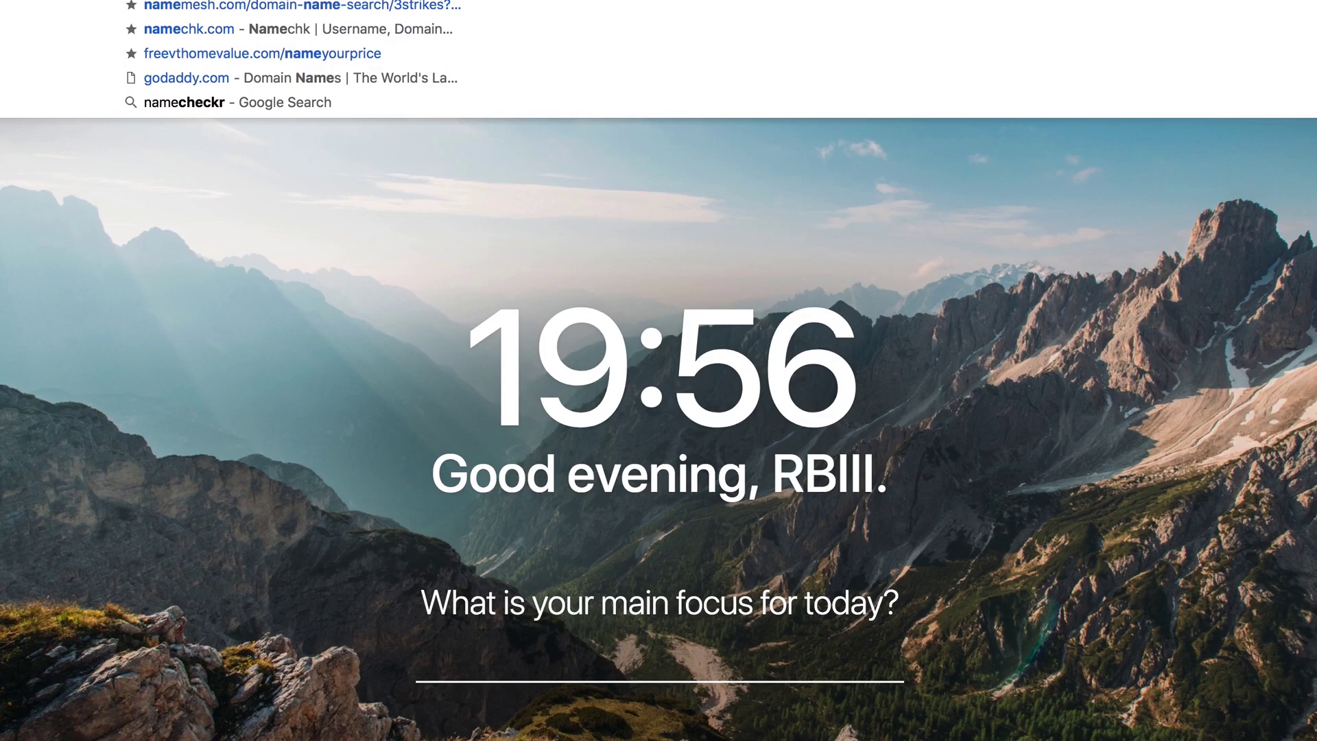
Step: Open the NameMesh results for 3strikes and replace the keyword with 'pinecrest bakery'
{"action": "key", "text": "Return"}
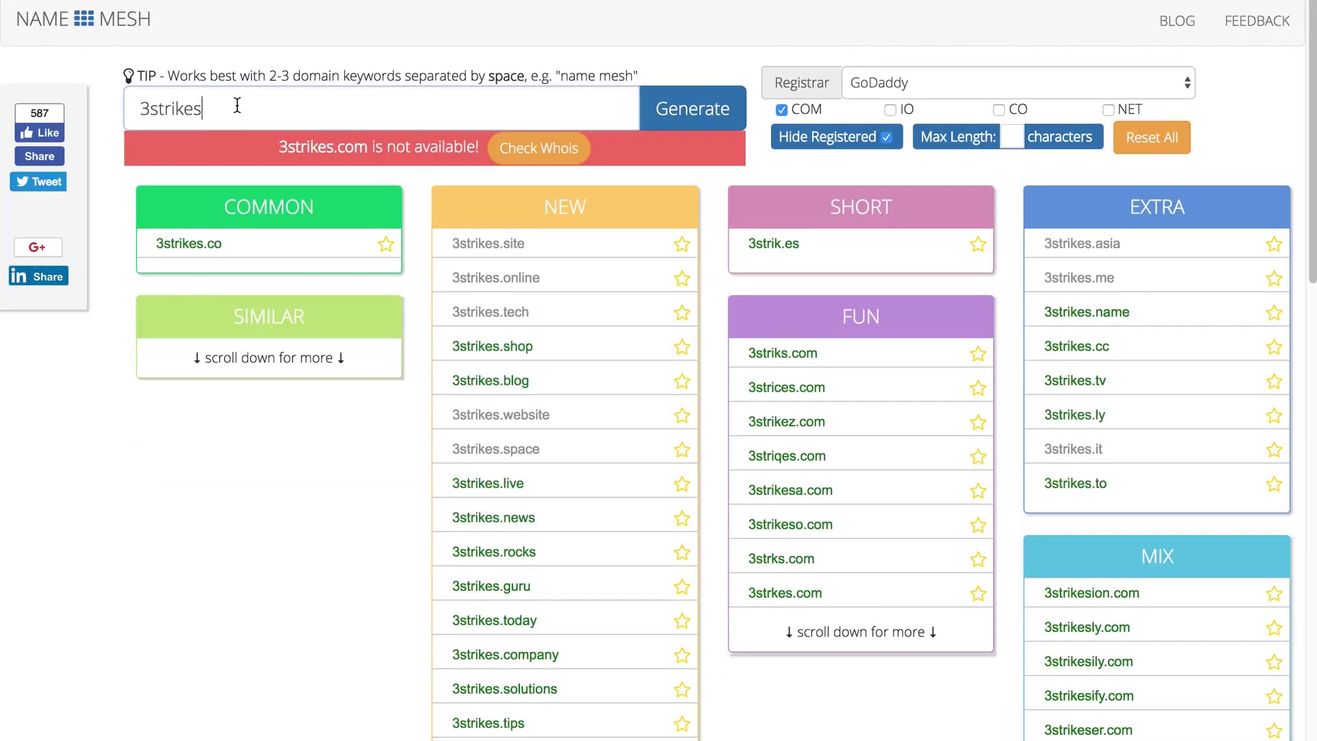
{"action": "left_click", "coordinate": [238, 103]}
{"action": "key", "text": "BackSpace"}
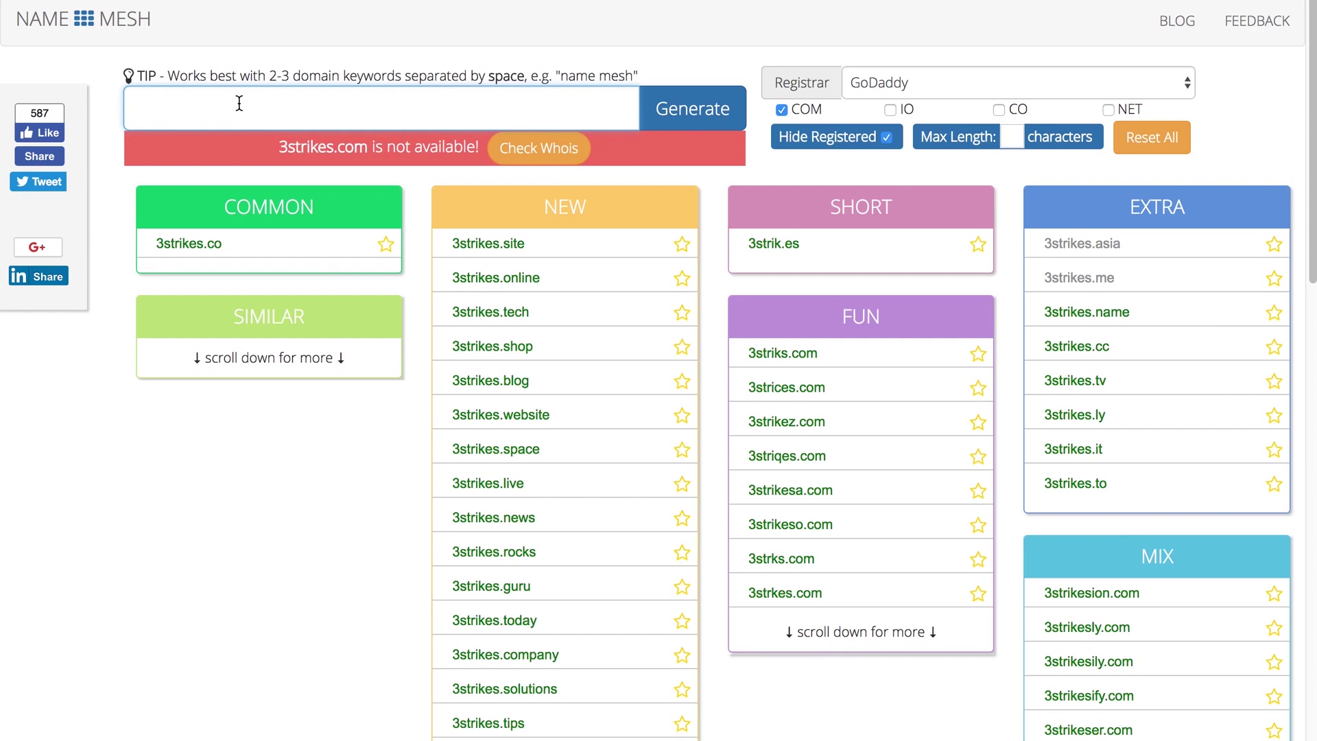
{"action": "type", "text": "pinecrest bakery"}
Step: Generate NameMesh domain ideas for 'pinecrest bakery', then start a new tab typing 'namecheckr'
{"action": "key", "text": "Return"}
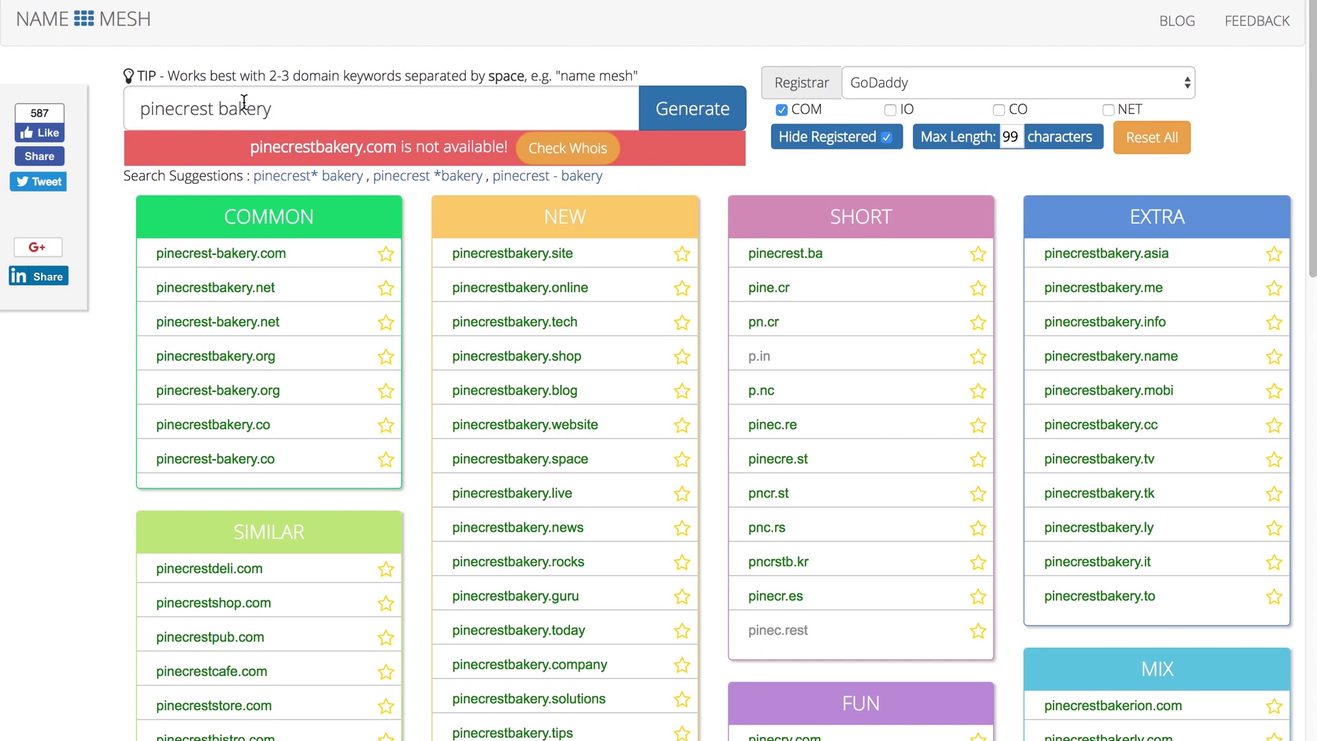
{"action": "triple_click", "coordinate": [334, 96]}
{"action": "key", "text": "super+c"}
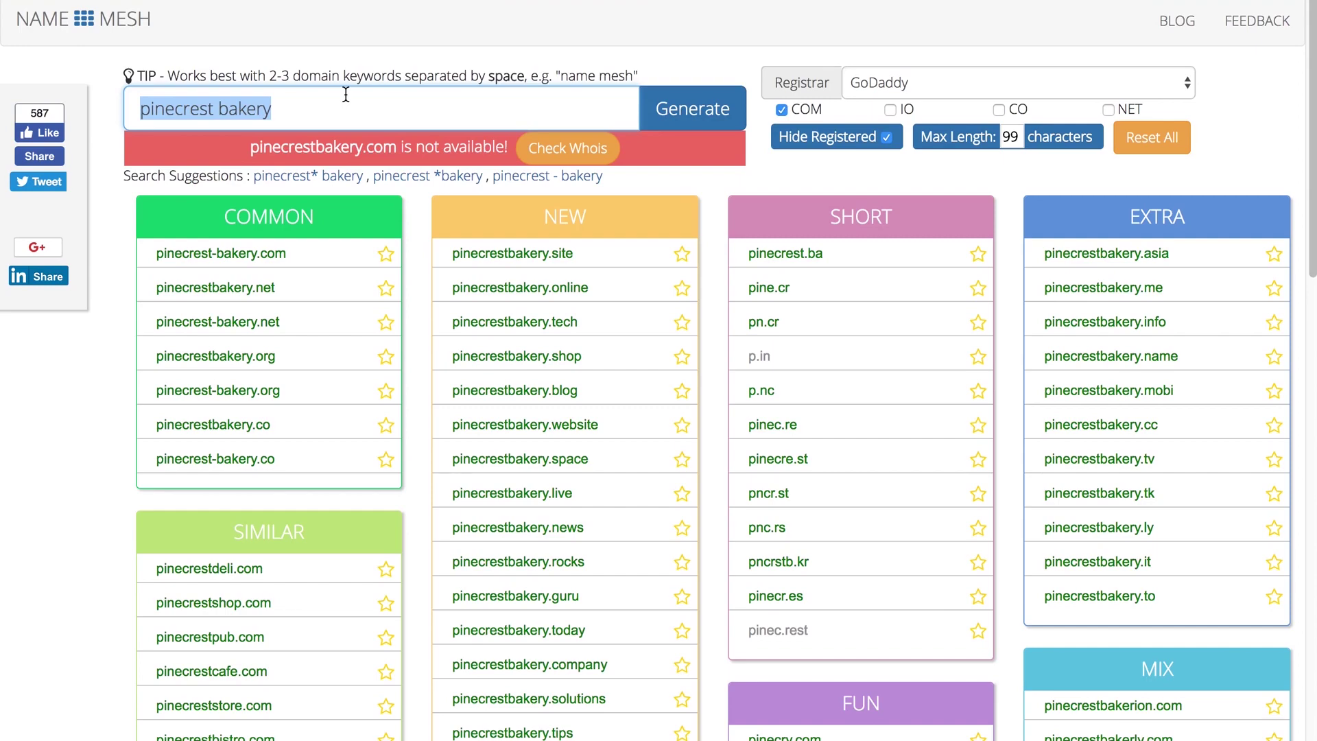
{"action": "key", "text": "ctrl+t"}
{"action": "type", "text": "nameche"}
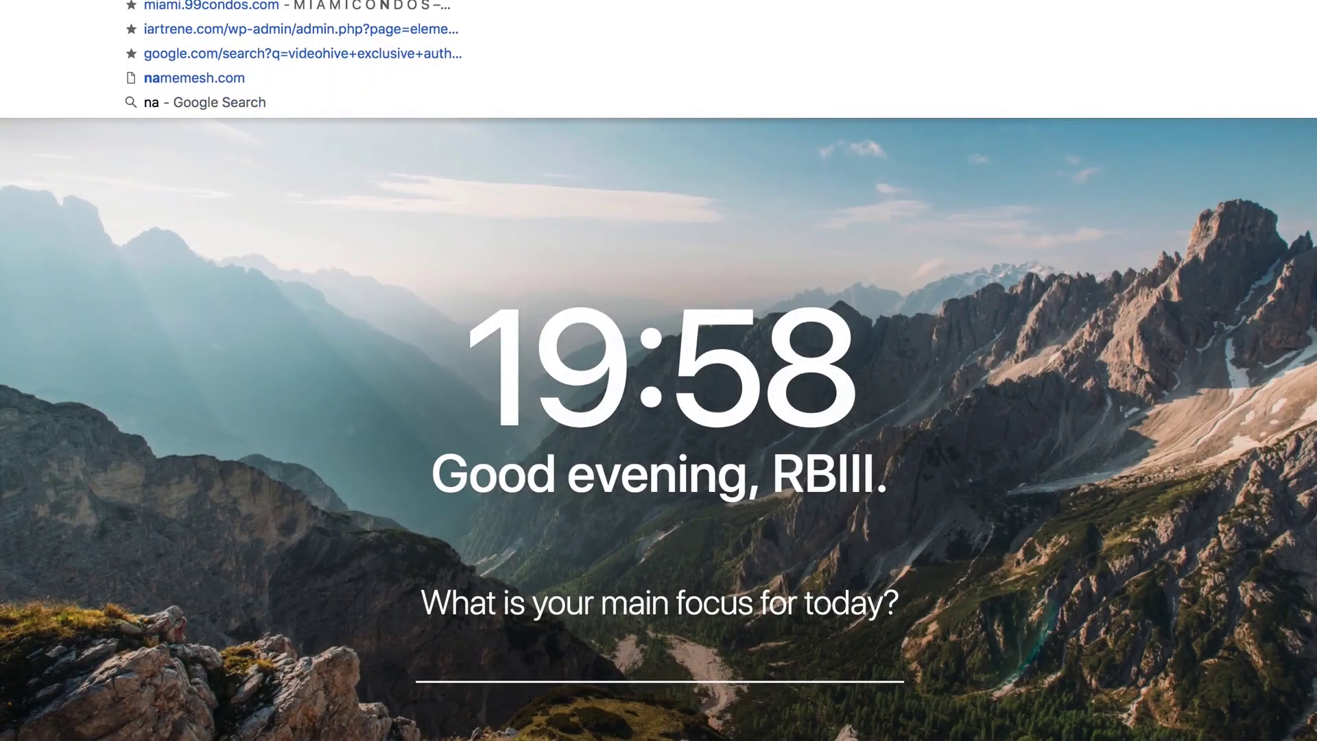
{"action": "type", "text": "ckr"}
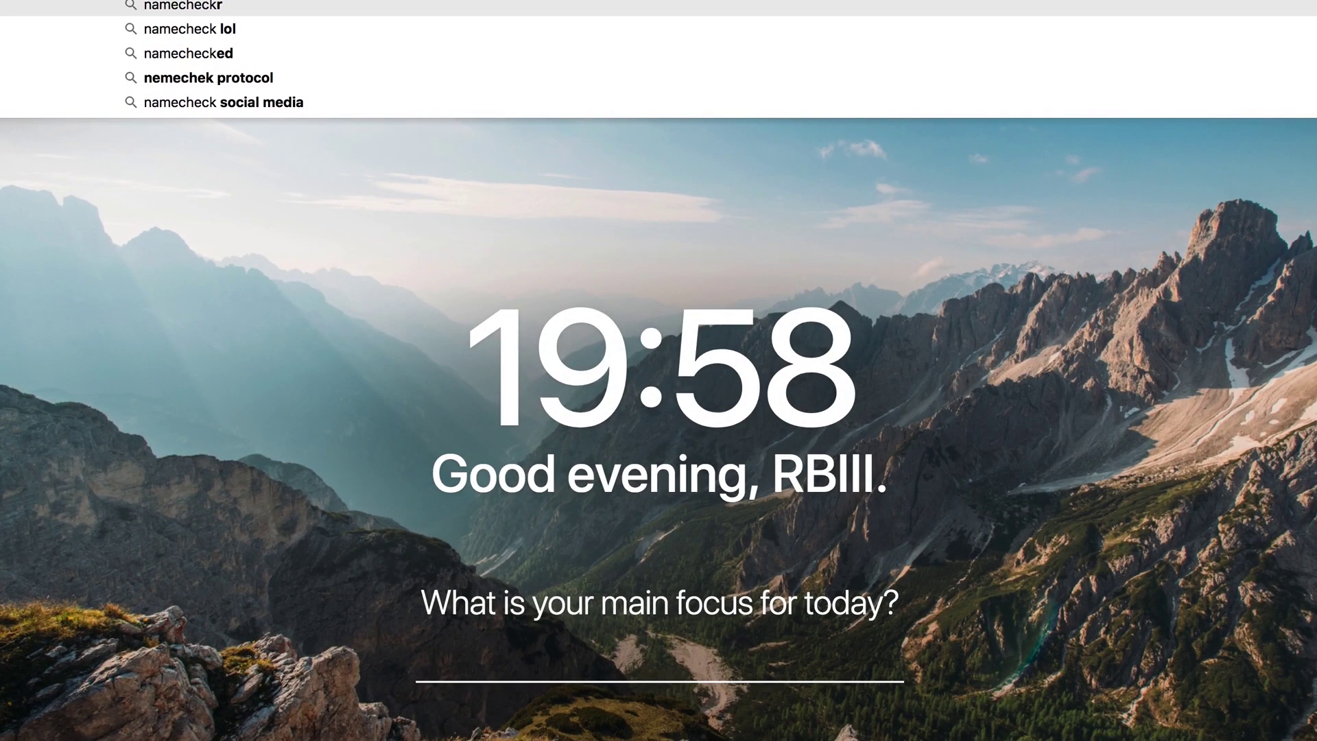
Step: Reach namecheckr.com through a Google search and submit 'pinecrest bakery' as the brand name
{"action": "key", "text": "Return"}
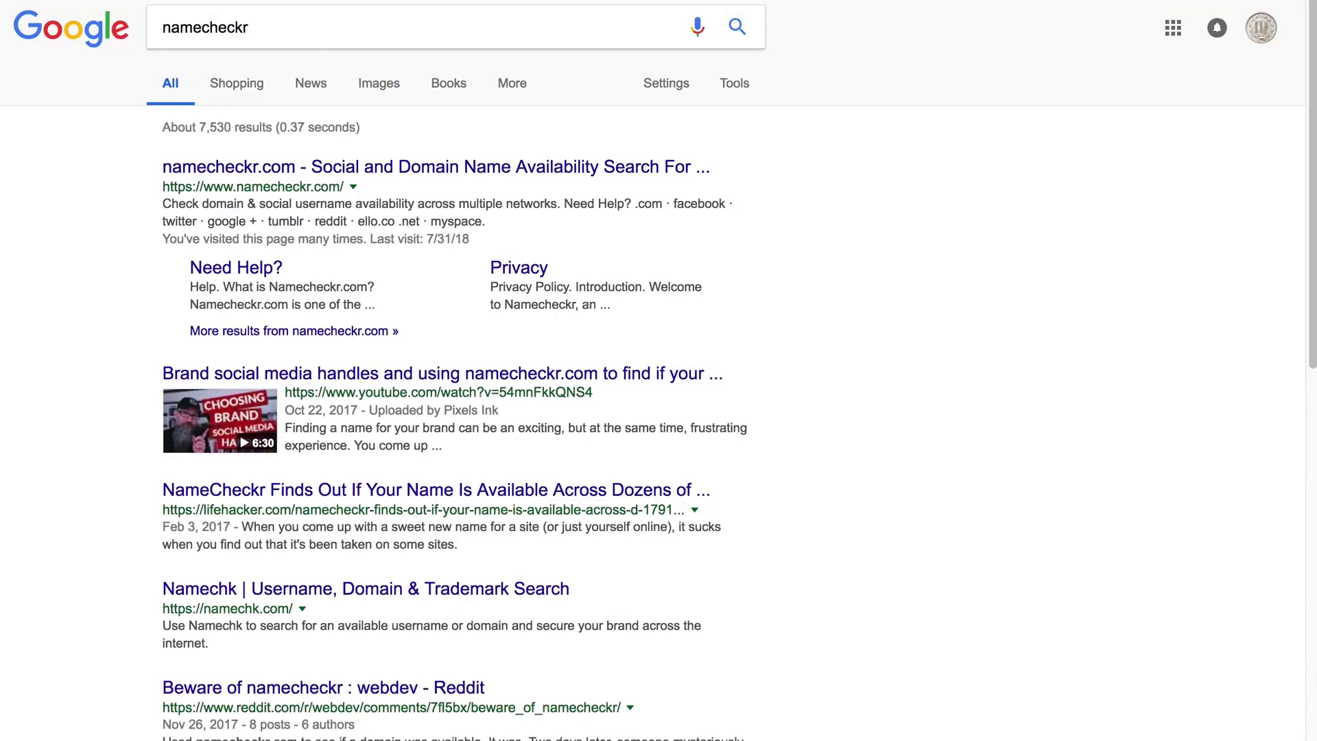
{"action": "left_click", "coordinate": [584, 163]}
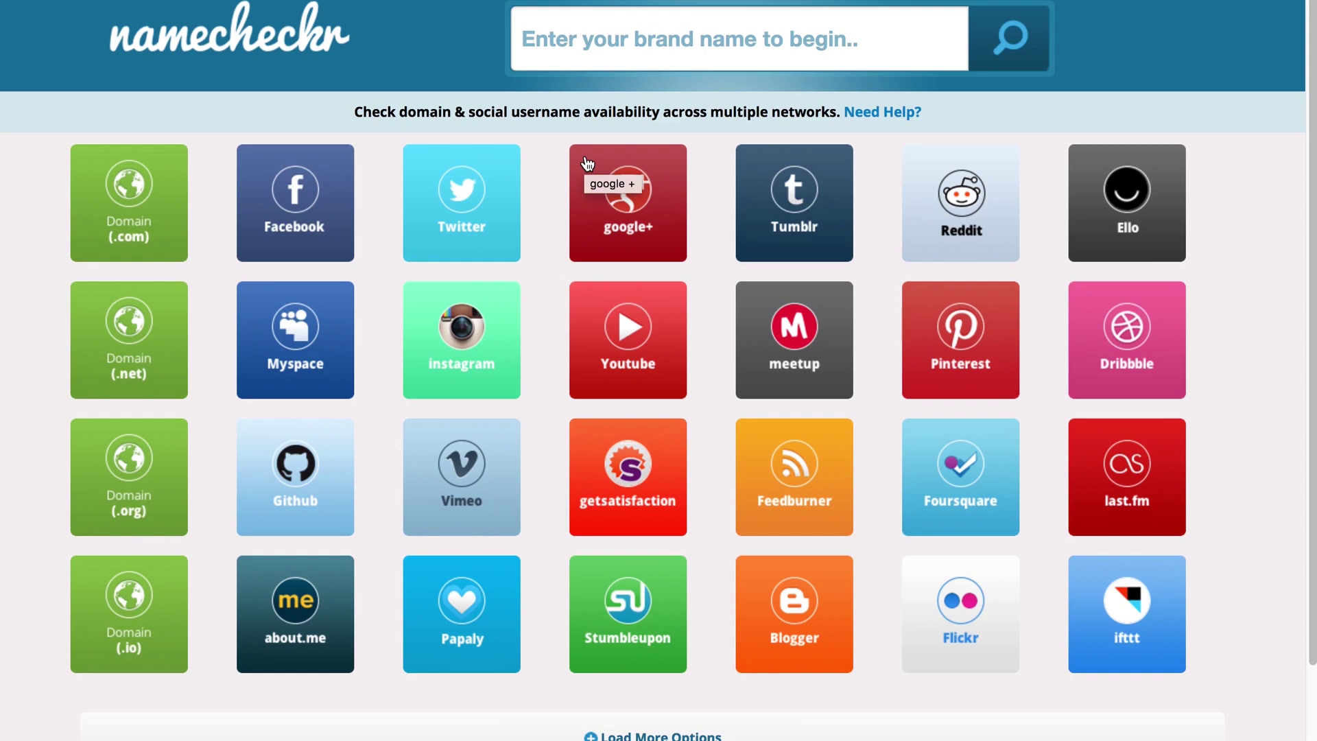
{"action": "left_click", "coordinate": [720, 51]}
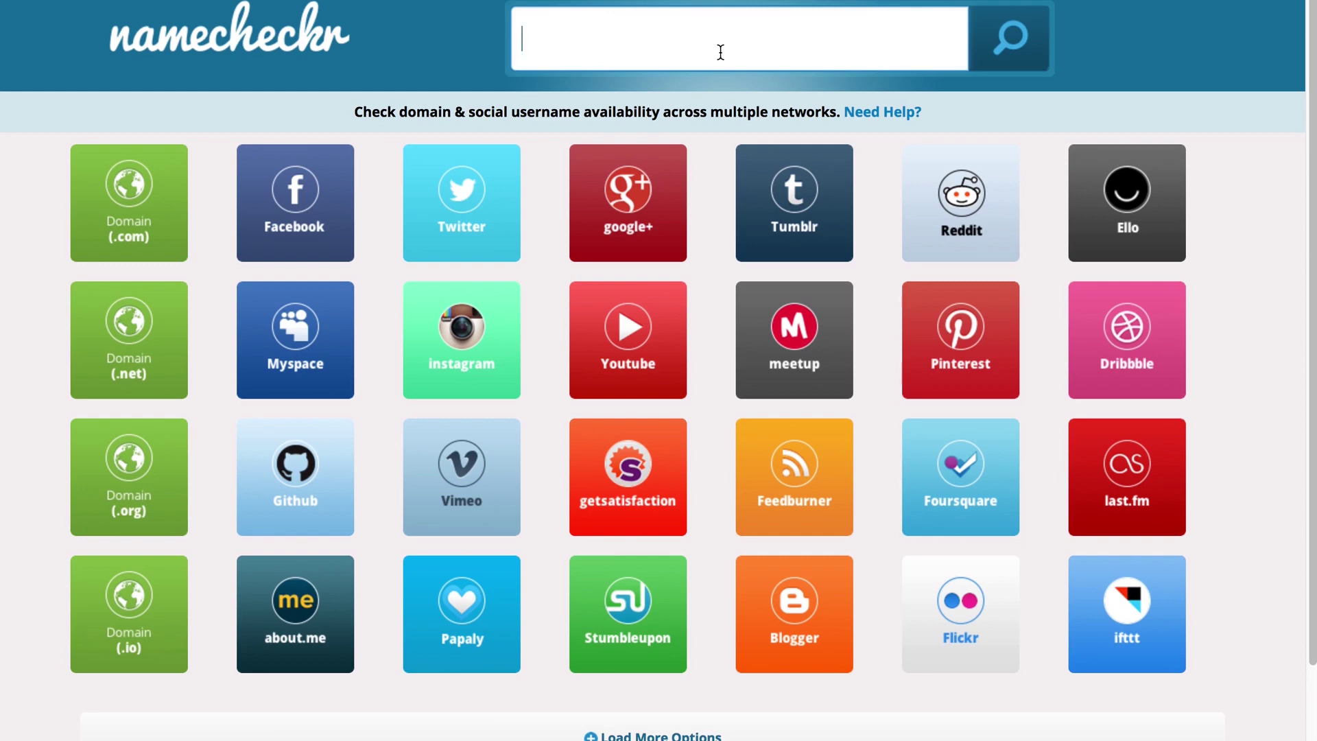
{"action": "key", "text": "super+v"}
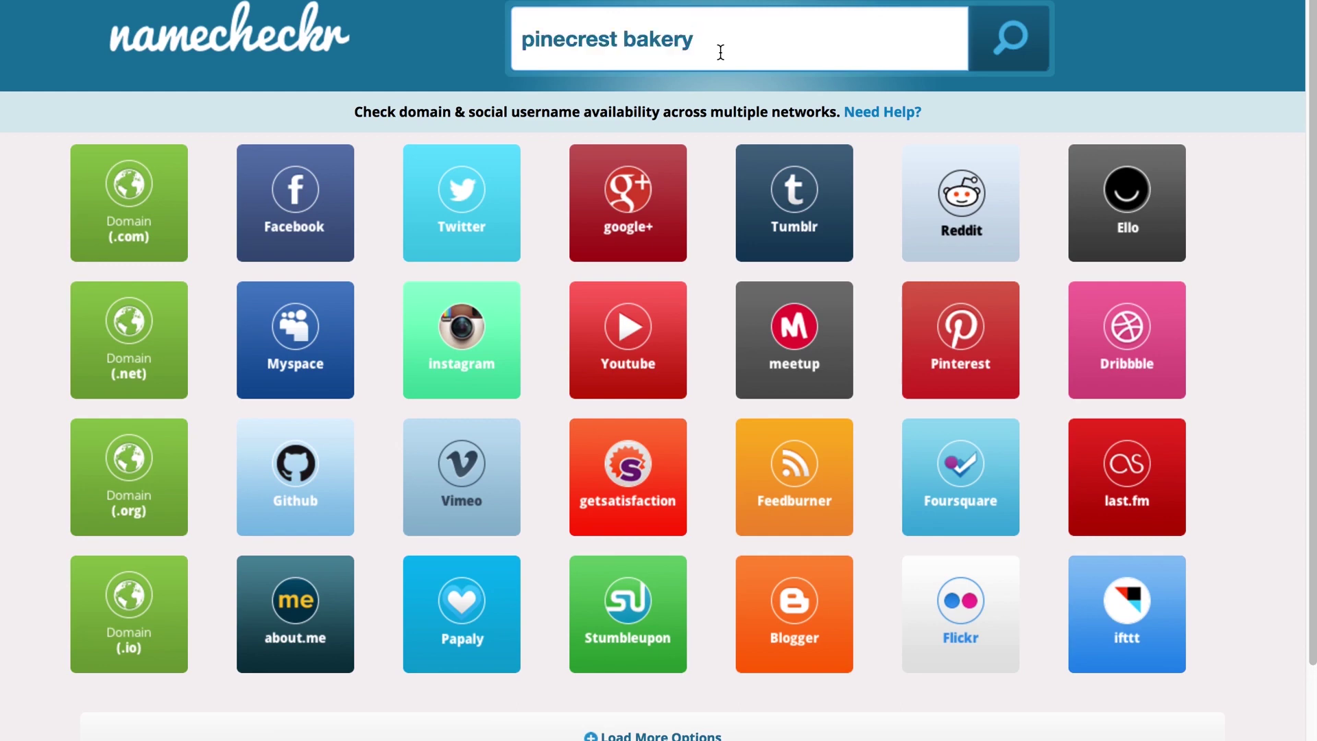
{"action": "key", "text": "Return"}
{"action": "key", "text": "Return"}
Step: Fix the invalid name by hyphenating it and check availability of 'pinecrest-bakery'
{"action": "left_click", "coordinate": [1013, 34]}
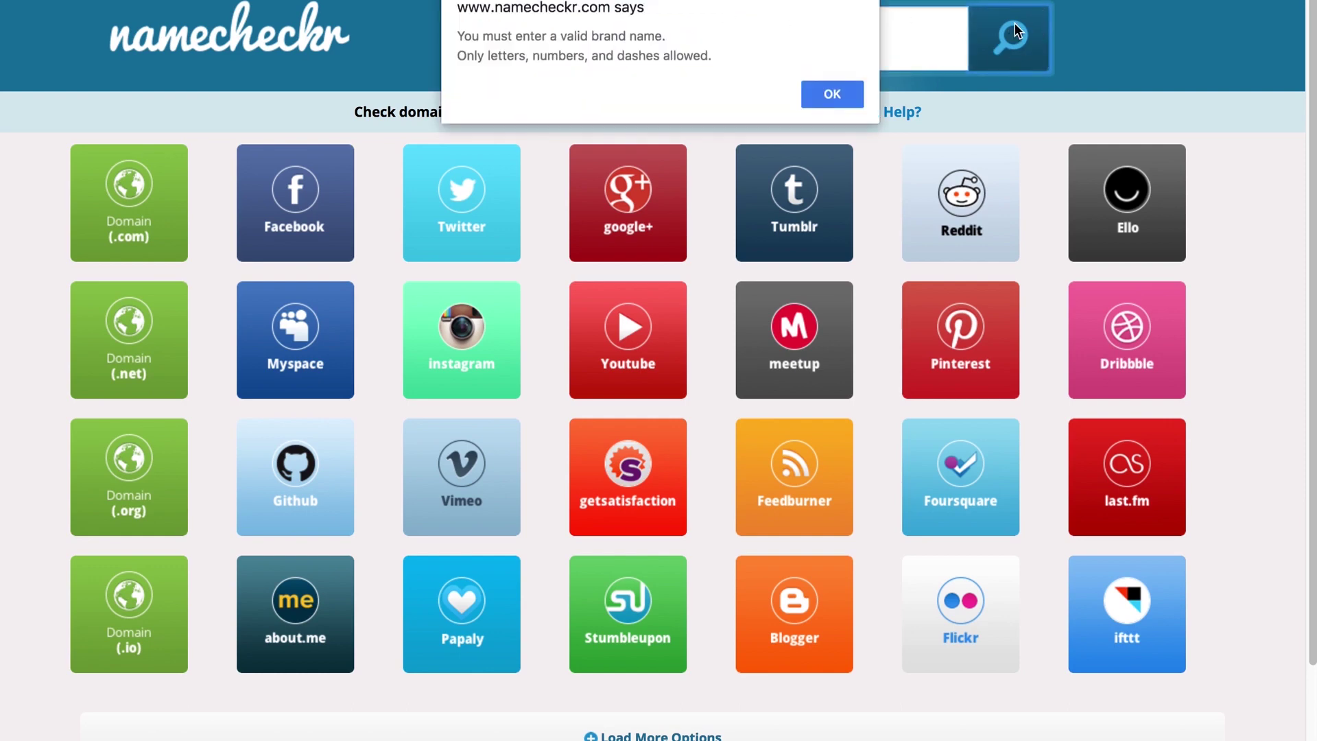
{"action": "left_click", "coordinate": [811, 93]}
{"action": "left_click", "coordinate": [622, 43]}
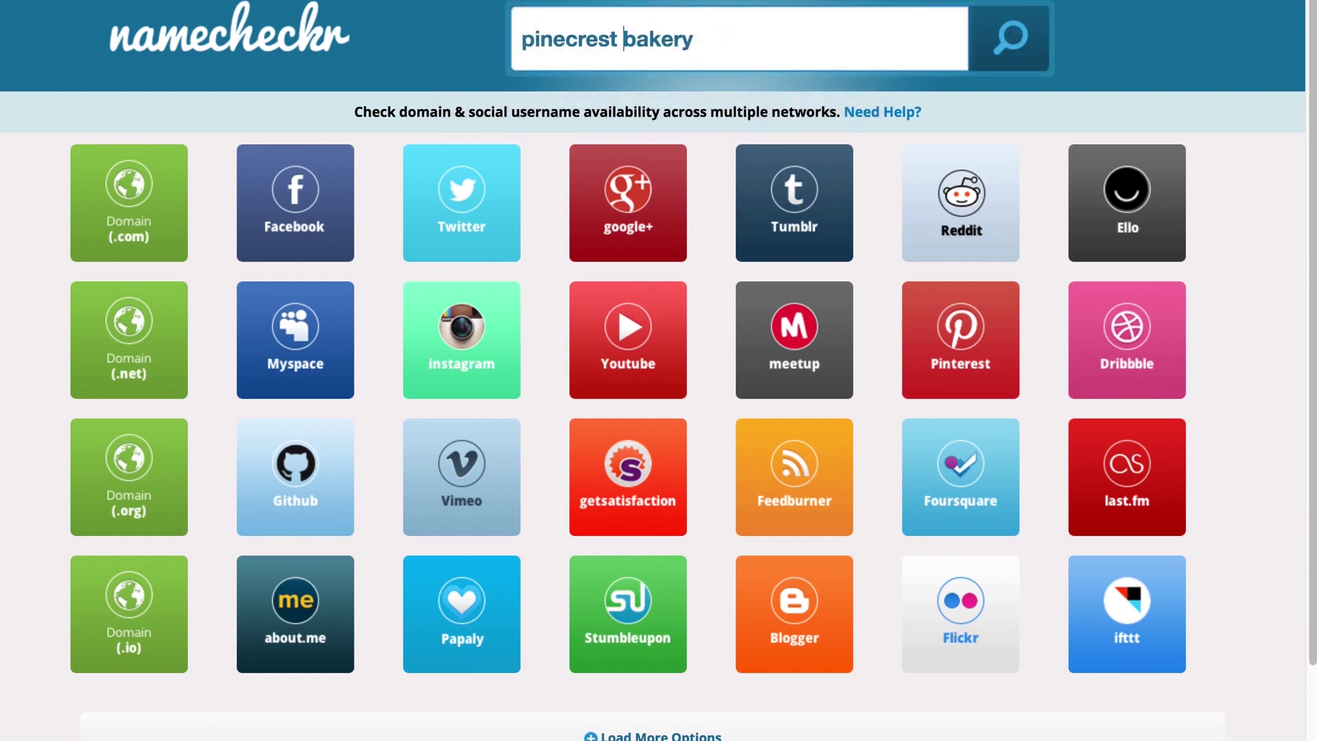
{"action": "key", "text": "BackSpace"}
{"action": "type", "text": "-"}
{"action": "key", "text": "Return"}
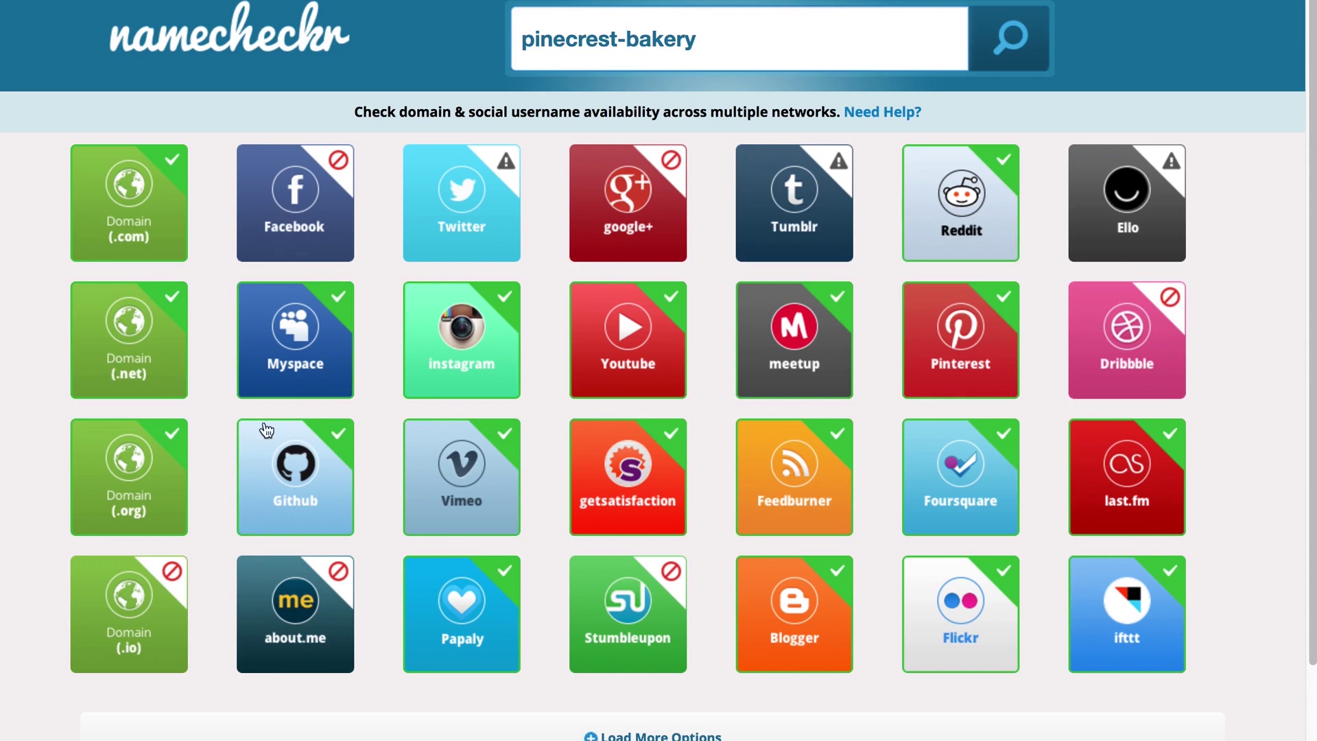
{"action": "left_click", "coordinate": [725, 32], "text": "shift"}
{"action": "triple_click", "coordinate": [725, 33]}
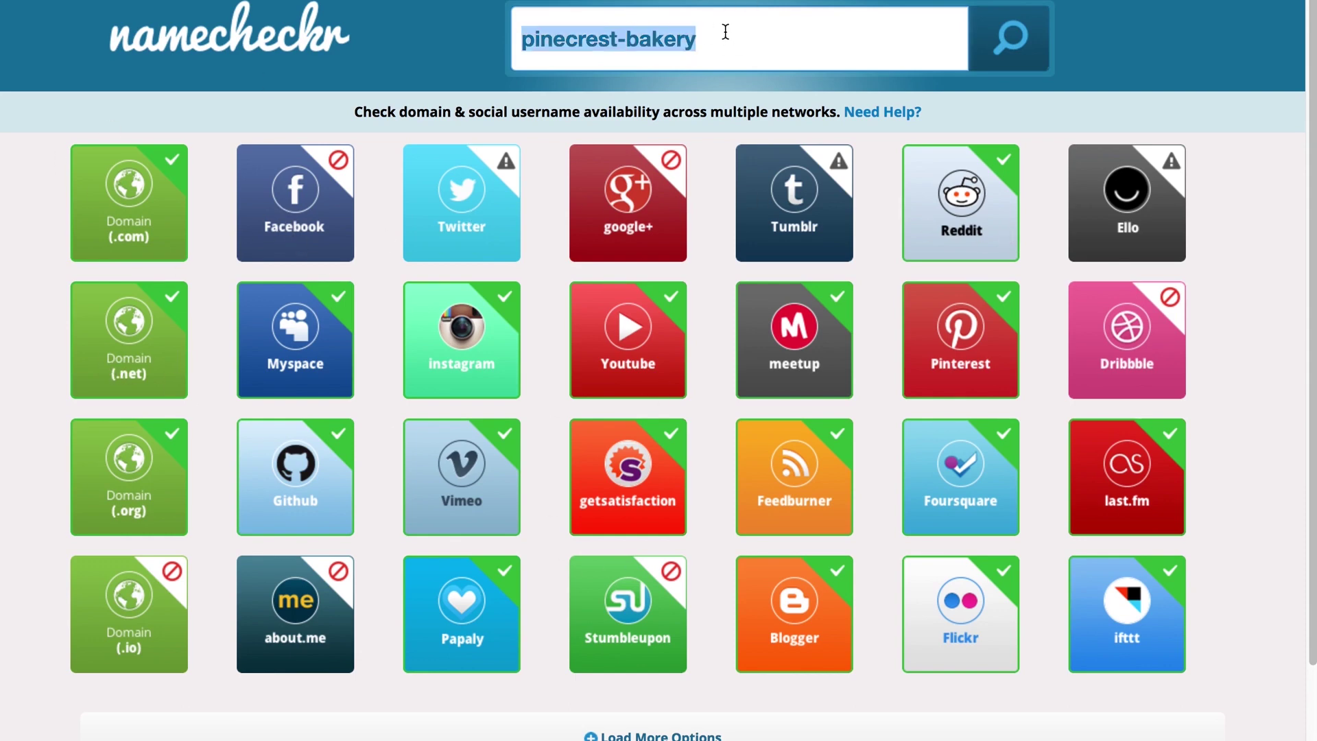
Step: Check 'coolsite' on Namecheckr: domains all taken, Facebook, Reddit and YouTube available
{"action": "type", "text": "coolsite"}
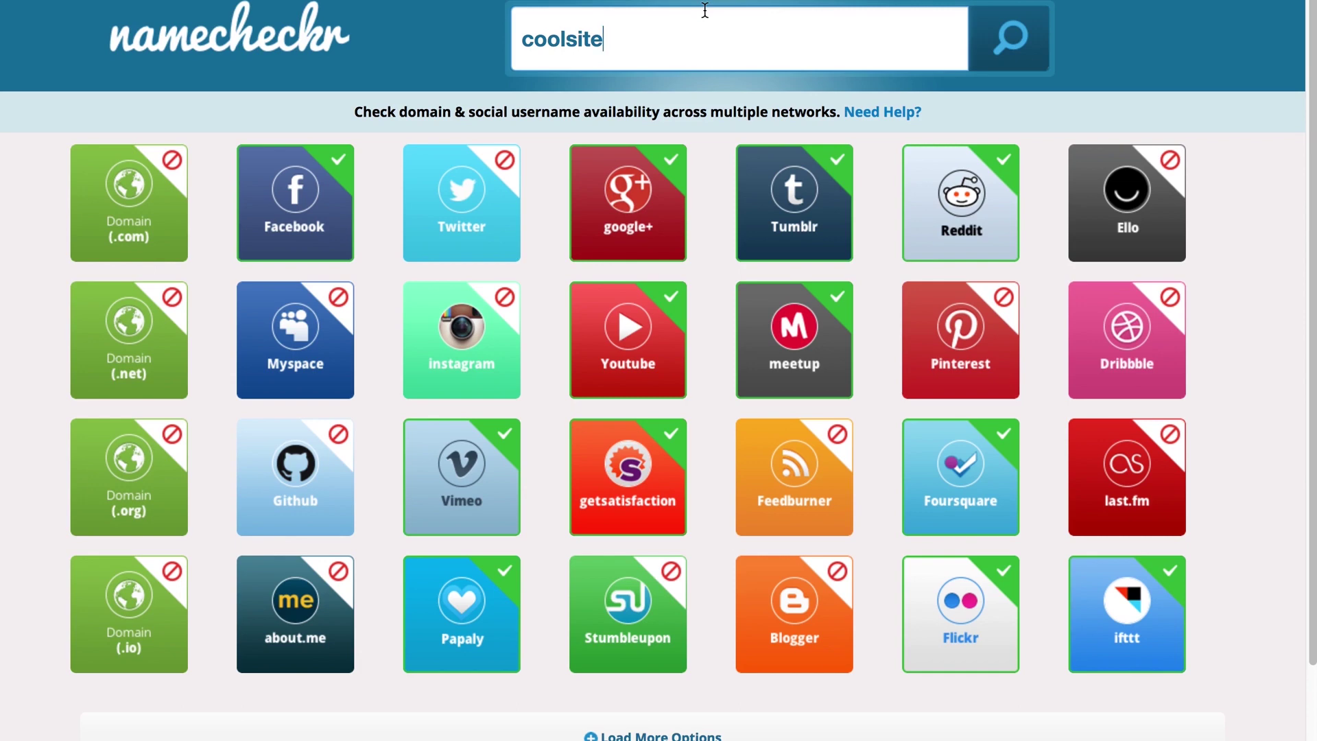
{"action": "double_click", "coordinate": [654, 38]}
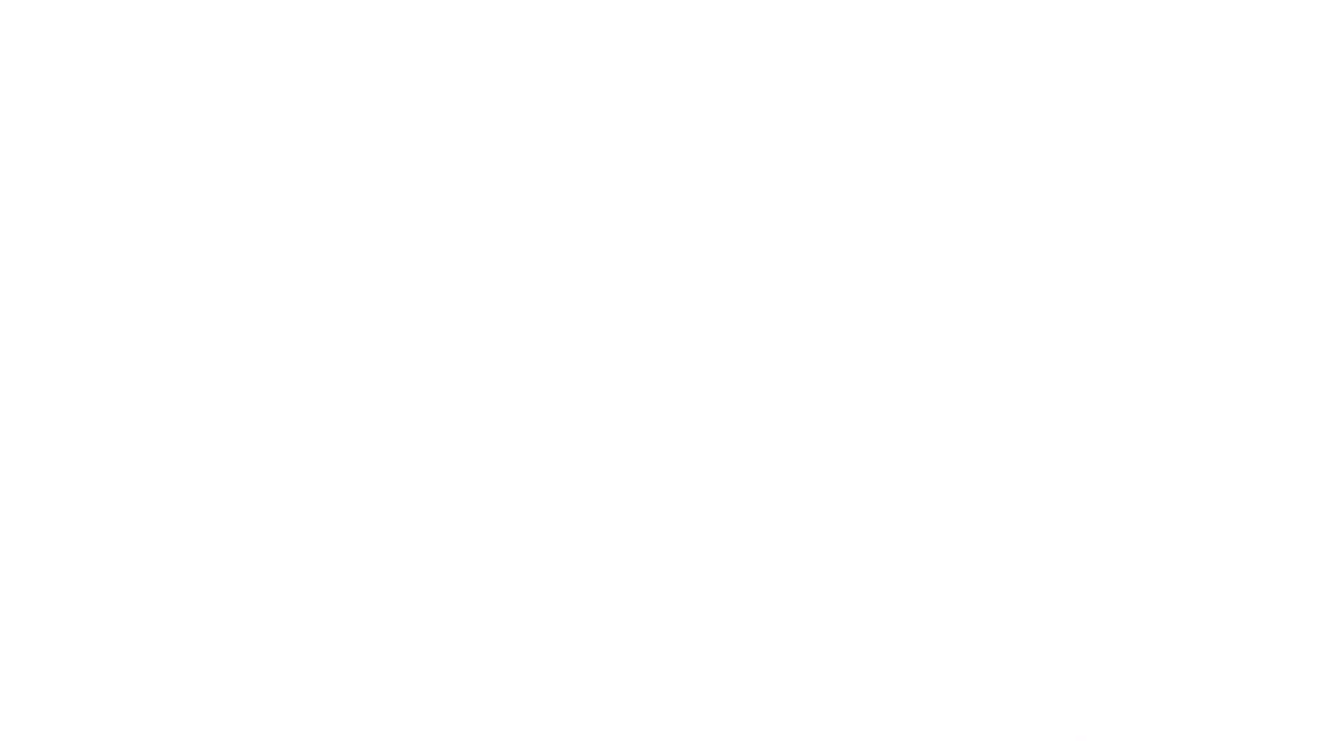
Step: Go to logomakr.com and dismiss the intro video and tour tip
{"action": "type", "text": "logo"}
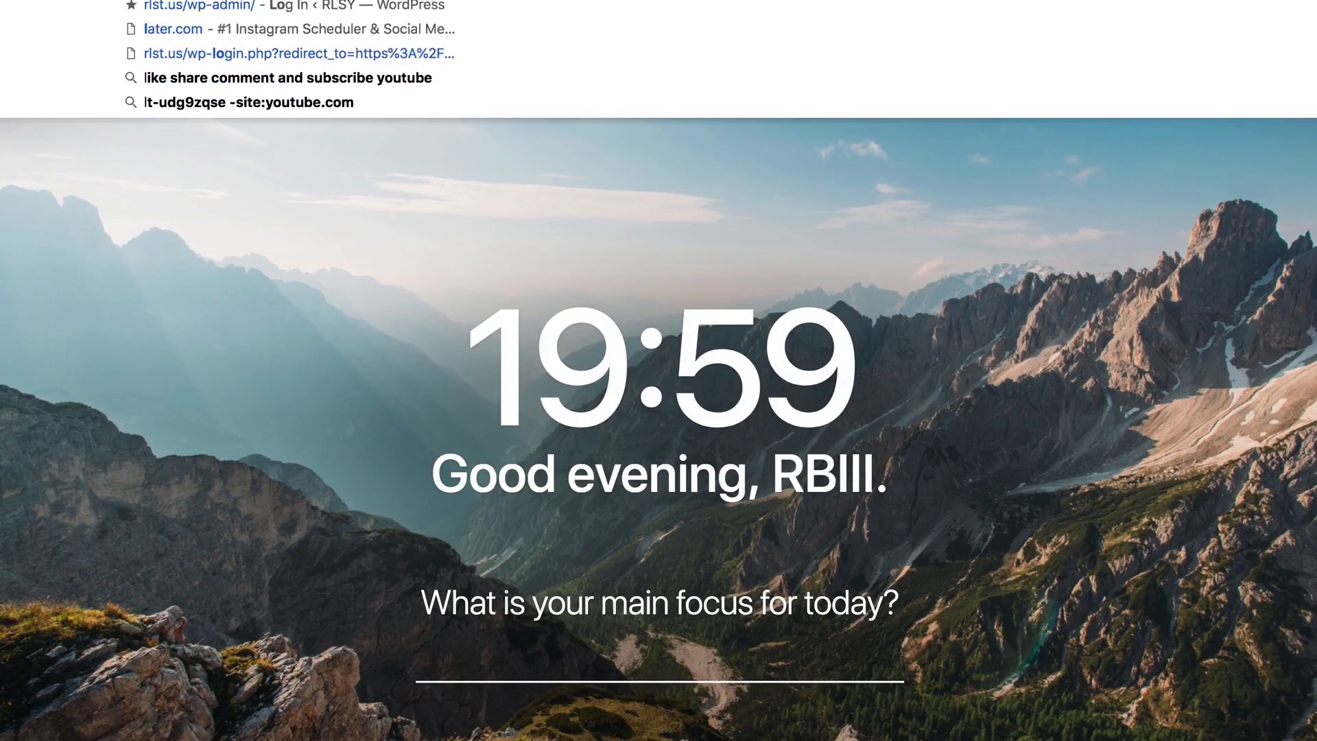
{"action": "type", "text": "makr.com"}
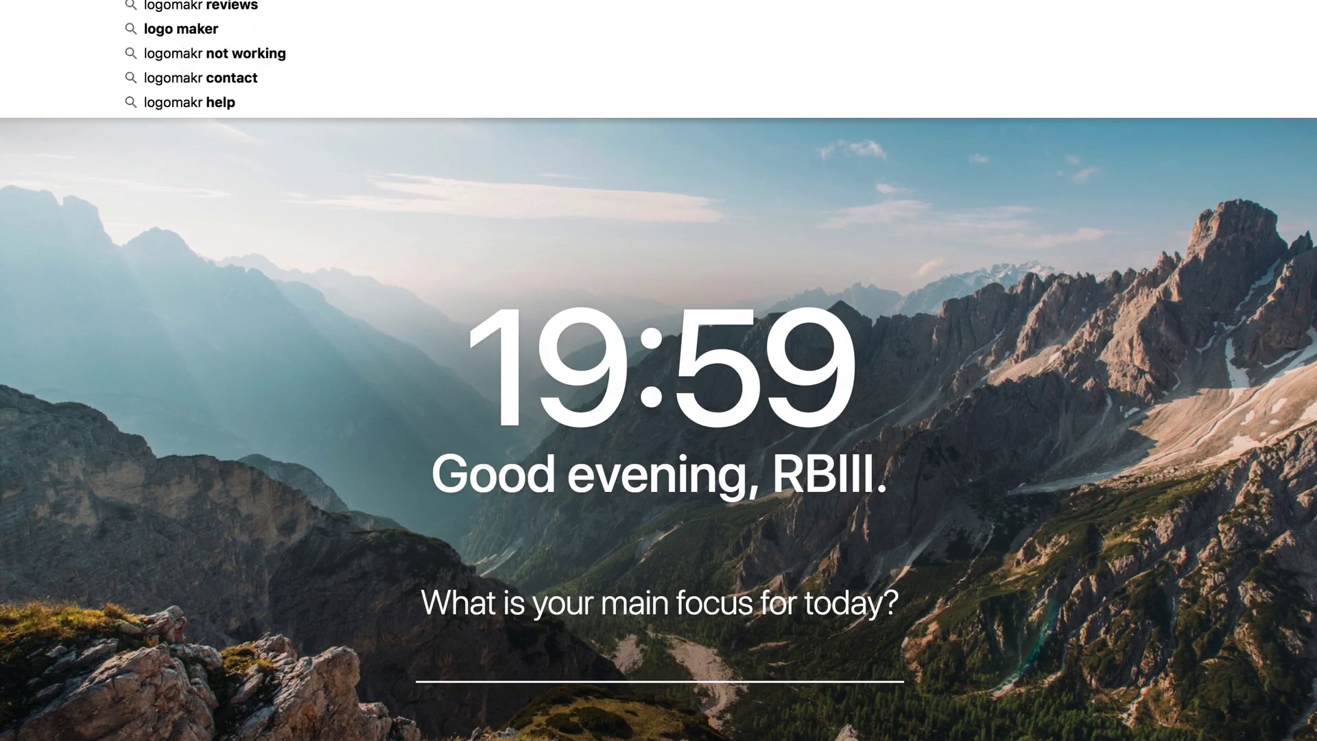
{"action": "key", "text": "Return"}
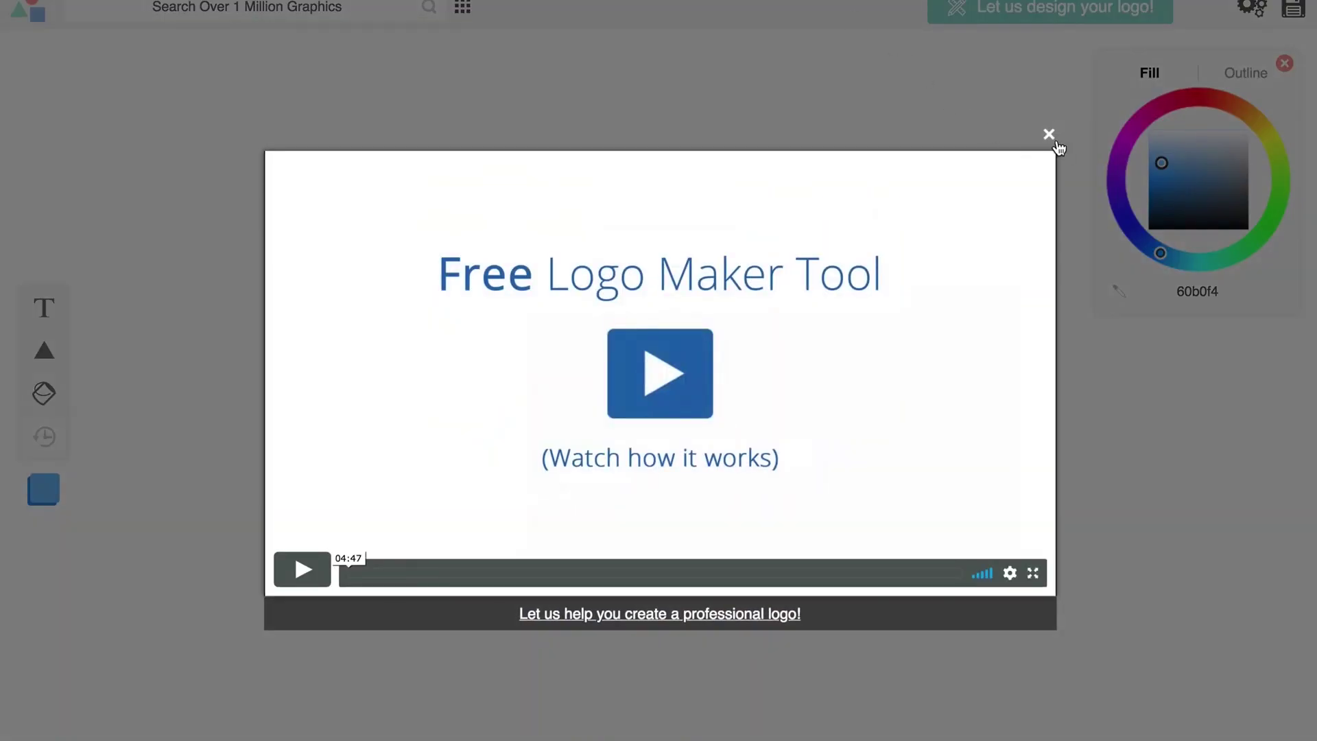
{"action": "left_click", "coordinate": [1049, 134]}
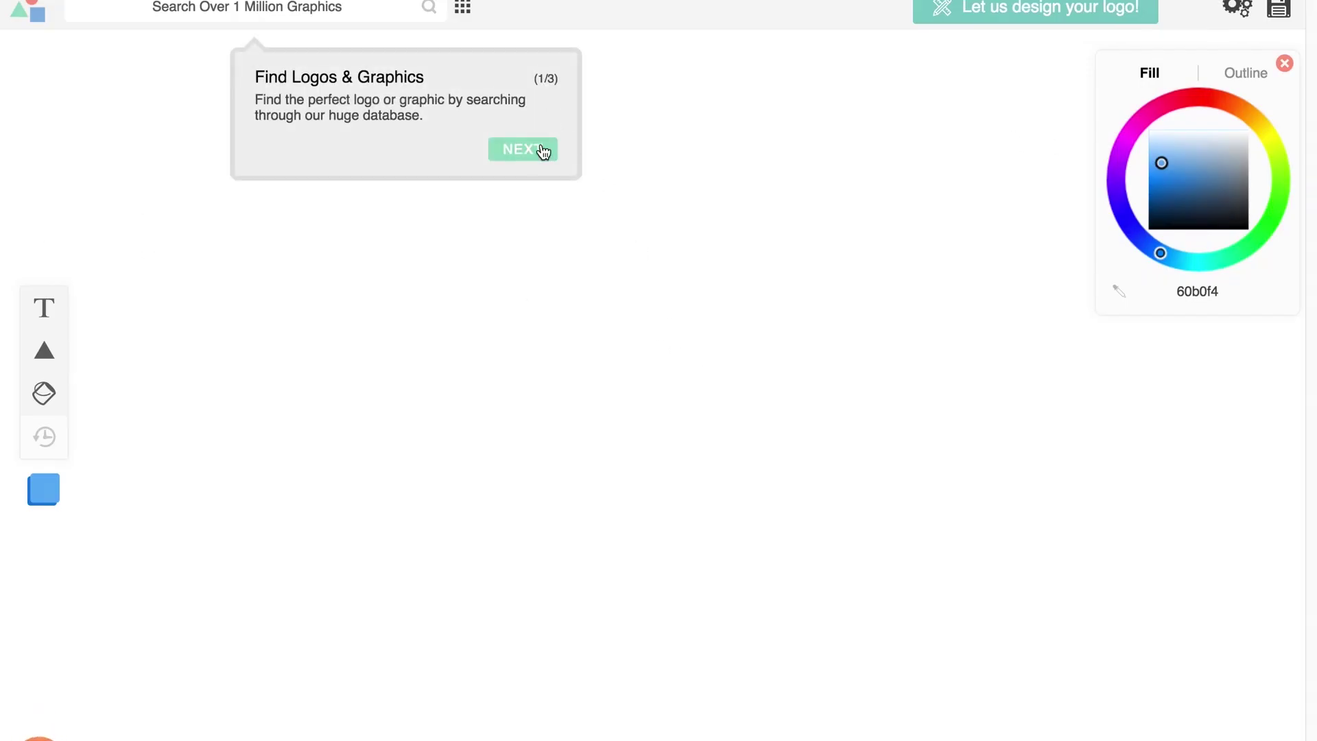
{"action": "left_click", "coordinate": [538, 155]}
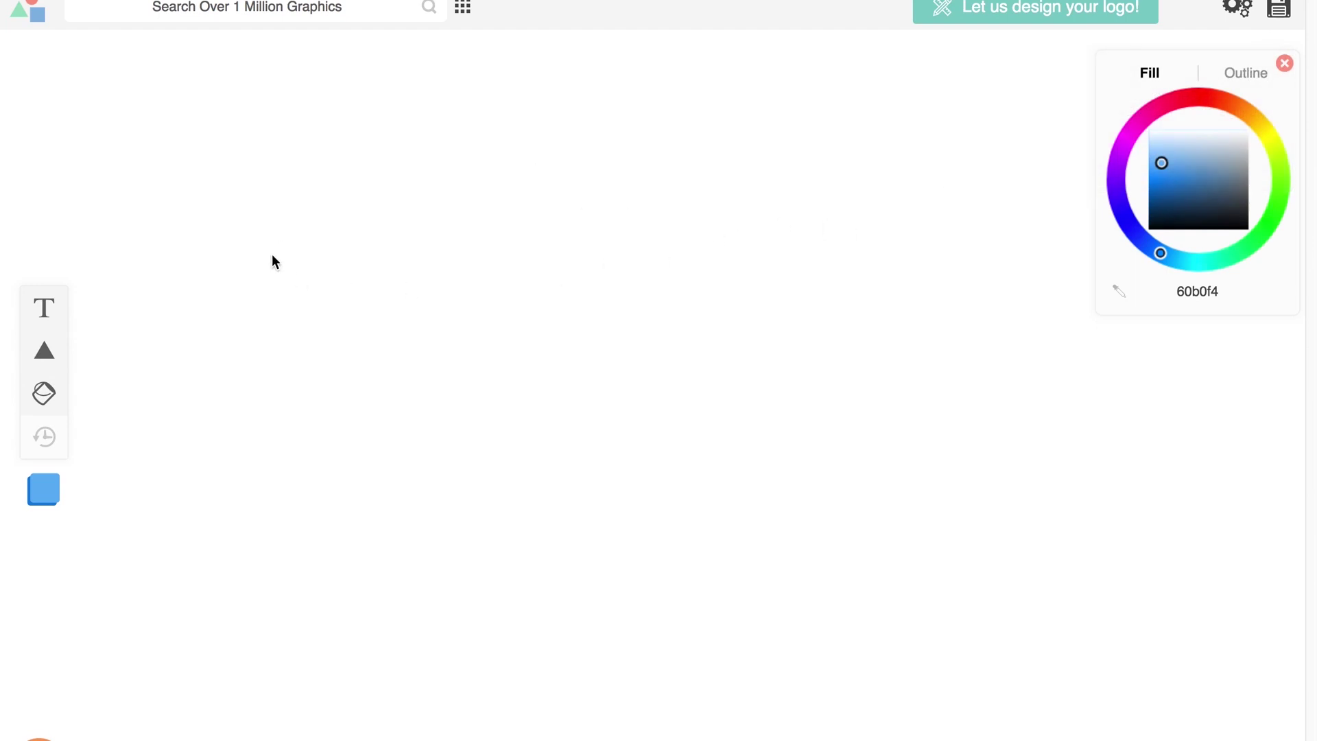
Step: Add the text 'Pinecrest Bakery' and place a triangle shape just left of it
{"action": "left_click", "coordinate": [82, 311]}
{"action": "left_click", "coordinate": [559, 415]}
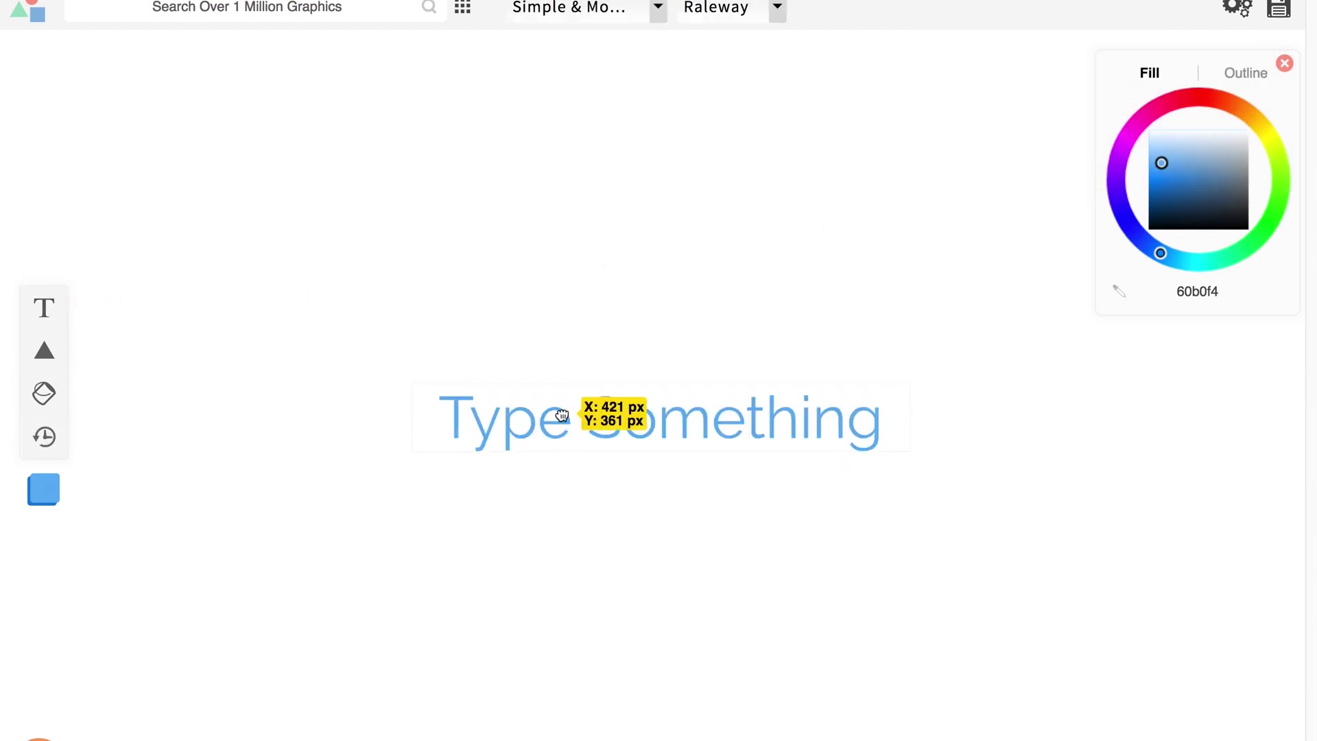
{"action": "left_click", "coordinate": [562, 414]}
{"action": "type", "text": "Pine"}
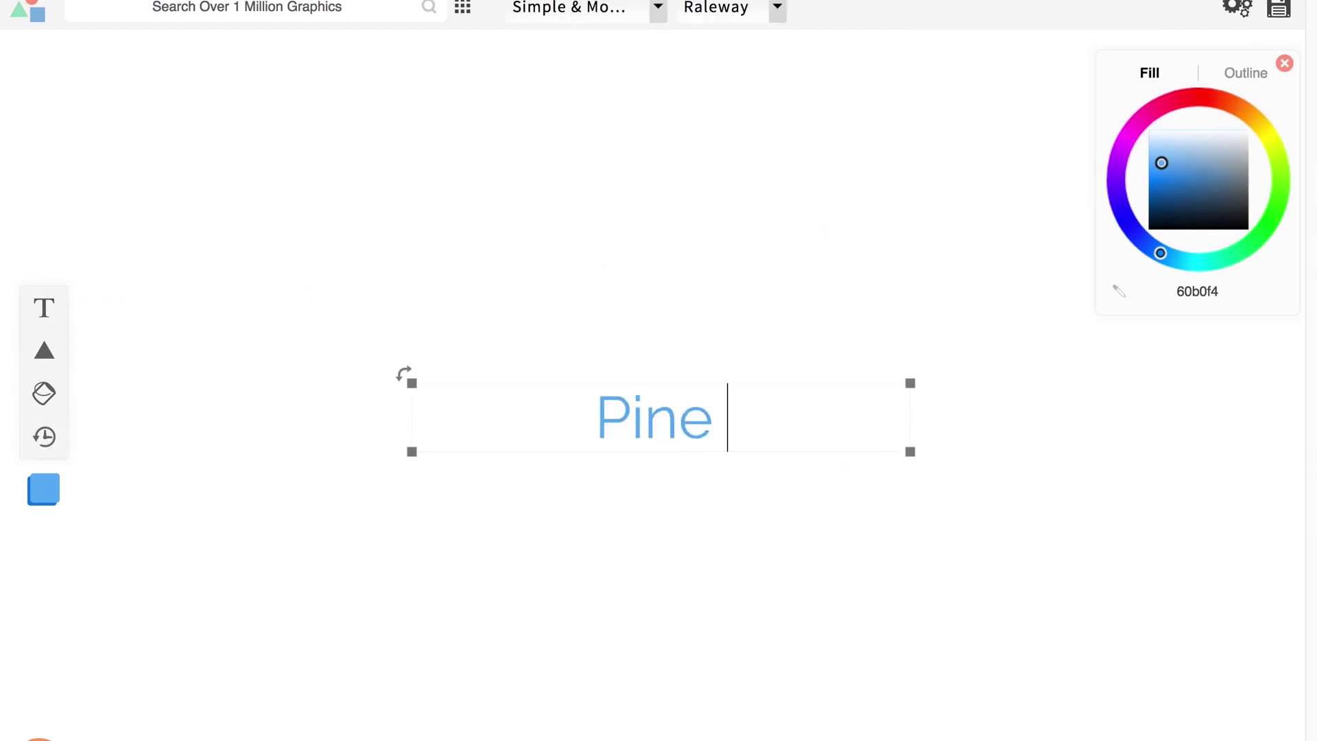
{"action": "key", "text": "BackSpace"}
{"action": "type", "text": "crest"}
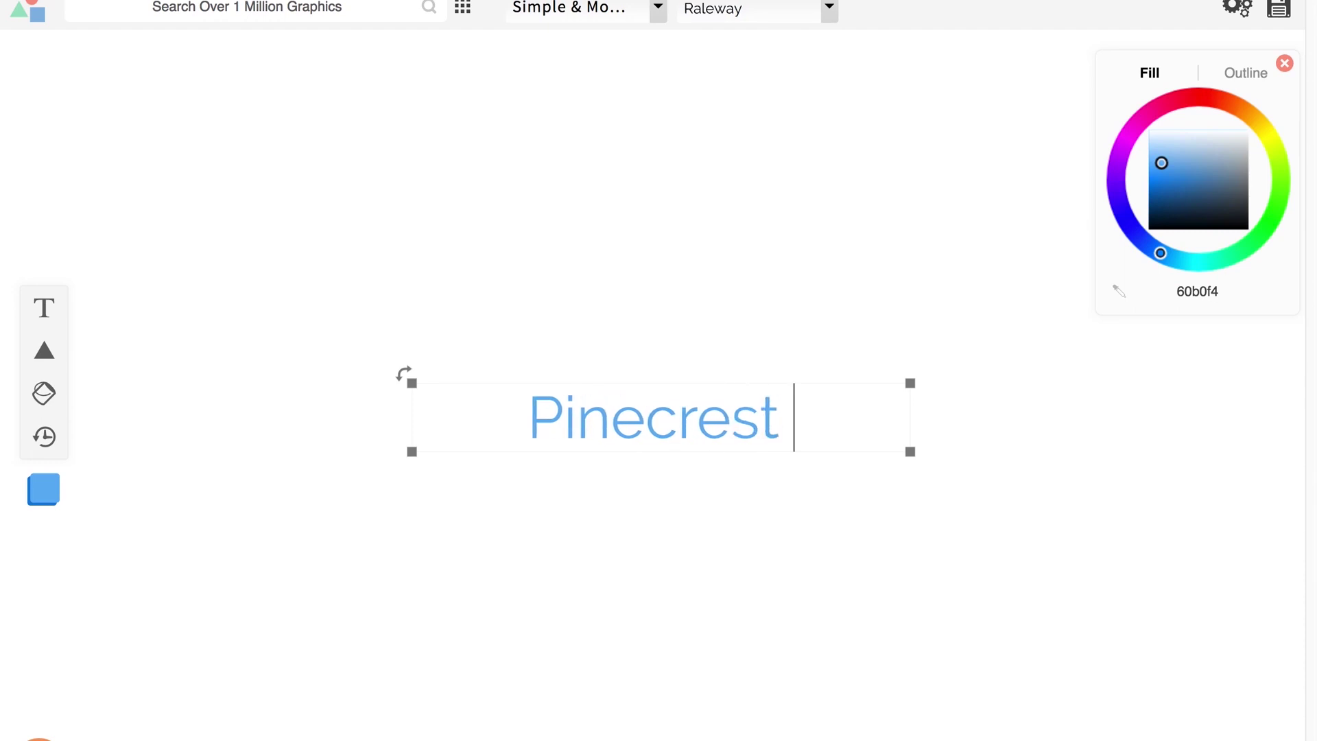
{"action": "type", "text": " Bakery"}
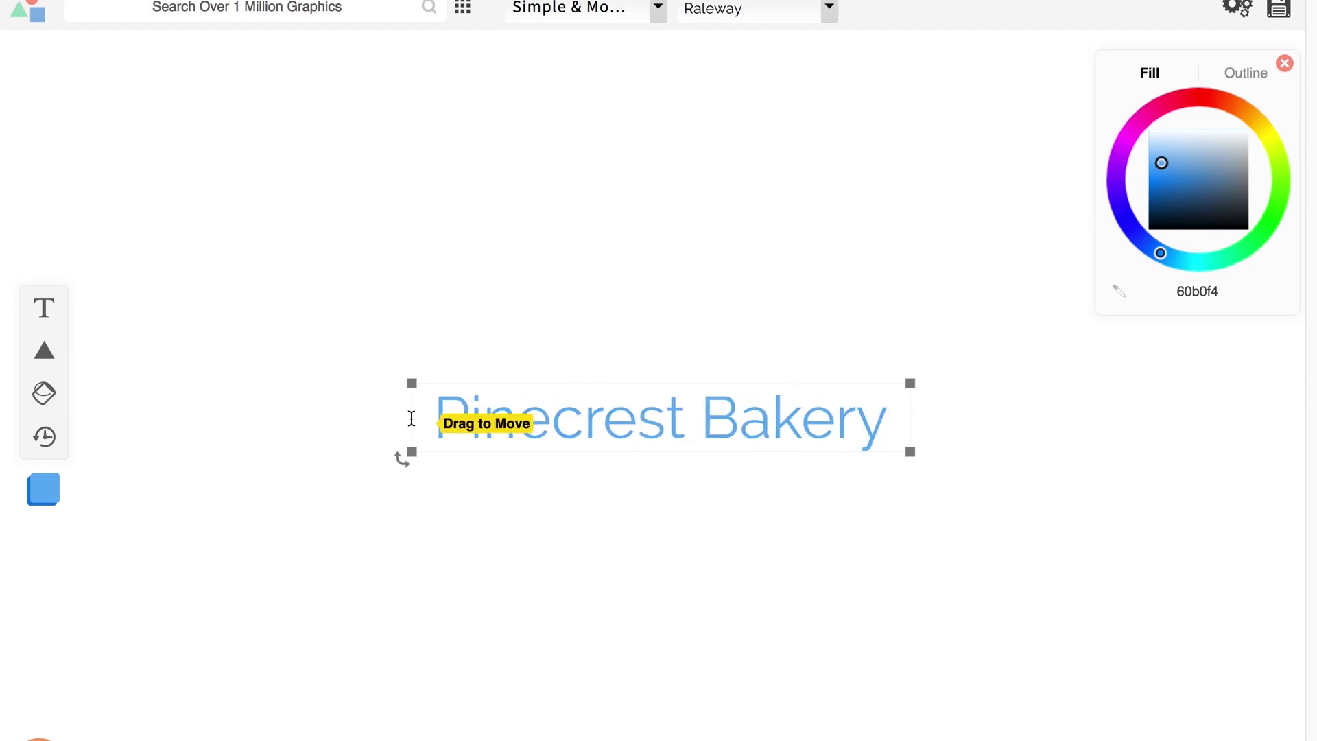
{"action": "left_click", "coordinate": [126, 314]}
{"action": "left_click", "coordinate": [43, 351]}
{"action": "left_click_drag", "start_coordinate": [675, 467], "coordinate": [375, 456]}
Step: Add a circle outline enlarged around 'Pinecrest Bakery', and delete the triangle
{"action": "mouse_move", "coordinate": [66, 371]}
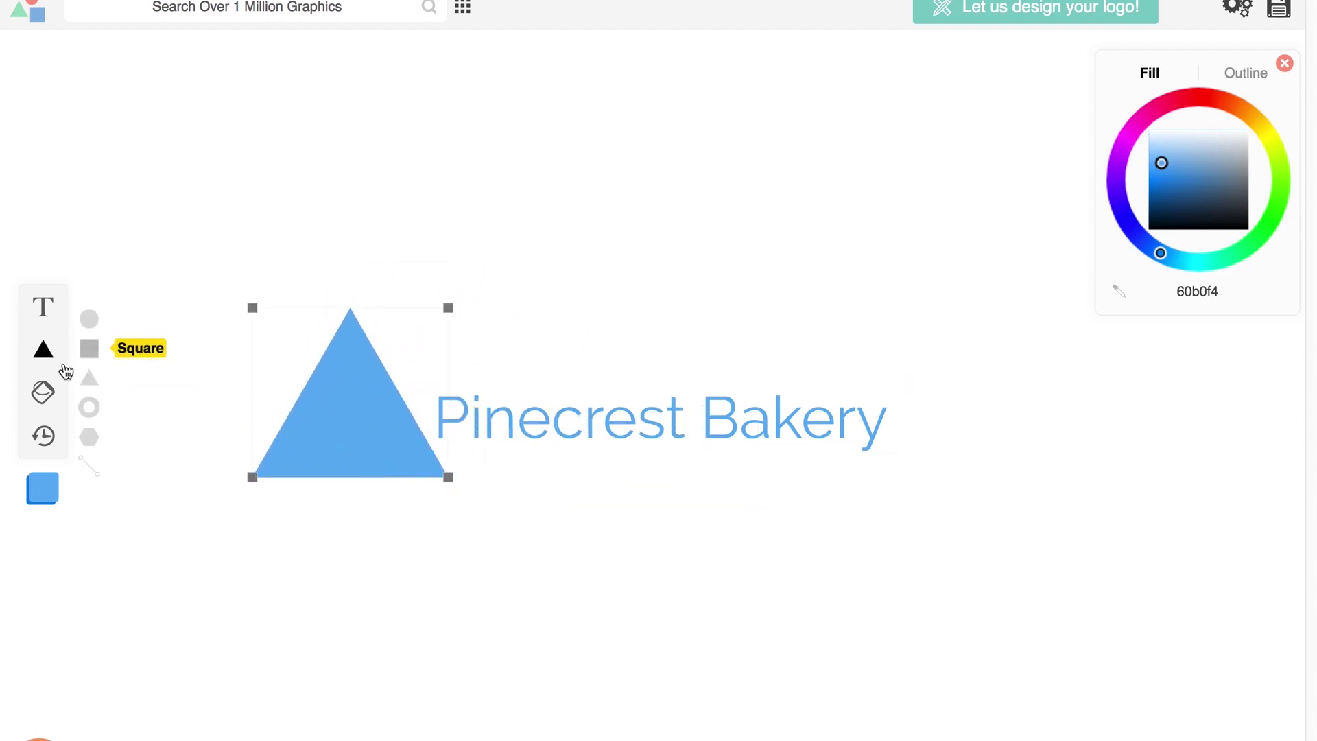
{"action": "left_click", "coordinate": [90, 406]}
{"action": "left_click_drag", "start_coordinate": [726, 341], "coordinate": [583, 330]}
{"action": "left_click_drag", "start_coordinate": [588, 328], "coordinate": [589, 328]}
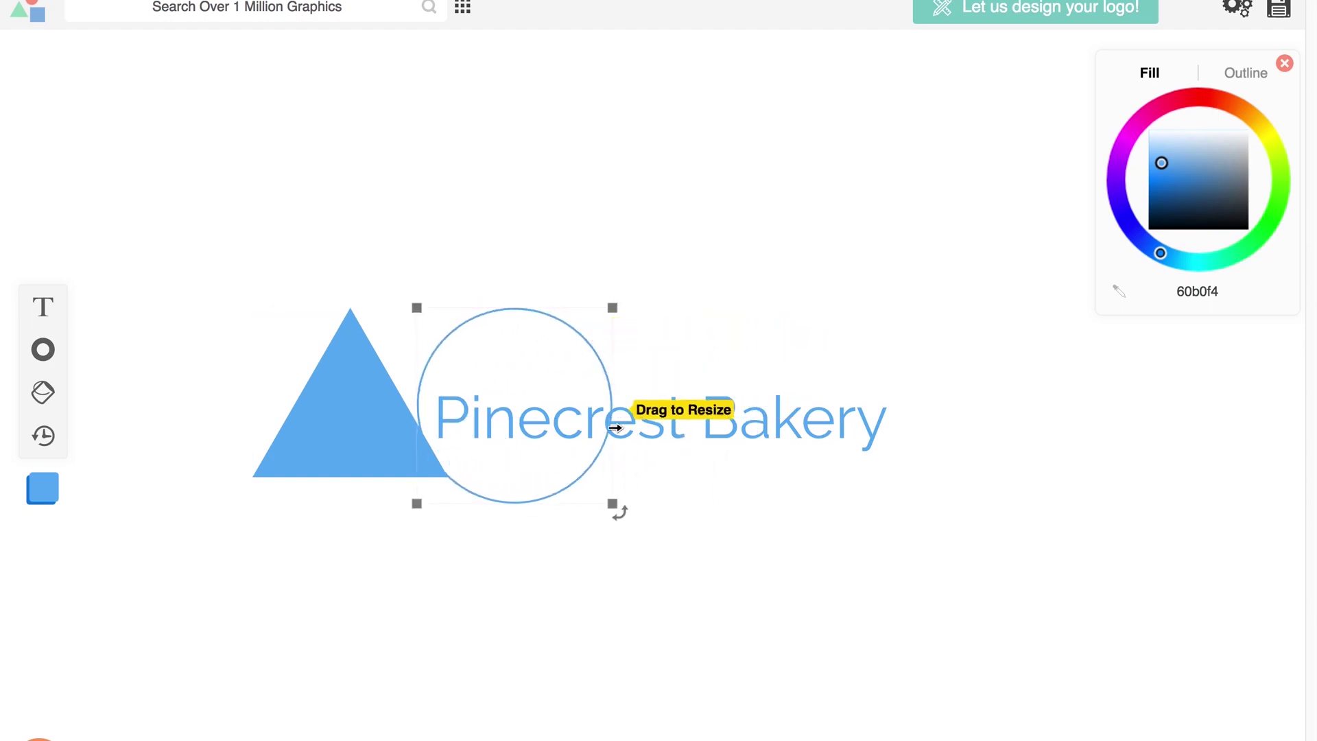
{"action": "left_click_drag", "start_coordinate": [614, 505], "coordinate": [900, 619]}
{"action": "left_click_drag", "start_coordinate": [832, 573], "coordinate": [841, 483]}
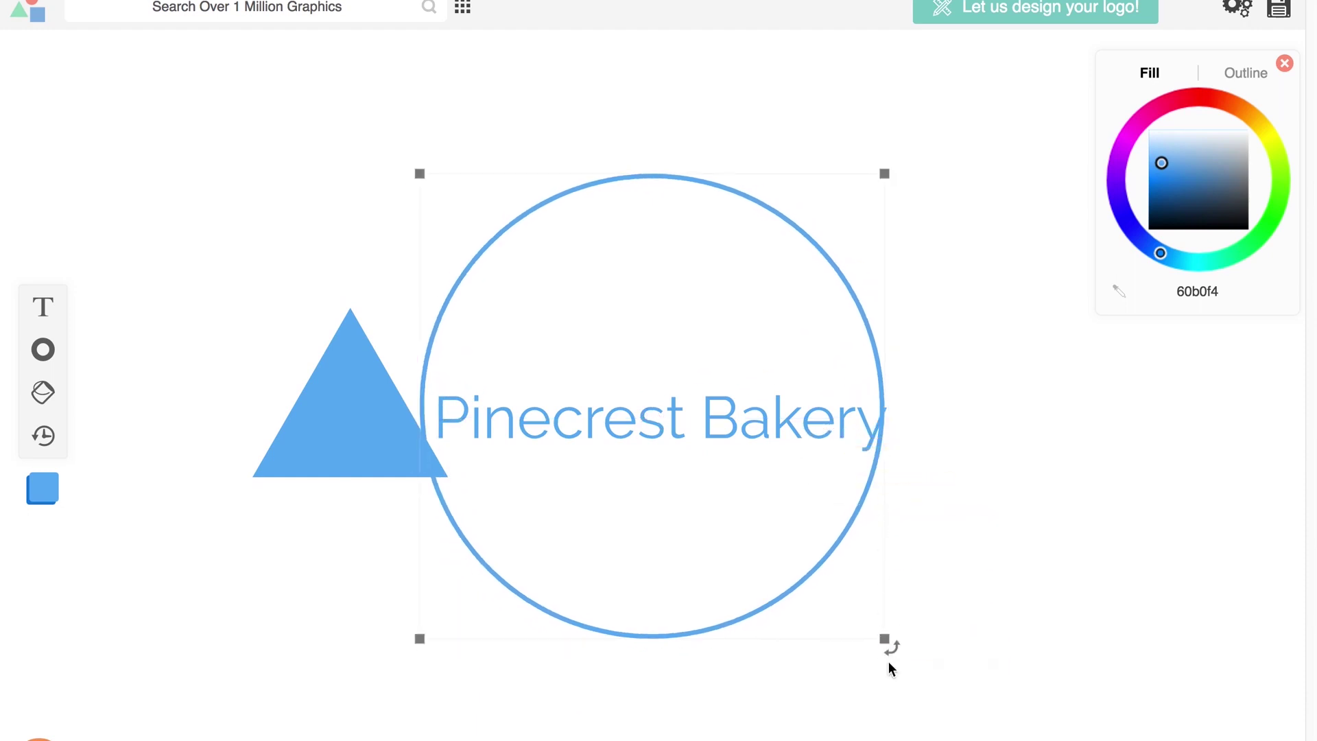
{"action": "left_click_drag", "start_coordinate": [883, 637], "coordinate": [906, 662]}
{"action": "left_click_drag", "start_coordinate": [828, 595], "coordinate": [825, 603]}
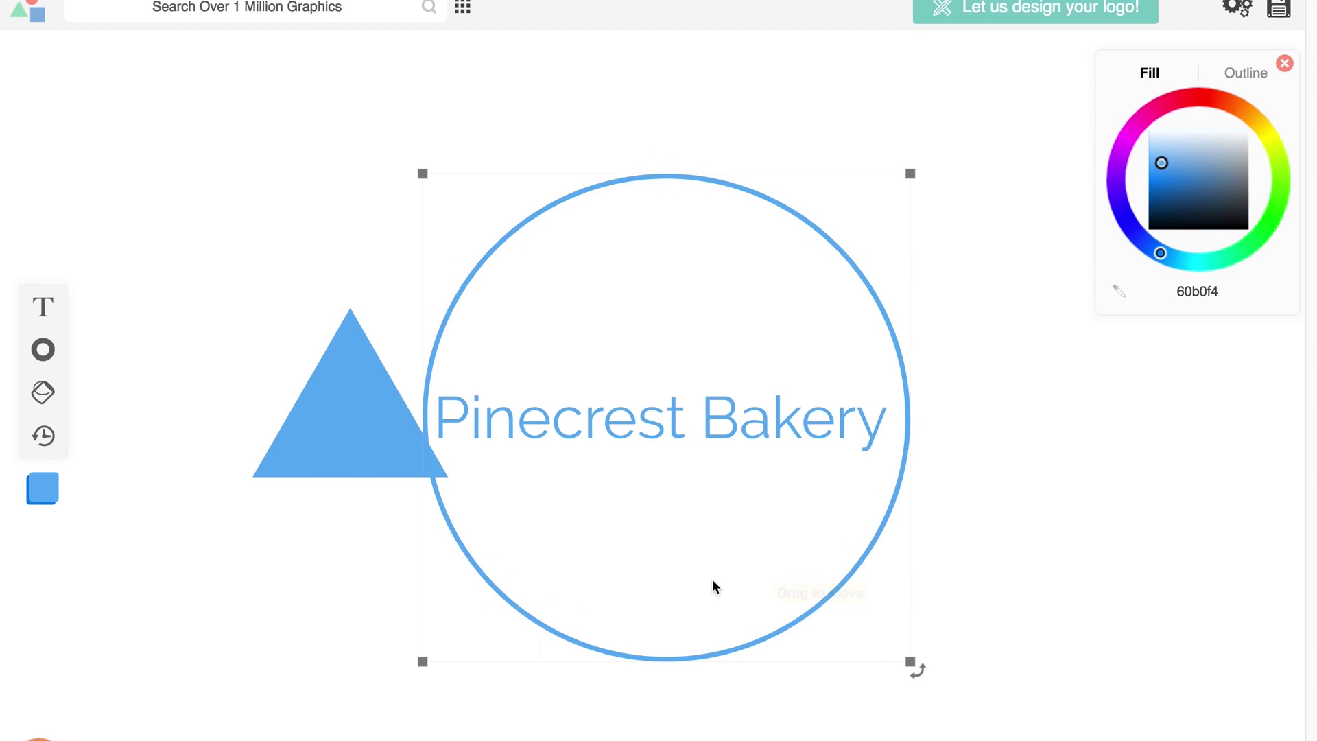
{"action": "left_click", "coordinate": [321, 424]}
{"action": "key", "text": "Delete"}
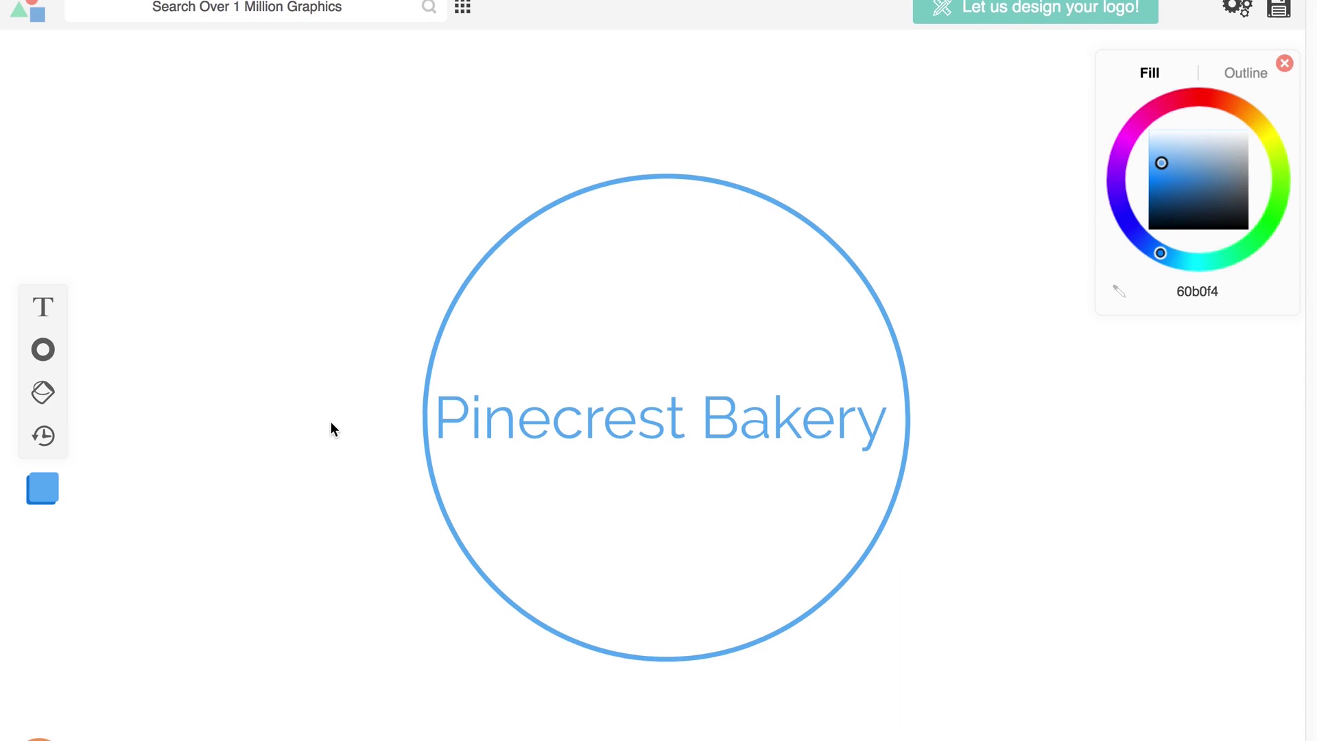
Step: Add a fresh text object and delete the original Pinecrest Bakery title
{"action": "left_click", "coordinate": [603, 446]}
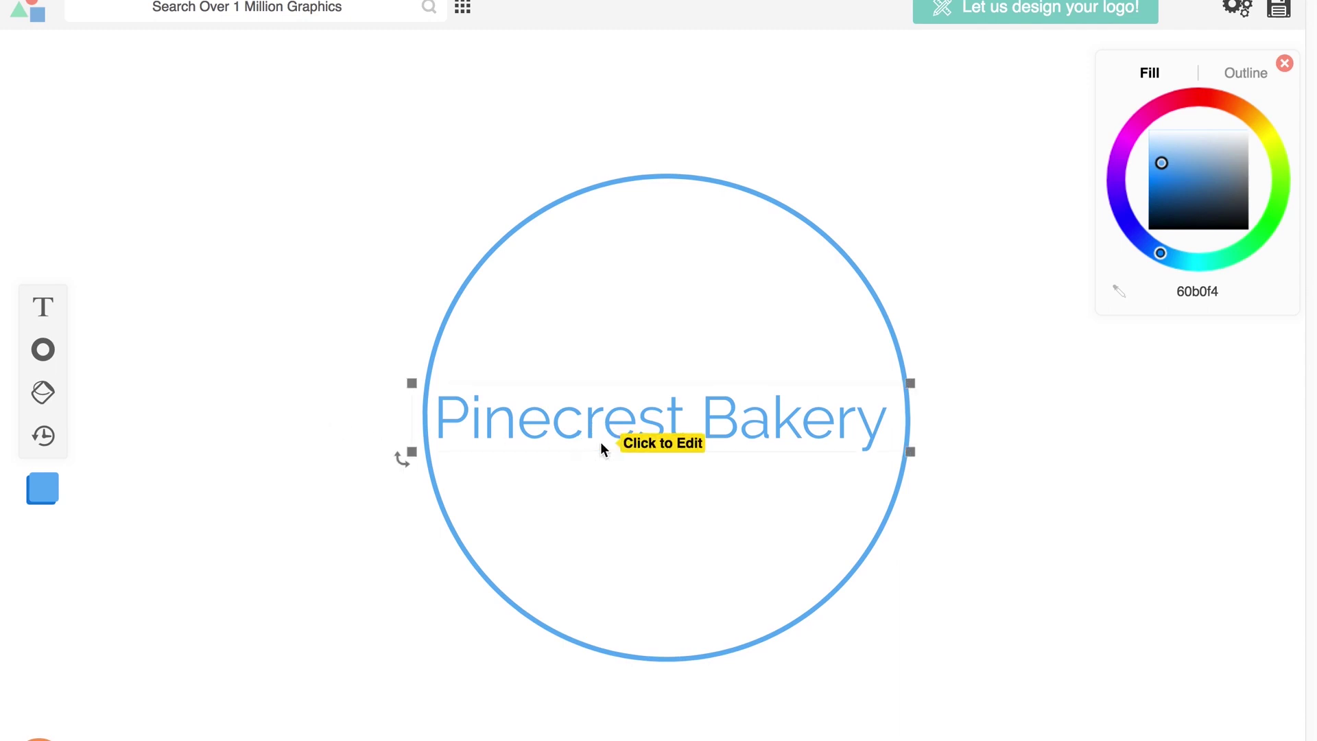
{"action": "left_click", "coordinate": [597, 443]}
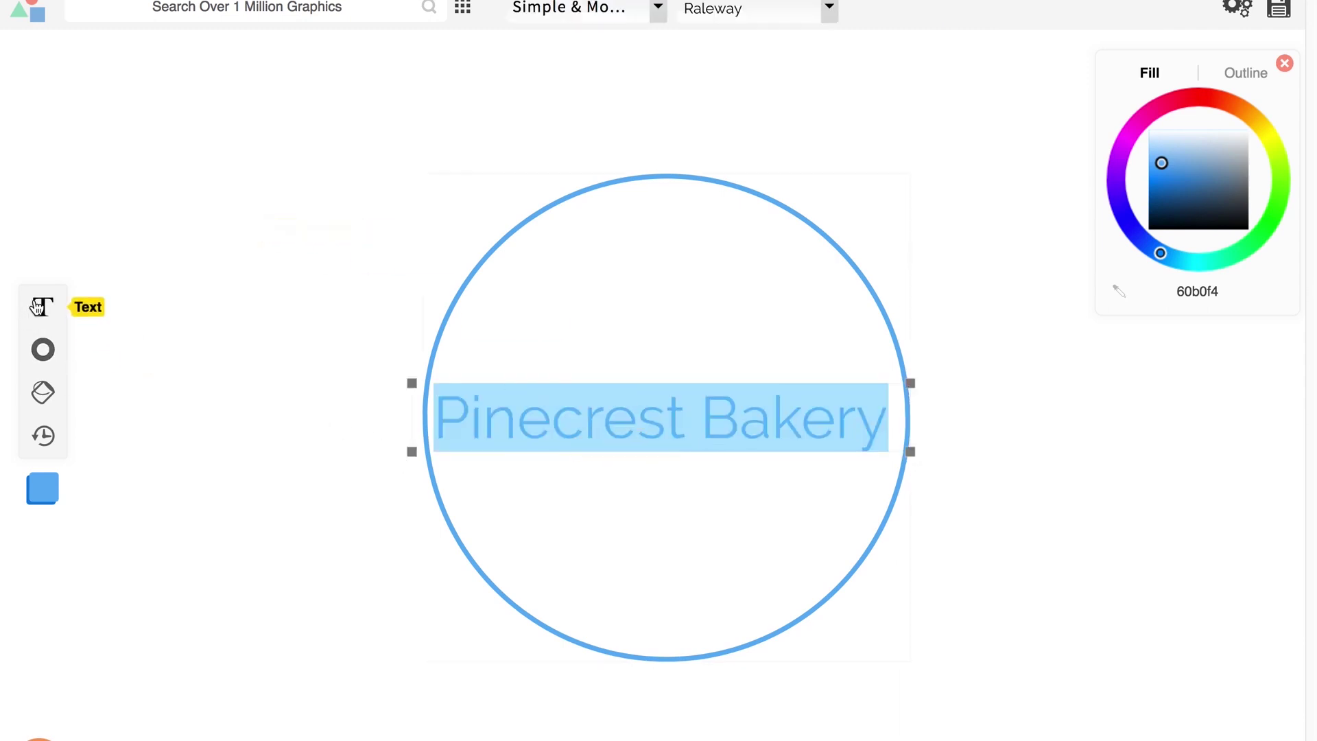
{"action": "left_click", "coordinate": [41, 307]}
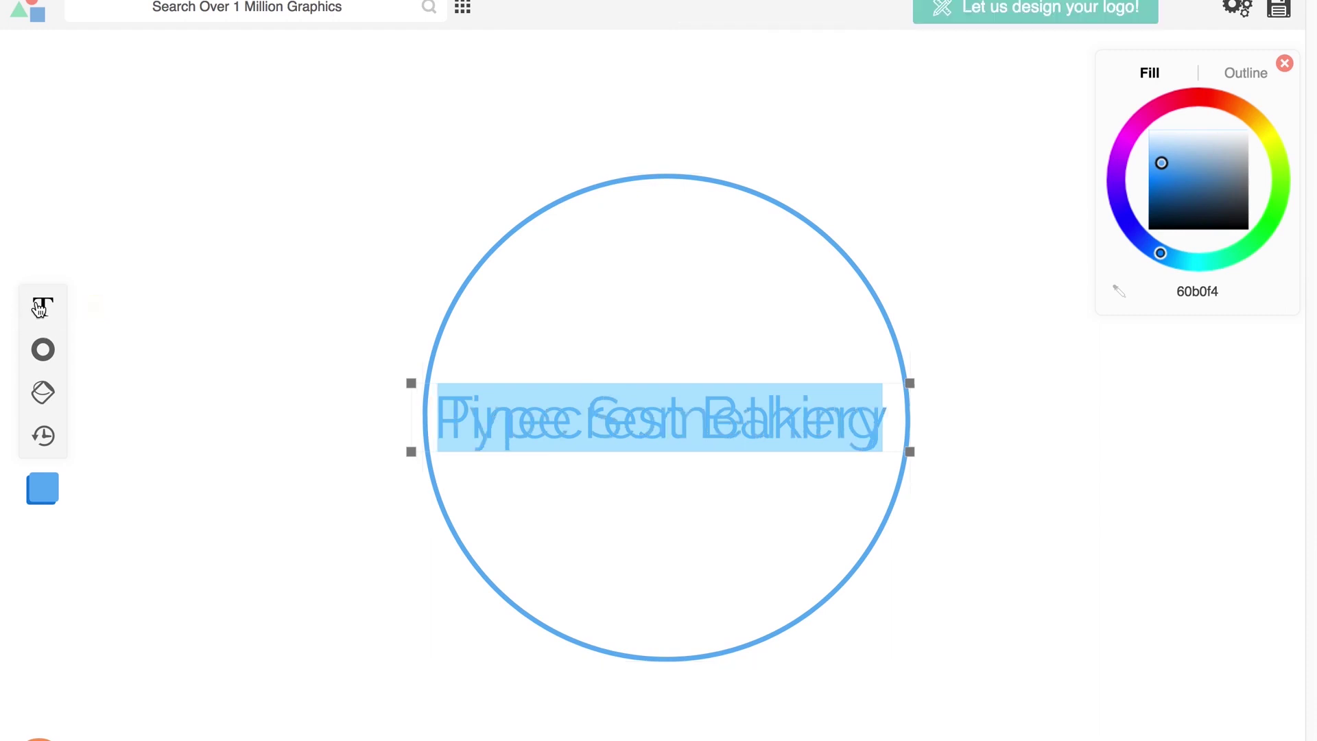
{"action": "left_click", "coordinate": [350, 10]}
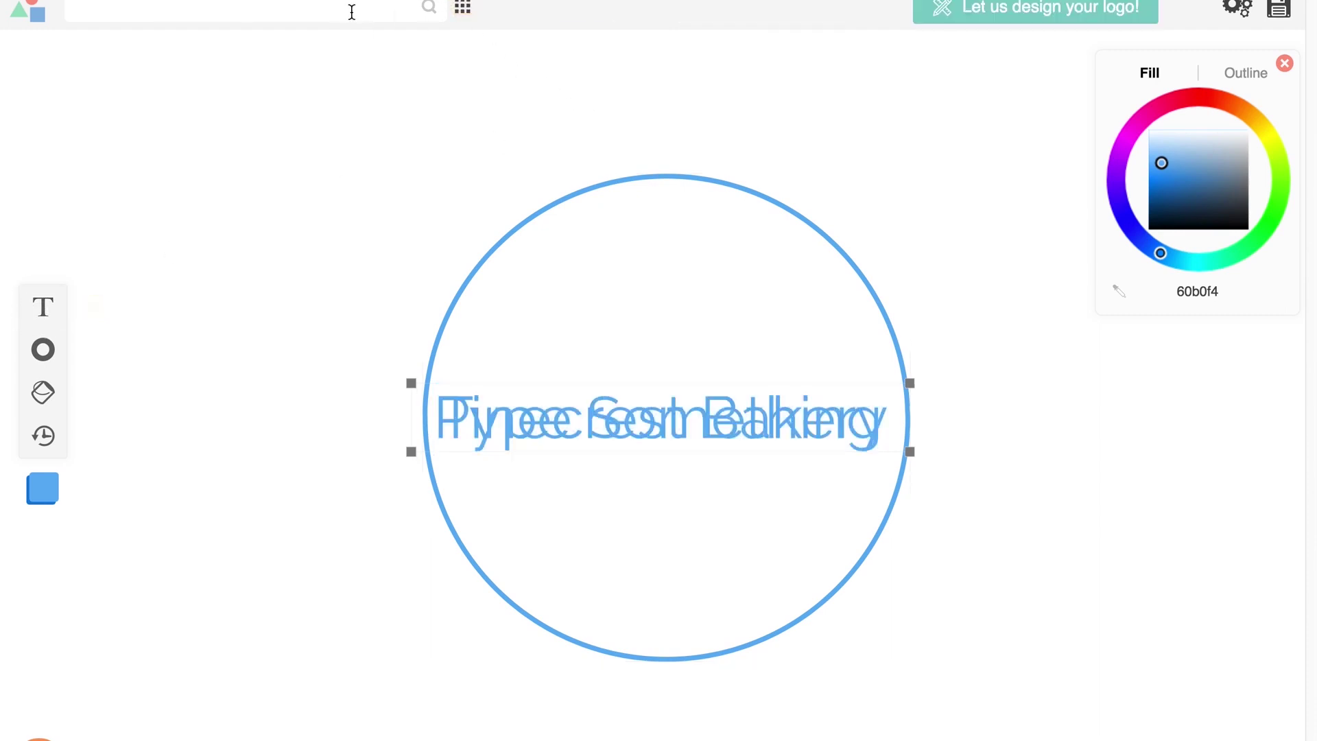
{"action": "left_click", "coordinate": [583, 365]}
{"action": "left_click", "coordinate": [563, 429]}
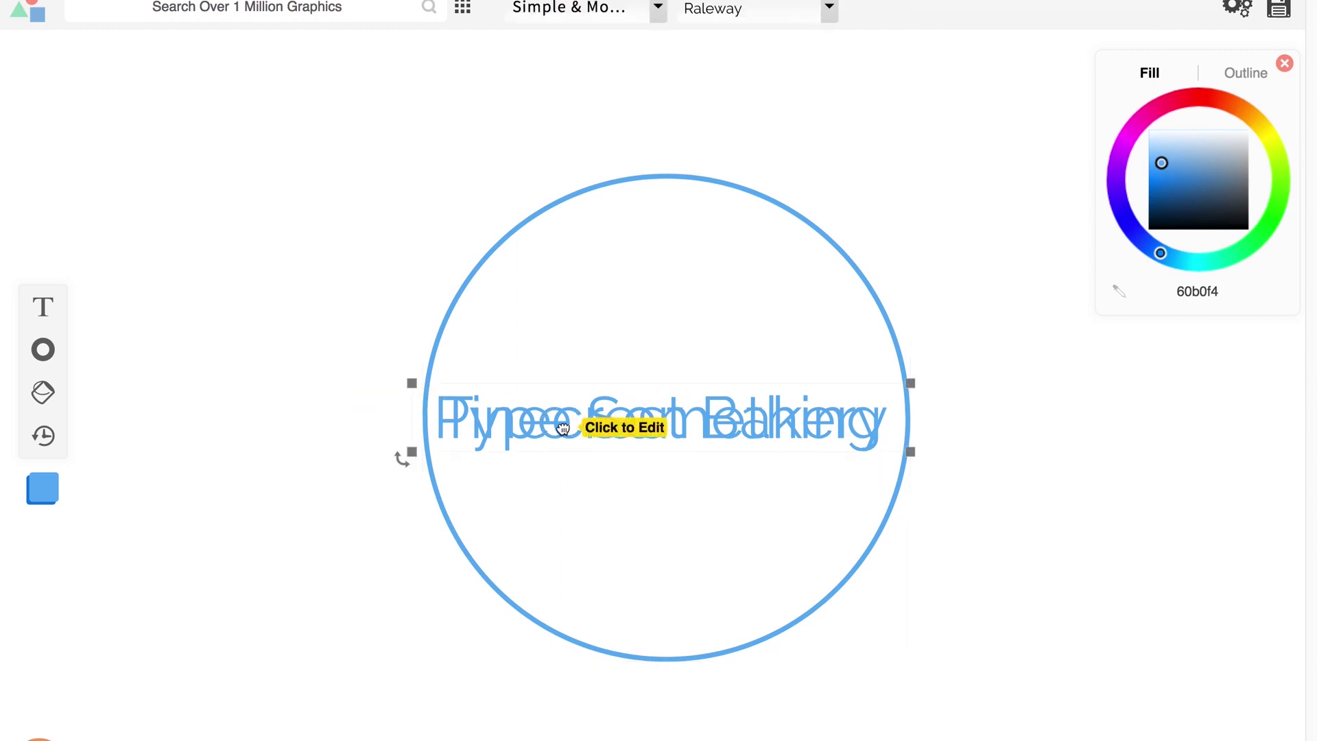
{"action": "key", "text": "Delete"}
Step: Type 'Pinecrest Bakery' into the new text box inside the circle
{"action": "left_click", "coordinate": [571, 395]}
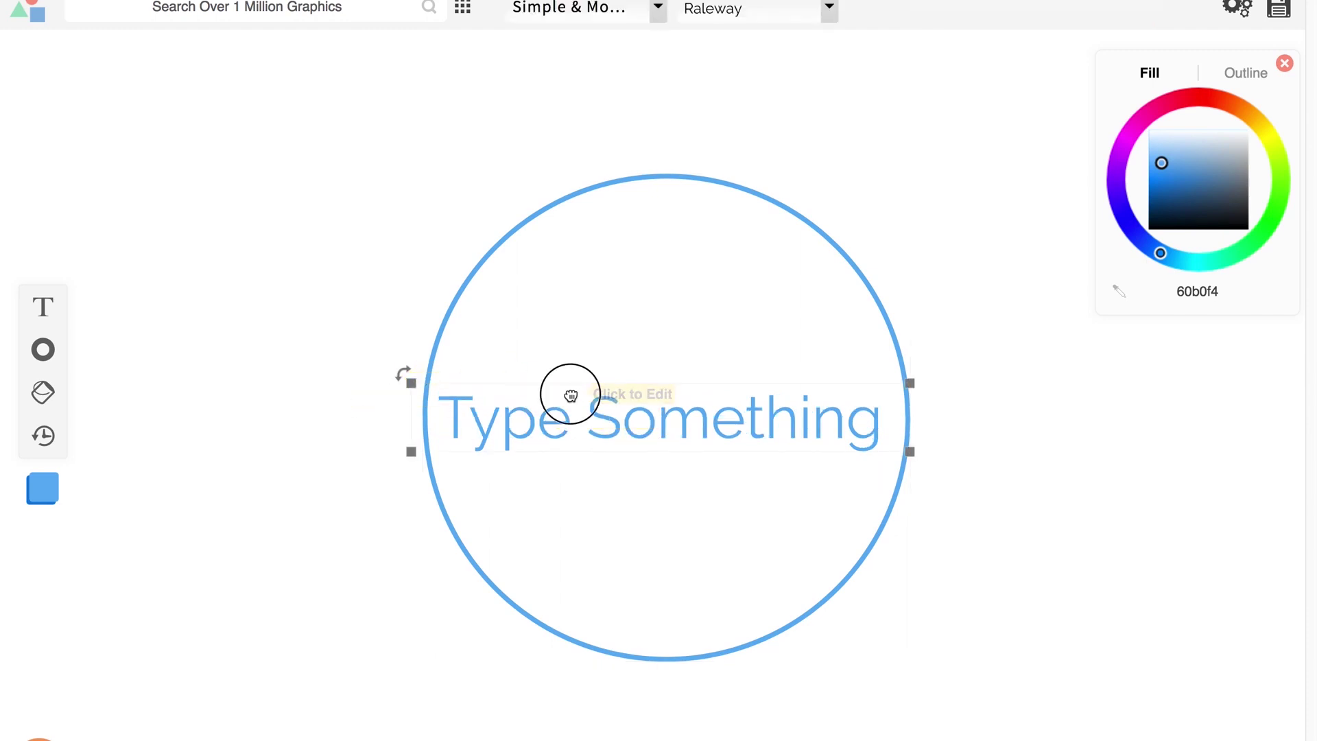
{"action": "type", "text": "P"}
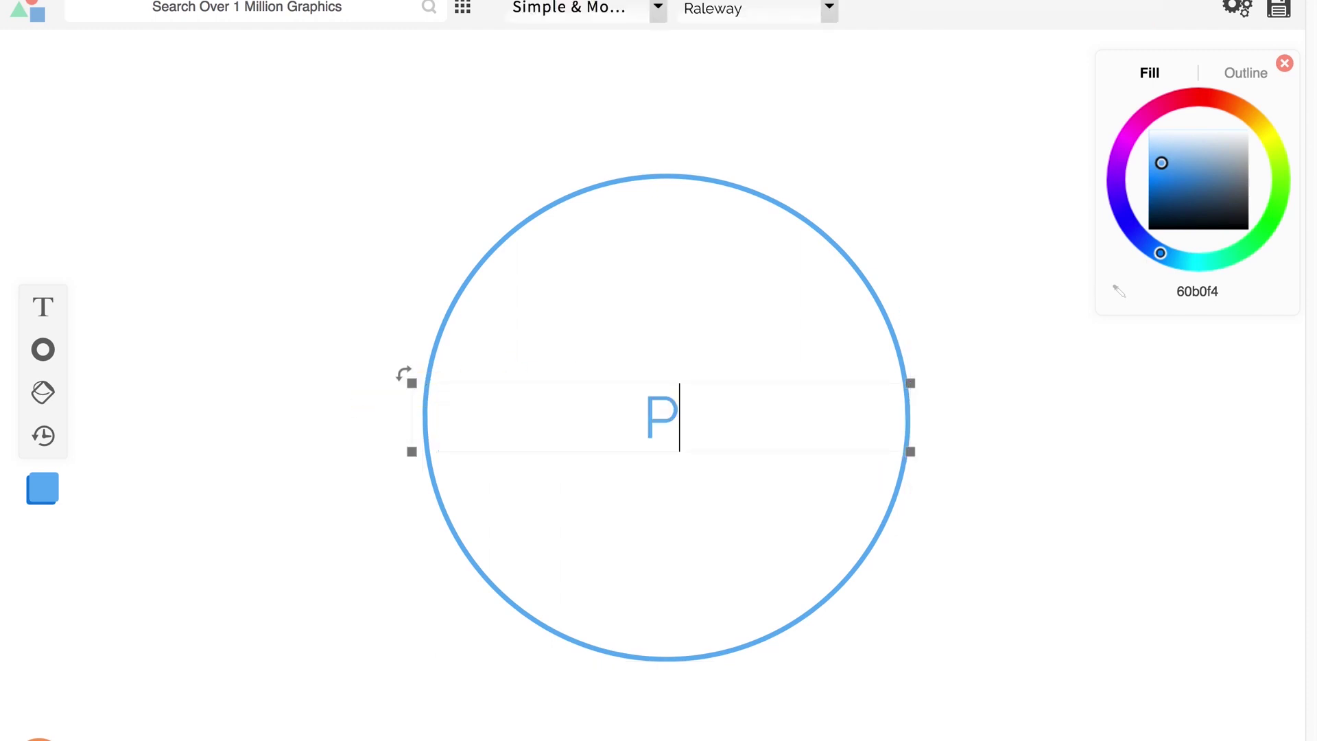
{"action": "type", "text": "inecrest "}
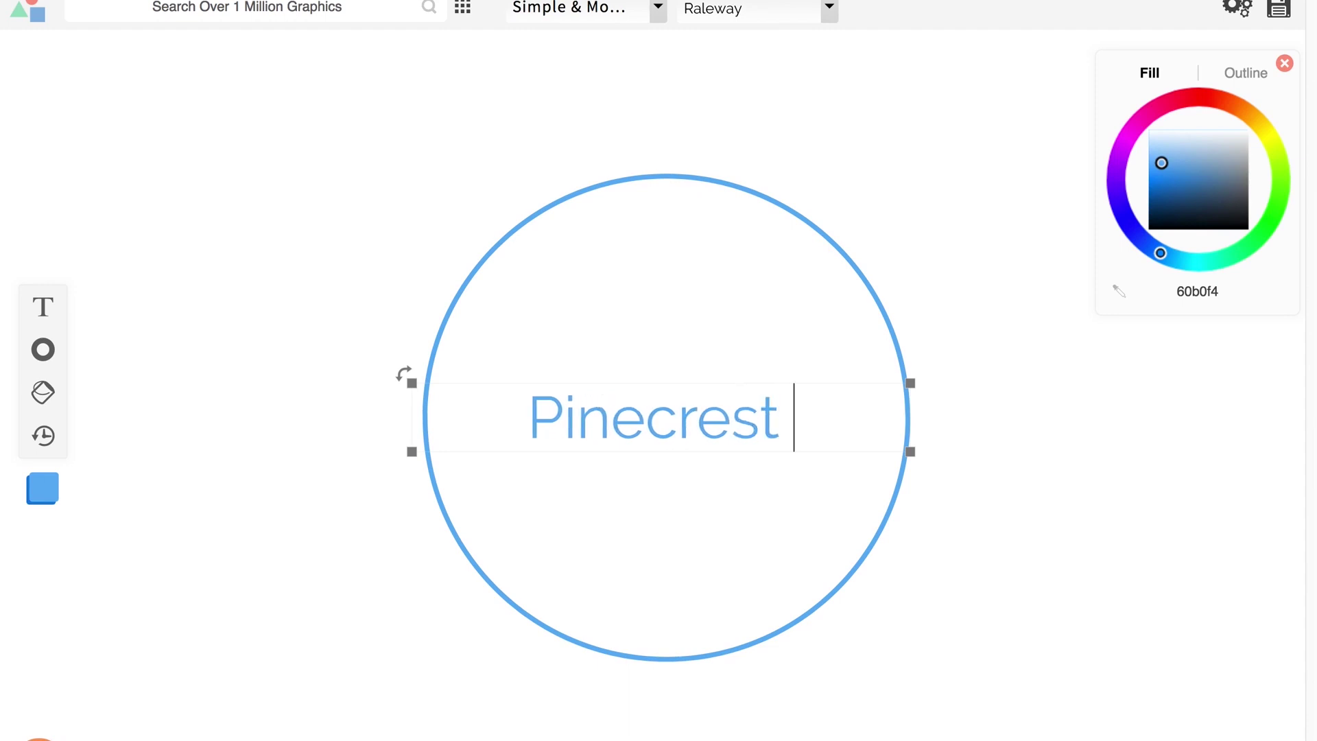
{"action": "type", "text": "Bakery"}
{"action": "left_click", "coordinate": [209, 107]}
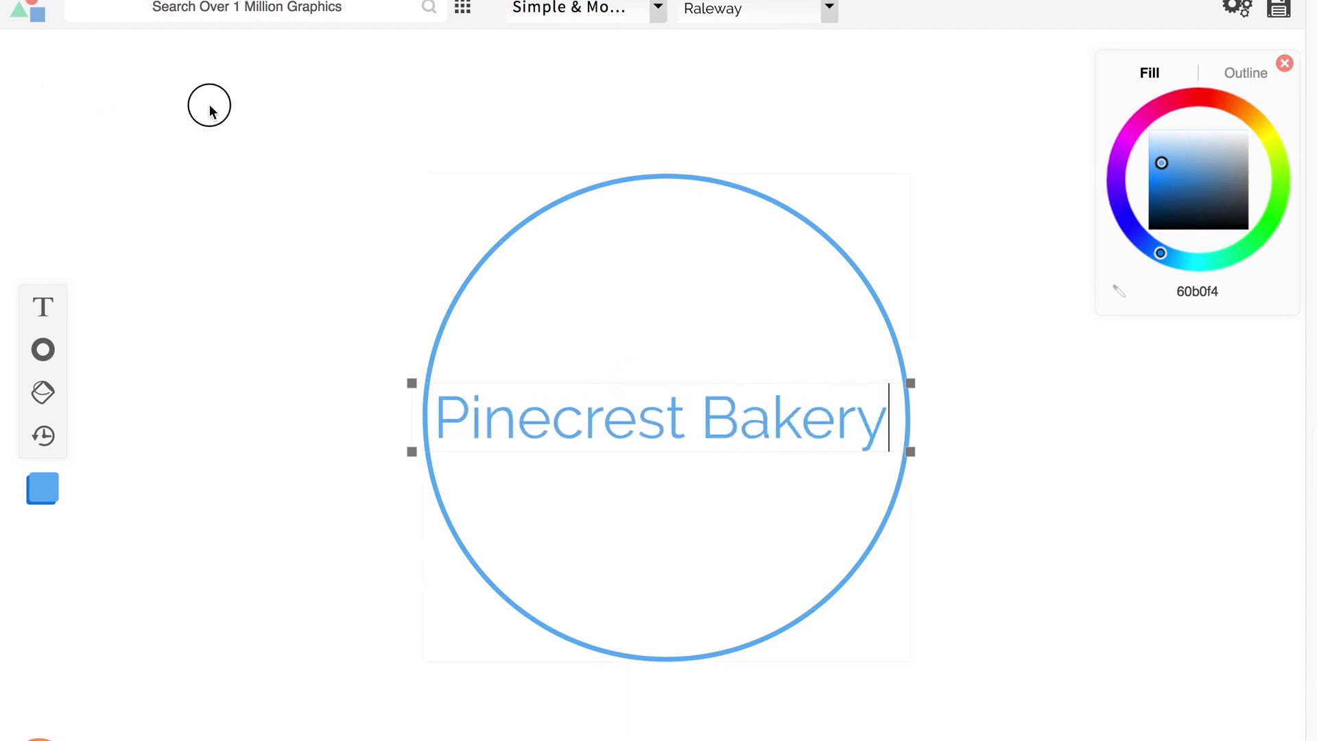
{"action": "left_click", "coordinate": [361, 16]}
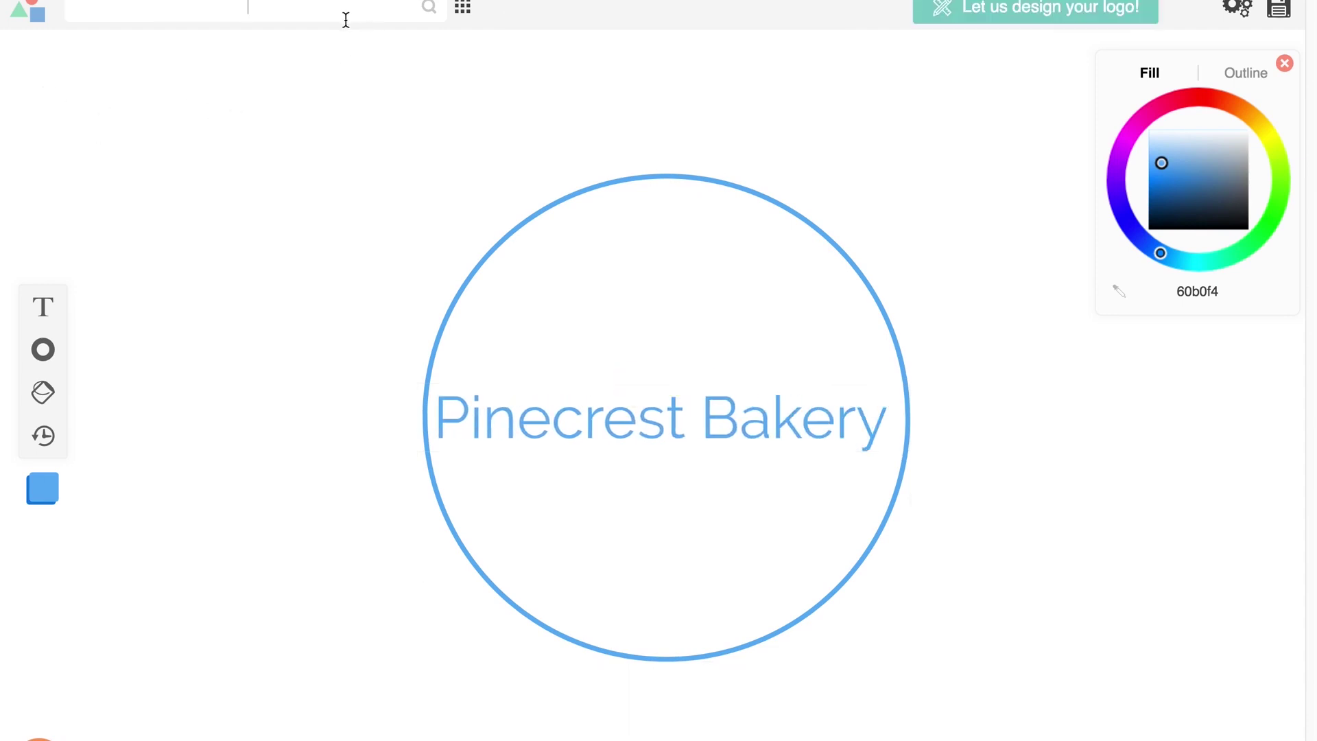
Step: Search graphics for 'bakery' and place the bread-basket icon above the title
{"action": "type", "text": "bakery"}
{"action": "key", "text": "Return"}
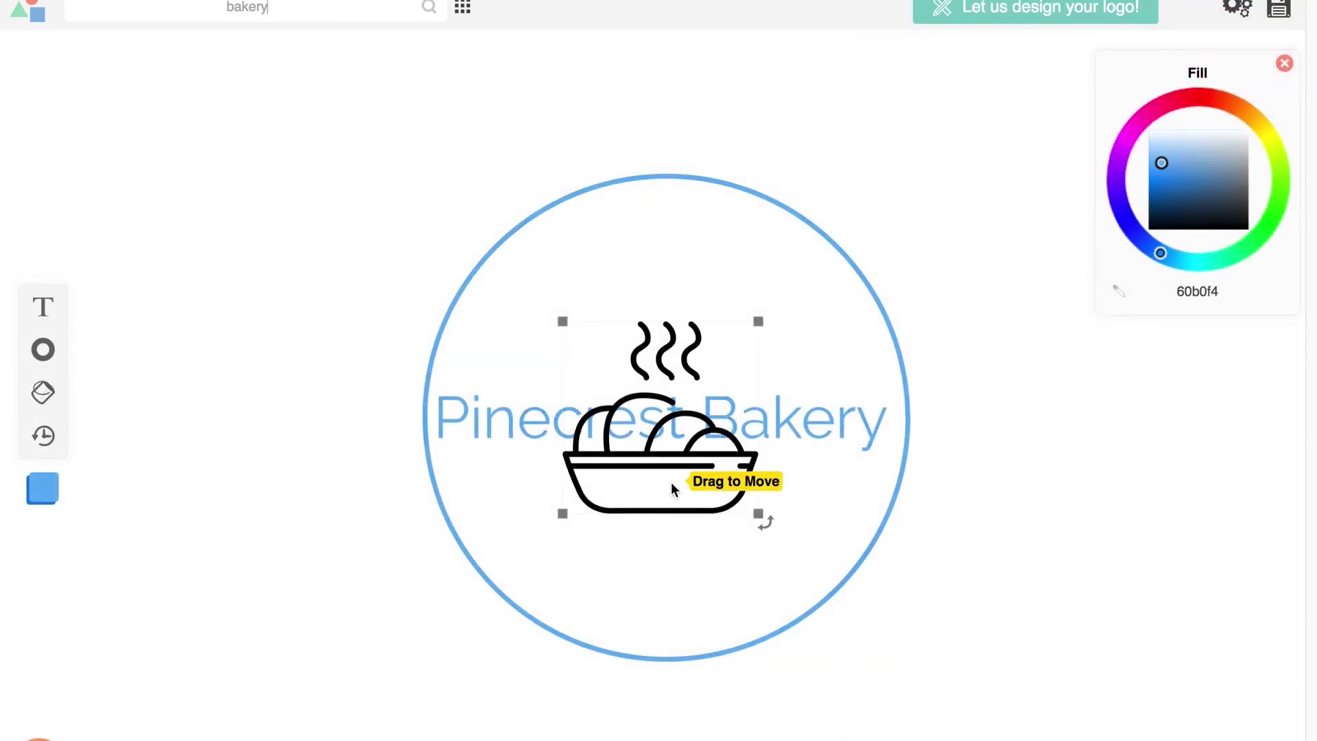
{"action": "left_click_drag", "start_coordinate": [706, 480], "coordinate": [707, 350]}
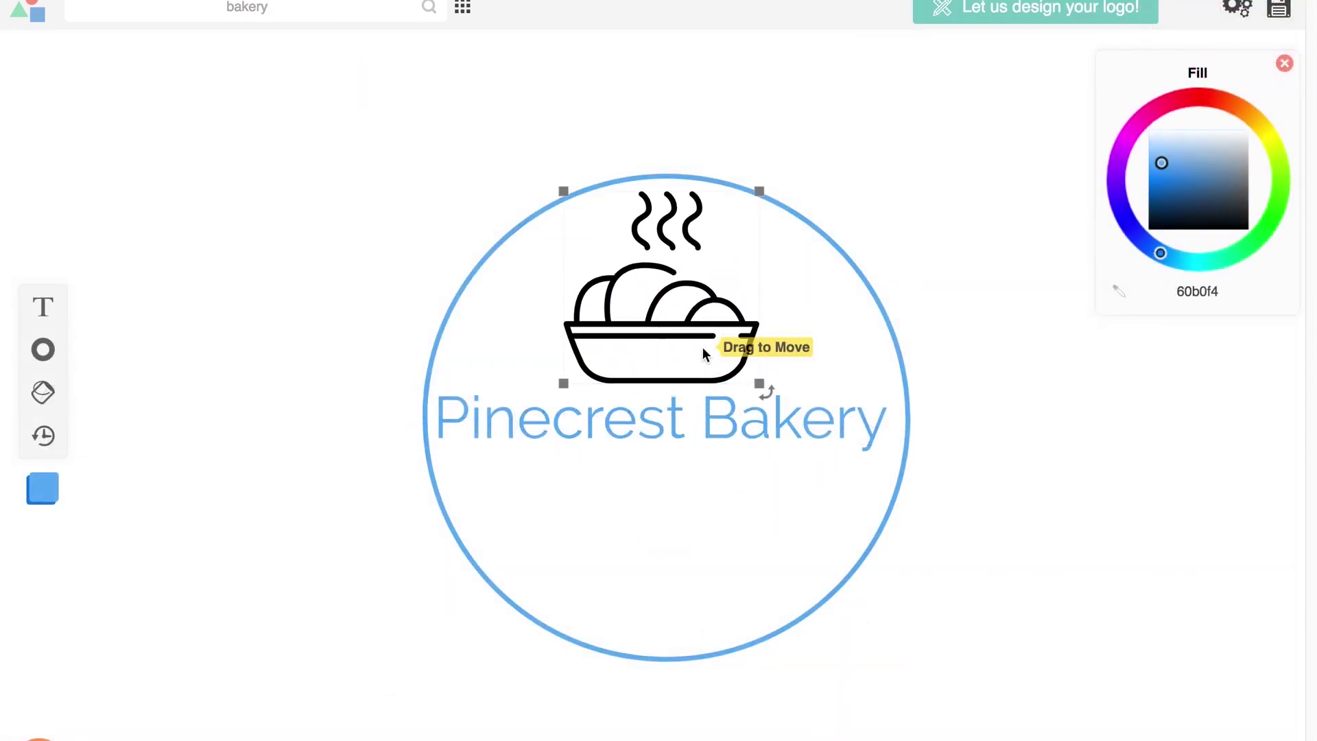
Step: Shrink the Pinecrest Bakery title, leaving its font unchanged
{"action": "left_click", "coordinate": [770, 421]}
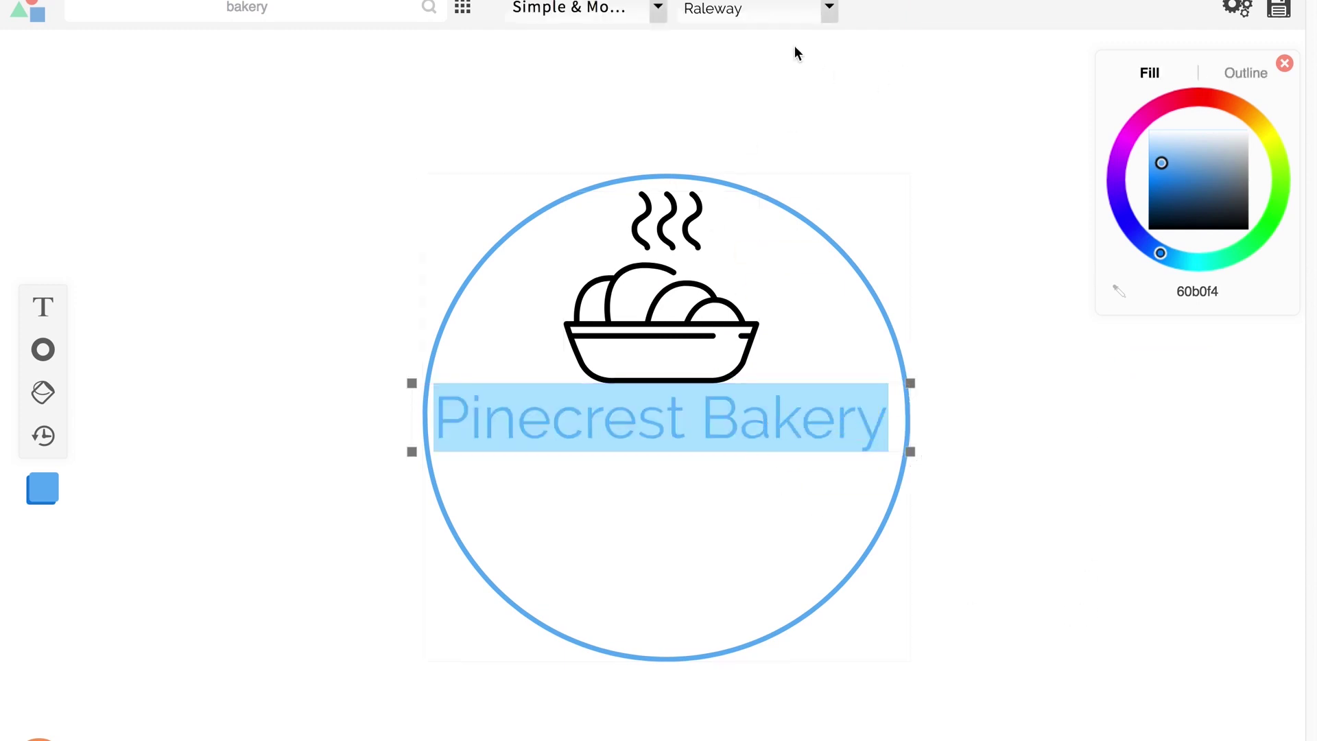
{"action": "left_click", "coordinate": [658, 11]}
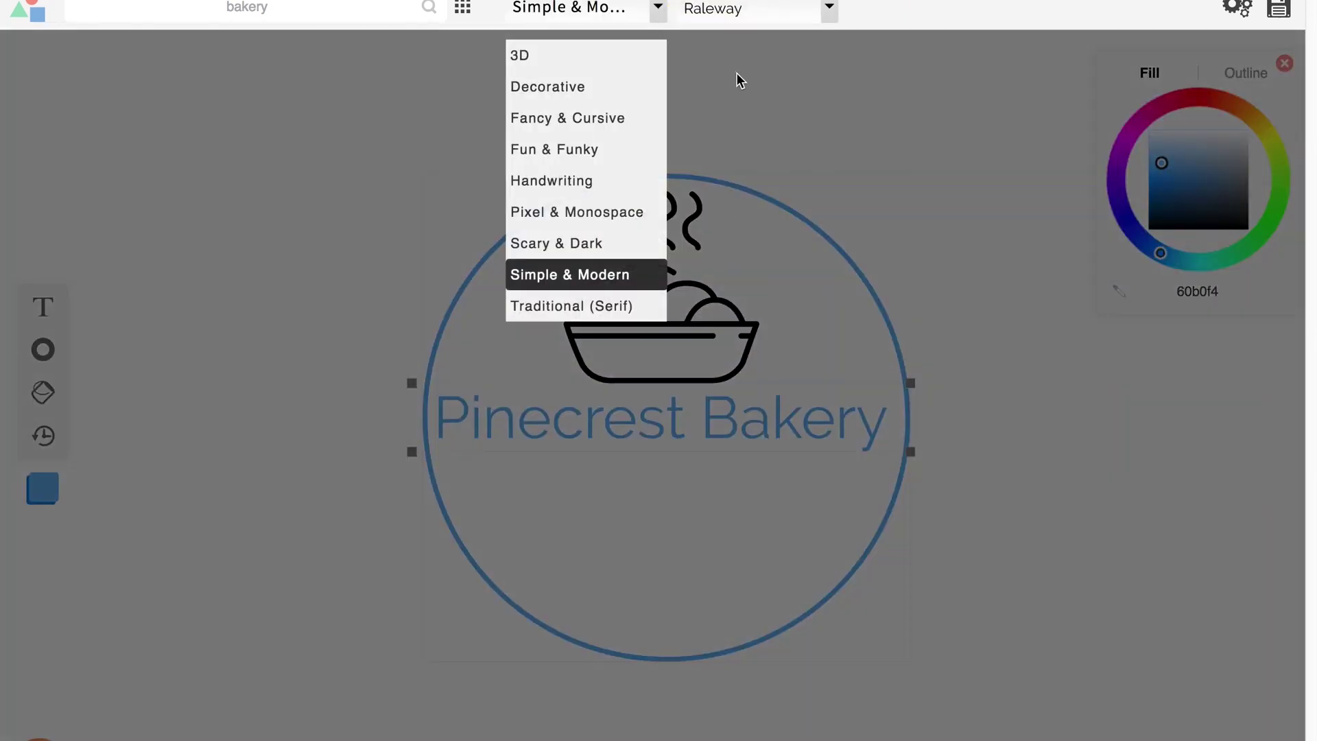
{"action": "left_click", "coordinate": [852, 100]}
{"action": "left_click", "coordinate": [829, 15]}
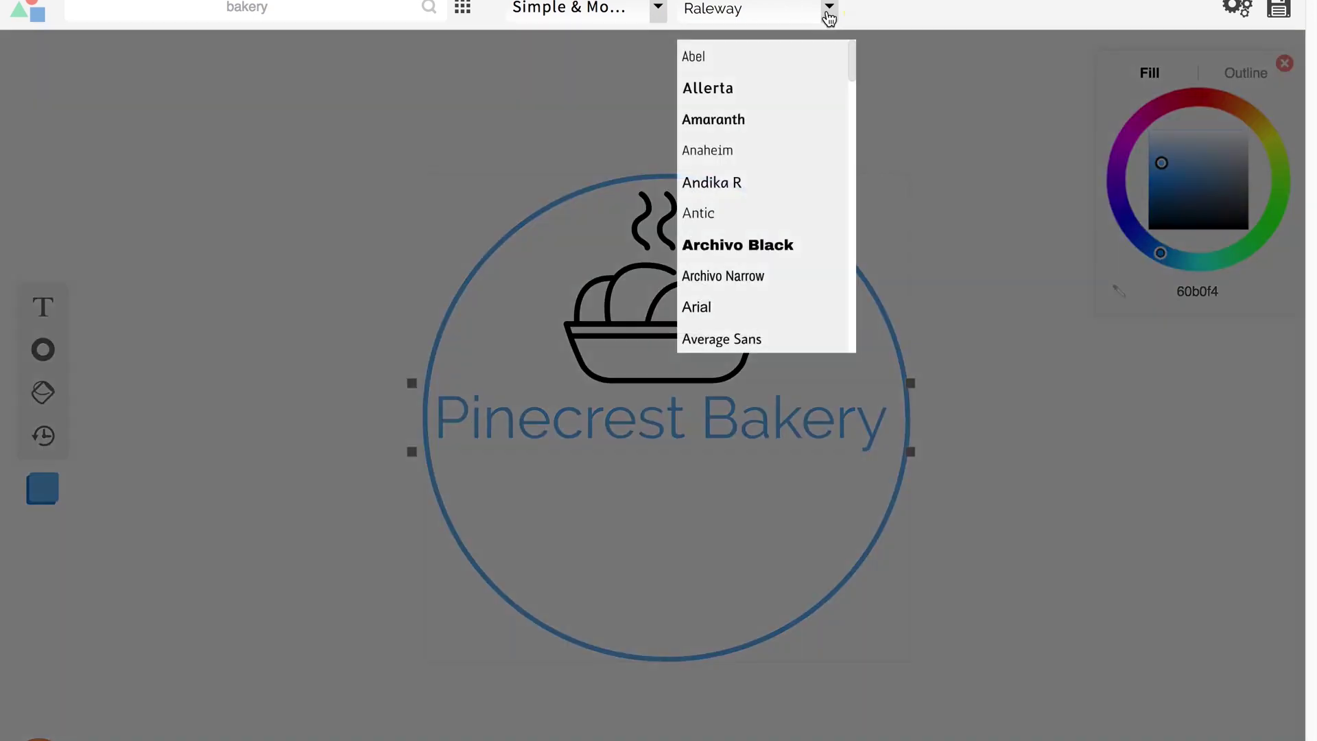
{"action": "left_click", "coordinate": [870, 37]}
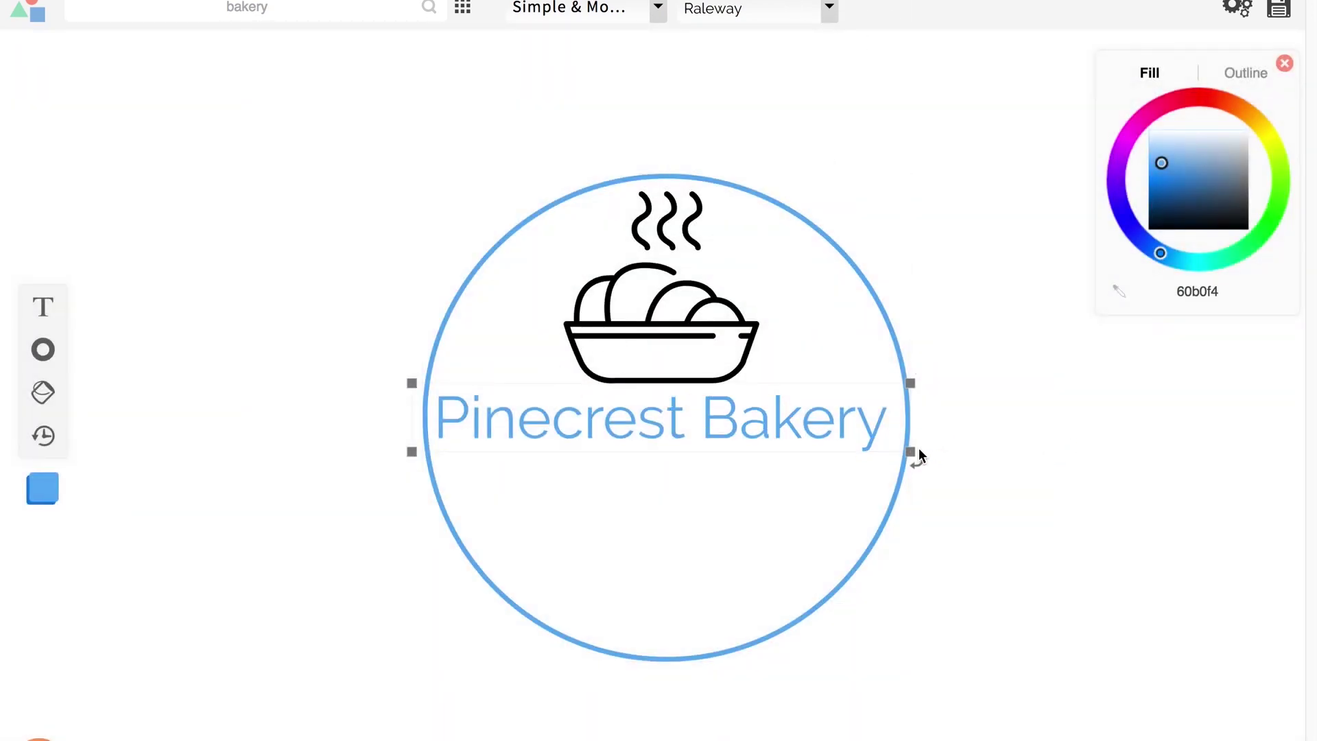
{"action": "left_click_drag", "start_coordinate": [910, 450], "coordinate": [779, 429]}
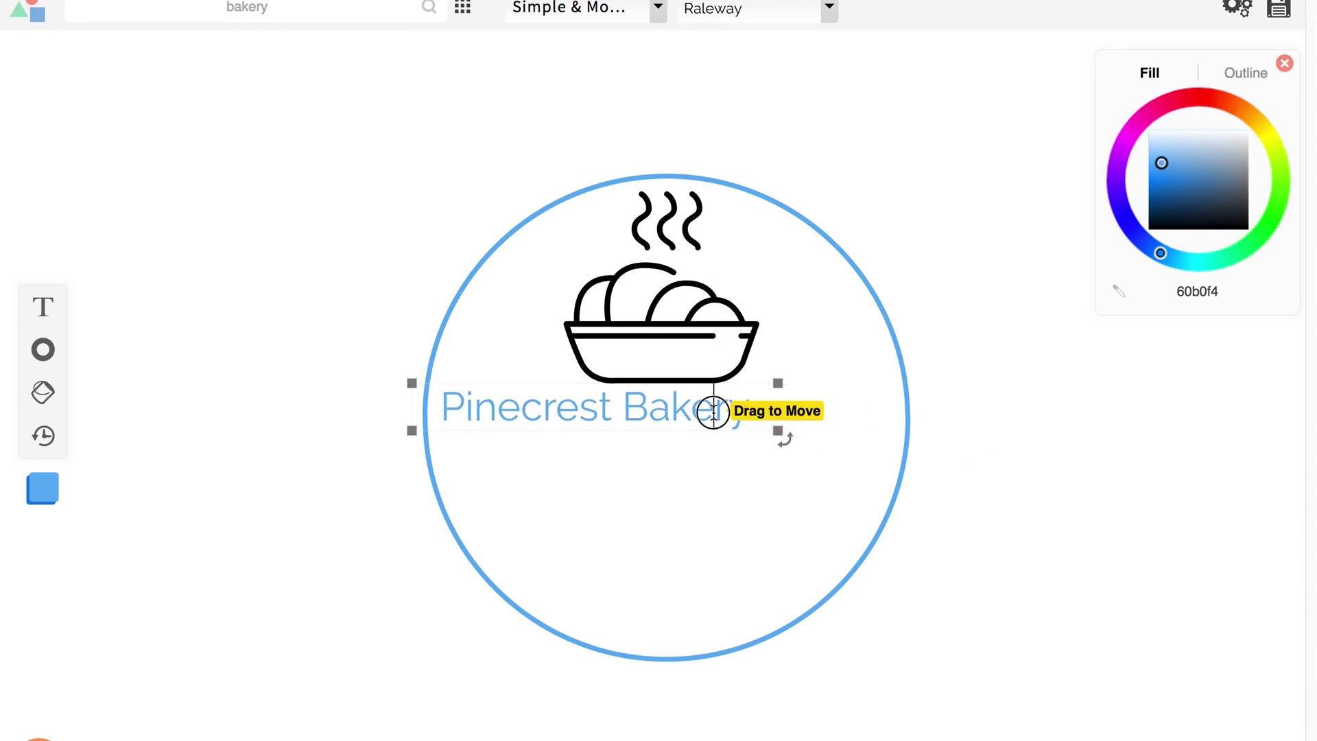
Step: Stack the icon just above the title and recentre the circle around both
{"action": "left_click", "coordinate": [519, 365]}
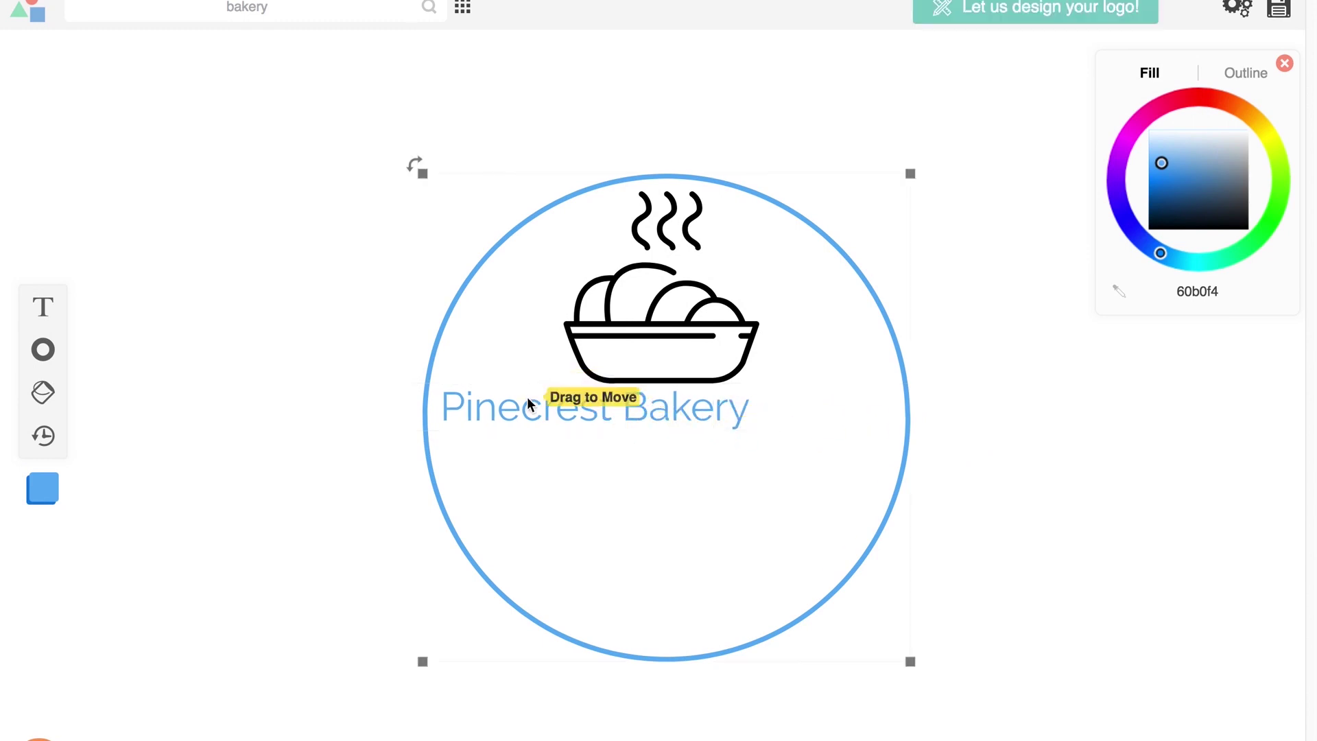
{"action": "left_click", "coordinate": [508, 410]}
{"action": "left_click_drag", "start_coordinate": [508, 411], "coordinate": [590, 467]}
{"action": "left_click_drag", "start_coordinate": [641, 370], "coordinate": [650, 432]}
{"action": "left_click", "coordinate": [758, 465]}
{"action": "mouse_move", "coordinate": [759, 465]}
{"action": "left_mouse_down"}
{"action": "mouse_move", "coordinate": [753, 485]}
{"action": "mouse_move", "coordinate": [760, 463]}
{"action": "mouse_move", "coordinate": [776, 479]}
{"action": "left_mouse_up"}
{"action": "left_click", "coordinate": [981, 473]}
{"action": "mouse_move", "coordinate": [691, 428]}
{"action": "left_mouse_down"}
{"action": "mouse_move", "coordinate": [670, 405]}
{"action": "mouse_move", "coordinate": [694, 420]}
{"action": "mouse_move", "coordinate": [698, 453]}
{"action": "mouse_move", "coordinate": [697, 434]}
{"action": "left_mouse_up"}
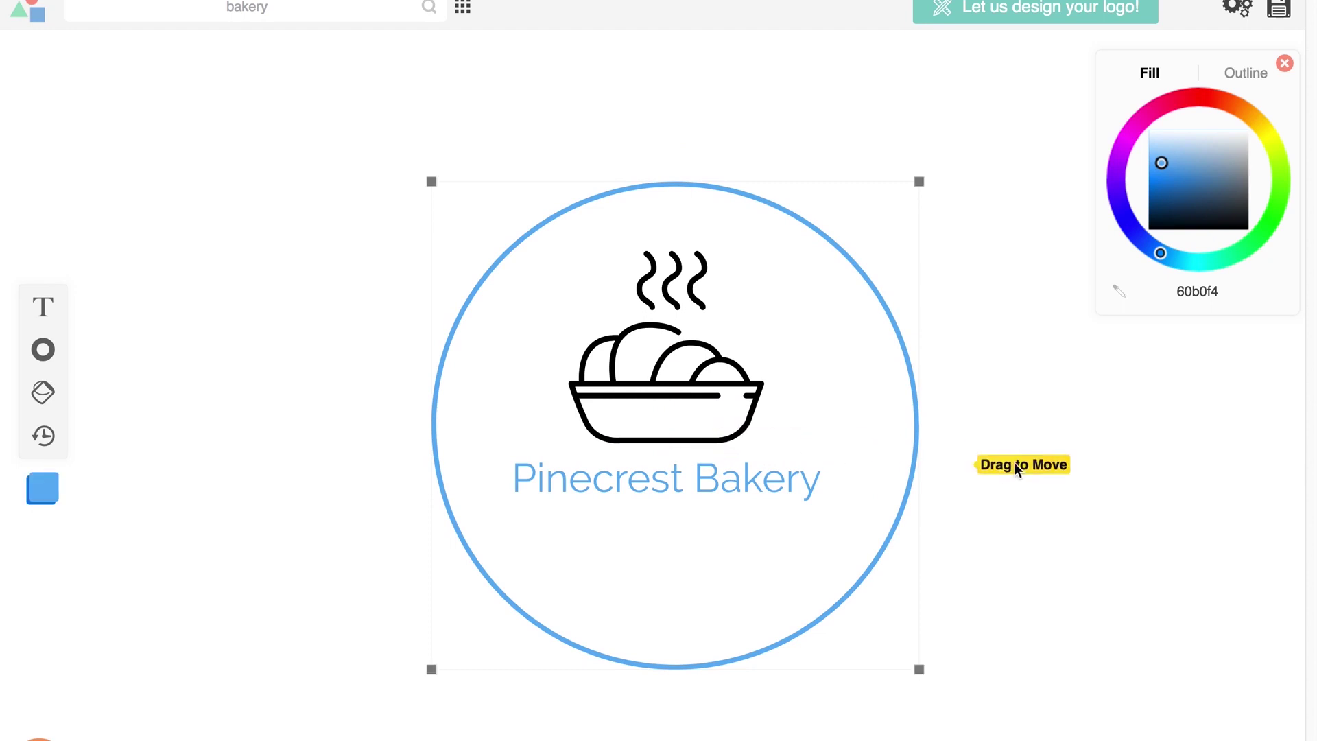
{"action": "left_click_drag", "start_coordinate": [911, 498], "coordinate": [903, 442]}
{"action": "left_click", "coordinate": [1013, 508]}
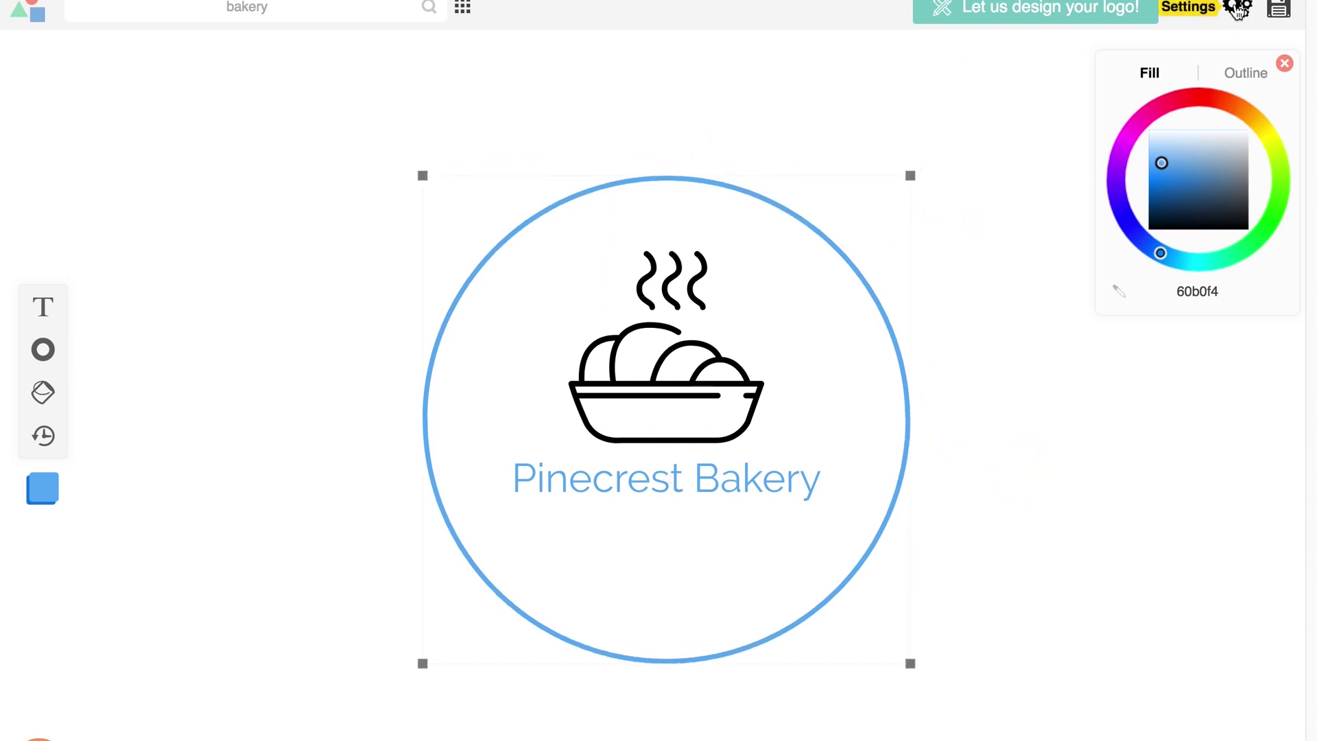
Step: Download the logo free with credit and show LogoMakr_8zm3is.png in Downloads
{"action": "left_click", "coordinate": [1282, 11]}
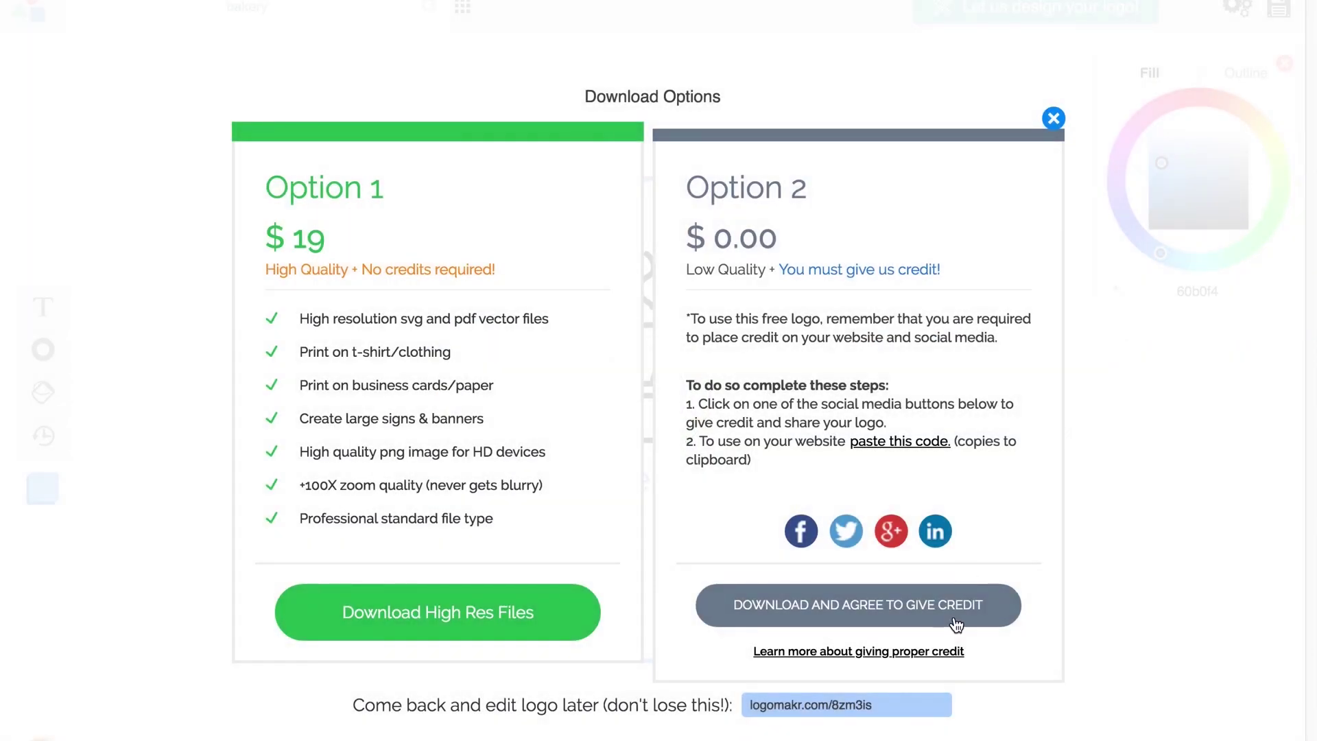
{"action": "left_click", "coordinate": [956, 607]}
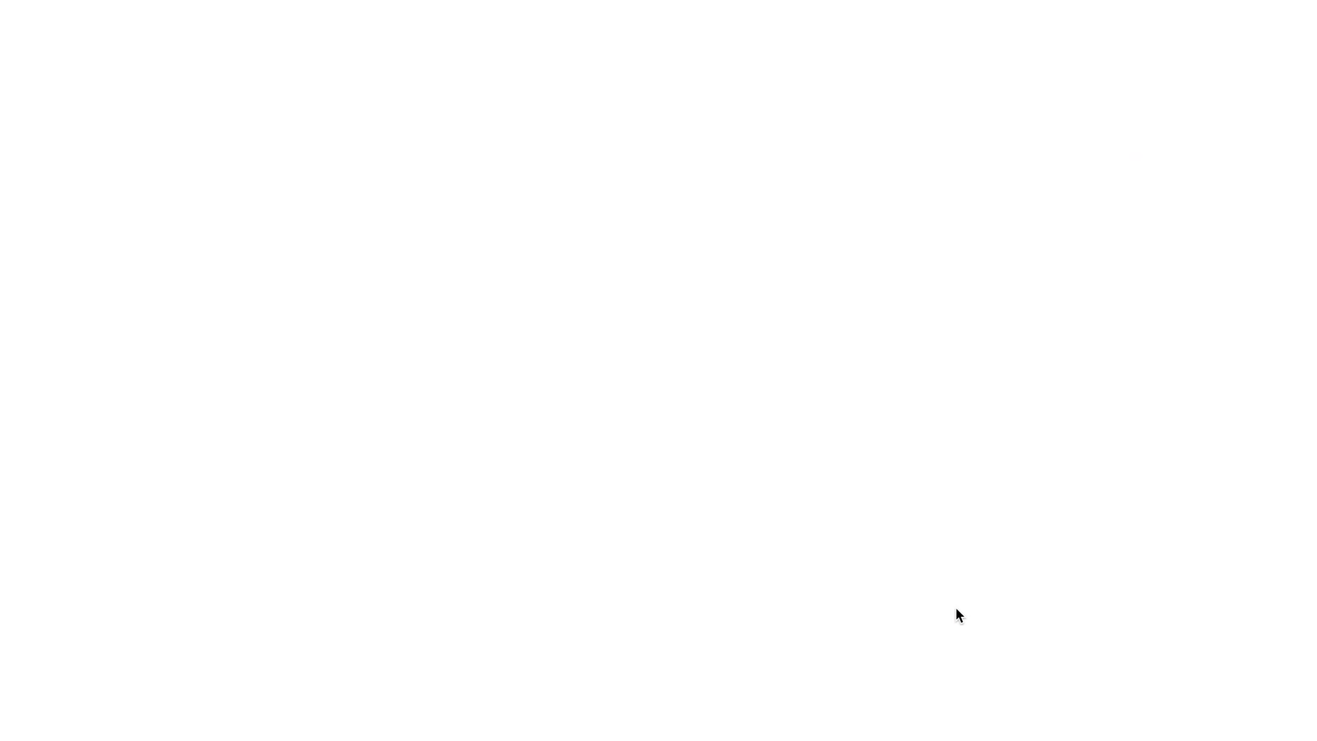
{"action": "left_click", "coordinate": [792, 172]}
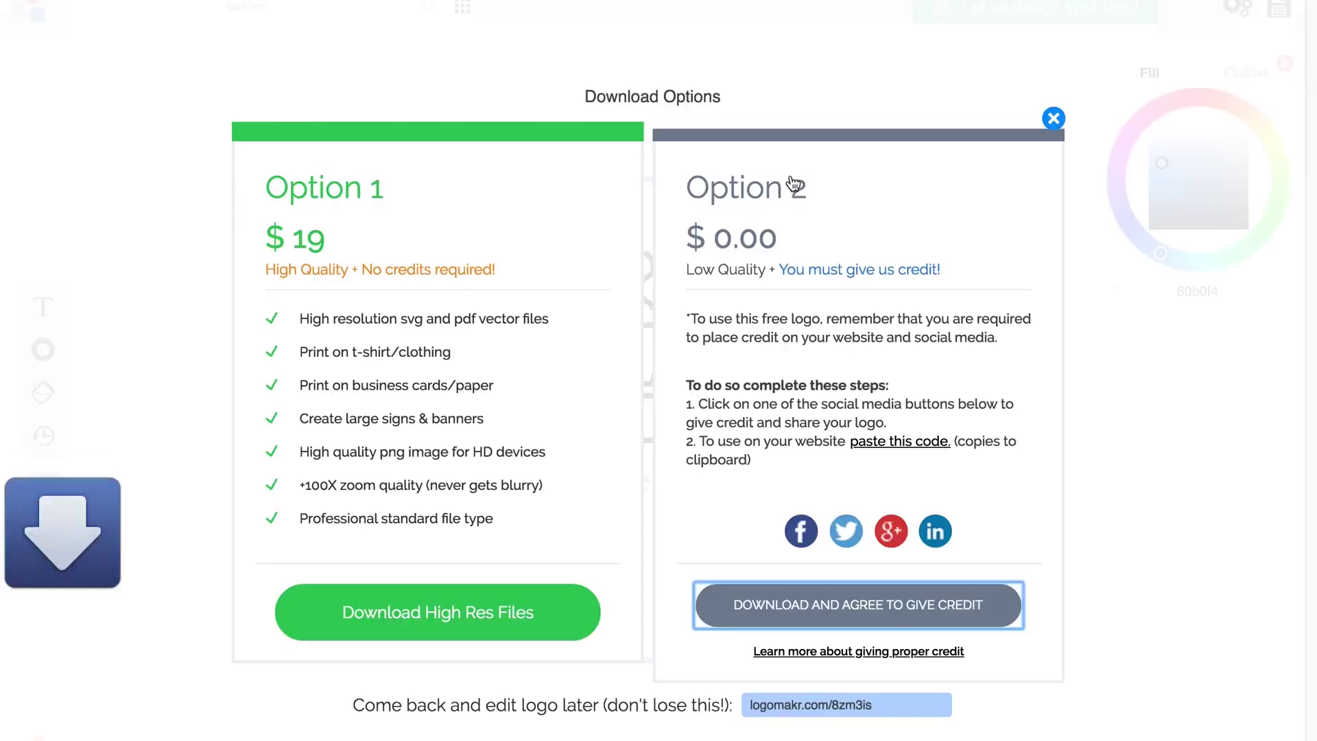
{"action": "left_click", "coordinate": [302, 740]}
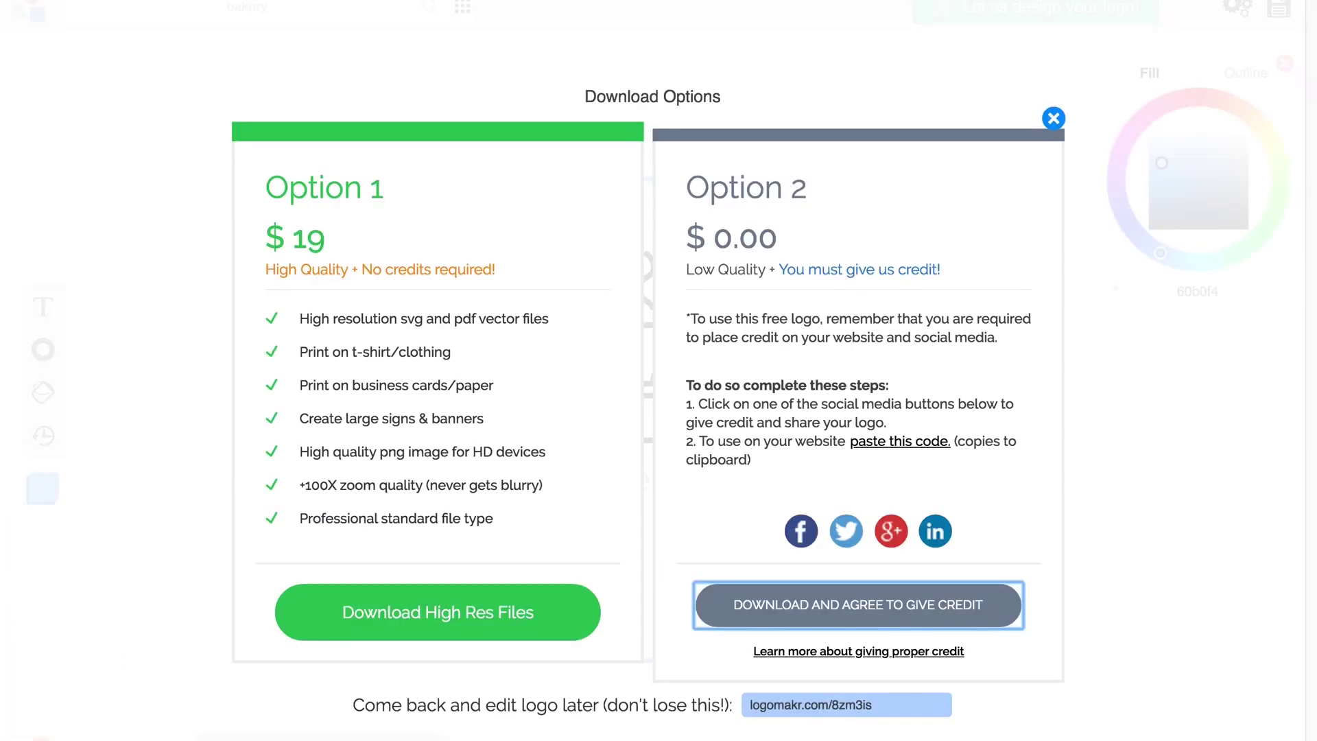
{"action": "right_click", "coordinate": [306, 202]}
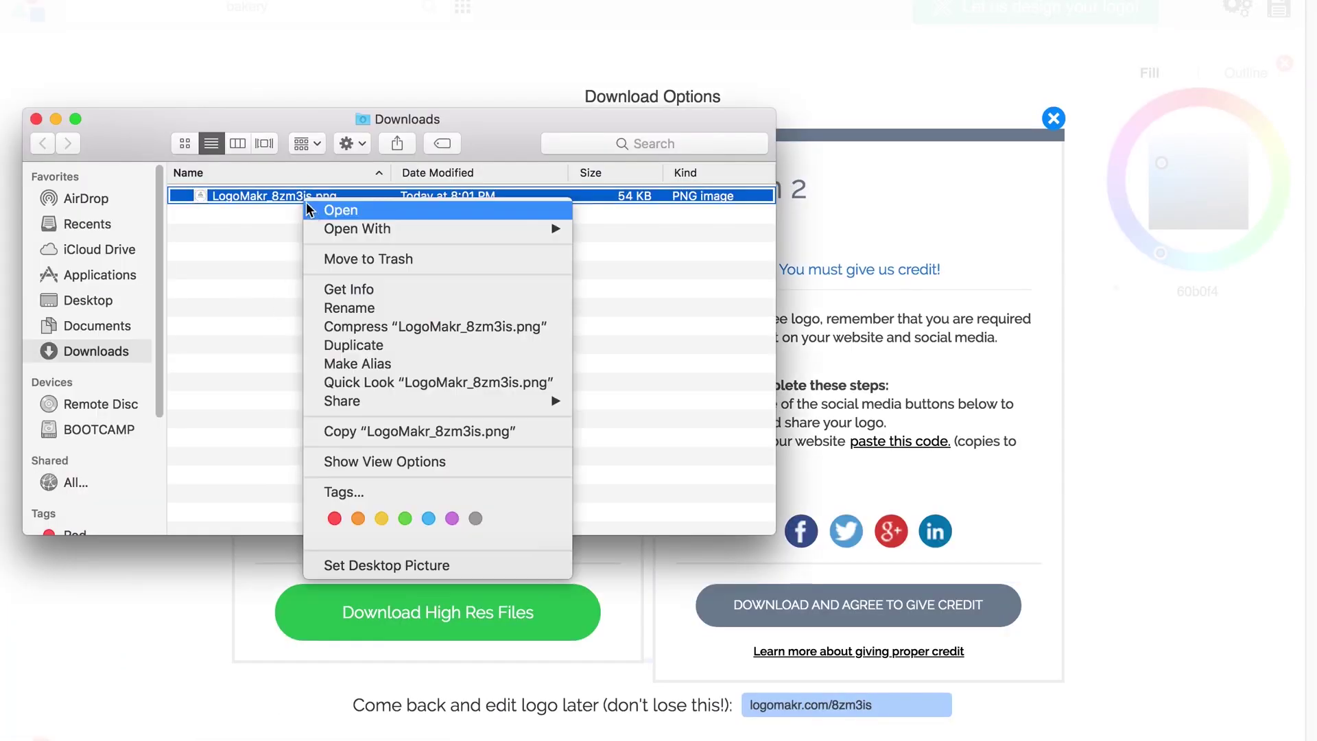
{"action": "mouse_move", "coordinate": [364, 229]}
{"action": "left_click", "coordinate": [659, 229]}
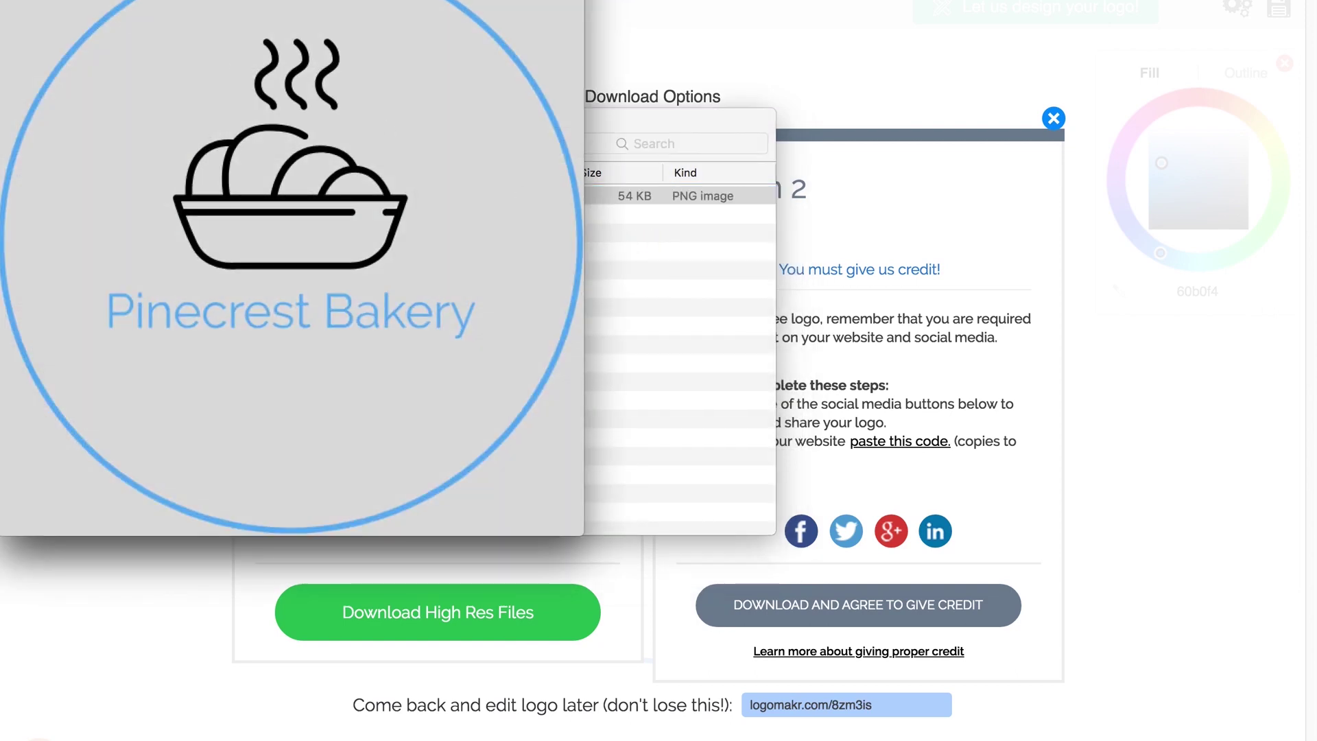
{"action": "left_click_drag", "start_coordinate": [185, 1], "coordinate": [716, 28]}
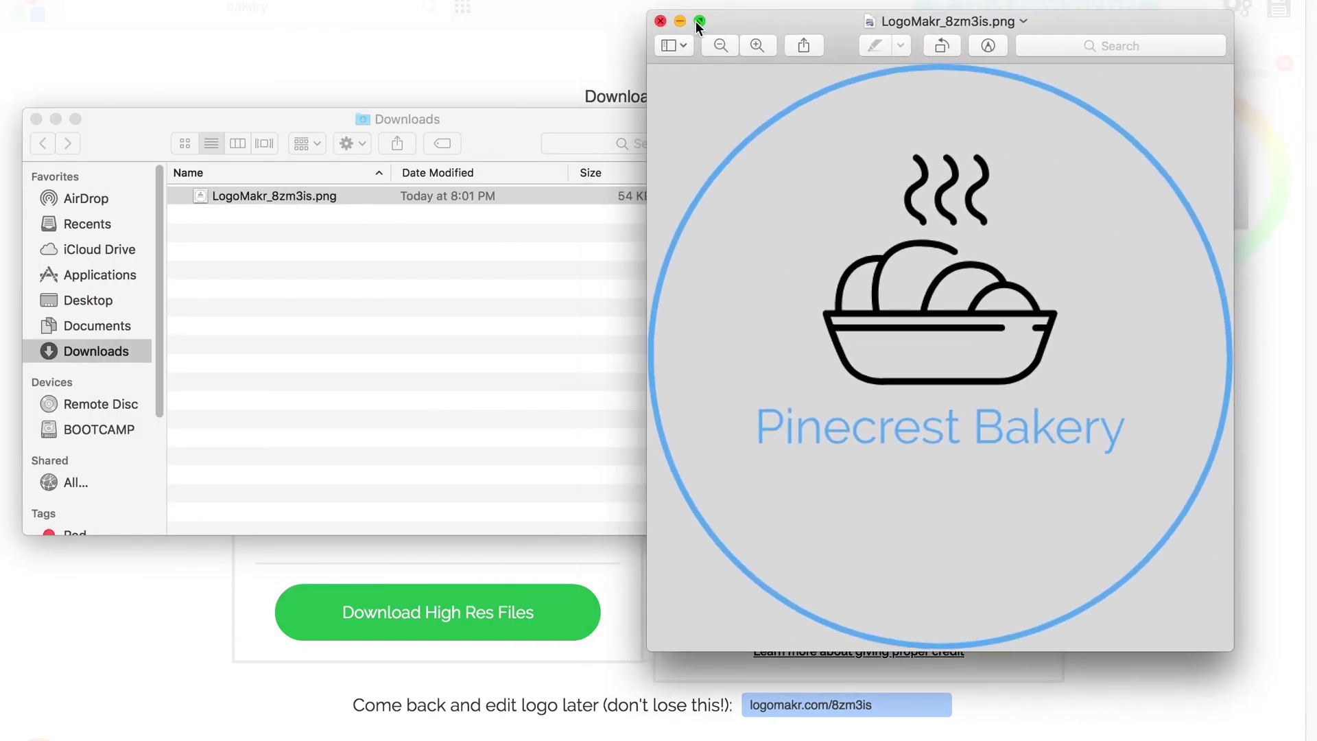
{"action": "left_click", "coordinate": [660, 20]}
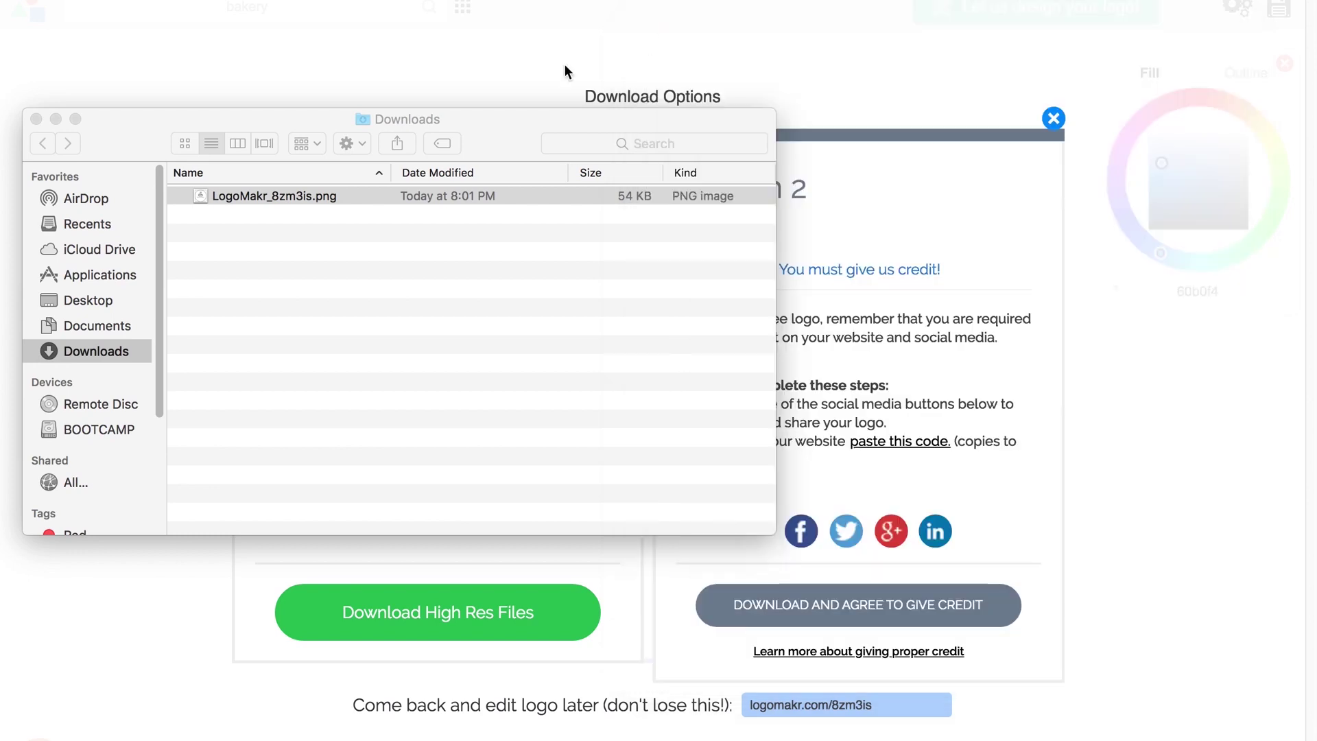
{"action": "left_click_drag", "start_coordinate": [92, 126], "coordinate": [161, 117]}
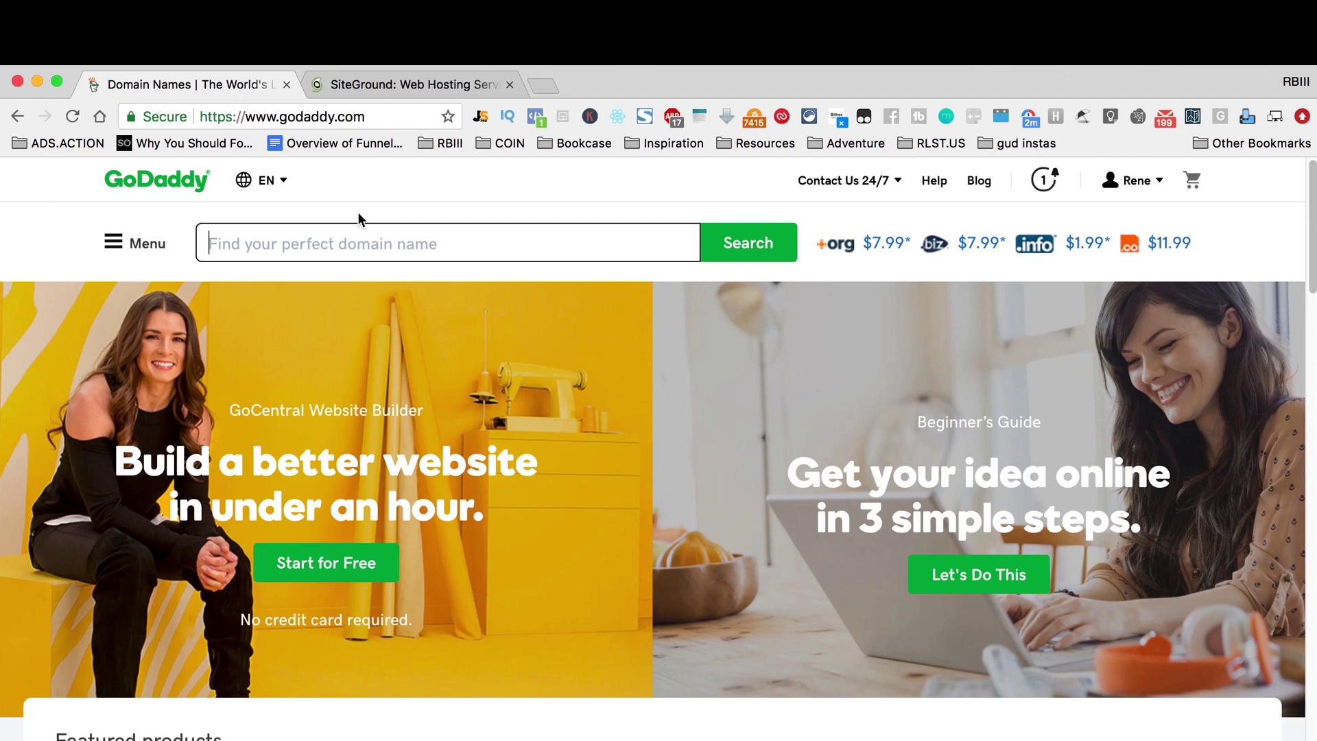
Step: Search GoDaddy for rapscallions.com and scroll through the available extension results
{"action": "type", "text": "rapscallaion"}
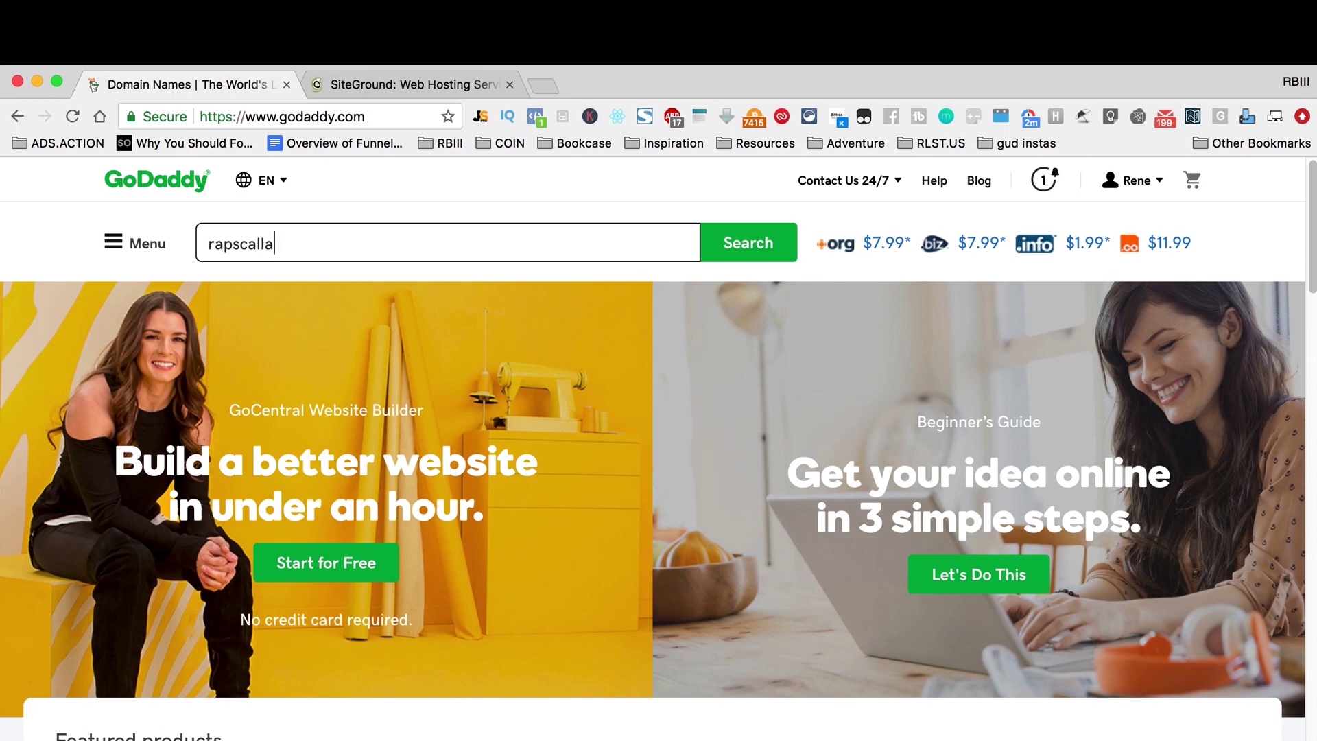
{"action": "key", "text": "BackSpace"}
{"action": "key", "text": "BackSpace"}
{"action": "key", "text": "BackSpace"}
{"action": "key", "text": "BackSpace"}
{"action": "type", "text": "ions.c"}
{"action": "key", "text": "BackSpace"}
{"action": "type", "text": "com"}
{"action": "key", "text": "Return"}
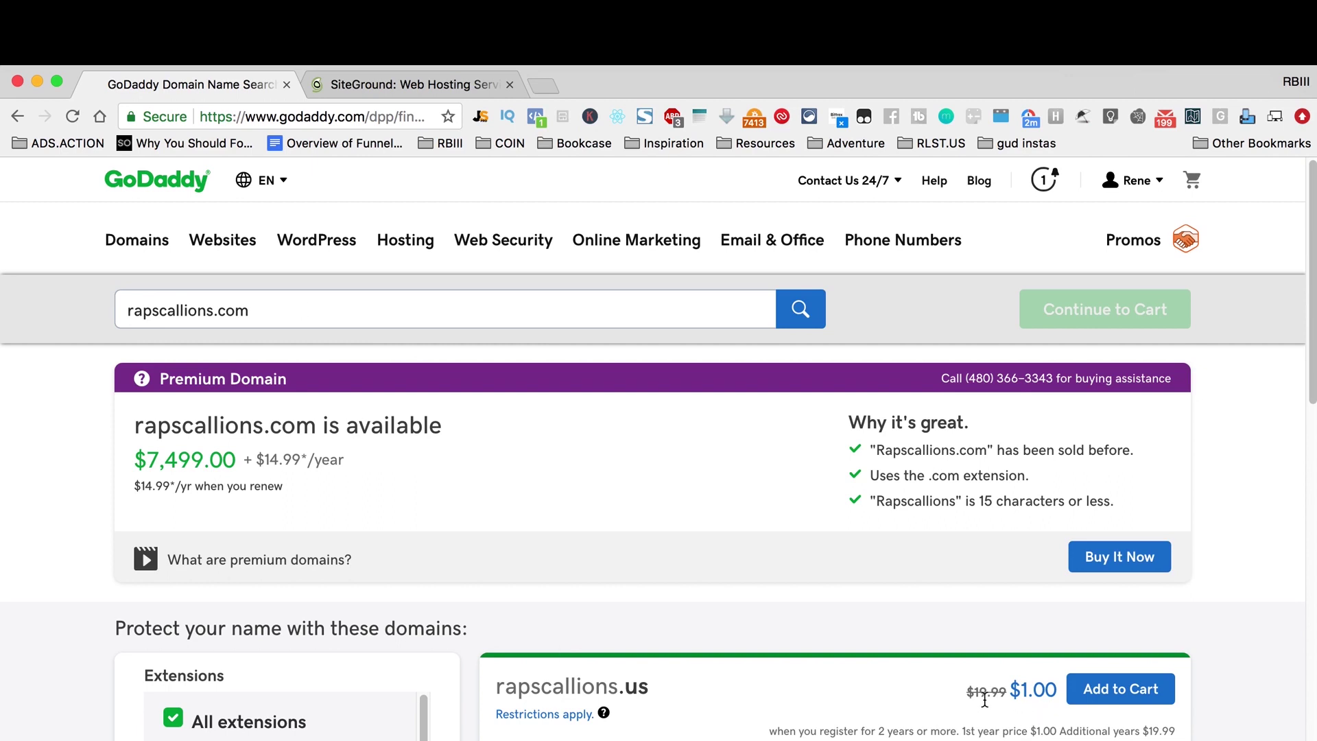
{"action": "scroll", "coordinate": [982, 700], "scroll_direction": "down", "scroll_amount": 3}
{"action": "scroll", "coordinate": [658, 446], "scroll_direction": "down", "scroll_amount": 1}
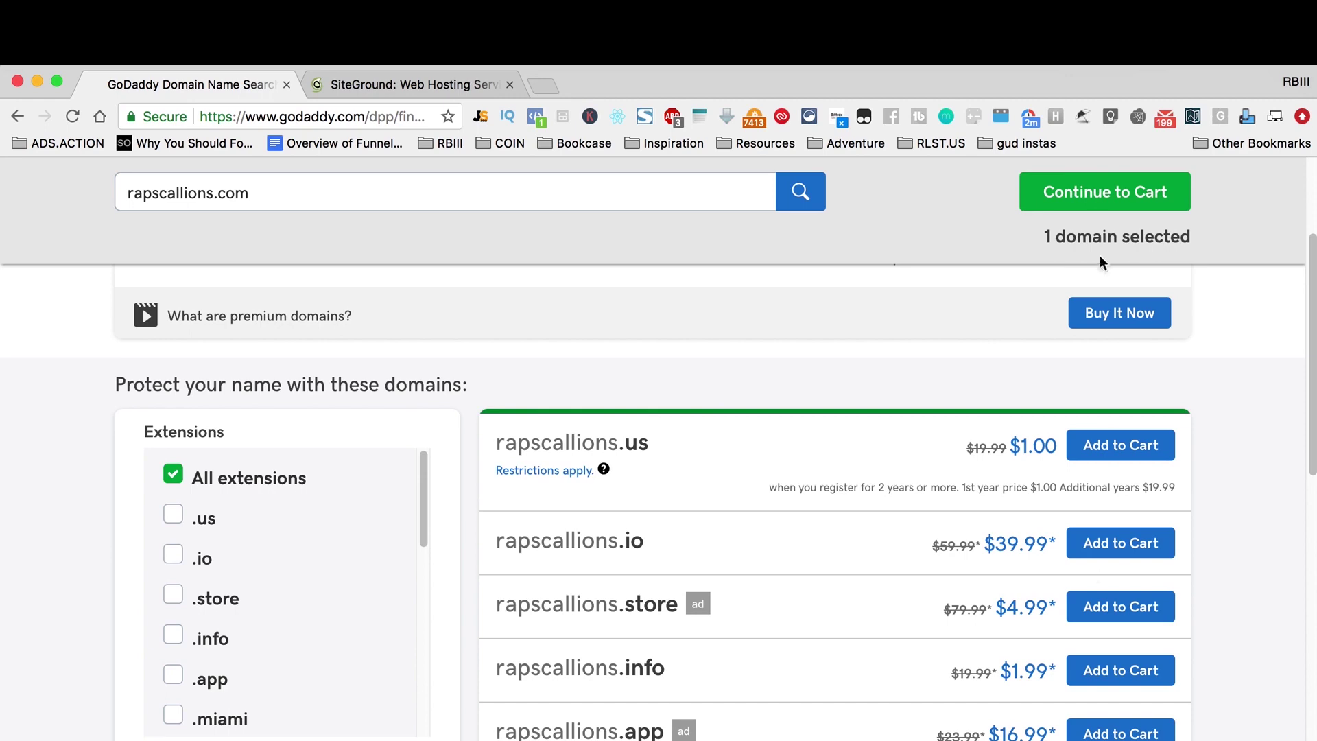
Step: Continue to the cart for rapscallions.miami and choose No Thanks for domain privacy protection
{"action": "left_click", "coordinate": [1098, 195]}
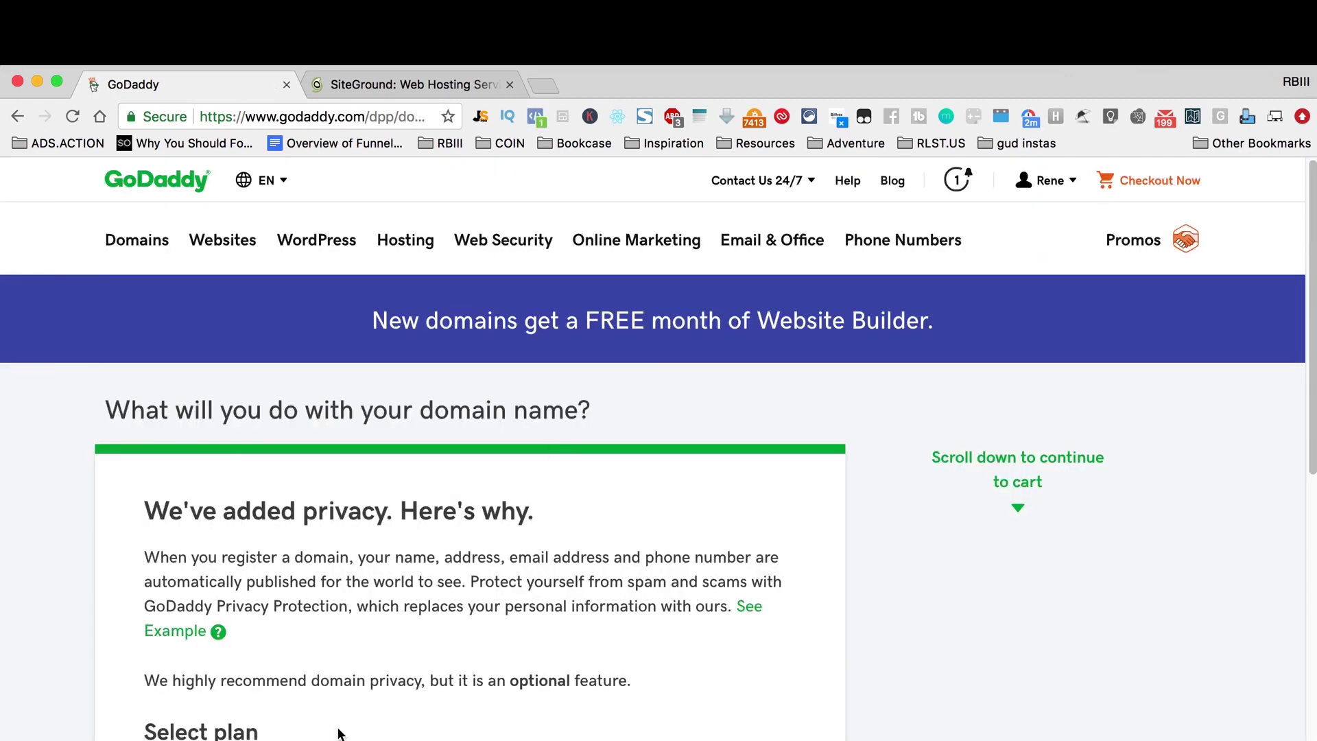
{"action": "scroll", "coordinate": [676, 731], "scroll_direction": "down", "scroll_amount": 5}
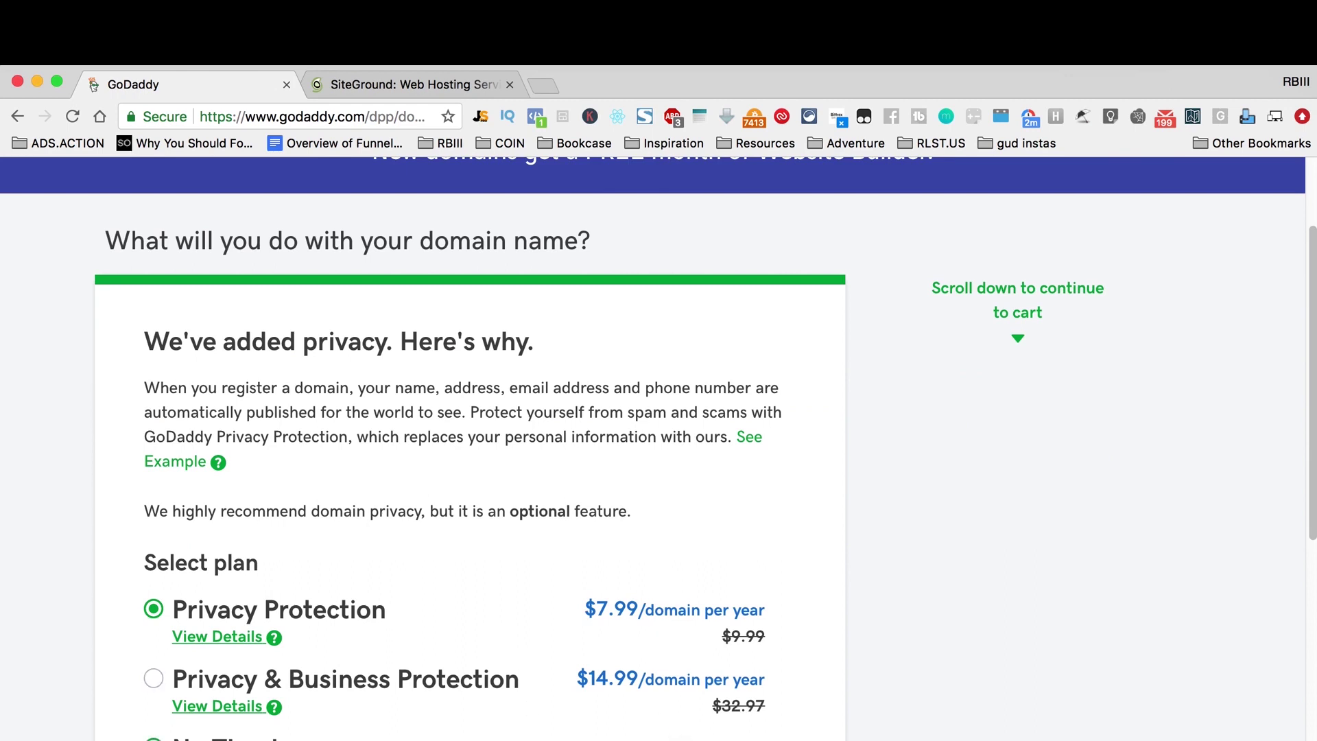
{"action": "left_click", "coordinate": [154, 739]}
{"action": "scroll", "coordinate": [567, 716], "scroll_direction": "down", "scroll_amount": 4}
{"action": "left_click_drag", "start_coordinate": [142, 683], "coordinate": [479, 718]}
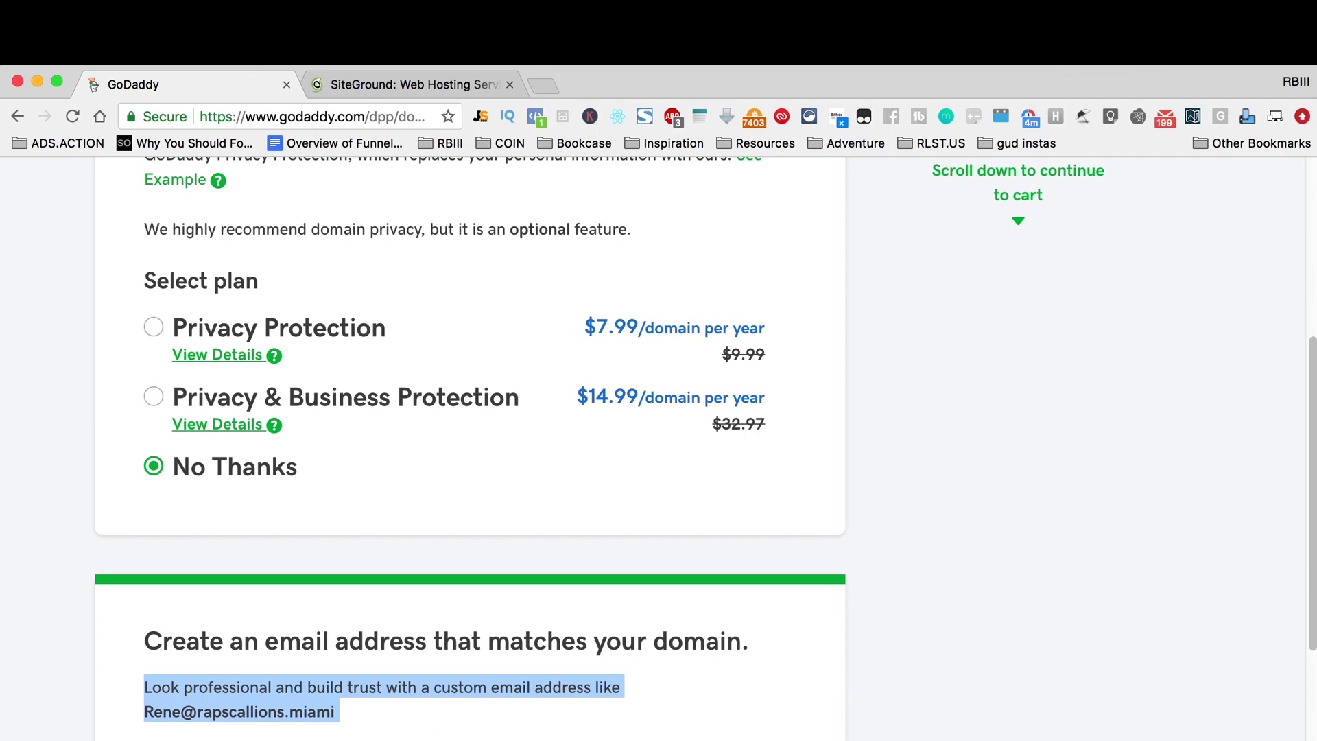
{"action": "scroll", "coordinate": [470, 481], "scroll_direction": "down", "scroll_amount": 2}
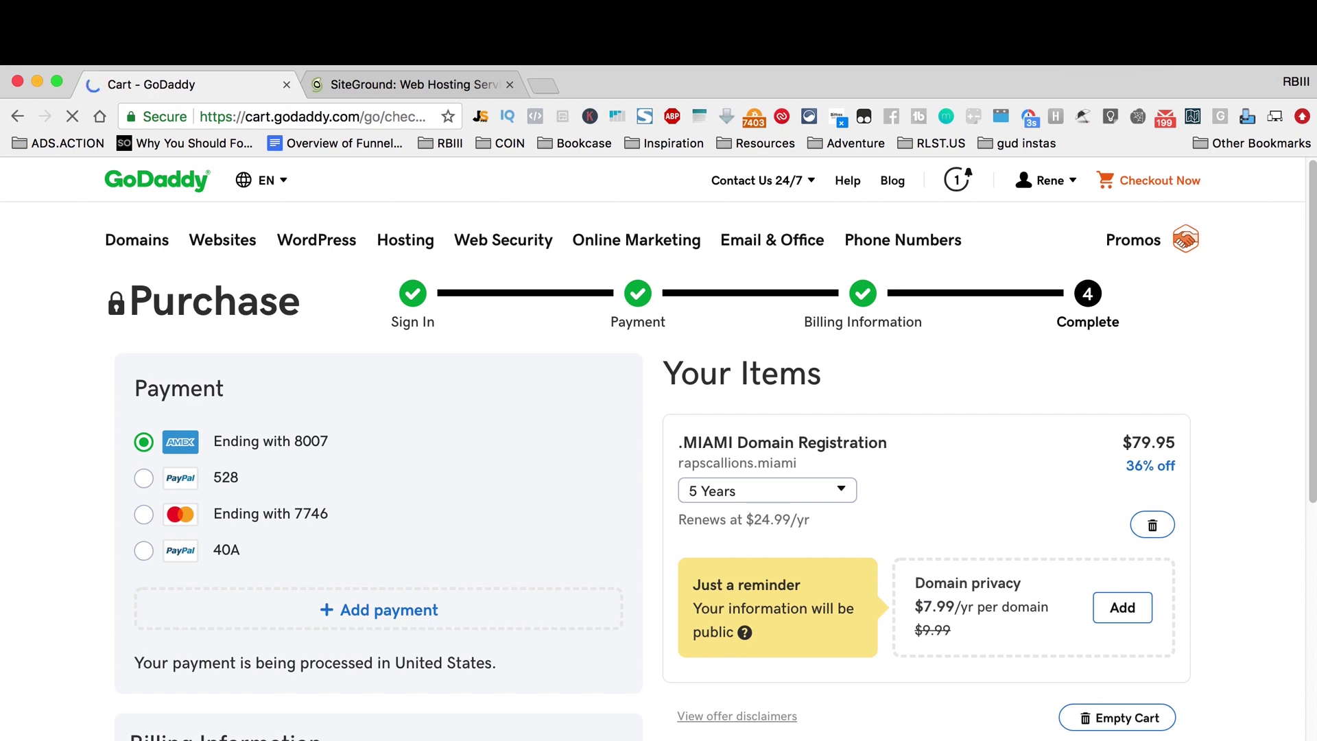
Step: Change the rapscallions.miami registration term from 5 Years to 1 Year
{"action": "left_click", "coordinate": [833, 493]}
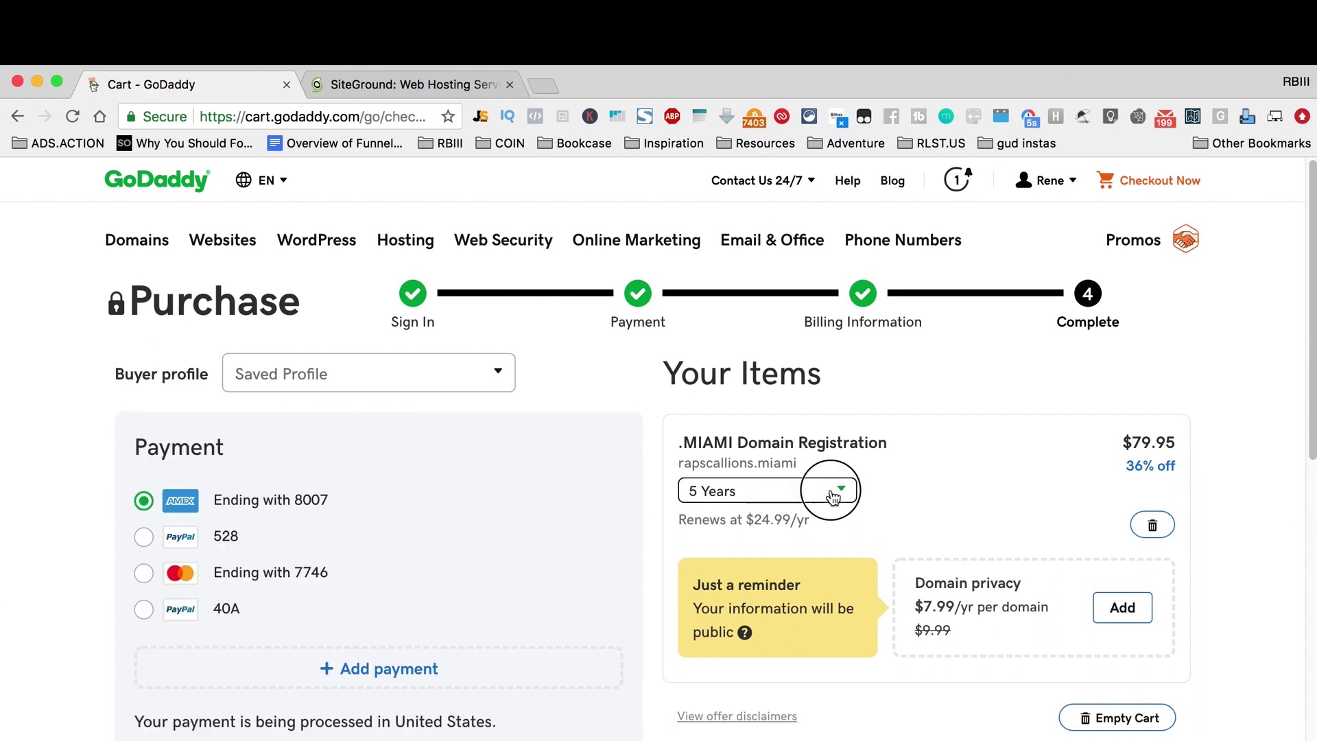
{"action": "left_click", "coordinate": [776, 520]}
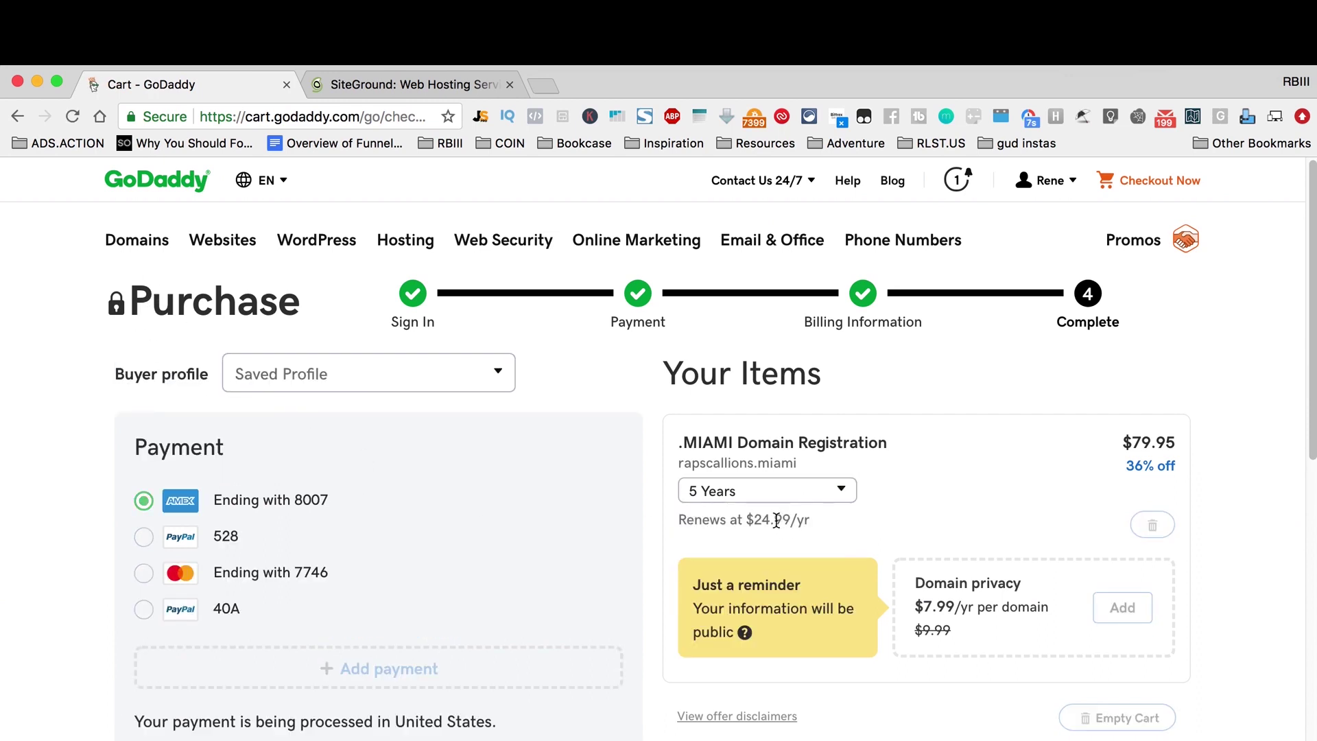
{"action": "left_click", "coordinate": [840, 492]}
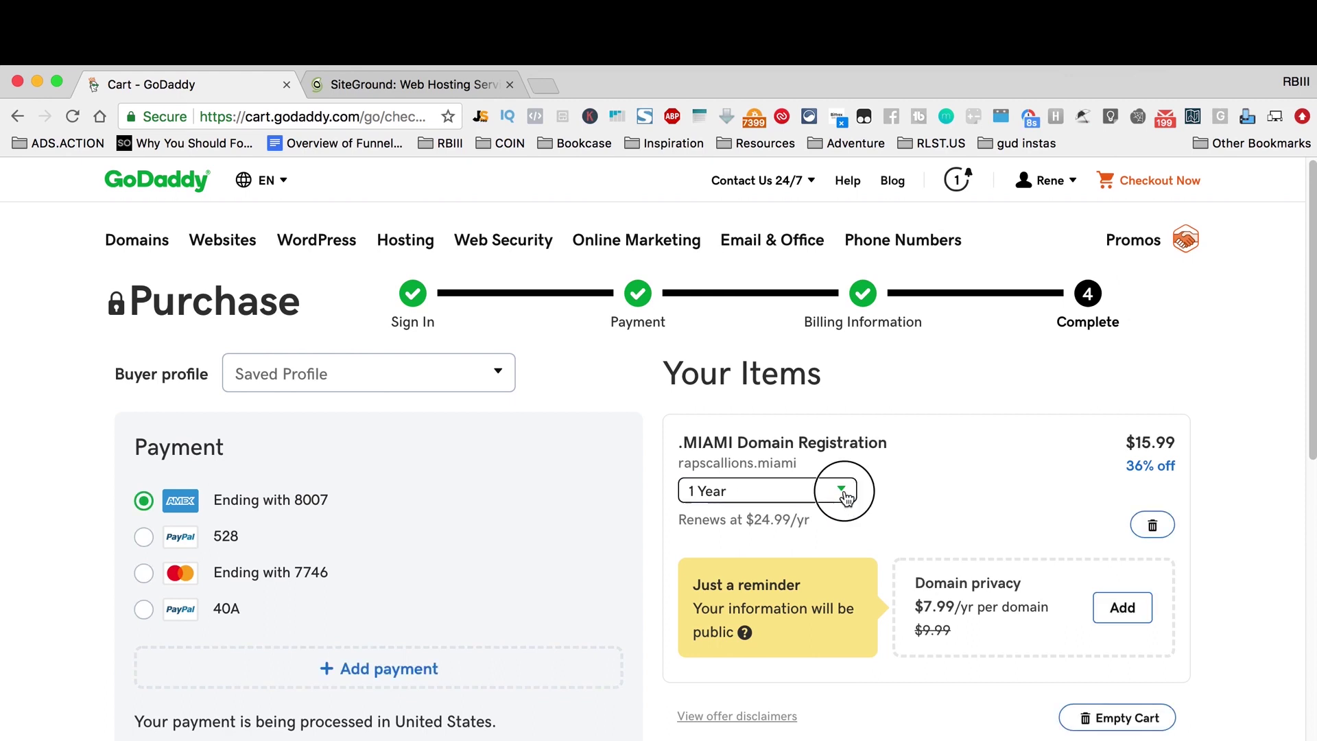
{"action": "left_click", "coordinate": [923, 496]}
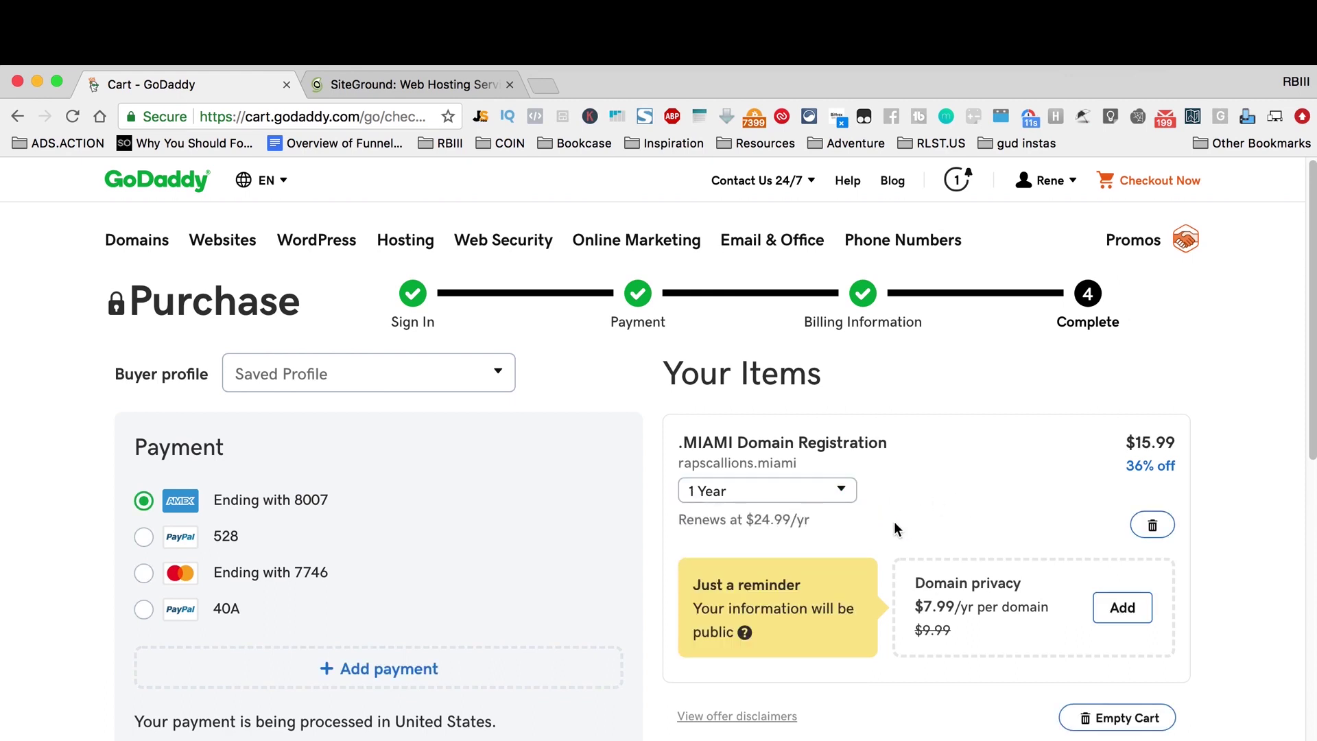
Step: Review the checkout page showing $15.99 registration and $16.17 total with taxes
{"action": "scroll", "coordinate": [886, 516], "scroll_direction": "down", "scroll_amount": 3}
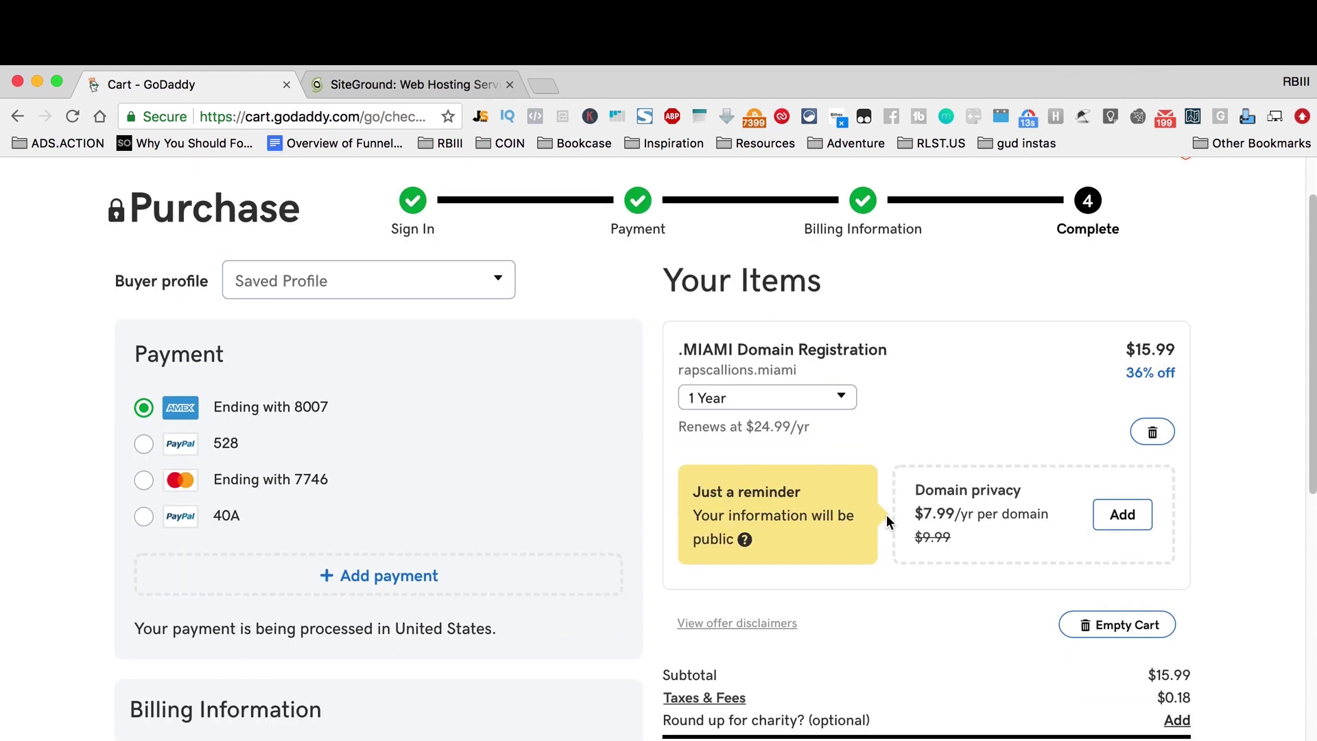
{"action": "scroll", "coordinate": [885, 520], "scroll_direction": "down", "scroll_amount": 5}
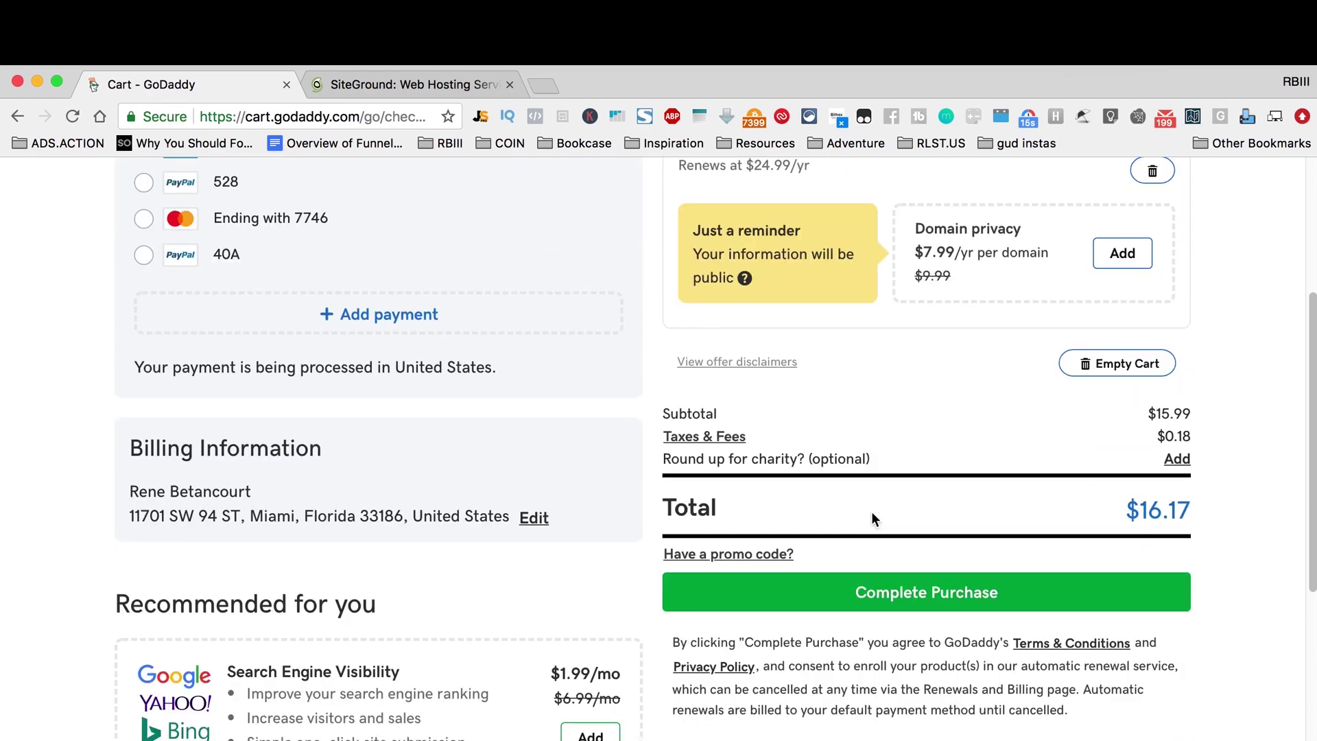
{"action": "left_click_drag", "start_coordinate": [693, 255], "coordinate": [804, 306]}
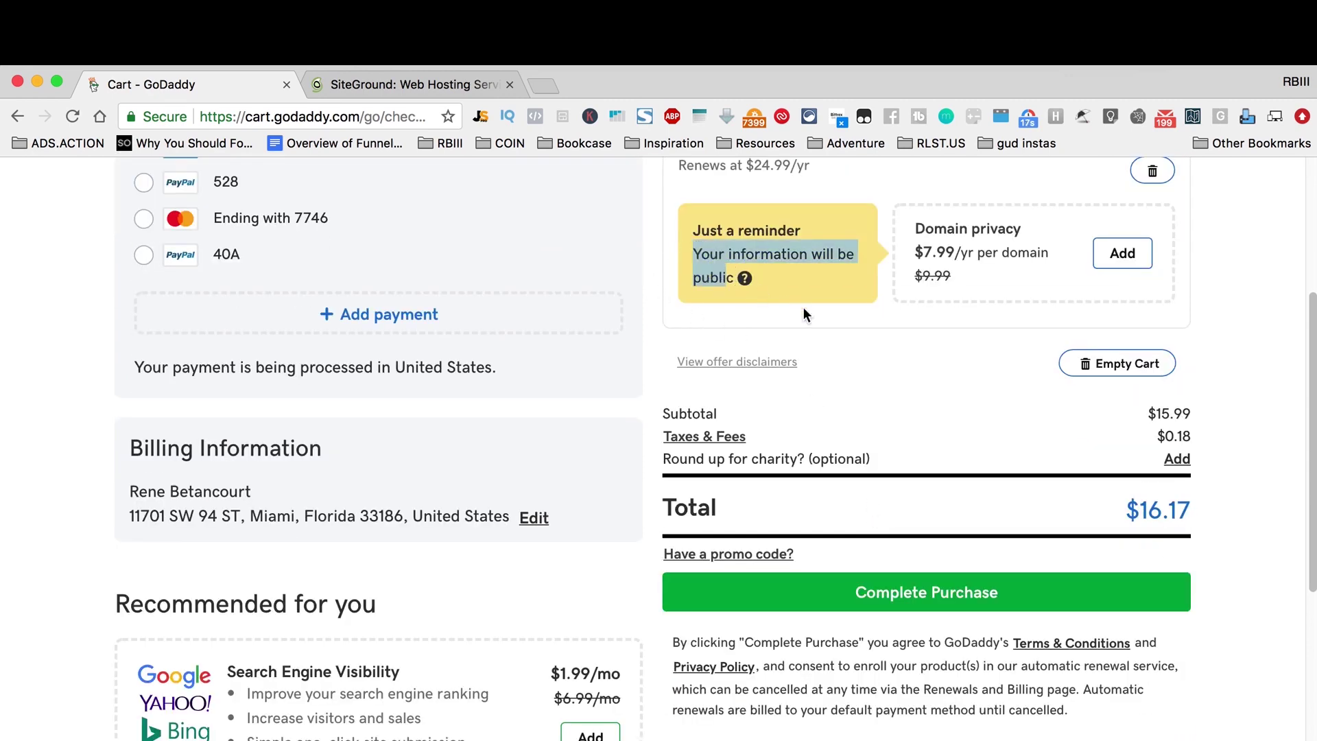
{"action": "scroll", "coordinate": [885, 363], "scroll_direction": "down", "scroll_amount": 4}
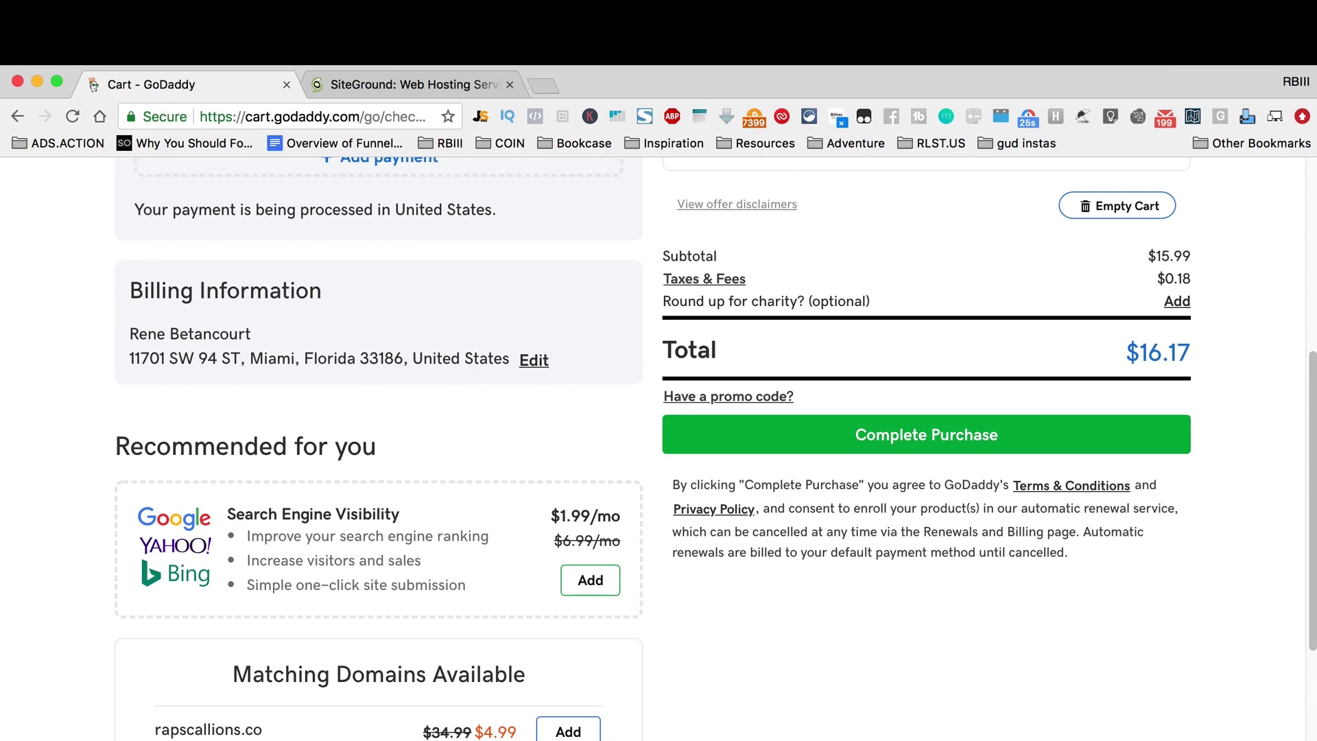
{"action": "scroll", "coordinate": [714, 446], "scroll_direction": "down", "scroll_amount": 5}
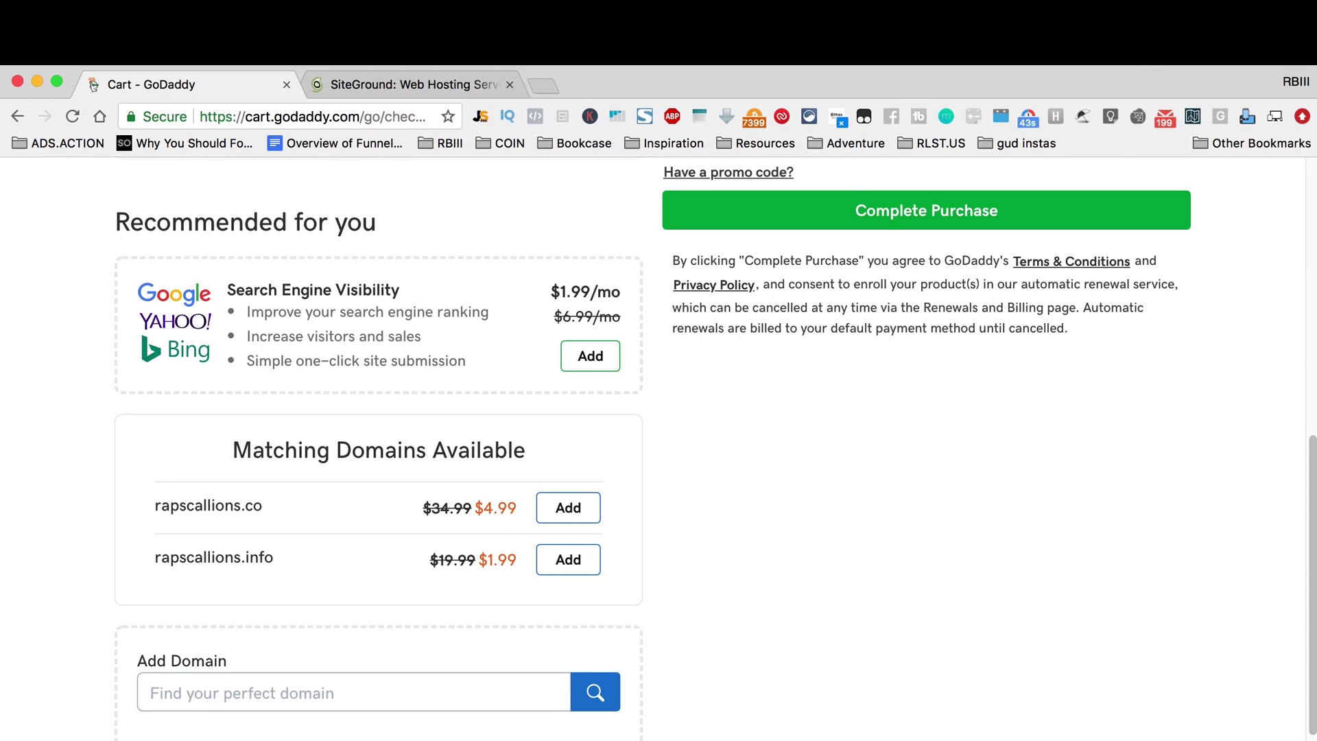
{"action": "scroll", "coordinate": [706, 536], "scroll_direction": "up", "scroll_amount": 15}
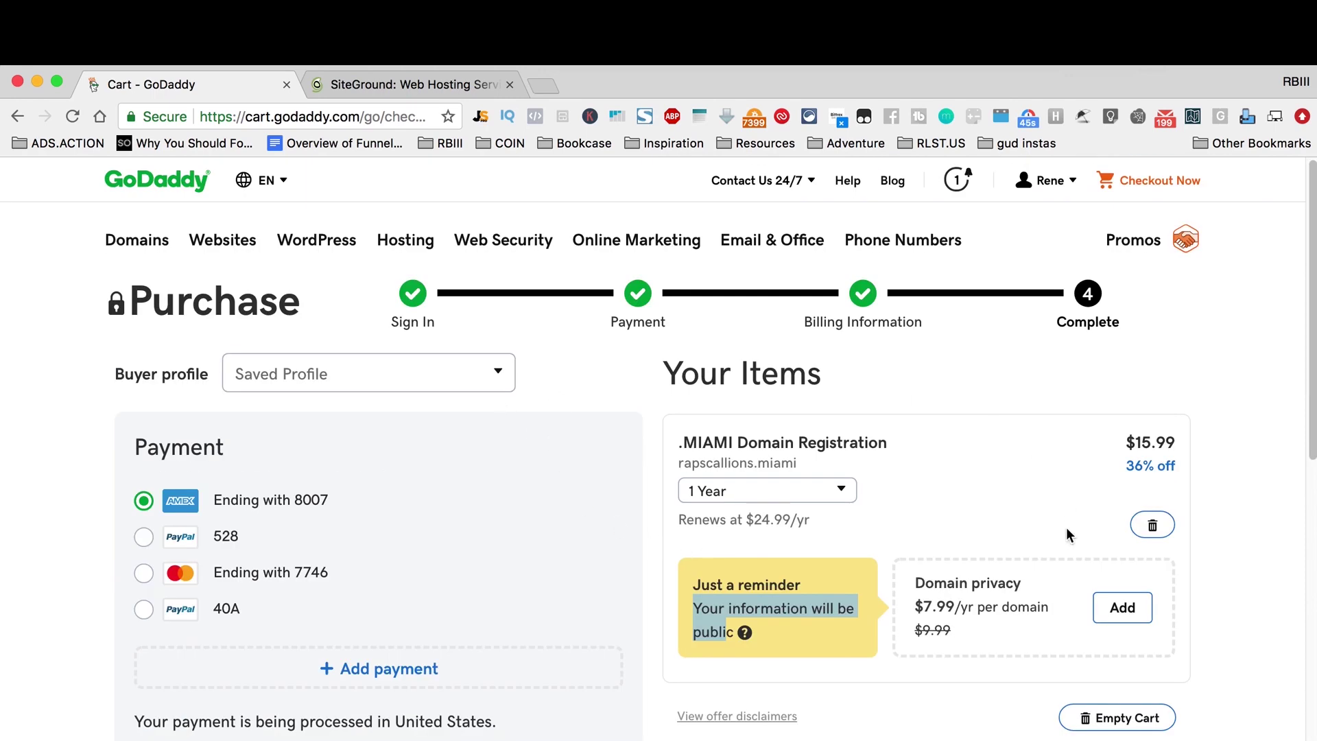
{"action": "scroll", "coordinate": [1066, 528], "scroll_direction": "down", "scroll_amount": 5}
{"action": "left_click", "coordinate": [1239, 618]}
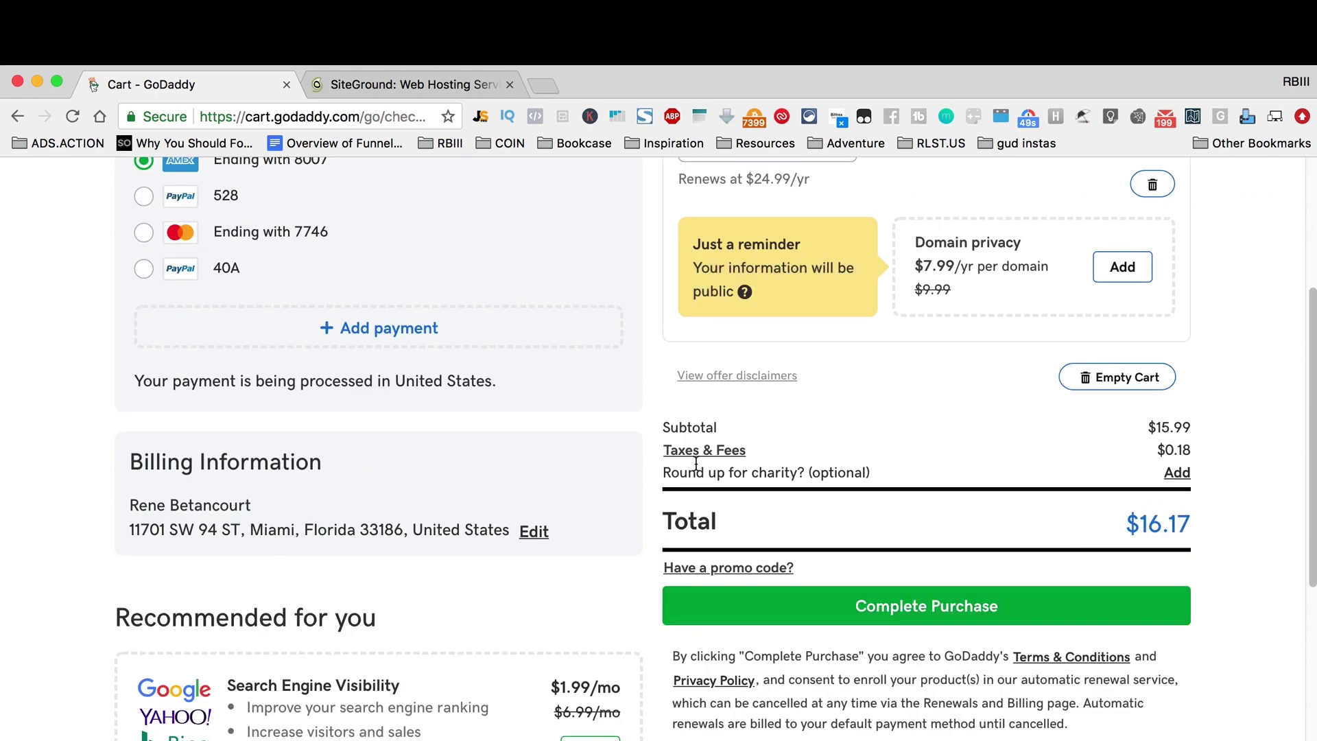
{"action": "scroll", "coordinate": [686, 458], "scroll_direction": "up", "scroll_amount": 5}
{"action": "scroll", "coordinate": [682, 460], "scroll_direction": "down", "scroll_amount": 12}
{"action": "scroll", "coordinate": [682, 463], "scroll_direction": "up", "scroll_amount": 12}
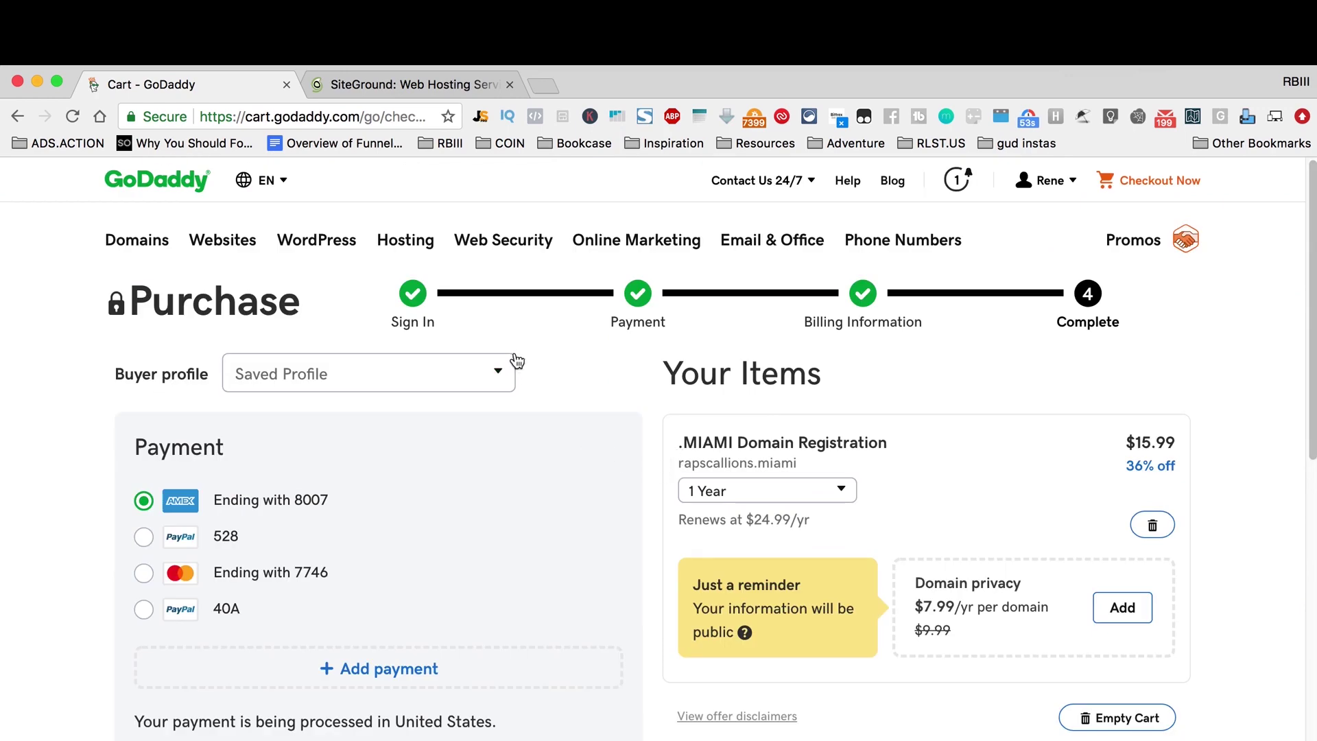
Step: Go to My Products from the account menu and reload the products page
{"action": "left_click", "coordinate": [1055, 184]}
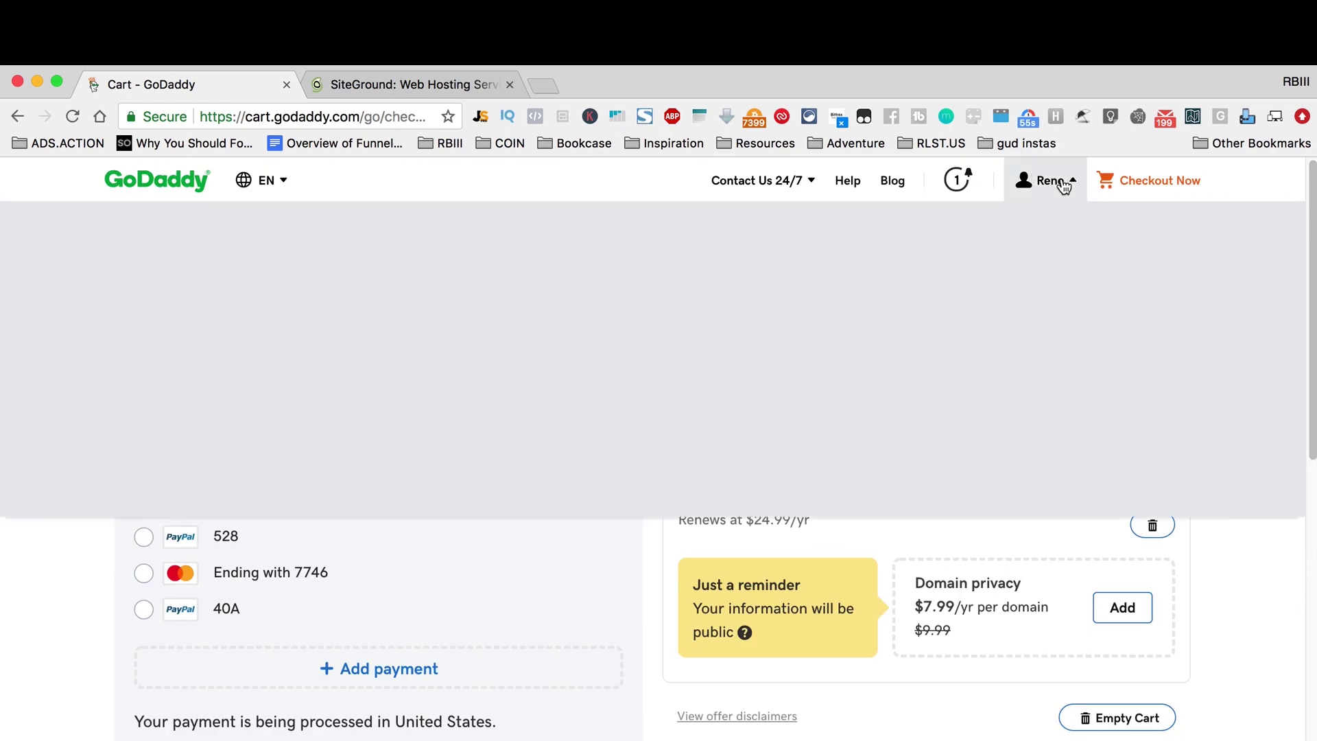
{"action": "left_click", "coordinate": [629, 362]}
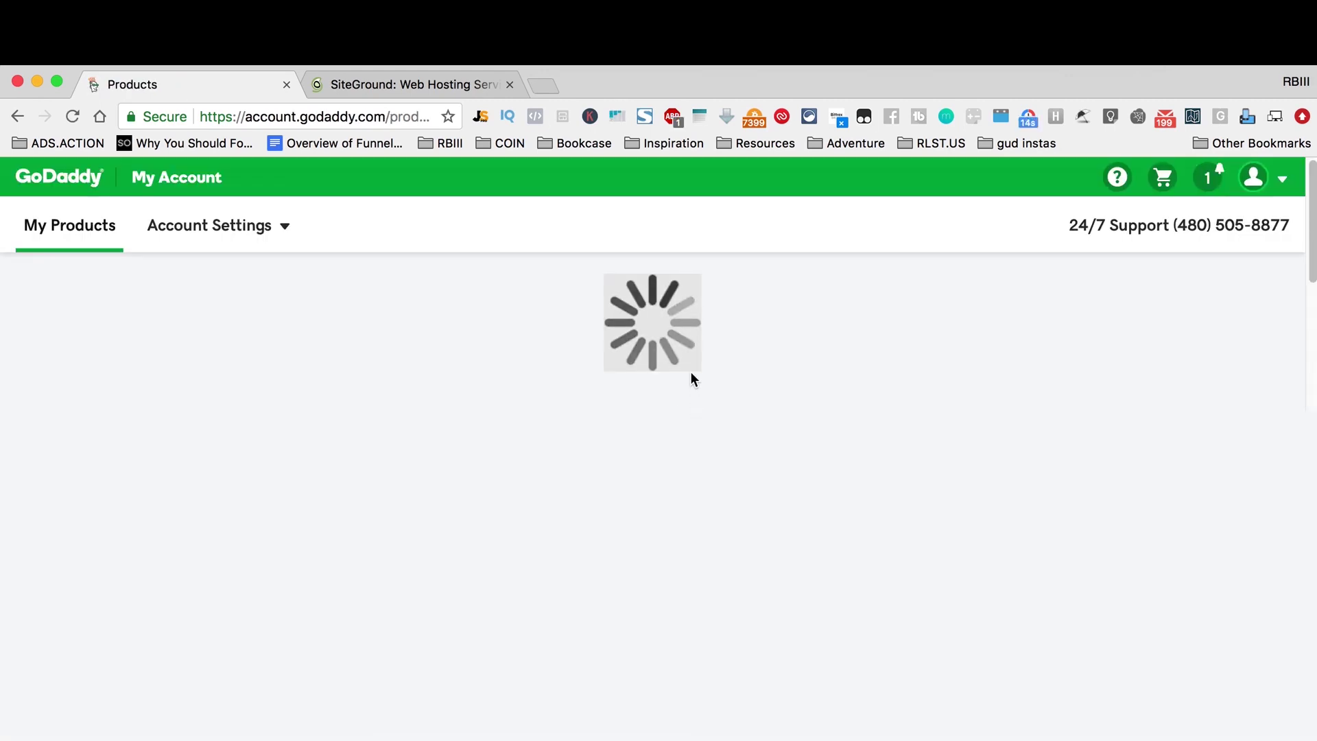
{"action": "scroll", "coordinate": [698, 377], "scroll_direction": "down", "scroll_amount": 10}
{"action": "scroll", "coordinate": [699, 377], "scroll_direction": "down", "scroll_amount": 15}
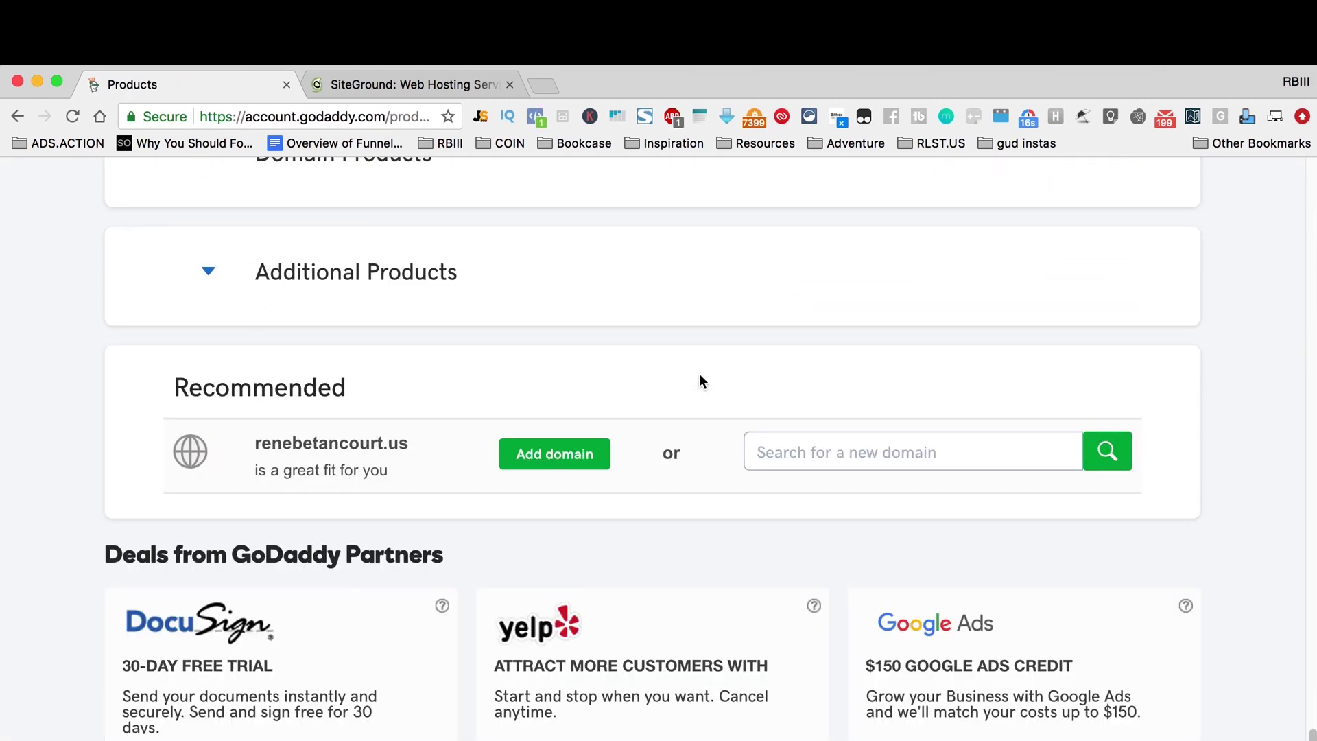
{"action": "scroll", "coordinate": [698, 377], "scroll_direction": "up", "scroll_amount": 10}
{"action": "scroll", "coordinate": [662, 375], "scroll_direction": "up", "scroll_amount": 3}
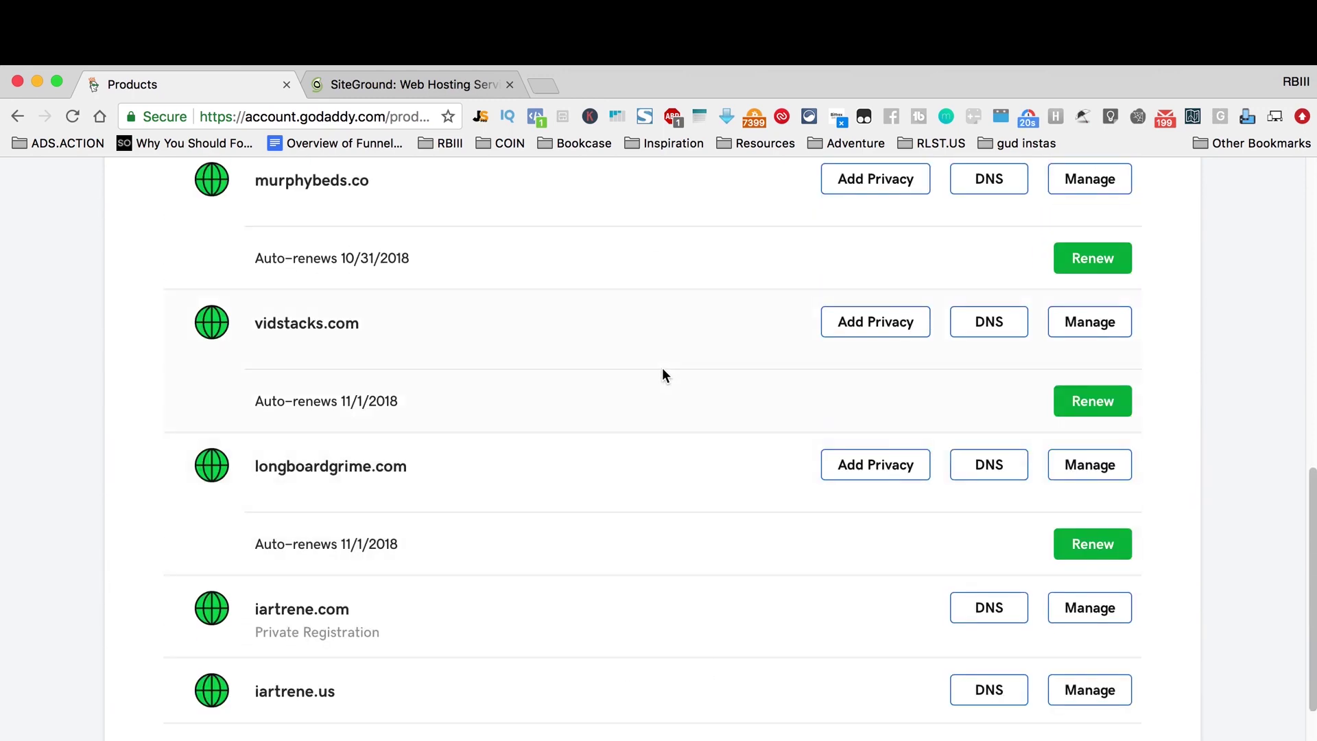
{"action": "scroll", "coordinate": [659, 408], "scroll_direction": "up", "scroll_amount": 3}
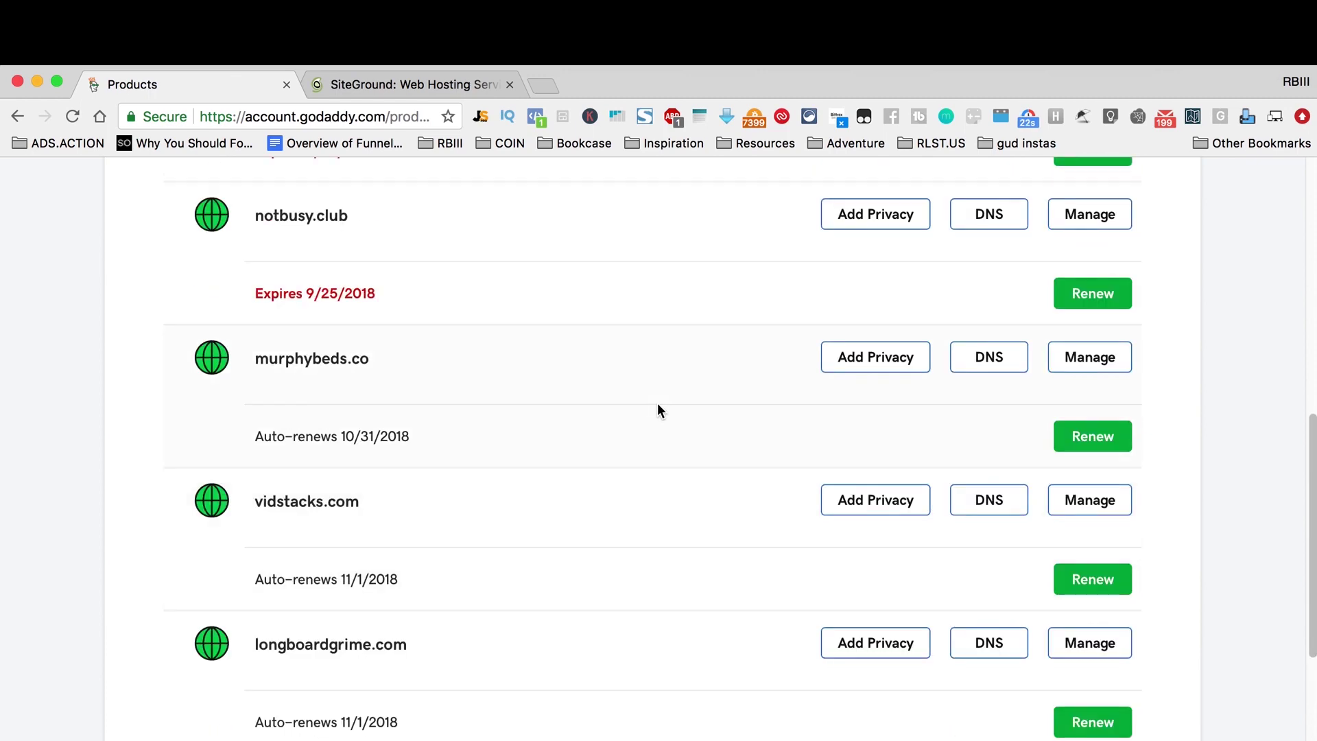
{"action": "scroll", "coordinate": [656, 408], "scroll_direction": "up", "scroll_amount": 5}
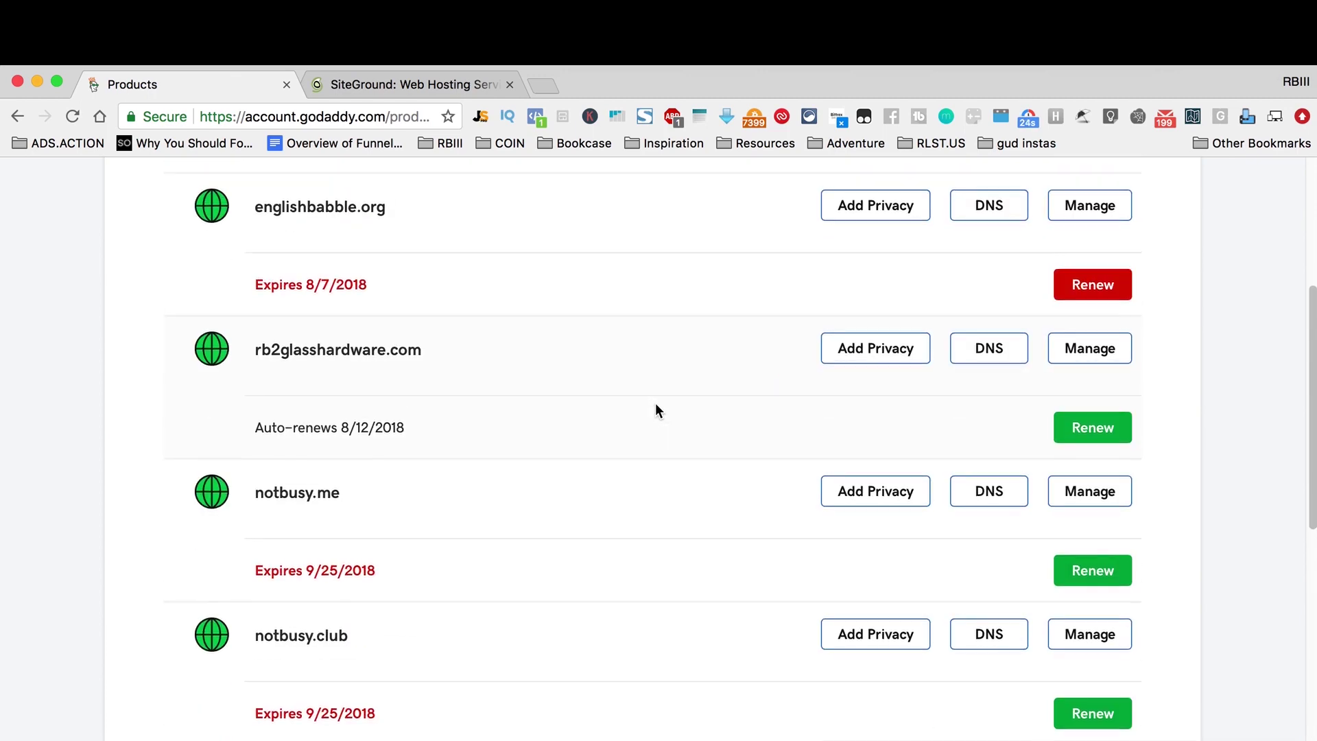
{"action": "scroll", "coordinate": [657, 410], "scroll_direction": "up", "scroll_amount": 5}
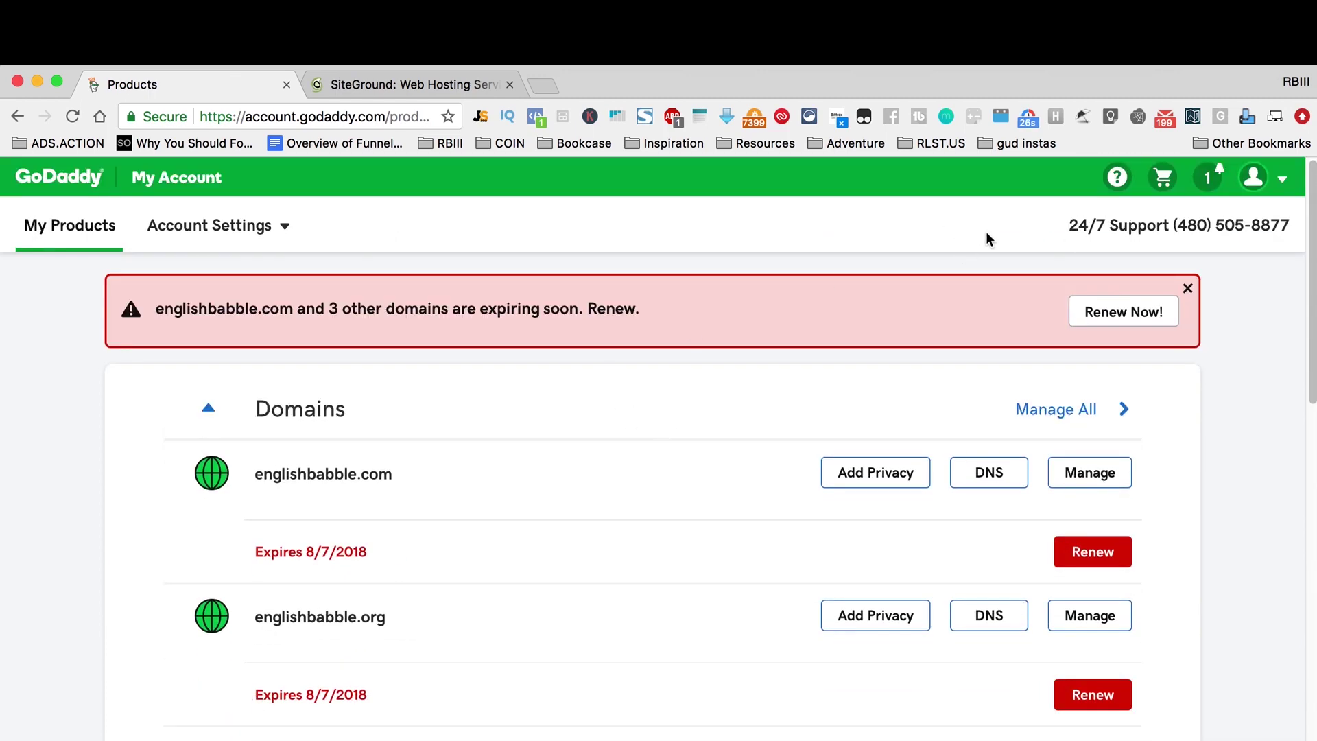
{"action": "left_click", "coordinate": [54, 235]}
Step: Show more domains and open the DNS settings for rlst.us
{"action": "scroll", "coordinate": [575, 446], "scroll_direction": "down", "scroll_amount": 2}
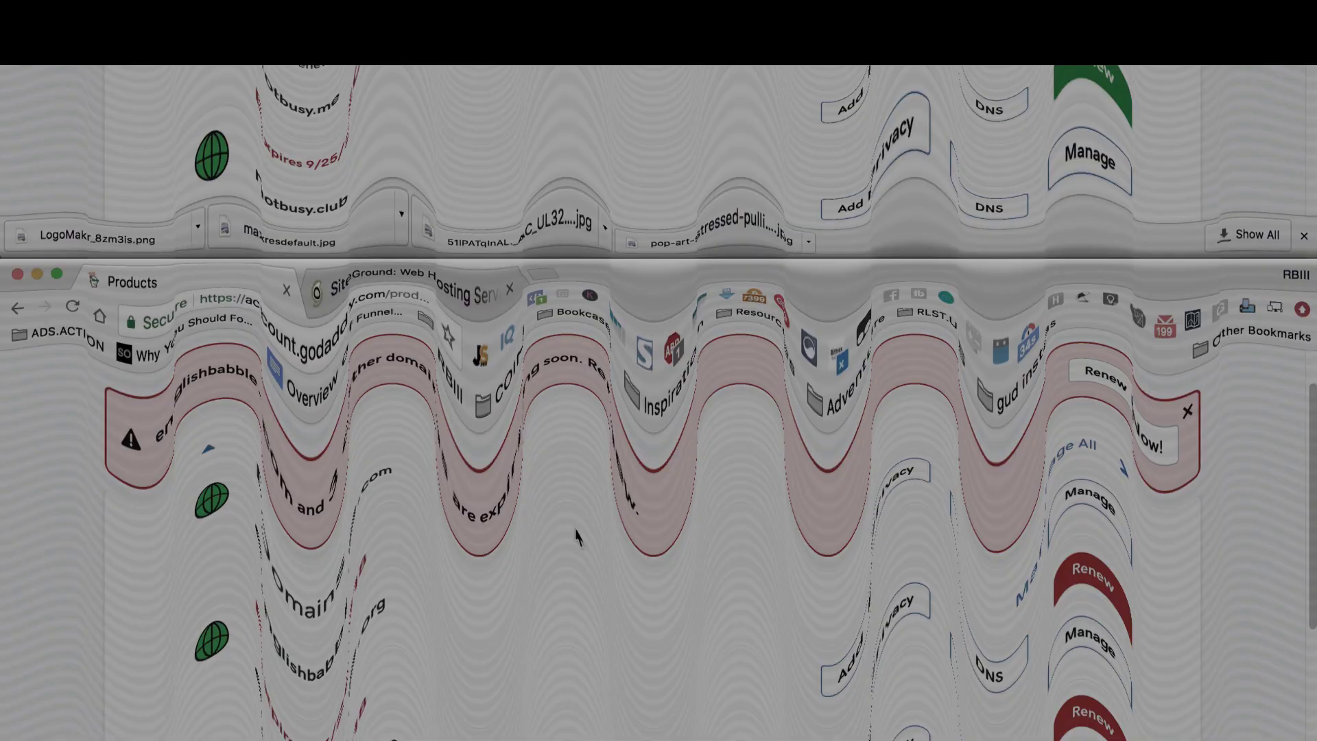
{"action": "scroll", "coordinate": [575, 446], "scroll_direction": "down", "scroll_amount": 2}
{"action": "scroll", "coordinate": [575, 446], "scroll_direction": "down", "scroll_amount": 8}
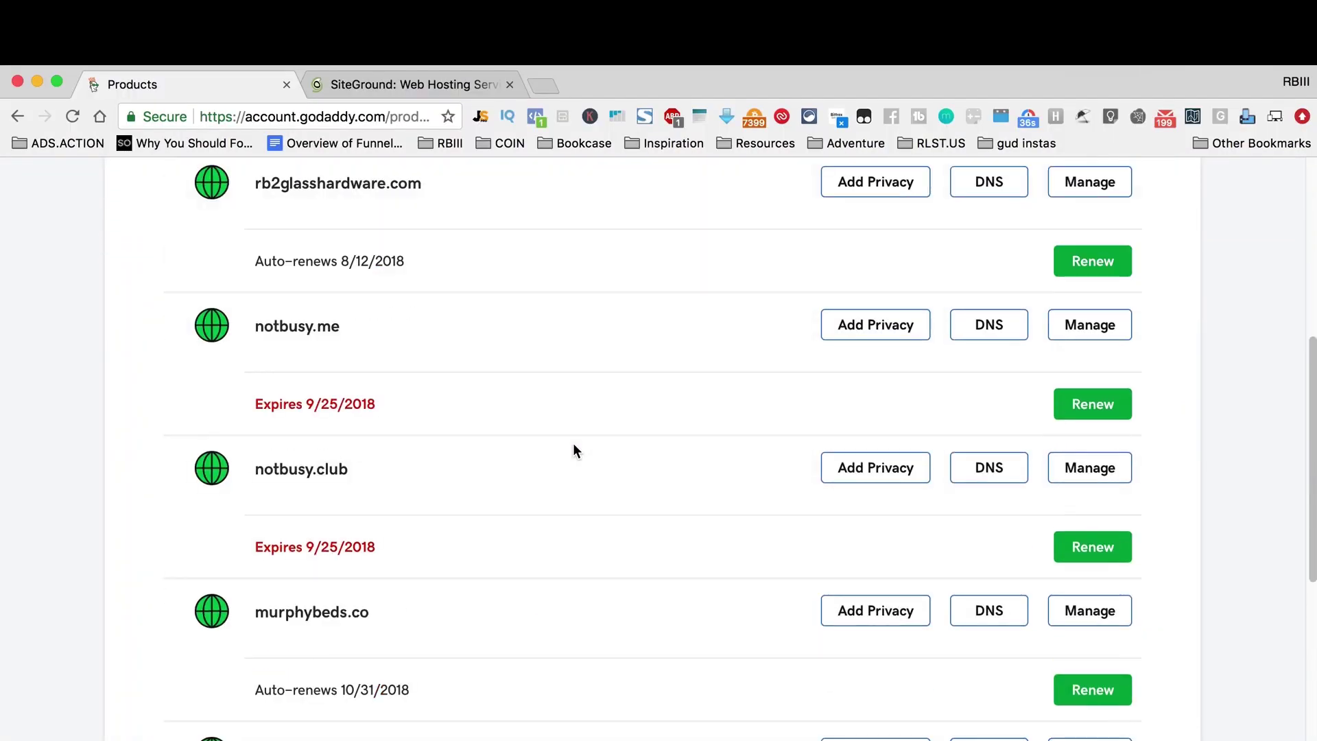
{"action": "scroll", "coordinate": [574, 451], "scroll_direction": "down", "scroll_amount": 5}
{"action": "left_click", "coordinate": [648, 619]}
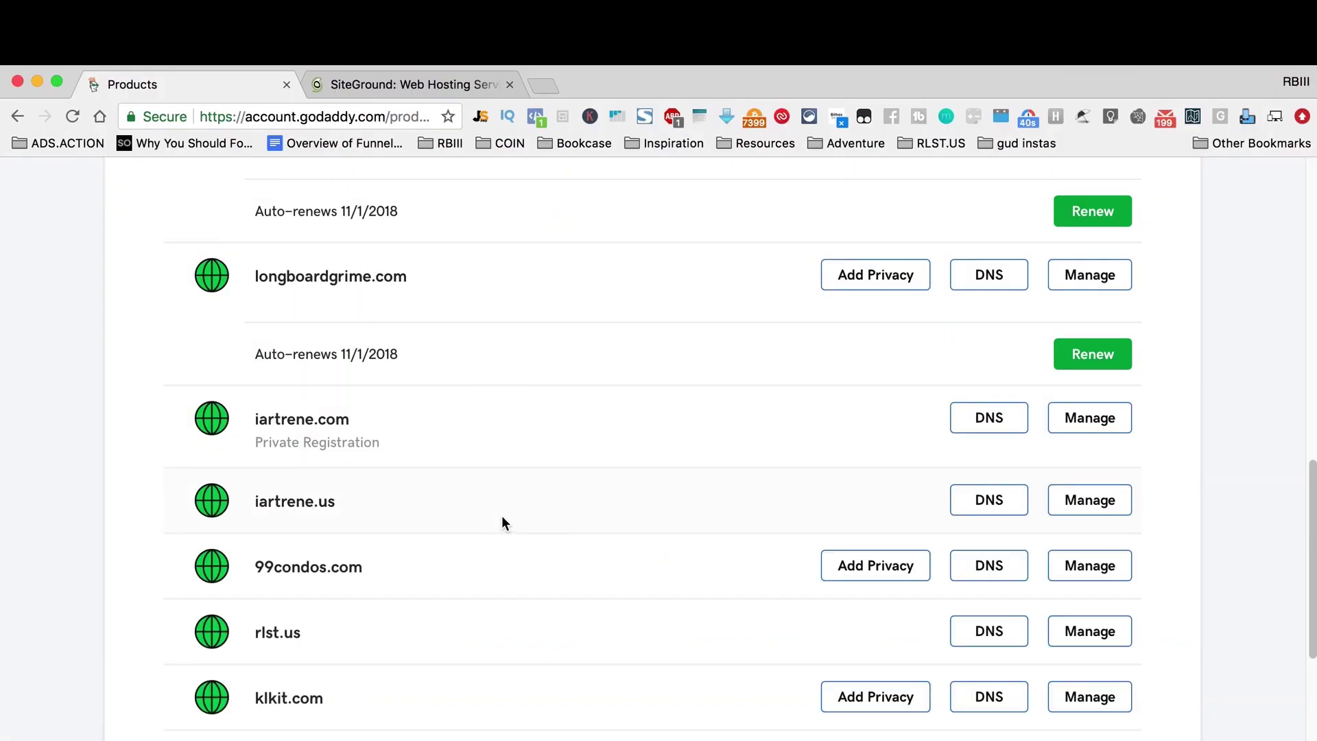
{"action": "scroll", "coordinate": [501, 516], "scroll_direction": "down", "scroll_amount": 2}
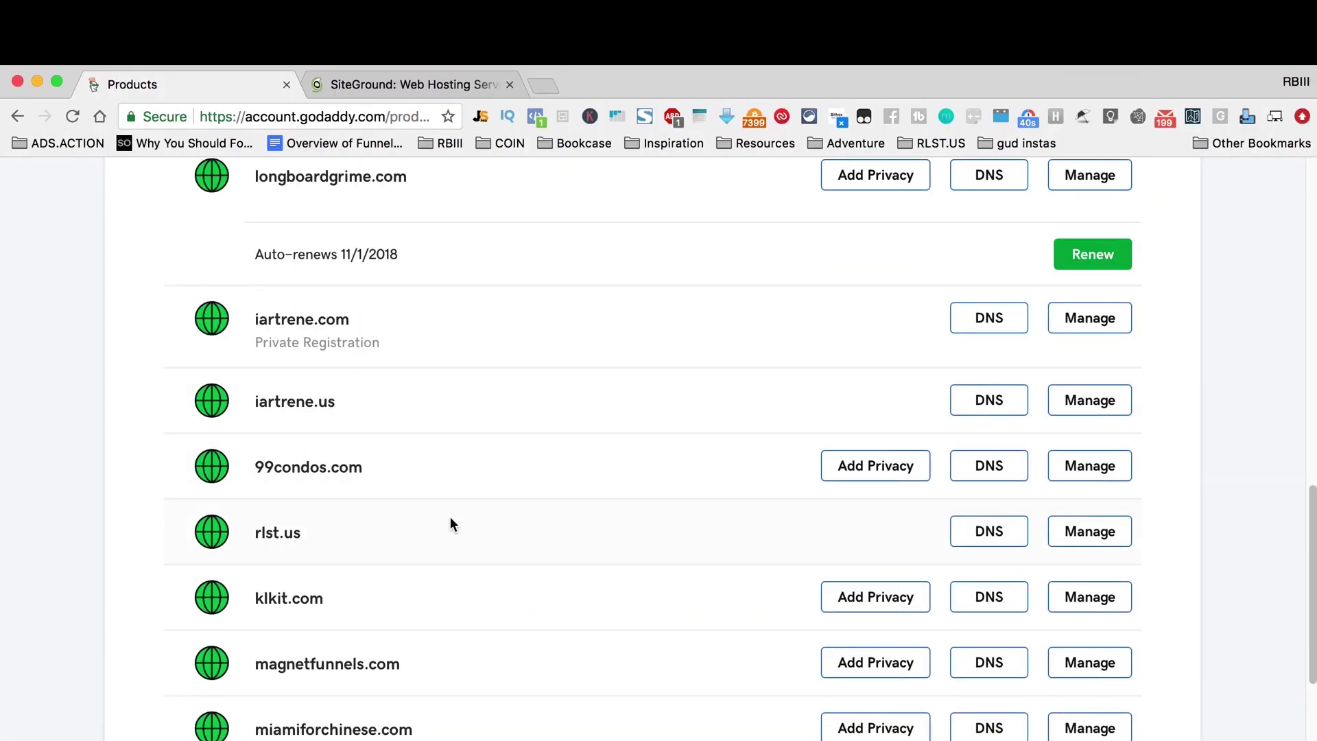
{"action": "left_click", "coordinate": [1006, 540]}
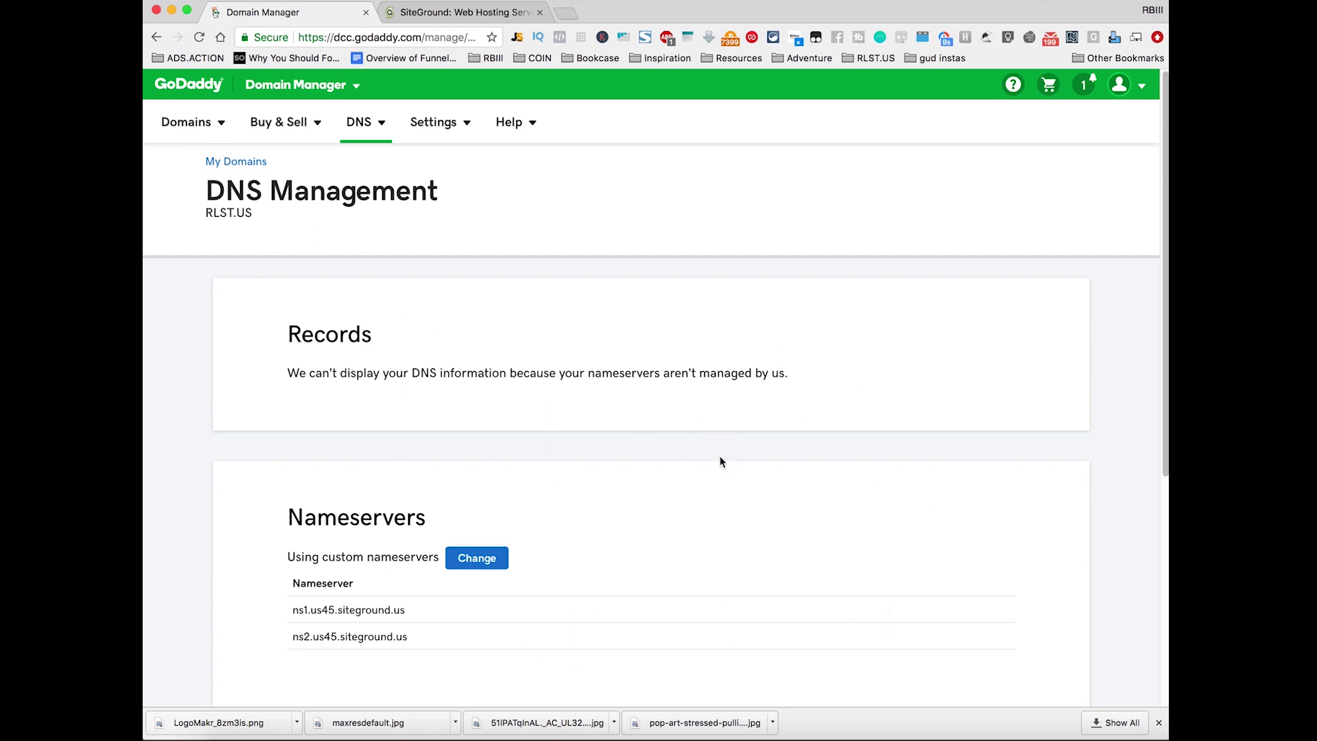
Step: Check the custom nameservers, open the nameserver editor and switch the type to Default
{"action": "left_click_drag", "start_coordinate": [281, 508], "coordinate": [412, 610]}
{"action": "left_click_drag", "start_coordinate": [291, 508], "coordinate": [394, 516]}
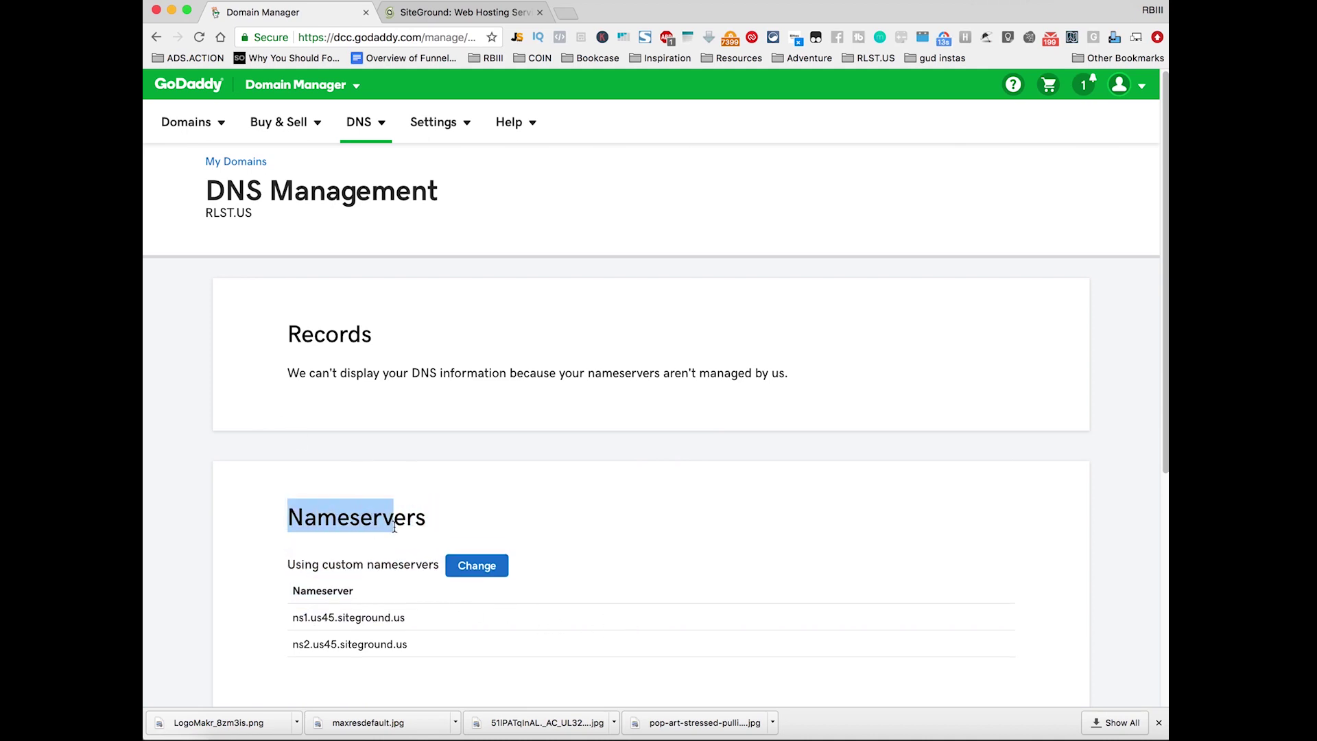
{"action": "left_click_drag", "start_coordinate": [284, 557], "coordinate": [371, 552]}
{"action": "left_click", "coordinate": [462, 558]}
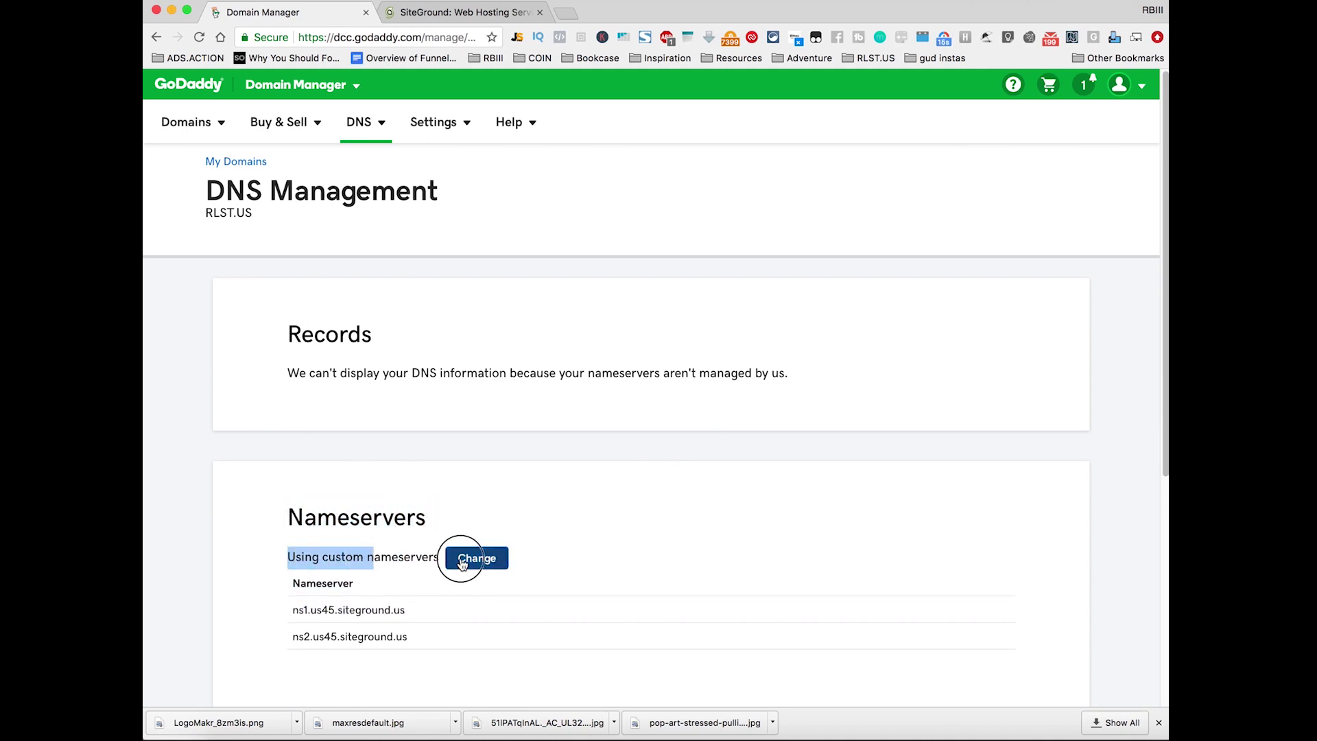
{"action": "left_click", "coordinate": [448, 578]}
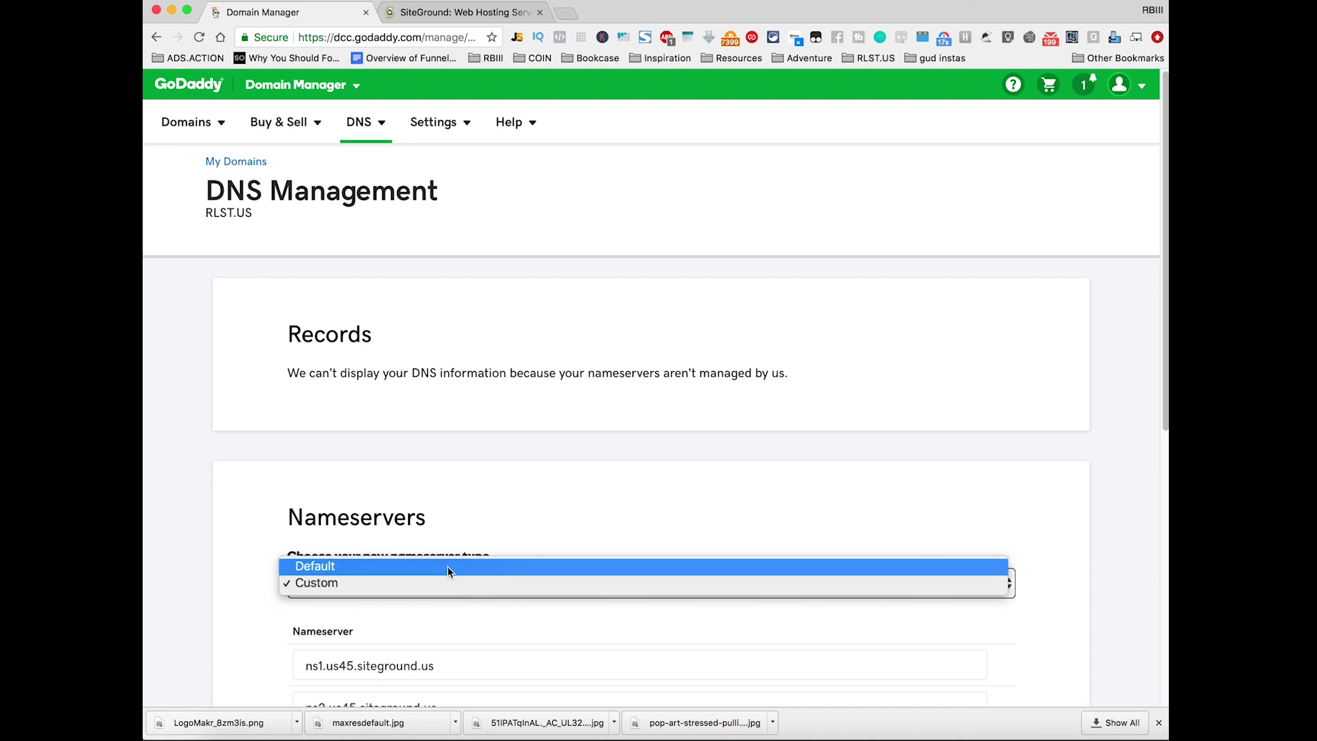
{"action": "left_click", "coordinate": [447, 566]}
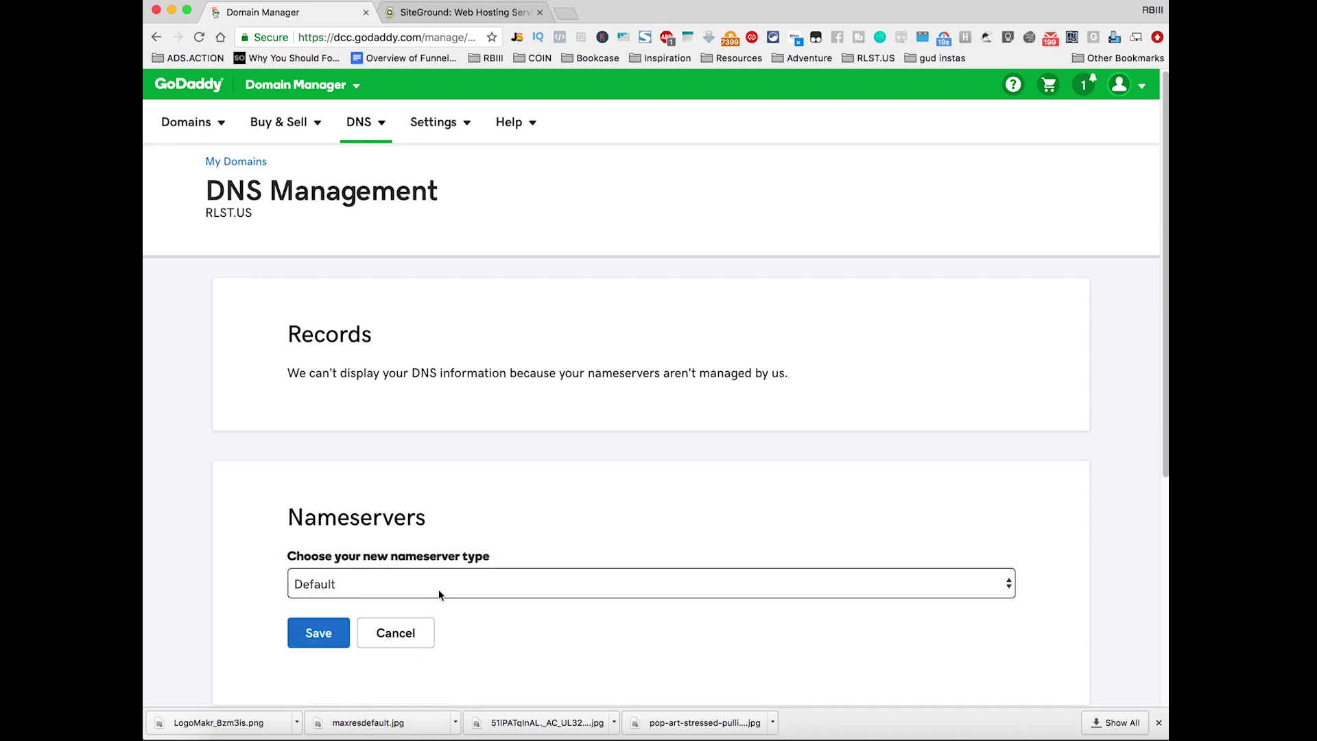
Step: Switch the nameserver type back to the custom SiteGround nameservers and go to SiteGround
{"action": "scroll", "coordinate": [439, 597], "scroll_direction": "down", "scroll_amount": 5}
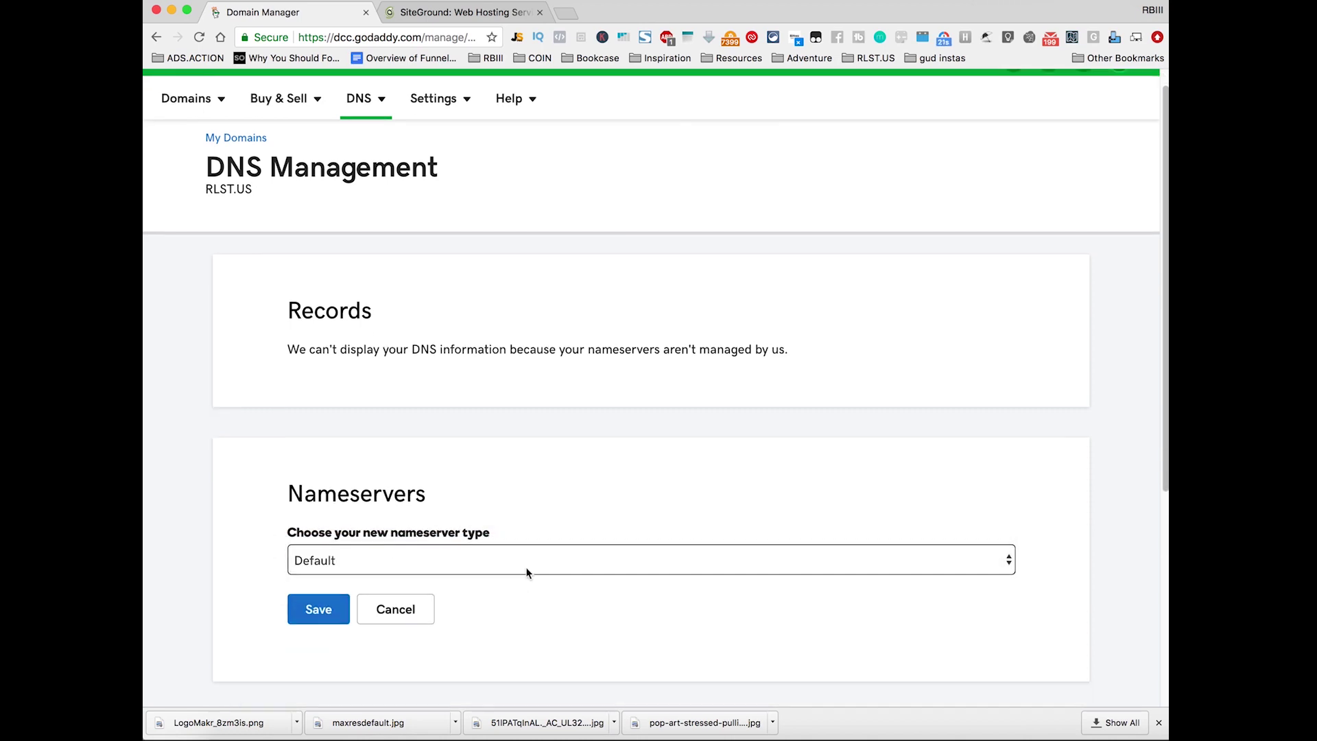
{"action": "left_click", "coordinate": [505, 273]}
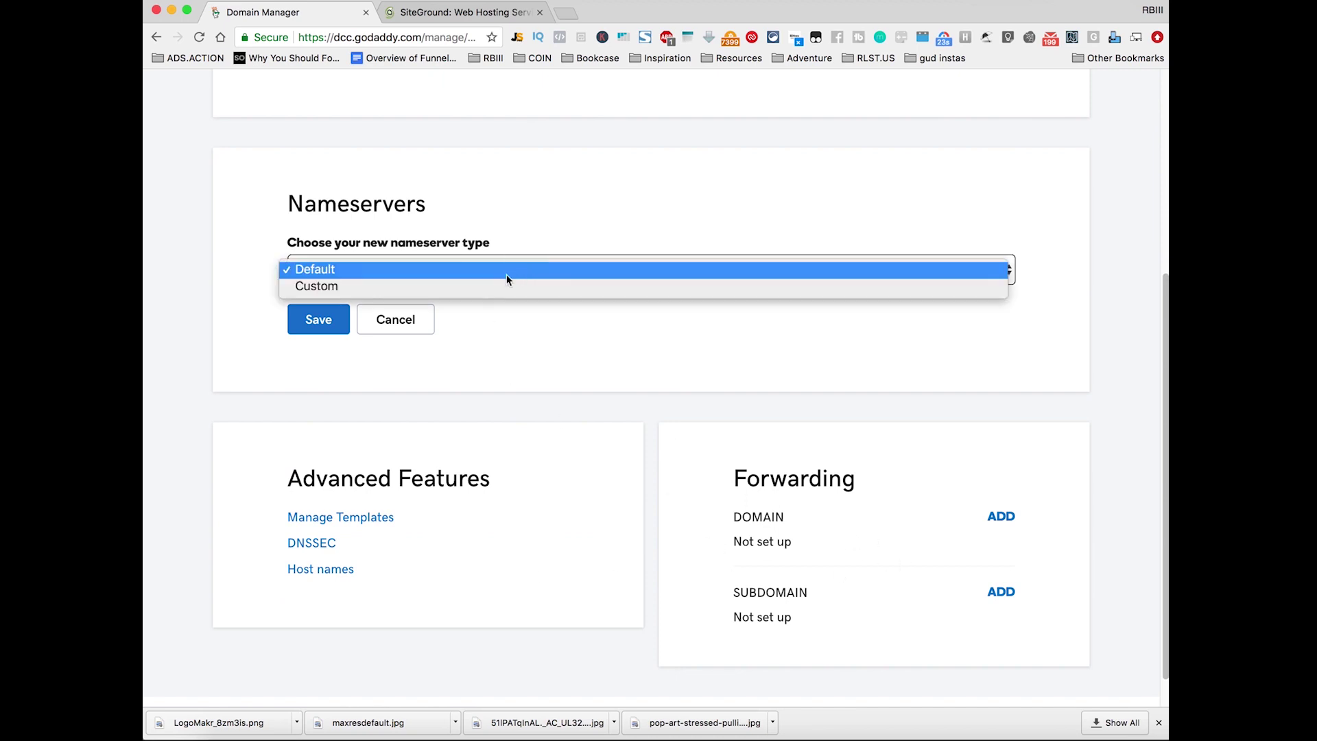
{"action": "left_click", "coordinate": [484, 288]}
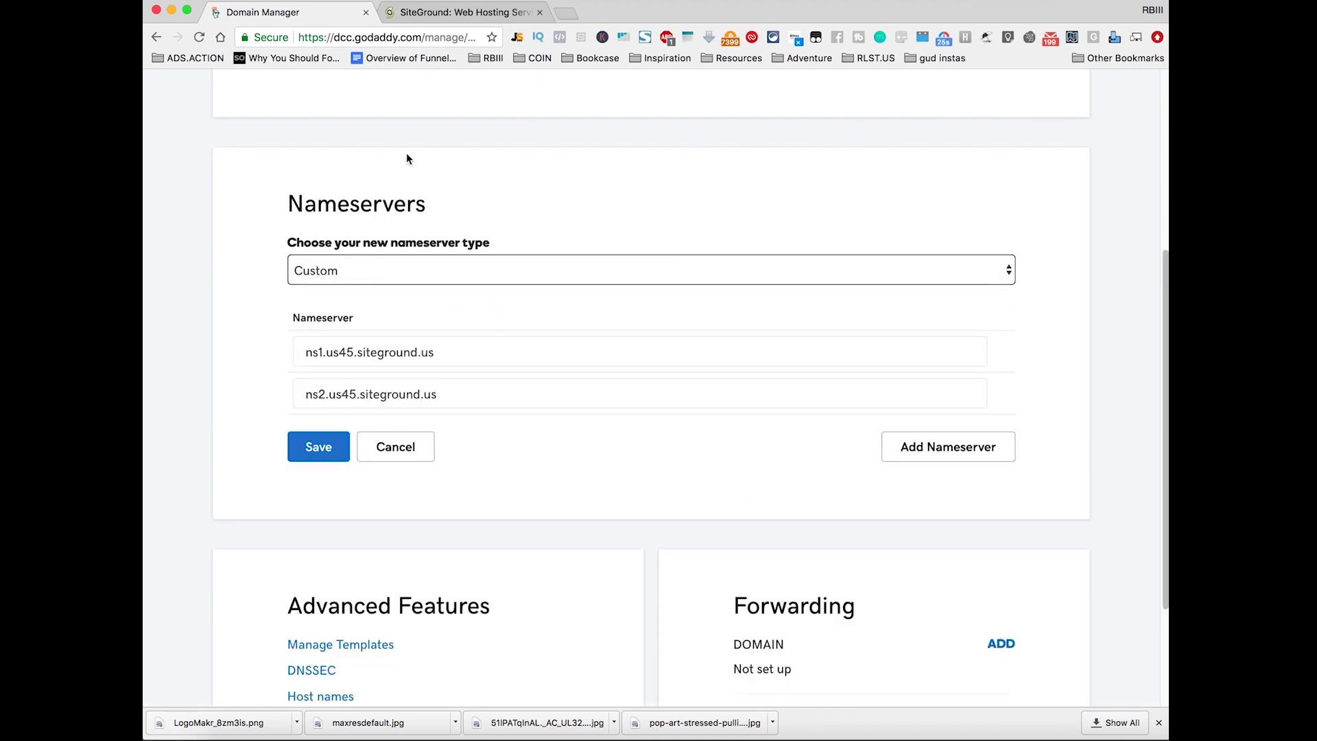
{"action": "left_click", "coordinate": [457, 12]}
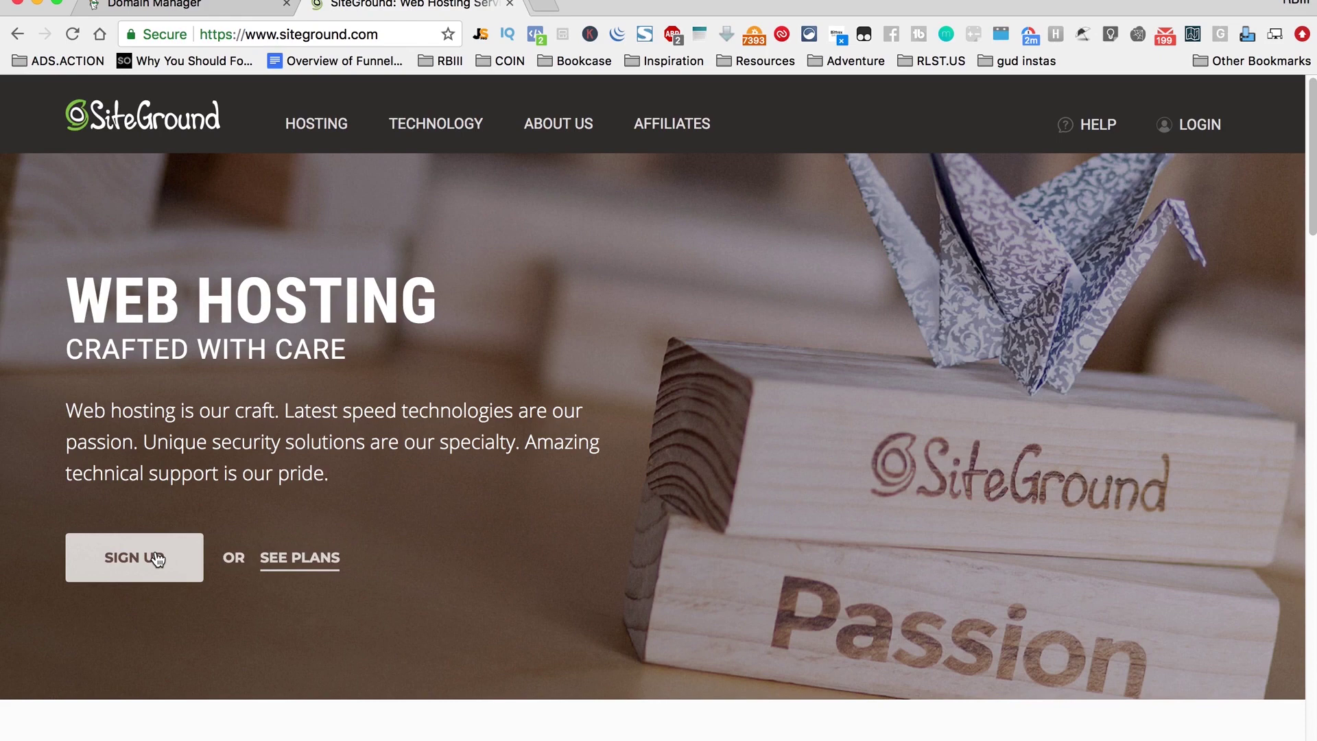
Step: Compare SiteGround's StartUp, GrowBig and GoGeek plans and bring up the StartUp sign-up form
{"action": "left_click", "coordinate": [305, 557]}
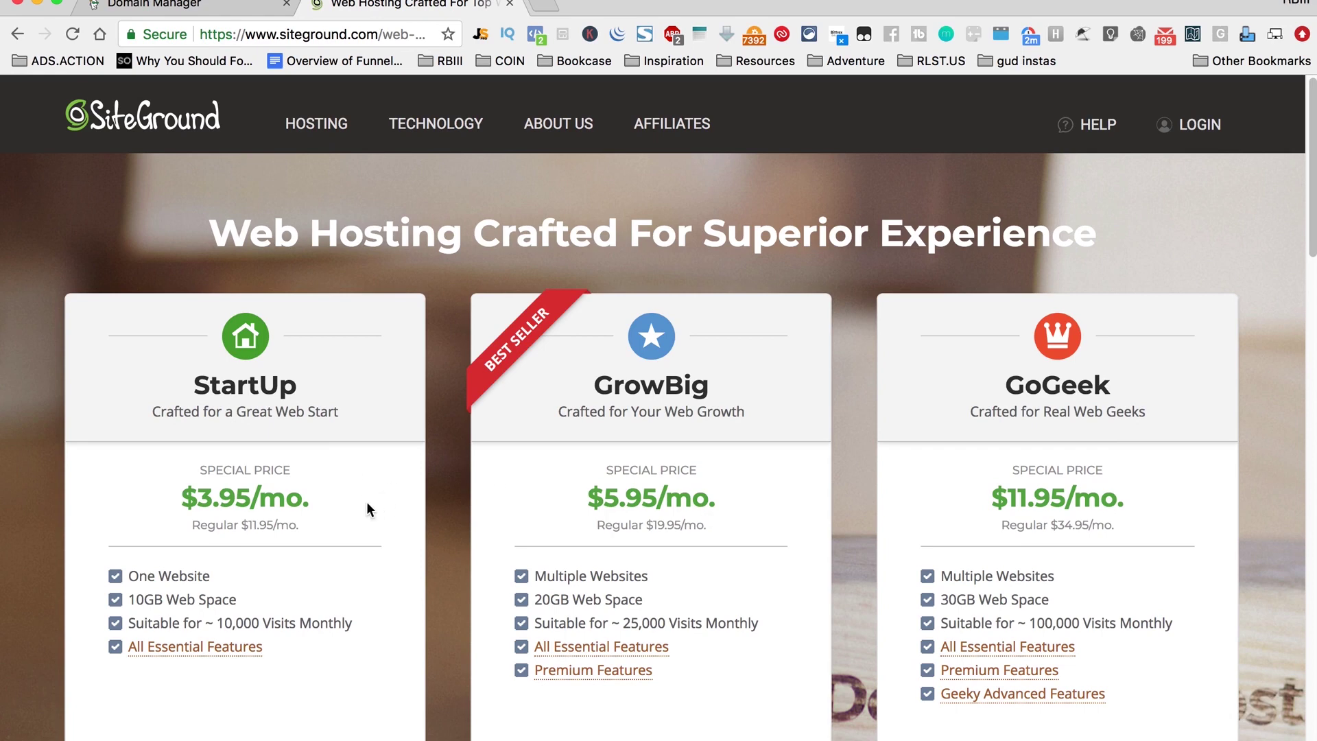
{"action": "left_click_drag", "start_coordinate": [367, 504], "coordinate": [176, 478]}
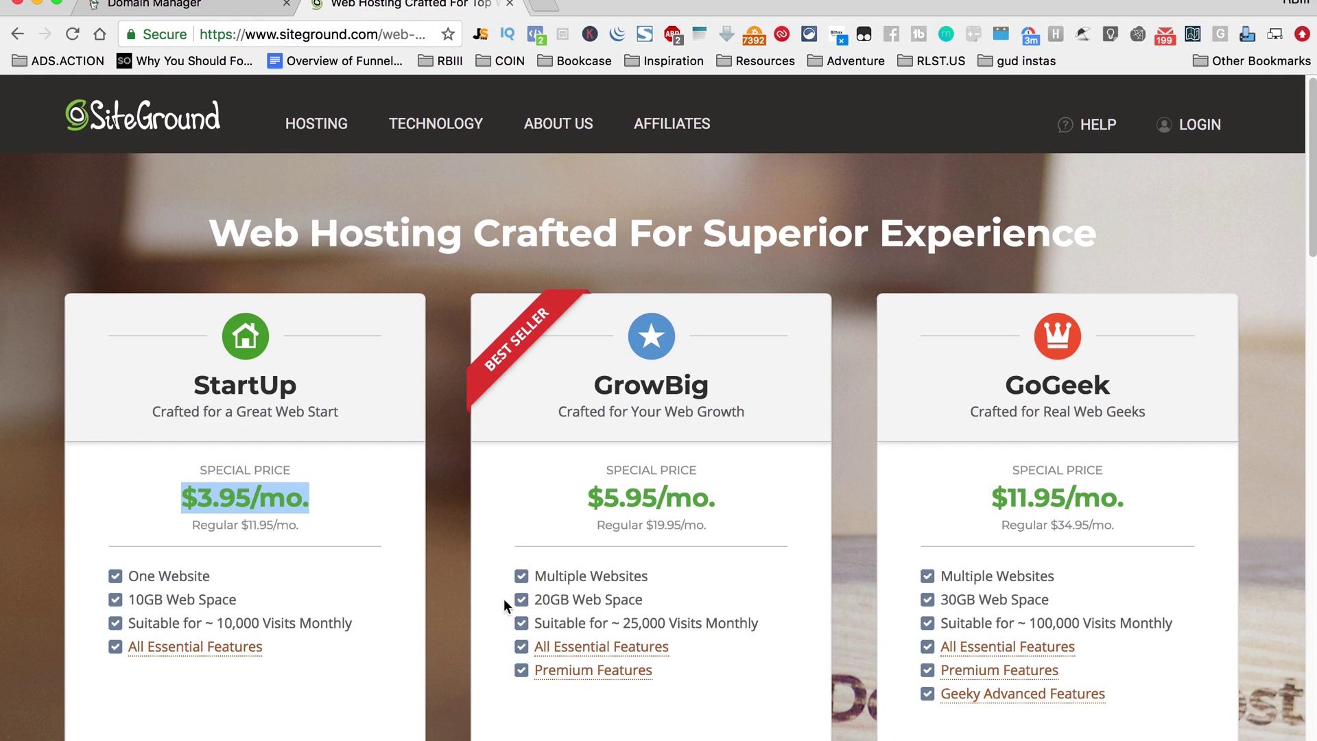
{"action": "left_click_drag", "start_coordinate": [199, 329], "coordinate": [329, 412]}
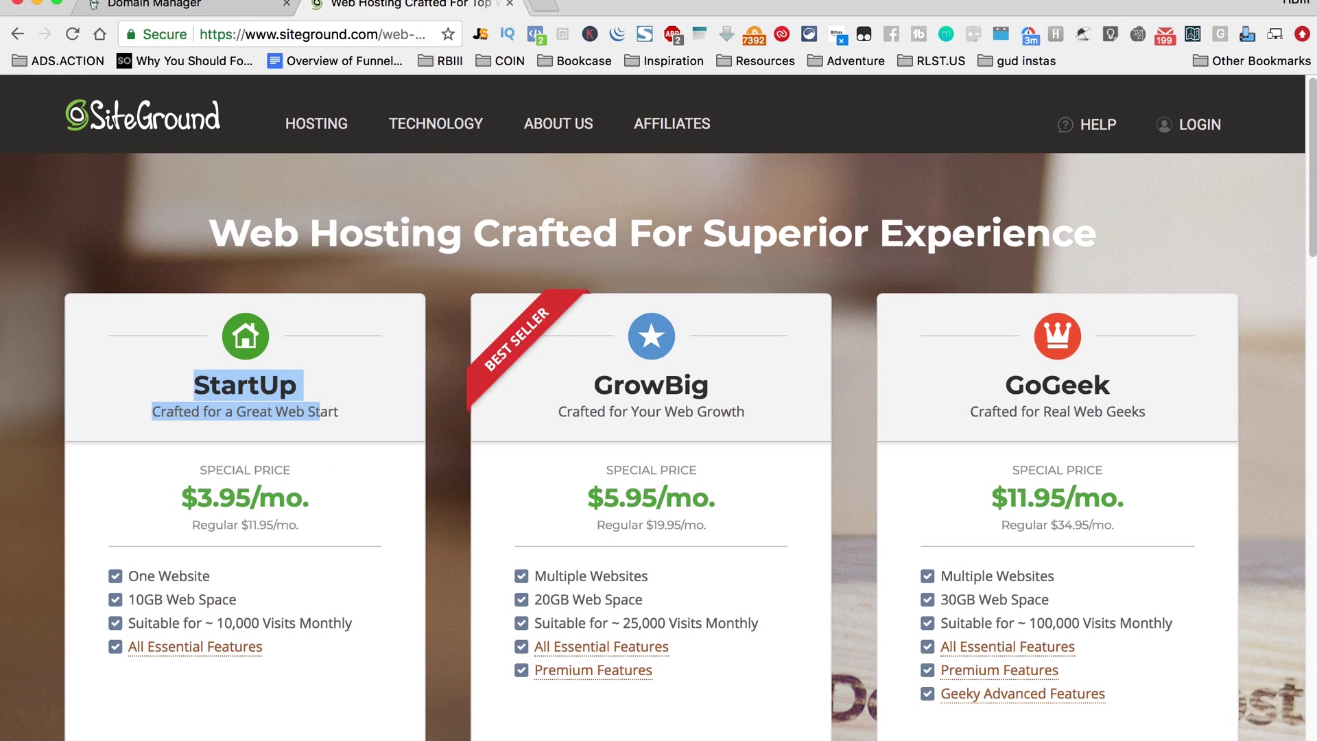
{"action": "key", "text": "super+r"}
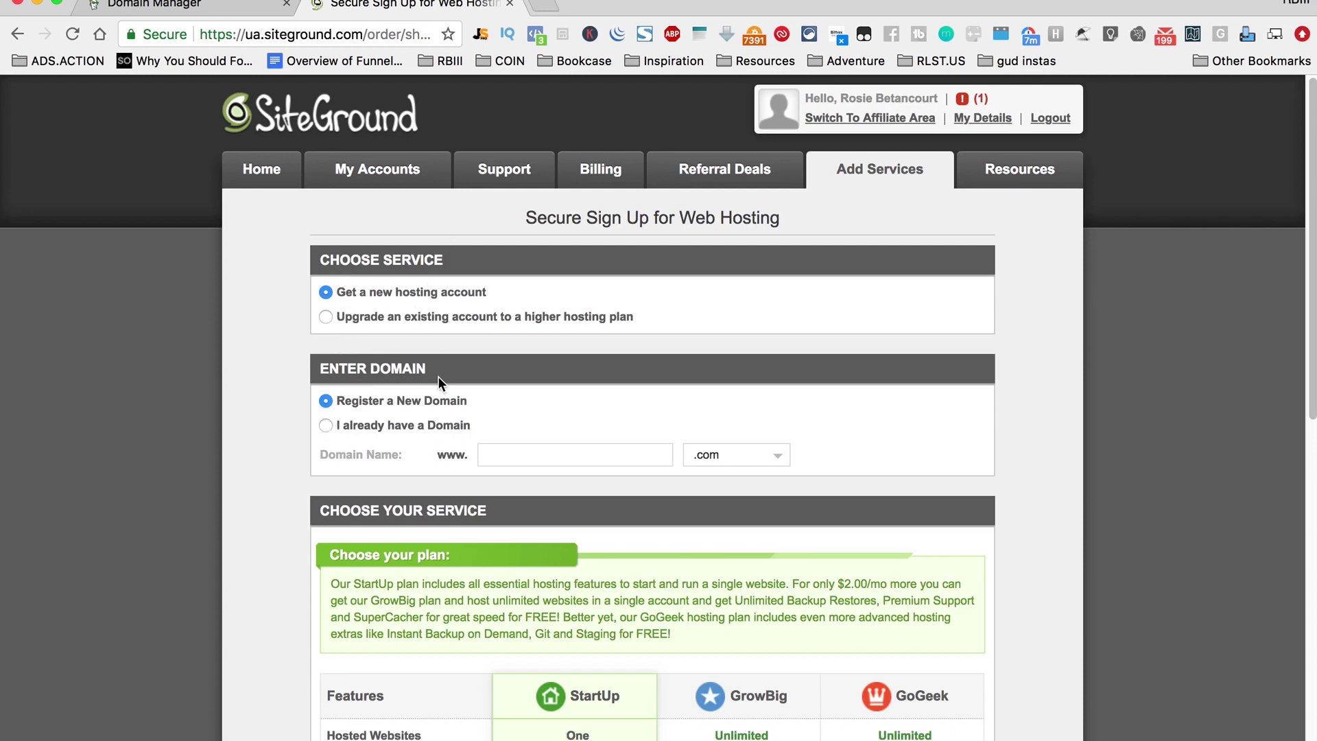
Step: Choose 'I already have a Domain' and paste RLST.US copied from GoDaddy into Domain Name
{"action": "left_click", "coordinate": [333, 426]}
{"action": "left_click", "coordinate": [542, 457]}
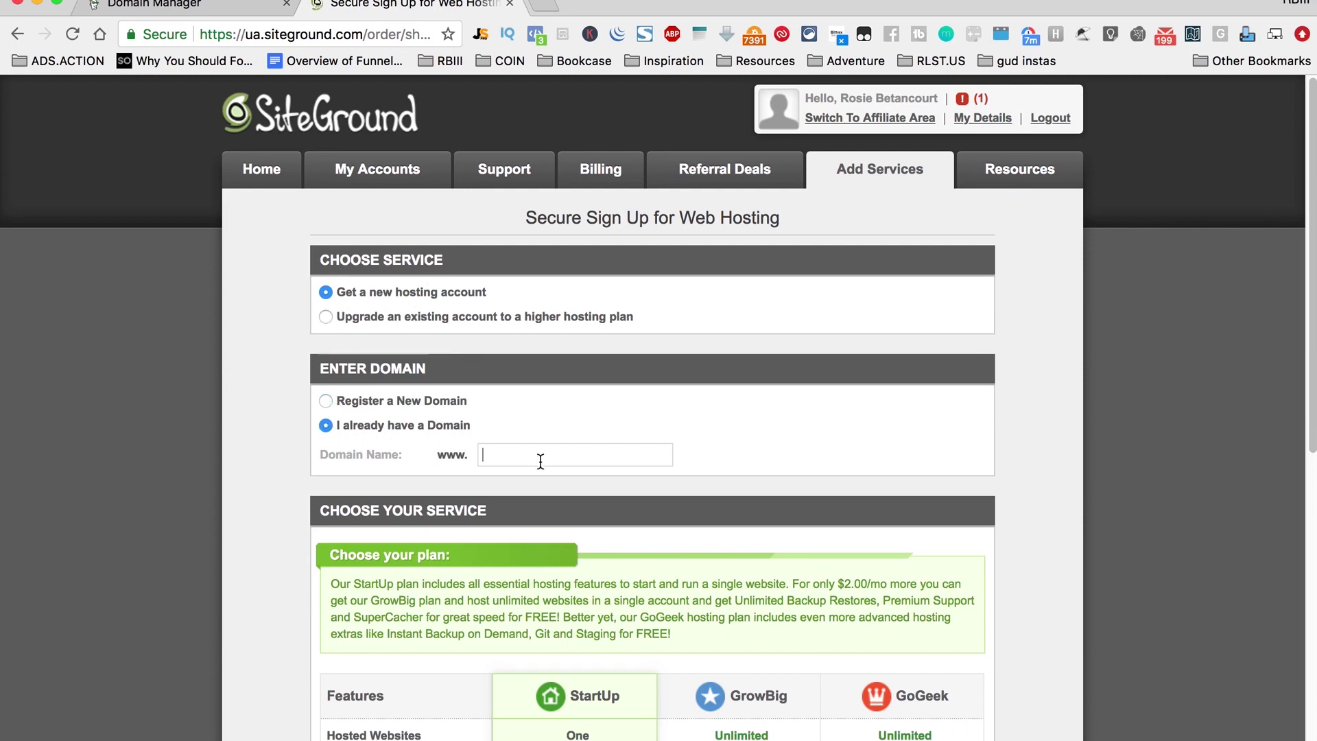
{"action": "left_click", "coordinate": [188, 14]}
{"action": "scroll", "coordinate": [319, 308], "scroll_direction": "up", "scroll_amount": 1}
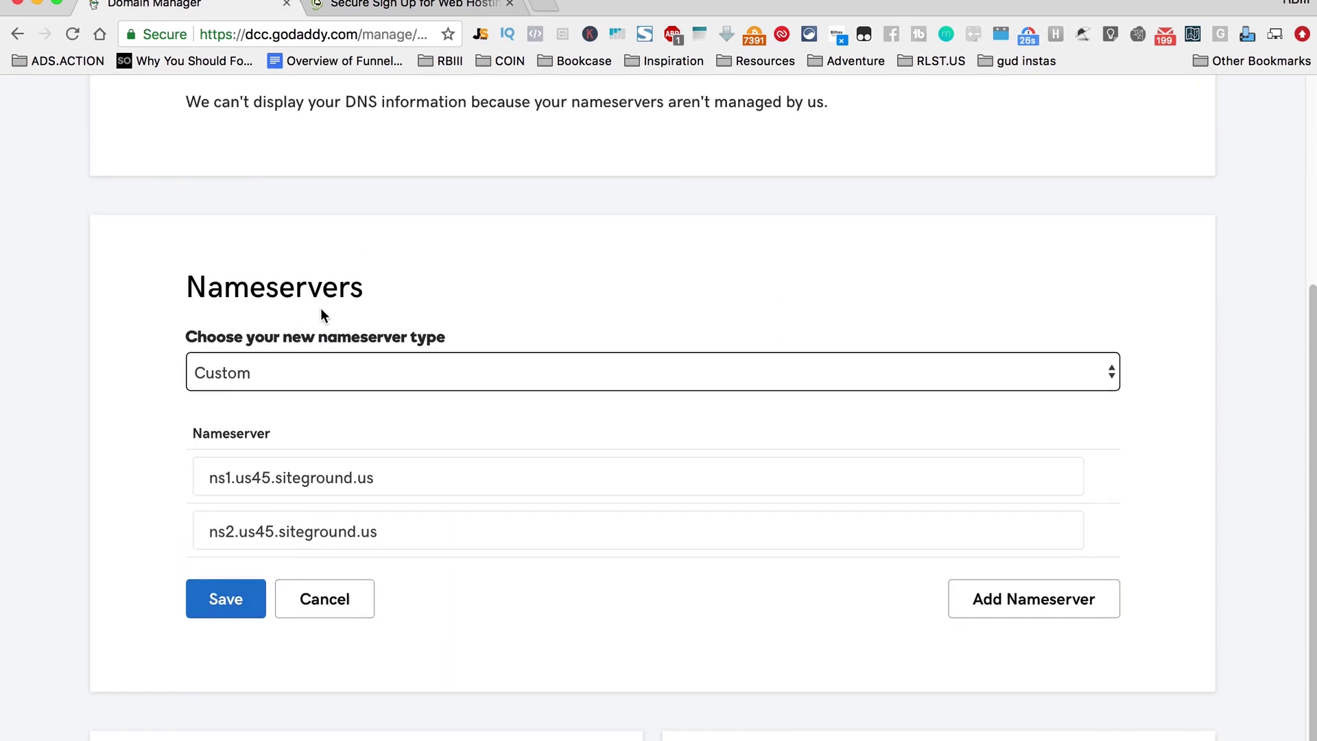
{"action": "scroll", "coordinate": [322, 312], "scroll_direction": "up", "scroll_amount": 5}
{"action": "left_click_drag", "start_coordinate": [130, 273], "coordinate": [56, 261]}
{"action": "key", "text": "super+c"}
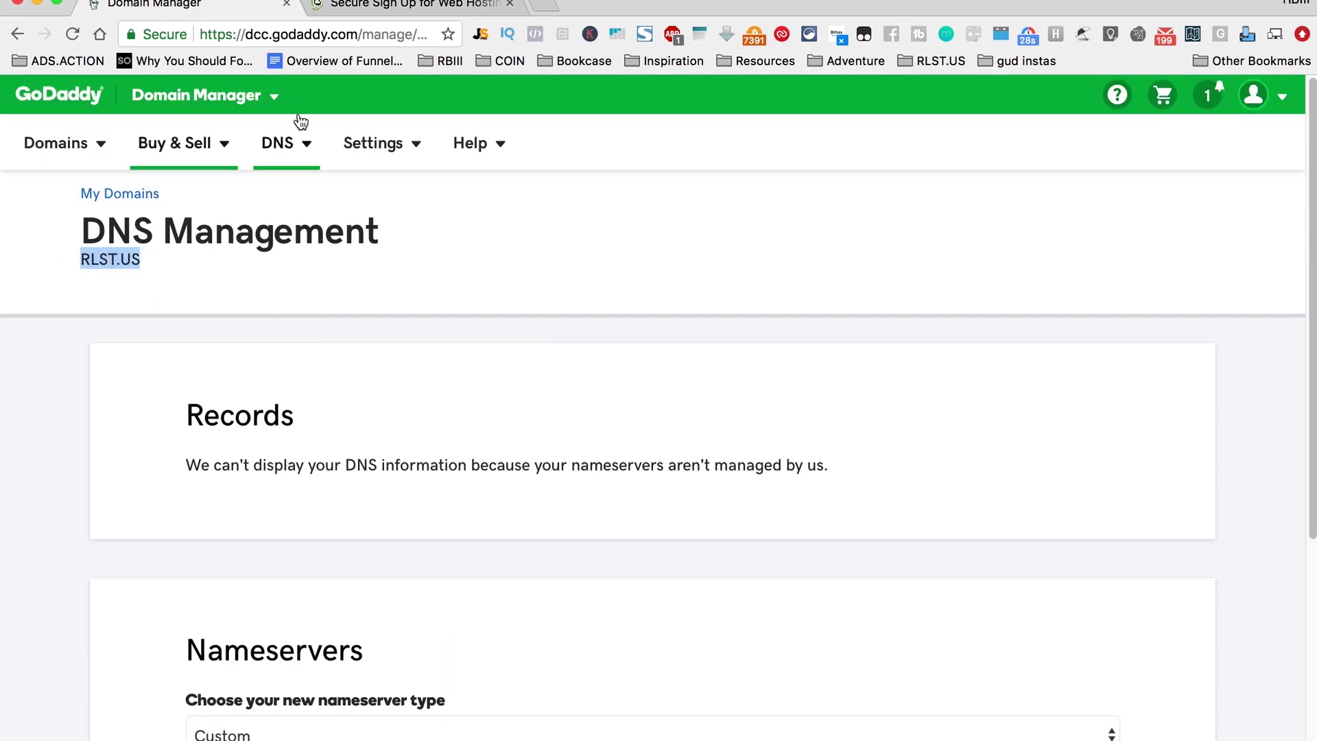
{"action": "left_click", "coordinate": [426, 6]}
{"action": "left_click", "coordinate": [582, 452]}
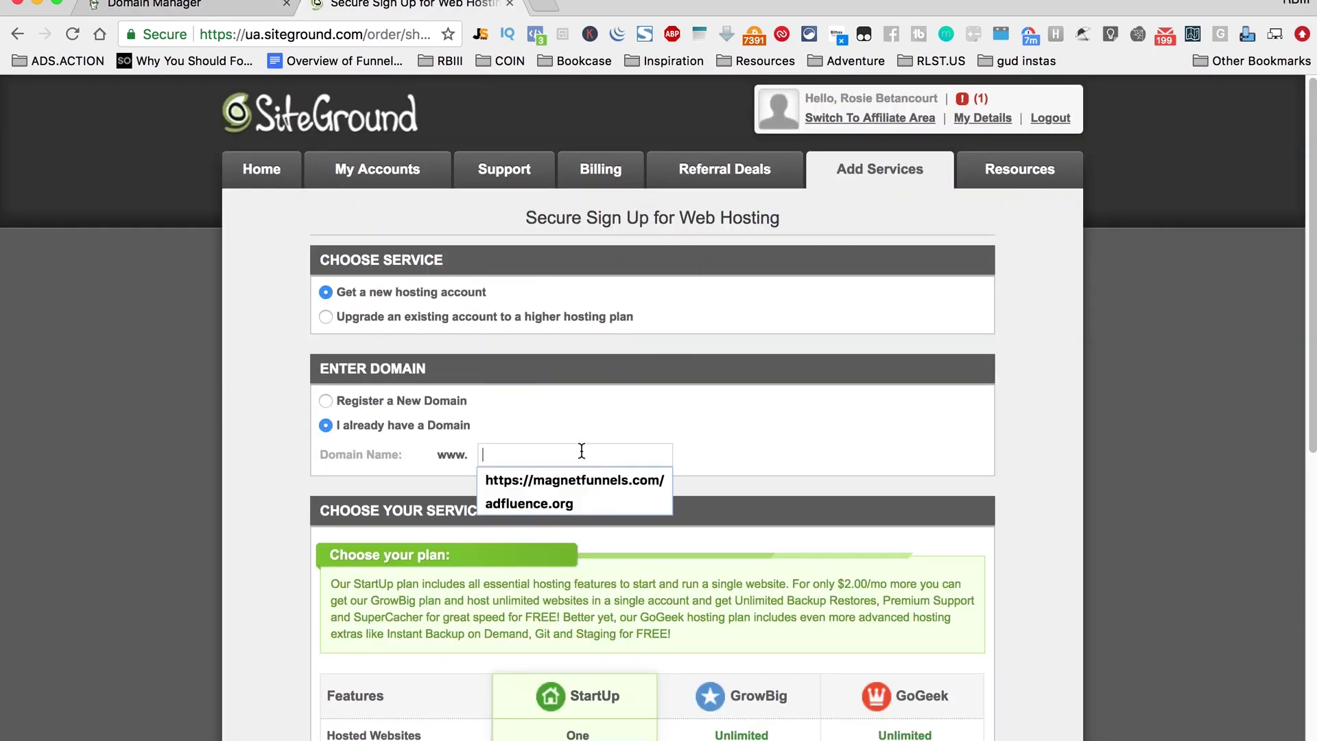
{"action": "key", "text": "super+v"}
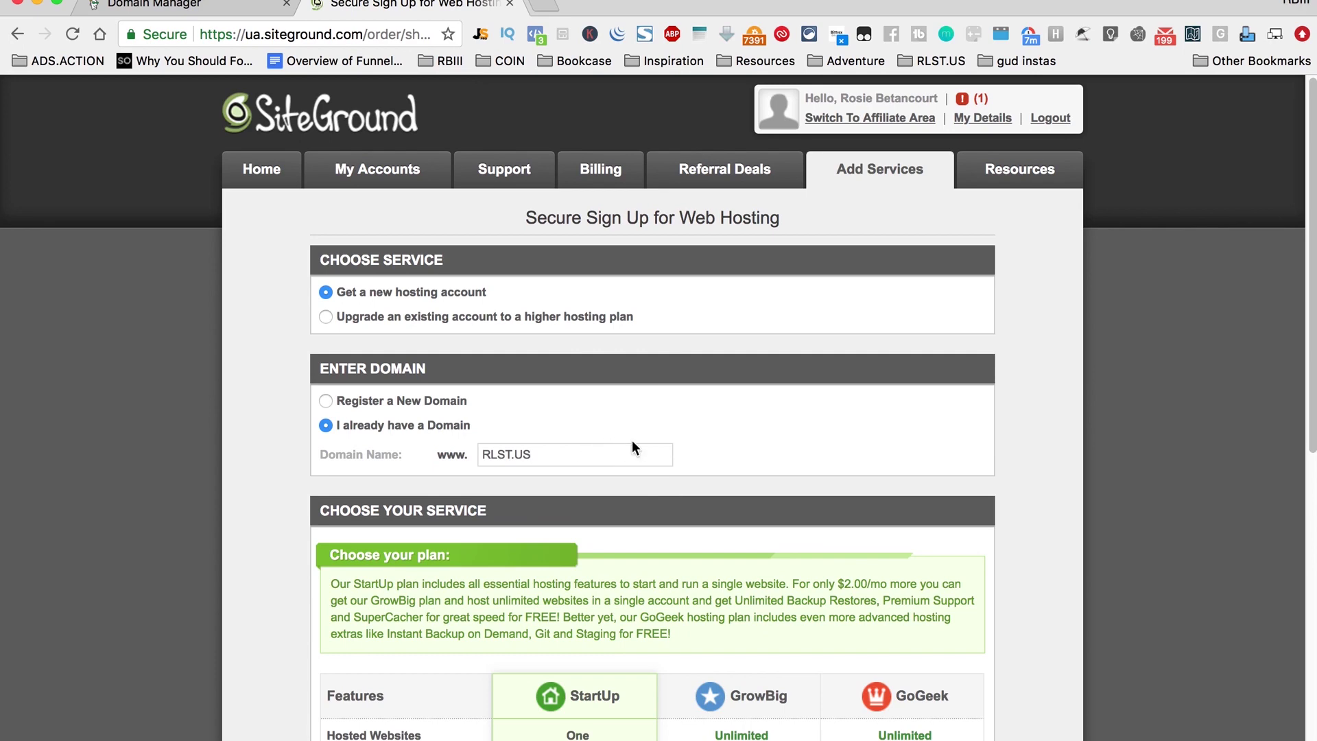
Step: Compare 12, 24 and 36 months, then set the billing Period to 'Trial: 1 month'
{"action": "scroll", "coordinate": [632, 448], "scroll_direction": "down", "scroll_amount": 5}
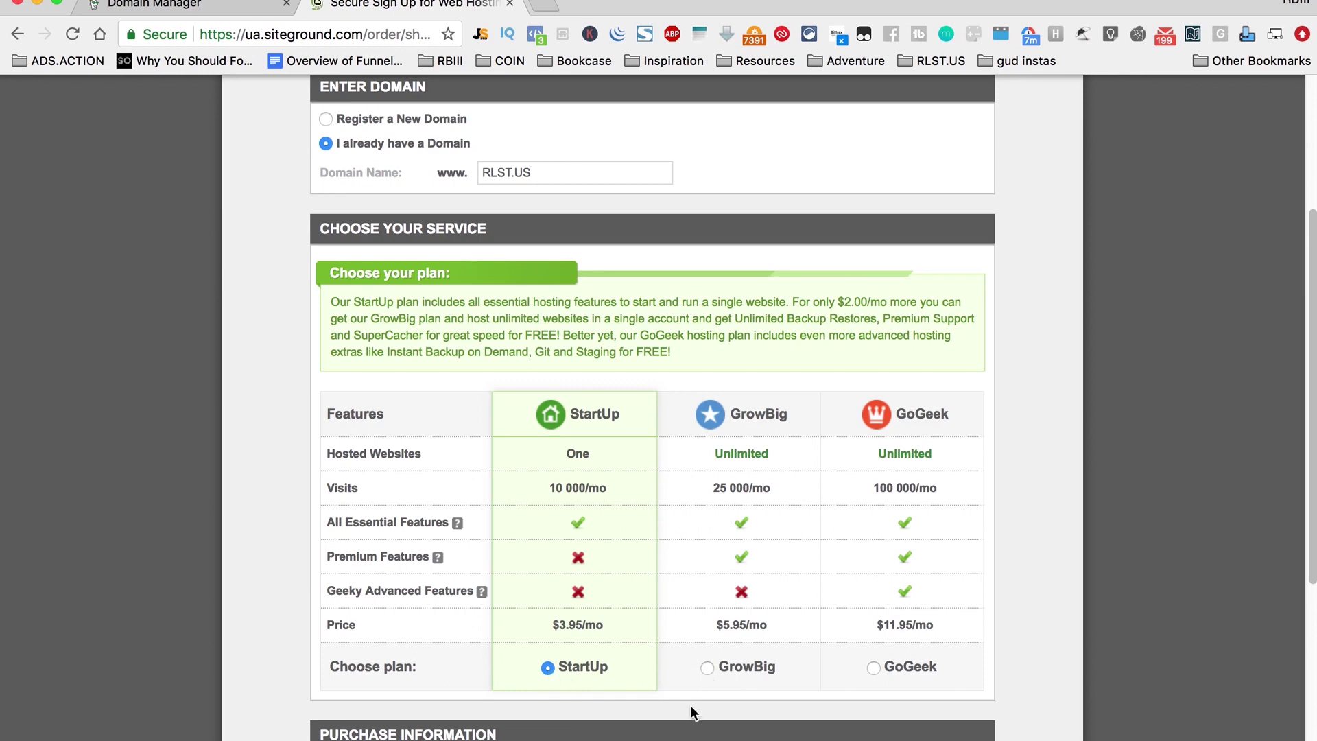
{"action": "scroll", "coordinate": [689, 706], "scroll_direction": "down", "scroll_amount": 3}
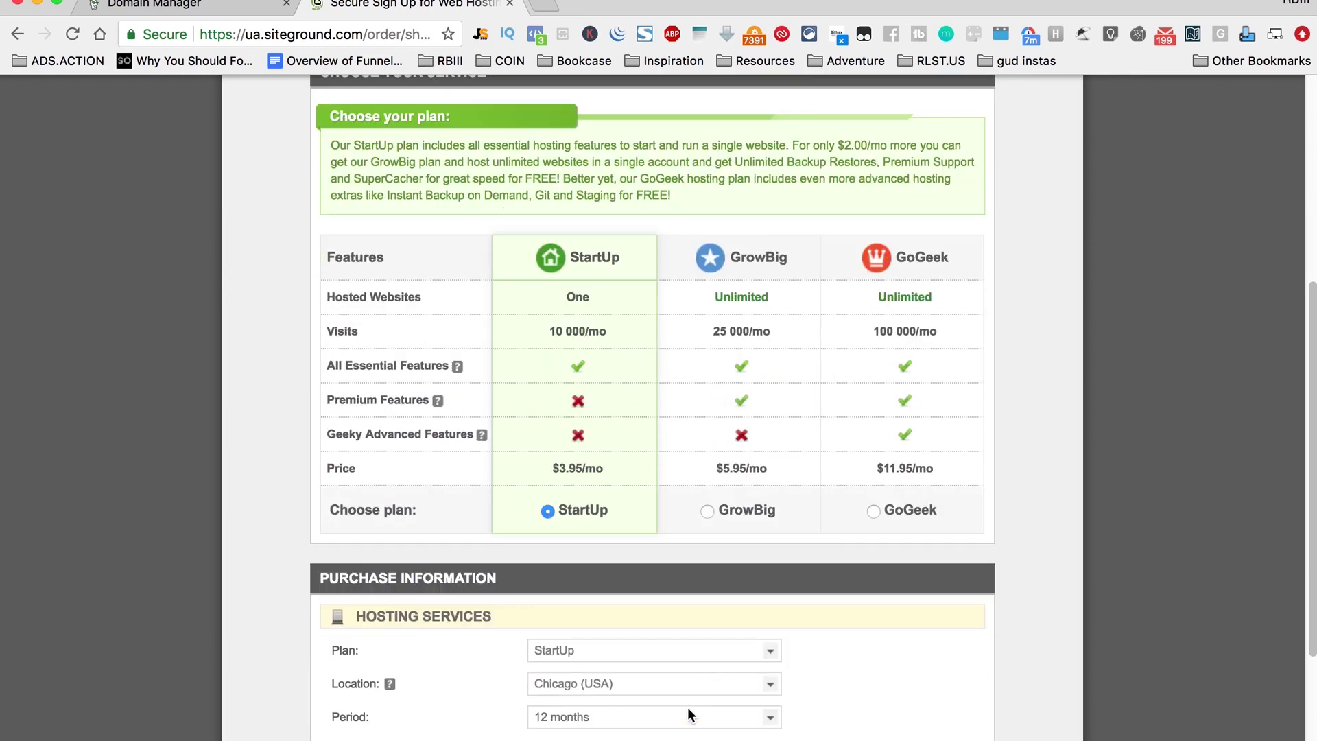
{"action": "left_click", "coordinate": [747, 718]}
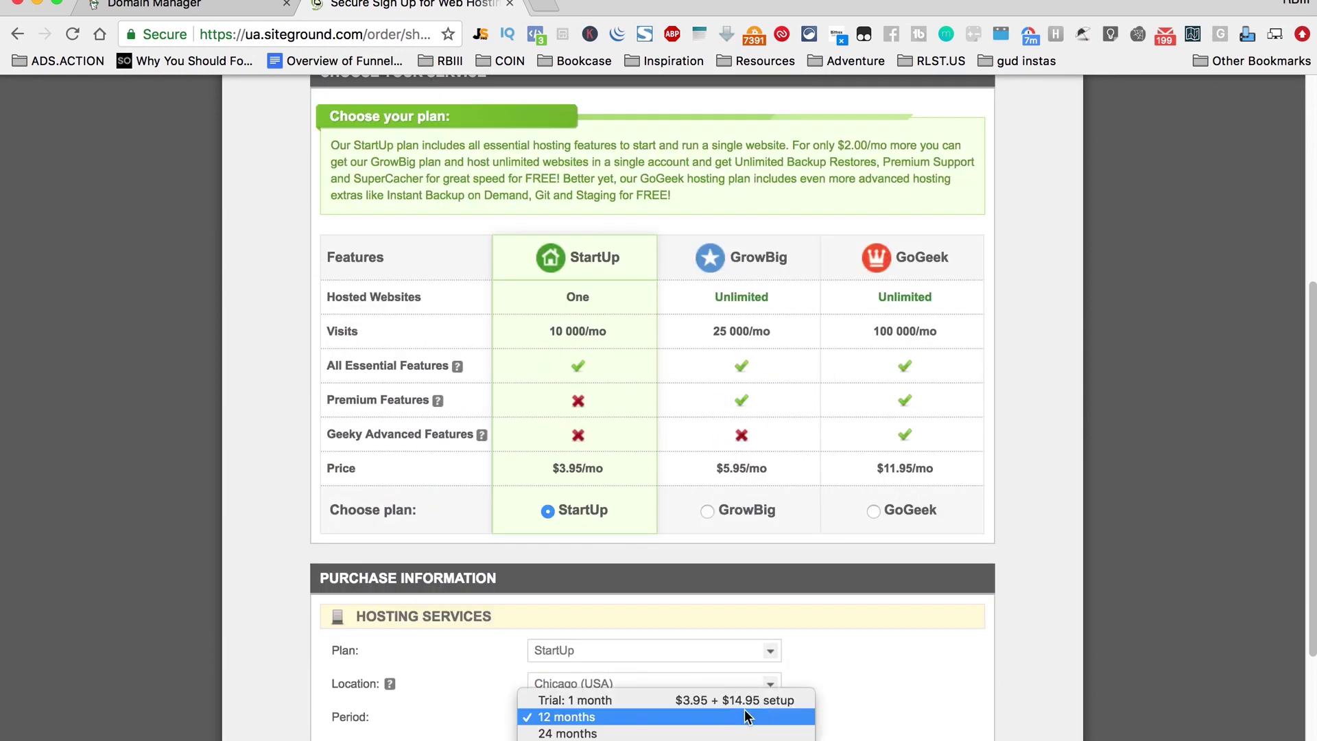
{"action": "left_click", "coordinate": [728, 740]}
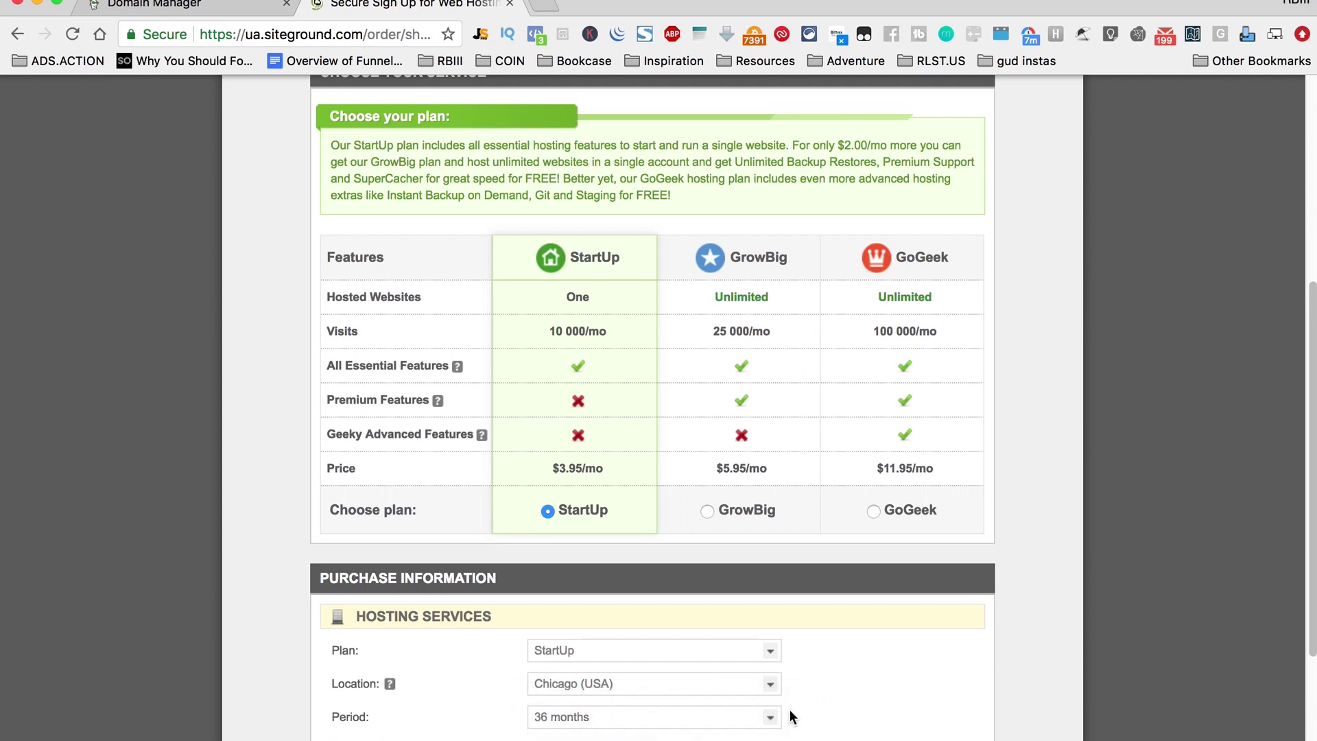
{"action": "left_click", "coordinate": [745, 717]}
{"action": "left_click", "coordinate": [736, 687]}
{"action": "left_click", "coordinate": [759, 716]}
{"action": "left_click", "coordinate": [760, 731]}
{"action": "left_click", "coordinate": [751, 715]}
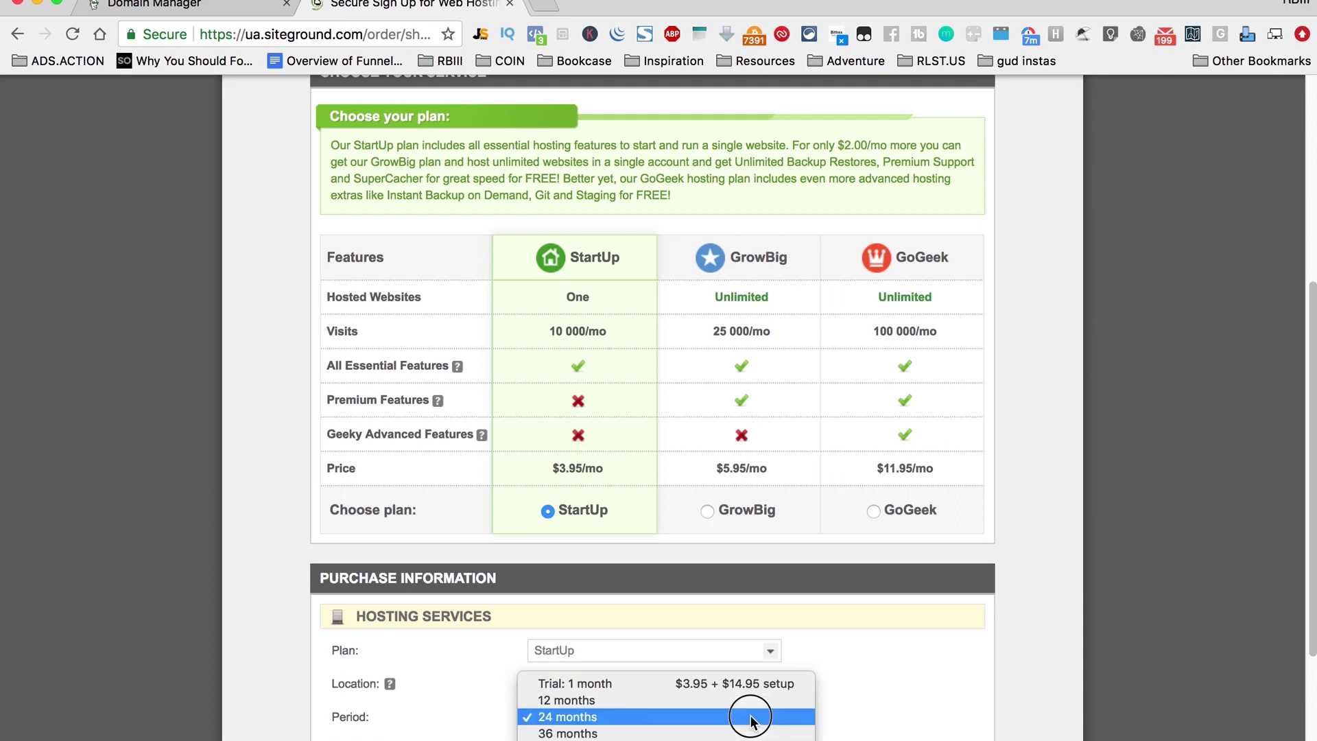
{"action": "left_click", "coordinate": [754, 731]}
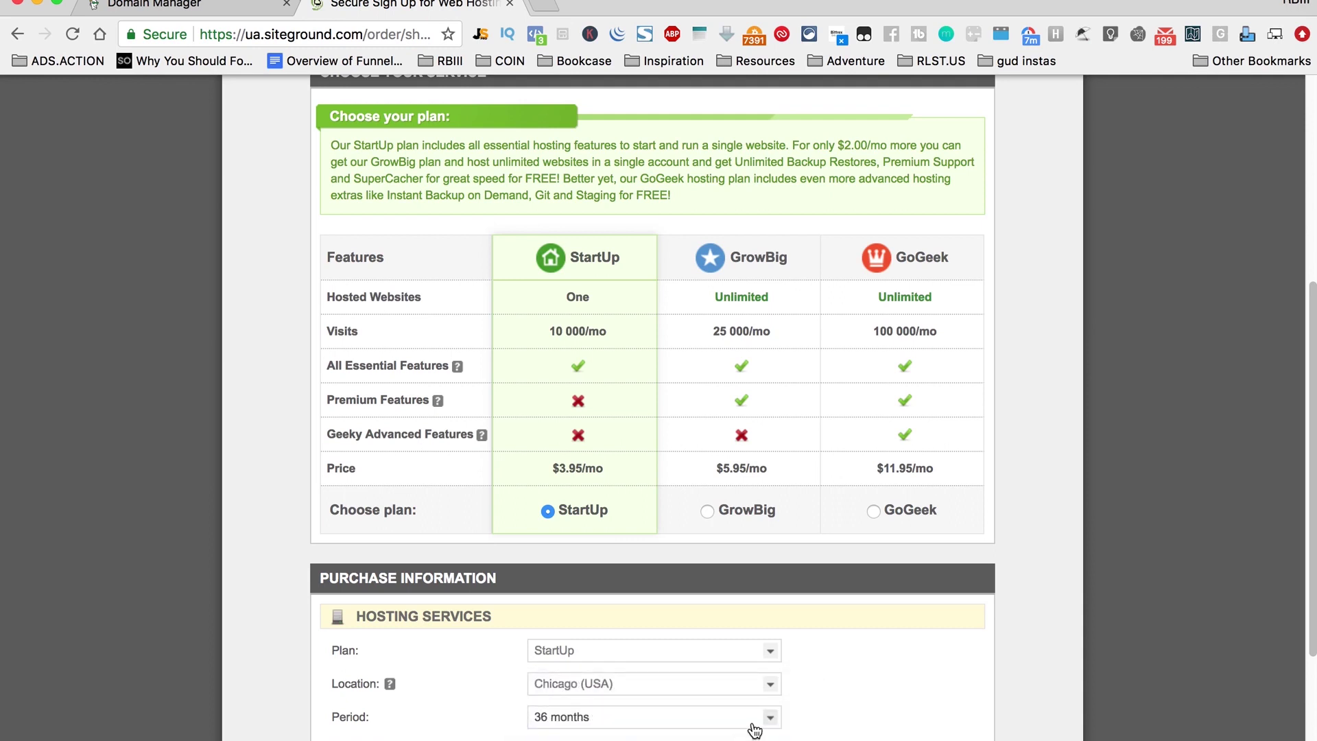
{"action": "left_click", "coordinate": [752, 717]}
{"action": "left_click", "coordinate": [742, 701]}
{"action": "left_click", "coordinate": [744, 713]}
{"action": "left_click", "coordinate": [740, 696]}
{"action": "left_click", "coordinate": [743, 711]}
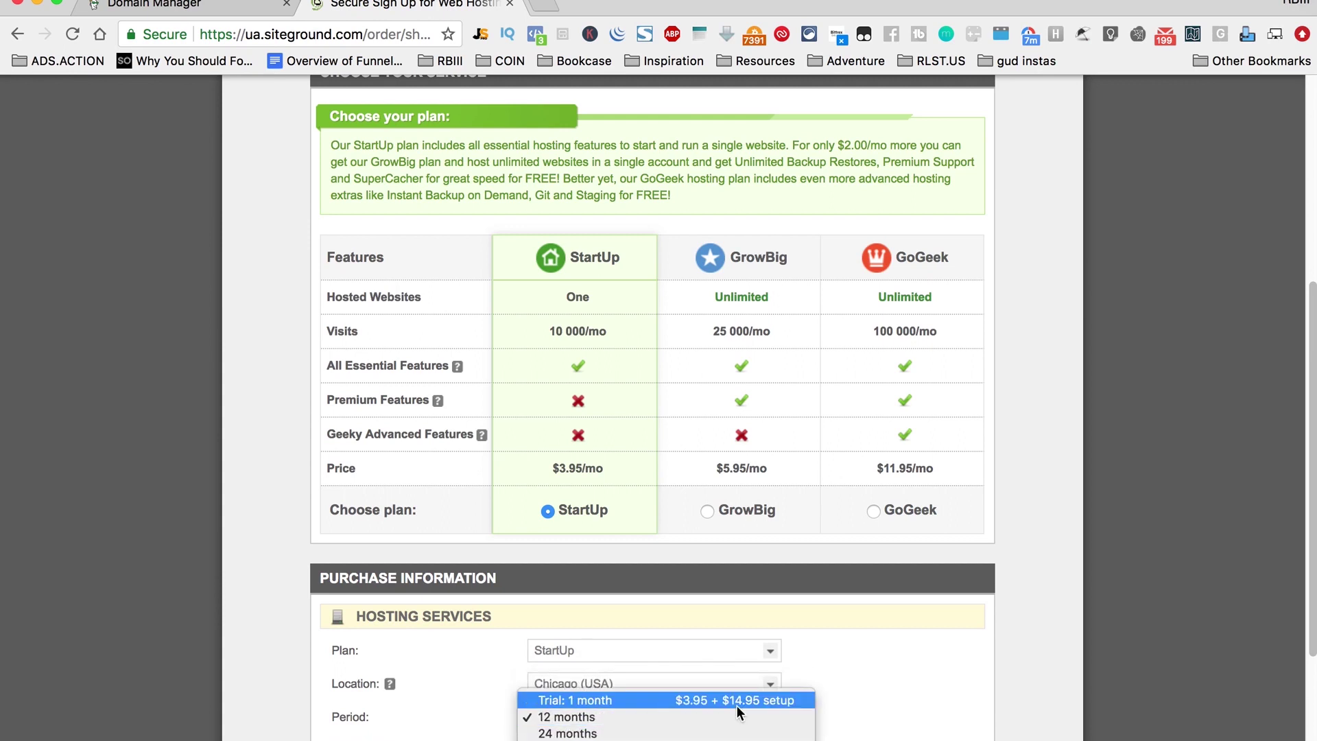
{"action": "left_click", "coordinate": [737, 705]}
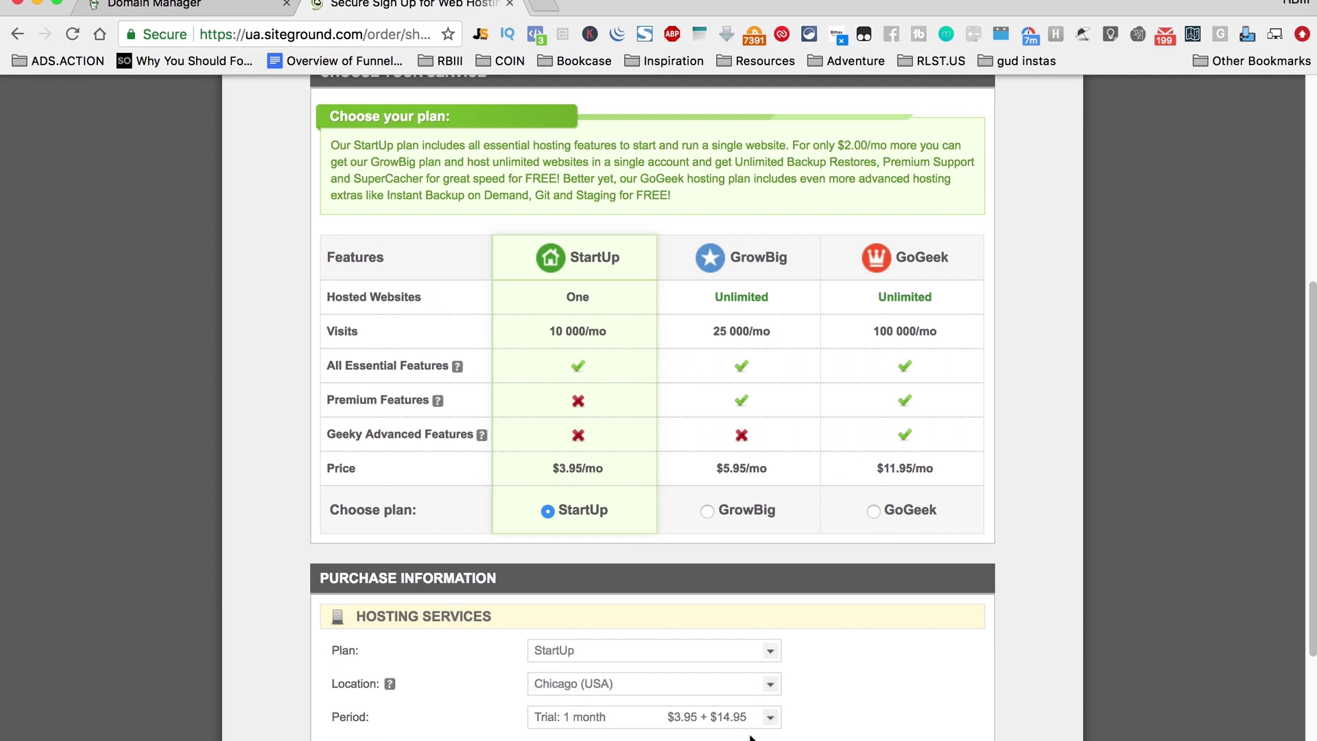
Step: Enter the card number, expiry month and year, and security code for the order
{"action": "scroll", "coordinate": [812, 691], "scroll_direction": "down", "scroll_amount": 1}
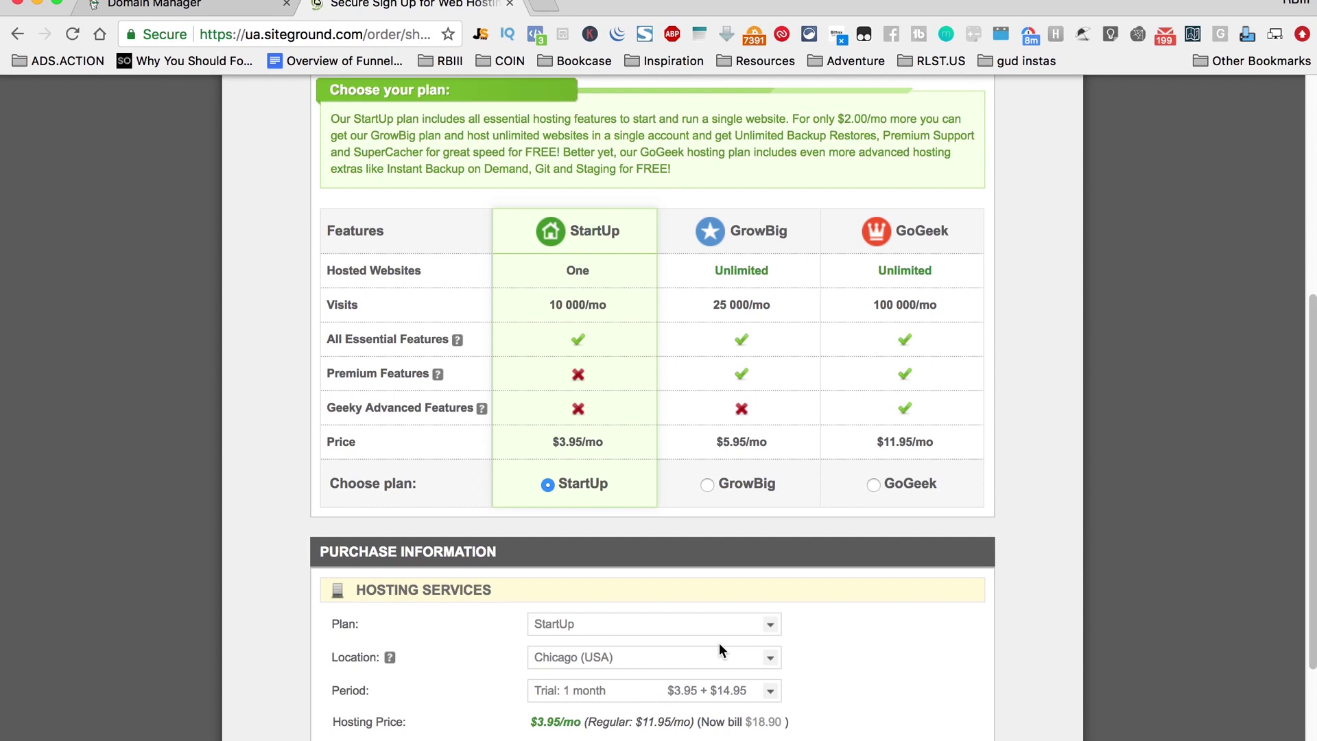
{"action": "scroll", "coordinate": [814, 699], "scroll_direction": "down", "scroll_amount": 2}
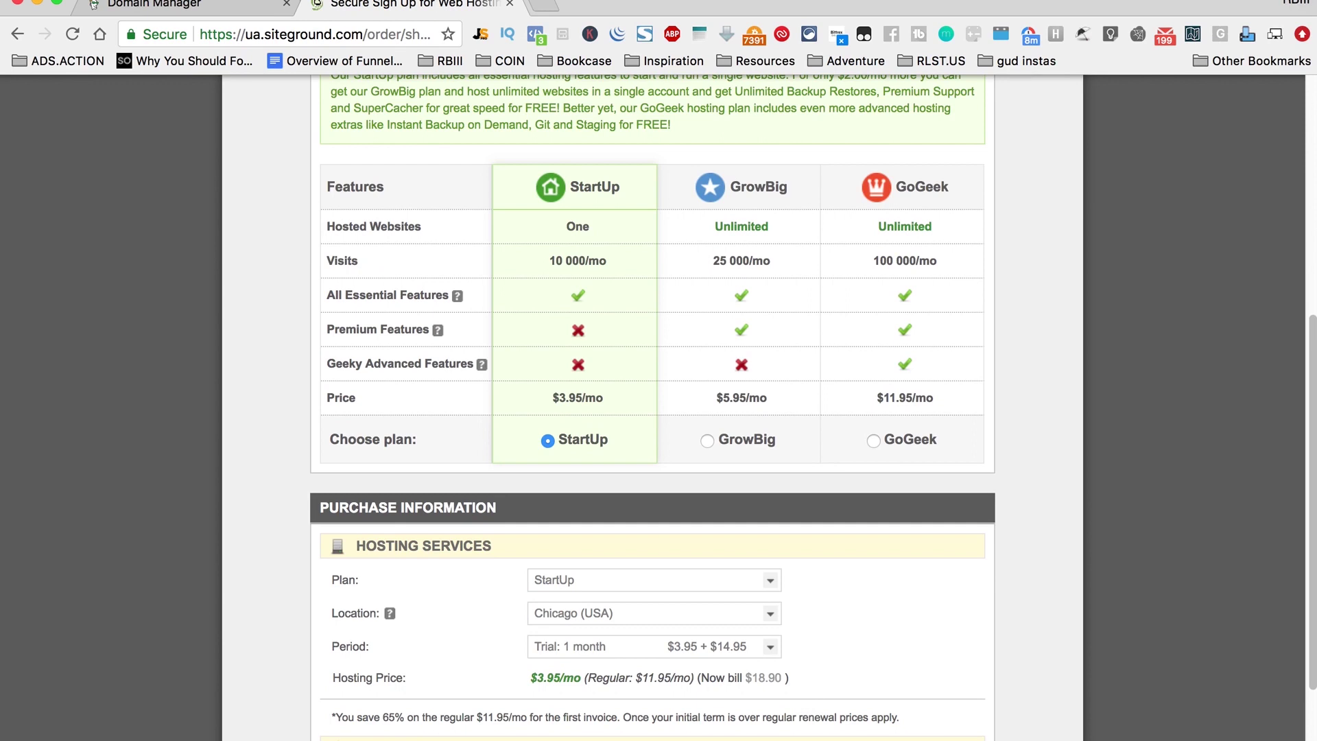
{"action": "scroll", "coordinate": [760, 623], "scroll_direction": "down", "scroll_amount": 6}
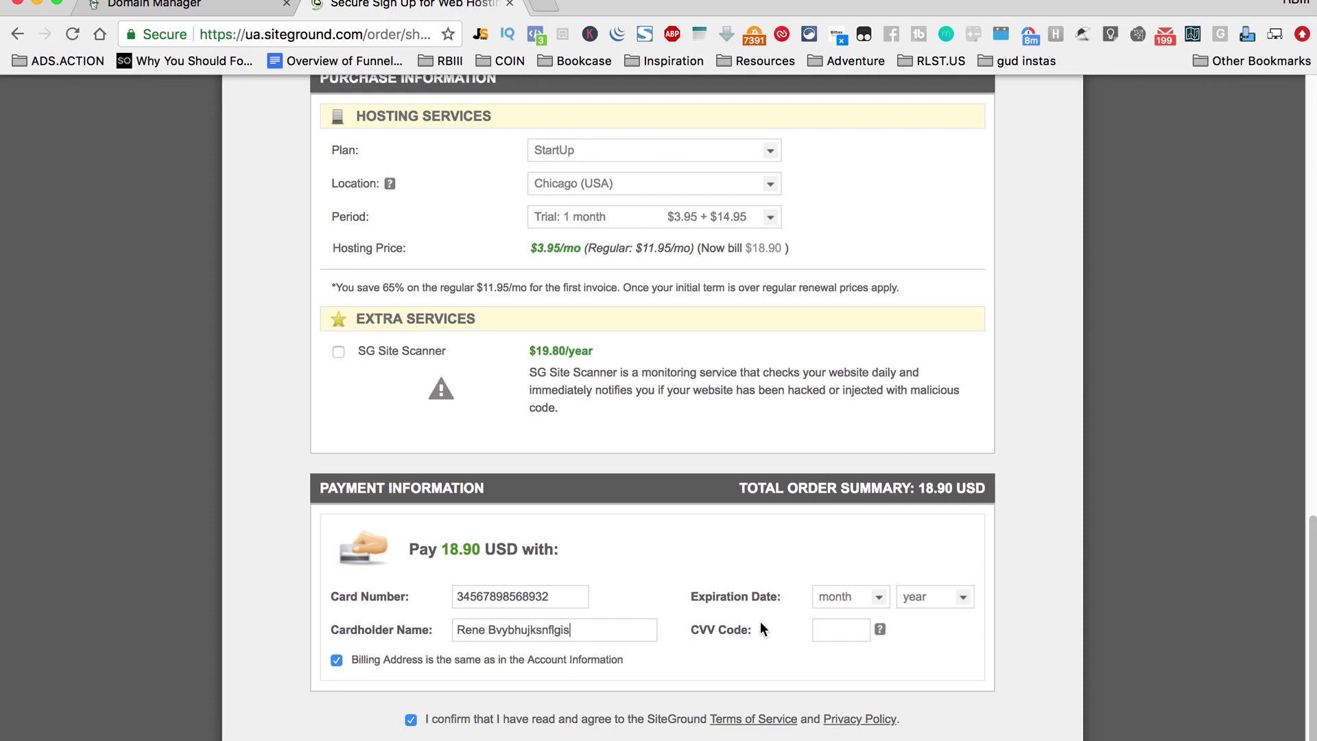
{"action": "left_click", "coordinate": [843, 598]}
{"action": "left_click", "coordinate": [839, 646]}
{"action": "left_click", "coordinate": [906, 604]}
{"action": "left_click", "coordinate": [901, 697]}
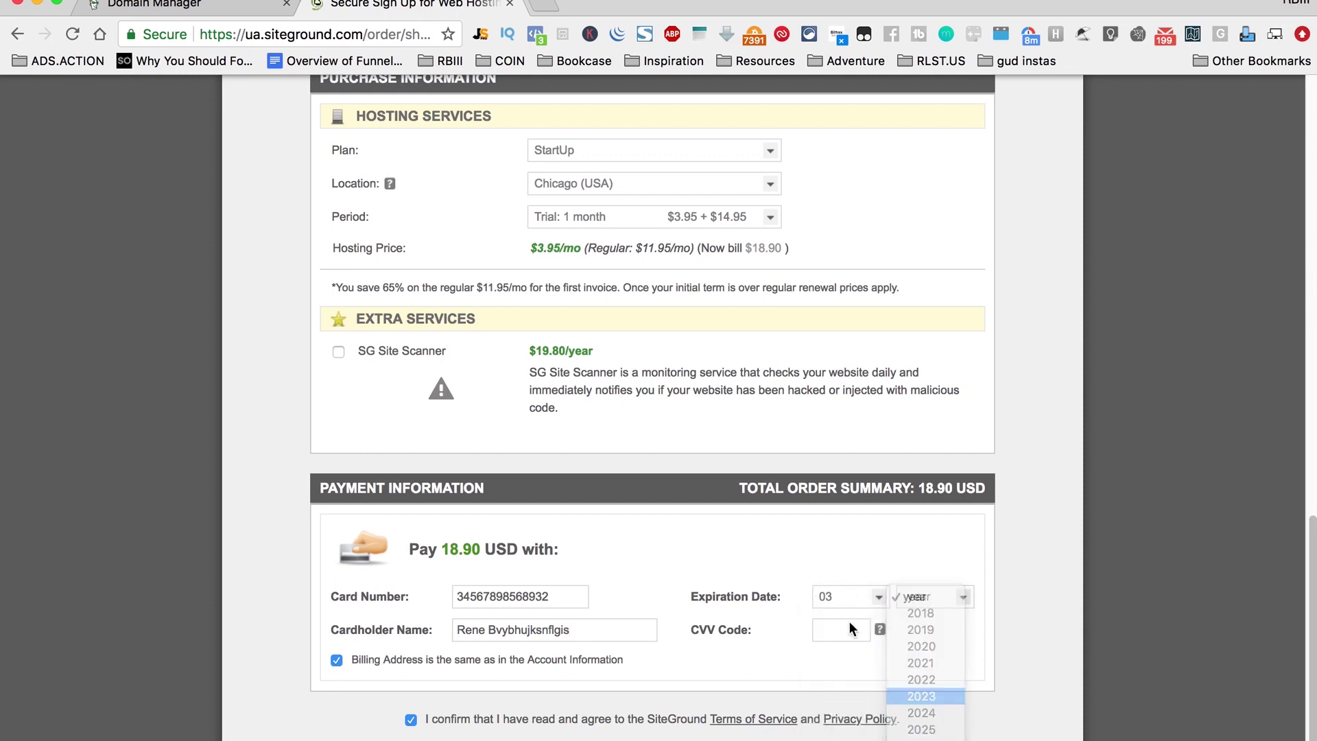
{"action": "left_click", "coordinate": [845, 628]}
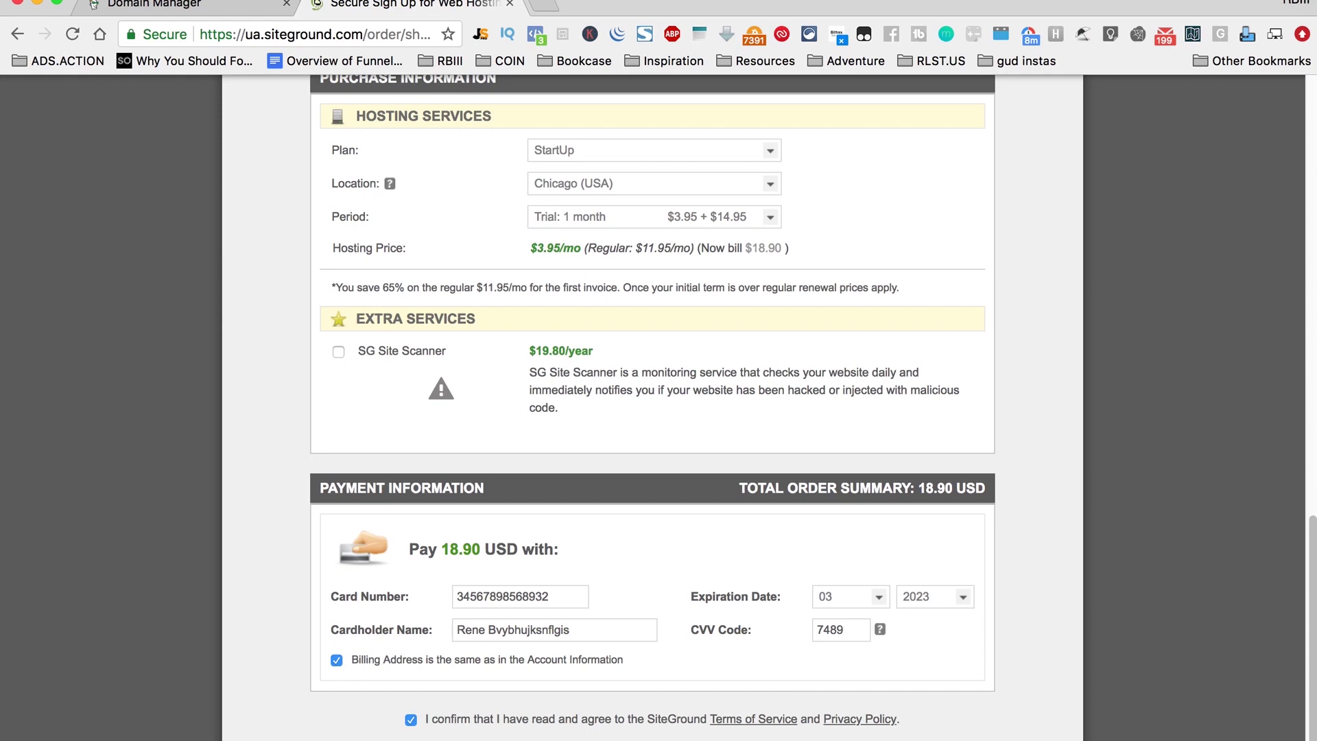
{"action": "scroll", "coordinate": [651, 407], "scroll_direction": "up", "scroll_amount": 15}
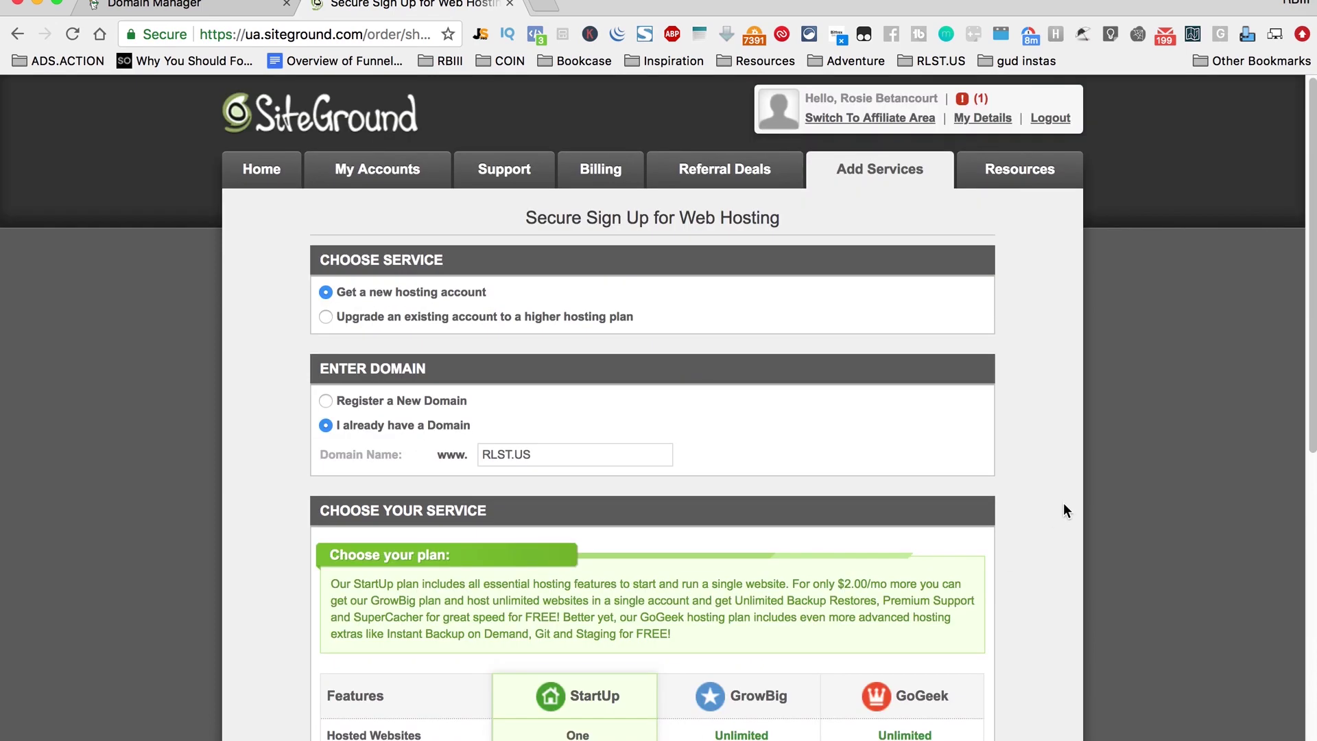
Step: Open the casadesigninterior.com cPanel via My Accounts and scroll to its Autoinstallers
{"action": "left_click", "coordinate": [341, 130]}
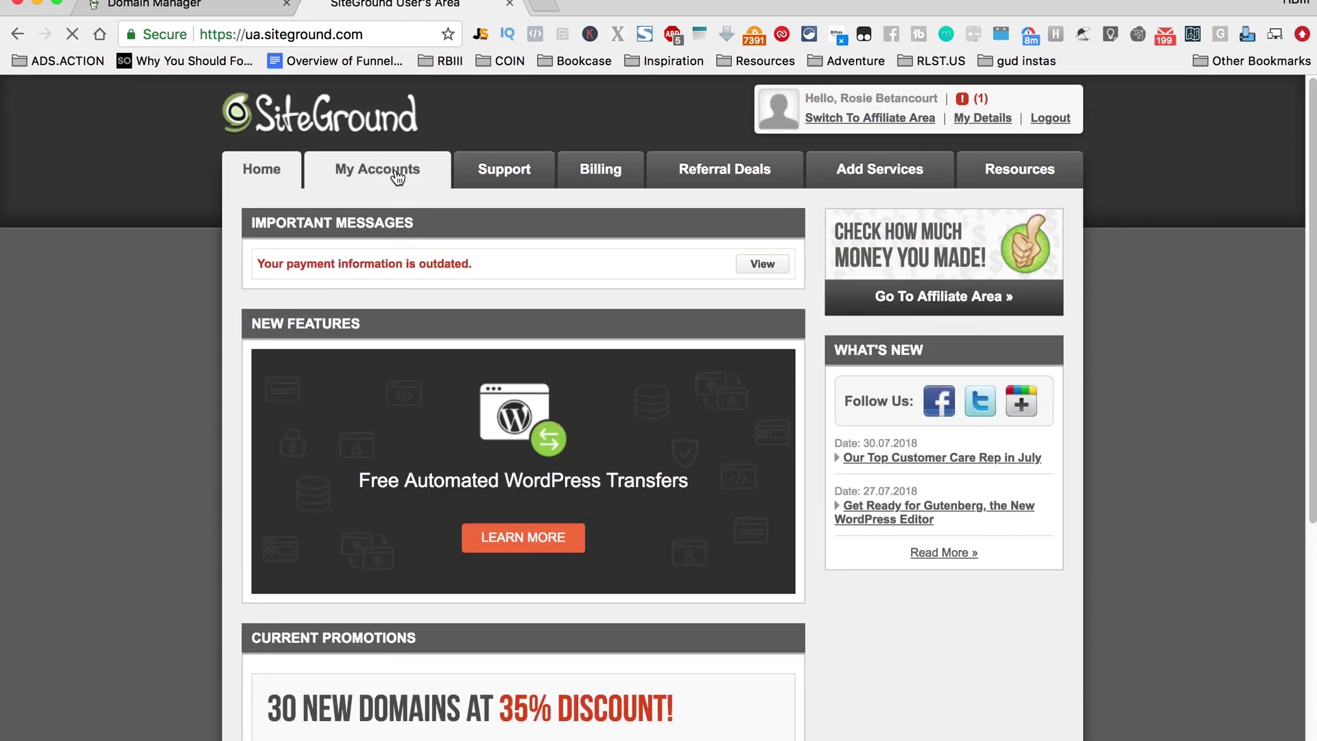
{"action": "left_click", "coordinate": [397, 177]}
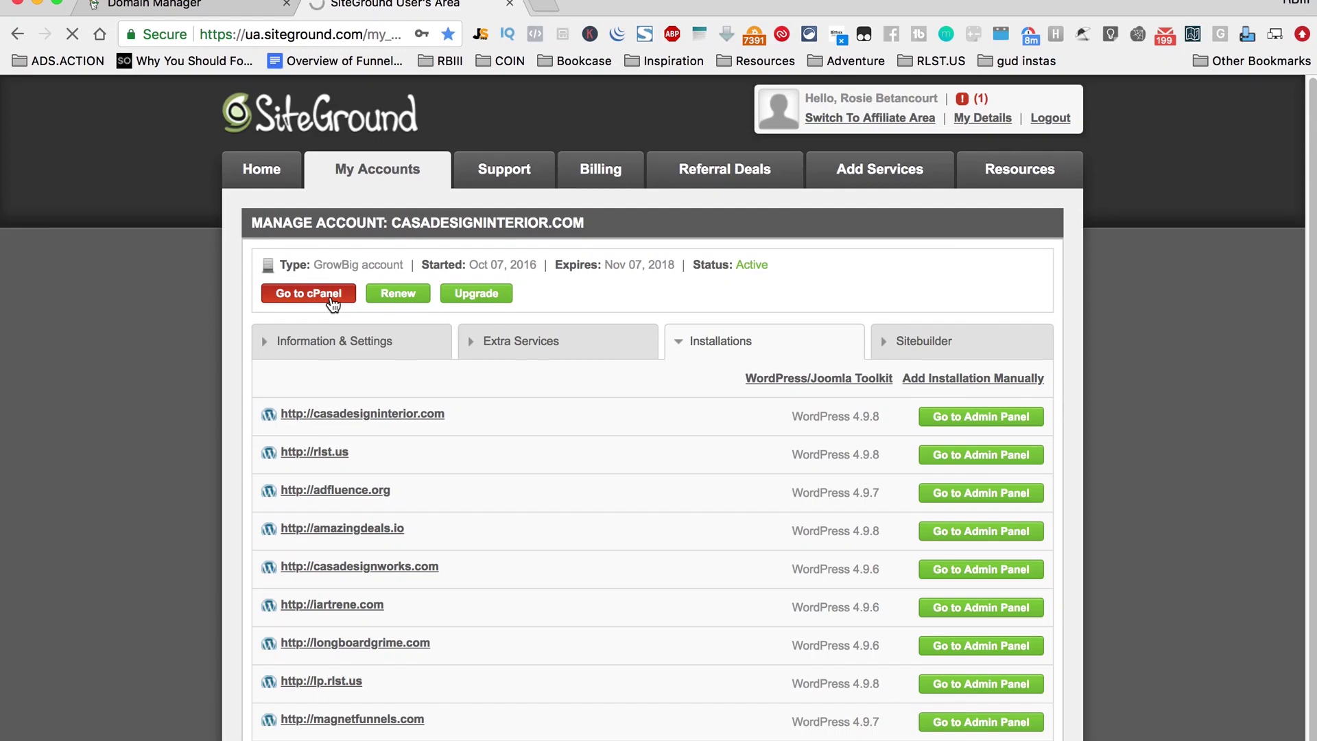
{"action": "left_click", "coordinate": [333, 304]}
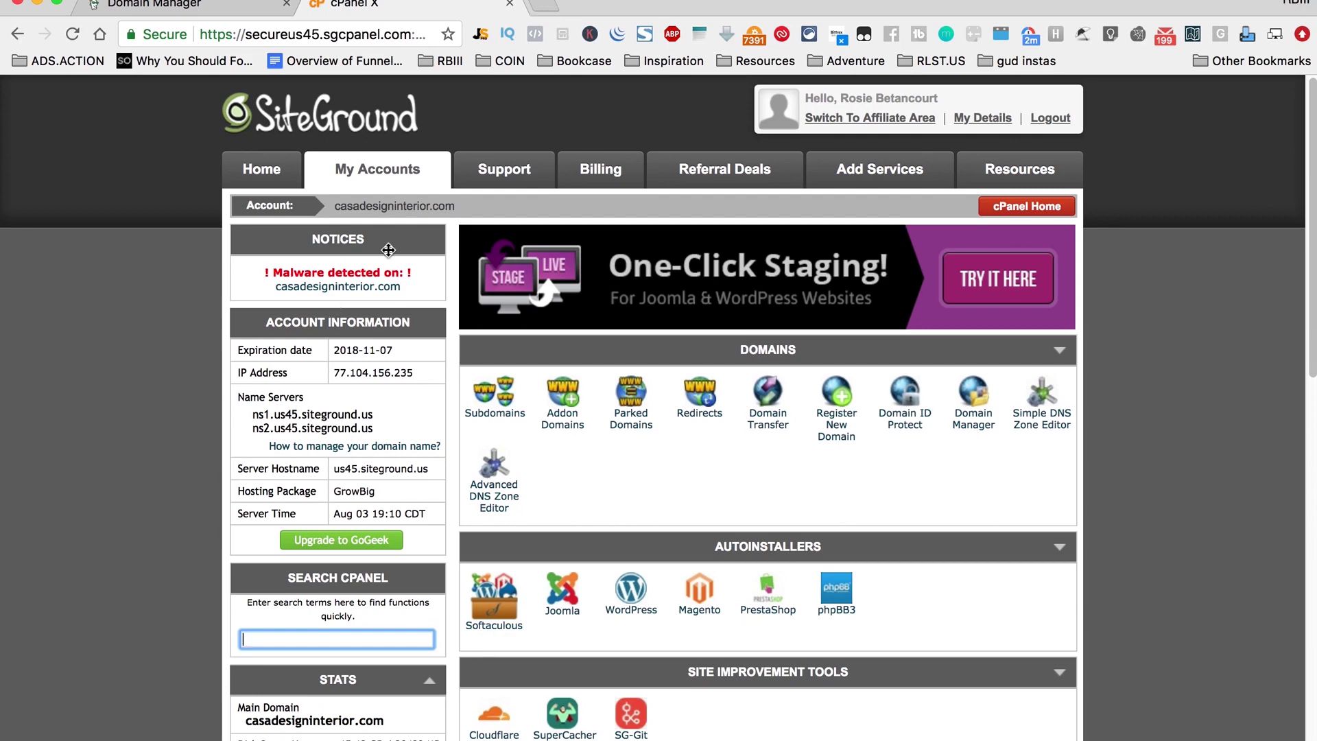
{"action": "scroll", "coordinate": [1097, 552], "scroll_direction": "down", "scroll_amount": 2}
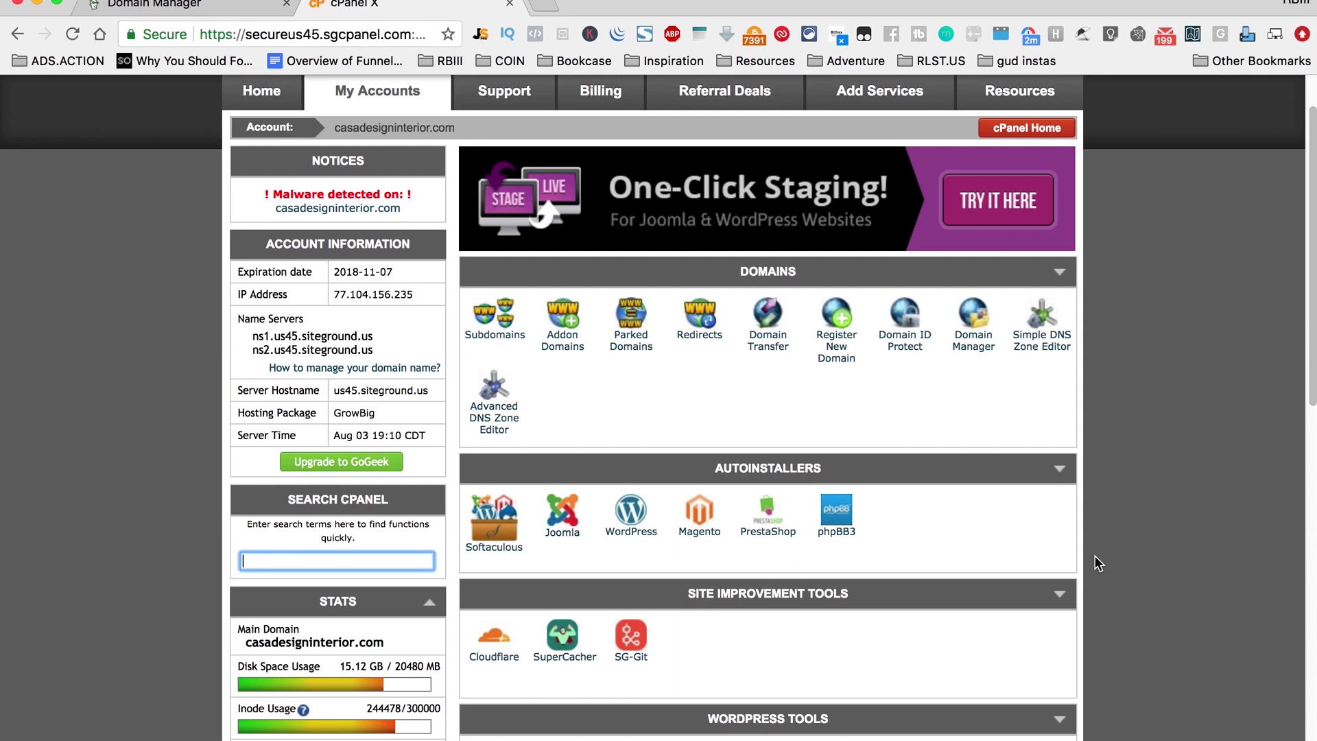
{"action": "scroll", "coordinate": [977, 552], "scroll_direction": "down", "scroll_amount": 2}
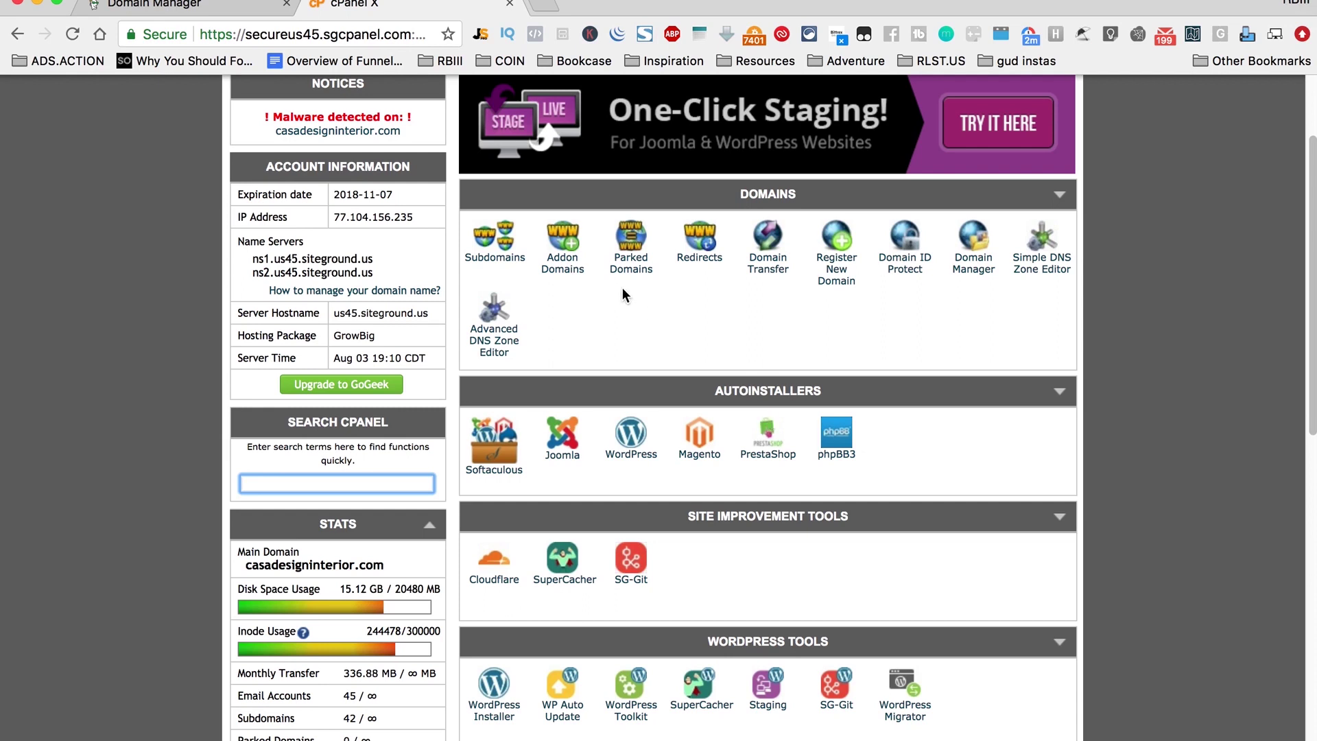
Step: Open Softaculous and bring up the installation form for Blogs > WordPress
{"action": "left_click", "coordinate": [830, 460]}
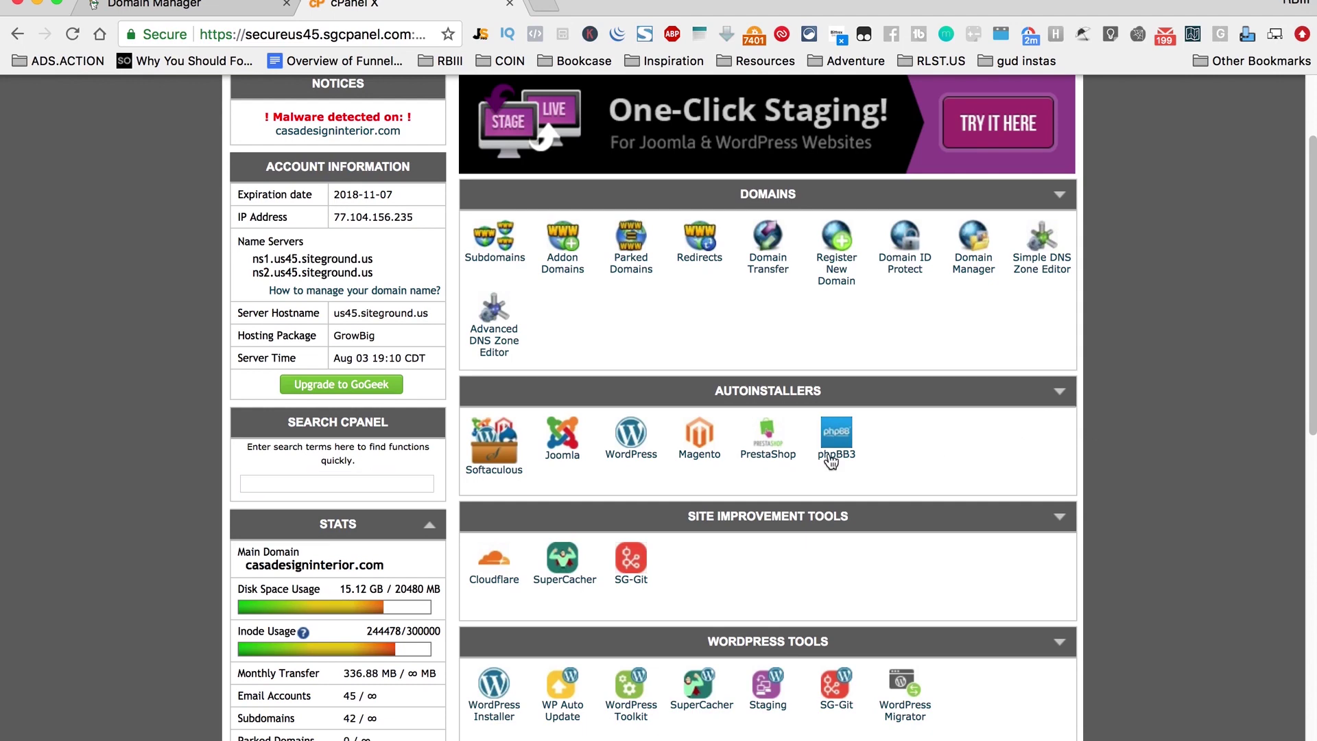
{"action": "left_click", "coordinate": [502, 473]}
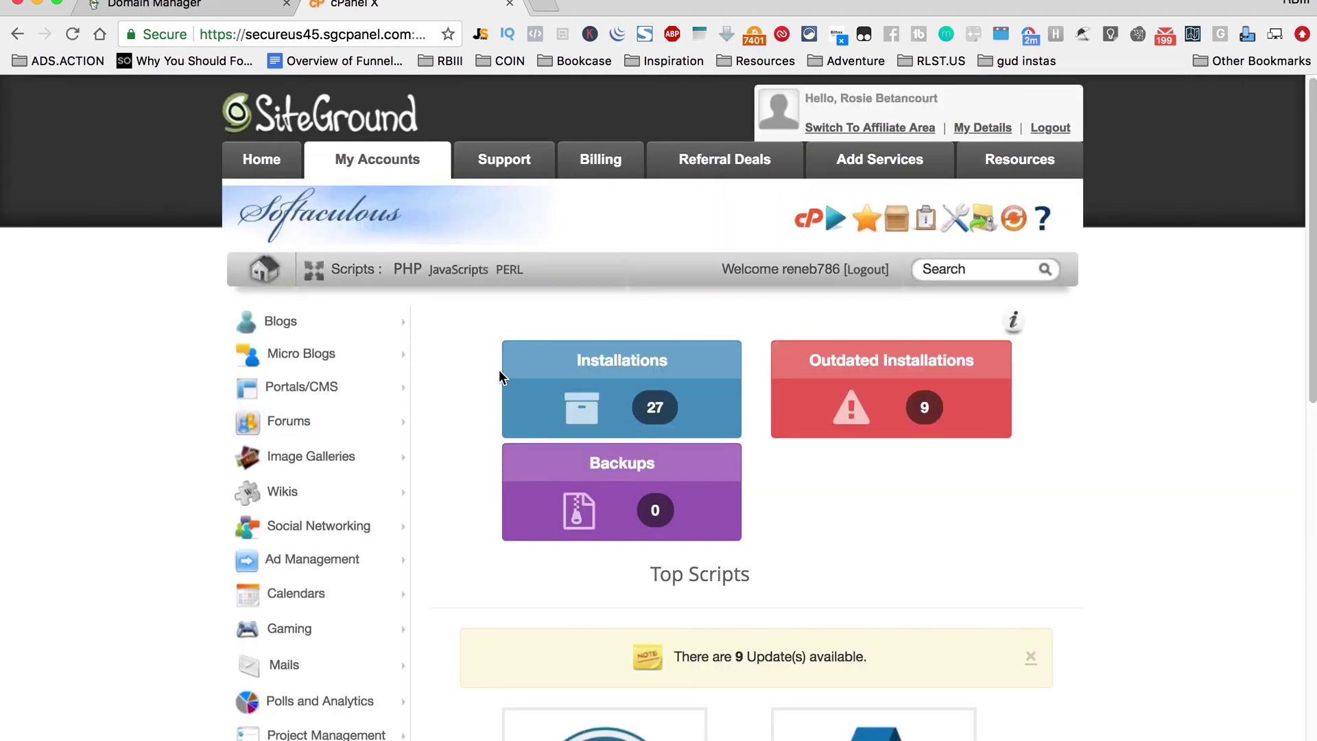
{"action": "left_click", "coordinate": [332, 328]}
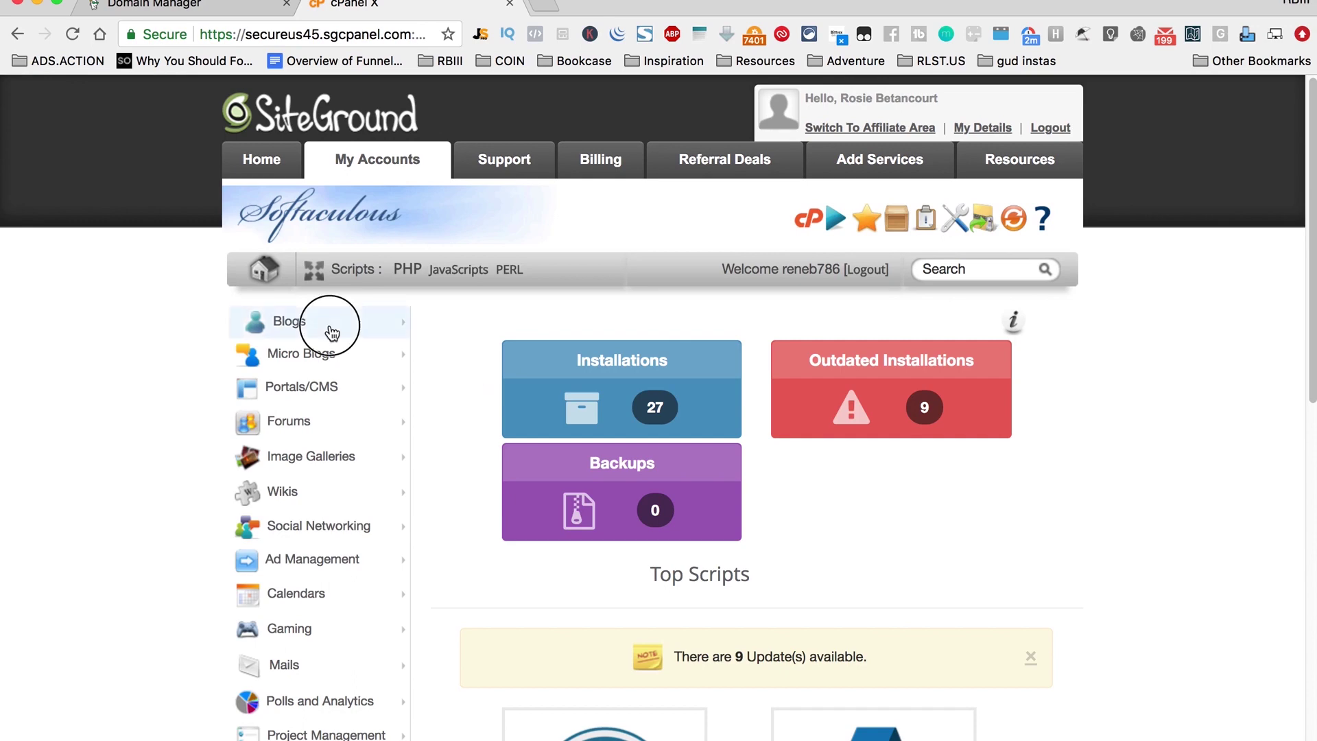
{"action": "left_click", "coordinate": [325, 360]}
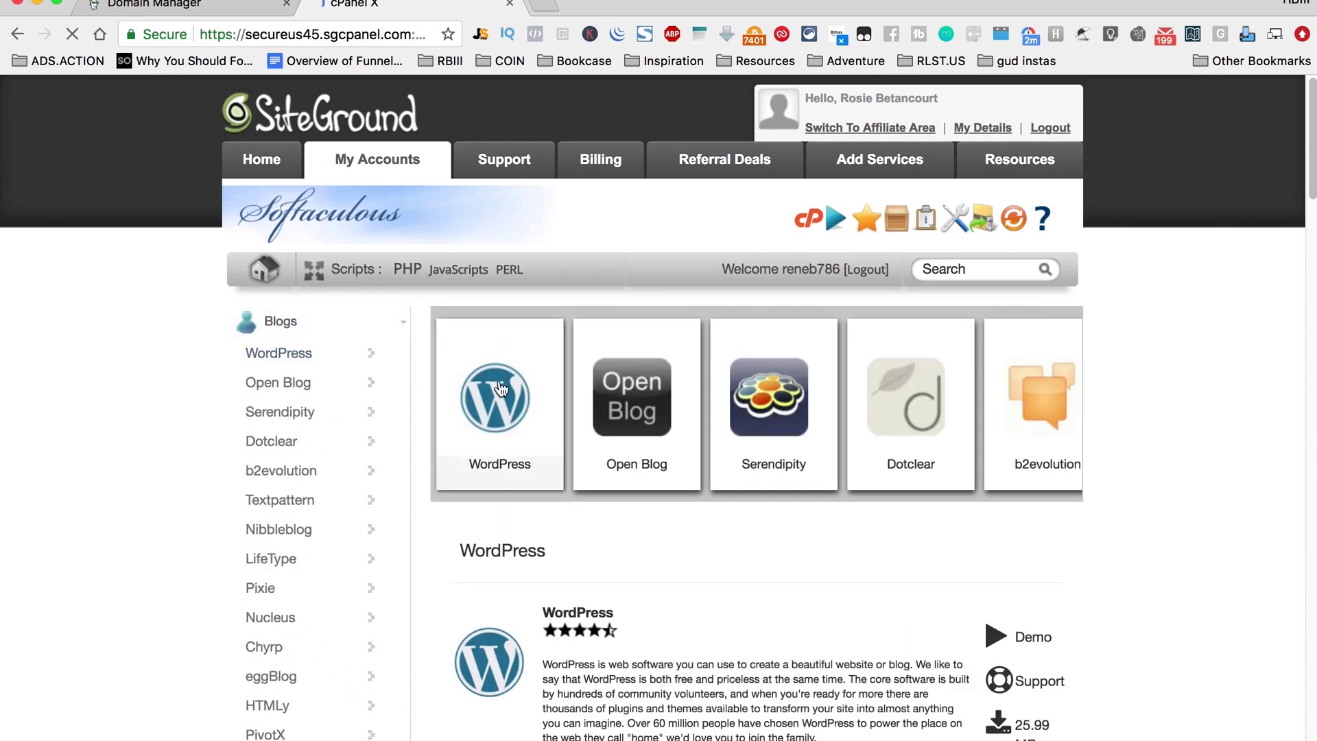
{"action": "left_click", "coordinate": [479, 443]}
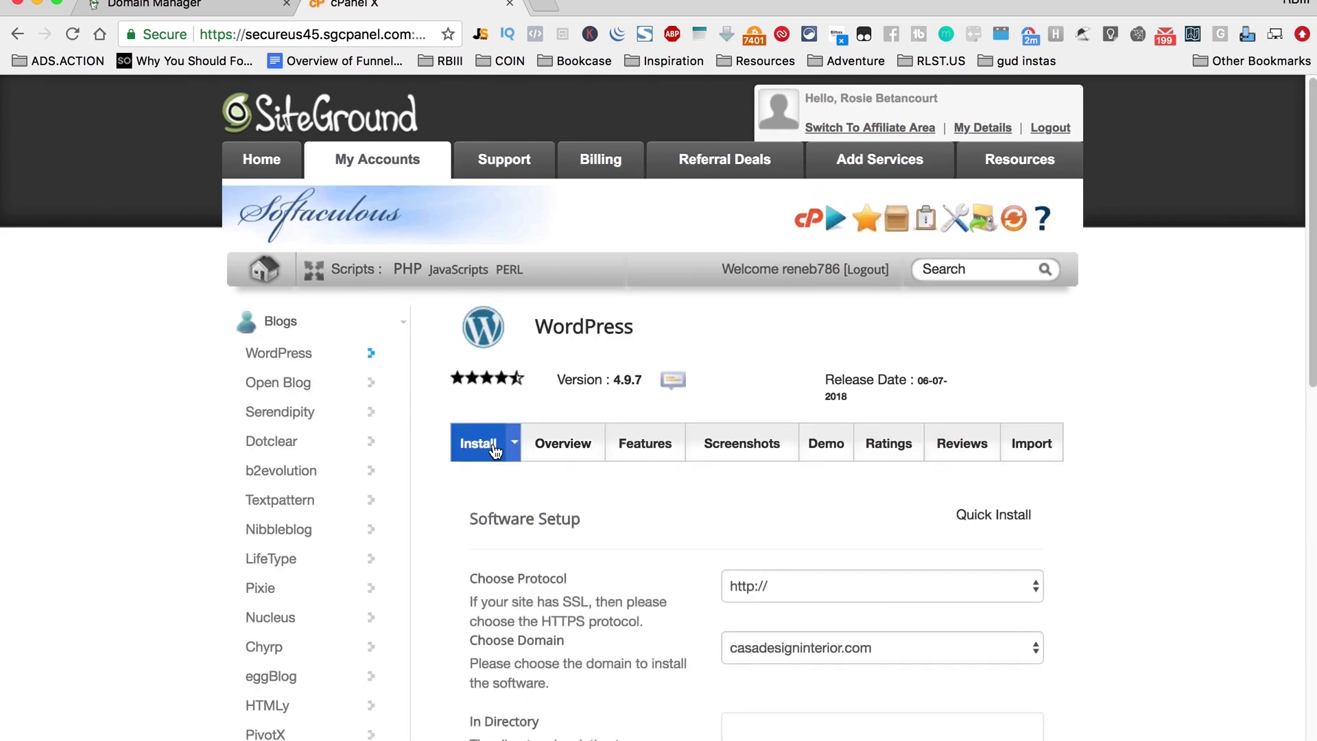
{"action": "left_click", "coordinate": [923, 585]}
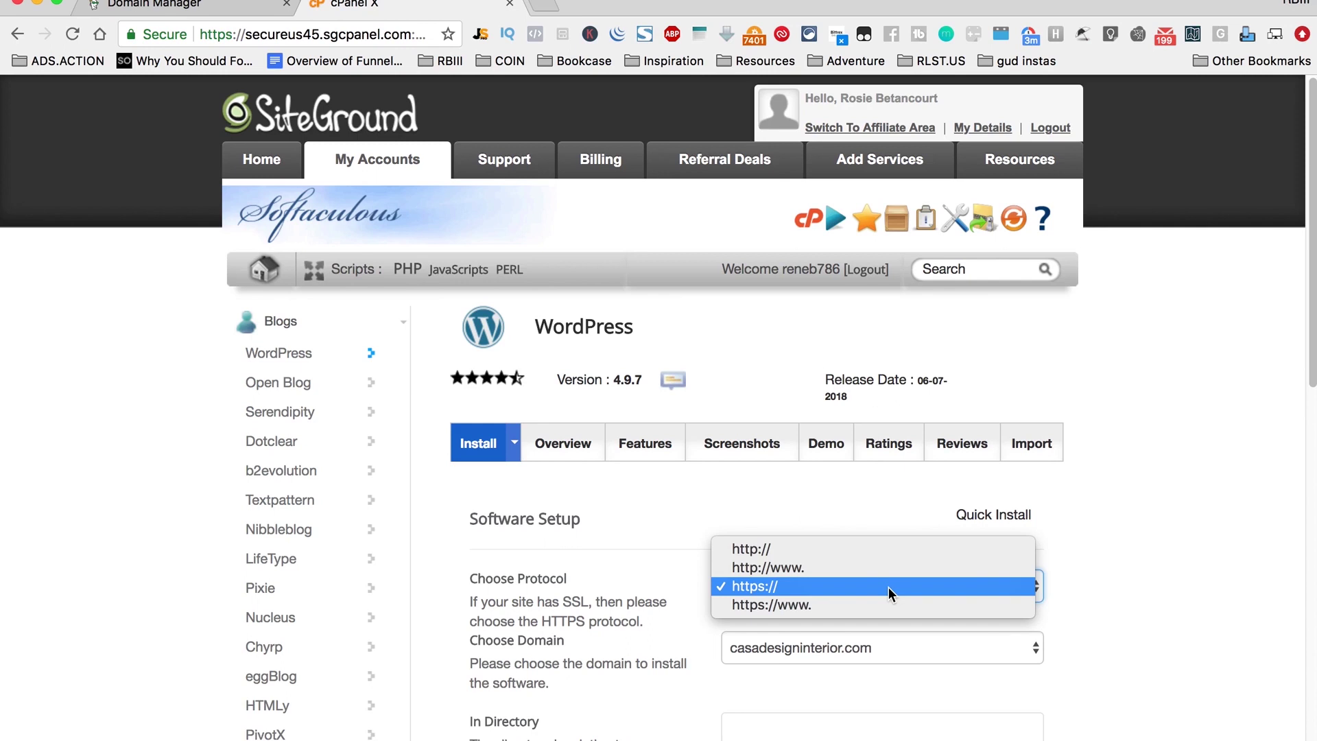
{"action": "left_click", "coordinate": [862, 549]}
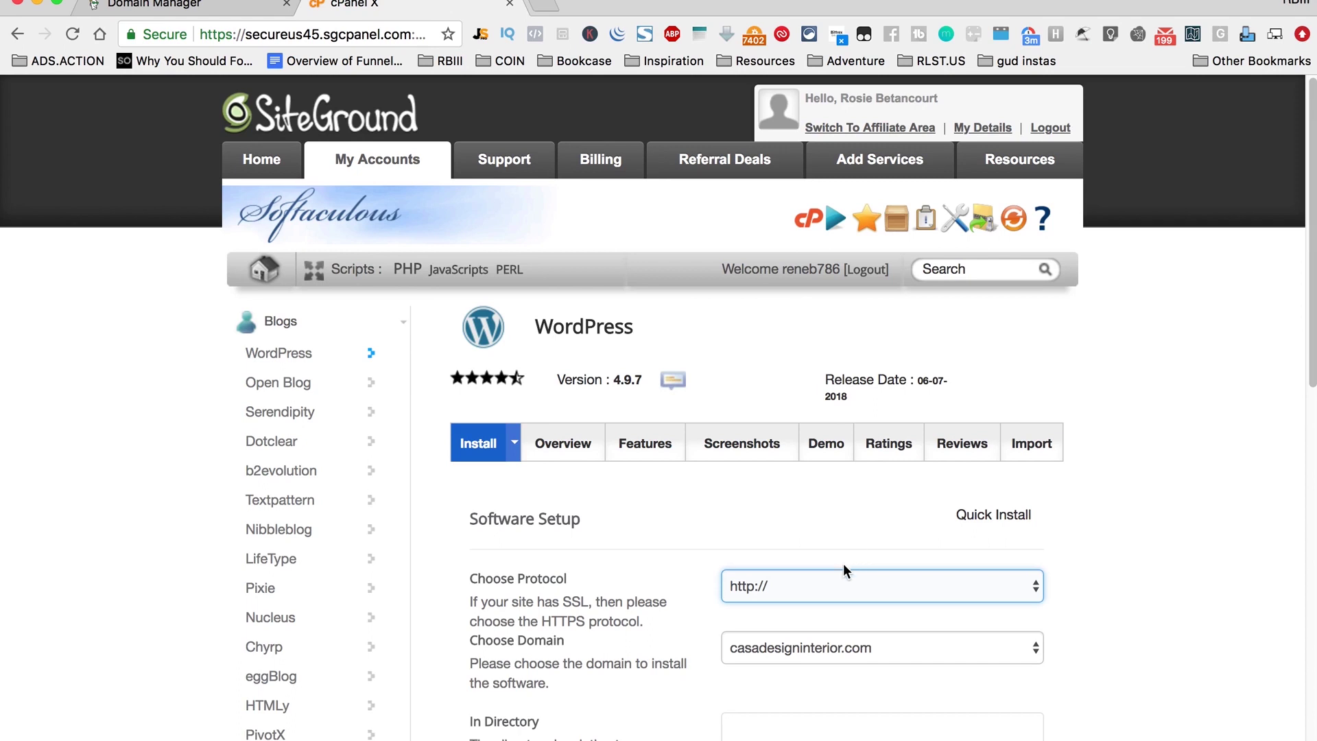
{"action": "left_click", "coordinate": [849, 584]}
{"action": "left_click", "coordinate": [1029, 621]}
{"action": "left_click", "coordinate": [968, 643]}
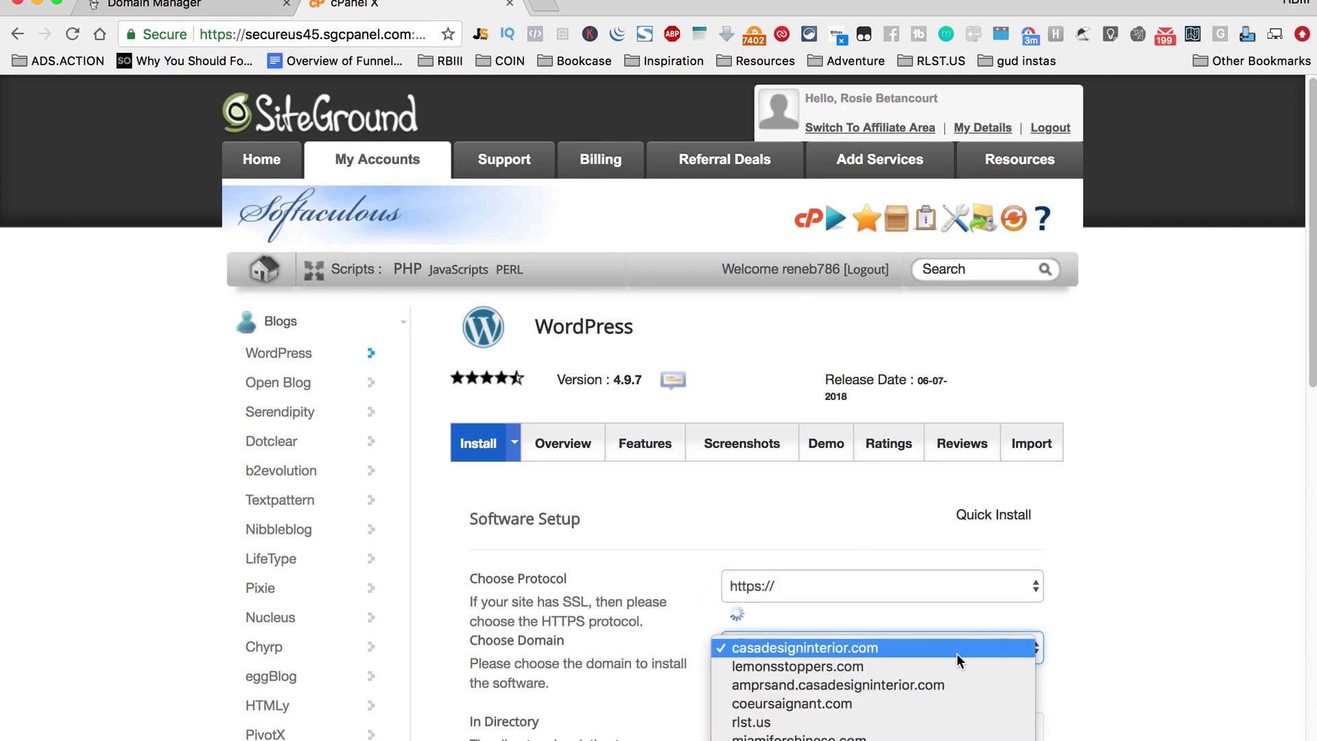
{"action": "left_click", "coordinate": [843, 700]}
{"action": "left_click", "coordinate": [843, 659]}
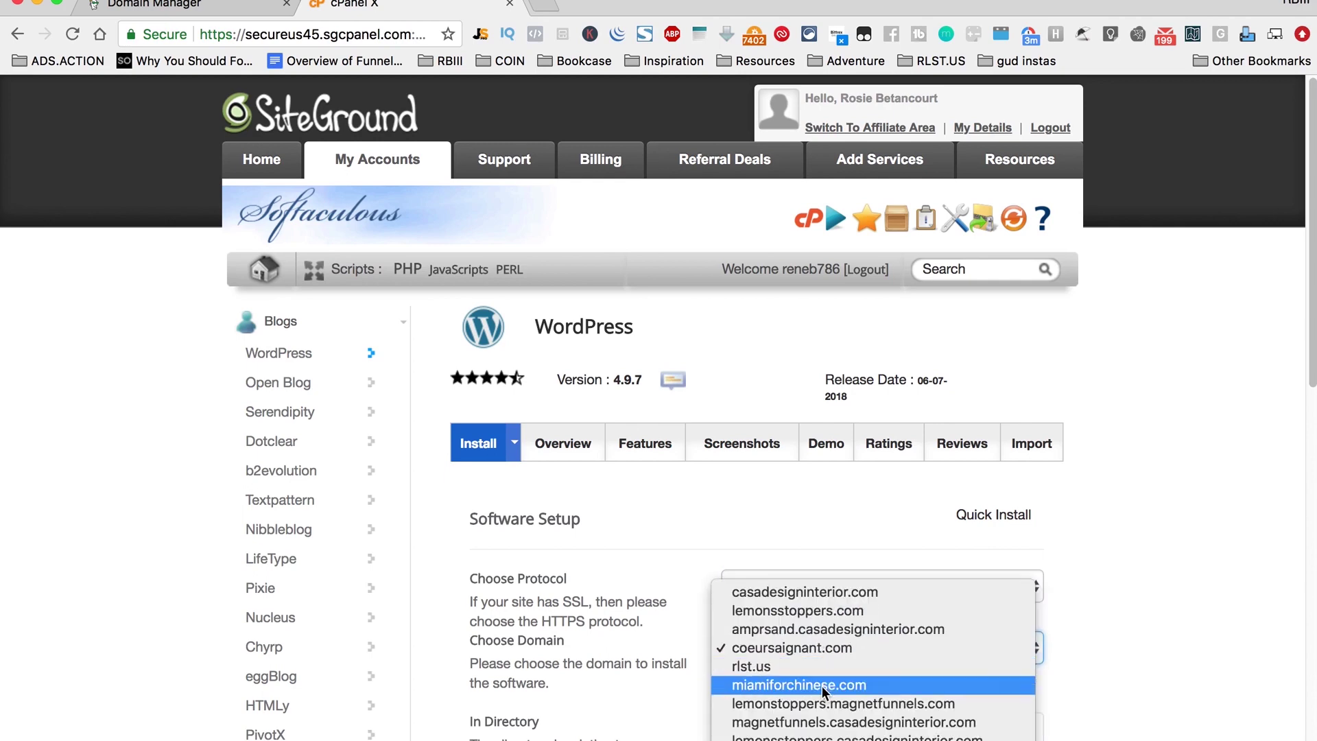
{"action": "left_click", "coordinate": [824, 669]}
{"action": "scroll", "coordinate": [981, 713], "scroll_direction": "down", "scroll_amount": 10}
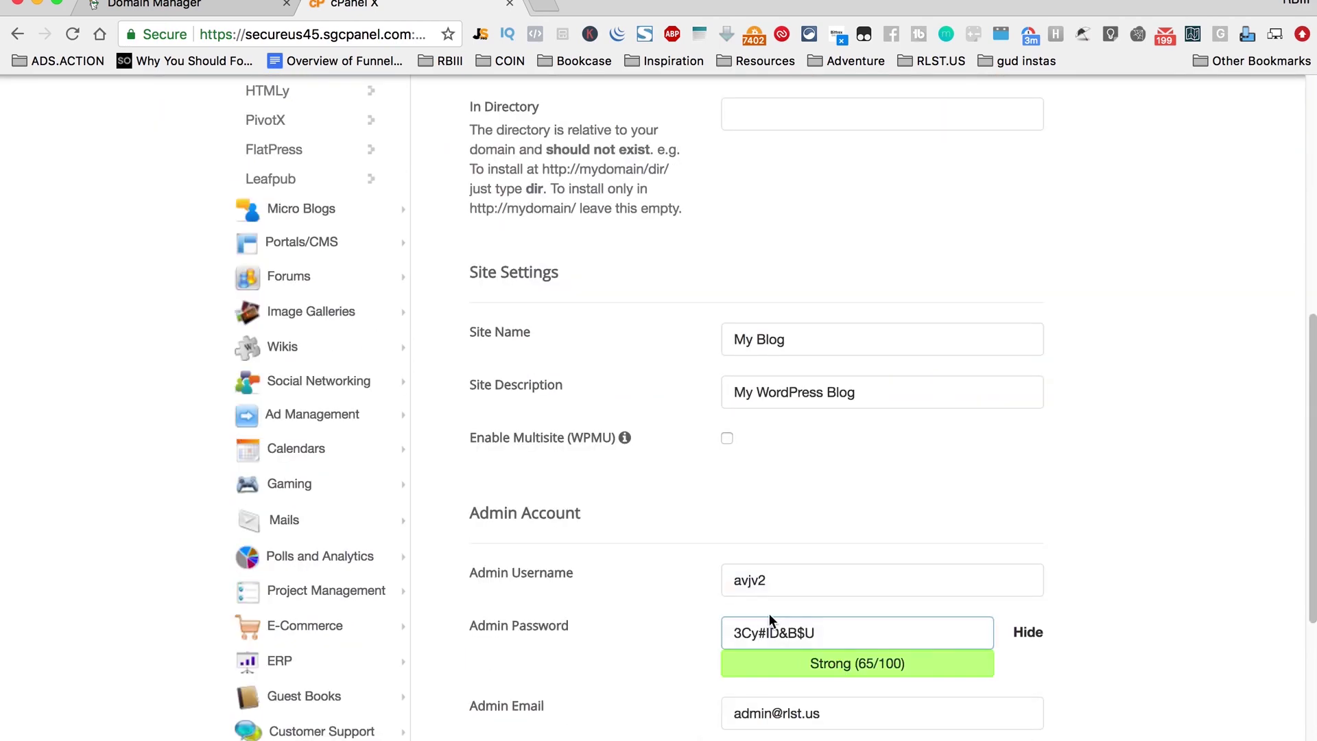
Step: Set the admin username to admin with a new password and start the WordPress installation
{"action": "double_click", "coordinate": [816, 588]}
{"action": "type", "text": "in"}
{"action": "key", "text": "Tab"}
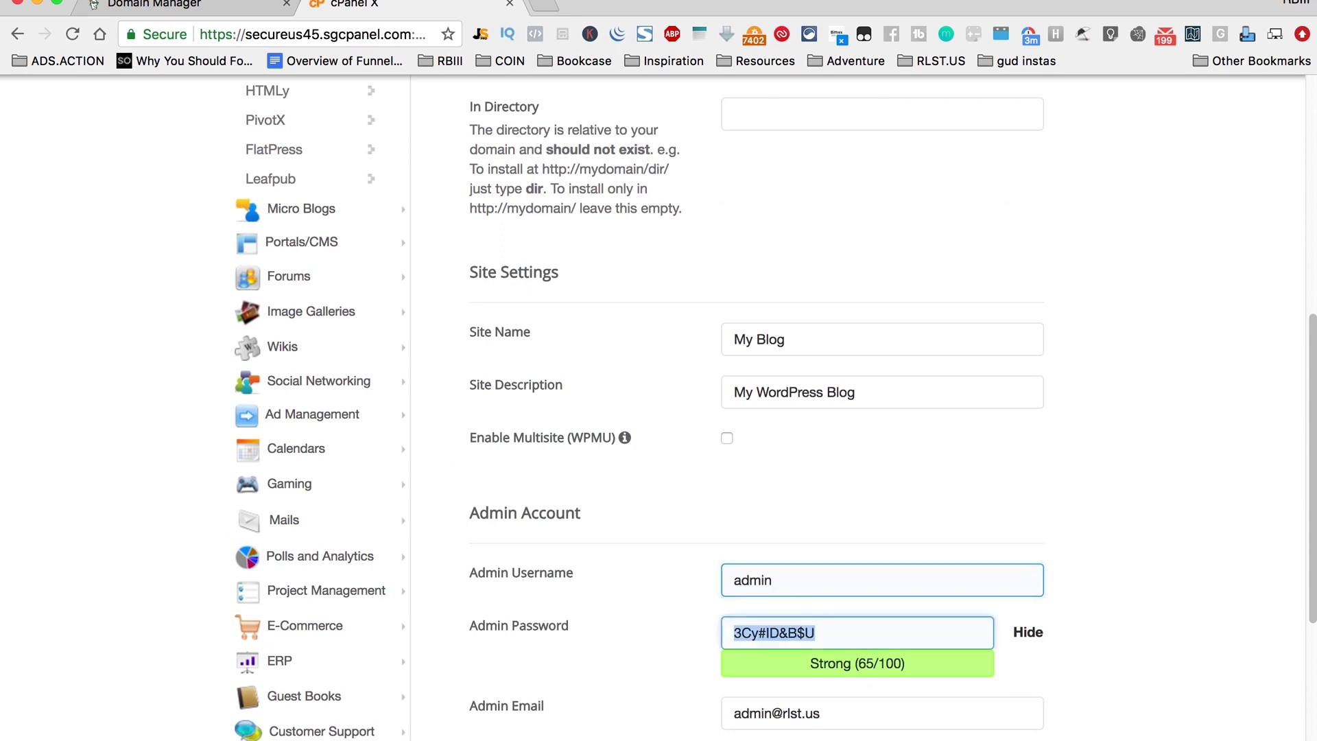
{"action": "type", "text": "8"}
{"action": "key", "text": "BackSpace"}
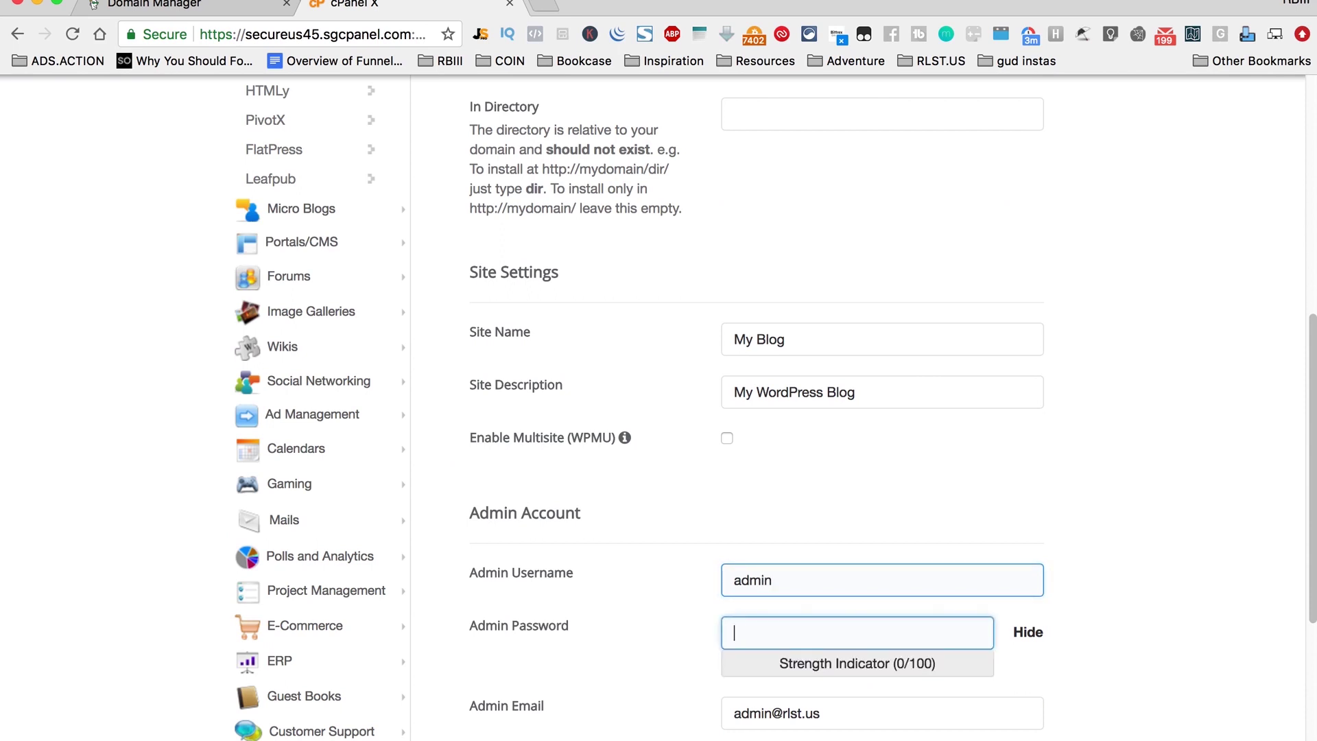
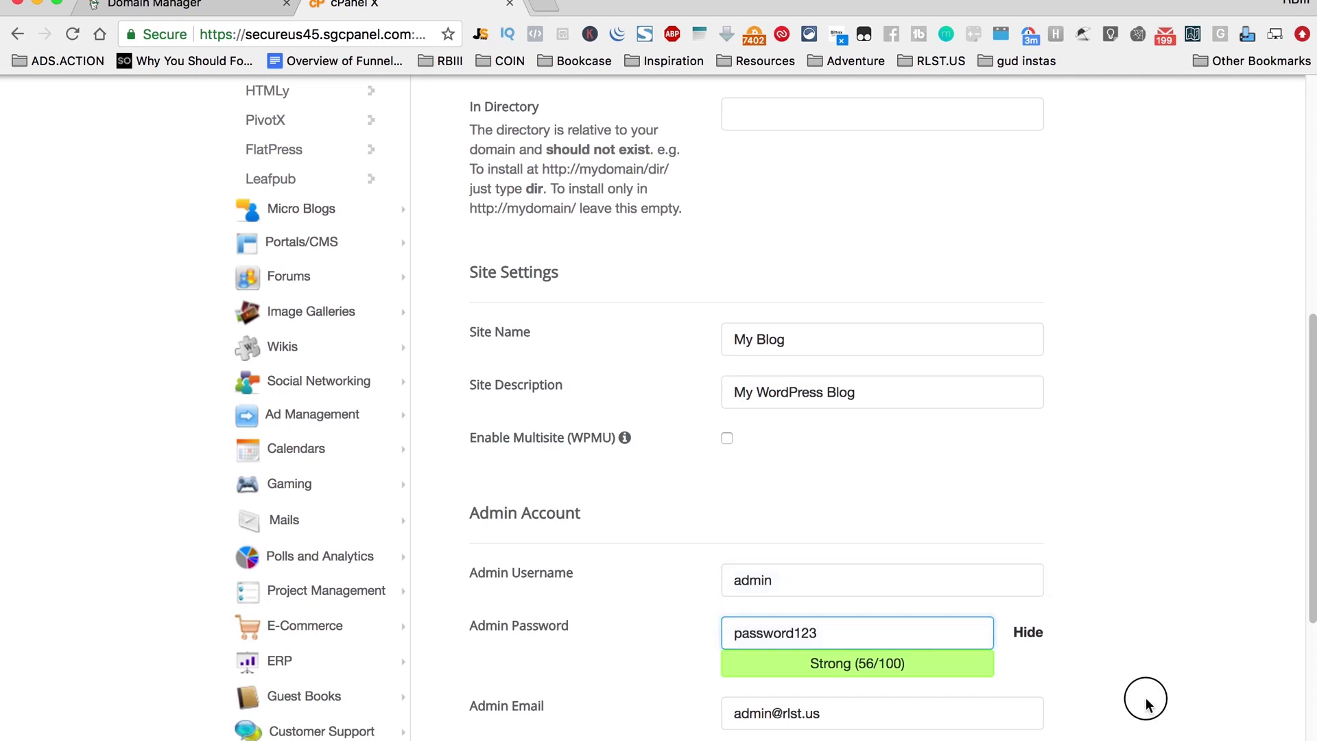
{"action": "scroll", "coordinate": [1141, 697], "scroll_direction": "down", "scroll_amount": 5}
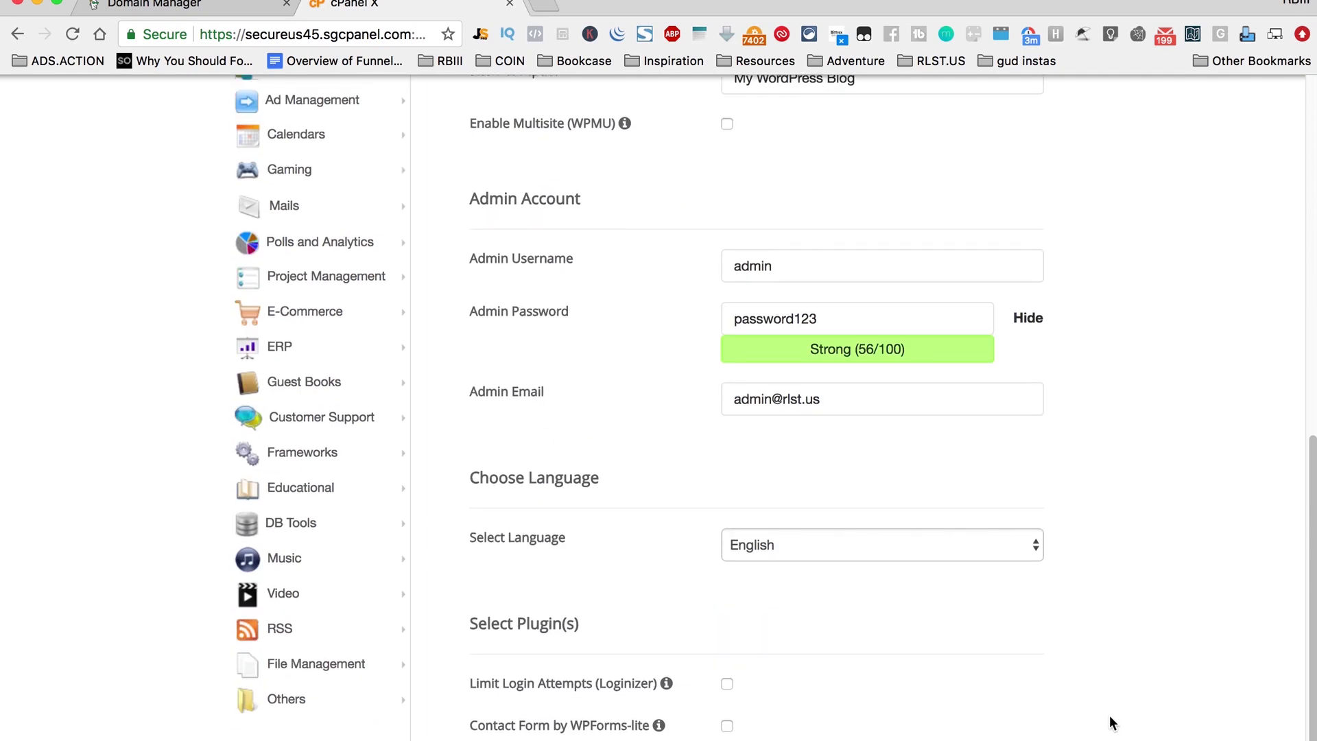
{"action": "left_click", "coordinate": [837, 403]}
{"action": "key", "text": "super+a"}
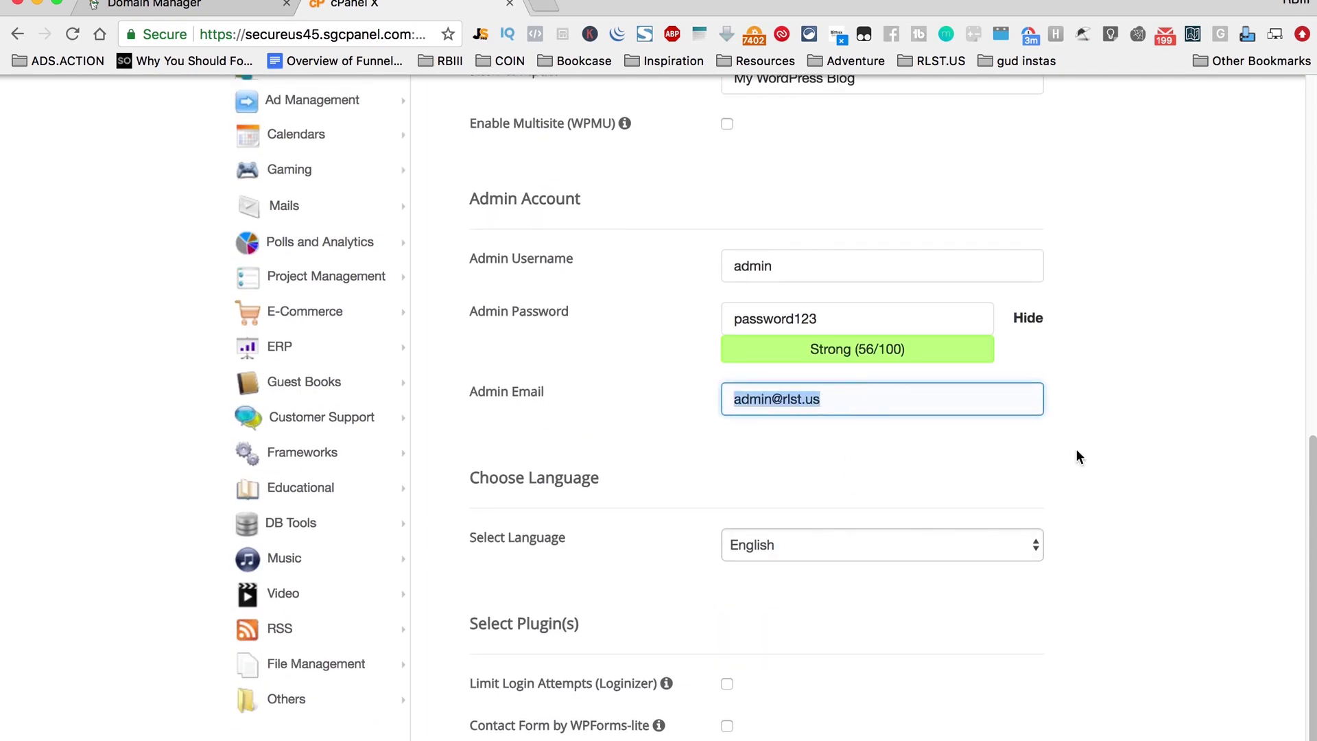
{"action": "scroll", "coordinate": [1147, 592], "scroll_direction": "down", "scroll_amount": 6}
{"action": "left_click", "coordinate": [758, 614]}
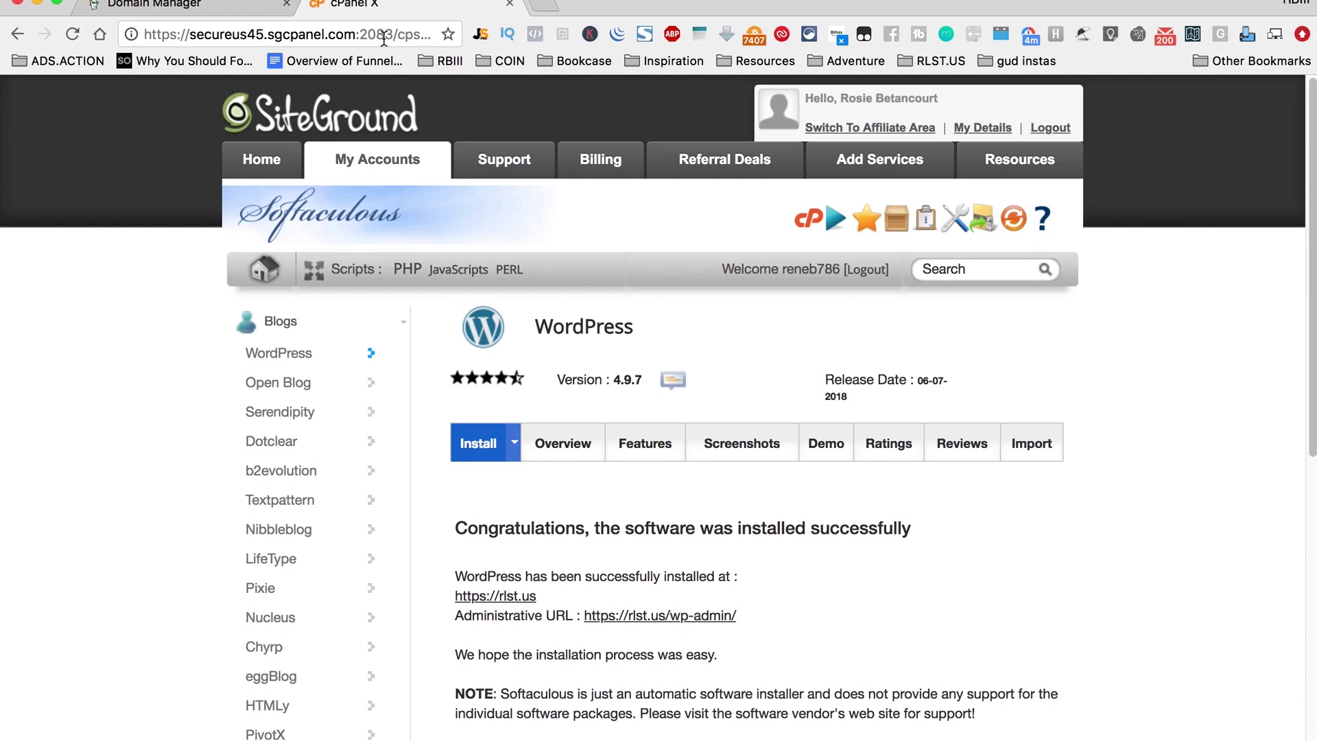
{"action": "left_click", "coordinate": [698, 612]}
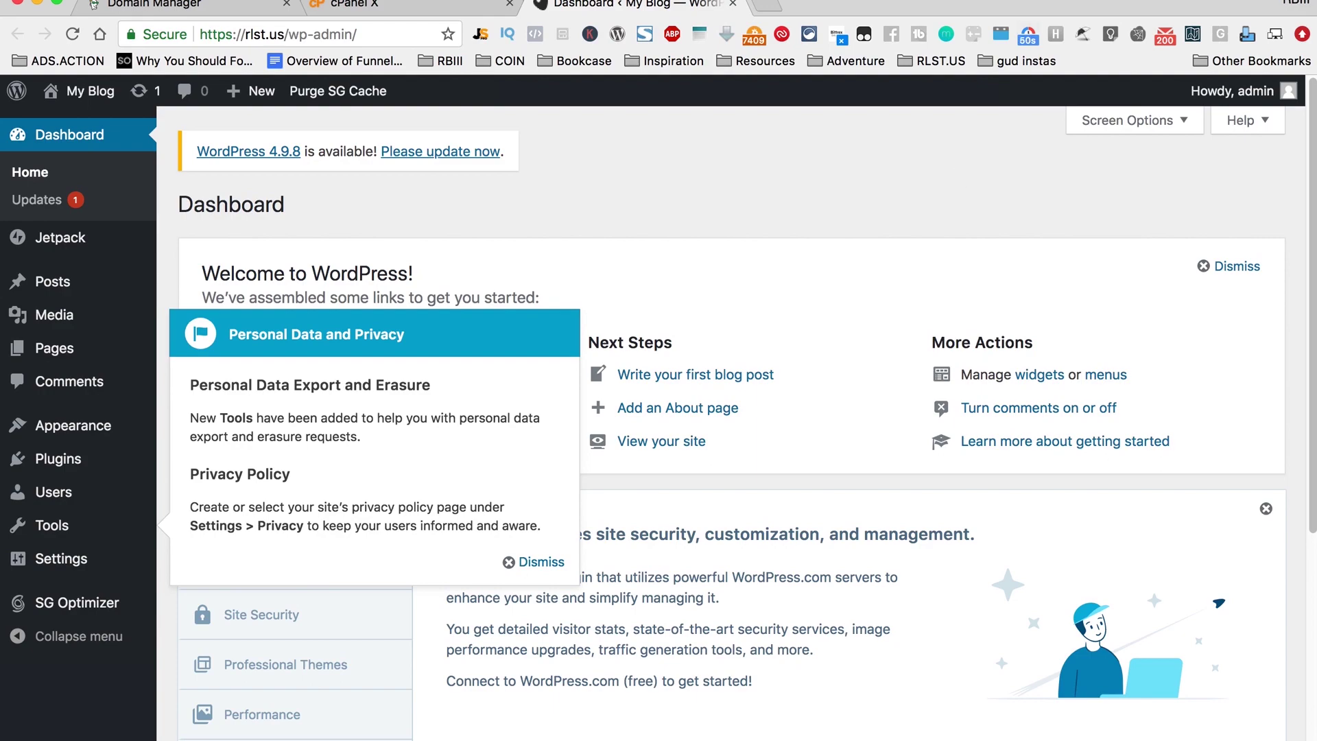
Step: Load the public rlst.us homepage in a new browser tab
{"action": "left_click", "coordinate": [765, 9]}
{"action": "type", "text": "rlst"}
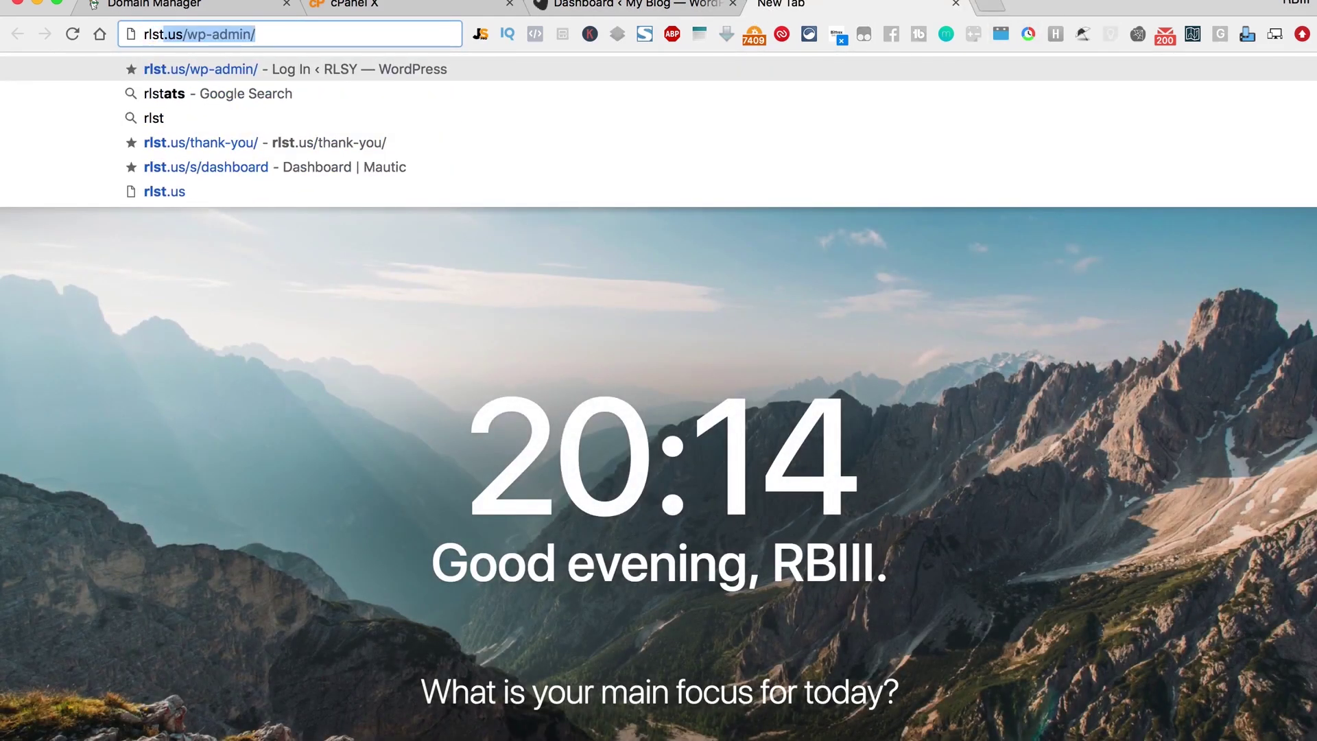
{"action": "key", "text": "Return"}
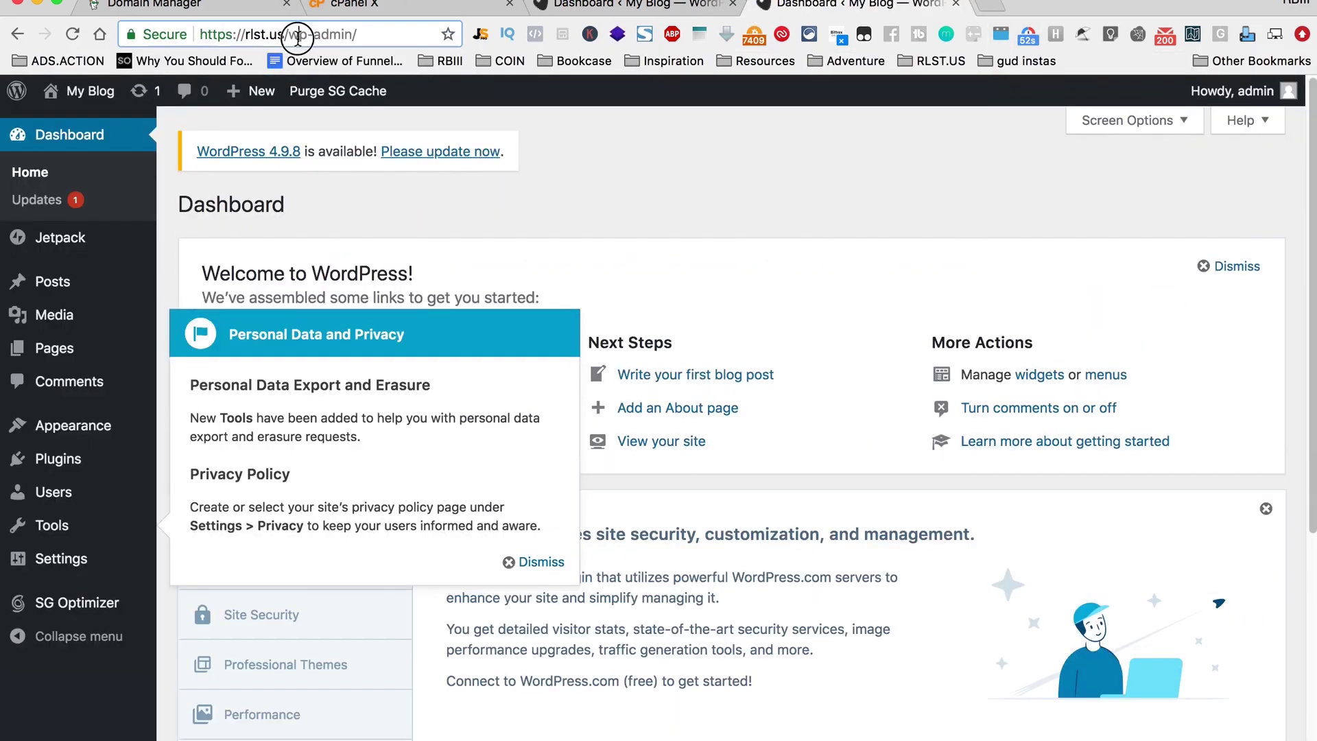
{"action": "left_click_drag", "start_coordinate": [286, 35], "coordinate": [384, 32]}
{"action": "key", "text": "BackSpace"}
{"action": "key", "text": "Return"}
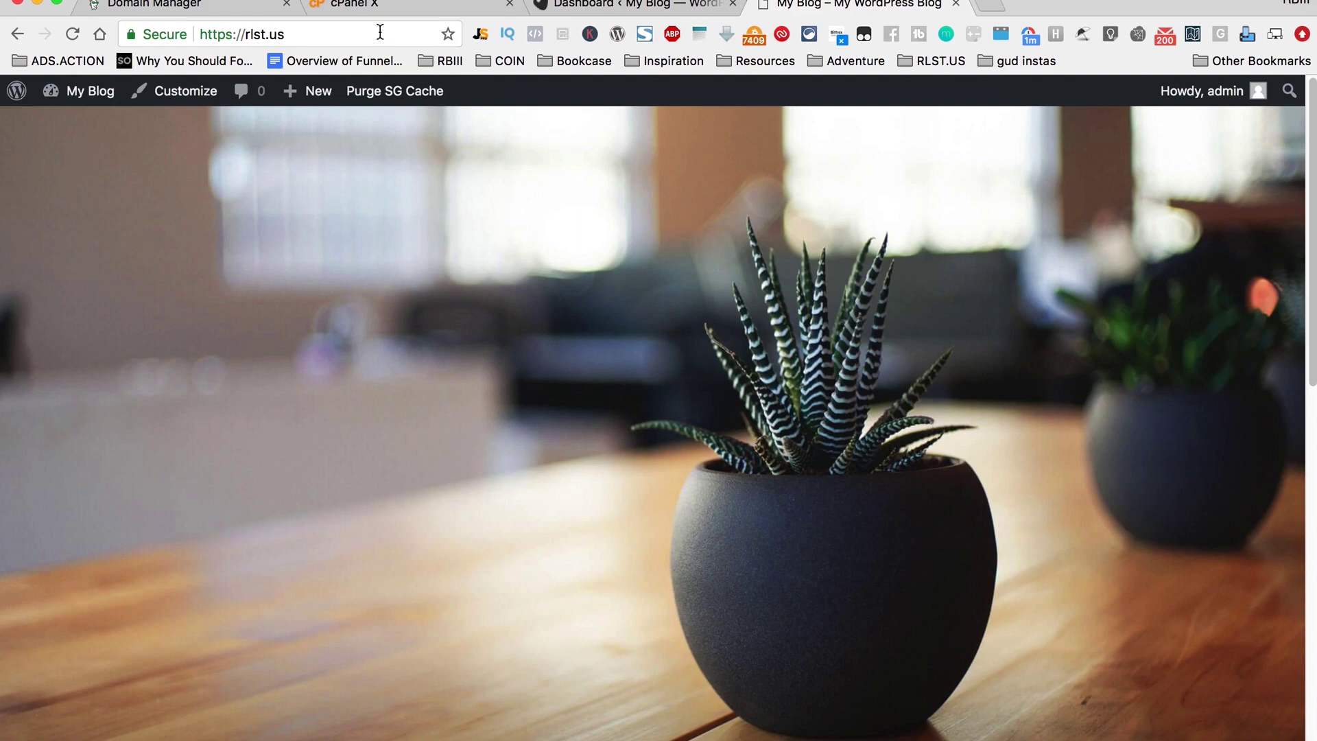
Step: Look over the live site's default theme and sample text, then return to the dashboard
{"action": "scroll", "coordinate": [477, 372], "scroll_direction": "down", "scroll_amount": 15}
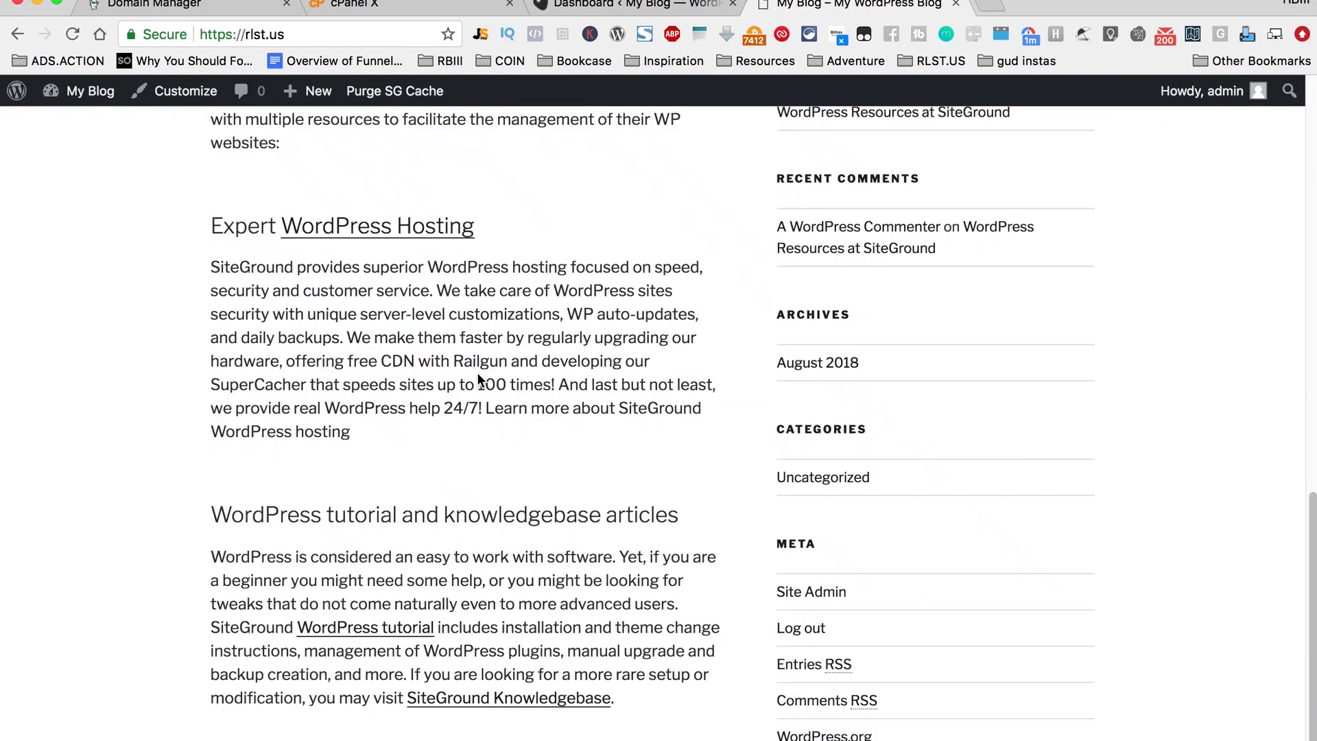
{"action": "scroll", "coordinate": [477, 376], "scroll_direction": "up", "scroll_amount": 20}
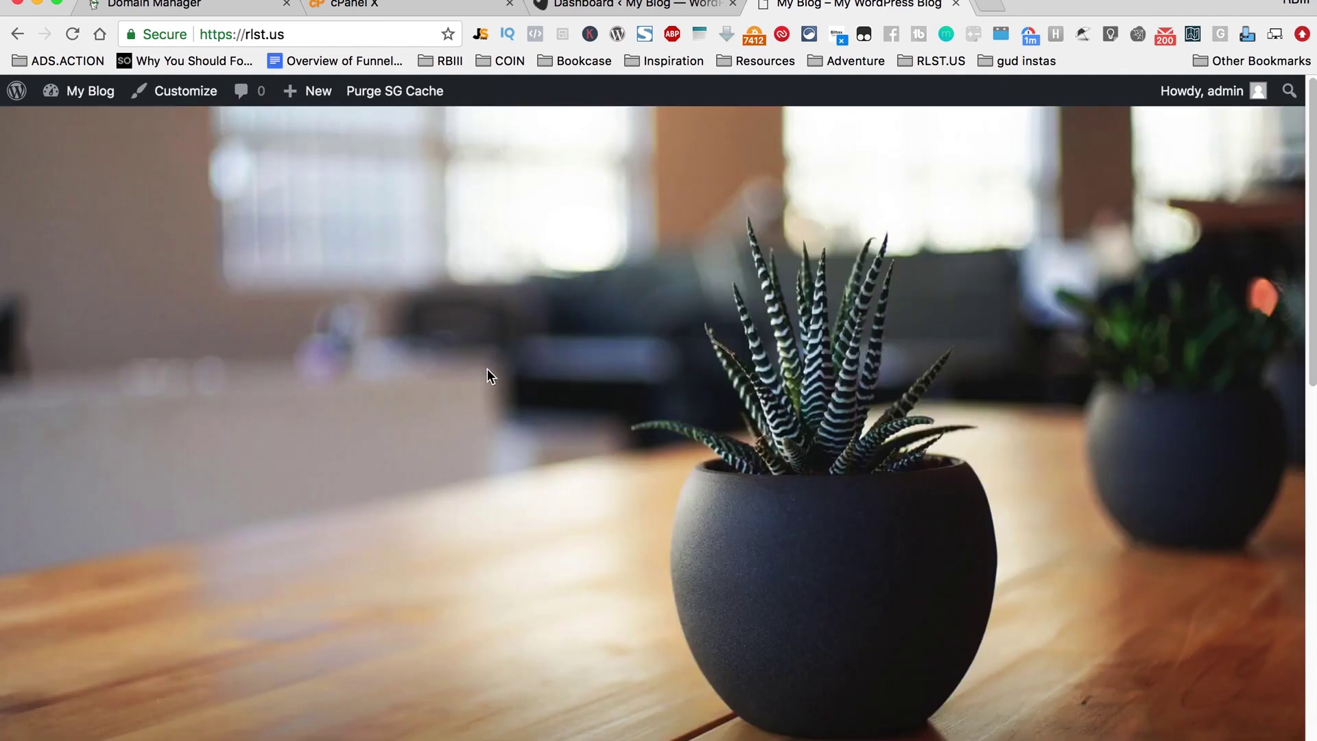
{"action": "scroll", "coordinate": [487, 371], "scroll_direction": "down", "scroll_amount": 20}
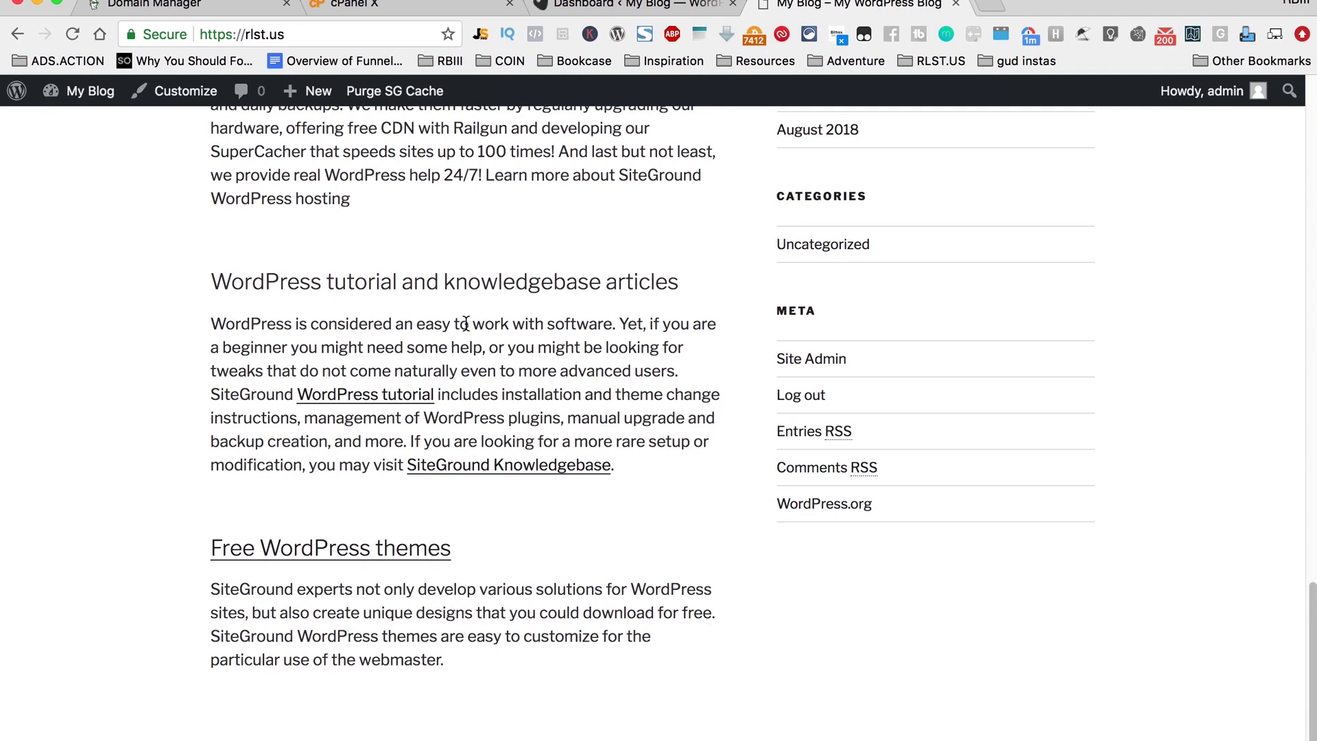
{"action": "scroll", "coordinate": [549, 426], "scroll_direction": "up", "scroll_amount": 20}
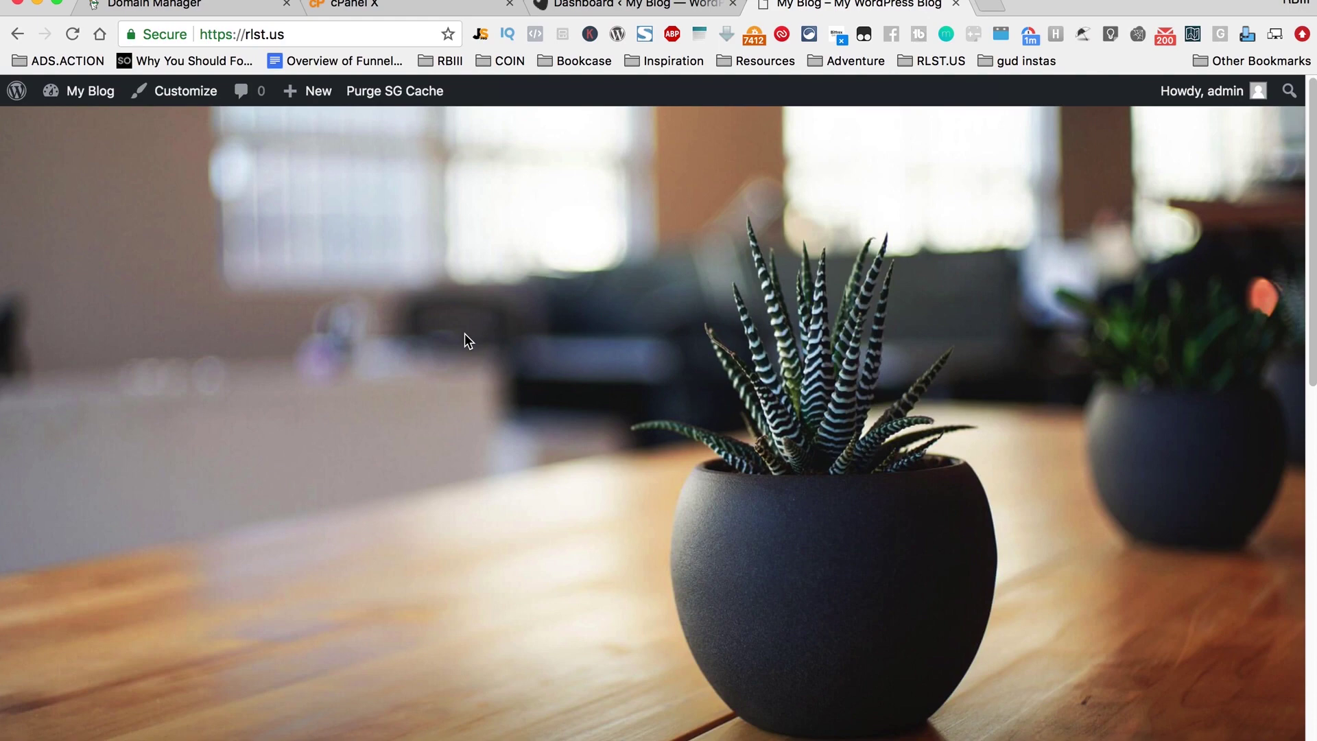
{"action": "left_click", "coordinate": [639, 5]}
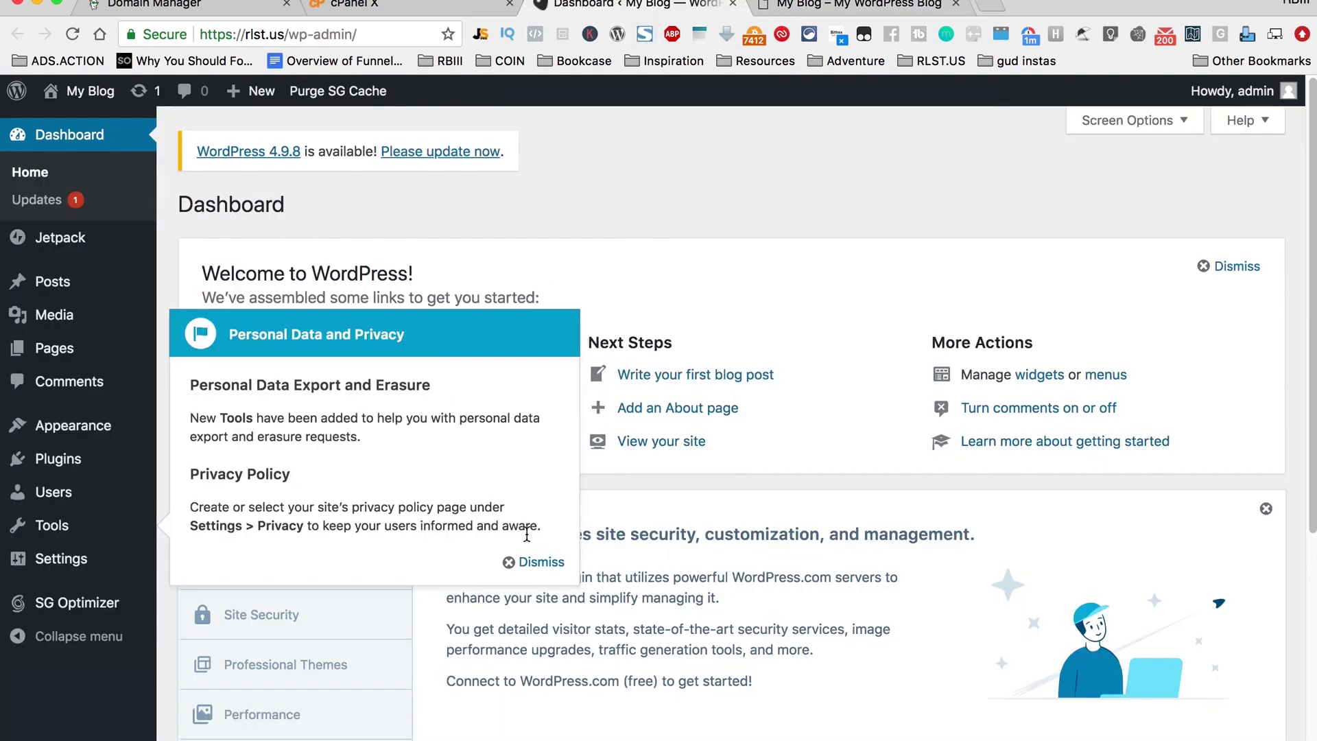
Step: Dismiss the Personal Data and Privacy notice and update WordPress to version 4.9.8
{"action": "left_click", "coordinate": [539, 566]}
{"action": "mouse_move", "coordinate": [74, 458]}
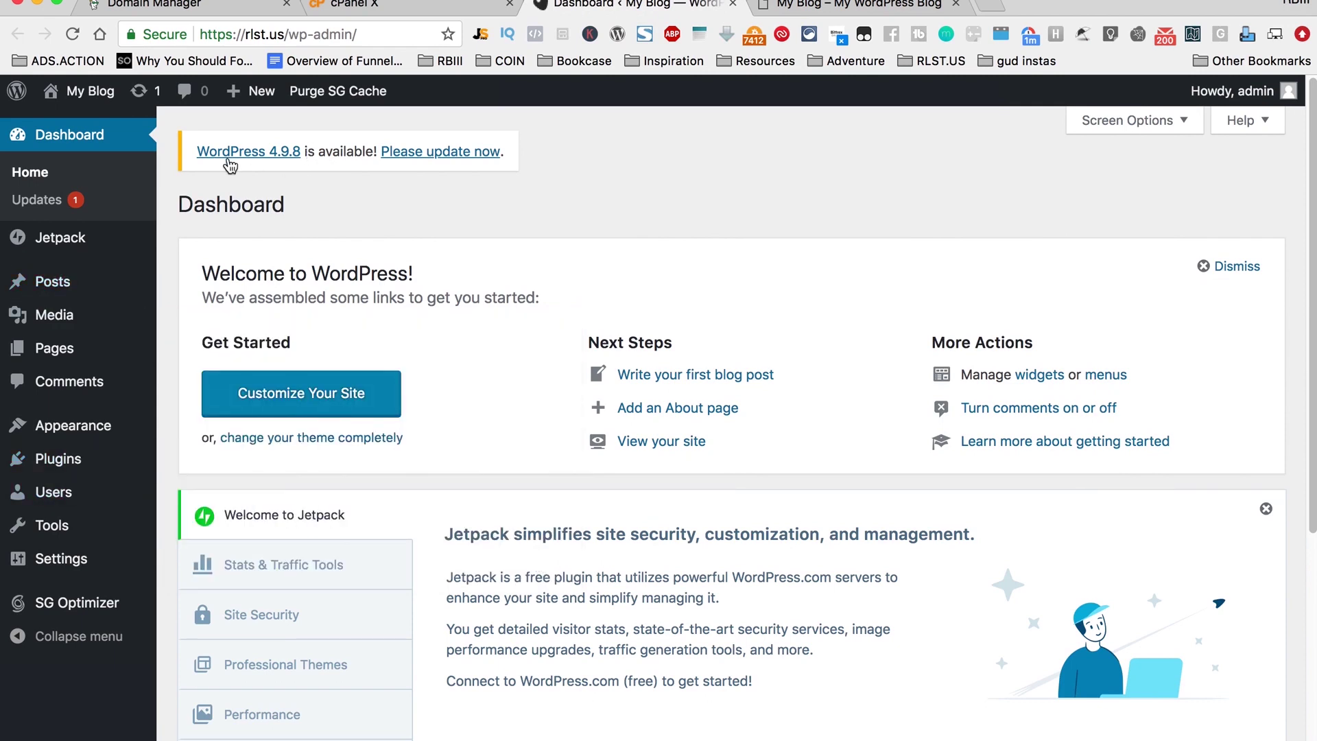
{"action": "left_click", "coordinate": [457, 155]}
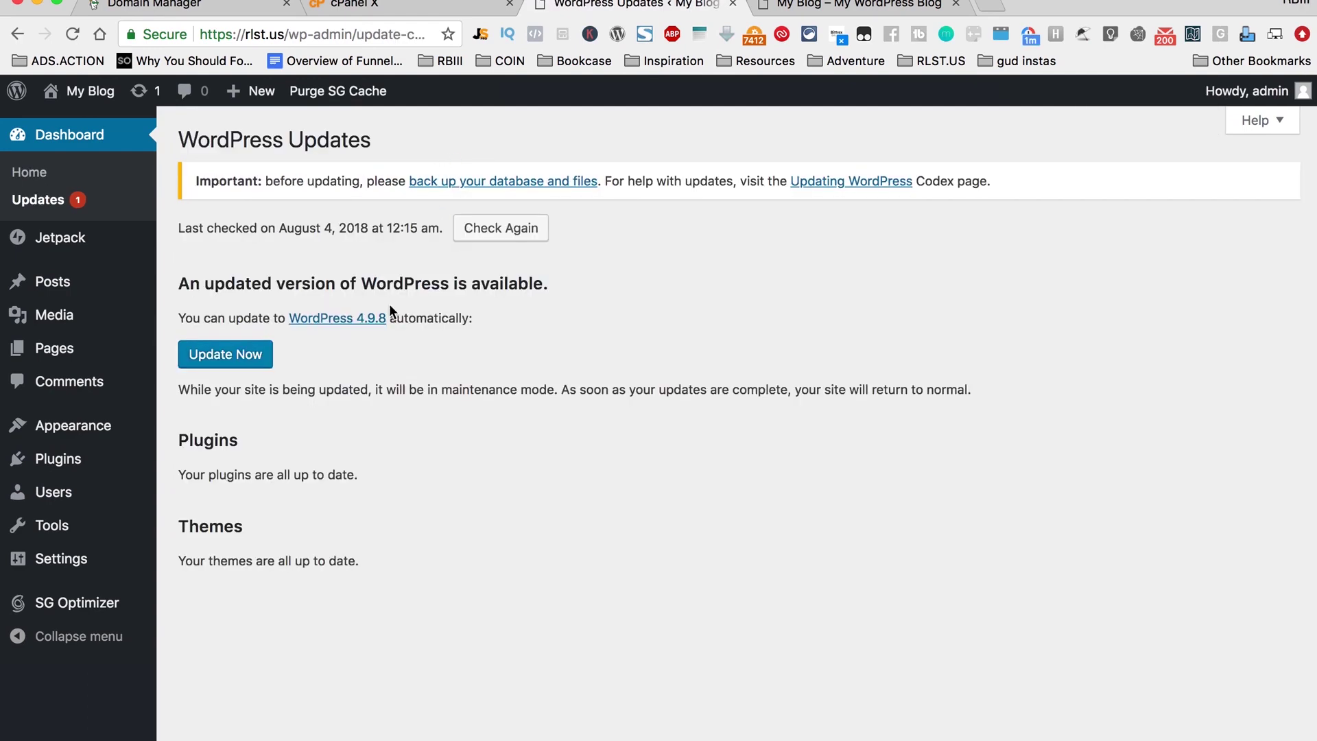
{"action": "left_click", "coordinate": [258, 351]}
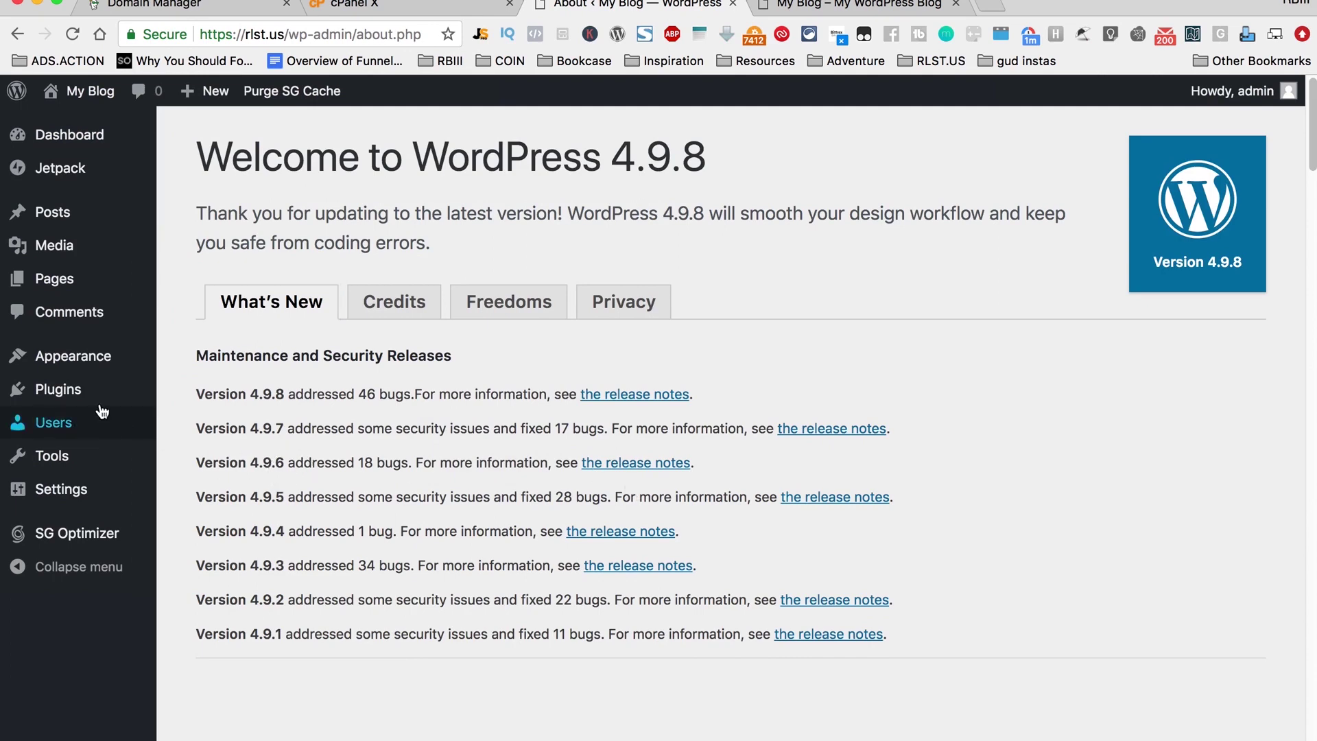
Step: Review the installed plugins list, then bring up the installed themes
{"action": "left_click", "coordinate": [90, 391]}
{"action": "scroll", "coordinate": [450, 497], "scroll_direction": "down", "scroll_amount": 5}
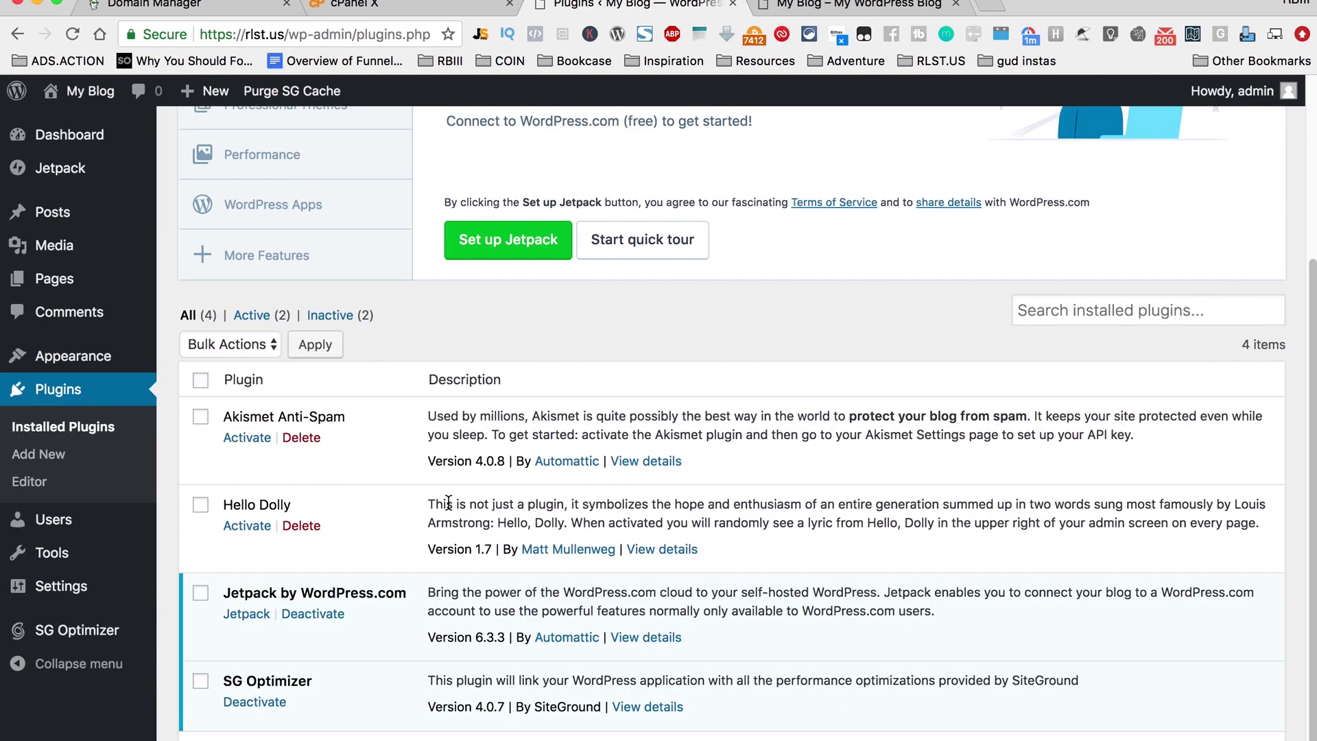
{"action": "scroll", "coordinate": [247, 394], "scroll_direction": "up", "scroll_amount": 1}
{"action": "scroll", "coordinate": [419, 422], "scroll_direction": "up", "scroll_amount": 4}
{"action": "mouse_move", "coordinate": [88, 233]}
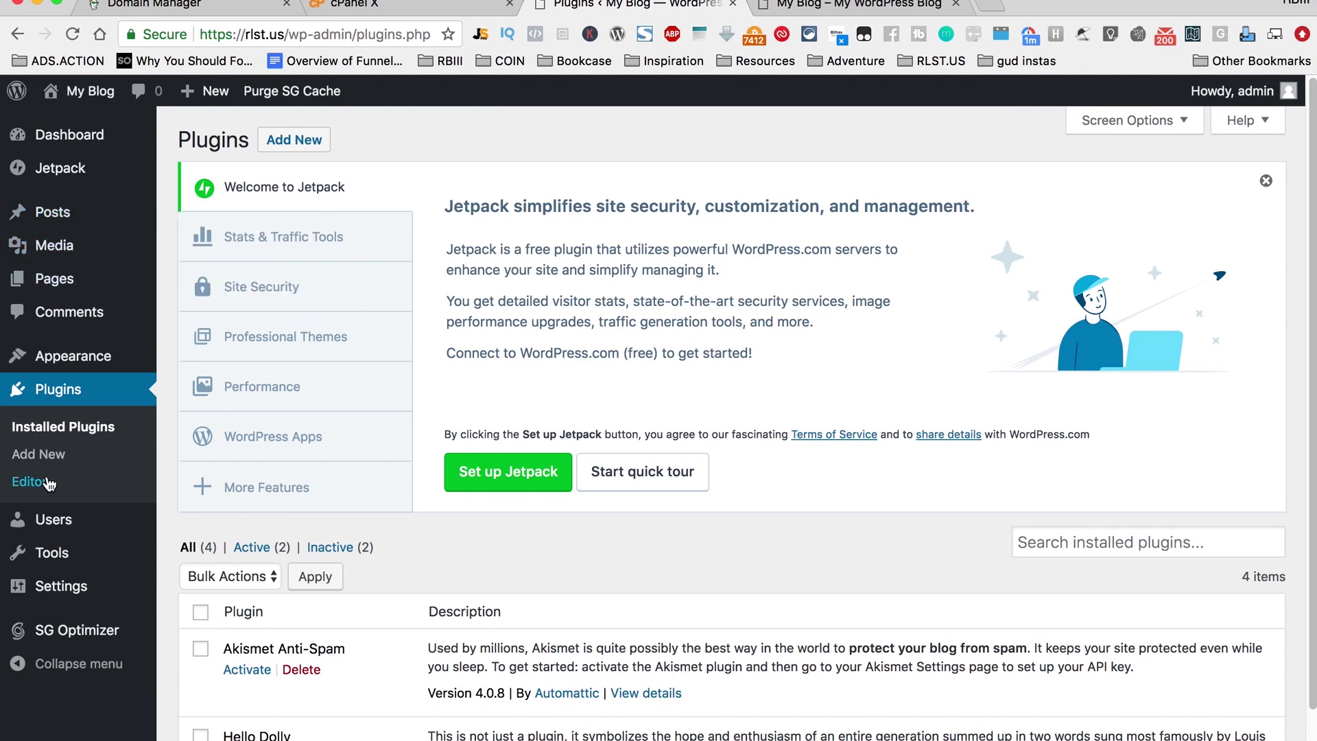
{"action": "mouse_move", "coordinate": [69, 364]}
{"action": "left_click", "coordinate": [201, 363]}
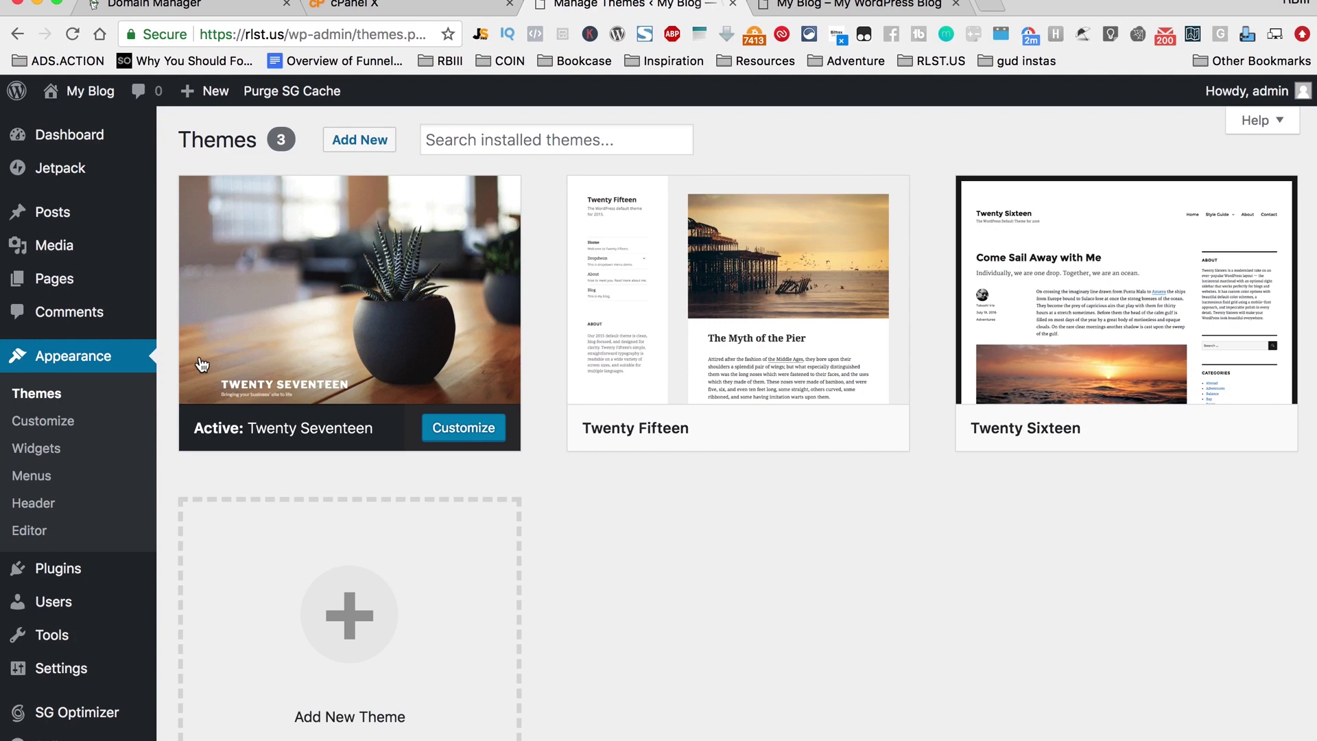
Step: Search the theme directory for 'ocean' and install the OceanWP theme
{"action": "left_click", "coordinate": [385, 140]}
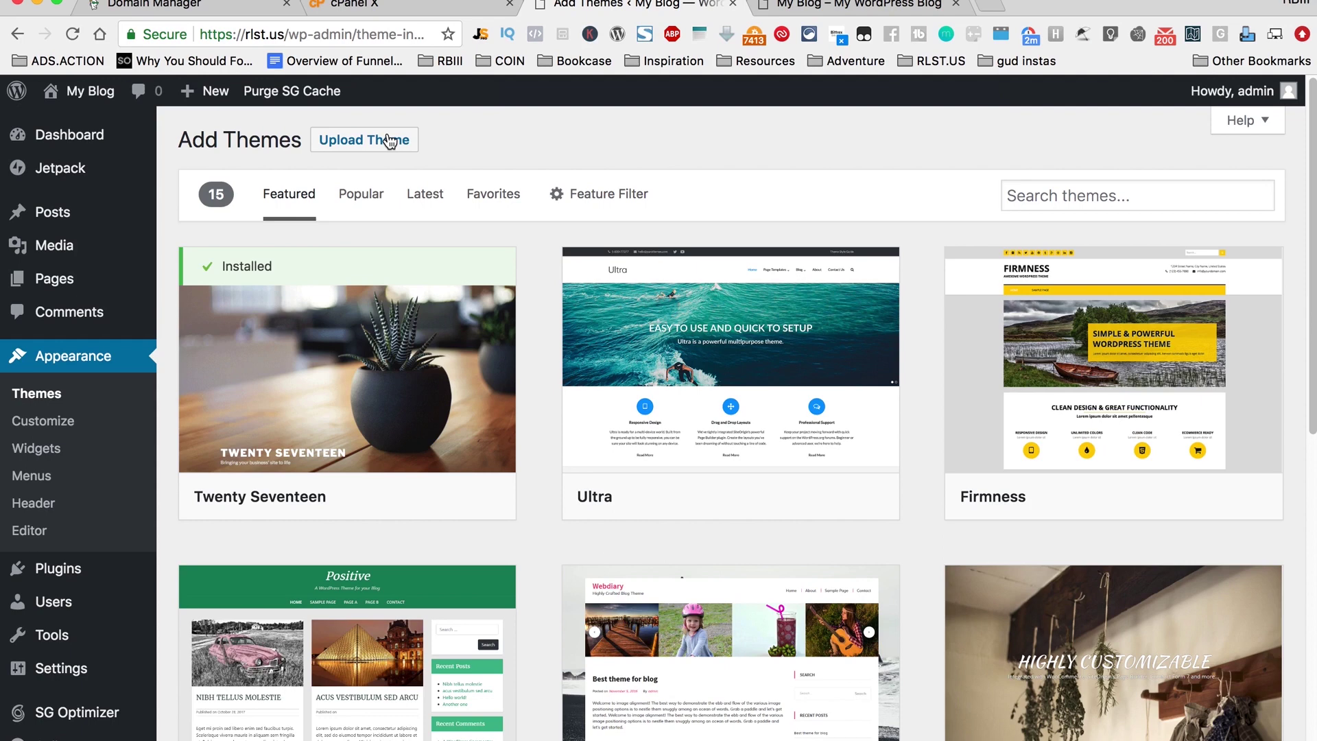
{"action": "left_click", "coordinate": [1100, 197]}
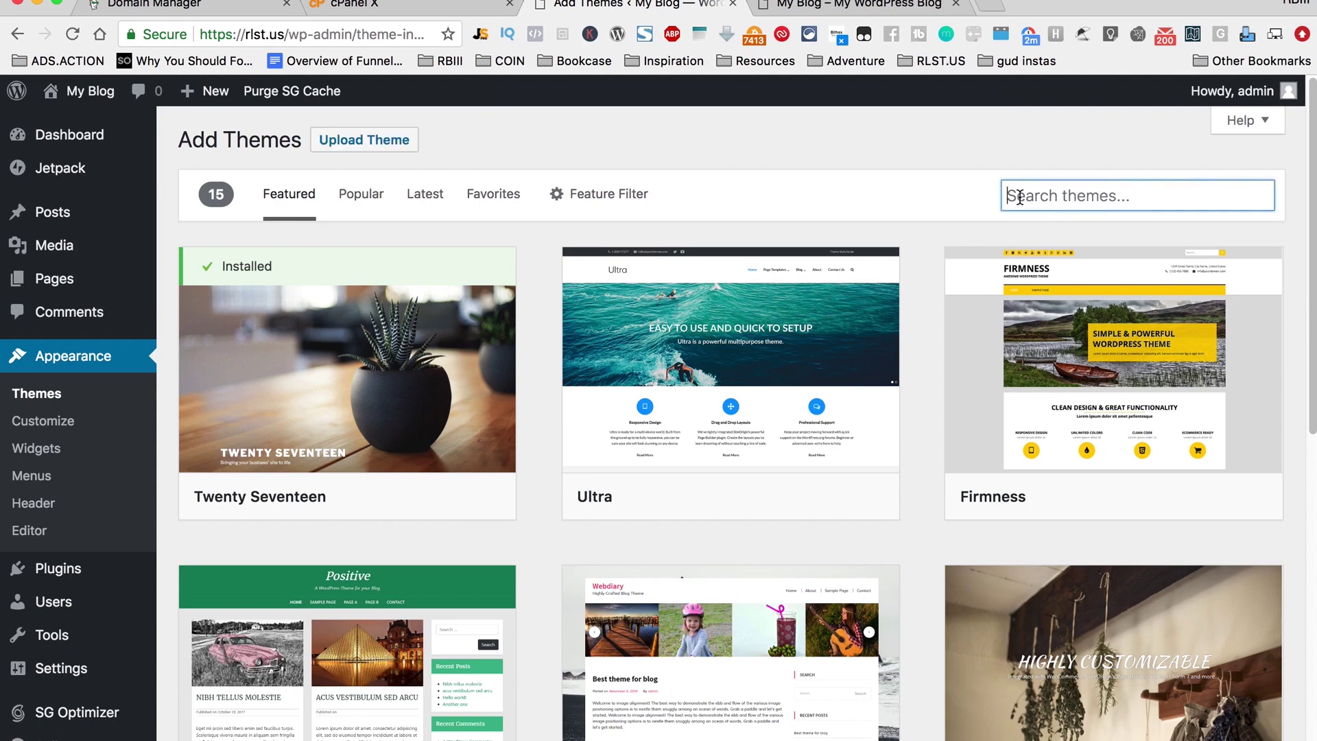
{"action": "type", "text": "ocean"}
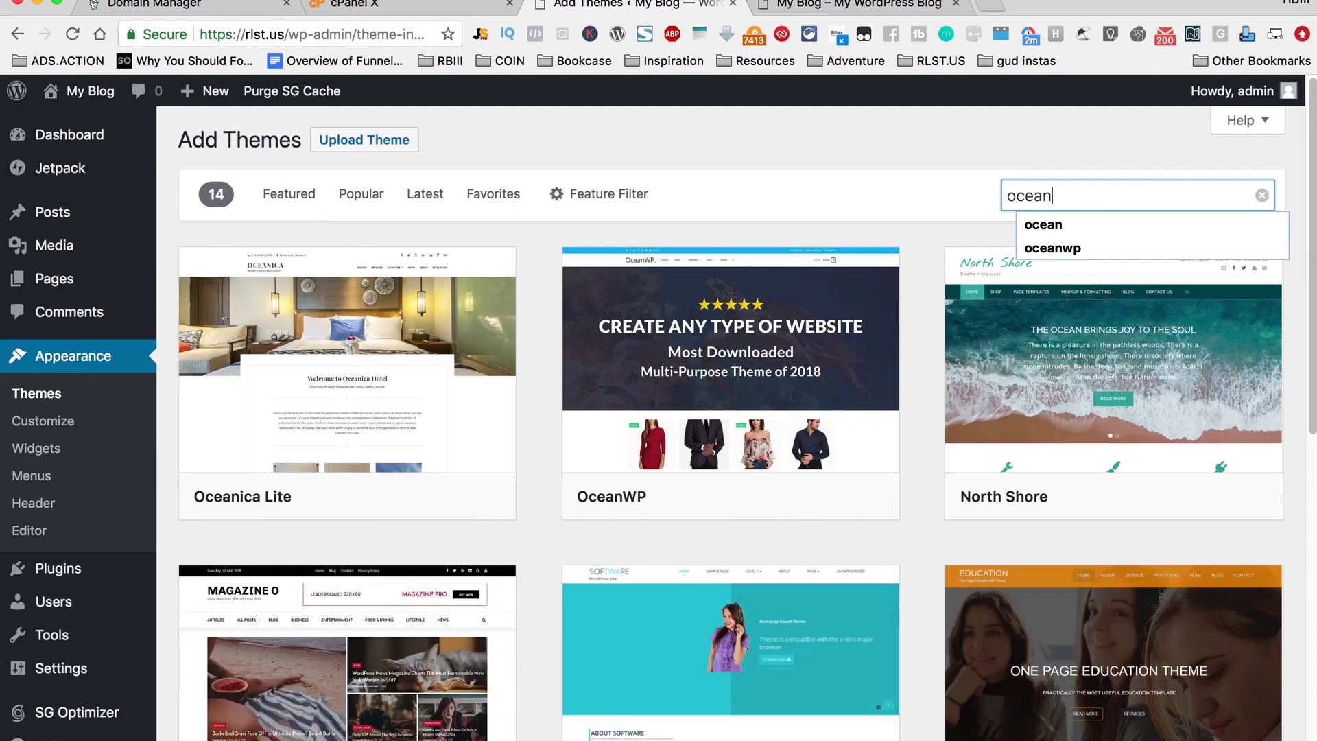
{"action": "left_click", "coordinate": [1105, 242]}
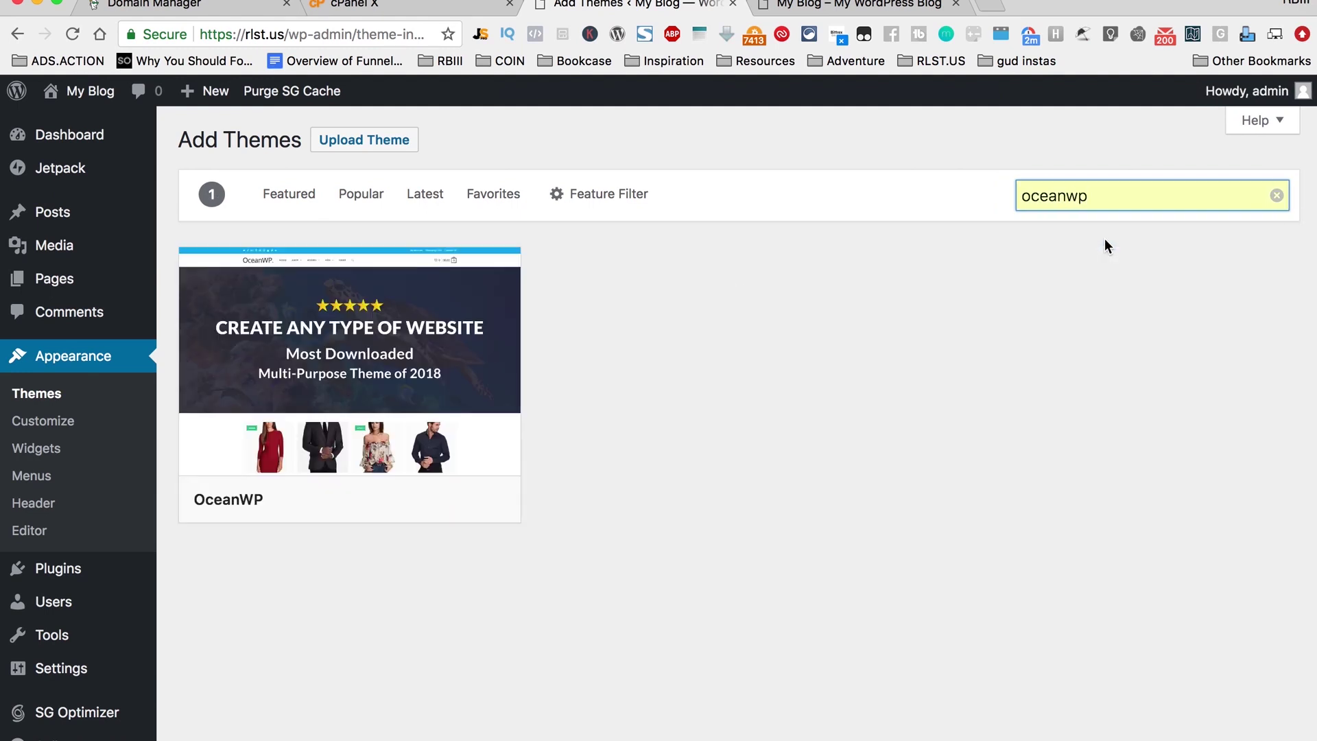
{"action": "left_click", "coordinate": [404, 500]}
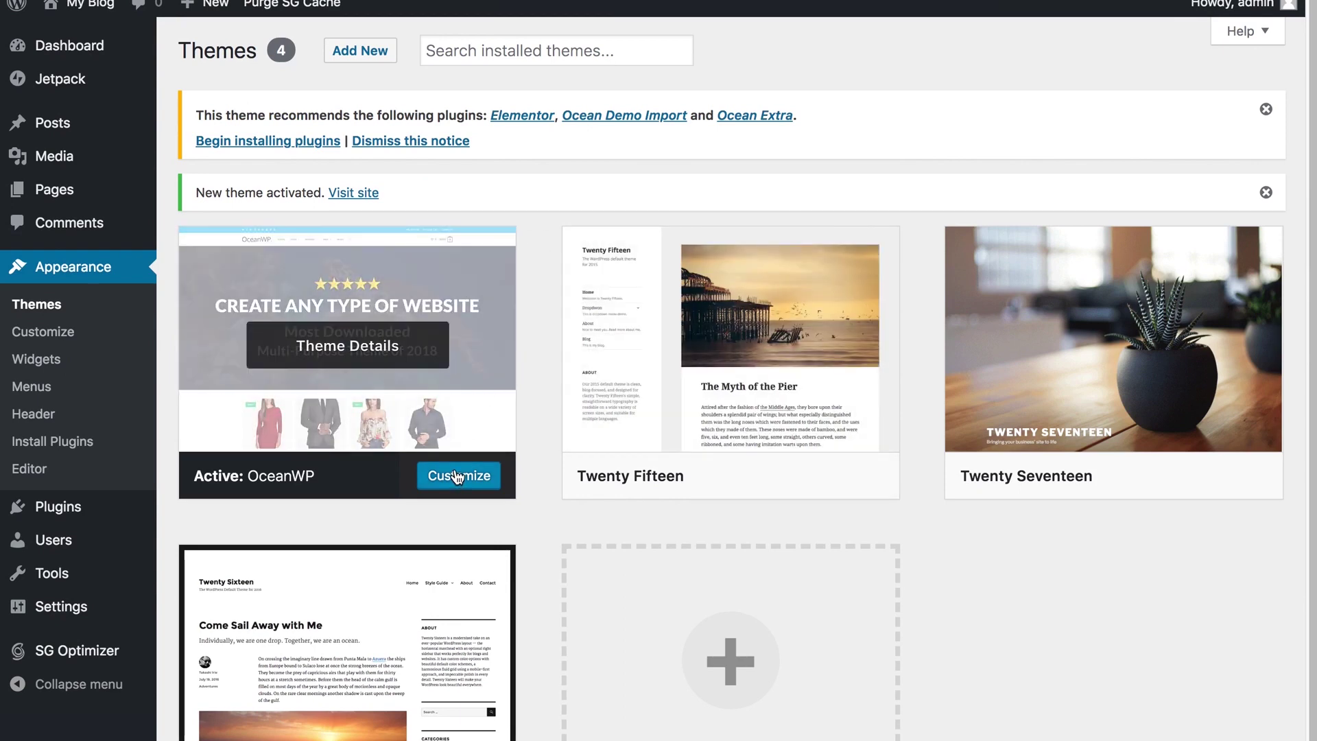
Step: Check the Pages and Posts lists in the admin
{"action": "mouse_move", "coordinate": [41, 194]}
{"action": "left_click", "coordinate": [186, 194]}
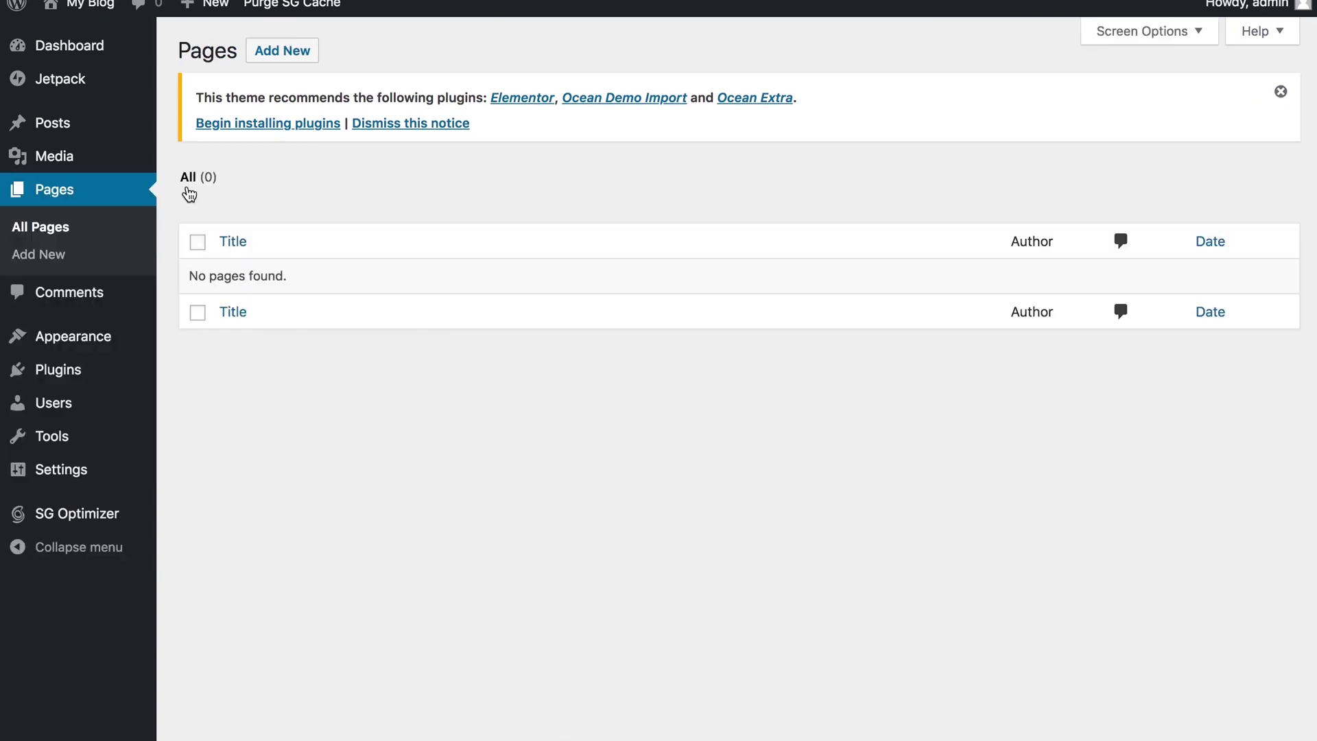
{"action": "mouse_move", "coordinate": [61, 124]}
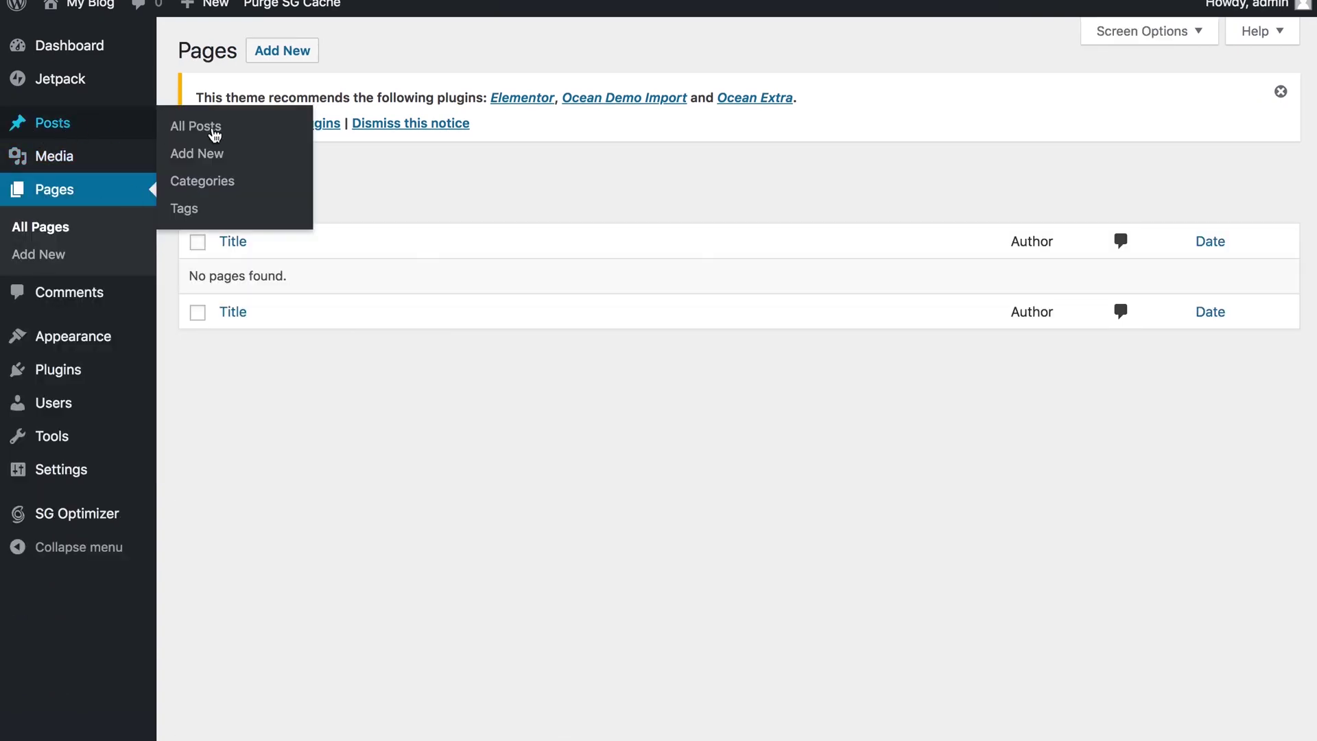
{"action": "left_click", "coordinate": [212, 129]}
Step: Bulk-install the recommended Elementor, Ocean Demo Import and Ocean Extra plugins
{"action": "left_click", "coordinate": [199, 124]}
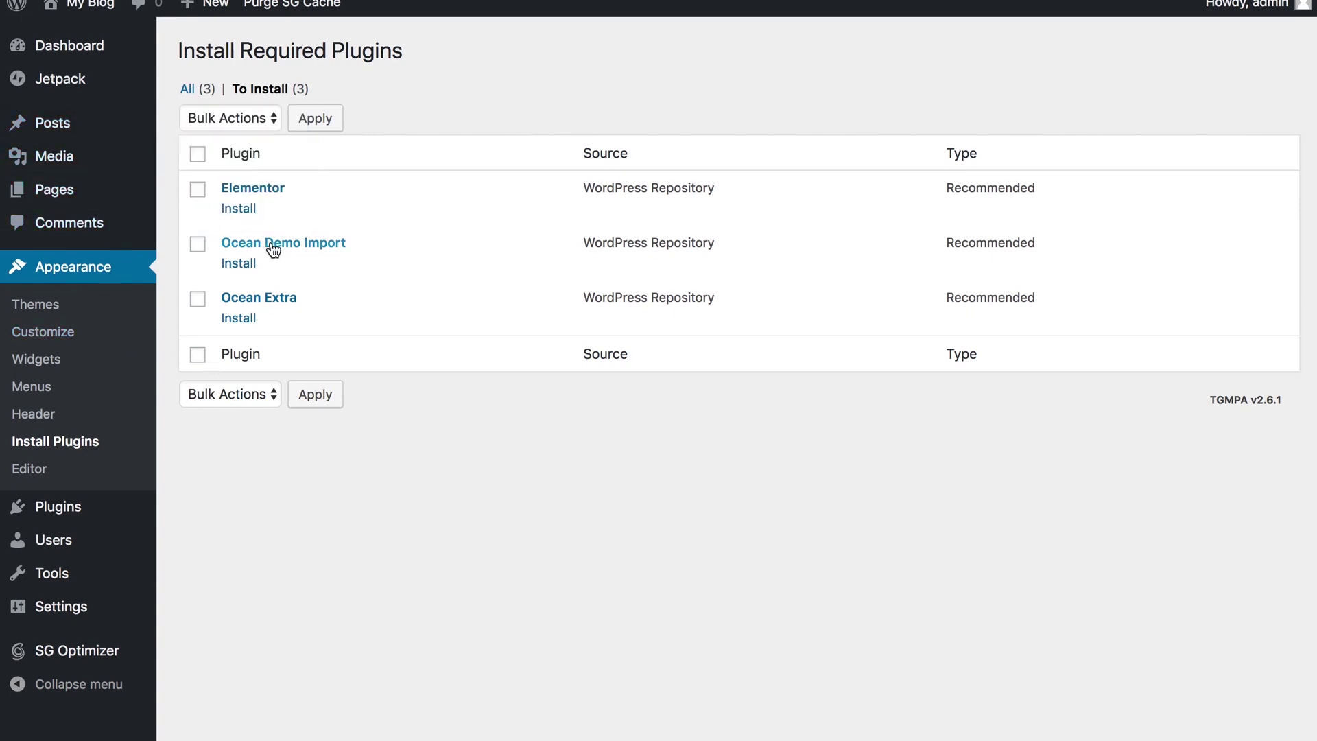
{"action": "left_click", "coordinate": [198, 153]}
{"action": "left_click", "coordinate": [259, 118]}
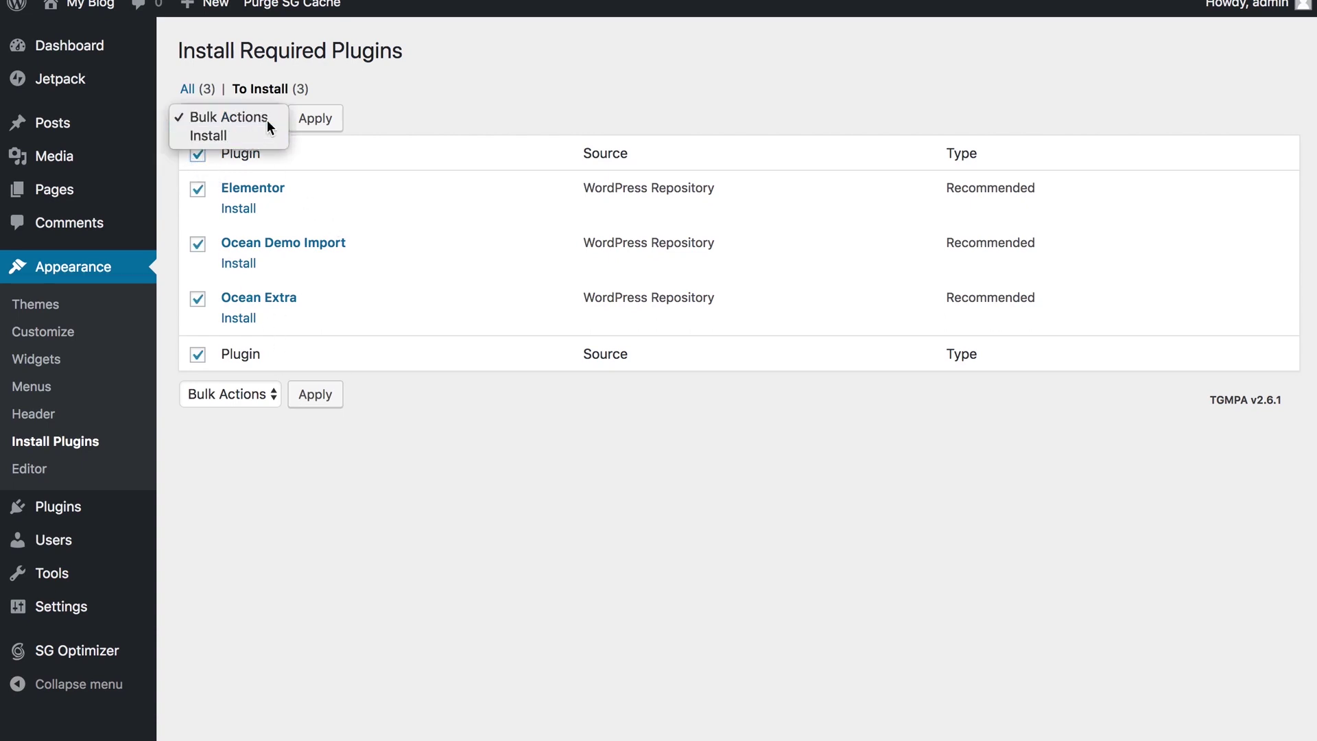
{"action": "left_click", "coordinate": [260, 135]}
{"action": "left_click", "coordinate": [322, 125]}
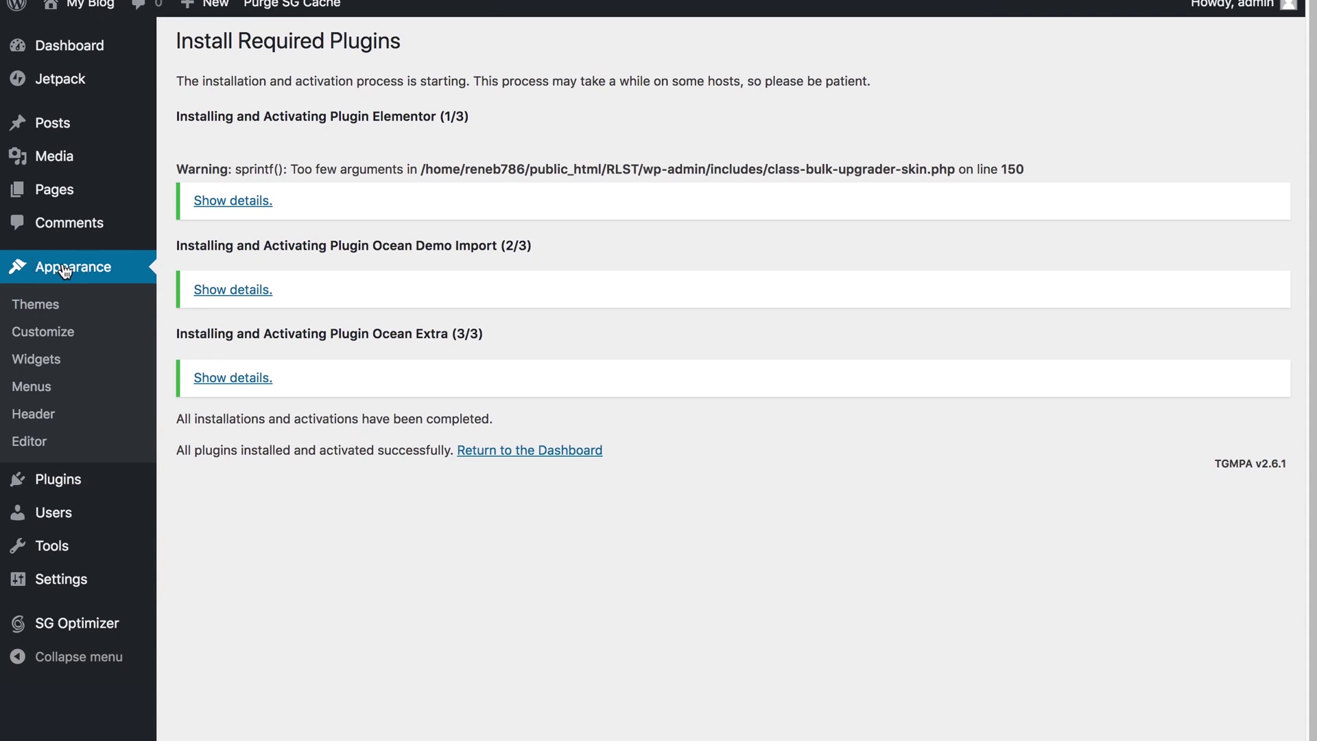
{"action": "left_click", "coordinate": [64, 270]}
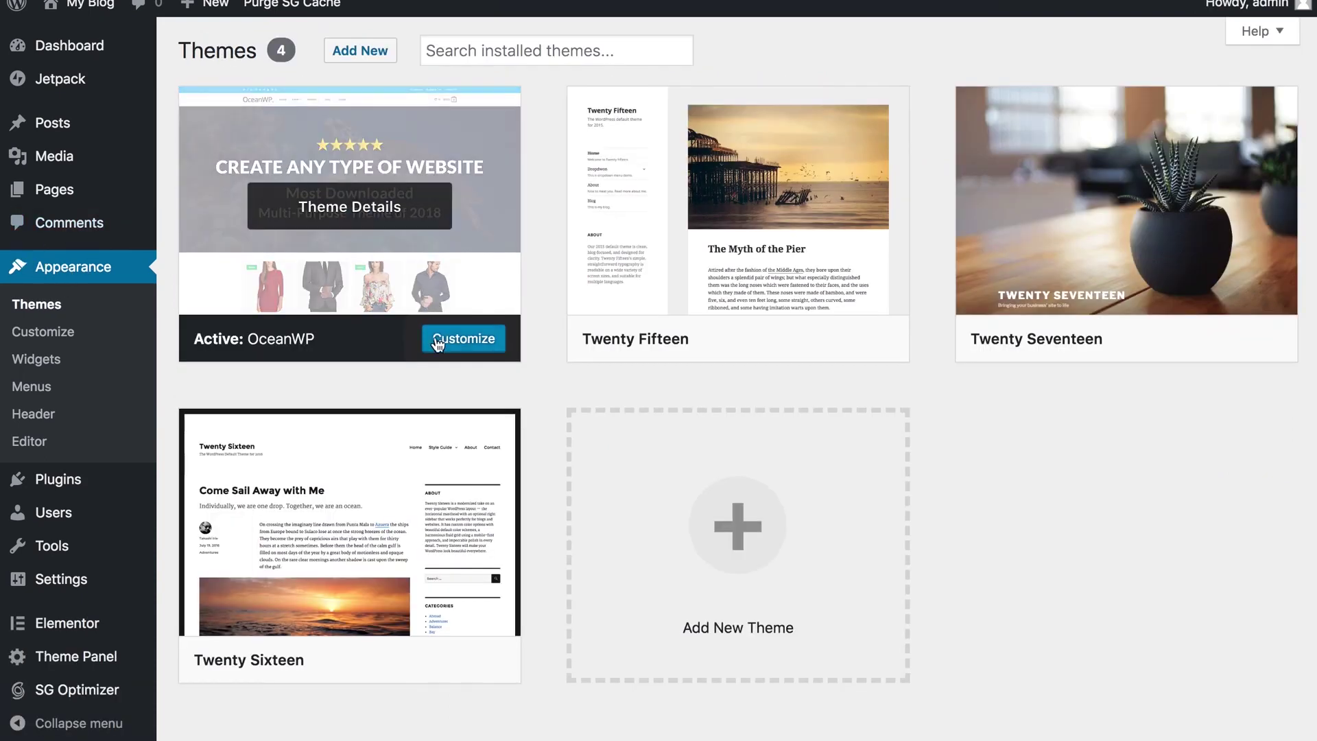
Step: Dismiss the Welcome to Jetpack, Welcome to WordPress and new editor panels
{"action": "mouse_move", "coordinate": [88, 54]}
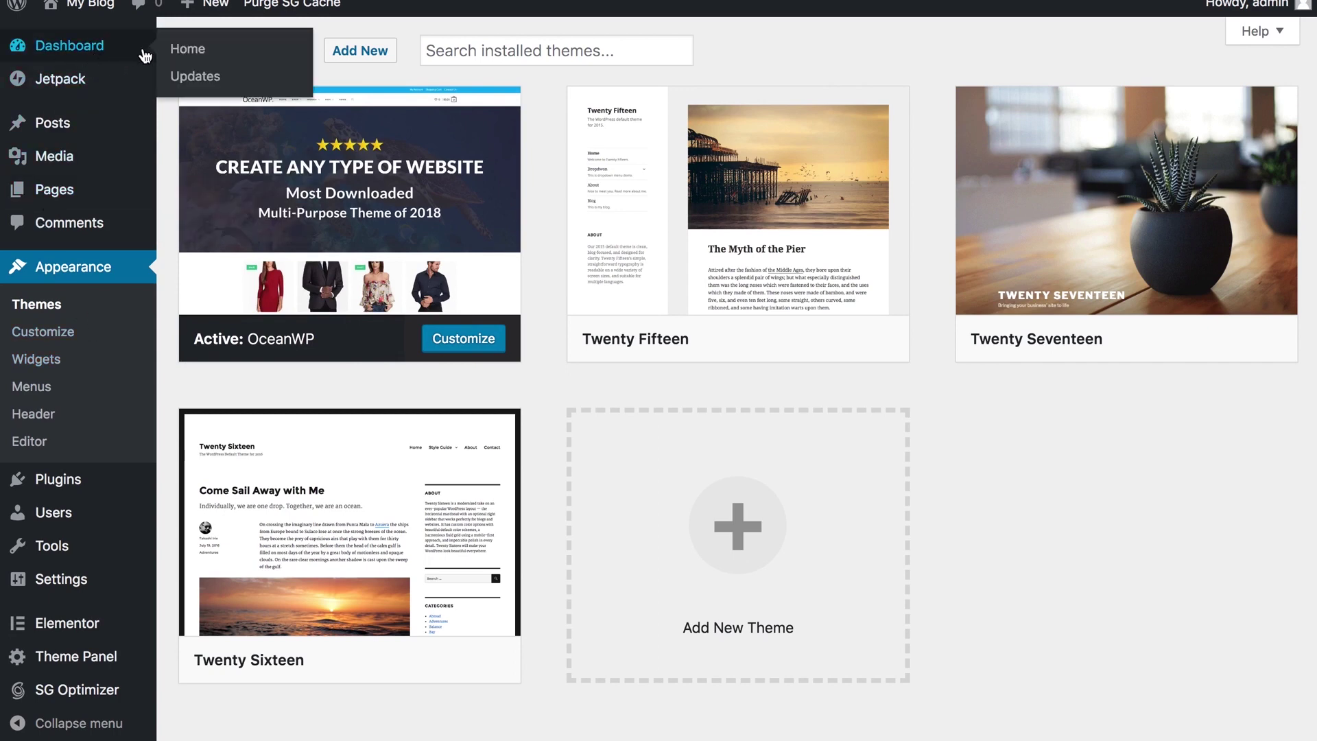
{"action": "mouse_move", "coordinate": [689, 145]}
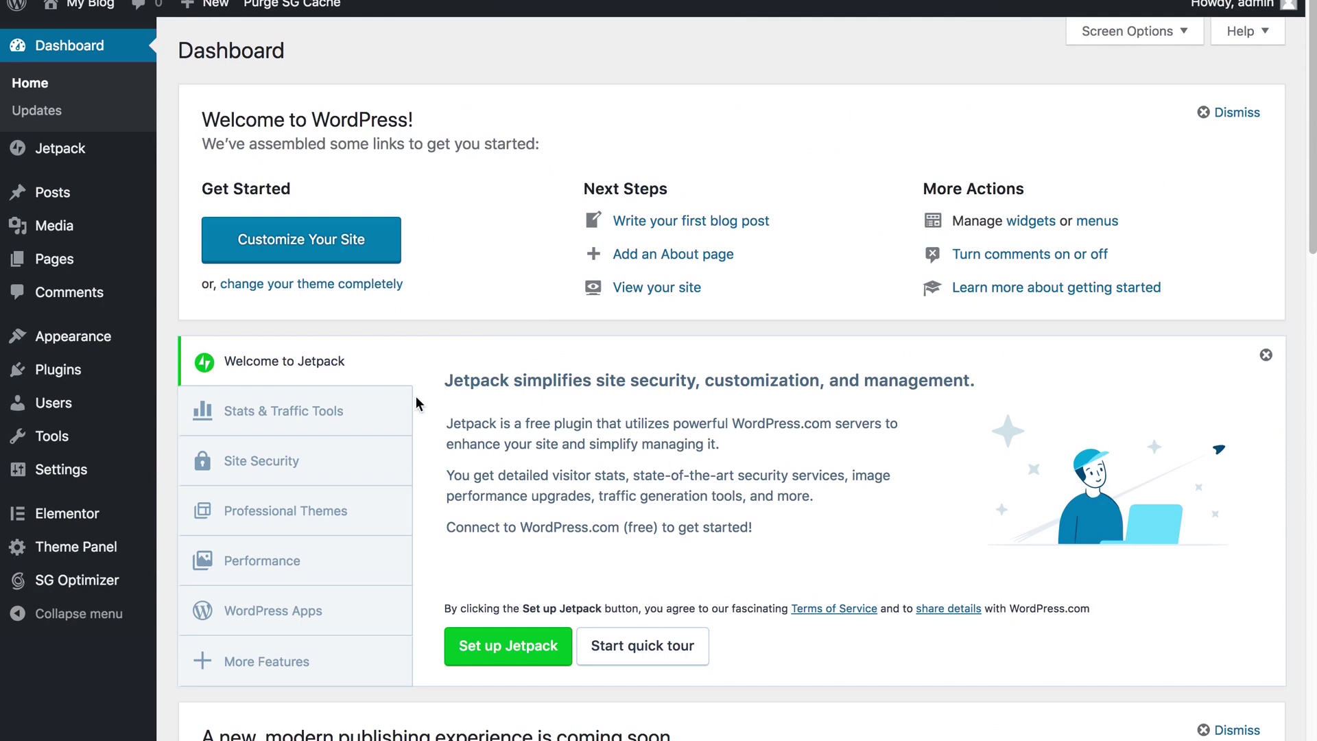
{"action": "left_click", "coordinate": [1266, 355]}
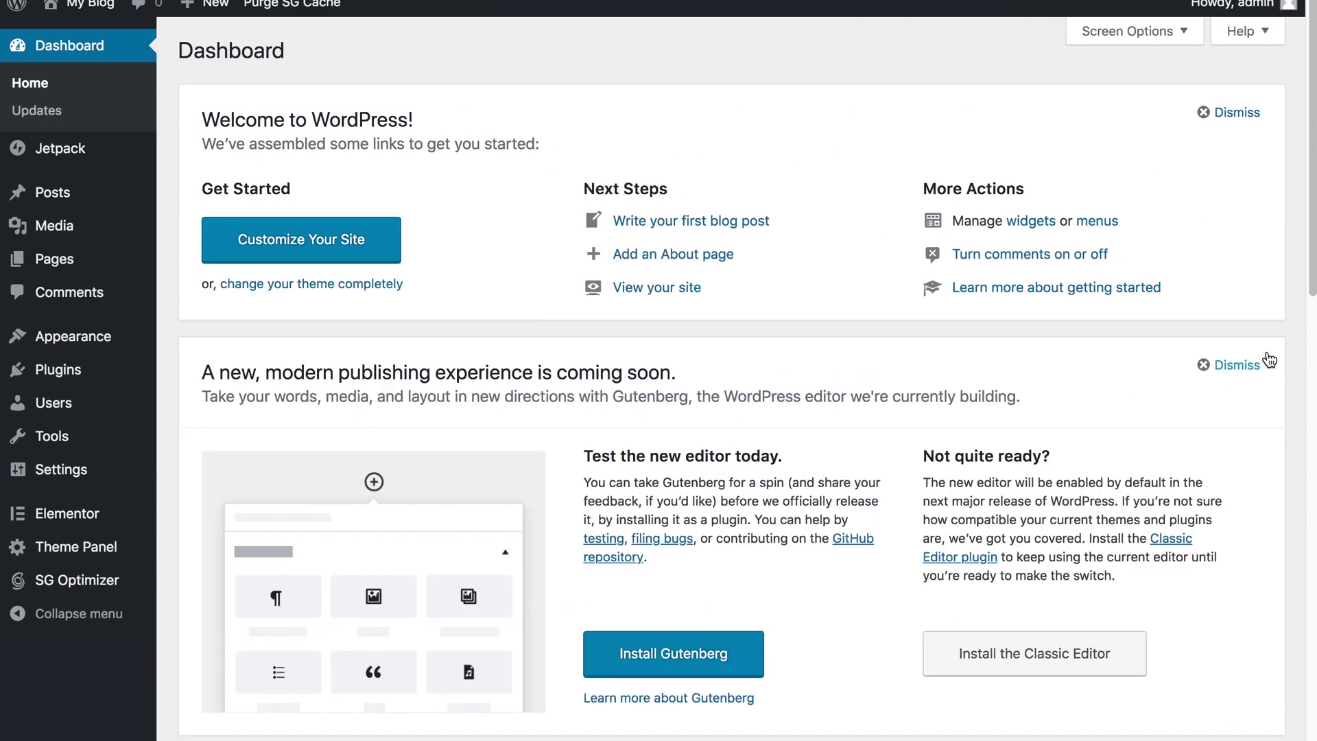
{"action": "left_click", "coordinate": [1241, 118]}
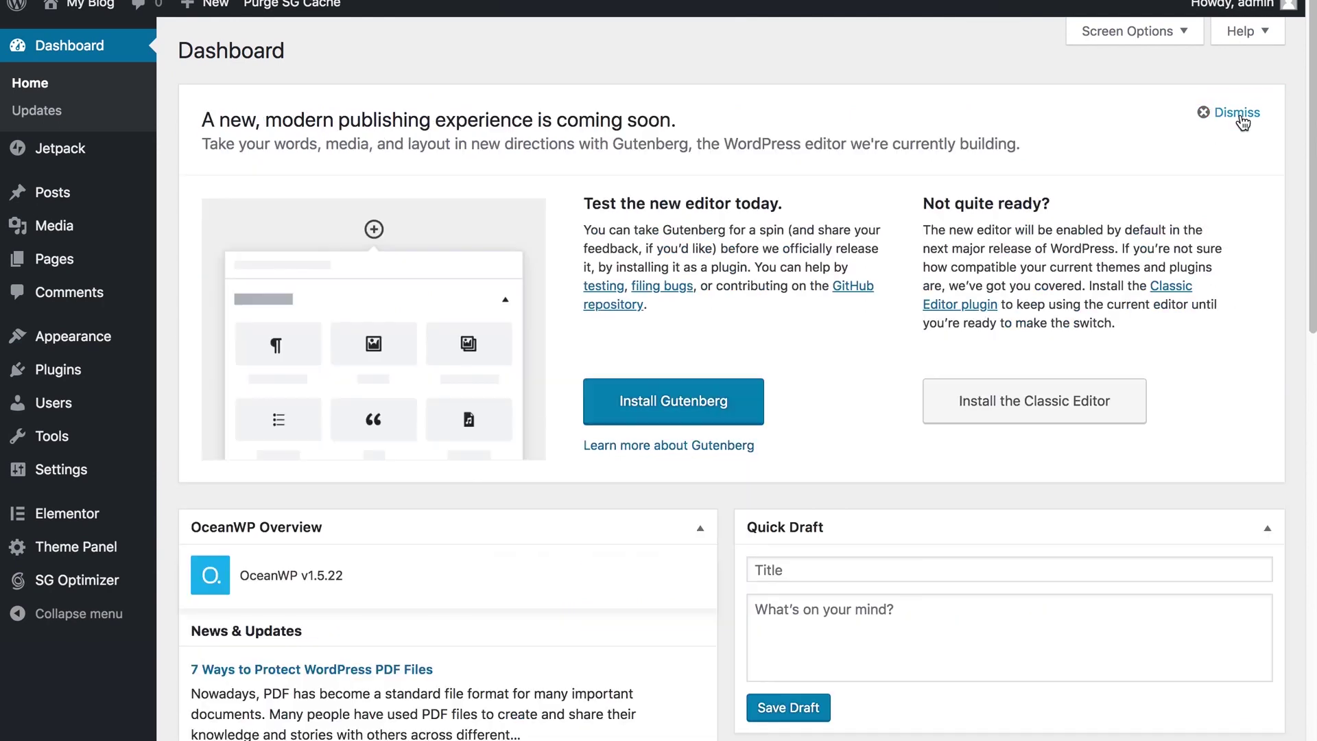
{"action": "left_click", "coordinate": [1236, 114]}
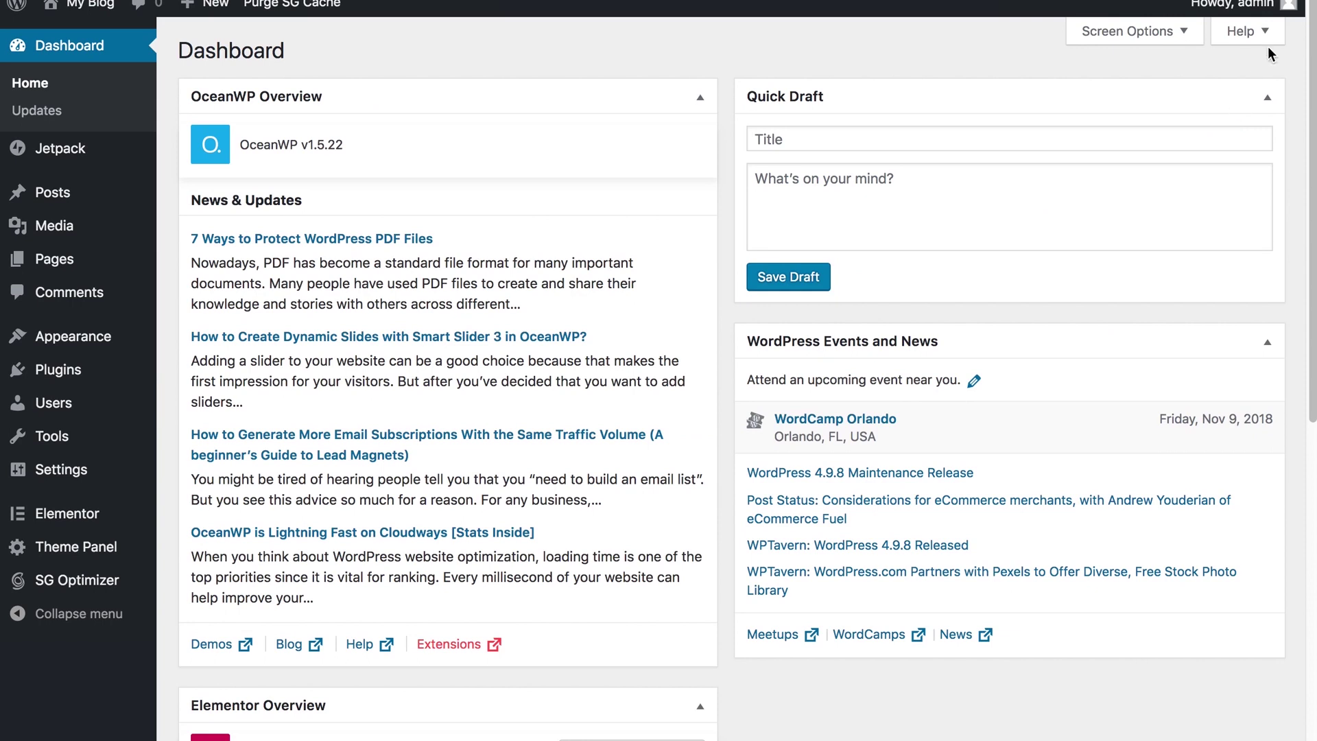
Step: Review the installed plugins, then start a new blank page
{"action": "mouse_move", "coordinate": [51, 262]}
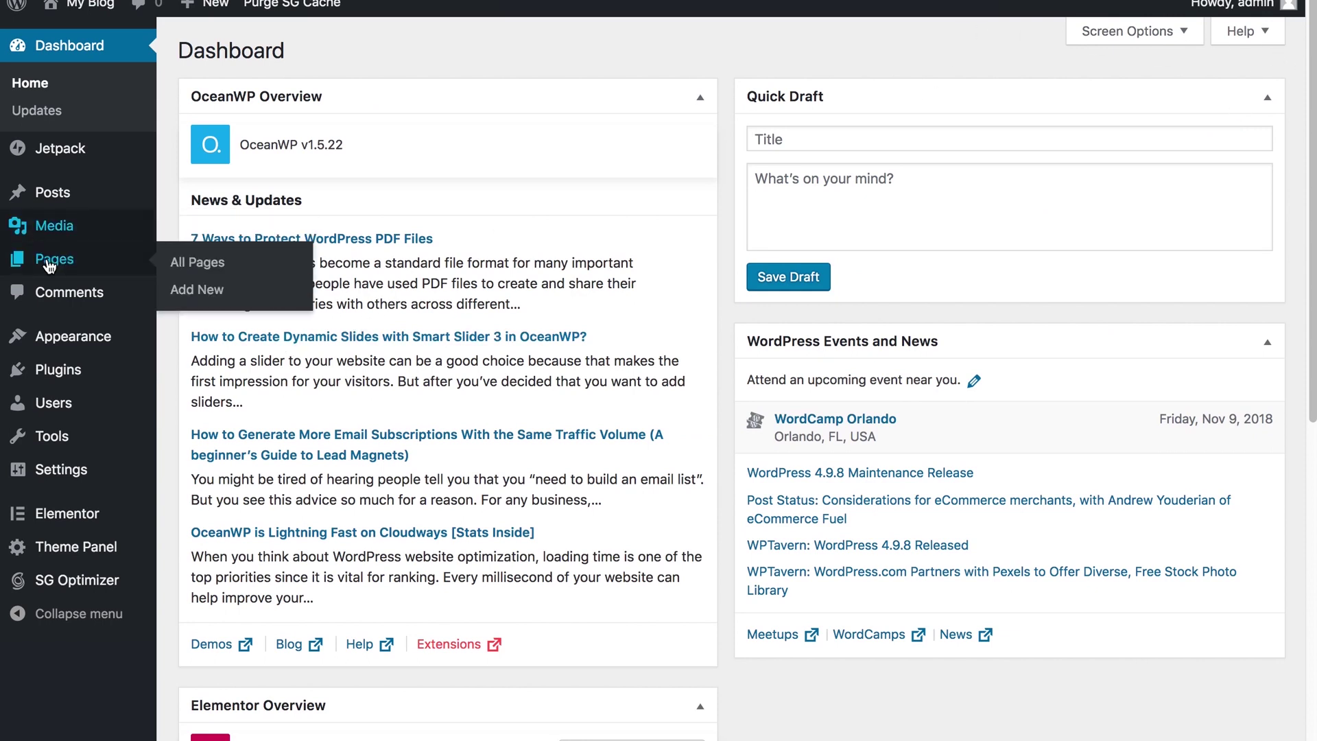
{"action": "left_click", "coordinate": [61, 381]}
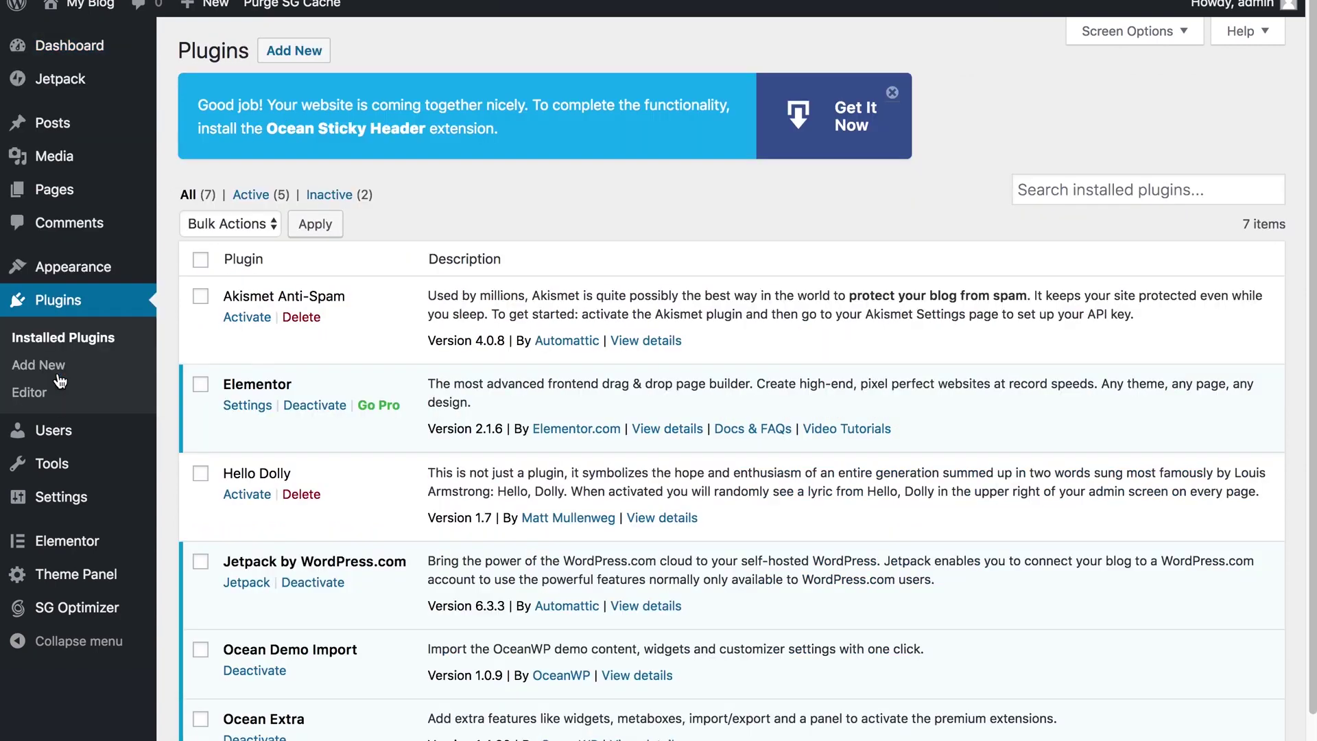
{"action": "scroll", "coordinate": [250, 295], "scroll_direction": "down", "scroll_amount": 2}
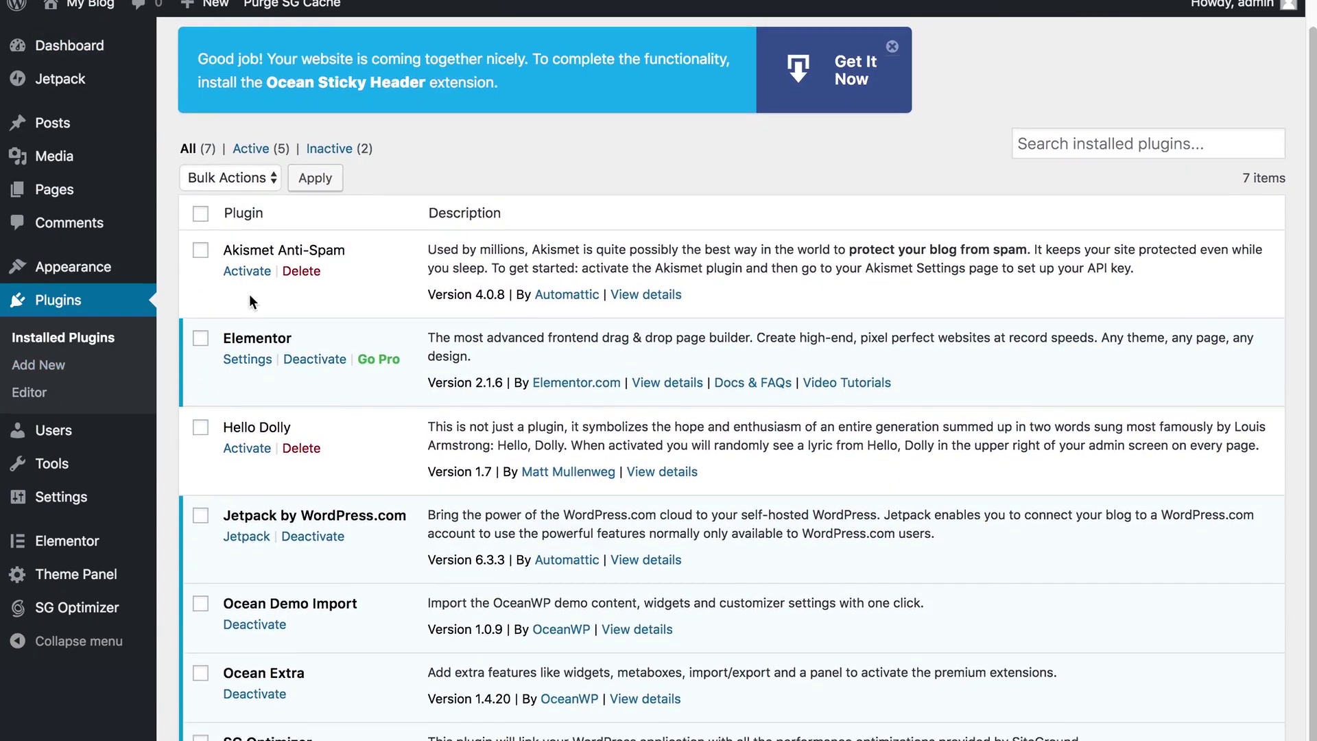
{"action": "scroll", "coordinate": [250, 295], "scroll_direction": "down", "scroll_amount": 2}
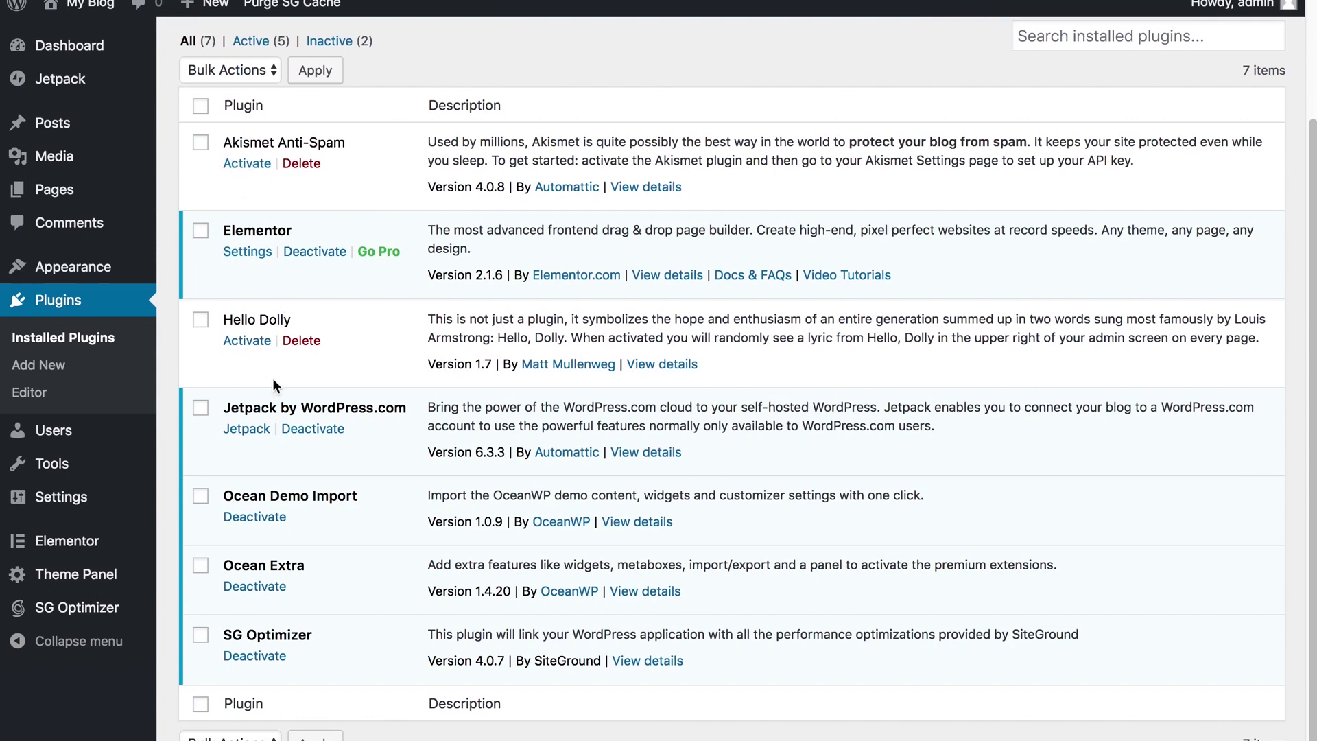
{"action": "scroll", "coordinate": [264, 368], "scroll_direction": "up", "scroll_amount": 1}
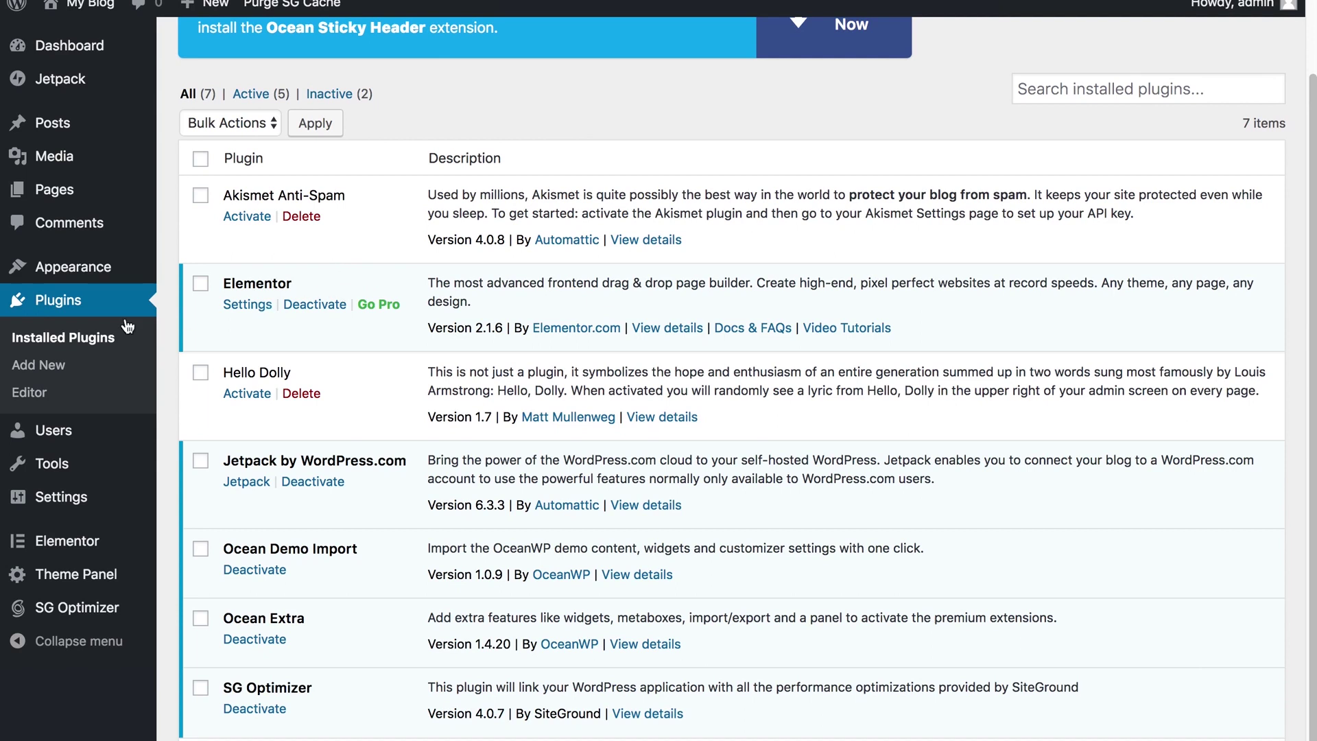
{"action": "mouse_move", "coordinate": [84, 200]}
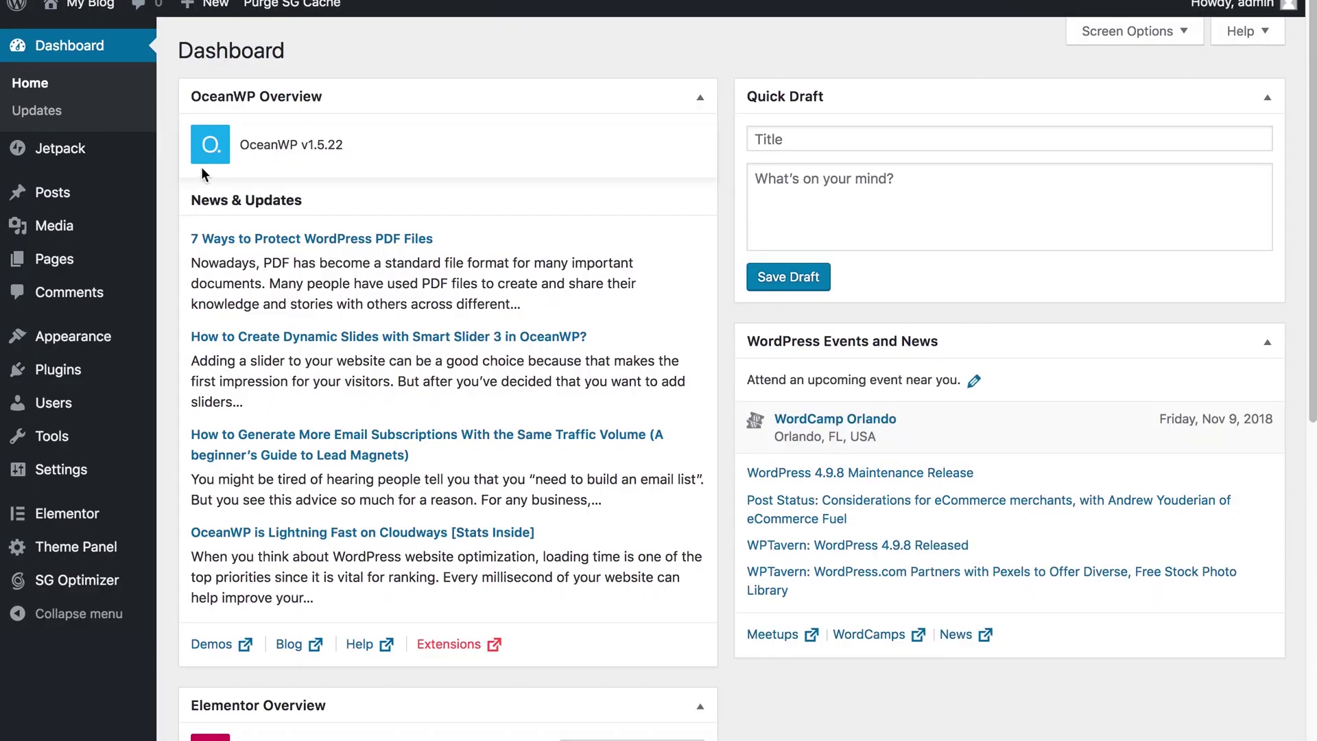
{"action": "mouse_move", "coordinate": [53, 266]}
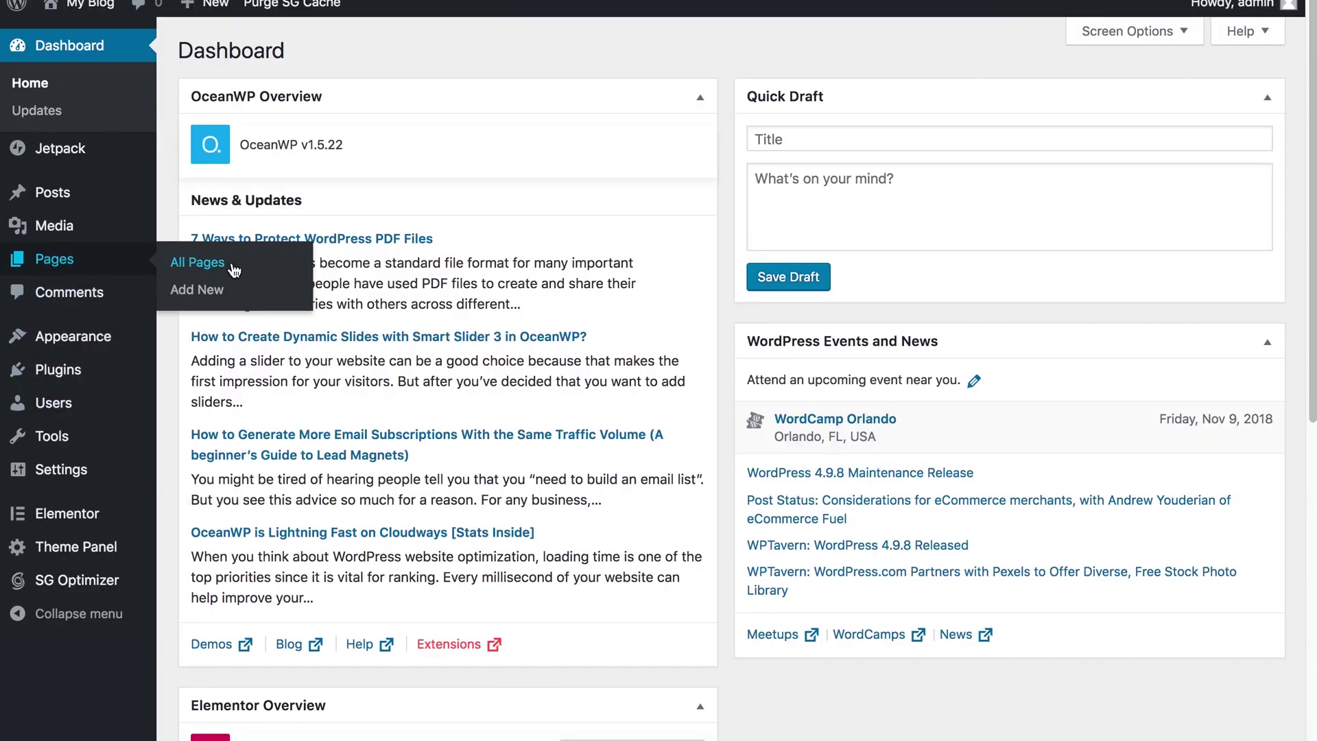
{"action": "left_click", "coordinate": [206, 290]}
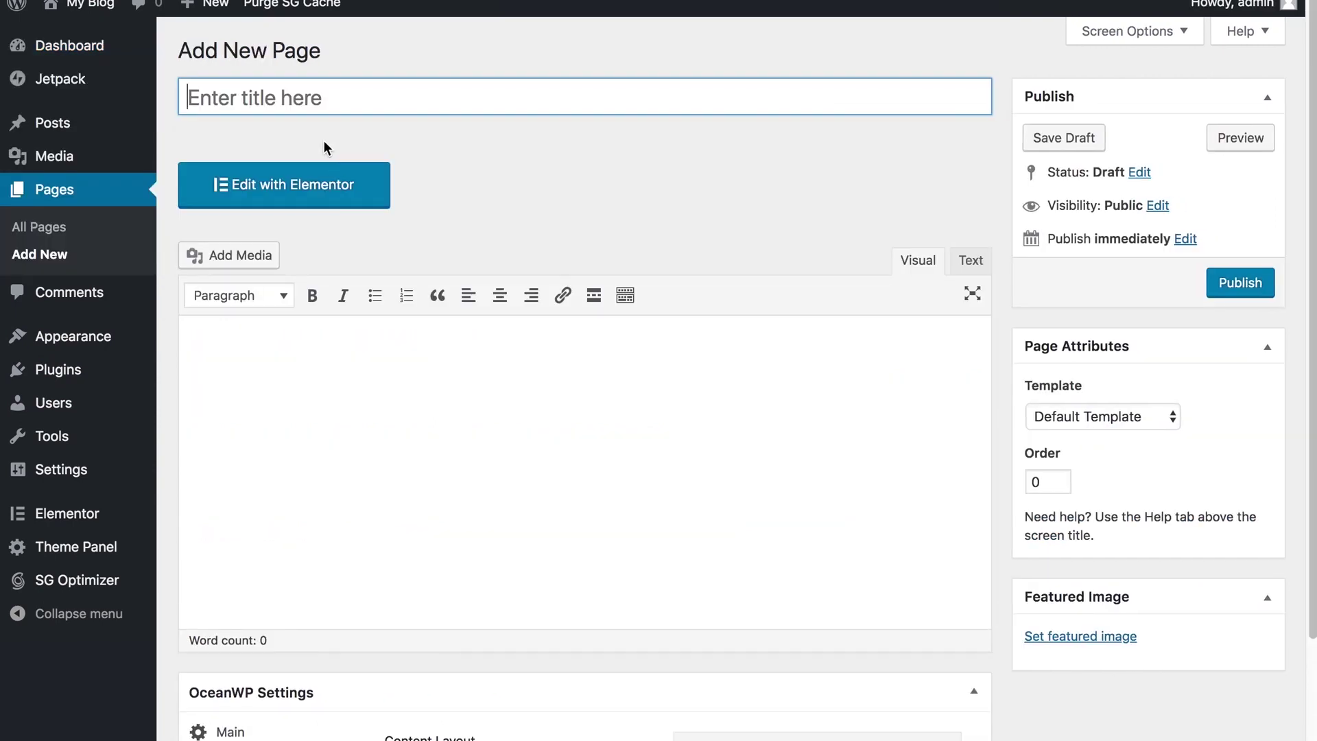
Step: Title the page 'Home', set its OceanWP content layout to Full Width, and publish it
{"action": "type", "text": "Home"}
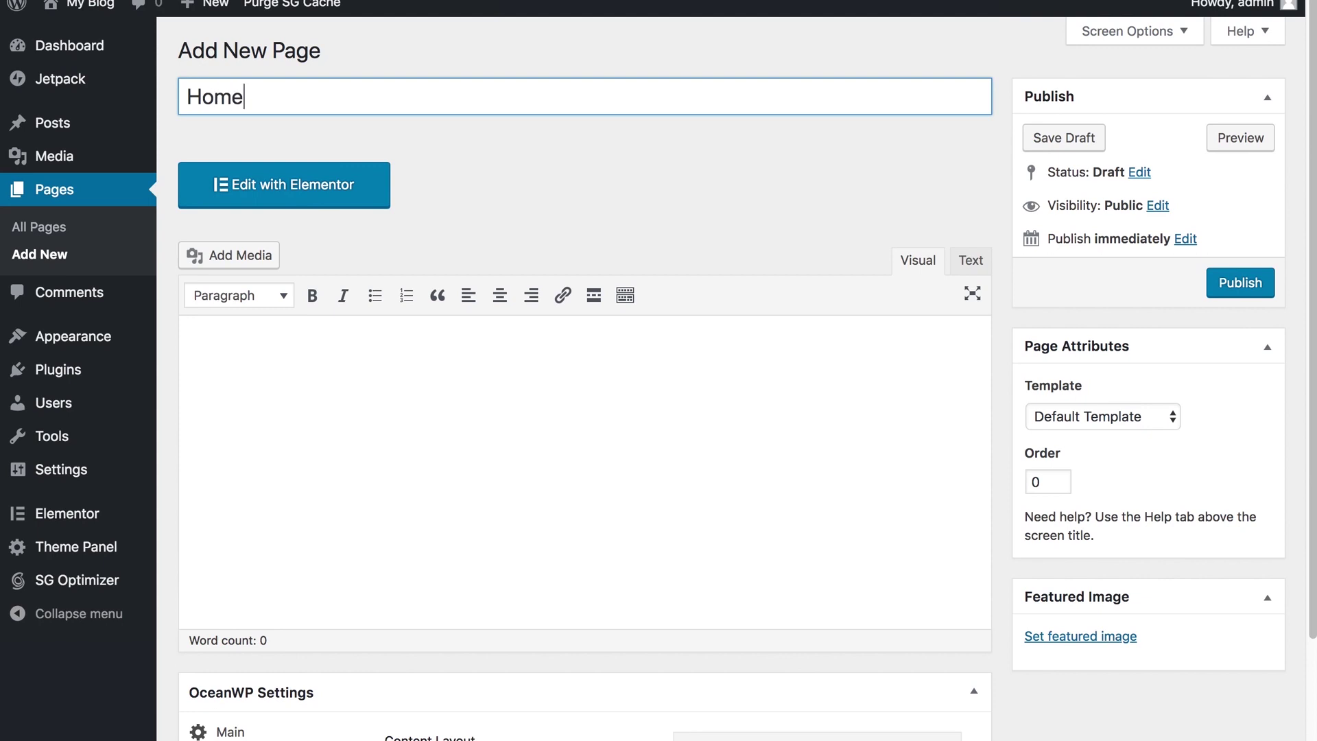
{"action": "left_click", "coordinate": [1114, 418]}
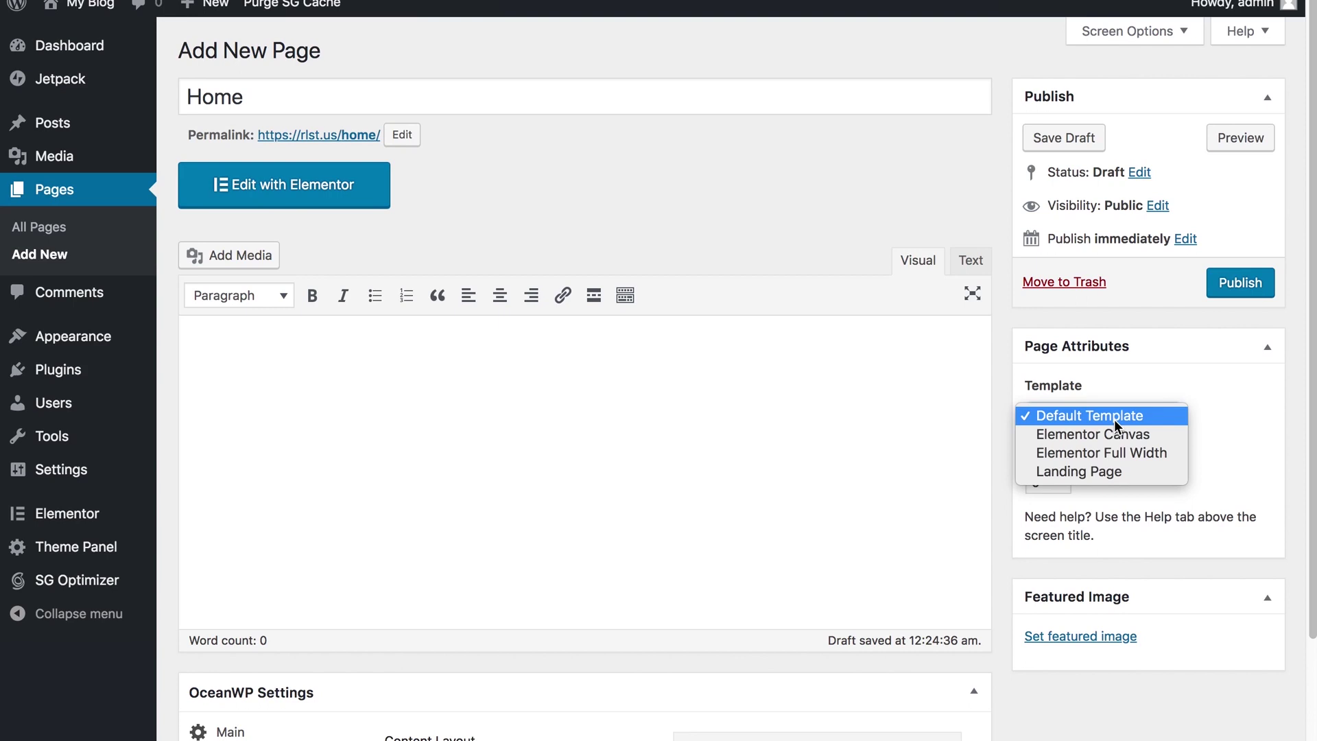
{"action": "left_click", "coordinate": [1014, 330]}
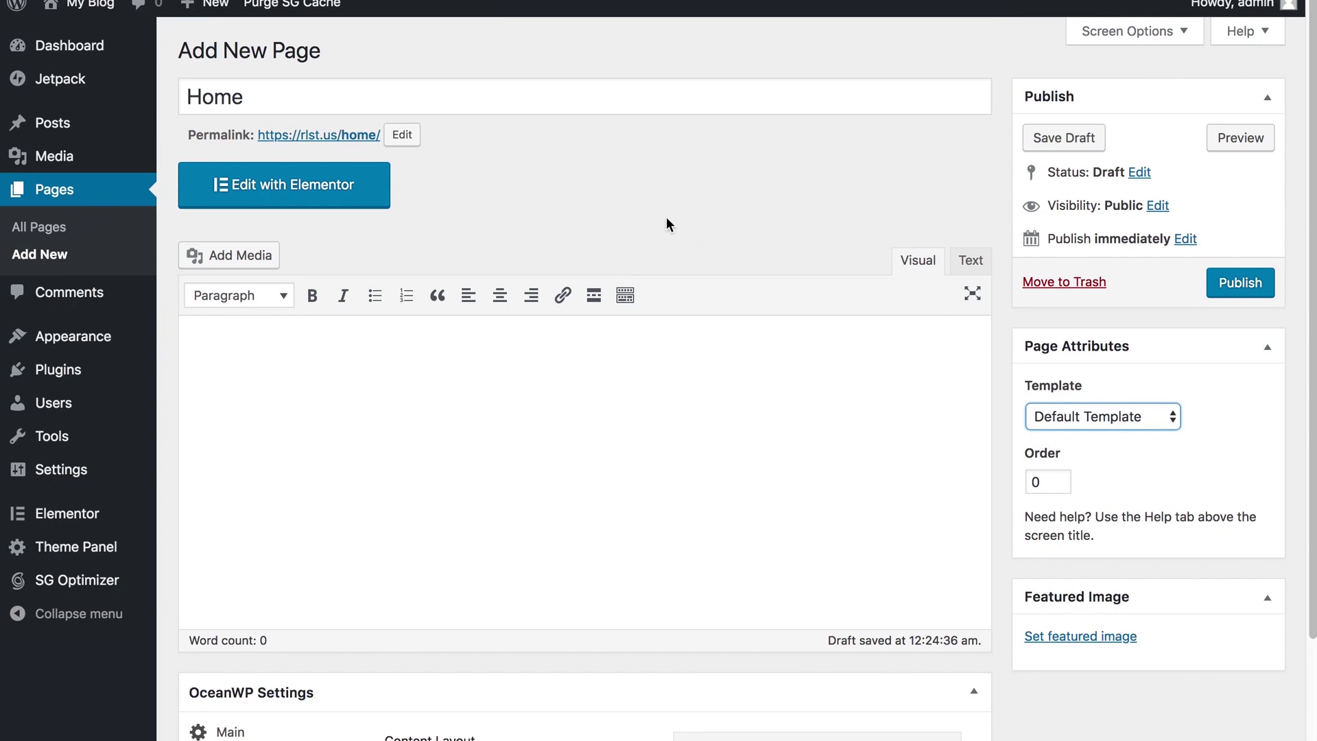
{"action": "scroll", "coordinate": [685, 435], "scroll_direction": "down", "scroll_amount": 3}
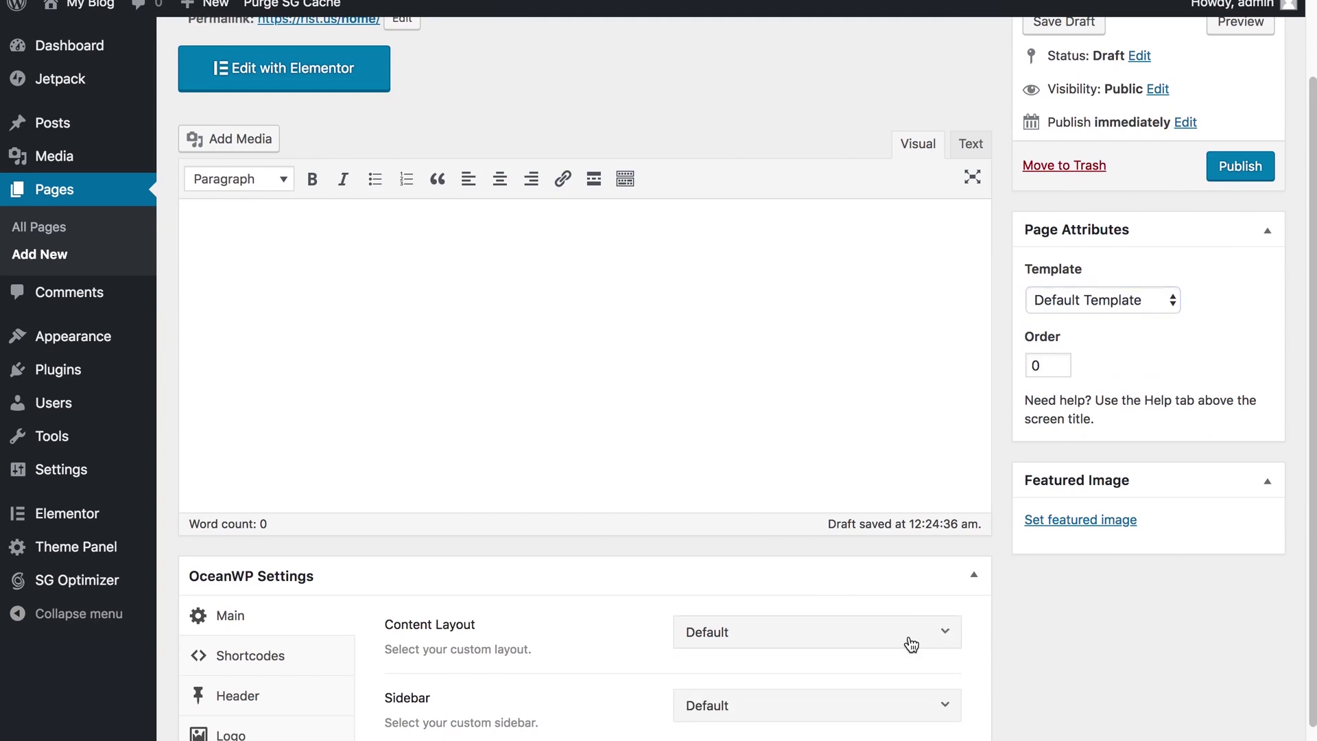
{"action": "left_click", "coordinate": [911, 645]}
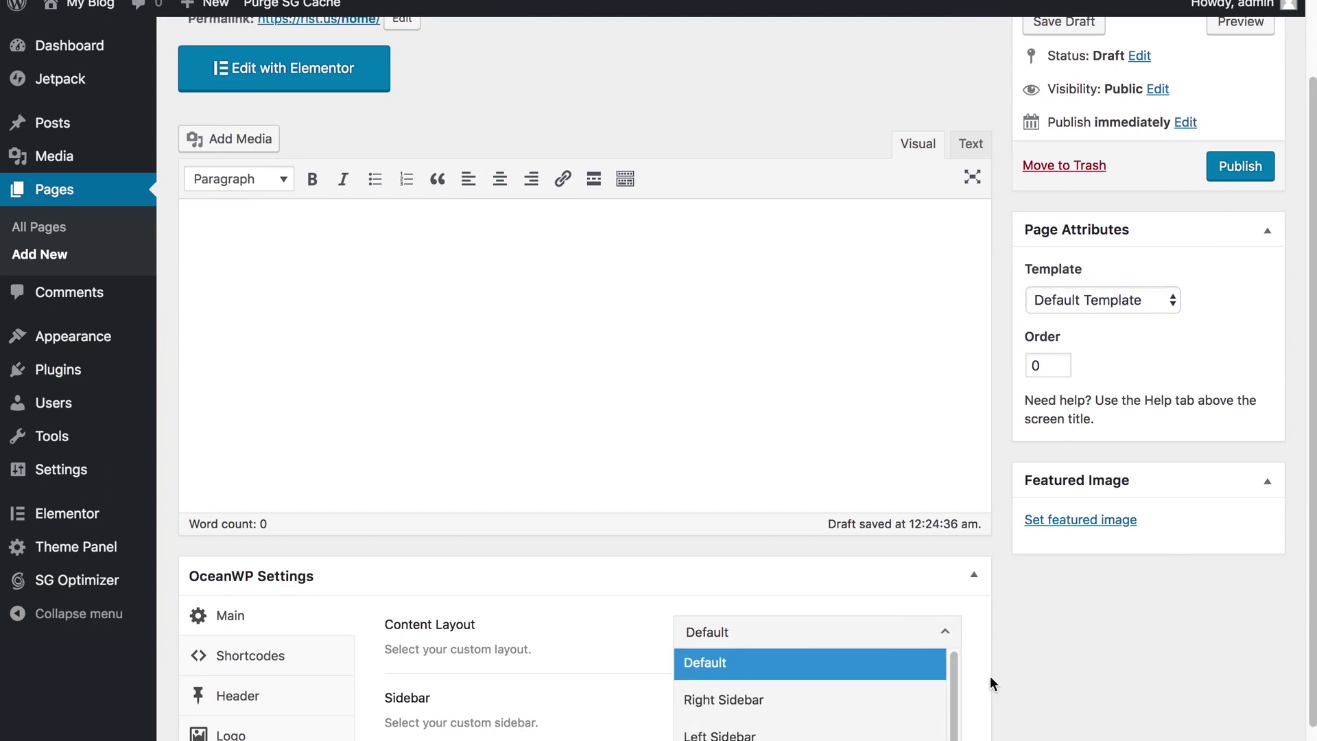
{"action": "left_click", "coordinate": [809, 740]}
{"action": "scroll", "coordinate": [1095, 686], "scroll_direction": "down", "scroll_amount": 2}
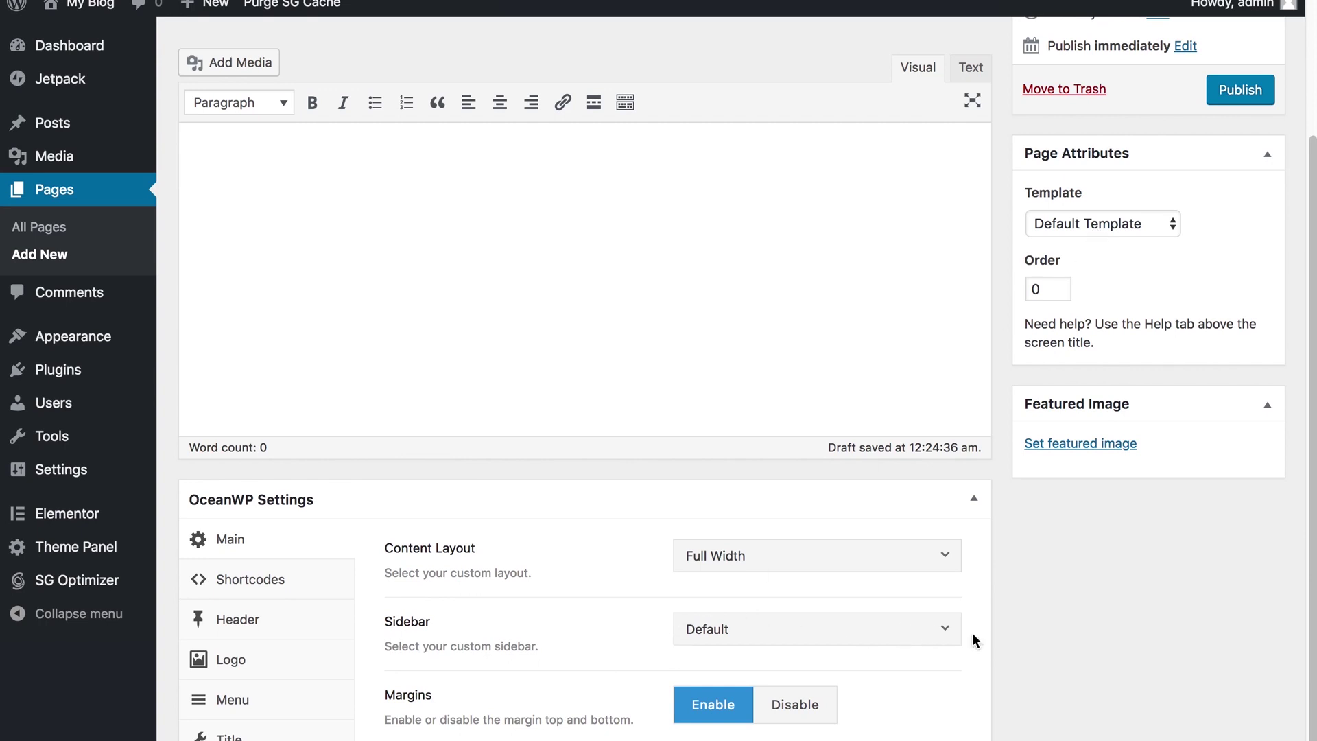
{"action": "left_click", "coordinate": [947, 634]}
{"action": "left_click", "coordinate": [1023, 642]}
{"action": "scroll", "coordinate": [1023, 642], "scroll_direction": "down", "scroll_amount": 2}
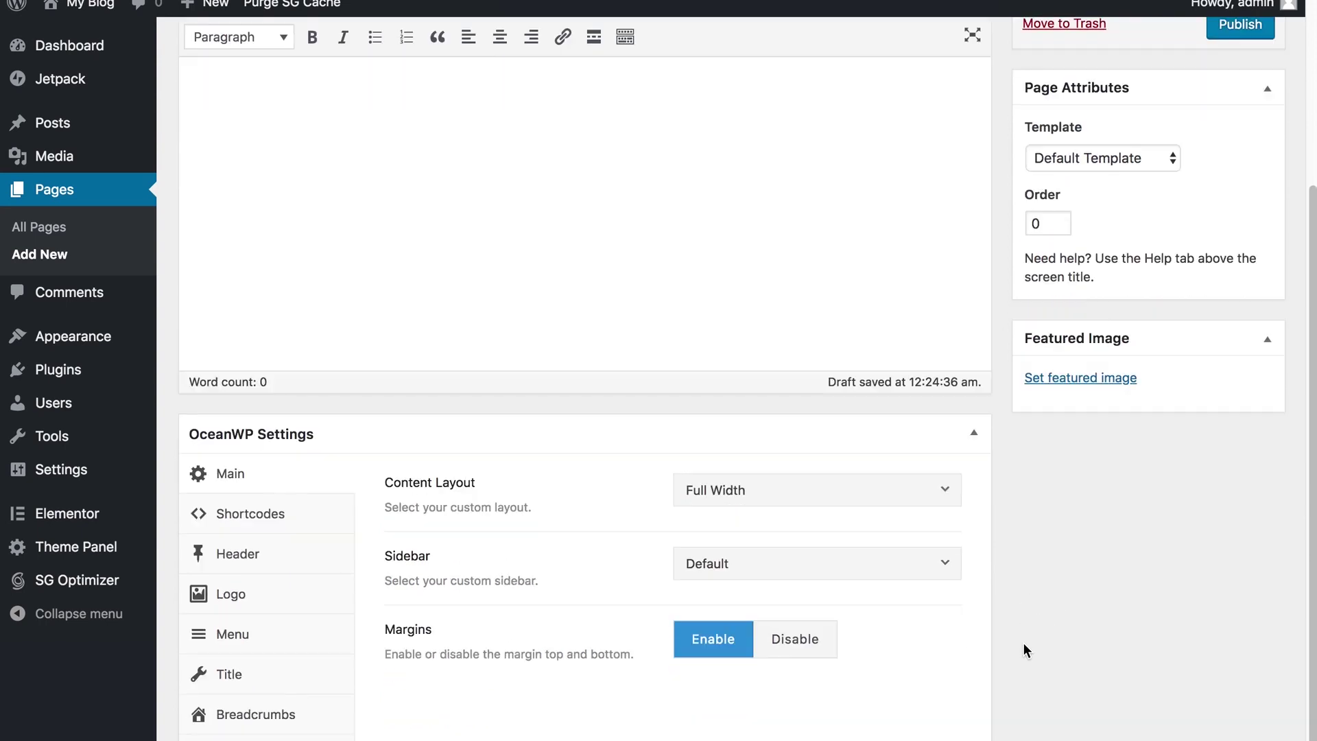
{"action": "scroll", "coordinate": [1131, 686], "scroll_direction": "up", "scroll_amount": 7}
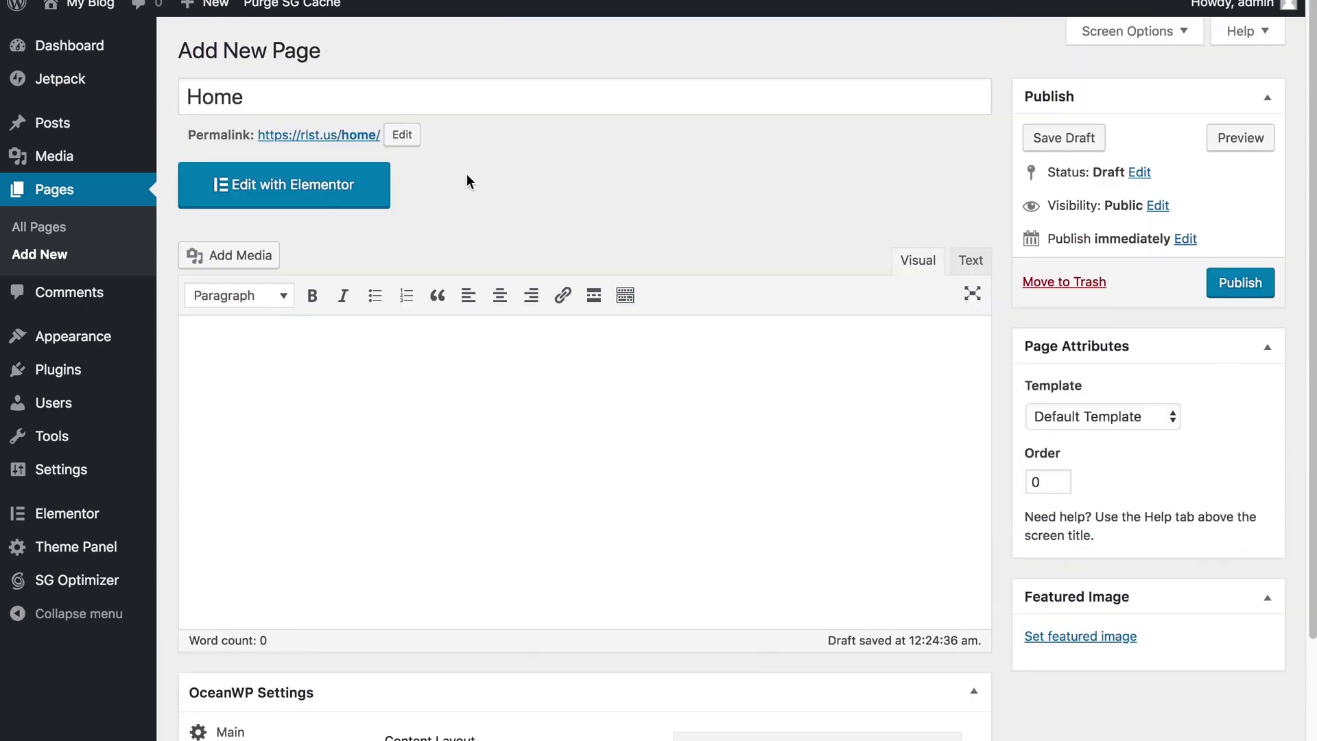
{"action": "left_click", "coordinate": [1220, 289]}
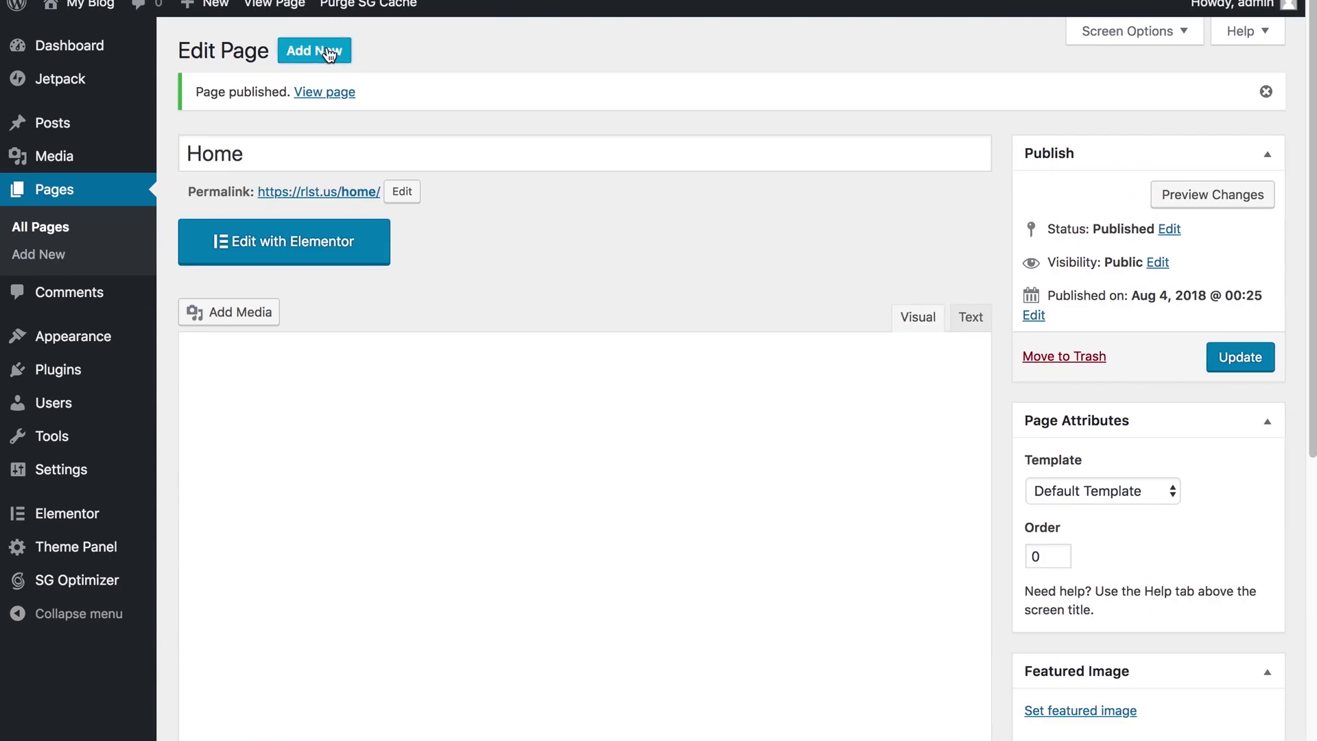
Step: Create another page titled 'About' with a 100% Full Width content layout and publish it
{"action": "left_click", "coordinate": [329, 54]}
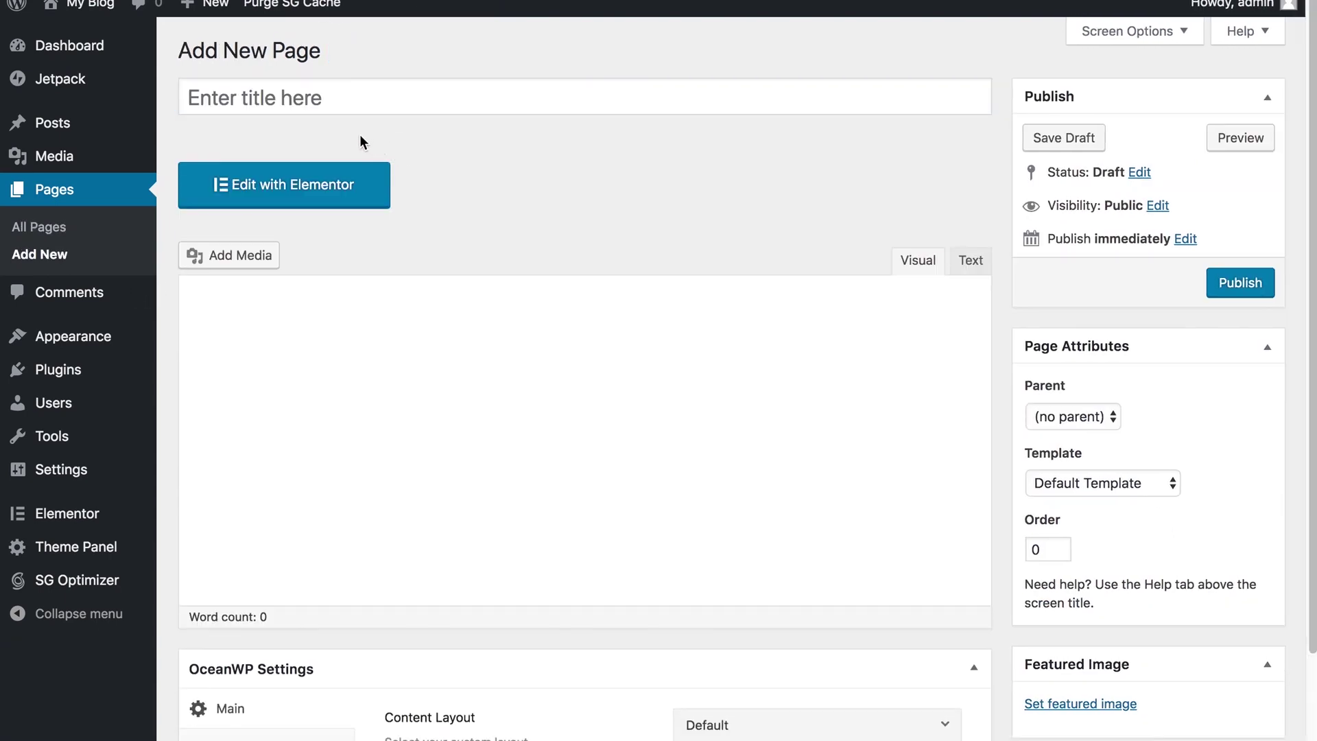
{"action": "left_click", "coordinate": [341, 101]}
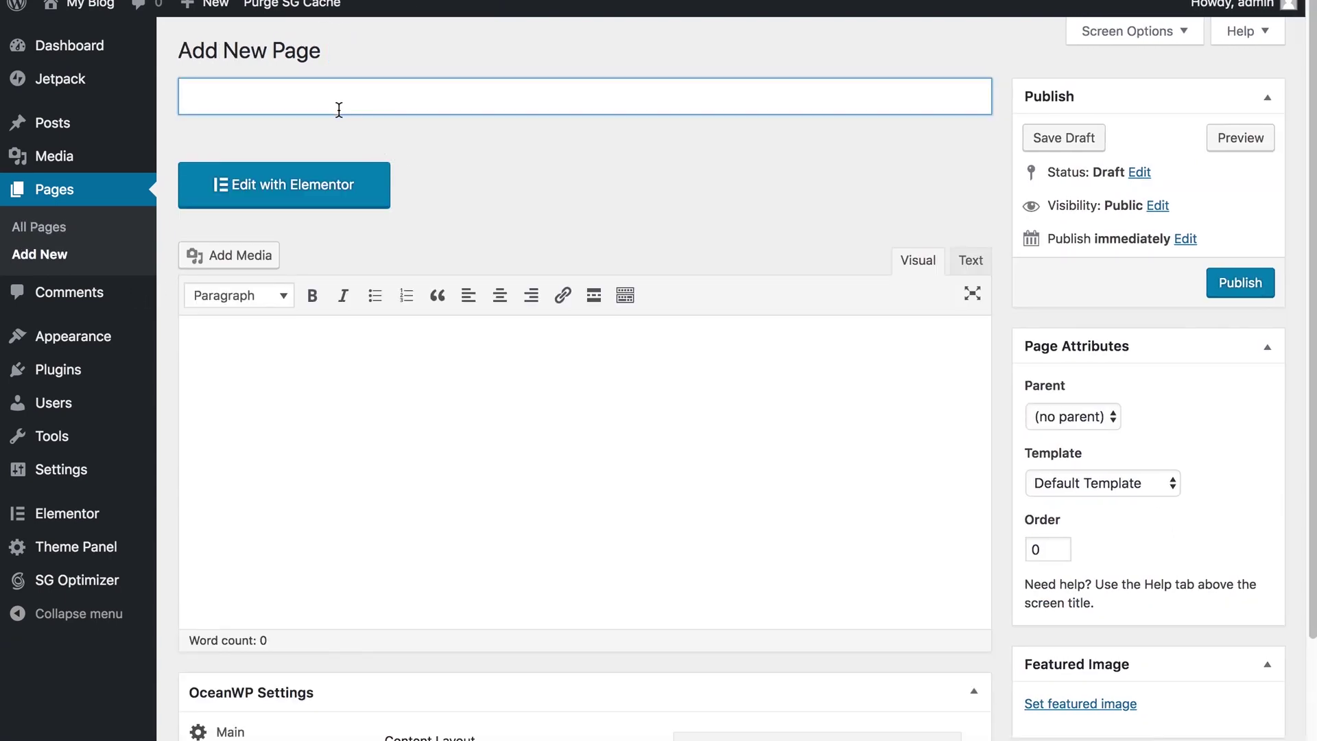
{"action": "type", "text": "About"}
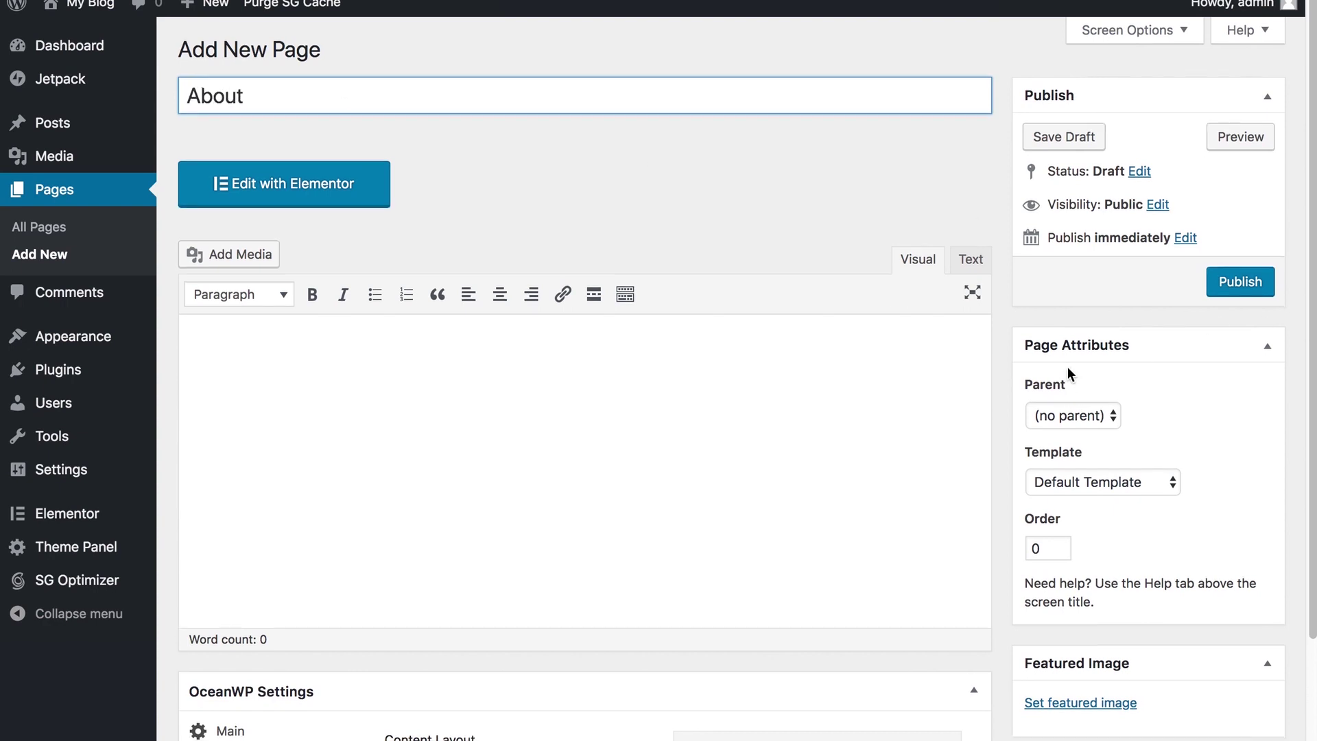
{"action": "scroll", "coordinate": [1068, 367], "scroll_direction": "down", "scroll_amount": 5}
{"action": "scroll", "coordinate": [928, 587], "scroll_direction": "up", "scroll_amount": 1}
{"action": "left_click", "coordinate": [938, 620]}
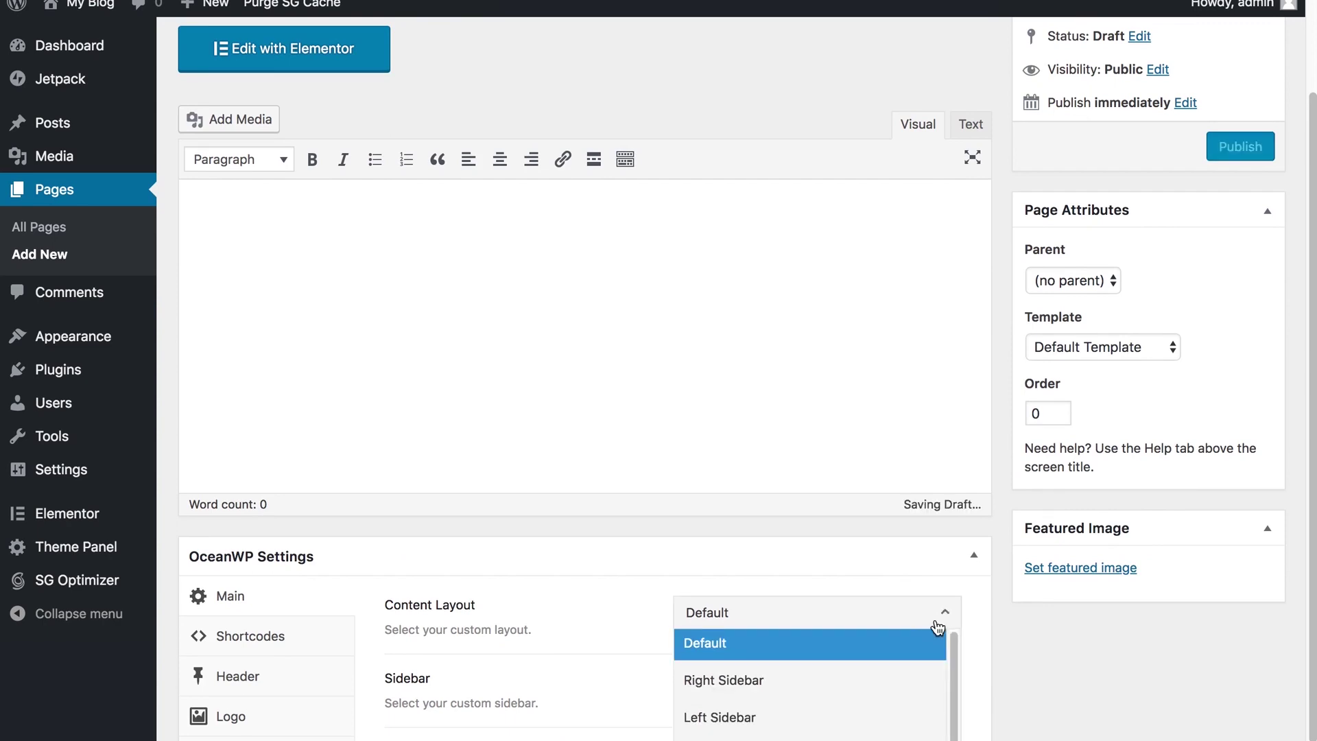
{"action": "left_click", "coordinate": [910, 740]}
{"action": "scroll", "coordinate": [1065, 705], "scroll_direction": "up", "scroll_amount": 4}
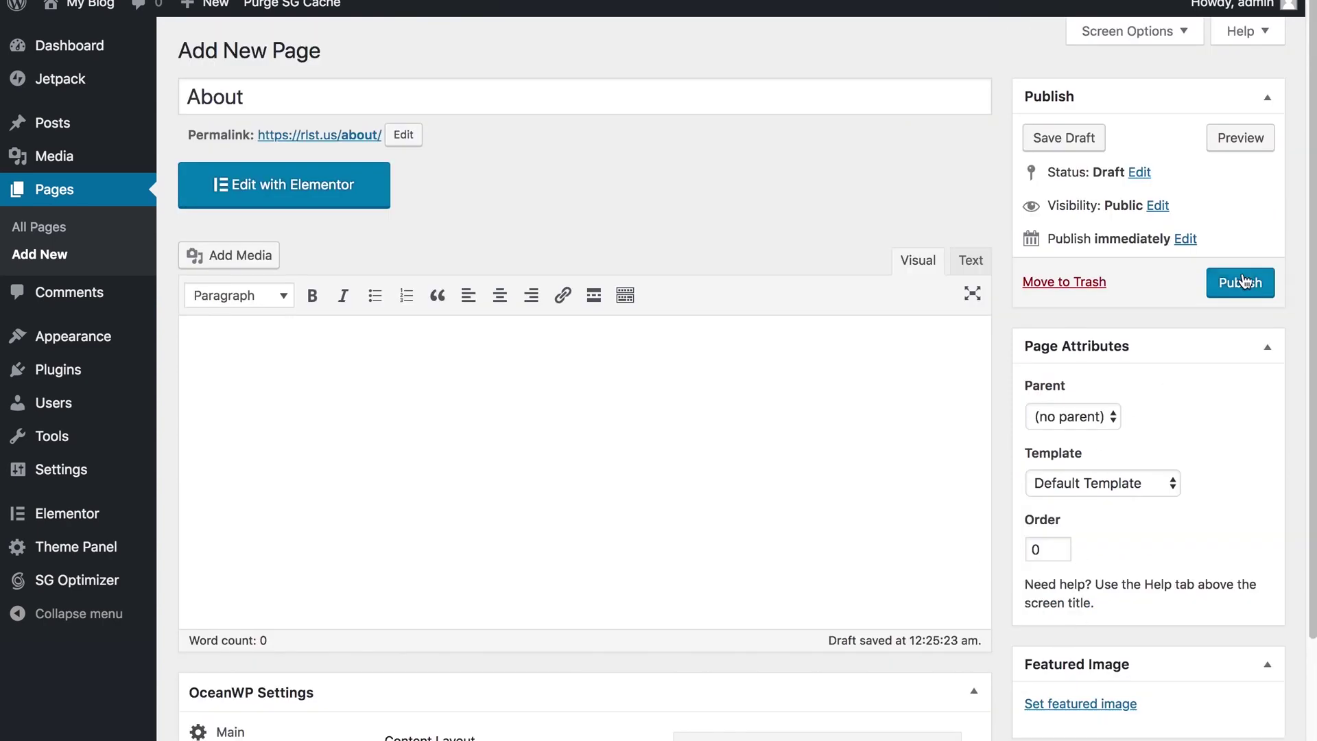
{"action": "left_click", "coordinate": [1243, 283]}
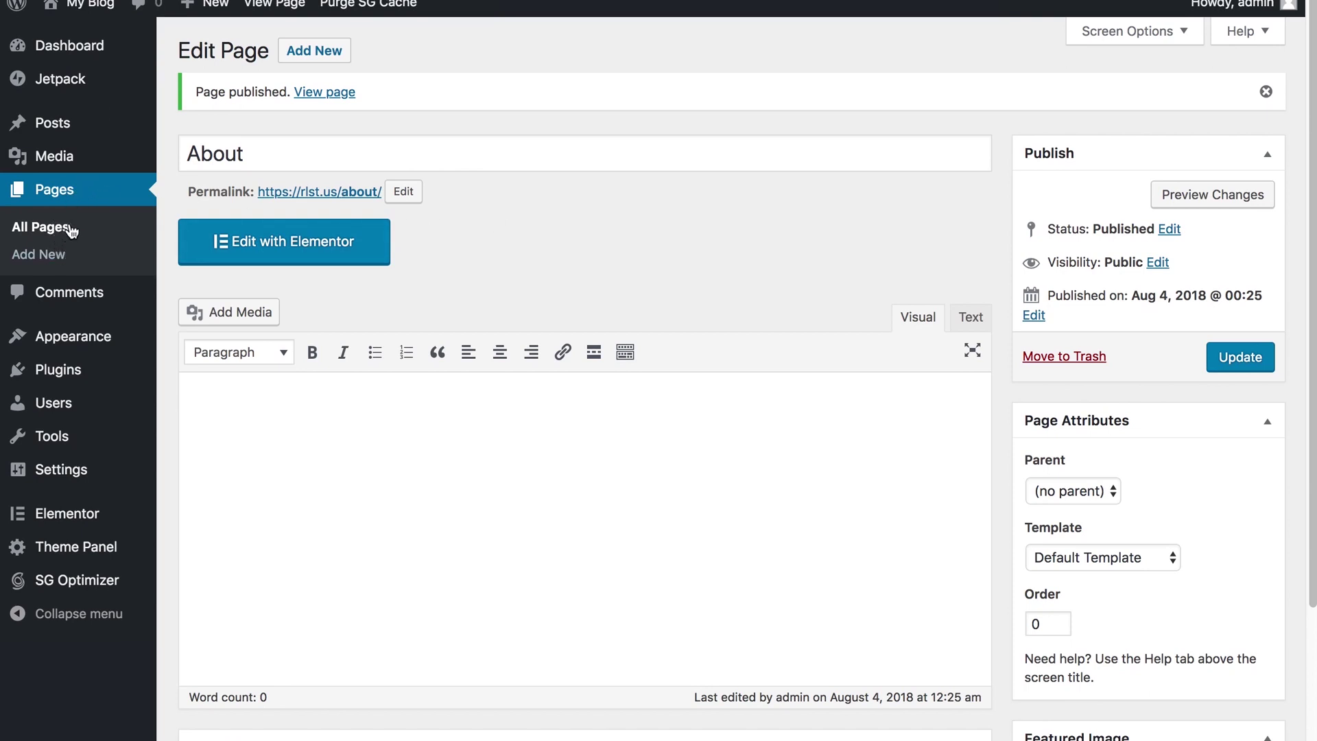
Step: Open the Home page in the Elementor builder and bring up its template Library
{"action": "left_click", "coordinate": [50, 237]}
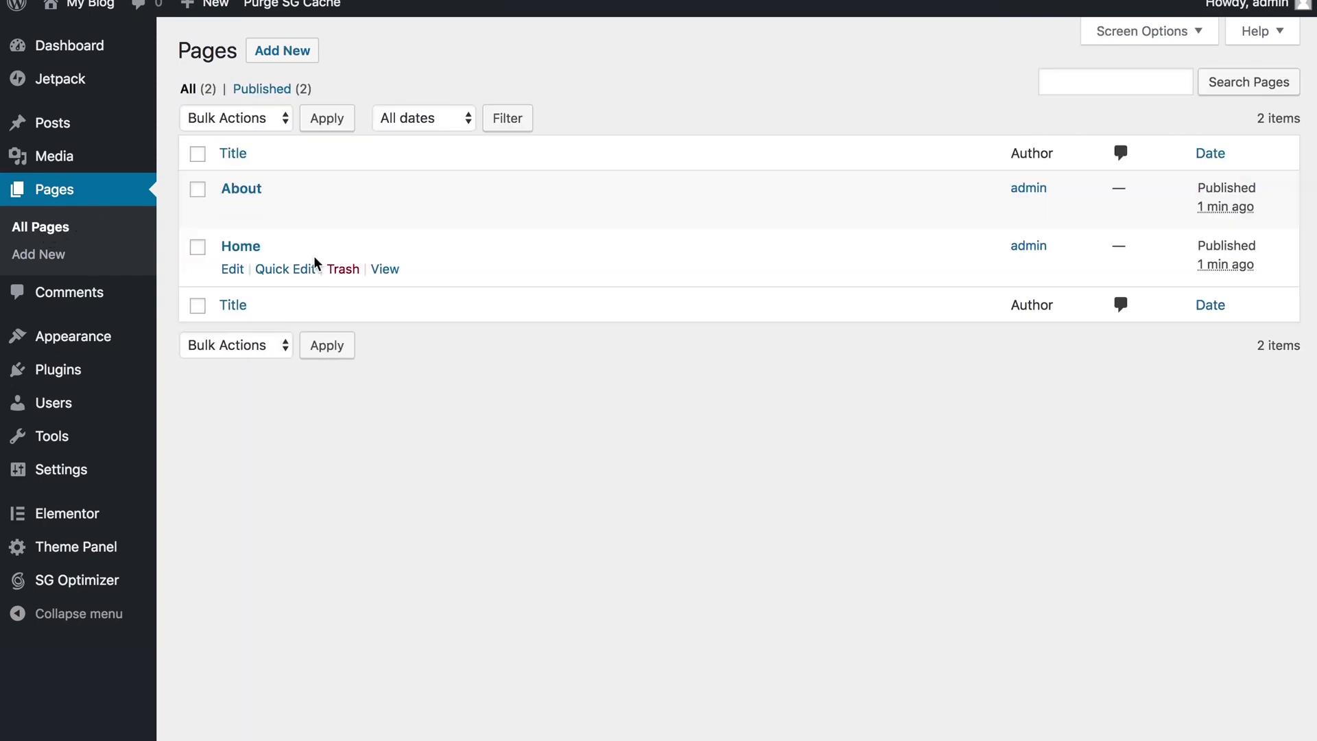
{"action": "left_click", "coordinate": [243, 251]}
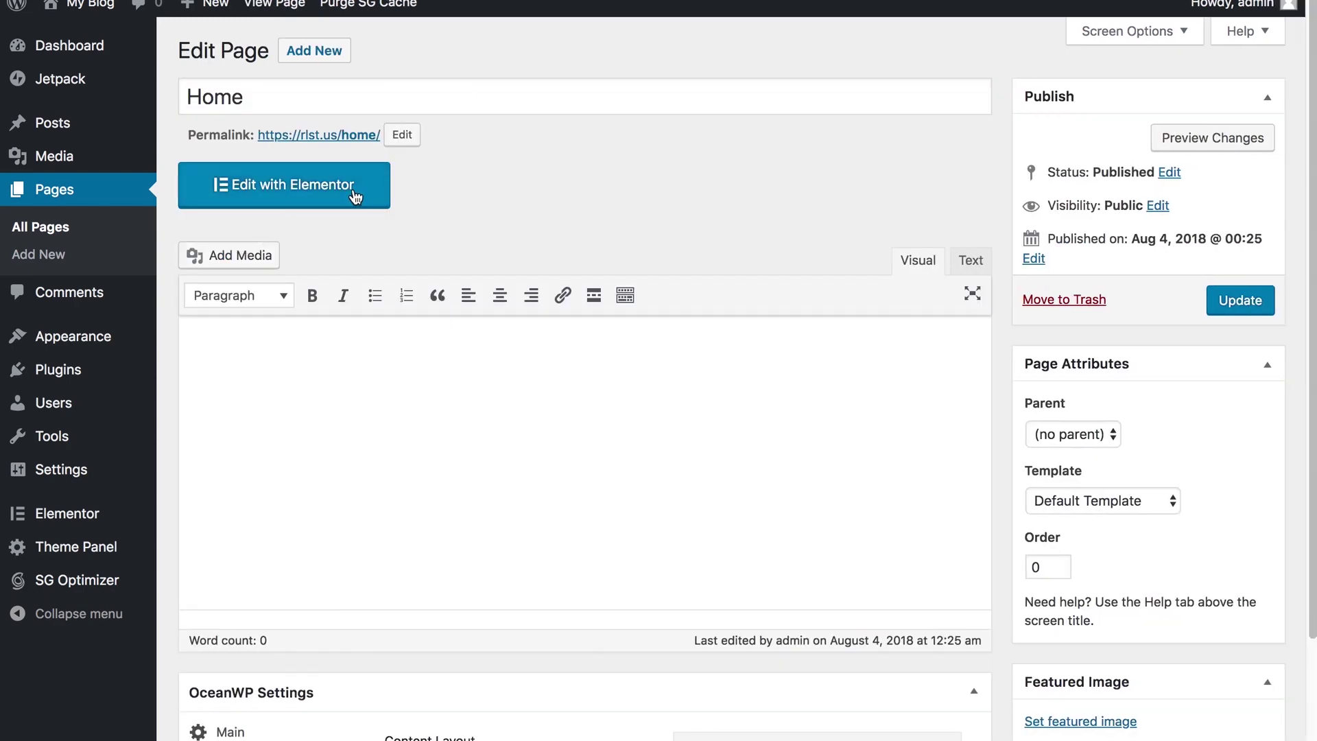
{"action": "left_click", "coordinate": [355, 197]}
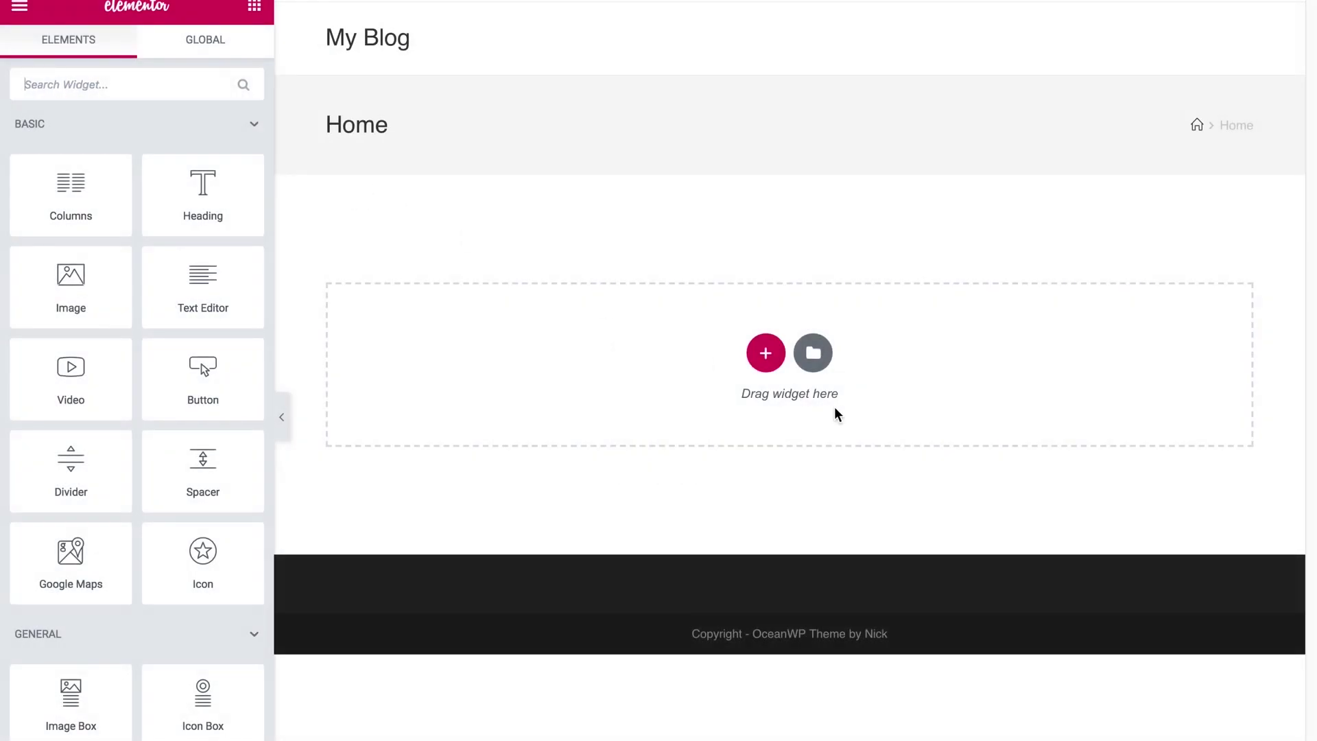
{"action": "left_click", "coordinate": [766, 352]}
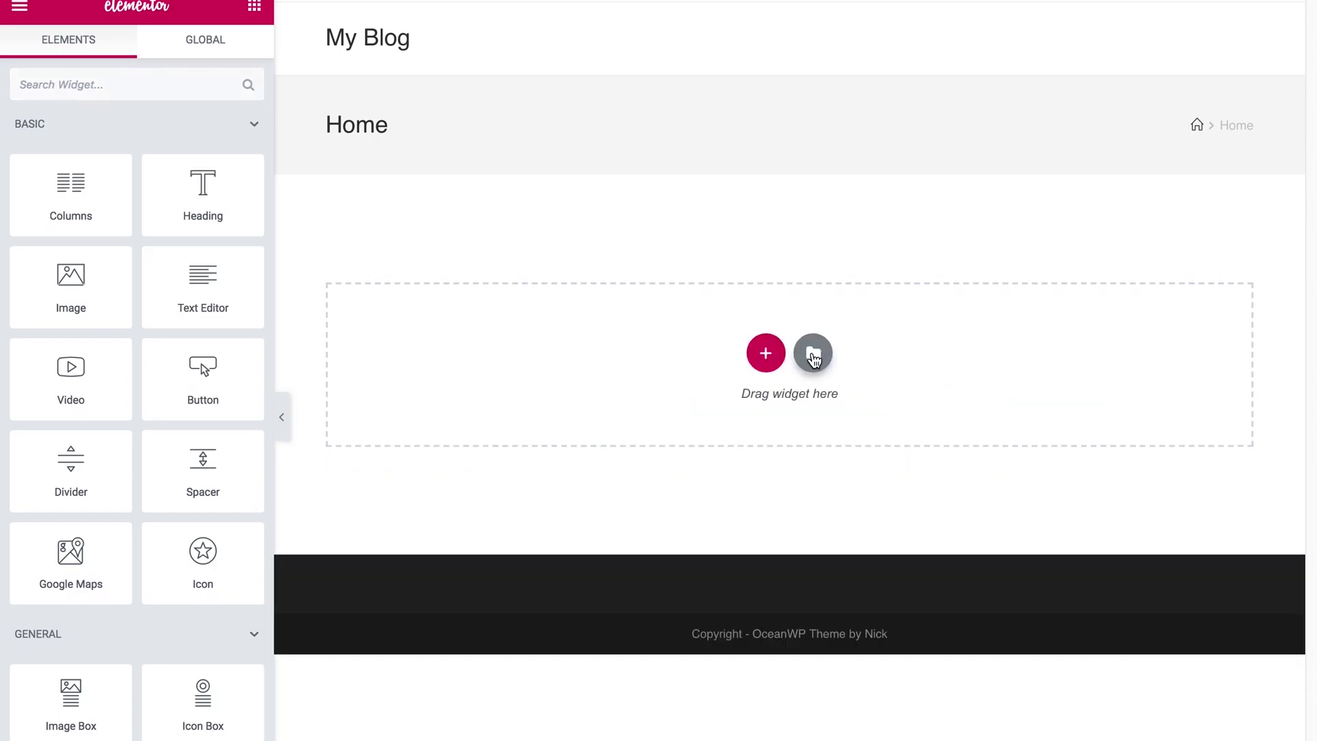
{"action": "left_click", "coordinate": [810, 354]}
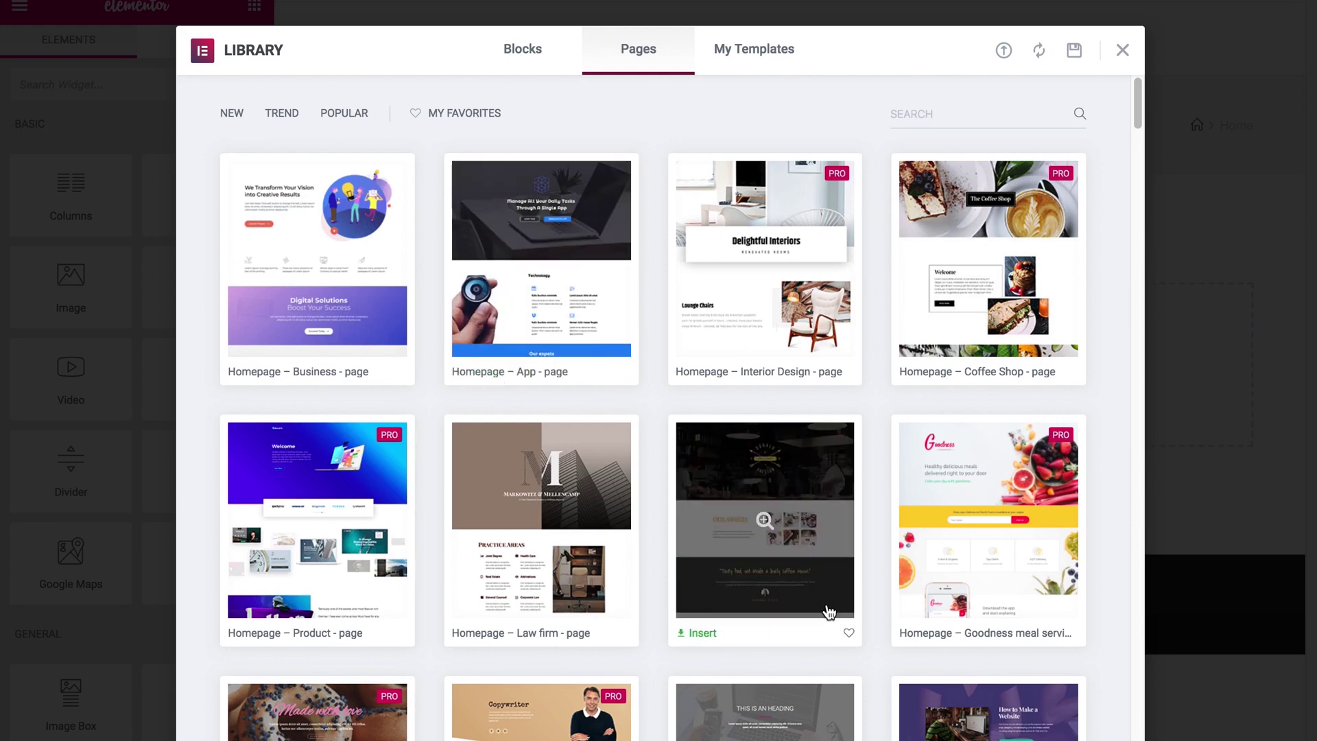
Step: Preview the 'How to Make a Website' template and insert it into the Home page
{"action": "scroll", "coordinate": [831, 612], "scroll_direction": "down", "scroll_amount": 2}
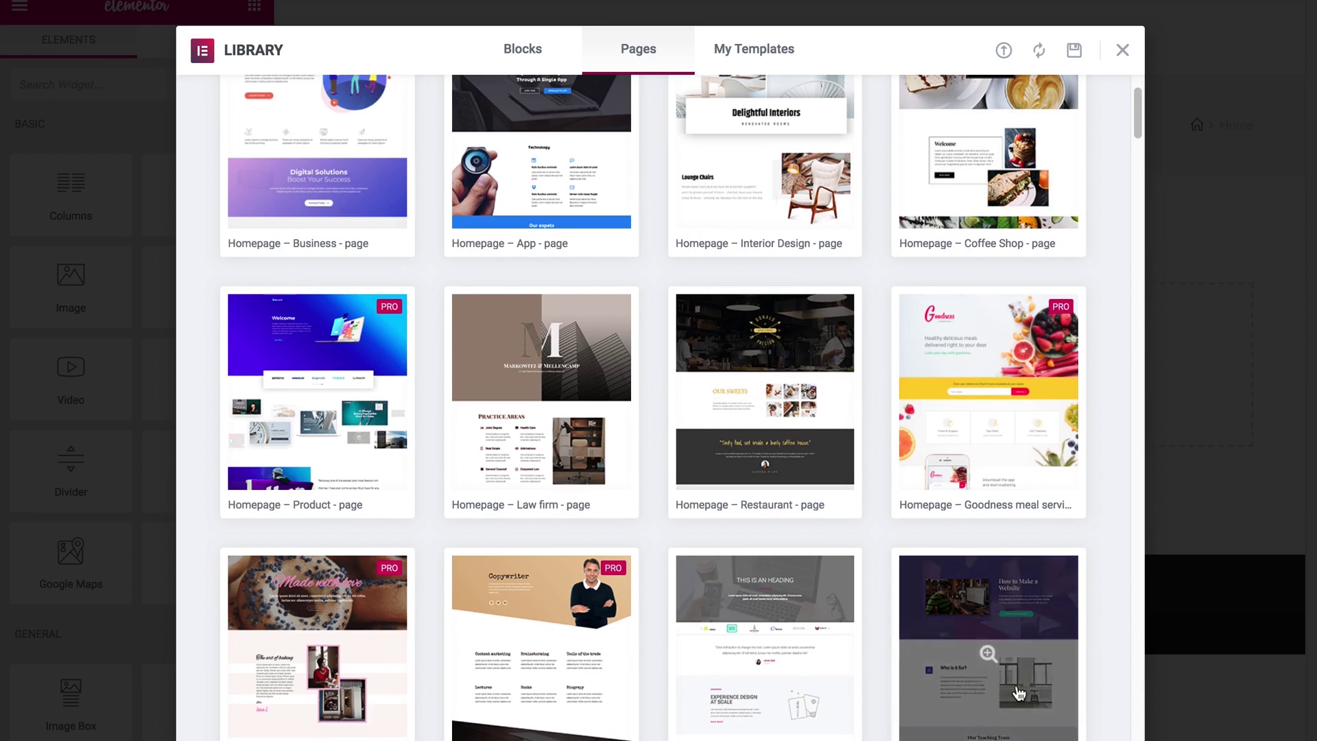
{"action": "left_click", "coordinate": [1009, 691]}
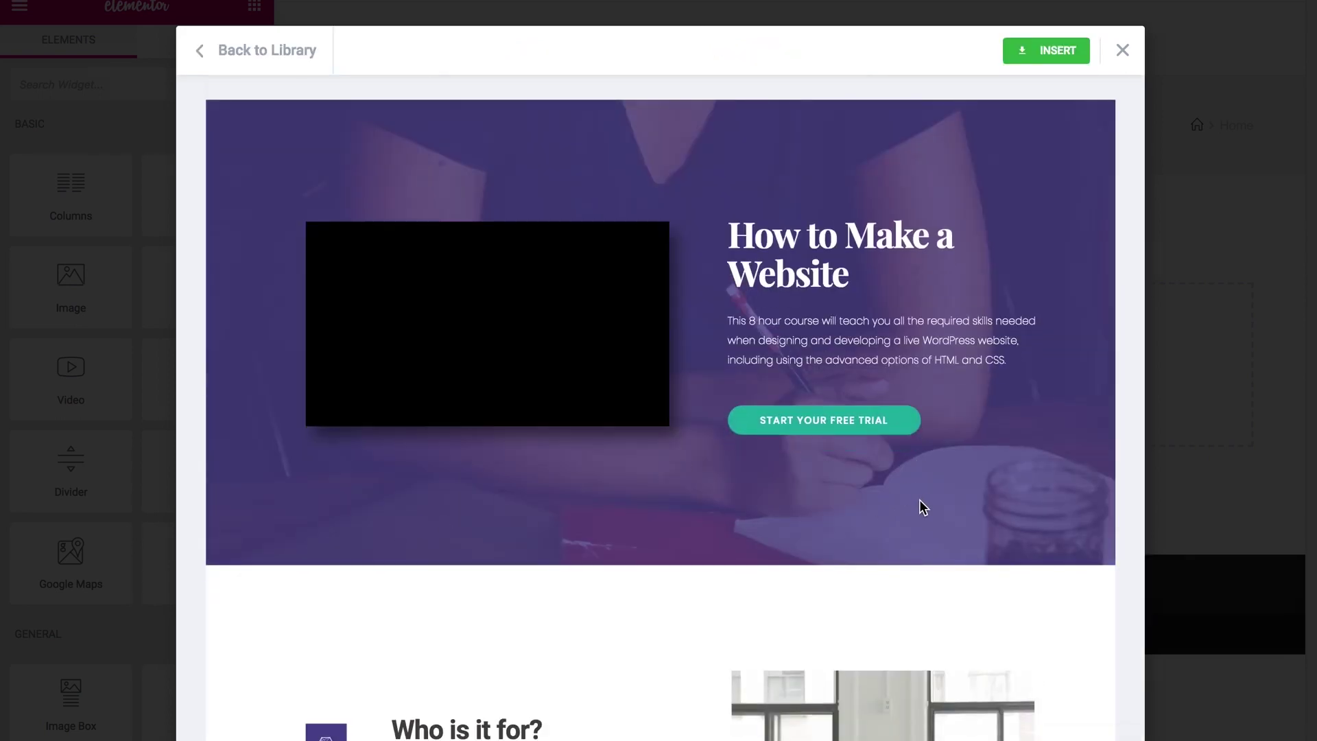
{"action": "scroll", "coordinate": [903, 512], "scroll_direction": "down", "scroll_amount": 15}
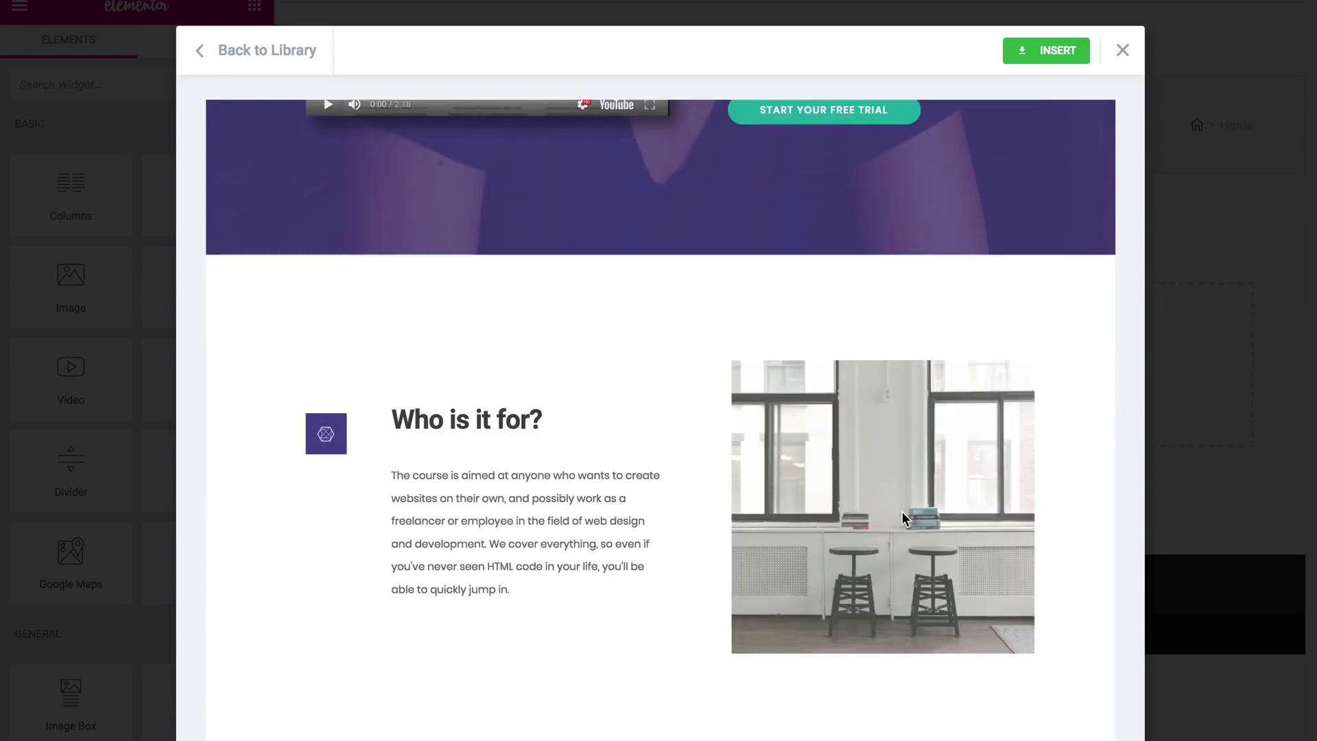
{"action": "scroll", "coordinate": [903, 516], "scroll_direction": "down", "scroll_amount": 15}
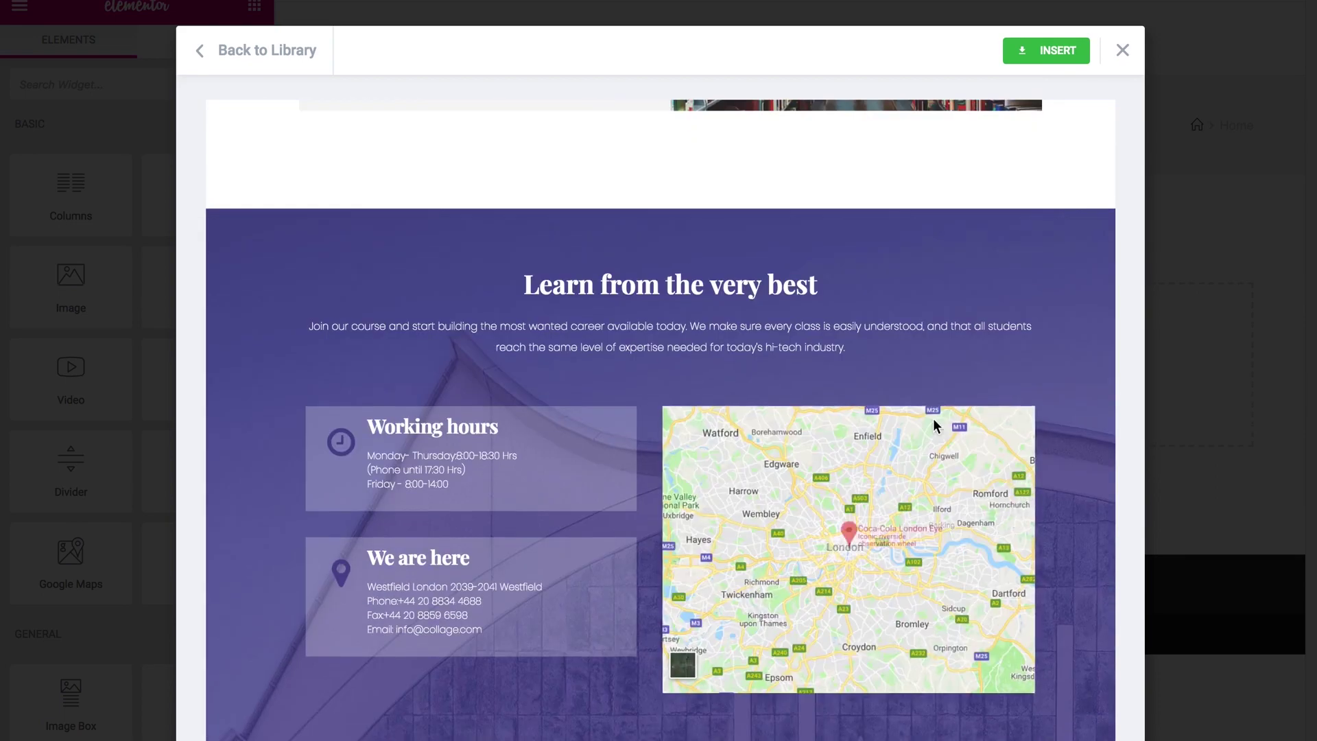
{"action": "scroll", "coordinate": [935, 412], "scroll_direction": "up", "scroll_amount": 20}
{"action": "scroll", "coordinate": [951, 469], "scroll_direction": "down", "scroll_amount": 10}
{"action": "scroll", "coordinate": [951, 469], "scroll_direction": "up", "scroll_amount": 10}
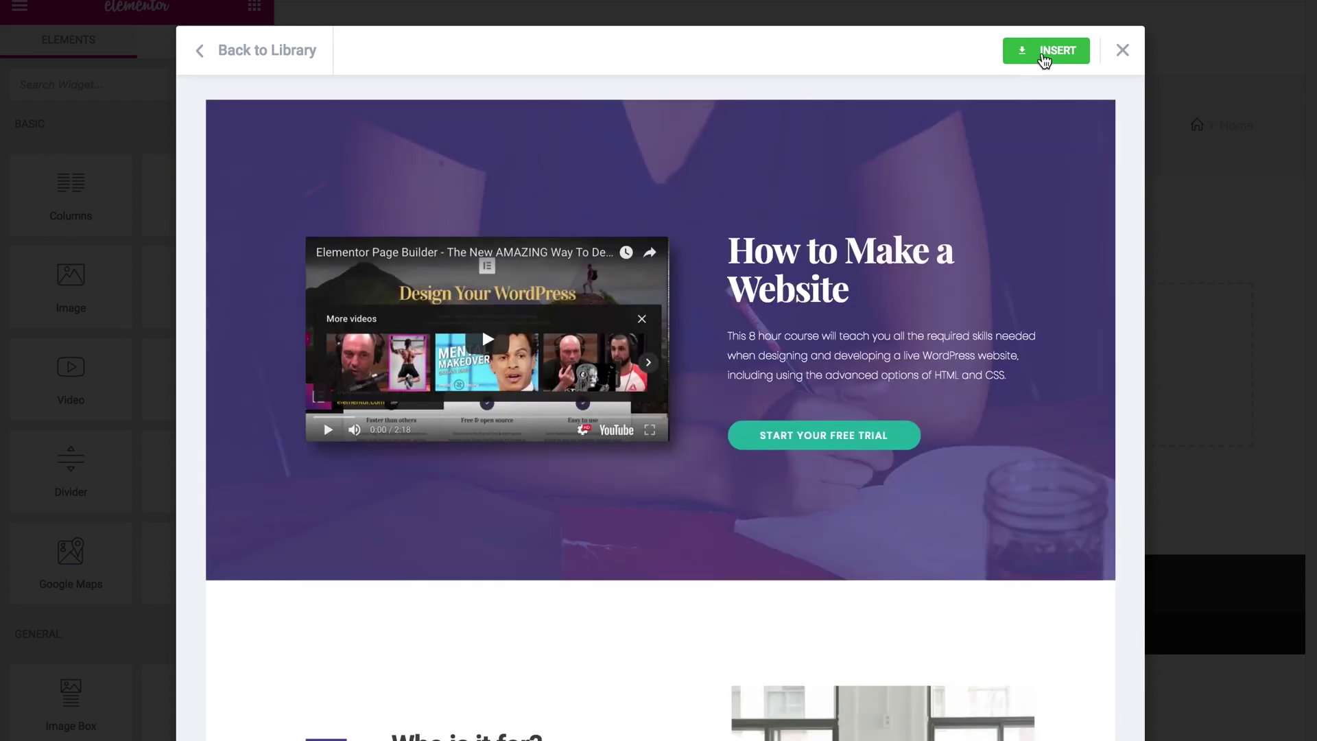
{"action": "left_click", "coordinate": [1044, 53]}
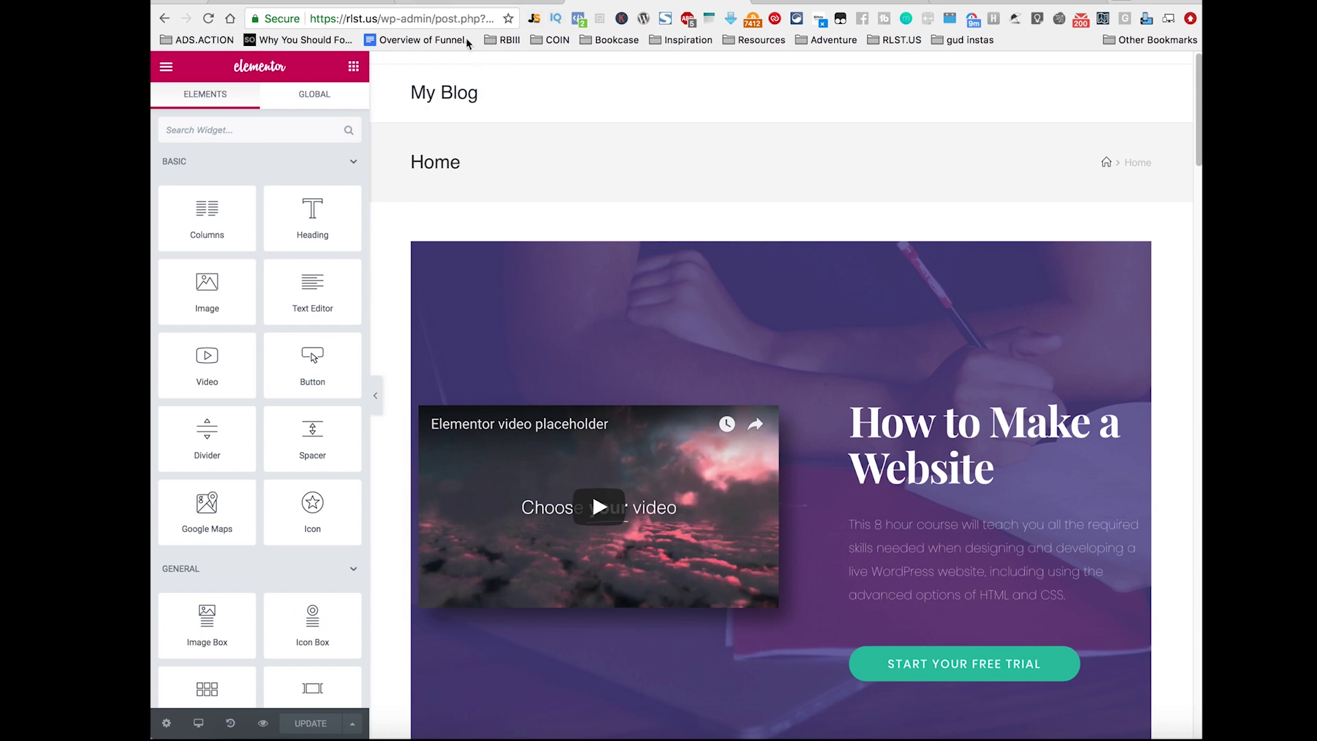
Step: Load the WordPress admin dashboard at rlst.us/wp-admin
{"action": "left_click", "coordinate": [413, 18]}
{"action": "type", "text": "rlst.us/wp-admin"}
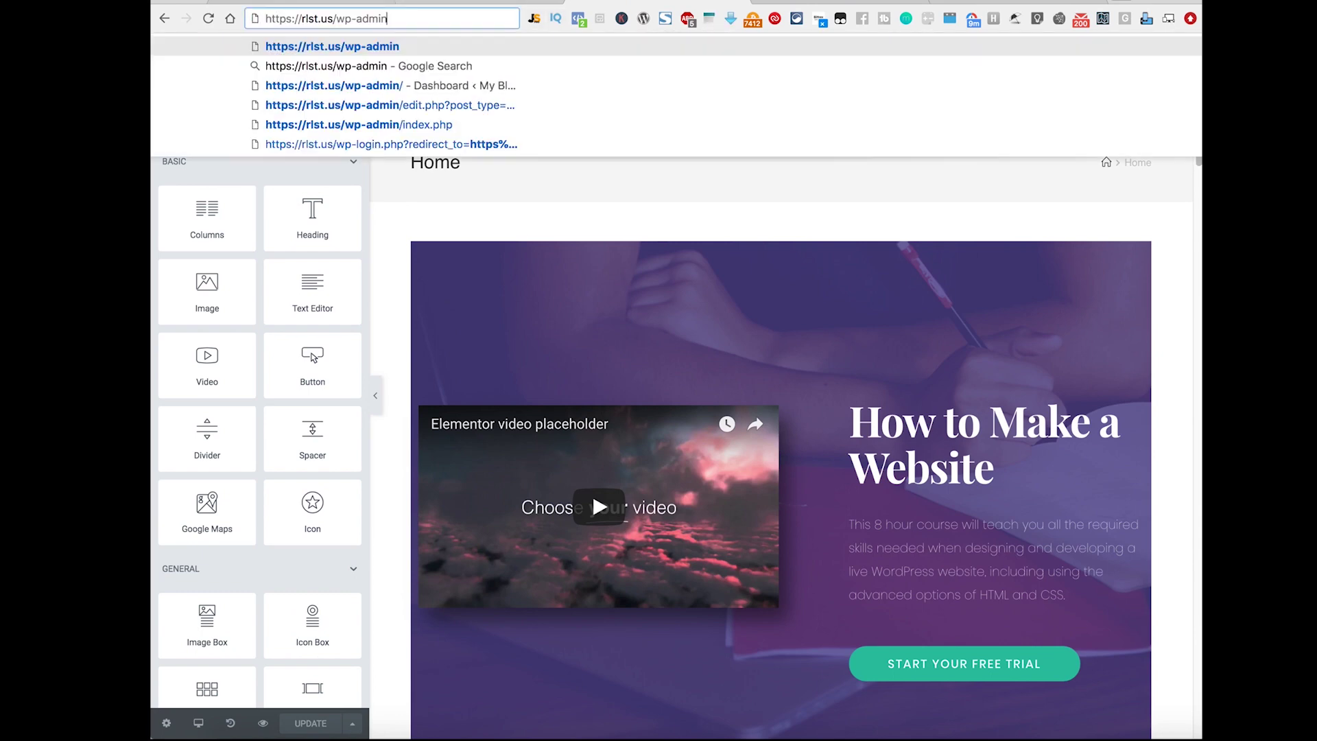
{"action": "key", "text": "Return"}
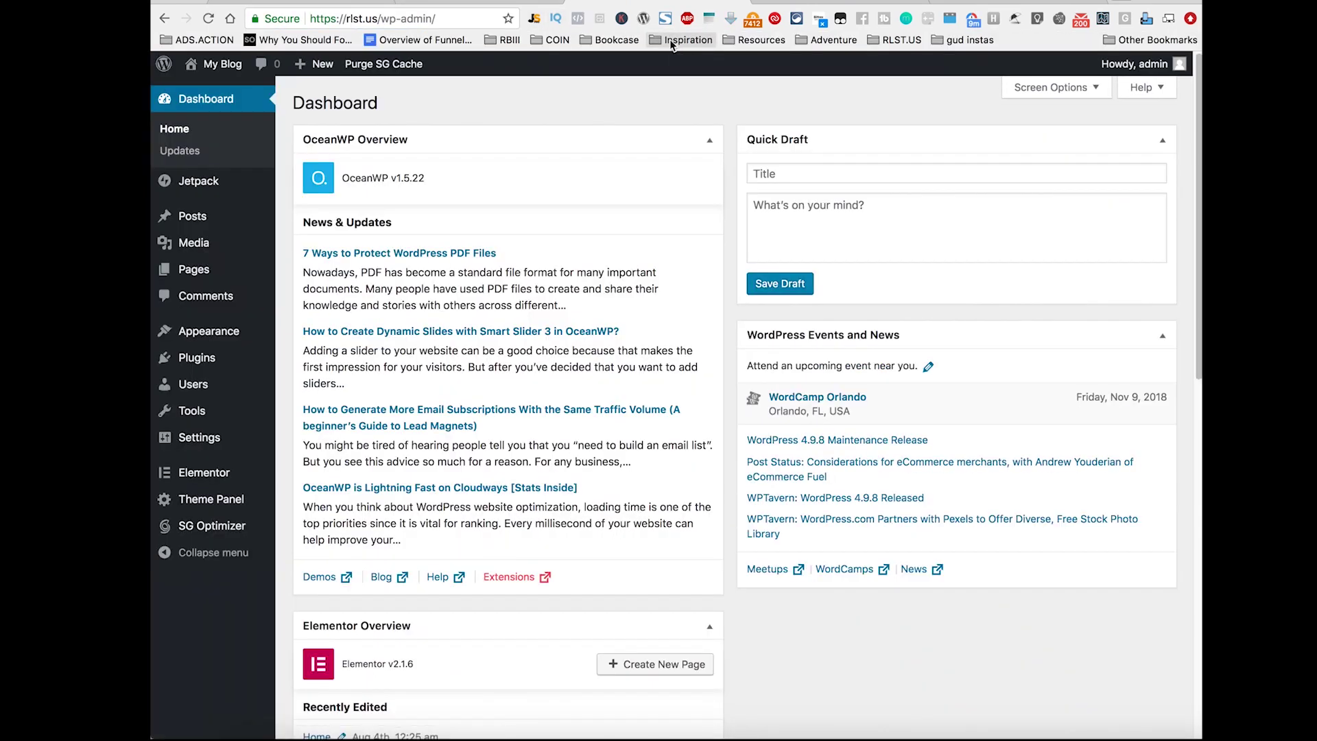
Step: Search Plugins > Add New for 'elem' and scroll through the Elementor results
{"action": "mouse_move", "coordinate": [180, 275]}
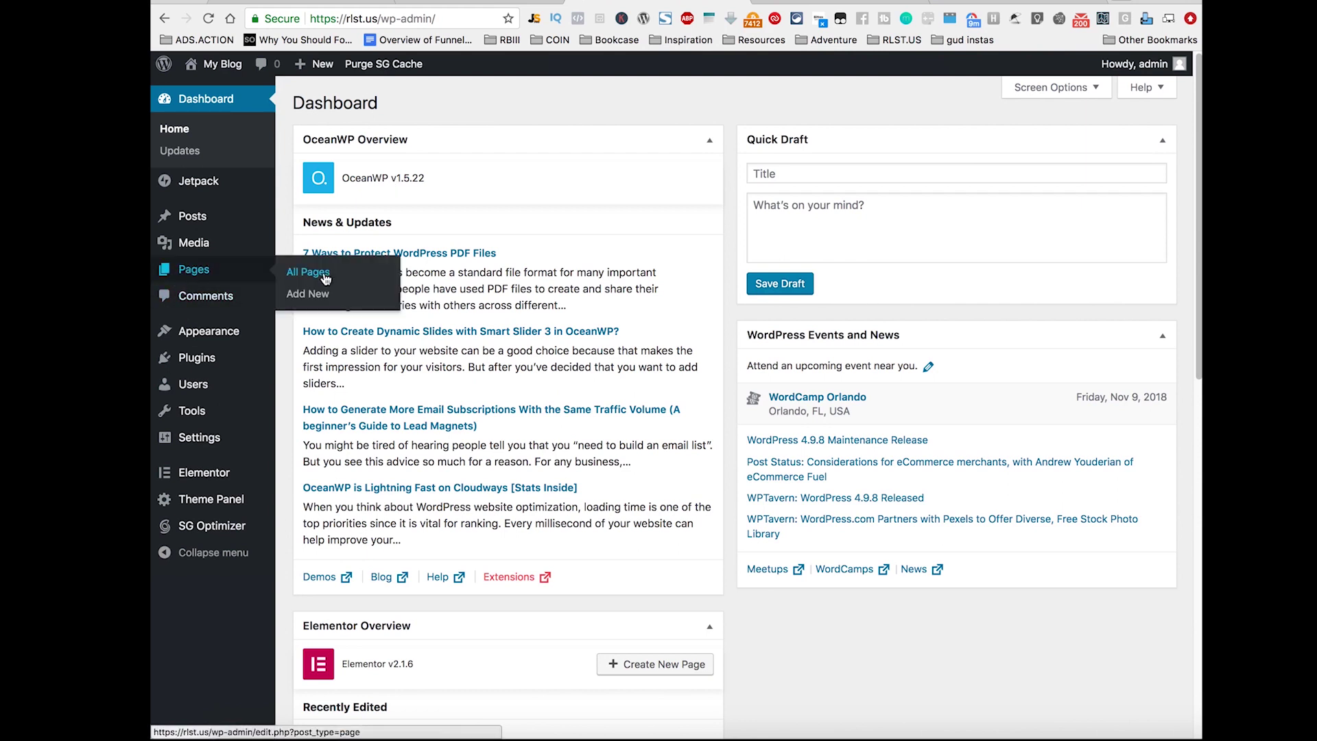
{"action": "mouse_move", "coordinate": [207, 363]}
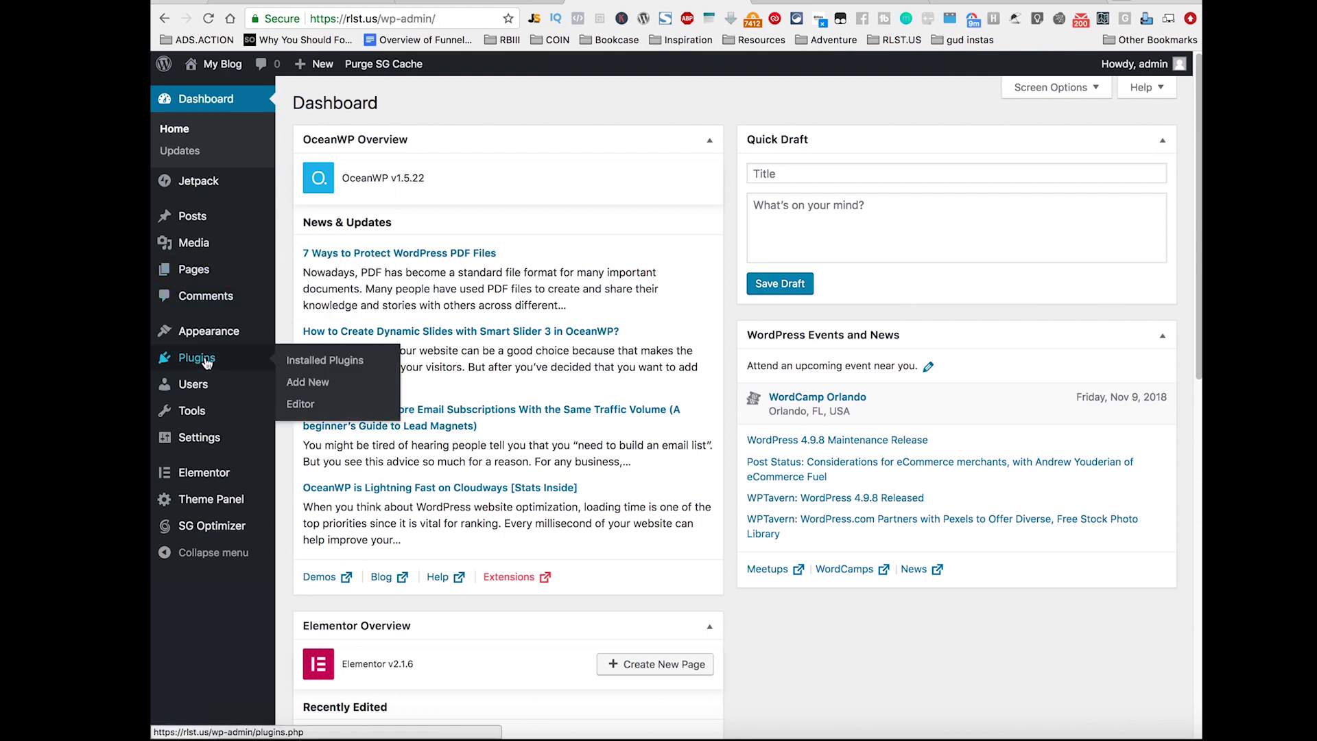
{"action": "left_click", "coordinate": [314, 382]}
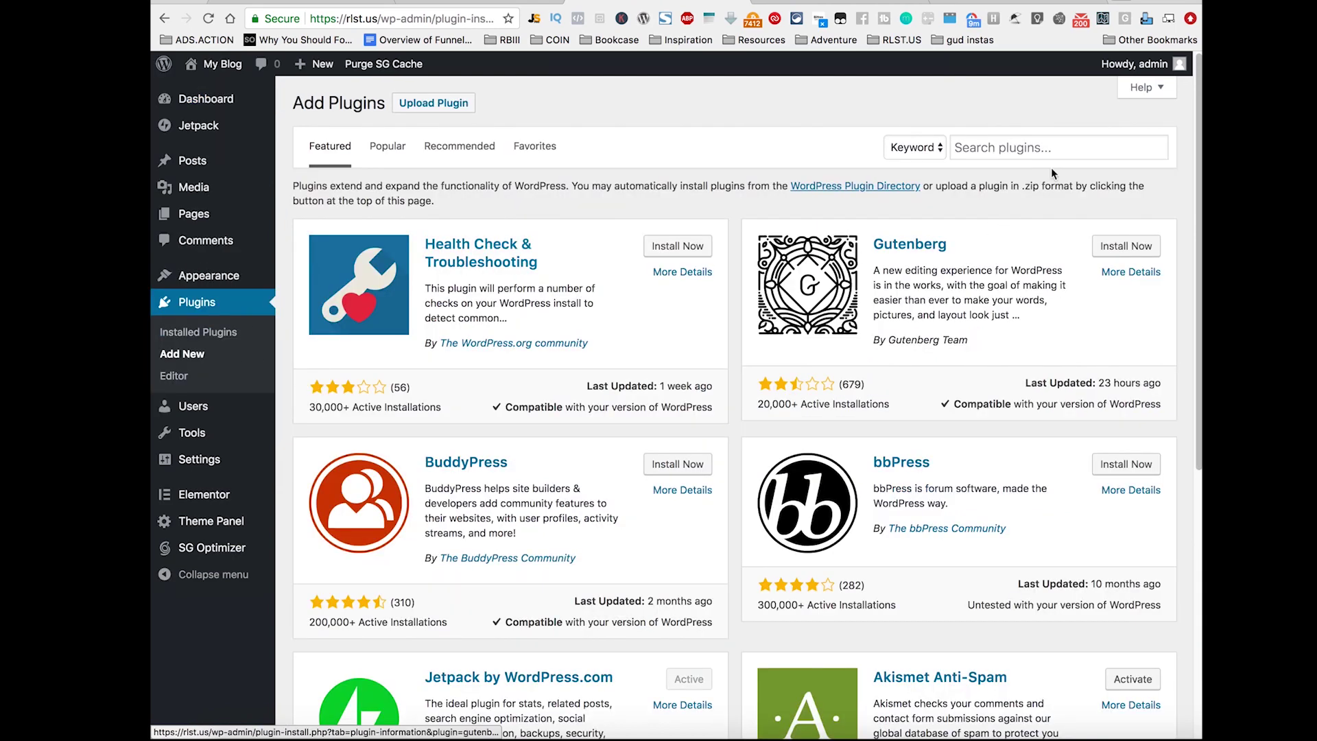
{"action": "left_click", "coordinate": [1041, 144]}
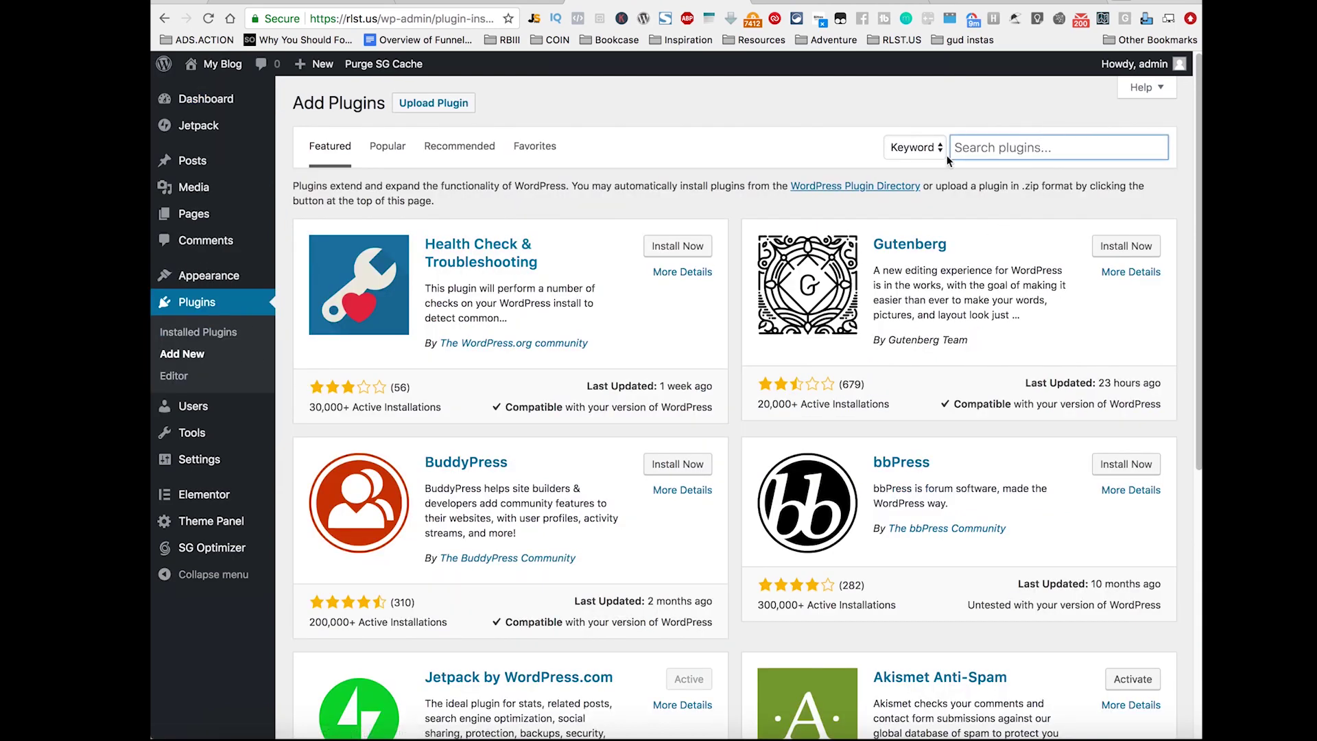
{"action": "type", "text": "elementor"}
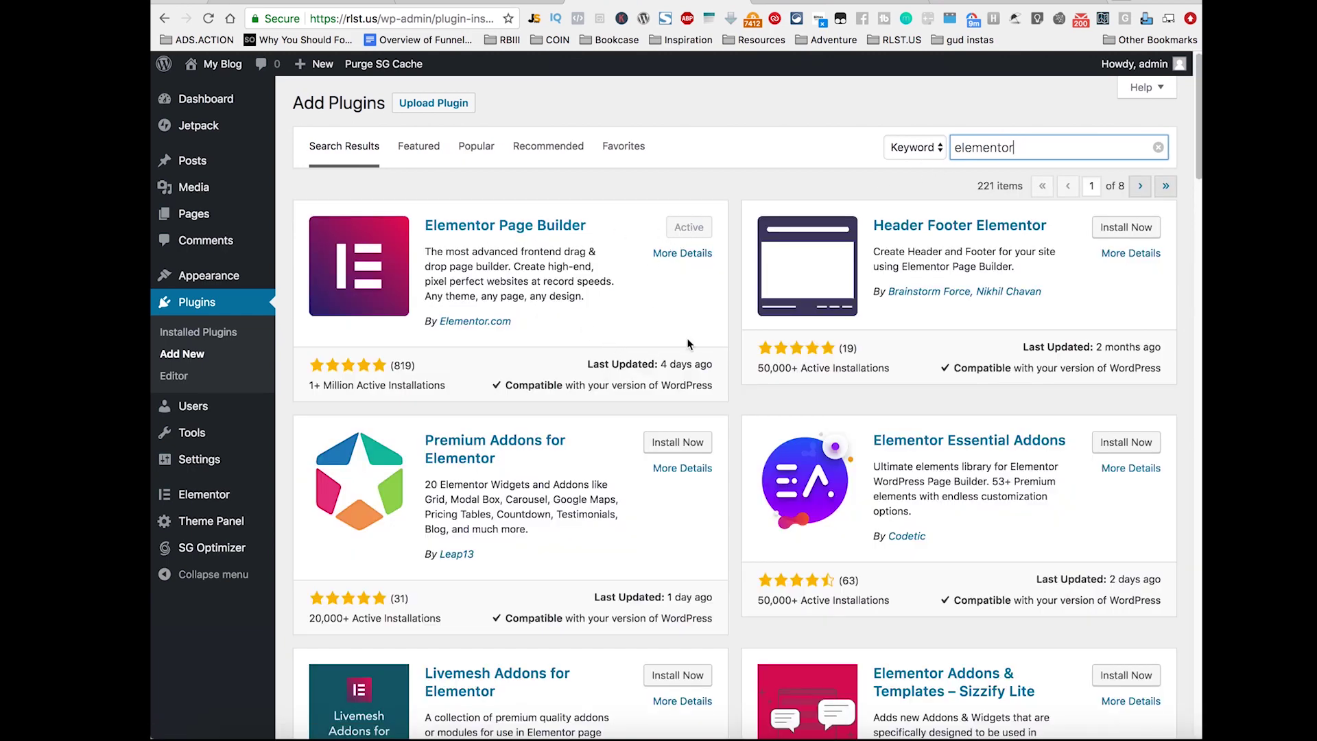
{"action": "scroll", "coordinate": [697, 319], "scroll_direction": "down", "scroll_amount": 3}
{"action": "scroll", "coordinate": [697, 319], "scroll_direction": "down", "scroll_amount": 10}
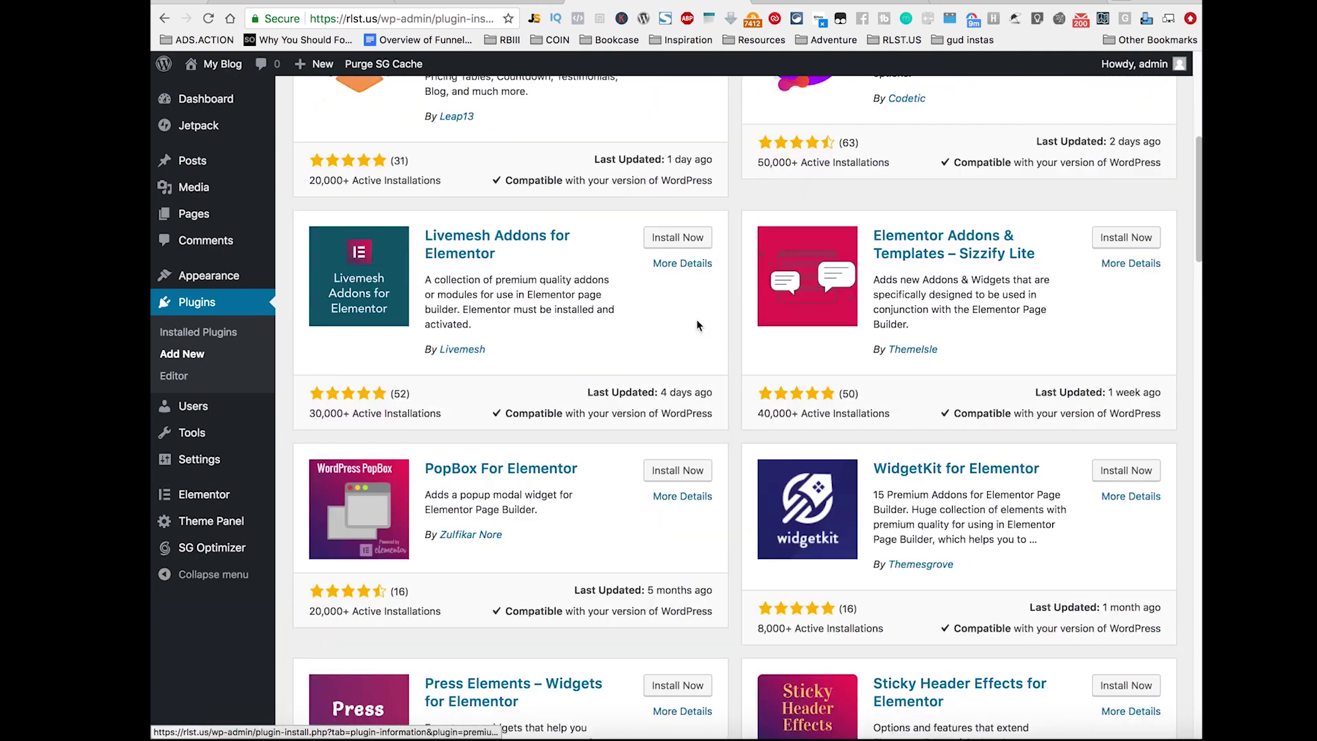
{"action": "scroll", "coordinate": [697, 321], "scroll_direction": "down", "scroll_amount": 4}
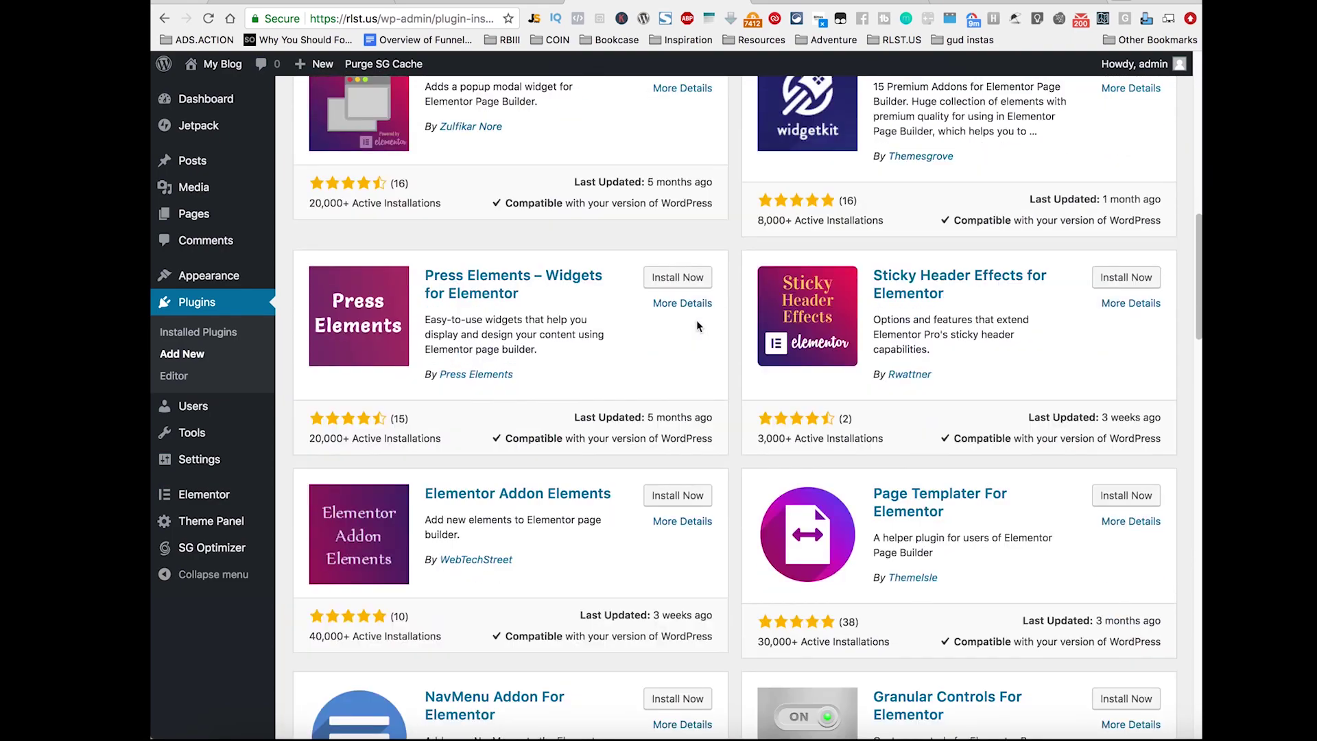
{"action": "scroll", "coordinate": [697, 326], "scroll_direction": "down", "scroll_amount": 5}
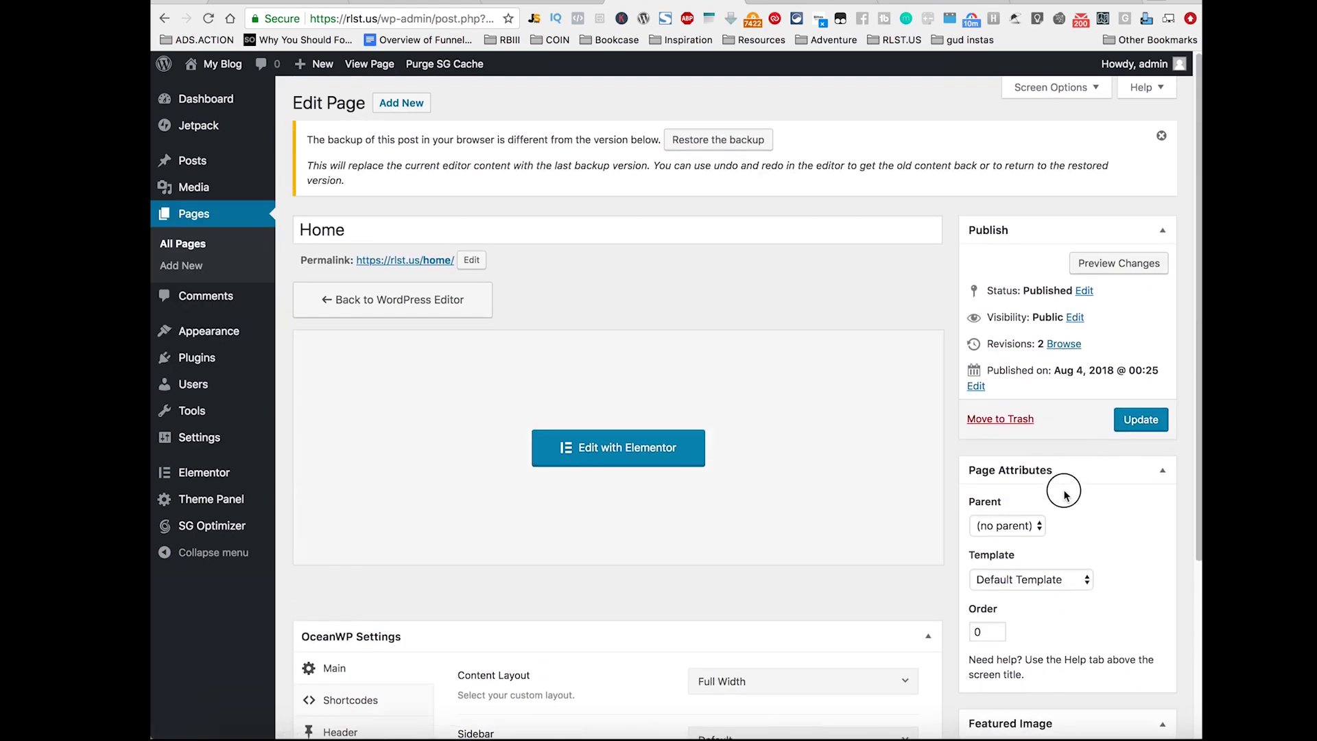
Step: Check the template list without changing it, and preview the live Home page in a new tab
{"action": "left_click", "coordinate": [1077, 582]}
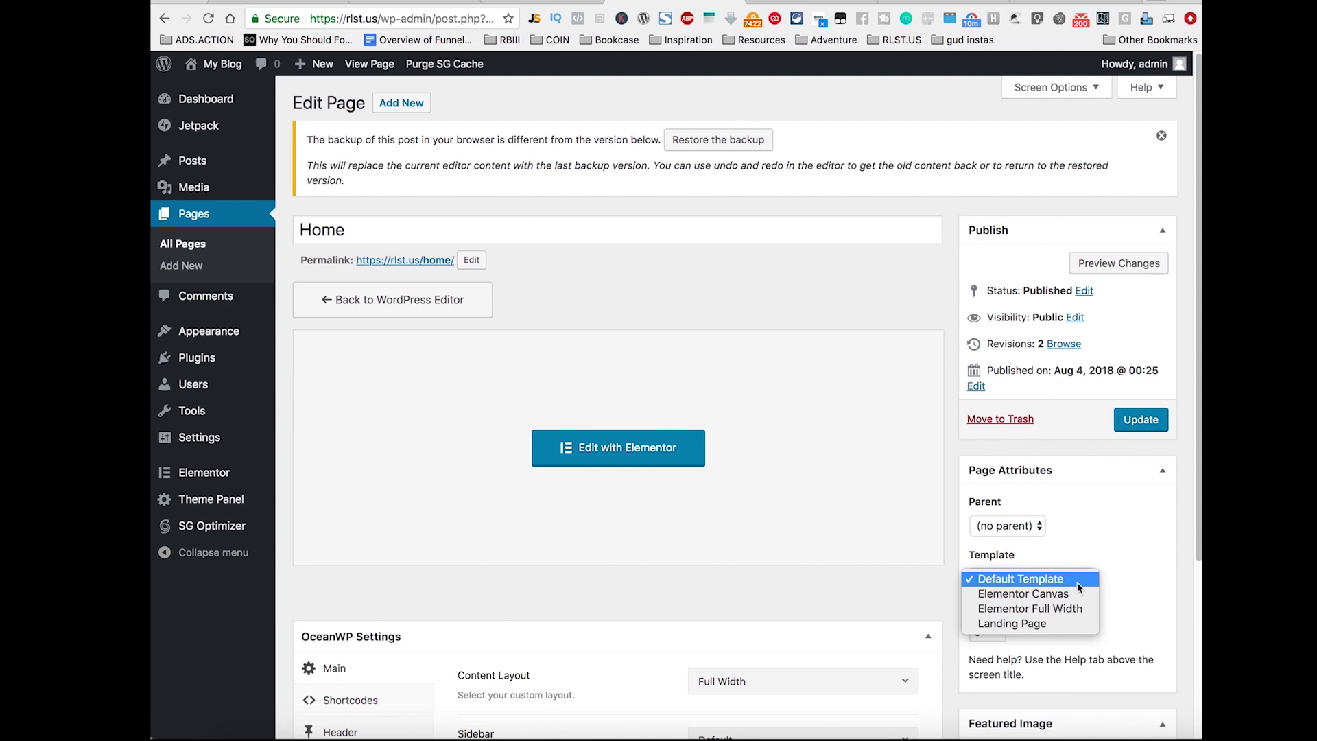
{"action": "left_click", "coordinate": [1117, 573]}
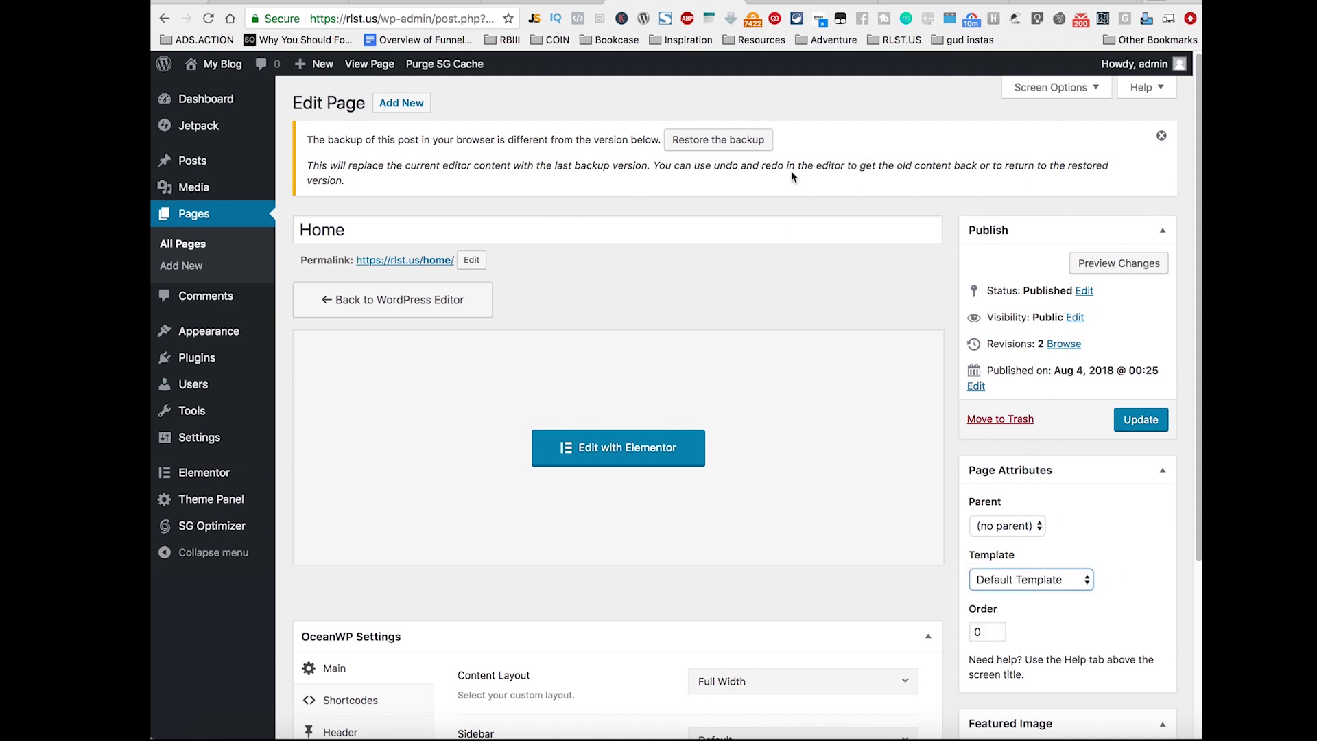
{"action": "scroll", "coordinate": [907, 328], "scroll_direction": "down", "scroll_amount": 3}
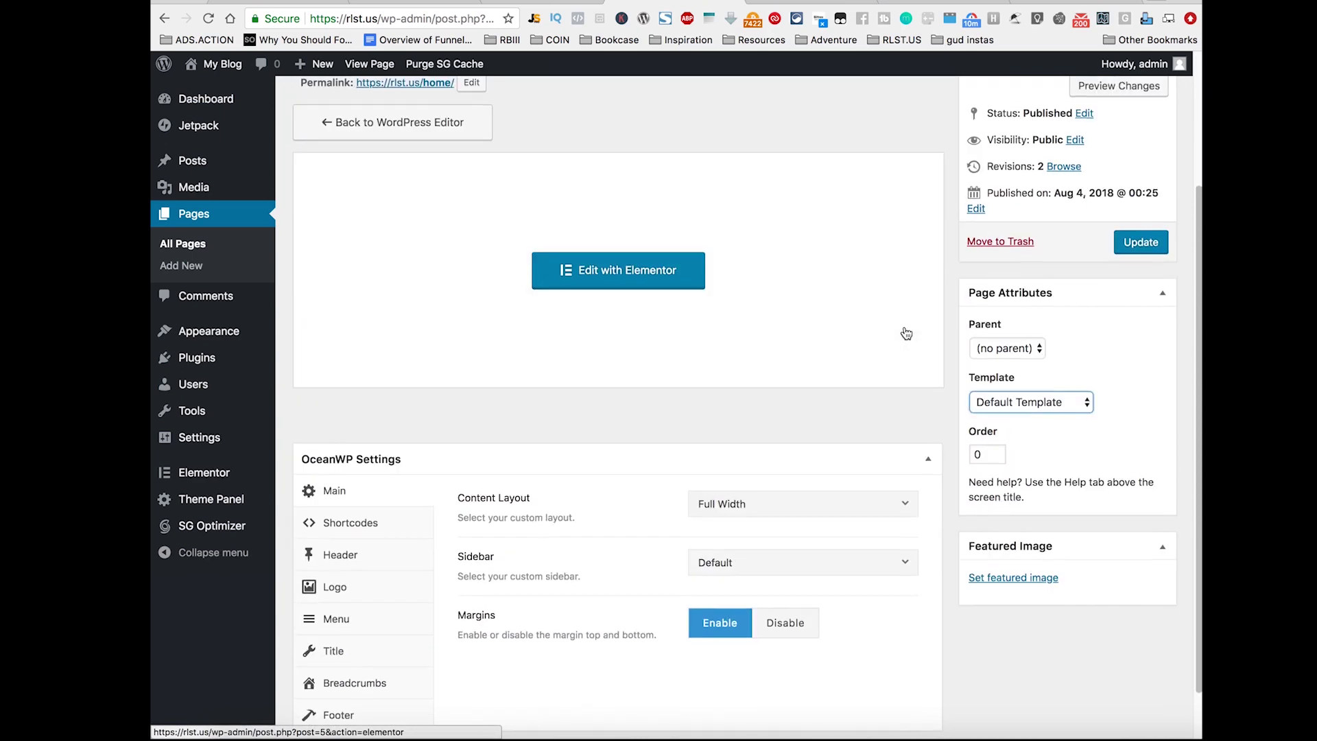
{"action": "right_click", "coordinate": [434, 83]}
{"action": "left_click", "coordinate": [451, 92]}
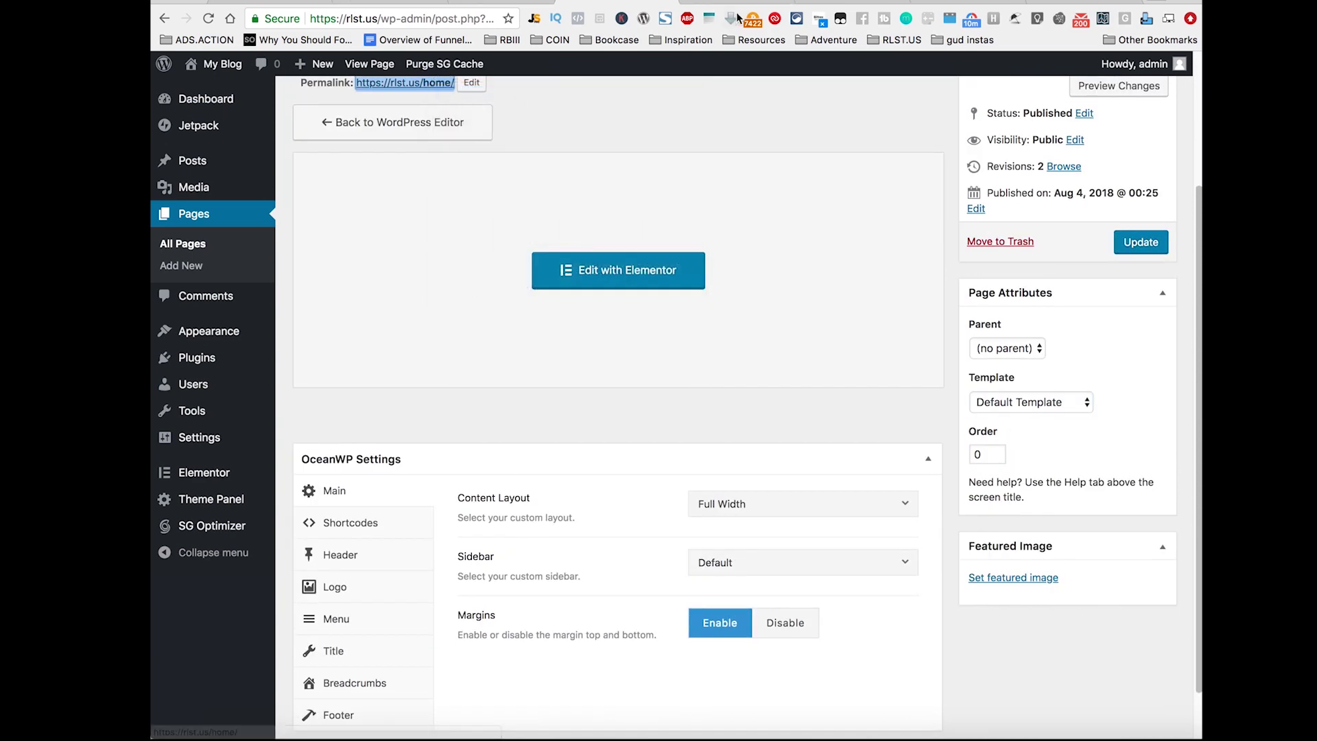
{"action": "left_click", "coordinate": [732, 3]}
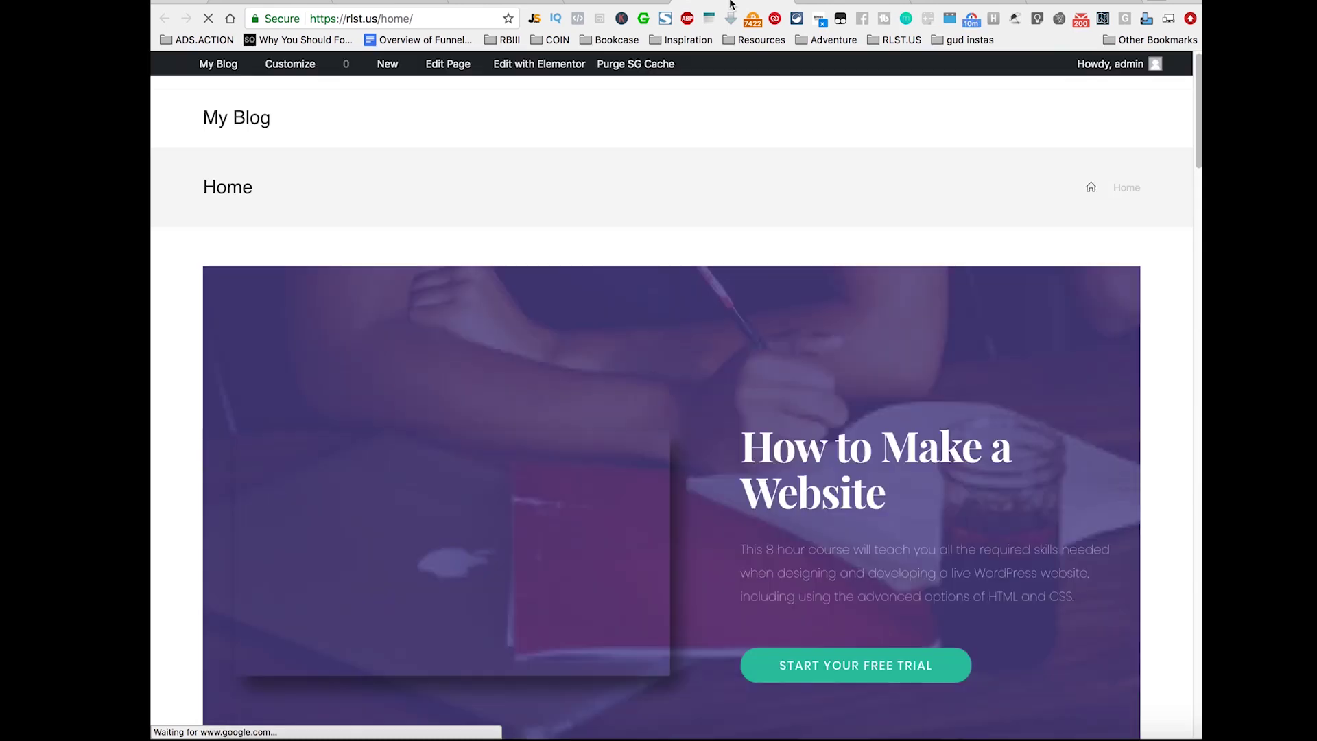
{"action": "left_click", "coordinate": [607, 3]}
Step: Set the Home page template to Elementor Full Width, update, and reload the live page
{"action": "left_click", "coordinate": [1068, 405]}
{"action": "left_click", "coordinate": [1067, 430]}
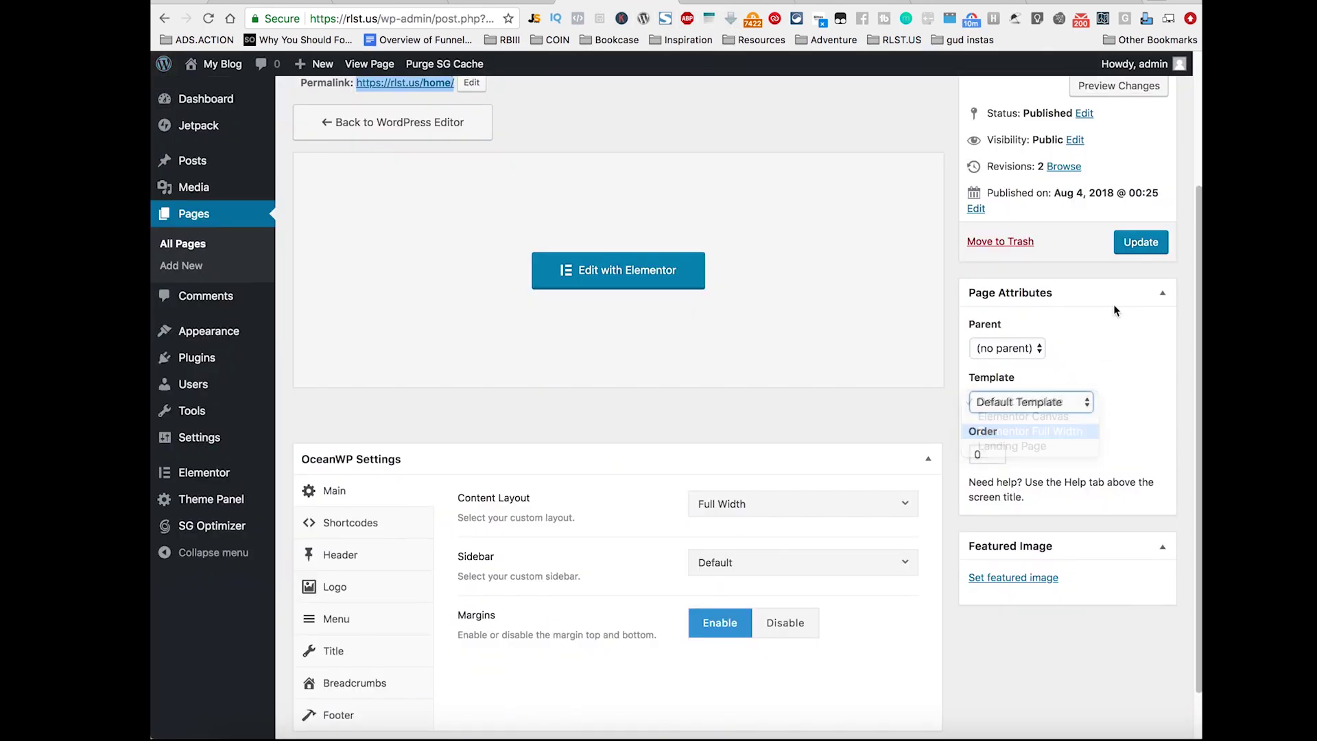
{"action": "left_click", "coordinate": [1141, 241]}
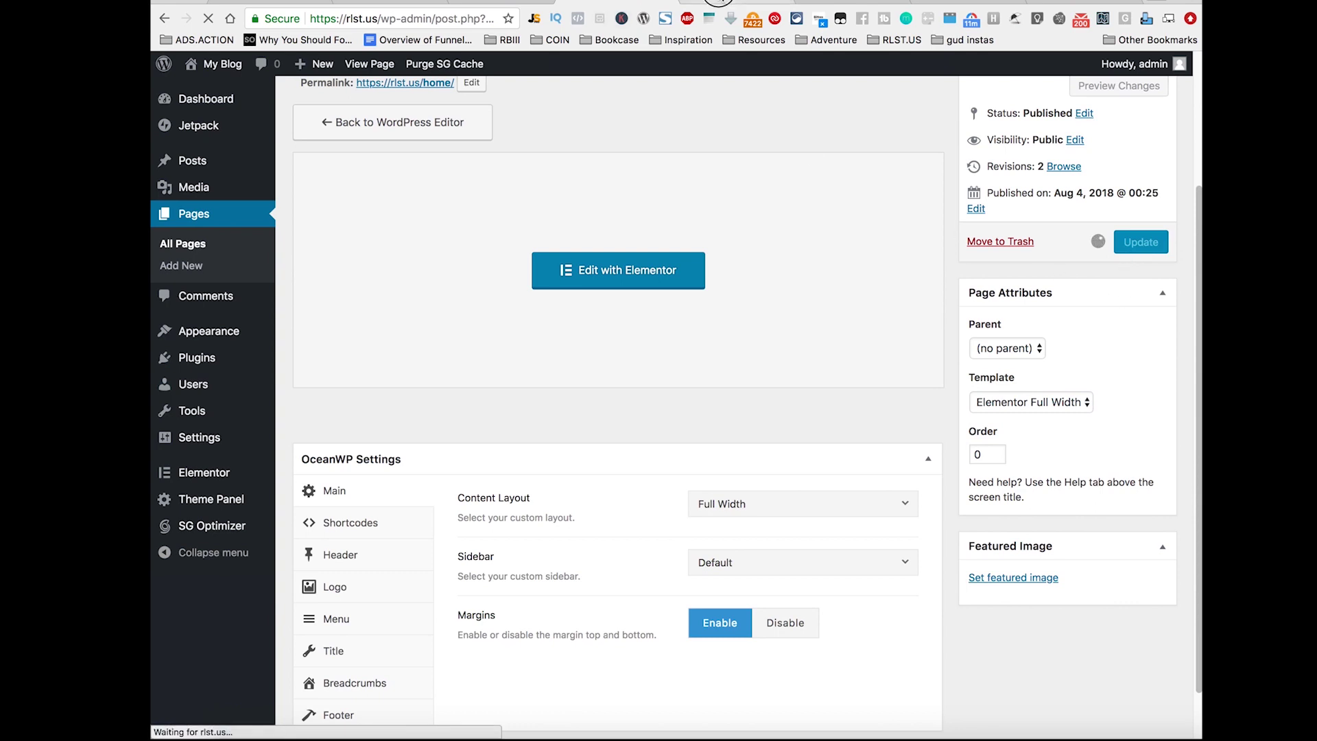
{"action": "left_click", "coordinate": [734, 4]}
{"action": "left_click", "coordinate": [205, 19]}
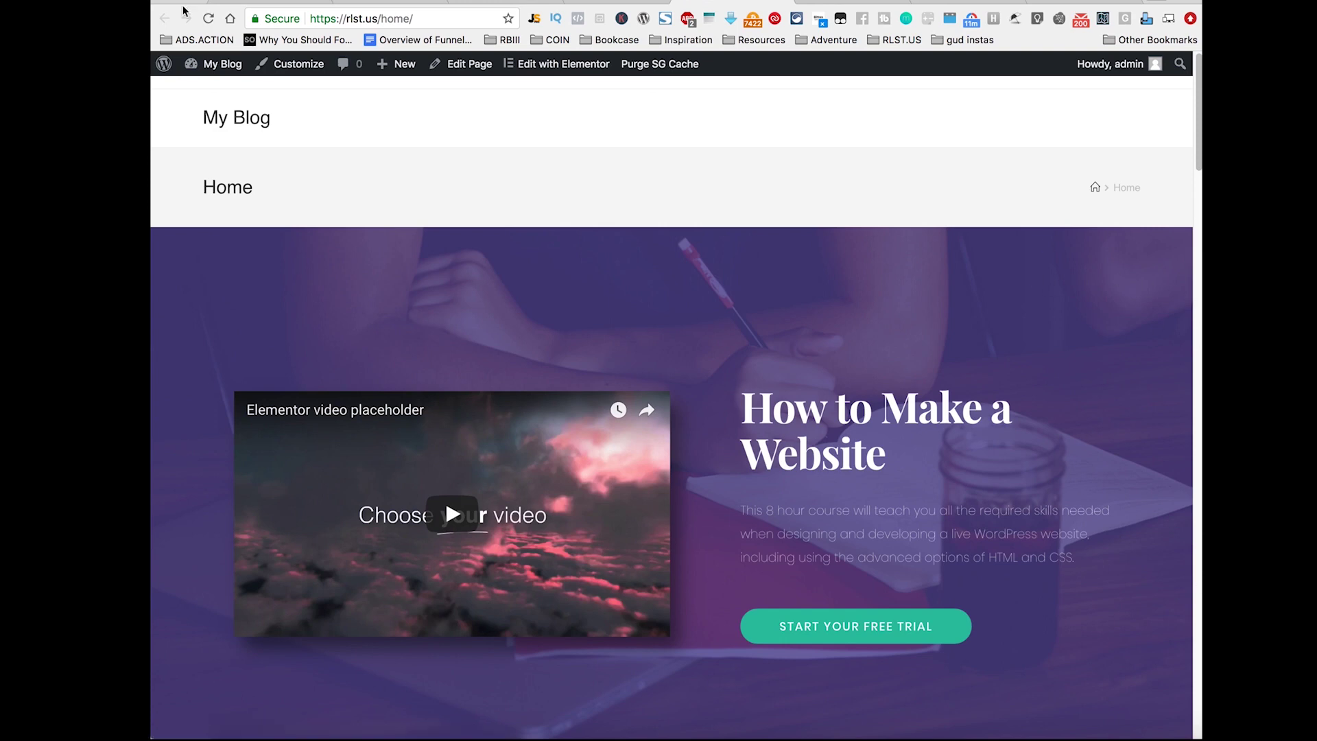
{"action": "left_click", "coordinate": [621, 2]}
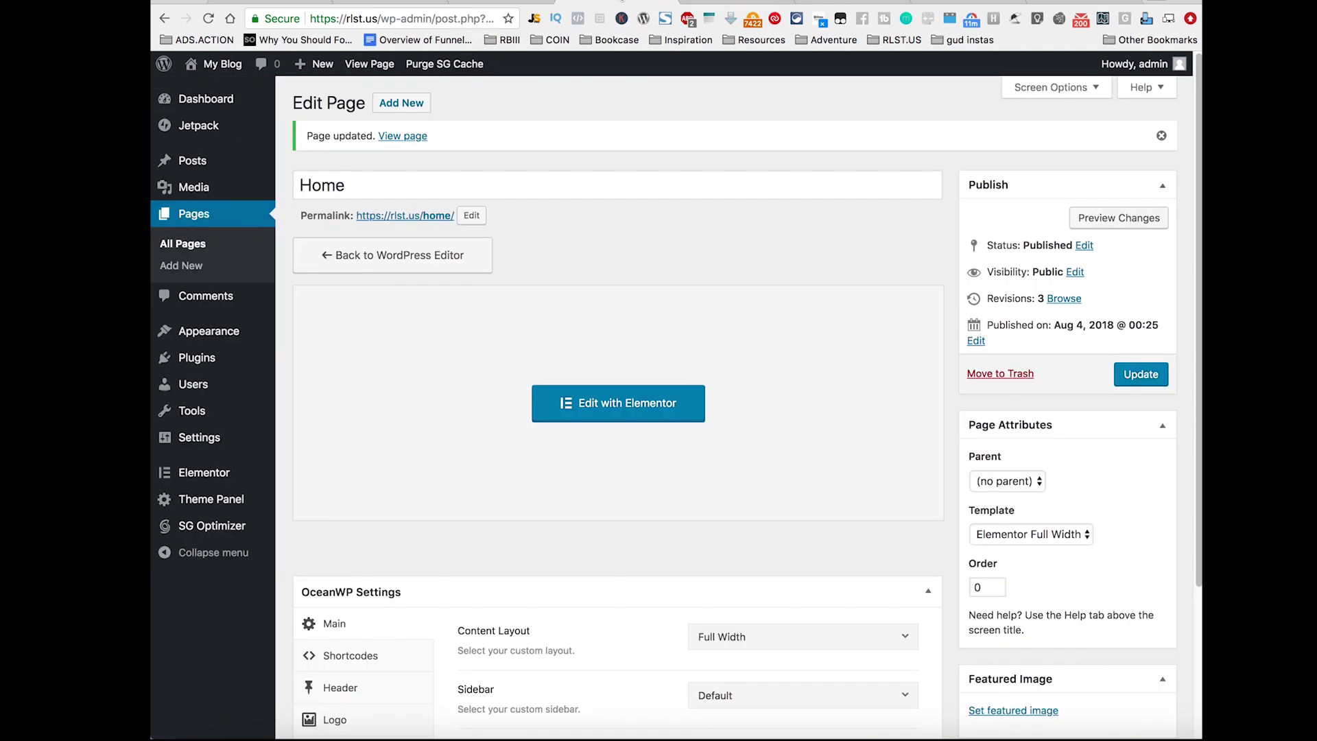
{"action": "scroll", "coordinate": [765, 548], "scroll_direction": "down", "scroll_amount": 5}
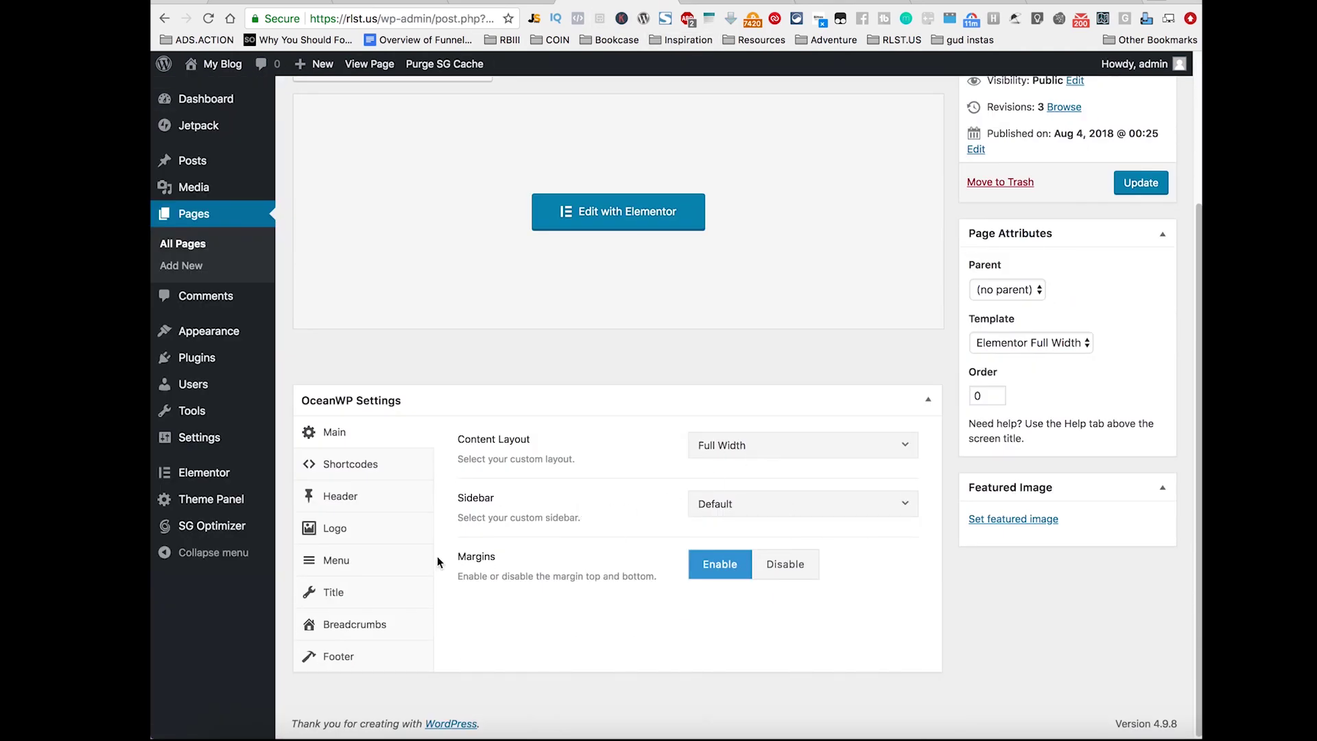
{"action": "left_click", "coordinate": [370, 499]}
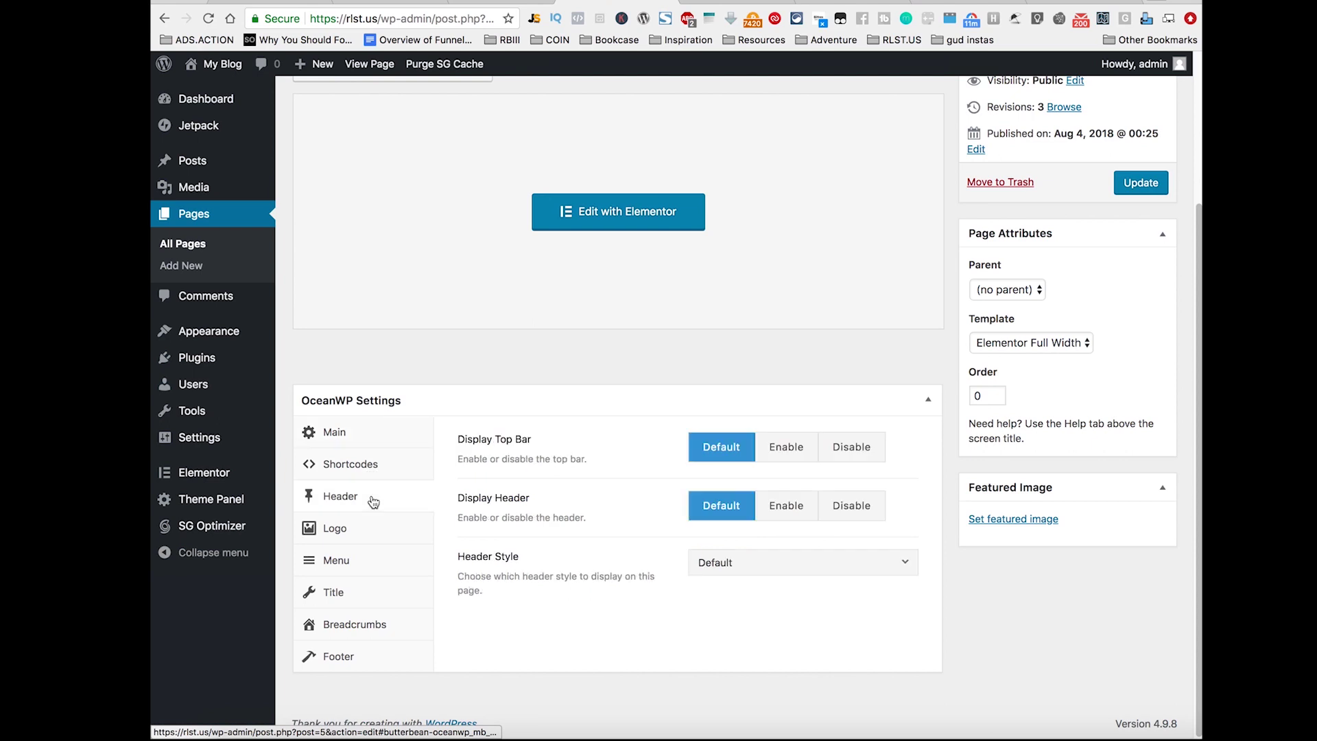
Step: Set Display Top Bar to Disable, update the page, and reload the live Home page
{"action": "left_click", "coordinate": [863, 459]}
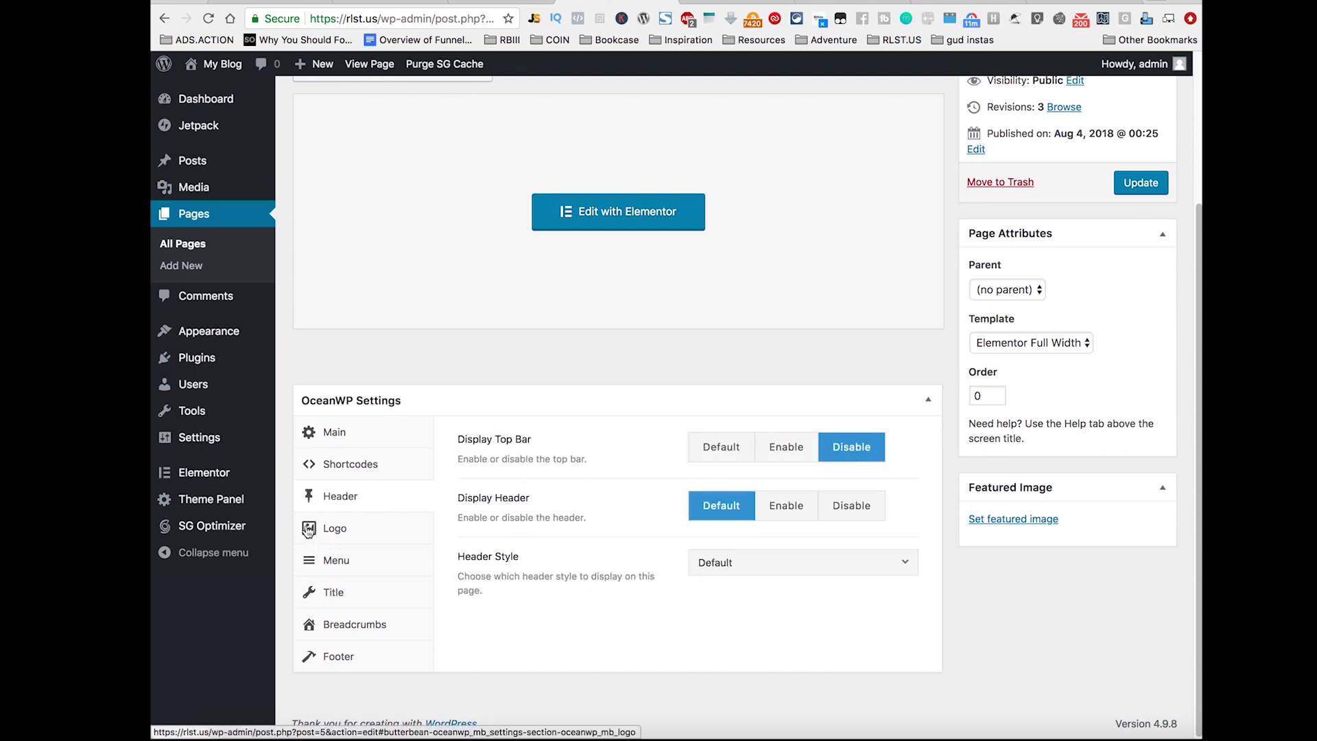
{"action": "left_click", "coordinate": [1141, 182]}
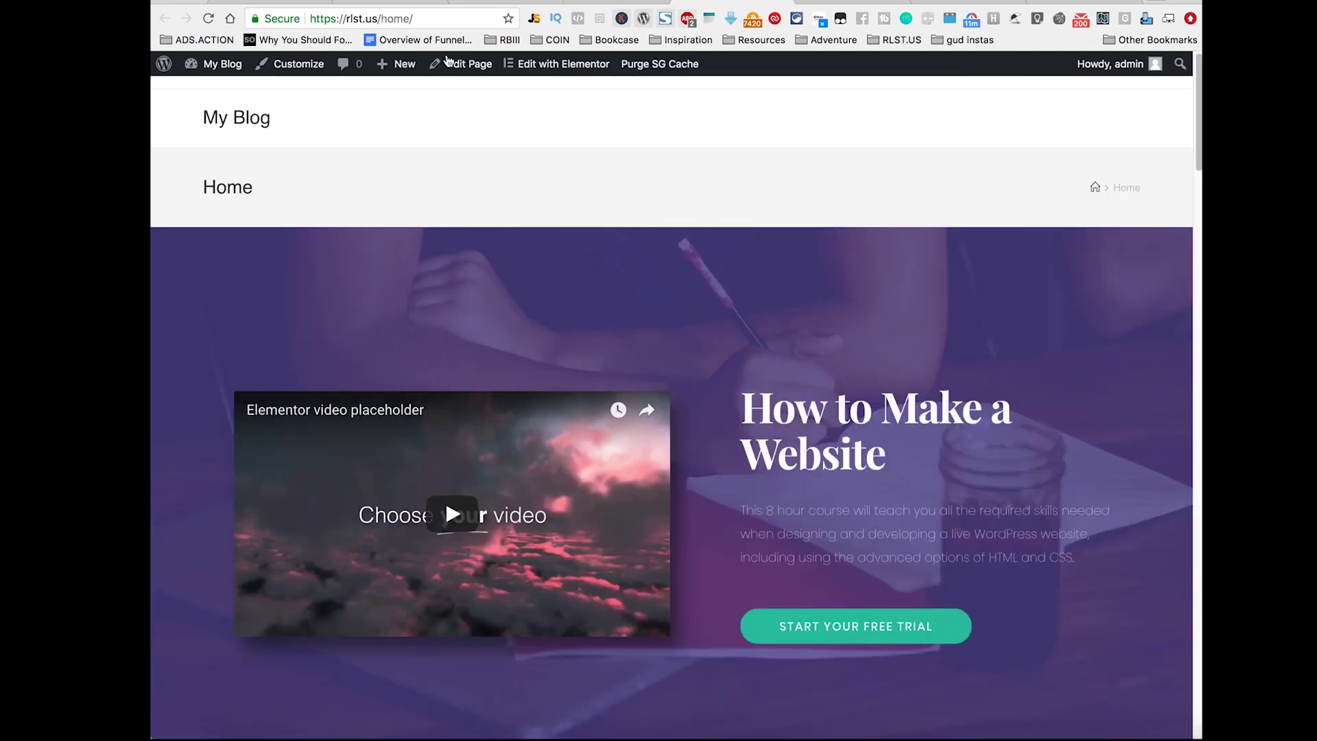
{"action": "left_click", "coordinate": [209, 19]}
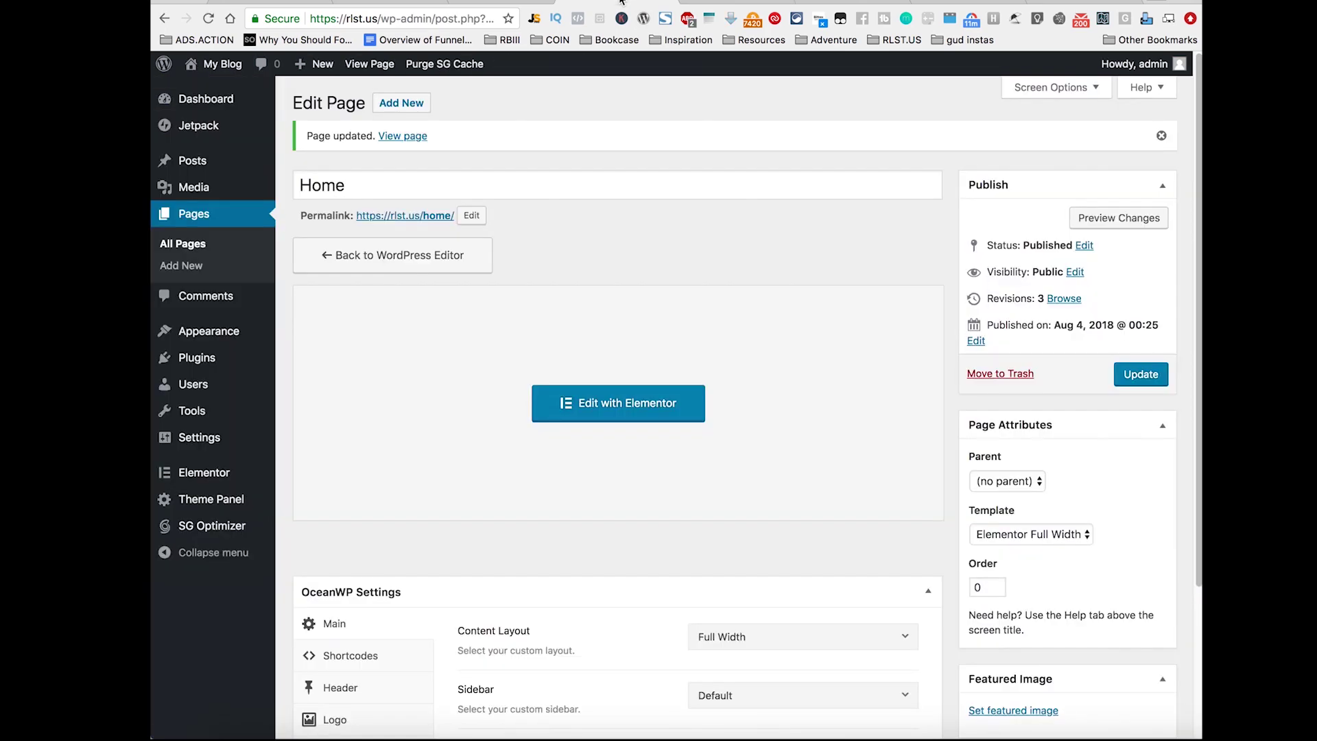
{"action": "scroll", "coordinate": [765, 518], "scroll_direction": "down", "scroll_amount": 3}
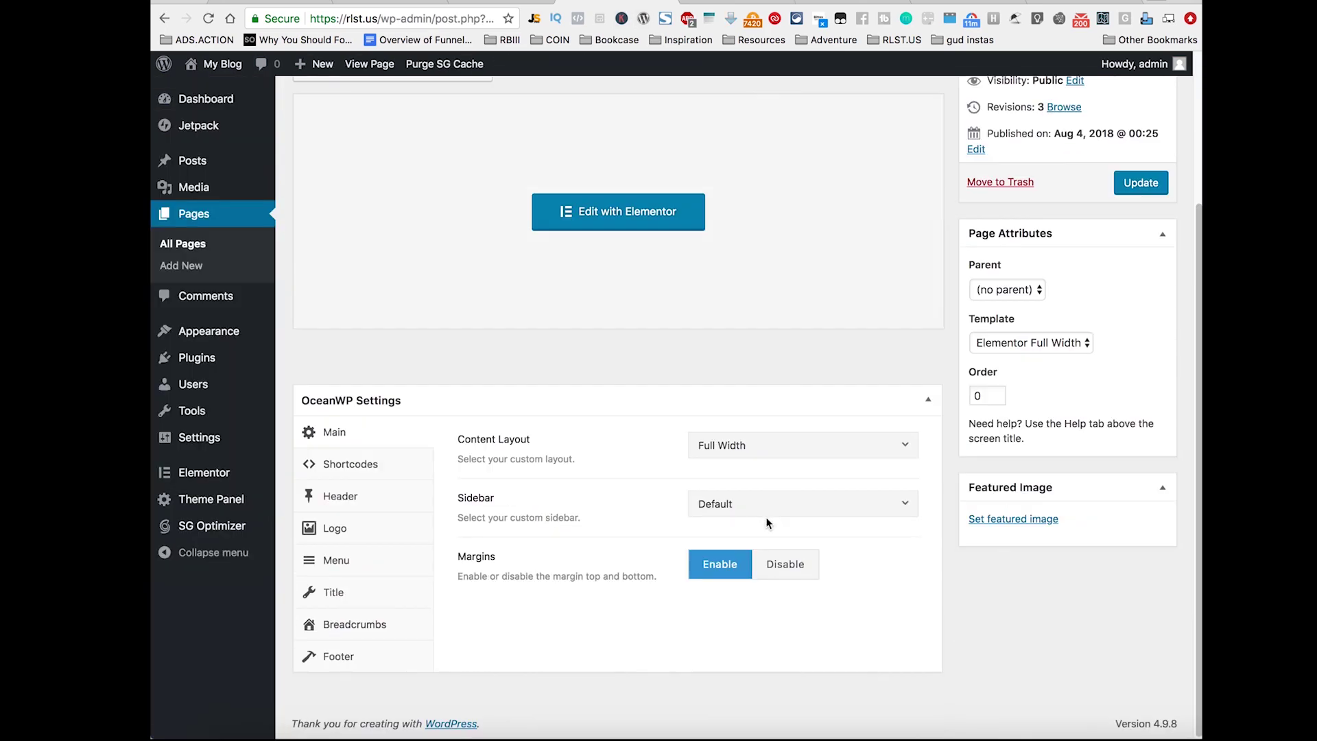
Step: Set Display Page Title to Disable, update, and reload the live page to confirm
{"action": "left_click", "coordinate": [388, 503]}
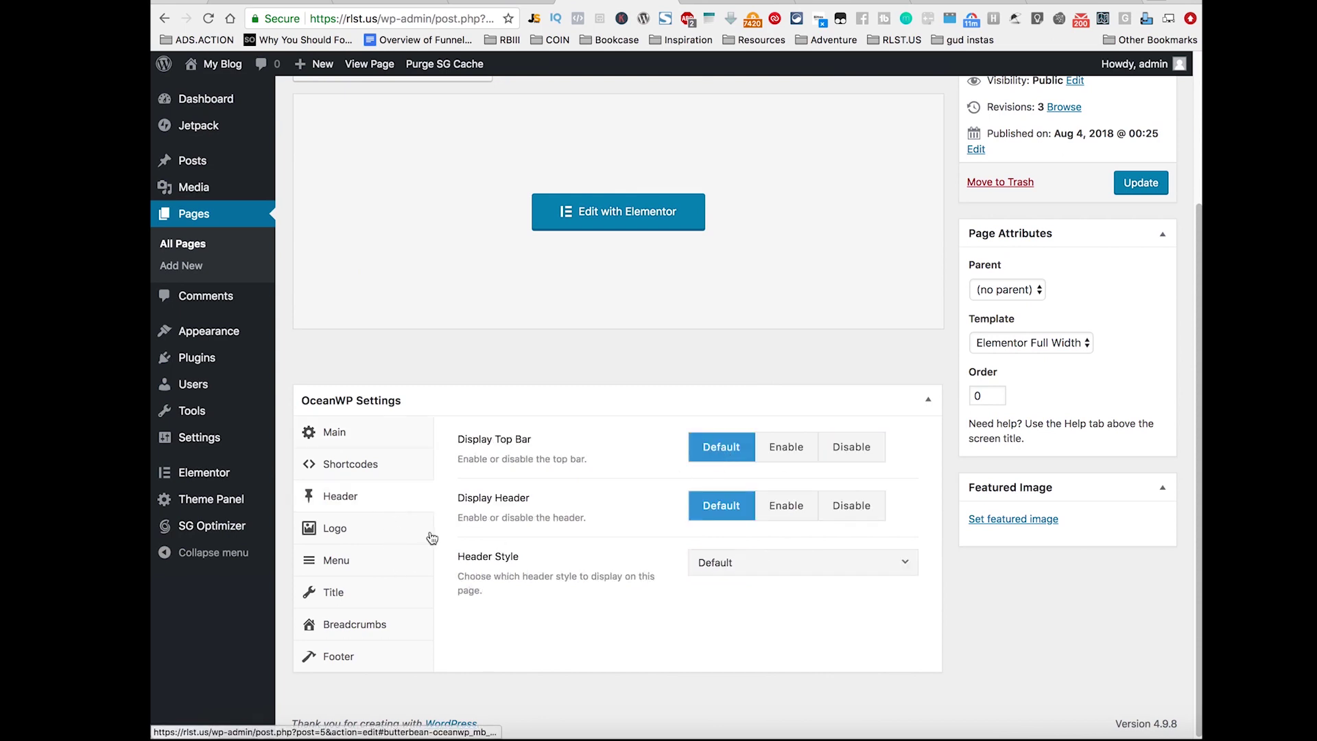
{"action": "left_click", "coordinate": [336, 593]}
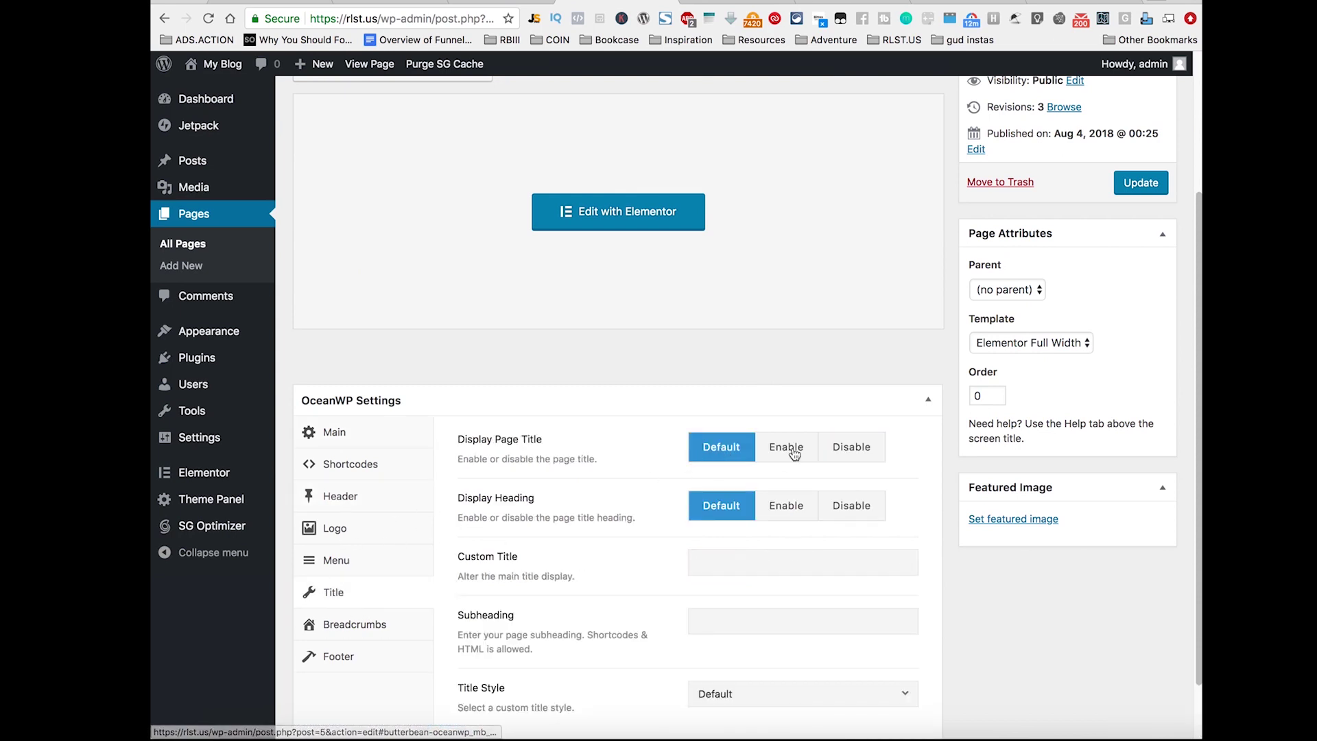
{"action": "left_click", "coordinate": [853, 447]}
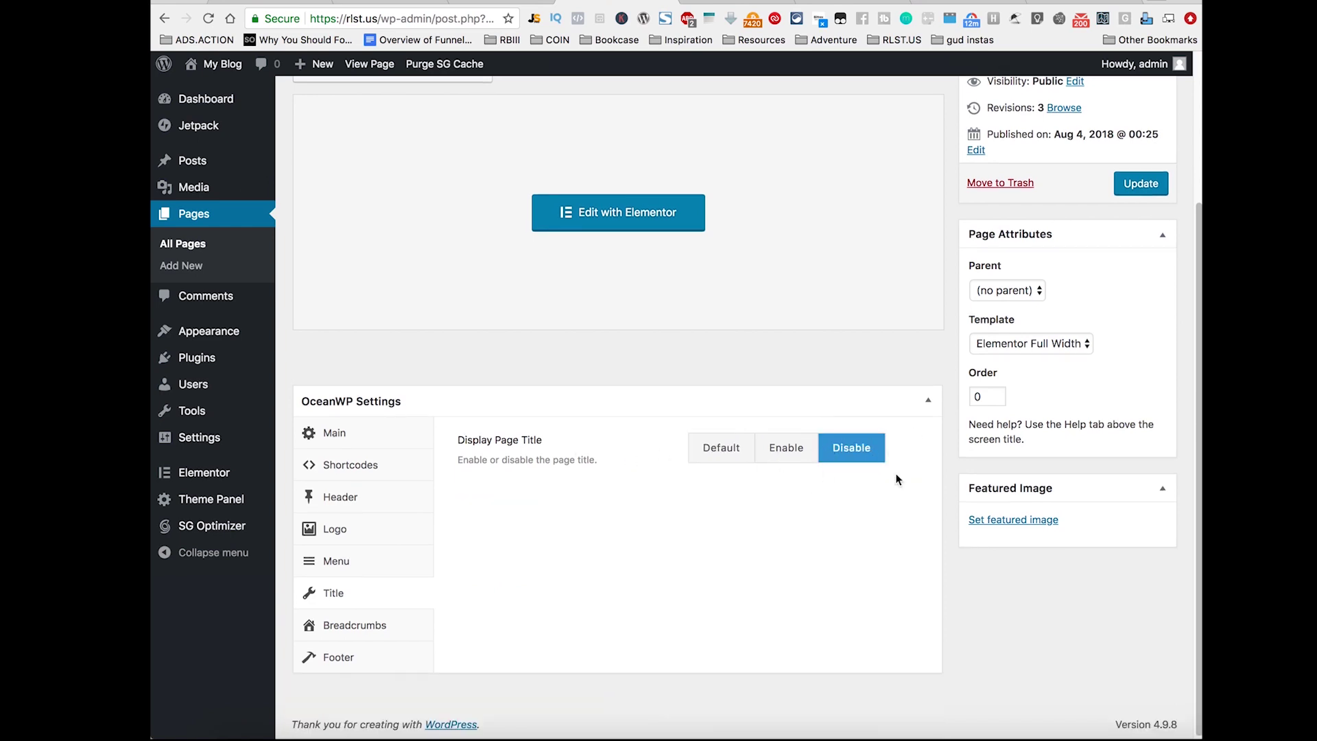
{"action": "left_click", "coordinate": [1139, 184]}
{"action": "left_click", "coordinate": [734, 2]}
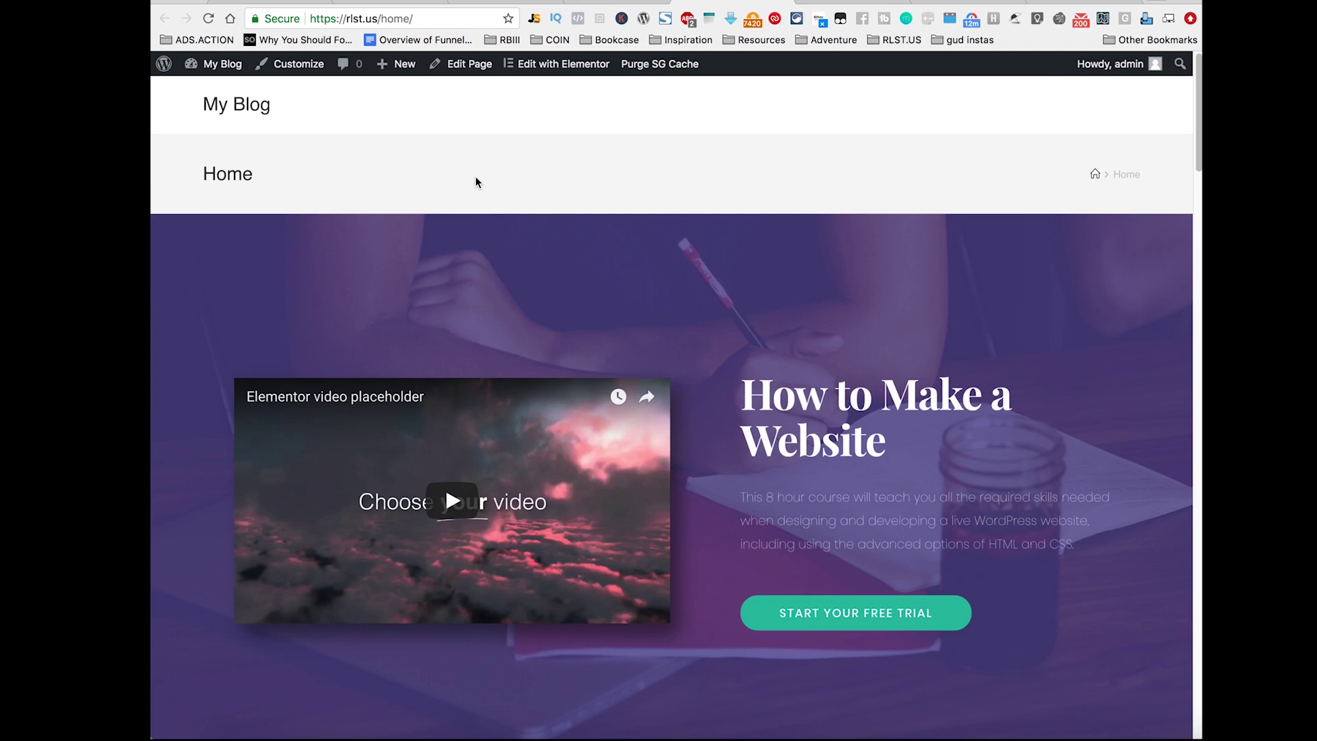
{"action": "key", "text": "super+r"}
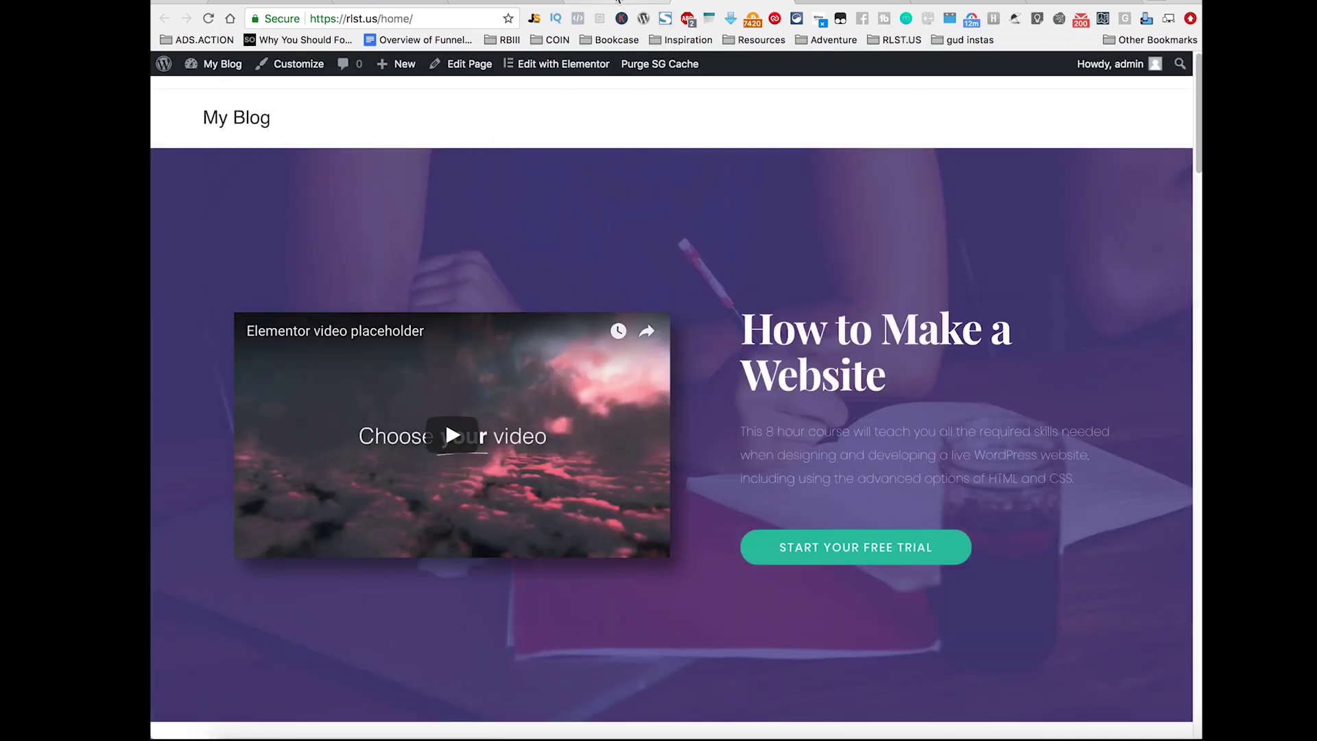
Step: Back in the editor, review the page's title, menu and main layout settings
{"action": "left_click", "coordinate": [617, 2]}
{"action": "scroll", "coordinate": [673, 343], "scroll_direction": "down", "scroll_amount": 5}
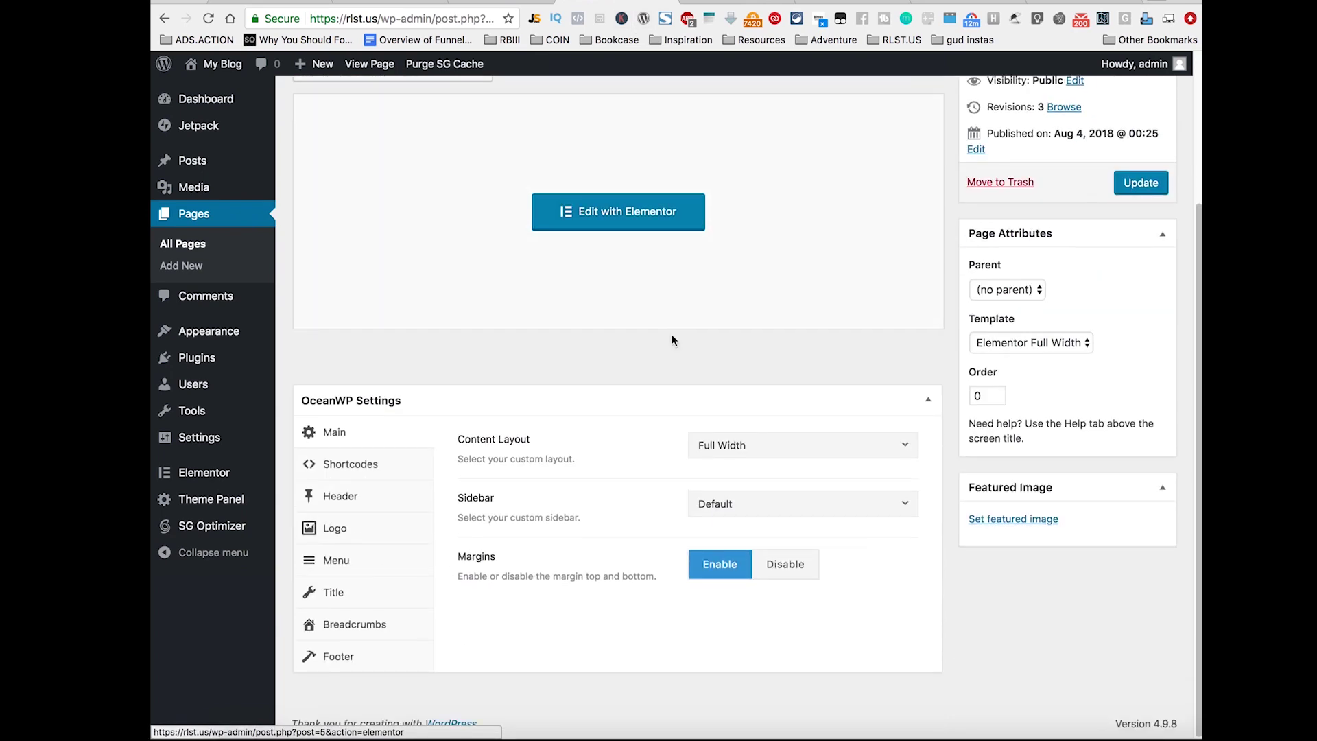
{"action": "left_click", "coordinate": [384, 607]}
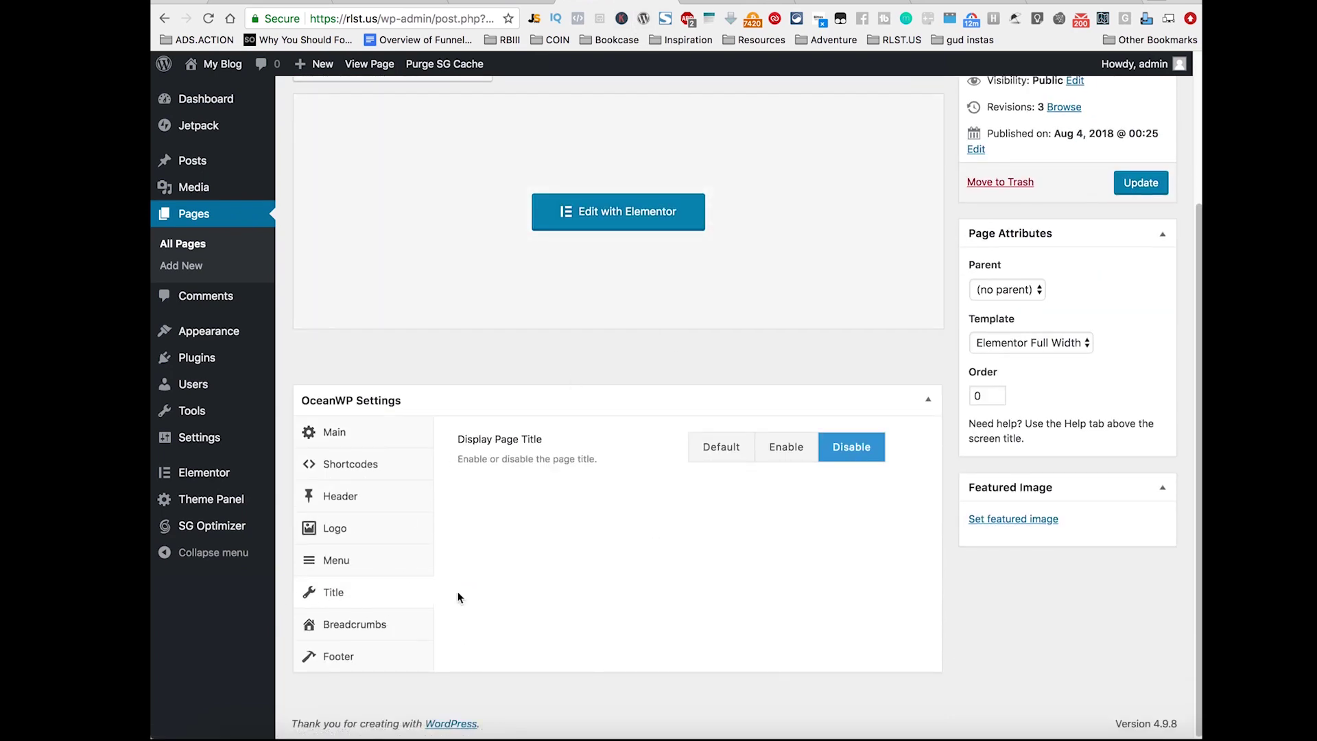
{"action": "left_click", "coordinate": [369, 568]}
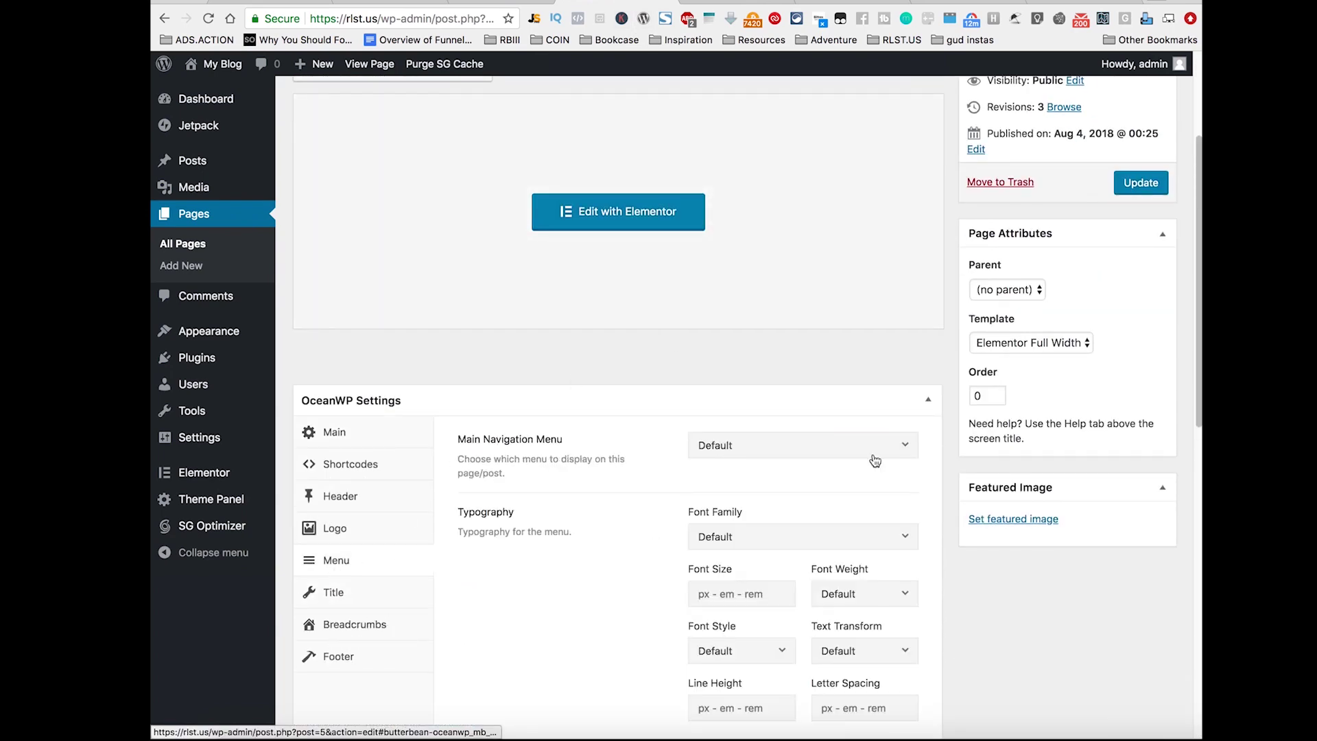
{"action": "left_click", "coordinate": [397, 533]}
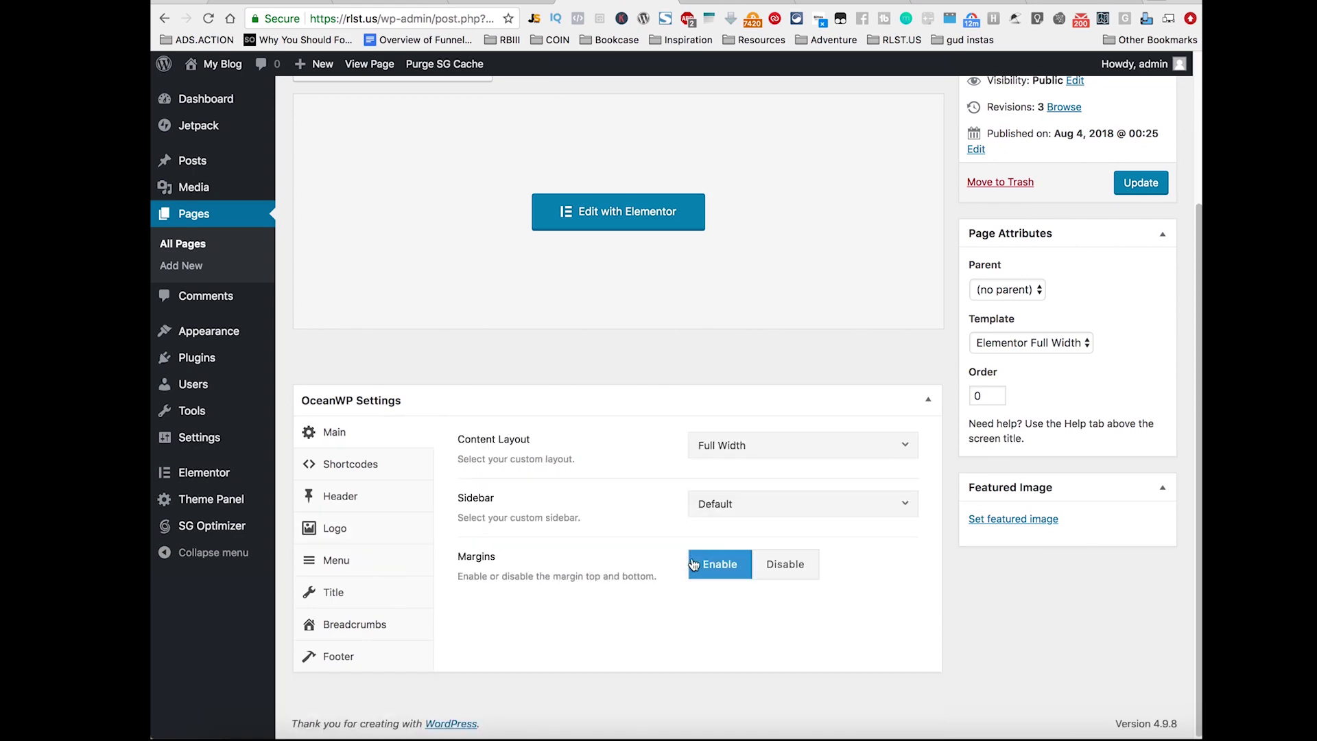
{"action": "scroll", "coordinate": [638, 597], "scroll_direction": "up", "scroll_amount": 5}
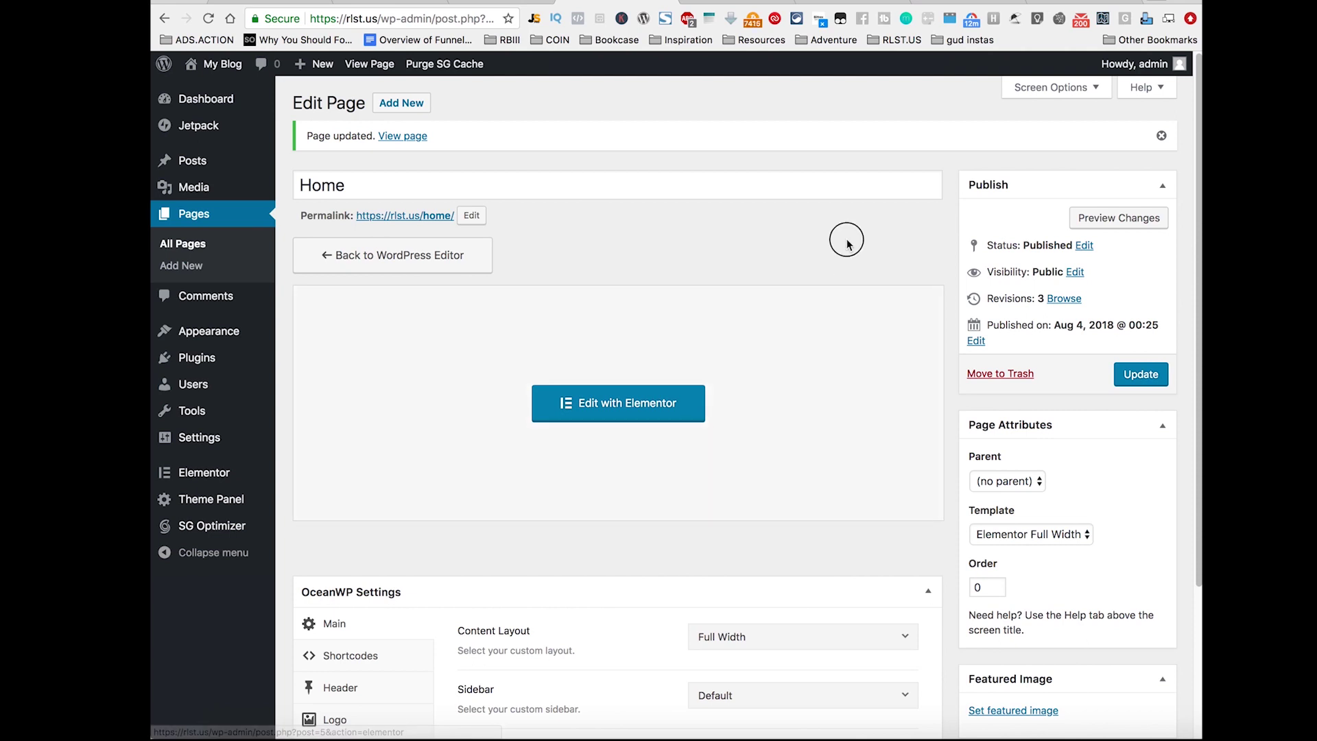
Step: Open General settings in a new tab and reload the site homepage tab
{"action": "mouse_move", "coordinate": [195, 439]}
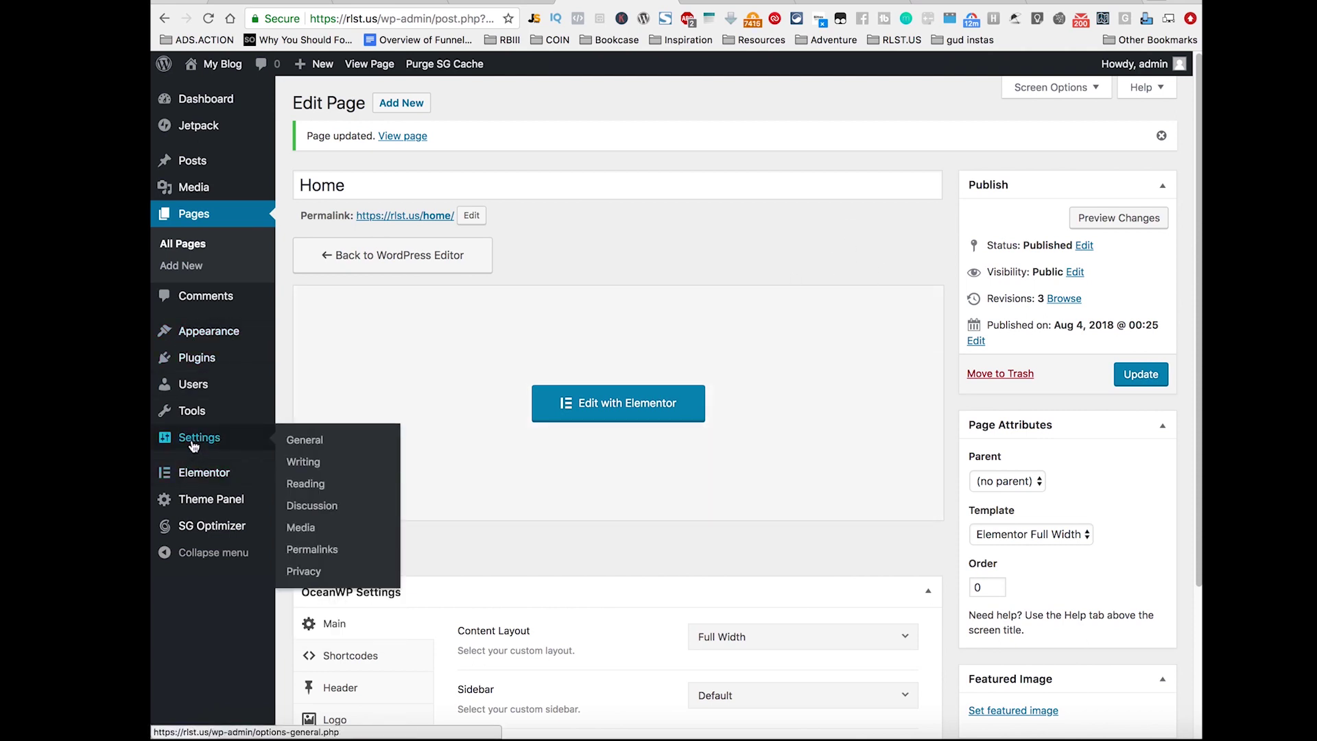
{"action": "right_click", "coordinate": [337, 444]}
{"action": "left_click", "coordinate": [340, 446]}
{"action": "left_click", "coordinate": [760, 7]}
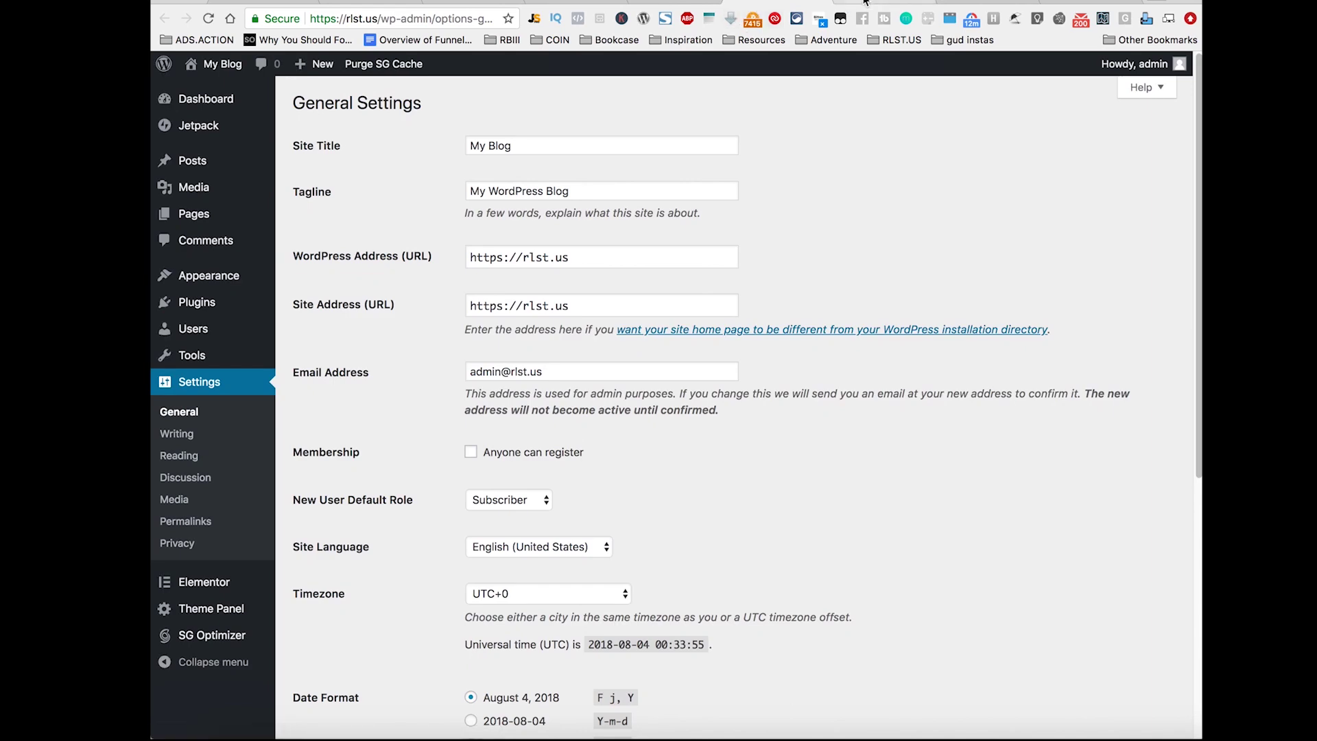
{"action": "left_click", "coordinate": [869, 3]}
{"action": "left_click", "coordinate": [712, 2]}
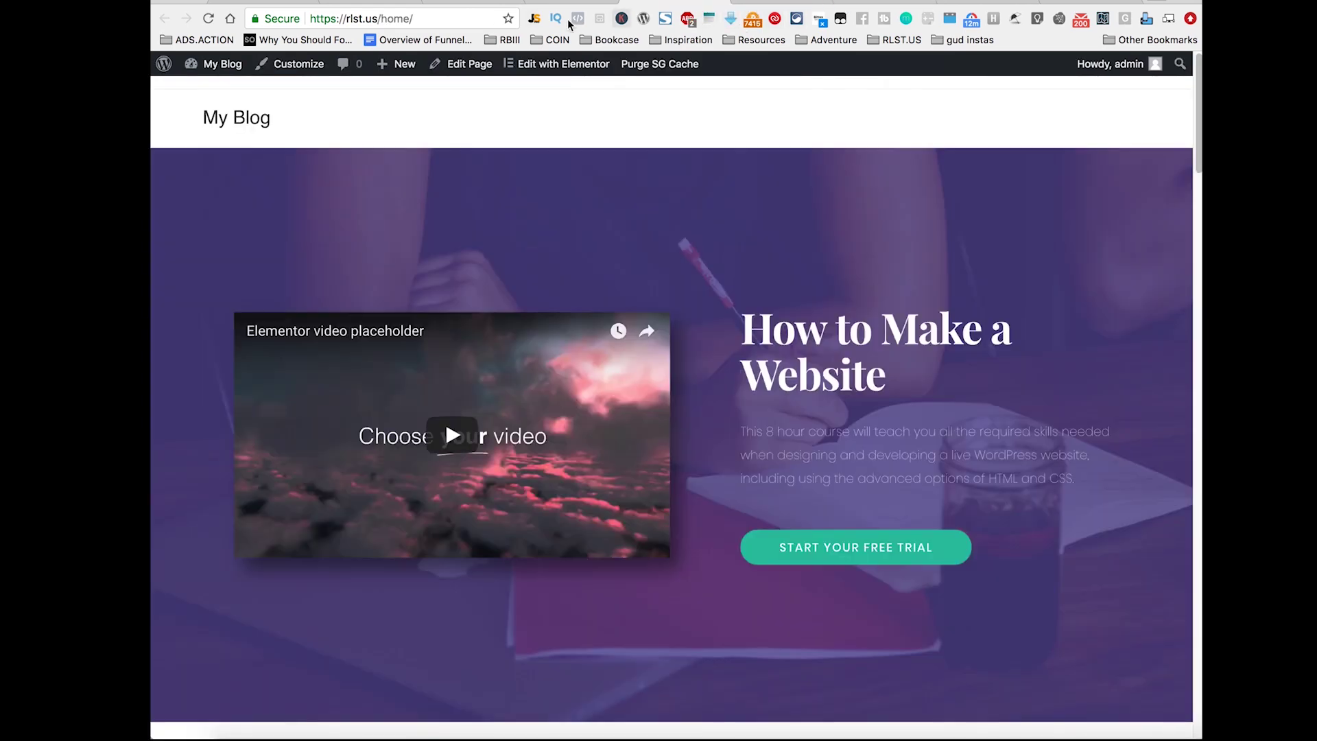
{"action": "left_click_drag", "start_coordinate": [379, 20], "coordinate": [285, 23]}
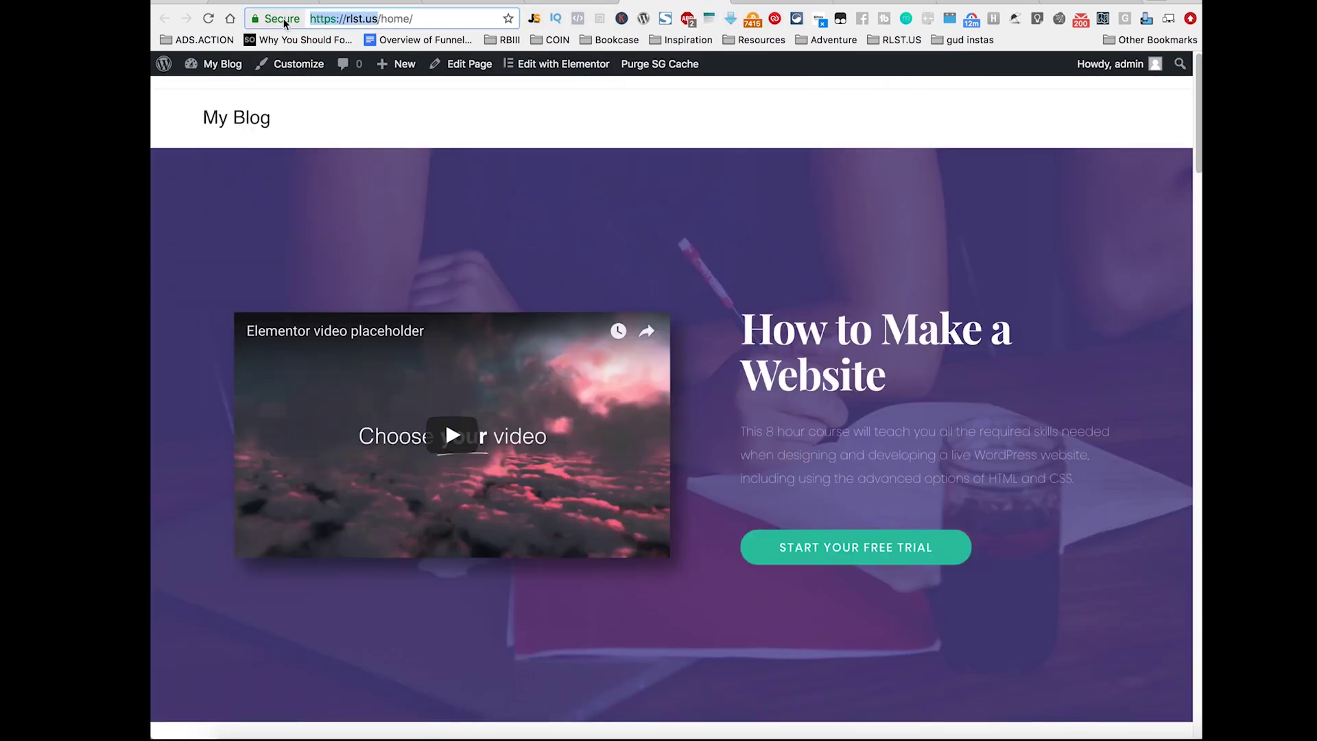
{"action": "left_click", "coordinate": [871, 3]}
{"action": "left_click", "coordinate": [407, 22]}
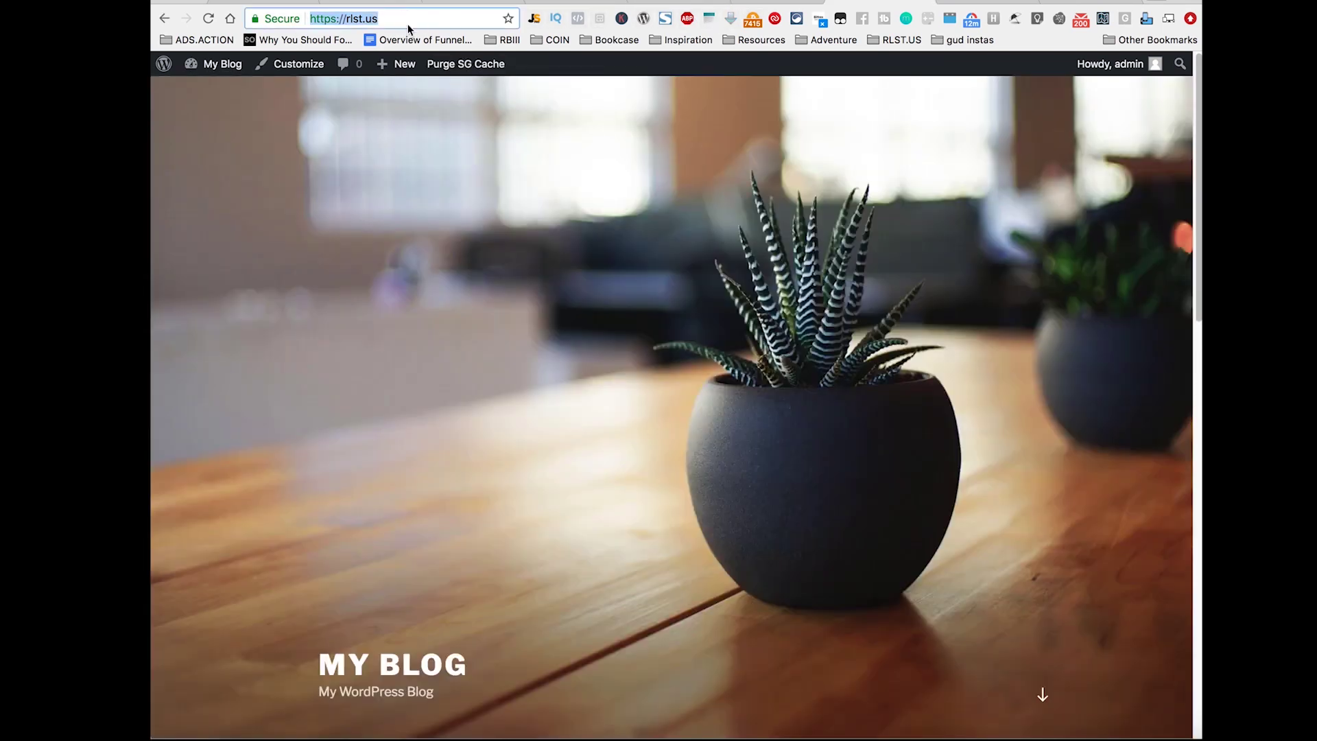
{"action": "key", "text": "Return"}
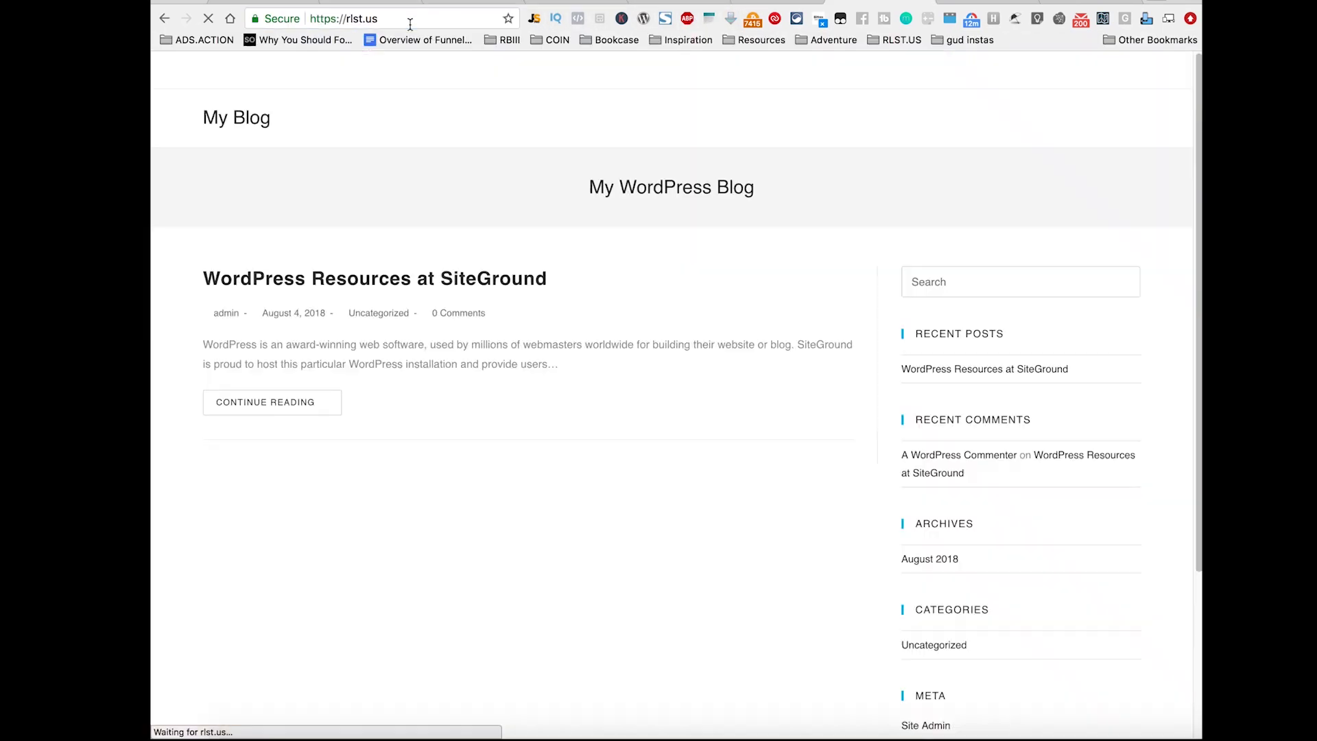
{"action": "left_click", "coordinate": [744, 5]}
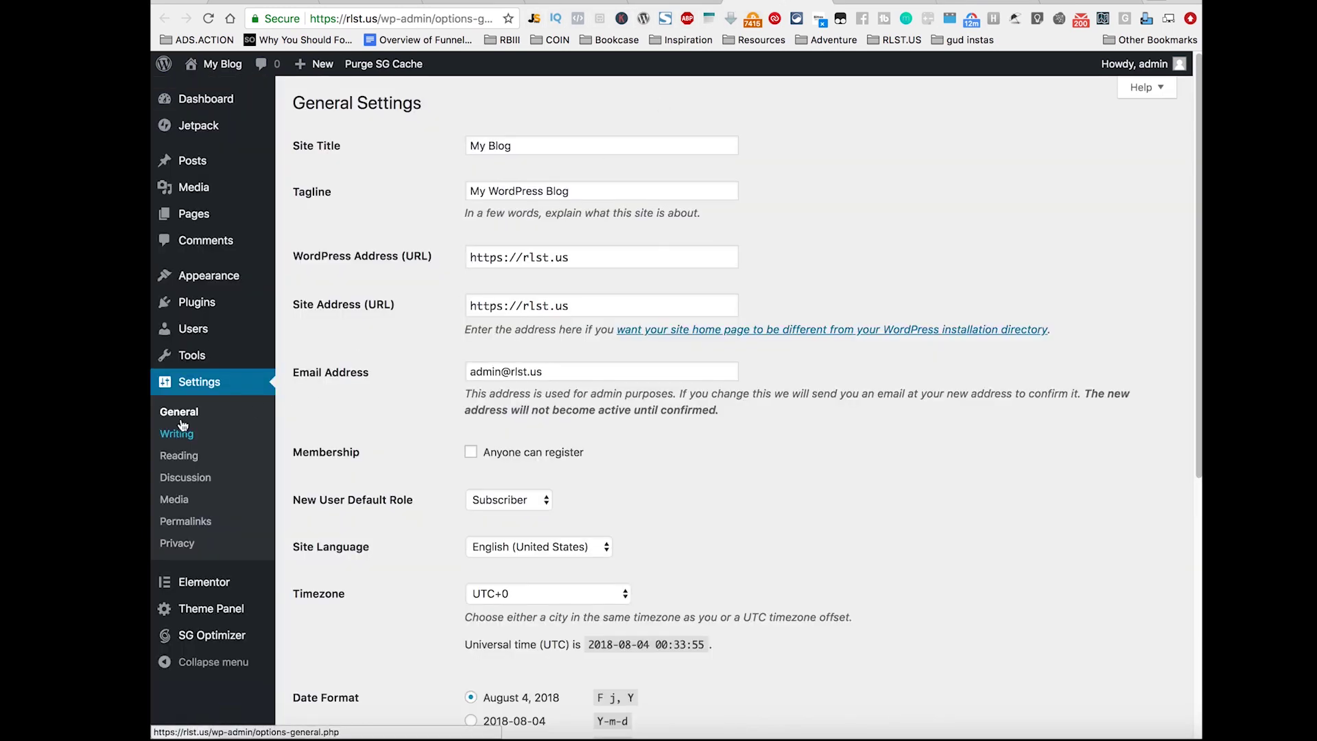
Step: In Reading settings, choose 'A static page' with Home as the homepage and save
{"action": "left_click", "coordinate": [181, 459]}
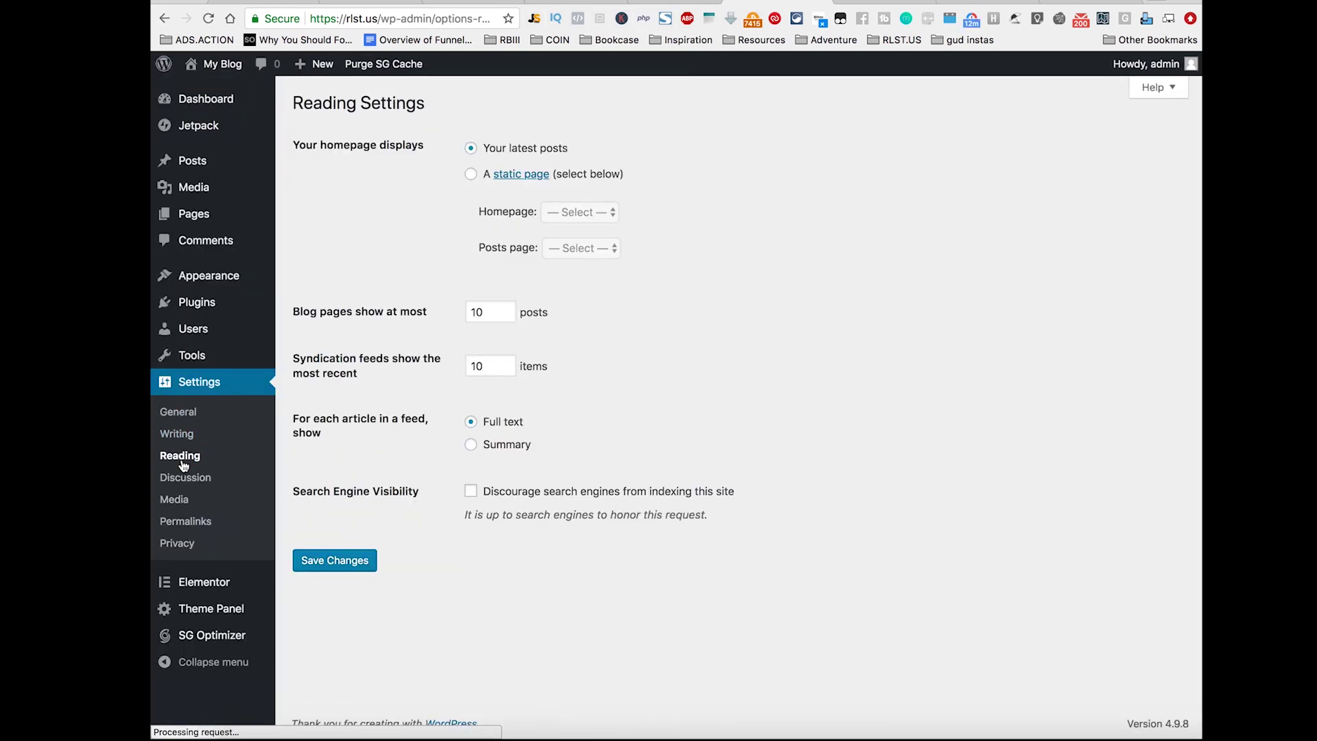
{"action": "left_click", "coordinate": [470, 173]}
{"action": "left_click", "coordinate": [568, 206]}
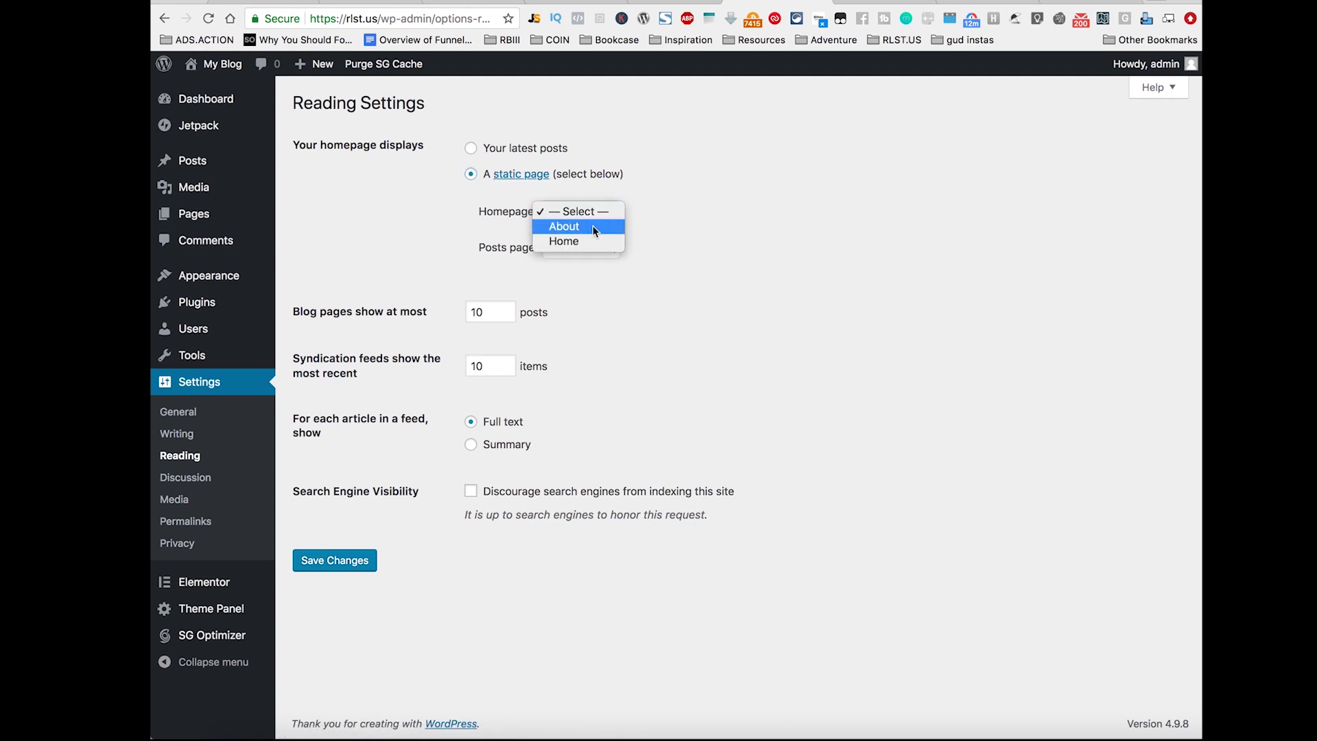
{"action": "left_click", "coordinate": [573, 242]}
{"action": "left_click", "coordinate": [336, 561]}
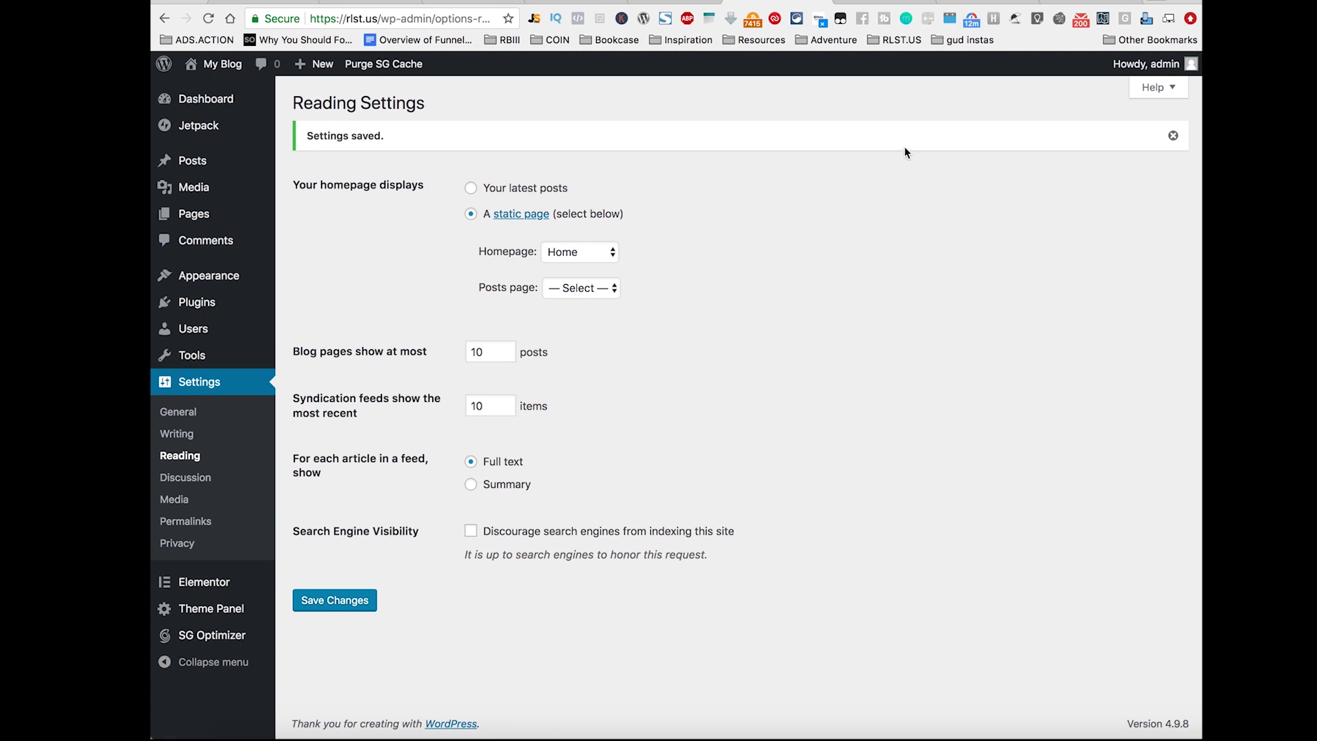
{"action": "left_click", "coordinate": [673, 1]}
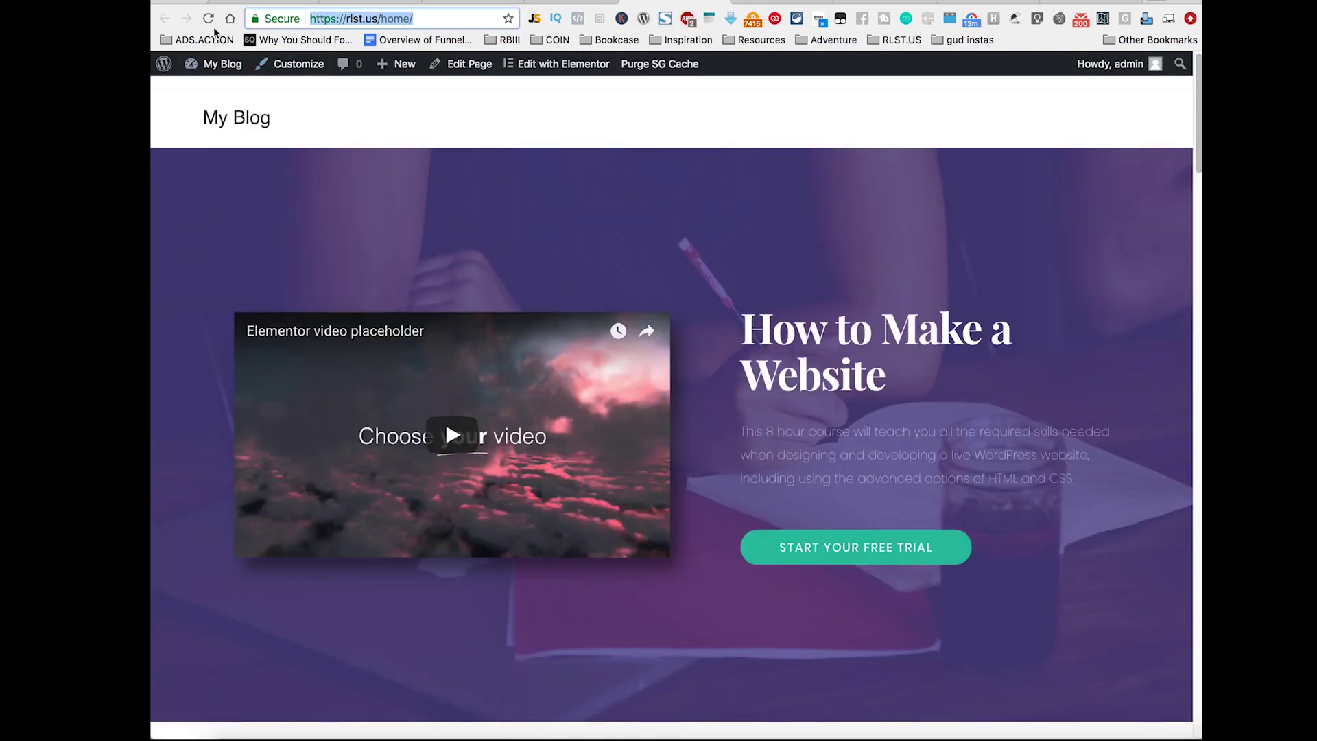
Step: Remove /home/ from the address, load the site root, and scroll through the page
{"action": "left_click", "coordinate": [375, 21]}
{"action": "left_click", "coordinate": [375, 20]}
{"action": "left_click_drag", "start_coordinate": [378, 19], "coordinate": [433, 19]}
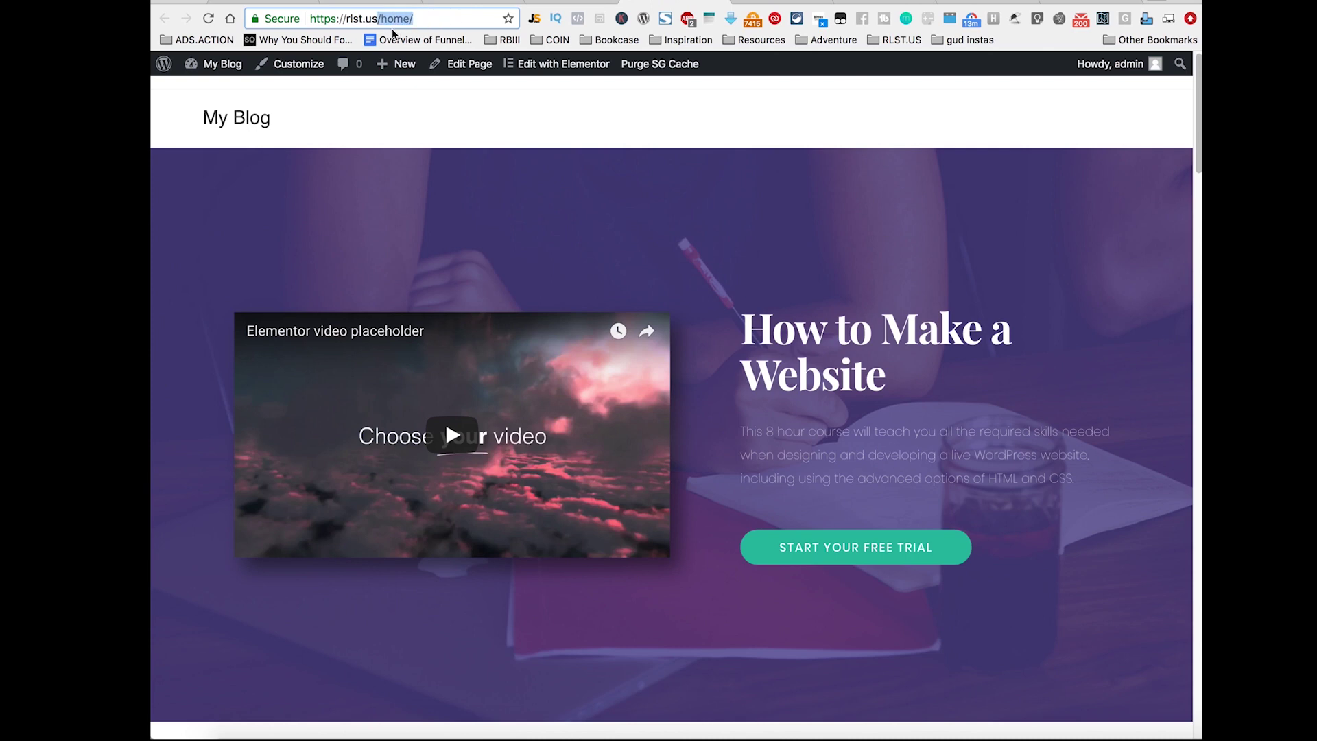
{"action": "key", "text": "BackSpace"}
{"action": "key", "text": "Return"}
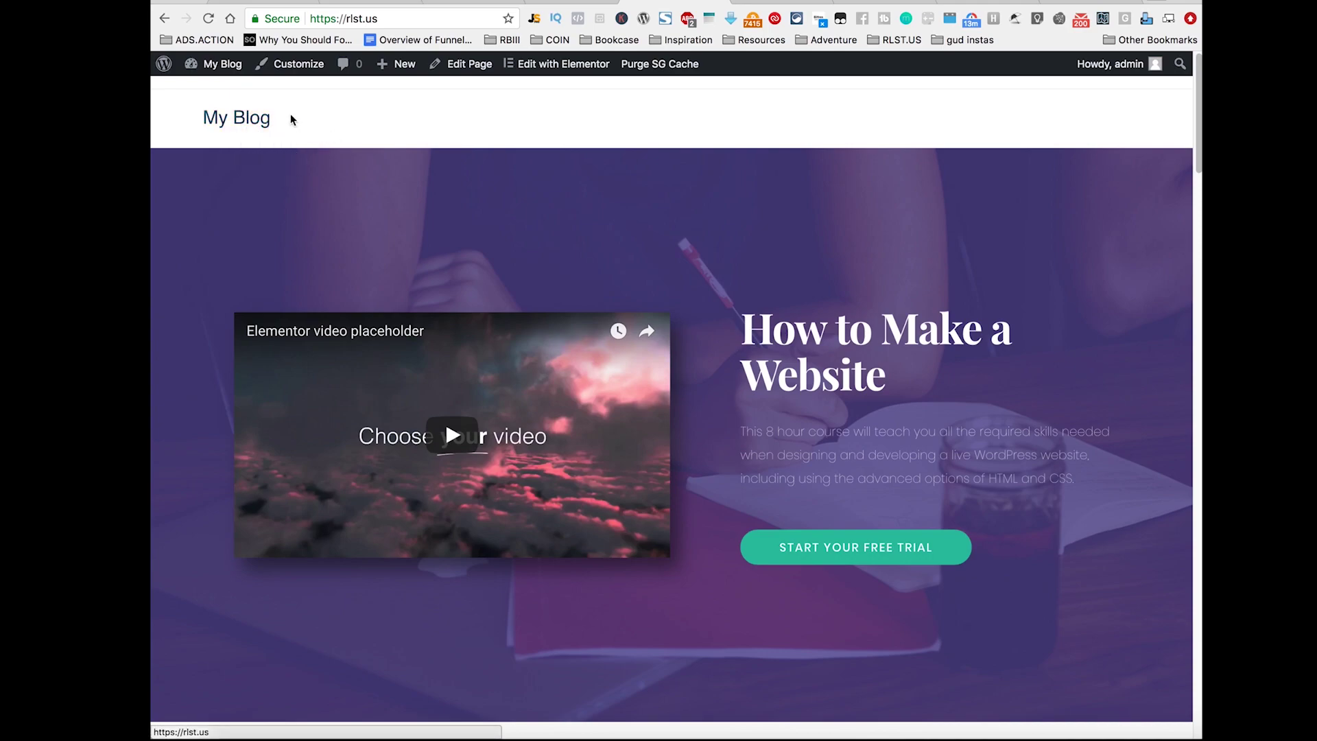
{"action": "scroll", "coordinate": [872, 236], "scroll_direction": "down", "scroll_amount": 5}
{"action": "scroll", "coordinate": [872, 236], "scroll_direction": "down", "scroll_amount": 15}
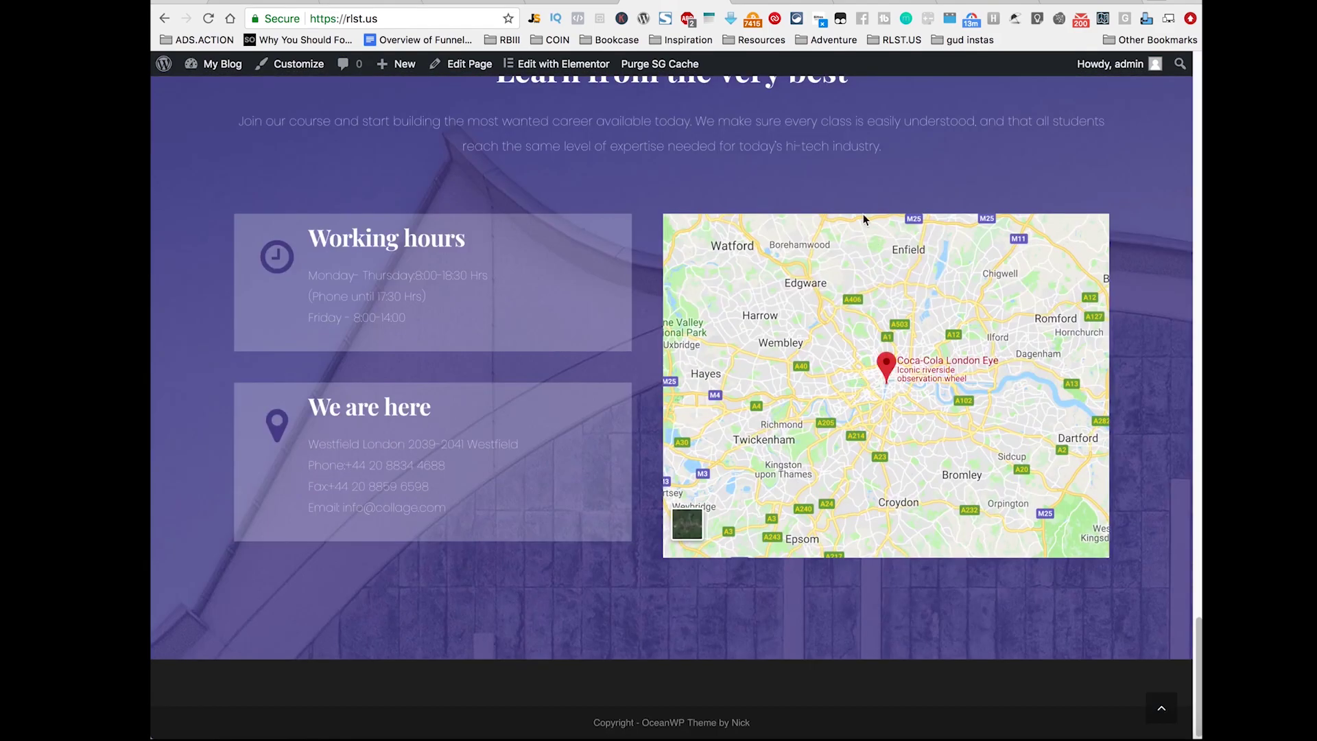
{"action": "scroll", "coordinate": [793, 587], "scroll_direction": "up", "scroll_amount": 20}
{"action": "scroll", "coordinate": [794, 589], "scroll_direction": "down", "scroll_amount": 20}
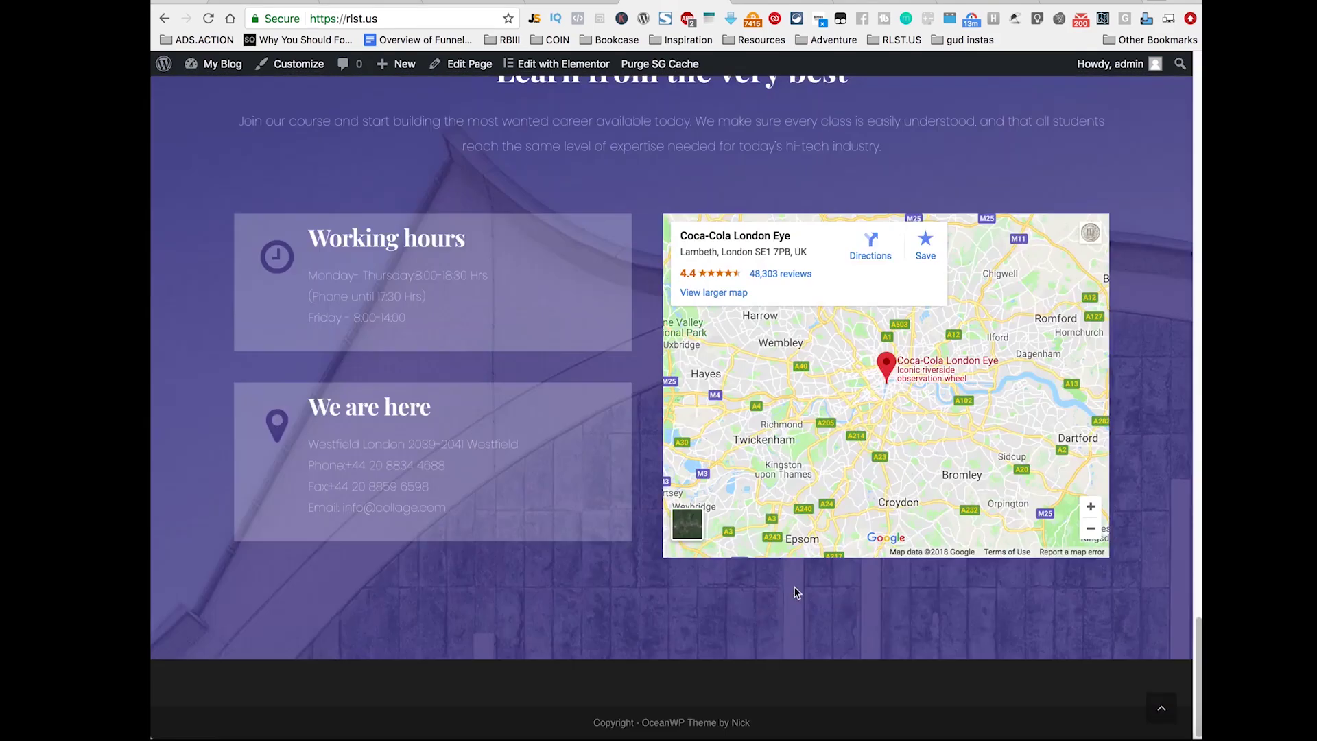
{"action": "scroll", "coordinate": [794, 592], "scroll_direction": "up", "scroll_amount": 20}
{"action": "scroll", "coordinate": [792, 590], "scroll_direction": "down", "scroll_amount": 20}
{"action": "scroll", "coordinate": [792, 580], "scroll_direction": "up", "scroll_amount": 12}
{"action": "scroll", "coordinate": [789, 569], "scroll_direction": "up", "scroll_amount": 20}
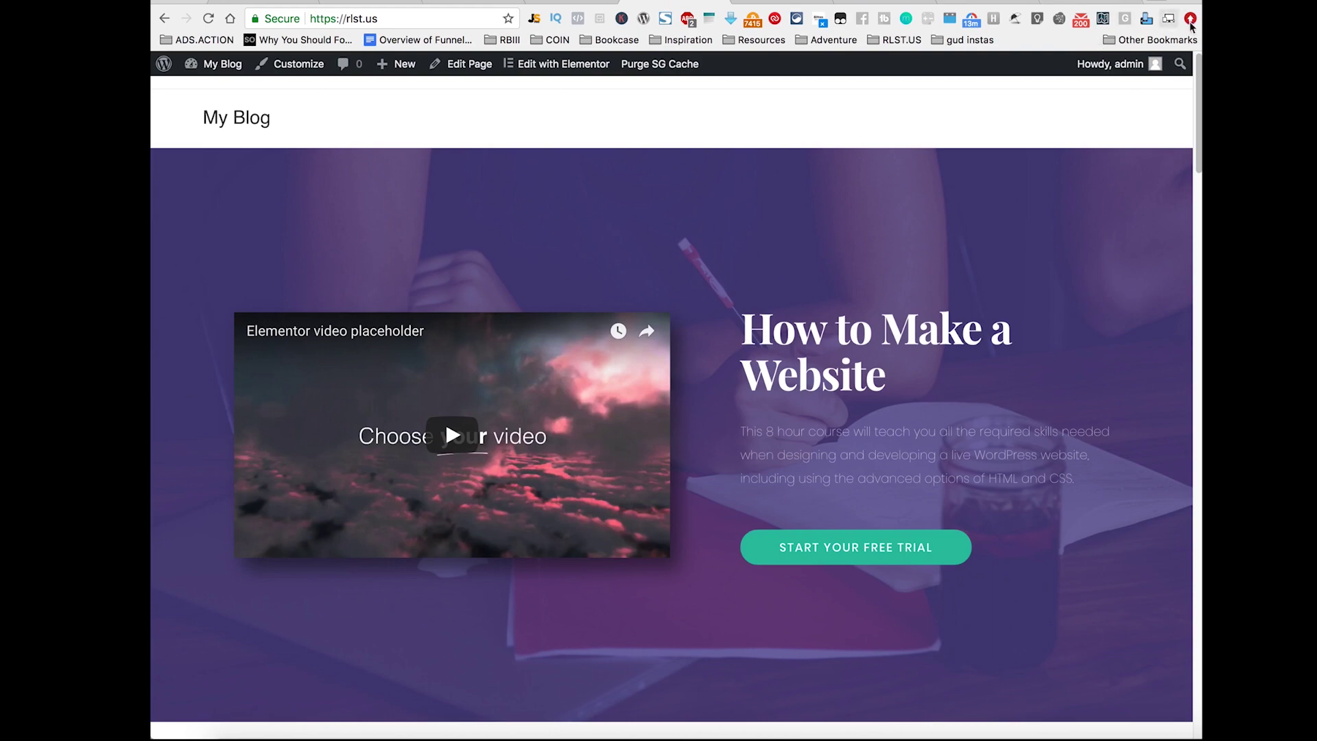
Step: In a new tab, play and pause the 'Creativity - Stop Motion' YouTube video
{"action": "left_click", "coordinate": [1157, 4]}
{"action": "type", "text": "youtube.com/watch?v"}
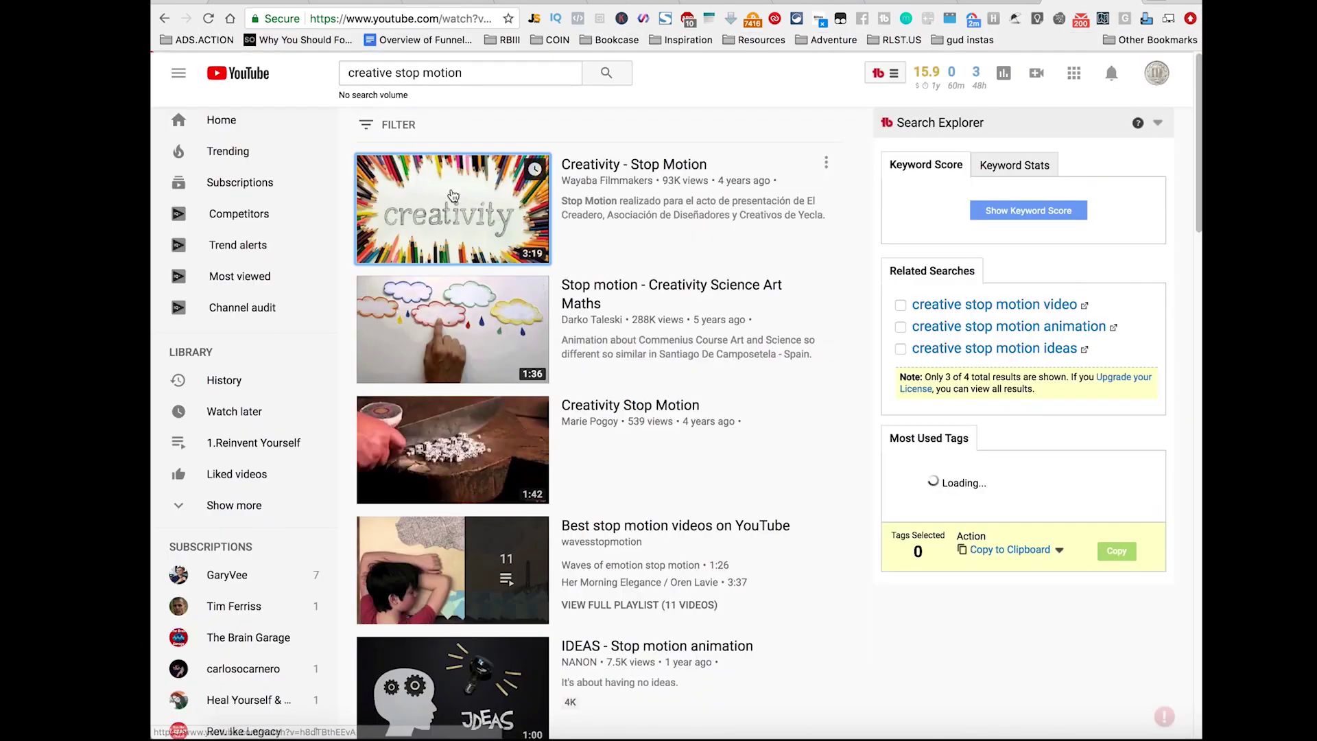
{"action": "left_click", "coordinate": [453, 197]}
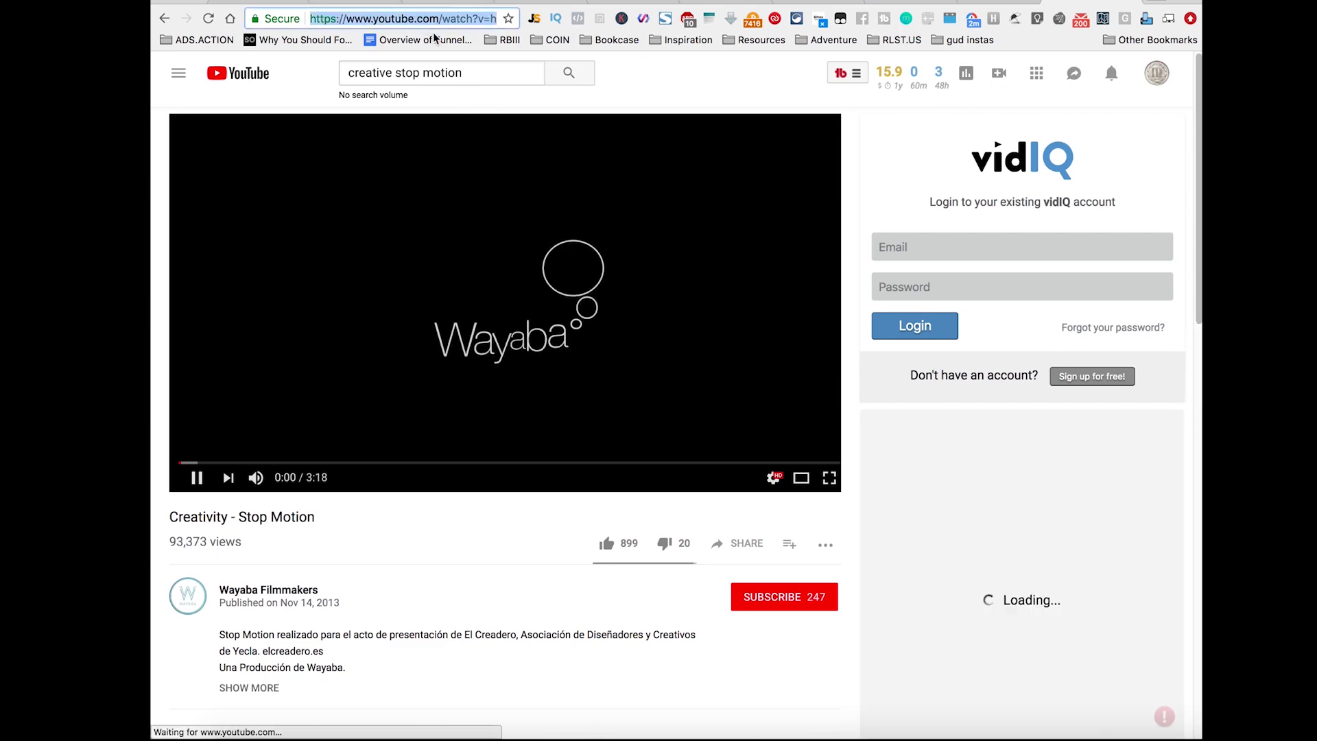
{"action": "left_click", "coordinate": [643, 248]}
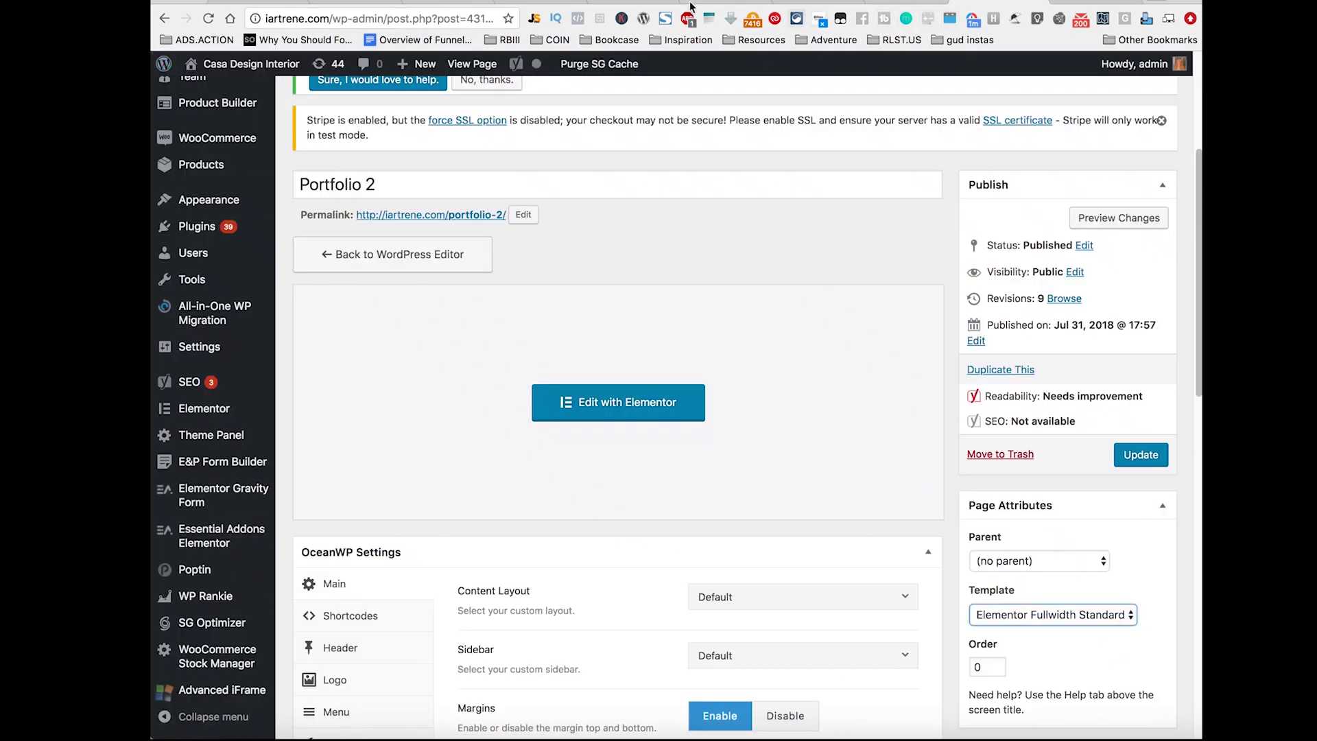
Step: Return to the site front page tab and reload it
{"action": "left_click", "coordinate": [604, 2]}
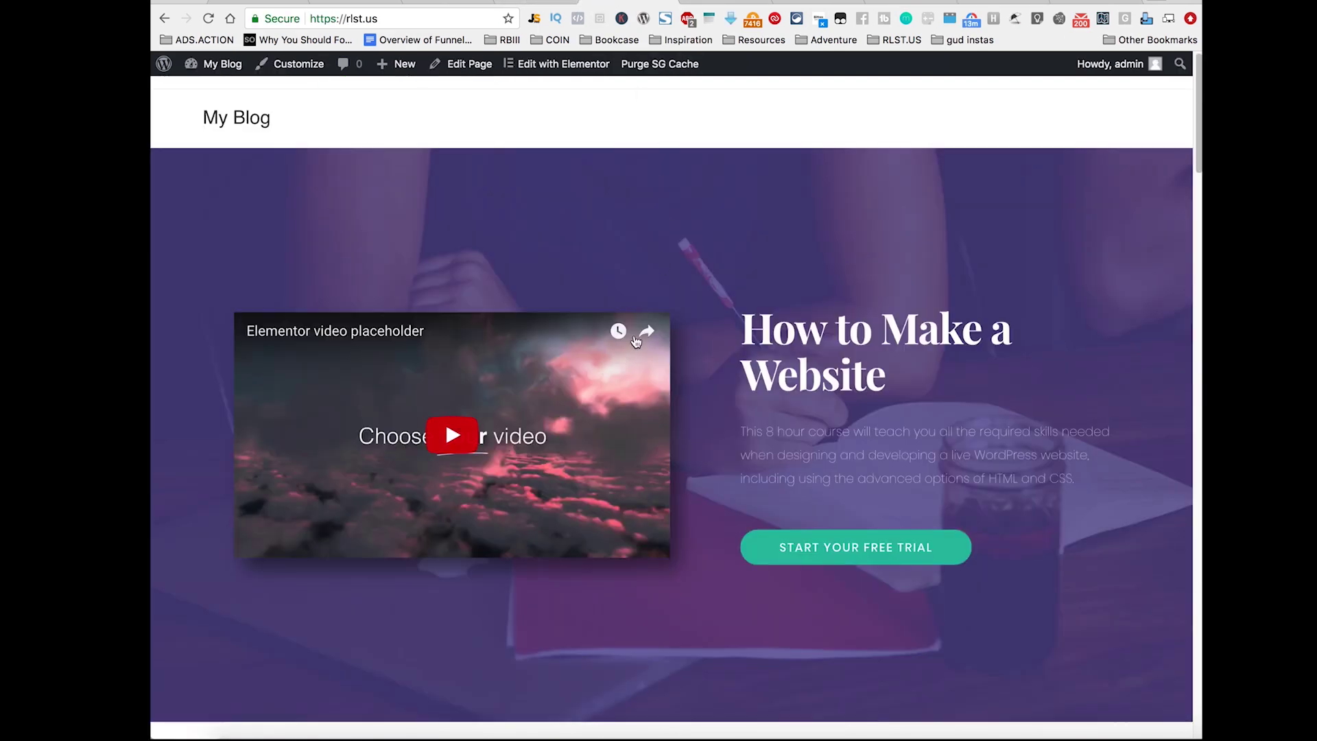
{"action": "left_click", "coordinate": [525, 0]}
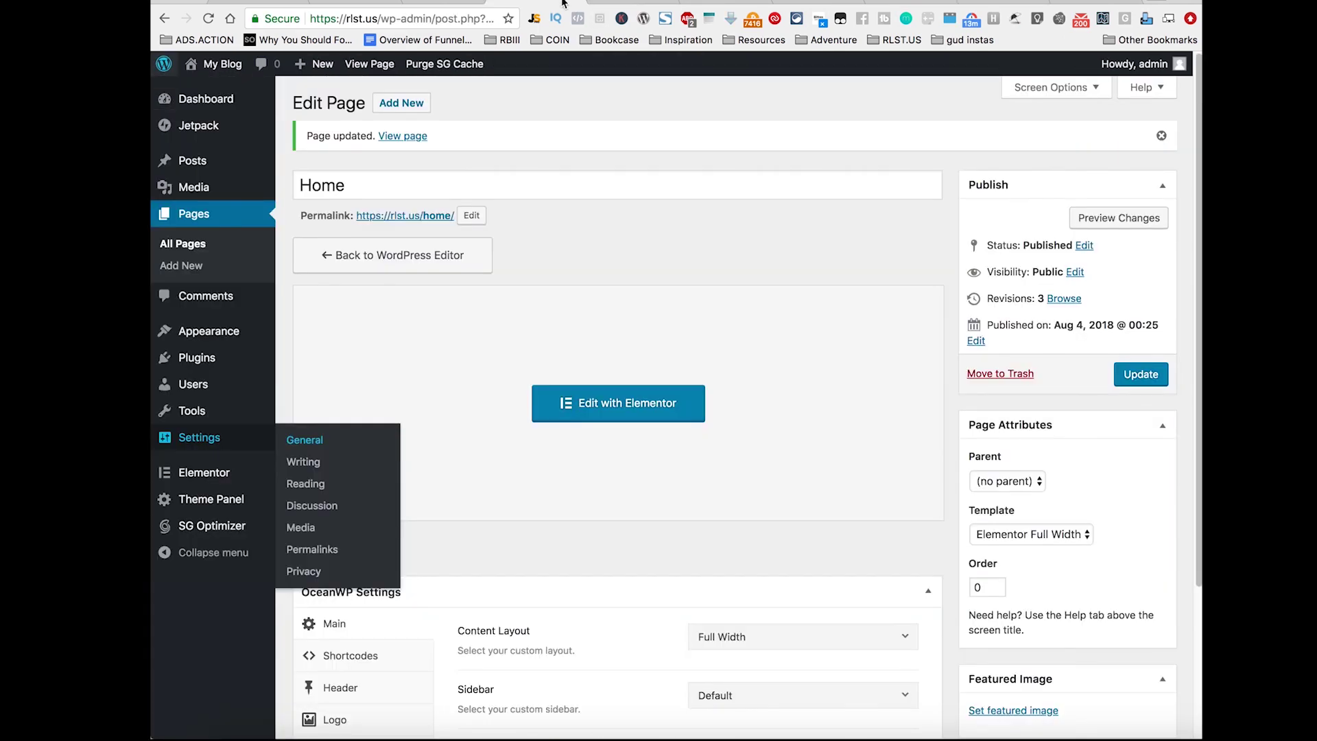
{"action": "left_click", "coordinate": [590, 4]}
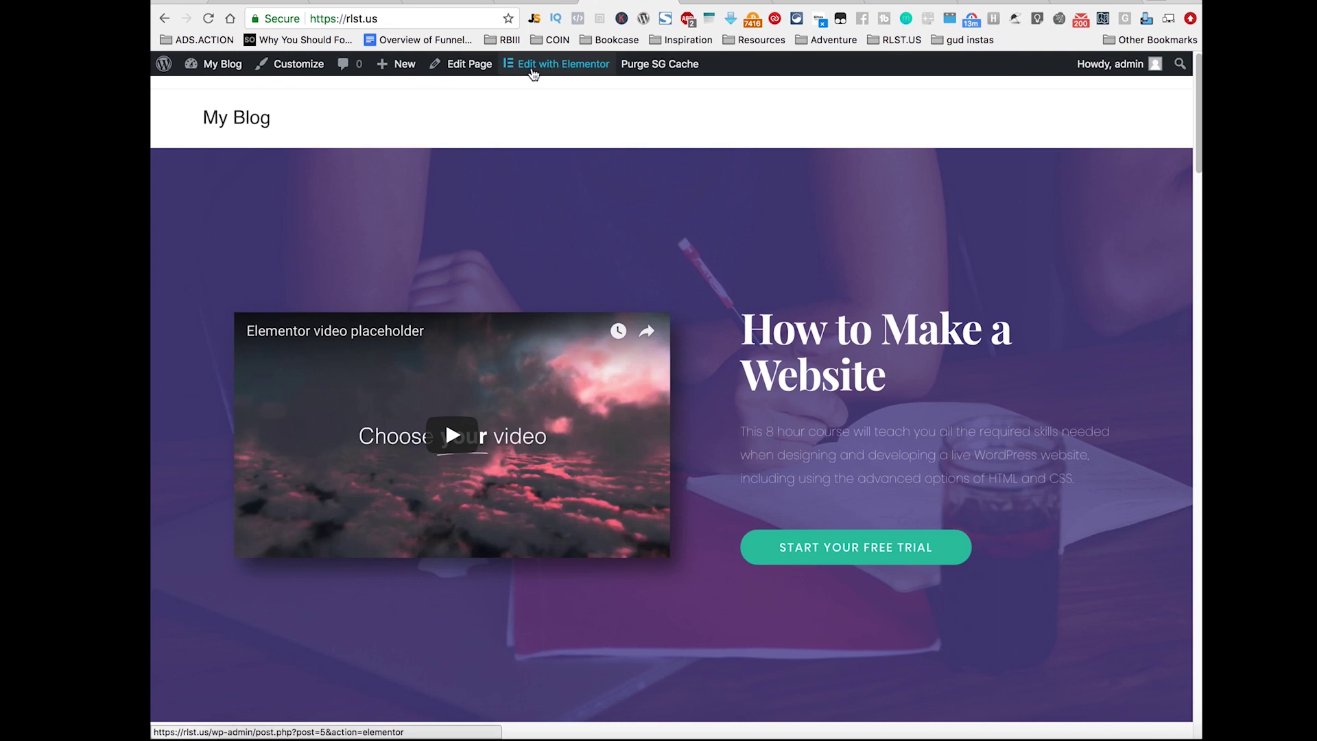
{"action": "right_click", "coordinate": [629, 2]}
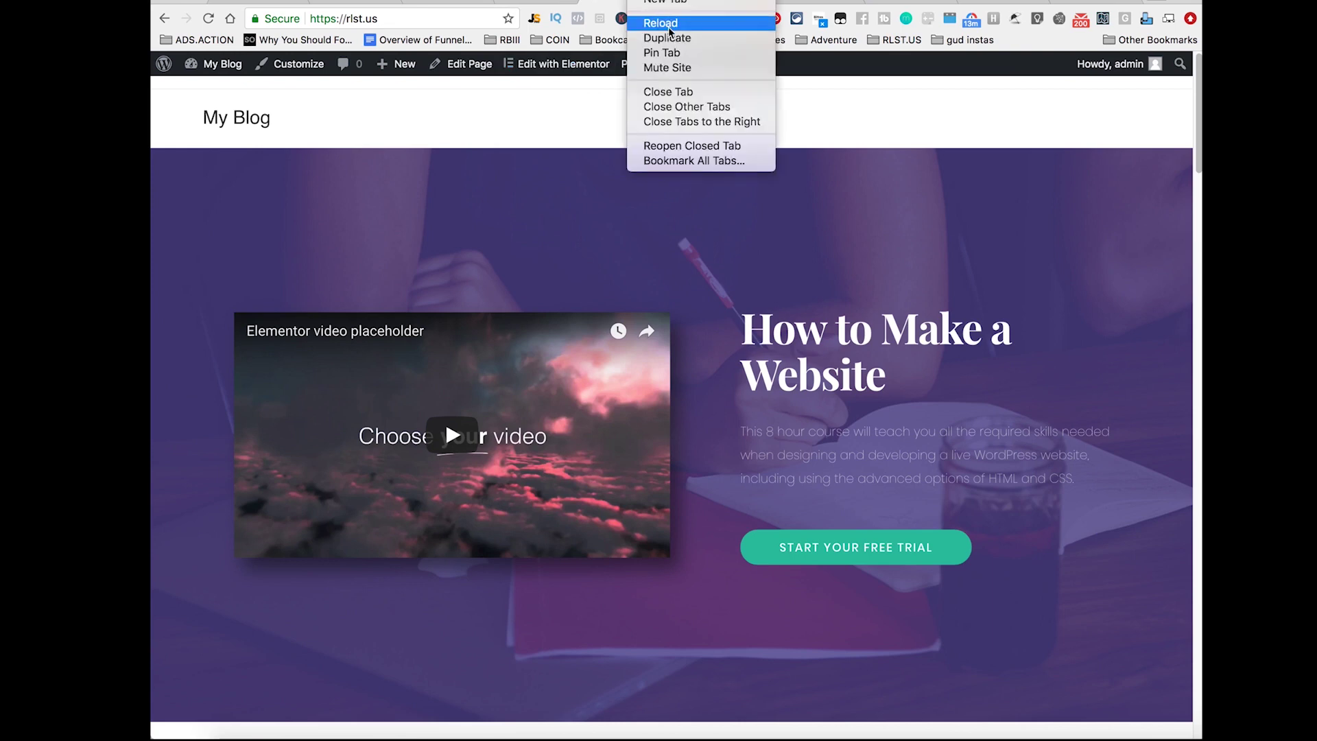
{"action": "left_click", "coordinate": [663, 37]}
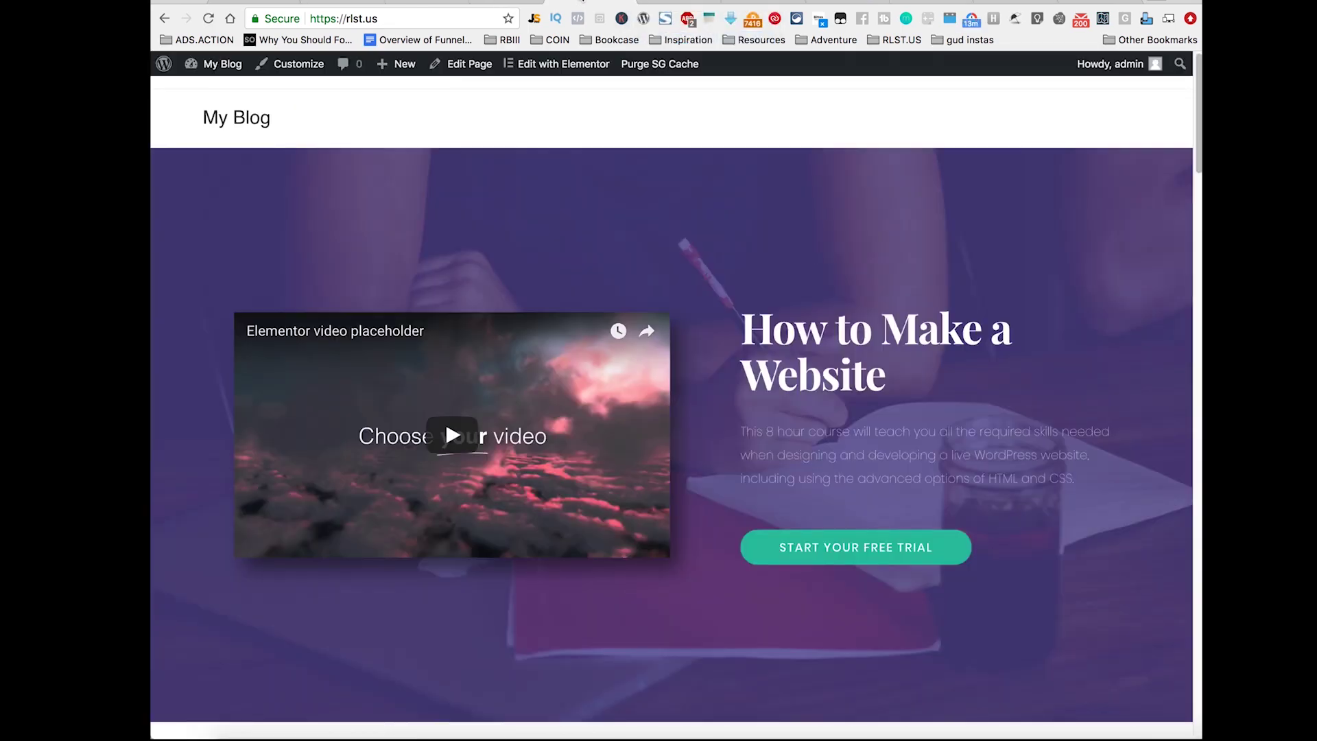
Step: Open the Customizer from the admin bar, then go back to the front page tab
{"action": "left_click", "coordinate": [297, 64]}
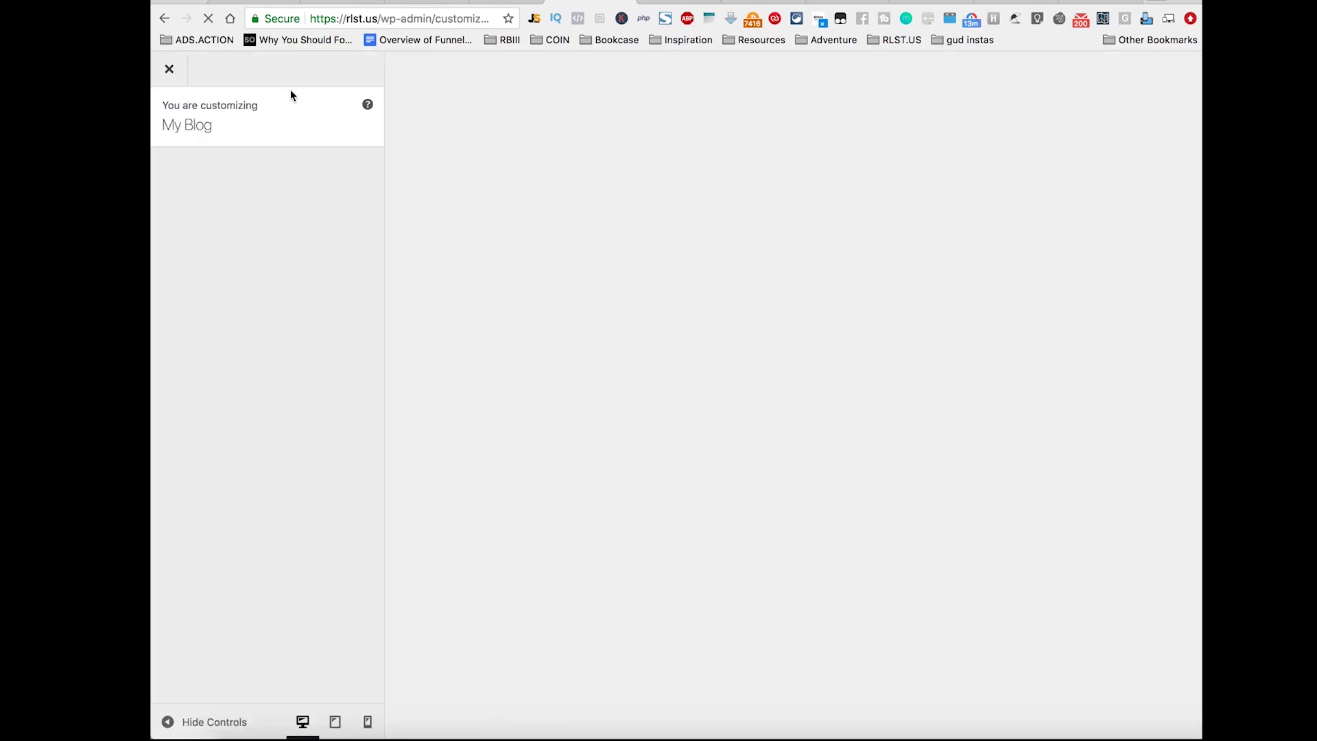
{"action": "left_click", "coordinate": [661, 7]}
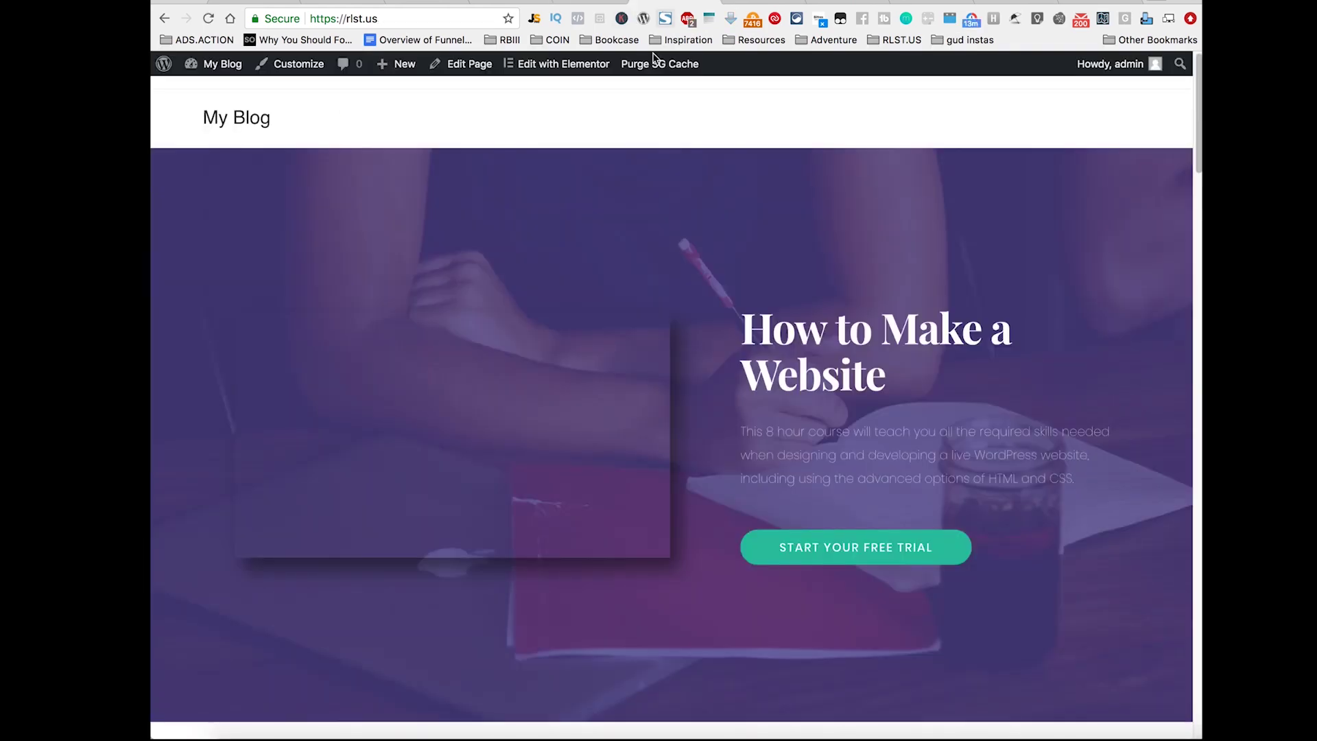
{"action": "left_click", "coordinate": [564, 67]}
{"action": "left_click", "coordinate": [564, 67]}
Step: Reload the front page, then open Site Identity in the Customizer
{"action": "left_click", "coordinate": [406, 21]}
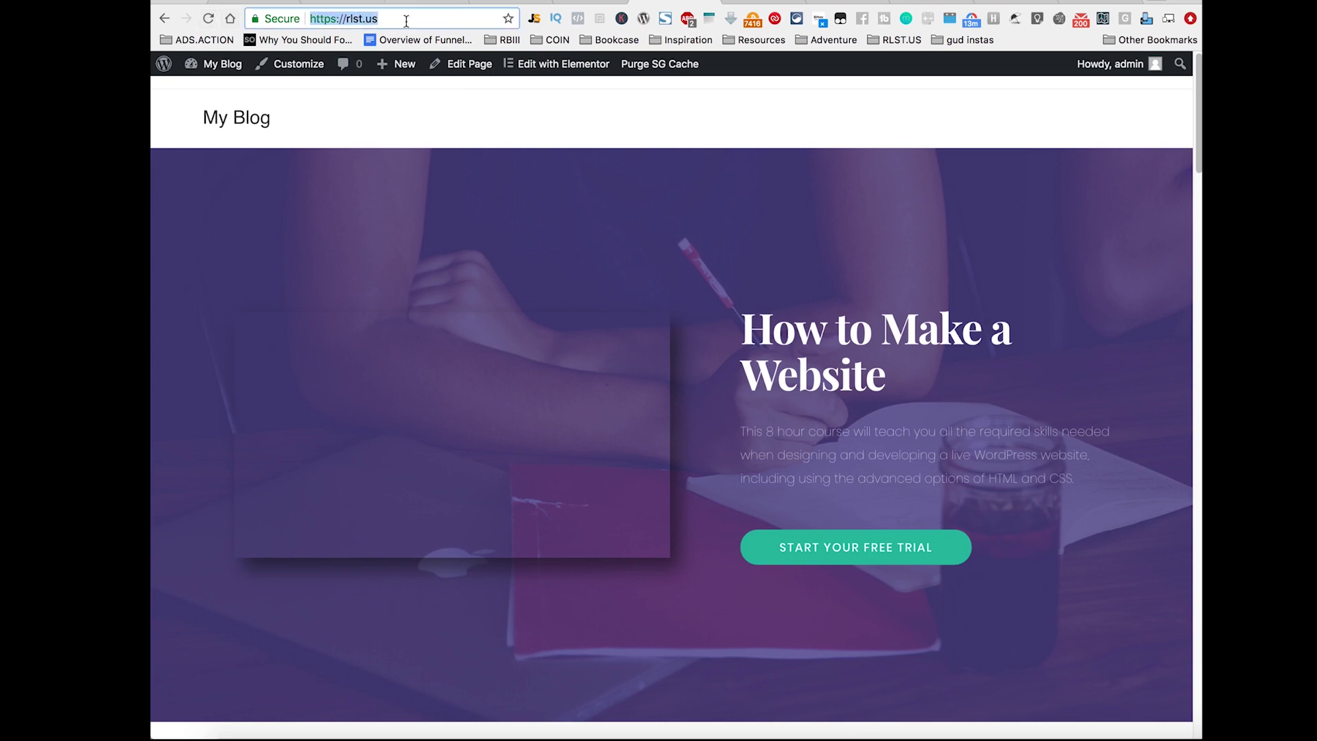
{"action": "key", "text": "Return"}
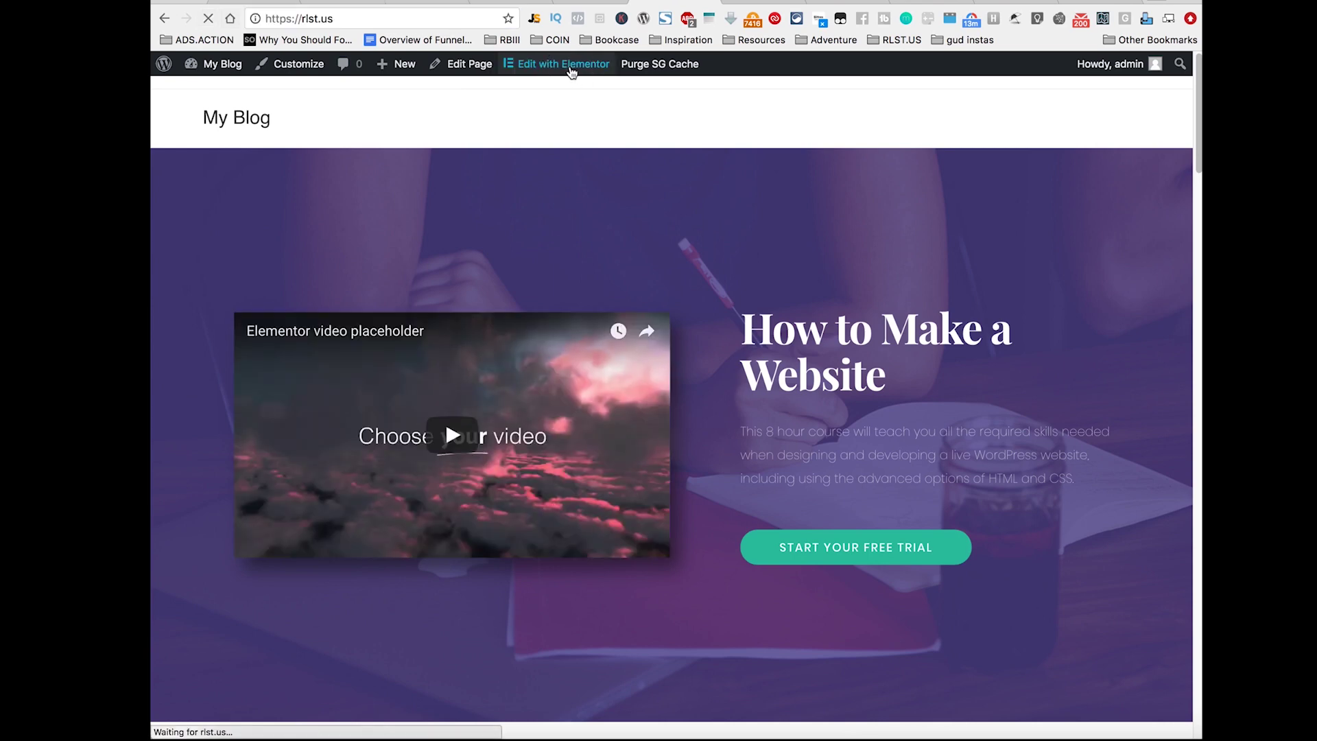
{"action": "left_click", "coordinate": [590, 2]}
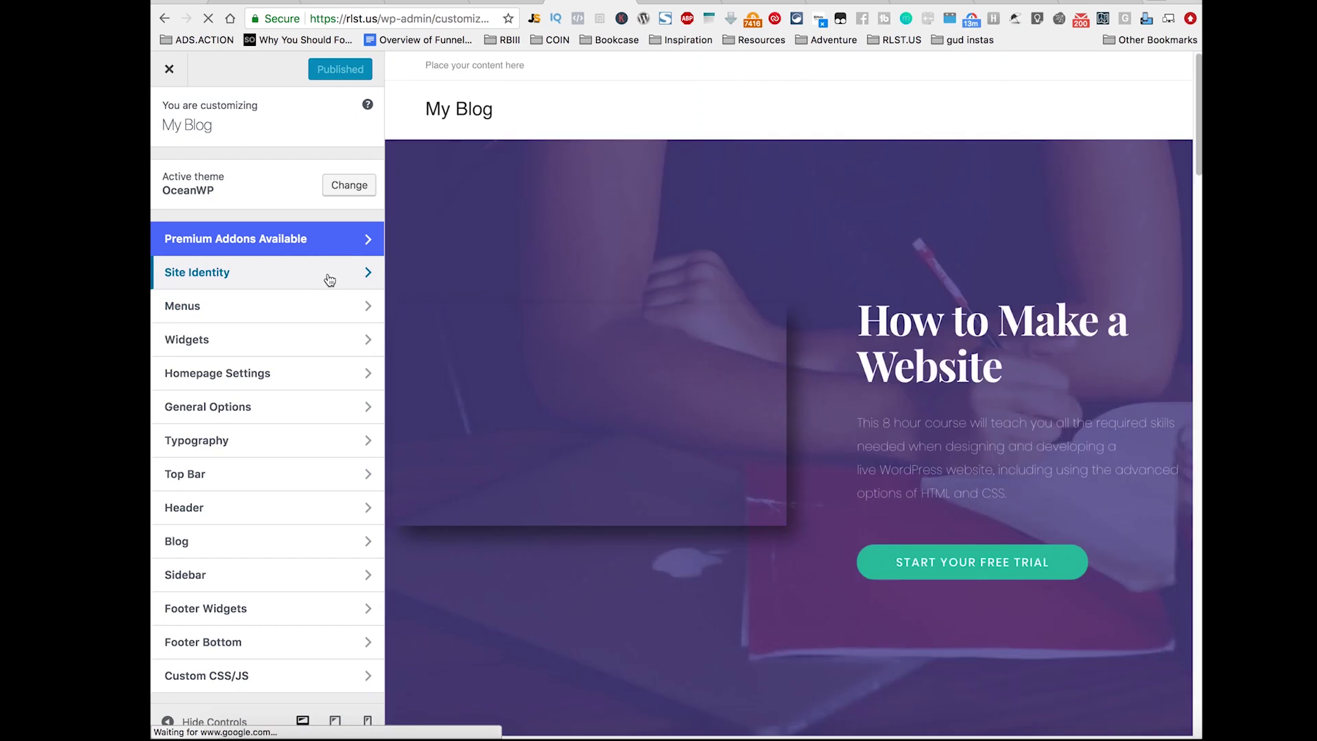
{"action": "left_click", "coordinate": [330, 280]}
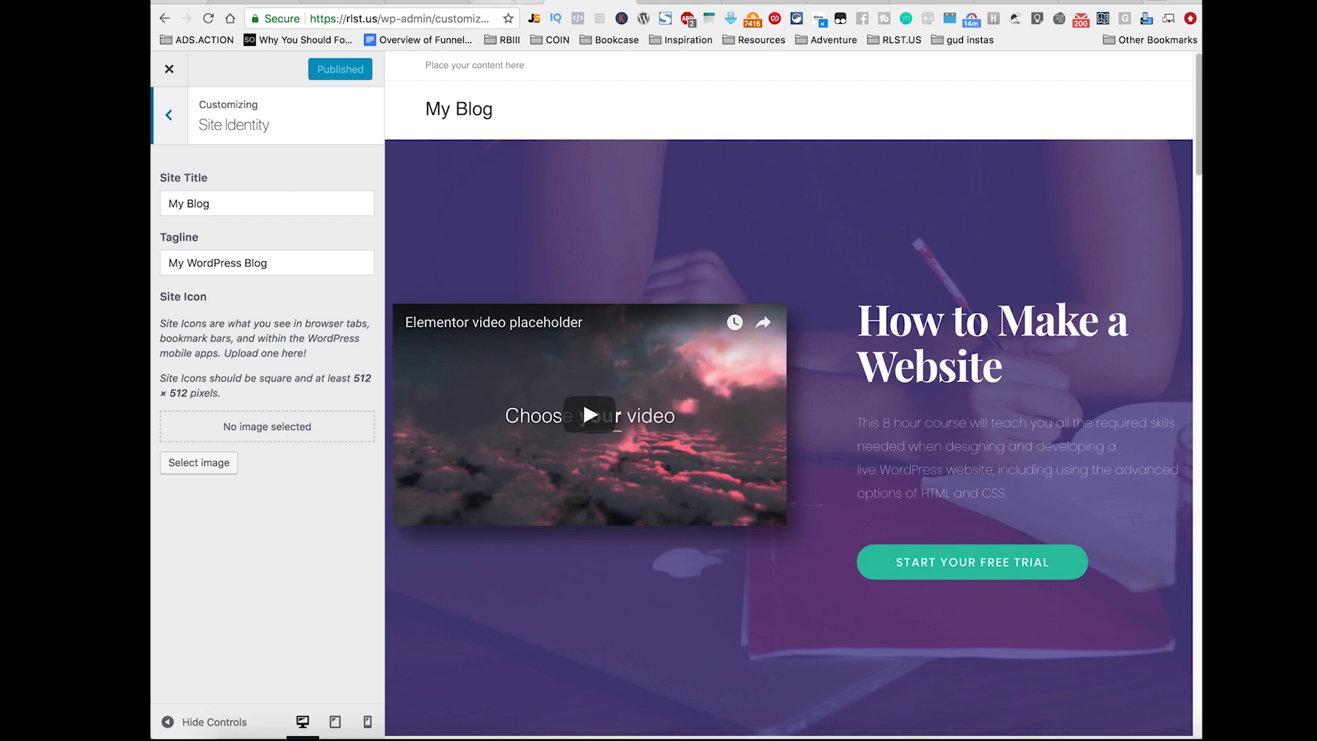
Step: Duplicate the Home page's Edit Page browser tab to open a second copy
{"action": "left_click", "coordinate": [512, 7]}
{"action": "right_click", "coordinate": [508, 5]}
{"action": "left_click", "coordinate": [562, 36]}
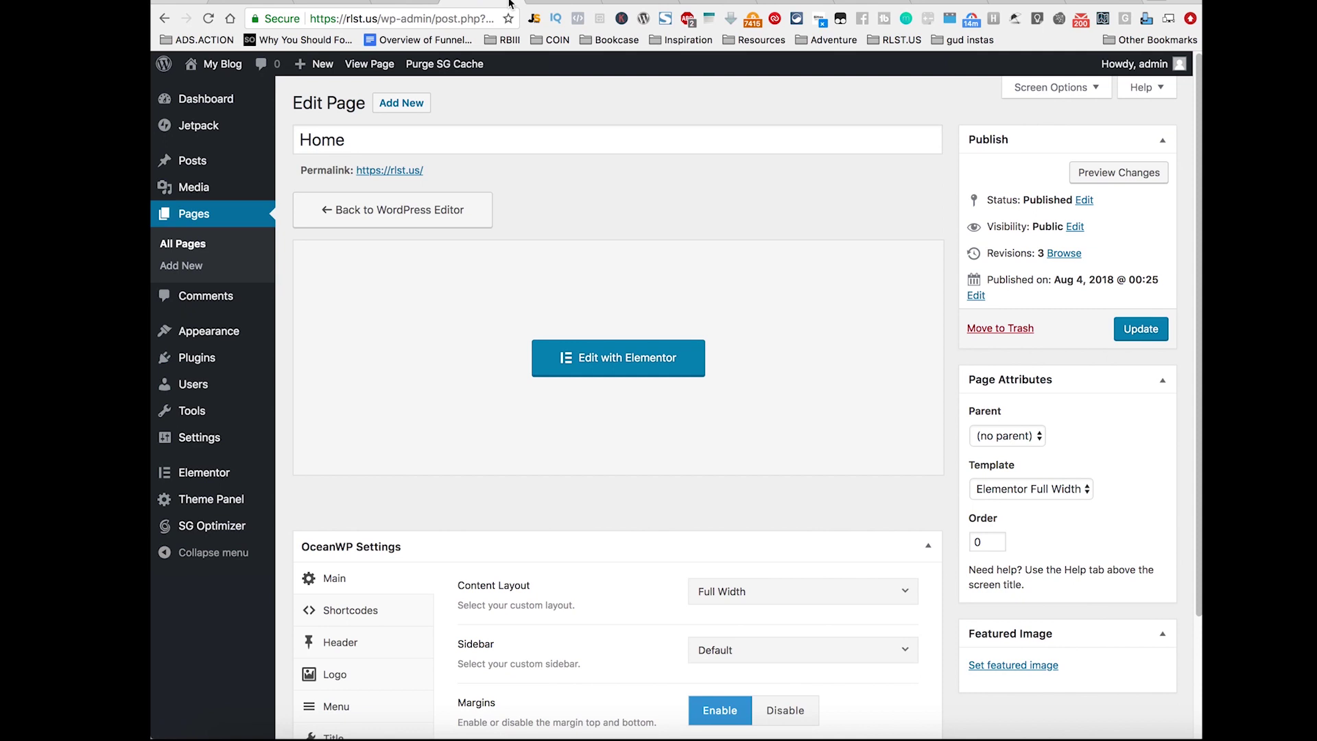
Step: In Permalinks settings, cut the custom structure down to /%postname%/
{"action": "mouse_move", "coordinate": [196, 447]}
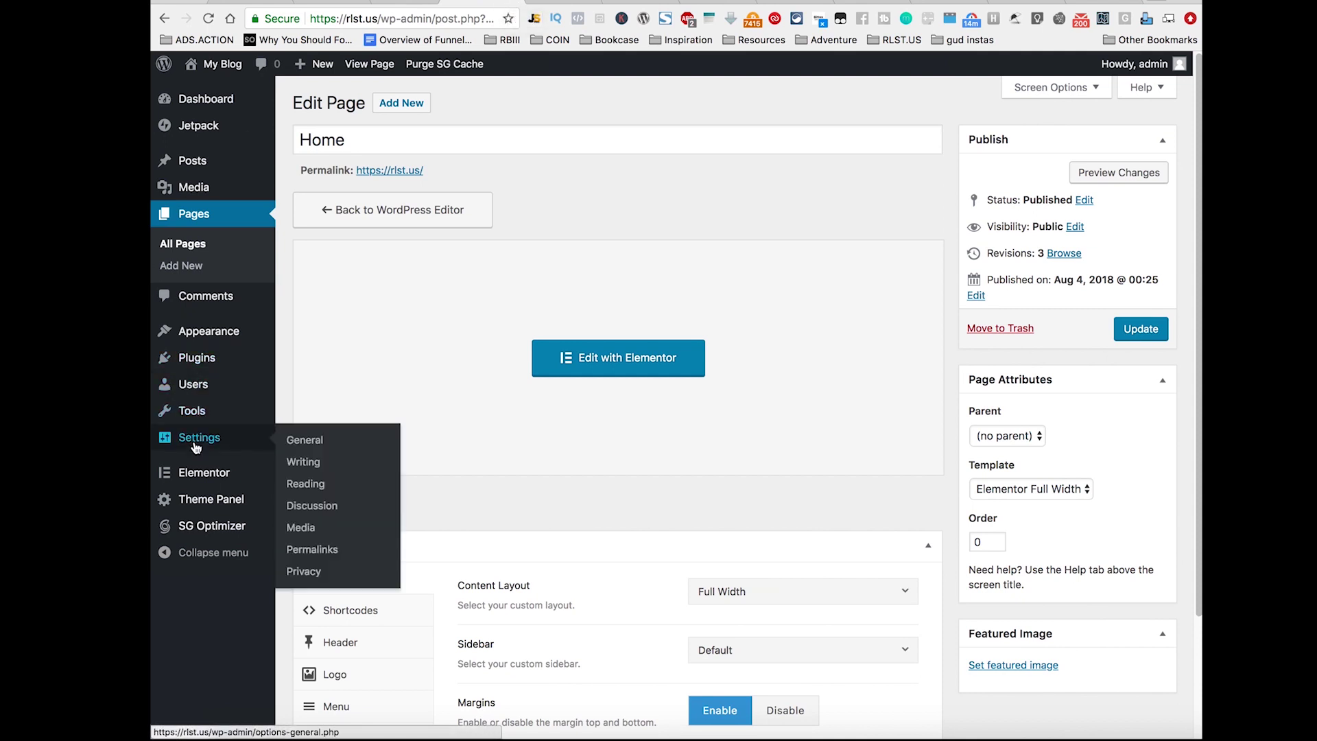
{"action": "left_click", "coordinate": [319, 557]}
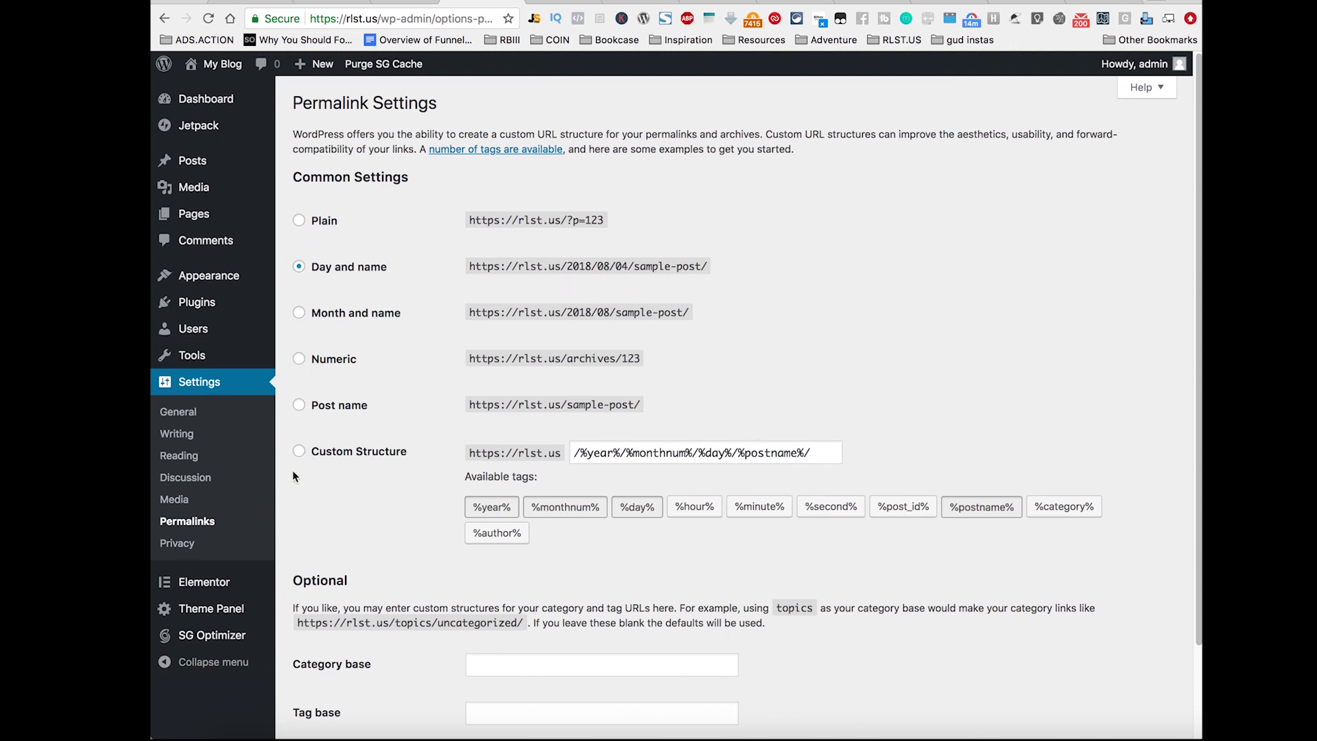
{"action": "left_click", "coordinate": [299, 451]}
{"action": "left_click_drag", "start_coordinate": [738, 453], "coordinate": [339, 426]}
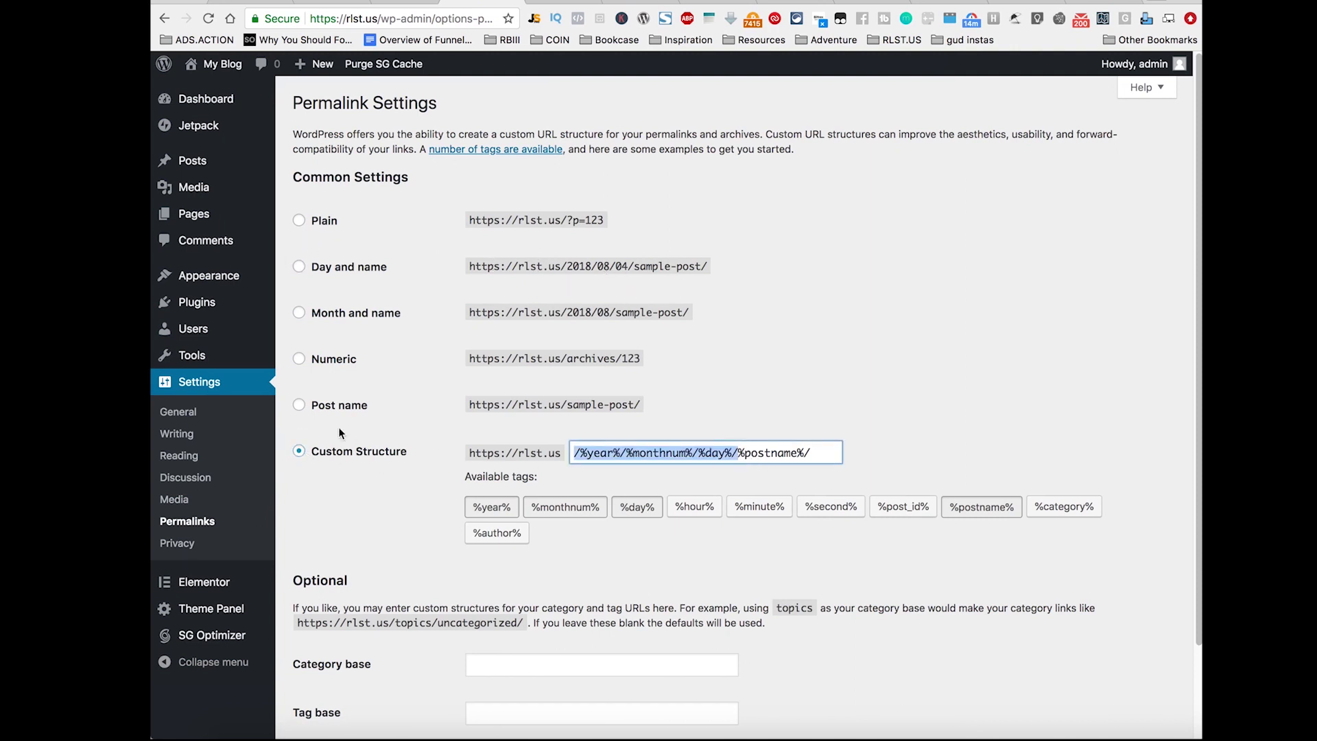
{"action": "key", "text": "BackSpace"}
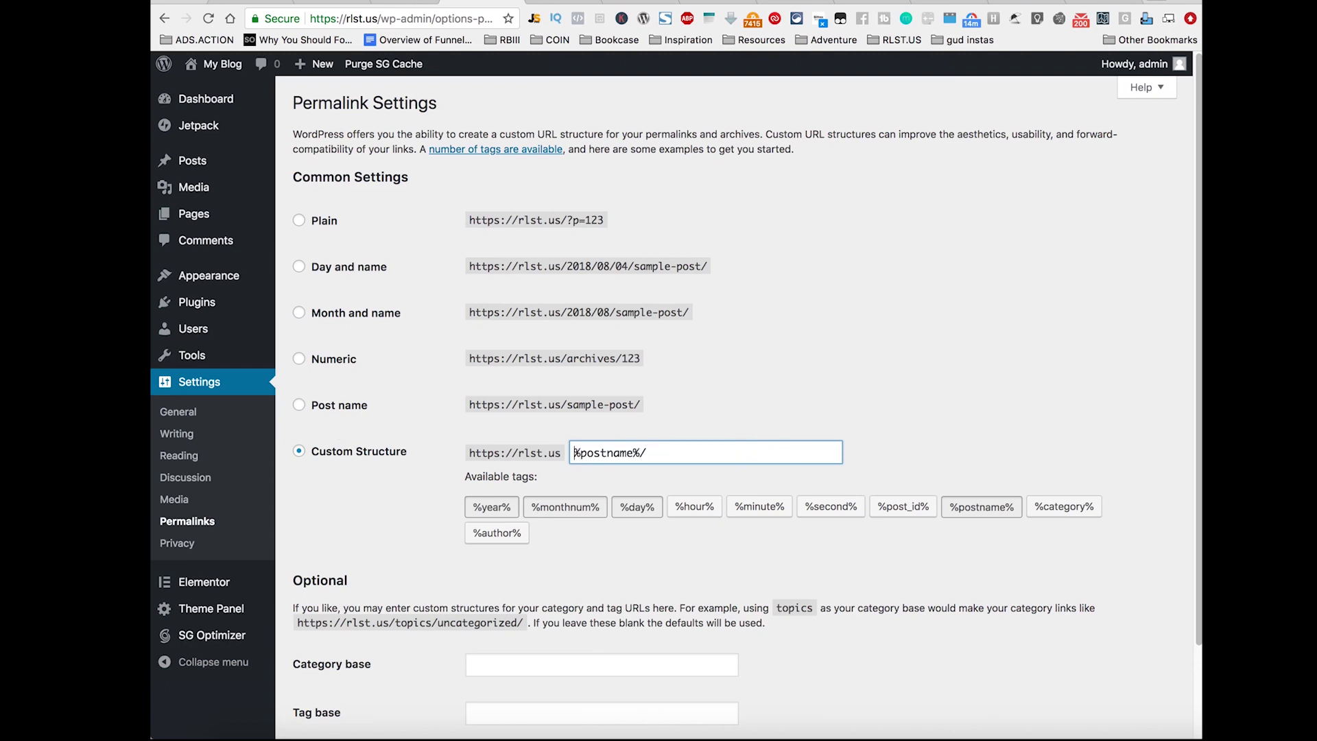
{"action": "key", "text": "super+z"}
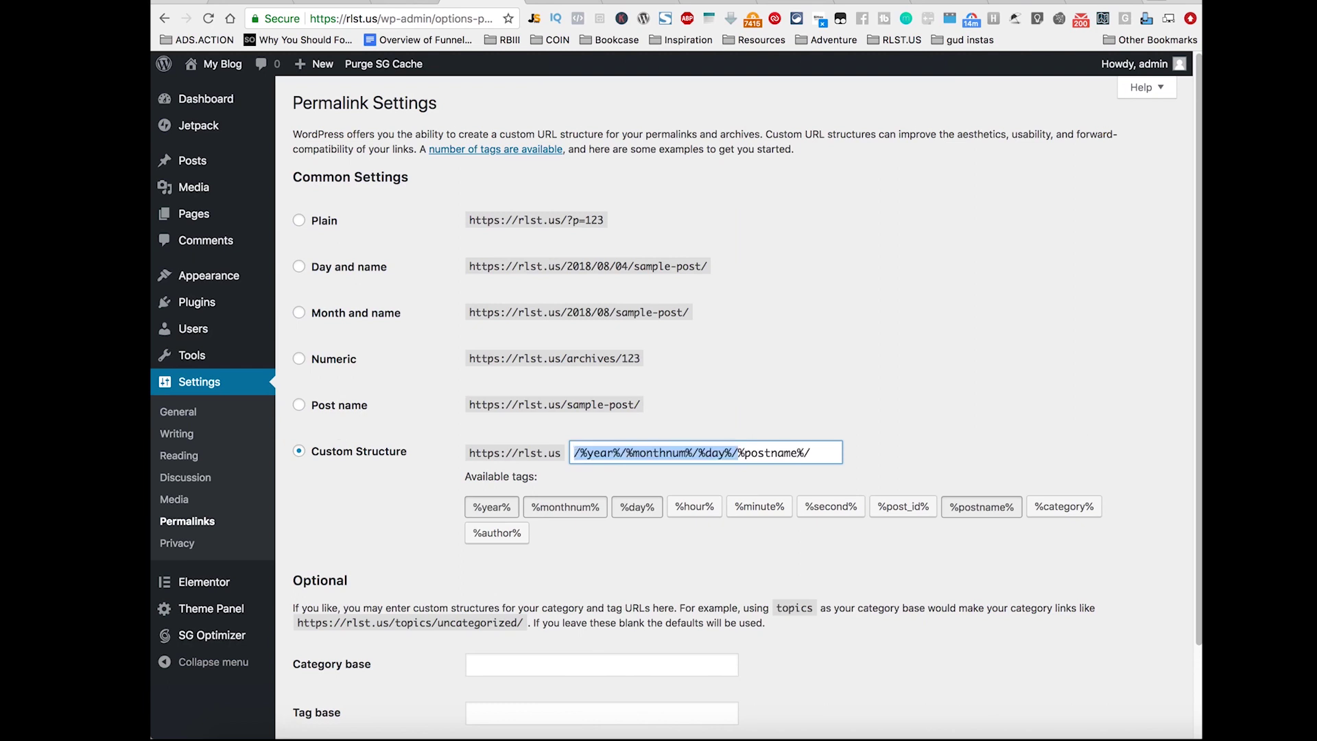
{"action": "key", "text": "Left"}
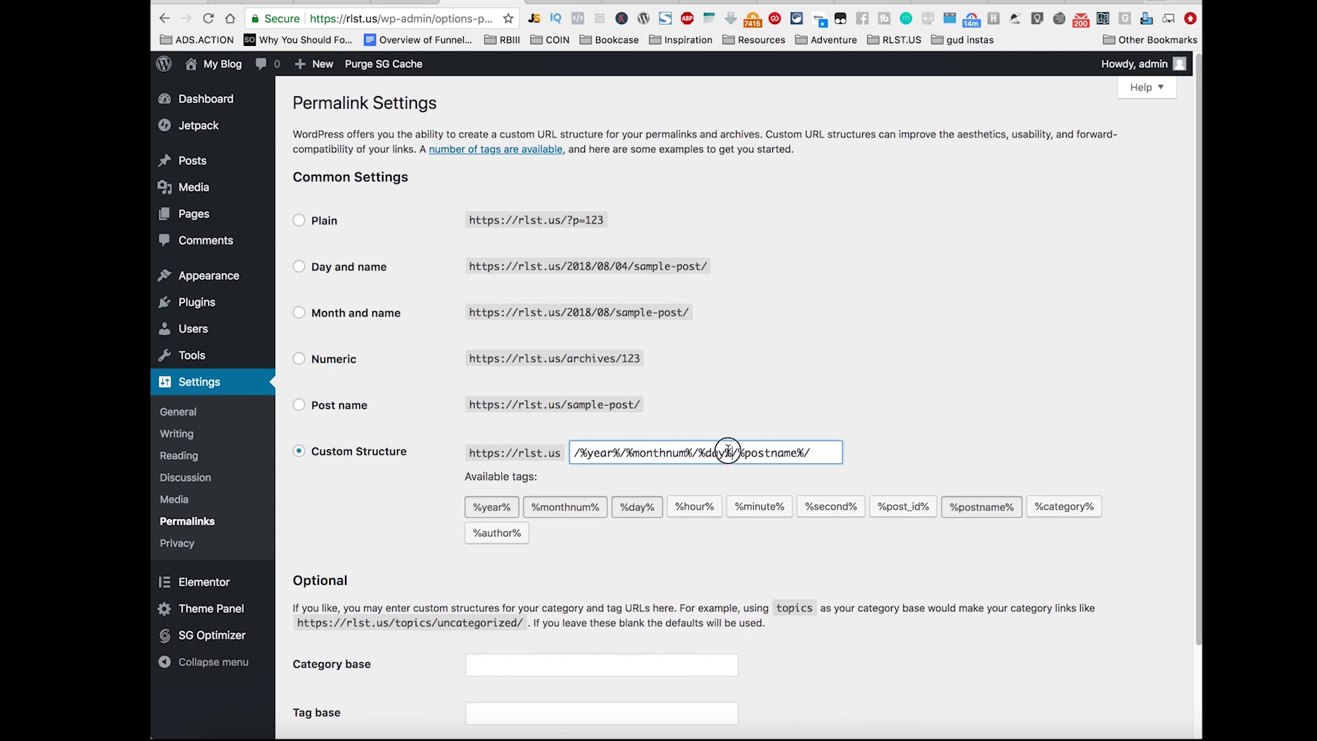
{"action": "left_click_drag", "start_coordinate": [733, 453], "coordinate": [459, 414]}
{"action": "key", "text": "BackSpace"}
Step: Save the Post name permalink structure and return to the Home page editor
{"action": "scroll", "coordinate": [455, 457], "scroll_direction": "down", "scroll_amount": 3}
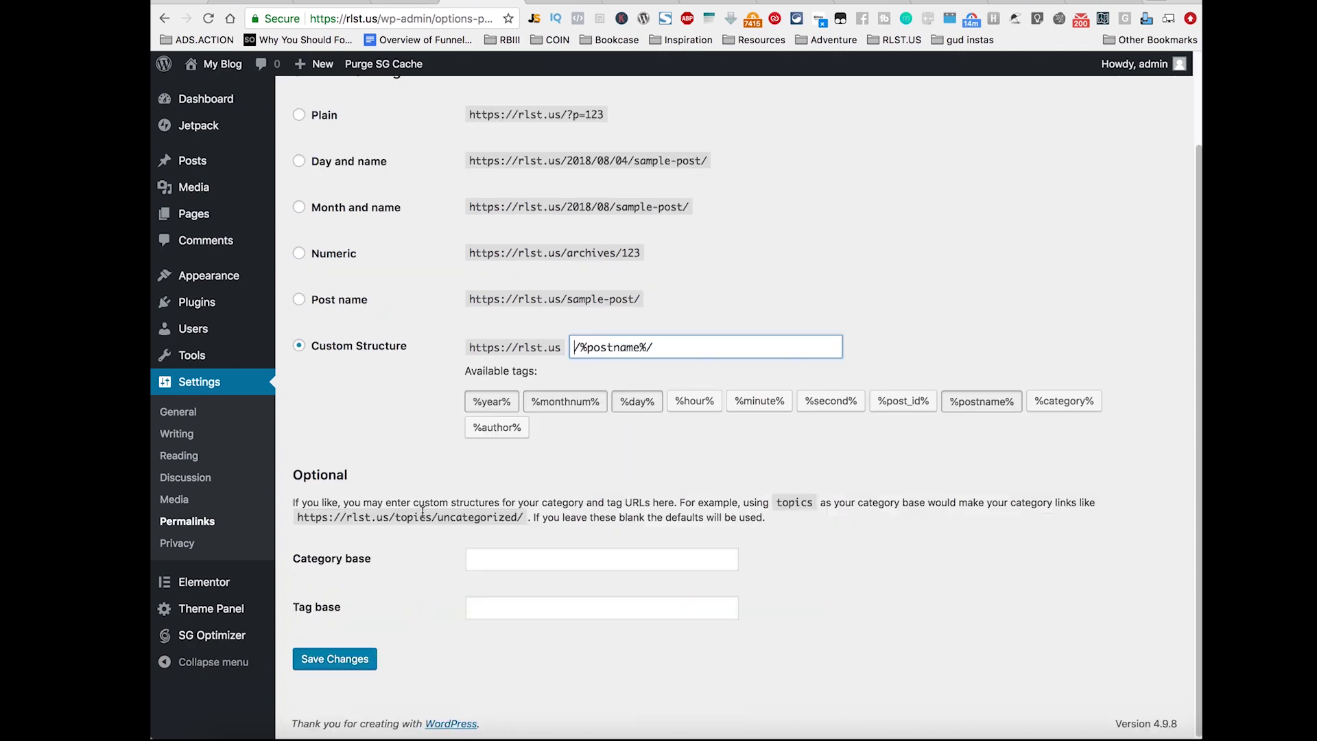
{"action": "left_click", "coordinate": [368, 664]}
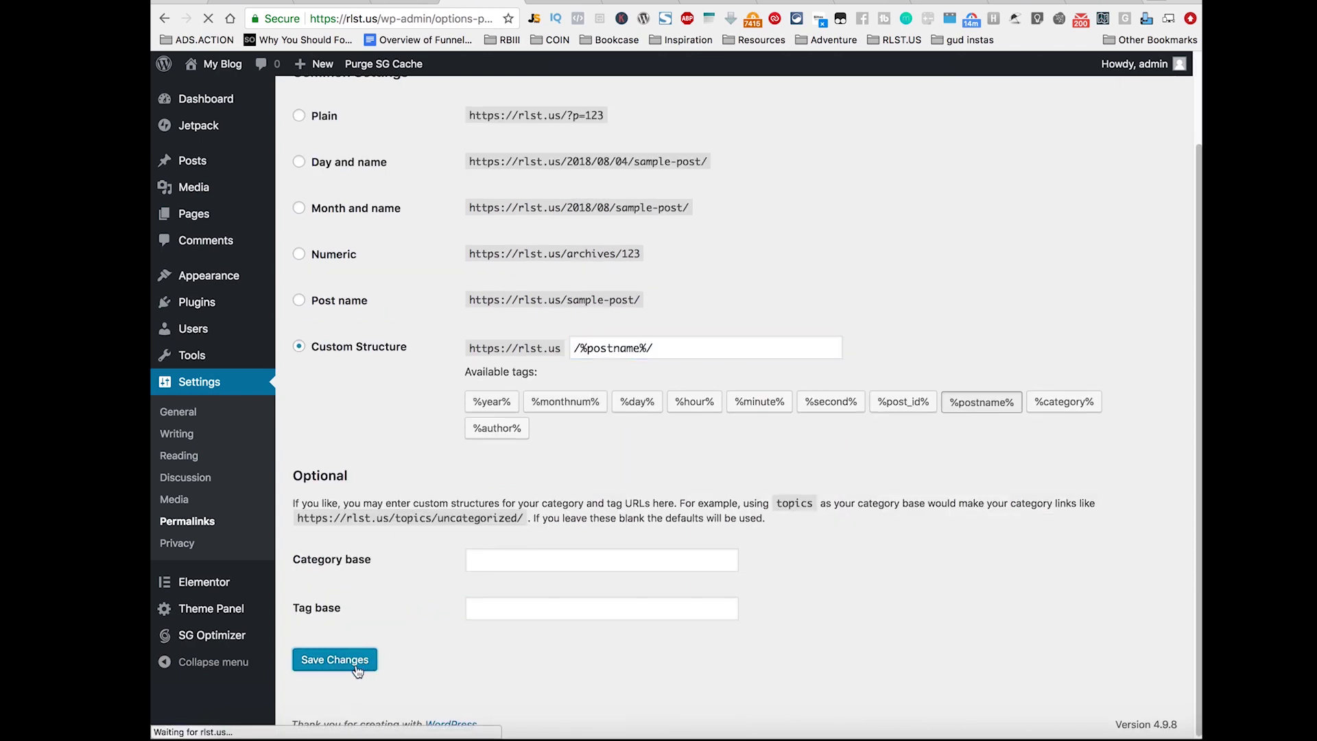
{"action": "scroll", "coordinate": [438, 636], "scroll_direction": "down", "scroll_amount": 3}
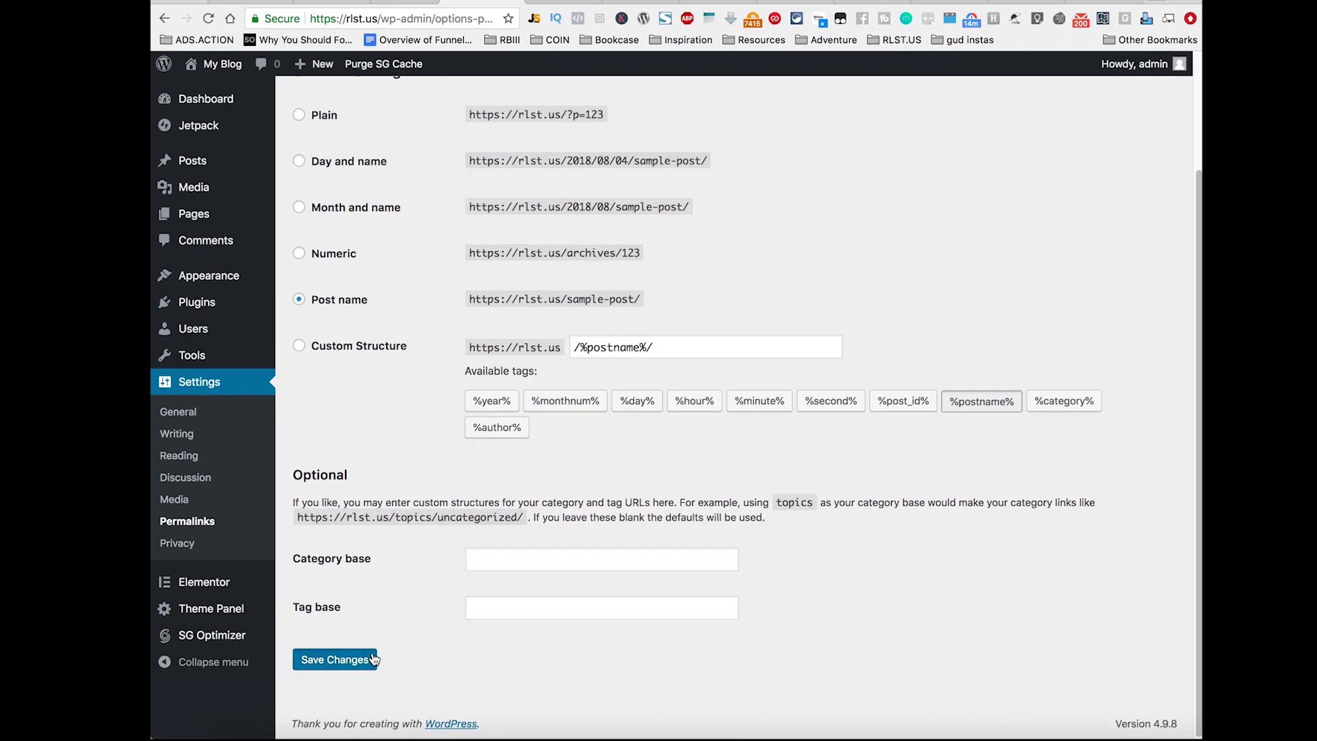
{"action": "left_click", "coordinate": [334, 659]}
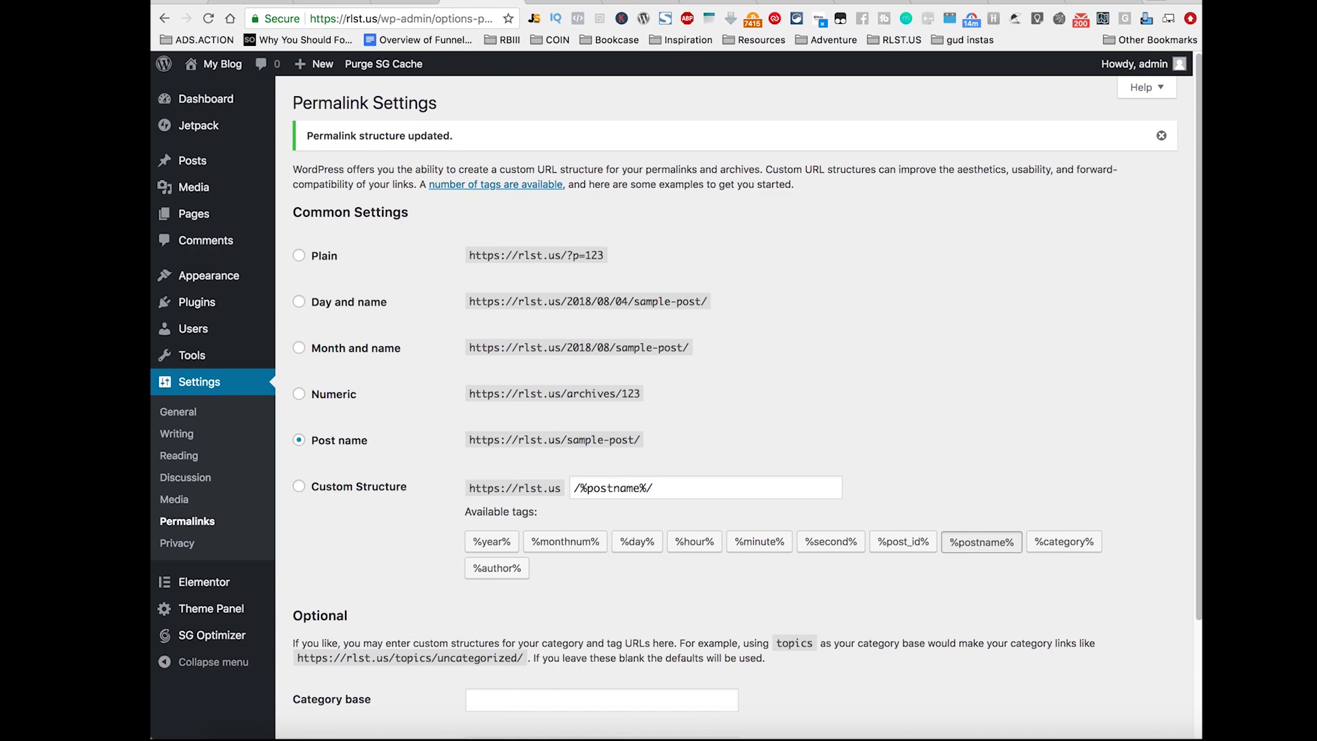
{"action": "left_click", "coordinate": [549, 2]}
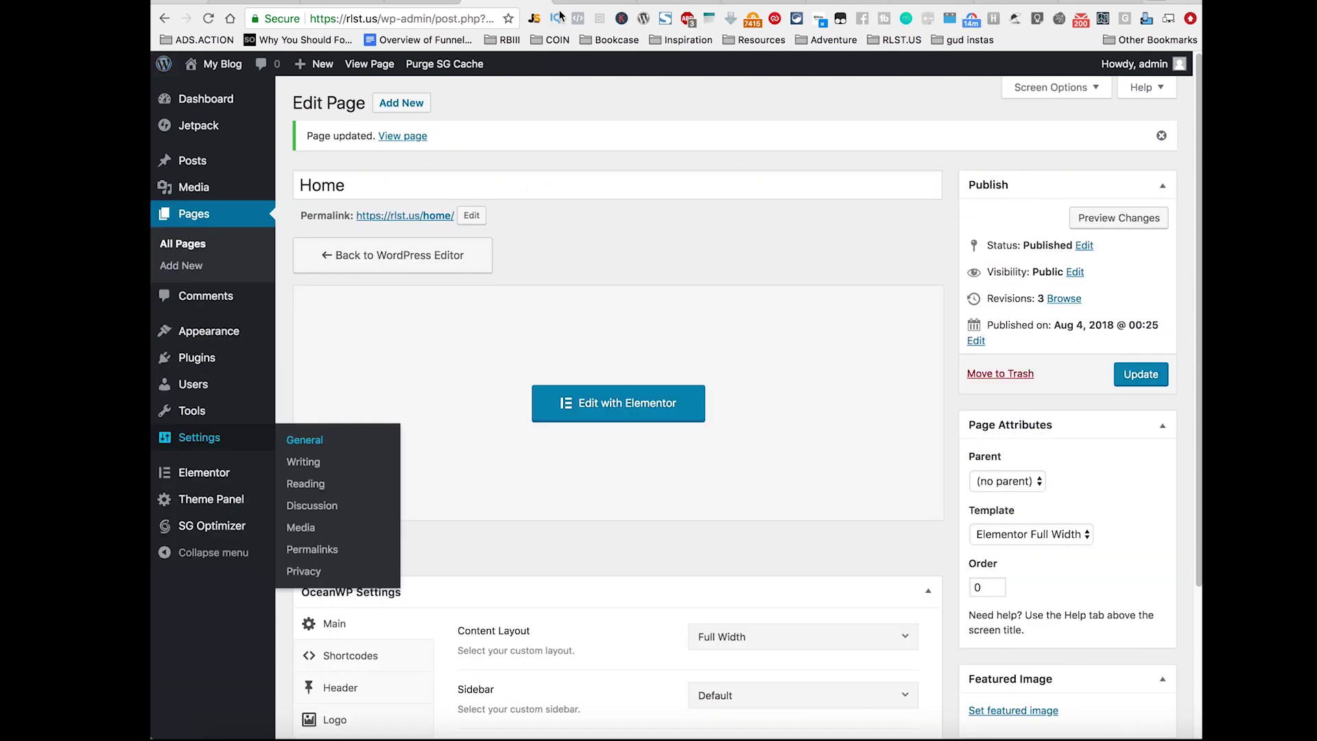
Step: Set the site title to 'Web Vision' and tagline to 'Creating Innovative Websites For StartupsTech'
{"action": "left_click", "coordinate": [561, 3]}
{"action": "triple_click", "coordinate": [222, 201]}
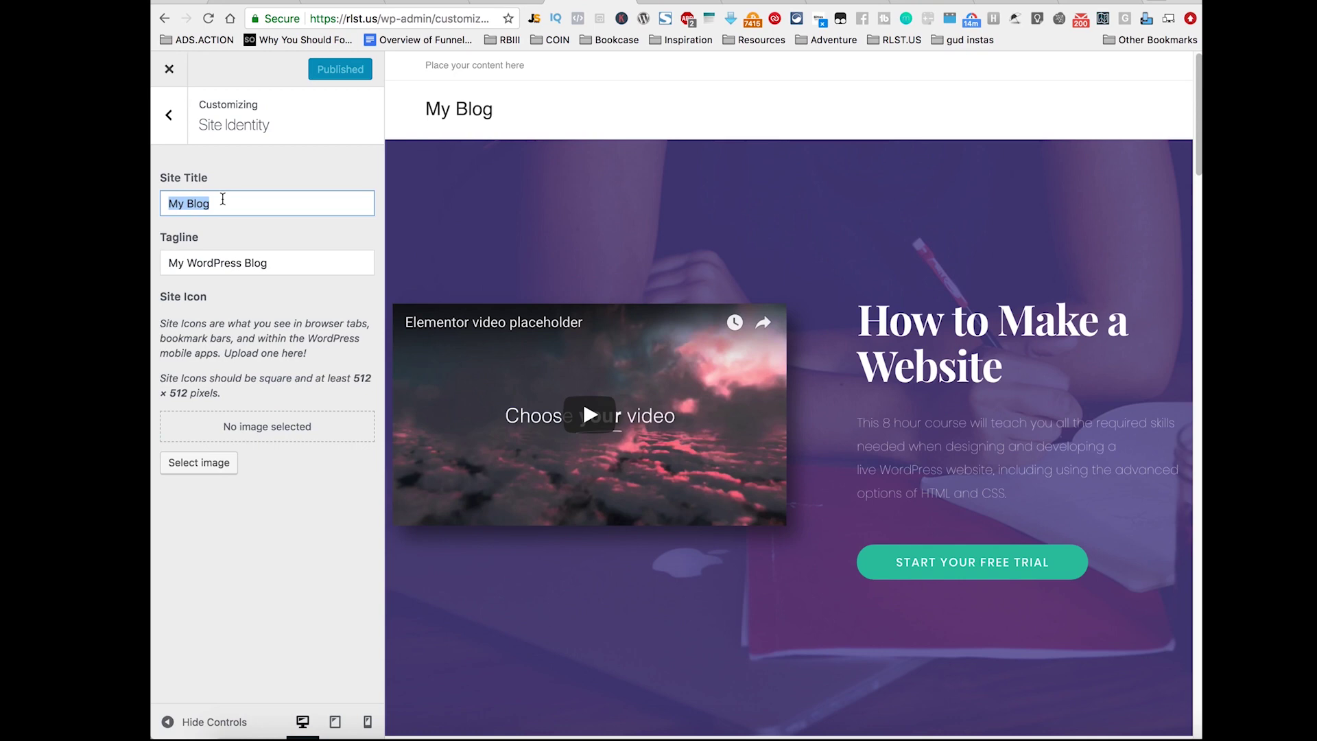
{"action": "type", "text": "Web V"}
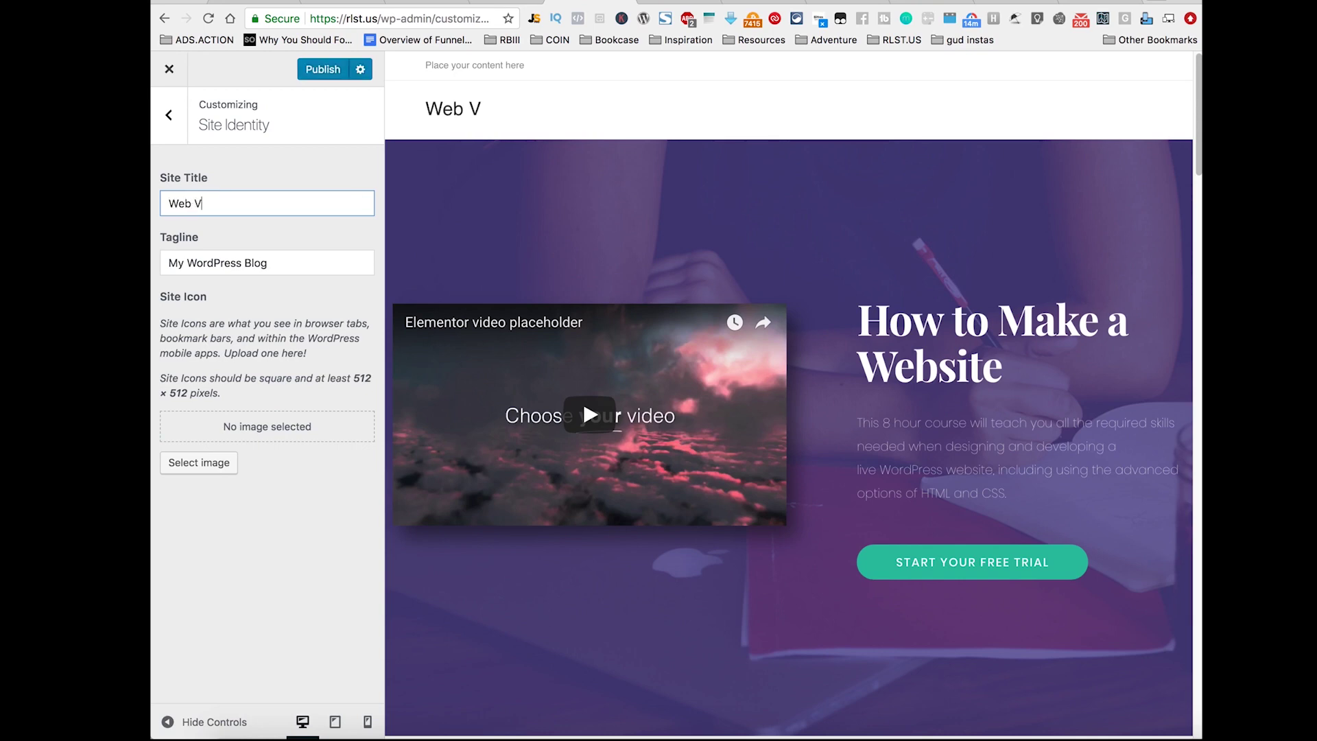
{"action": "type", "text": "ision"}
{"action": "key", "text": "Tab"}
{"action": "type", "text": "C"}
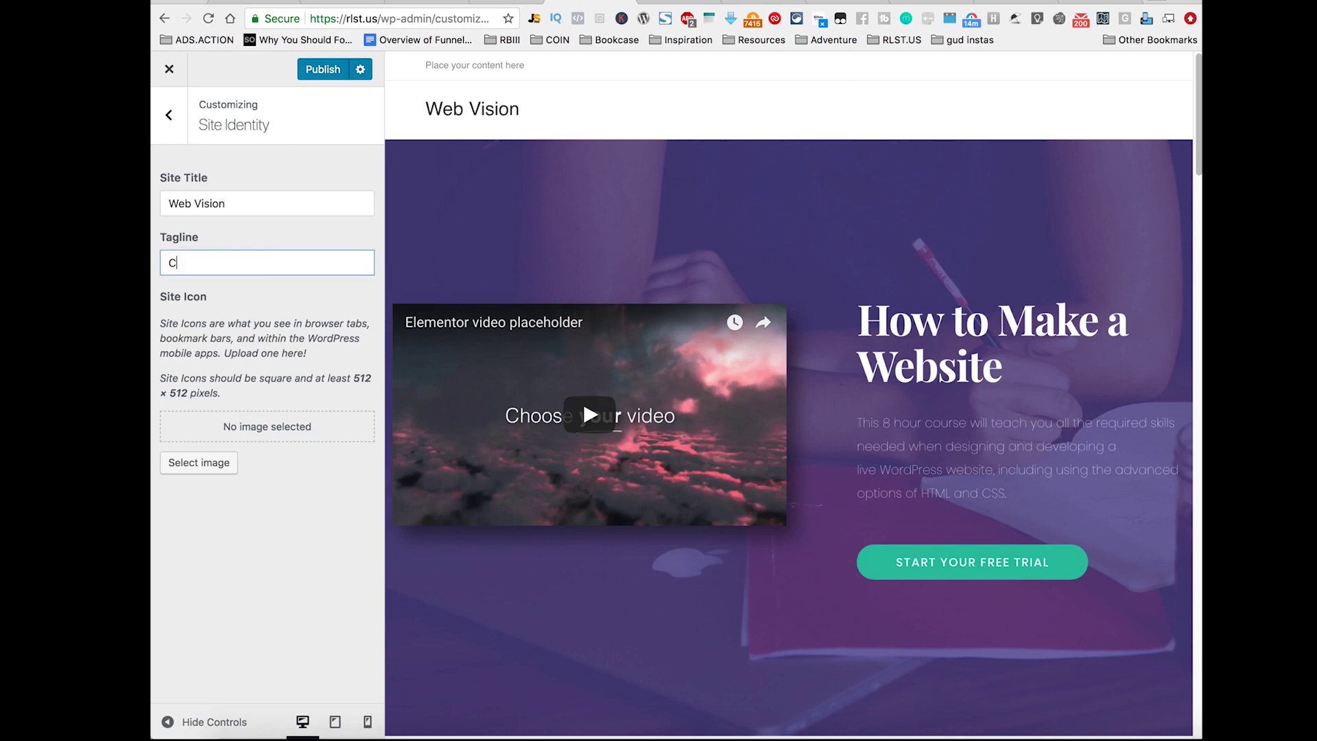
{"action": "type", "text": "reating Innovative Websit"}
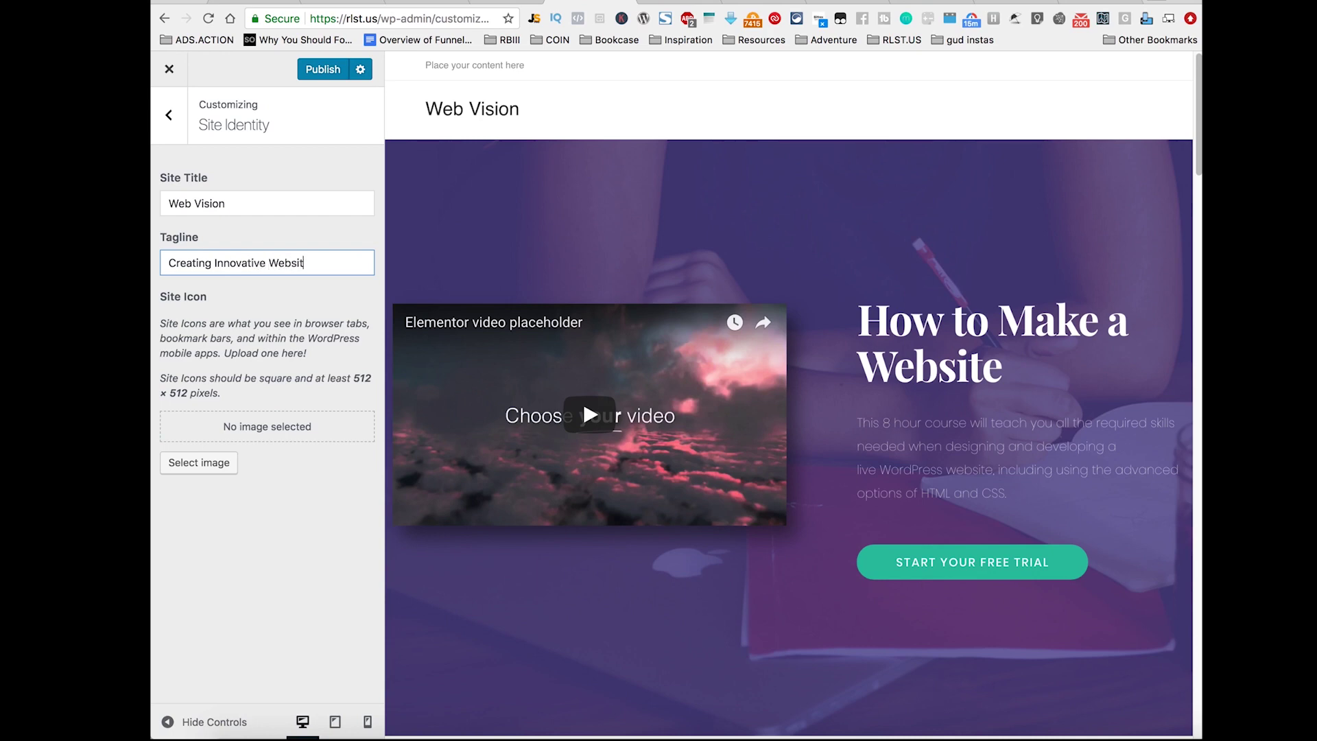
{"action": "type", "text": "es For Startups"}
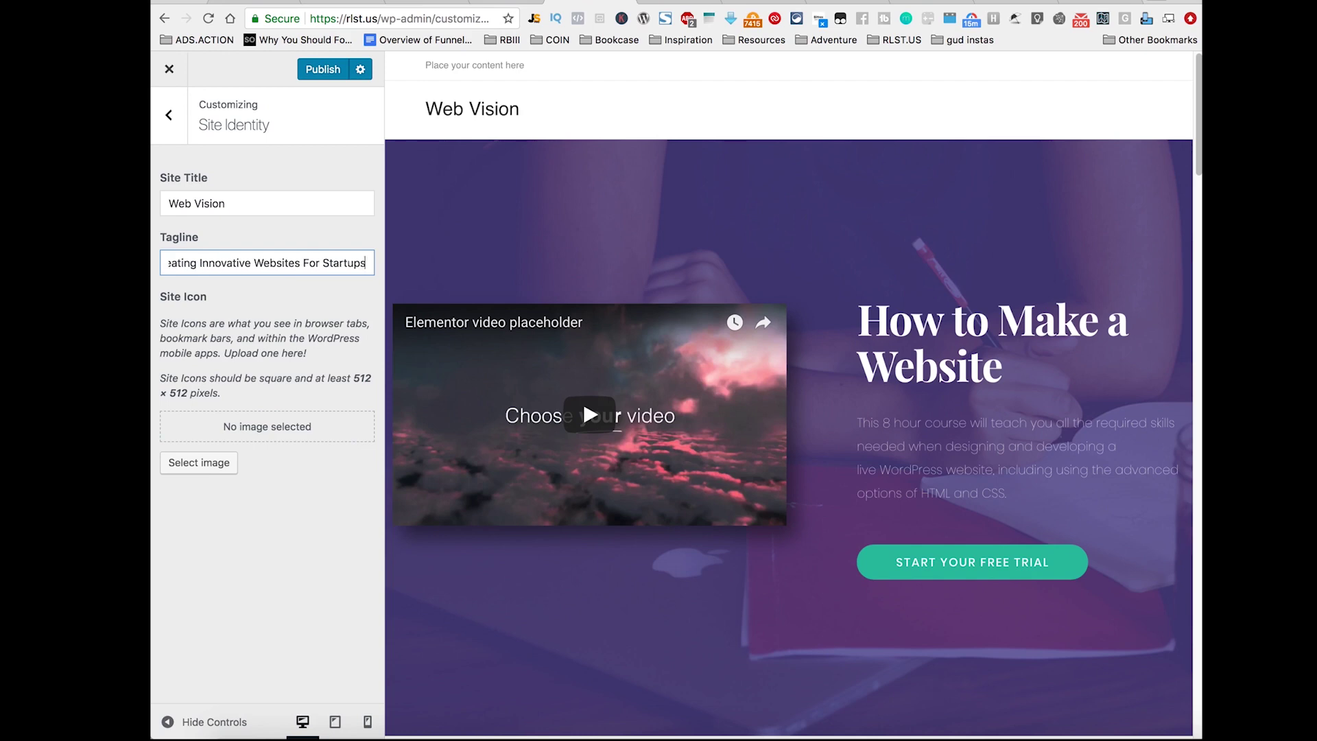
{"action": "type", "text": "Tech"}
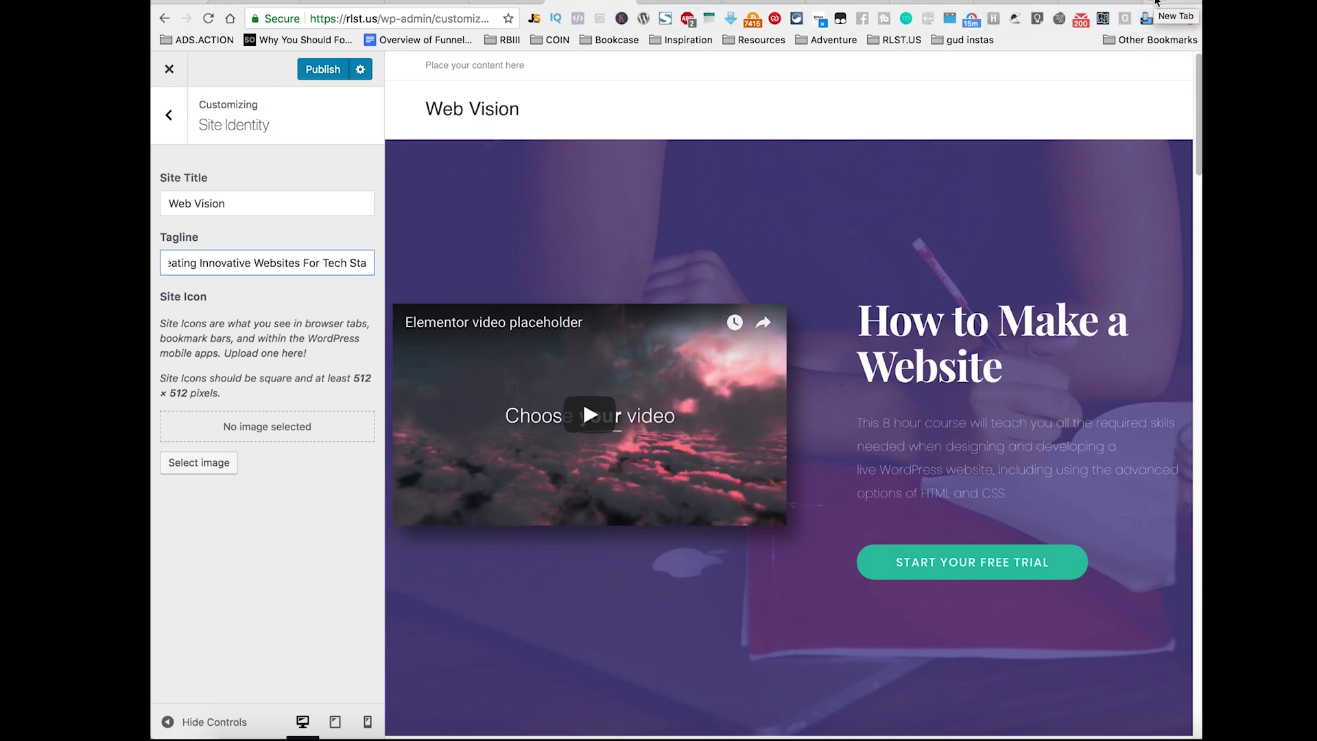
{"action": "key", "text": "super+t"}
Step: Search the web for iconfinder and open the Iconfinder homepage
{"action": "type", "text": "icon"}
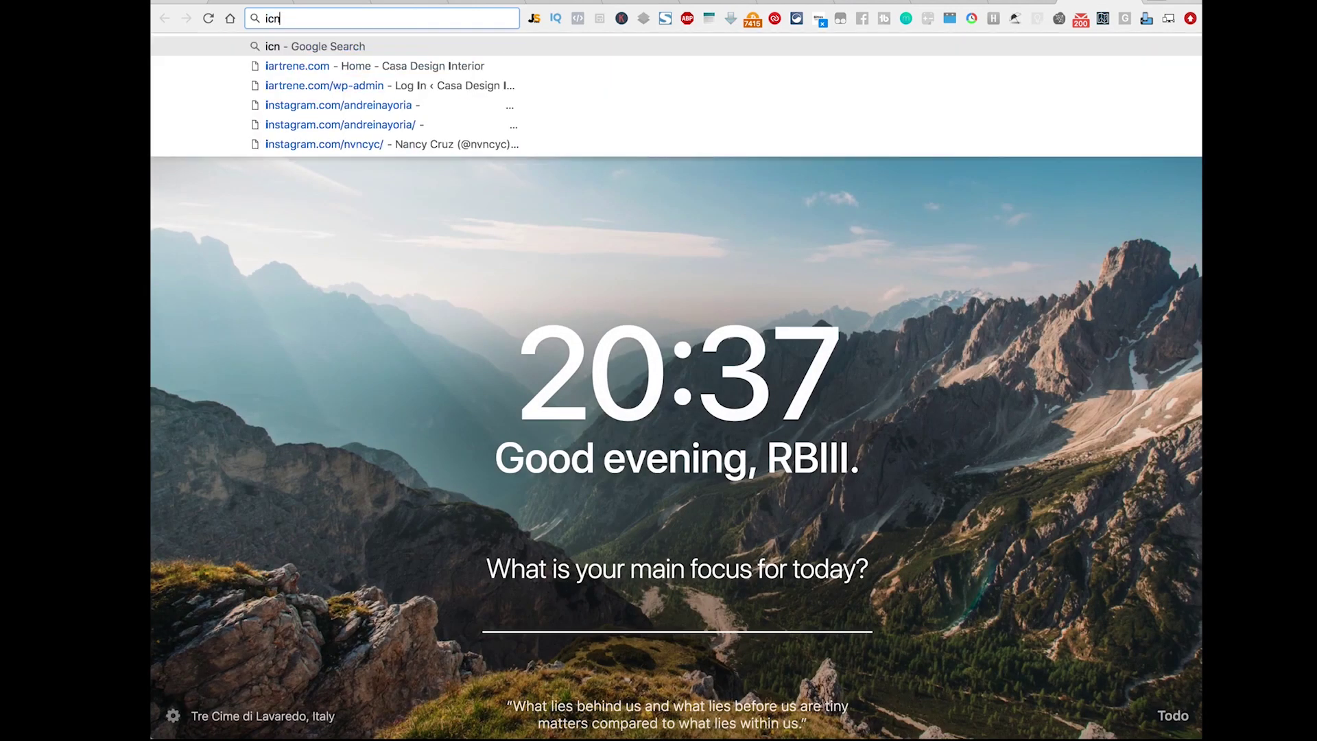
{"action": "type", "text": "finder"}
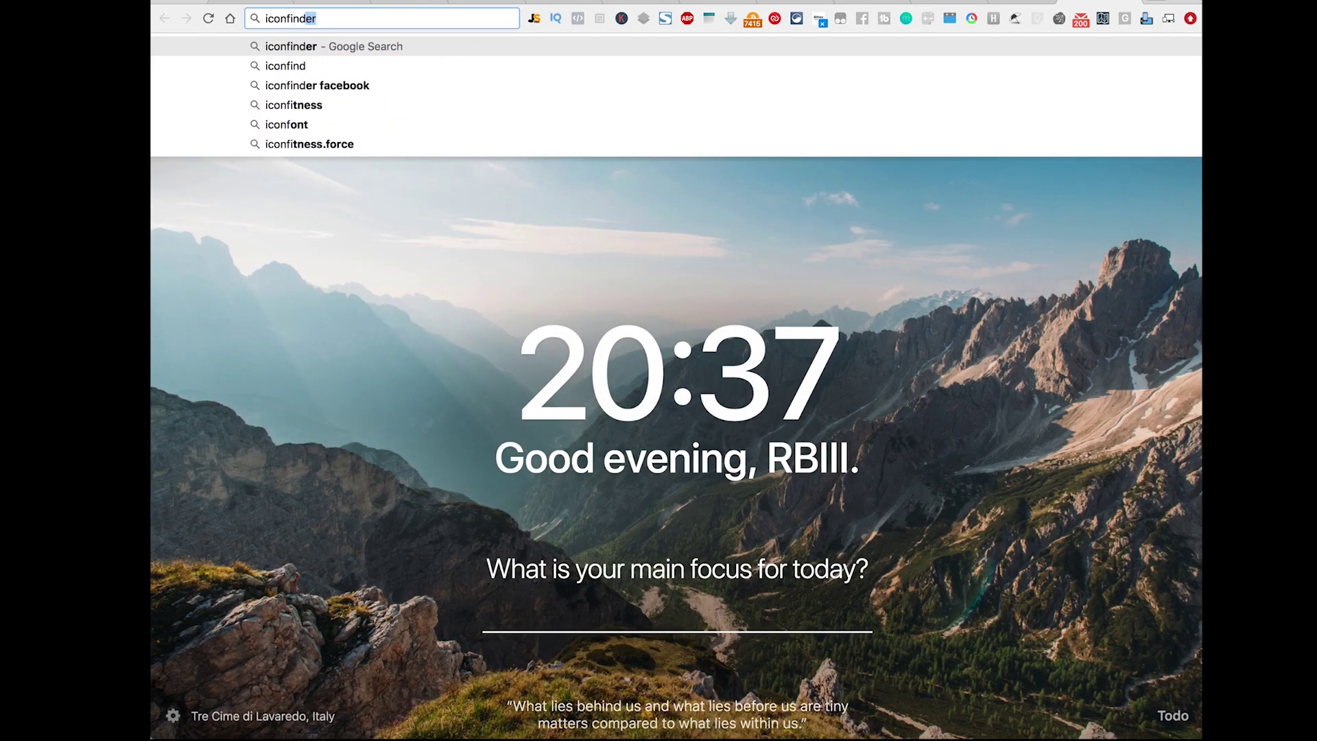
{"action": "key", "text": "Return"}
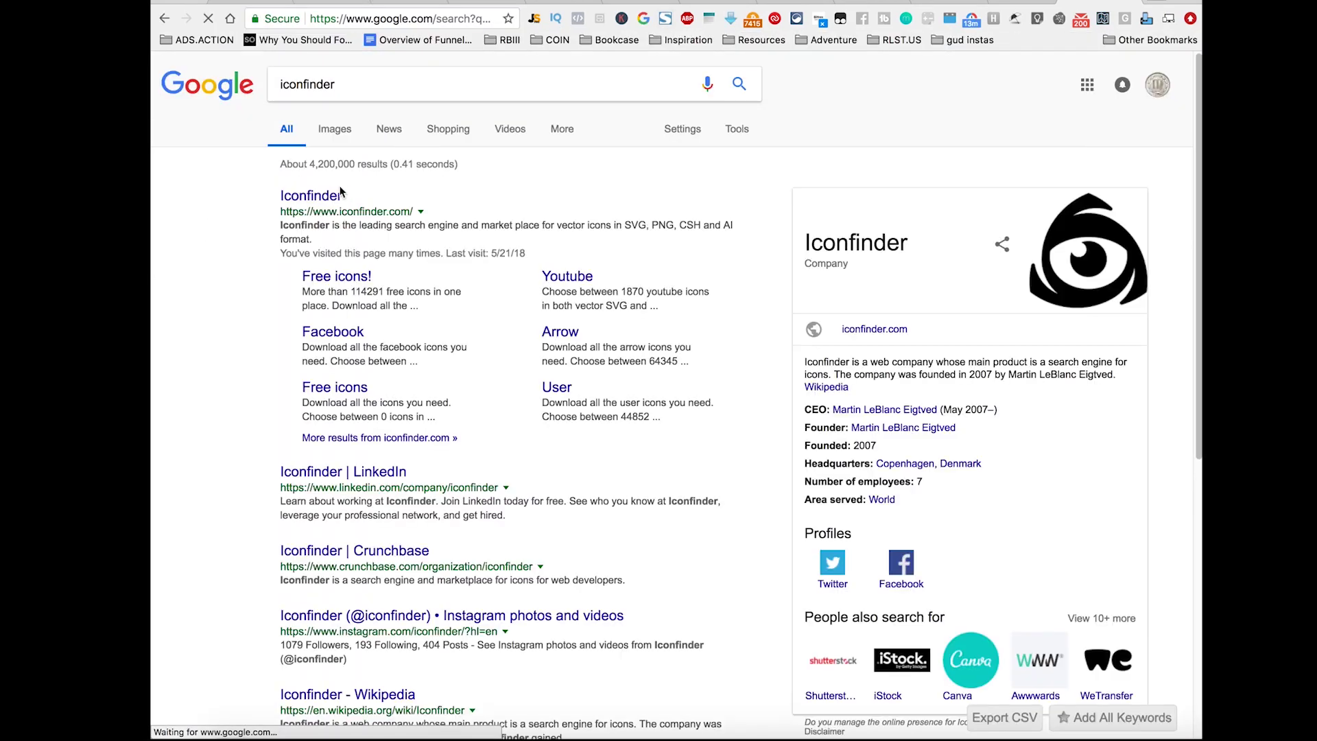
{"action": "left_click", "coordinate": [313, 196]}
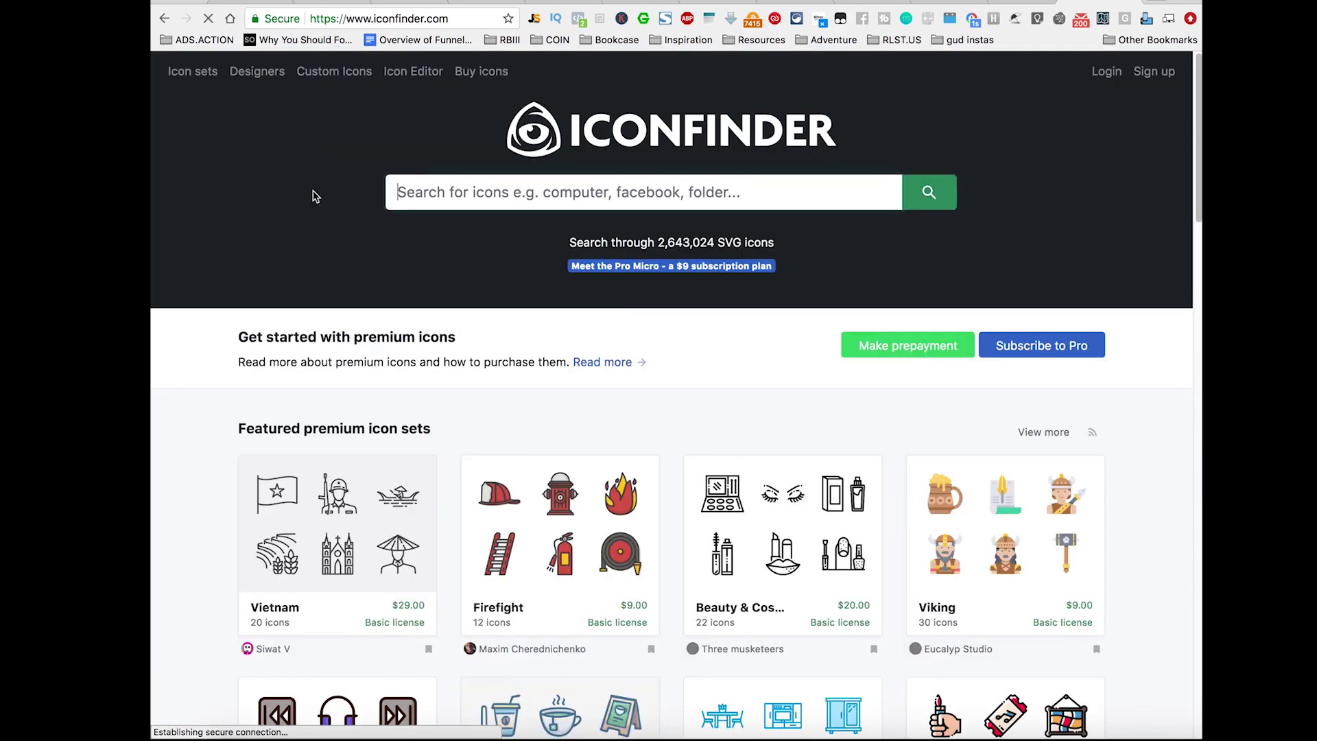
{"action": "left_click", "coordinate": [623, 514]}
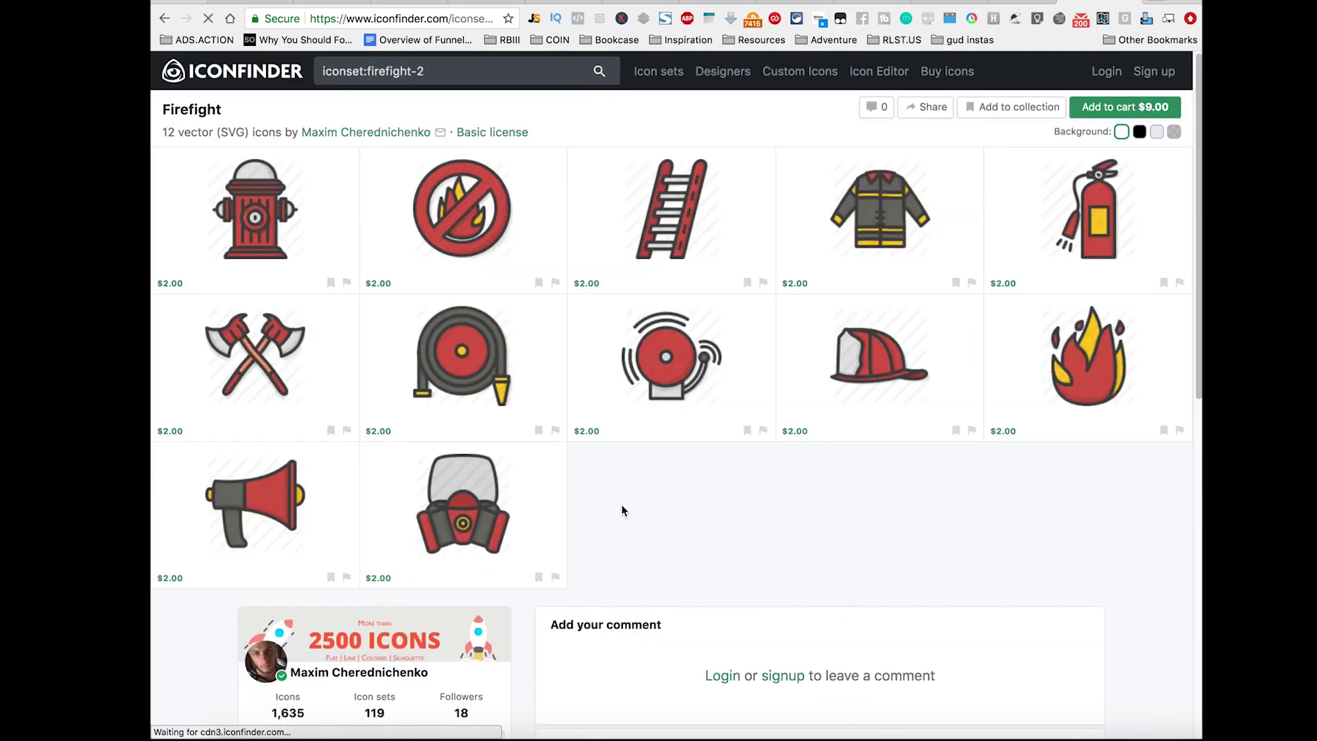
{"action": "left_click", "coordinate": [170, 24]}
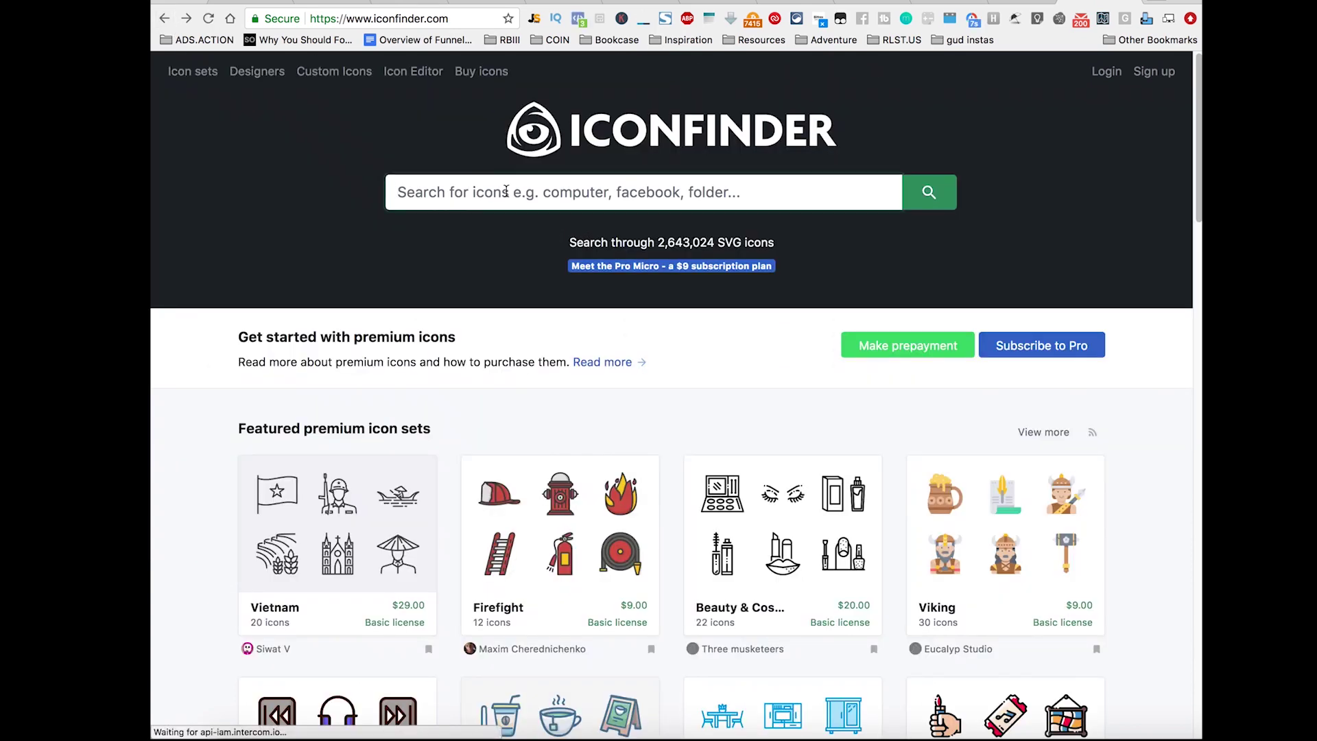
Step: Search Iconfinder for 'vision' and save the teal glasses icon as Glasses-512.png
{"action": "type", "text": "vision"}
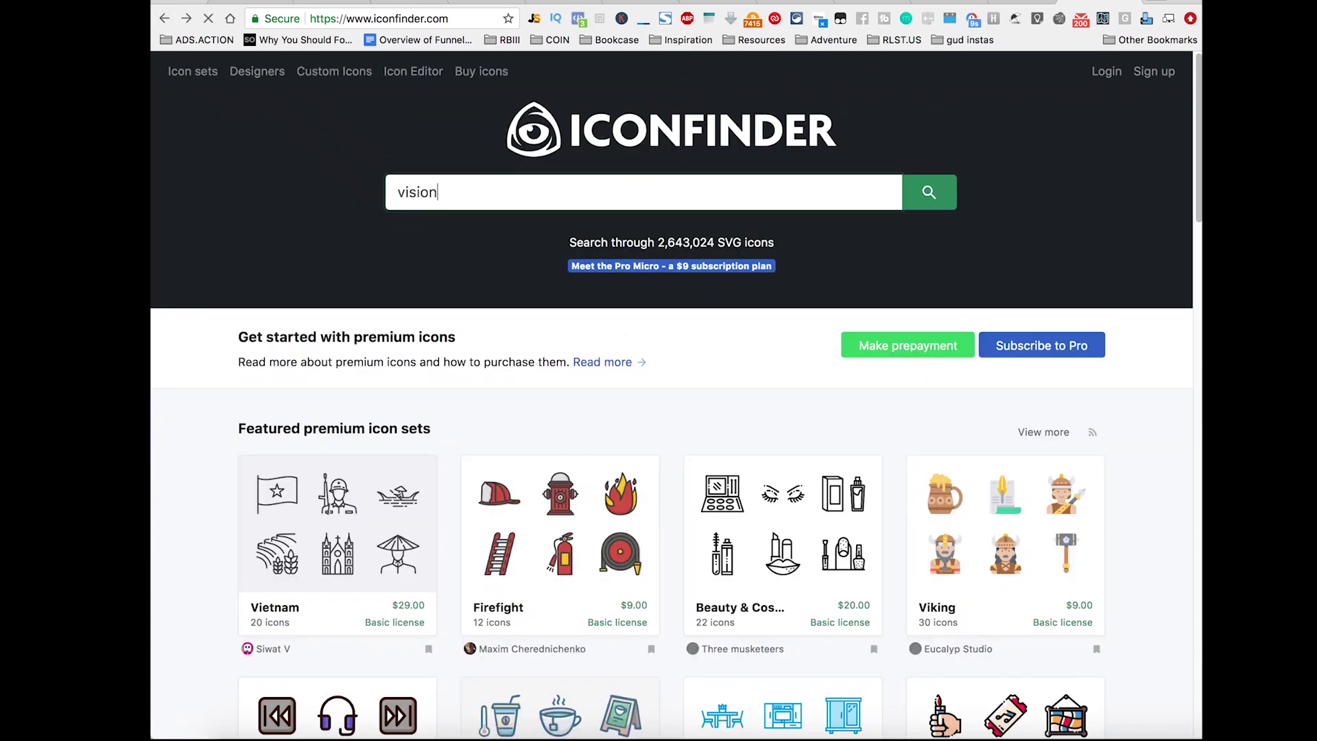
{"action": "key", "text": "Return"}
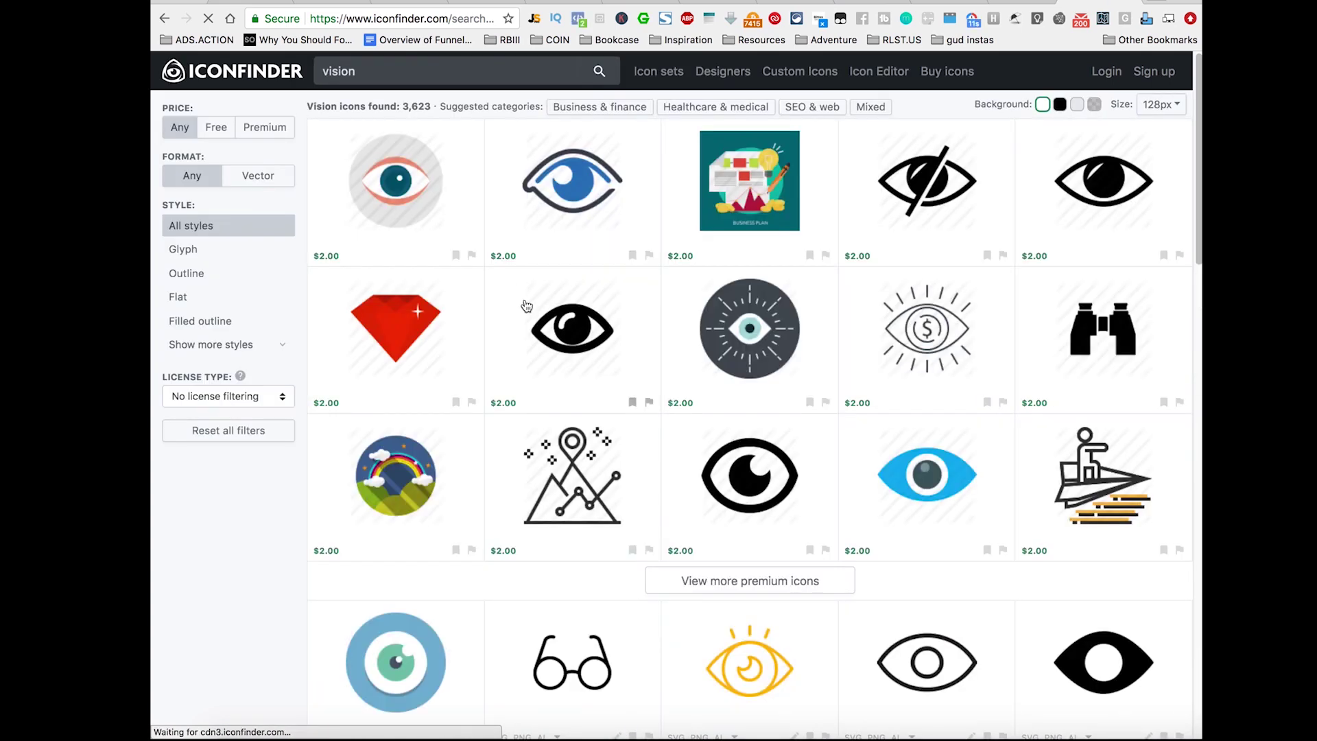
{"action": "scroll", "coordinate": [526, 304], "scroll_direction": "down", "scroll_amount": 5}
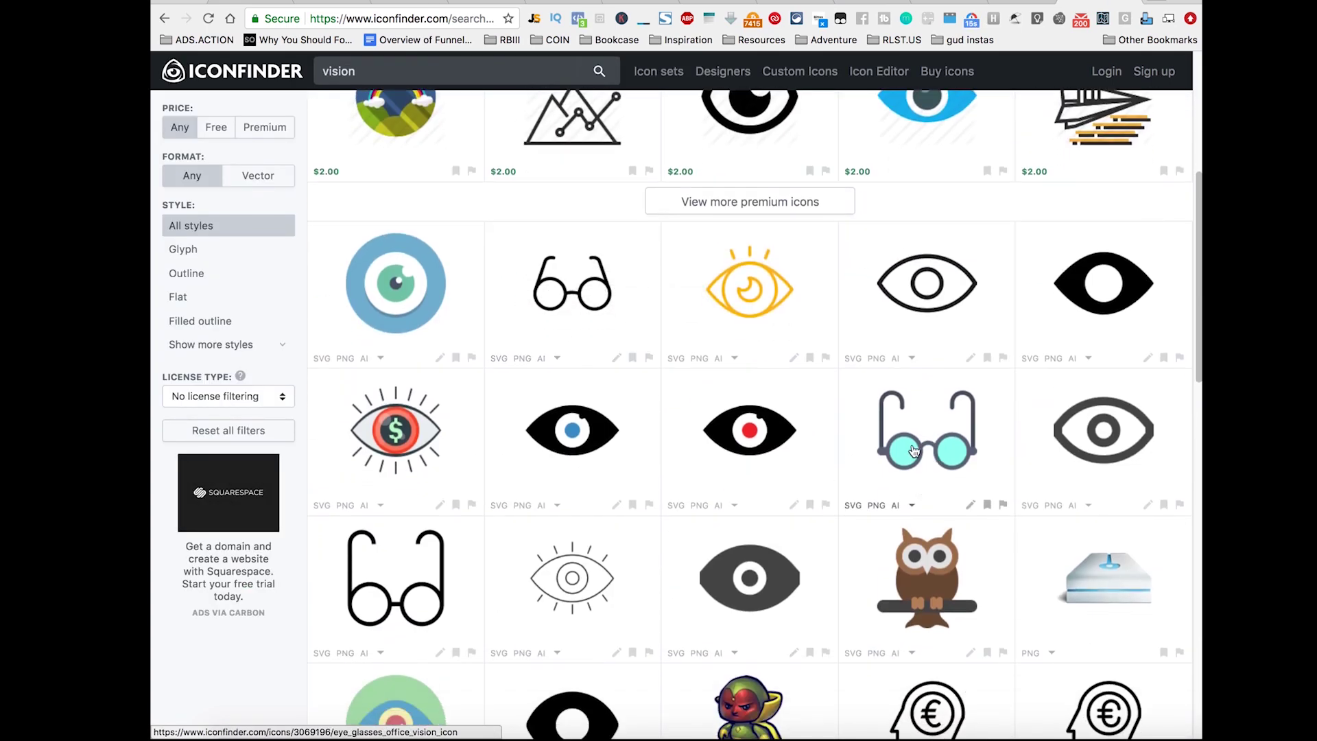
{"action": "left_click", "coordinate": [914, 450]}
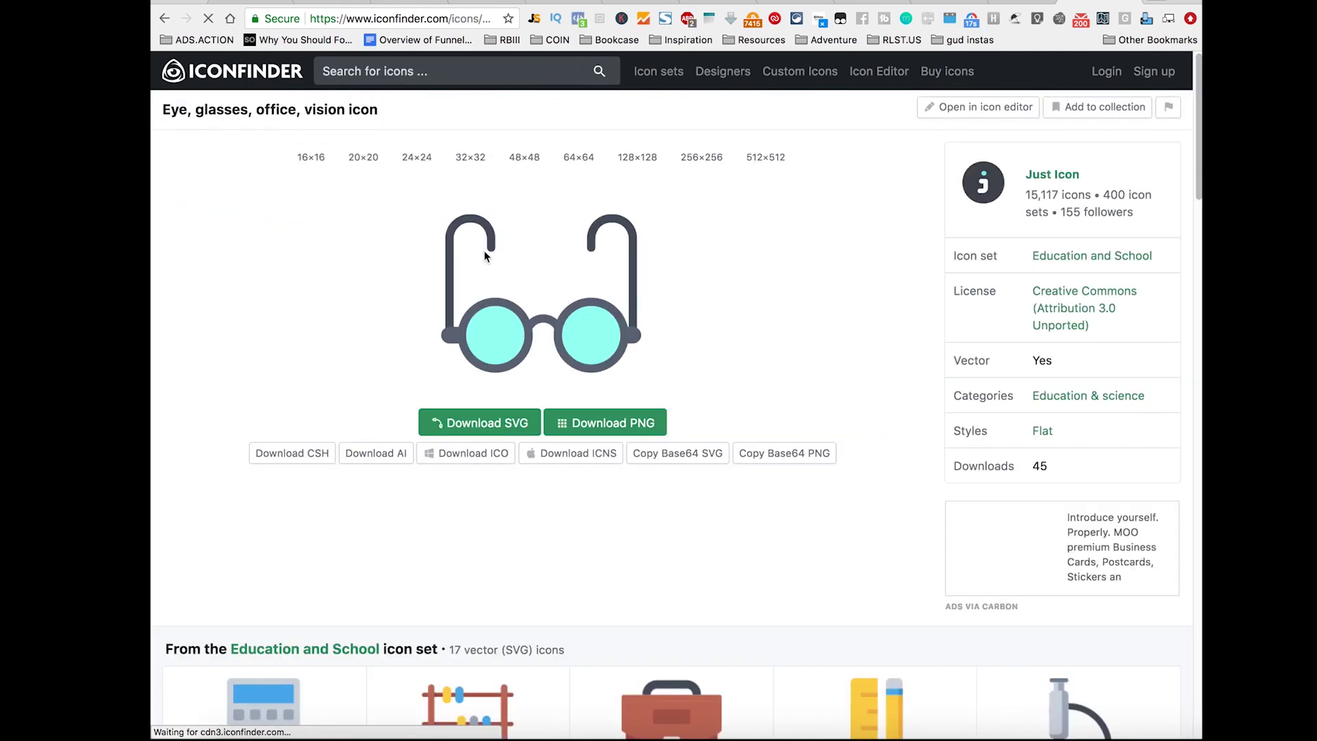
{"action": "right_click", "coordinate": [542, 341]}
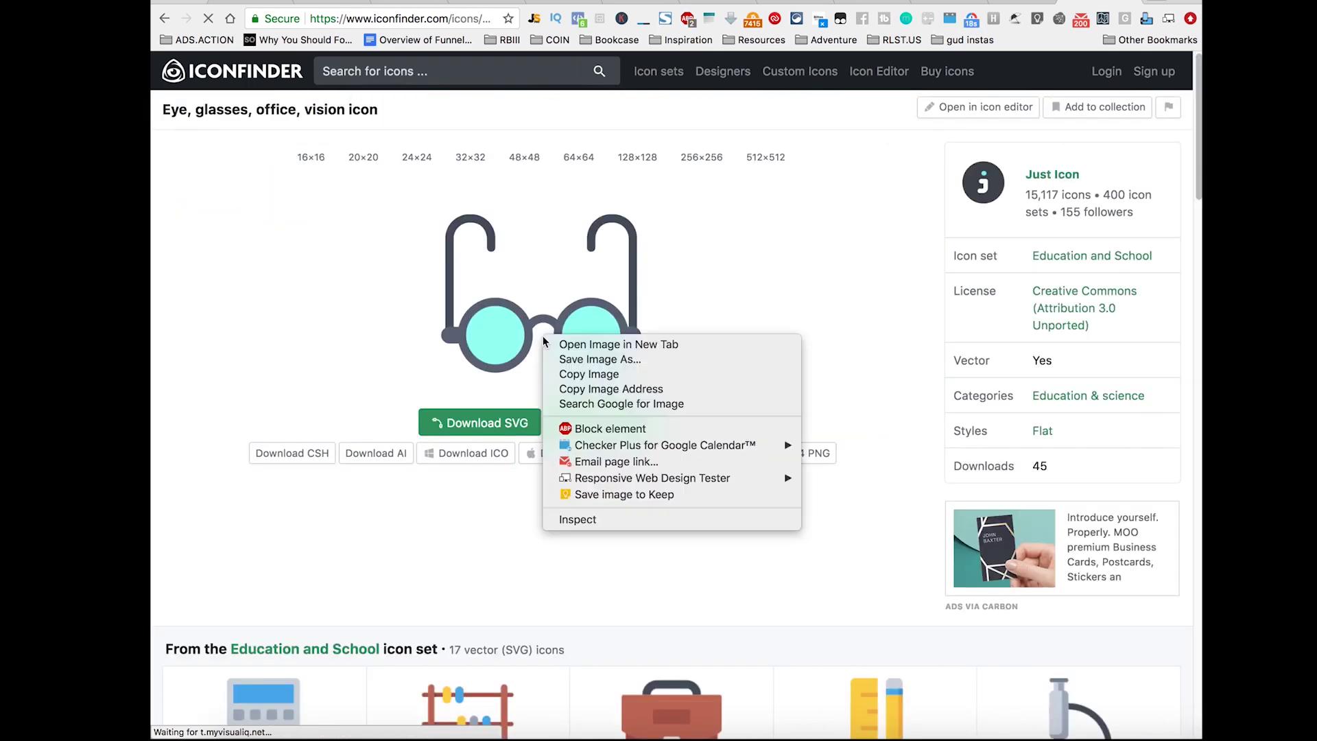
{"action": "left_click", "coordinate": [599, 359]}
{"action": "left_click", "coordinate": [798, 194]}
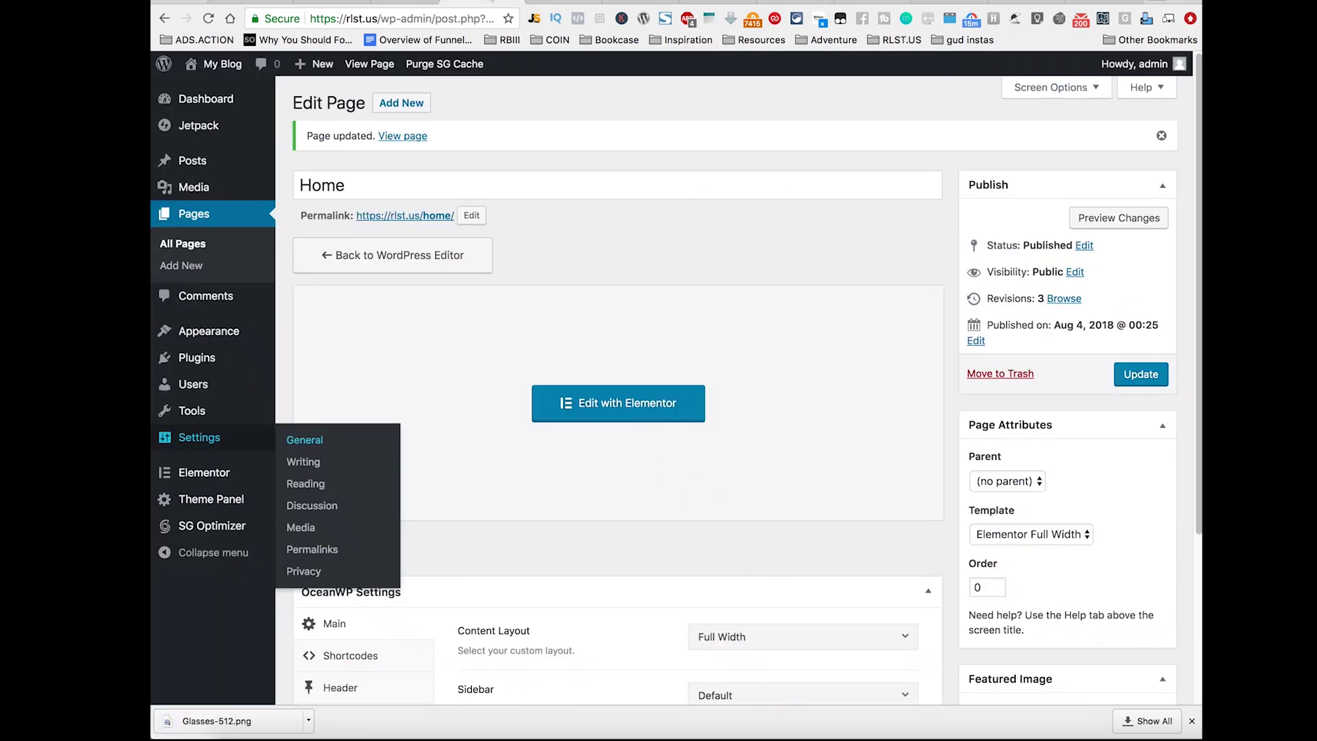
{"action": "left_click", "coordinate": [488, 3]}
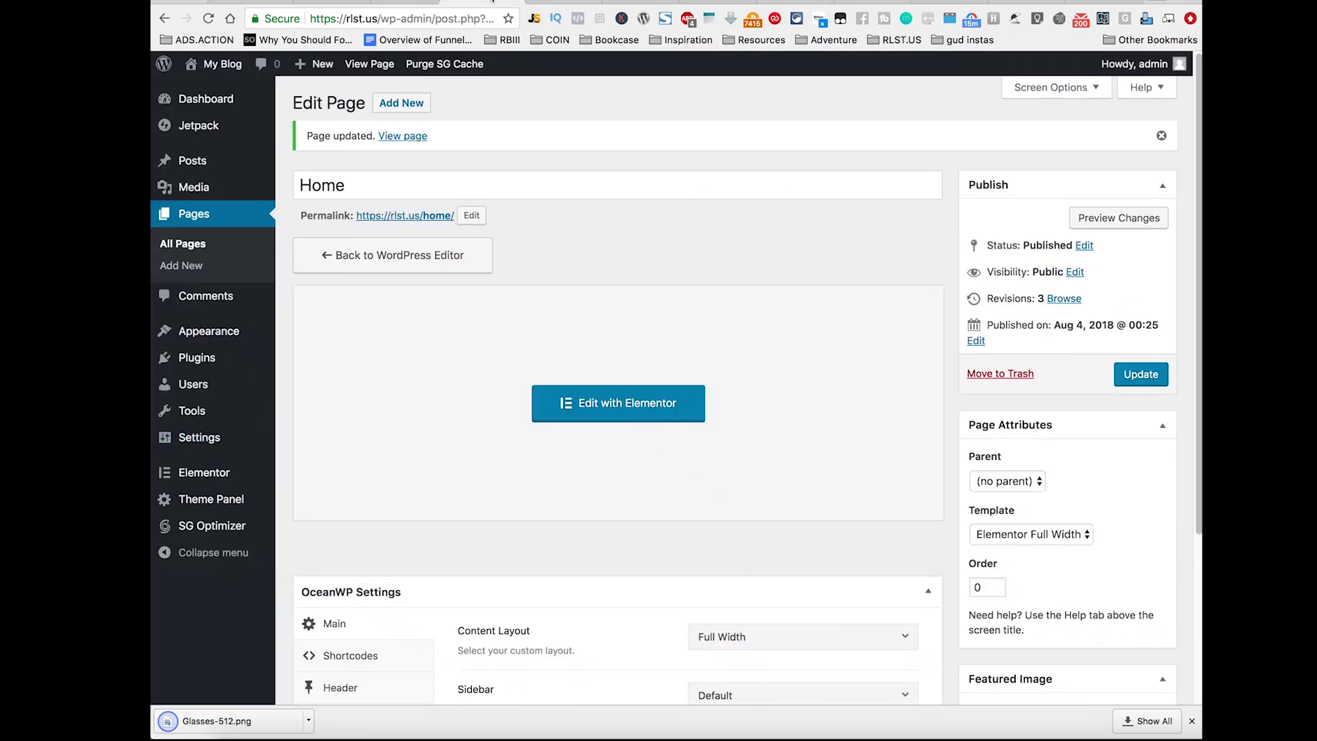
Step: Upload Glasses-512.png from Downloads and set it as the site icon
{"action": "left_click", "coordinate": [551, 2]}
{"action": "left_click", "coordinate": [195, 472]}
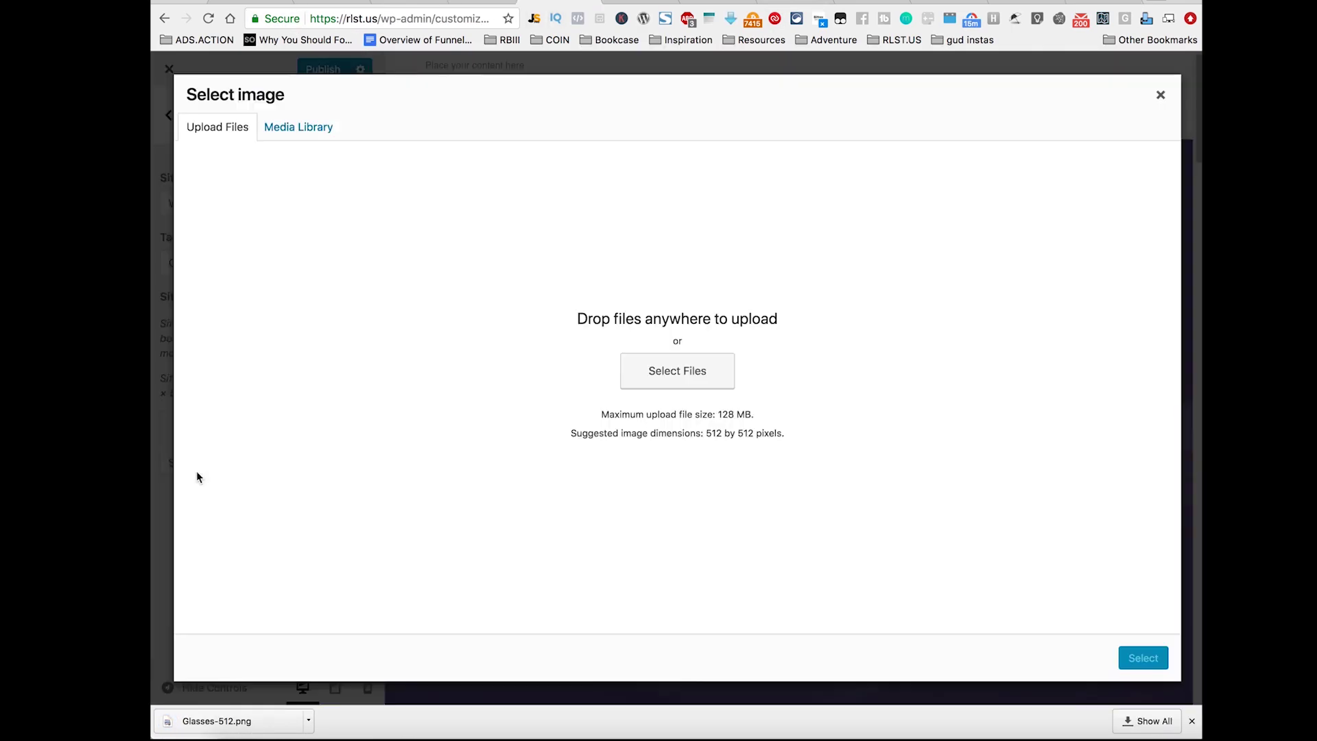
{"action": "left_click", "coordinate": [666, 372]}
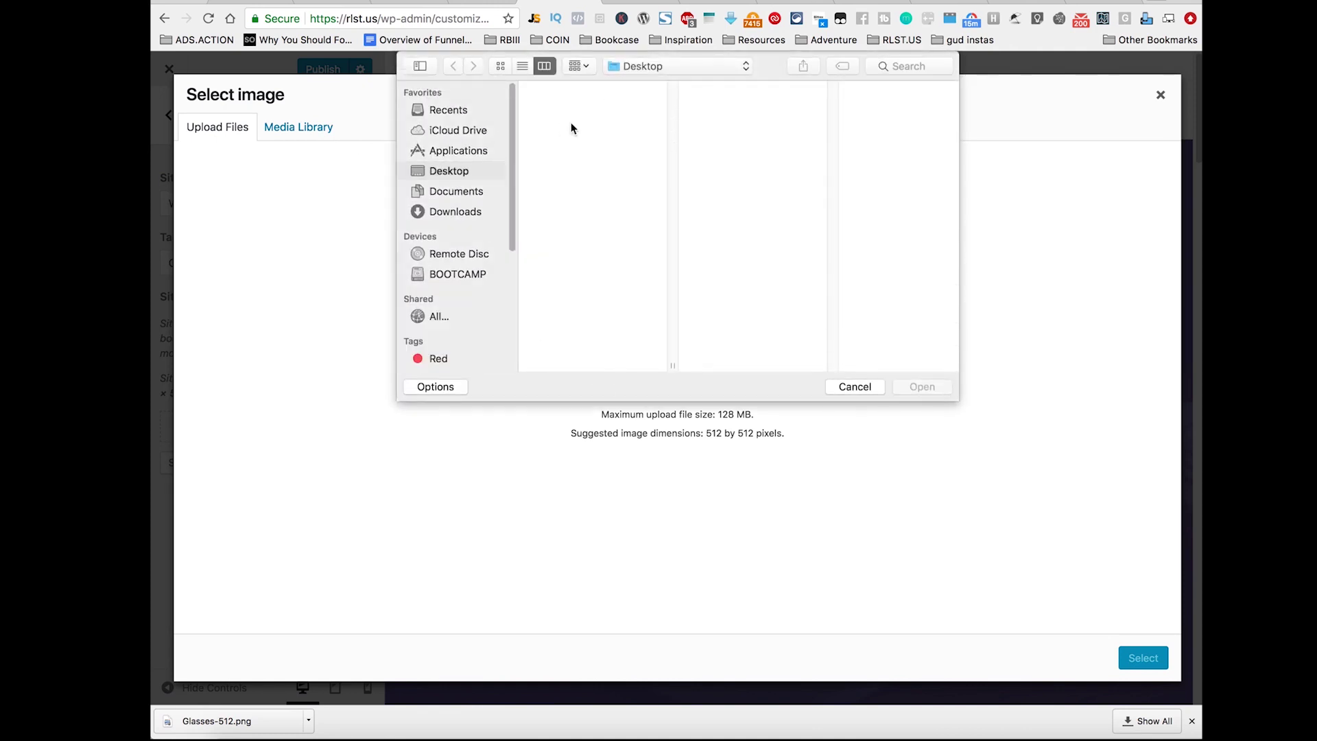
{"action": "left_click", "coordinate": [472, 212]}
{"action": "left_click", "coordinate": [588, 89]}
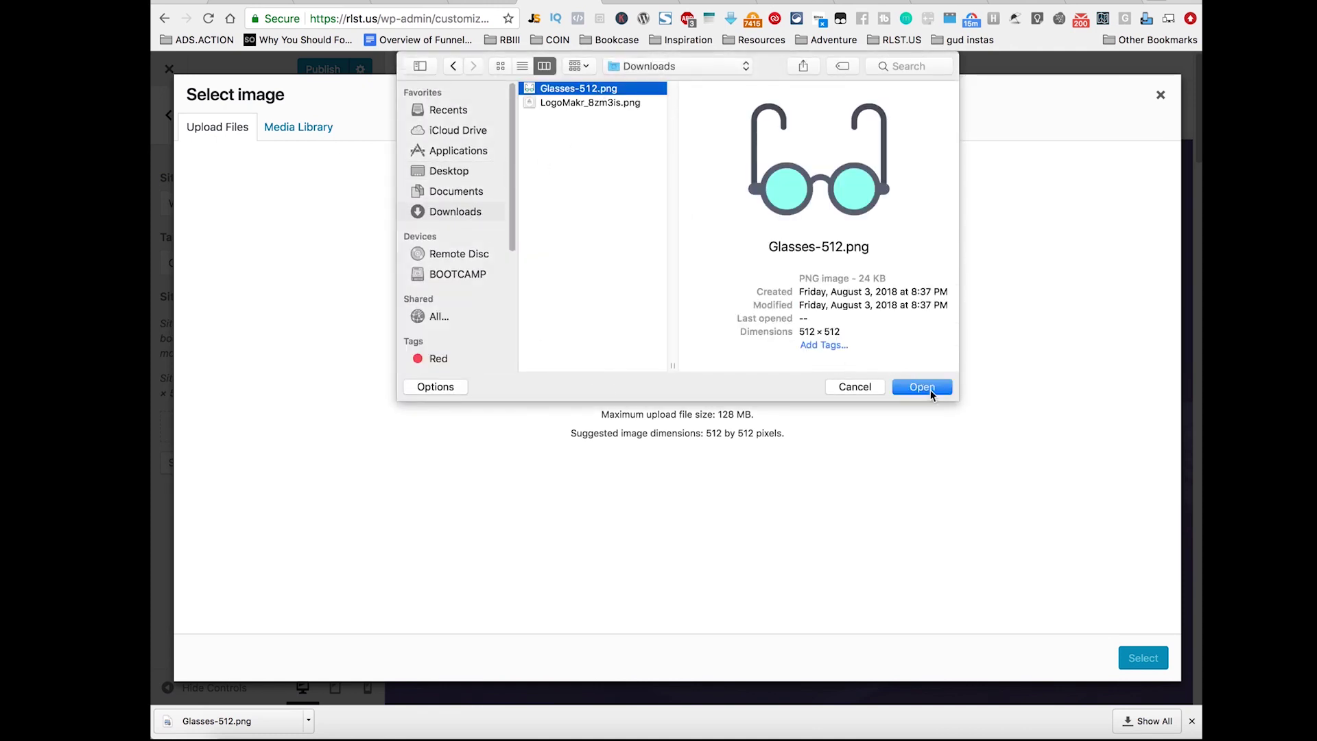
{"action": "left_click", "coordinate": [929, 388]}
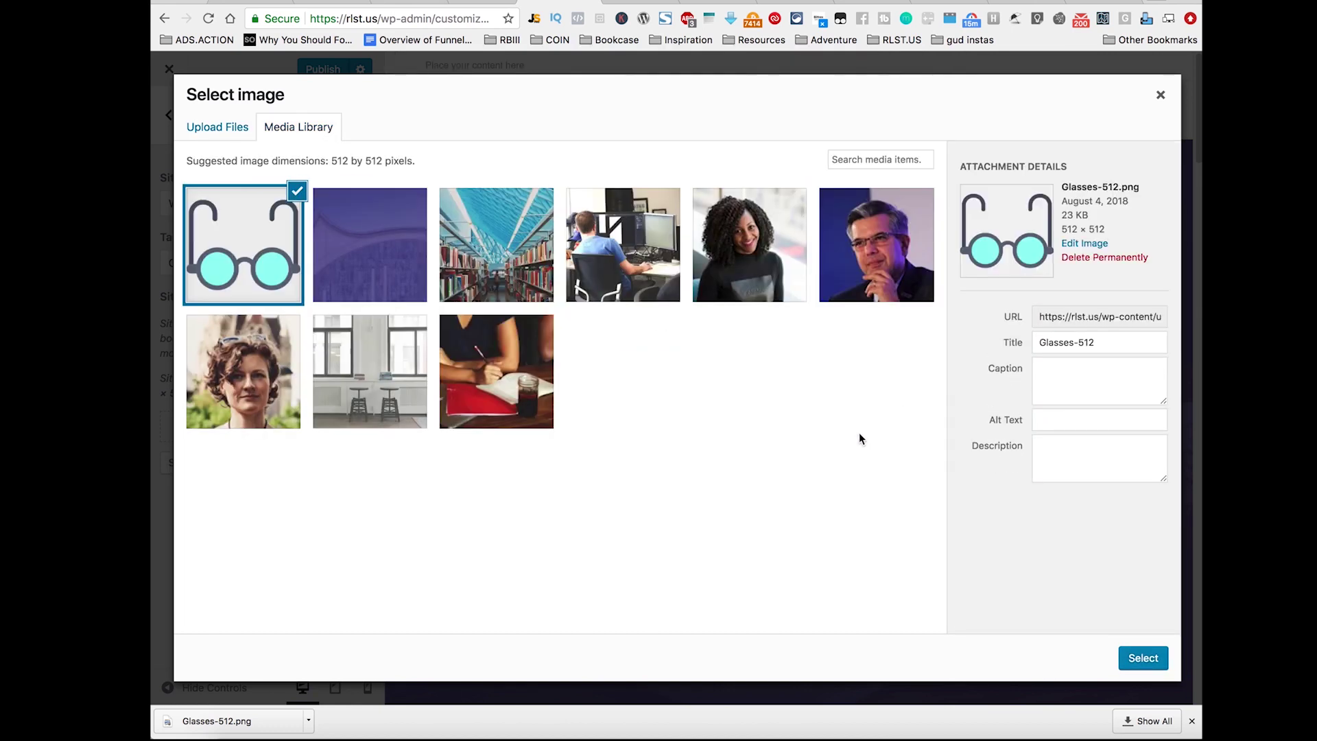
{"action": "left_click", "coordinate": [1149, 661]}
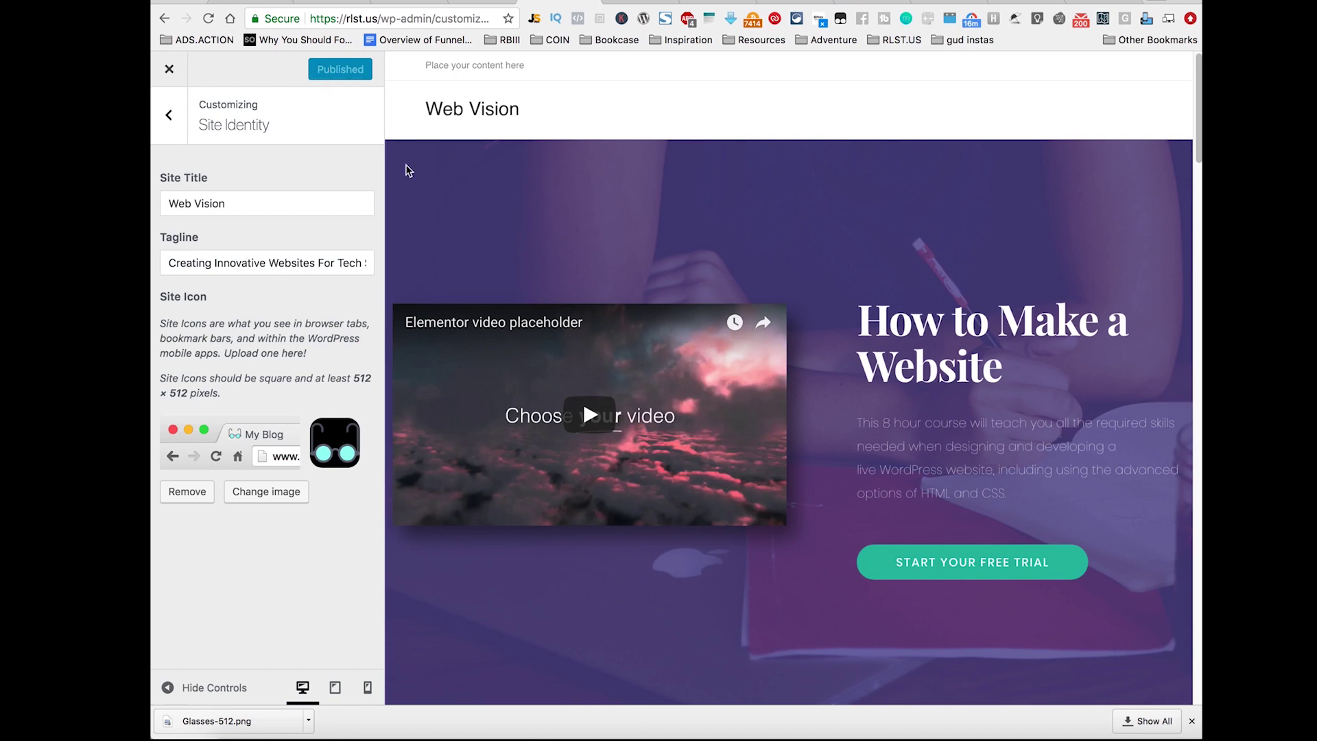
Step: Create a new menu named 'Main' assigned to the MAIN location
{"action": "left_click", "coordinate": [172, 114]}
{"action": "left_click", "coordinate": [332, 305]}
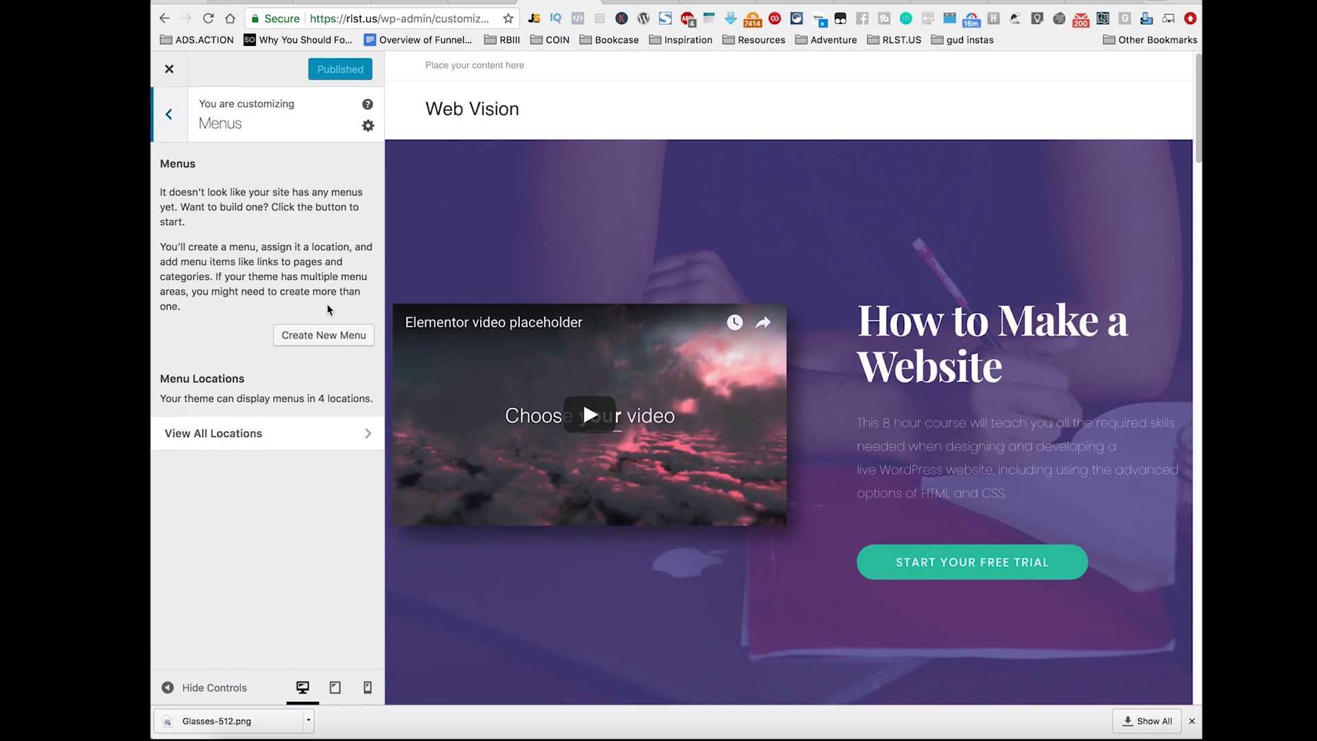
{"action": "left_click_drag", "start_coordinate": [167, 192], "coordinate": [358, 291]}
{"action": "left_click", "coordinate": [294, 269]}
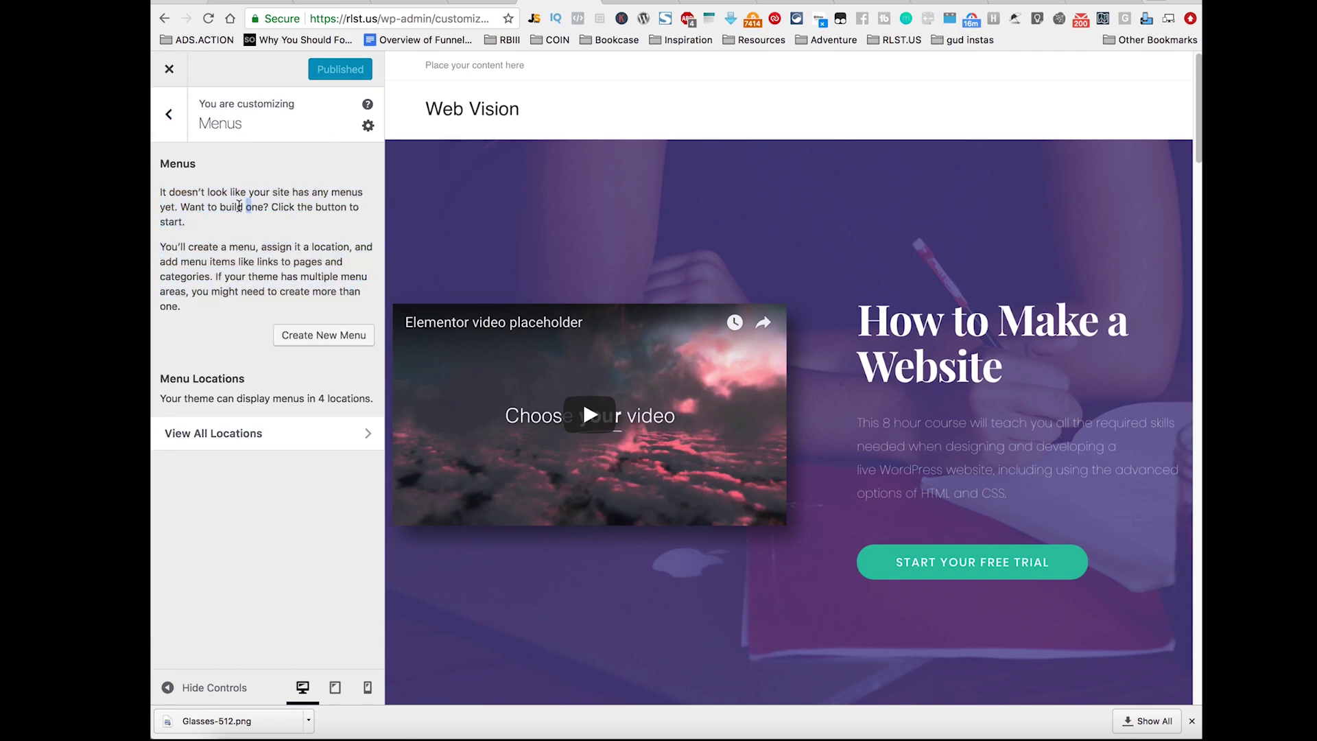
{"action": "left_click_drag", "start_coordinate": [160, 165], "coordinate": [312, 292]}
{"action": "left_click", "coordinate": [204, 310]}
{"action": "left_click", "coordinate": [302, 334]}
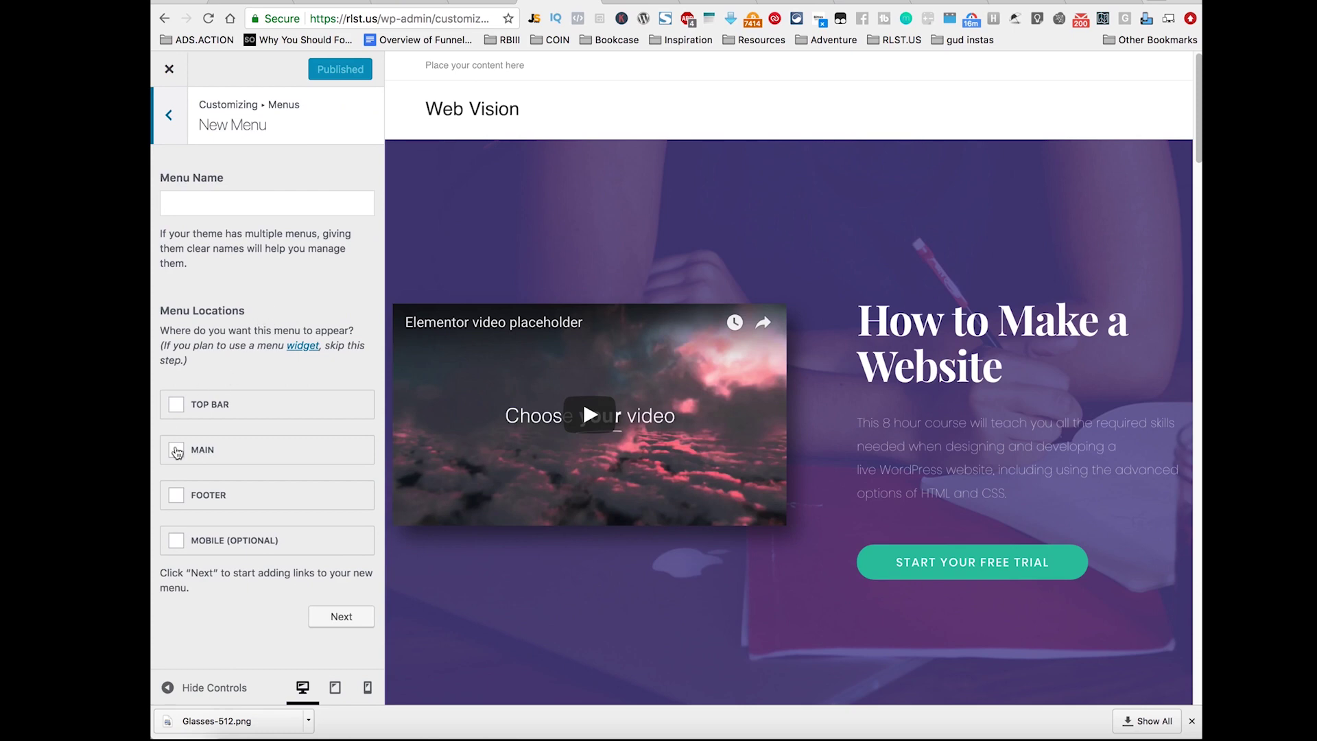
{"action": "left_click", "coordinate": [177, 452]}
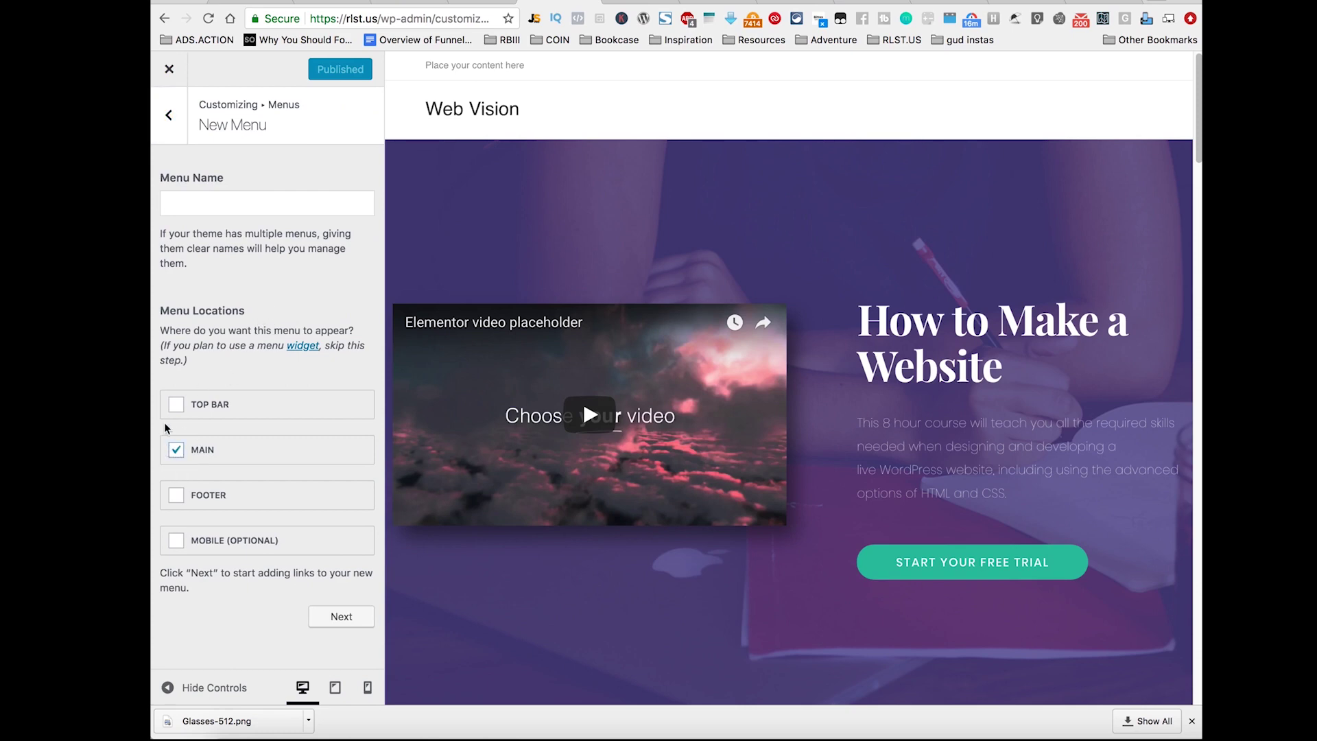
{"action": "left_click", "coordinate": [340, 614]}
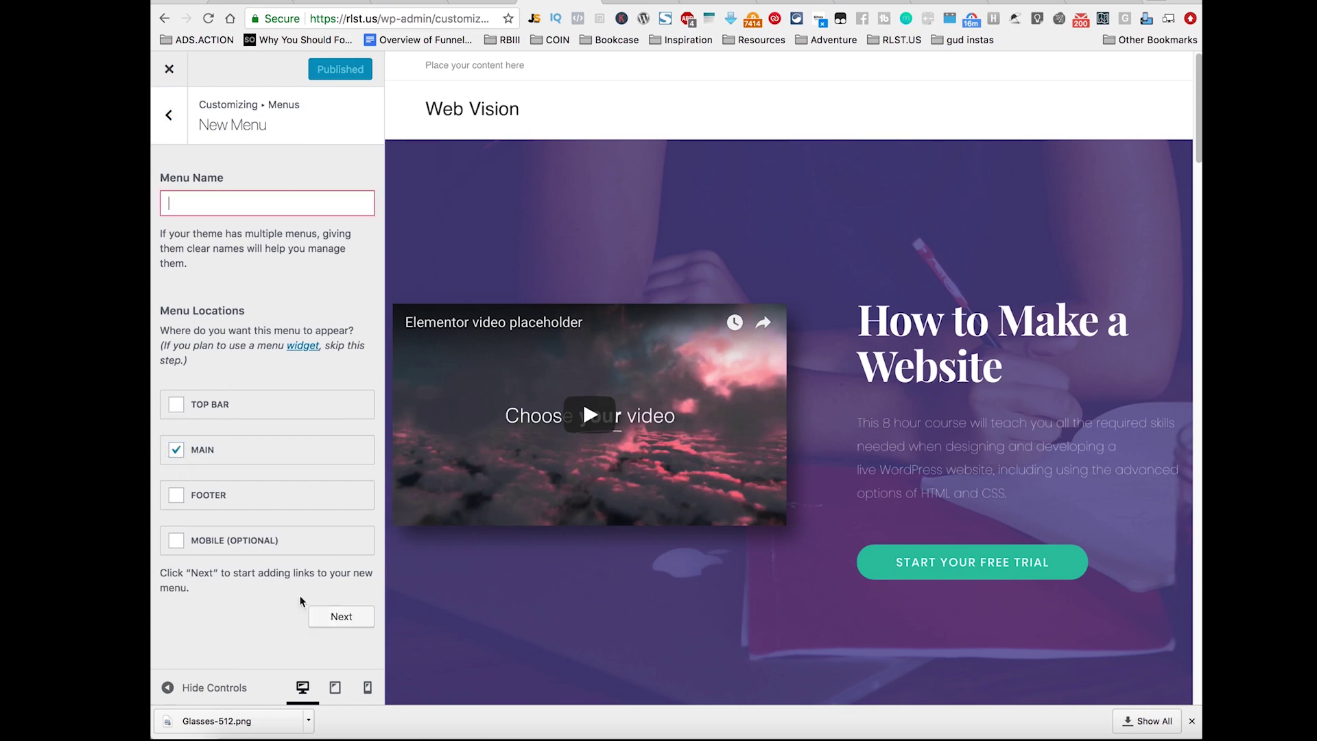
{"action": "type", "text": "Main"}
{"action": "left_click", "coordinate": [342, 616]}
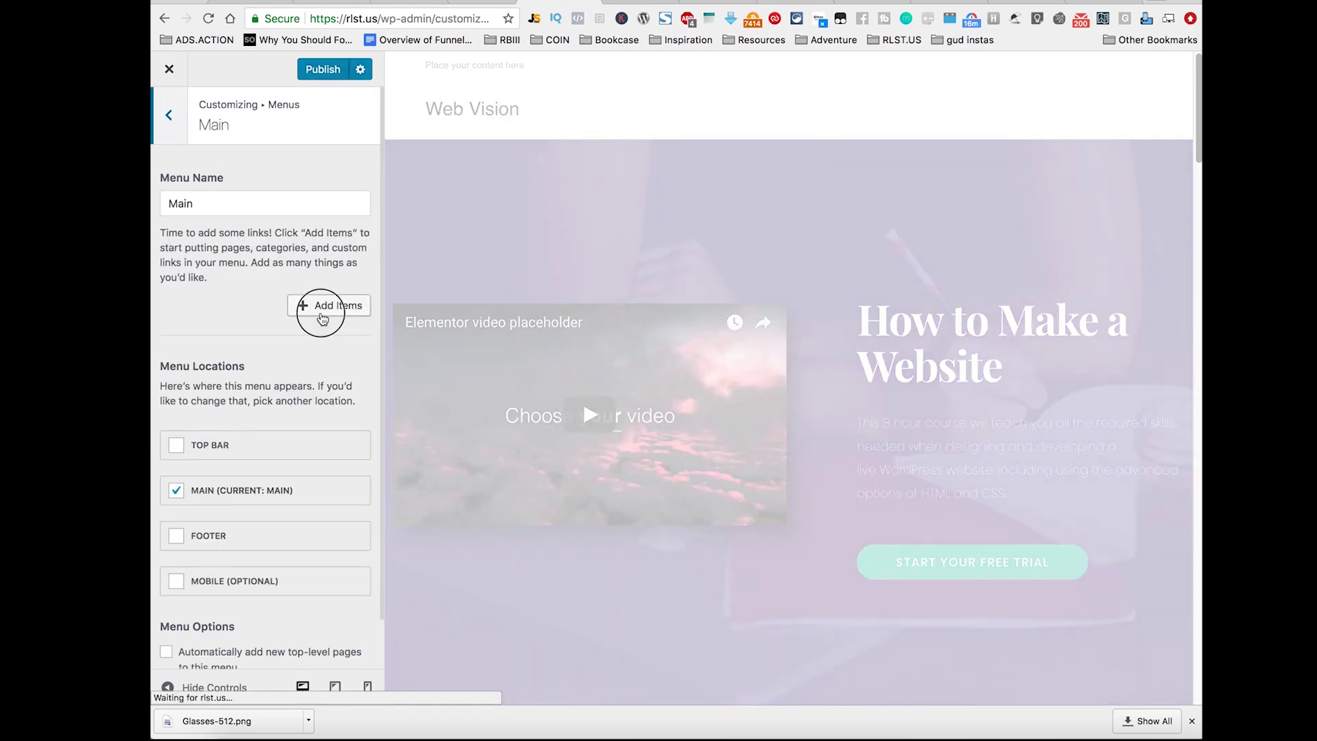
Step: Add Home and About, plus new Services and Contact pages, to the Main menu
{"action": "left_click", "coordinate": [323, 308]}
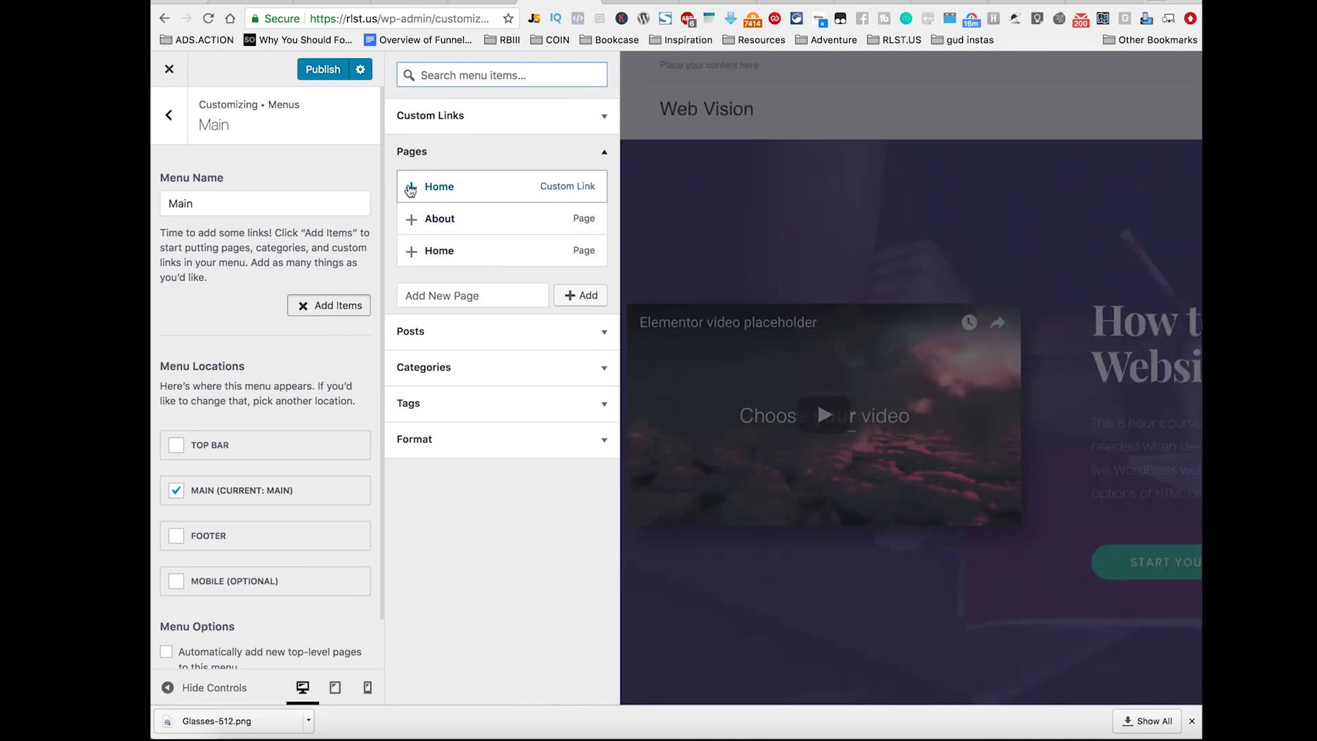
{"action": "left_click", "coordinate": [410, 188]}
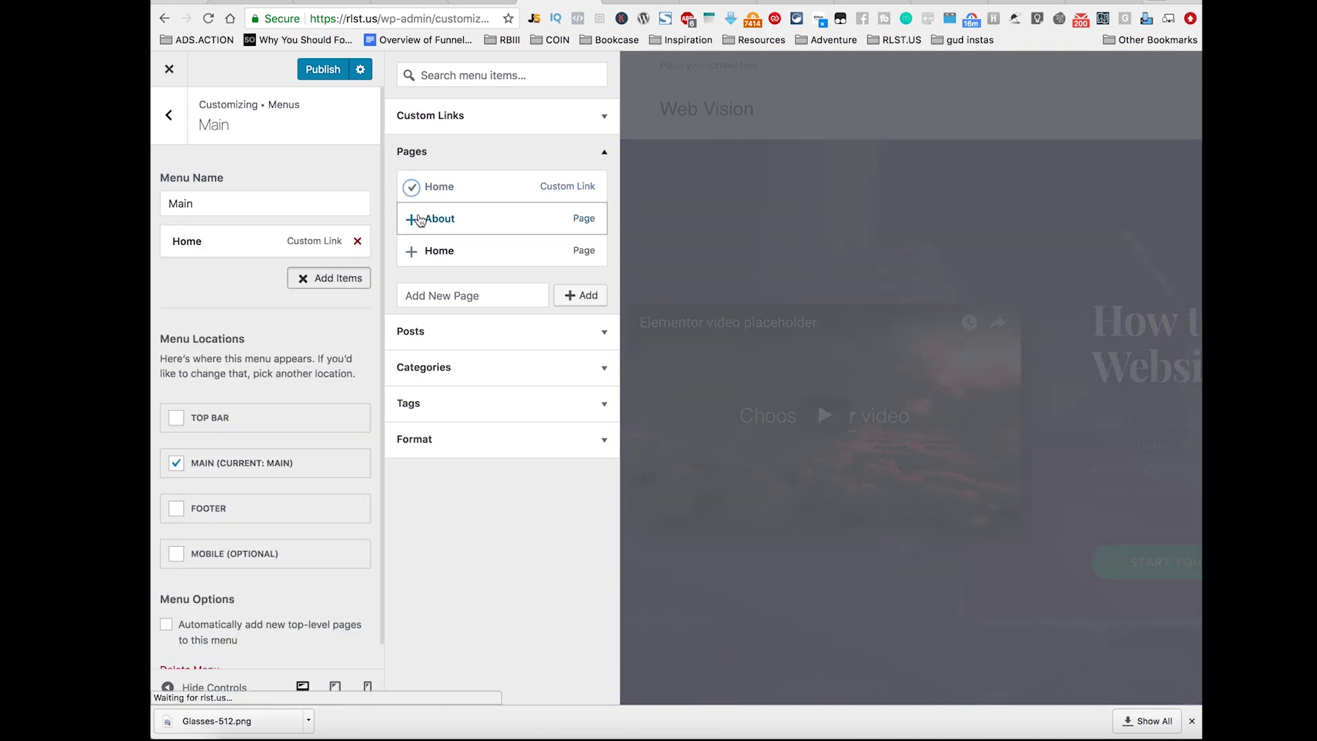
{"action": "left_click", "coordinate": [414, 220]}
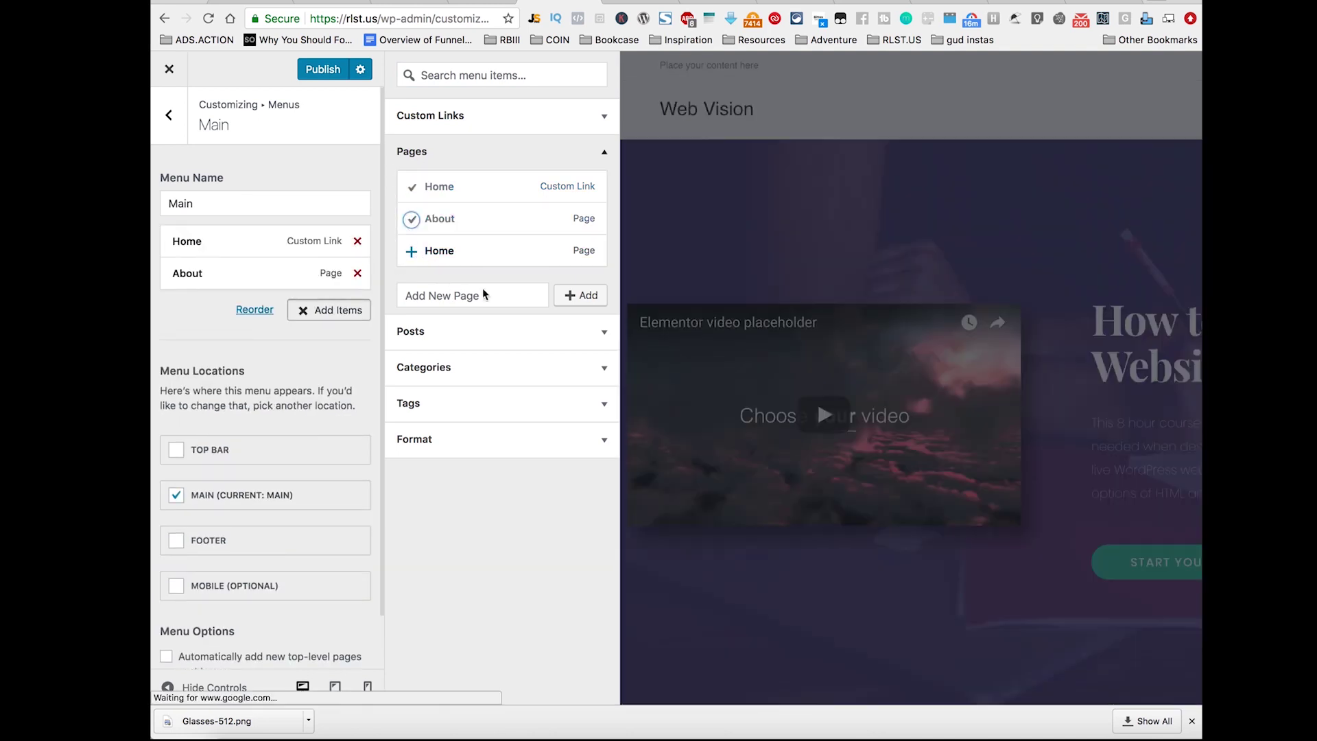
{"action": "left_click", "coordinate": [490, 291]}
{"action": "type", "text": "Ser"}
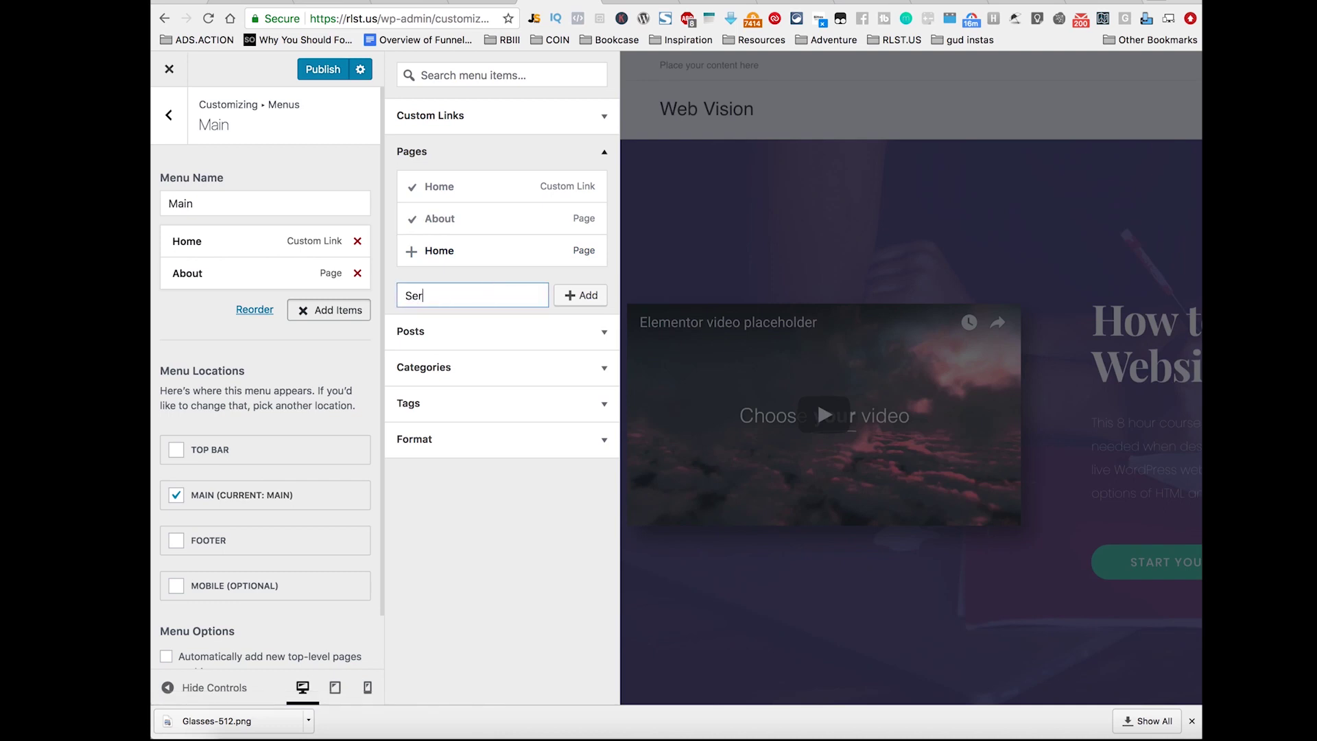
{"action": "type", "text": "vices"}
{"action": "left_click", "coordinate": [592, 303]}
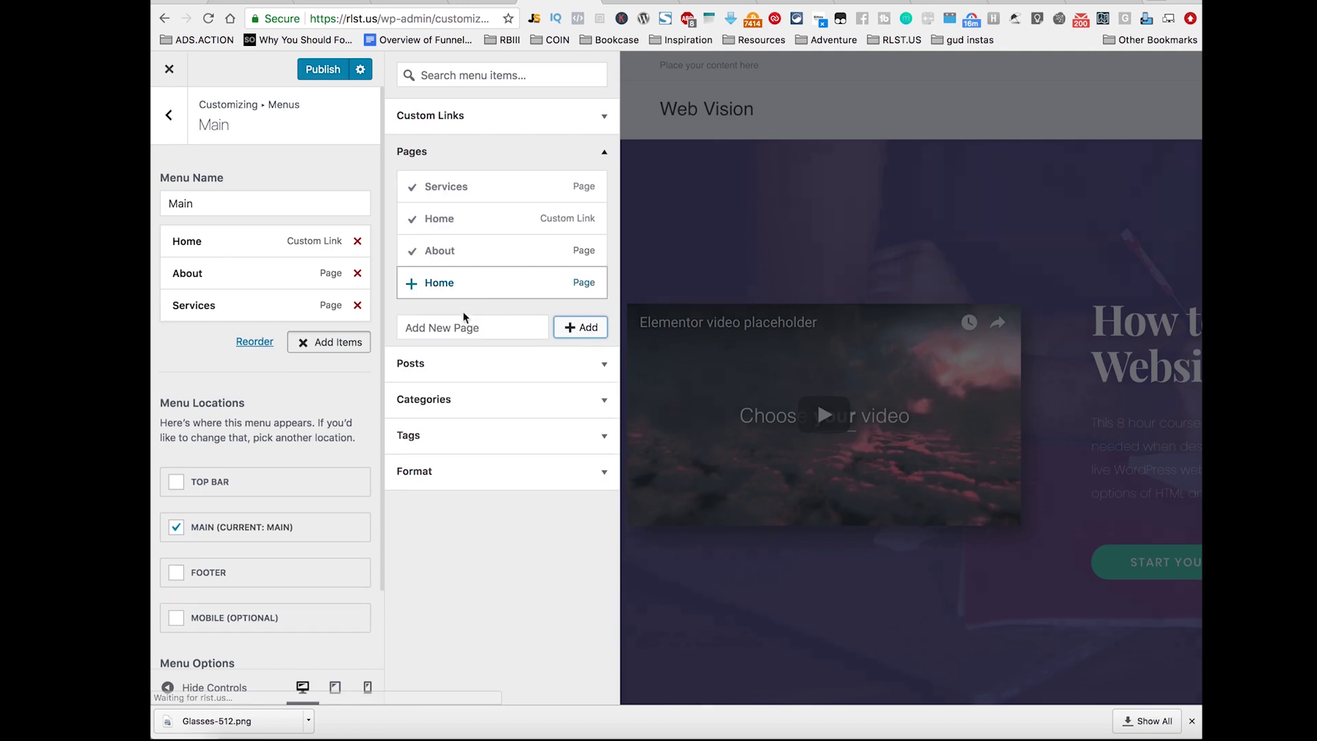
{"action": "type", "text": "Contact"}
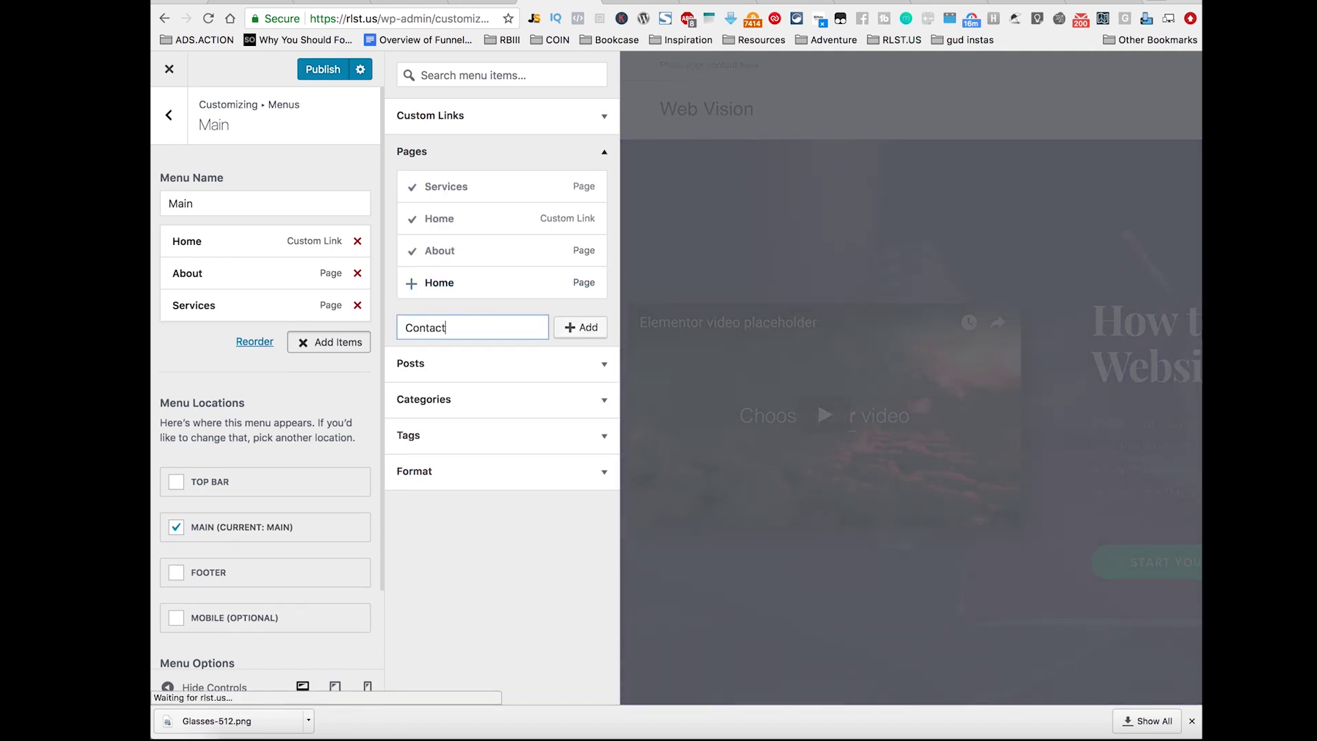
{"action": "left_click", "coordinate": [585, 330]}
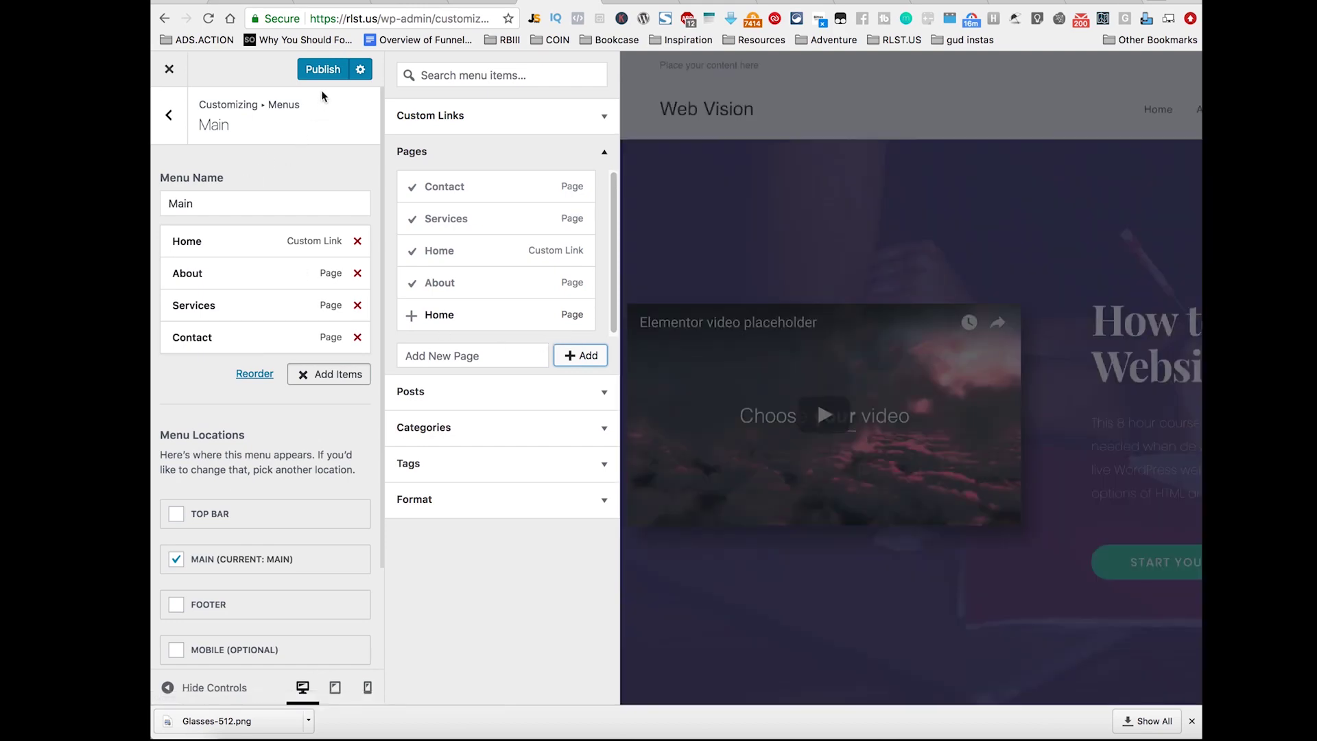
Step: Publish the Main menu and go back to the menus list
{"action": "left_click", "coordinate": [315, 74]}
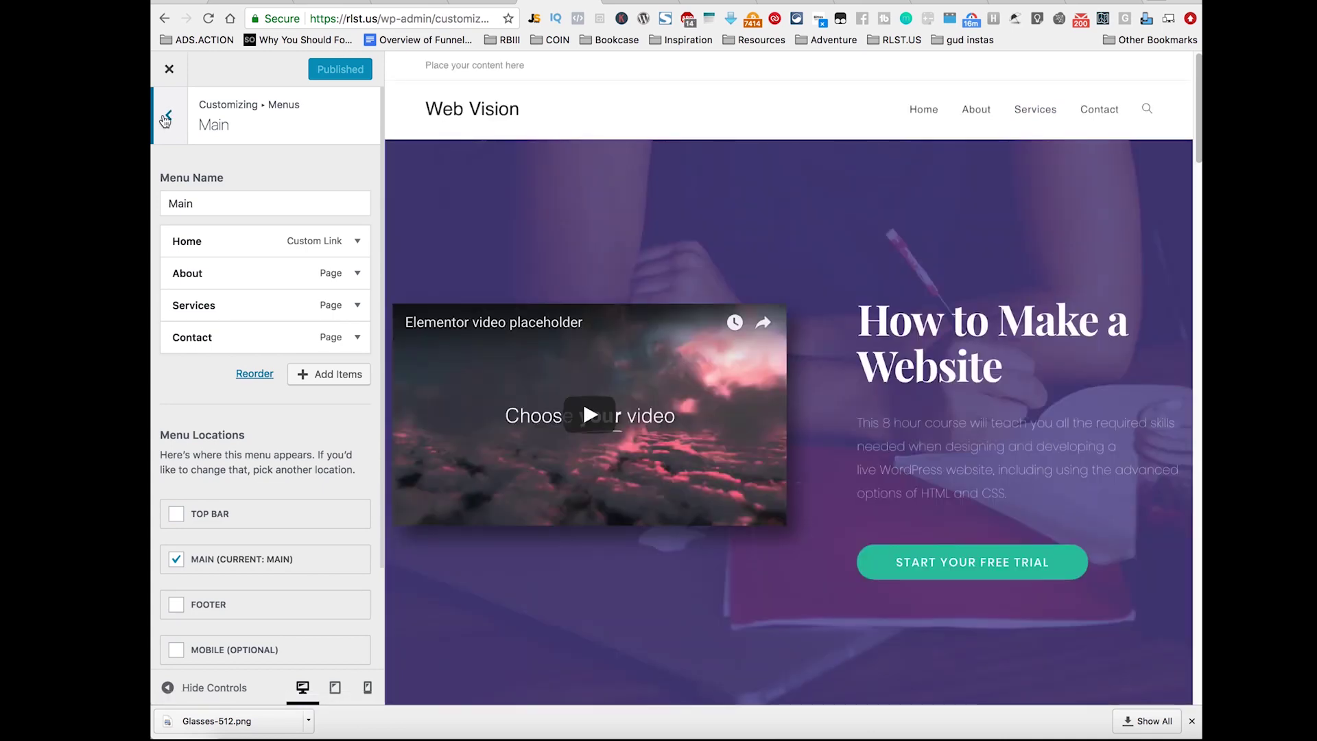
{"action": "scroll", "coordinate": [306, 422], "scroll_direction": "down", "scroll_amount": 3}
{"action": "scroll", "coordinate": [303, 423], "scroll_direction": "up", "scroll_amount": 4}
{"action": "left_click", "coordinate": [165, 118]}
Step: Return to the main Customizer list, glancing at the Site Identity tagline without changes
{"action": "left_click", "coordinate": [165, 121]}
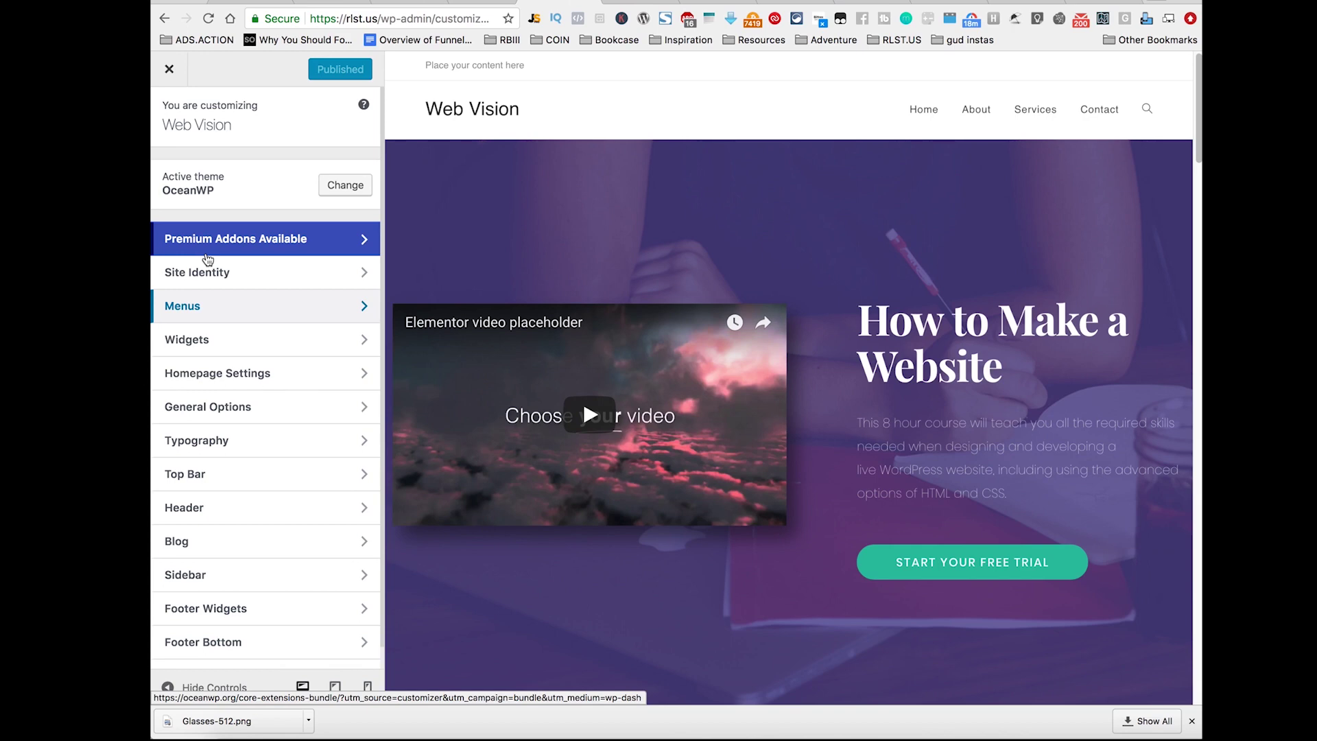
{"action": "left_click", "coordinate": [207, 272]}
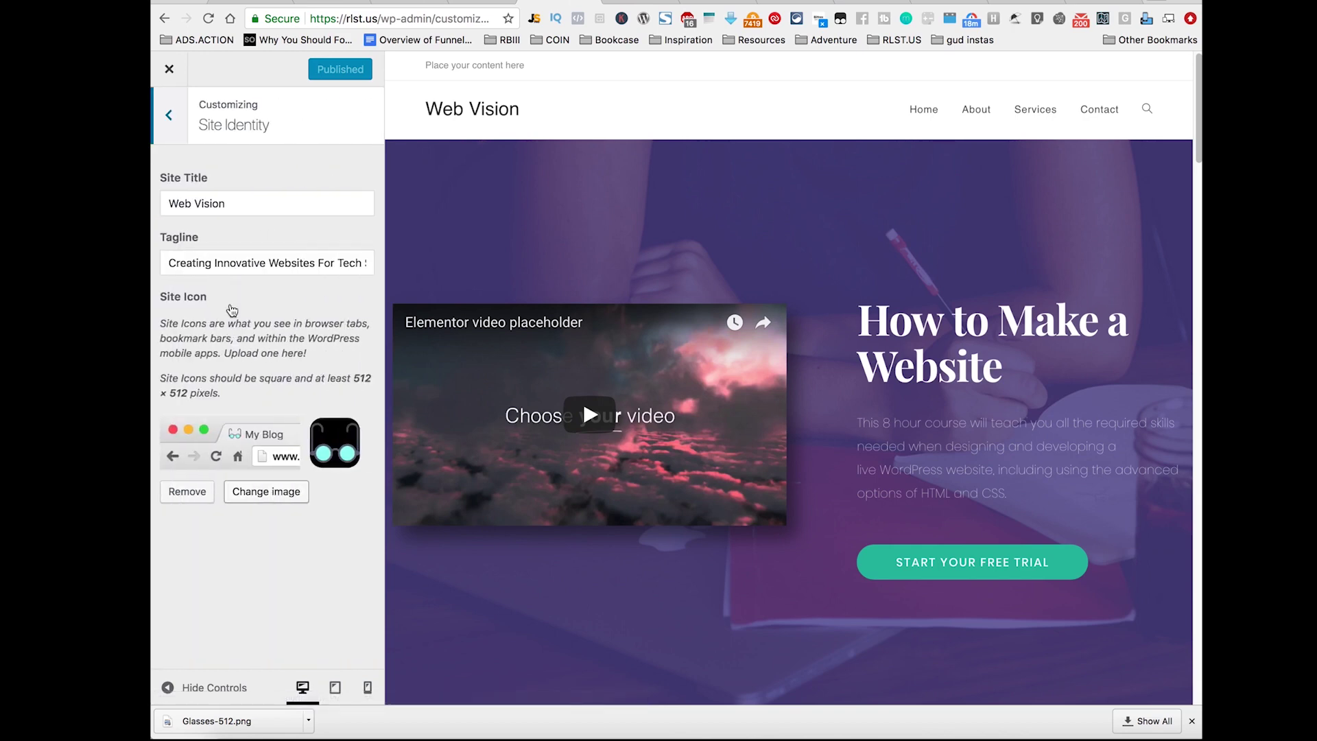
{"action": "left_click", "coordinate": [223, 262]}
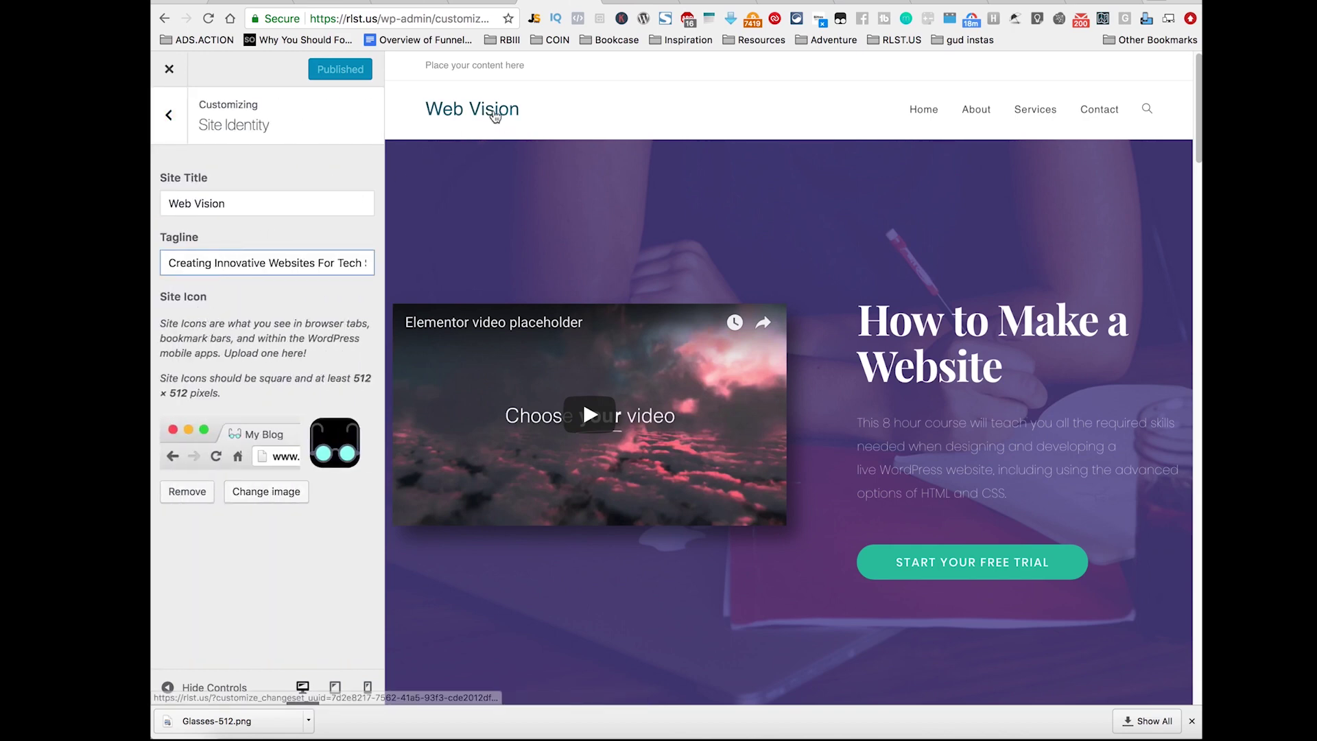
{"action": "left_click", "coordinate": [496, 137]}
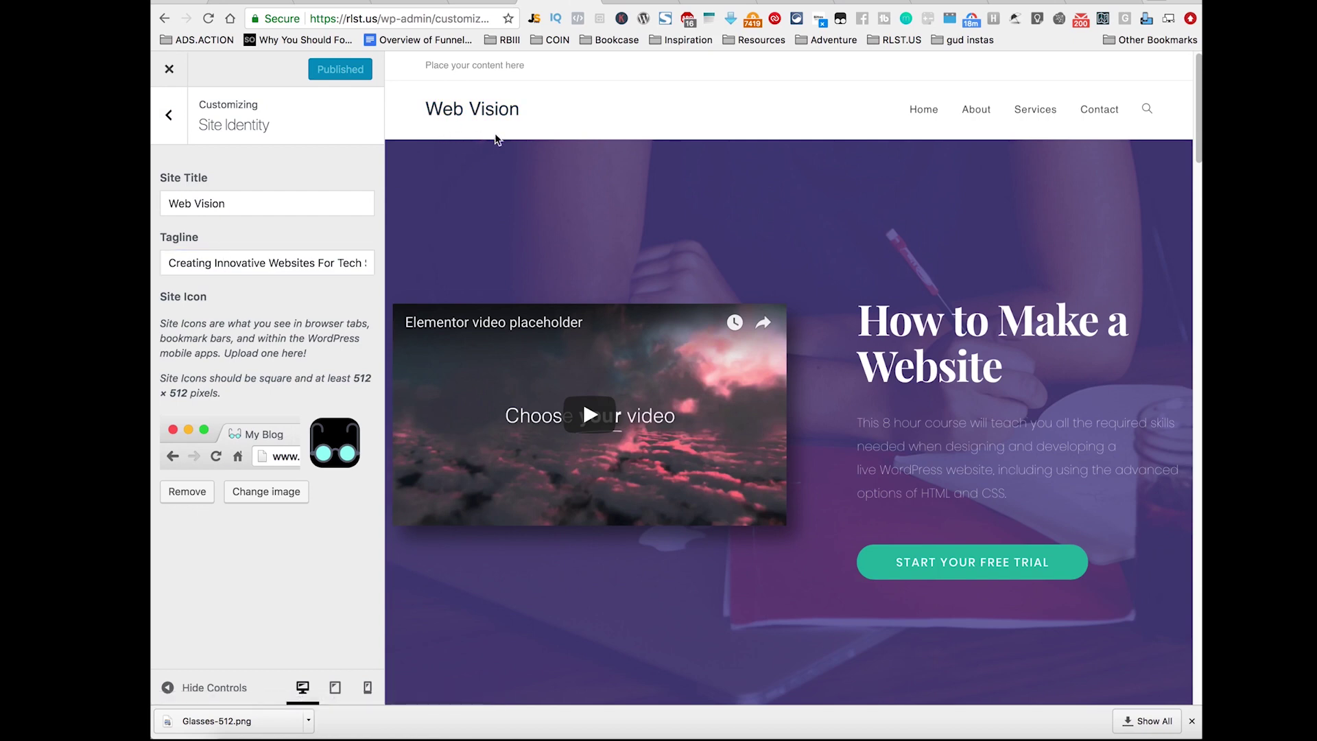
{"action": "left_click", "coordinate": [169, 115]}
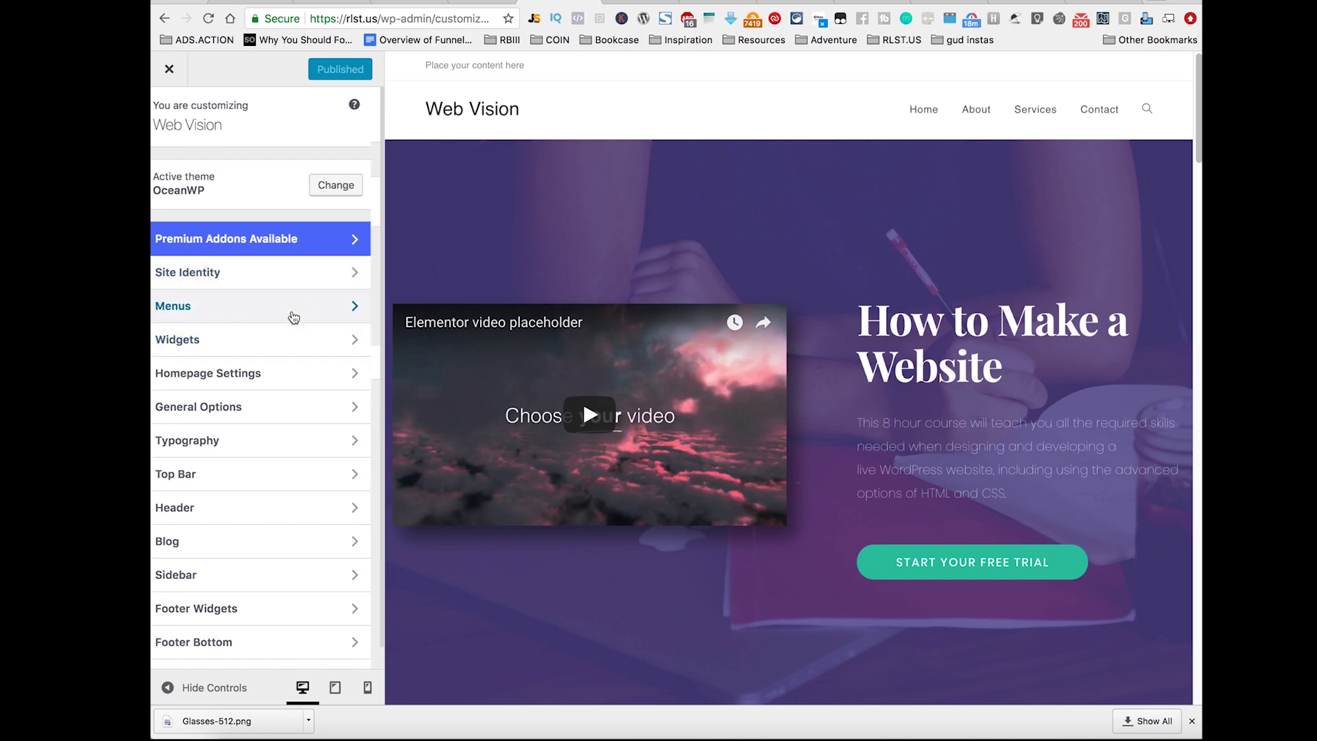
Step: Browse the menu locations, Widgets and Homepage Settings sections, leaving Top Bar without a menu
{"action": "left_click", "coordinate": [294, 317]}
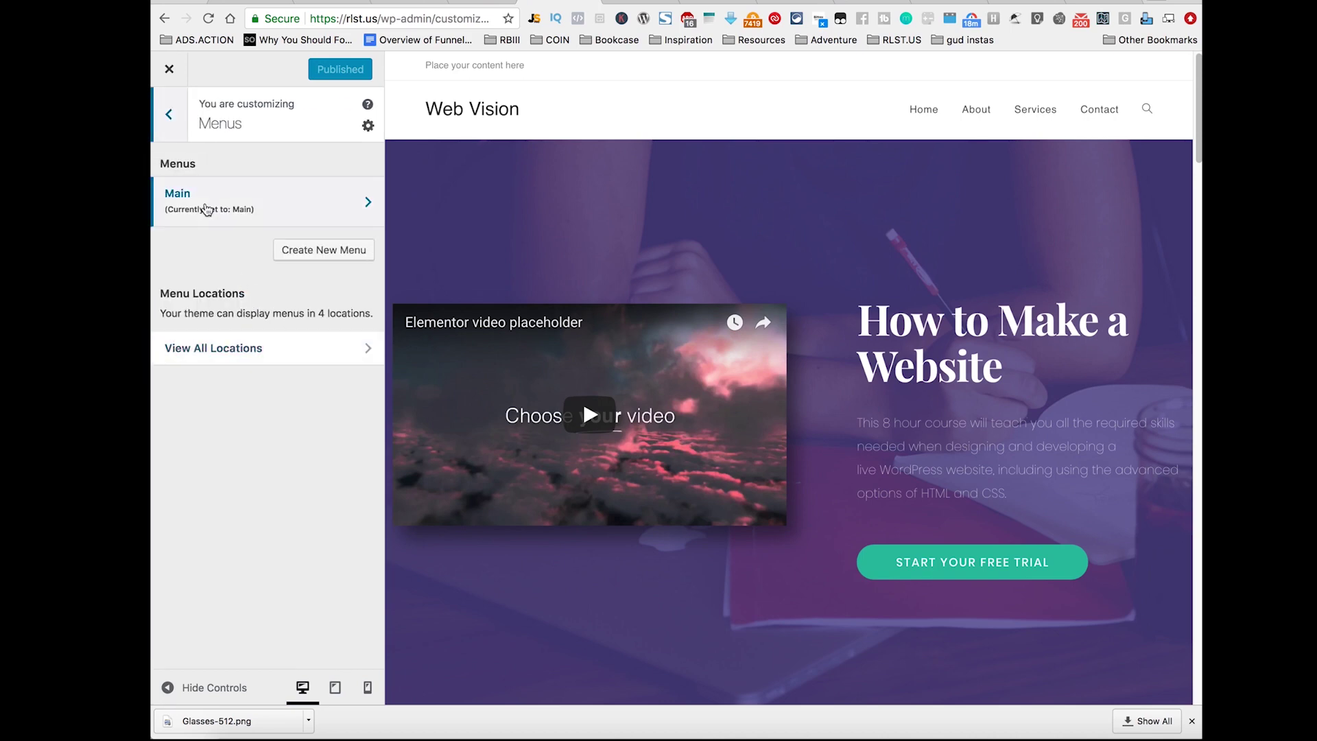
{"action": "left_click", "coordinate": [343, 352]}
{"action": "left_click", "coordinate": [332, 319]}
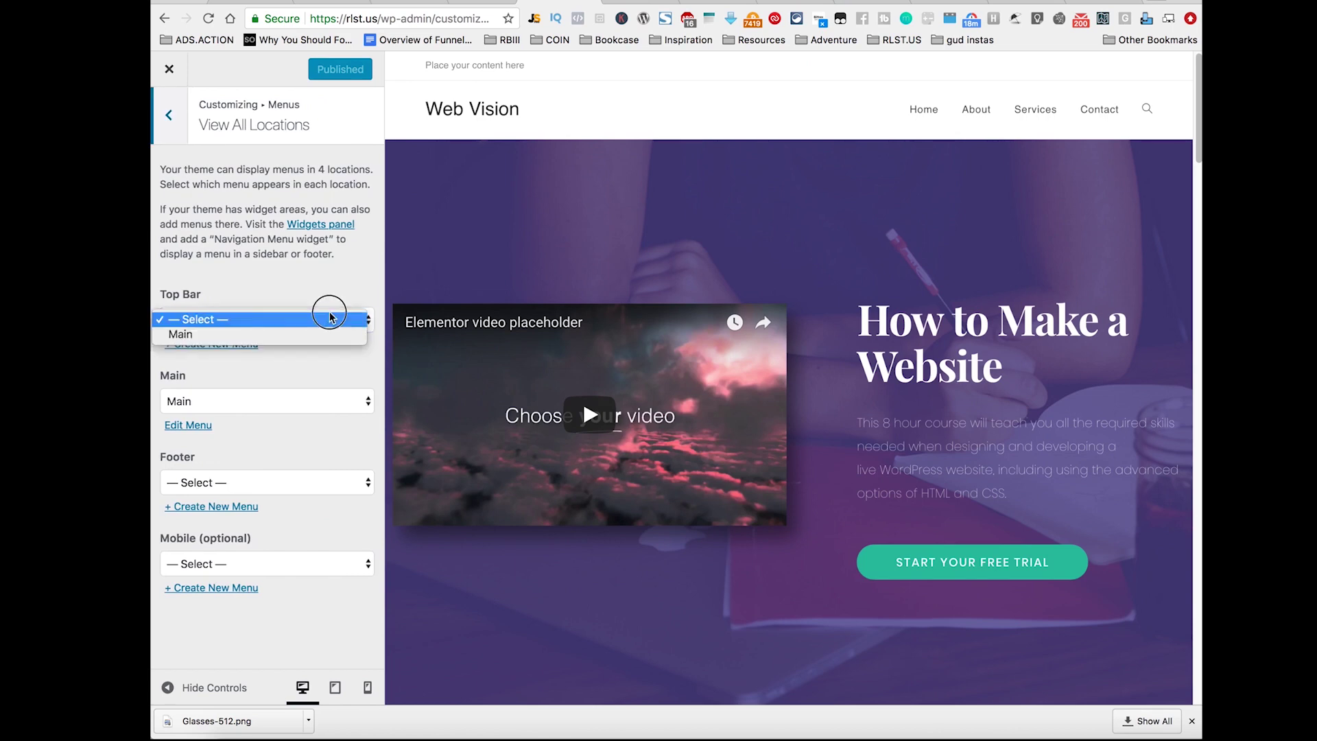
{"action": "left_click", "coordinate": [326, 300]}
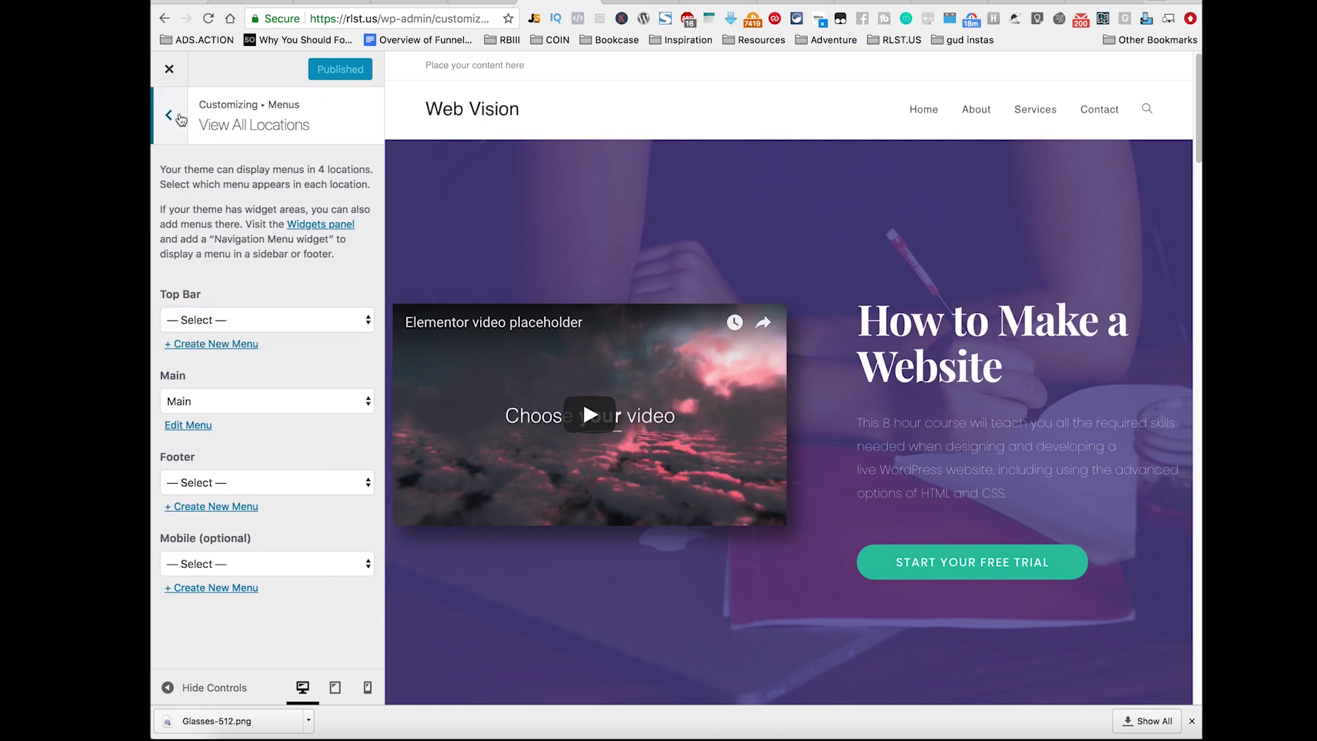
{"action": "left_click", "coordinate": [169, 117]}
{"action": "left_click", "coordinate": [170, 116]}
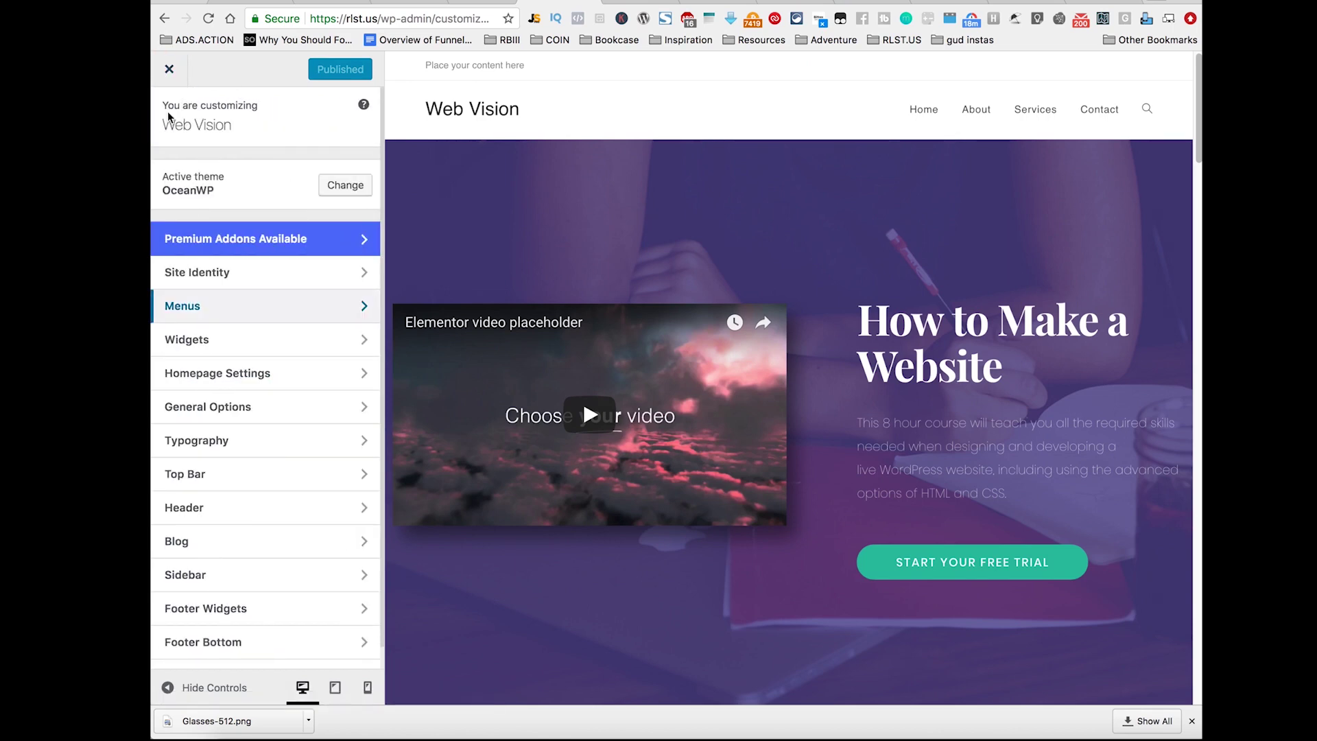
{"action": "left_click", "coordinate": [310, 352]}
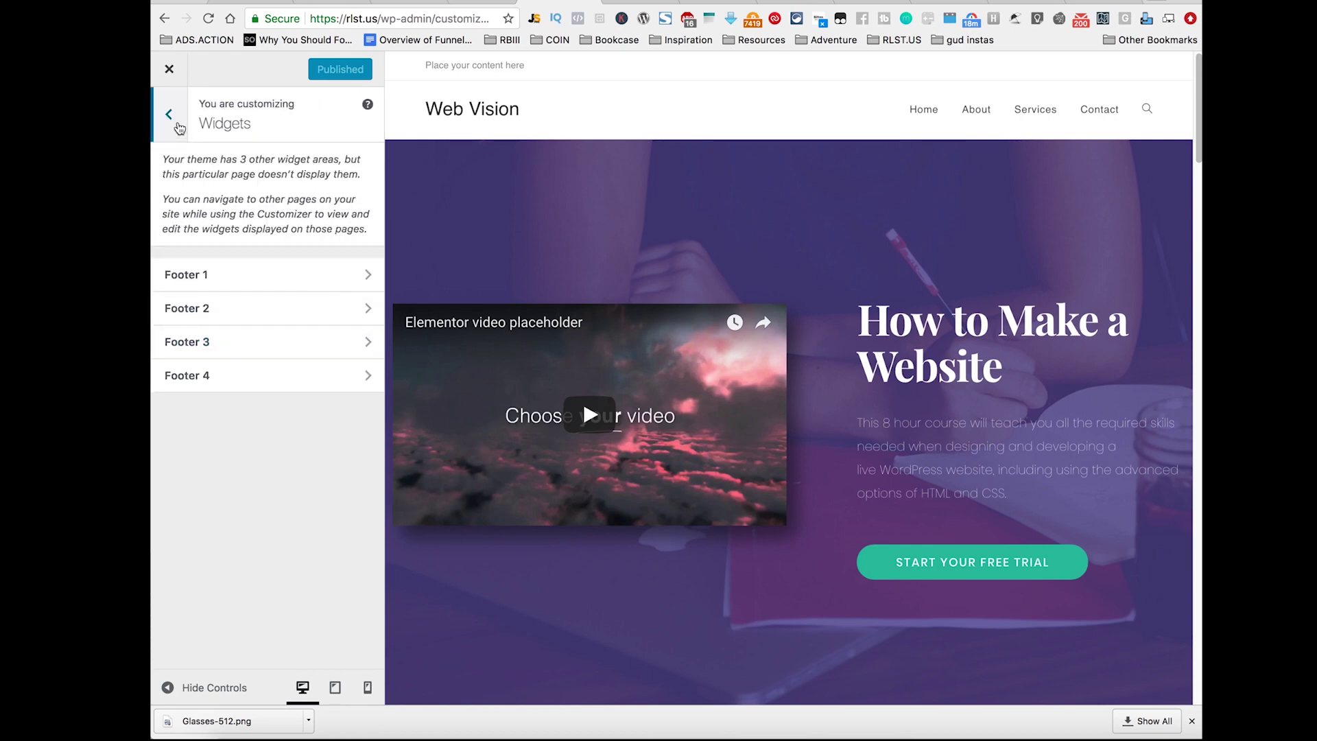
{"action": "left_click", "coordinate": [172, 118]}
{"action": "left_click", "coordinate": [306, 377]}
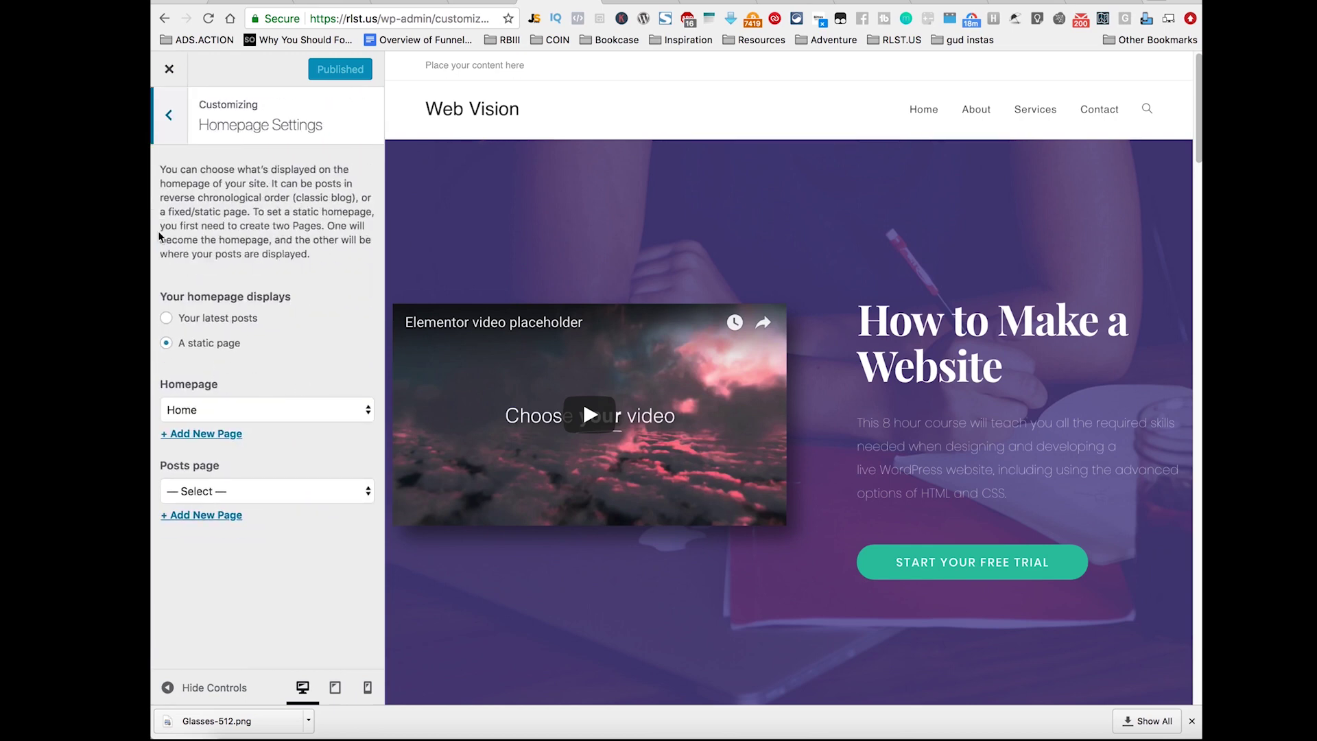
{"action": "left_click", "coordinate": [169, 116]}
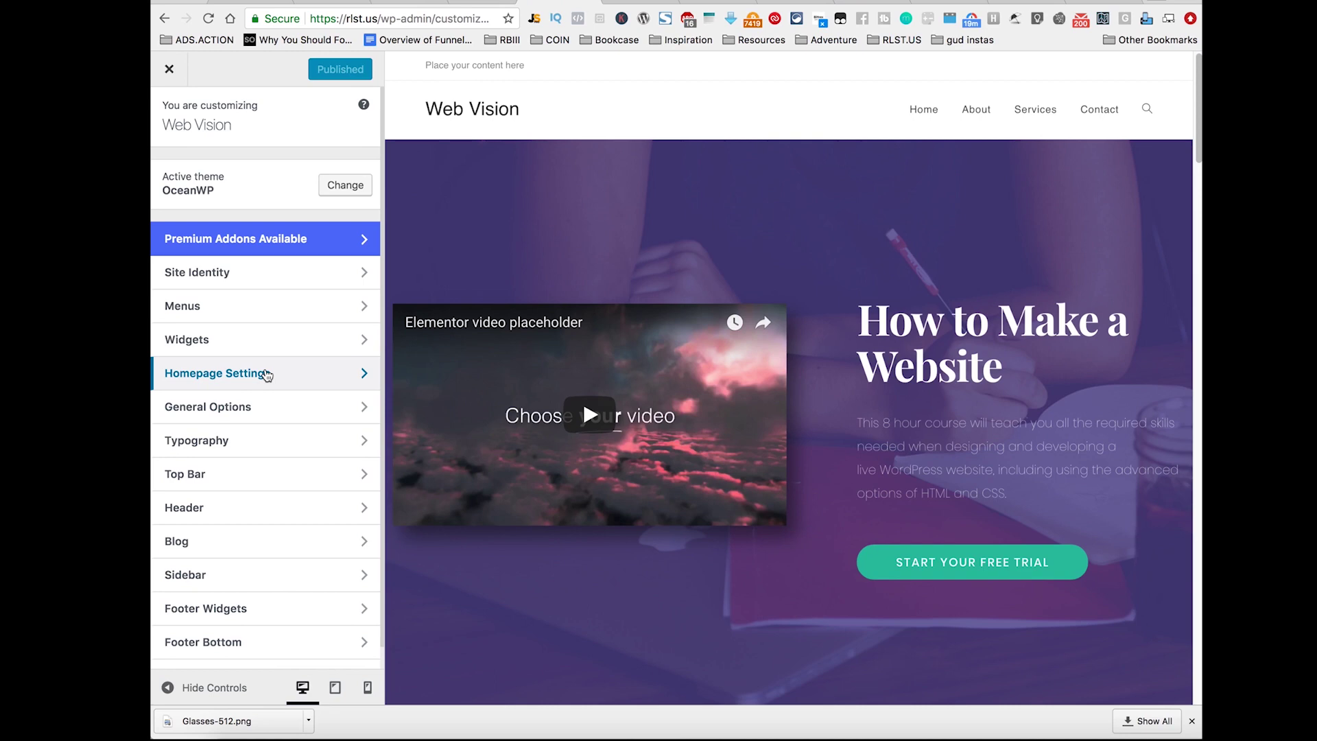
Step: Review the General Options > General Styling colour settings, then close the Customizer
{"action": "left_click", "coordinate": [266, 374]}
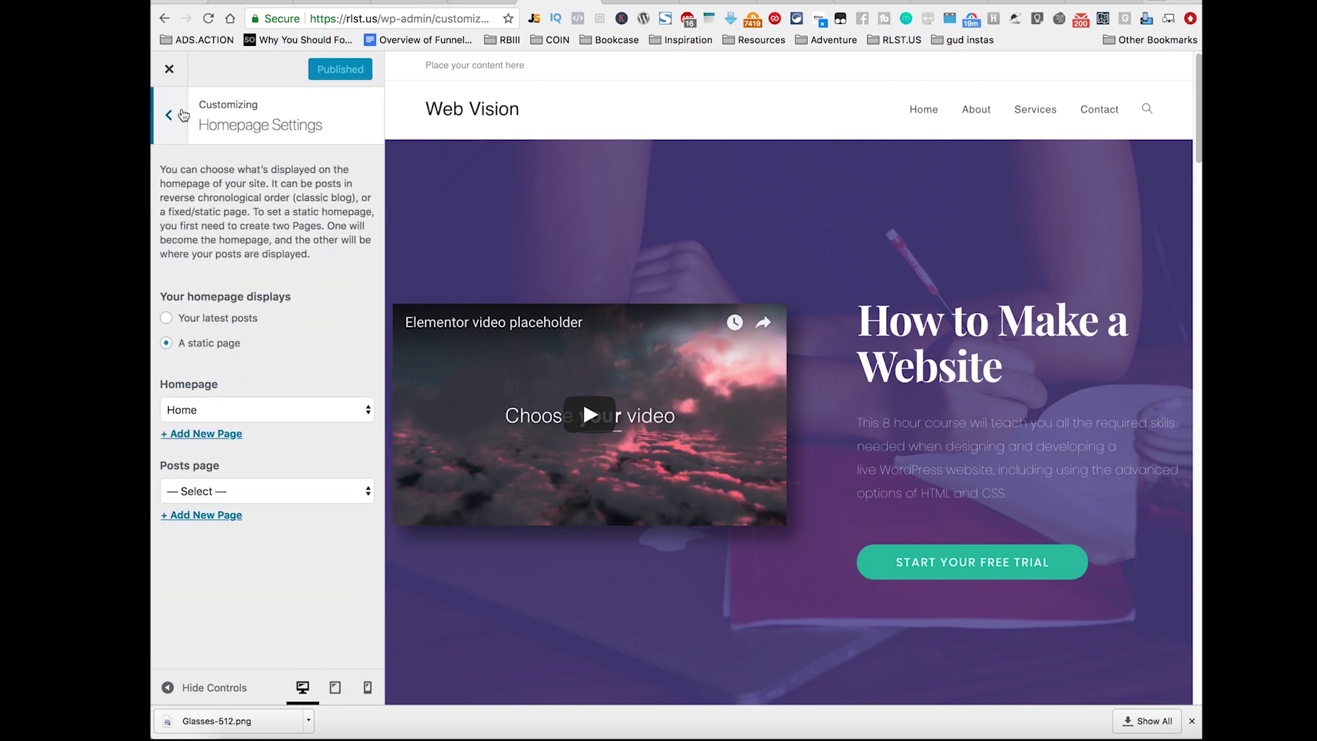
{"action": "left_click", "coordinate": [183, 114]}
{"action": "left_click", "coordinate": [287, 410]}
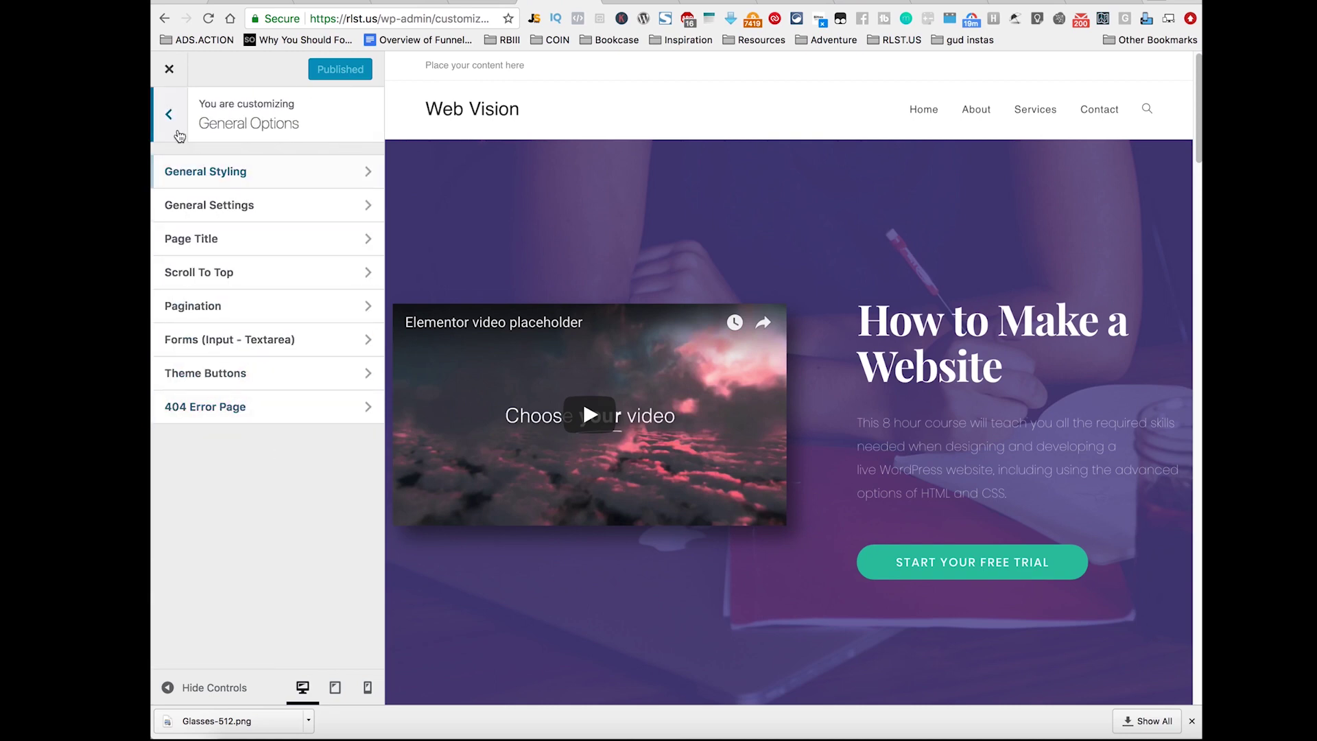
{"action": "left_click", "coordinate": [276, 172]}
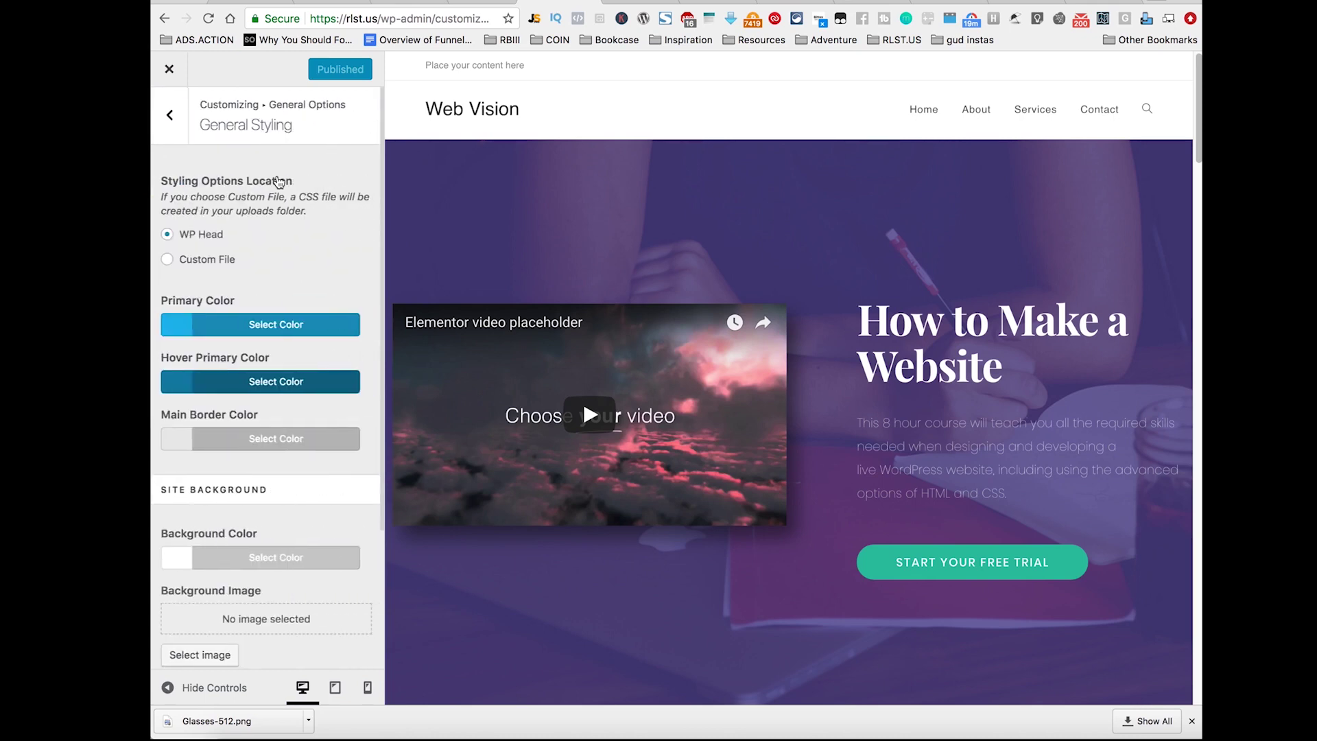
{"action": "scroll", "coordinate": [315, 318], "scroll_direction": "down", "scroll_amount": 5}
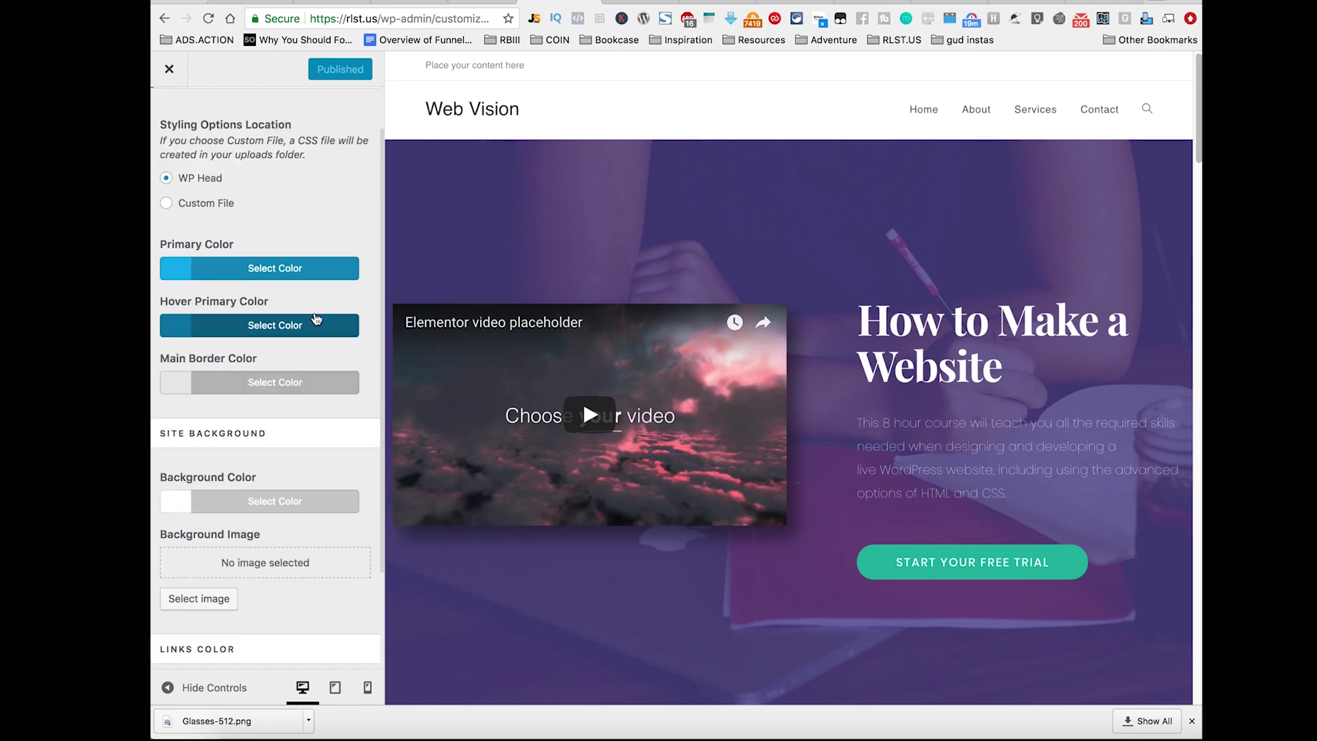
{"action": "scroll", "coordinate": [559, 364], "scroll_direction": "down", "scroll_amount": 20}
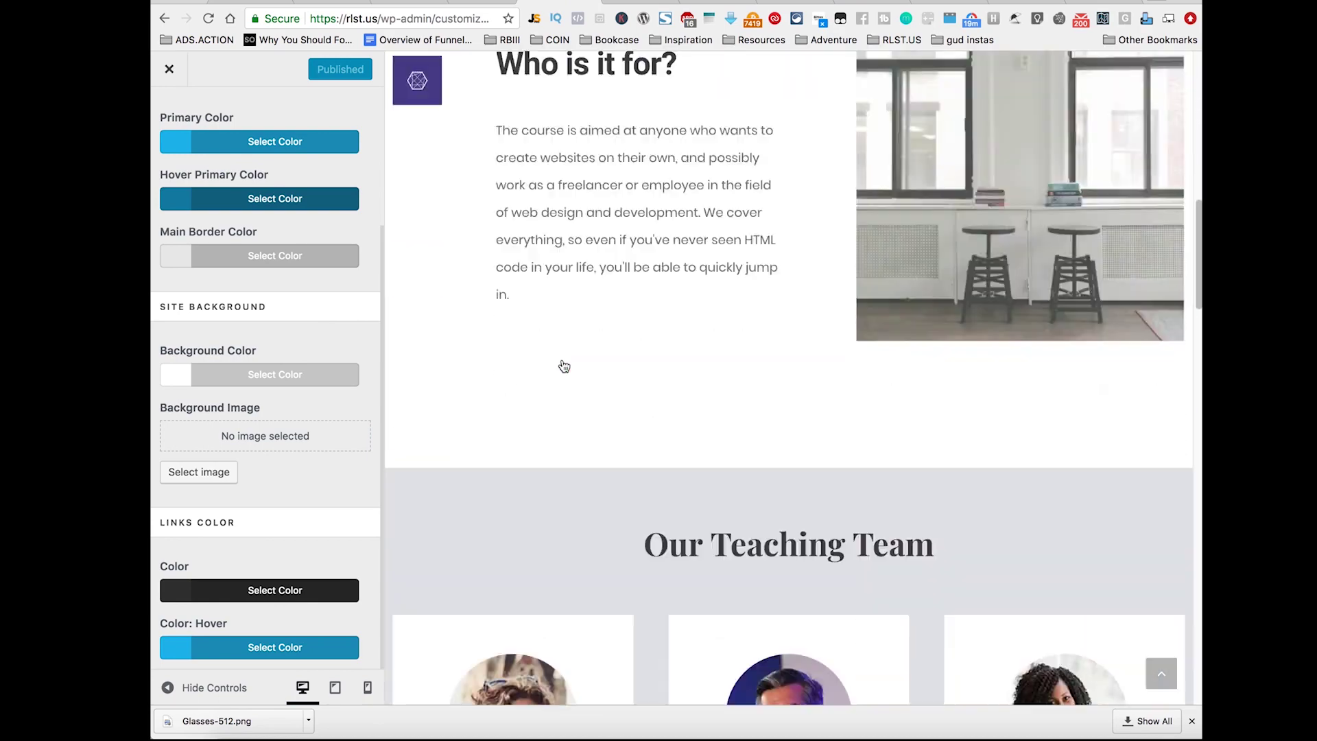
{"action": "scroll", "coordinate": [557, 366], "scroll_direction": "up", "scroll_amount": 20}
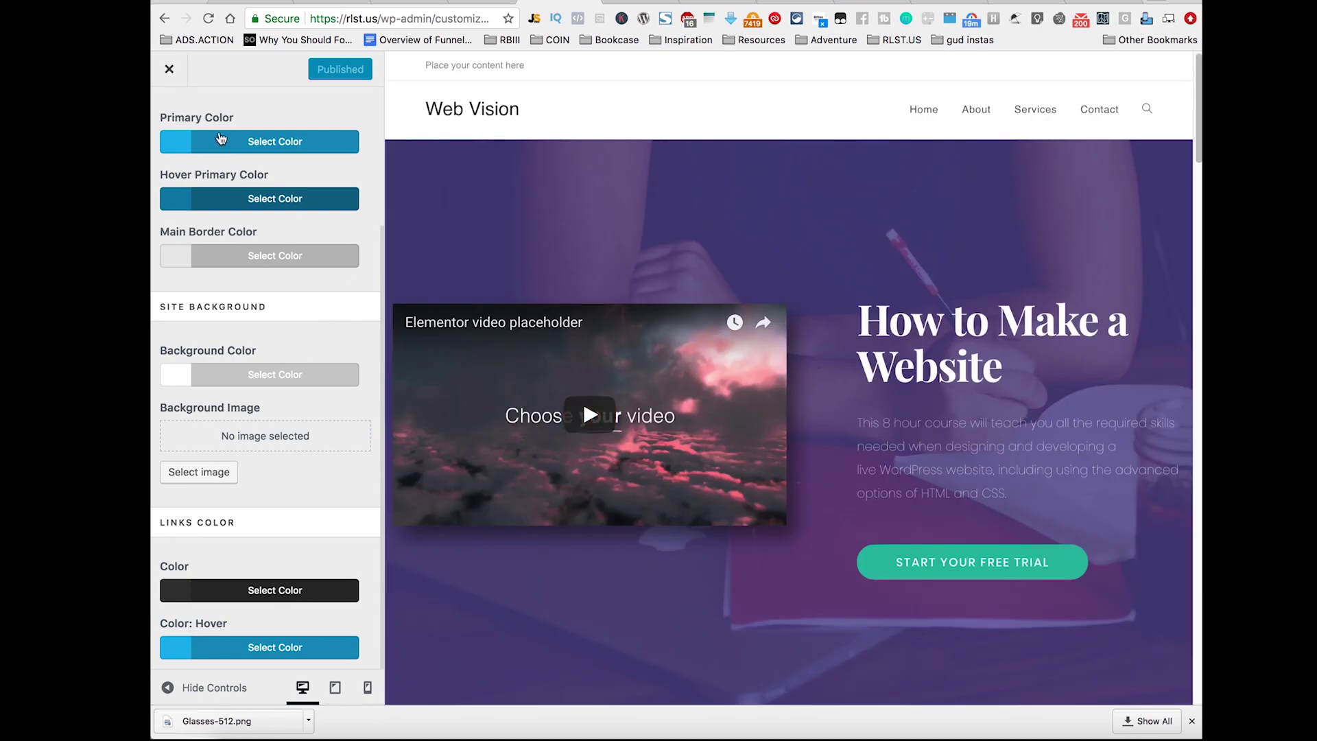
{"action": "left_click", "coordinate": [176, 83]}
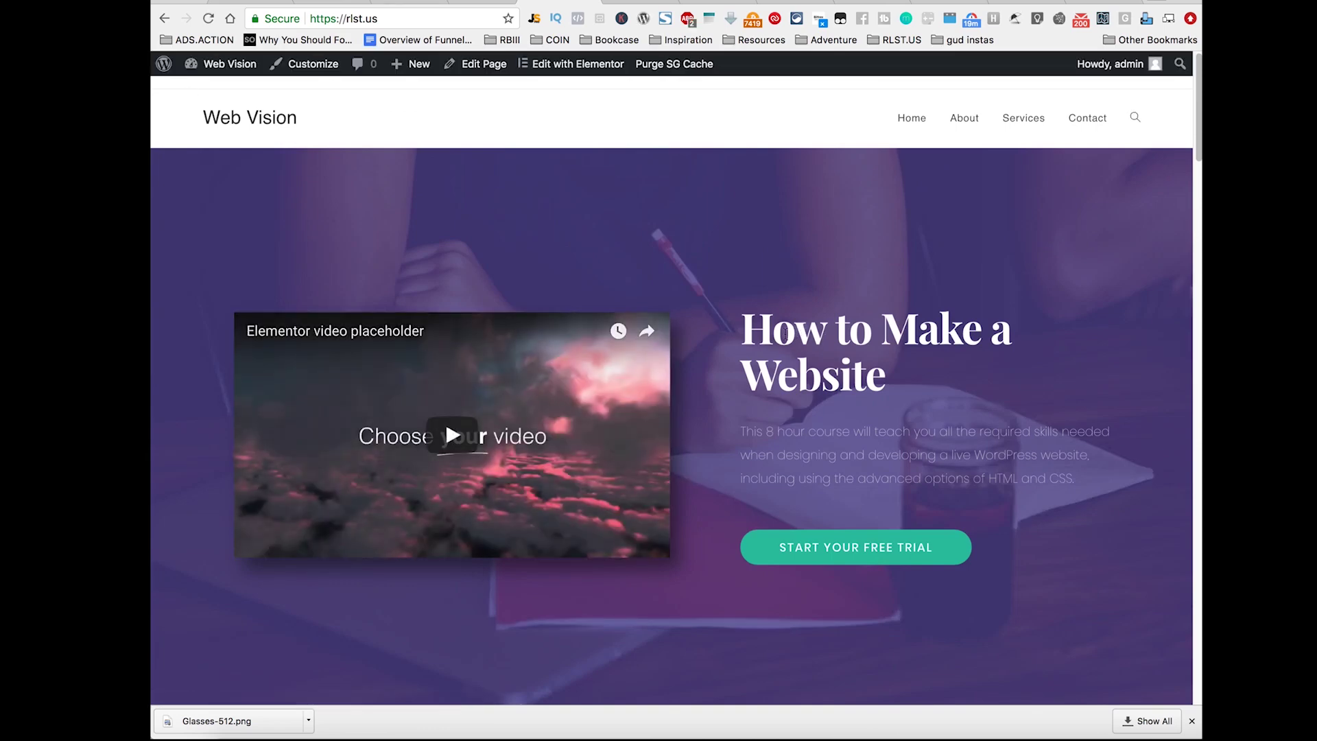
Step: Scroll the live homepage from the 'How to Make a Website' hero down to the footer
{"action": "triple_click", "coordinate": [785, 336]}
{"action": "scroll", "coordinate": [804, 382], "scroll_direction": "down", "scroll_amount": 3}
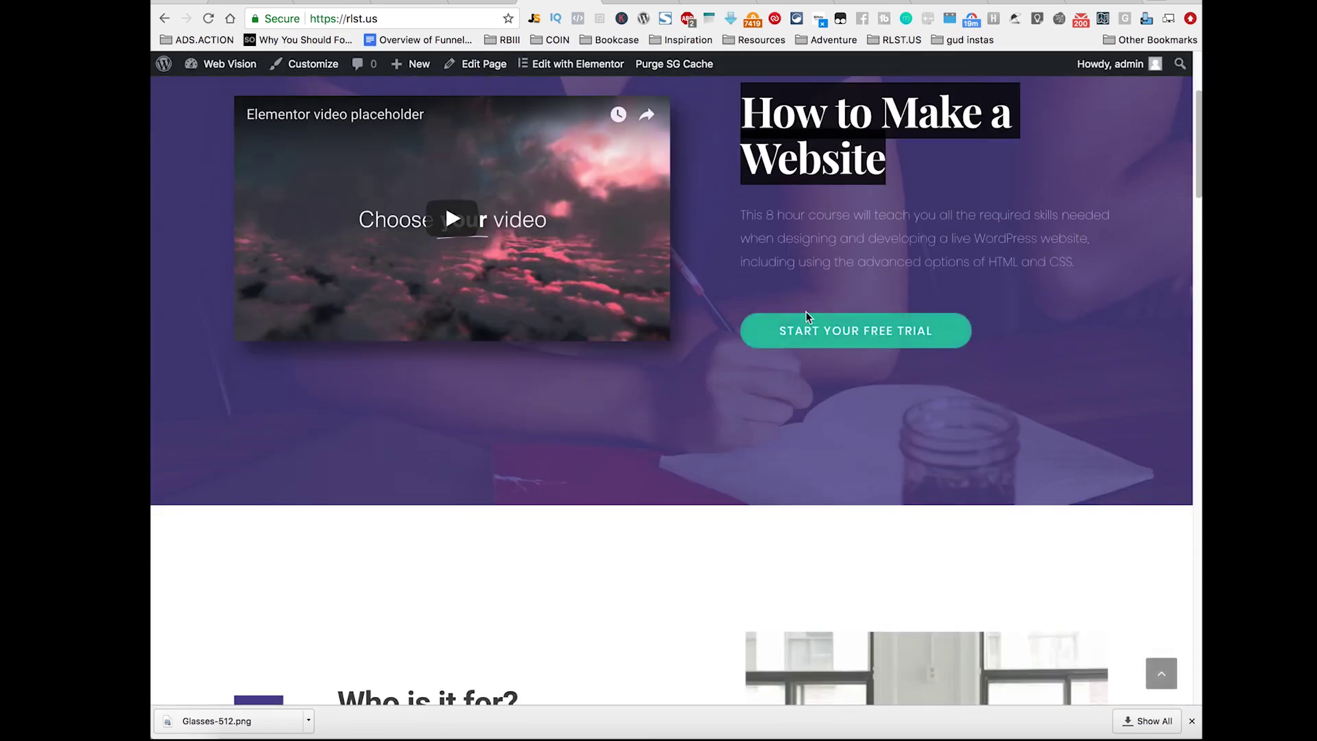
{"action": "scroll", "coordinate": [681, 379], "scroll_direction": "down", "scroll_amount": 5}
{"action": "scroll", "coordinate": [676, 373], "scroll_direction": "down", "scroll_amount": 2}
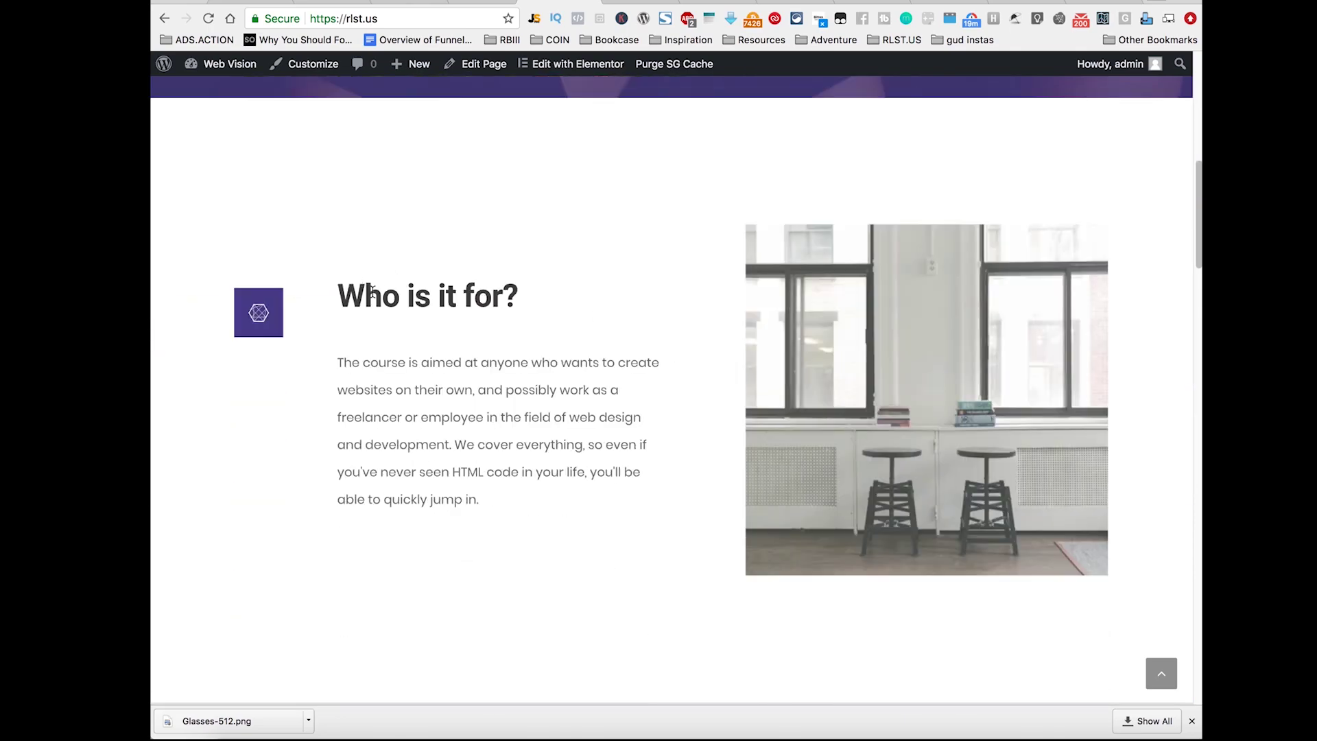
{"action": "scroll", "coordinate": [371, 291], "scroll_direction": "down", "scroll_amount": 6}
{"action": "scroll", "coordinate": [541, 258], "scroll_direction": "down", "scroll_amount": 10}
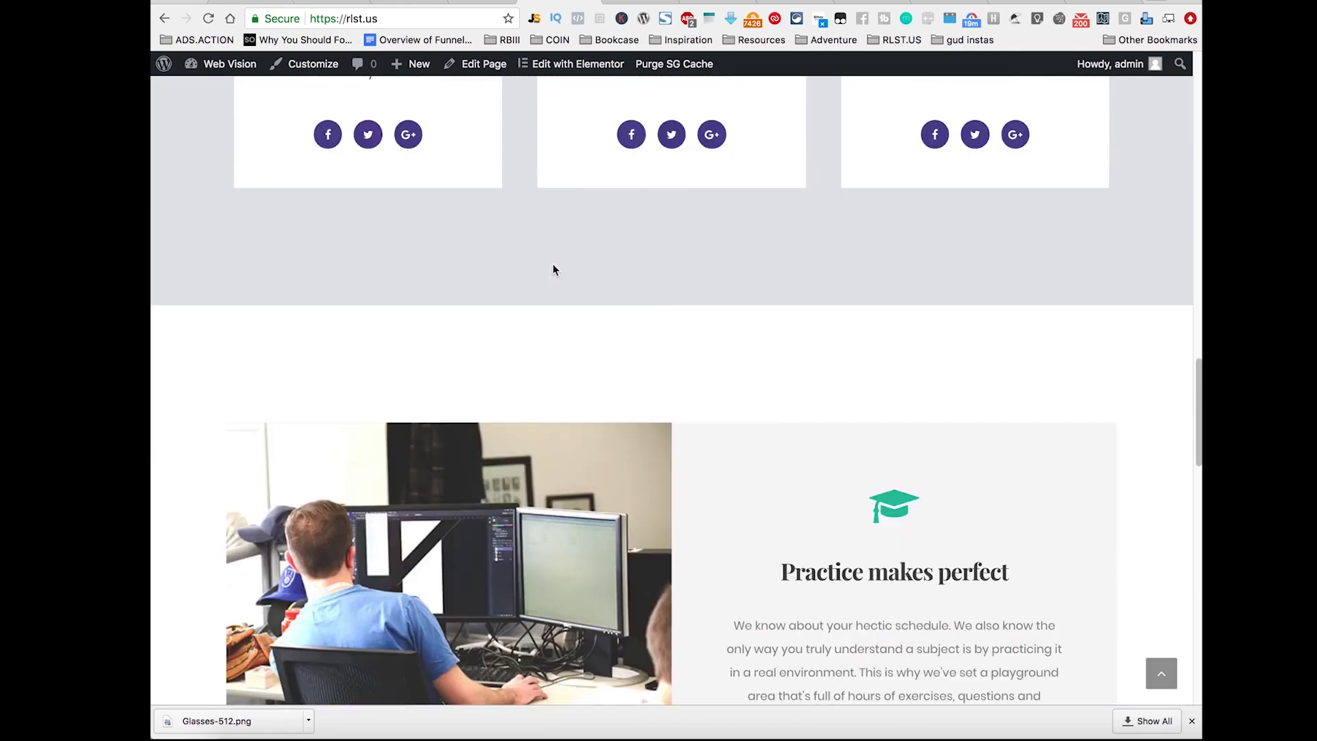
{"action": "scroll", "coordinate": [553, 269], "scroll_direction": "down", "scroll_amount": 15}
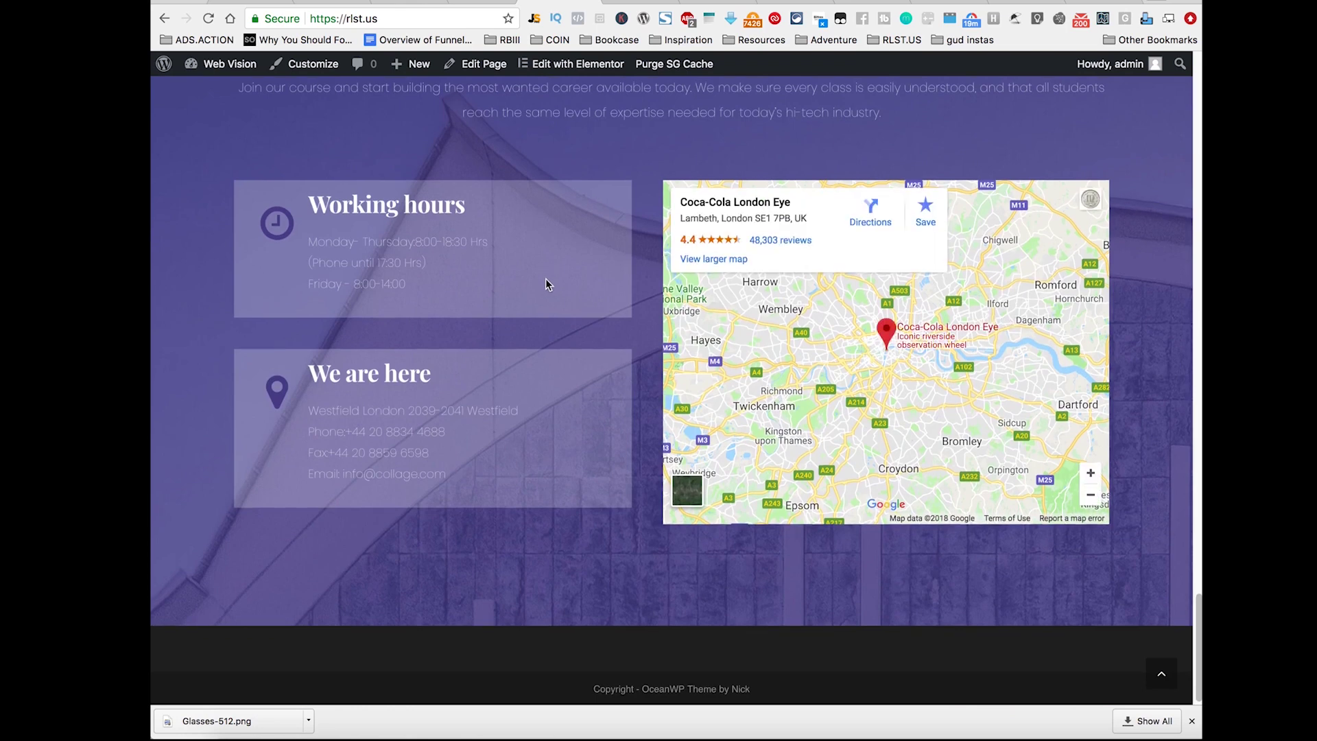
Step: Open the homepage in Elementor and inspect the hero heading, description, button and video widgets
{"action": "left_click", "coordinate": [571, 71]}
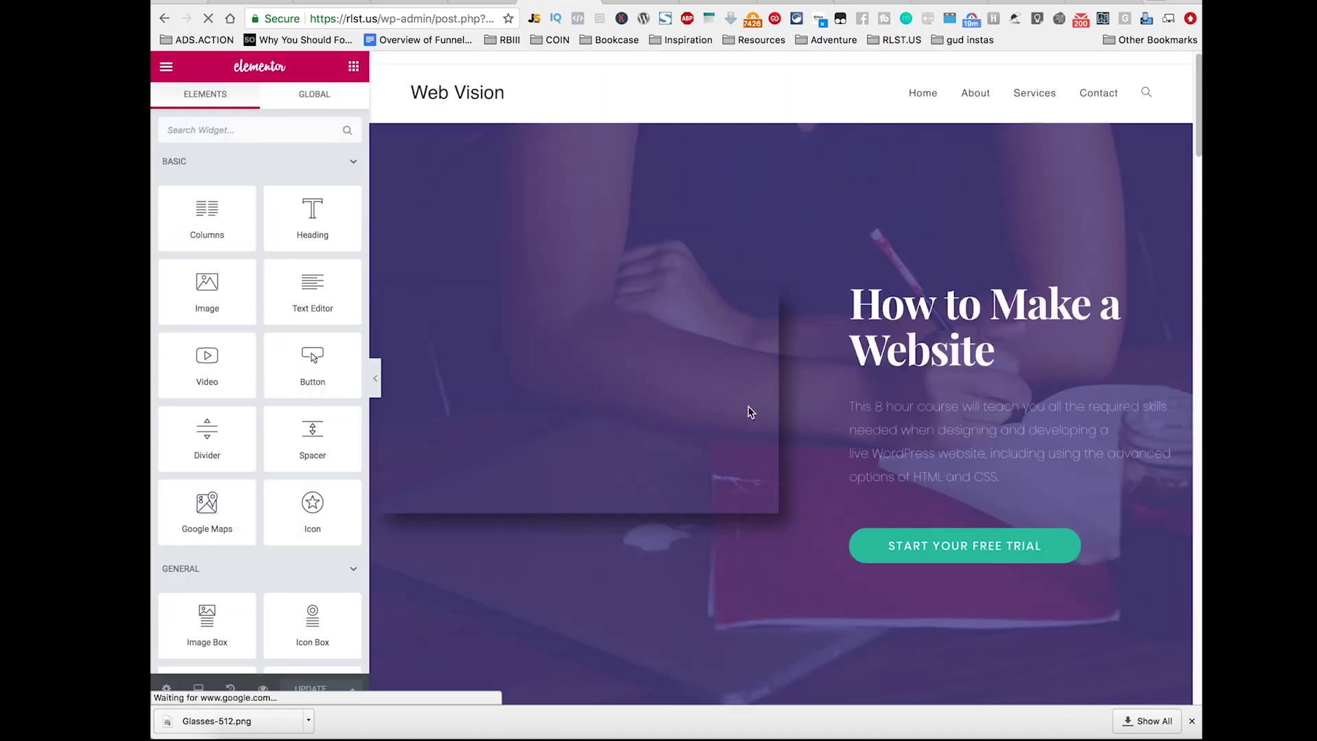
{"action": "left_click", "coordinate": [996, 357]}
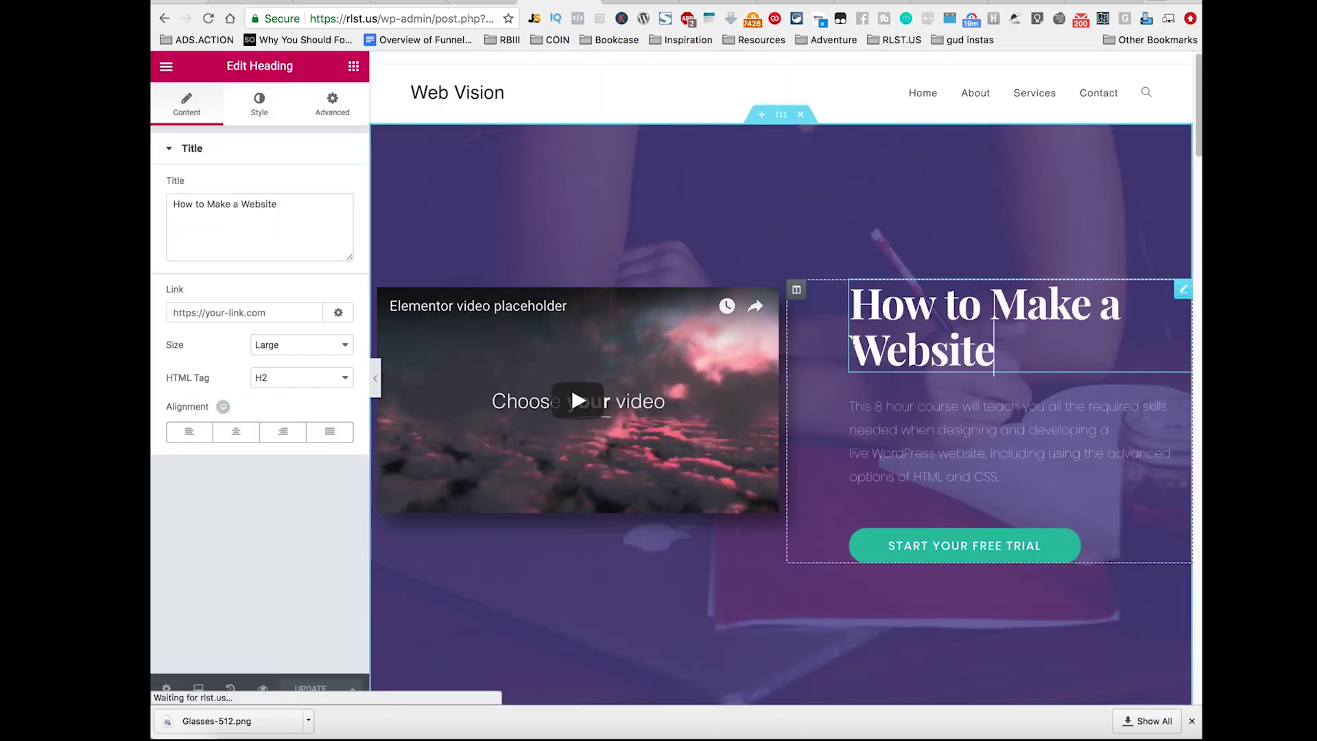
{"action": "double_click", "coordinate": [312, 224]}
{"action": "left_click", "coordinate": [312, 225]}
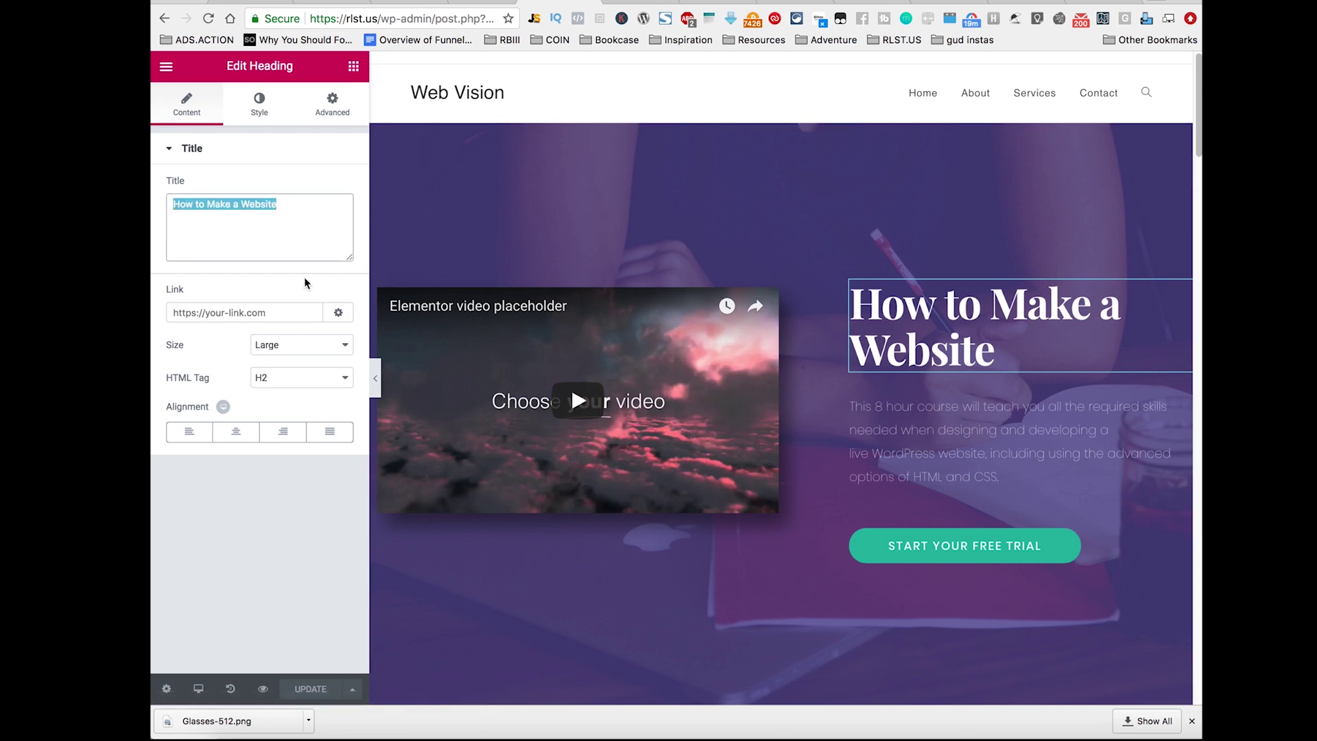
{"action": "left_click", "coordinate": [959, 454]}
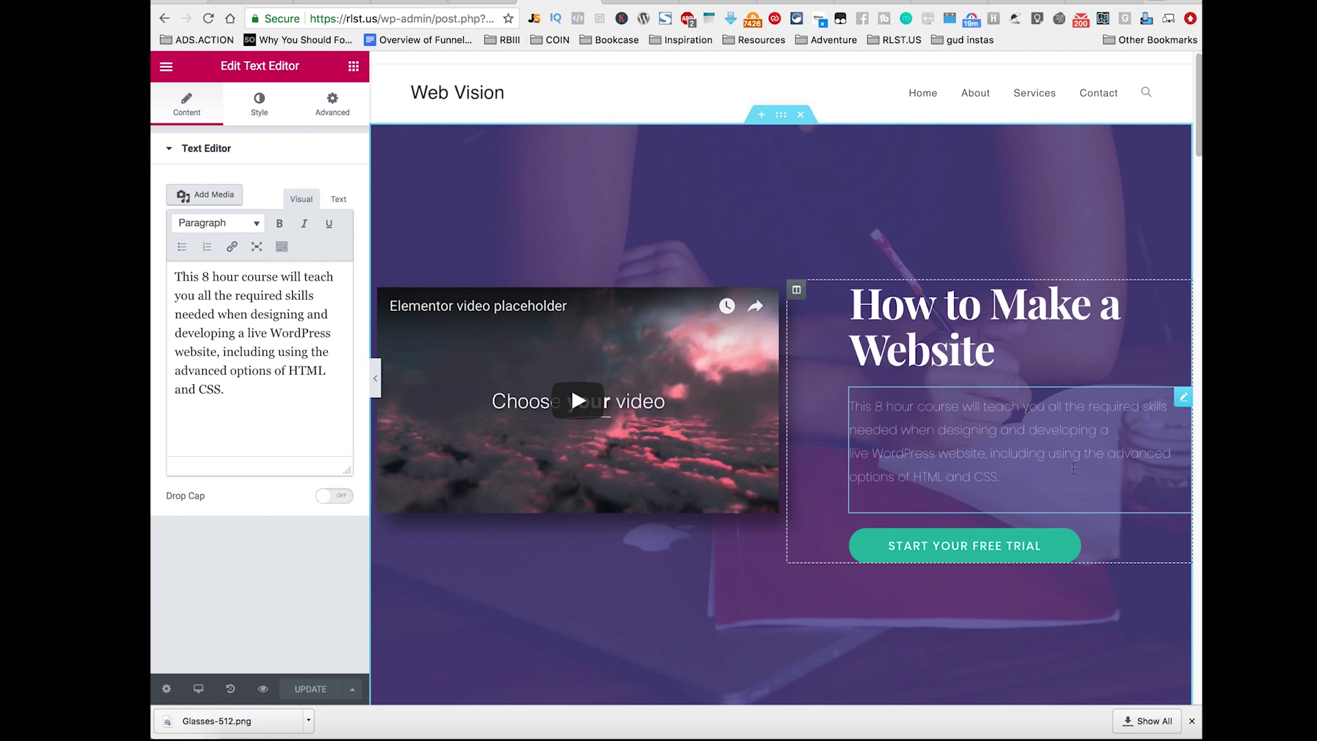
{"action": "left_click", "coordinate": [1146, 548]}
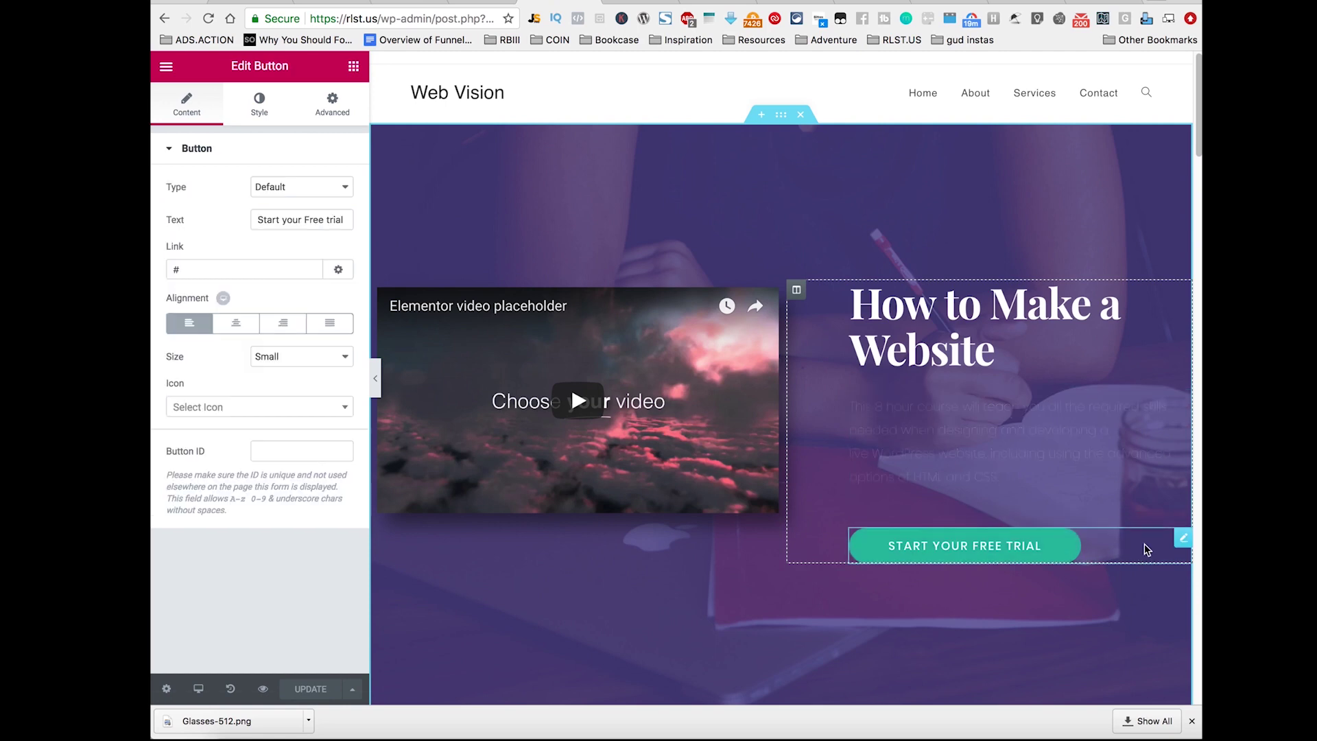
{"action": "scroll", "coordinate": [823, 467], "scroll_direction": "down", "scroll_amount": 5}
{"action": "scroll", "coordinate": [789, 460], "scroll_direction": "up", "scroll_amount": 4}
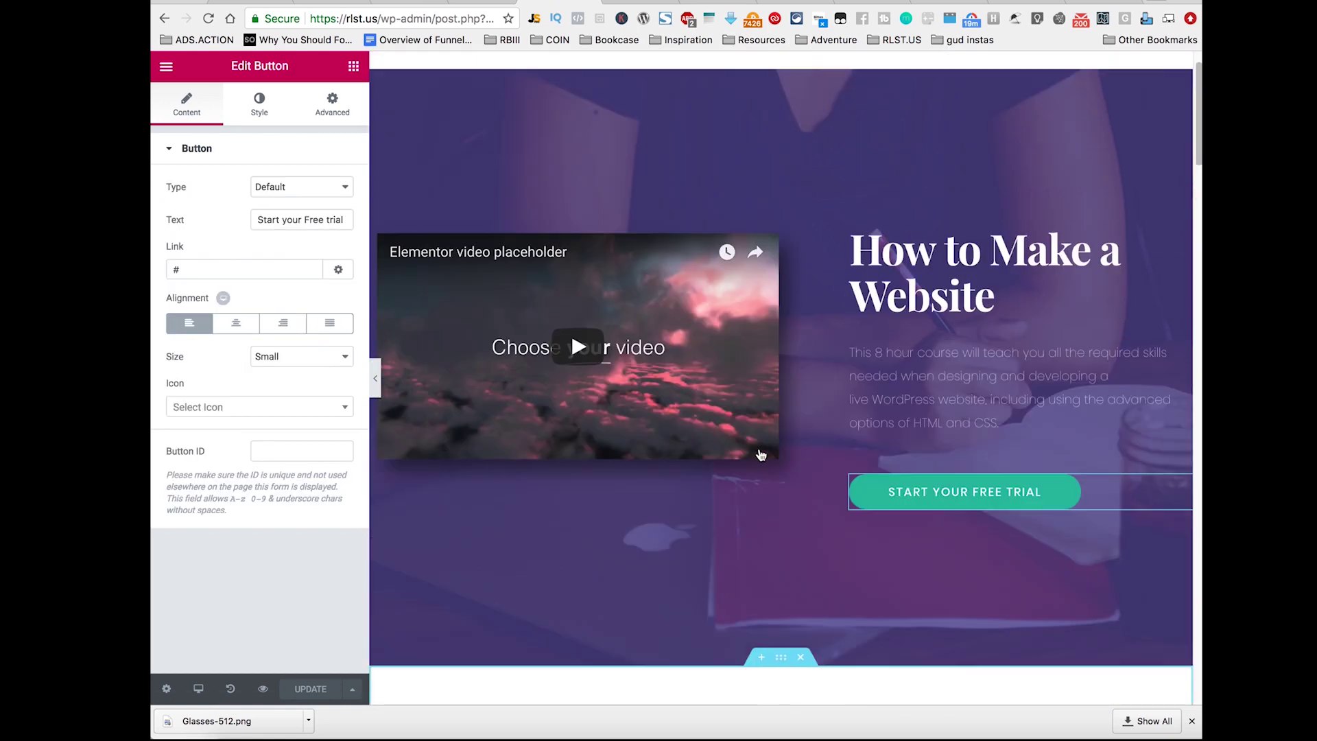
{"action": "left_click", "coordinate": [772, 259]}
{"action": "left_click", "coordinate": [794, 360]}
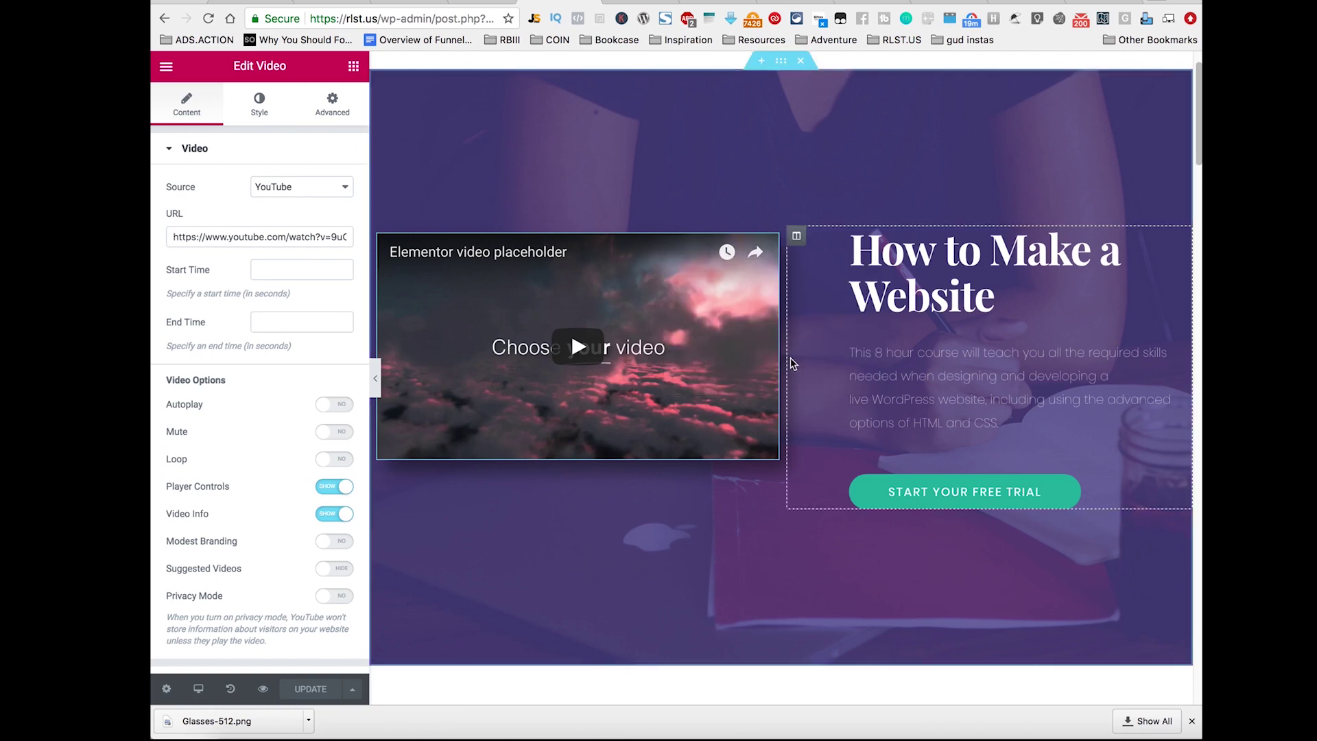
Step: Paste the Creativity - Stop Motion YouTube URL into the hero video widget and update the page
{"action": "left_click", "coordinate": [977, 5]}
{"action": "left_click", "coordinate": [447, 21]}
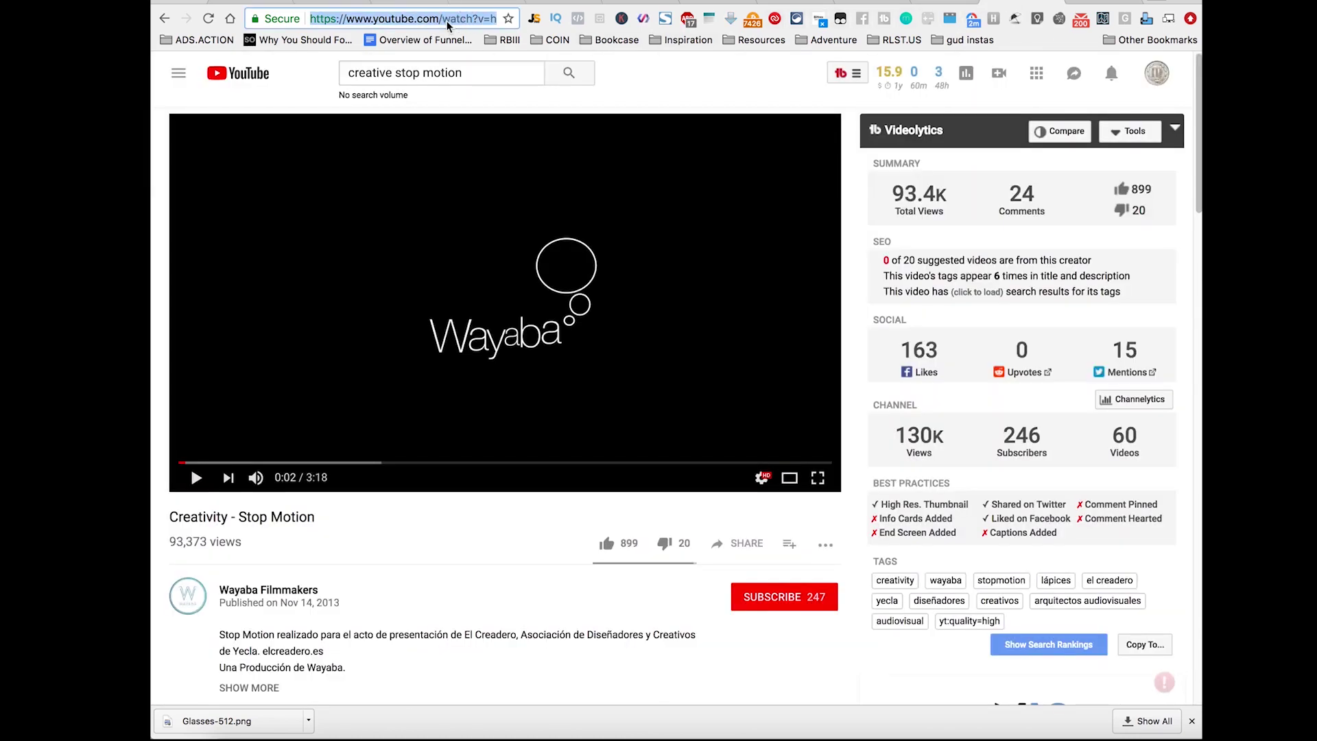
{"action": "left_click", "coordinate": [633, 2]}
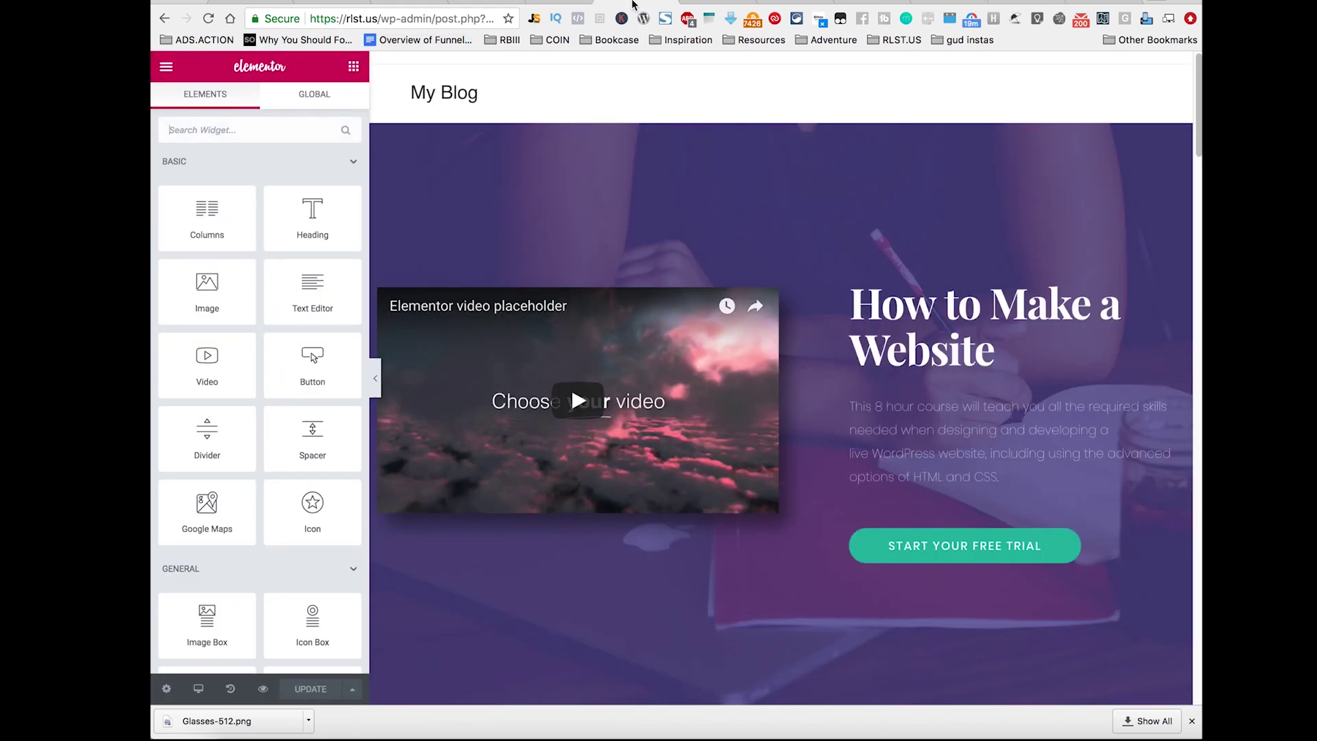
{"action": "left_click", "coordinate": [723, 343]}
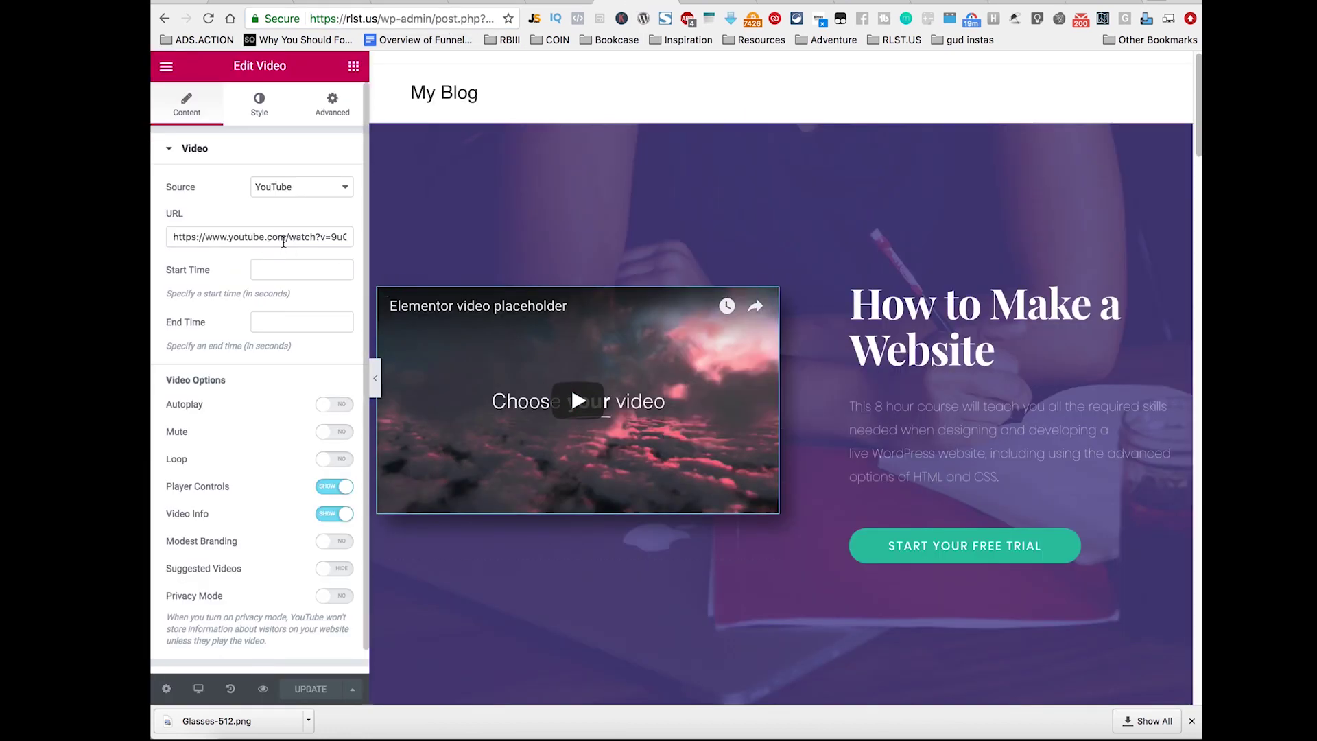
{"action": "triple_click", "coordinate": [283, 241]}
{"action": "type", "text": "https://www.youtube.com/watch?v=h8dTBthEEvA"}
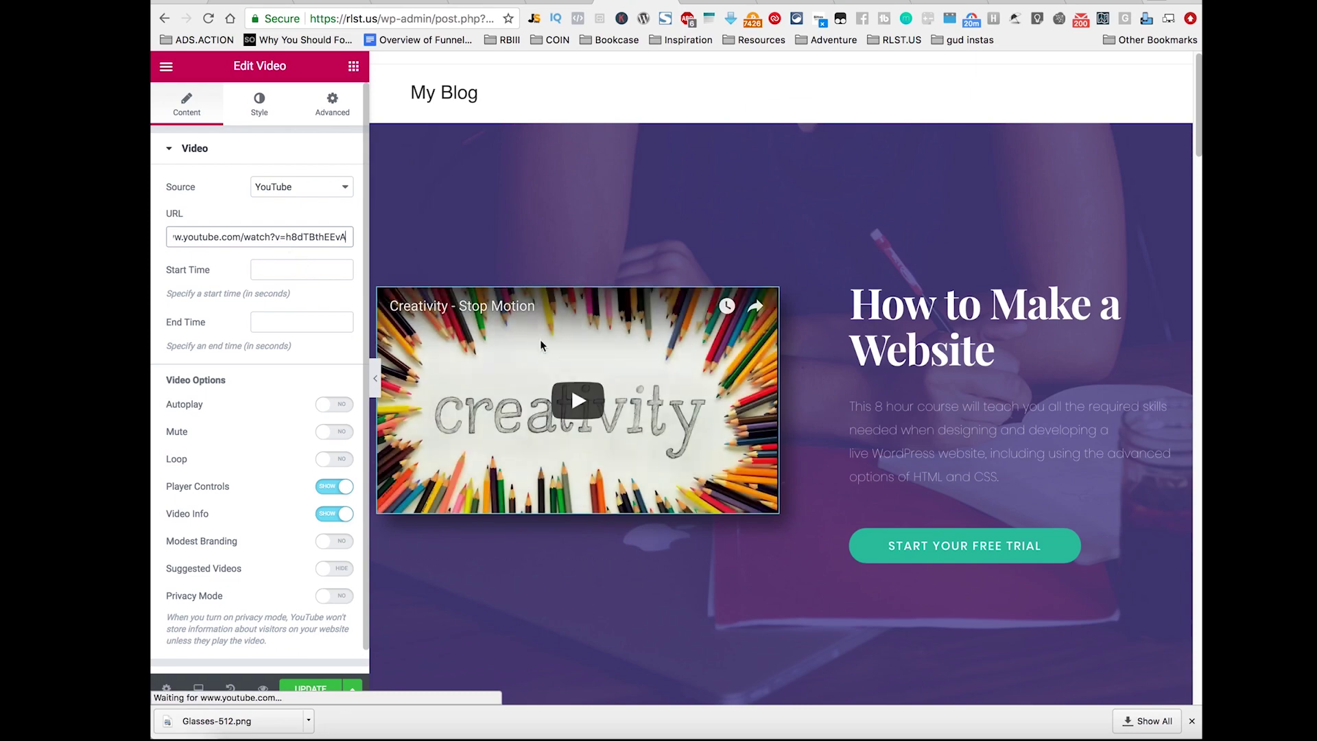
{"action": "scroll", "coordinate": [885, 471], "scroll_direction": "down", "scroll_amount": 1}
{"action": "left_click", "coordinate": [310, 689]}
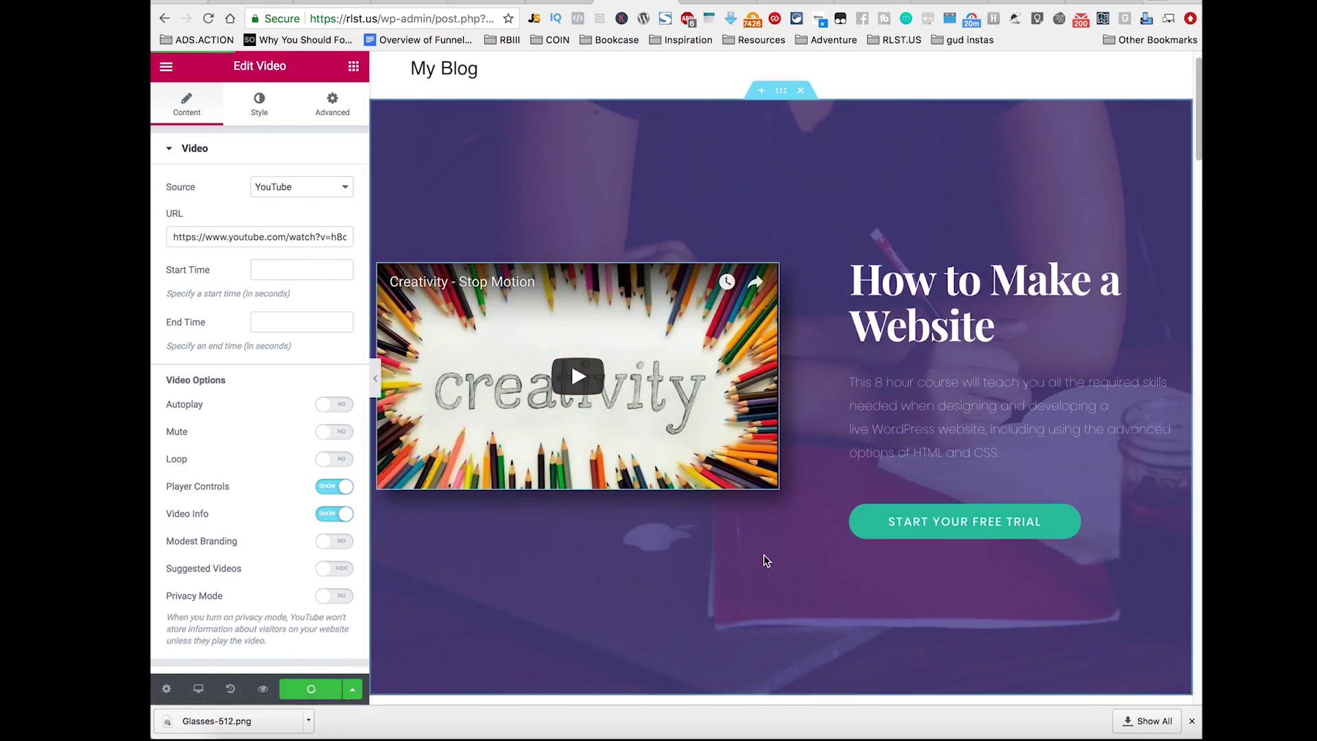
{"action": "scroll", "coordinate": [842, 524], "scroll_direction": "down", "scroll_amount": 15}
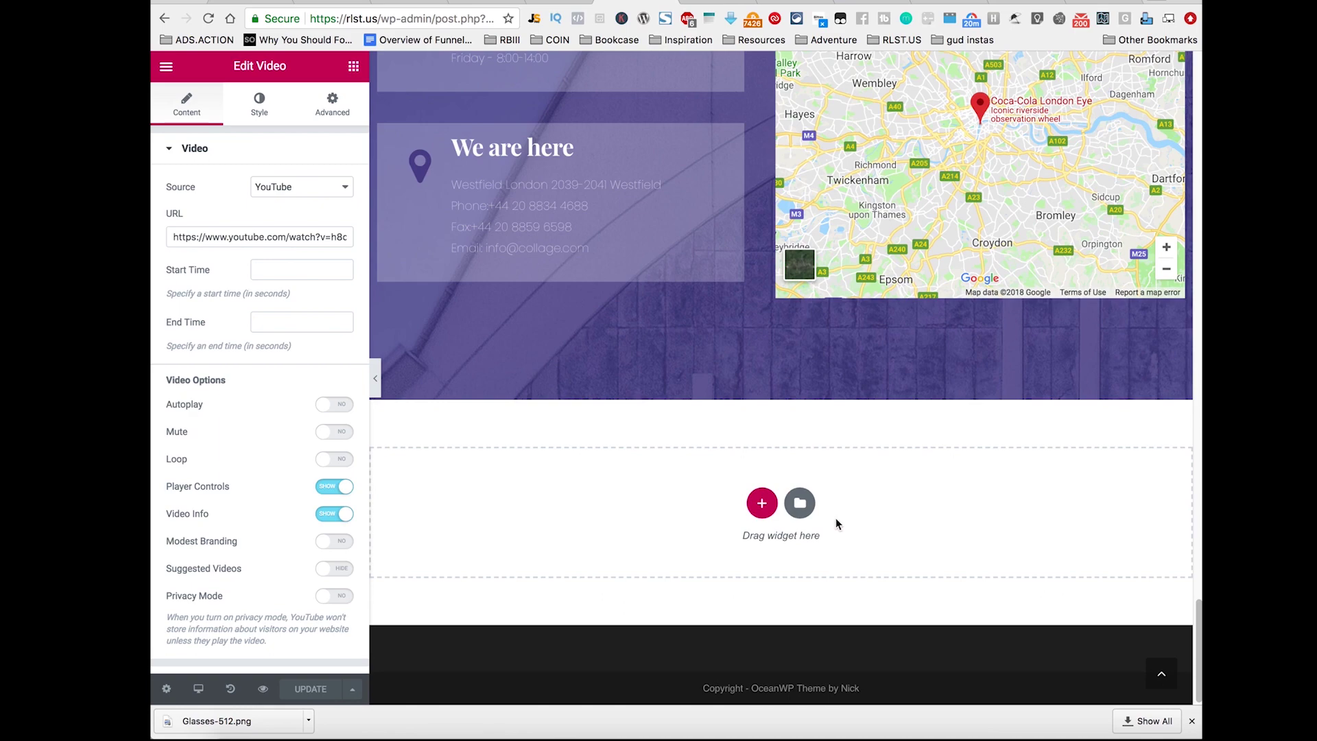
{"action": "scroll", "coordinate": [812, 525], "scroll_direction": "up", "scroll_amount": 20}
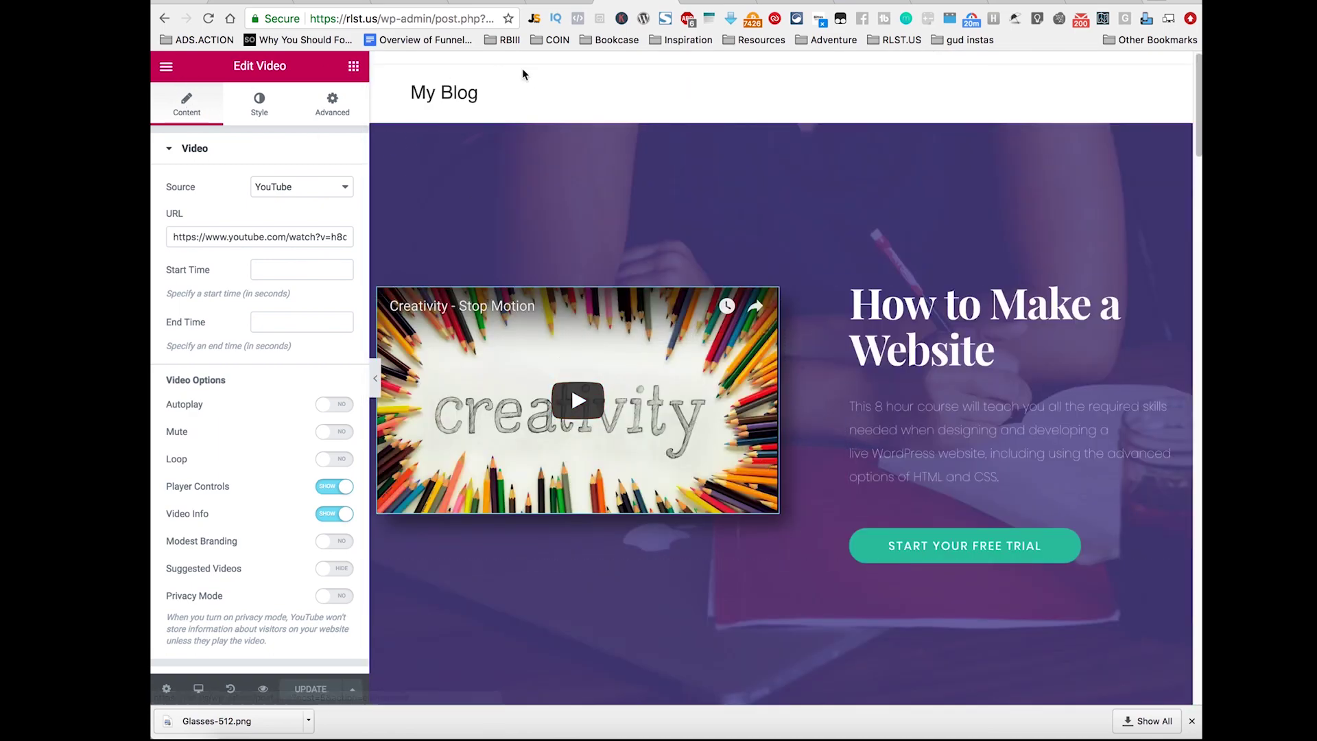
Step: Close the video settings, preview the page changes, then return to the editor tab
{"action": "left_click", "coordinate": [455, 88]}
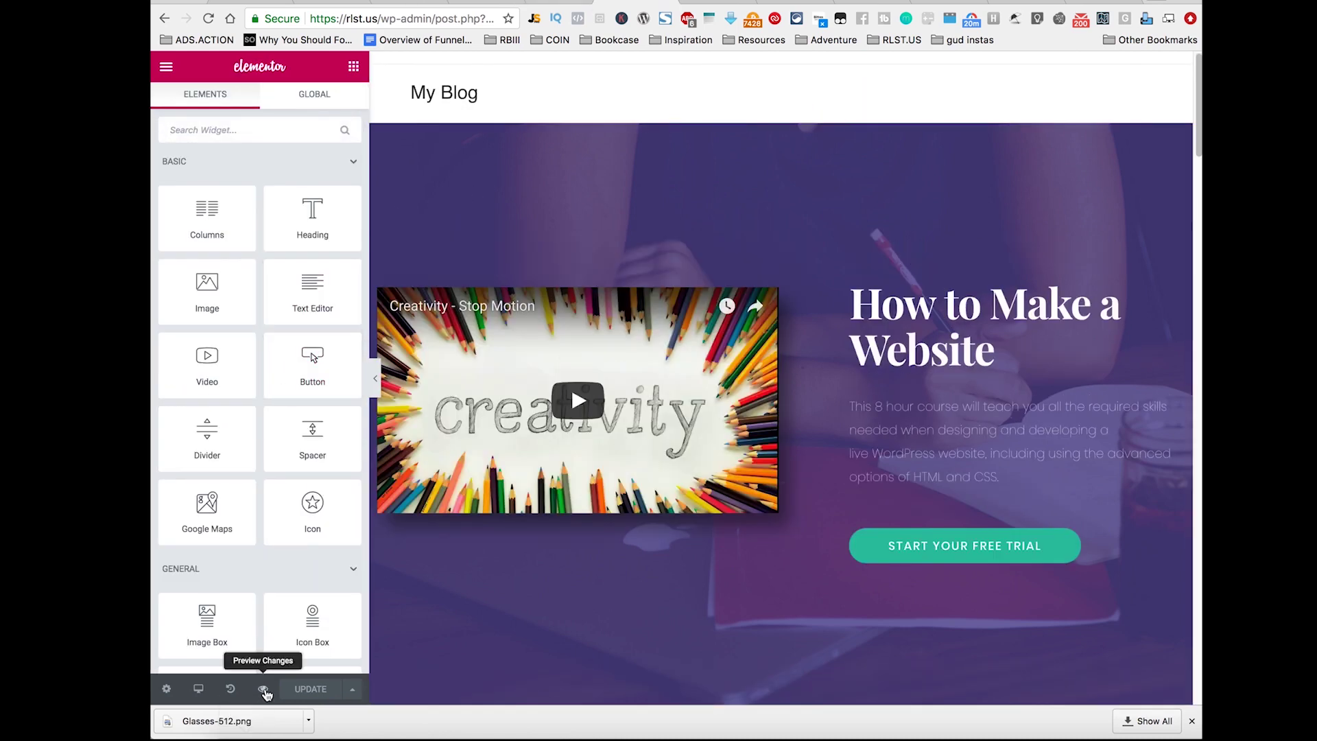
{"action": "left_click", "coordinate": [263, 689]}
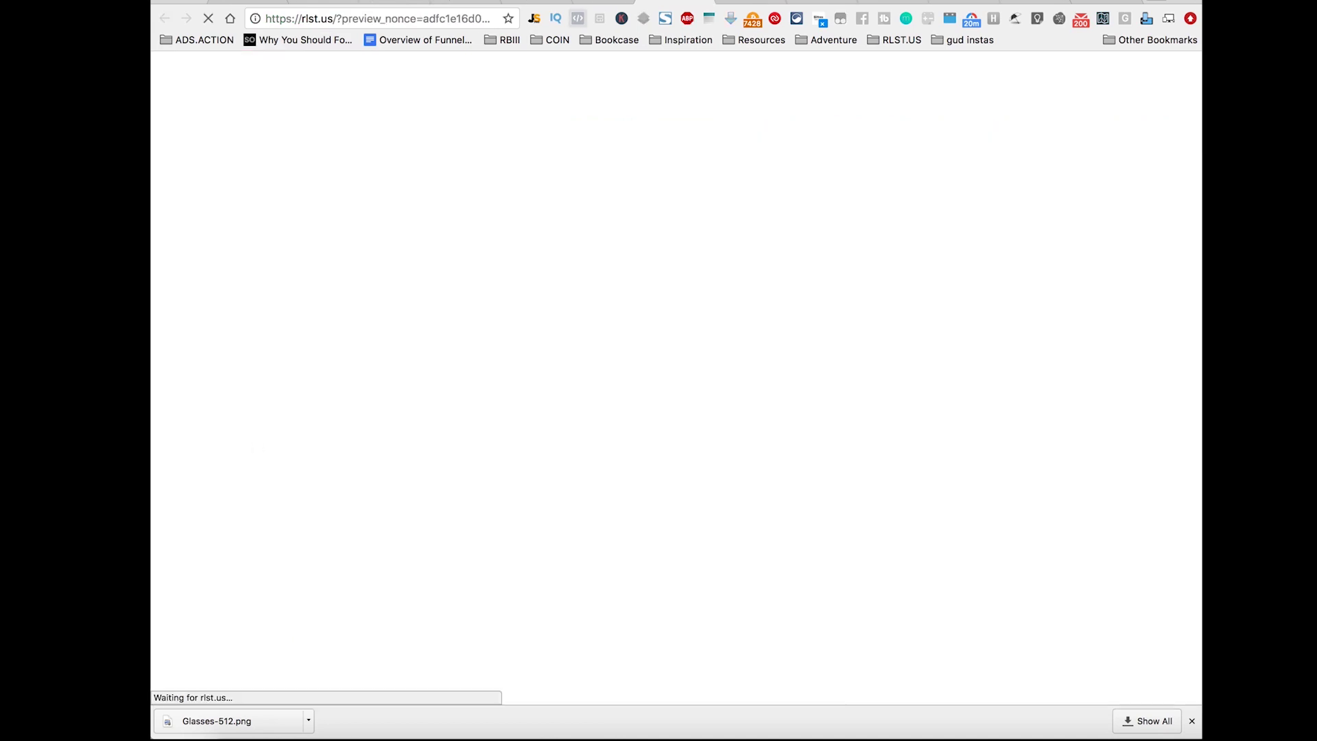
{"action": "left_click", "coordinate": [649, 2]}
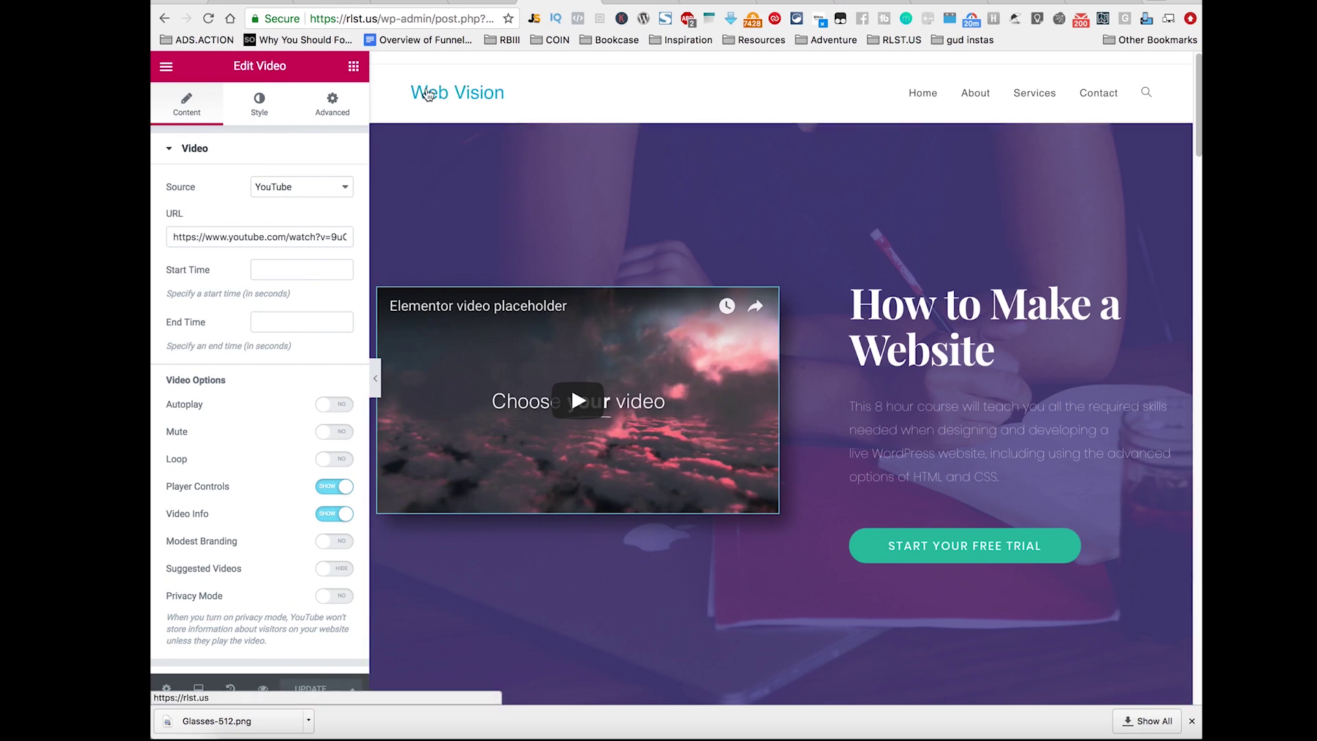
Step: Go to rlst.us/wp-admin to reach the WordPress dashboard
{"action": "left_click", "coordinate": [431, 18]}
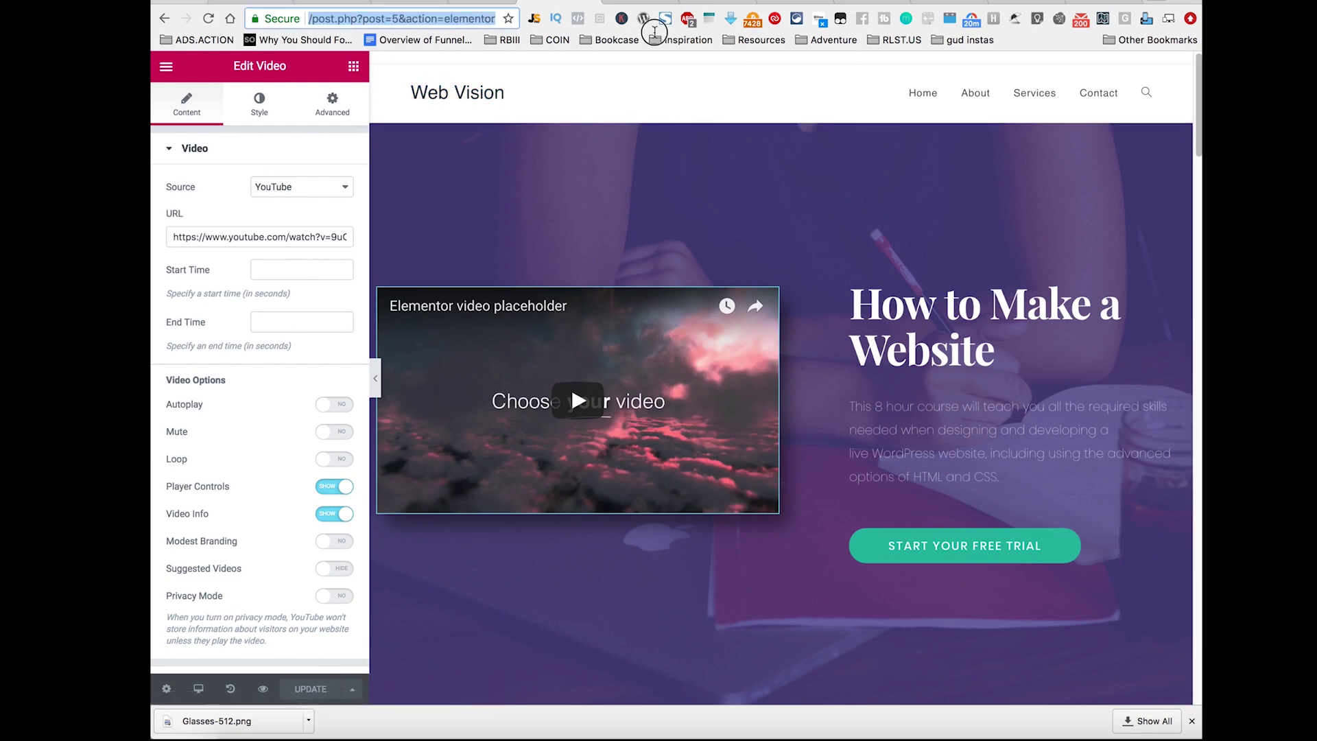
{"action": "type", "text": "rlst.us/wp-admin"}
{"action": "key", "text": "Return"}
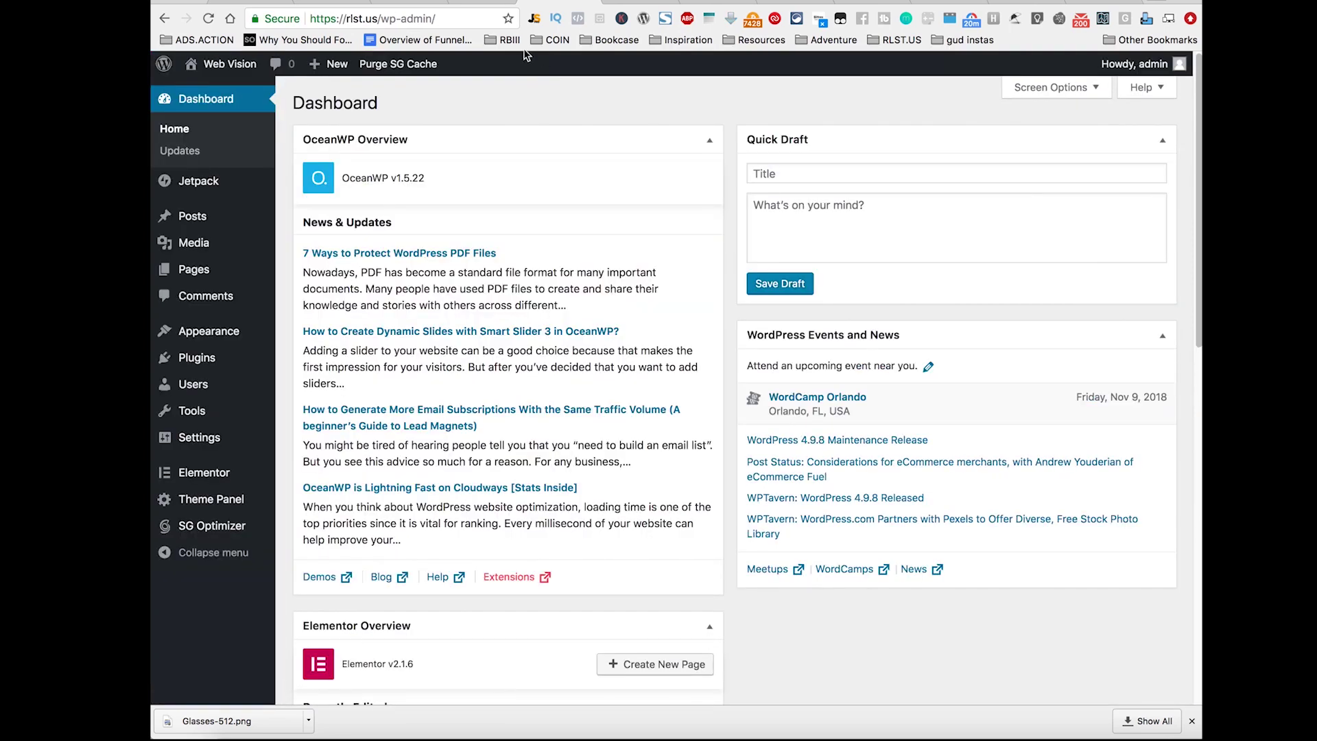
{"action": "mouse_move", "coordinate": [193, 269]}
{"action": "left_click", "coordinate": [299, 272]}
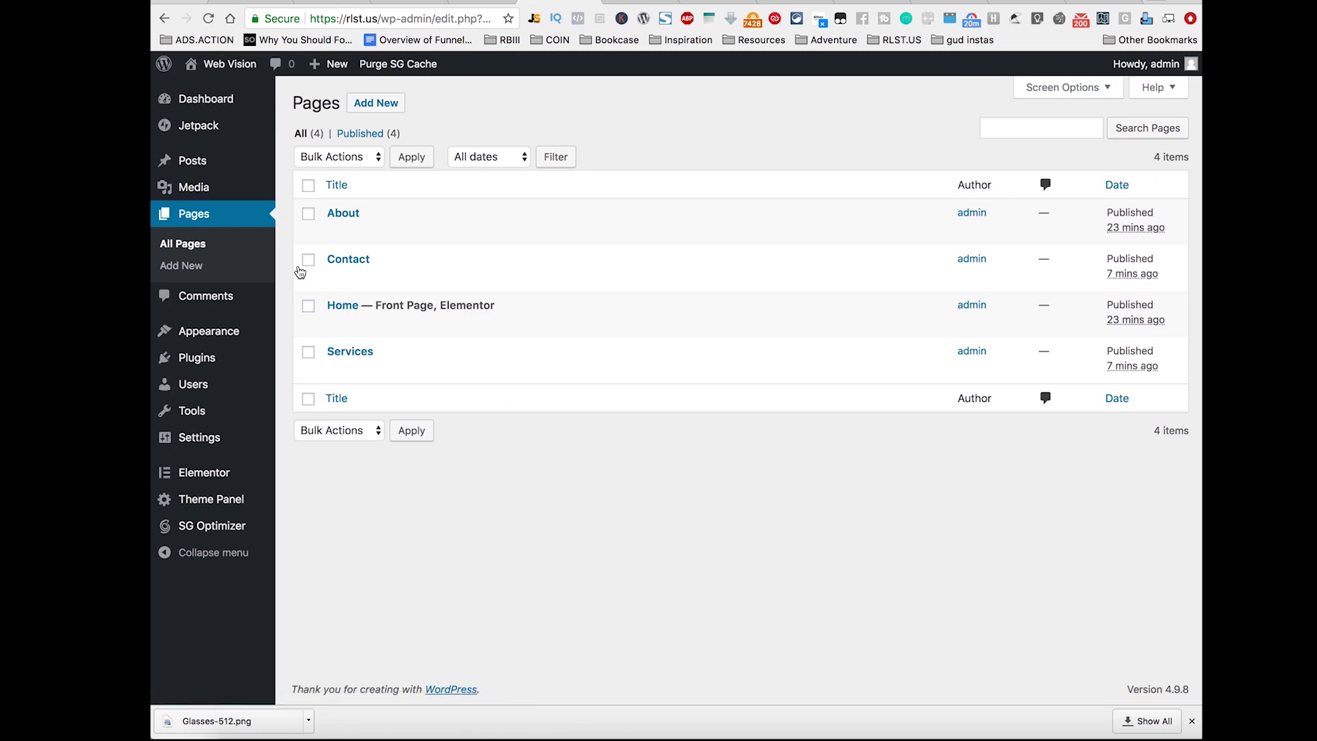
{"action": "mouse_move", "coordinate": [323, 313]}
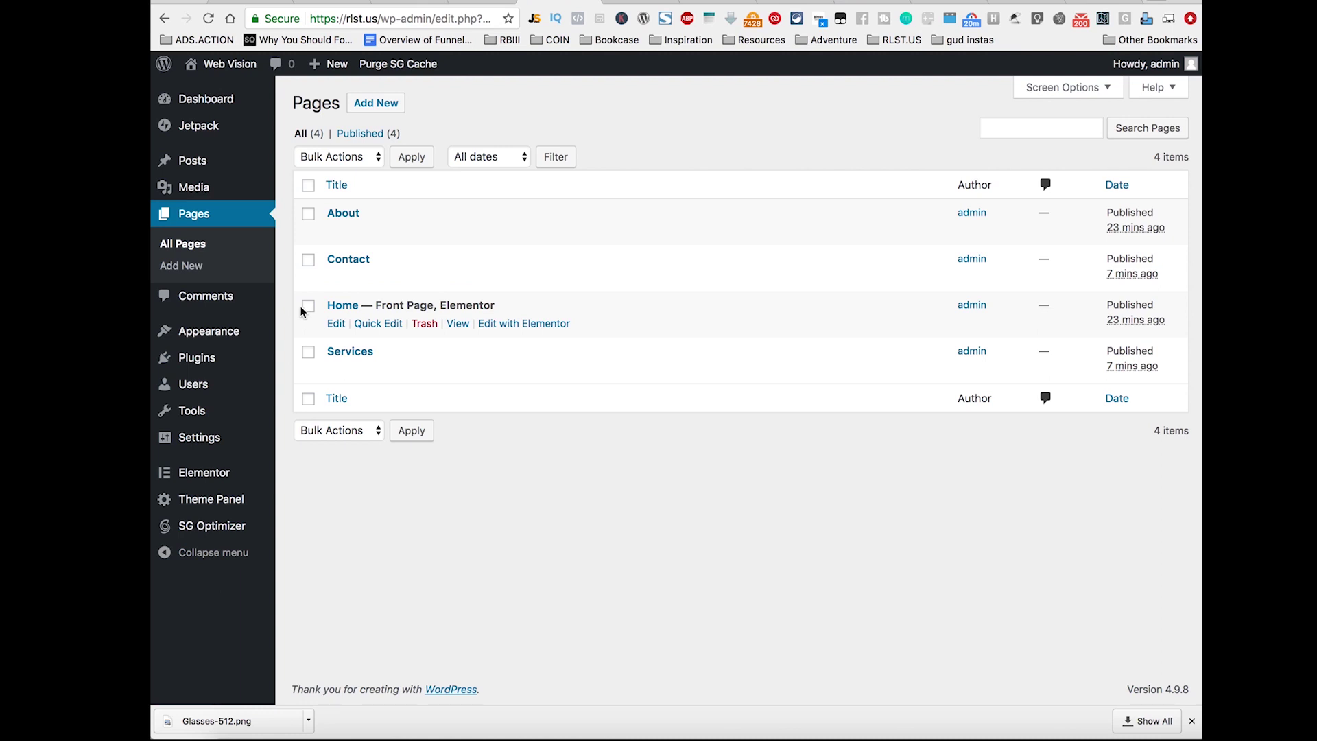
Step: Set the Services page template to Elementor Full Width, then move Services to the Trash
{"action": "mouse_move", "coordinate": [388, 350]}
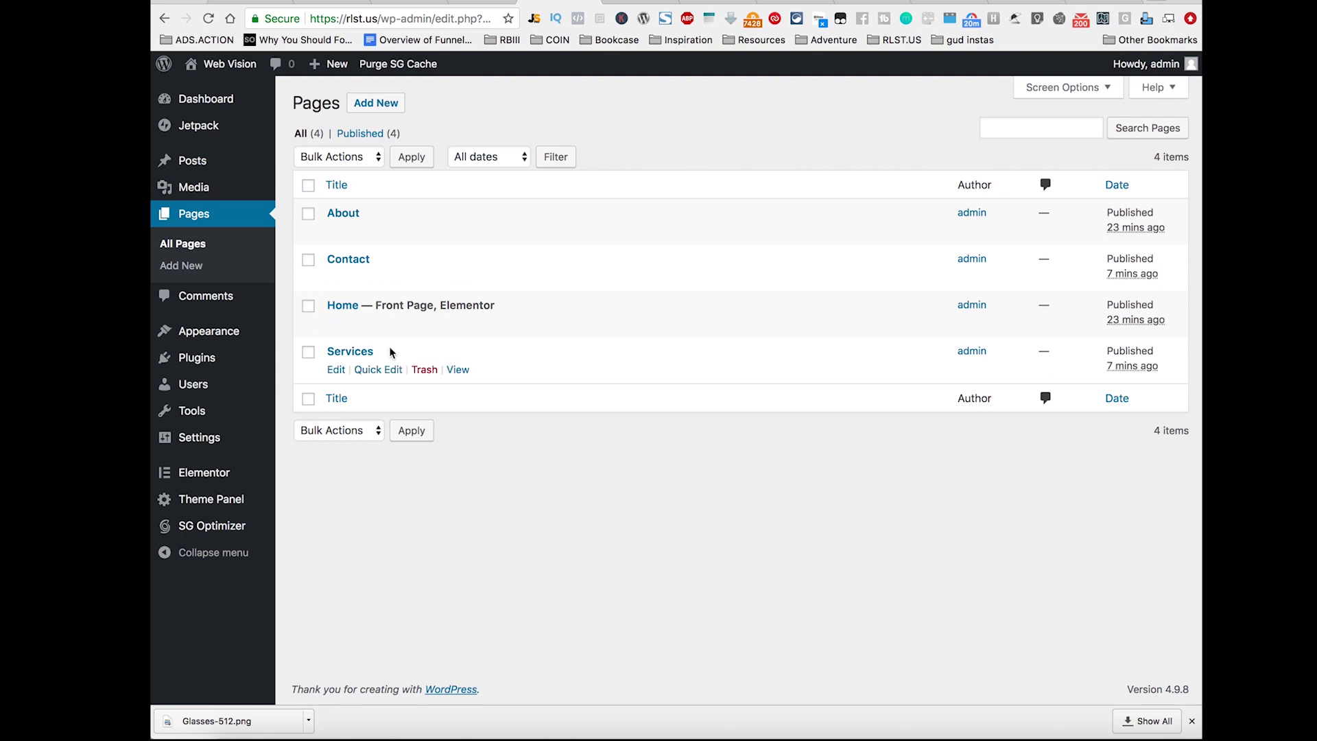
{"action": "left_click", "coordinate": [335, 371]}
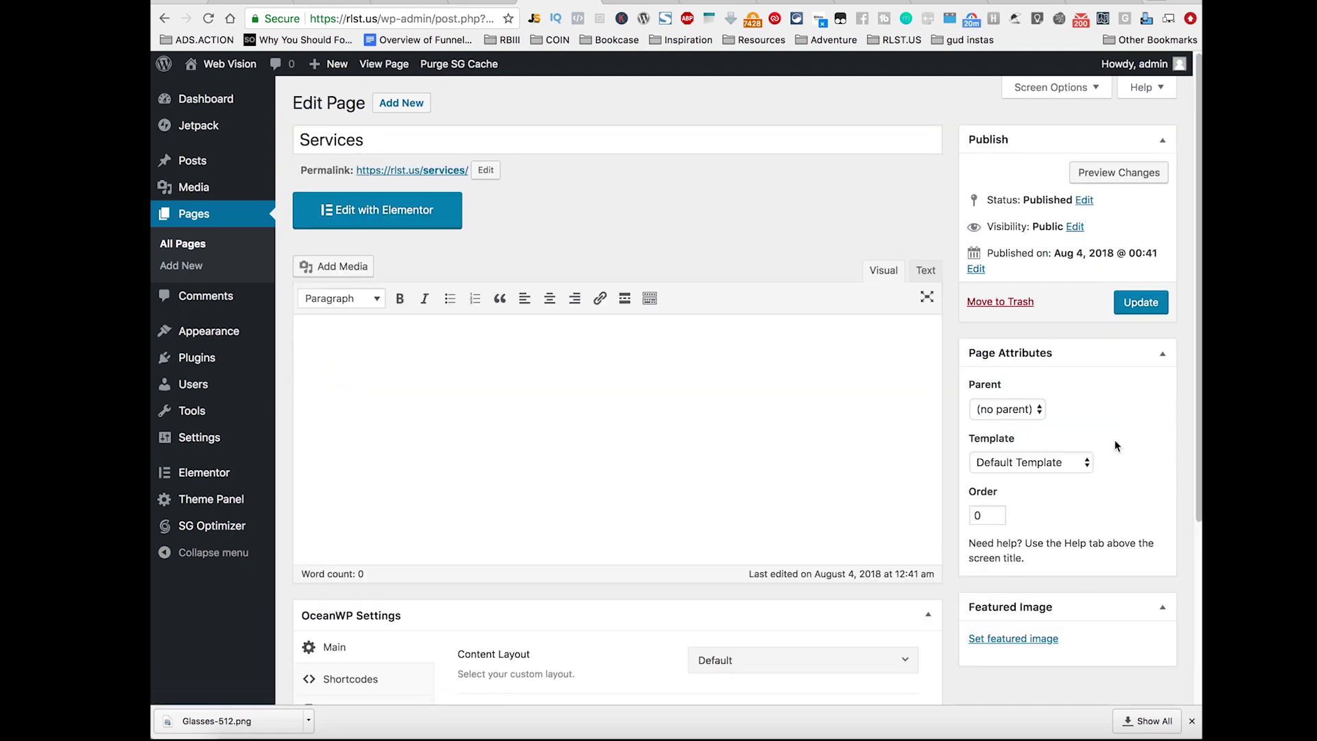
{"action": "left_click", "coordinate": [1051, 465]}
{"action": "left_click", "coordinate": [1075, 493]}
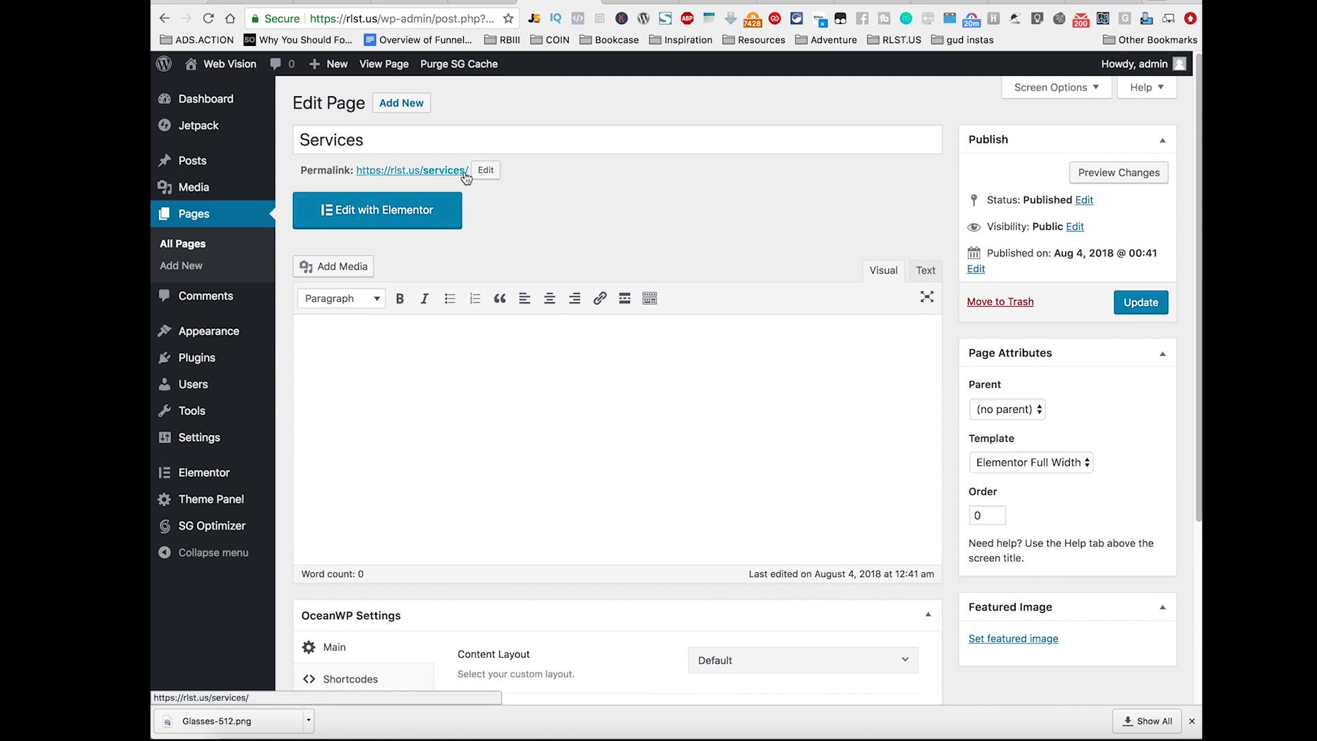
{"action": "left_click", "coordinate": [999, 303]}
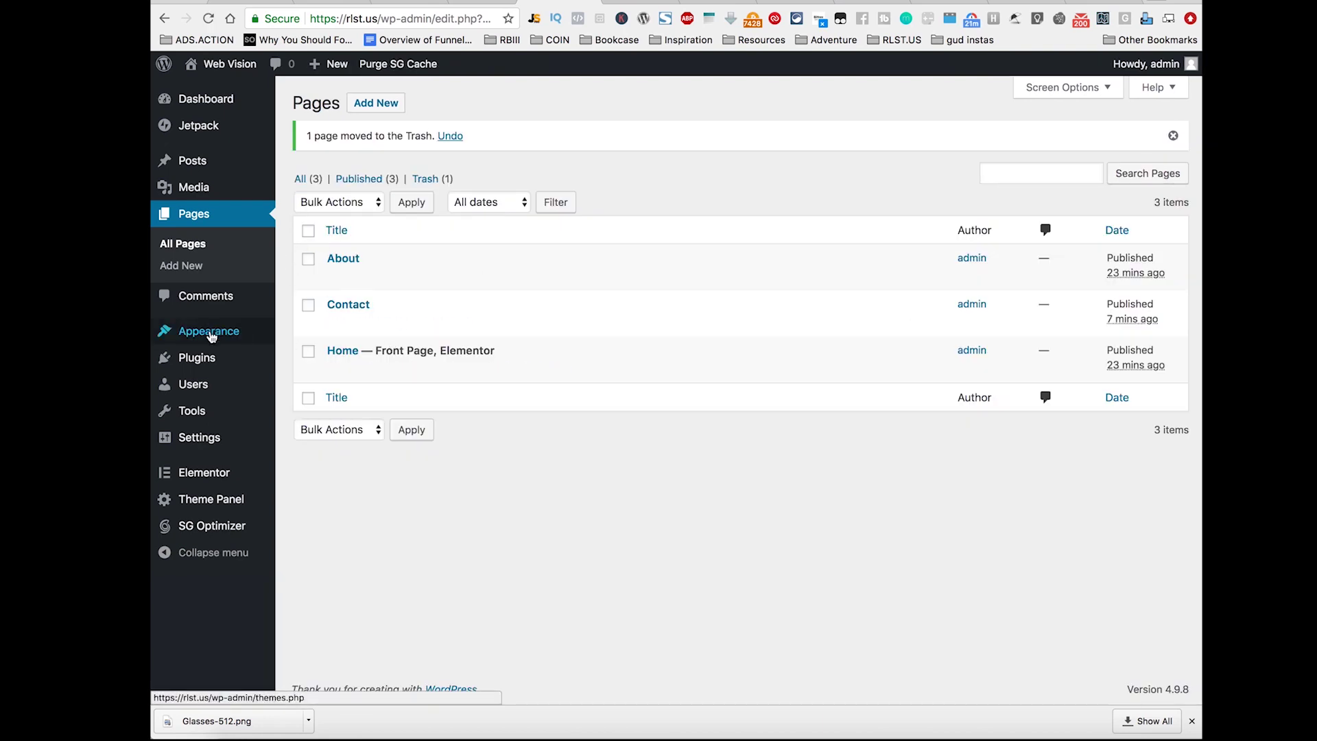
Step: Search new plugins for 'du', then install and activate Duplicate Page
{"action": "mouse_move", "coordinate": [200, 359]}
{"action": "left_click", "coordinate": [335, 388]}
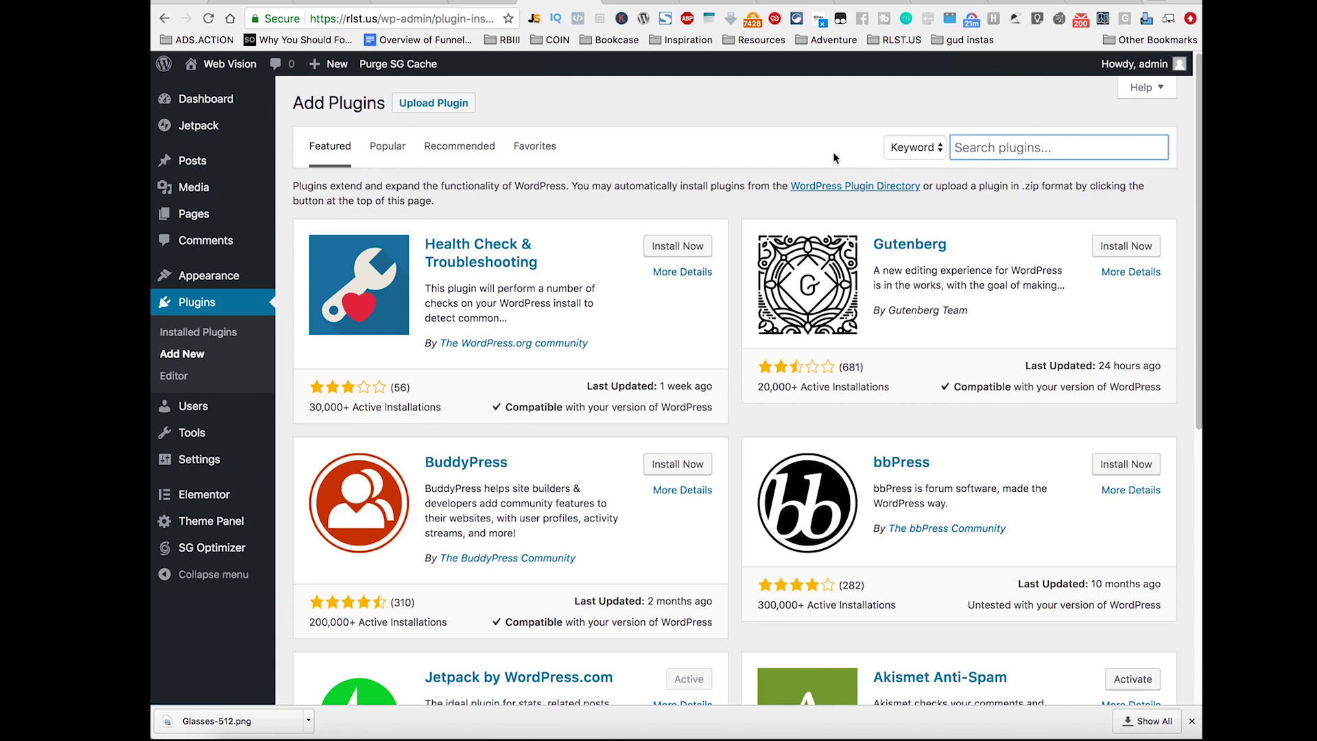
{"action": "type", "text": "duplicator"}
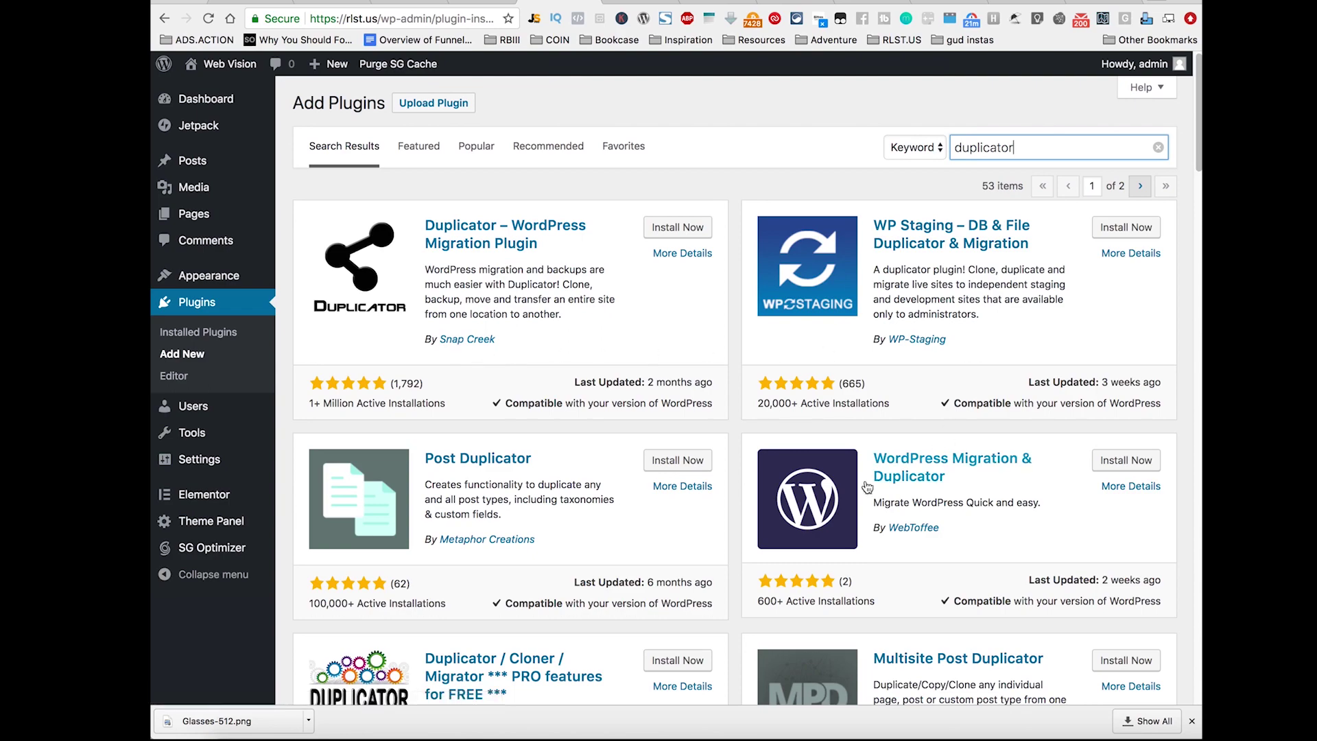
{"action": "scroll", "coordinate": [615, 524], "scroll_direction": "down", "scroll_amount": 4}
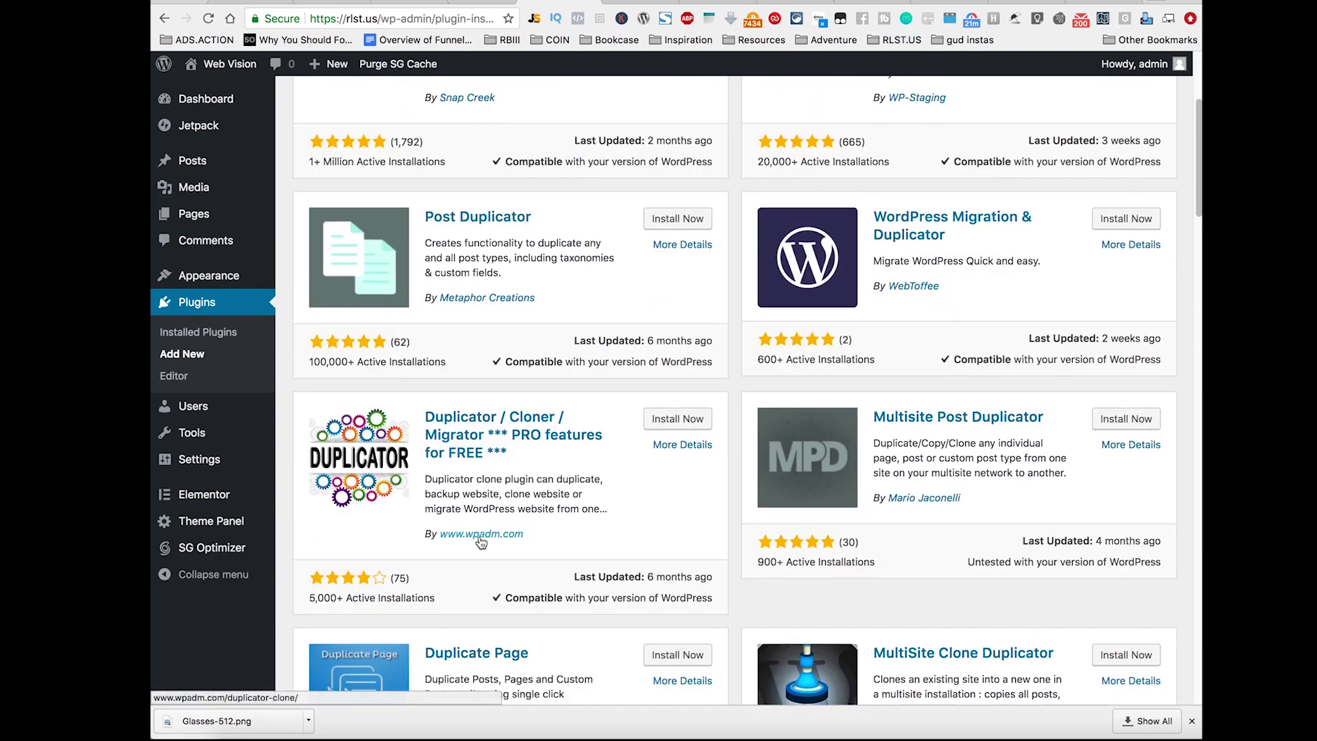
{"action": "scroll", "coordinate": [737, 529], "scroll_direction": "down", "scroll_amount": 2}
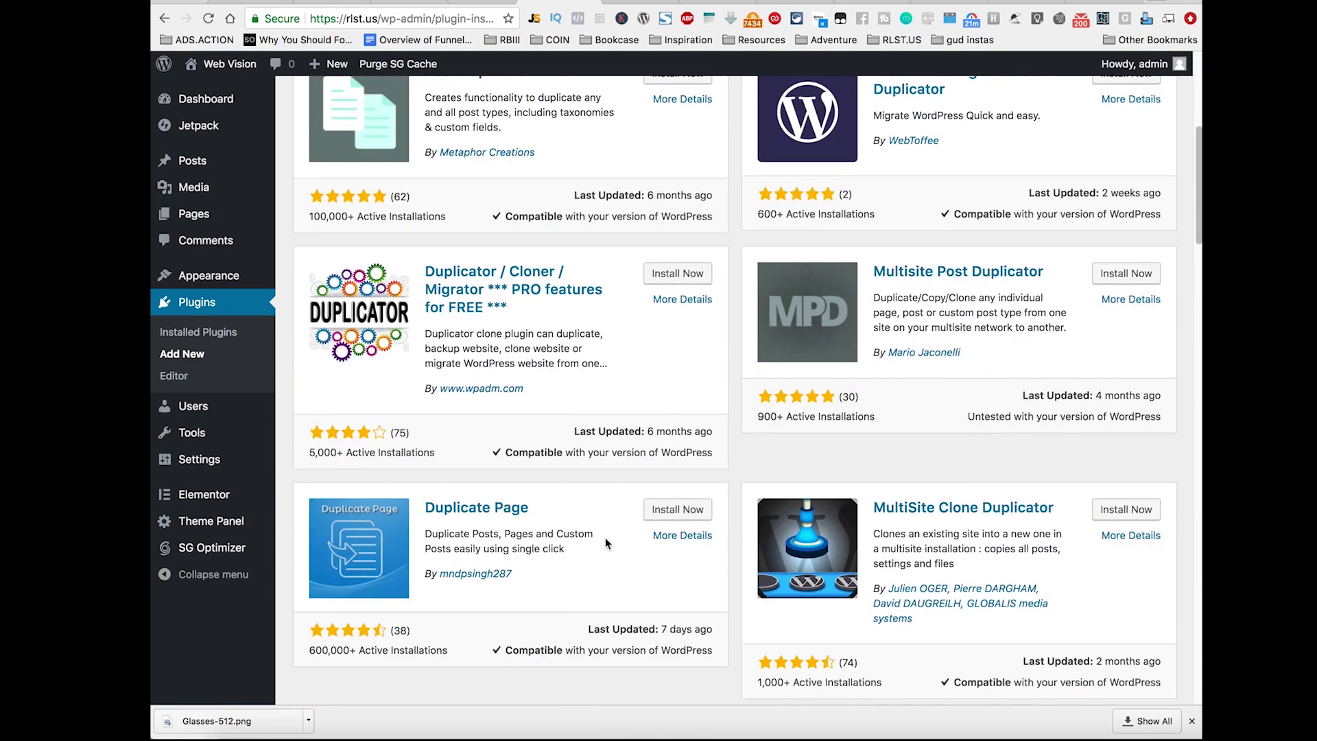
{"action": "left_click", "coordinate": [693, 509]}
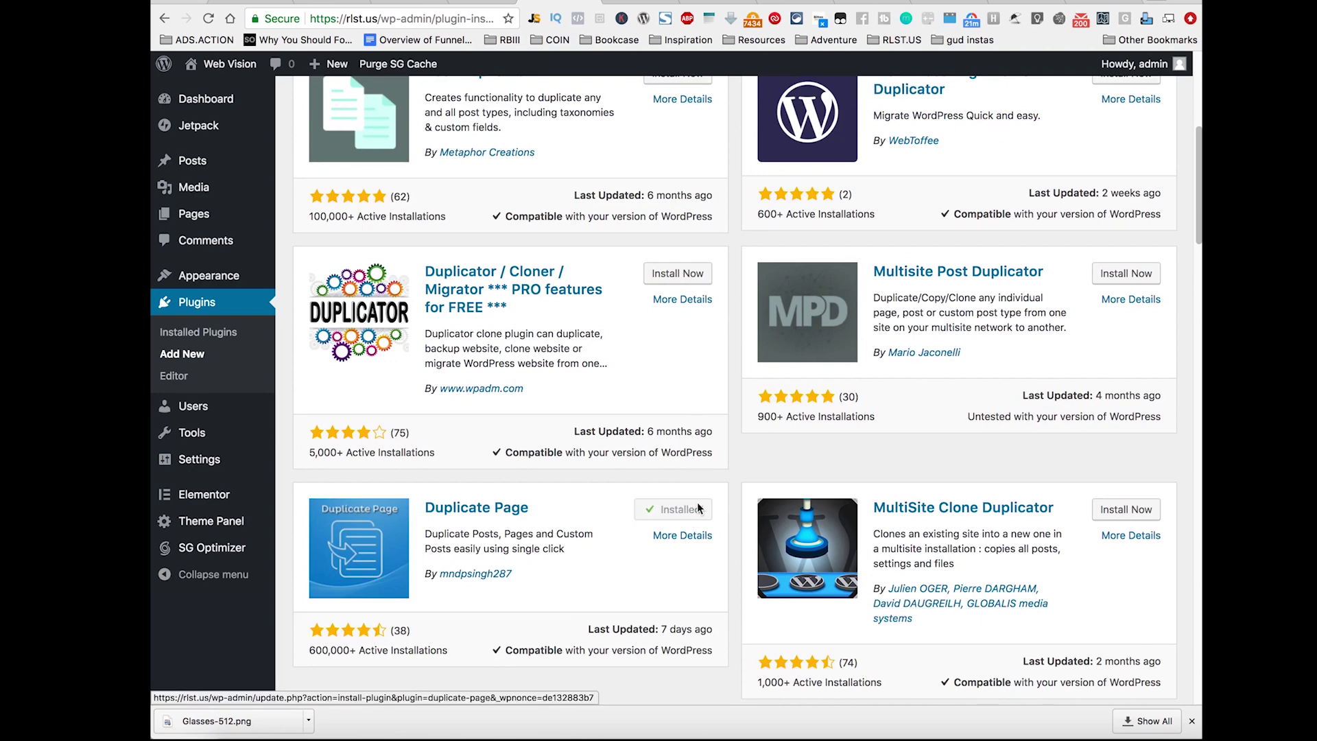
{"action": "left_click", "coordinate": [698, 509]}
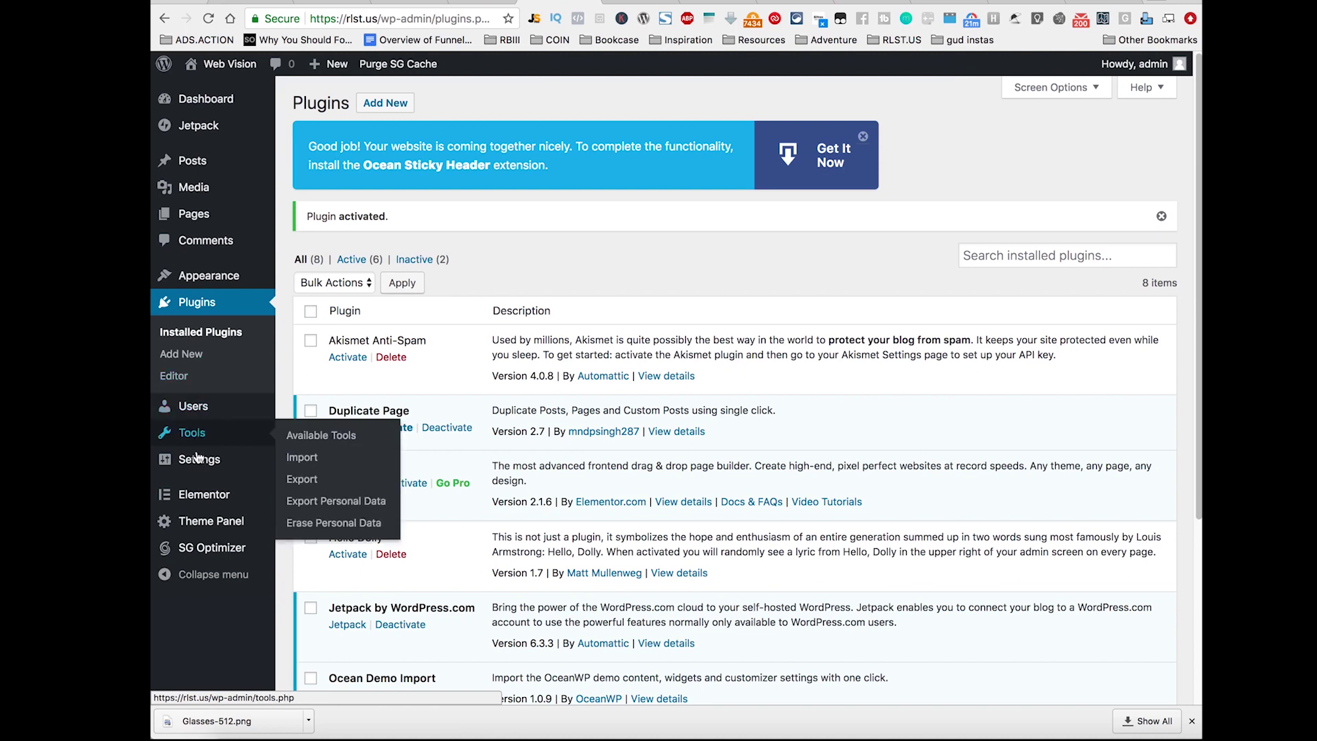
{"action": "mouse_move", "coordinate": [211, 406]}
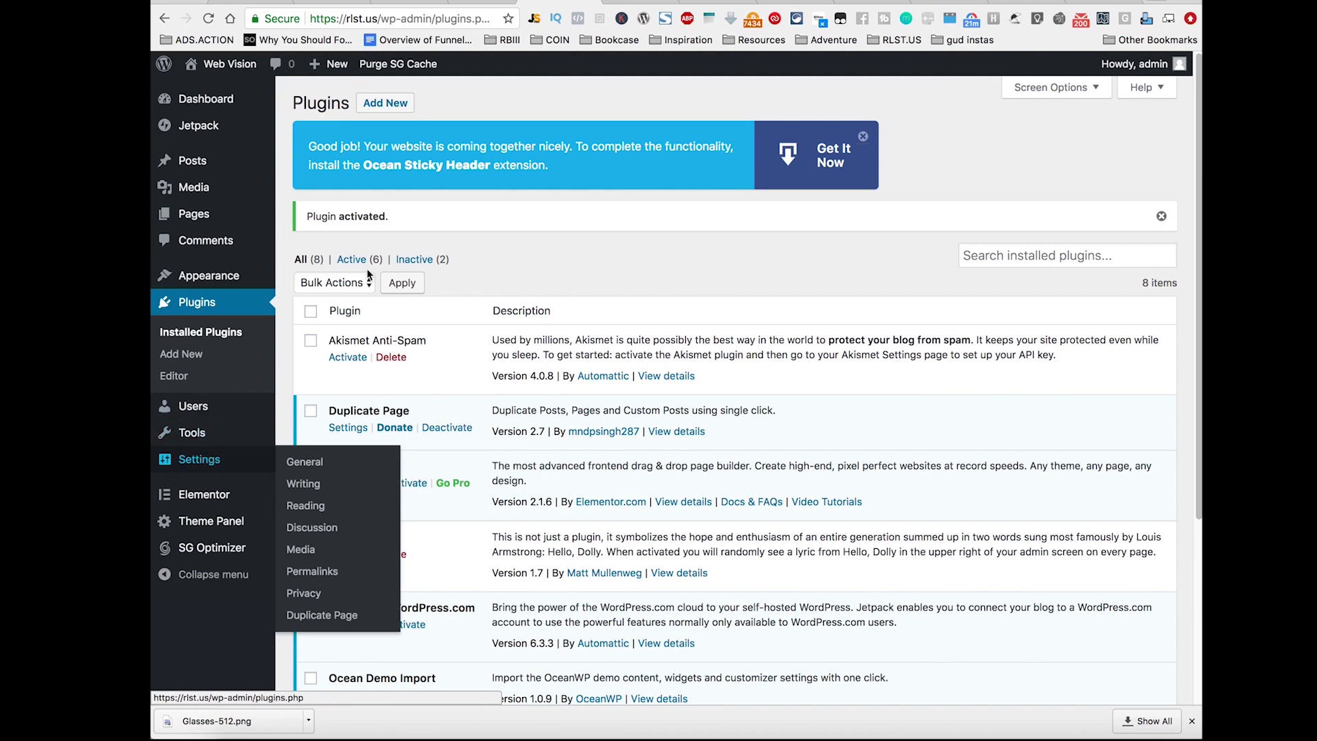
{"action": "mouse_move", "coordinate": [183, 283]}
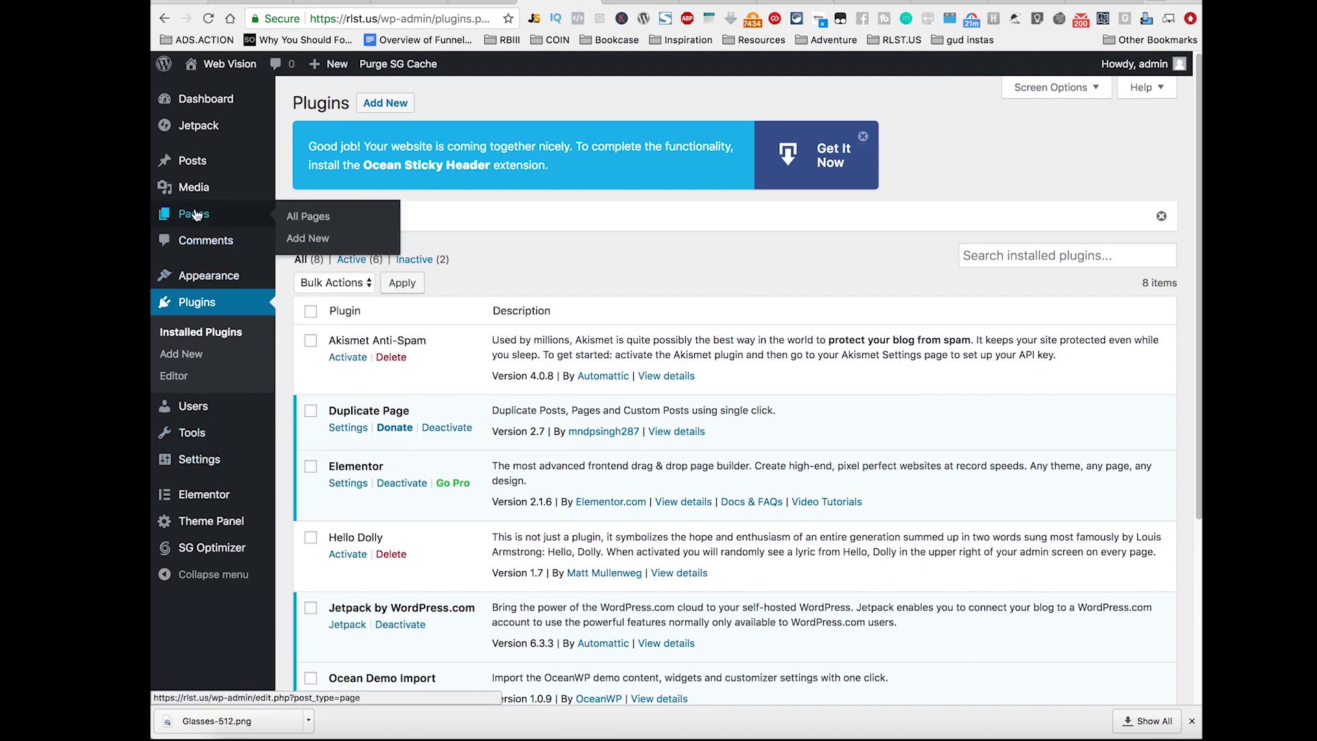
Step: Make three draft copies of the Home page from All Pages
{"action": "mouse_move", "coordinate": [197, 194]}
{"action": "left_click", "coordinate": [293, 216]}
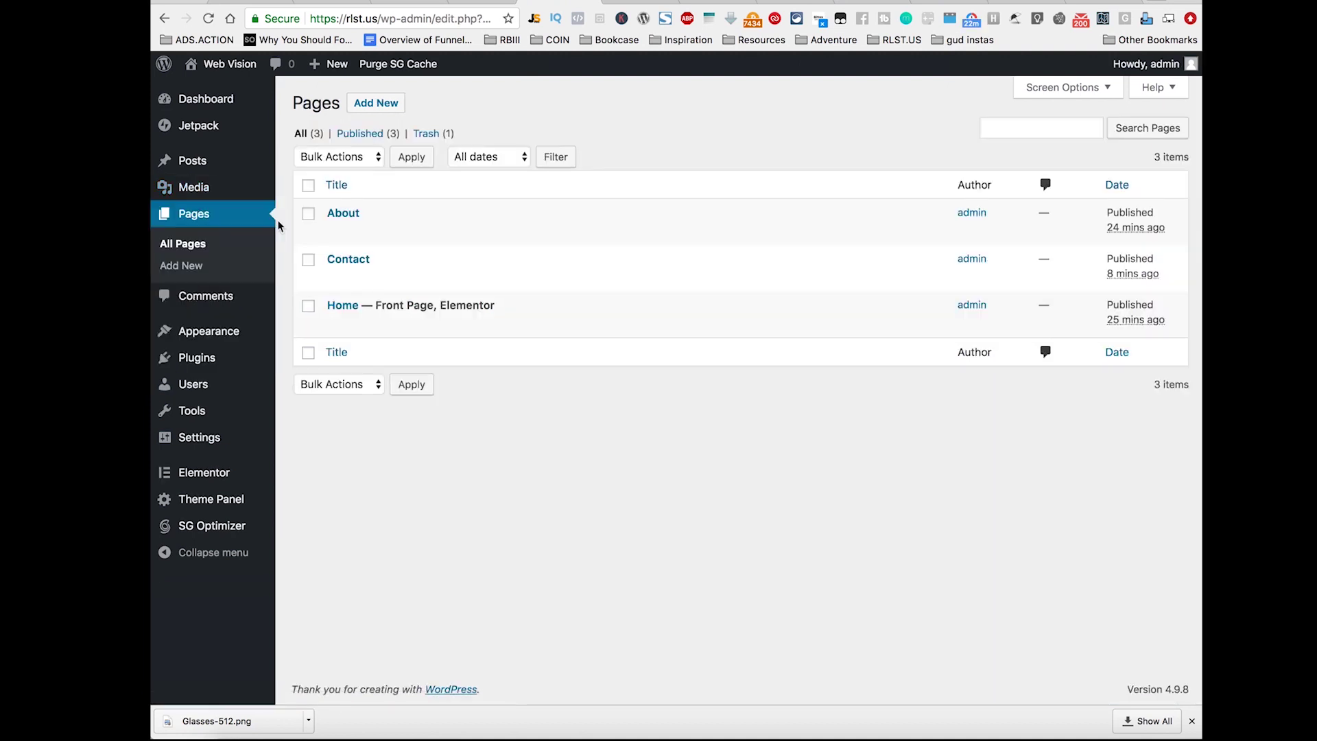
{"action": "mouse_move", "coordinate": [490, 335]}
{"action": "left_click", "coordinate": [529, 328]}
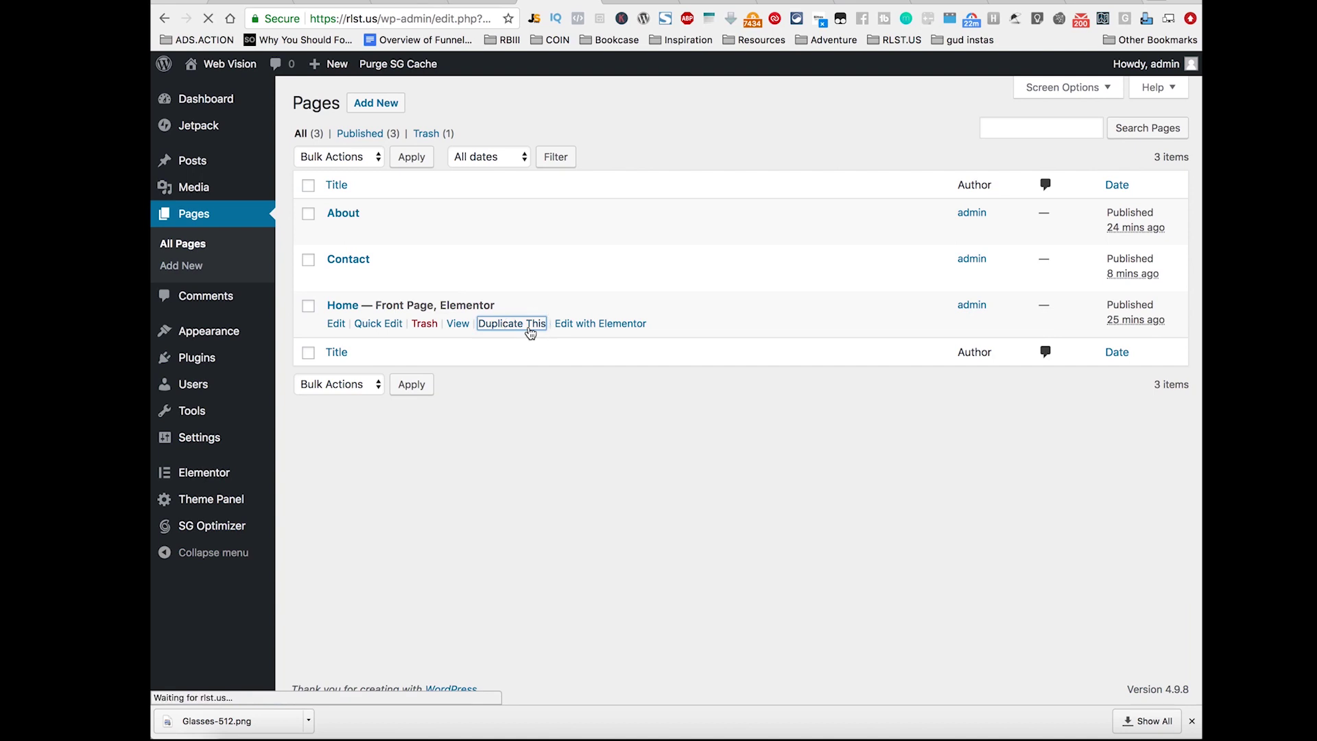
{"action": "mouse_move", "coordinate": [439, 374]}
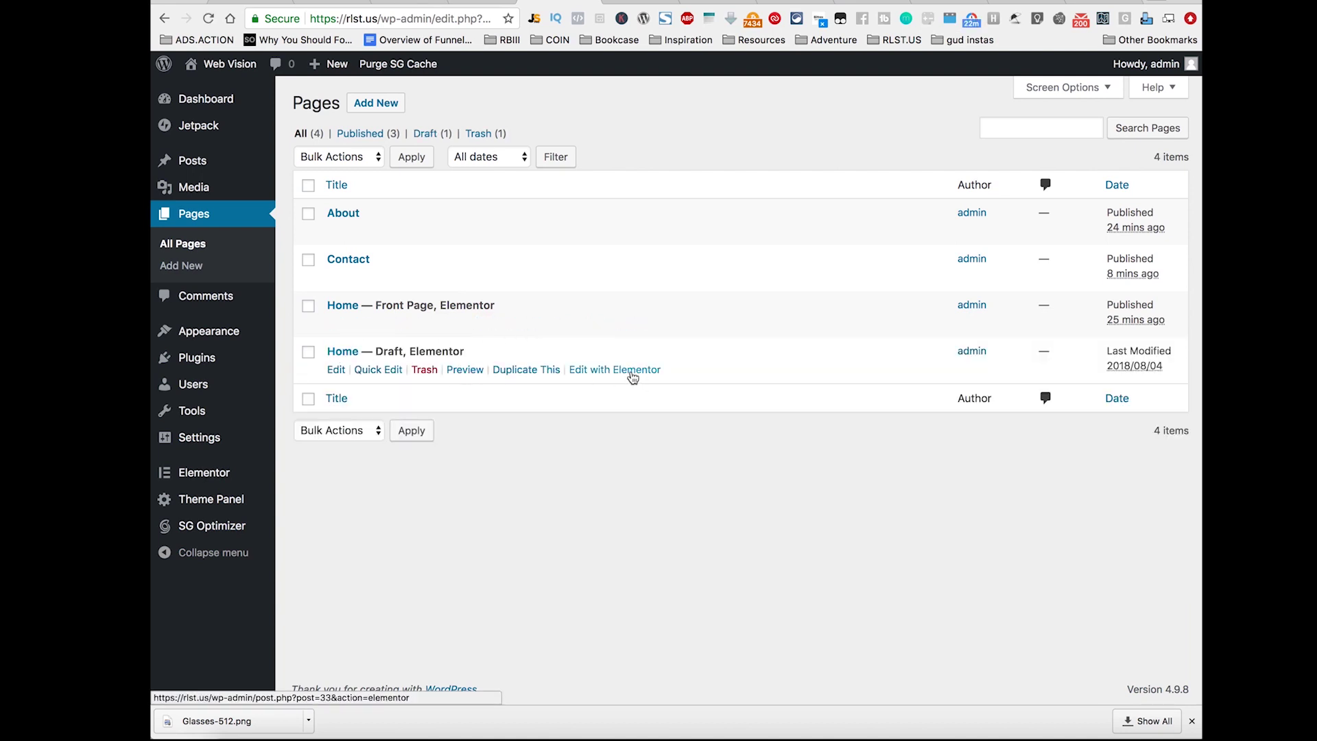
{"action": "left_click", "coordinate": [524, 371]}
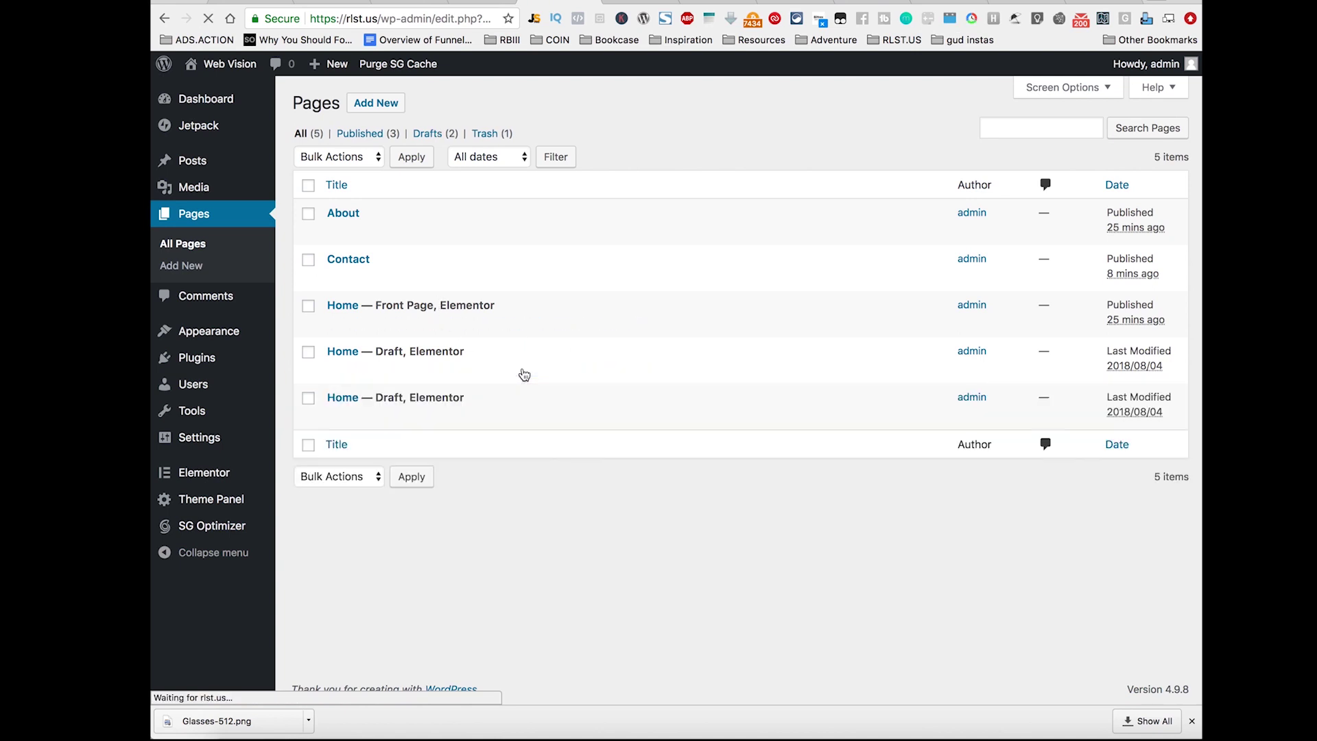
{"action": "left_click", "coordinate": [525, 416]}
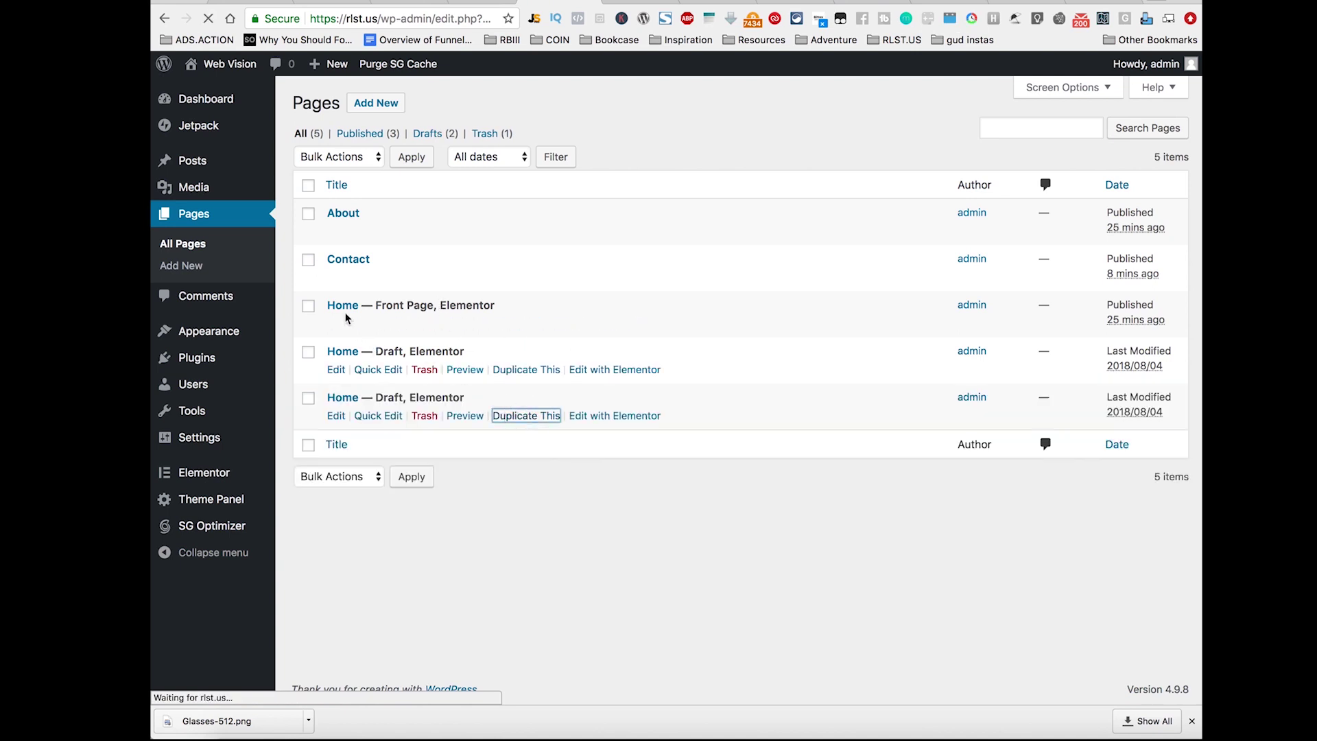
Step: Bulk-trash the About and Contact pages
{"action": "left_click", "coordinate": [309, 261]}
{"action": "left_click", "coordinate": [310, 216]}
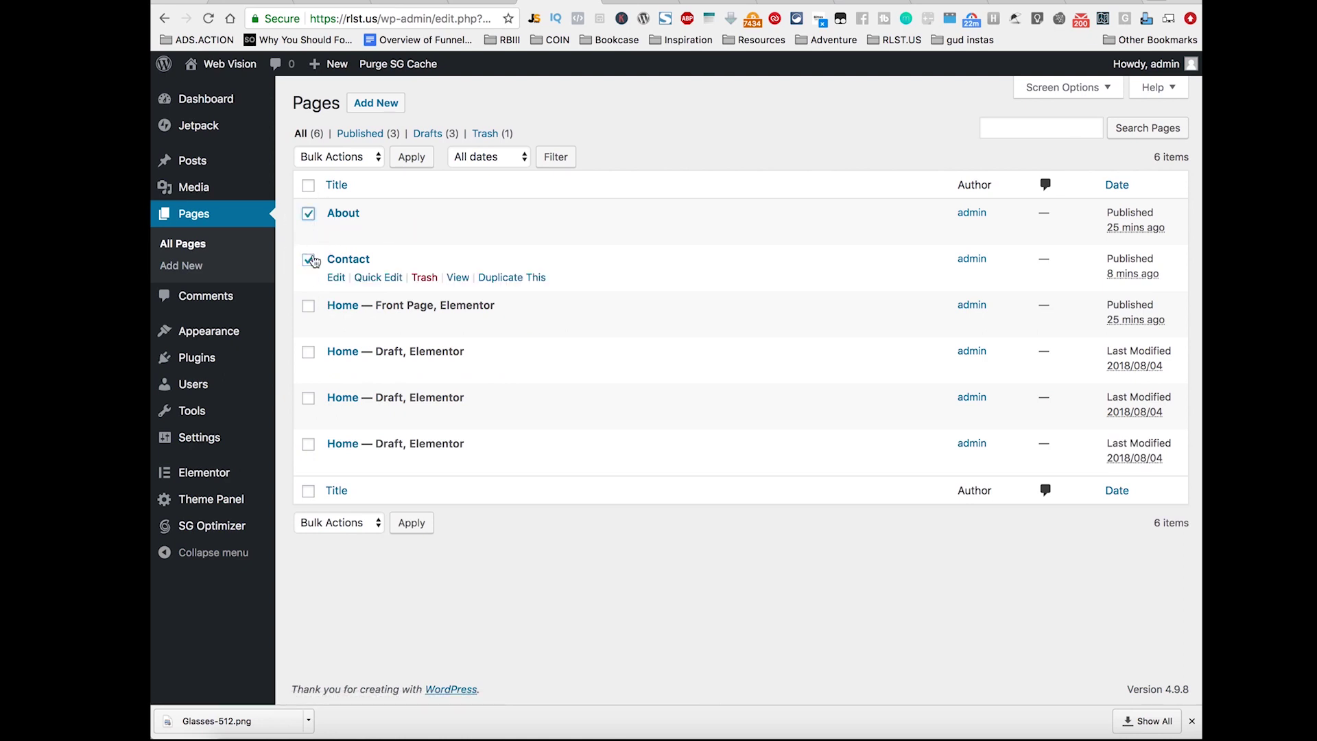
{"action": "left_click", "coordinate": [335, 157]}
{"action": "left_click", "coordinate": [371, 182]}
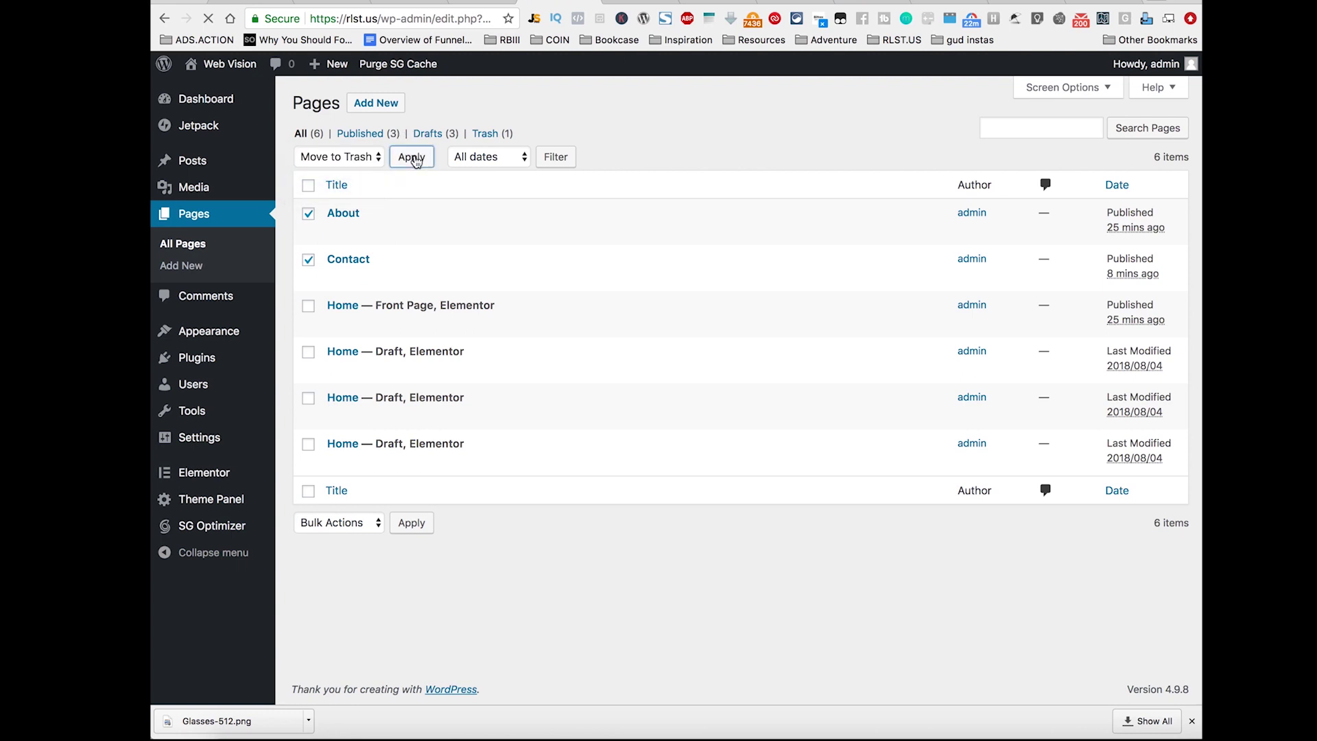
{"action": "left_click", "coordinate": [414, 159]}
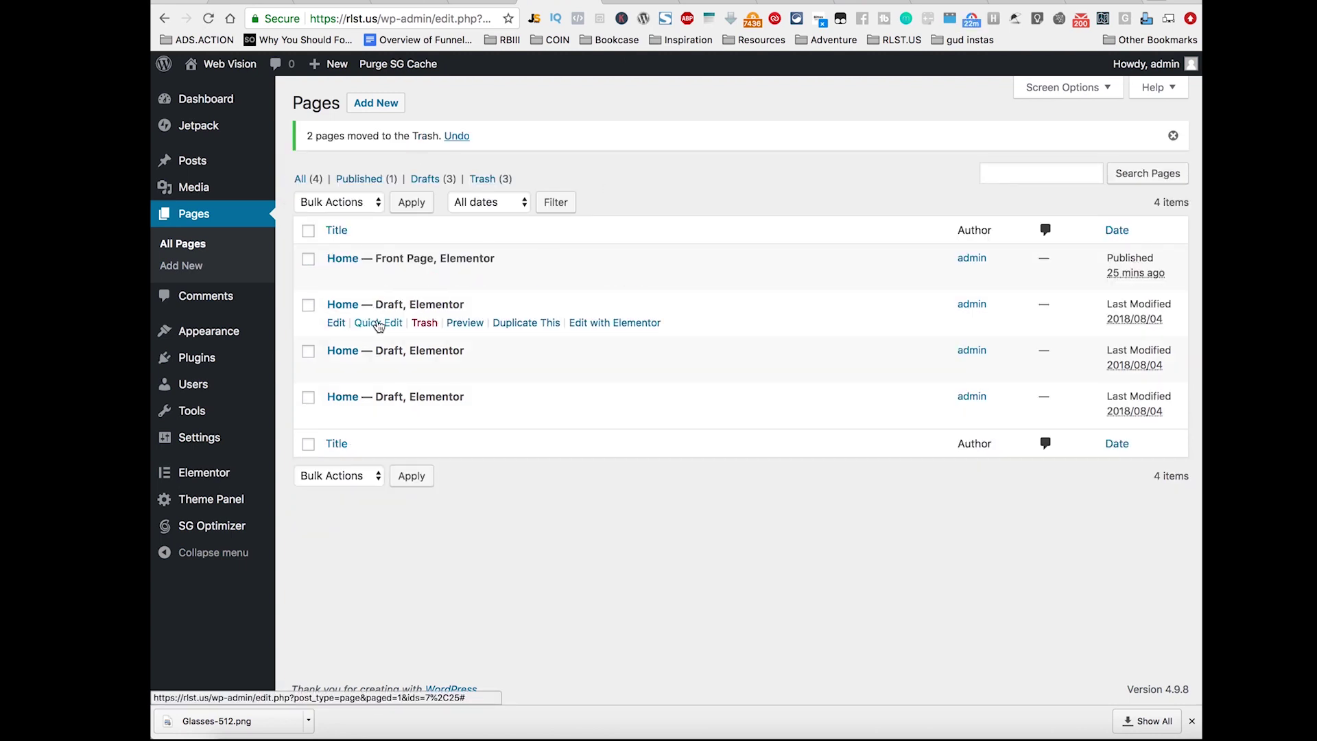
Step: Quick-edit the first Home draft's title and slug to About
{"action": "left_click", "coordinate": [378, 322]}
{"action": "left_click_drag", "start_coordinate": [412, 328], "coordinate": [328, 325]}
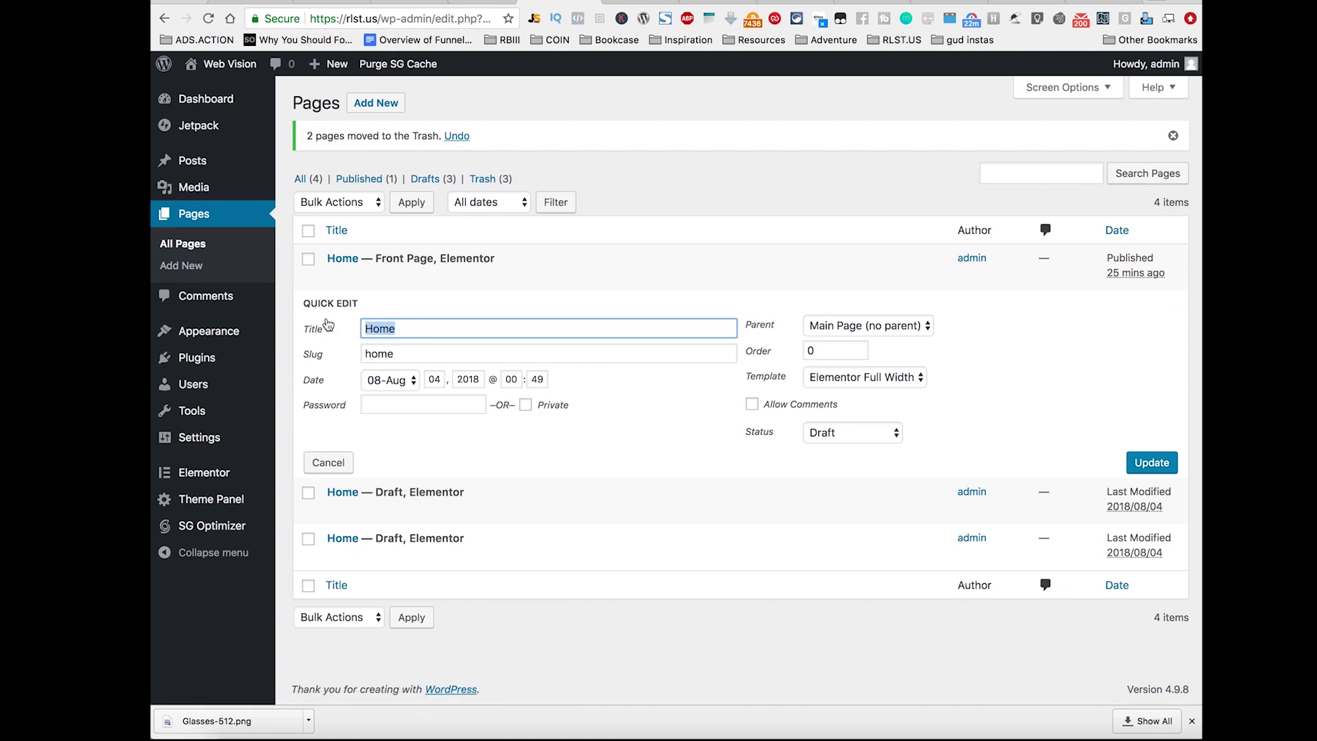
{"action": "type", "text": "About"}
{"action": "key", "text": "Tab"}
{"action": "type", "text": "A"}
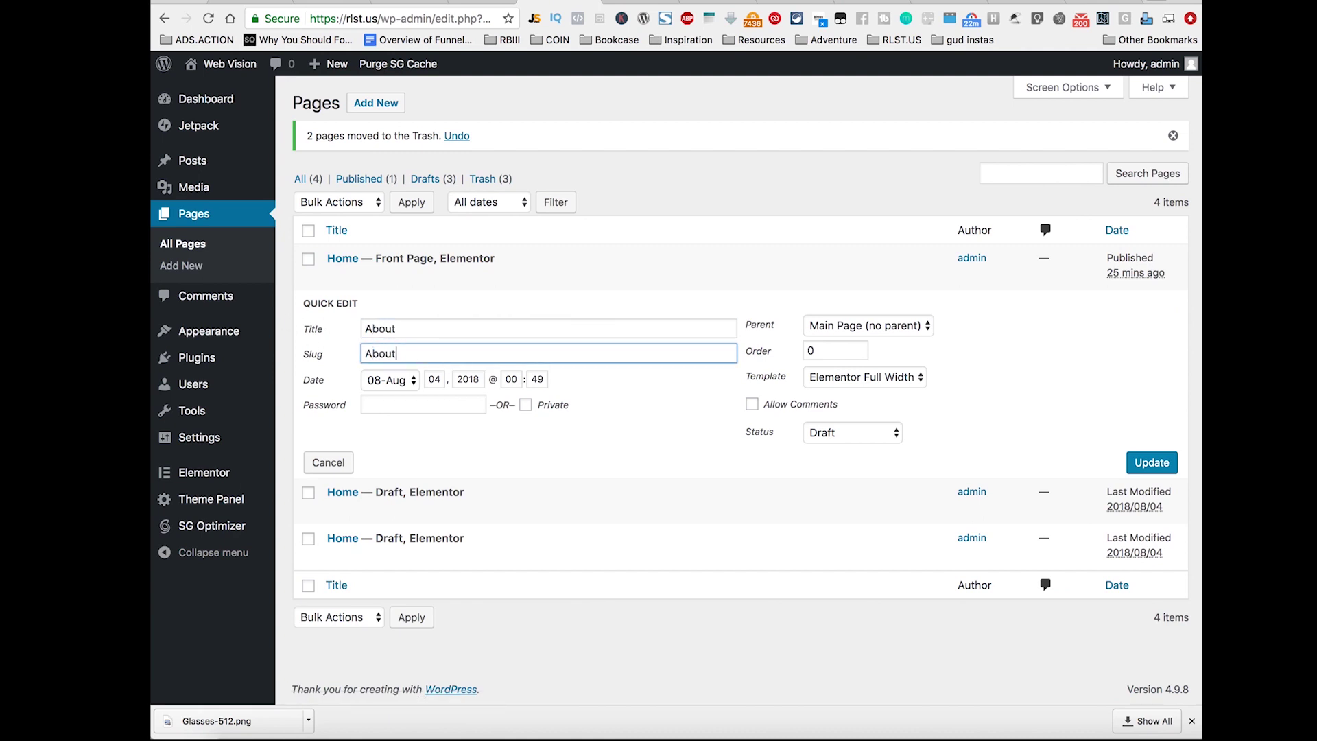
{"action": "left_click", "coordinate": [1150, 462]}
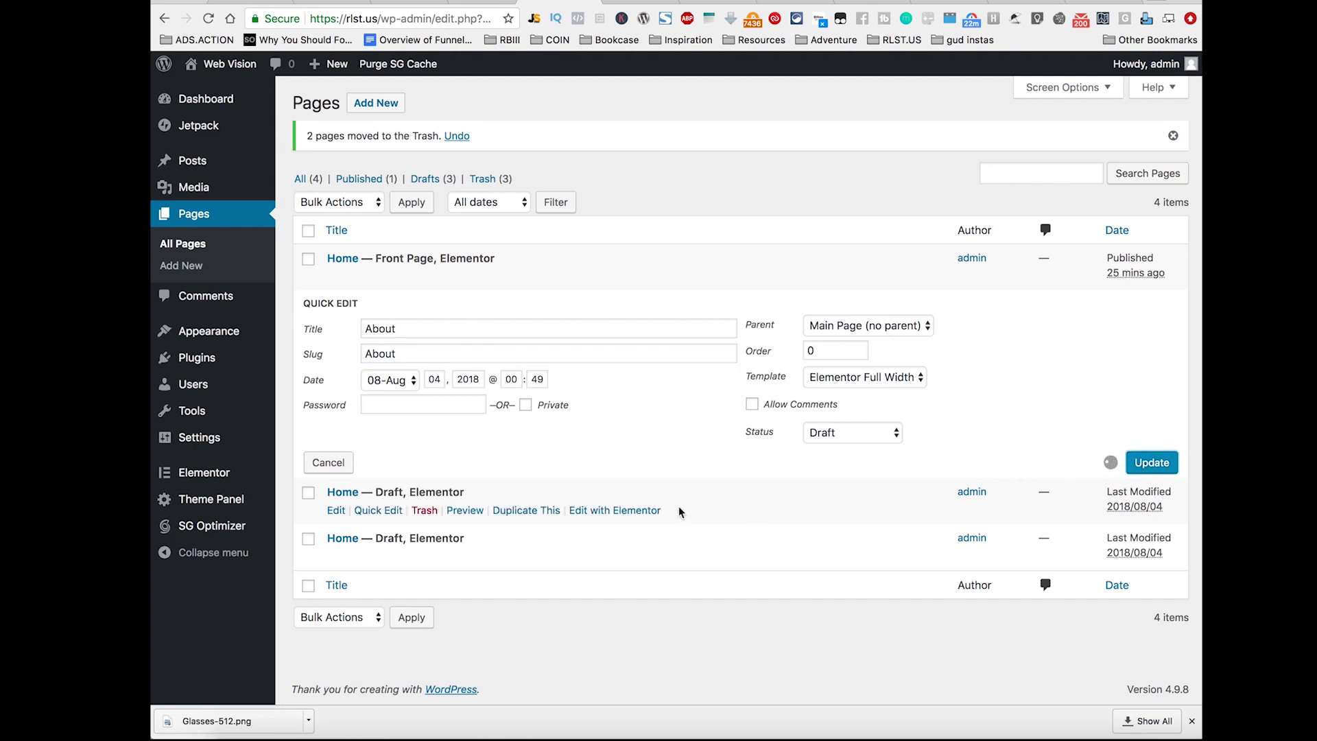
{"action": "left_click", "coordinate": [376, 324]}
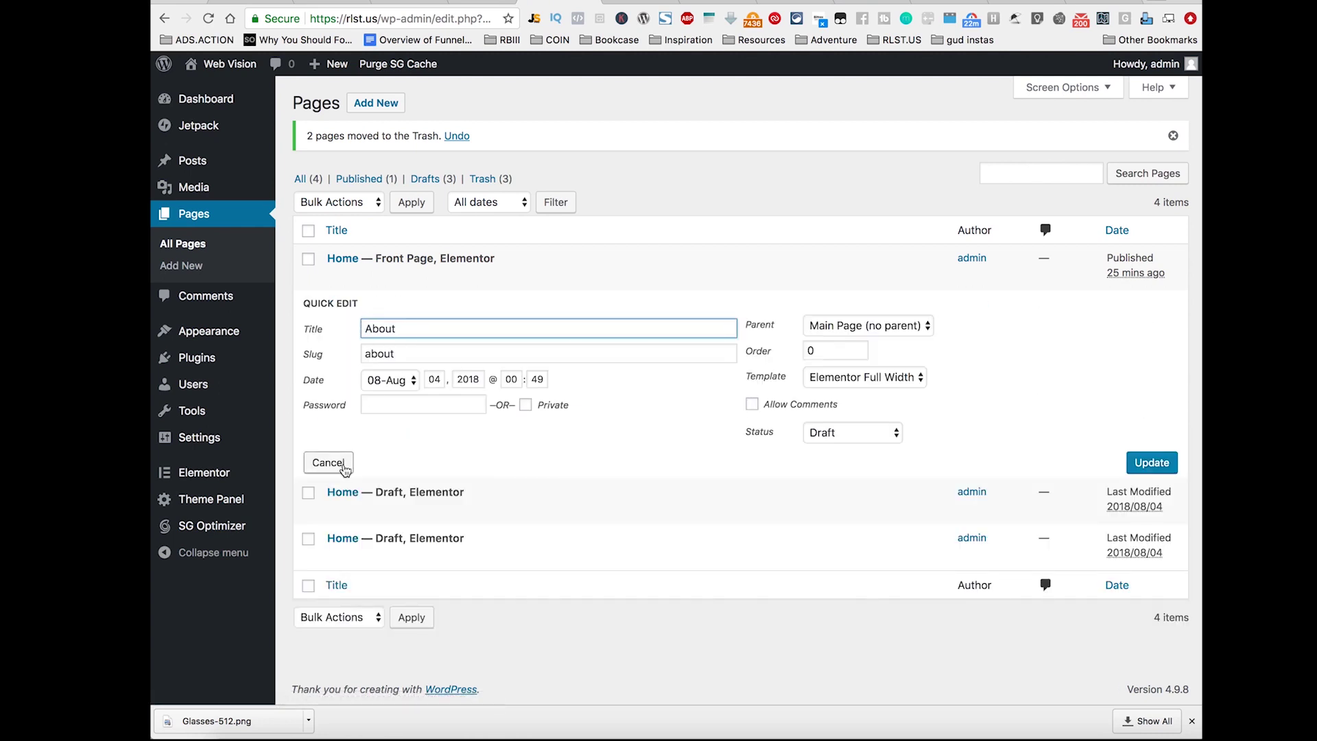
{"action": "left_click", "coordinate": [345, 464]}
Step: Quick-edit the second Home draft's title to Services
{"action": "left_click", "coordinate": [376, 368]}
{"action": "double_click", "coordinate": [402, 376]}
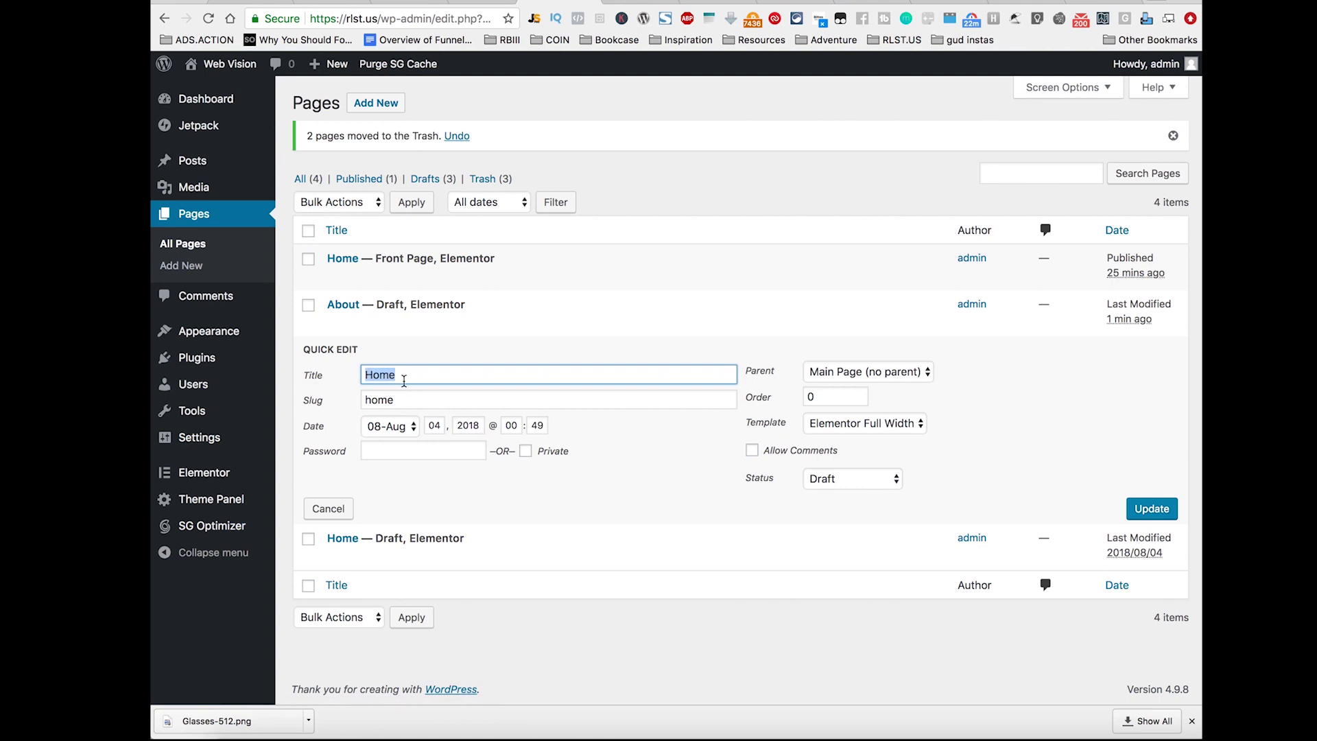
{"action": "type", "text": "Services"}
{"action": "key", "text": "Tab"}
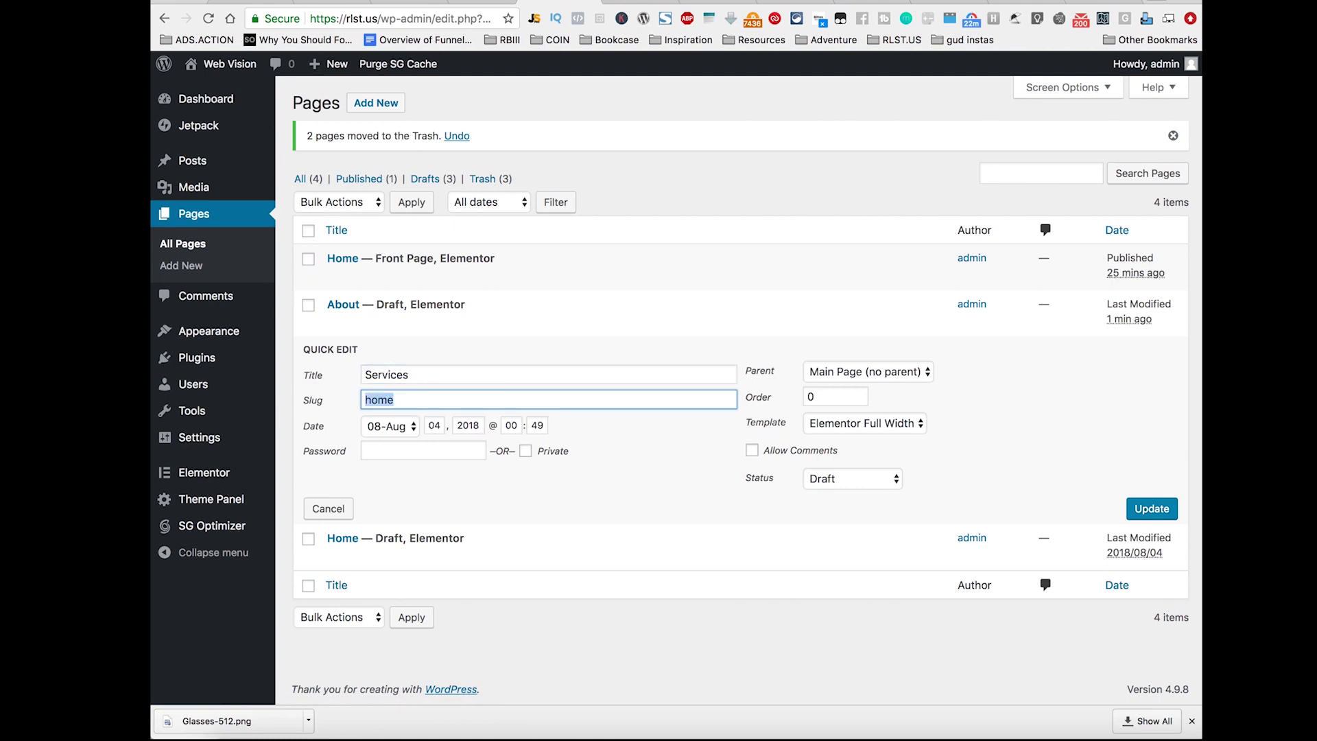
{"action": "type", "text": "Services"}
{"action": "left_click", "coordinate": [1152, 509]}
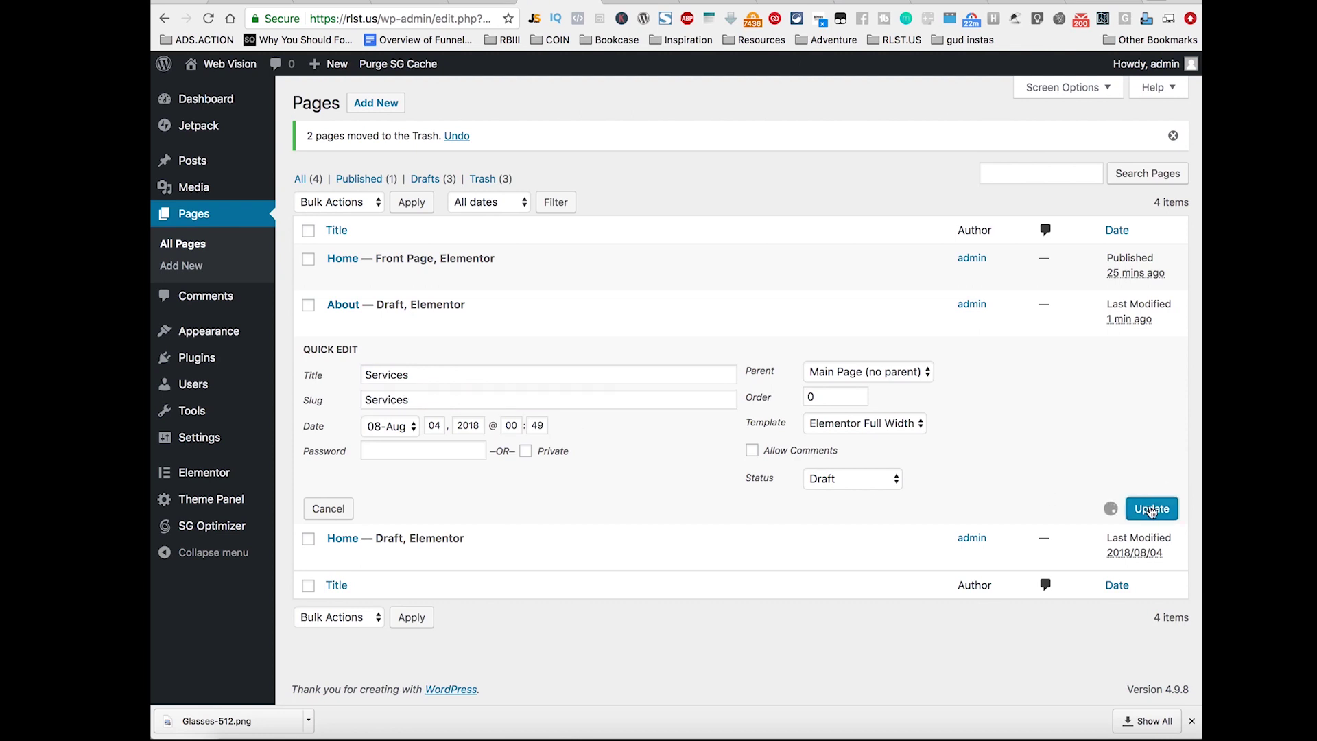
Step: Retitle the last Home draft to Contact with a new slug, then open About in Elementor
{"action": "left_click", "coordinate": [384, 413]}
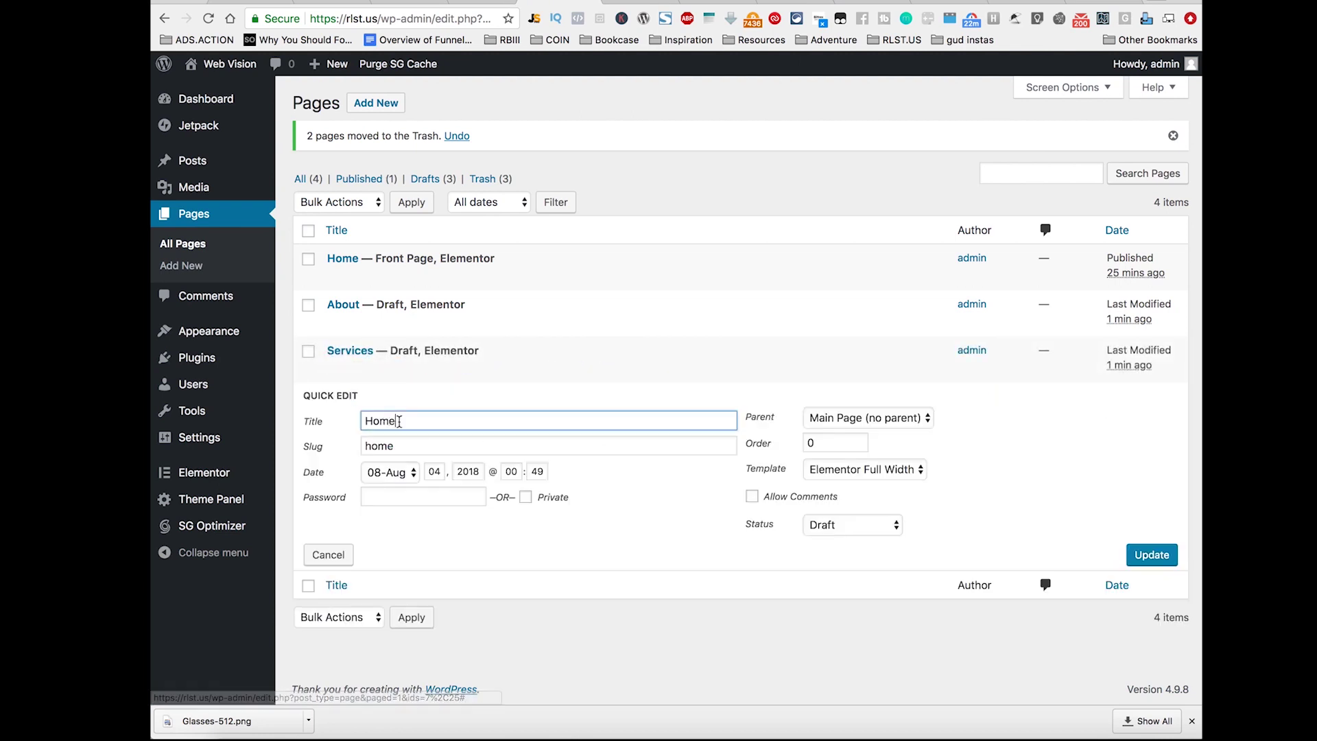
{"action": "double_click", "coordinate": [403, 421]}
{"action": "type", "text": "C"}
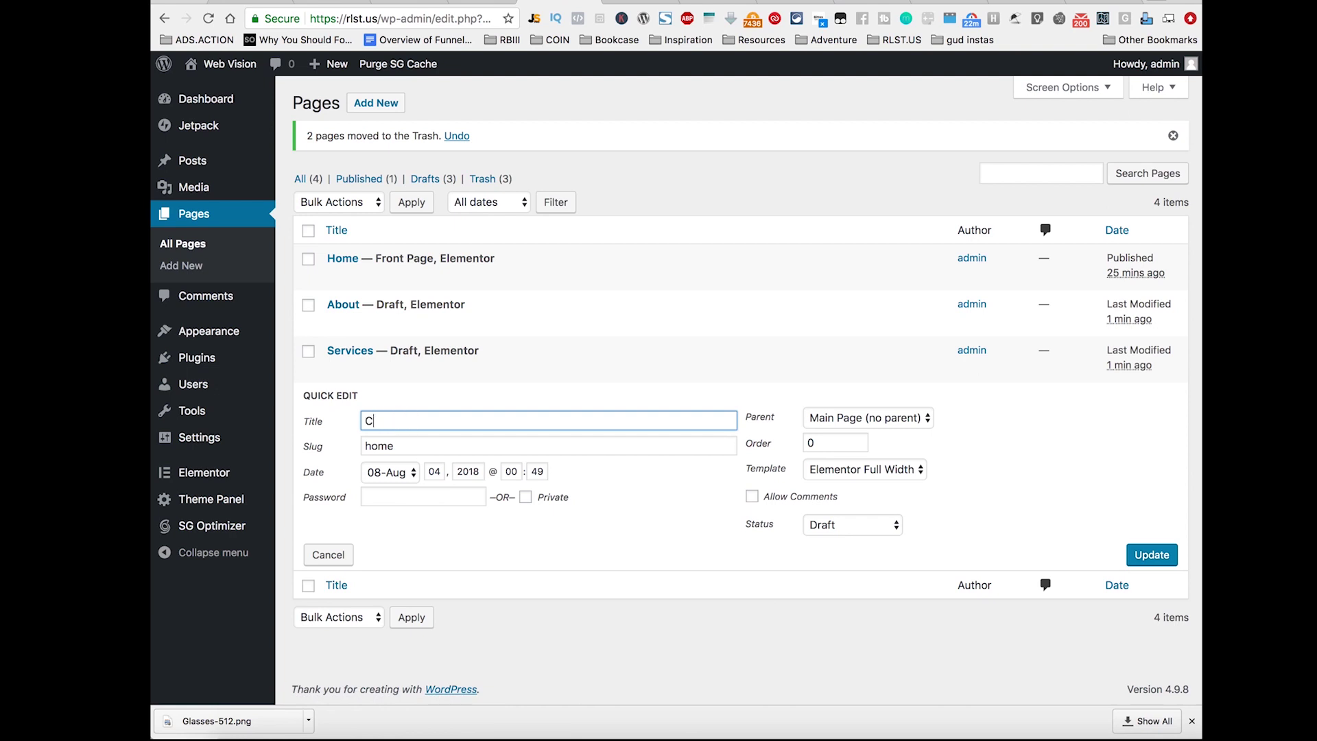
{"action": "type", "text": "ontact"}
{"action": "left_click", "coordinate": [431, 444]}
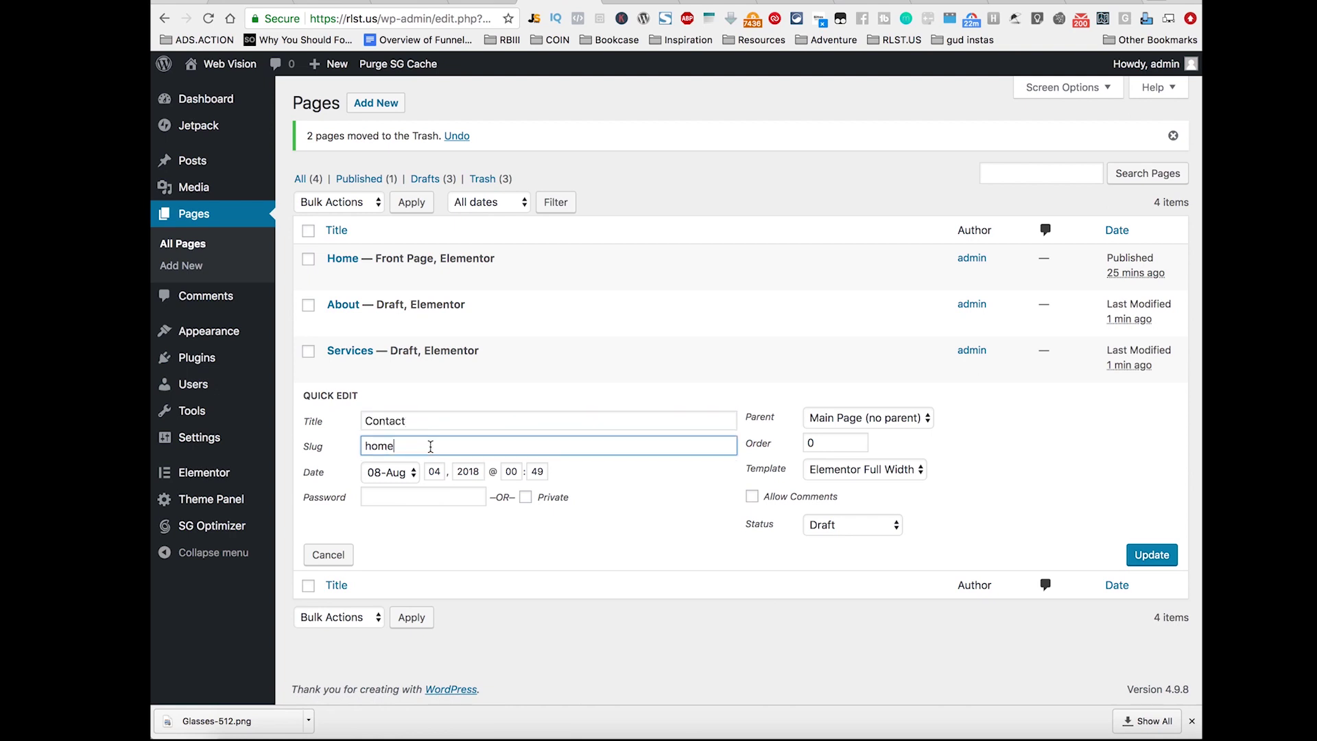
{"action": "double_click", "coordinate": [432, 444]}
{"action": "type", "text": "Contact"}
{"action": "left_click", "coordinate": [1159, 554]}
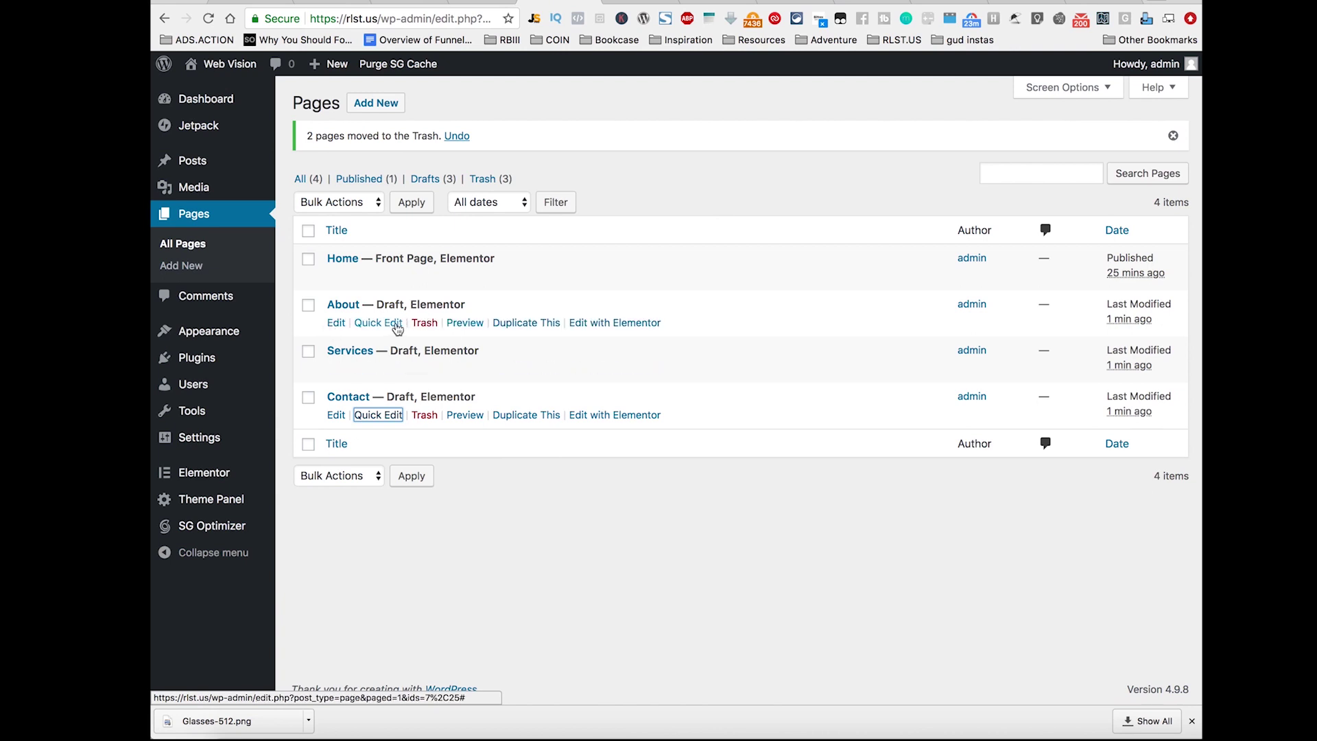
{"action": "left_click", "coordinate": [609, 324]}
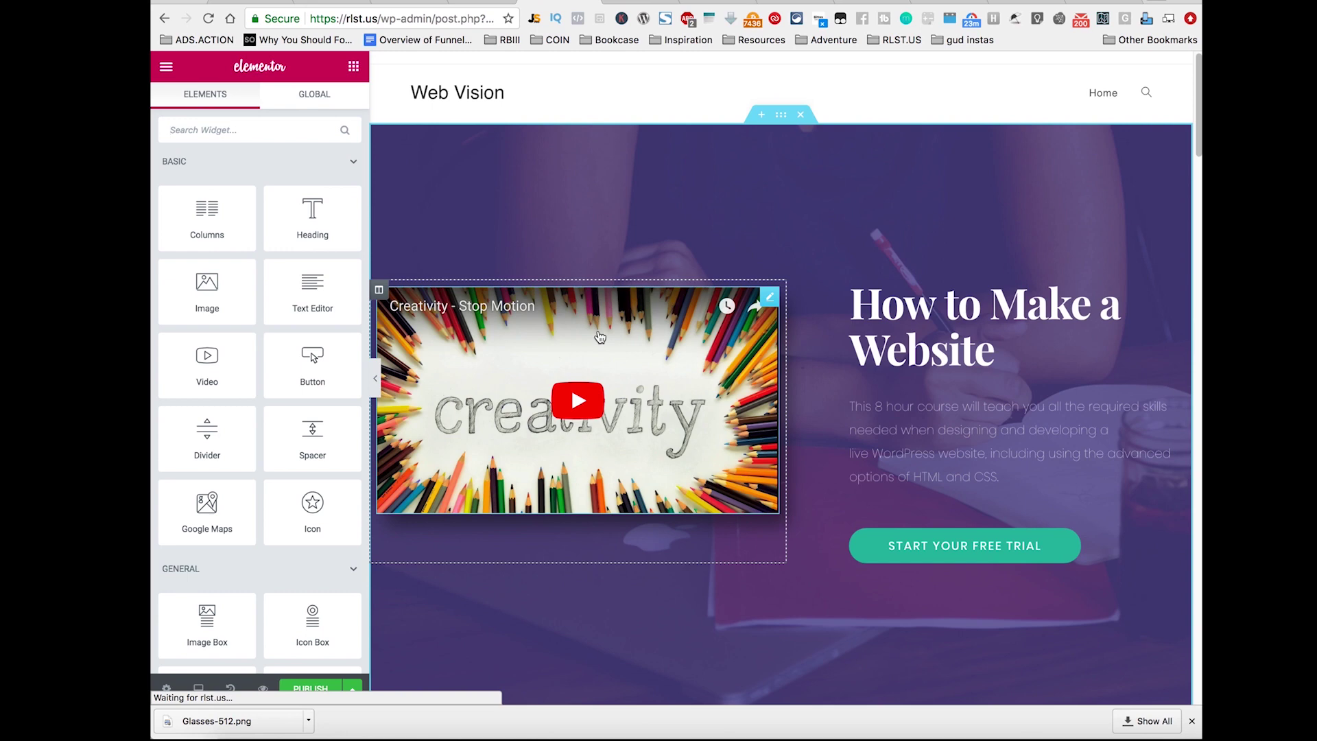
Step: Delete the six copied Home sections, from the hero to 'Learn from the very best', then open the template library
{"action": "left_click", "coordinate": [801, 115]}
{"action": "left_click", "coordinate": [801, 115]}
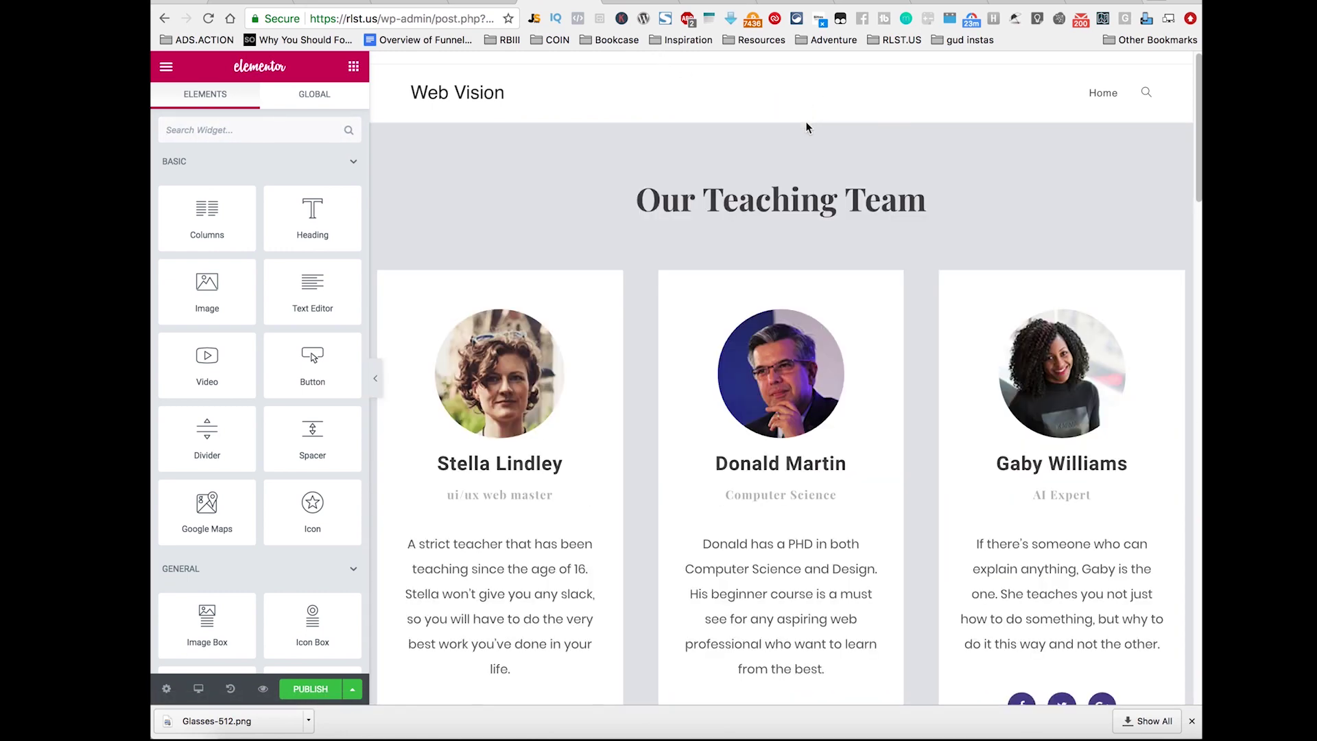
{"action": "left_click", "coordinate": [802, 116]}
{"action": "left_click", "coordinate": [801, 115]}
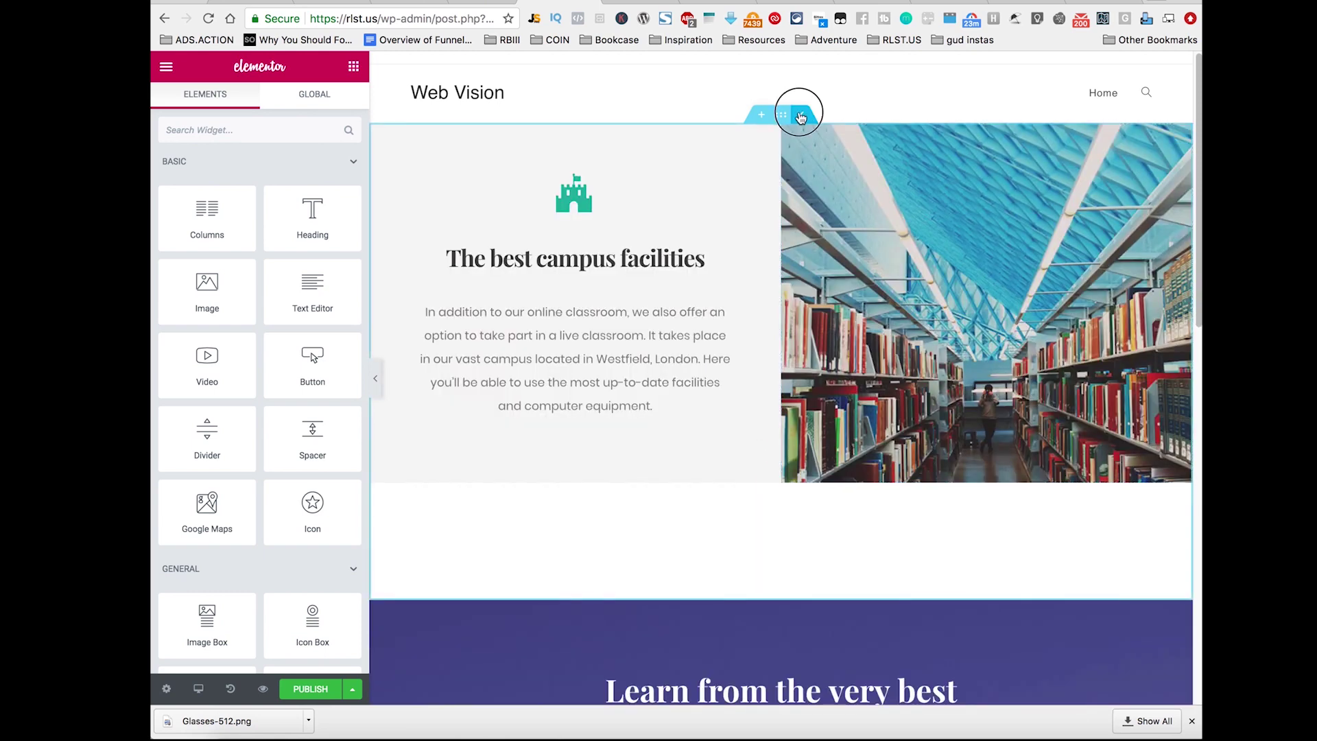
{"action": "left_click", "coordinate": [802, 115]}
{"action": "left_click", "coordinate": [802, 115]}
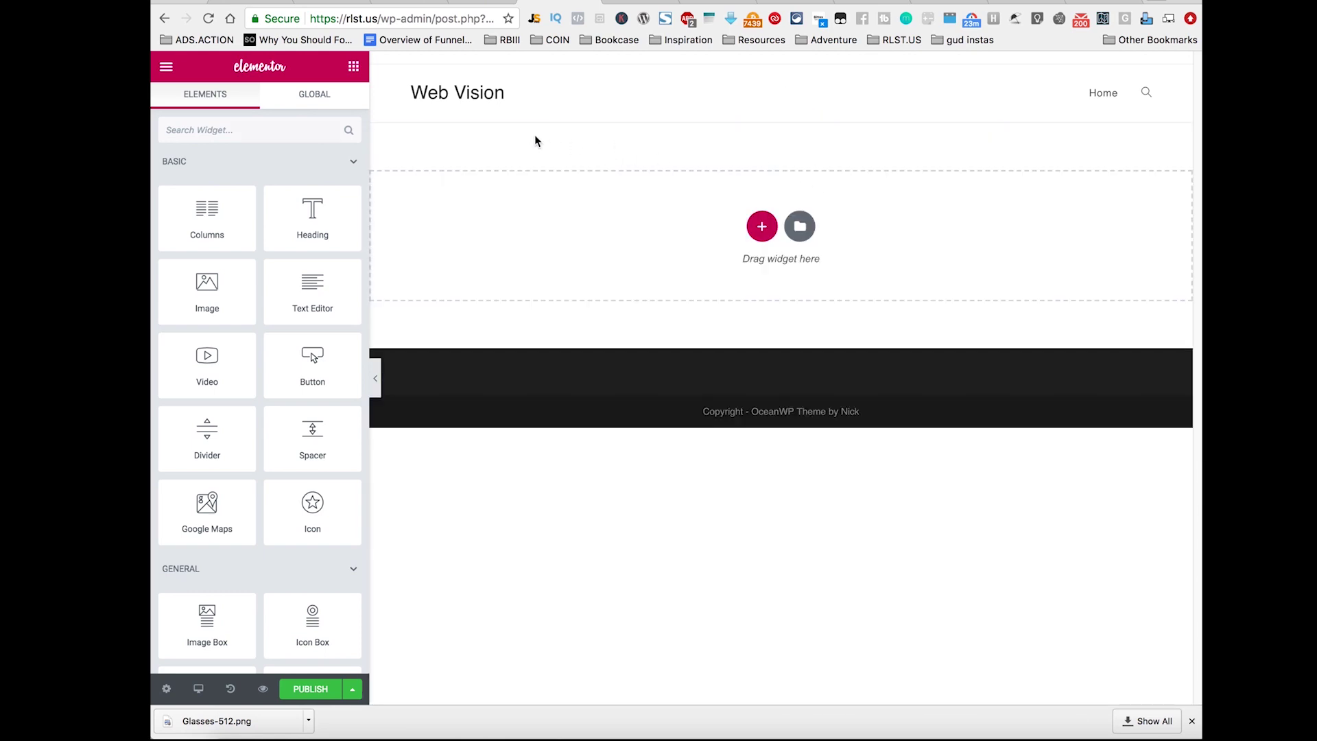
{"action": "left_click", "coordinate": [800, 226]}
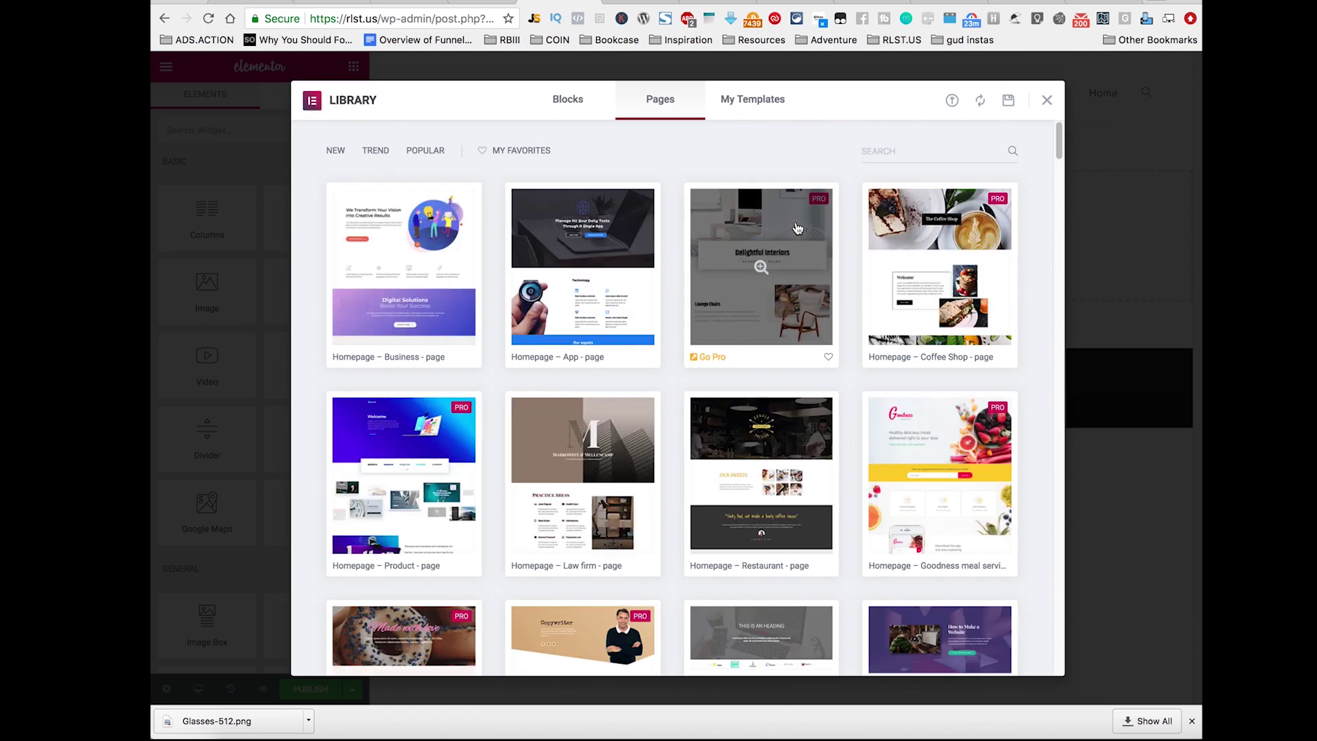
Step: Insert the About – Personal page template into the About page
{"action": "scroll", "coordinate": [842, 281], "scroll_direction": "down", "scroll_amount": 5}
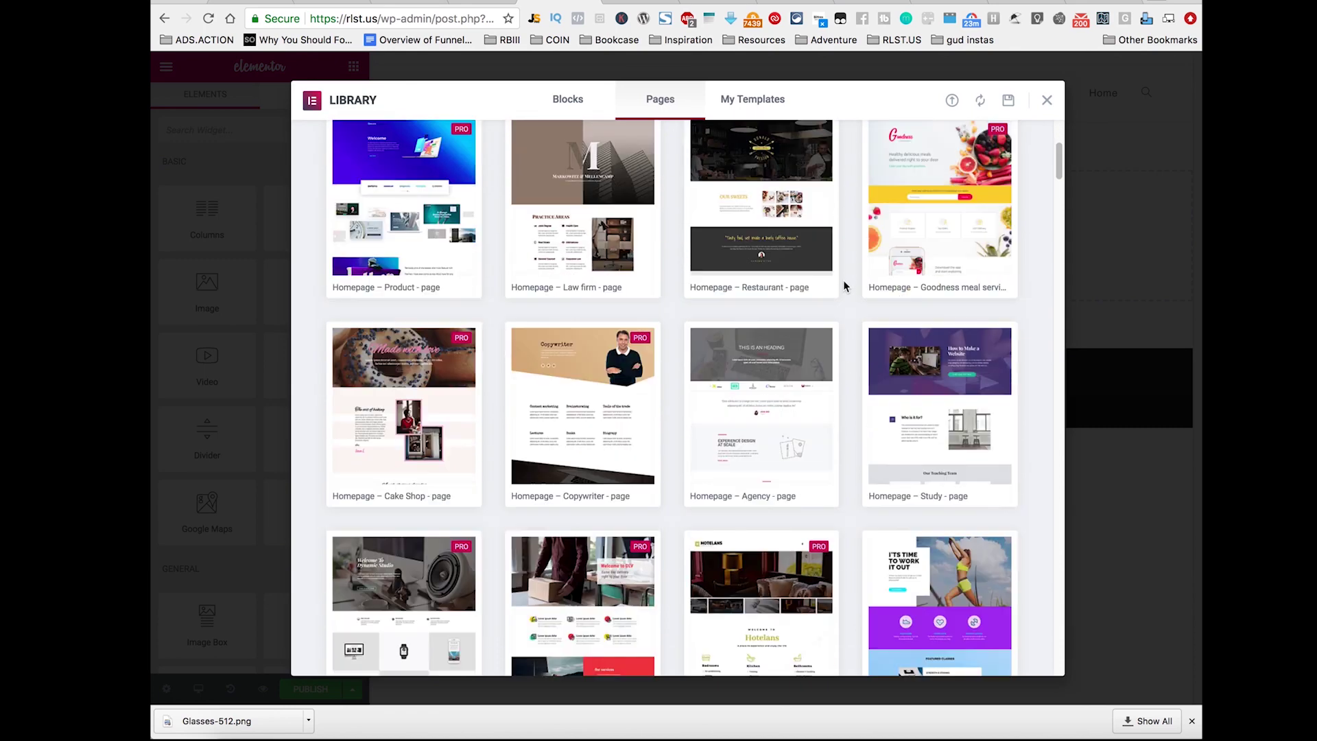
{"action": "scroll", "coordinate": [842, 281], "scroll_direction": "down", "scroll_amount": 10}
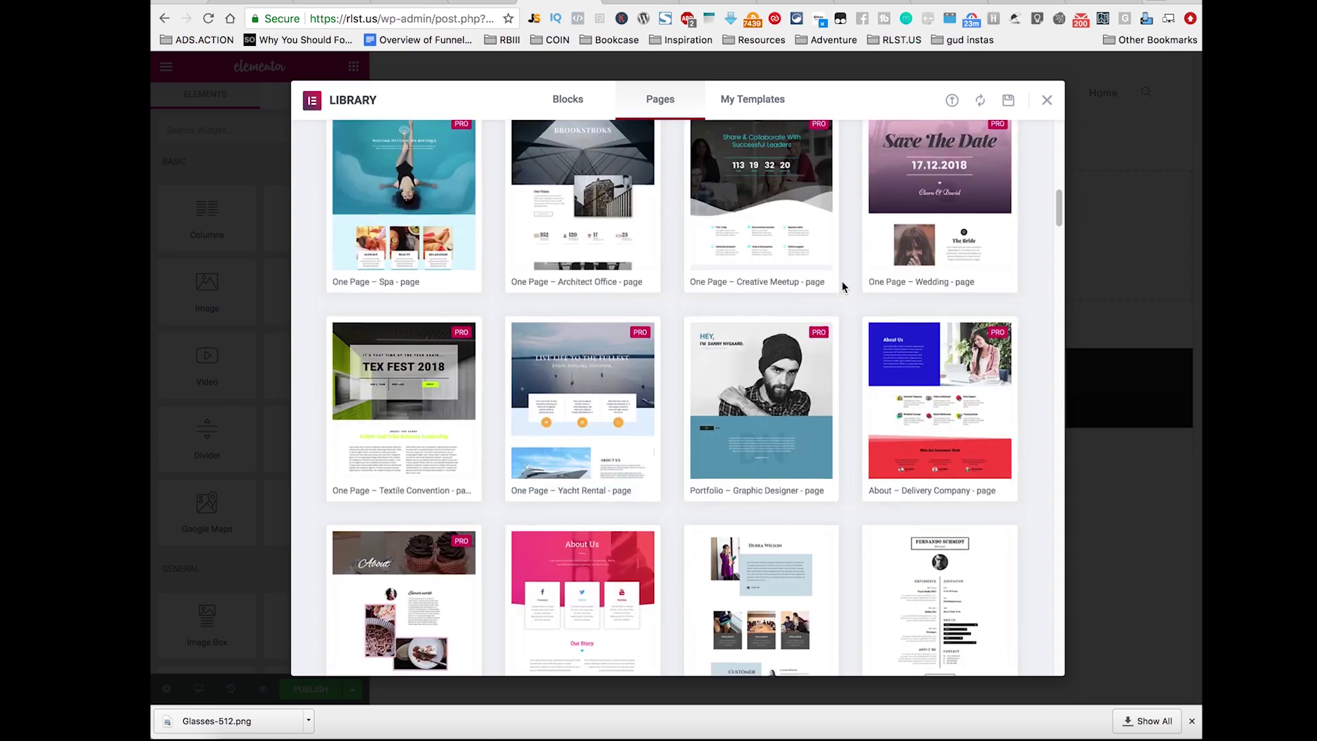
{"action": "scroll", "coordinate": [842, 281], "scroll_direction": "down", "scroll_amount": 6}
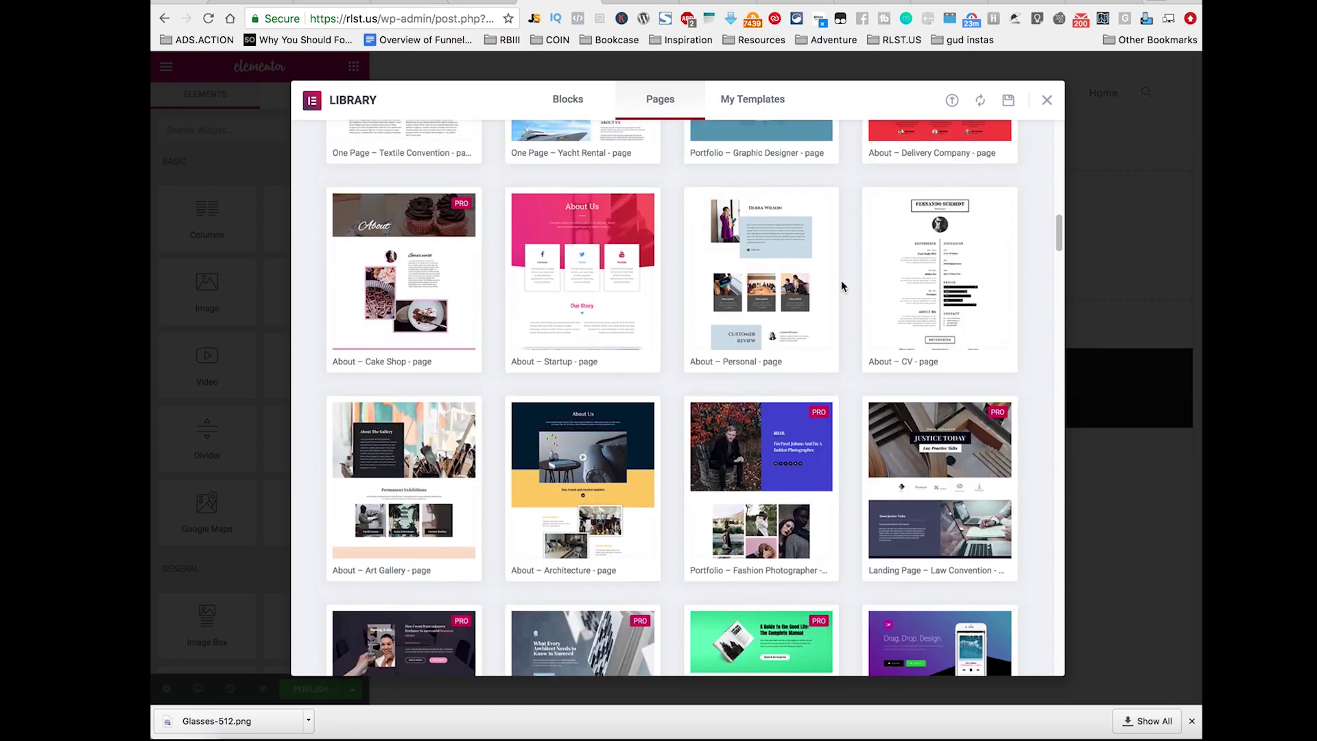
{"action": "mouse_move", "coordinate": [768, 254]}
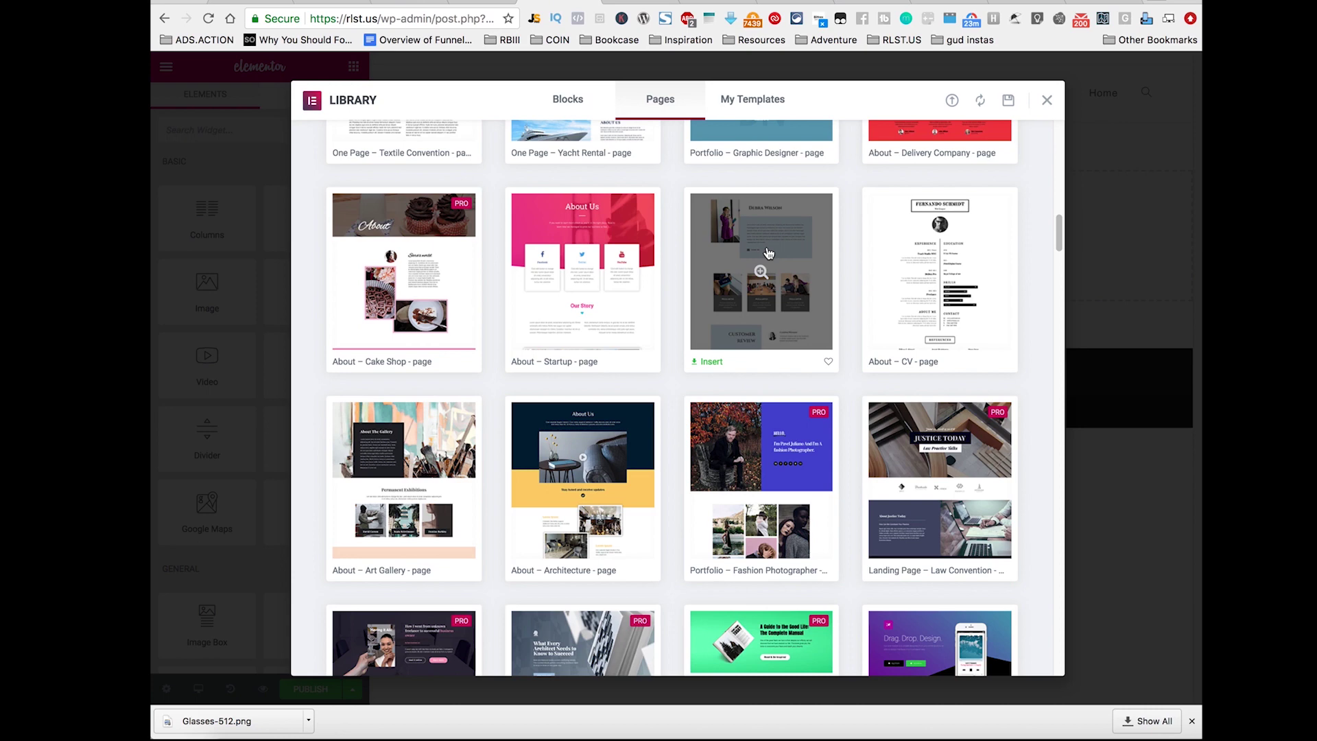
{"action": "left_click", "coordinate": [765, 267]}
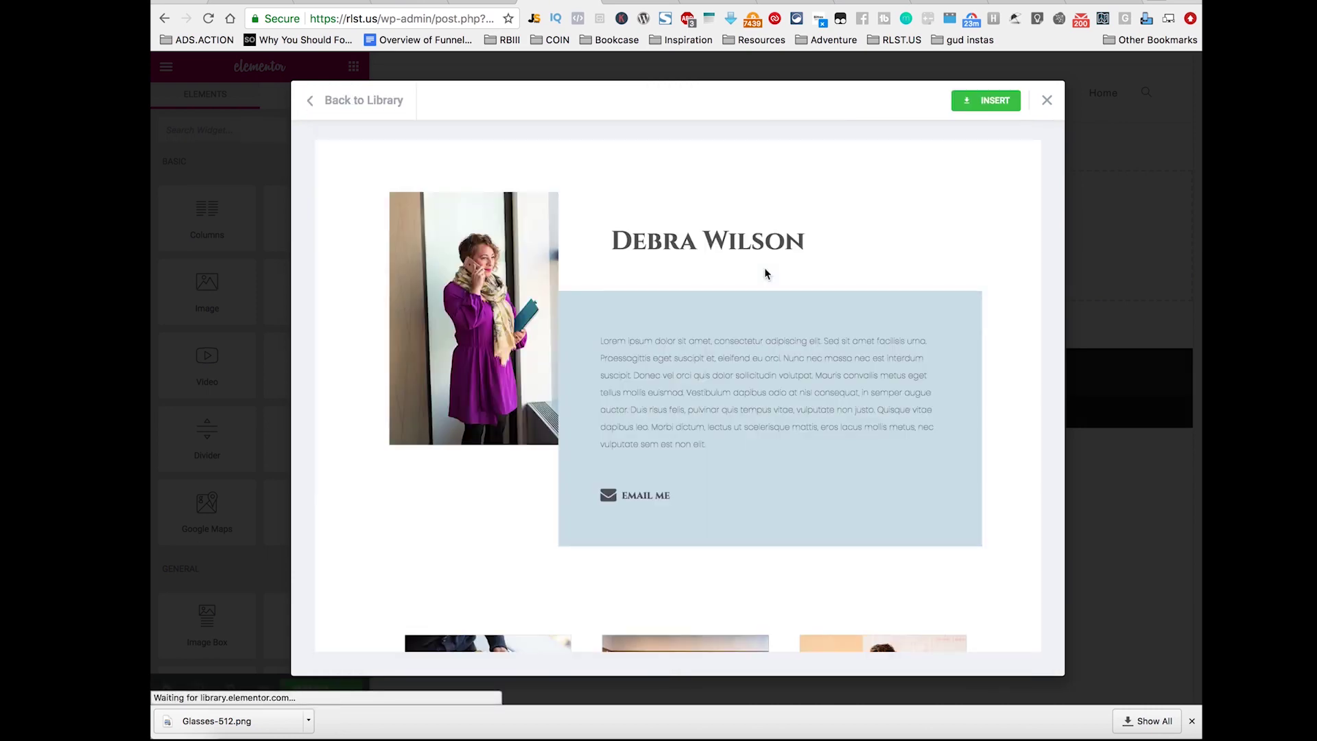
{"action": "left_click", "coordinate": [990, 102]}
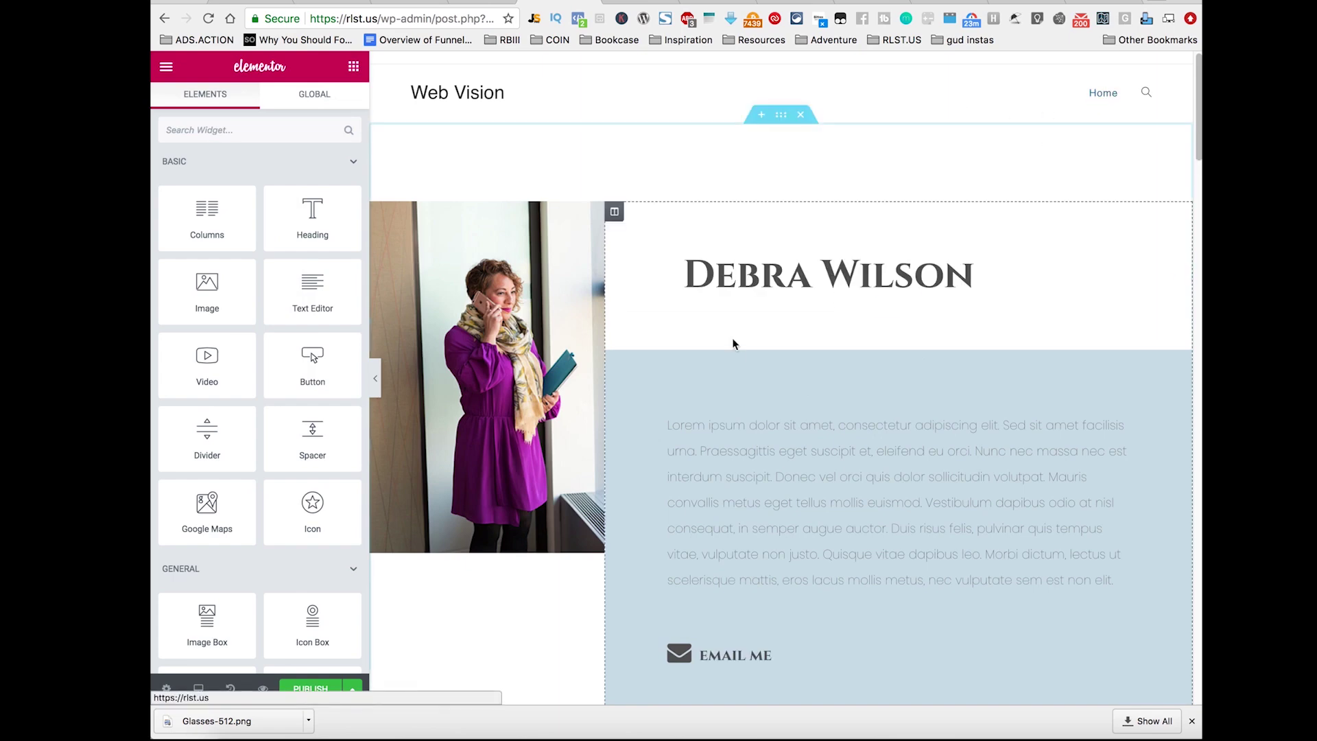
Step: Publish the About page
{"action": "scroll", "coordinate": [829, 310], "scroll_direction": "down", "scroll_amount": 15}
{"action": "scroll", "coordinate": [827, 308], "scroll_direction": "up", "scroll_amount": 15}
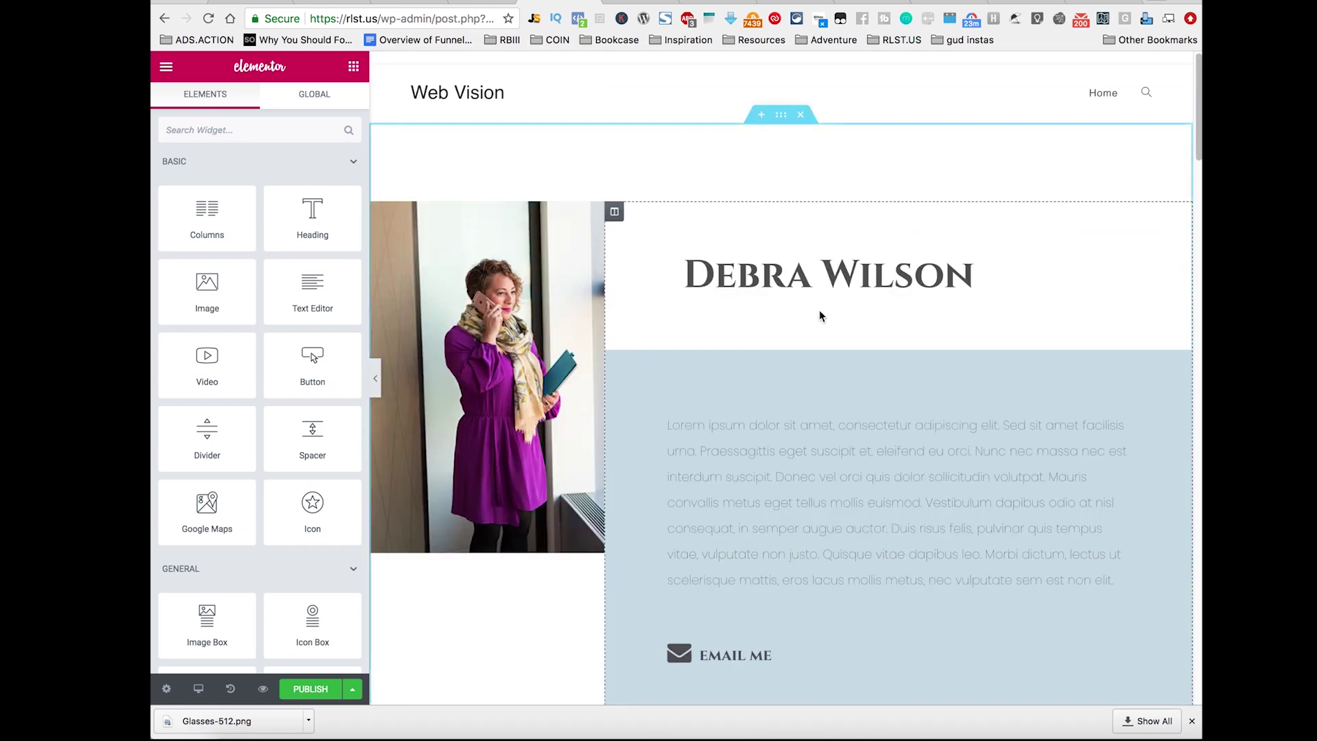
{"action": "scroll", "coordinate": [518, 628], "scroll_direction": "down", "scroll_amount": 15}
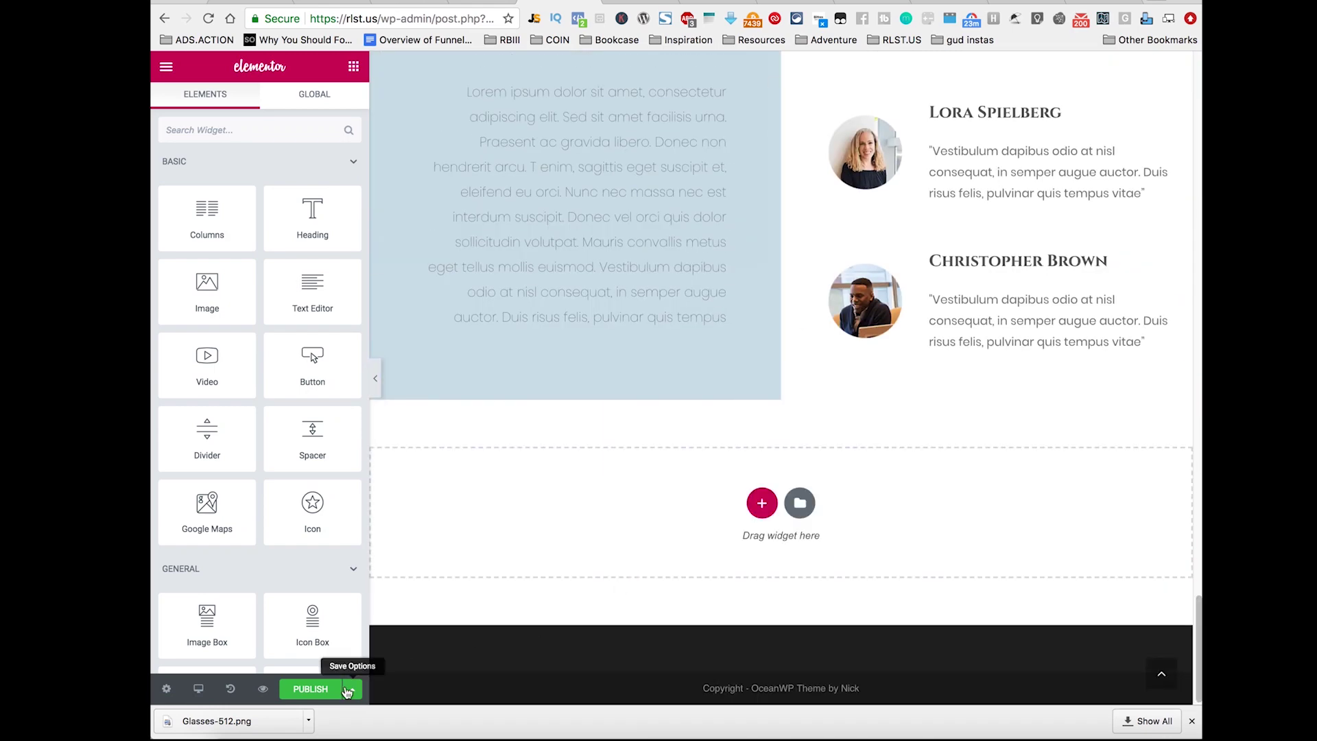
{"action": "left_click", "coordinate": [316, 692]}
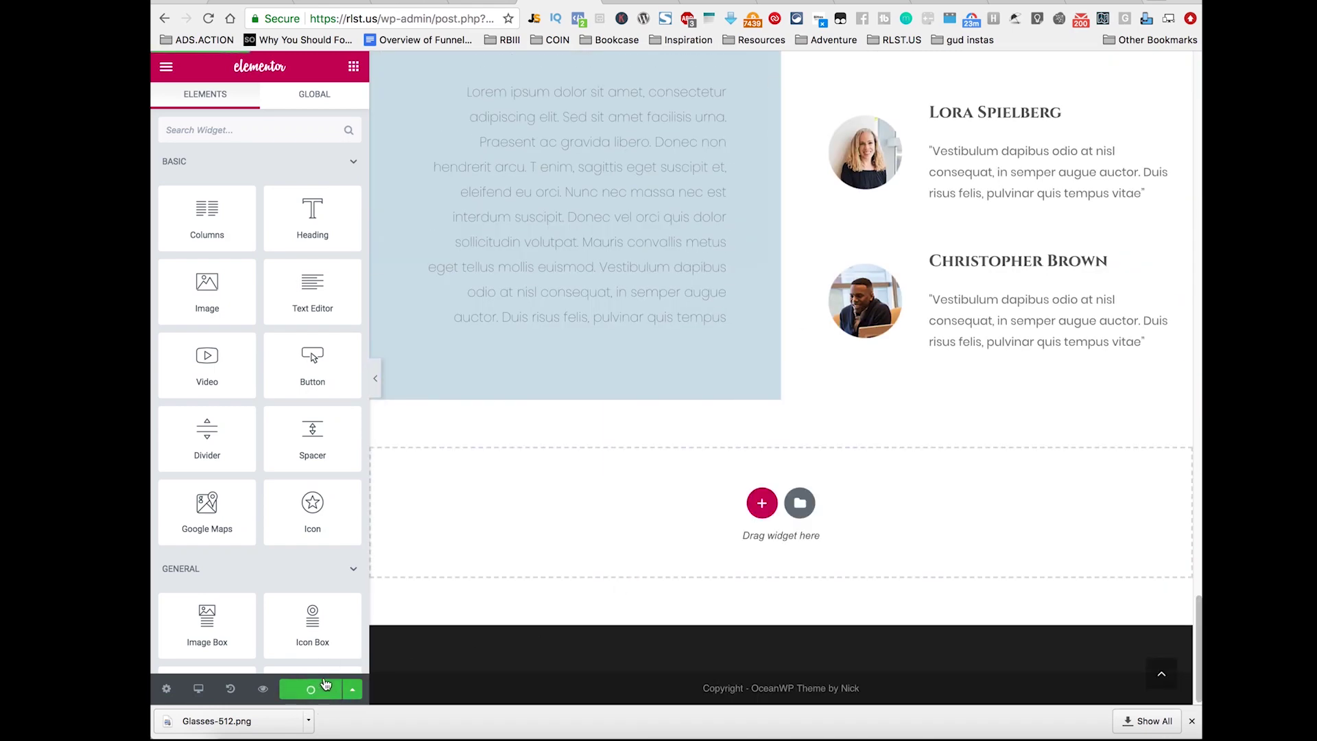
Step: Look through the editor's main menu and global widgets, ending back on the regular widgets list
{"action": "scroll", "coordinate": [550, 638], "scroll_direction": "up", "scroll_amount": 15}
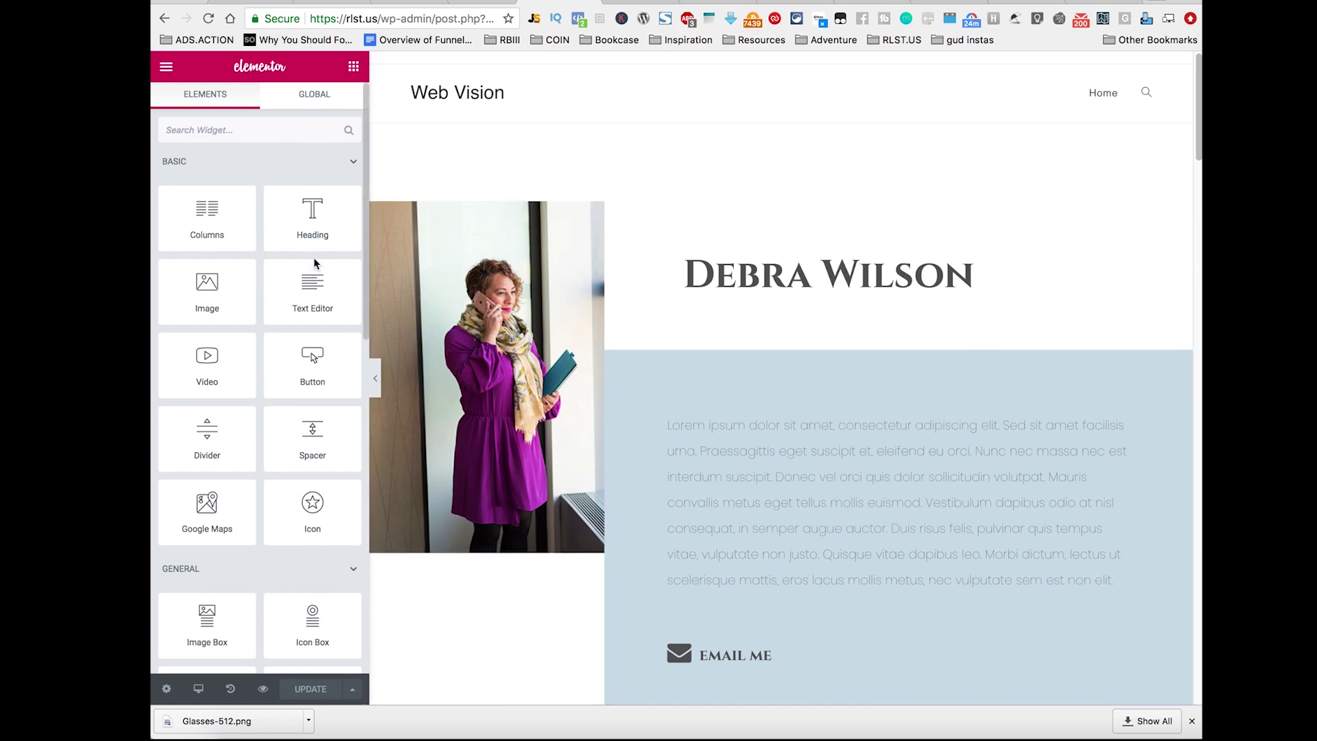
{"action": "left_click", "coordinate": [348, 71]}
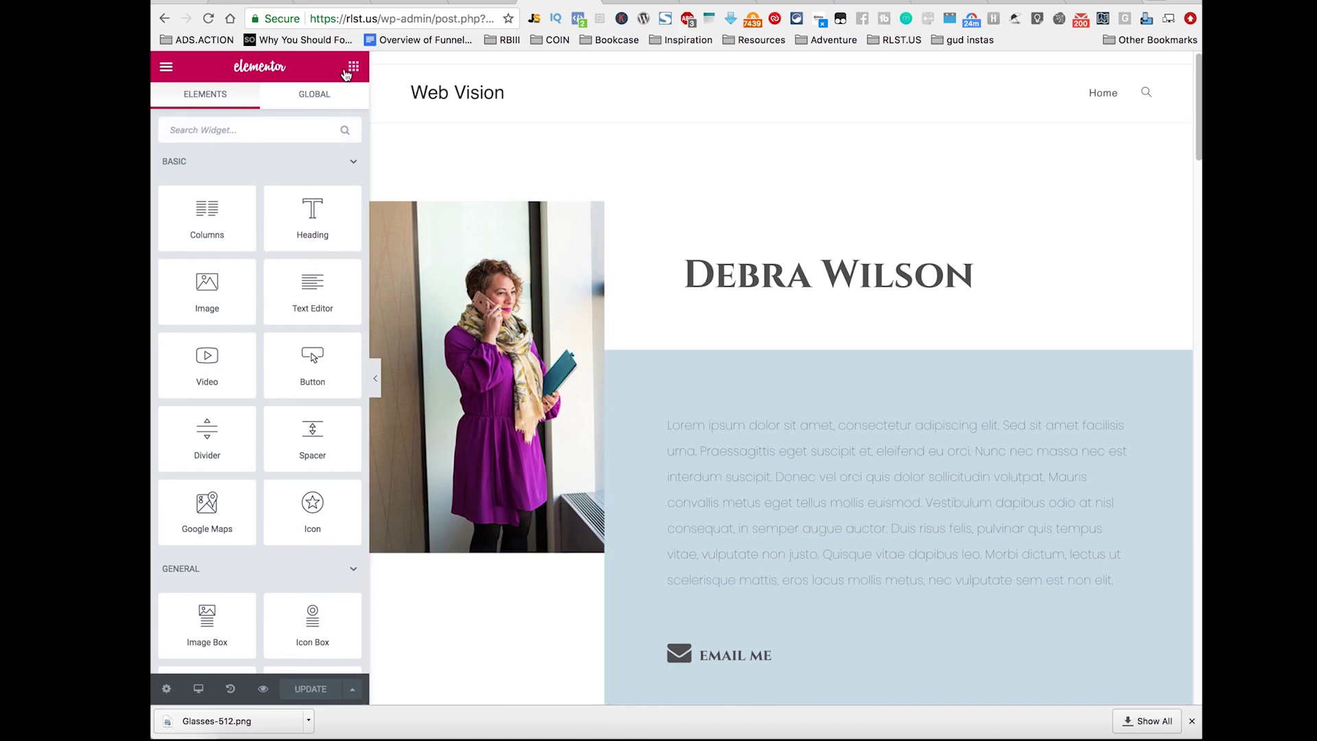
{"action": "left_click", "coordinate": [166, 68]}
{"action": "left_click", "coordinate": [166, 68]}
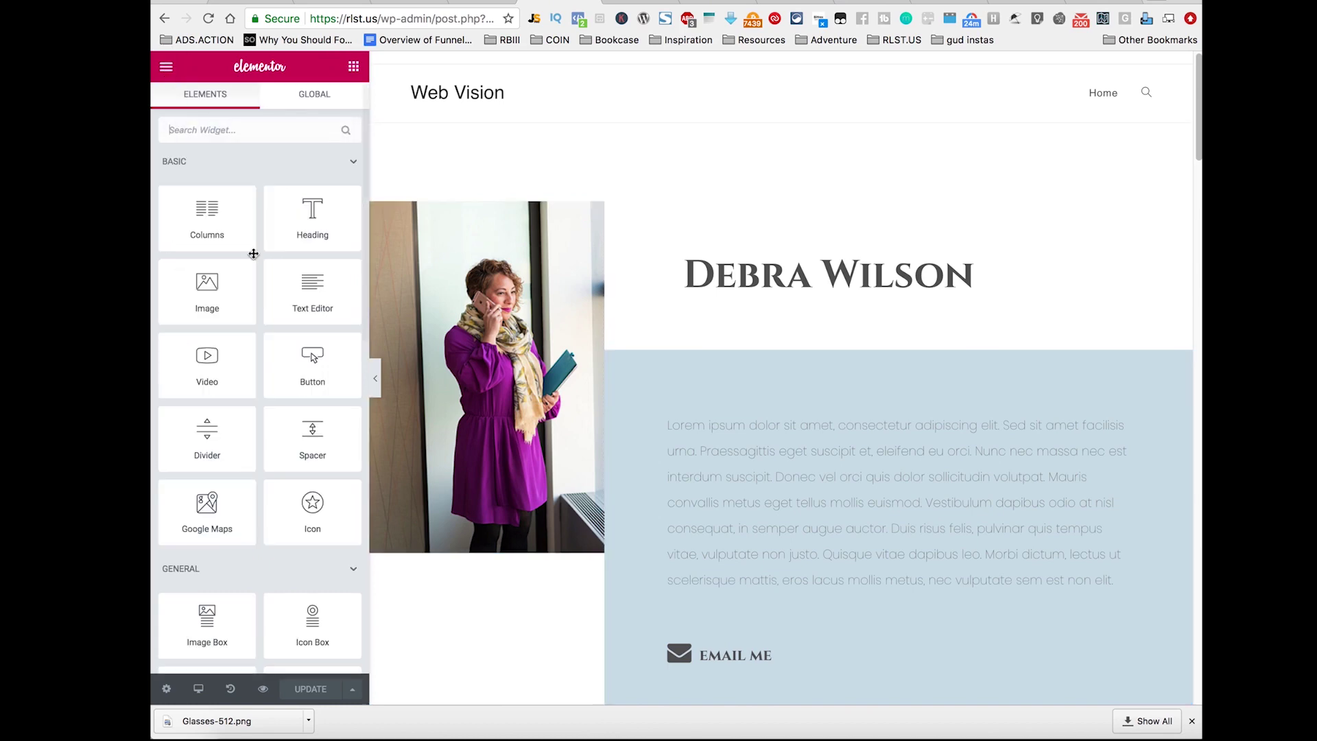
{"action": "scroll", "coordinate": [276, 357], "scroll_direction": "down", "scroll_amount": 10}
{"action": "scroll", "coordinate": [276, 357], "scroll_direction": "up", "scroll_amount": 10}
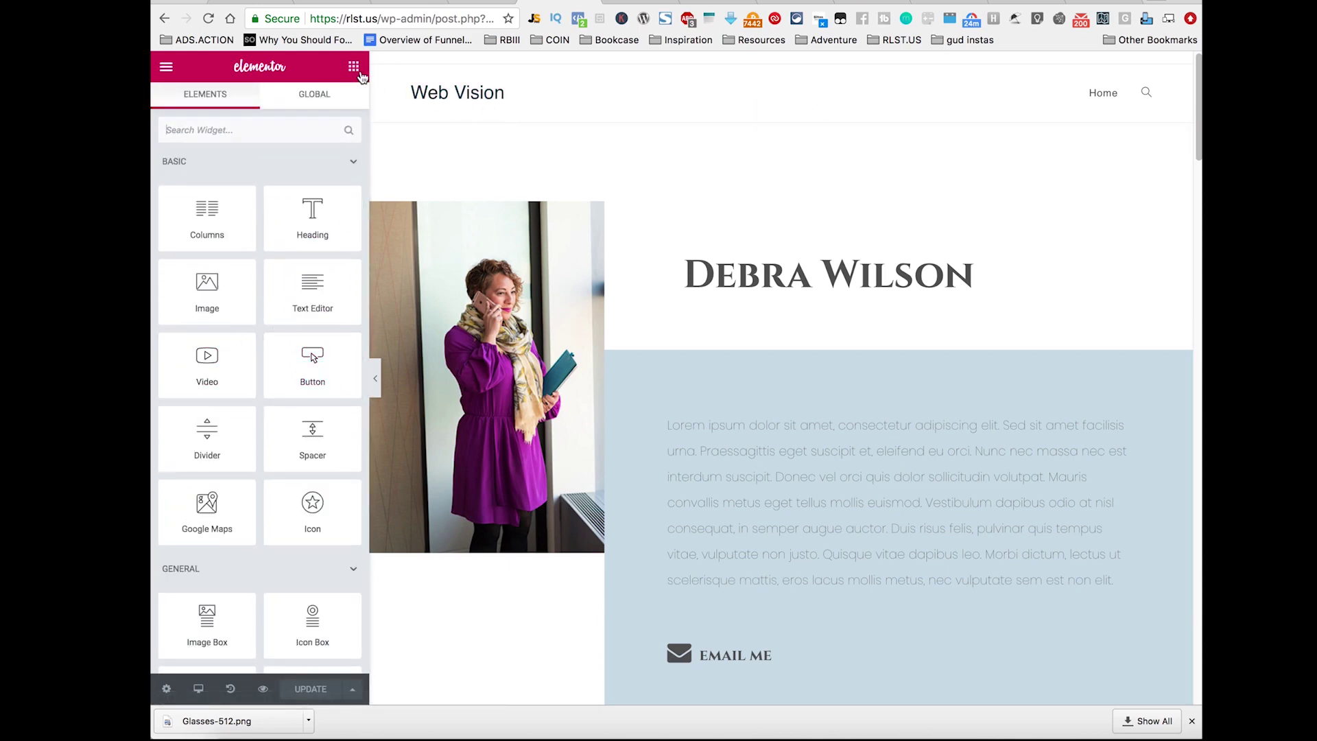
{"action": "left_click", "coordinate": [315, 98]}
{"action": "left_click", "coordinate": [192, 107]}
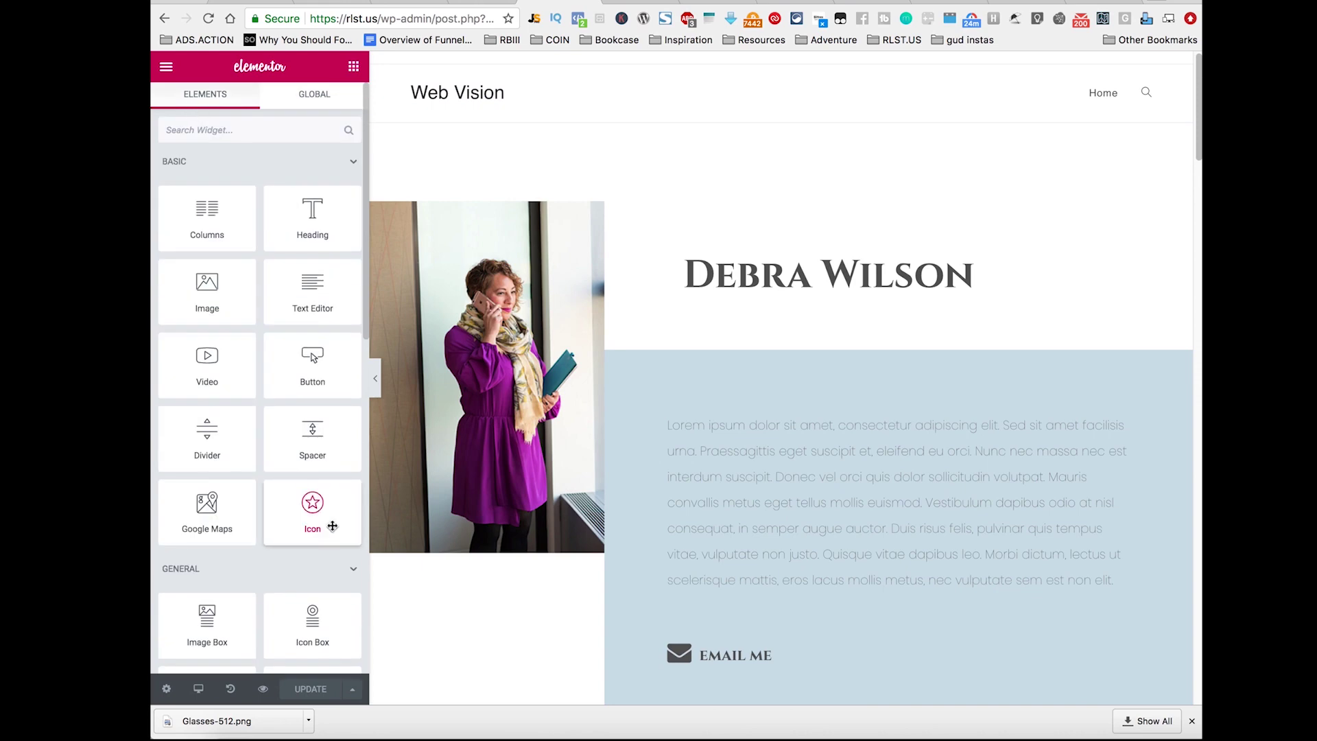
{"action": "scroll", "coordinate": [275, 533], "scroll_direction": "down", "scroll_amount": 11}
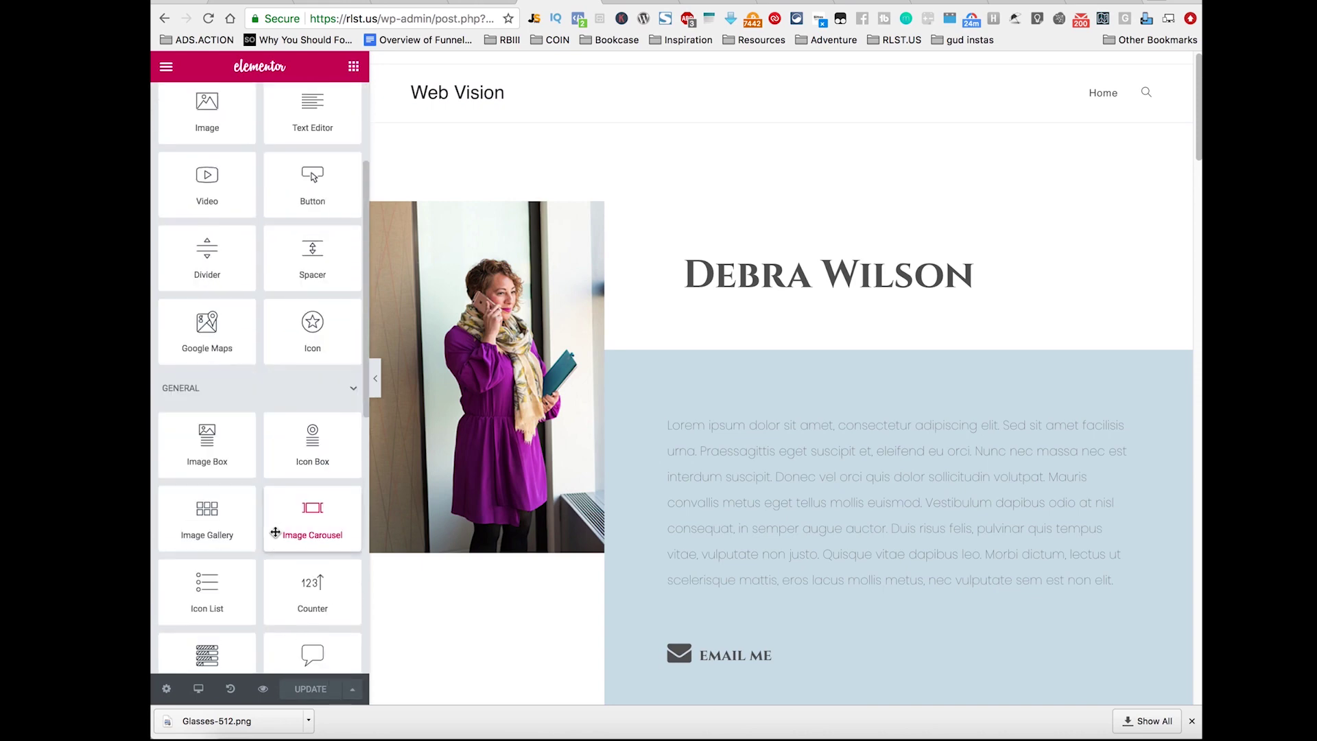
{"action": "scroll", "coordinate": [274, 535], "scroll_direction": "up", "scroll_amount": 10}
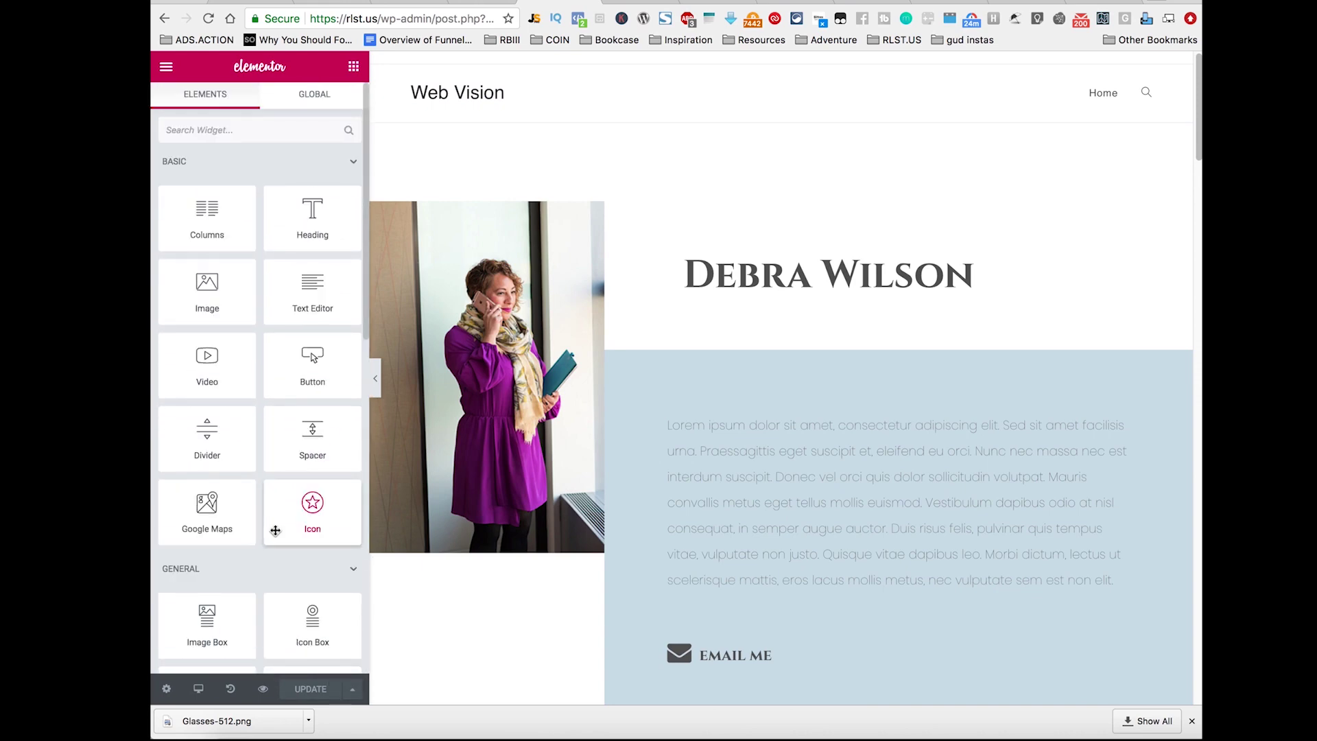
{"action": "left_click", "coordinate": [169, 69]}
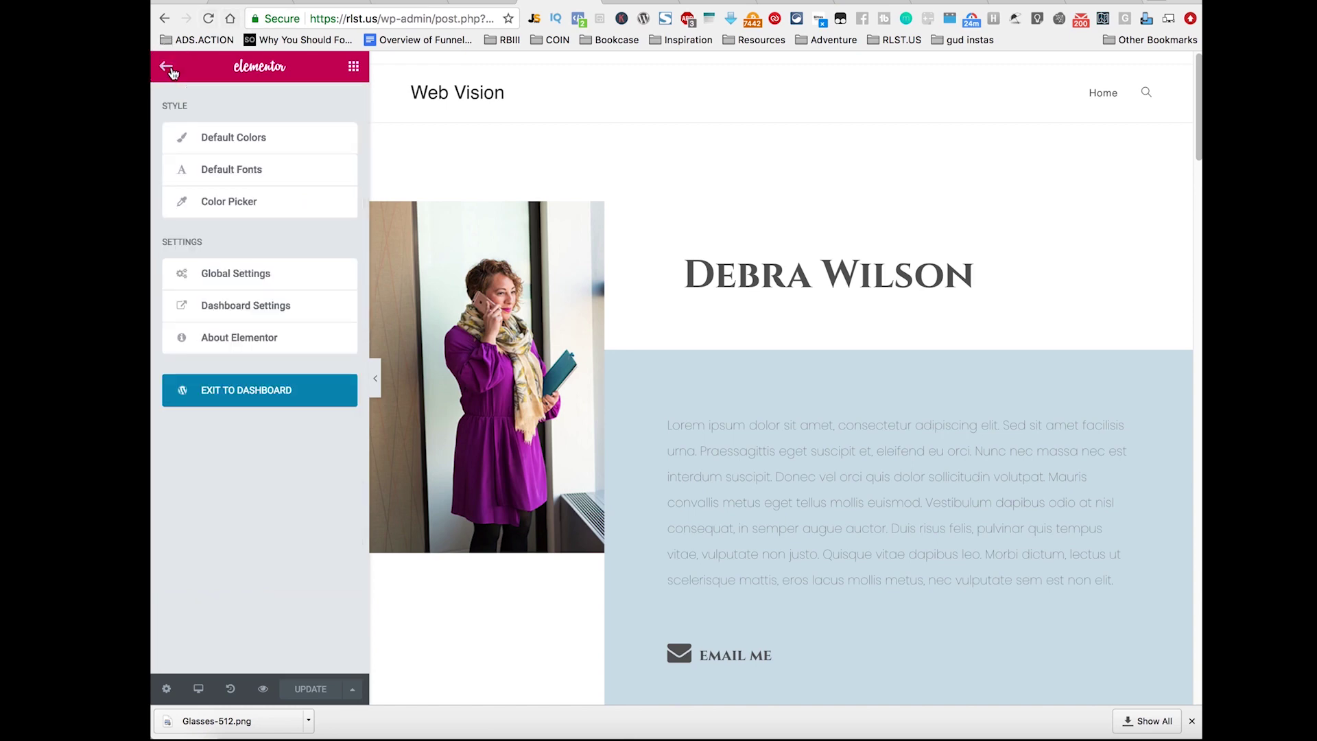
{"action": "left_click", "coordinate": [171, 71]}
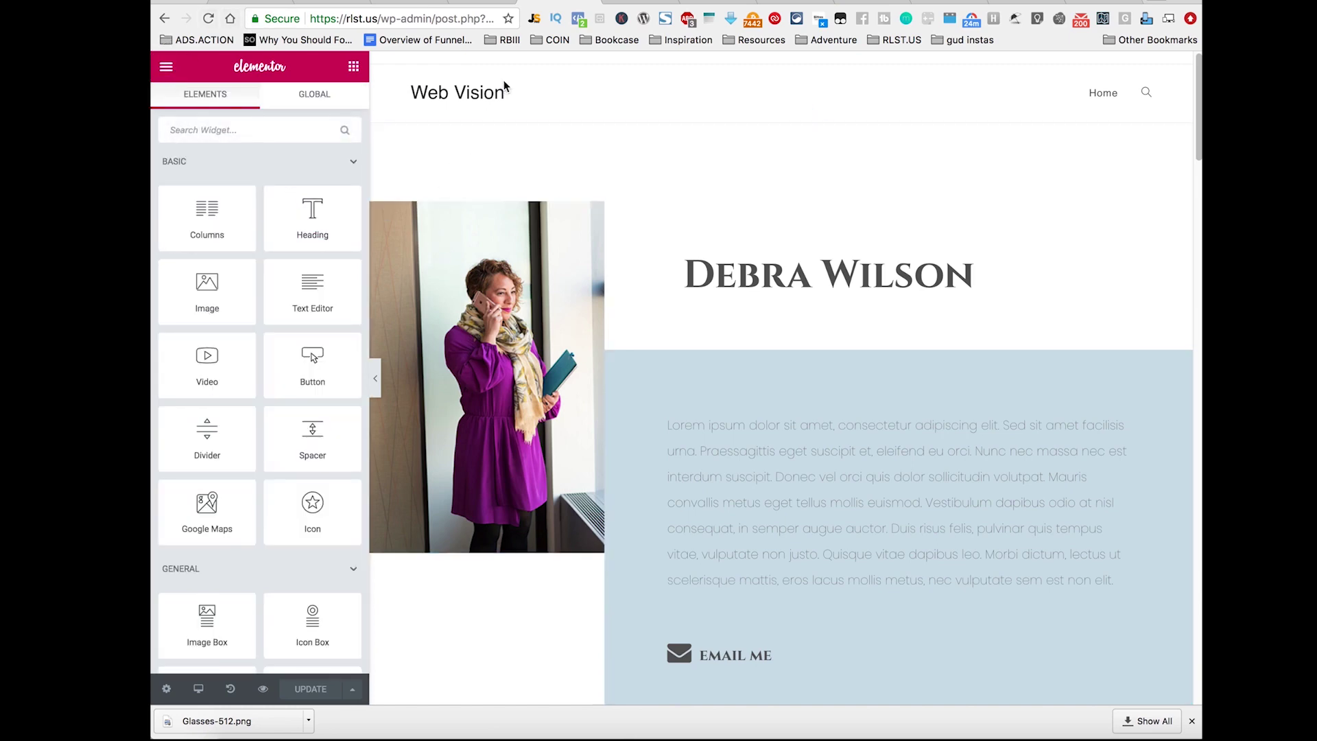
{"action": "scroll", "coordinate": [888, 241], "scroll_direction": "down", "scroll_amount": 15}
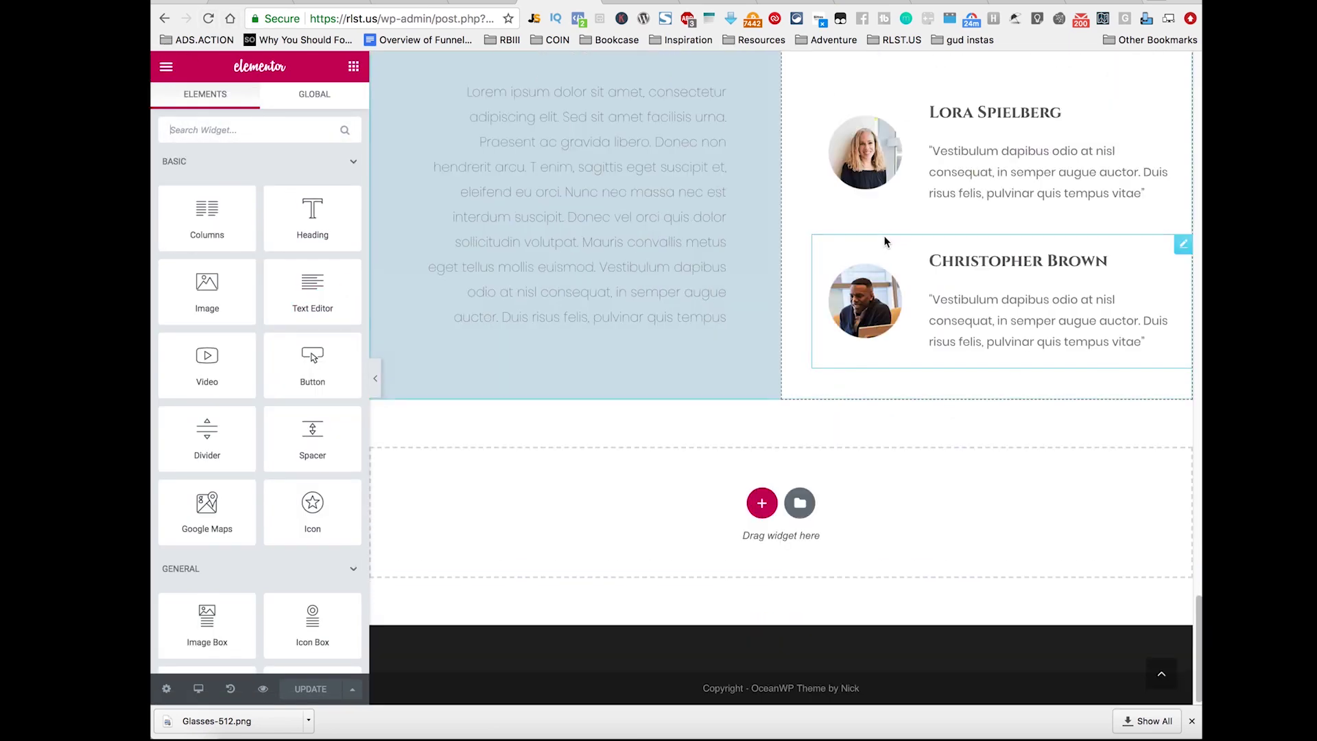
{"action": "scroll", "coordinate": [697, 229], "scroll_direction": "up", "scroll_amount": 15}
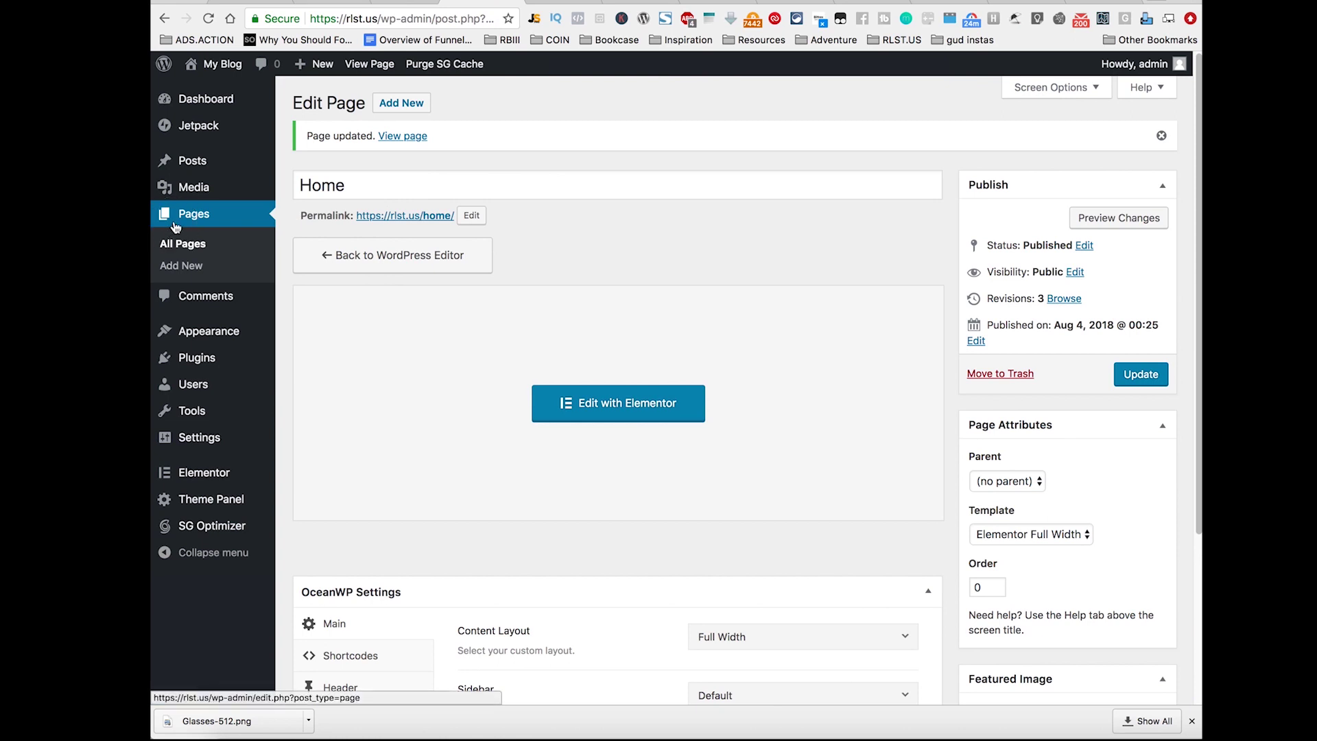
Step: Open the Contact page in Elementor and scroll through its copied Home content
{"action": "left_click", "coordinate": [172, 223]}
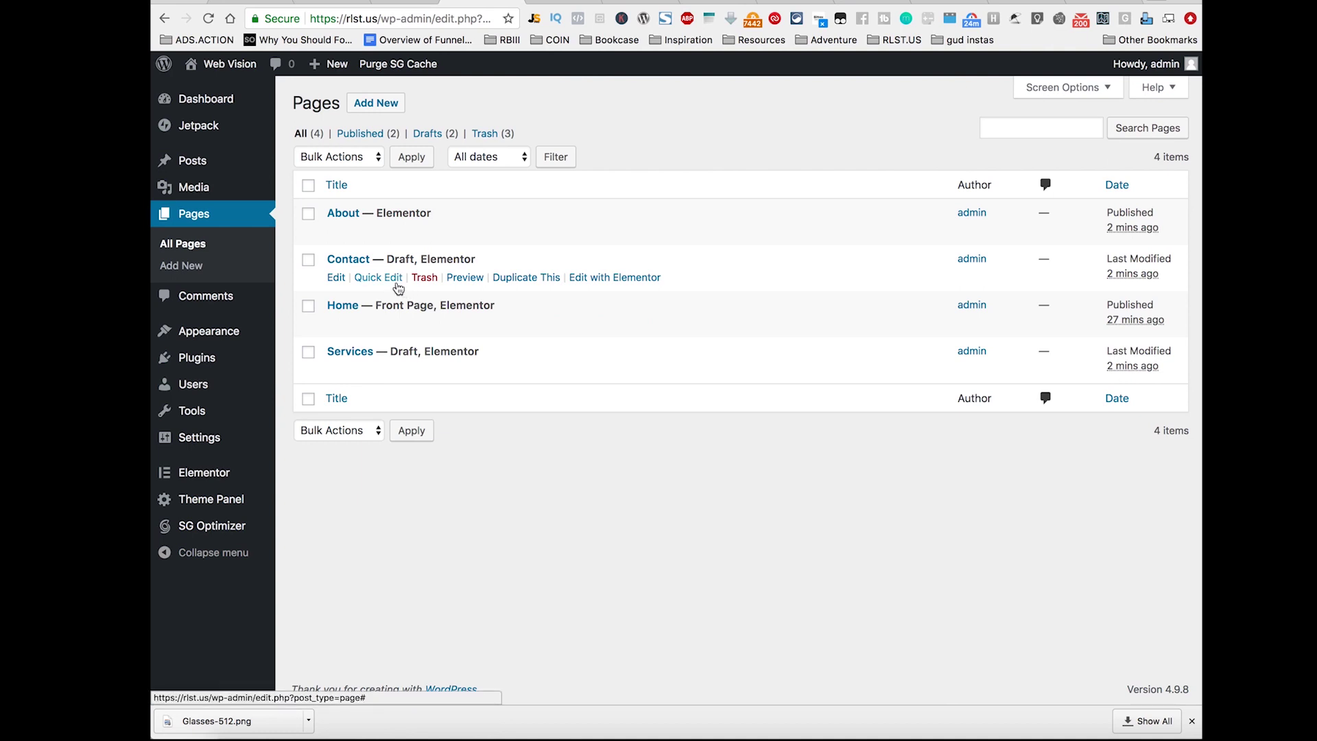
{"action": "left_click", "coordinate": [637, 278]}
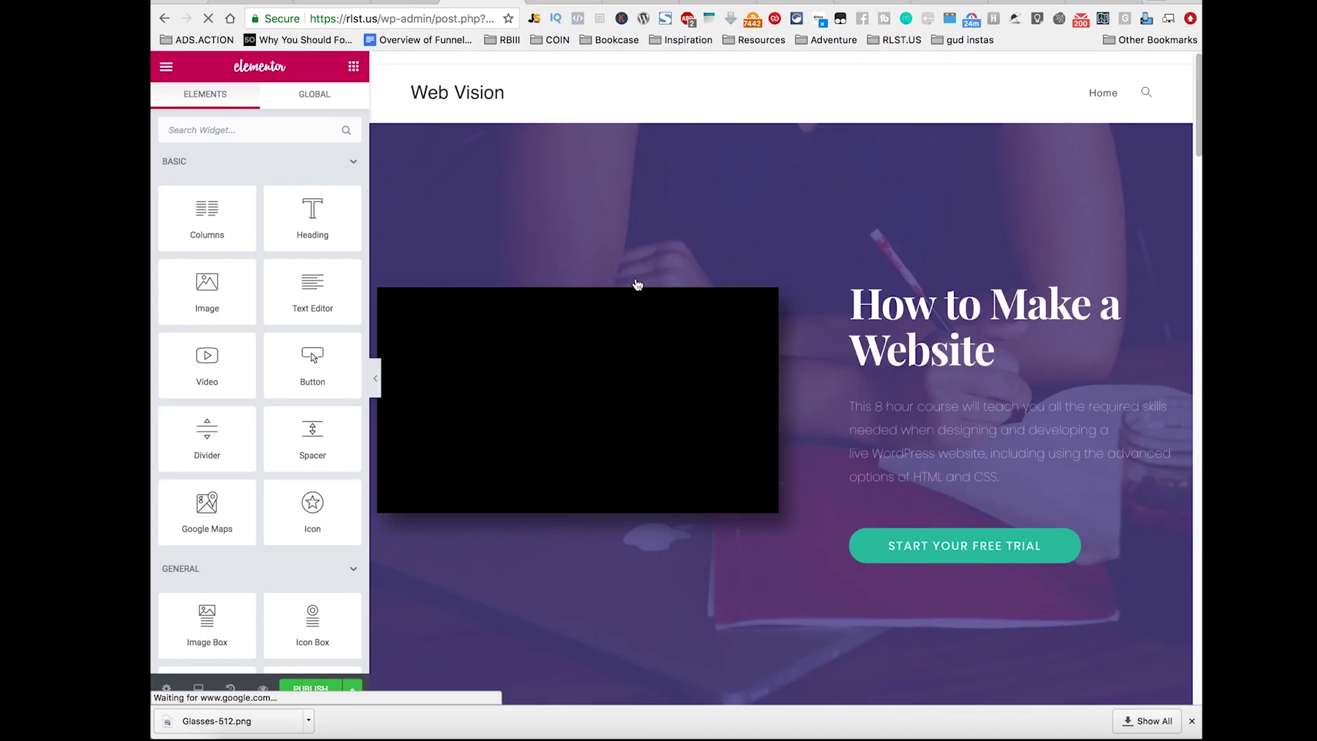
{"action": "scroll", "coordinate": [631, 254], "scroll_direction": "down", "scroll_amount": 15}
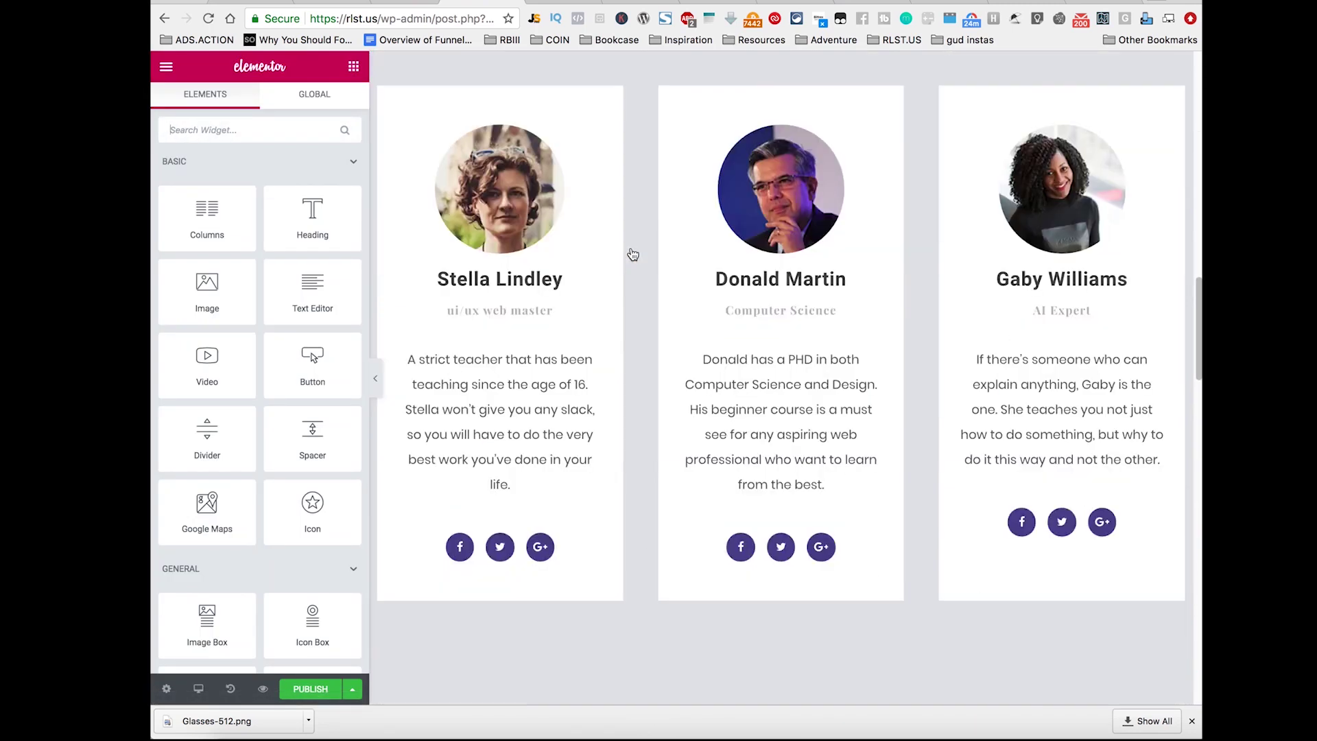
{"action": "scroll", "coordinate": [626, 254], "scroll_direction": "up", "scroll_amount": 20}
{"action": "scroll", "coordinate": [624, 261], "scroll_direction": "down", "scroll_amount": 20}
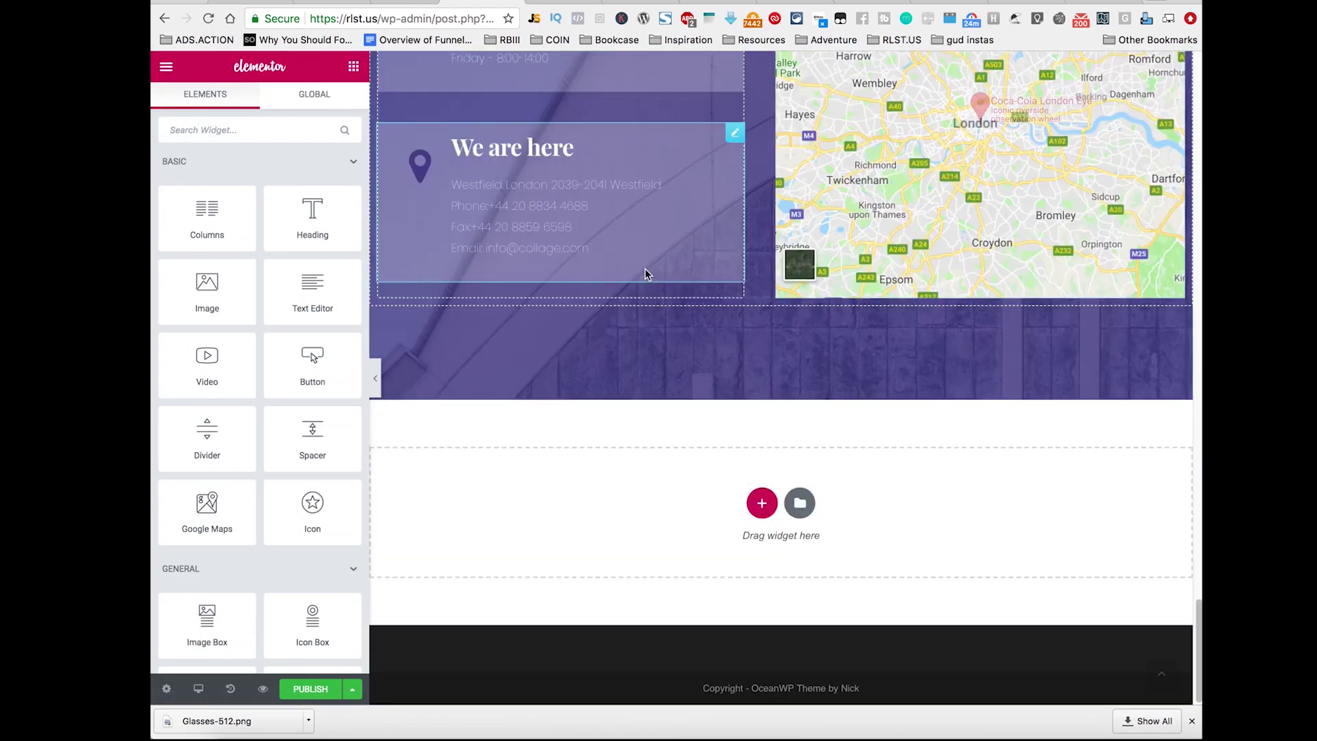
Step: Open the template library and browse through the Pages templates
{"action": "left_click", "coordinate": [796, 502]}
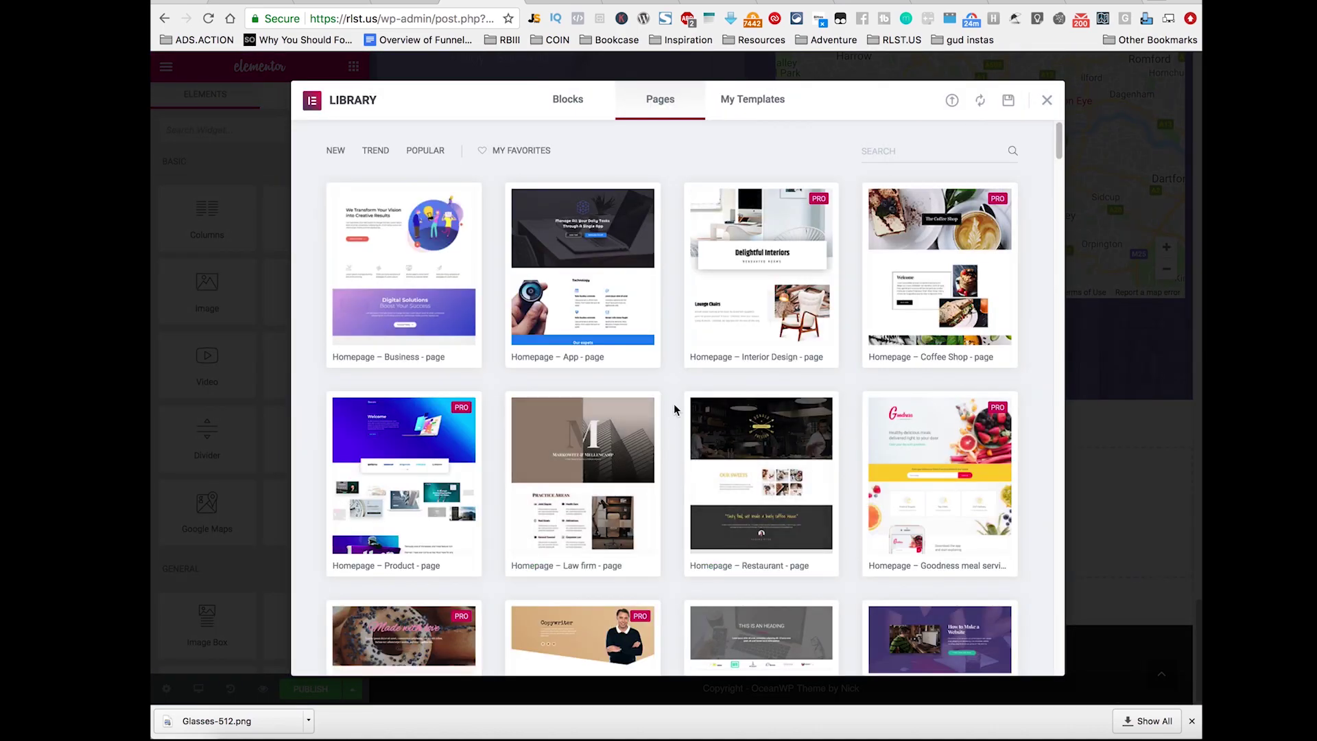
{"action": "scroll", "coordinate": [666, 388], "scroll_direction": "down", "scroll_amount": 3}
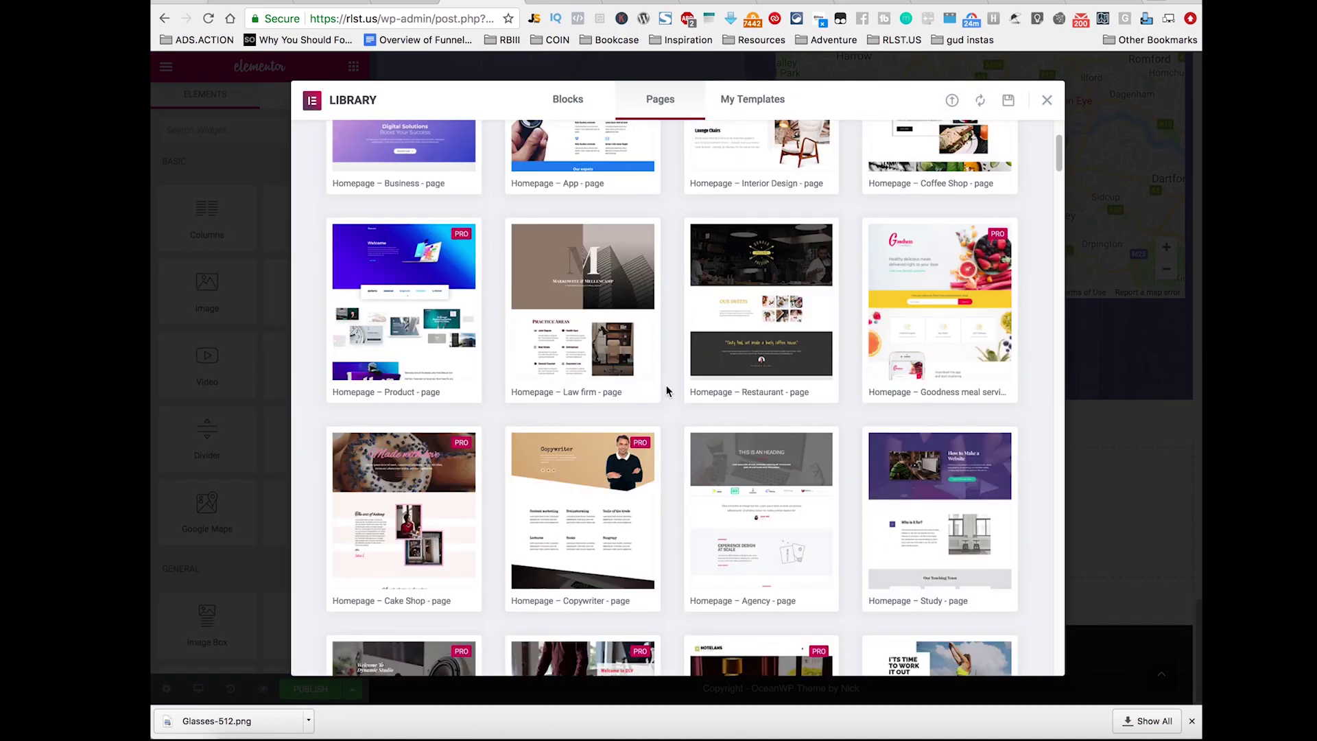
{"action": "scroll", "coordinate": [666, 389], "scroll_direction": "down", "scroll_amount": 4}
{"action": "scroll", "coordinate": [667, 386], "scroll_direction": "down", "scroll_amount": 2}
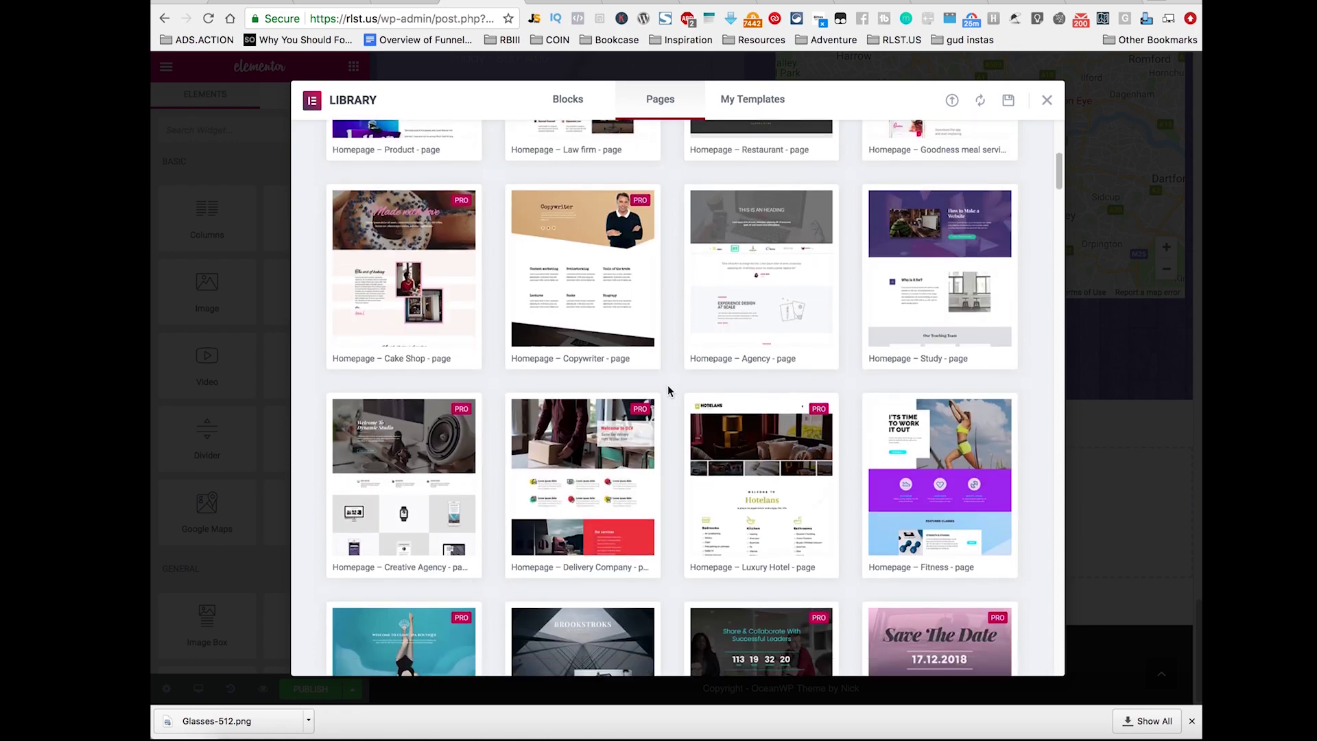
{"action": "scroll", "coordinate": [667, 392], "scroll_direction": "down", "scroll_amount": 3}
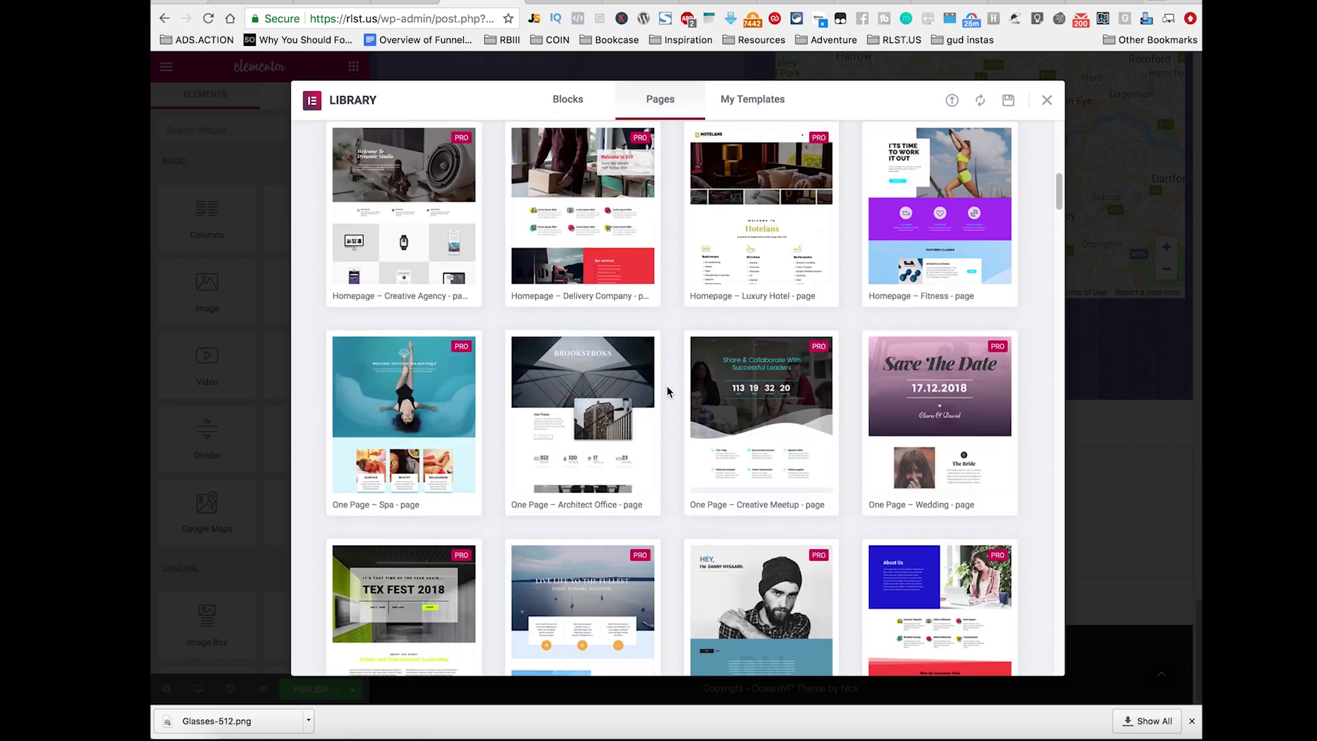
{"action": "scroll", "coordinate": [668, 386], "scroll_direction": "down", "scroll_amount": 2}
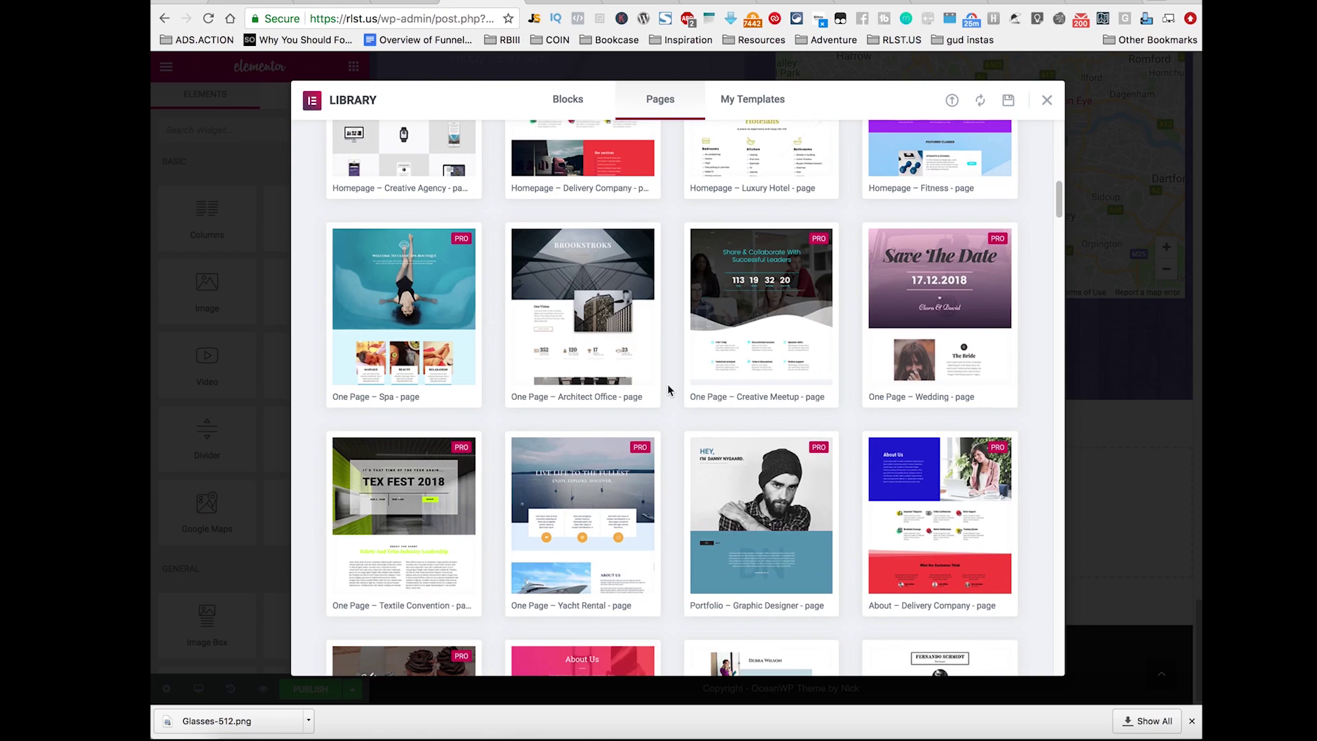
{"action": "scroll", "coordinate": [668, 385], "scroll_direction": "down", "scroll_amount": 12}
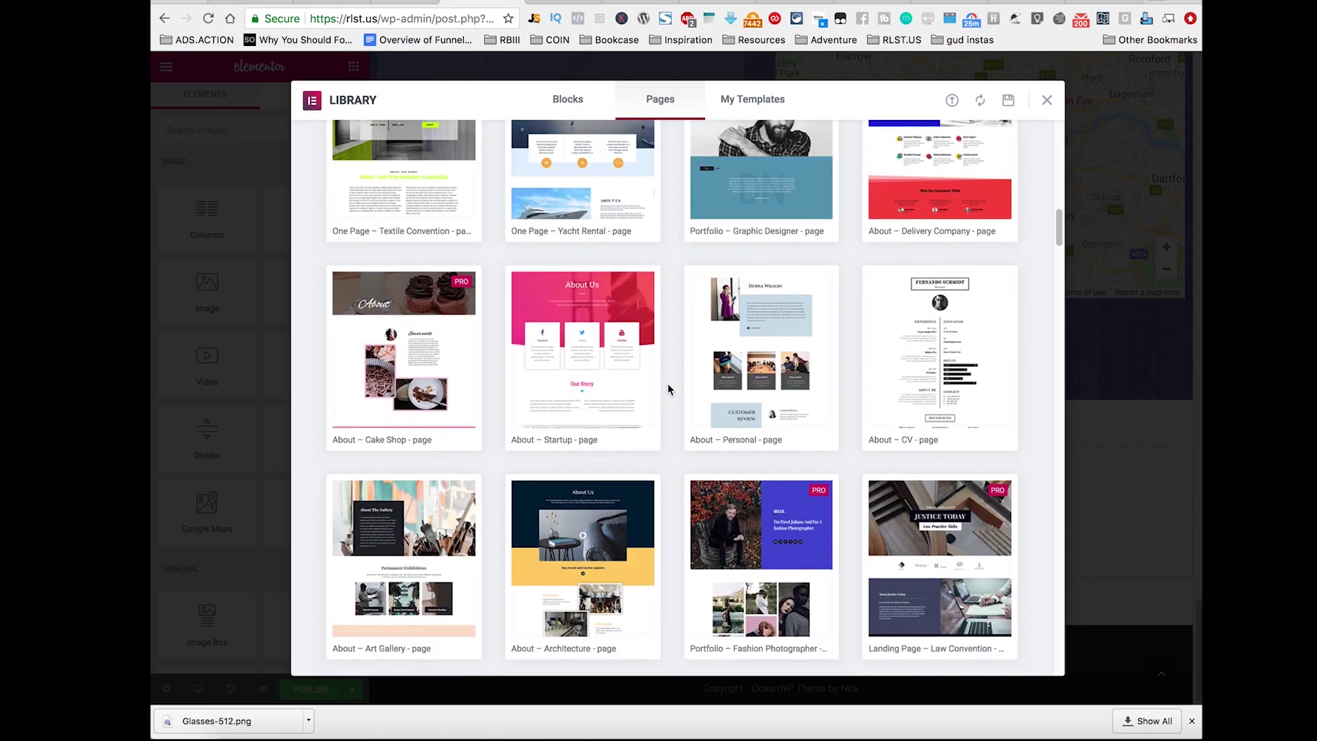
{"action": "scroll", "coordinate": [669, 389], "scroll_direction": "down", "scroll_amount": 18}
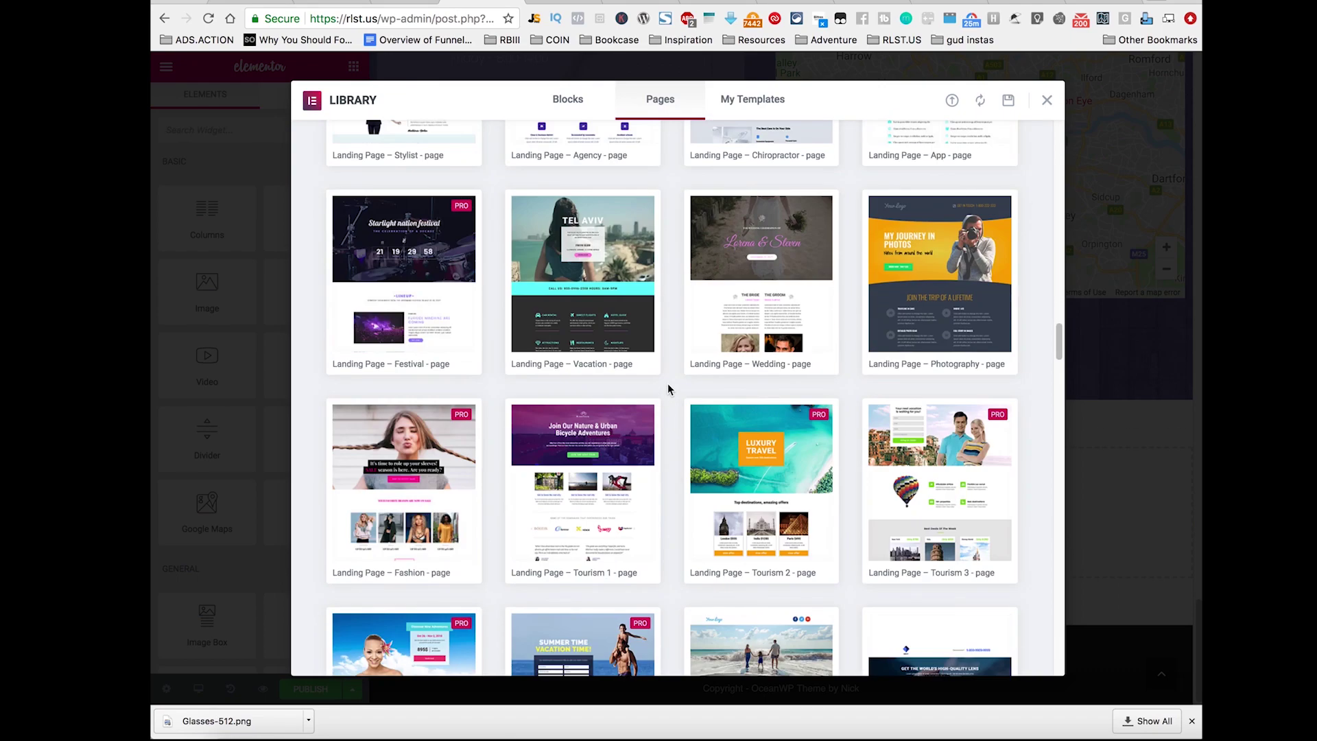
{"action": "scroll", "coordinate": [668, 386], "scroll_direction": "down", "scroll_amount": 14}
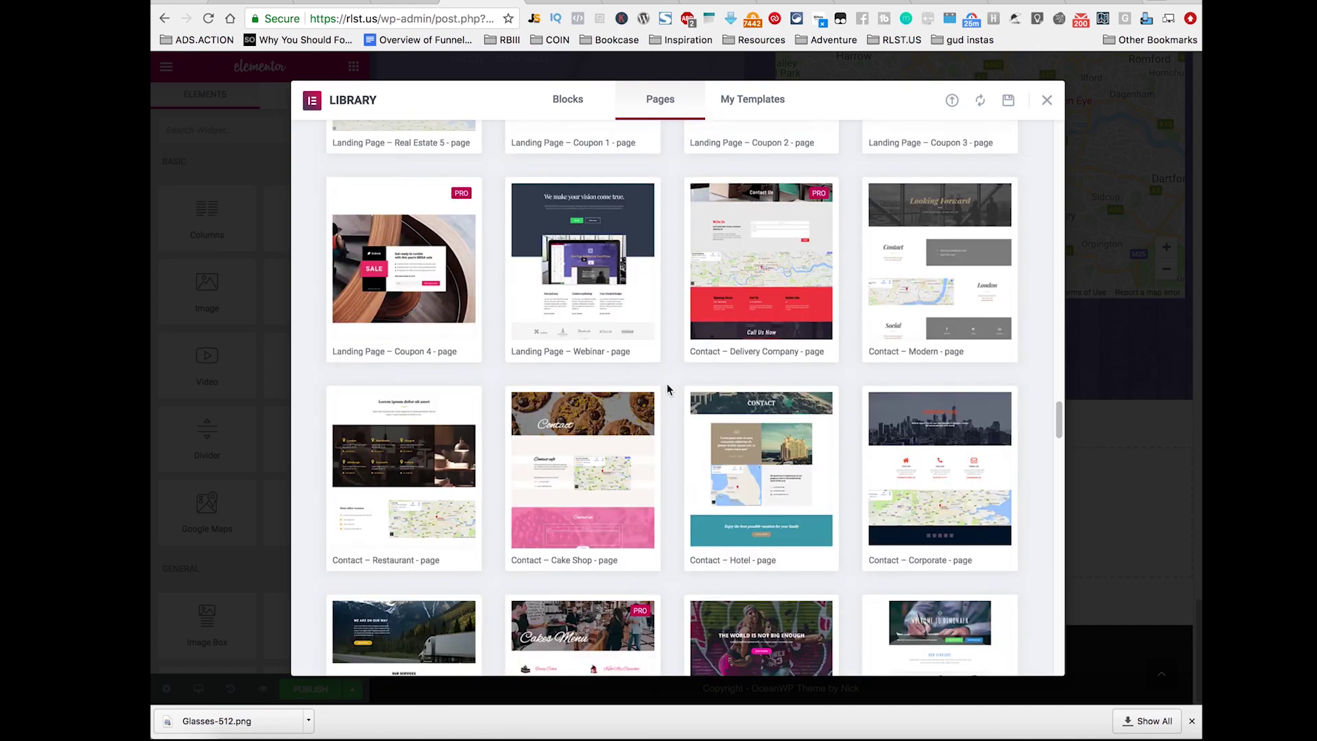
{"action": "scroll", "coordinate": [667, 384], "scroll_direction": "up", "scroll_amount": 10}
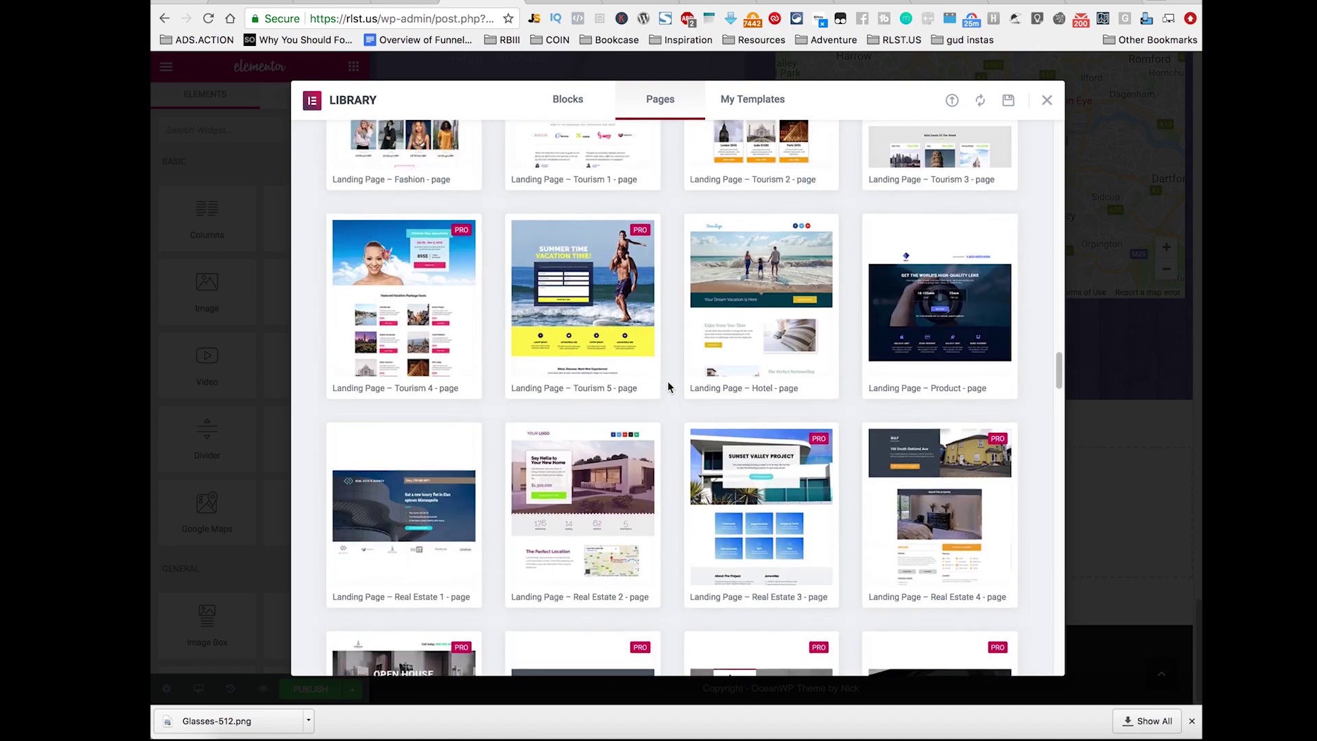
{"action": "scroll", "coordinate": [669, 387], "scroll_direction": "up", "scroll_amount": 6}
{"action": "scroll", "coordinate": [669, 387], "scroll_direction": "up", "scroll_amount": 2}
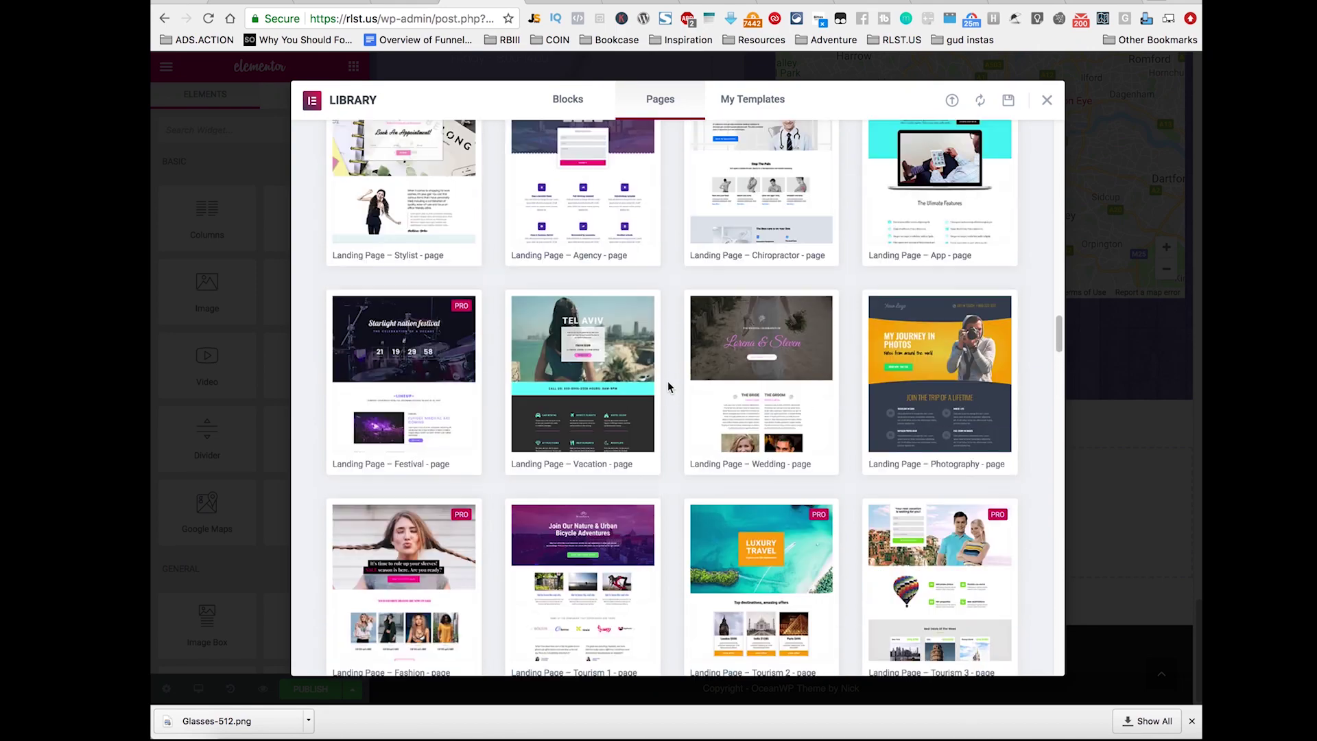
{"action": "scroll", "coordinate": [668, 387], "scroll_direction": "up", "scroll_amount": 2}
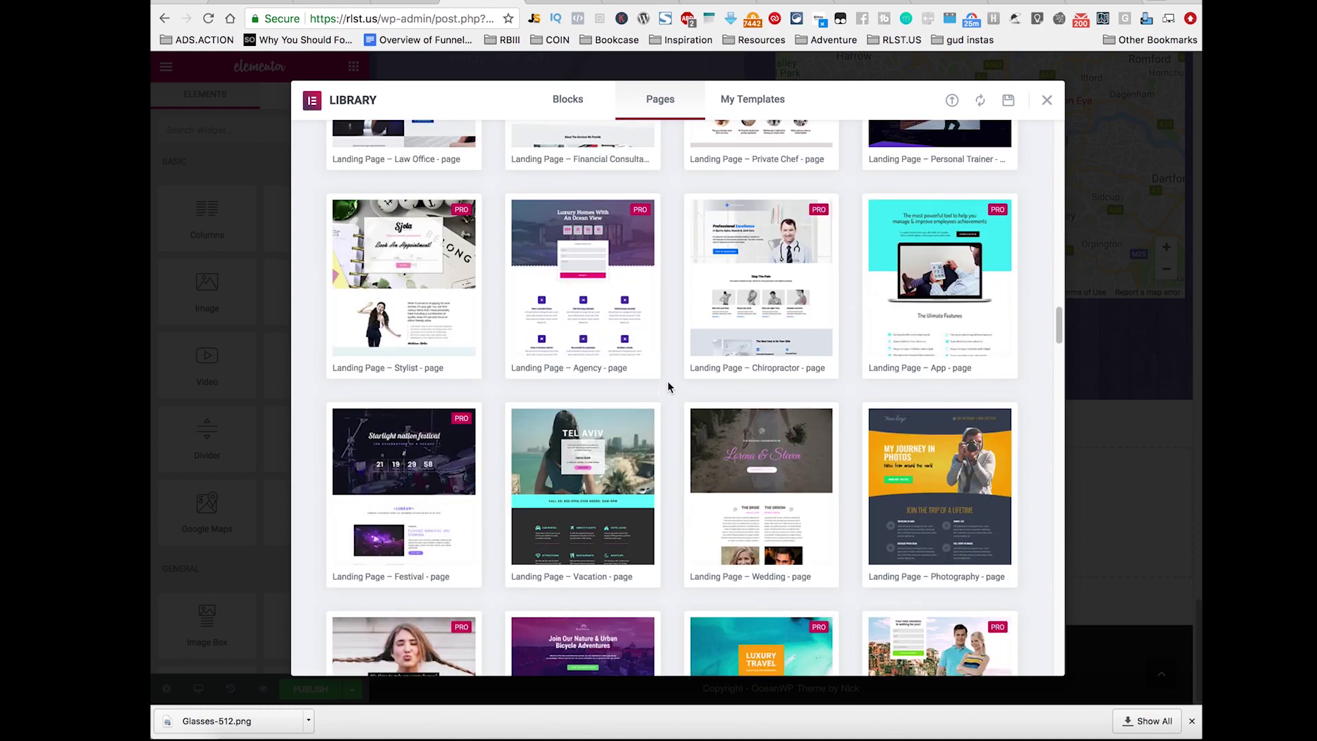
{"action": "scroll", "coordinate": [669, 386], "scroll_direction": "up", "scroll_amount": 7}
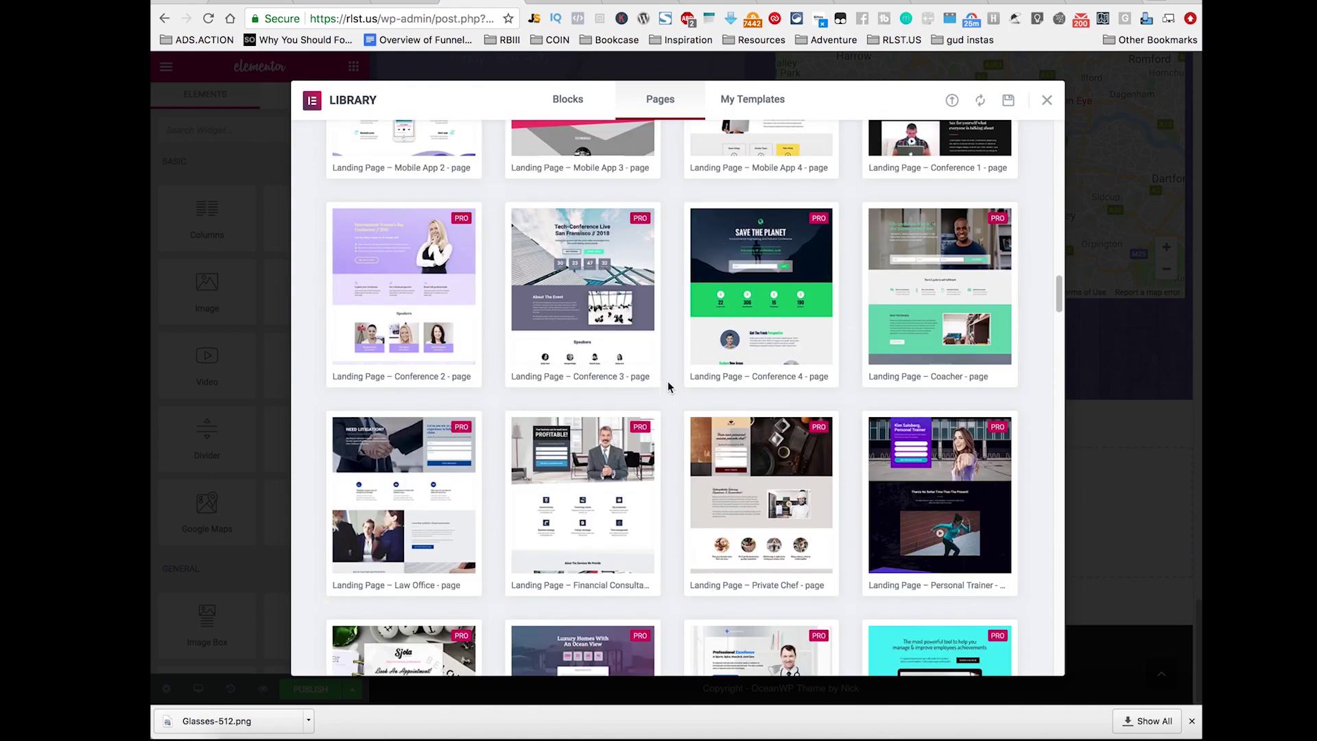
{"action": "scroll", "coordinate": [669, 387], "scroll_direction": "up", "scroll_amount": 7}
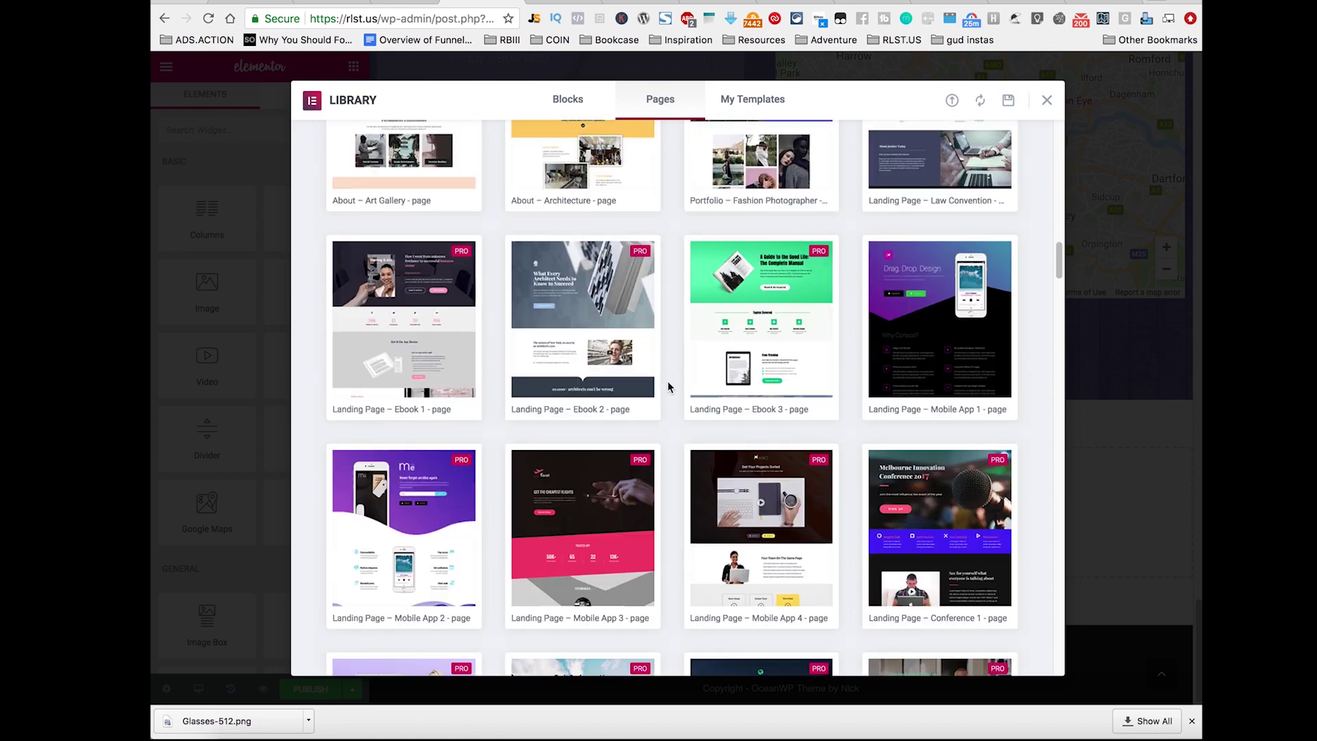
{"action": "scroll", "coordinate": [668, 387], "scroll_direction": "up", "scroll_amount": 11}
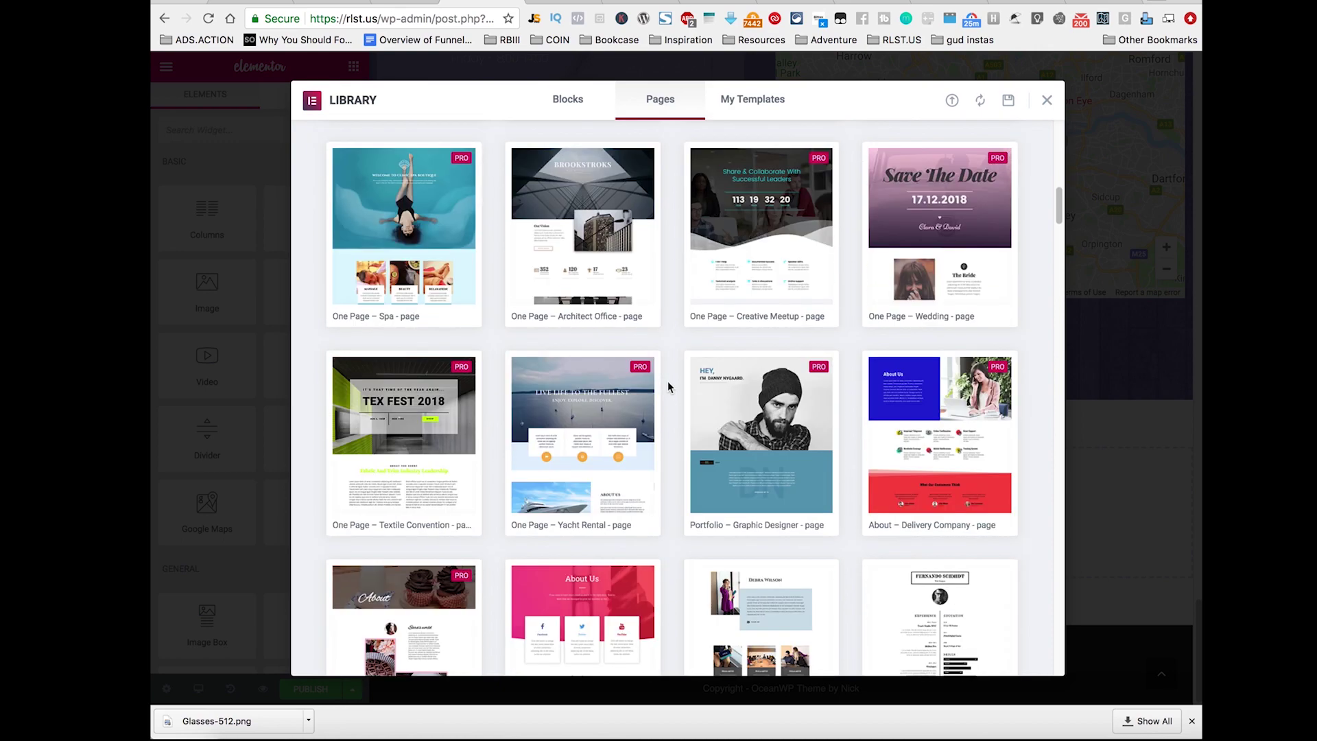
{"action": "scroll", "coordinate": [668, 381], "scroll_direction": "up", "scroll_amount": 8}
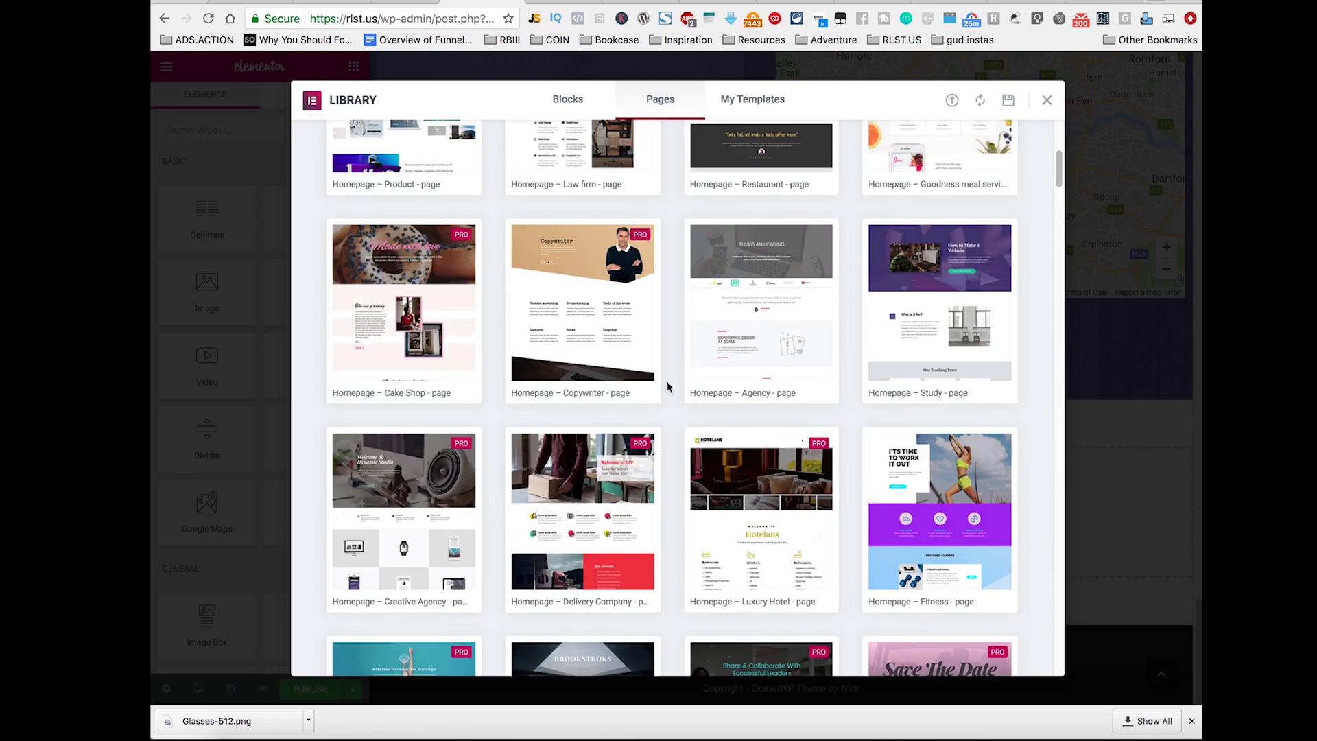
{"action": "scroll", "coordinate": [667, 382], "scroll_direction": "up", "scroll_amount": 6}
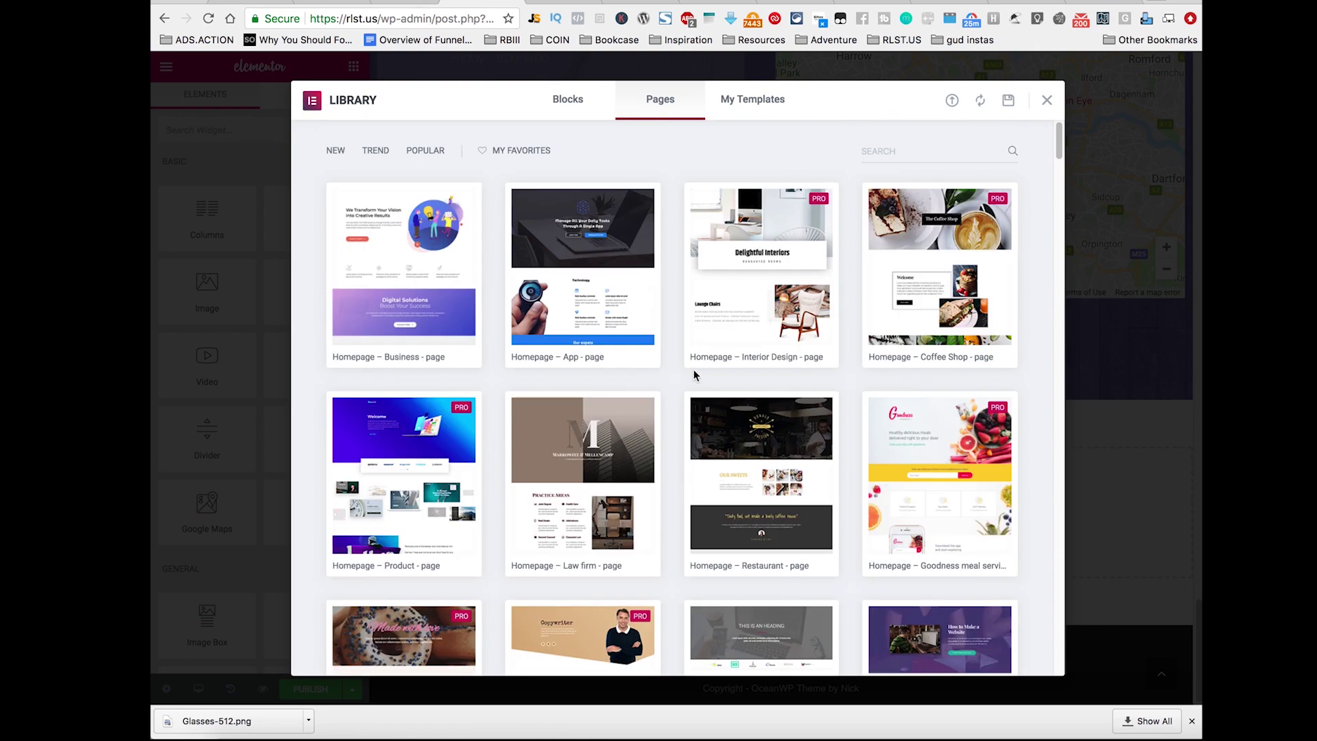
Step: Preview the Contact – Modern page template
{"action": "mouse_move", "coordinate": [713, 364]}
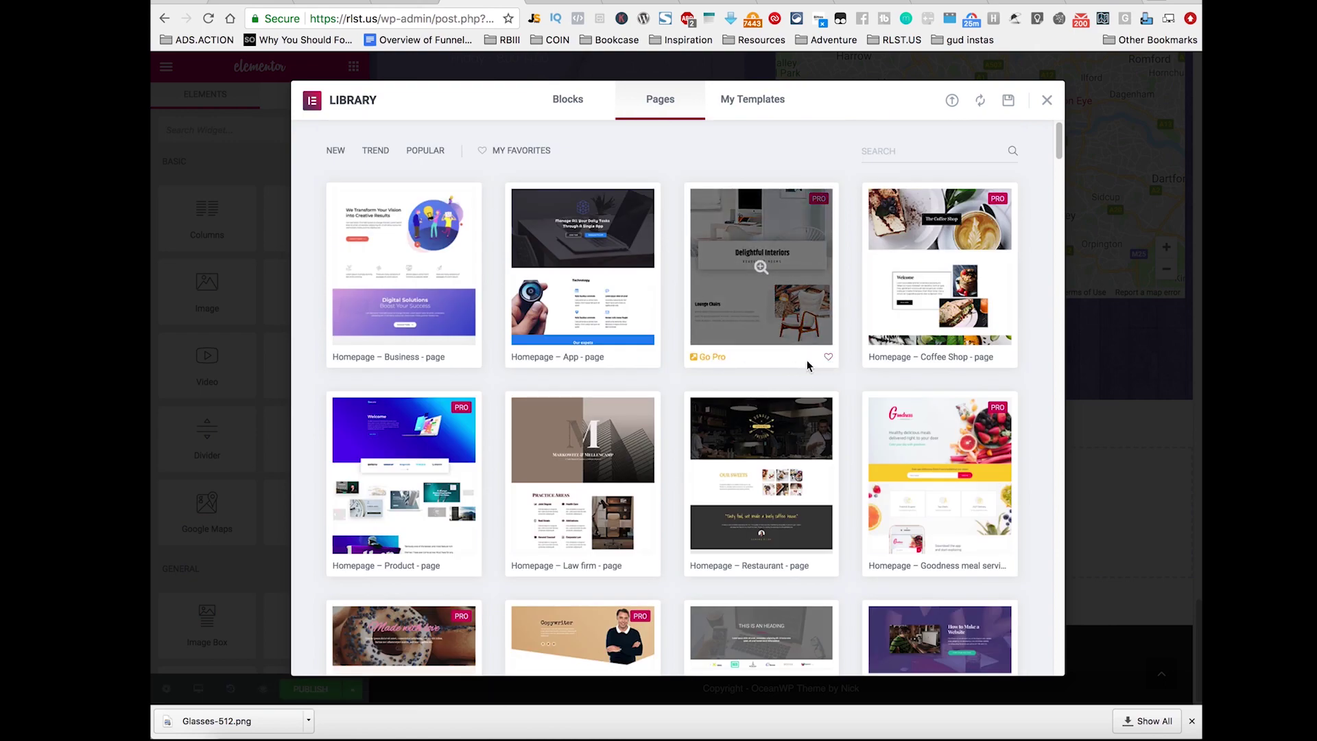
{"action": "scroll", "coordinate": [658, 388], "scroll_direction": "down", "scroll_amount": 10}
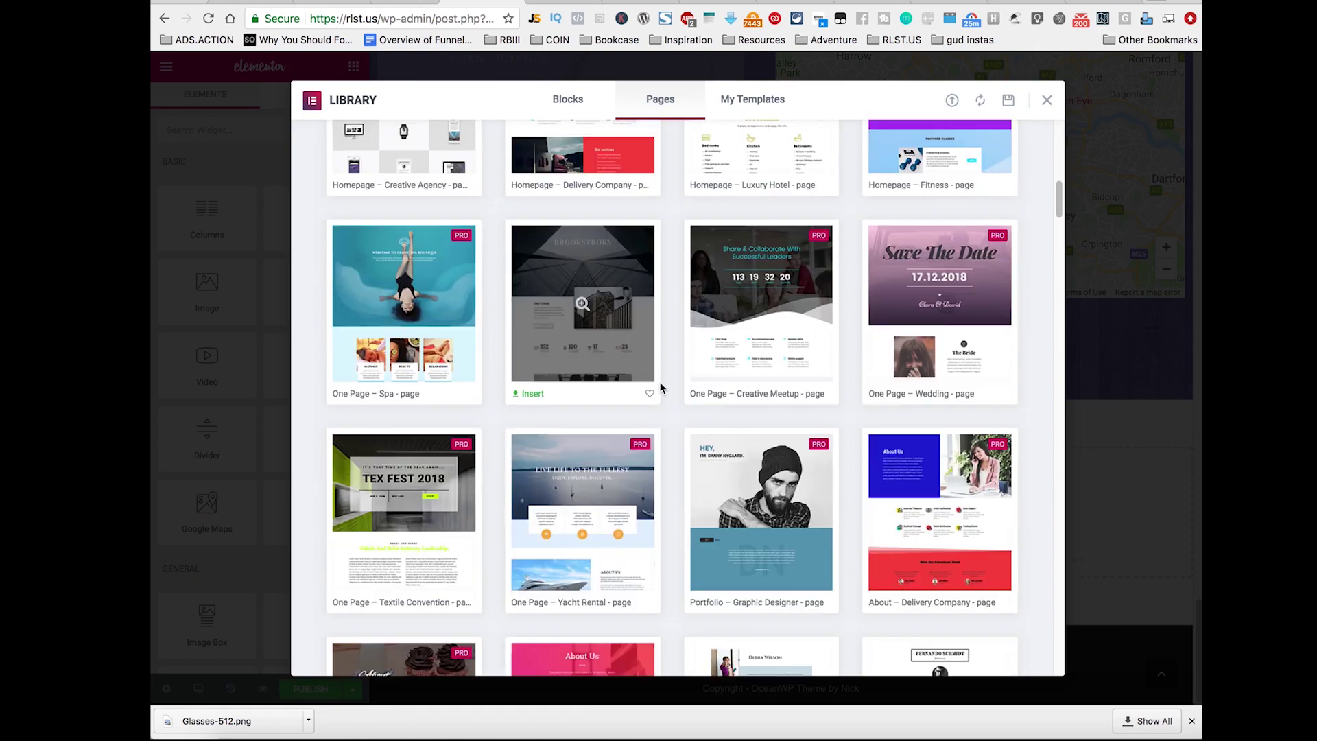
{"action": "scroll", "coordinate": [661, 387], "scroll_direction": "down", "scroll_amount": 6}
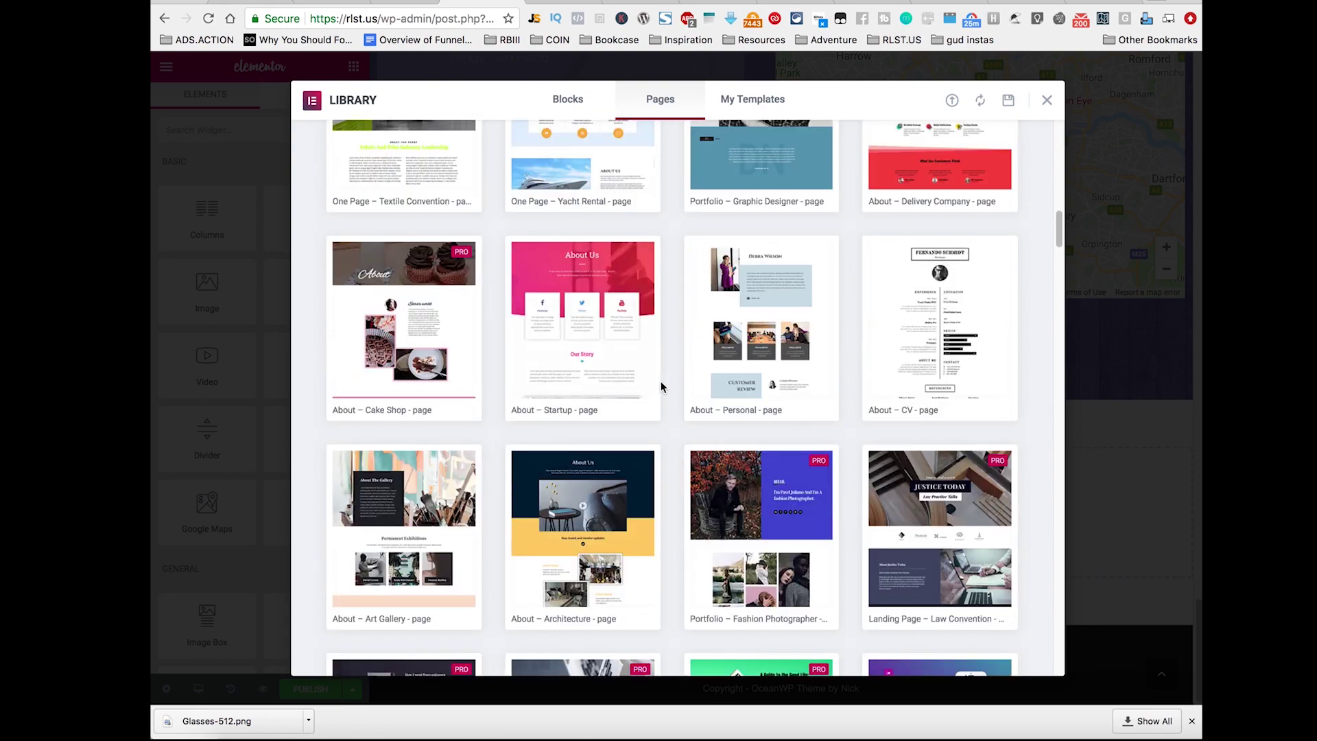
{"action": "scroll", "coordinate": [661, 387], "scroll_direction": "down", "scroll_amount": 4}
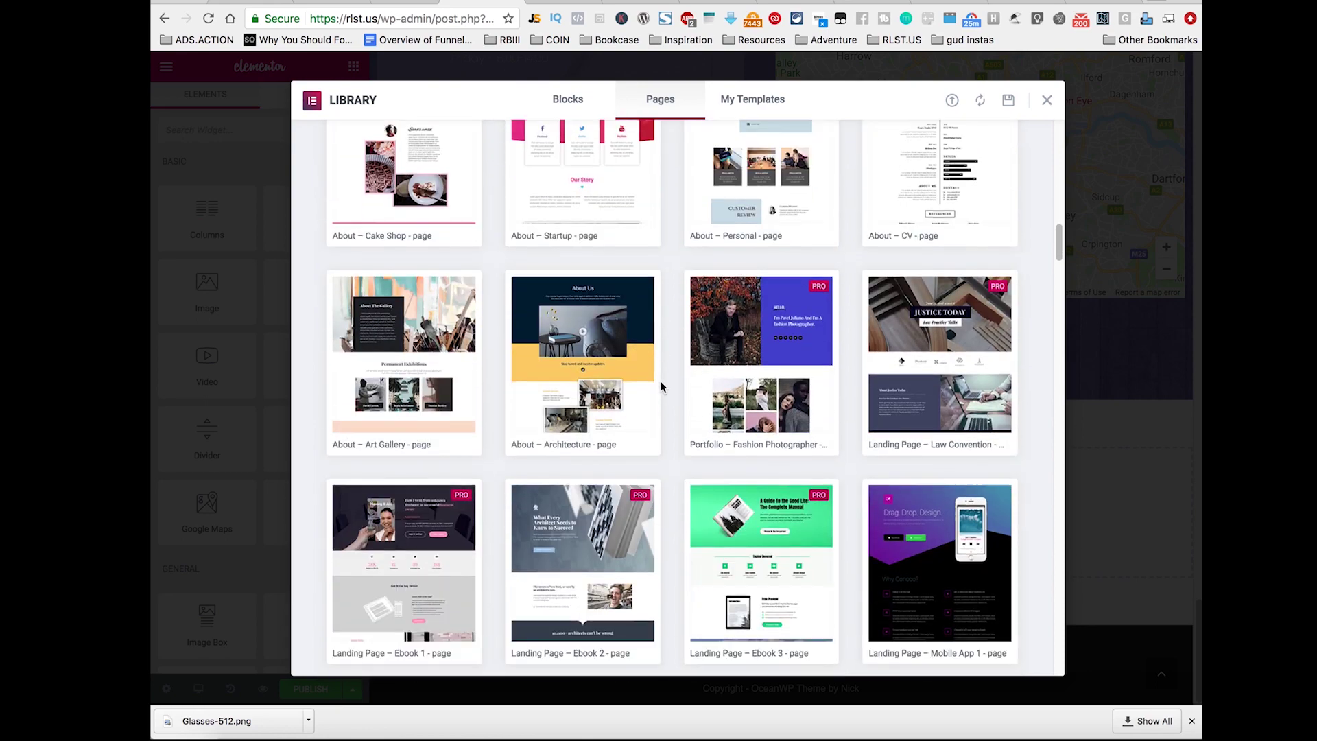
{"action": "scroll", "coordinate": [661, 388], "scroll_direction": "down", "scroll_amount": 6}
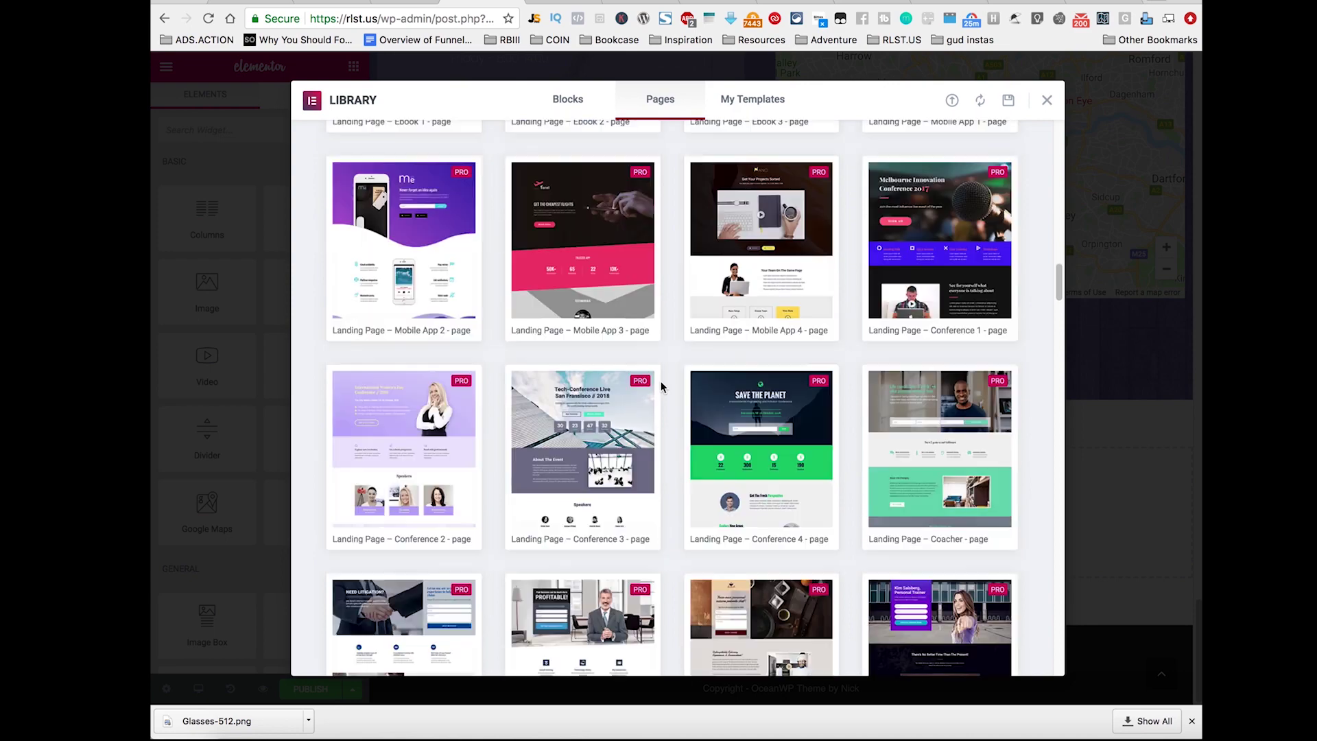
{"action": "scroll", "coordinate": [660, 387], "scroll_direction": "down", "scroll_amount": 4}
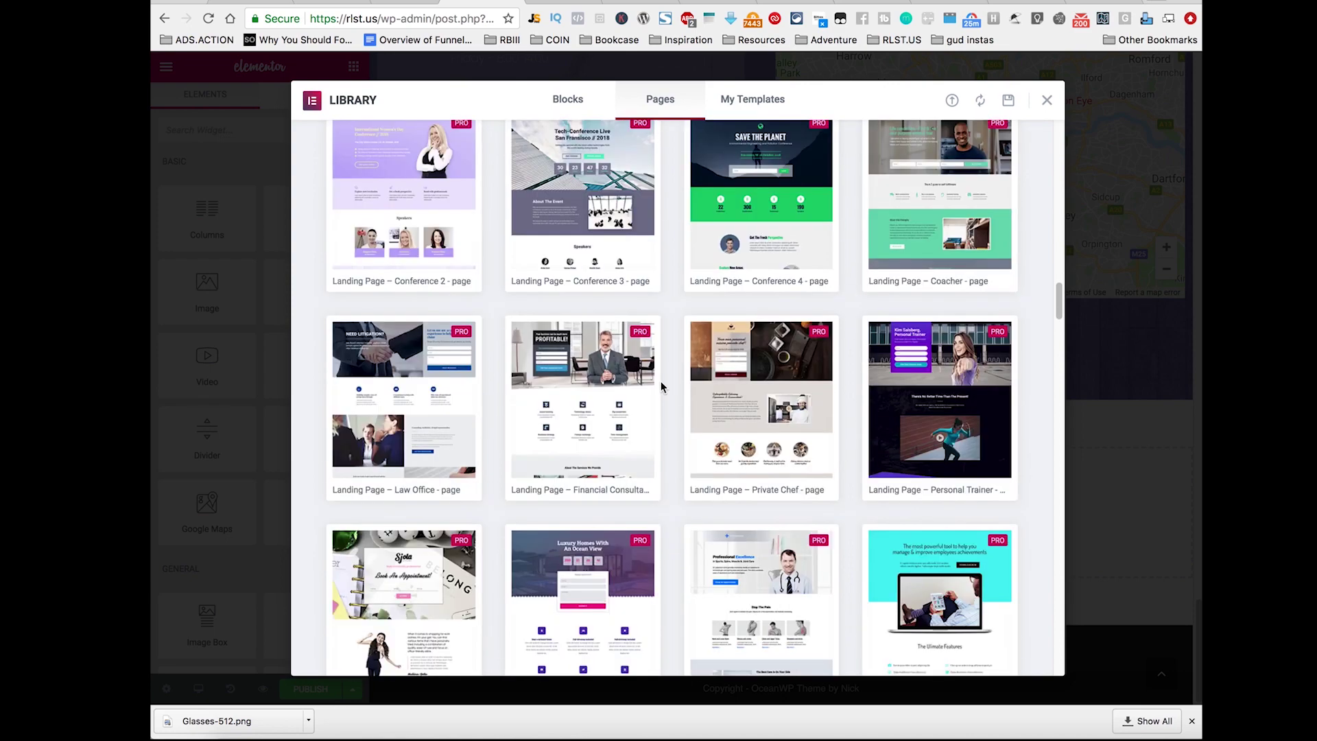
{"action": "scroll", "coordinate": [661, 388], "scroll_direction": "down", "scroll_amount": 10}
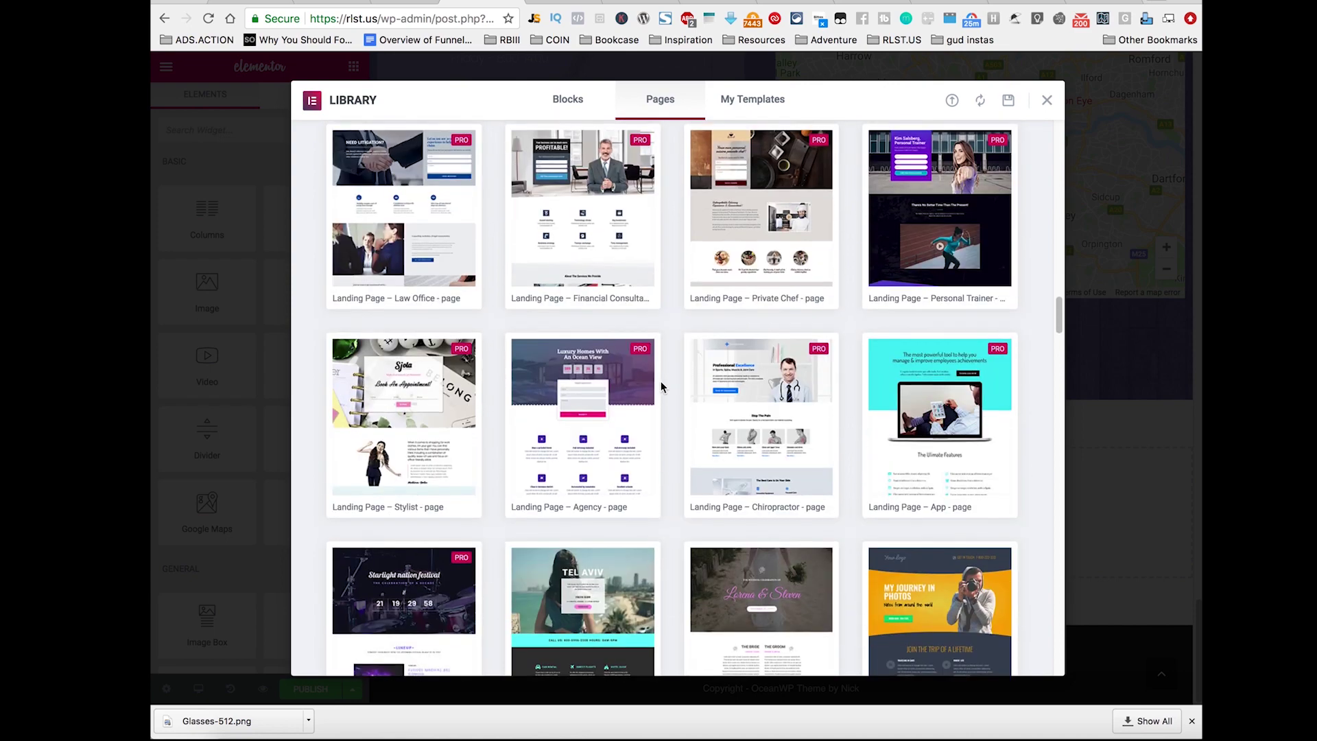
{"action": "scroll", "coordinate": [661, 388], "scroll_direction": "down", "scroll_amount": 6}
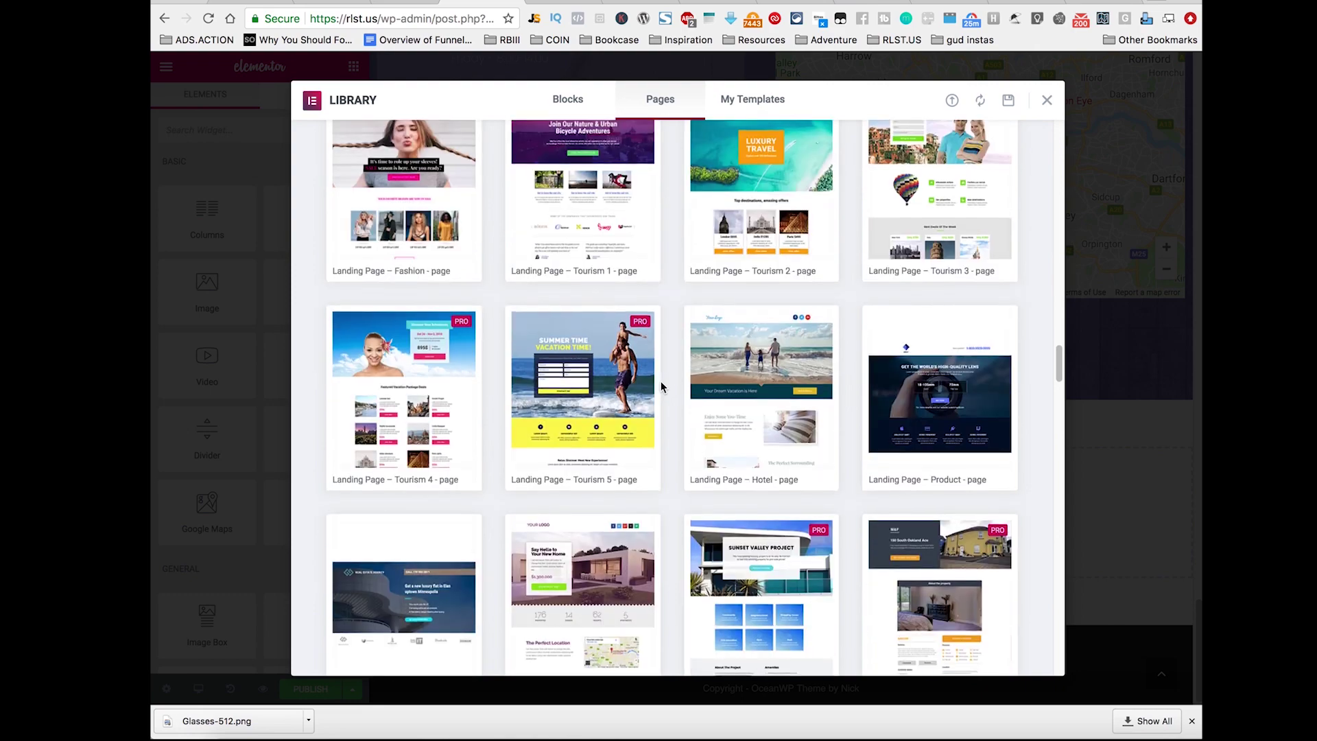
{"action": "scroll", "coordinate": [660, 388], "scroll_direction": "down", "scroll_amount": 9}
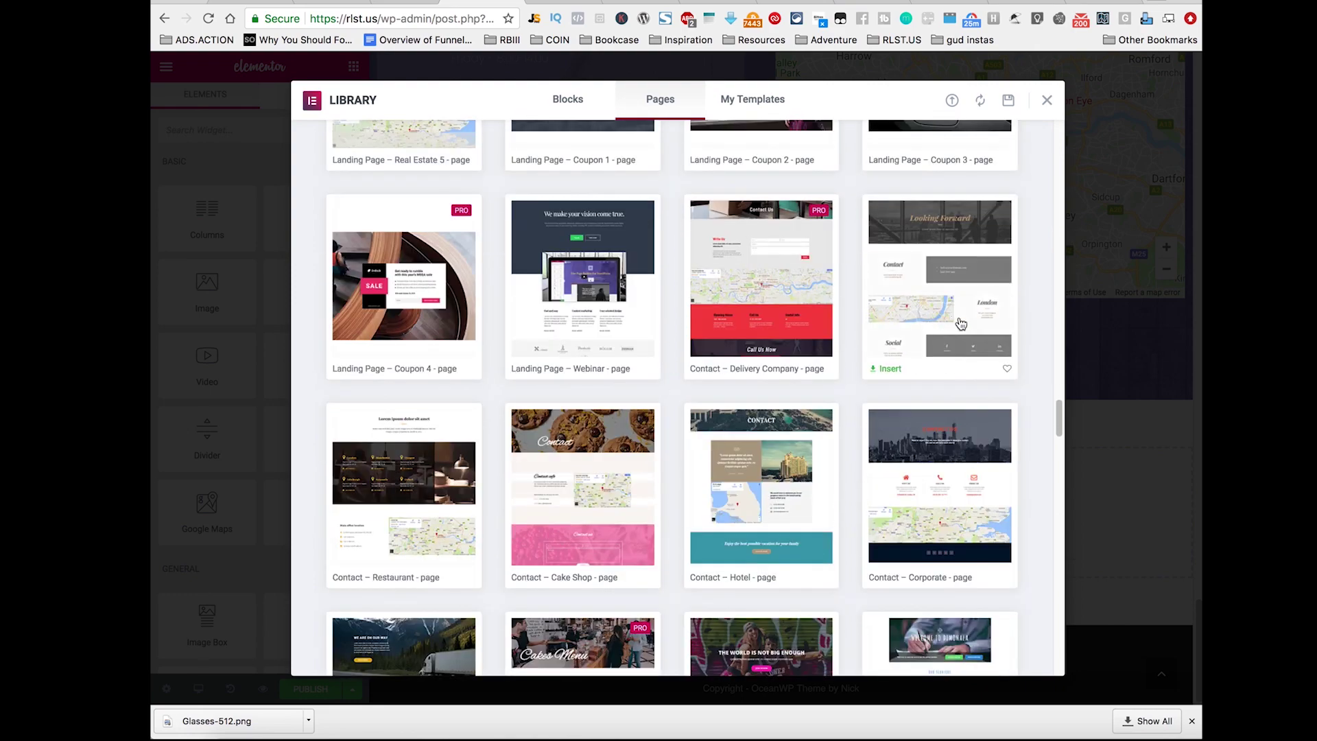
{"action": "scroll", "coordinate": [661, 386], "scroll_direction": "down", "scroll_amount": 3}
{"action": "left_click", "coordinate": [979, 221]}
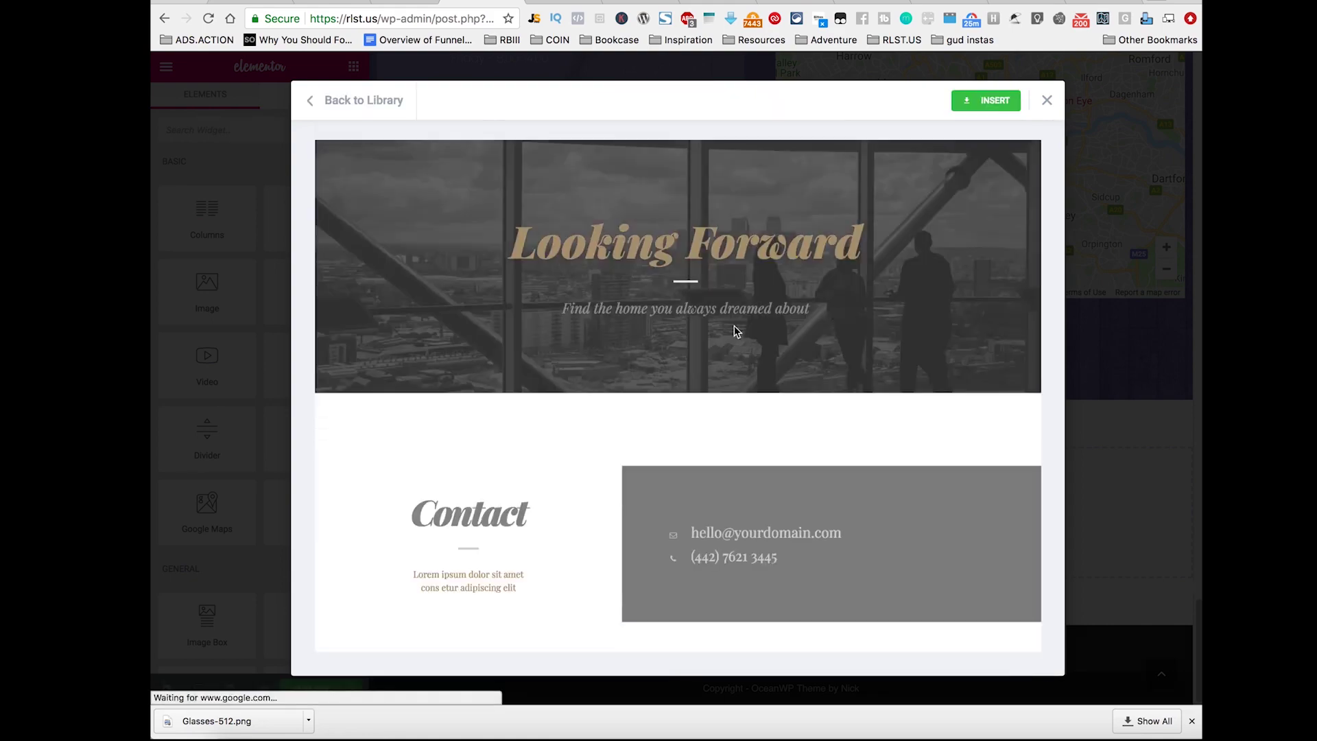
{"action": "scroll", "coordinate": [737, 331], "scroll_direction": "down", "scroll_amount": 8}
{"action": "scroll", "coordinate": [741, 330], "scroll_direction": "up", "scroll_amount": 8}
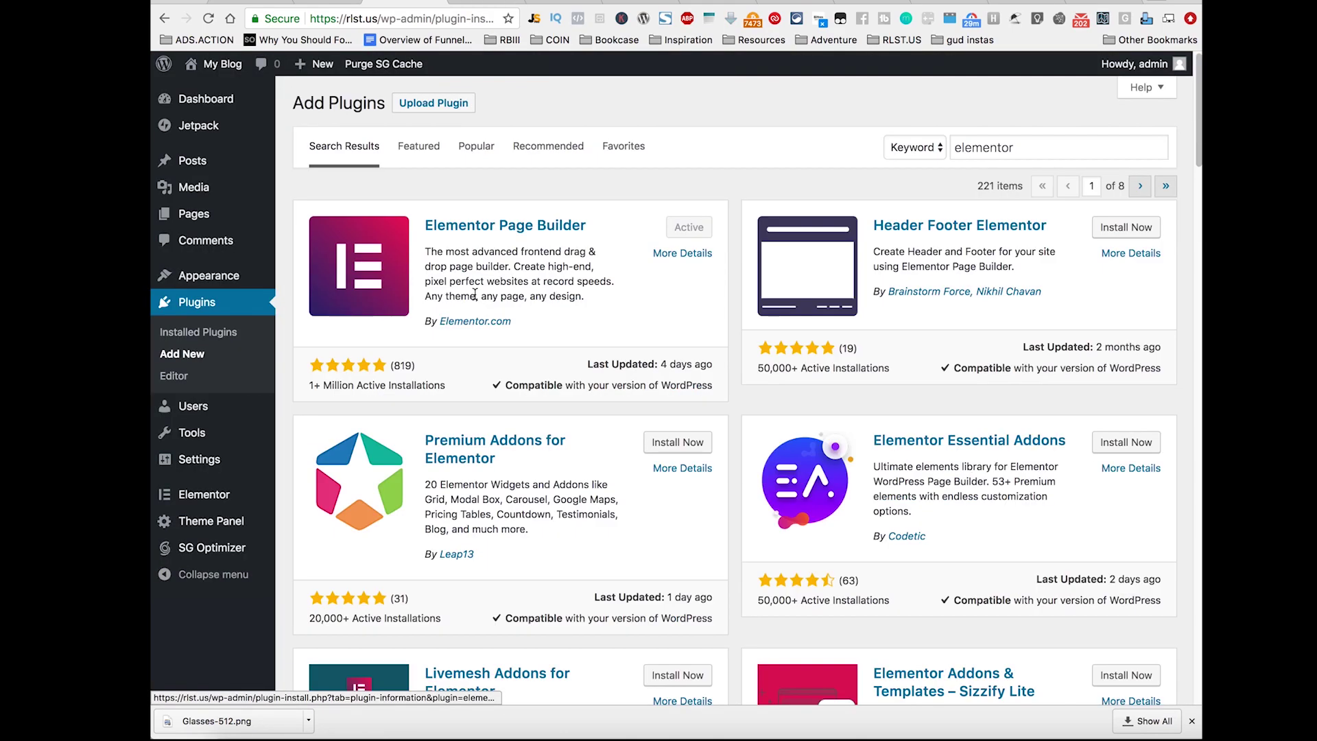
Step: Search plugins for 'con', install and activate Contact Form 7, and dismiss the header banner
{"action": "left_click", "coordinate": [995, 151]}
{"action": "double_click", "coordinate": [995, 150]}
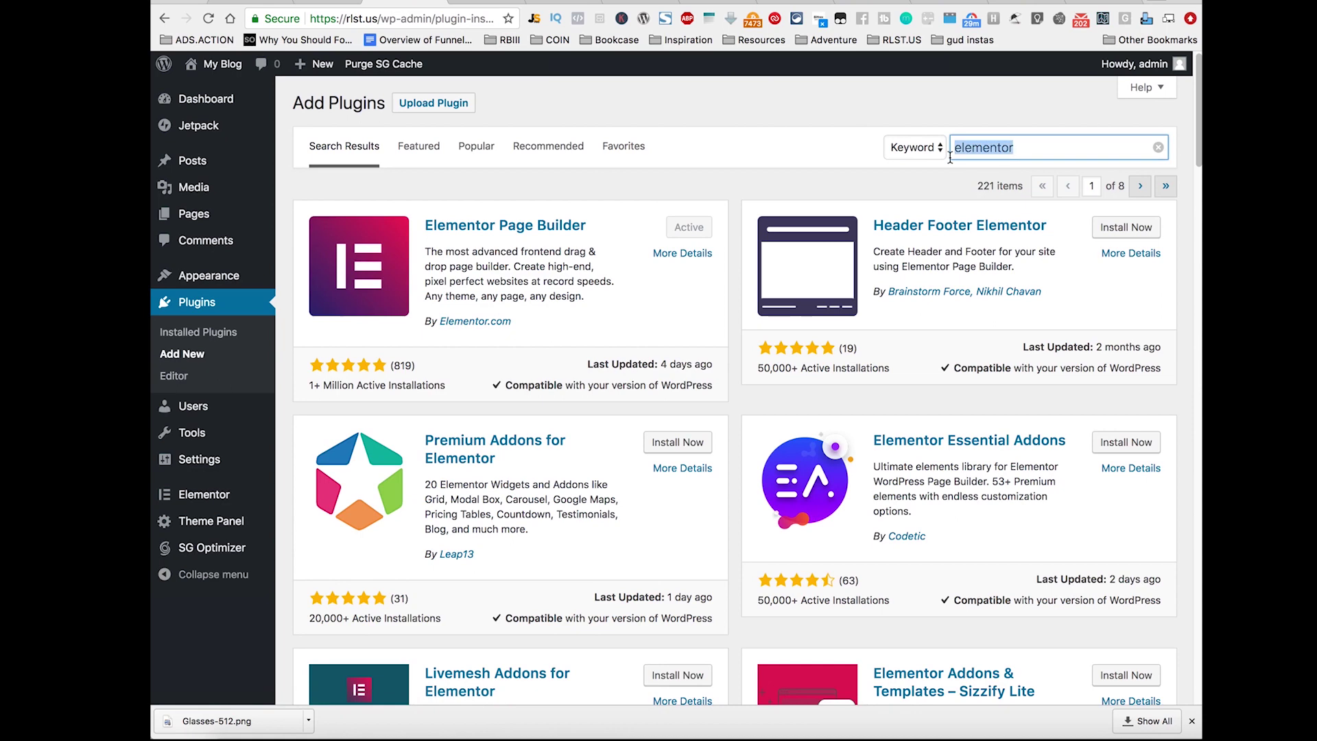
{"action": "type", "text": "contact form 7"}
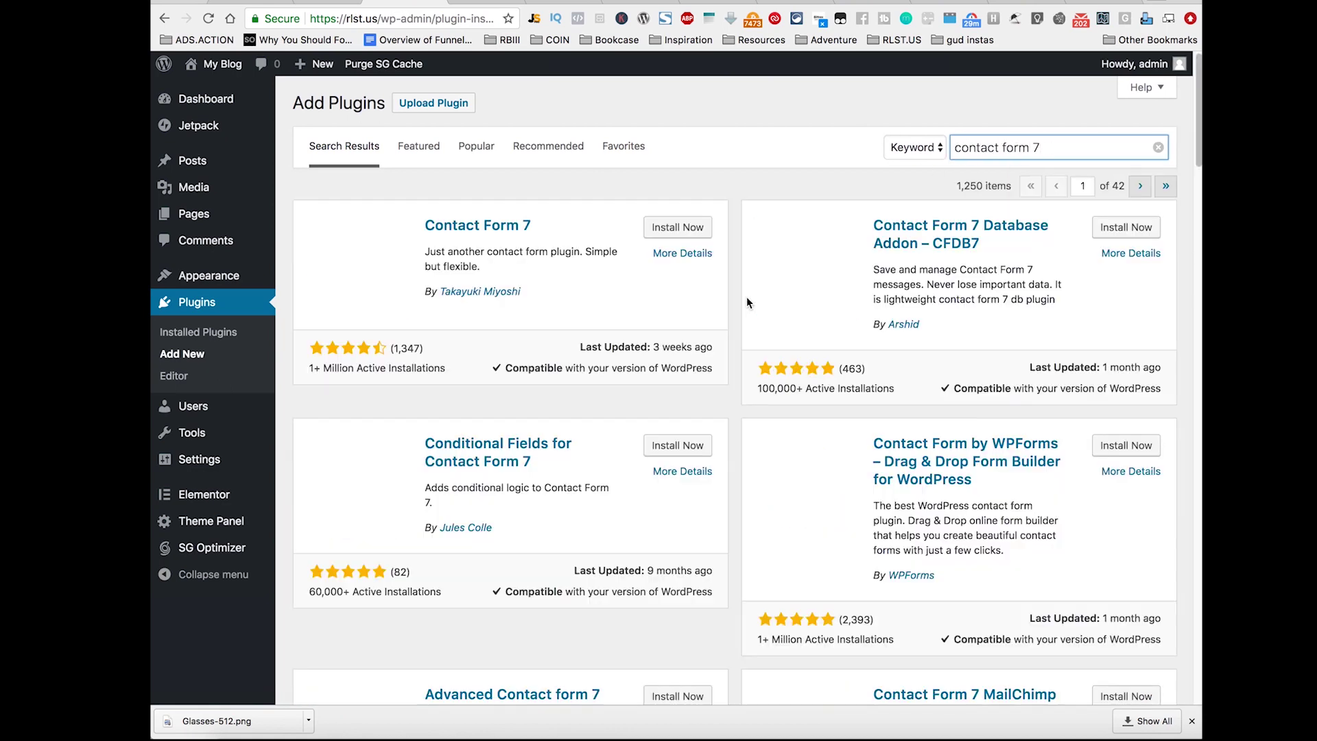
{"action": "left_click", "coordinate": [706, 232]}
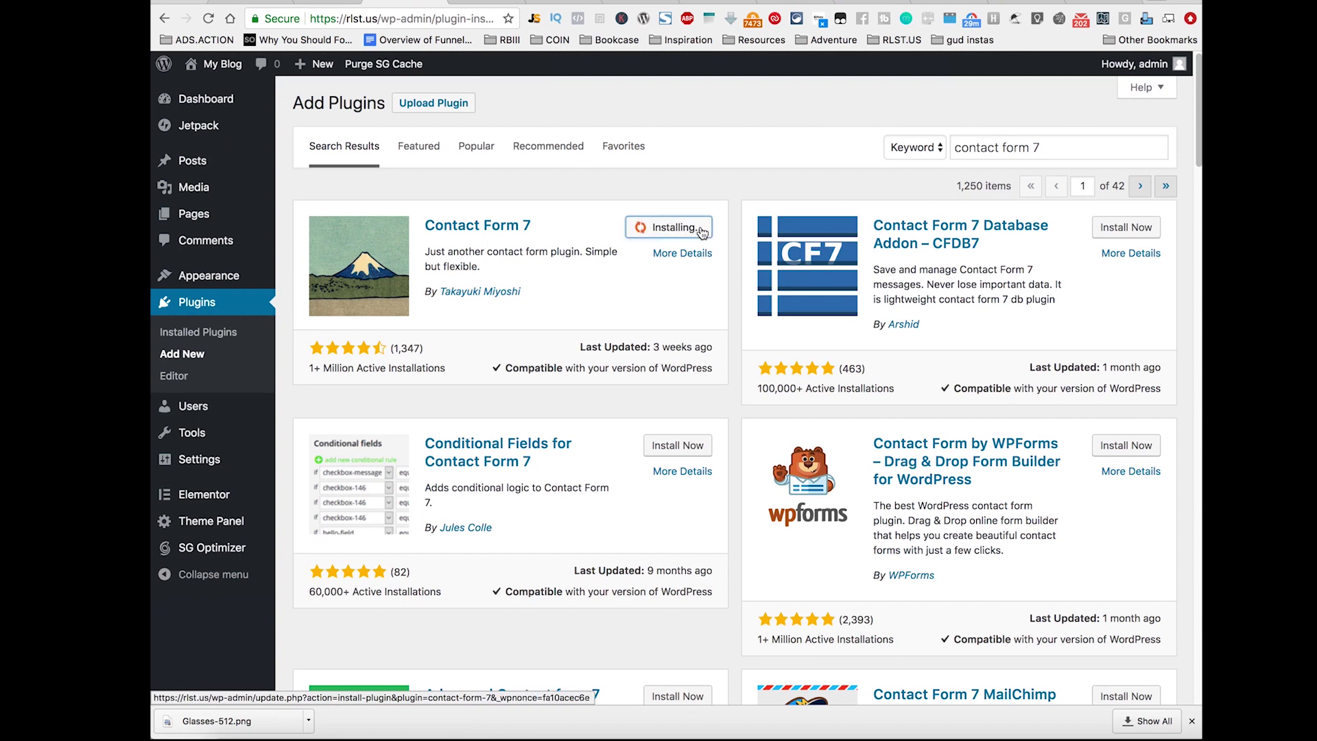
{"action": "left_click", "coordinate": [687, 230]}
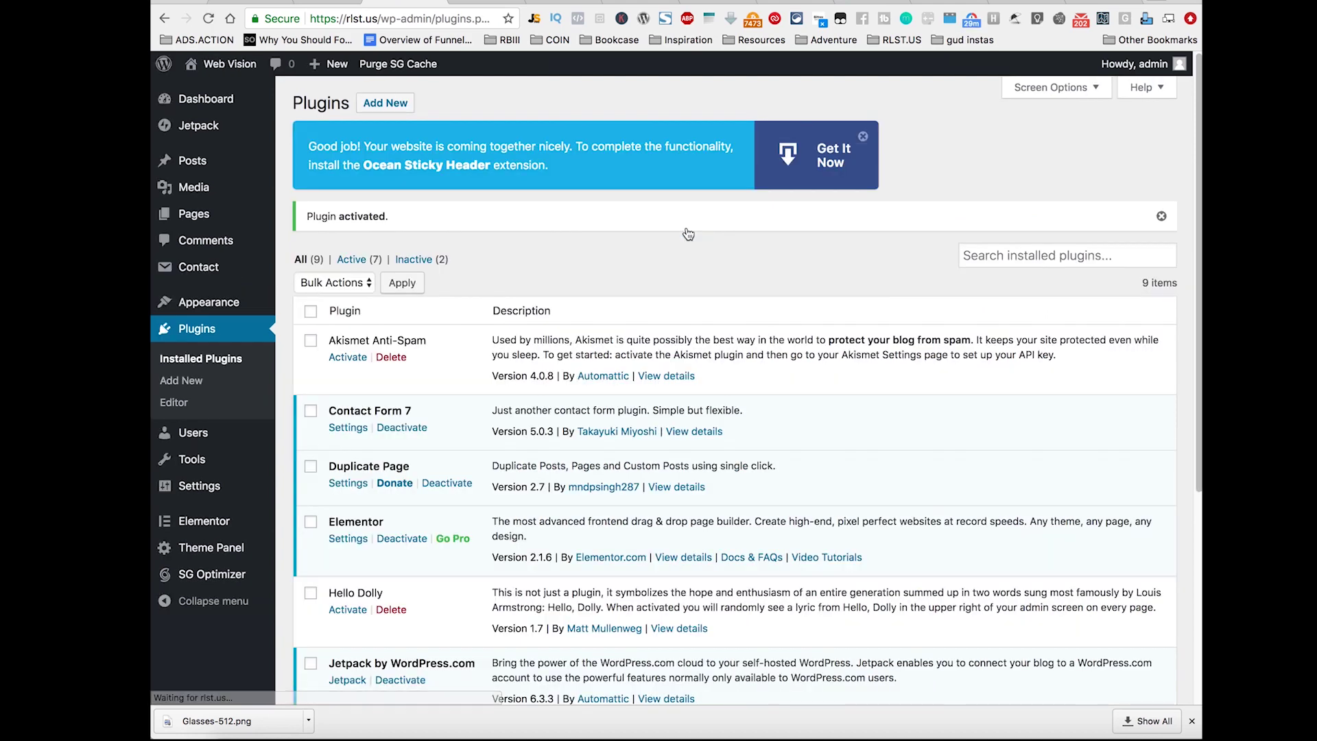
{"action": "left_click", "coordinate": [863, 137]}
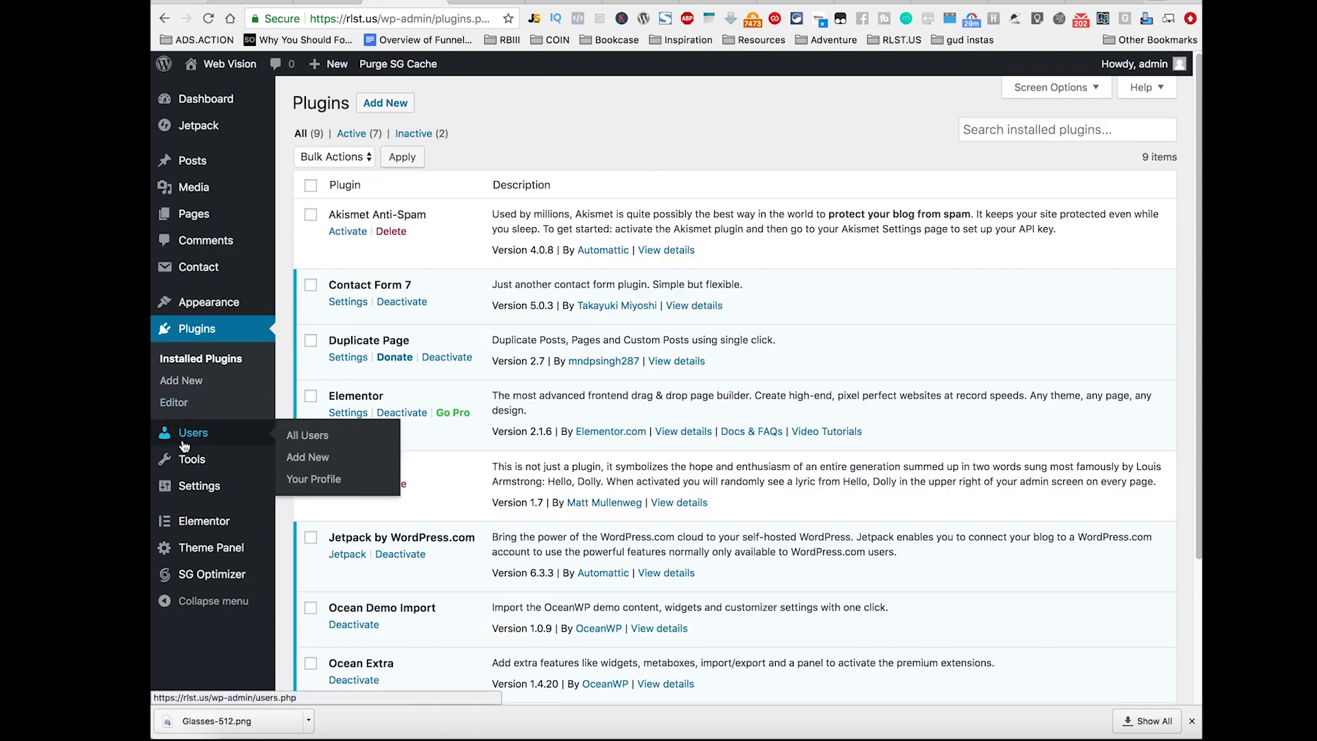
{"action": "mouse_move", "coordinate": [192, 276]}
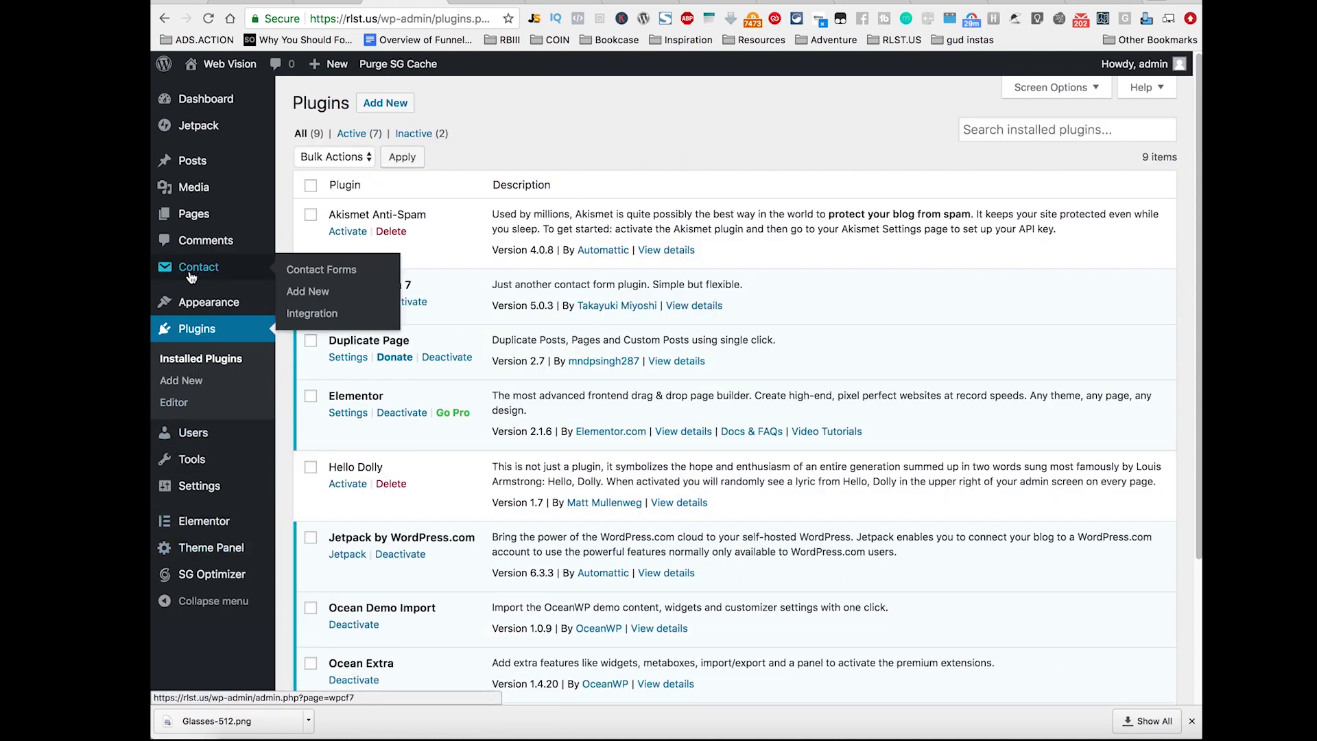
Step: Check a new form's Mail settings, then select the full Contact form 1 shortcode
{"action": "left_click", "coordinate": [302, 291]}
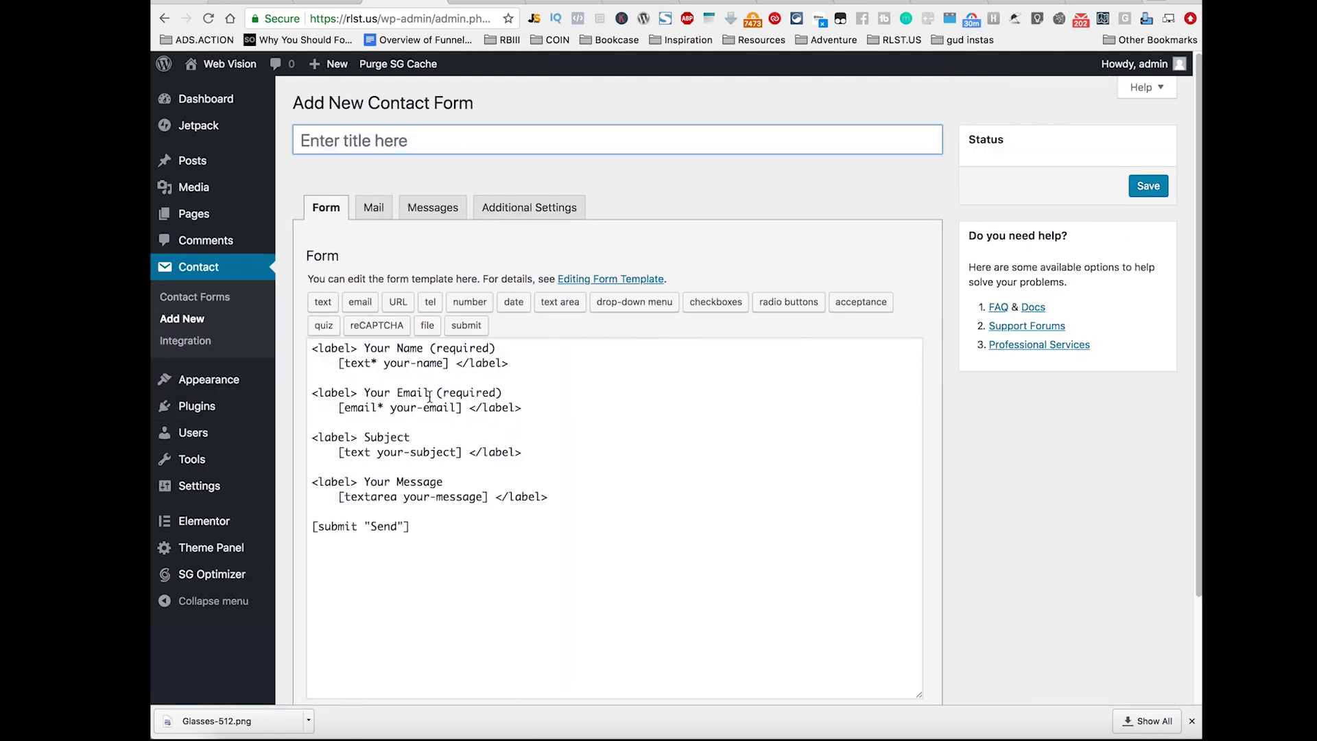
{"action": "left_click", "coordinate": [378, 213]}
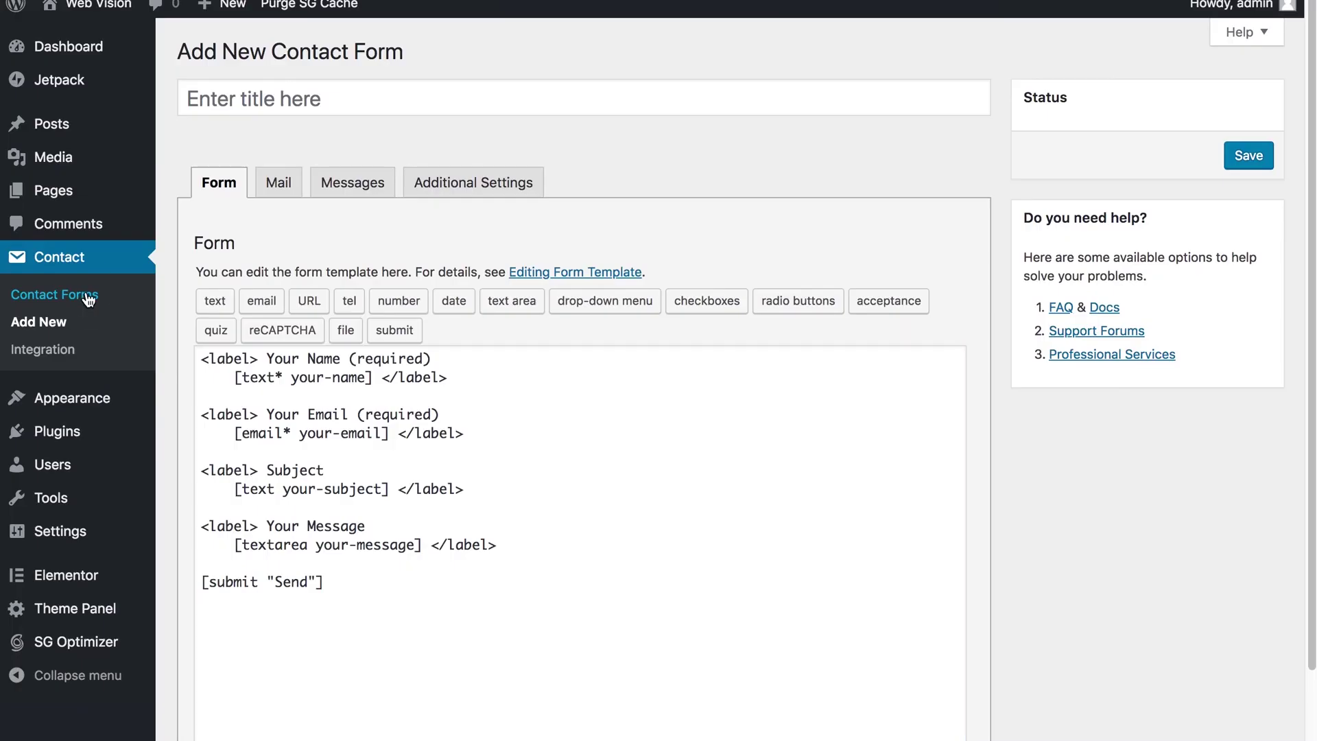
{"action": "left_click", "coordinate": [87, 297]}
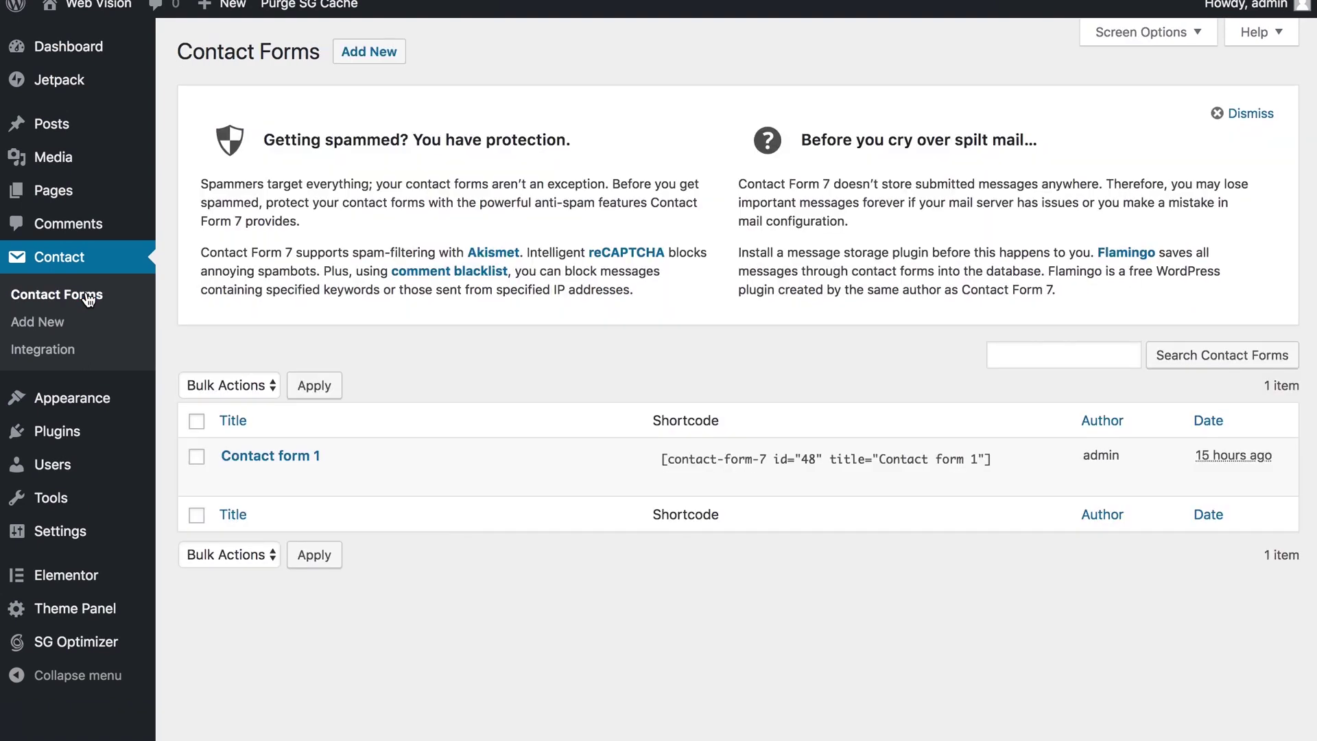
{"action": "left_click", "coordinate": [764, 459]}
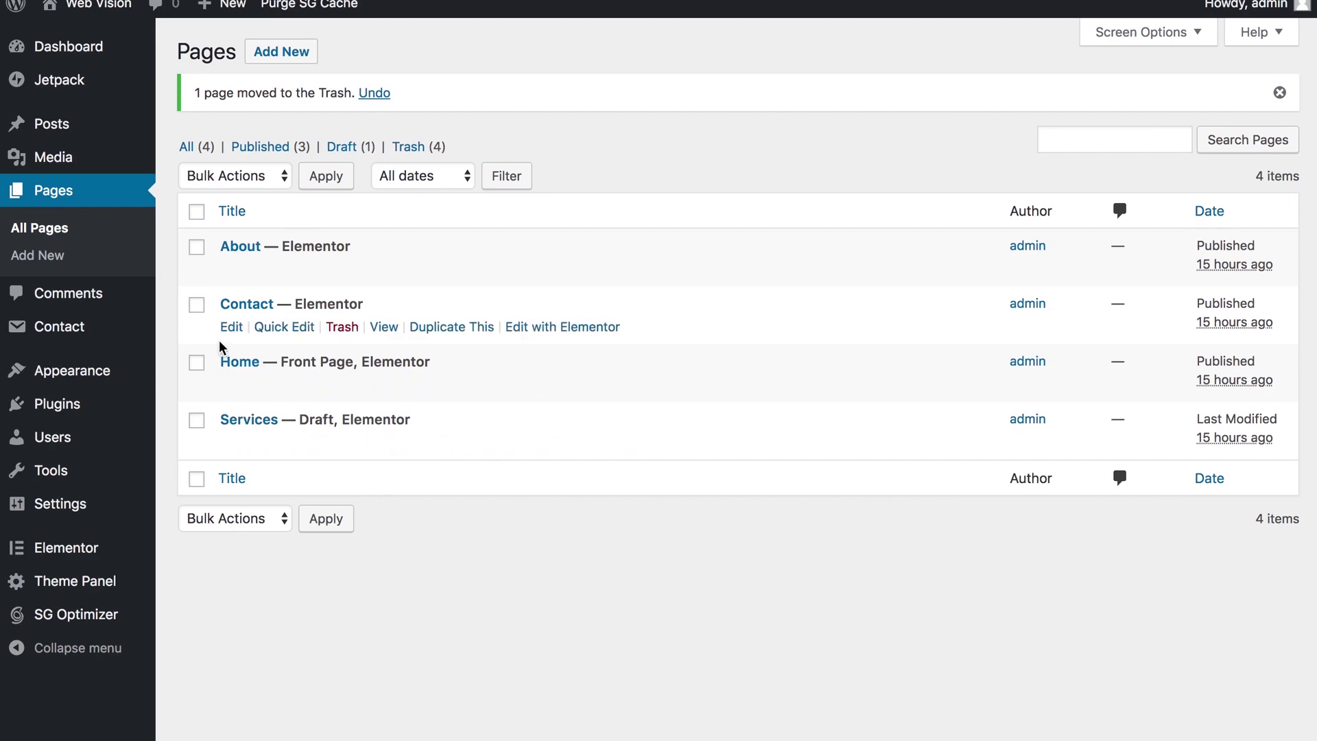
Step: Open the Contact page in Elementor and scroll through its current layout
{"action": "left_click", "coordinate": [533, 330]}
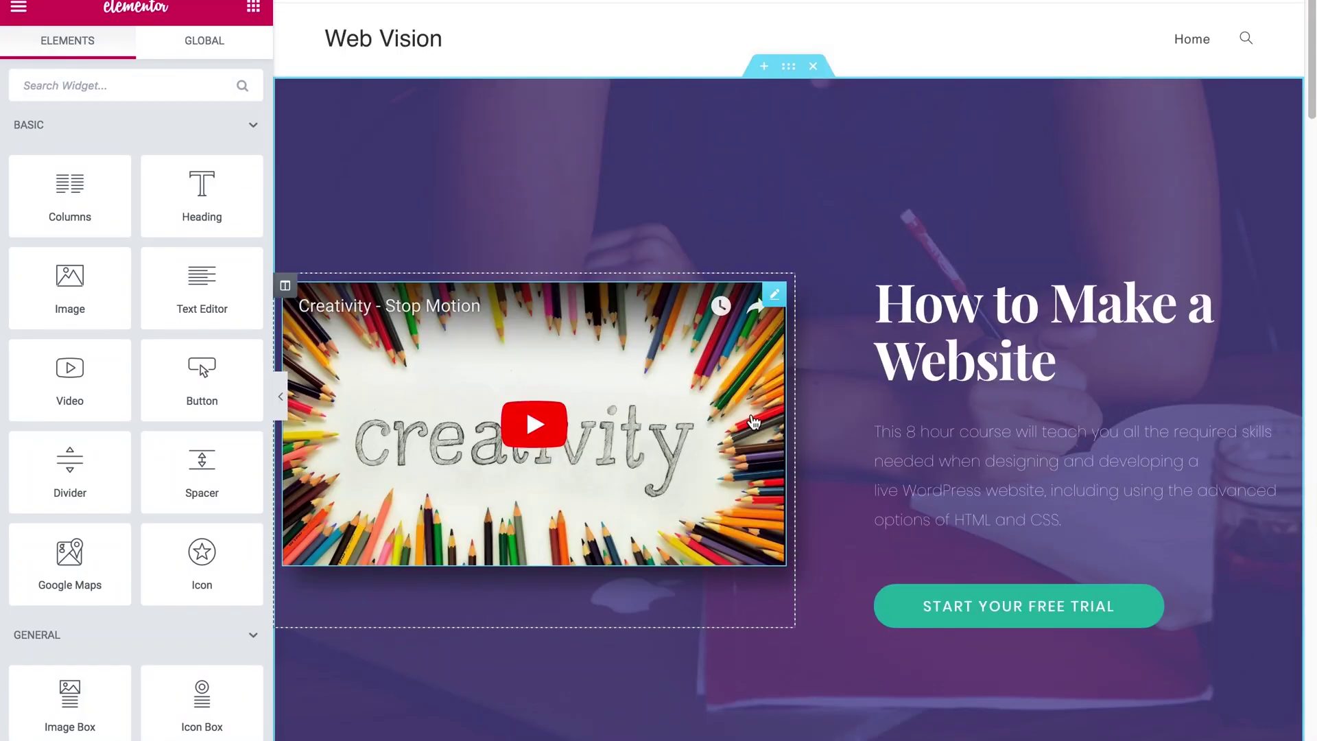
{"action": "scroll", "coordinate": [753, 422], "scroll_direction": "down", "scroll_amount": 15}
{"action": "scroll", "coordinate": [753, 422], "scroll_direction": "up", "scroll_amount": 15}
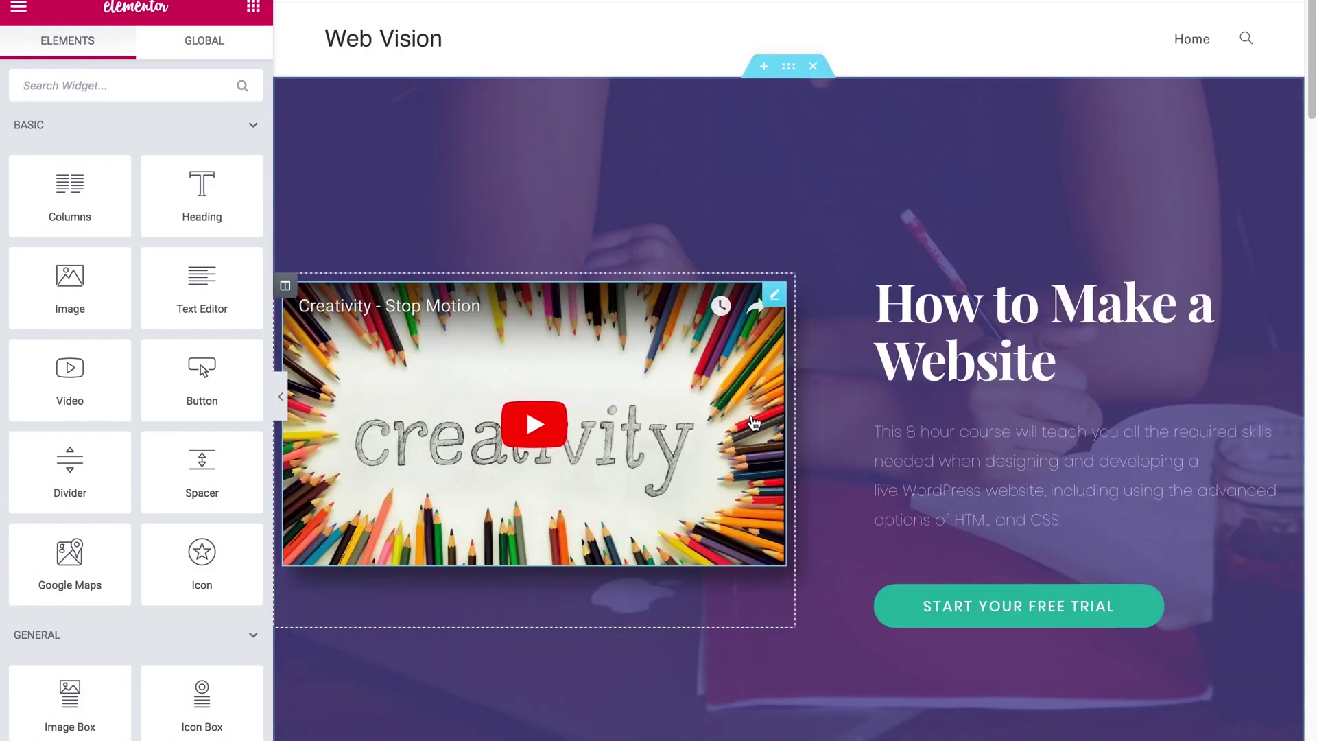
{"action": "scroll", "coordinate": [752, 422], "scroll_direction": "down", "scroll_amount": 15}
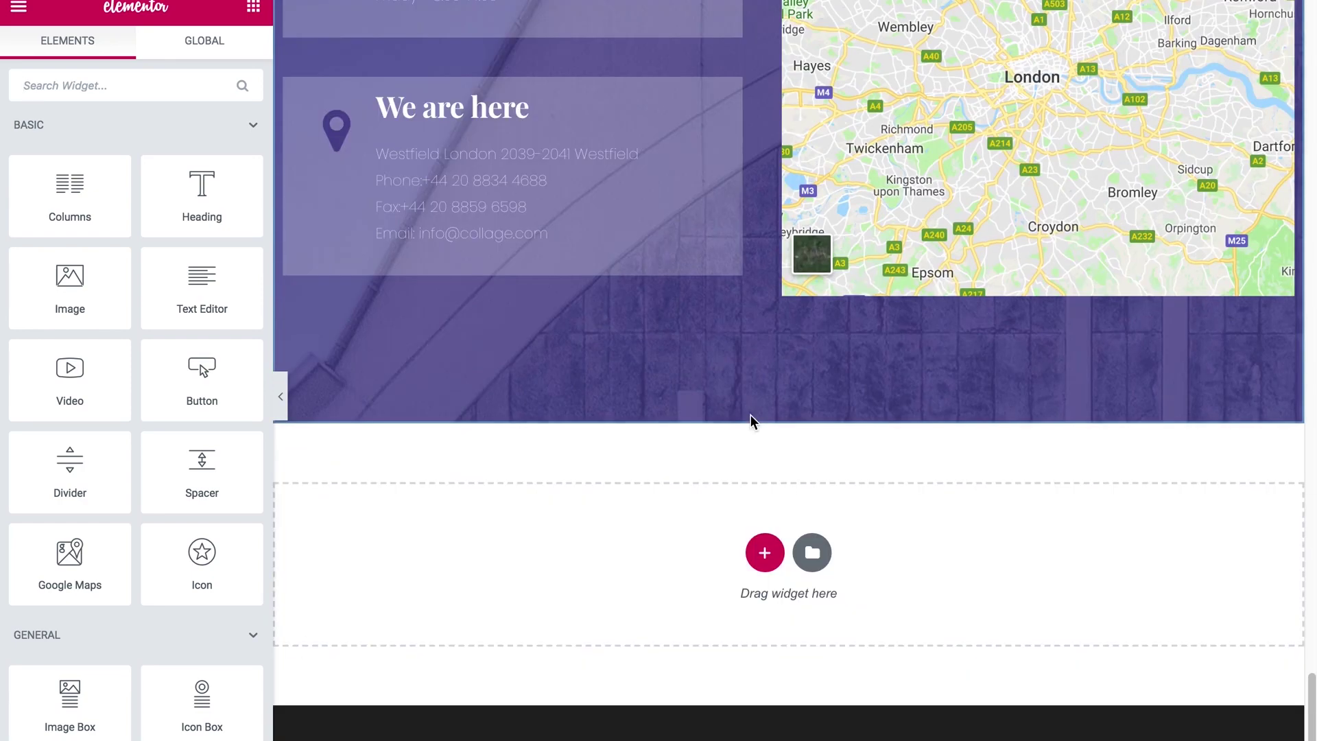
Step: Browse the template library and preview the Agency page template
{"action": "left_click", "coordinate": [812, 552]}
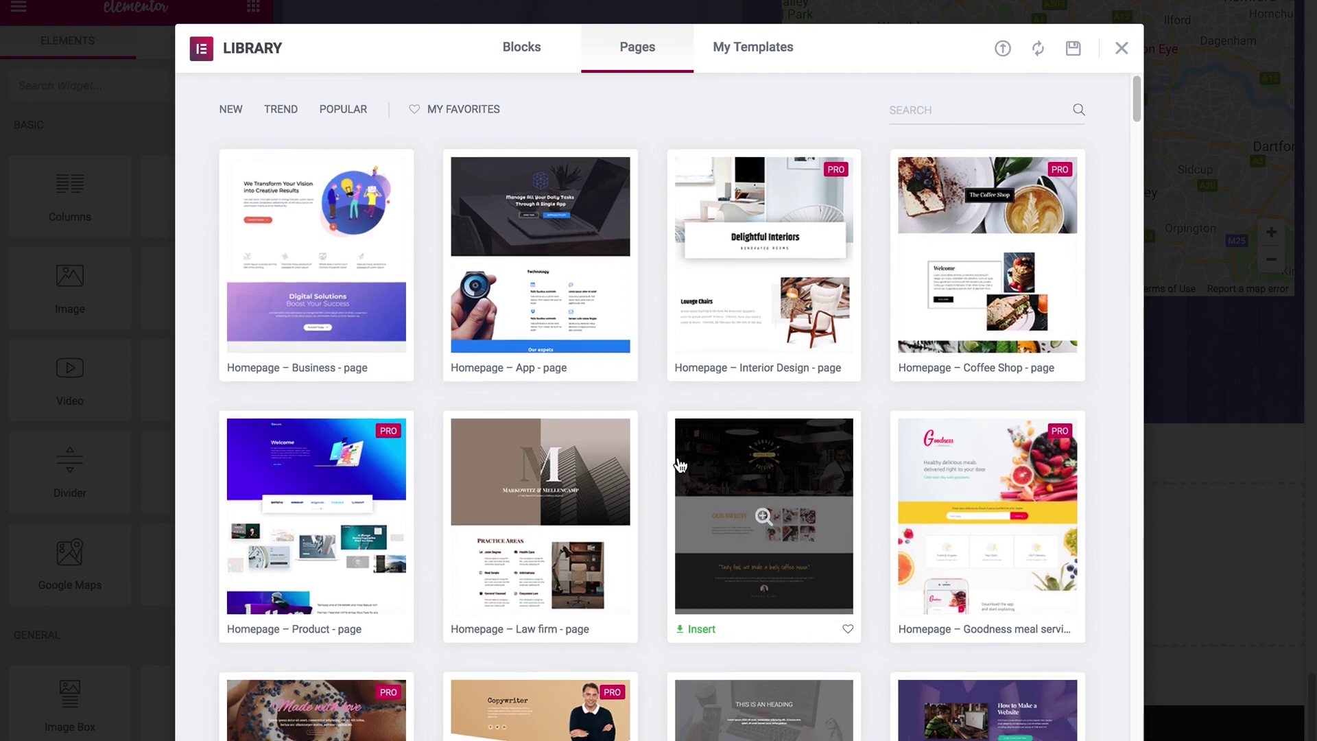
{"action": "scroll", "coordinate": [681, 465], "scroll_direction": "down", "scroll_amount": 3}
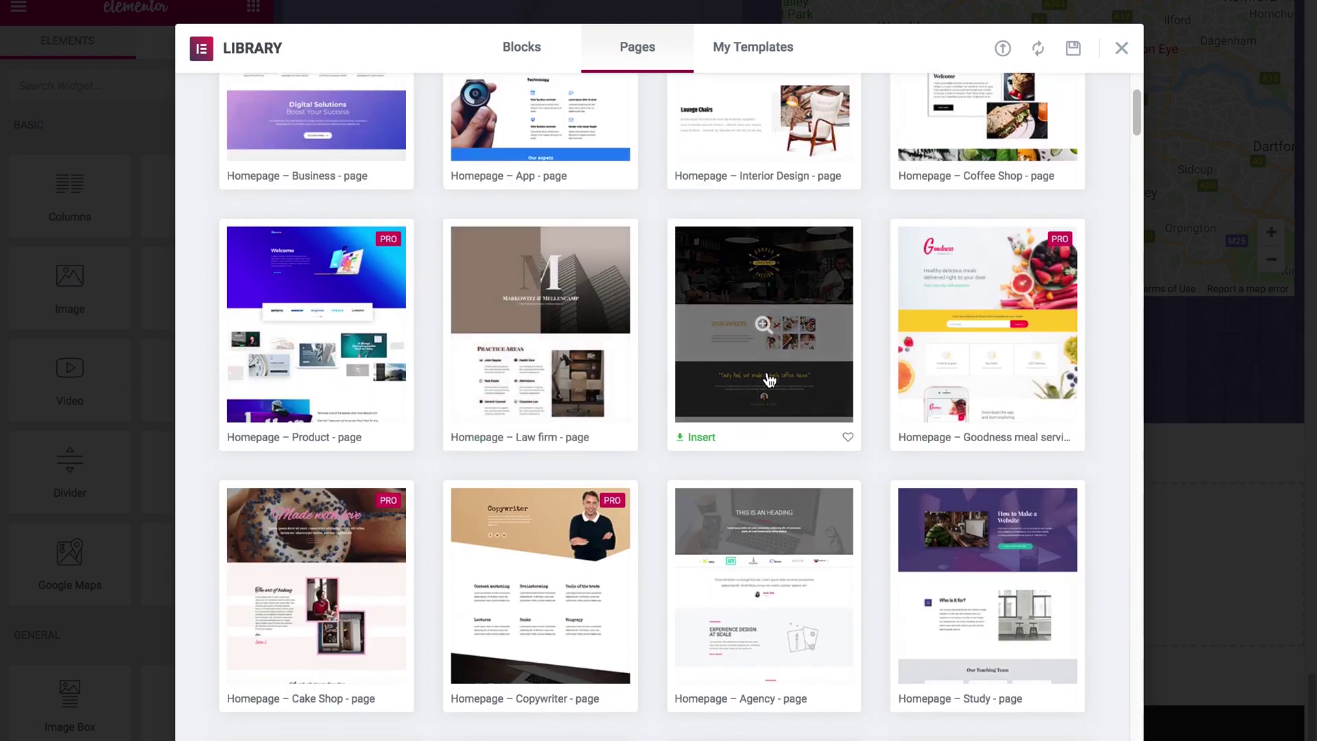
{"action": "scroll", "coordinate": [641, 523], "scroll_direction": "down", "scroll_amount": 1}
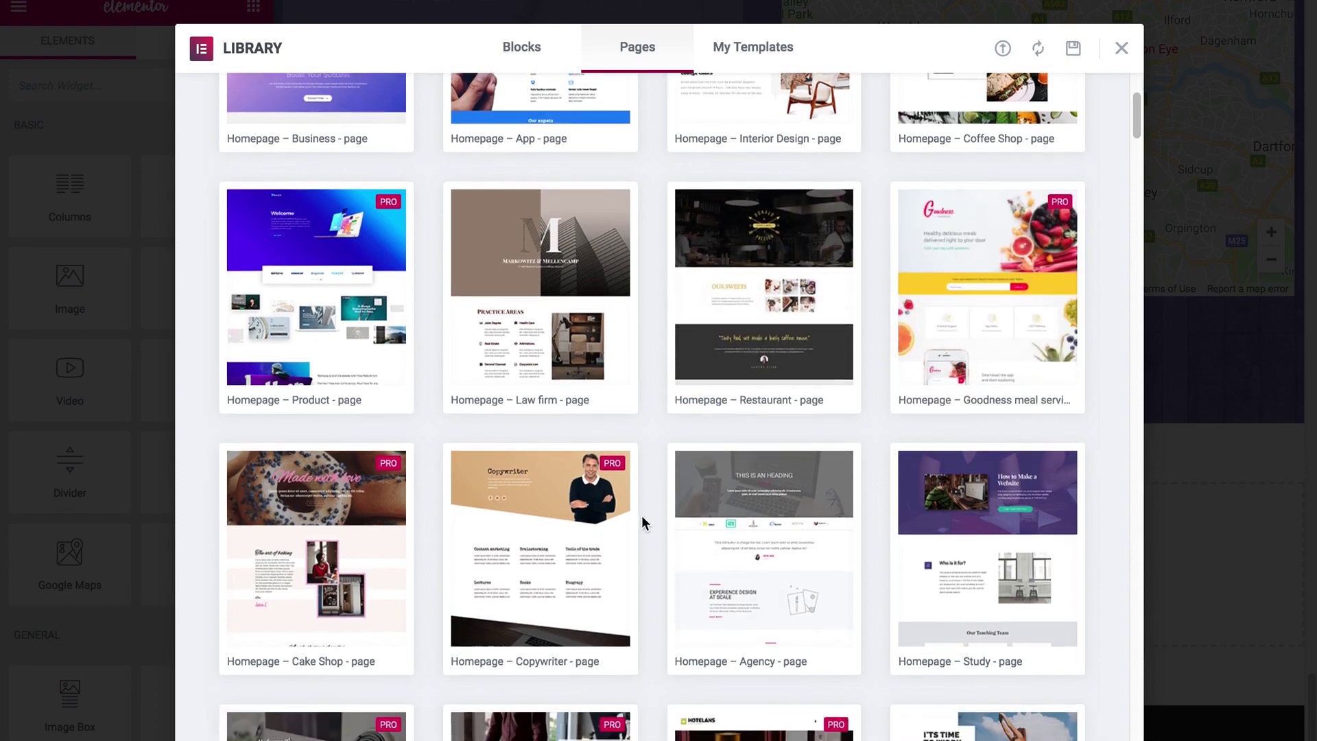
{"action": "scroll", "coordinate": [642, 524], "scroll_direction": "down", "scroll_amount": 1}
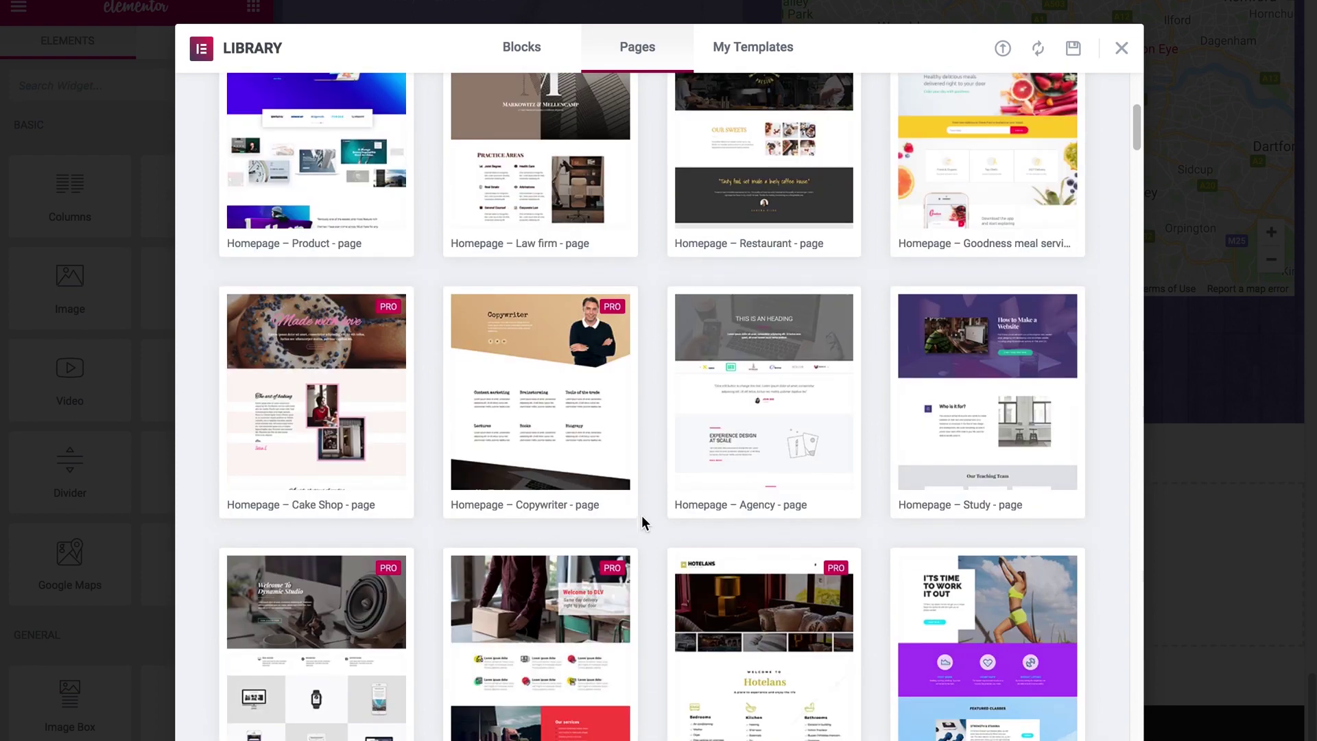
{"action": "scroll", "coordinate": [642, 521], "scroll_direction": "down", "scroll_amount": 1}
{"action": "left_click", "coordinate": [749, 421]}
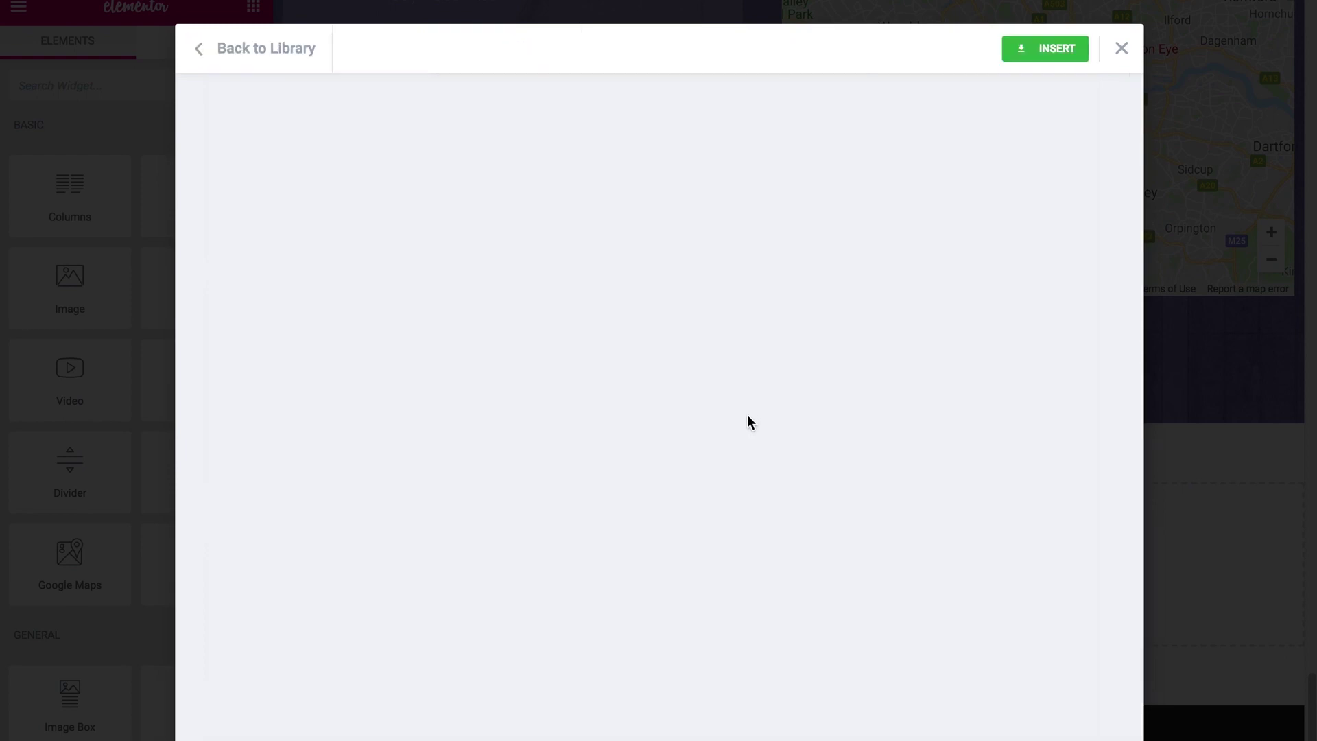
{"action": "scroll", "coordinate": [677, 521], "scroll_direction": "down", "scroll_amount": 15}
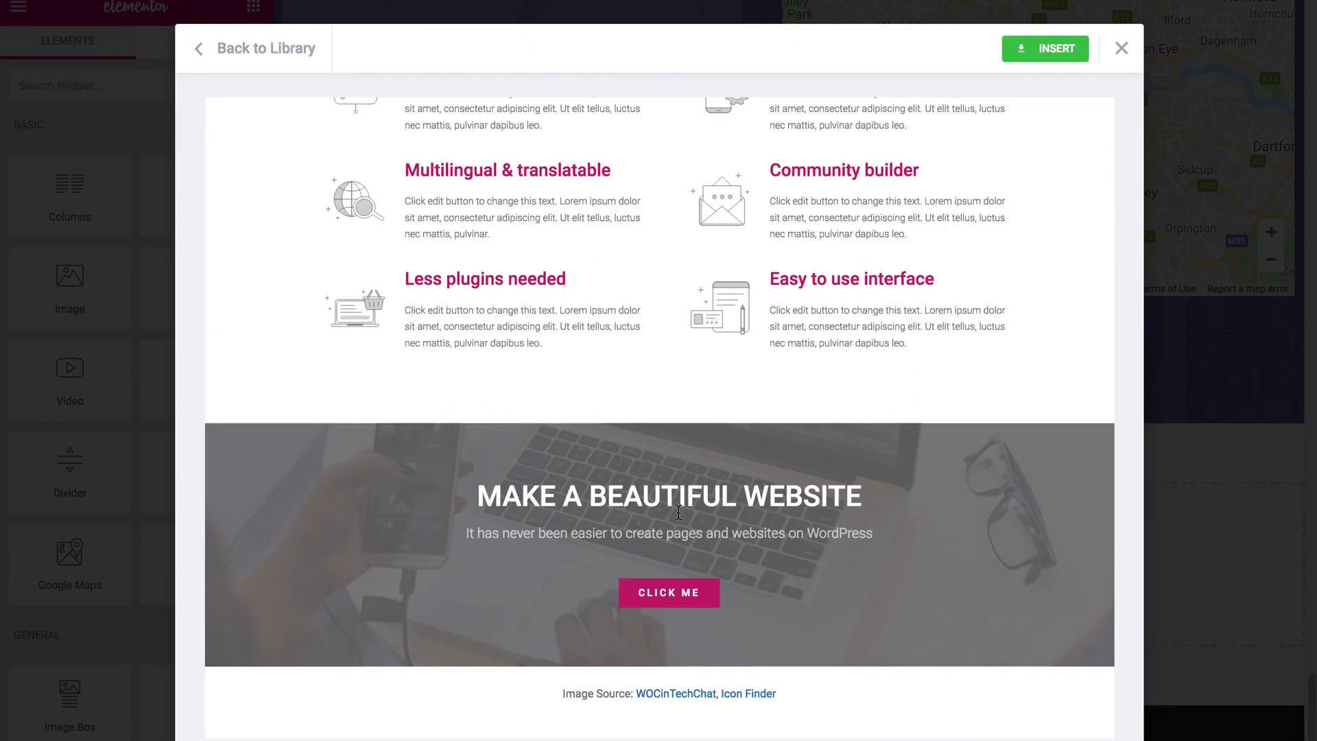
{"action": "scroll", "coordinate": [679, 513], "scroll_direction": "up", "scroll_amount": 10}
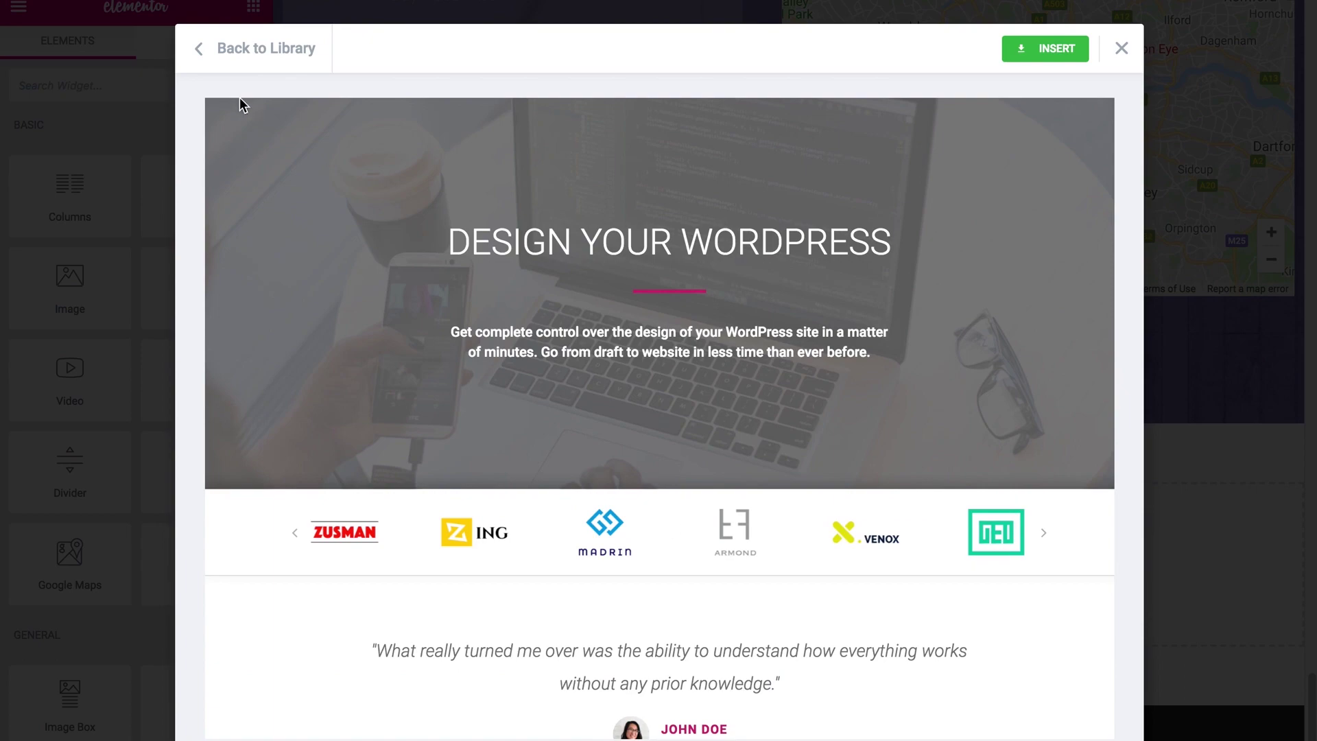
{"action": "left_click", "coordinate": [199, 55]}
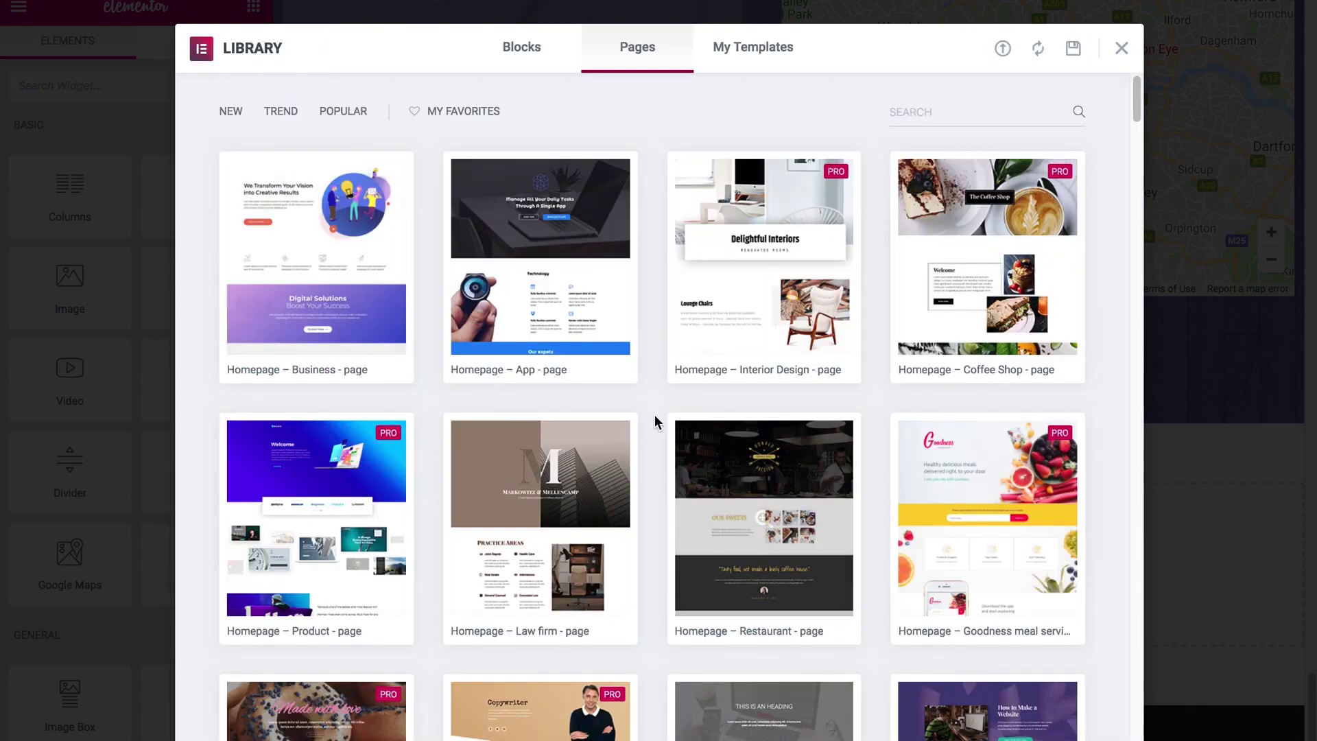
{"action": "scroll", "coordinate": [654, 415], "scroll_direction": "down", "scroll_amount": 6}
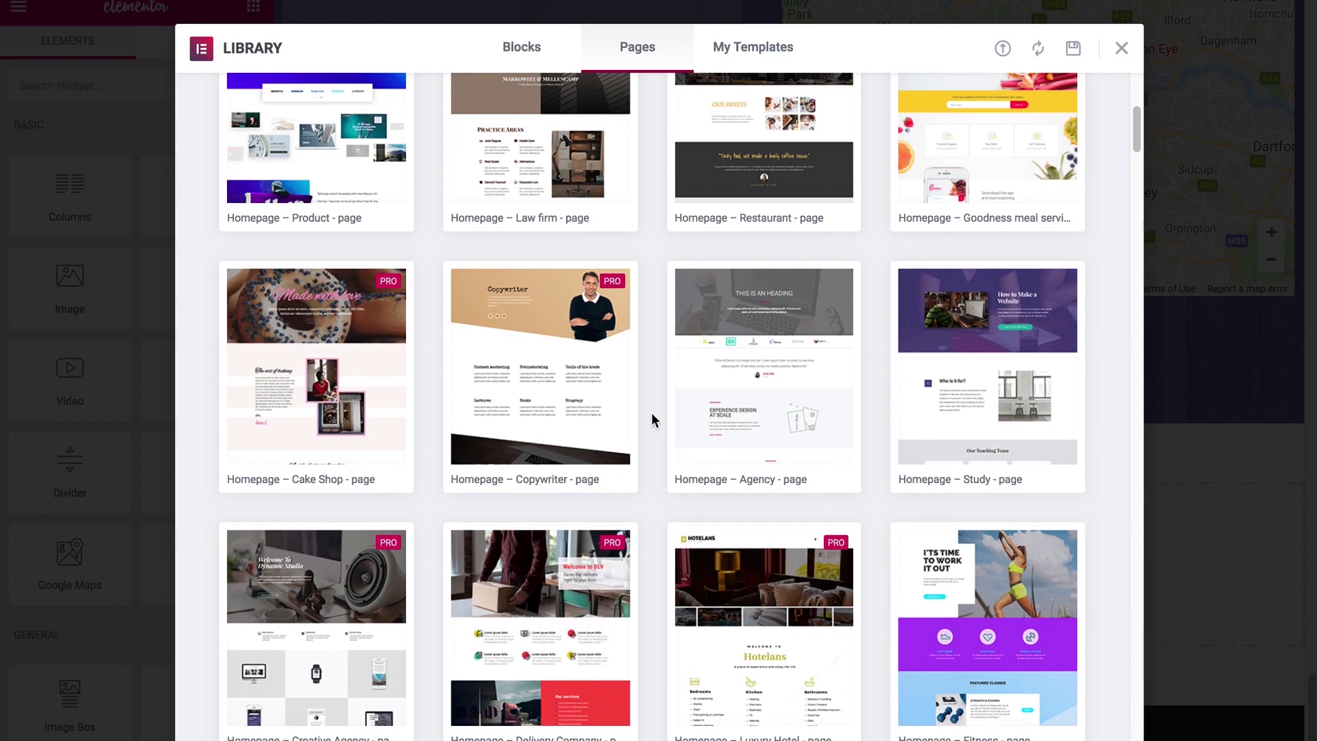
Step: Preview the Study page template, then close the library without inserting anything
{"action": "left_click", "coordinate": [964, 416]}
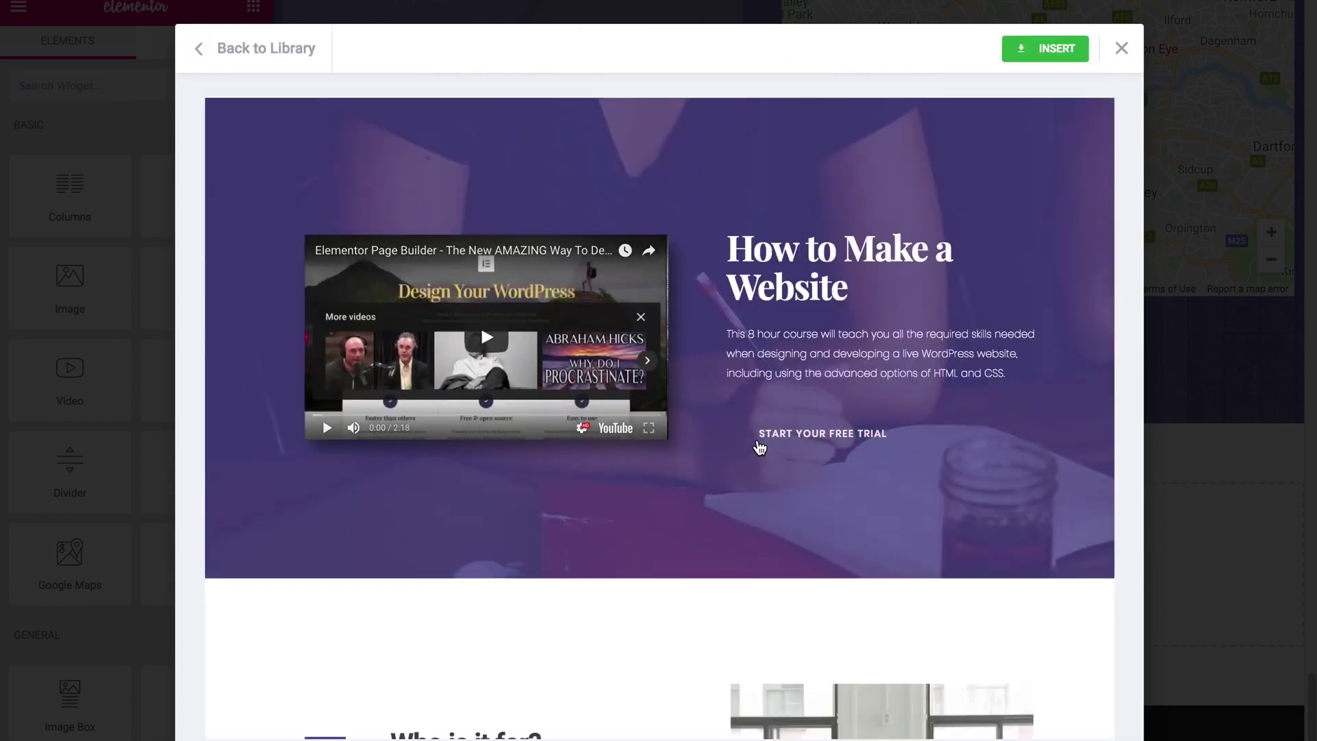
{"action": "scroll", "coordinate": [755, 447], "scroll_direction": "down", "scroll_amount": 15}
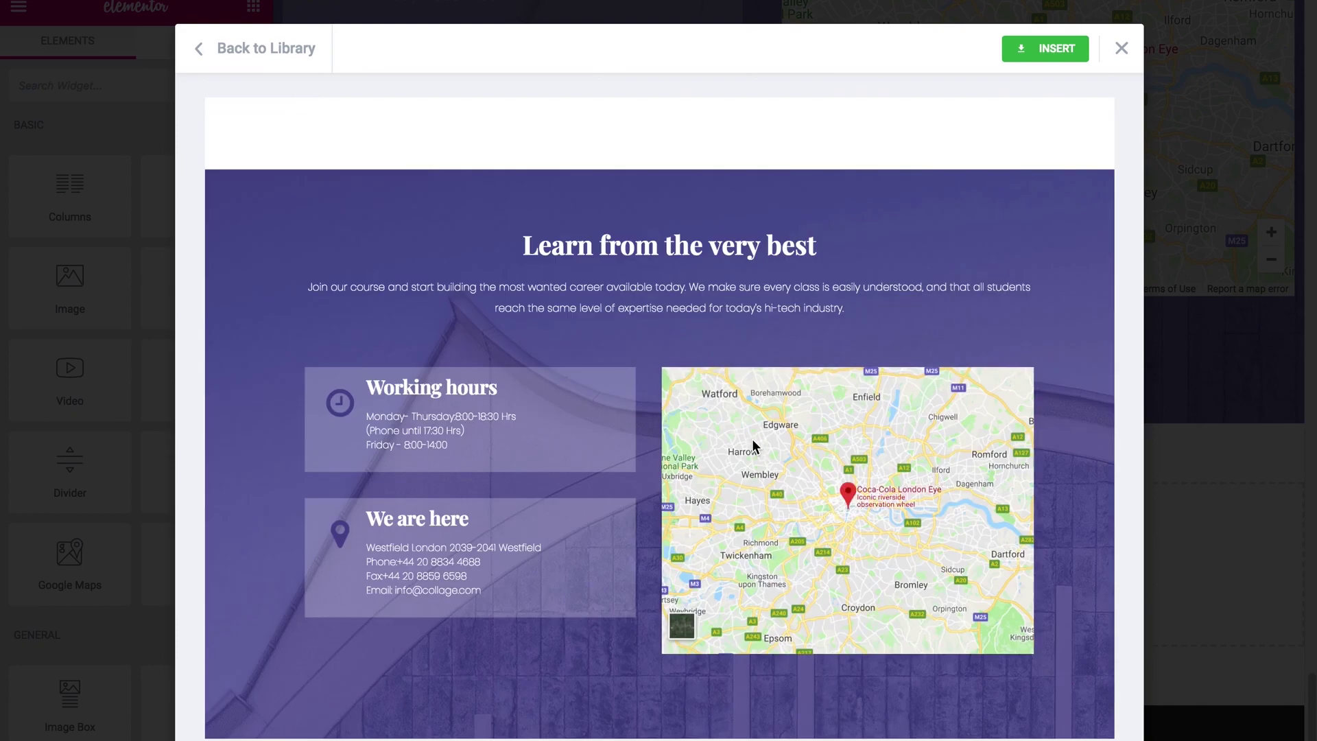
{"action": "scroll", "coordinate": [753, 446], "scroll_direction": "up", "scroll_amount": 10}
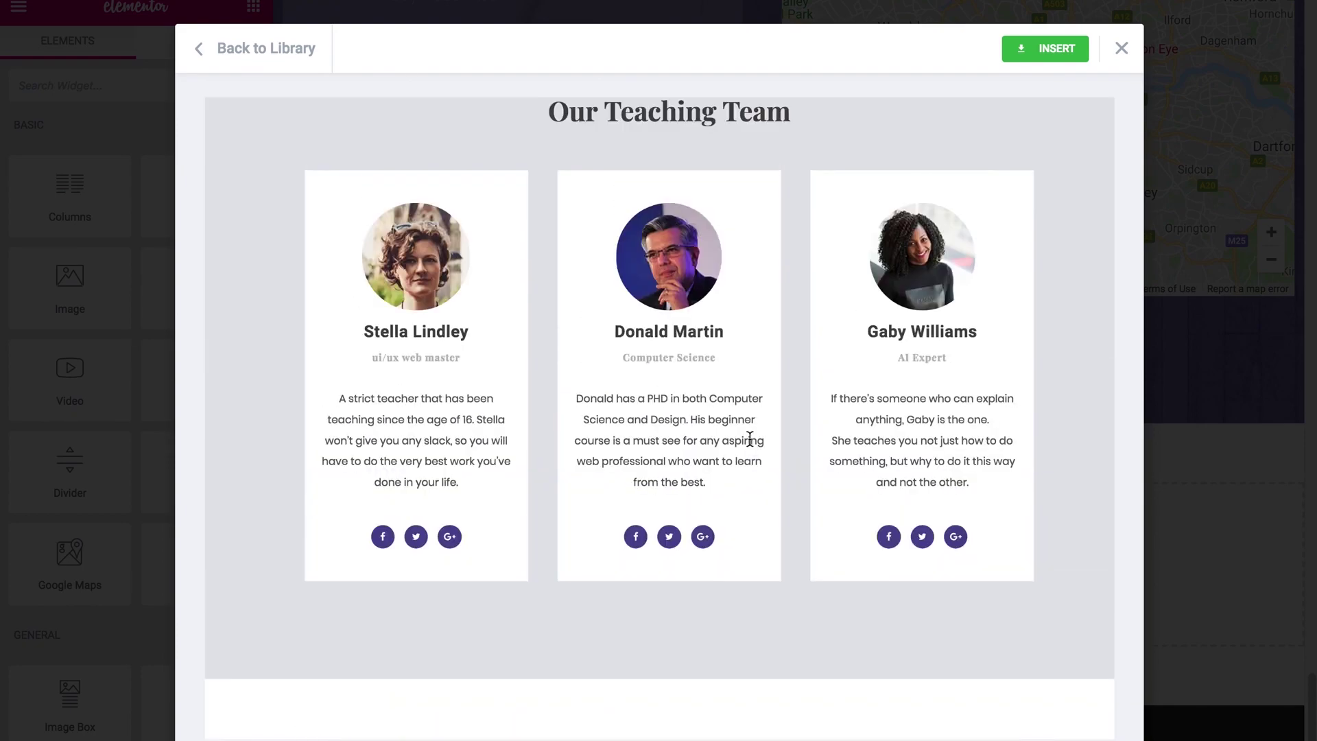
{"action": "scroll", "coordinate": [750, 439], "scroll_direction": "up", "scroll_amount": 8}
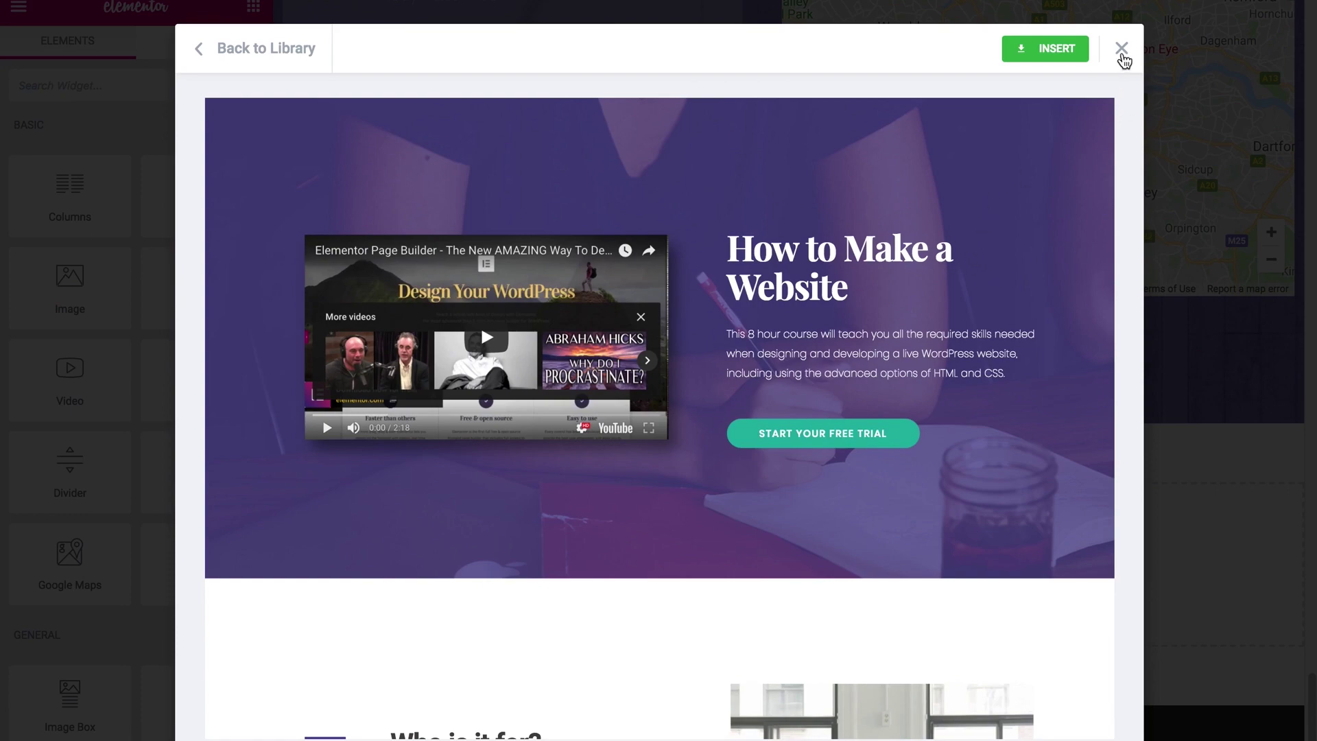
{"action": "left_click", "coordinate": [1122, 50]}
{"action": "scroll", "coordinate": [944, 402], "scroll_direction": "up", "scroll_amount": 10}
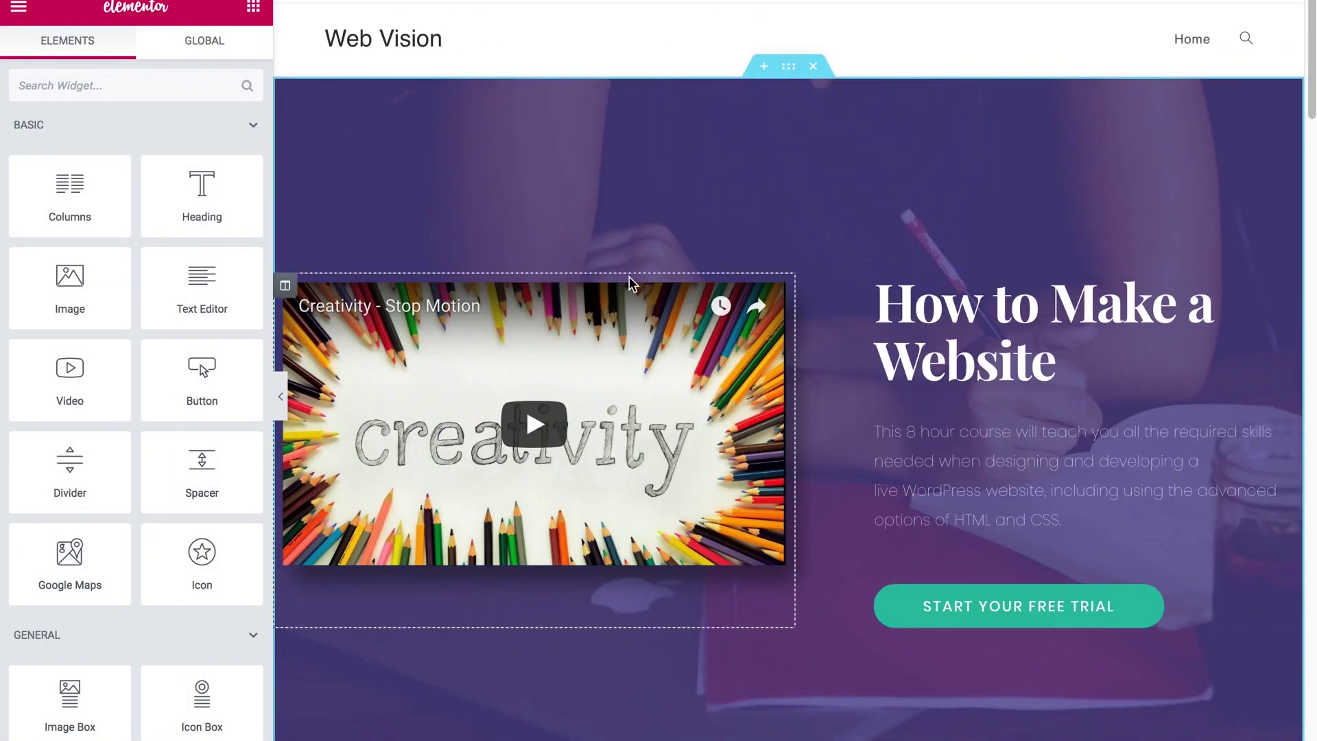
Step: Delete the Creativity video's column from the hero
{"action": "left_click", "coordinate": [775, 296]}
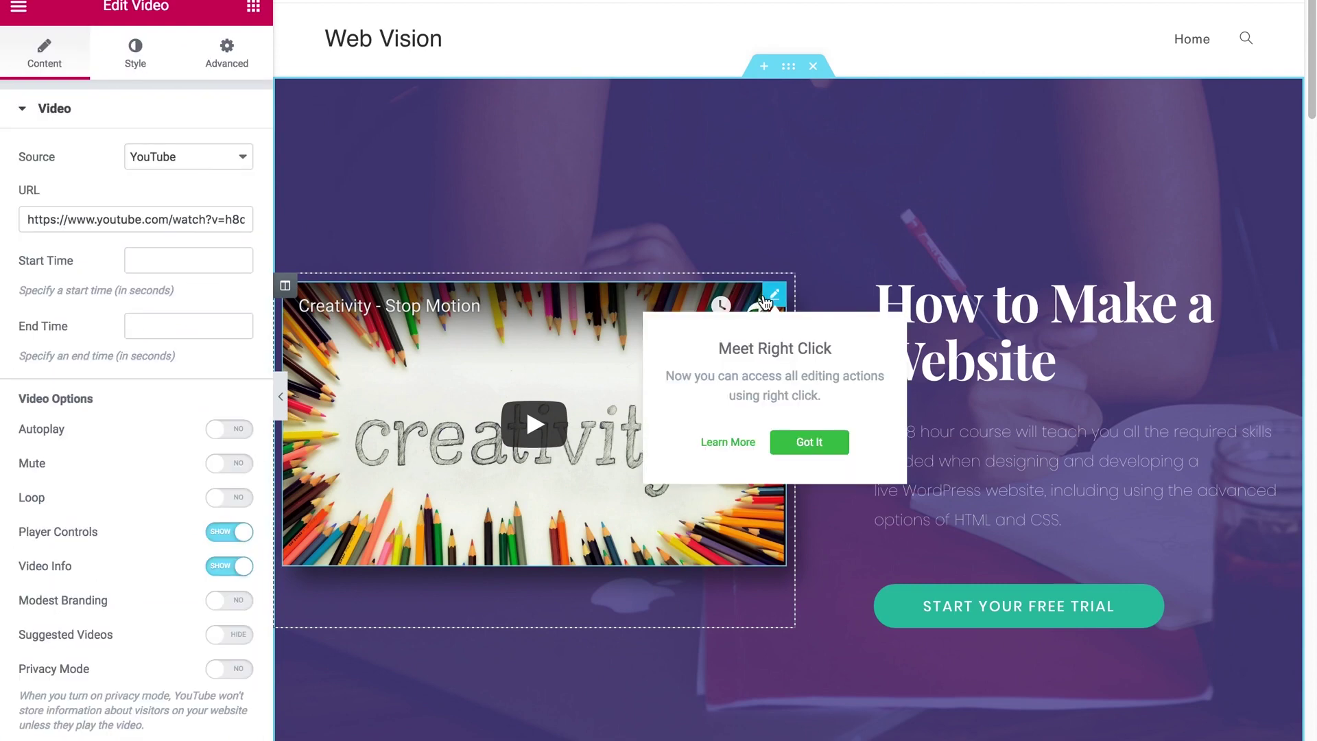
{"action": "left_click", "coordinate": [284, 285]}
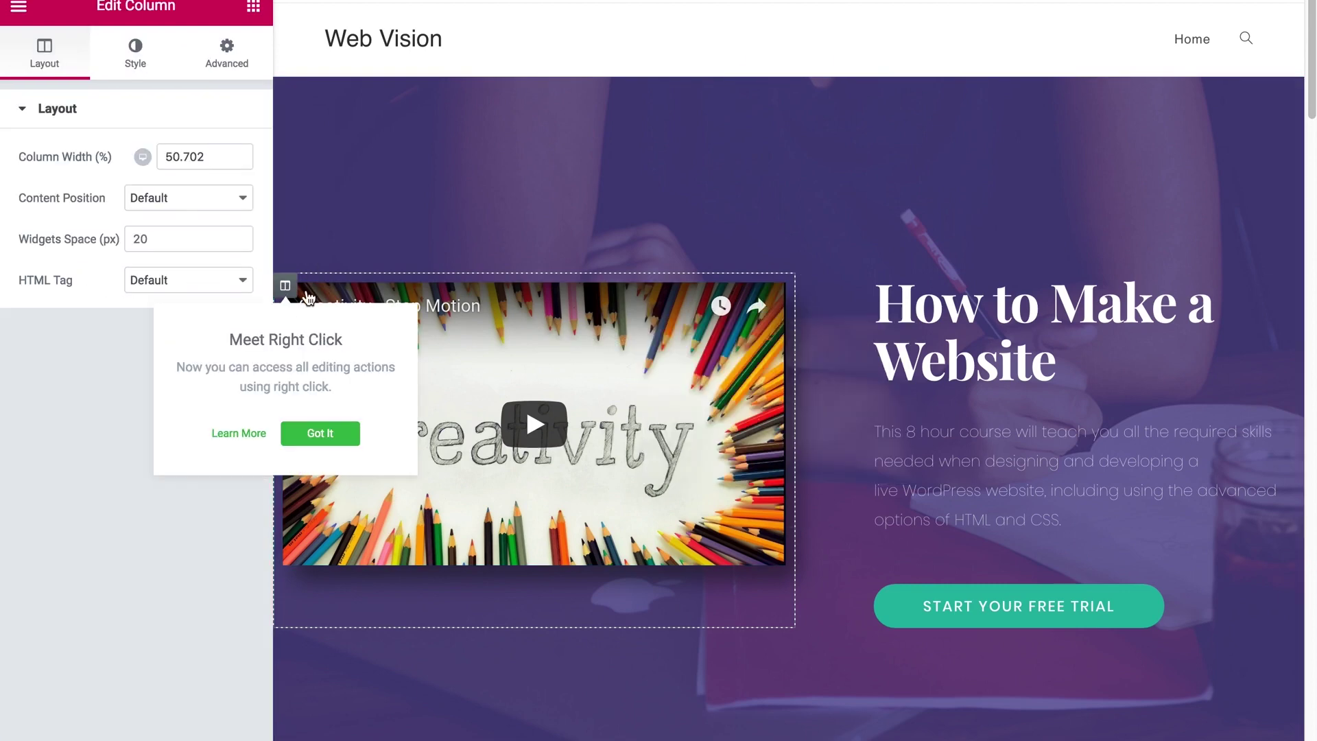
{"action": "left_click", "coordinate": [306, 434]}
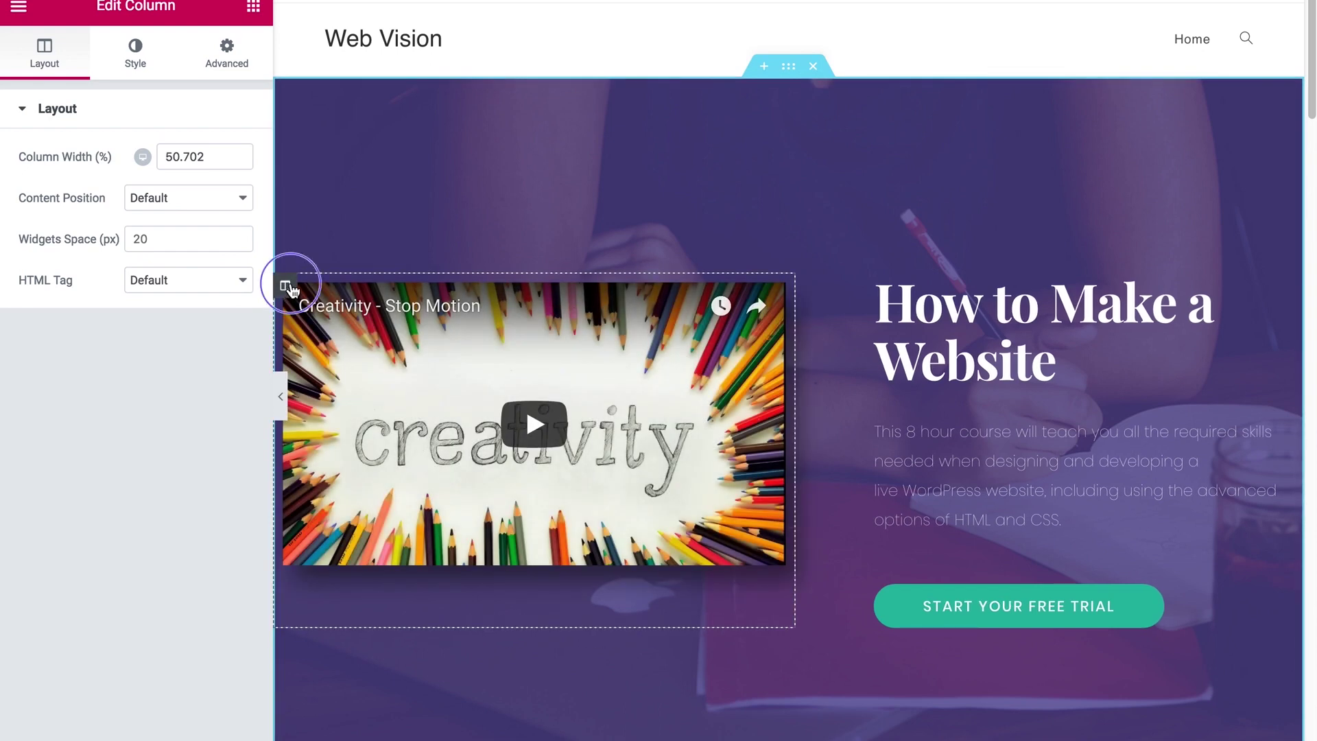
{"action": "right_click", "coordinate": [288, 284]}
{"action": "left_click", "coordinate": [359, 528]}
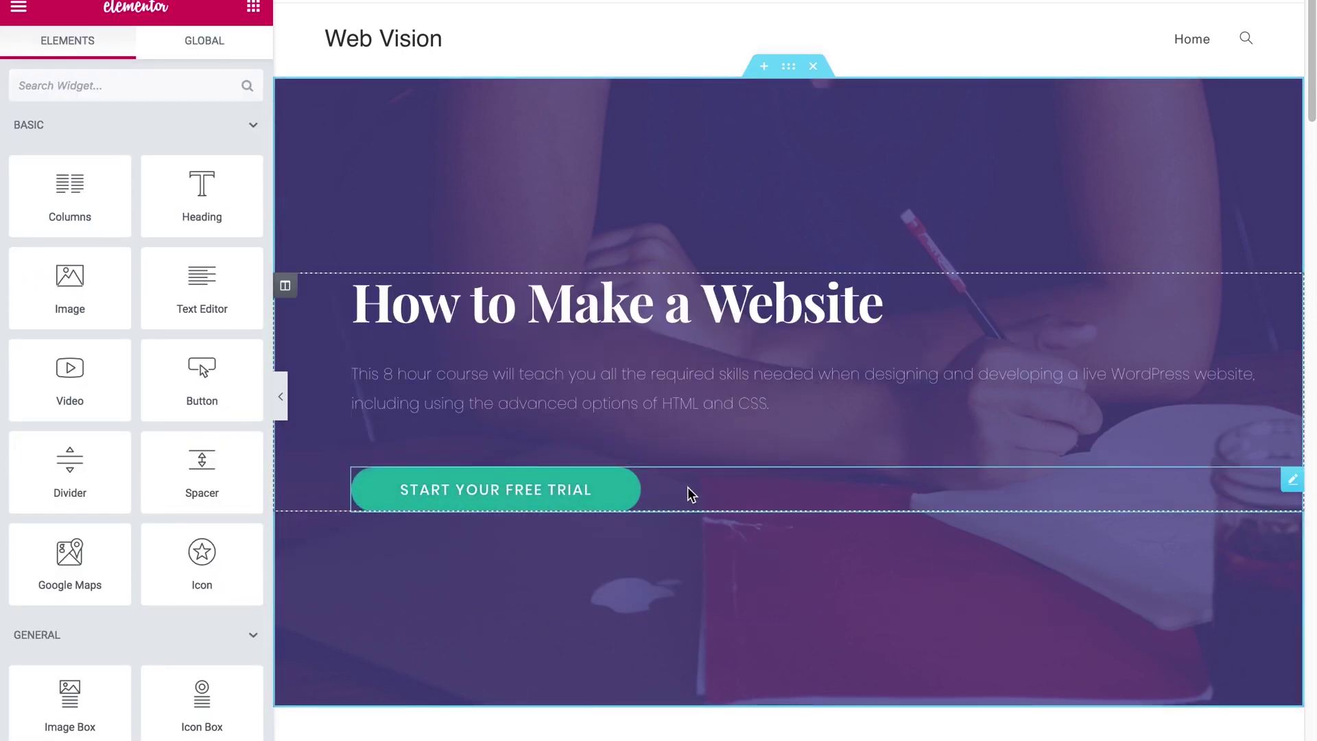
Step: Delete the Start Your Free Trial button from the hero
{"action": "right_click", "coordinate": [1292, 485]}
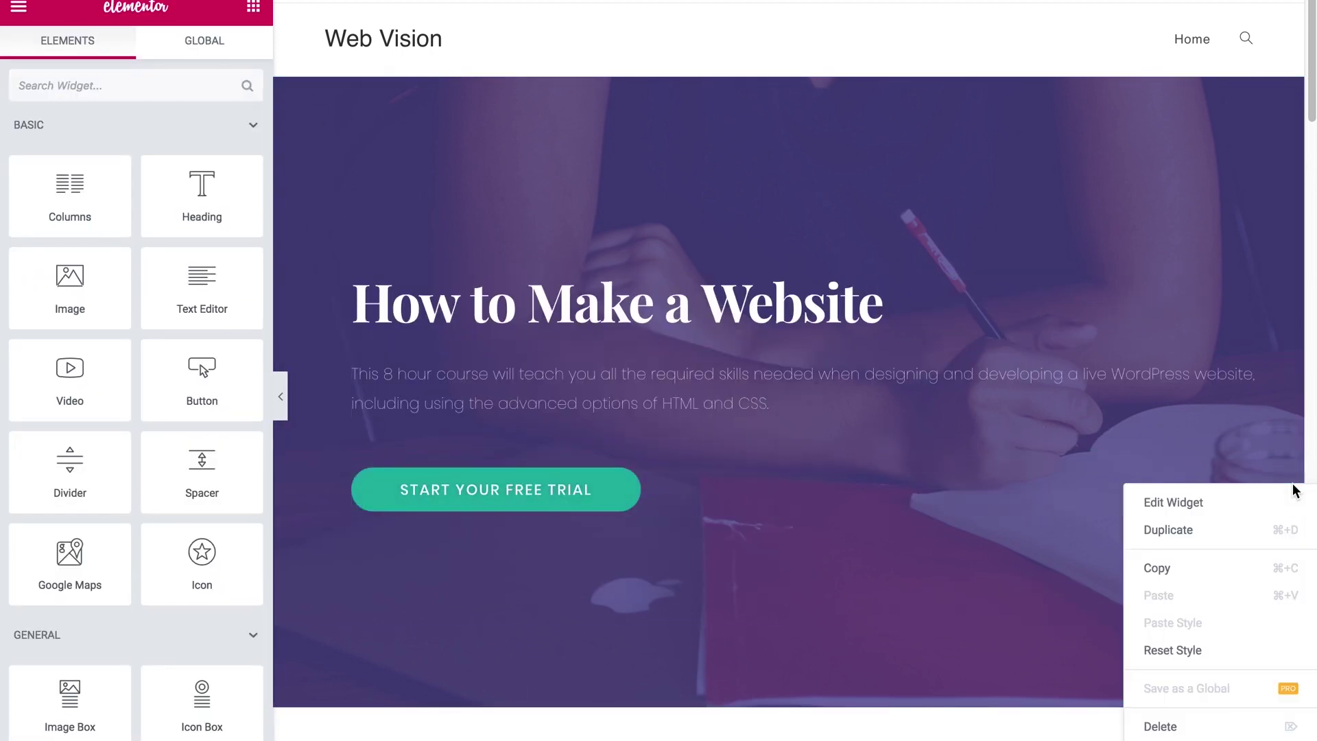
{"action": "left_click", "coordinate": [1293, 487]}
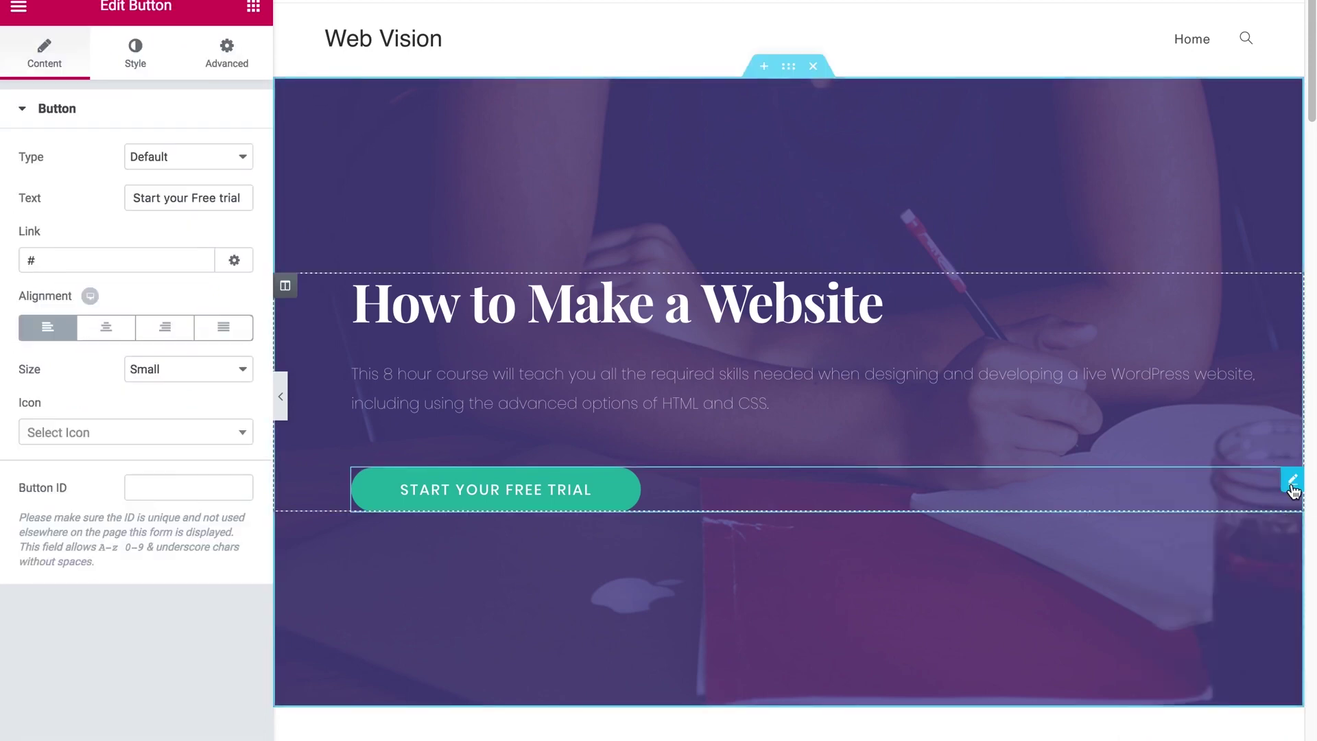
{"action": "right_click", "coordinate": [1293, 488]}
{"action": "left_click", "coordinate": [1141, 723]}
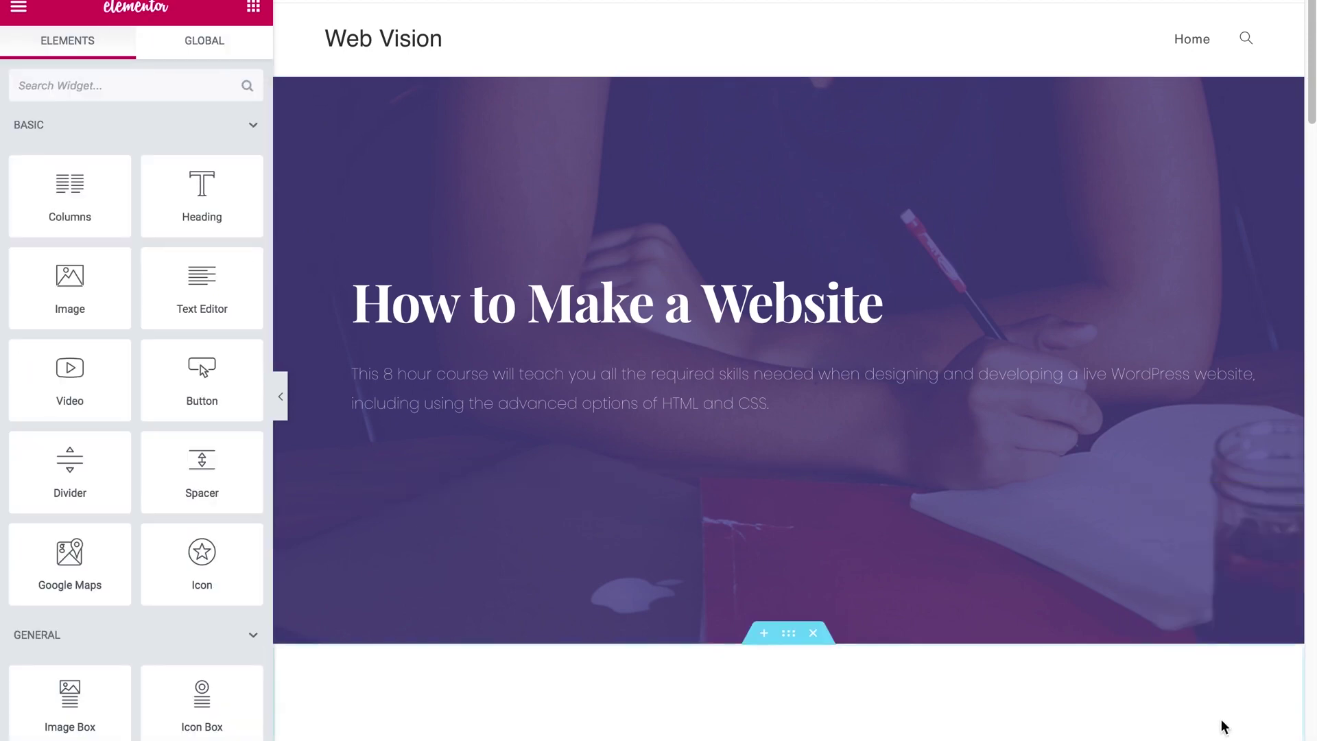
{"action": "scroll", "coordinate": [885, 447], "scroll_direction": "down", "scroll_amount": 2}
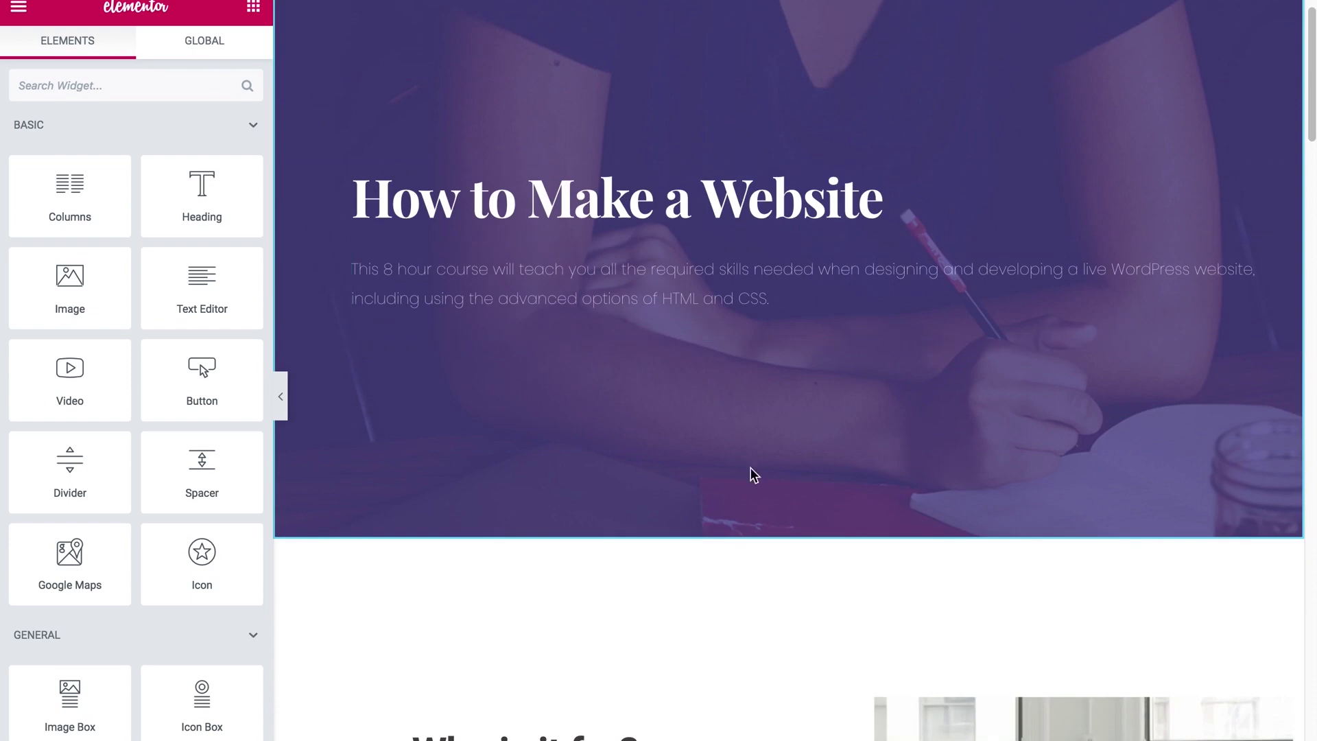
{"action": "left_click", "coordinate": [253, 8]}
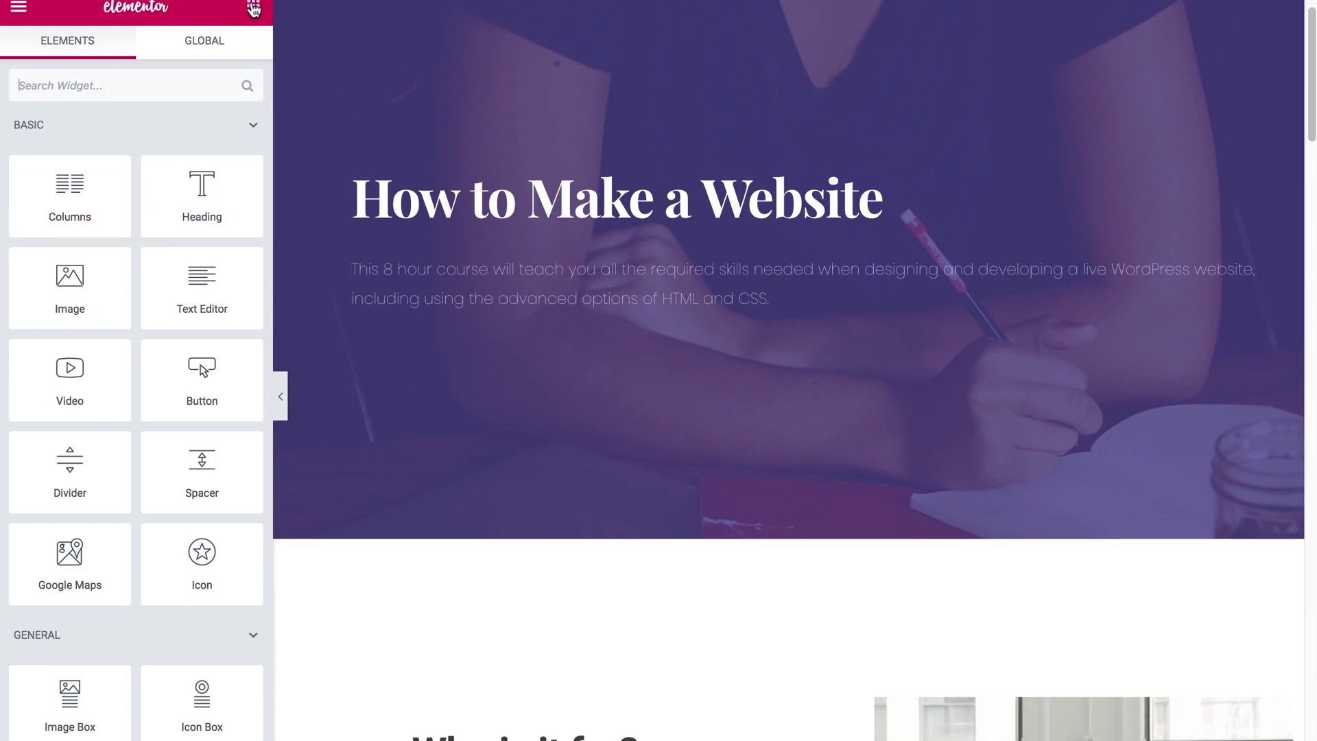
Step: Add a Shortcode widget to the hero and paste the contact-form-7 shortcode into it
{"action": "scroll", "coordinate": [103, 418], "scroll_direction": "down", "scroll_amount": 10}
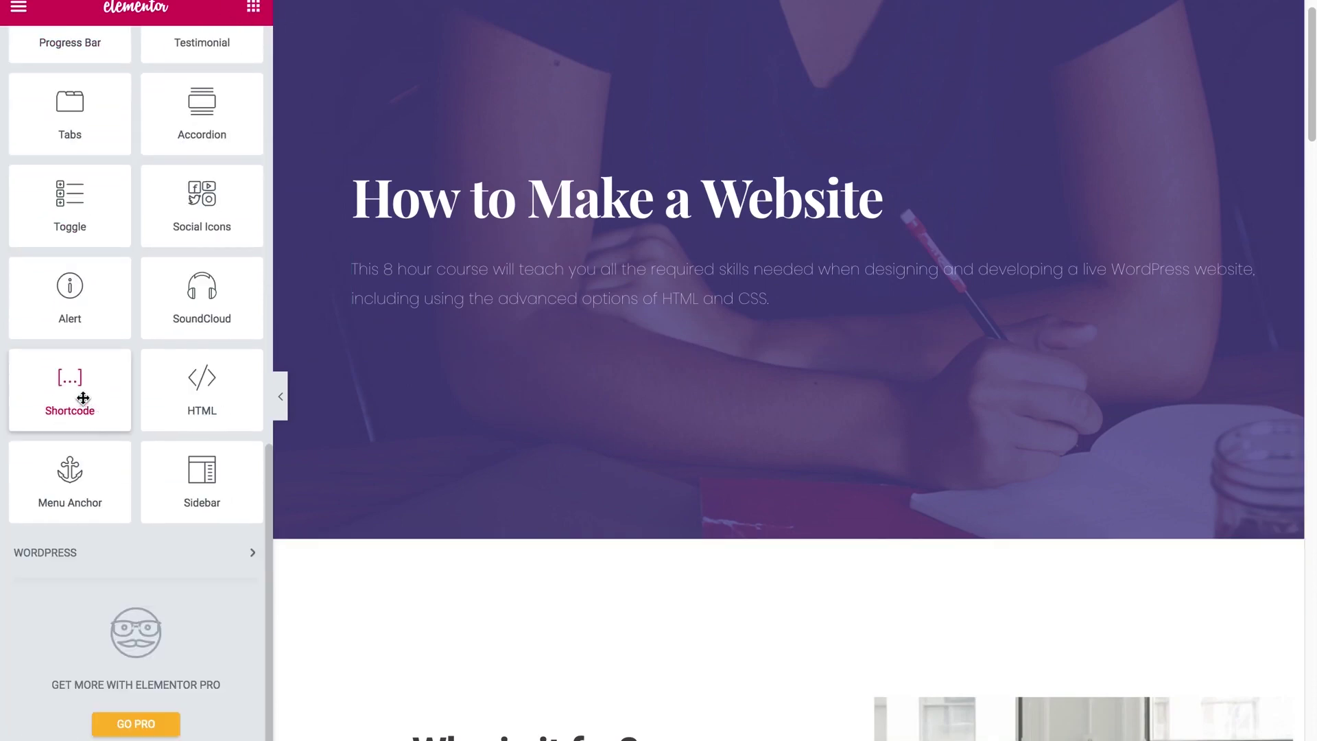
{"action": "left_click_drag", "start_coordinate": [82, 398], "coordinate": [806, 336]}
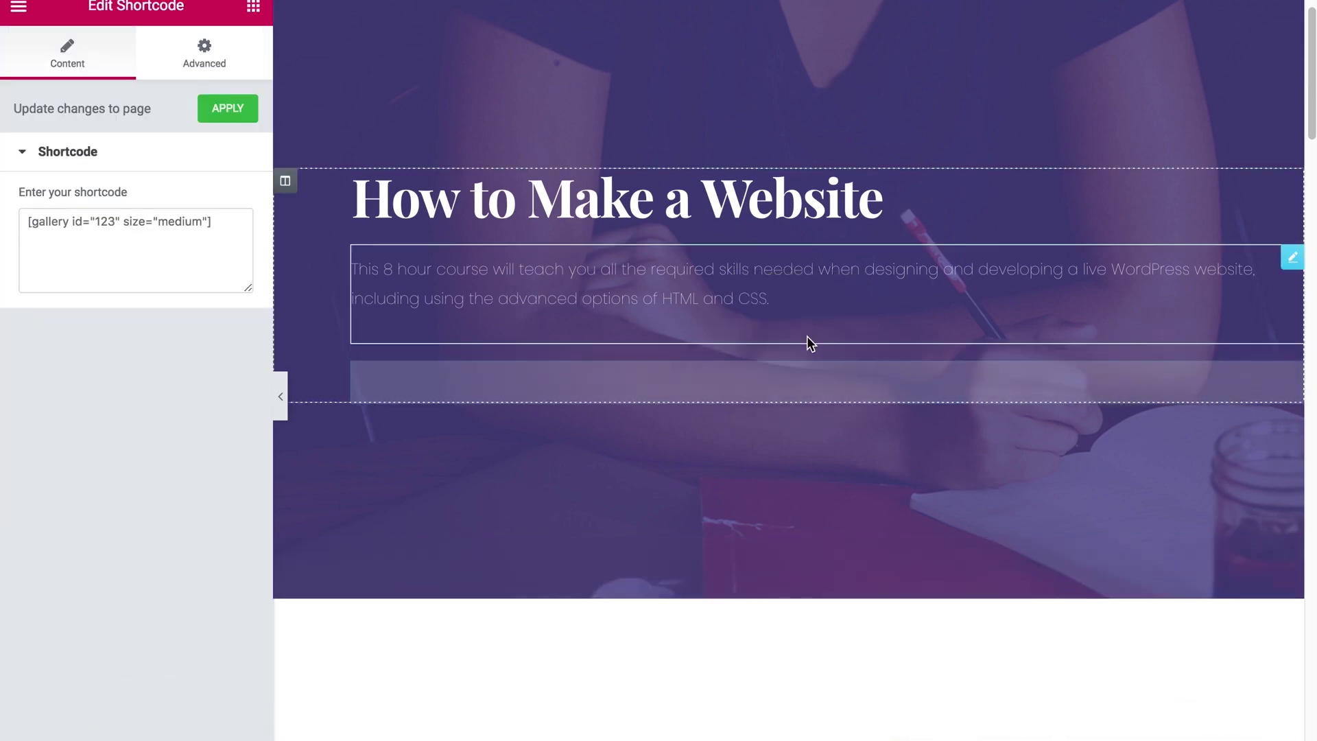
{"action": "left_click", "coordinate": [165, 247]}
{"action": "key", "text": "ctrl+a"}
{"action": "type", "text": "[contact-form-7 id=\"48\" title=\"Contact form 1\"]"}
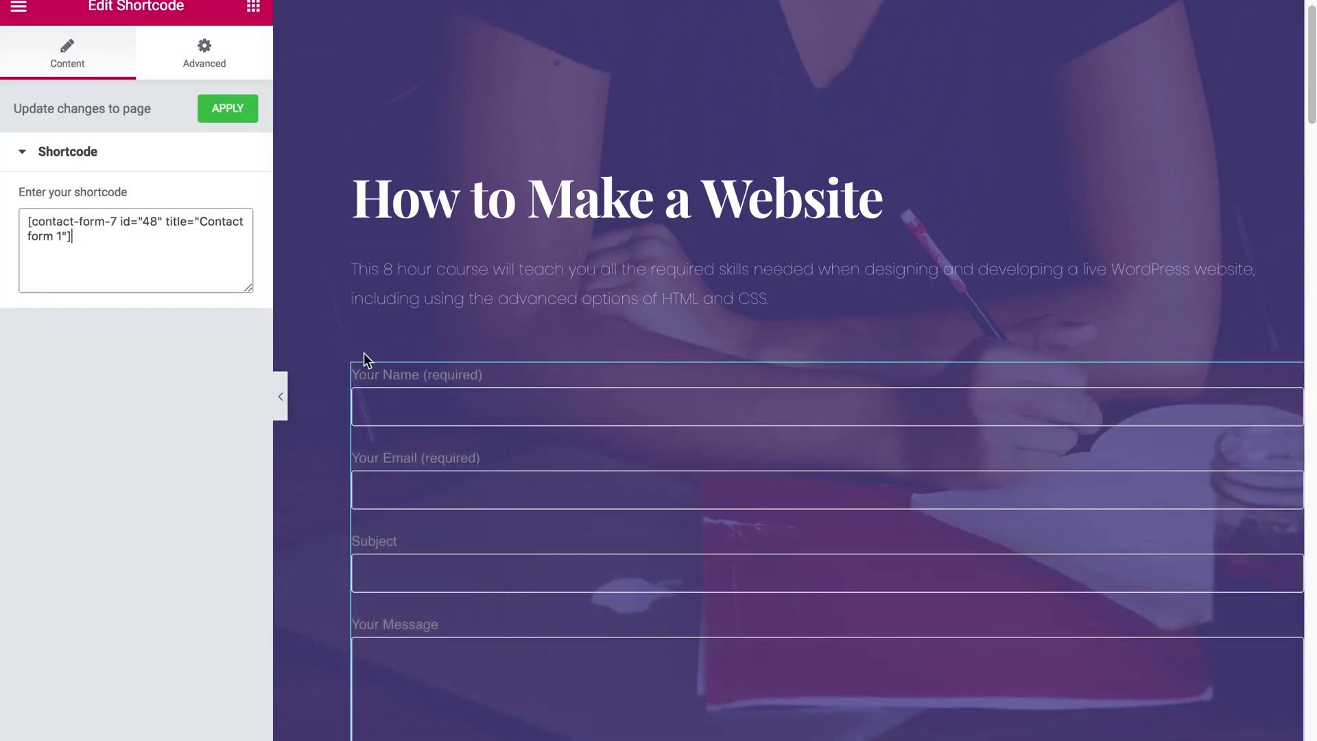
Step: Move the shortcode widget into the section below the hero
{"action": "left_click_drag", "start_coordinate": [446, 369], "coordinate": [289, 494]}
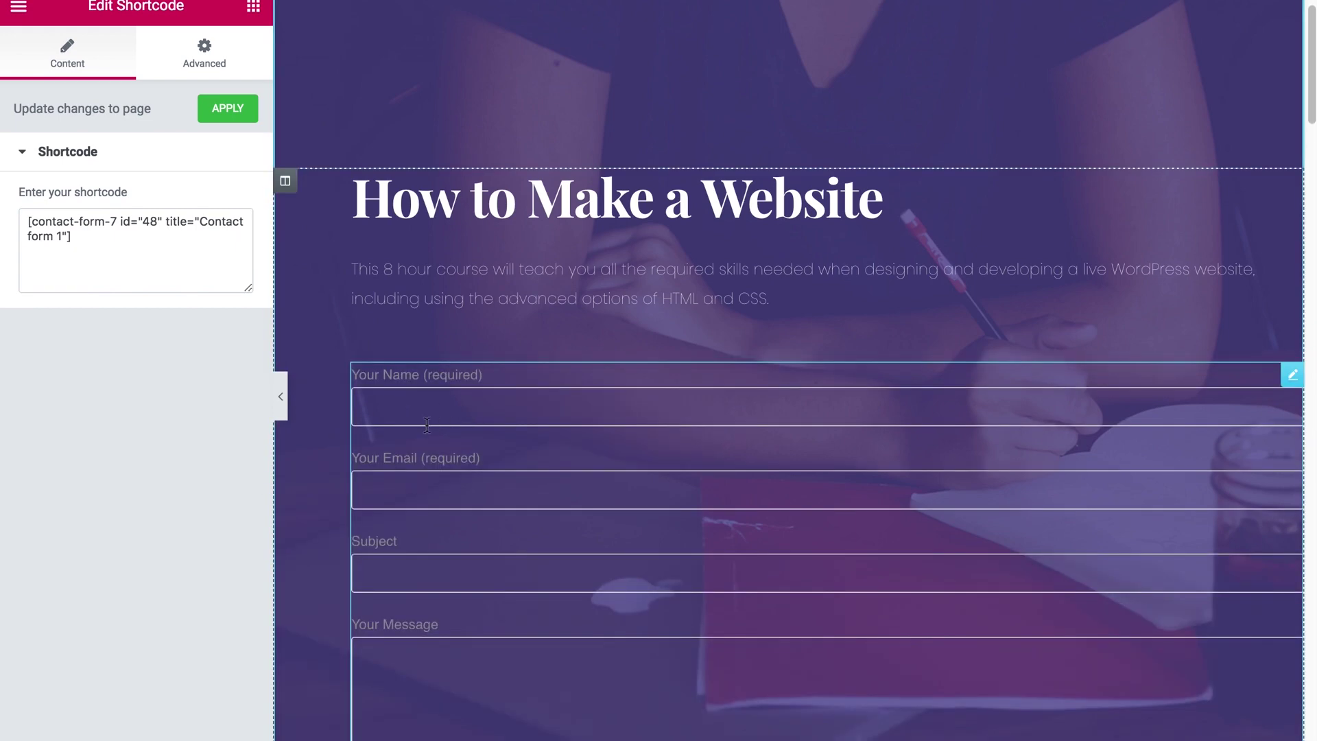
{"action": "scroll", "coordinate": [1060, 381], "scroll_direction": "down", "scroll_amount": 10}
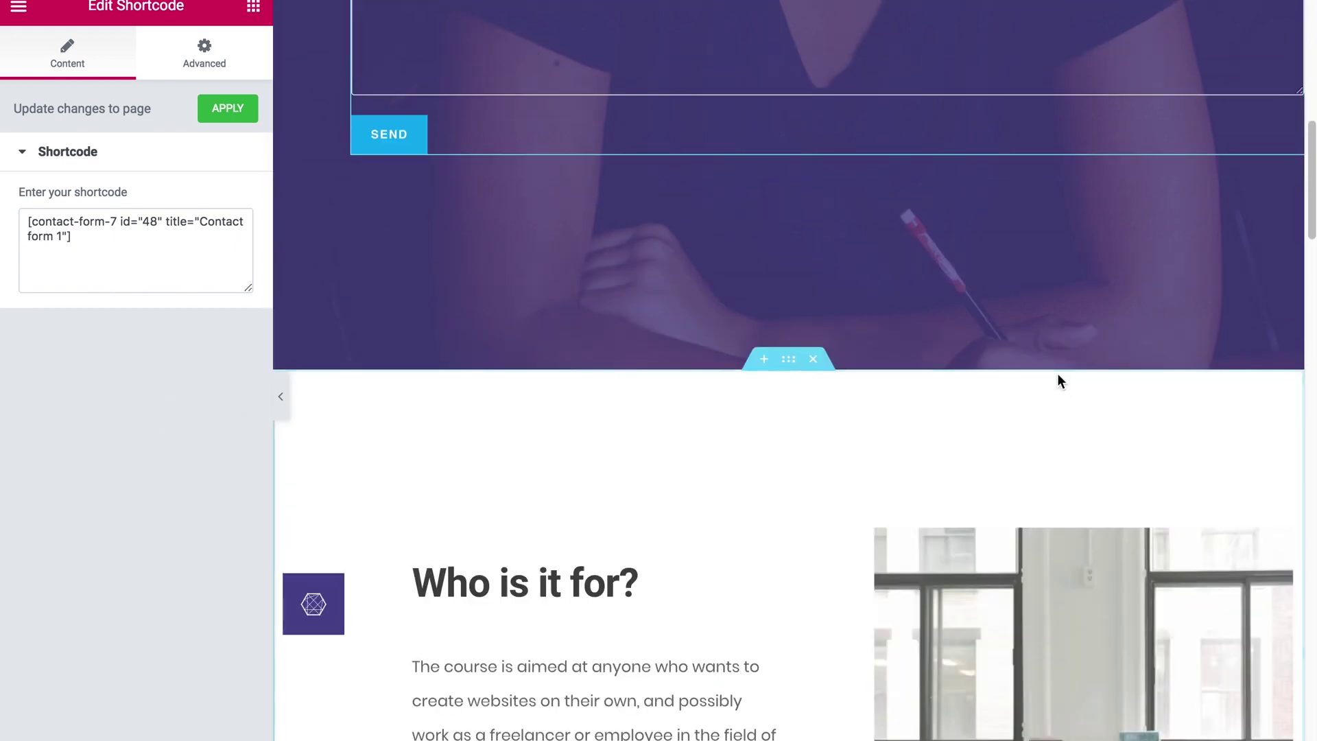
{"action": "scroll", "coordinate": [1058, 375], "scroll_direction": "up", "scroll_amount": 12}
{"action": "scroll", "coordinate": [1057, 371], "scroll_direction": "down", "scroll_amount": 7}
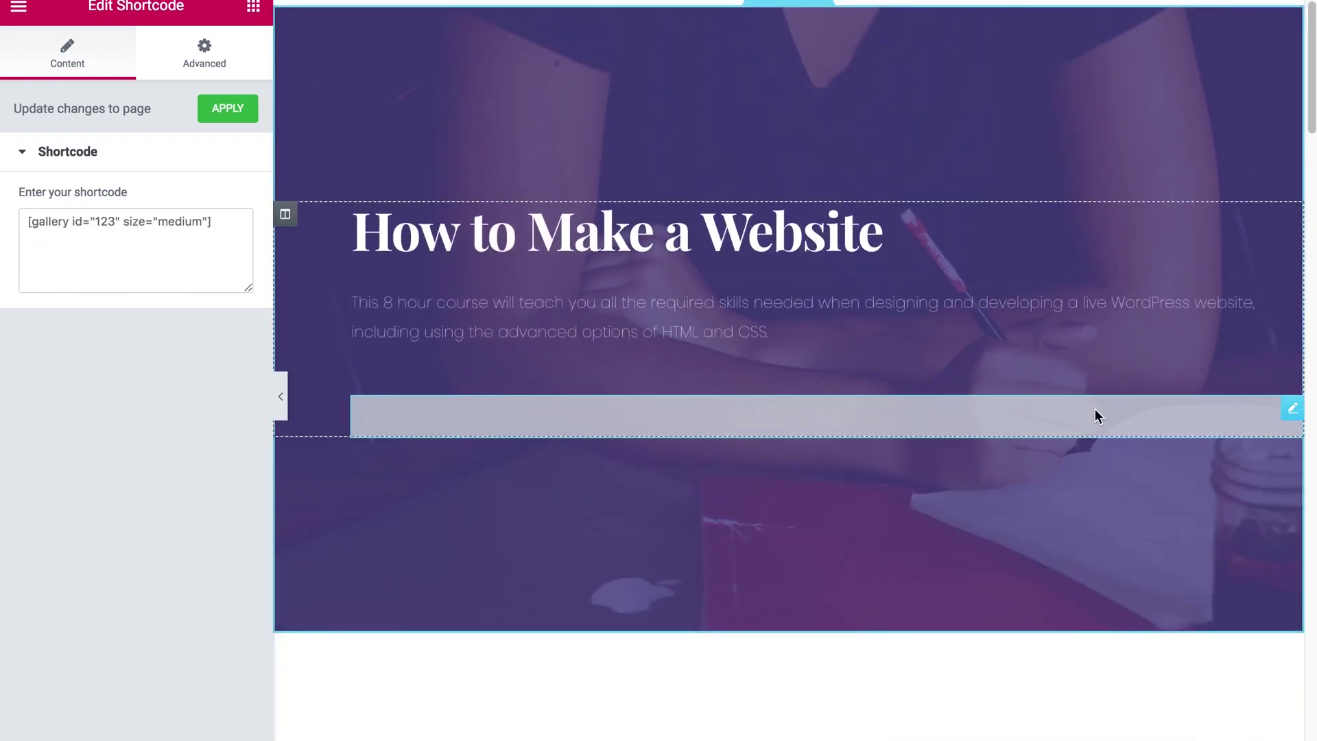
{"action": "left_click_drag", "start_coordinate": [1097, 415], "coordinate": [941, 676]}
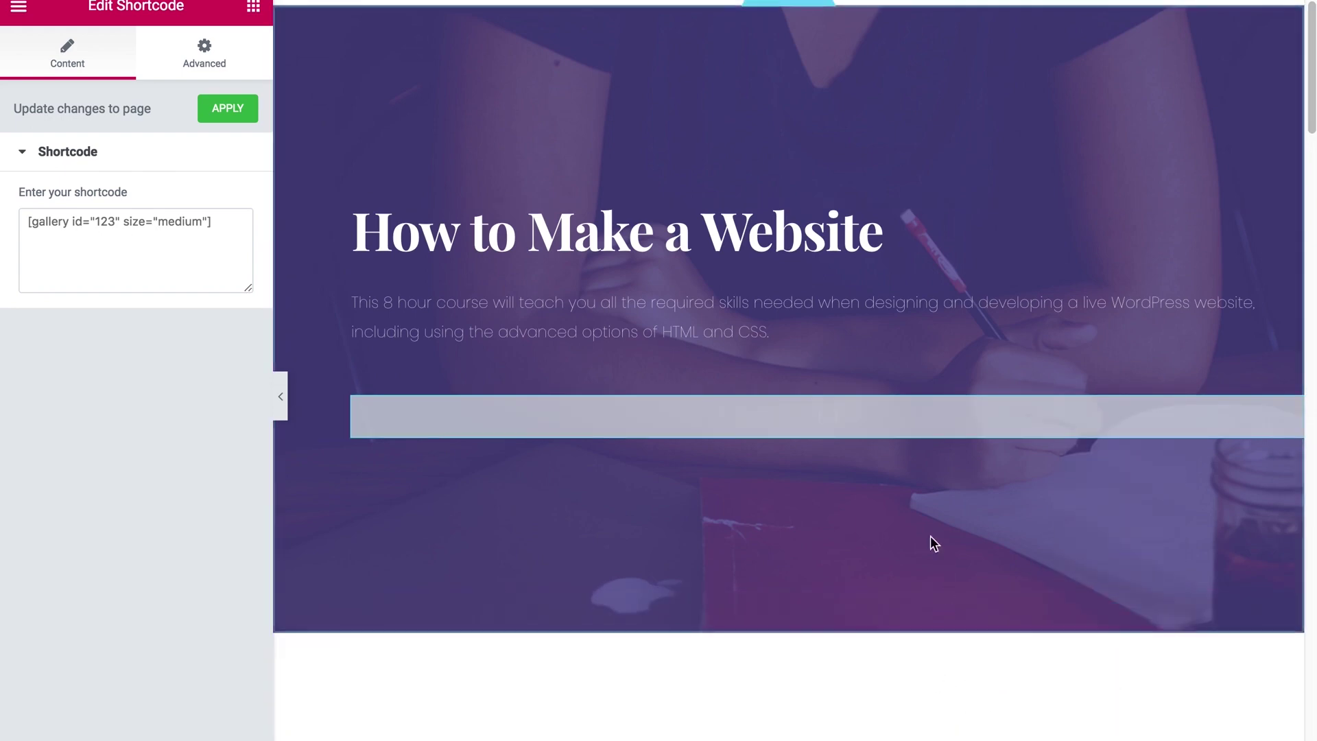
{"action": "scroll", "coordinate": [932, 538], "scroll_direction": "down", "scroll_amount": 2}
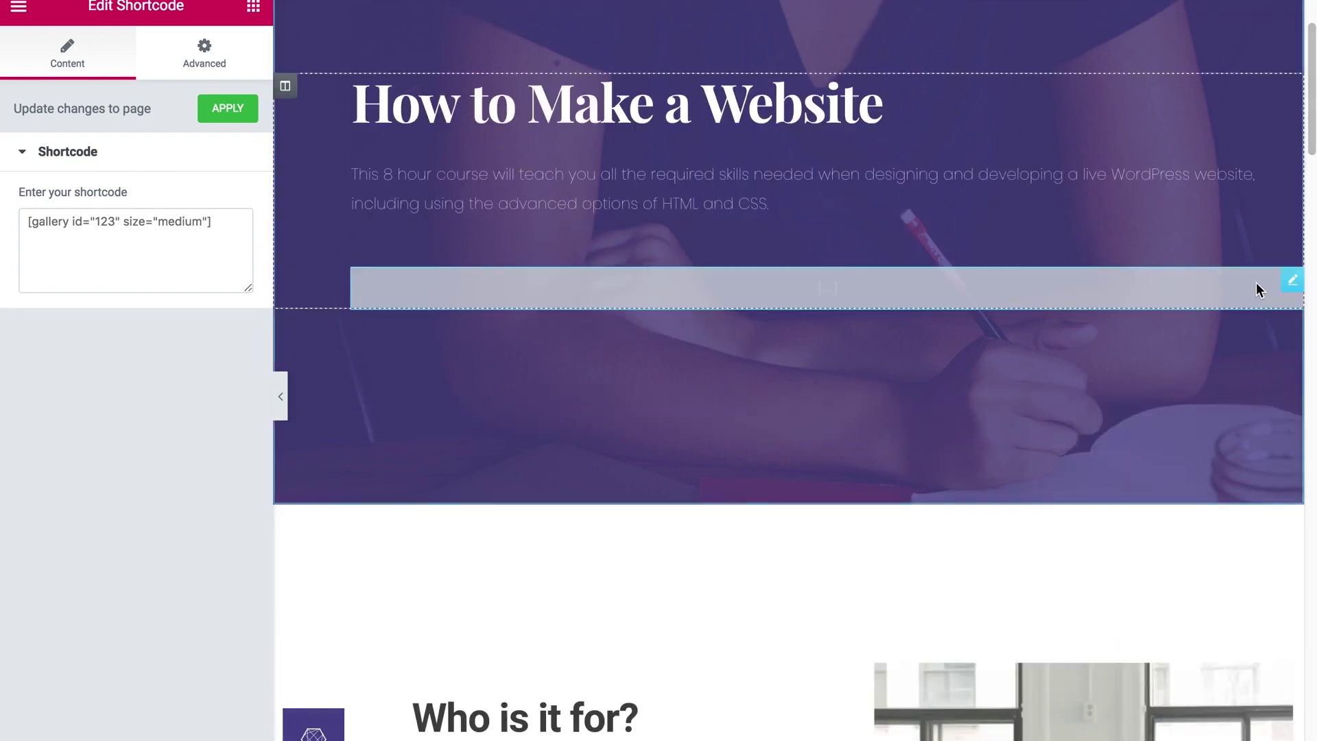
{"action": "key", "text": "super+minus"}
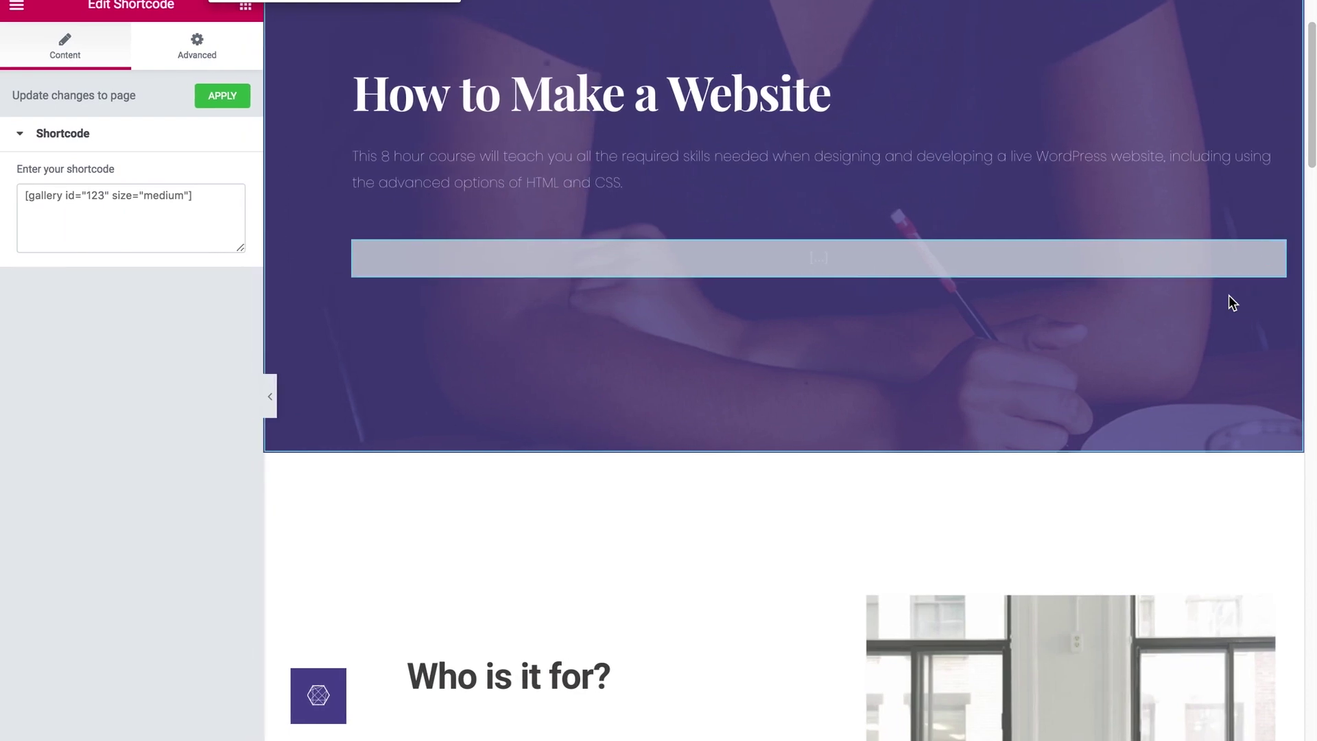
{"action": "left_click_drag", "start_coordinate": [1277, 259], "coordinate": [785, 476]}
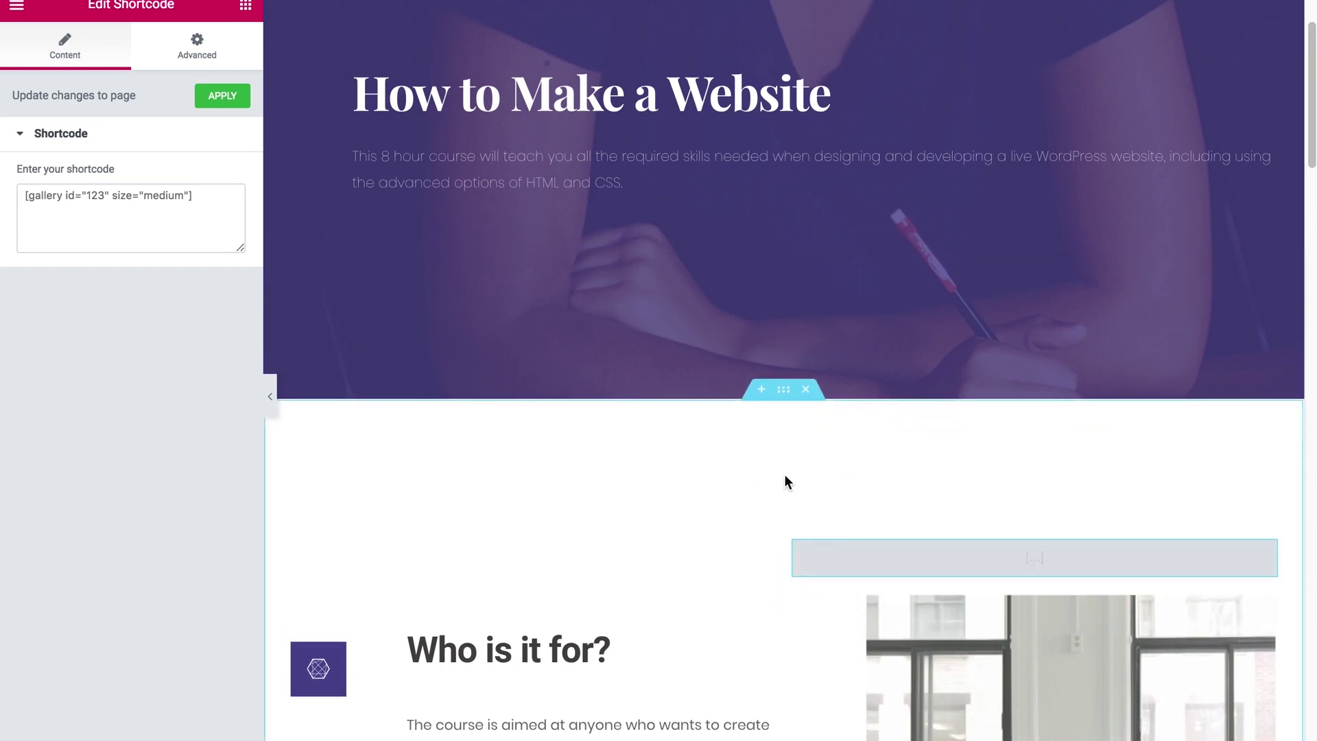
Step: Delete the Who is it for? column and the window photo
{"action": "scroll", "coordinate": [784, 475], "scroll_direction": "down", "scroll_amount": 2}
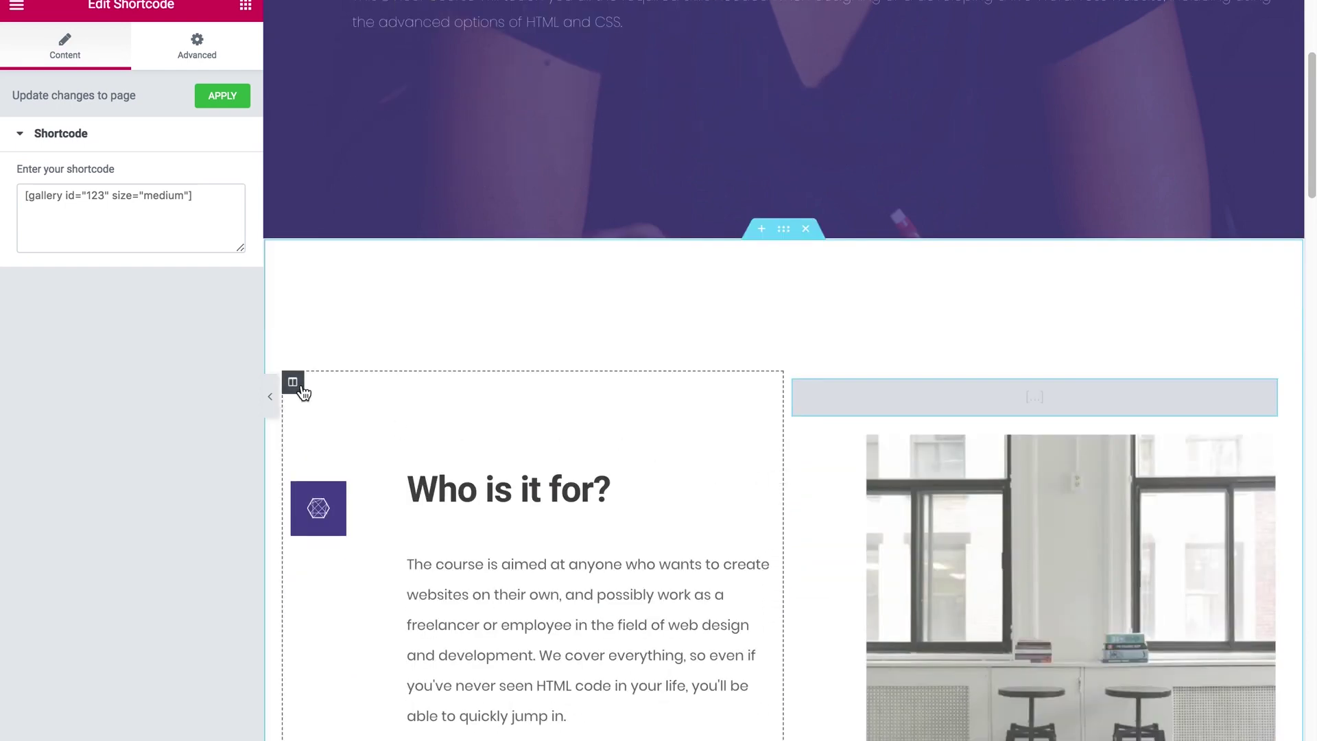
{"action": "left_click", "coordinate": [300, 387]}
{"action": "right_click", "coordinate": [297, 384]}
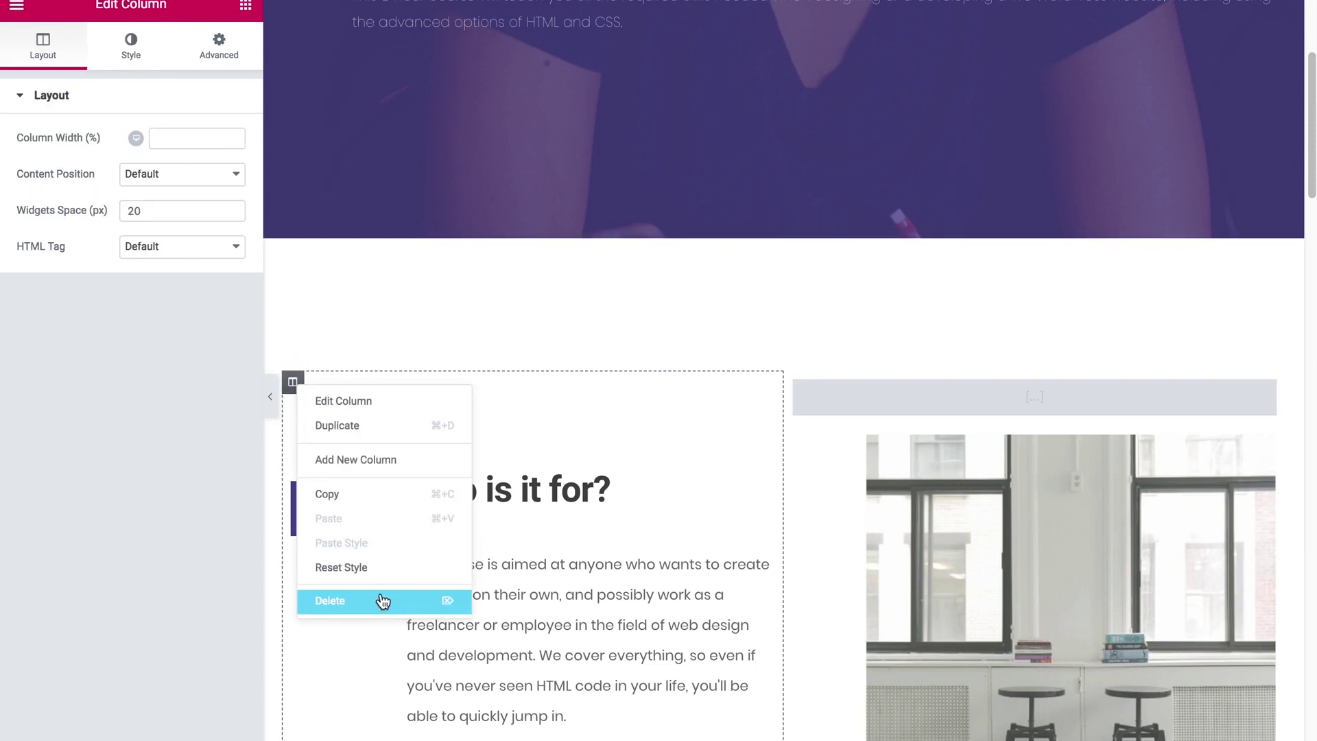
{"action": "left_click", "coordinate": [382, 601]}
{"action": "right_click", "coordinate": [1253, 466]}
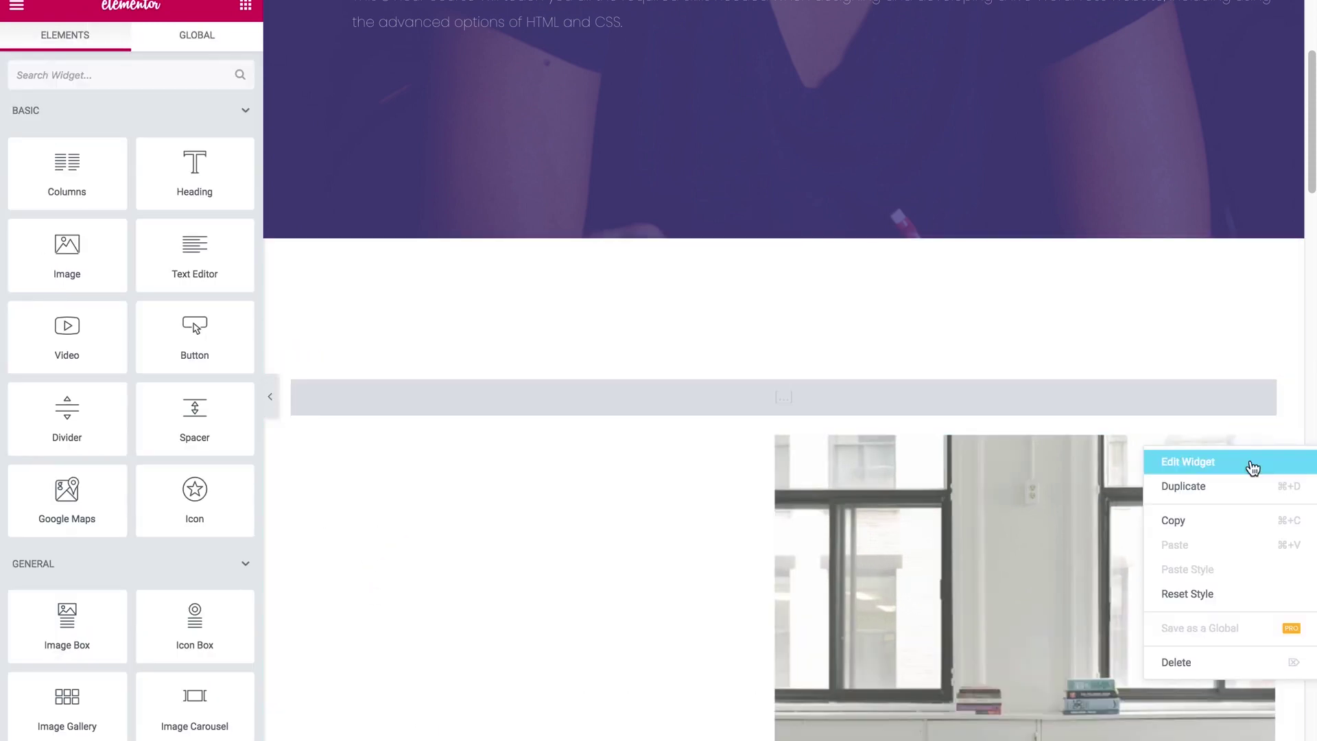
{"action": "left_click", "coordinate": [1213, 664]}
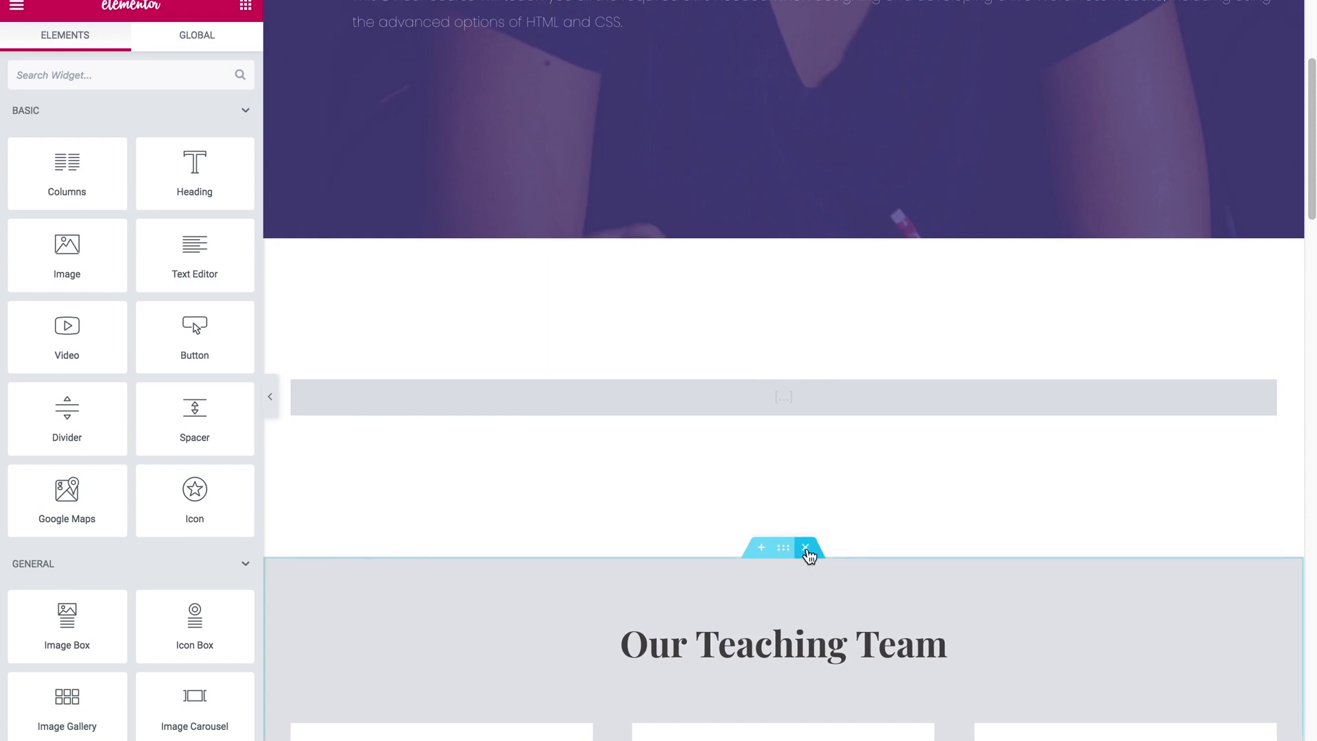
Step: Delete the Our Teaching Team, empty, best campus facilities and remaining lower sections
{"action": "left_click", "coordinate": [808, 553]}
{"action": "scroll", "coordinate": [808, 521], "scroll_direction": "down", "scroll_amount": 2}
{"action": "left_click", "coordinate": [808, 460]}
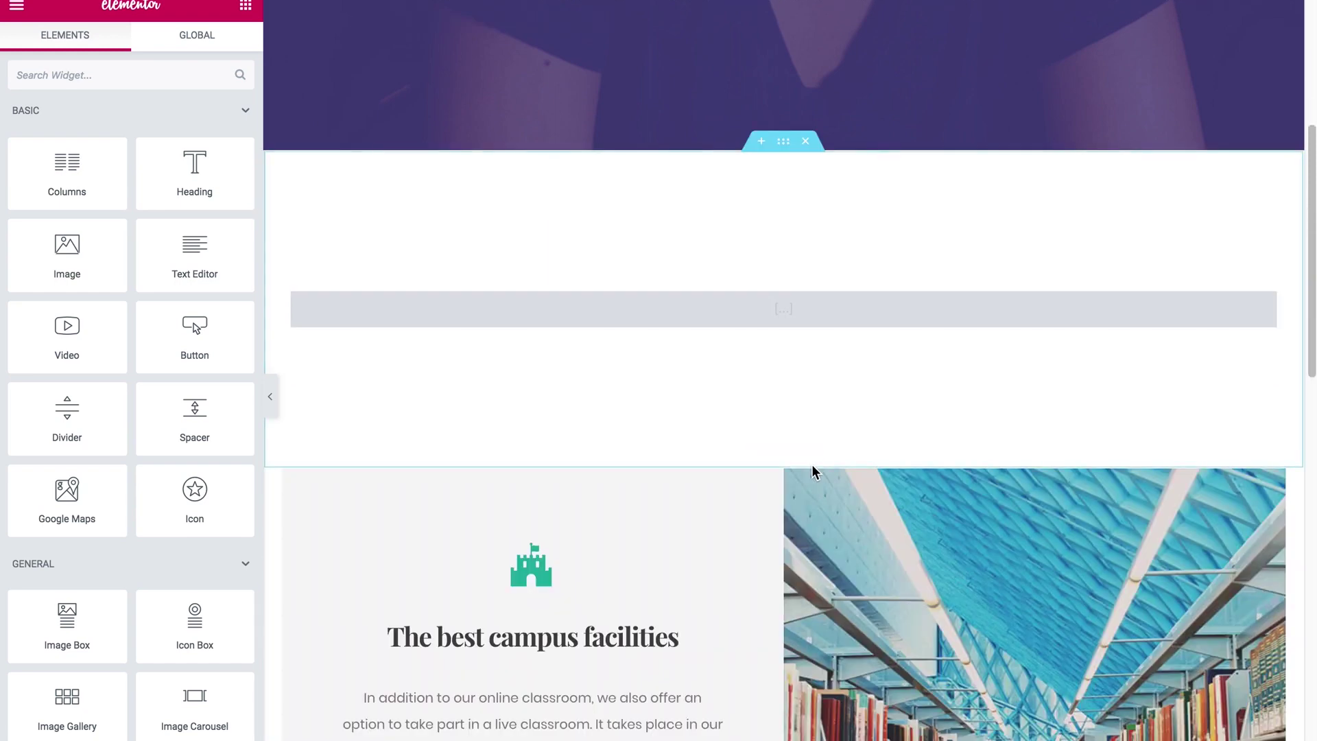
{"action": "left_click", "coordinate": [808, 462]}
{"action": "left_click", "coordinate": [809, 462]}
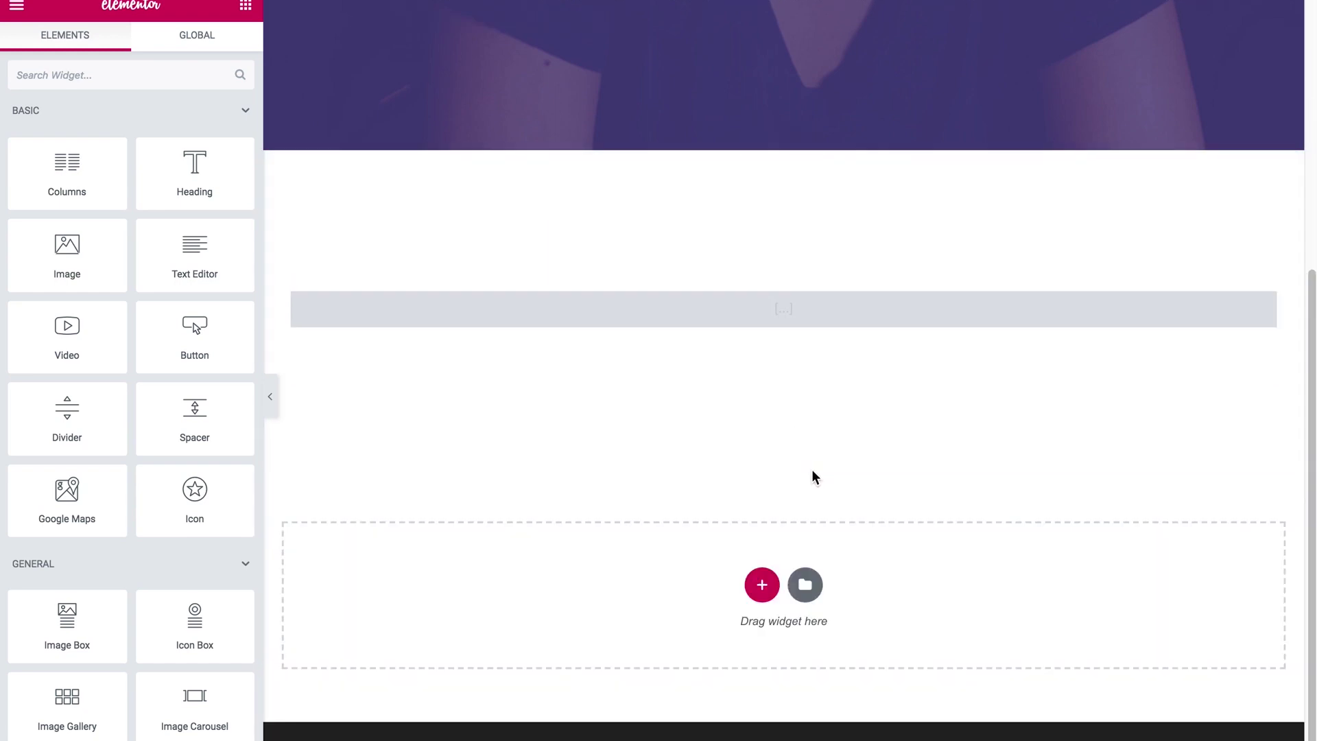
{"action": "scroll", "coordinate": [815, 490], "scroll_direction": "up", "scroll_amount": 6}
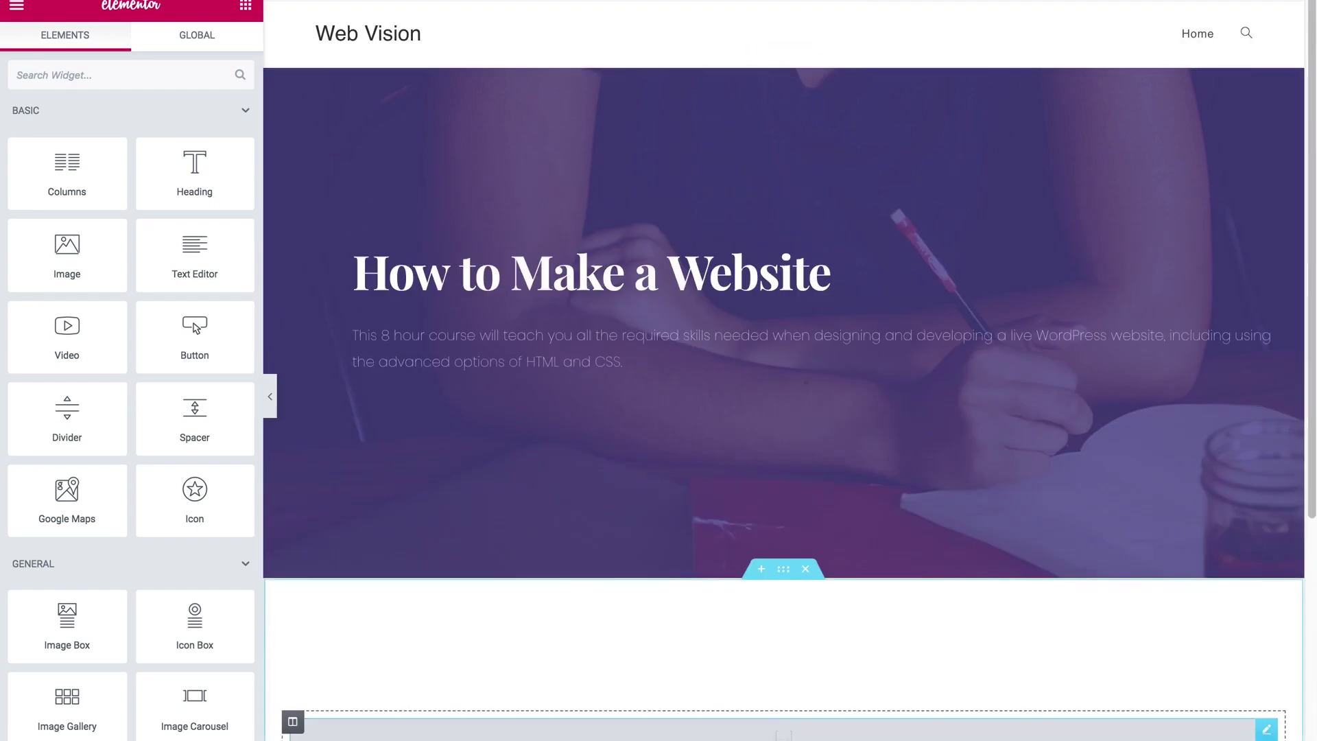
Step: Replace the gallery shortcode in the widget with the contact form shortcode
{"action": "left_click", "coordinate": [672, 731]}
{"action": "left_click", "coordinate": [177, 198]}
{"action": "key", "text": "ctrl+a"}
{"action": "type", "text": "[contact-form-7 id=\"48\" title=\"Contact form 1\"]"}
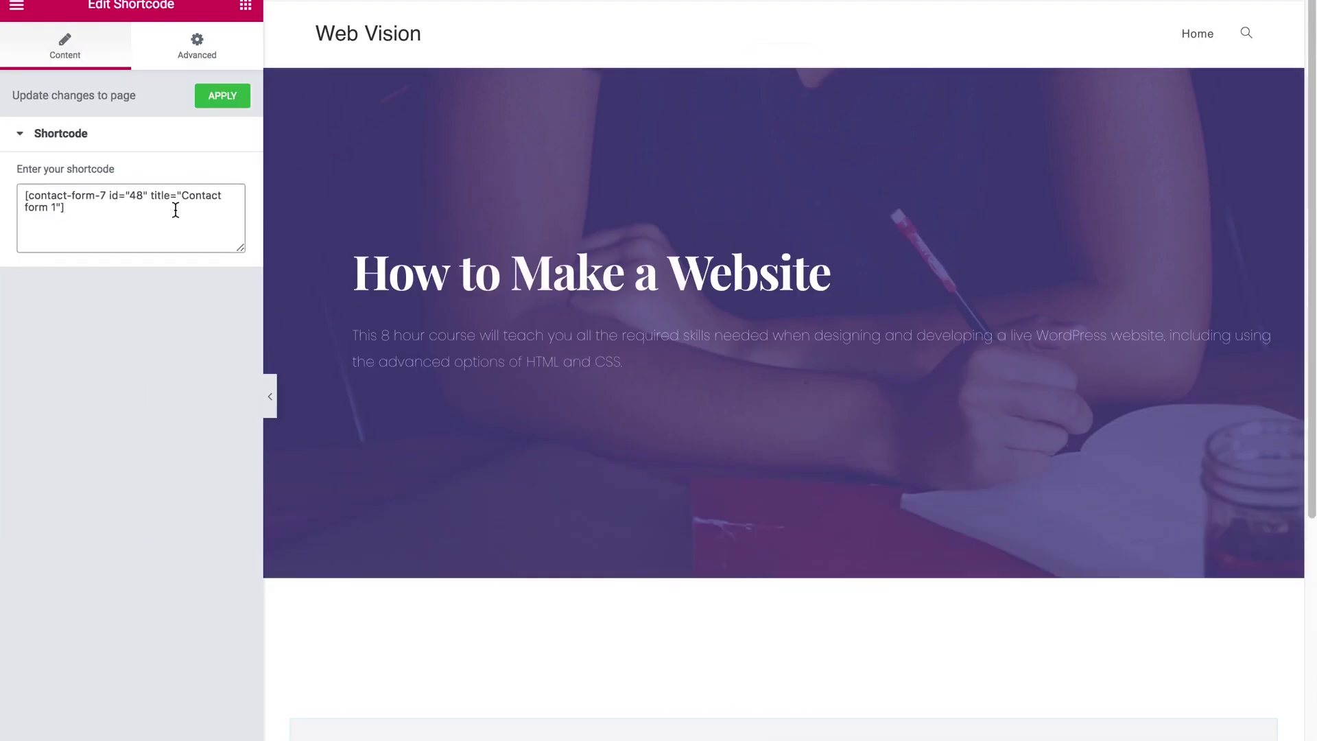
{"action": "scroll", "coordinate": [764, 500], "scroll_direction": "down", "scroll_amount": 8}
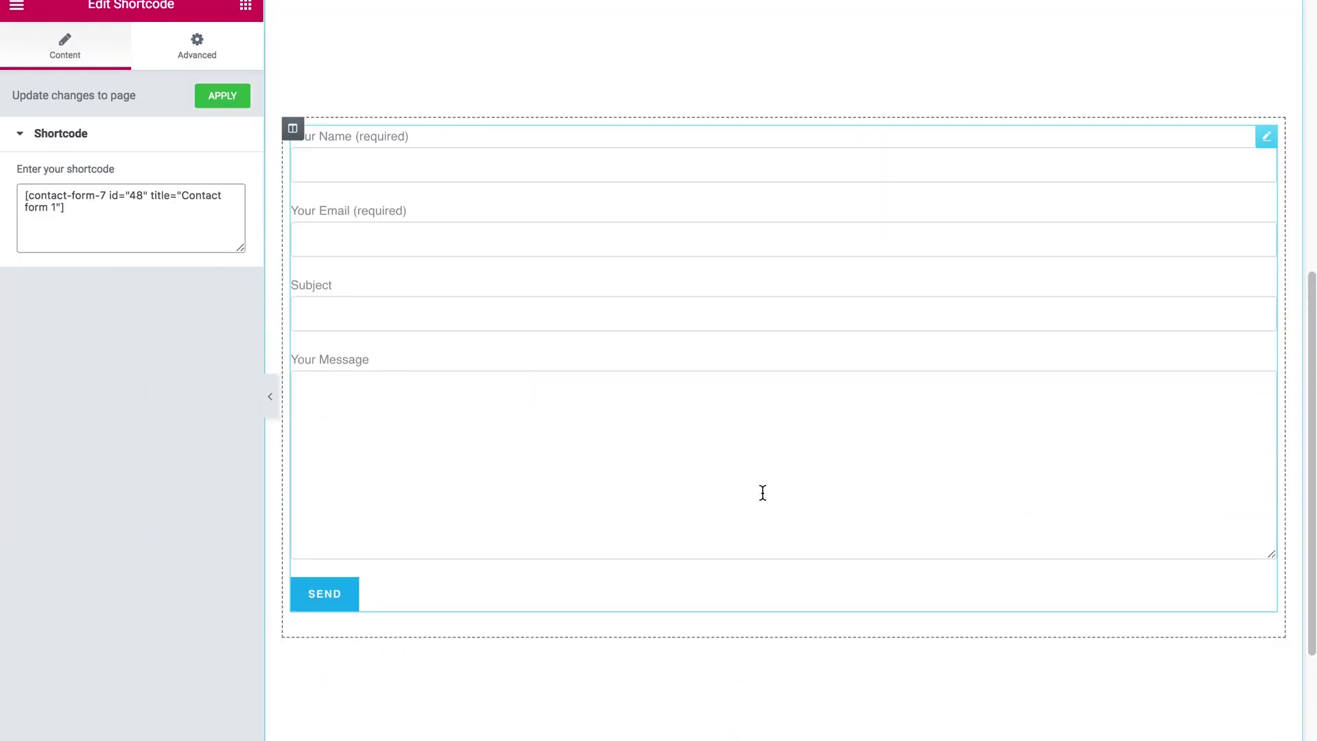
Step: Unlink the form widget's padding and set right and left padding to 250
{"action": "scroll", "coordinate": [762, 493], "scroll_direction": "up", "scroll_amount": 2}
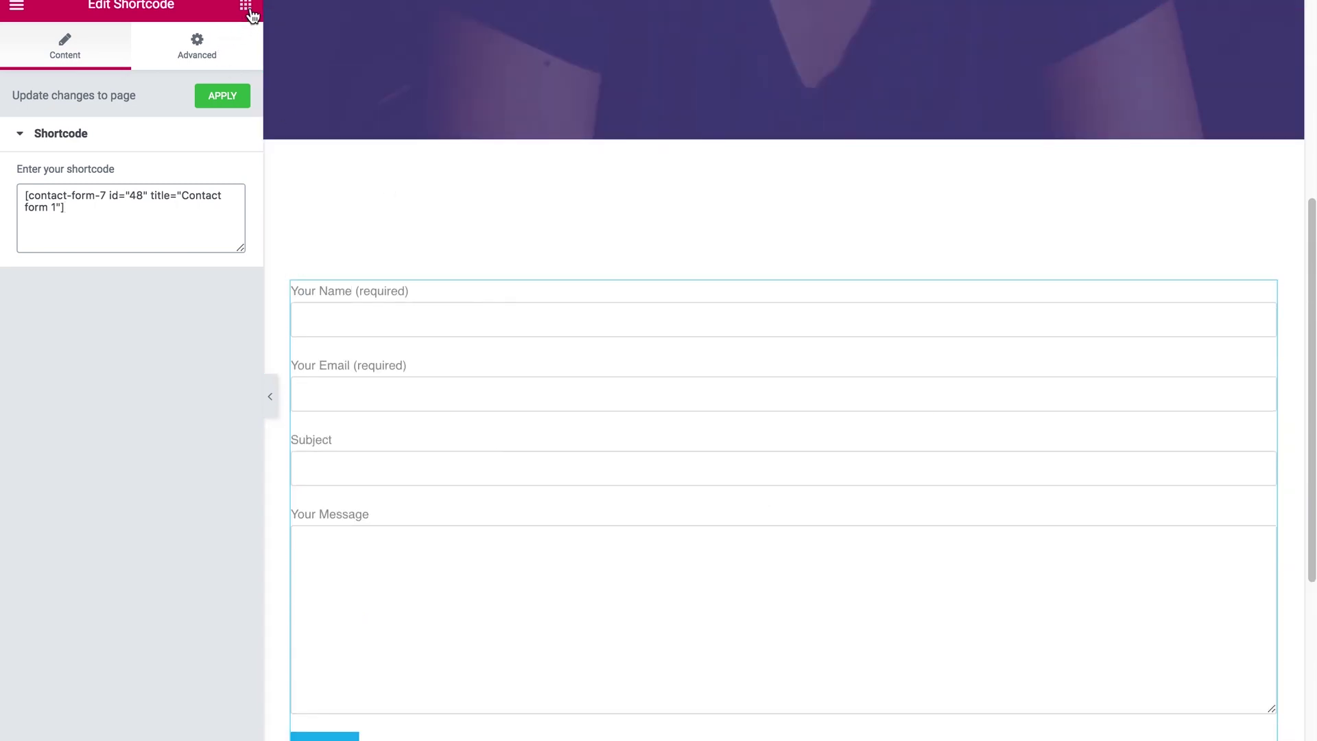
{"action": "left_click", "coordinate": [246, 7]}
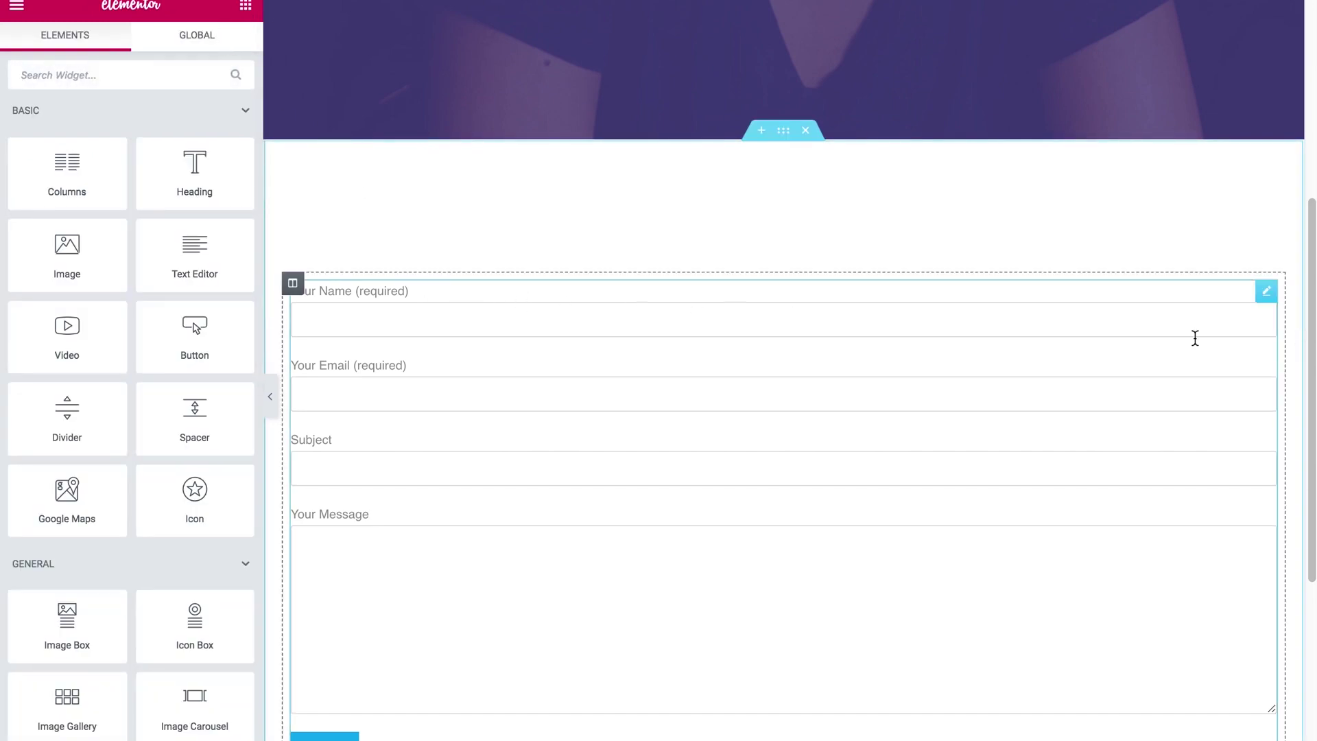
{"action": "left_click", "coordinate": [1266, 296]}
{"action": "left_click", "coordinate": [204, 53]}
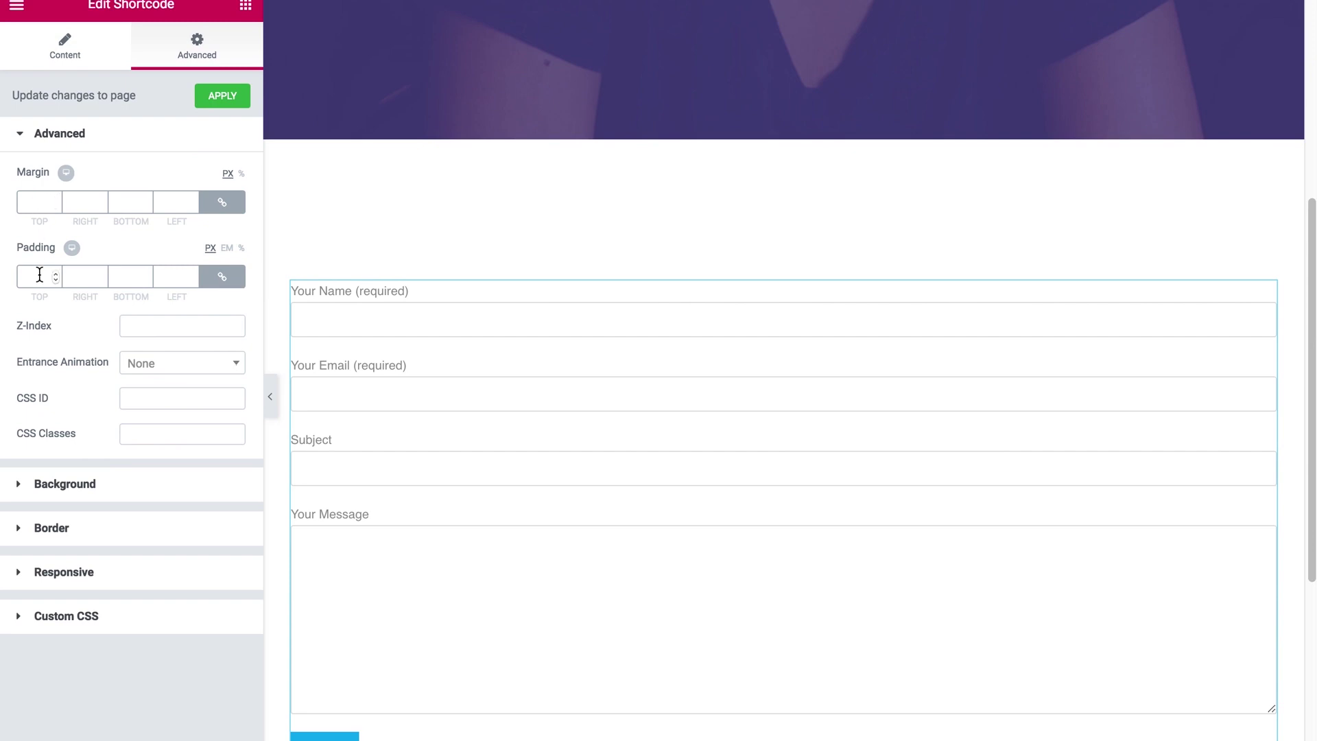
{"action": "left_click", "coordinate": [221, 277]}
{"action": "double_click", "coordinate": [65, 276]}
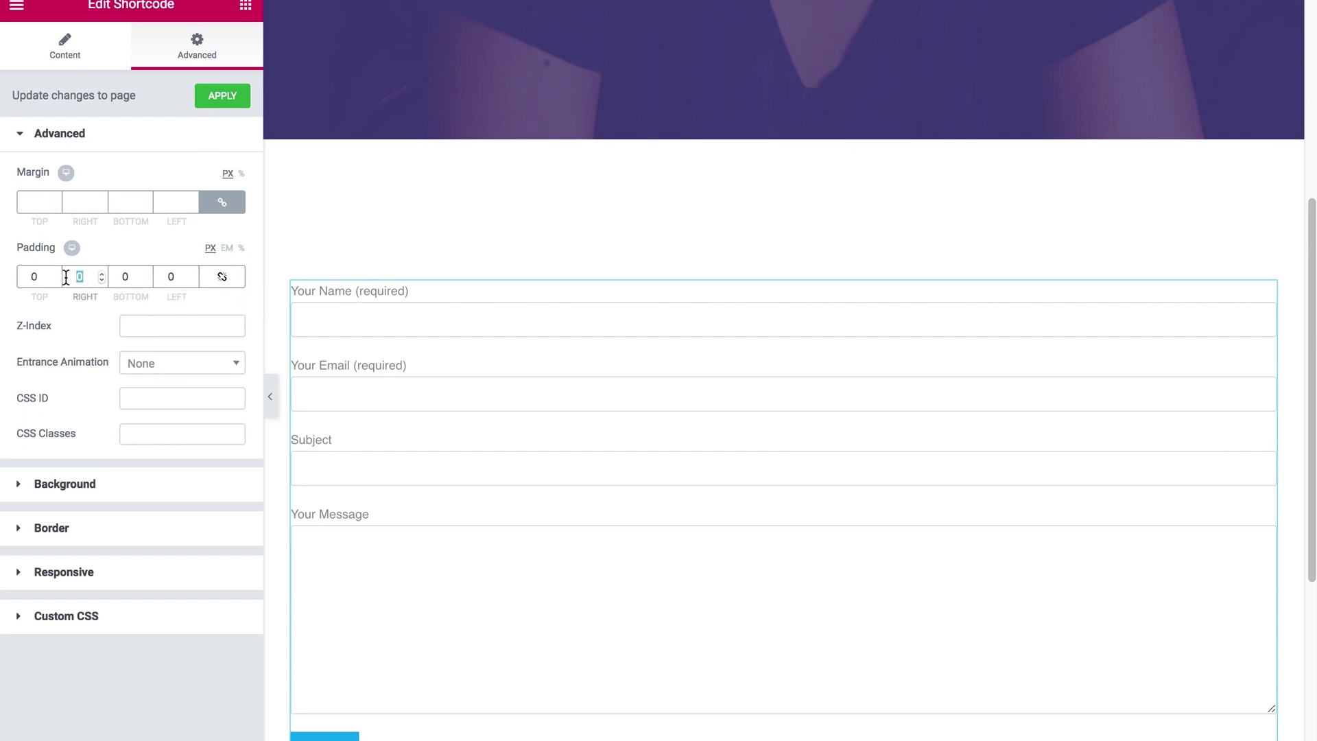
{"action": "type", "text": "250"}
{"action": "key", "text": "Tab"}
{"action": "key", "text": "Tab"}
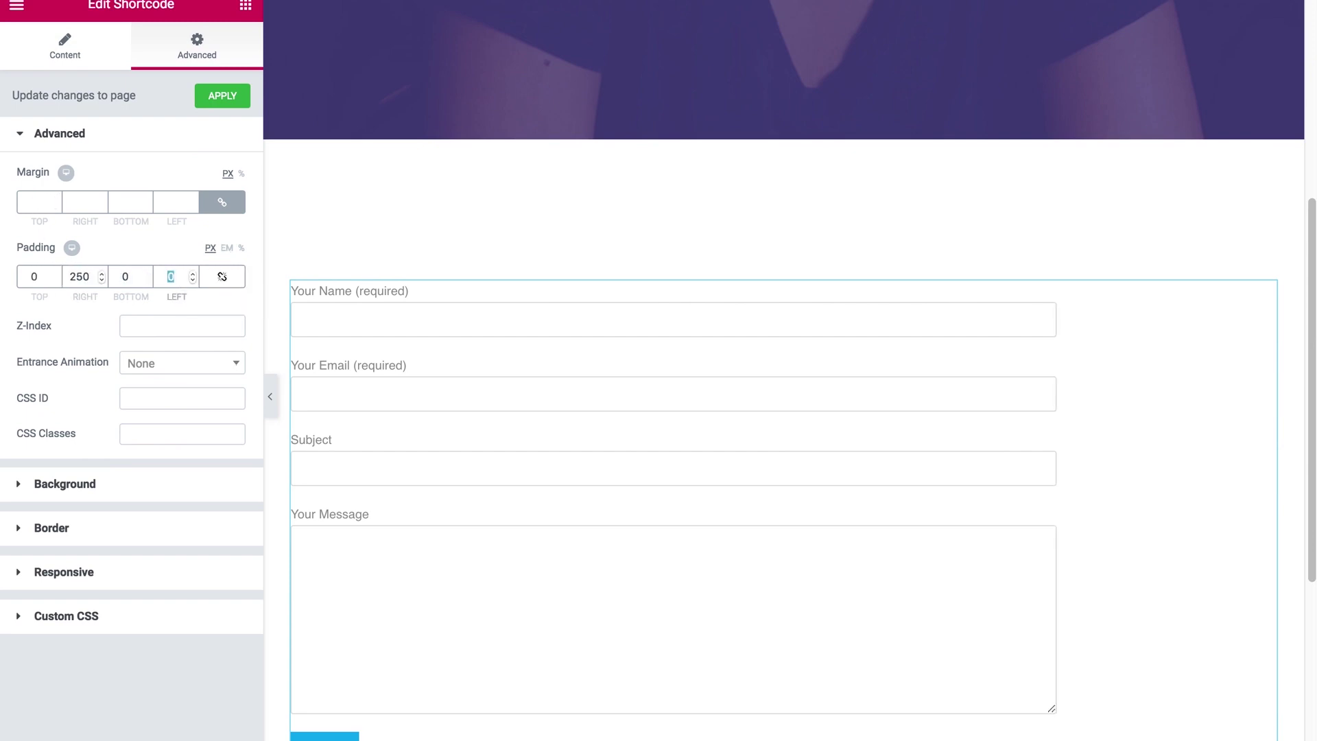
{"action": "type", "text": "250"}
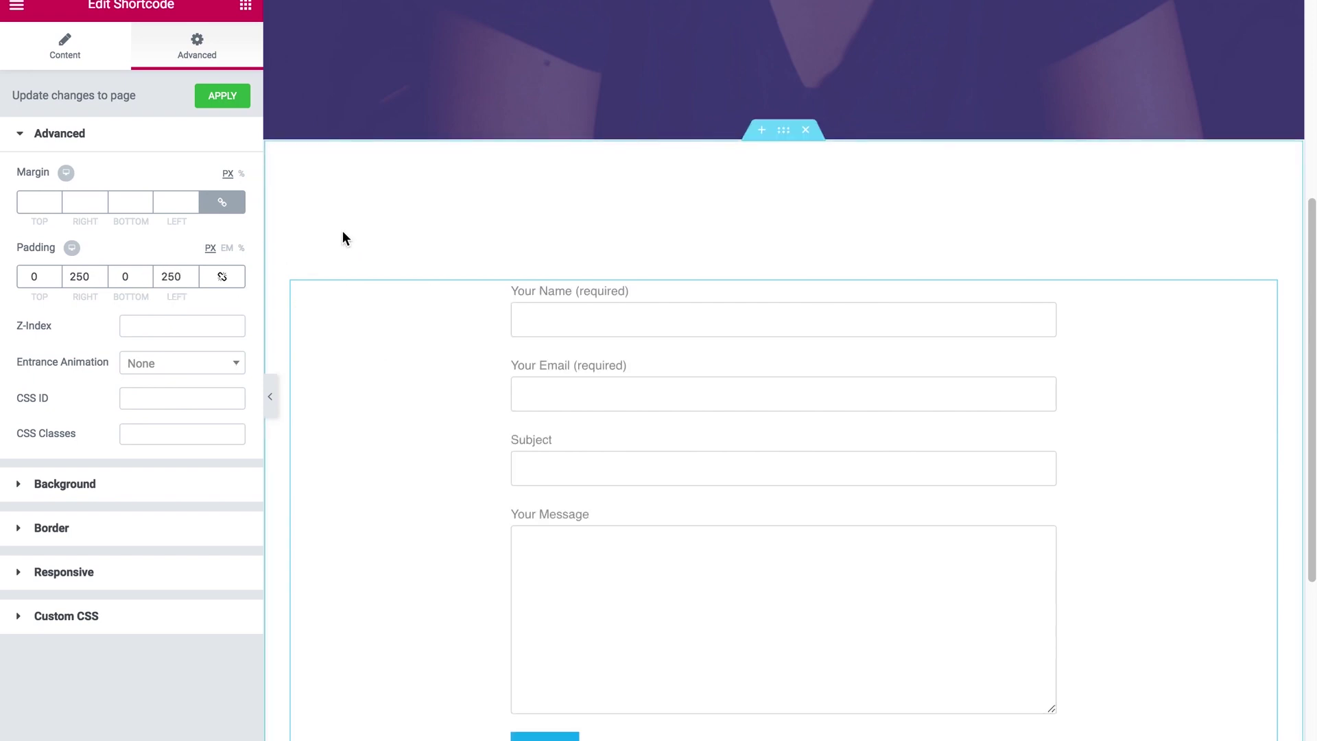
Step: Unlink the form's margin and set its right and bottom margins to 0
{"action": "left_click", "coordinate": [56, 204]}
{"action": "left_click", "coordinate": [221, 202]}
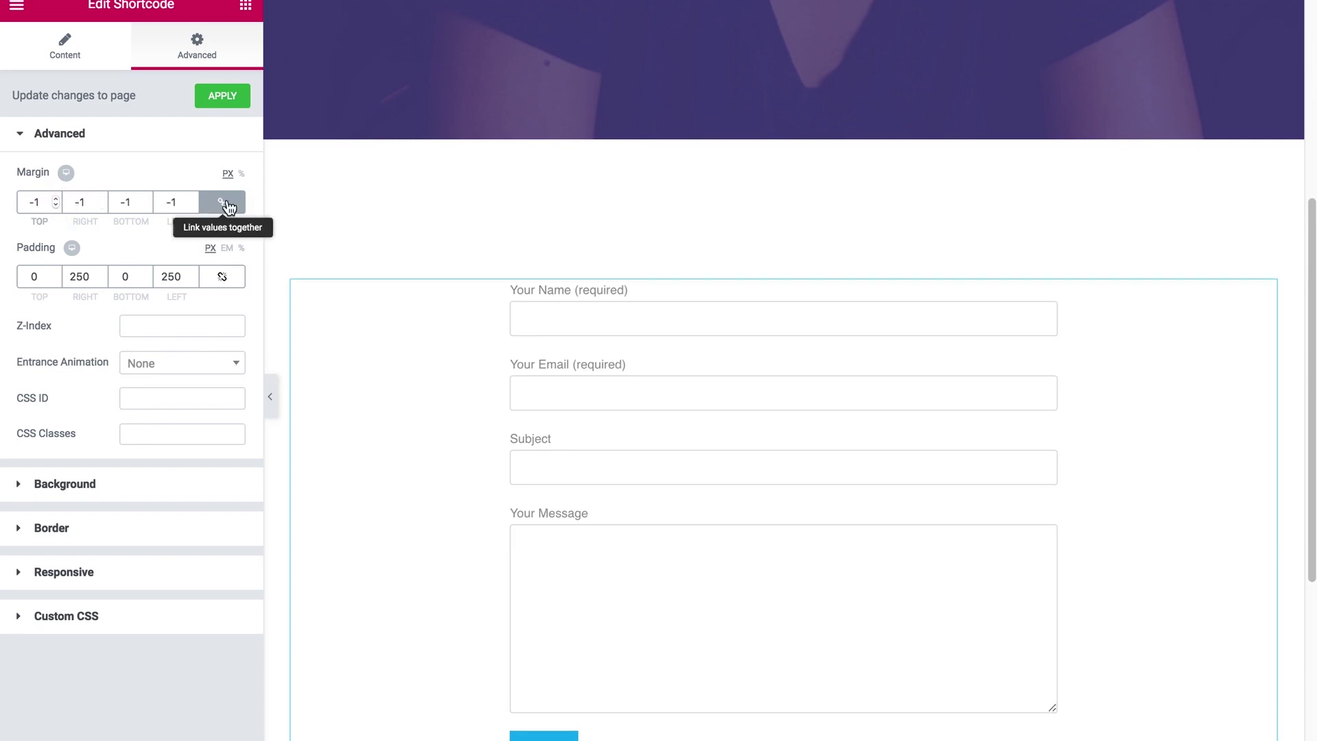
{"action": "left_click", "coordinate": [77, 203]}
{"action": "double_click", "coordinate": [79, 201]}
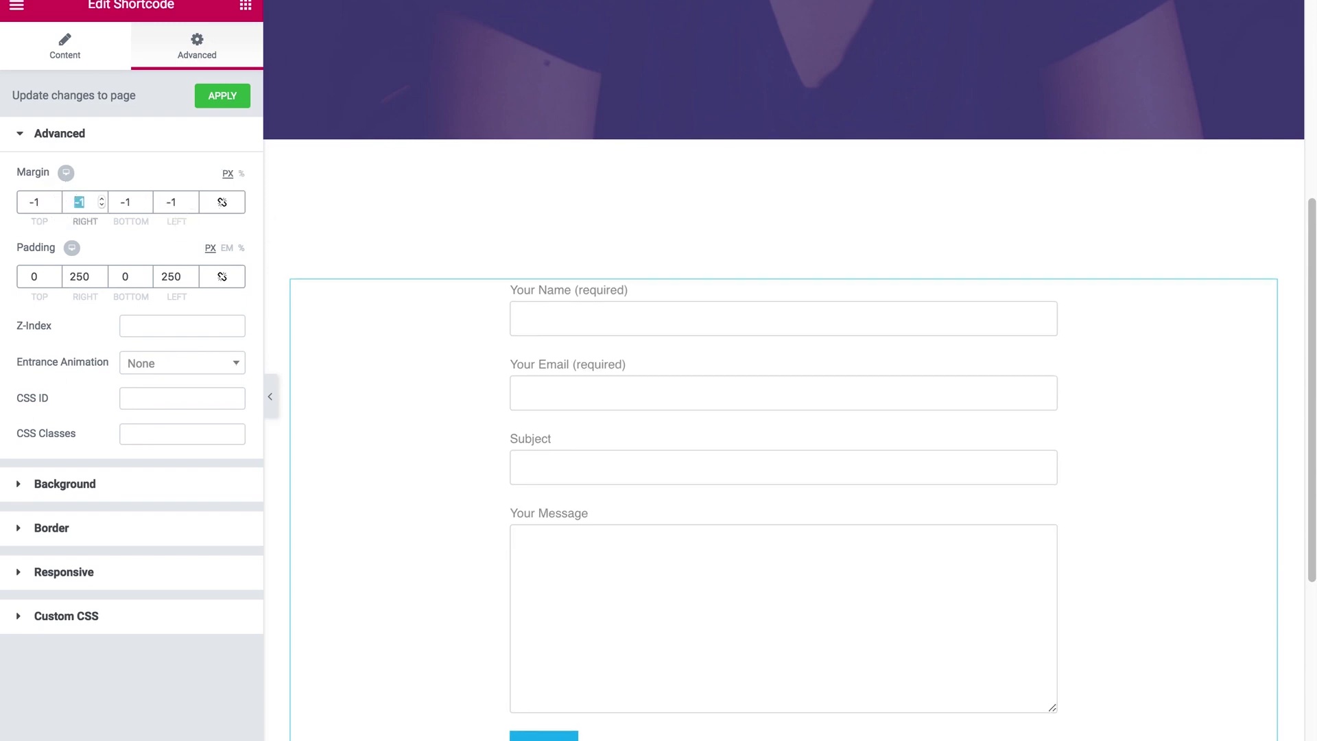
{"action": "type", "text": "0"}
{"action": "key", "text": "Tab"}
{"action": "type", "text": "0"}
{"action": "key", "text": "Tab"}
{"action": "type", "text": "0"}
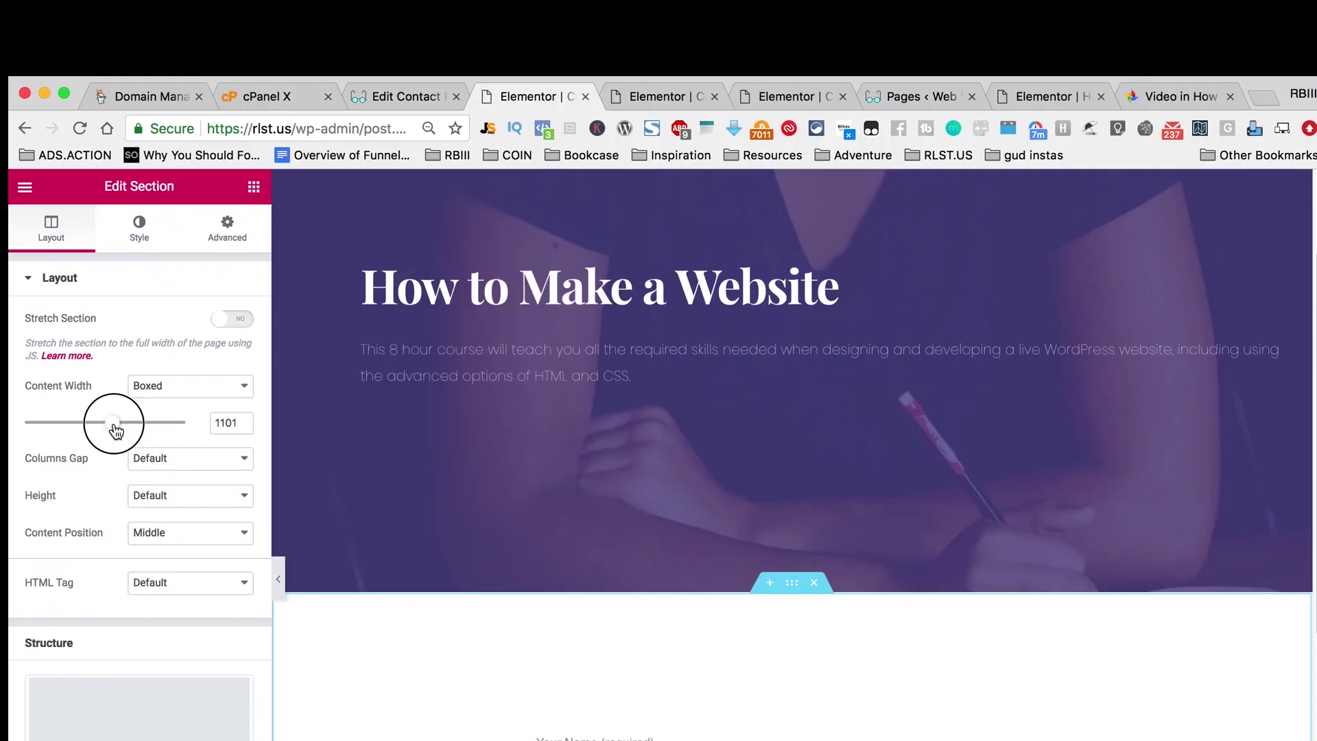
Step: Set the content width to 1100 and the top padding to 60
{"action": "left_click_drag", "start_coordinate": [118, 427], "coordinate": [112, 423]}
{"action": "double_click", "coordinate": [236, 422]}
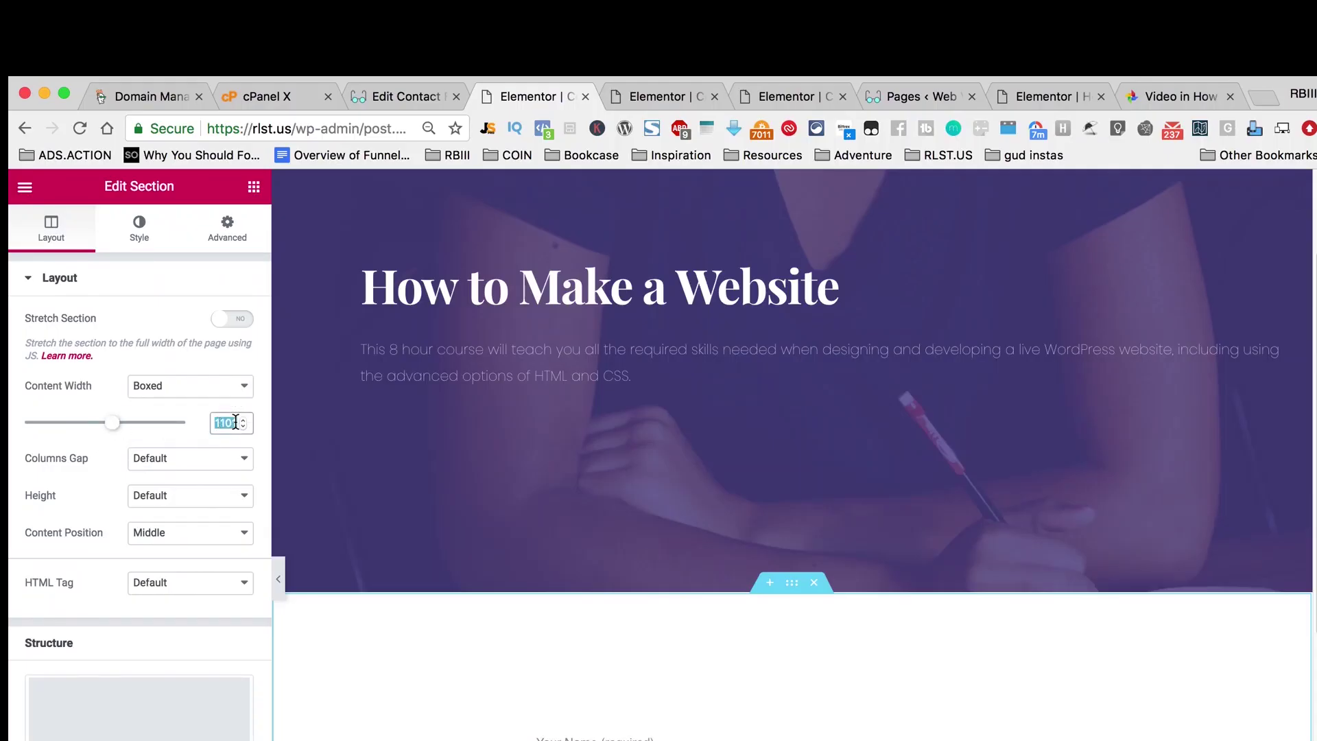
{"action": "type", "text": "1100"}
{"action": "left_click", "coordinate": [227, 237]}
{"action": "double_click", "coordinate": [39, 418]}
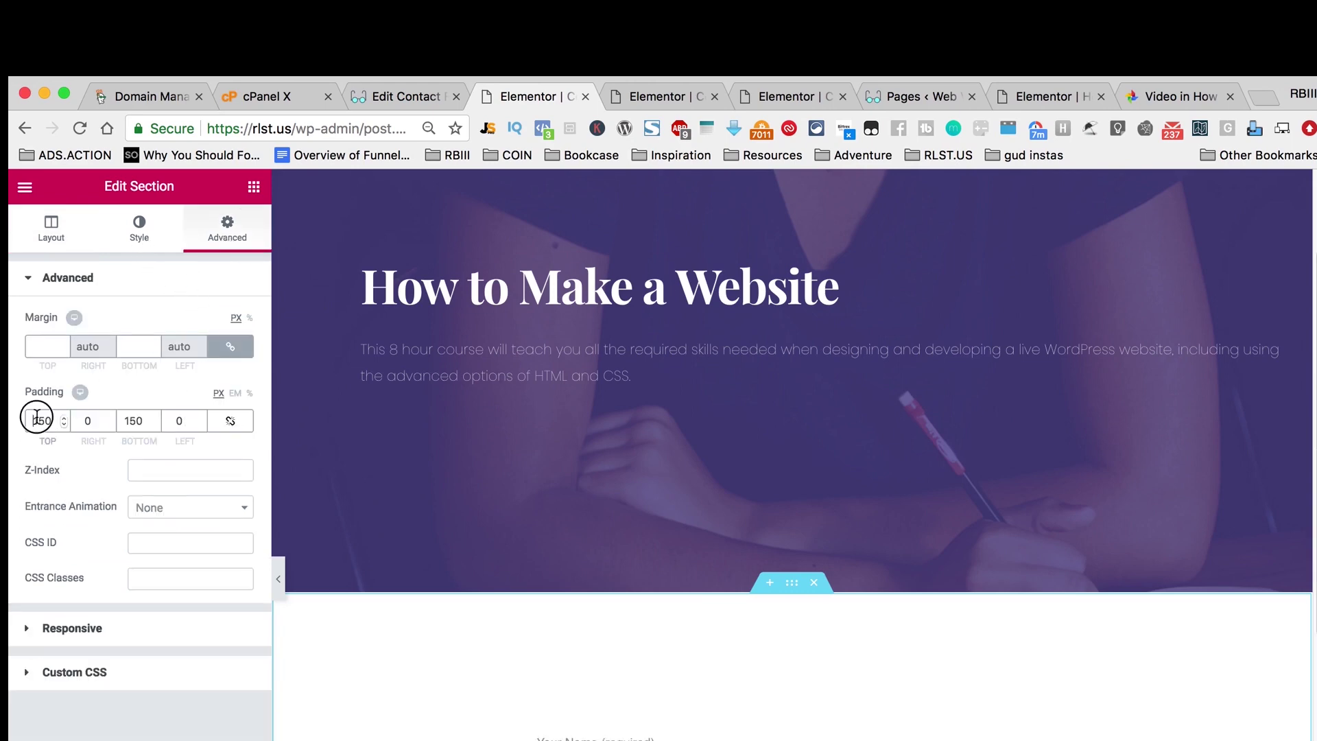
{"action": "type", "text": "60"}
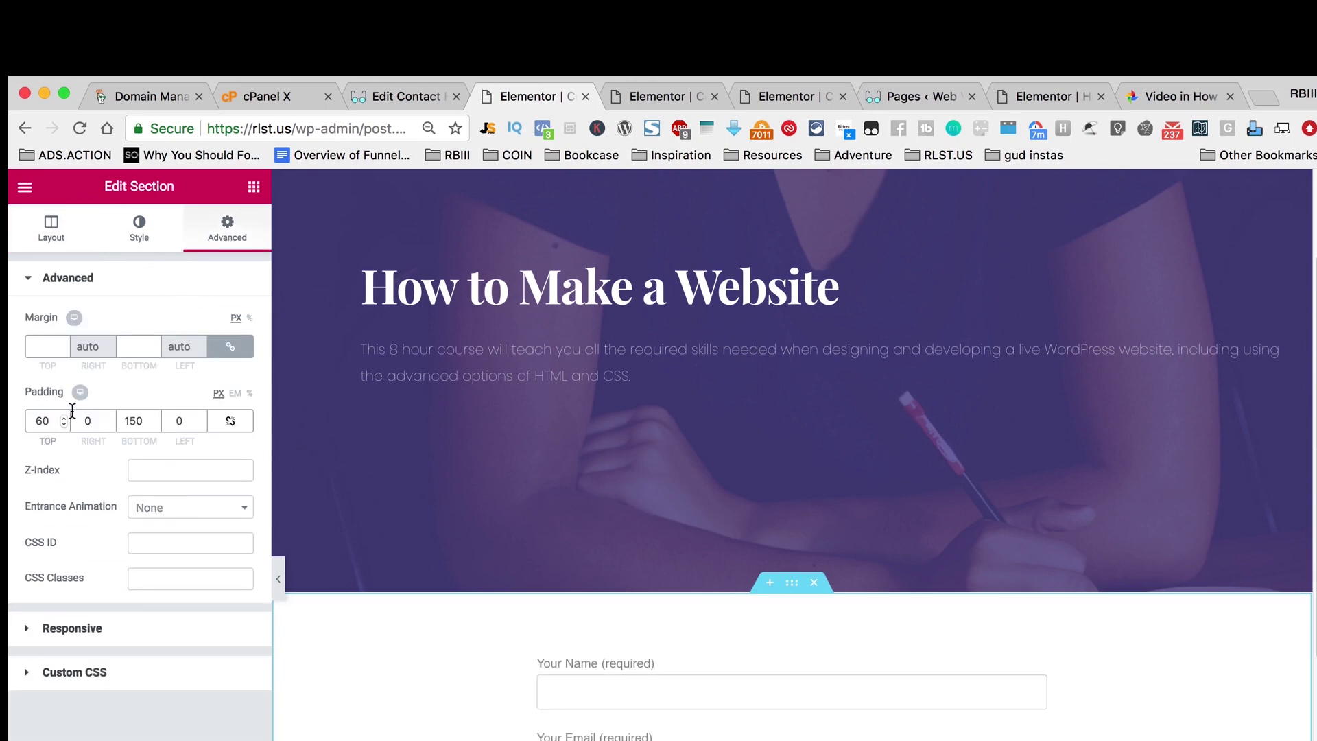
{"action": "scroll", "coordinate": [854, 552], "scroll_direction": "down", "scroll_amount": 4}
{"action": "scroll", "coordinate": [856, 550], "scroll_direction": "up", "scroll_amount": 6}
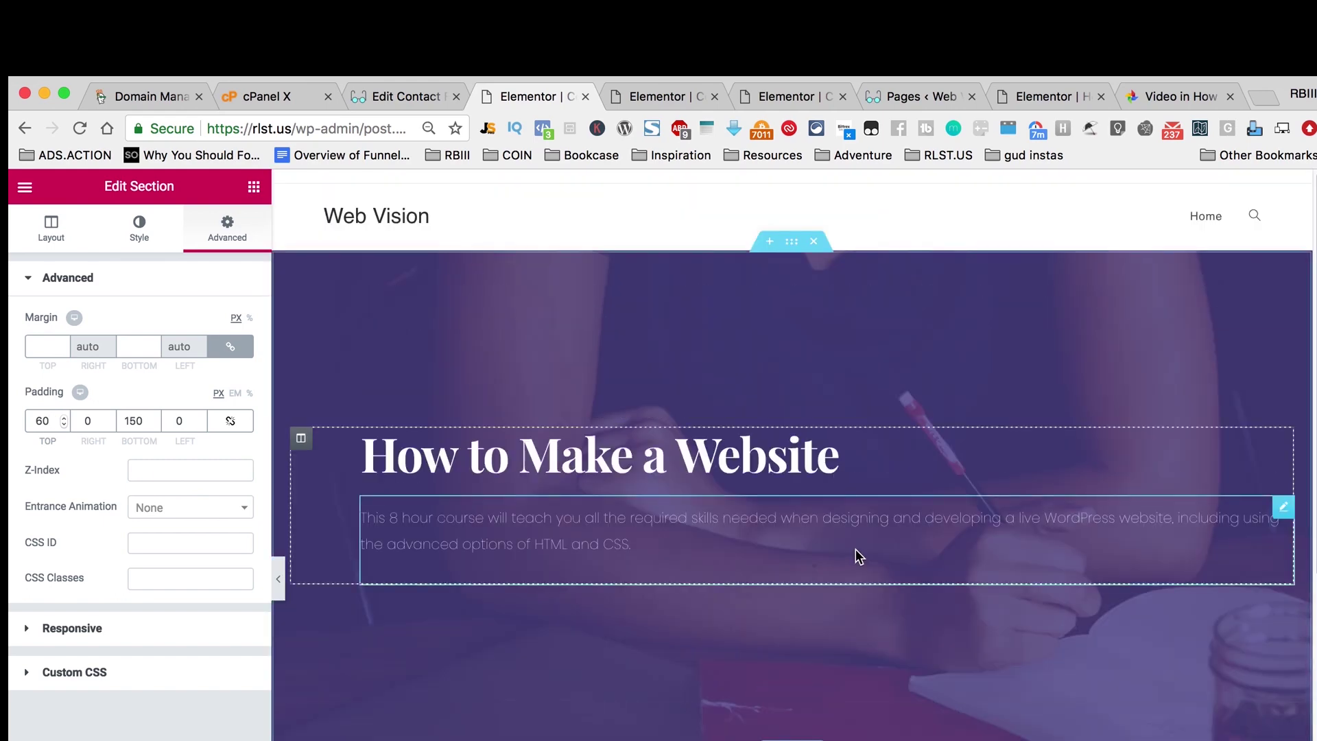
Step: Set the hero section's top and bottom padding to 60
{"action": "left_click", "coordinate": [789, 248]}
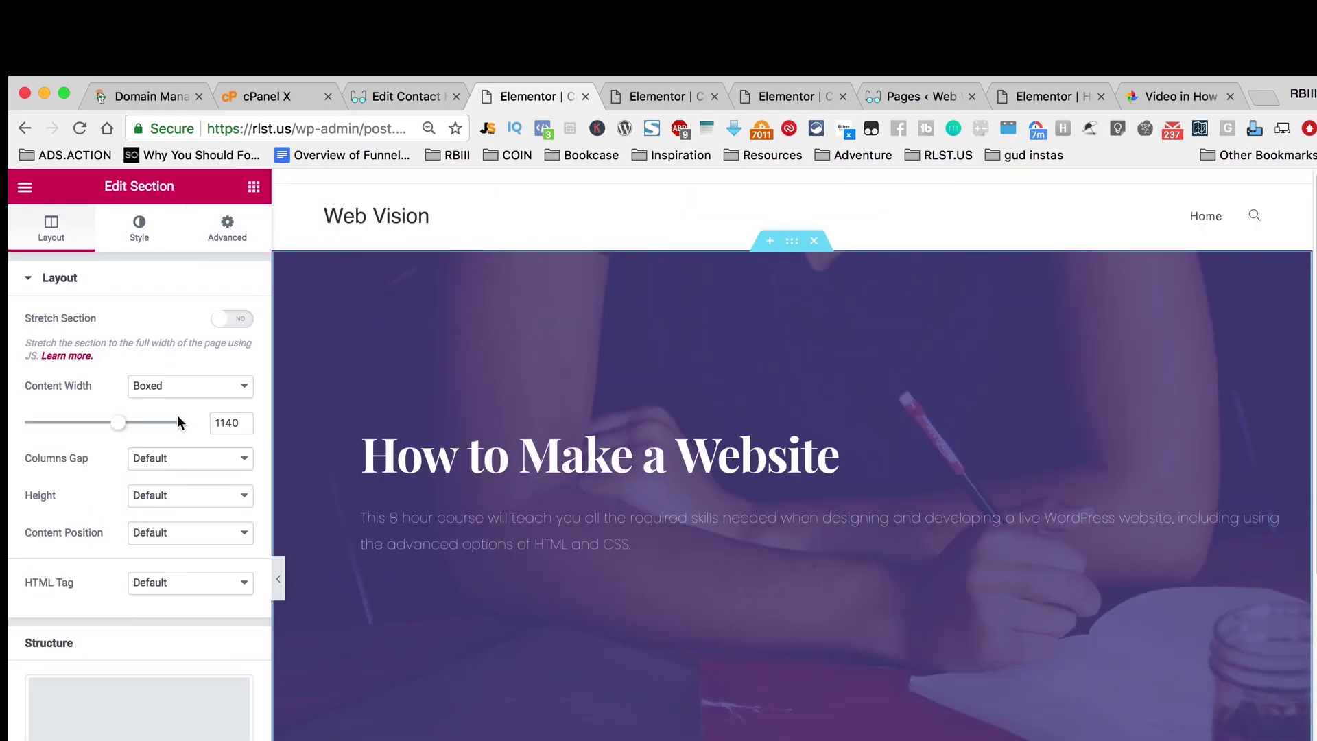
{"action": "left_click", "coordinate": [164, 238]}
{"action": "left_click", "coordinate": [206, 233]}
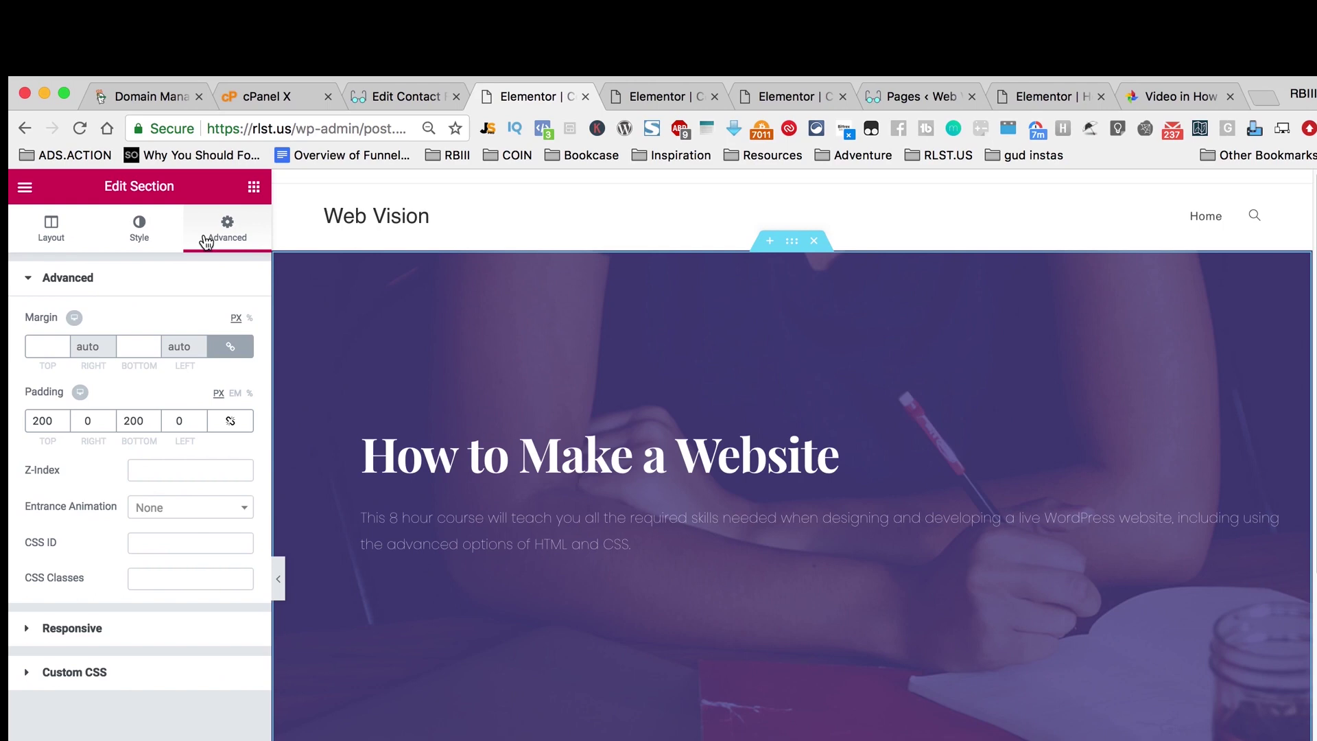
{"action": "double_click", "coordinate": [47, 422]}
{"action": "type", "text": "60"}
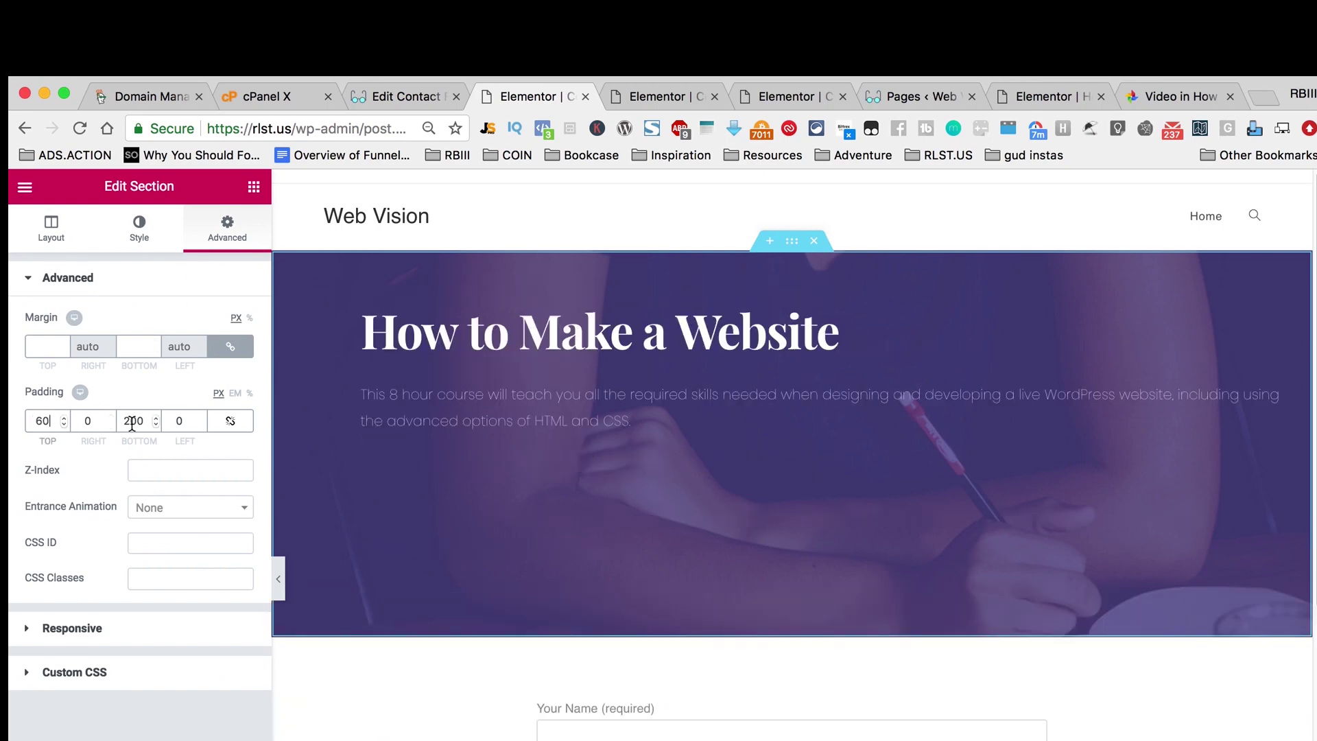
{"action": "double_click", "coordinate": [131, 422]}
{"action": "type", "text": "60"}
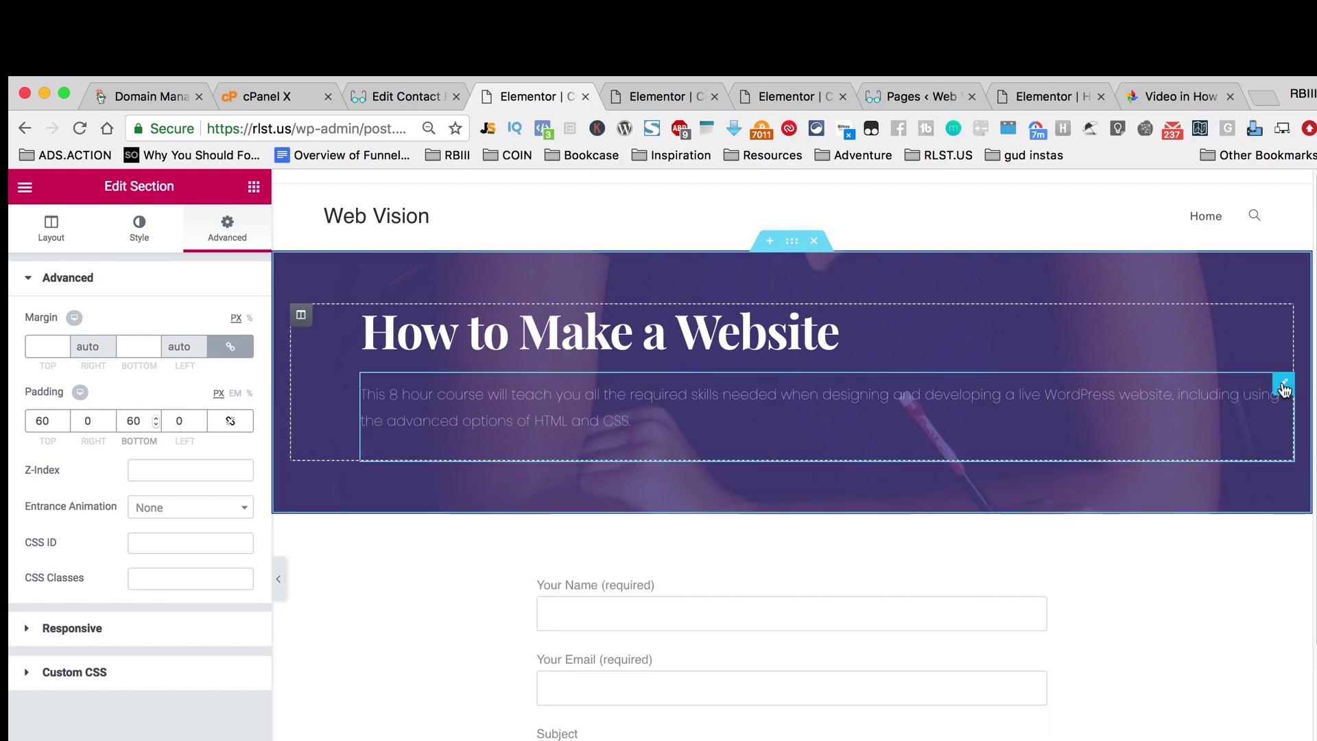
{"action": "left_click", "coordinate": [1283, 386]}
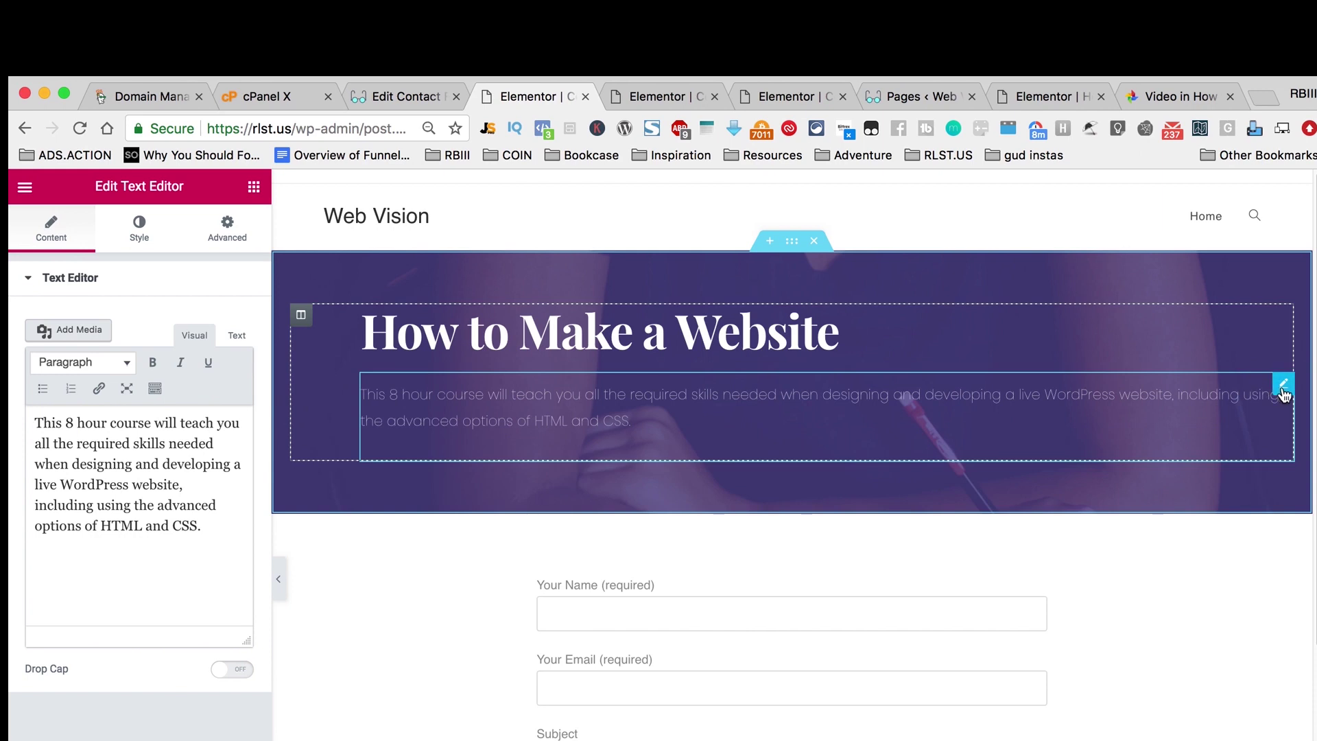
{"action": "right_click", "coordinate": [1283, 389]}
Step: Delete the hero paragraph, retitle the heading 'Contact Us' and centre it
{"action": "left_click", "coordinate": [1194, 606]}
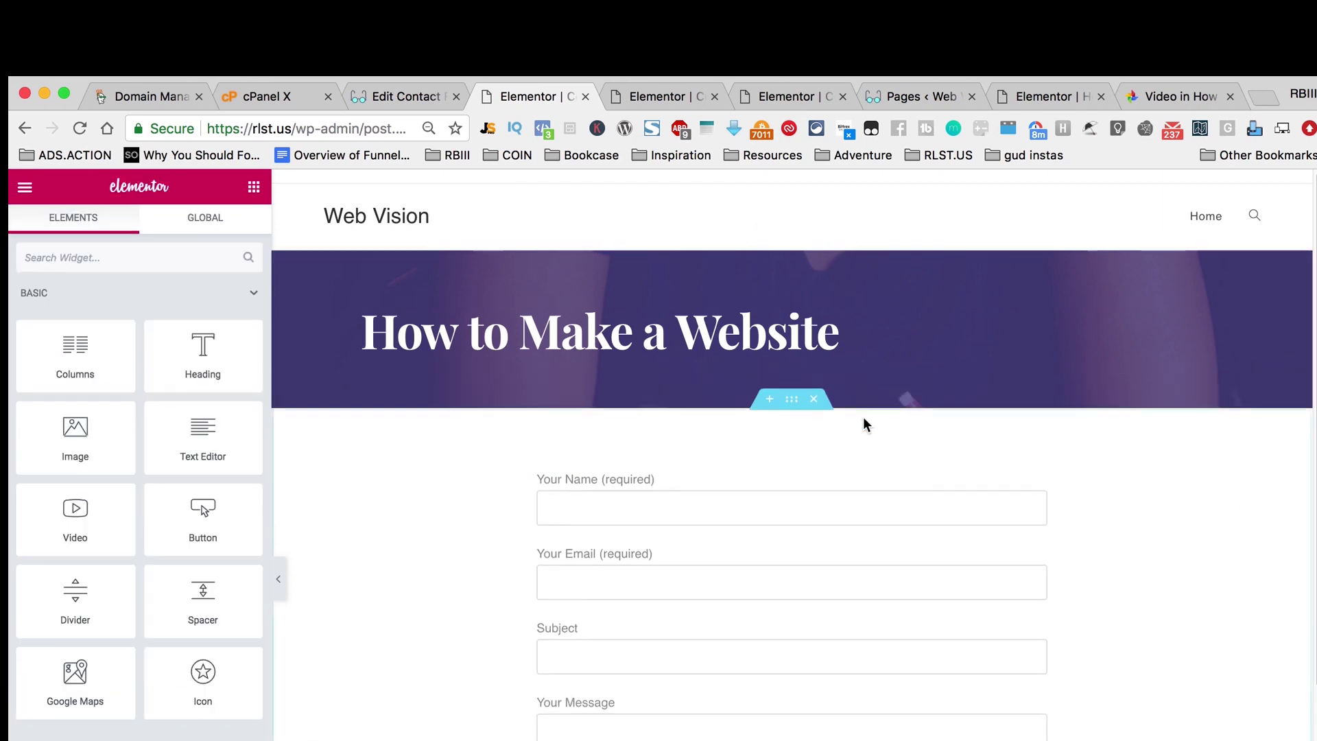
{"action": "left_click", "coordinate": [774, 341]}
{"action": "triple_click", "coordinate": [774, 341]}
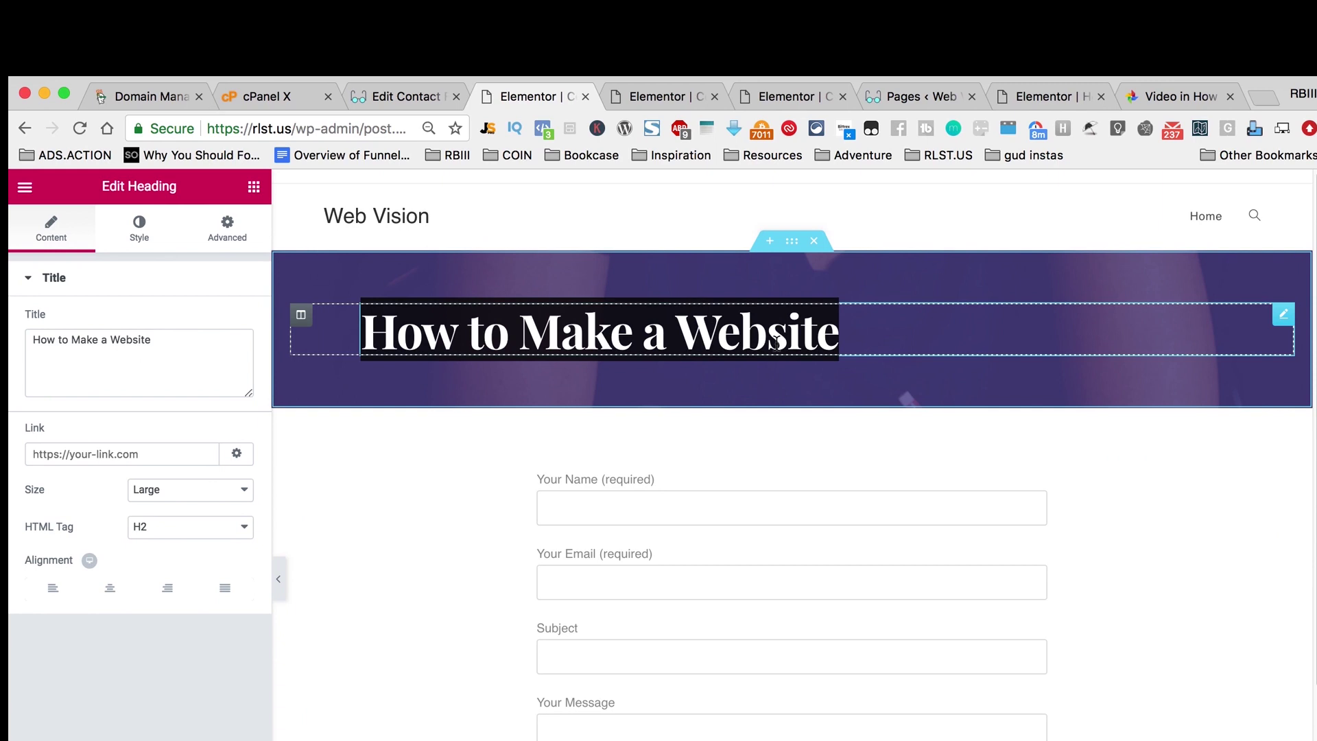
{"action": "type", "text": "Contact U"}
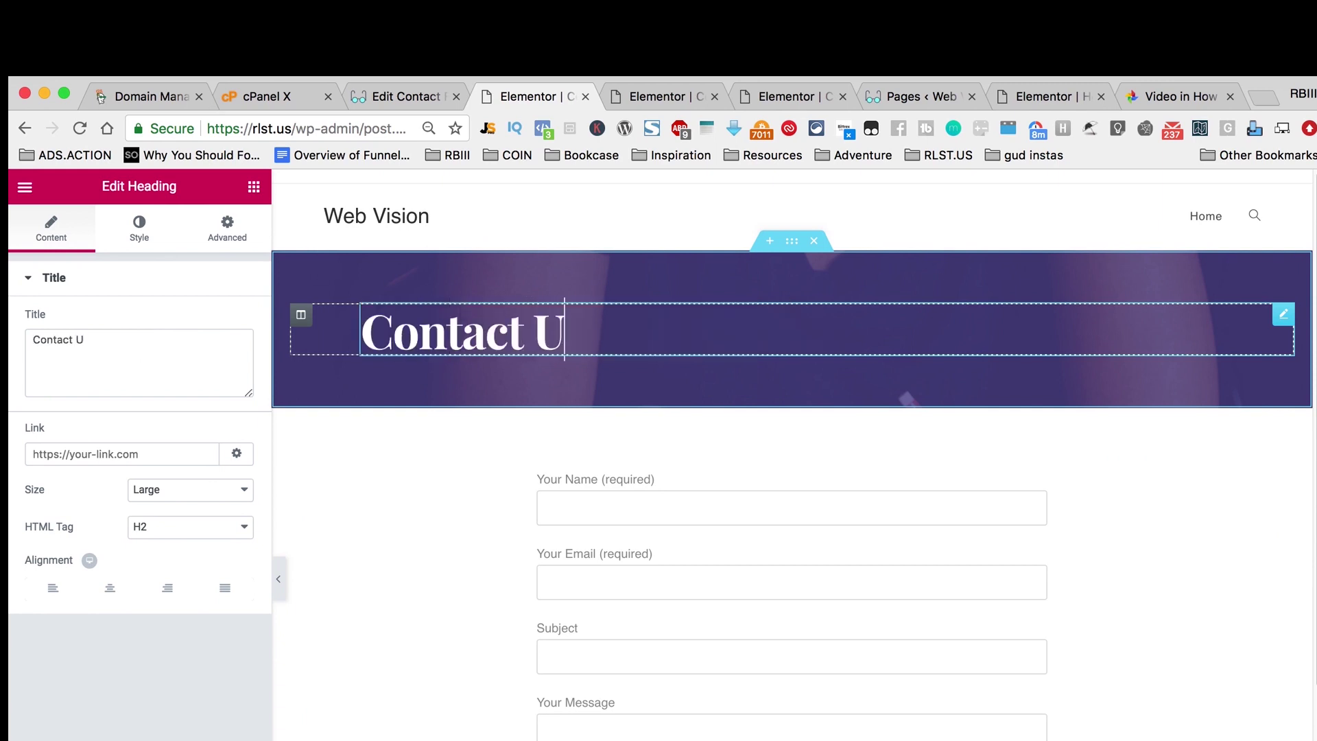
{"action": "type", "text": "s"}
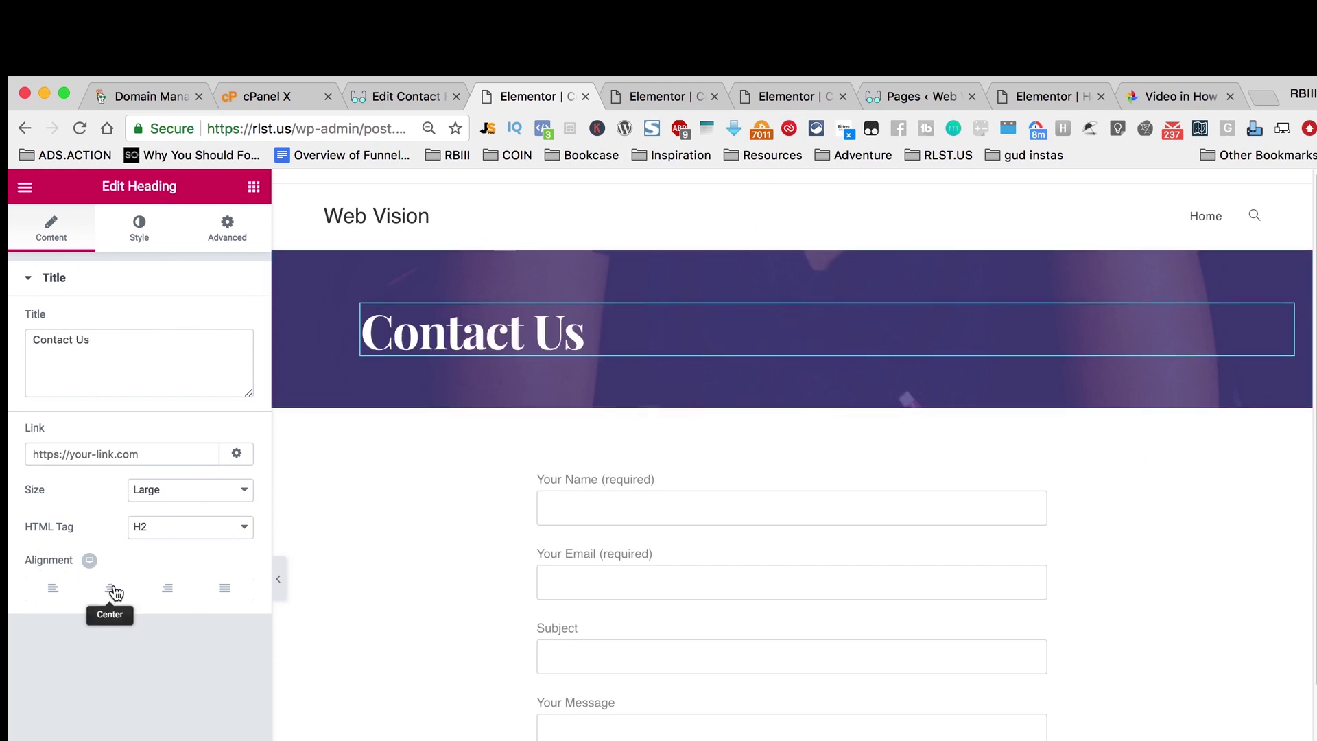
{"action": "left_click", "coordinate": [110, 588]}
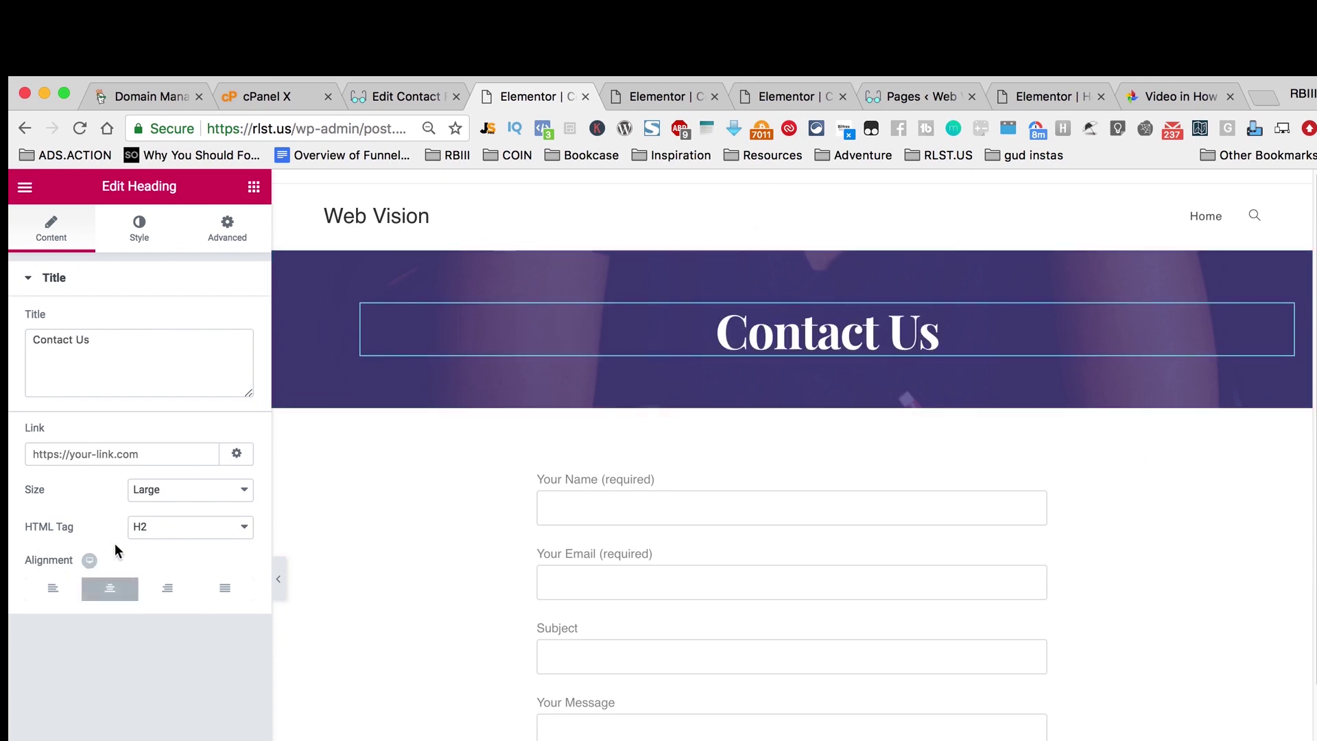
Step: Give the heading a light-grey text shadow with blur 26
{"action": "left_click", "coordinate": [139, 242]}
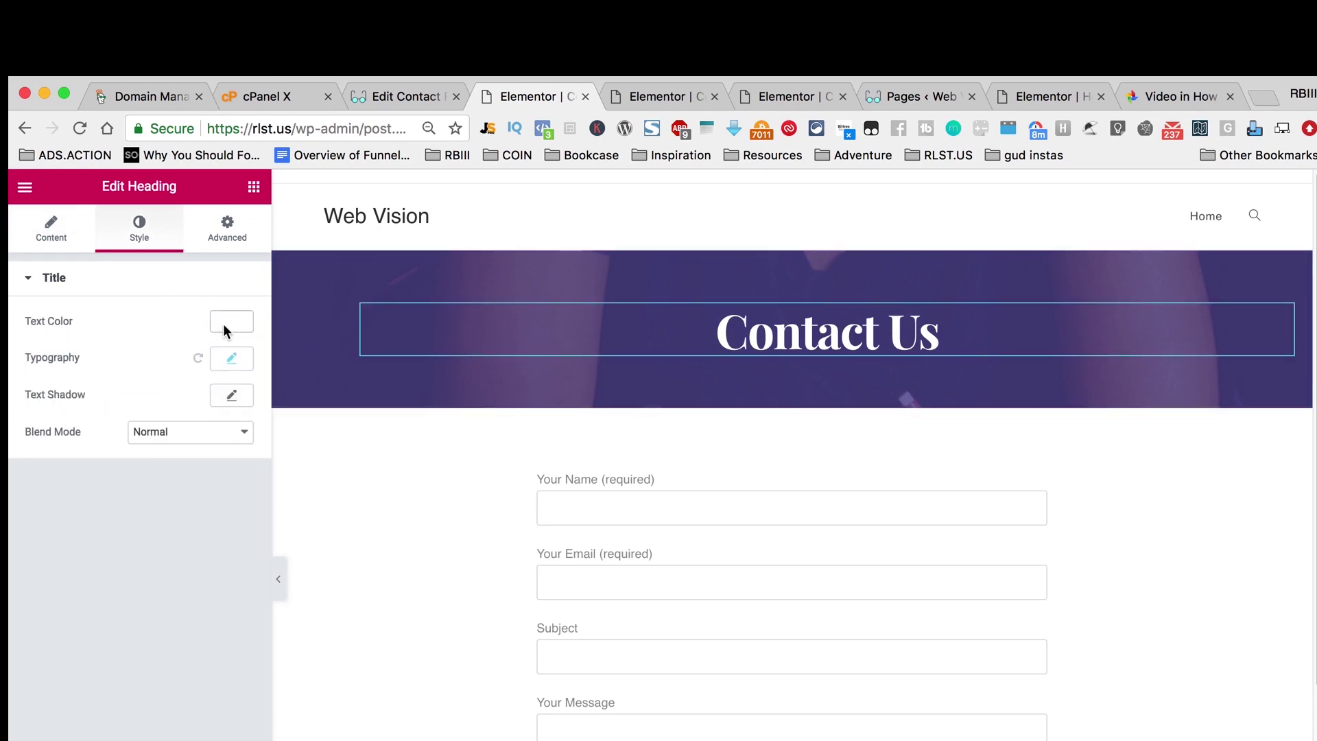
{"action": "left_click", "coordinate": [233, 363]}
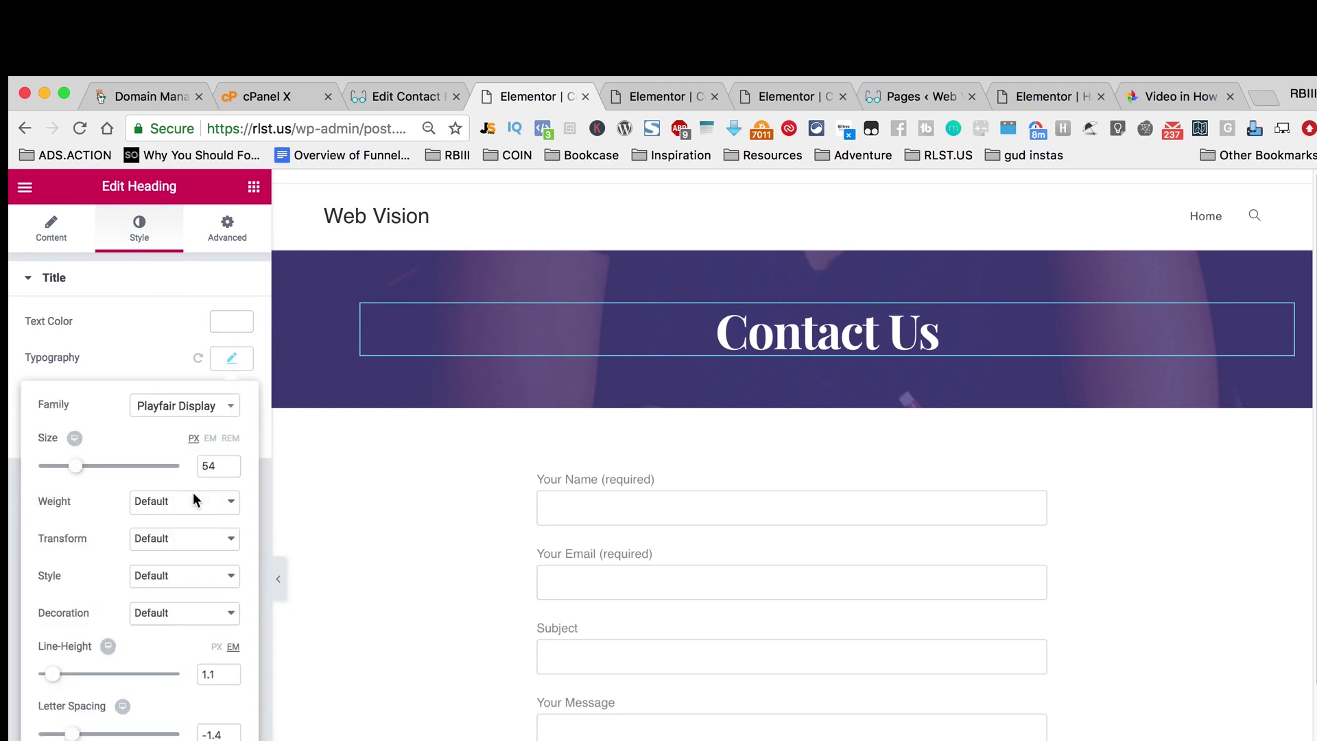
{"action": "left_click", "coordinate": [223, 412]}
{"action": "left_click", "coordinate": [225, 410]}
{"action": "left_click", "coordinate": [144, 348]}
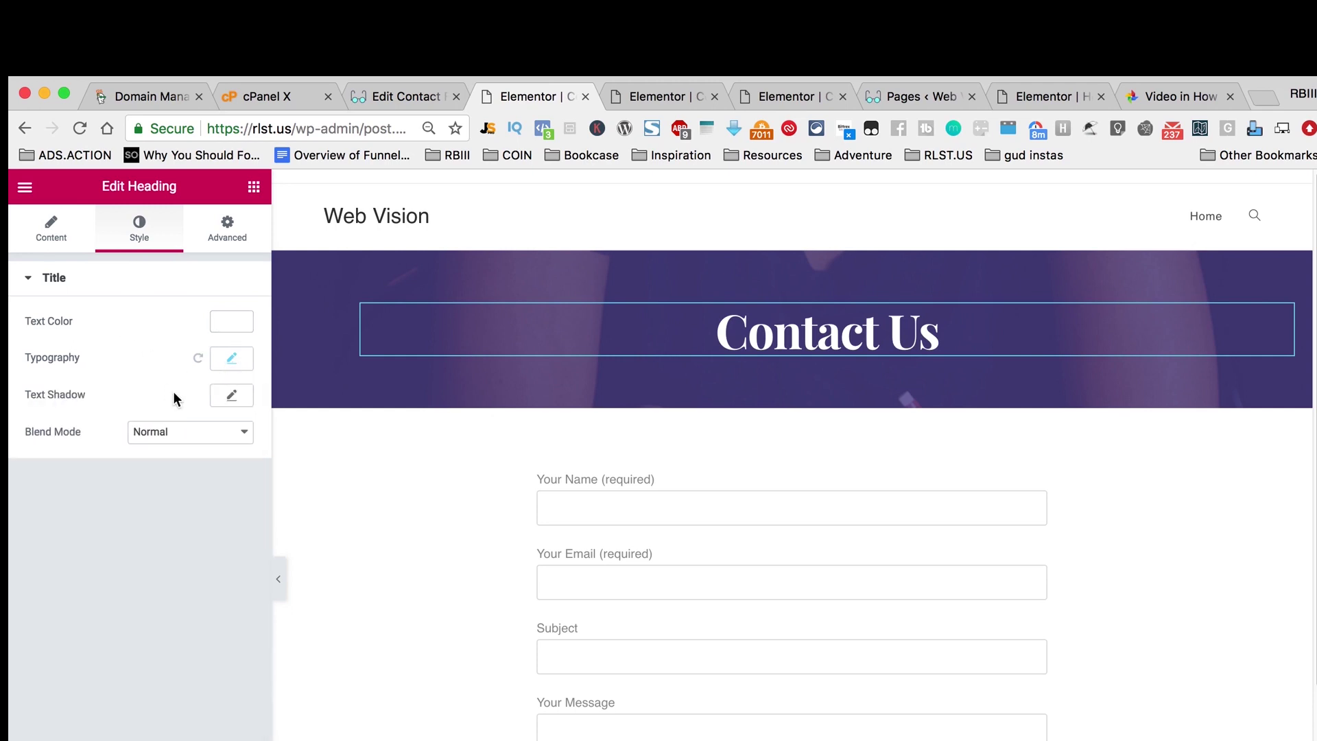
{"action": "left_click", "coordinate": [232, 396]}
{"action": "left_click", "coordinate": [224, 441]}
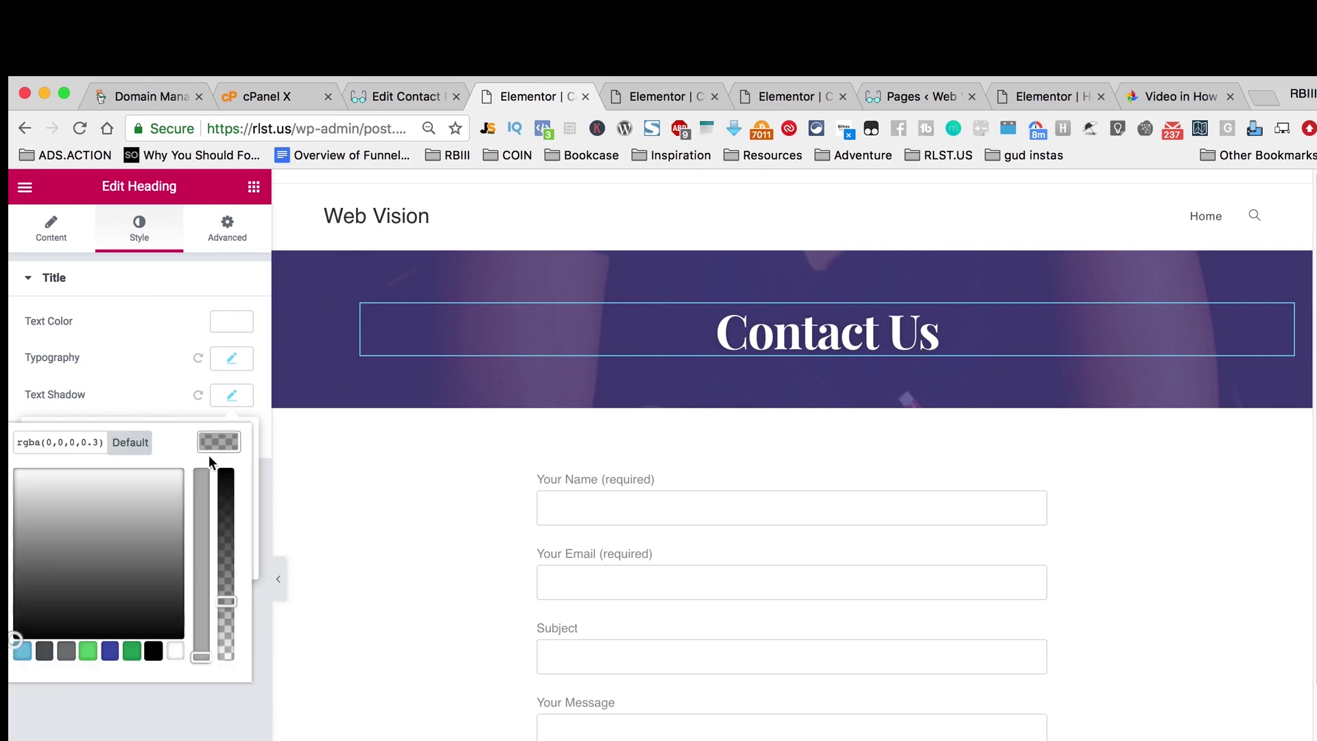
{"action": "left_click_drag", "start_coordinate": [117, 530], "coordinate": [156, 487]}
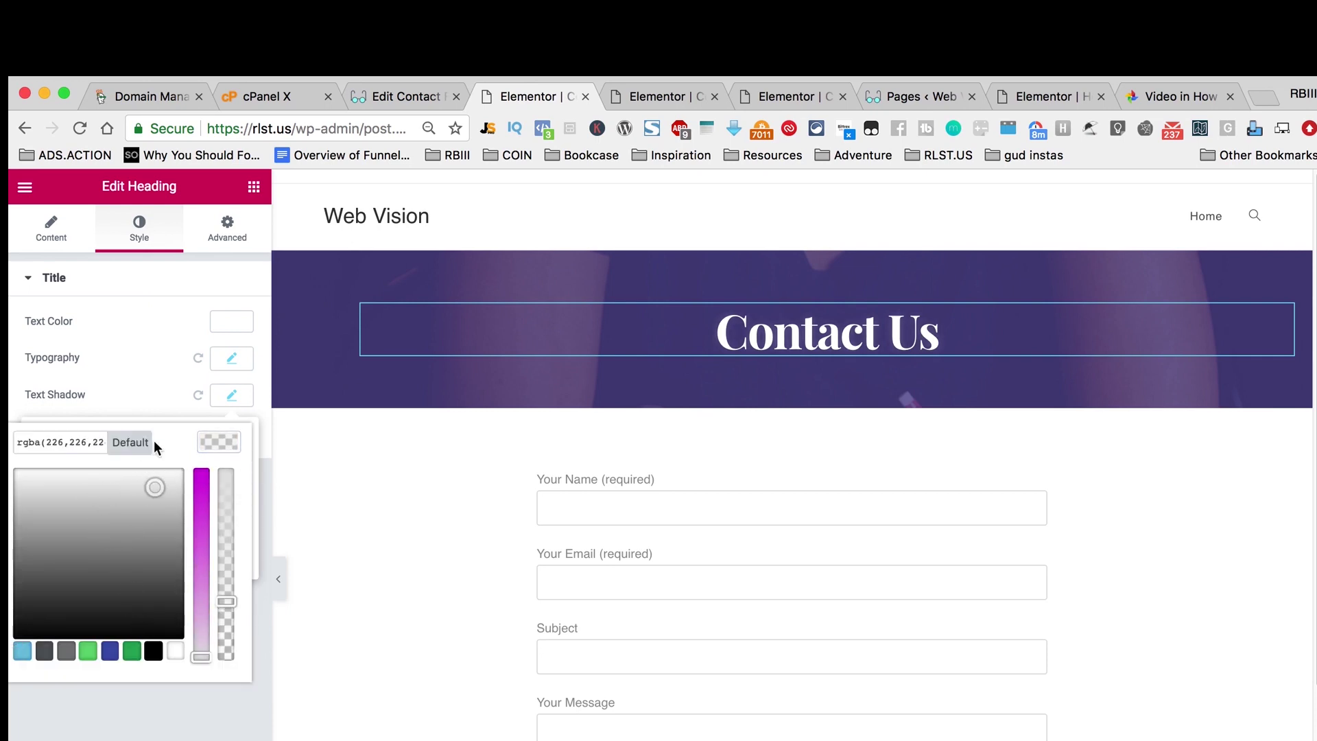
{"action": "left_click", "coordinate": [161, 393]}
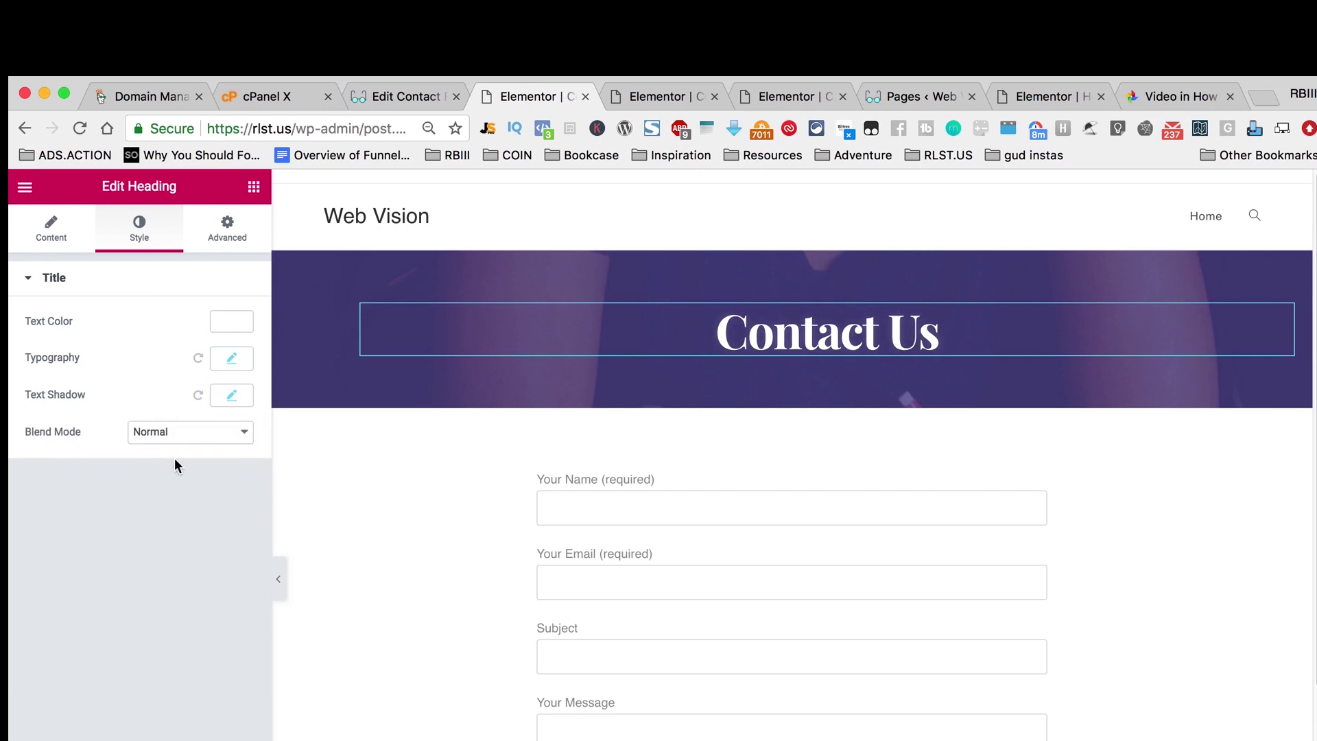
{"action": "left_click", "coordinate": [232, 396]}
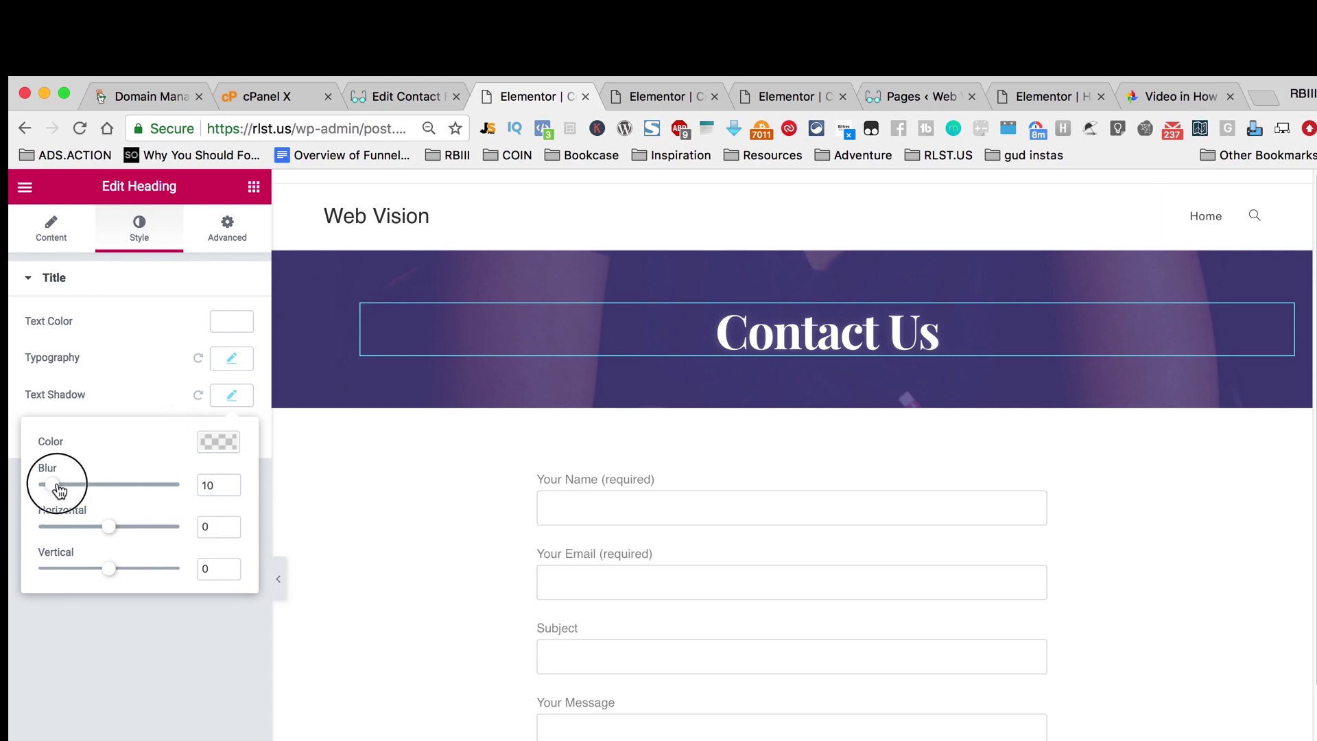
{"action": "mouse_move", "coordinate": [58, 489]}
{"action": "left_mouse_down"}
{"action": "mouse_move", "coordinate": [117, 488]}
{"action": "mouse_move", "coordinate": [76, 486]}
{"action": "left_mouse_up"}
{"action": "left_click", "coordinate": [182, 656]}
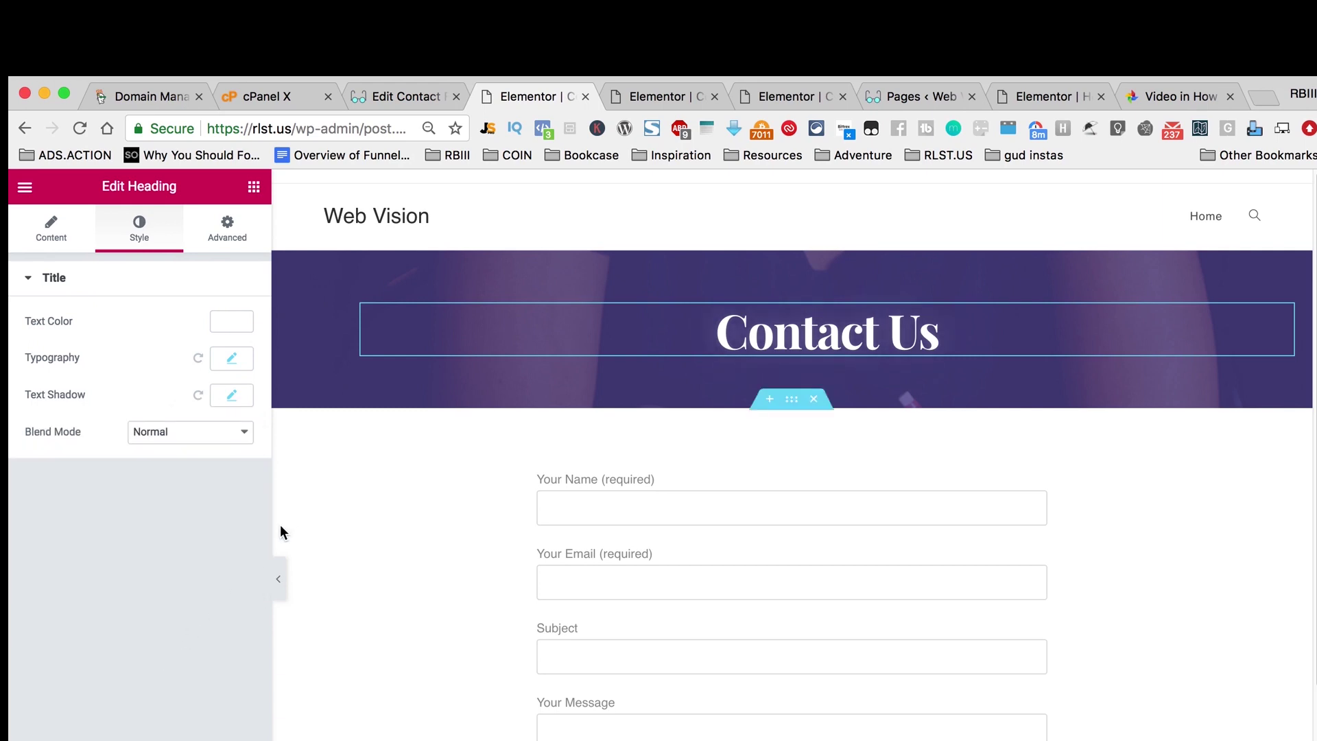
Step: Set the contact form widget's top margin to 0, then go to the Contact Forms admin page
{"action": "scroll", "coordinate": [1134, 459], "scroll_direction": "down", "scroll_amount": 7}
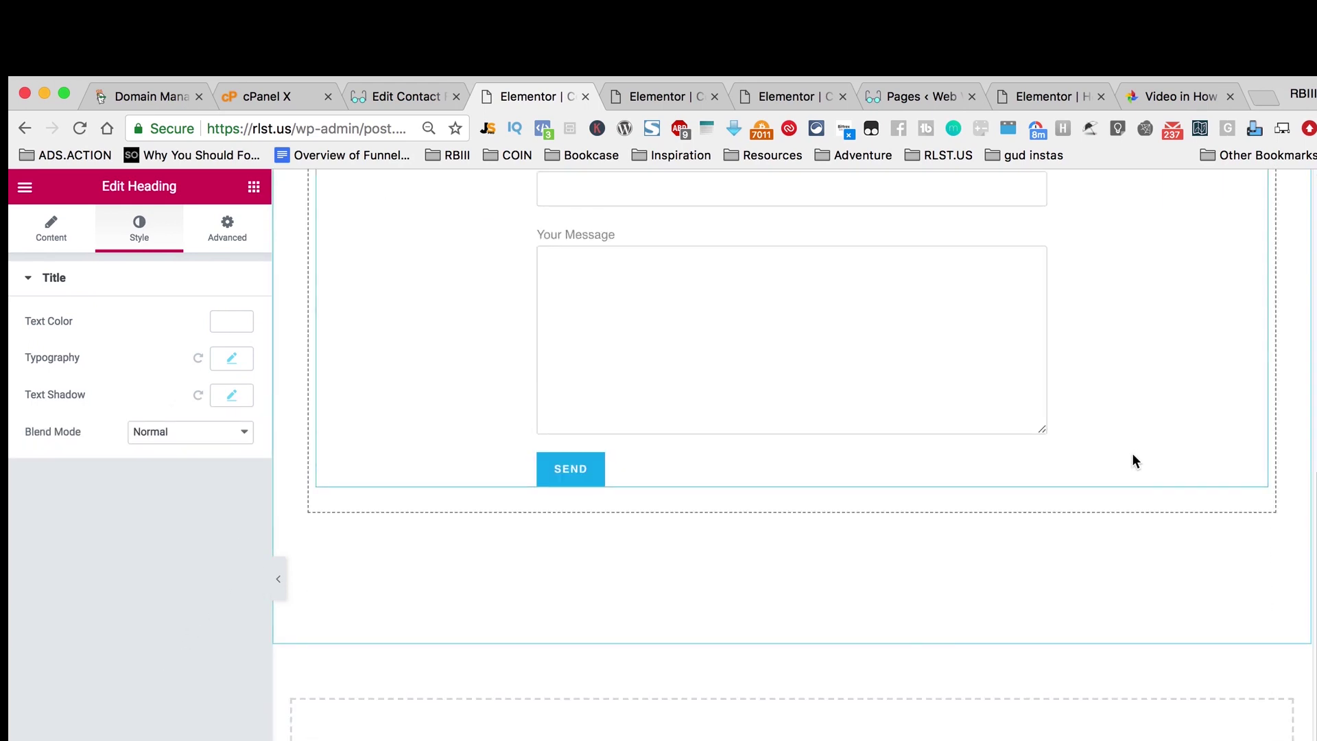
{"action": "scroll", "coordinate": [946, 553], "scroll_direction": "up", "scroll_amount": 8}
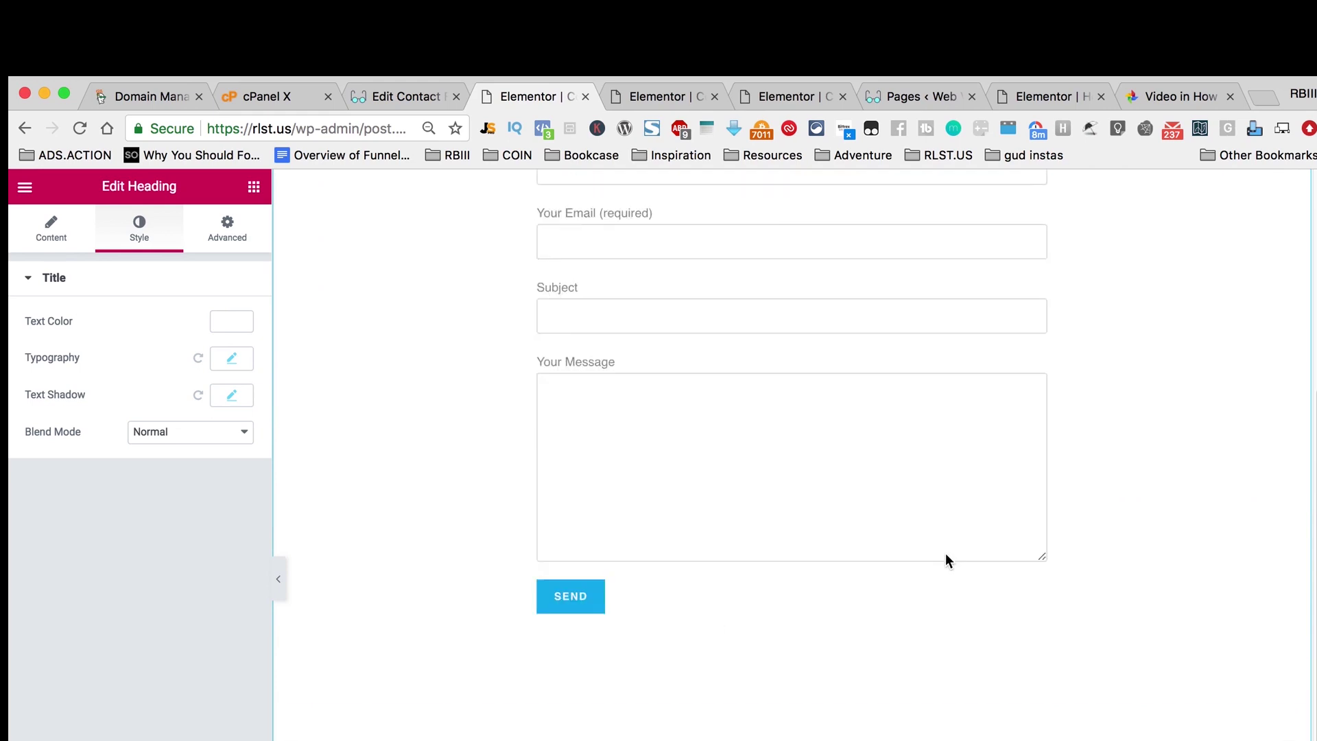
{"action": "left_click", "coordinate": [1259, 480]}
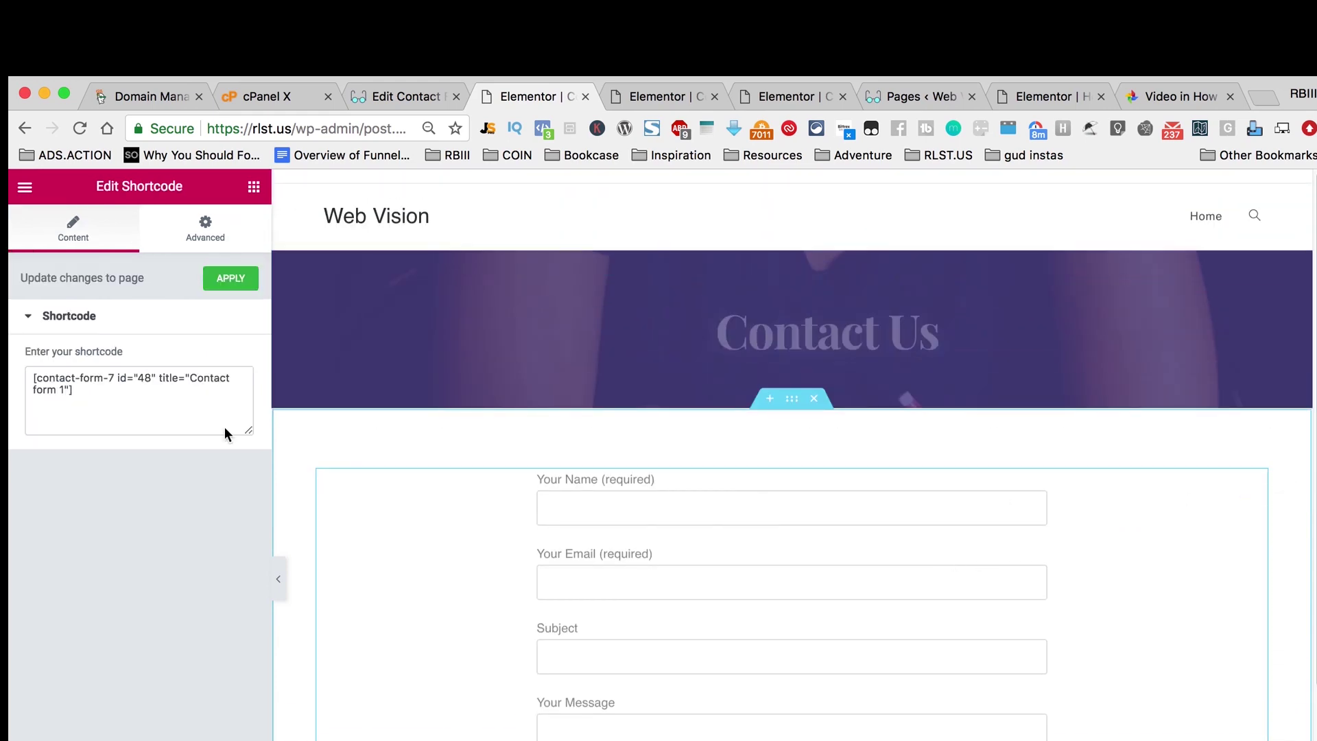
{"action": "left_click", "coordinate": [206, 240]}
{"action": "double_click", "coordinate": [180, 459]}
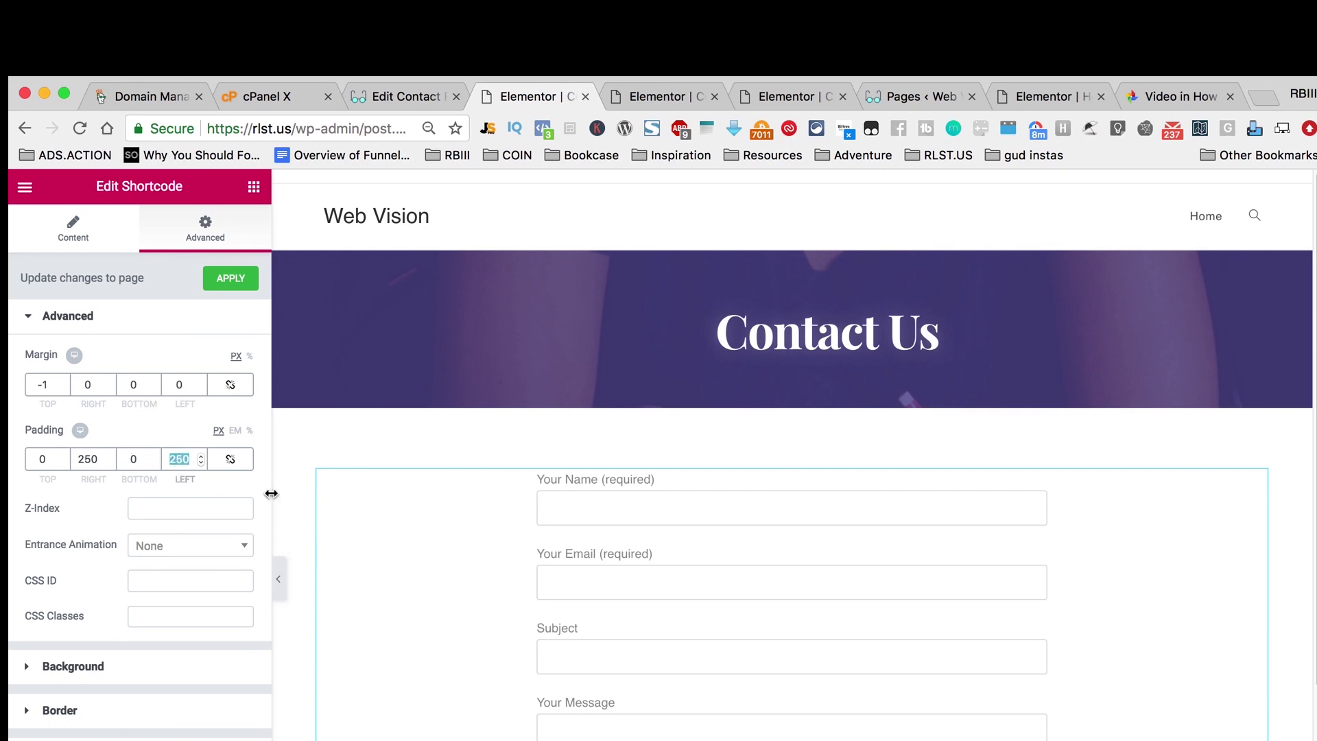
{"action": "double_click", "coordinate": [47, 385]}
{"action": "type", "text": "0"}
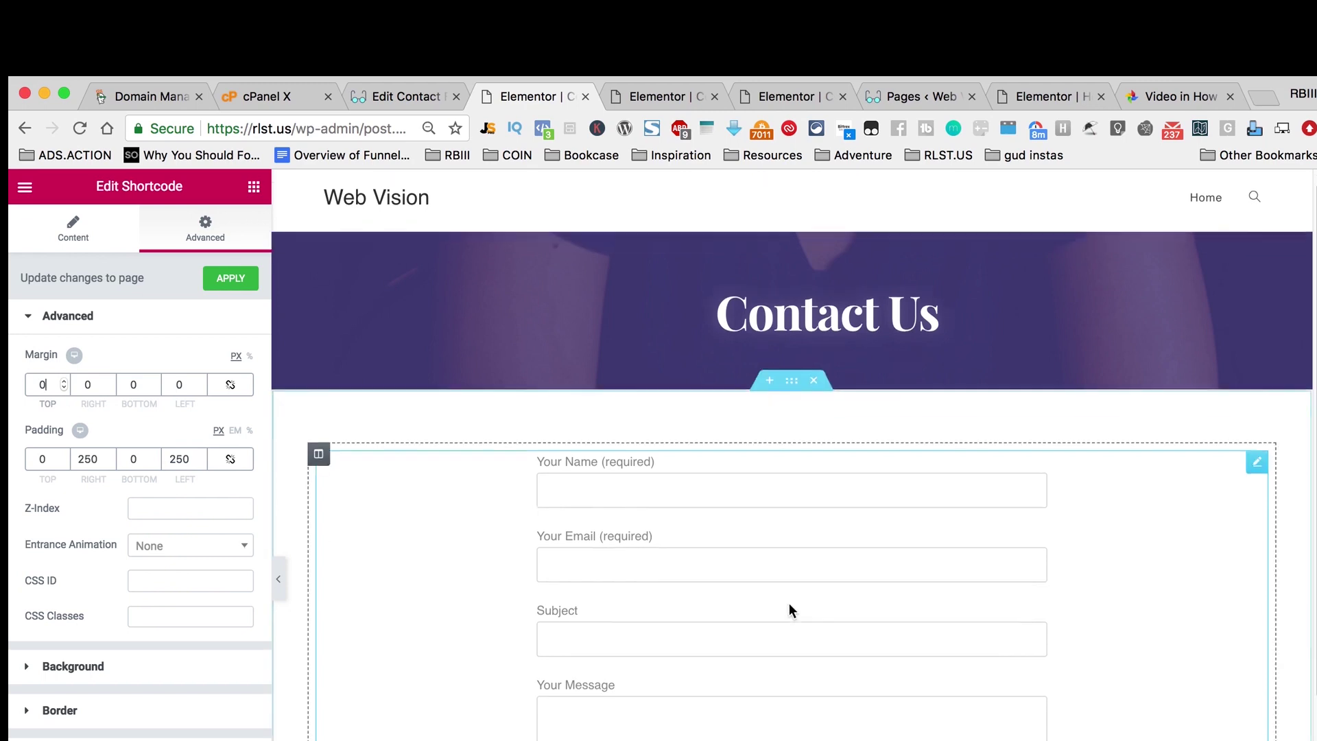
{"action": "scroll", "coordinate": [789, 603], "scroll_direction": "down", "scroll_amount": 5}
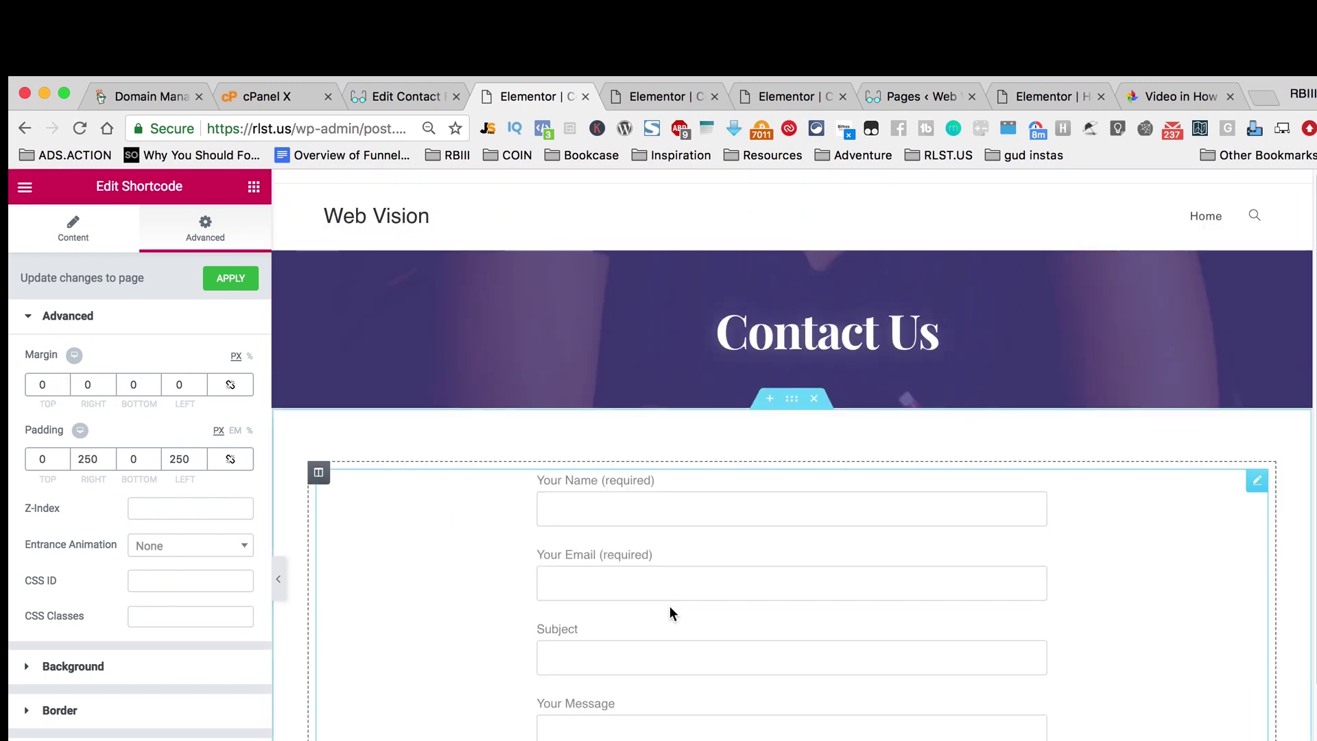
{"action": "left_click", "coordinate": [388, 221]}
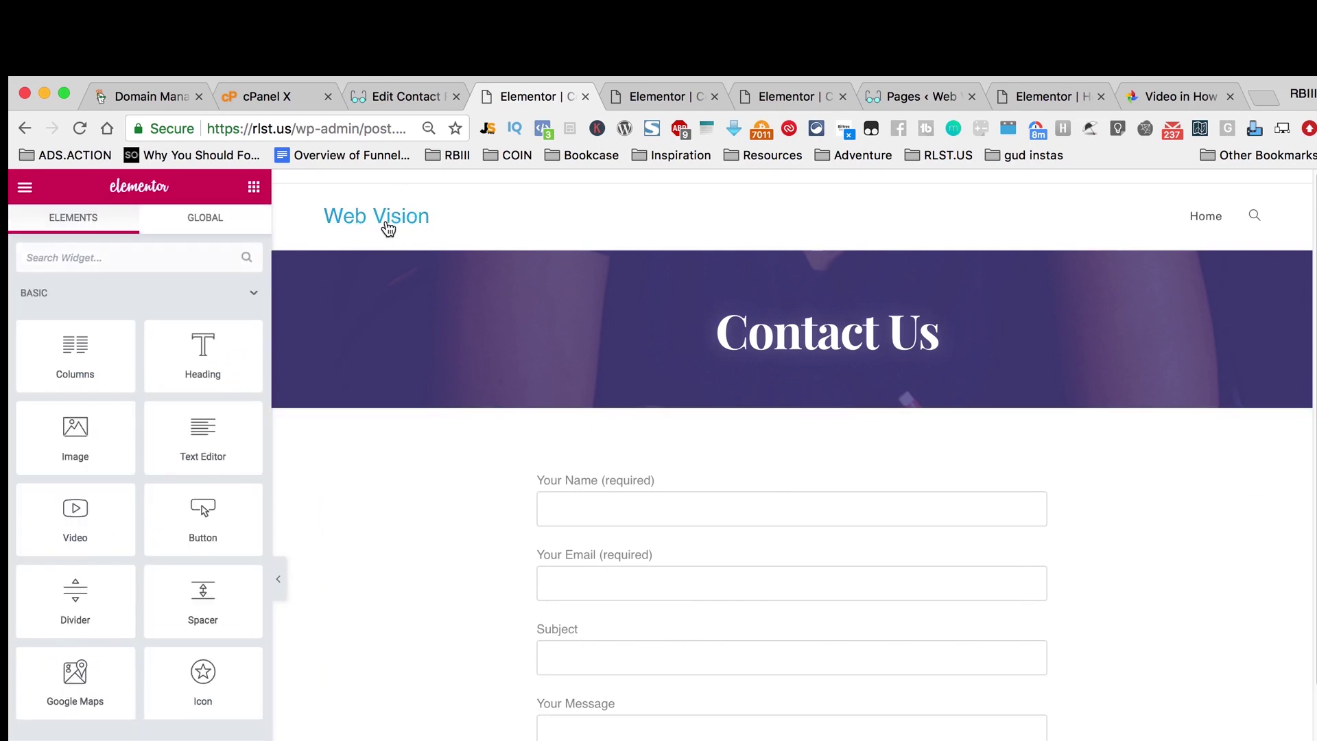
{"action": "left_click", "coordinate": [400, 98]}
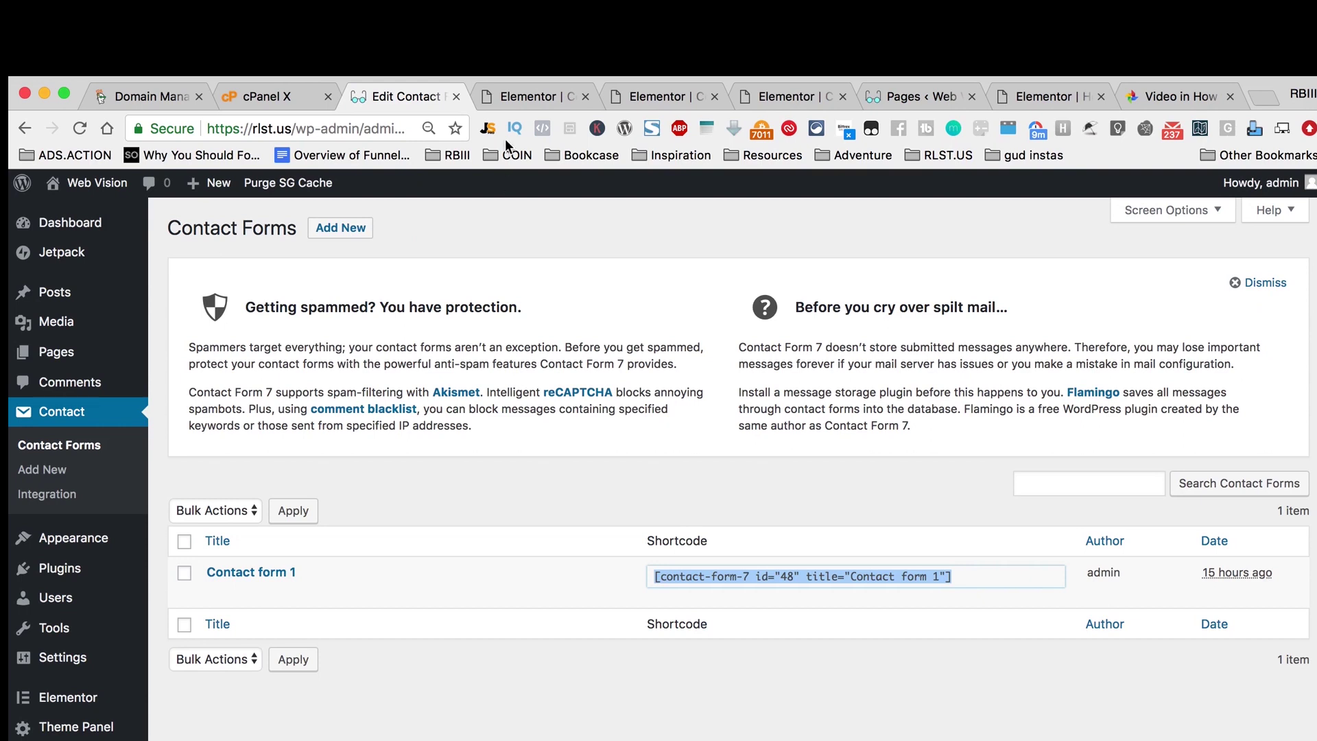
Step: Go to the Dashboard and choose Appearance > Customize
{"action": "mouse_move", "coordinate": [72, 187]}
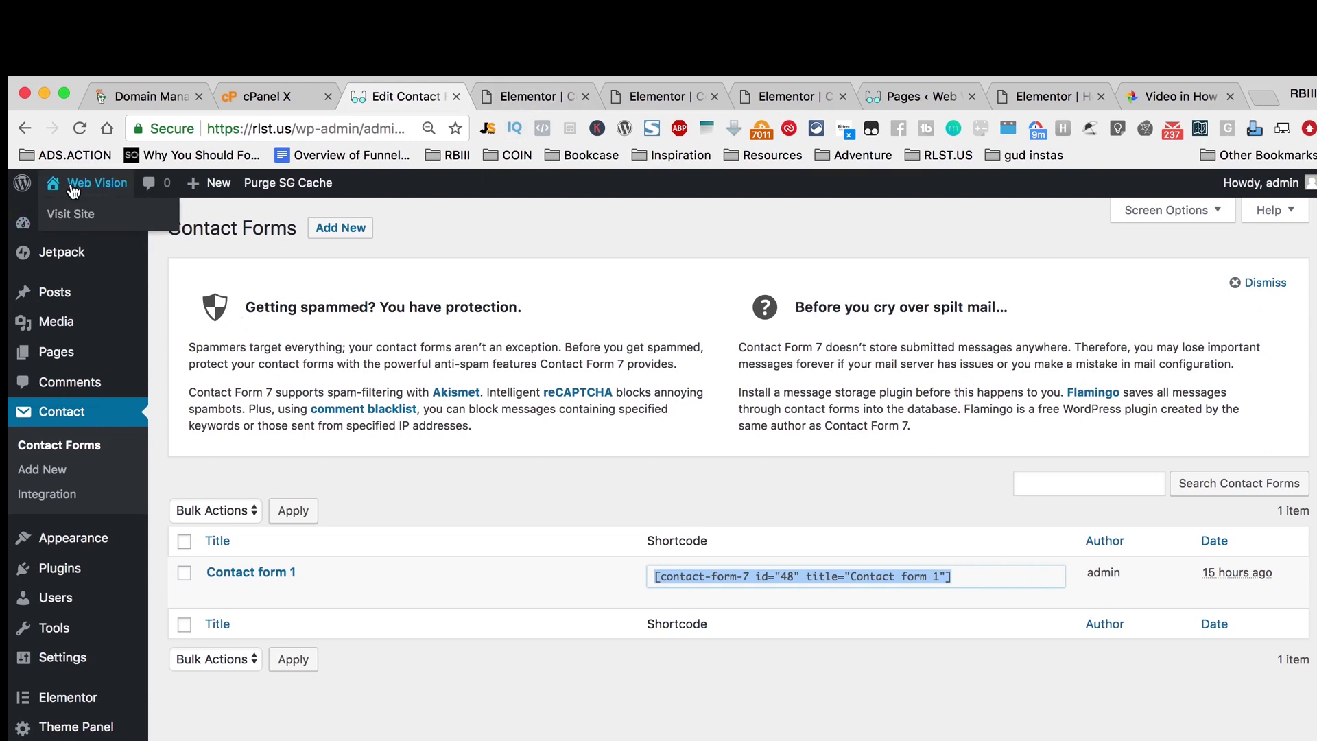
{"action": "left_click", "coordinate": [83, 222]}
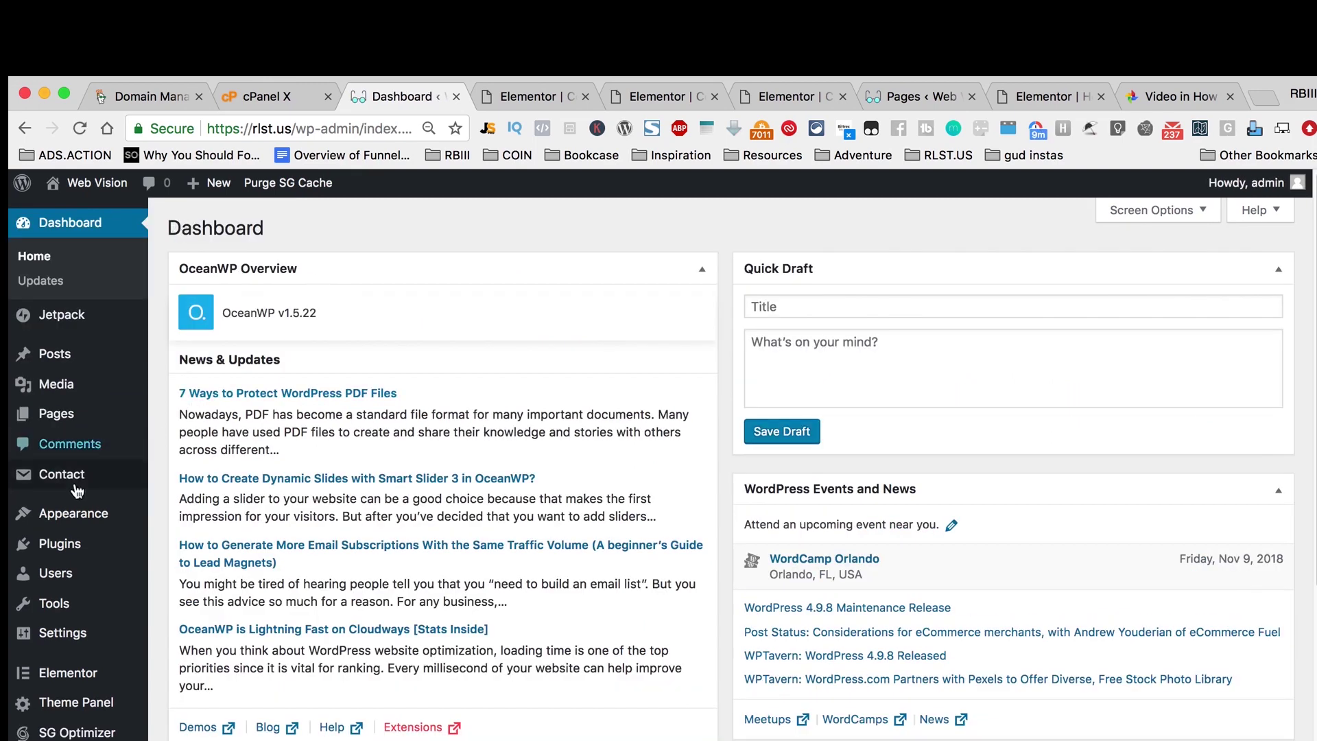
{"action": "mouse_move", "coordinate": [74, 490]}
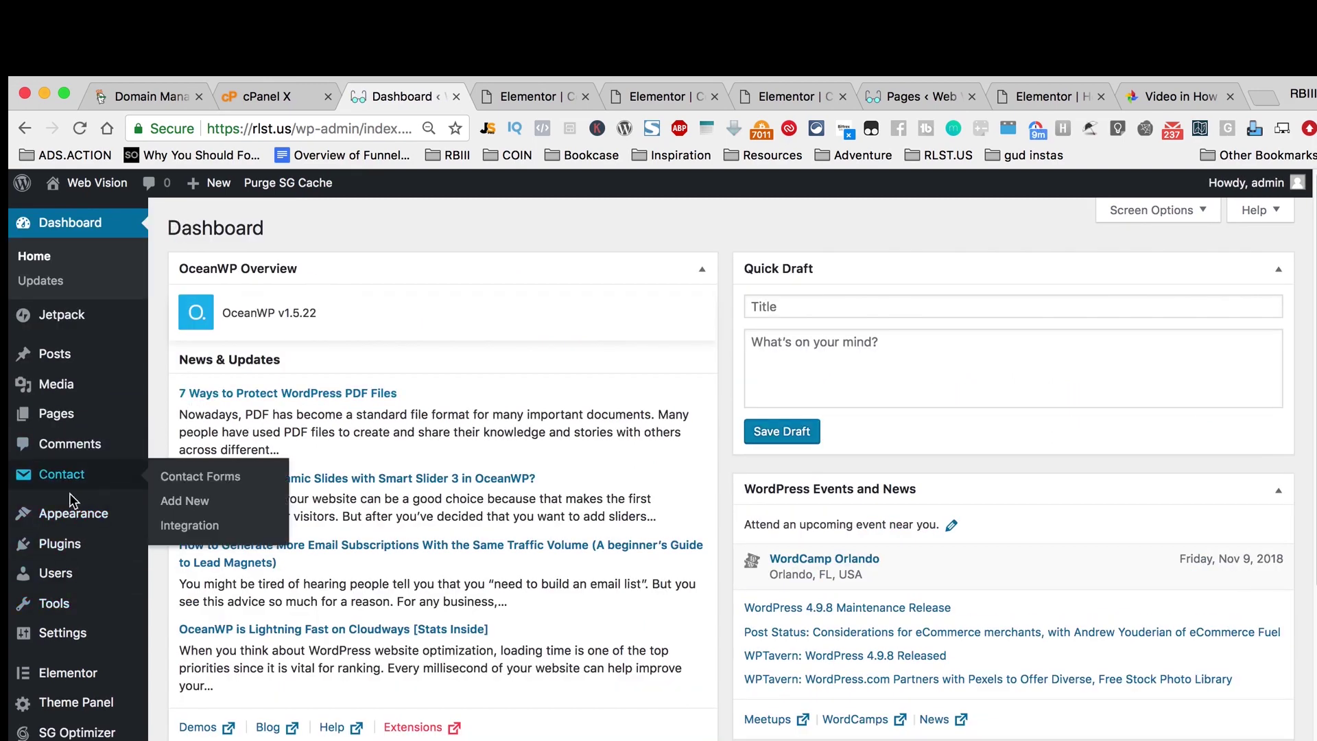
{"action": "mouse_move", "coordinate": [75, 525]}
{"action": "left_click", "coordinate": [192, 549]}
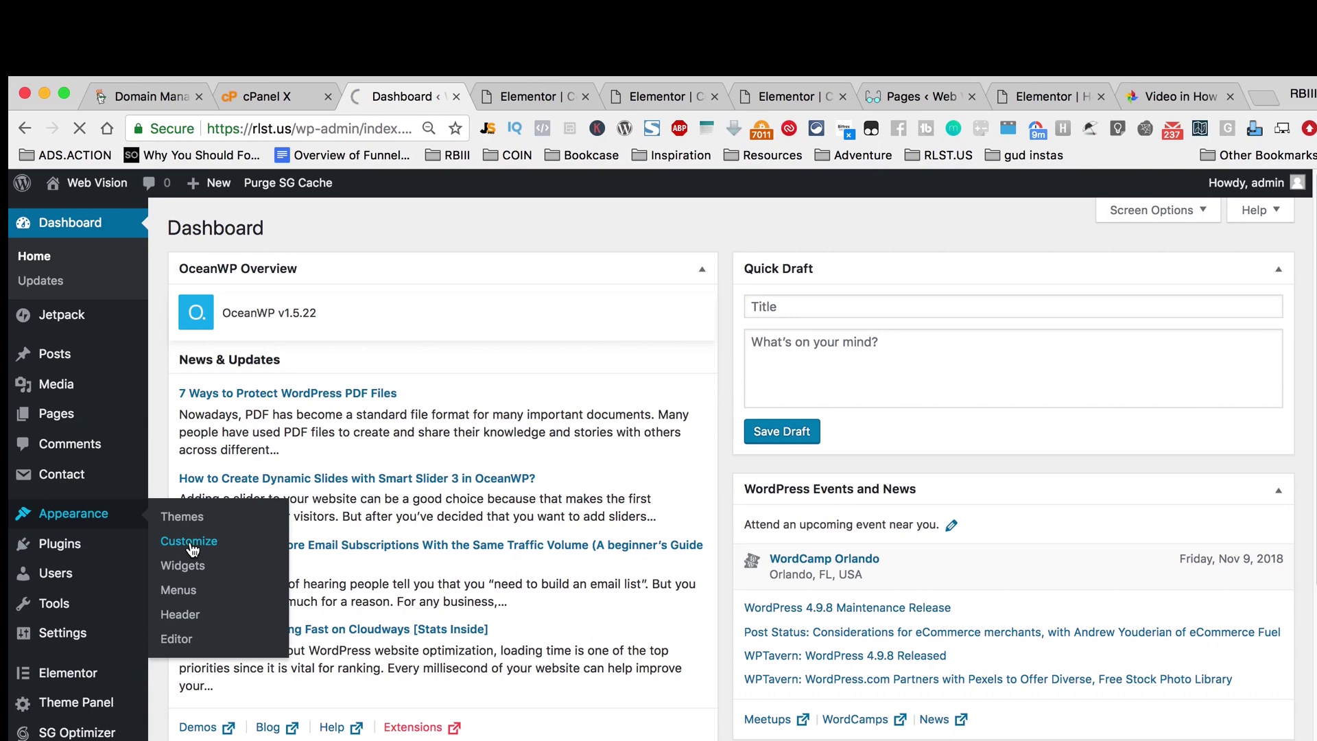
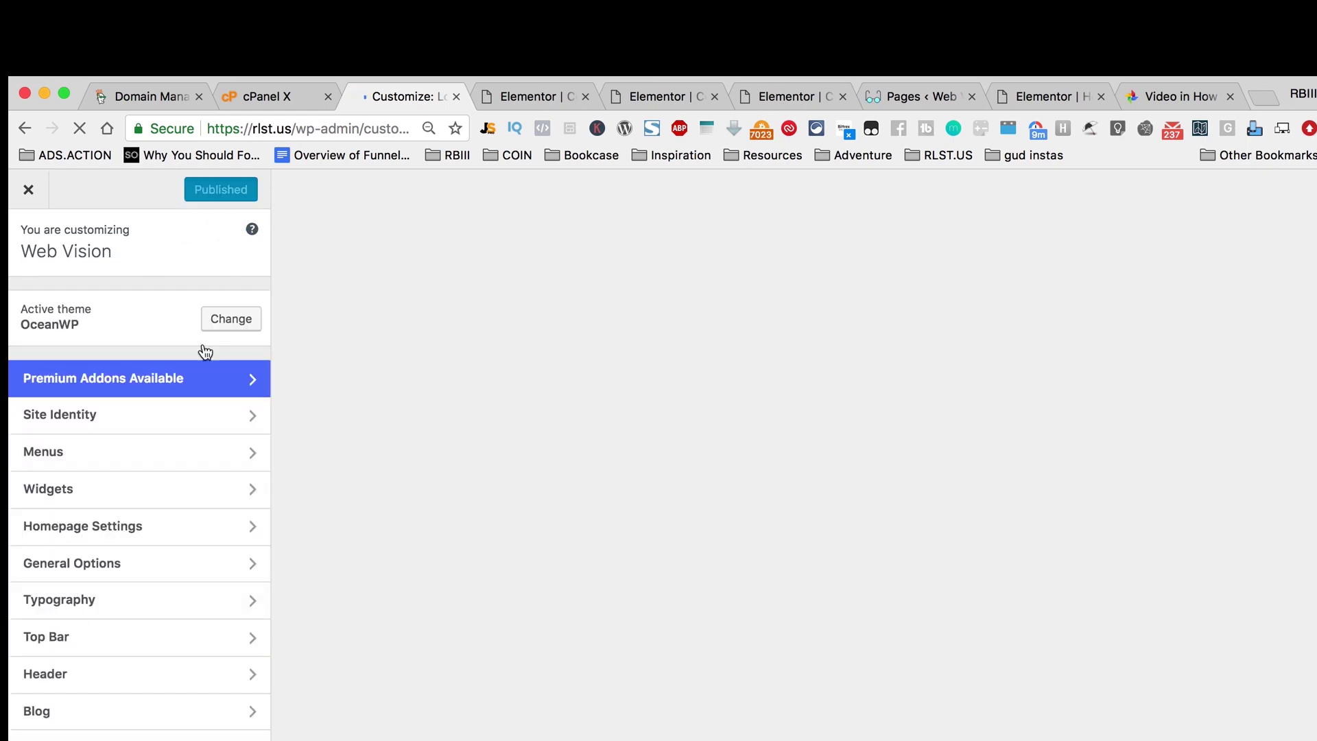
Step: Remove the three broken (Invalid) About, Services and Contact entries from the Main menu
{"action": "left_click", "coordinate": [206, 455]}
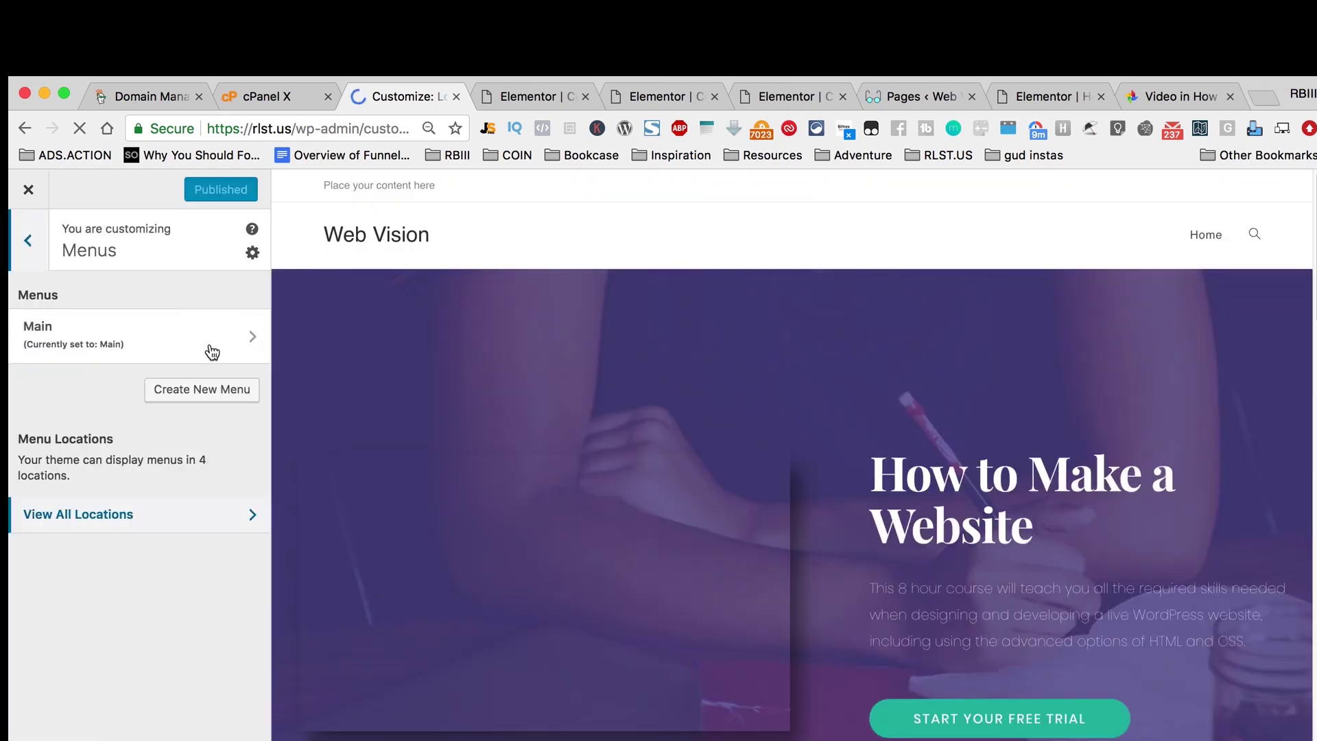
{"action": "left_click", "coordinate": [212, 352]}
{"action": "left_click", "coordinate": [238, 421]}
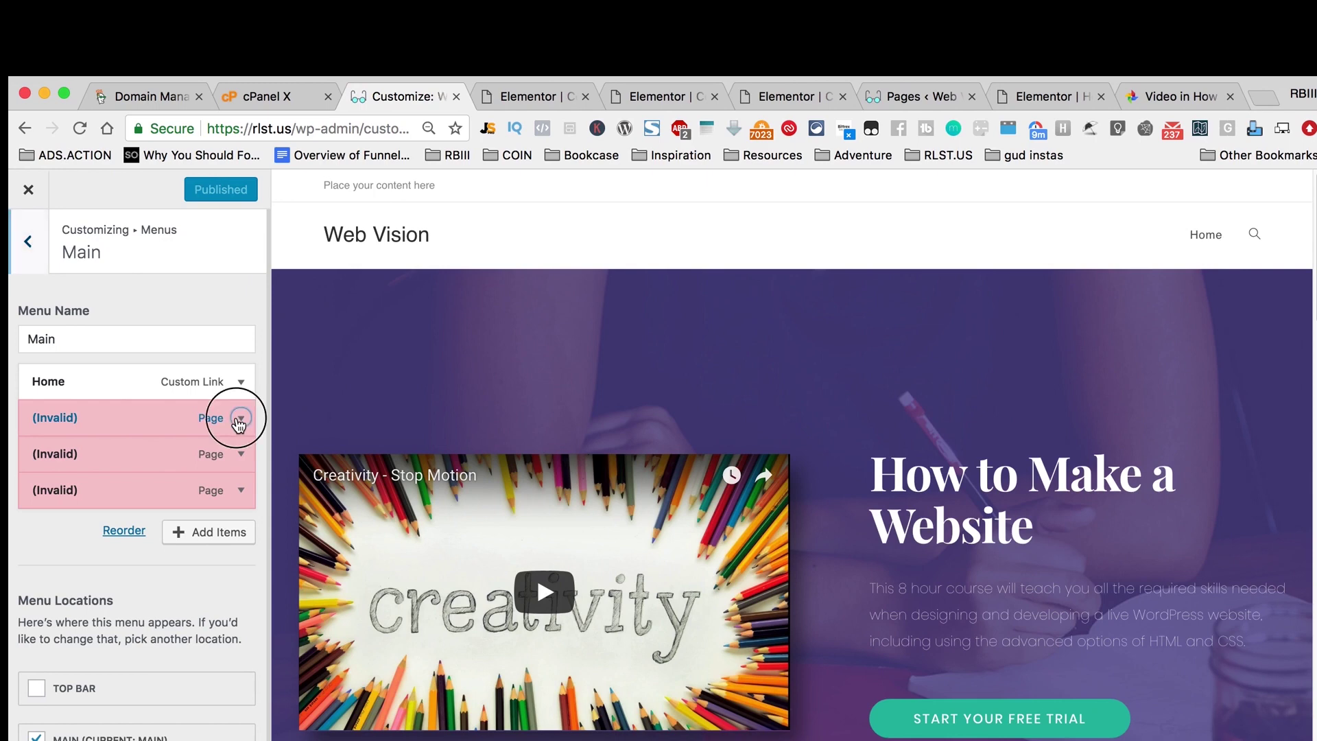
{"action": "left_click", "coordinate": [48, 534]}
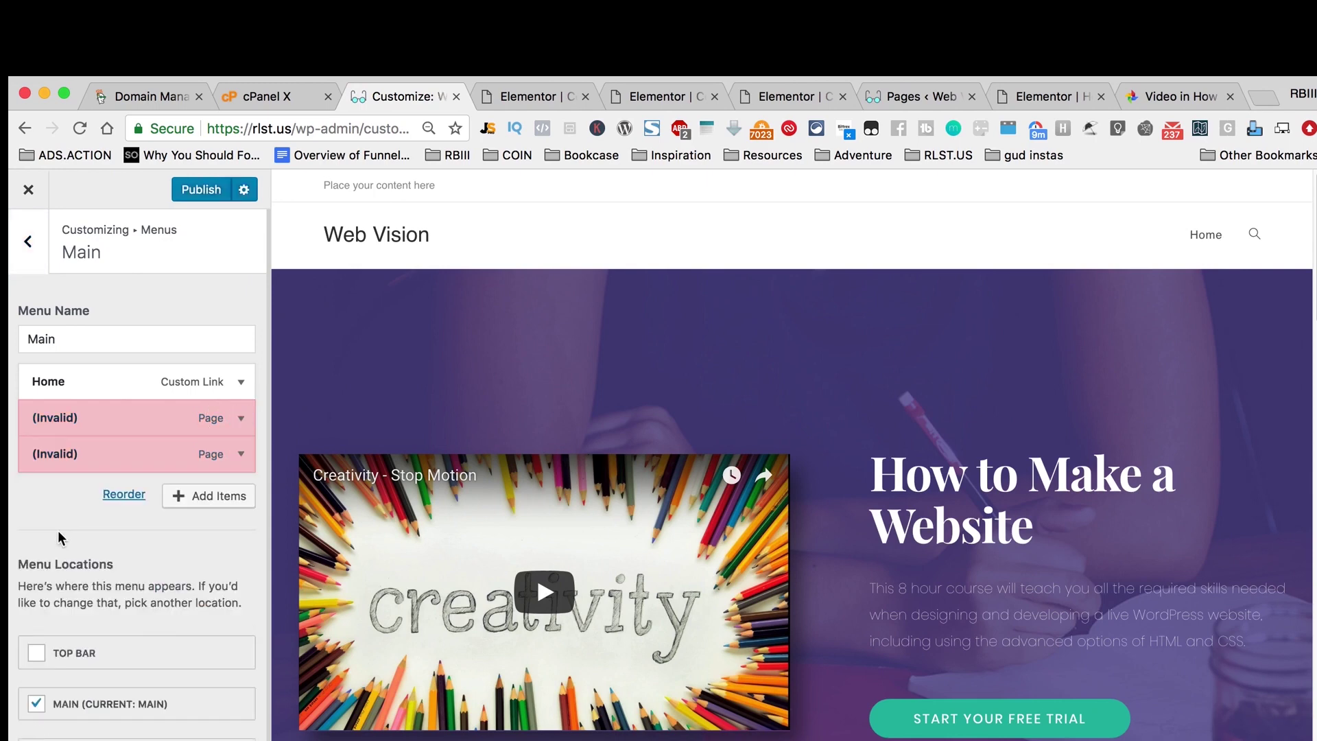
{"action": "left_click", "coordinate": [238, 417]}
{"action": "left_click", "coordinate": [48, 534]}
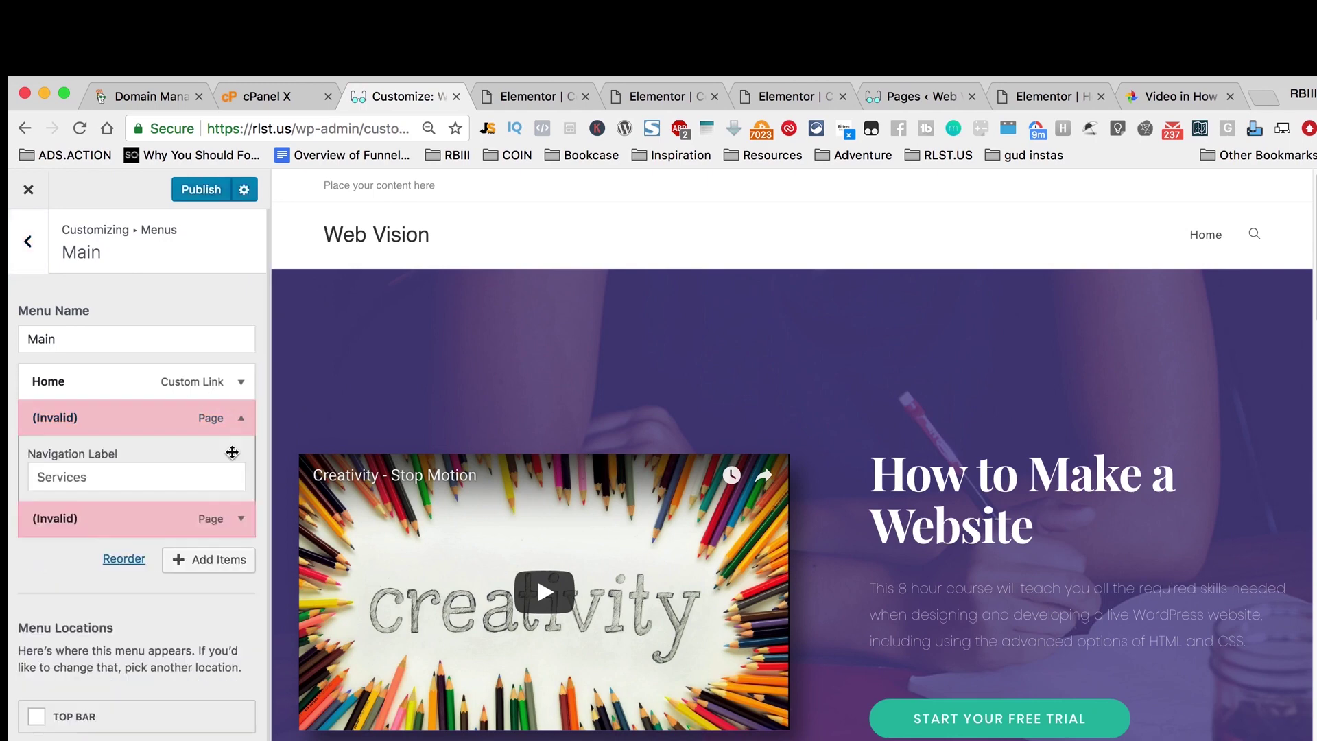
{"action": "left_click", "coordinate": [240, 417]}
{"action": "left_click", "coordinate": [49, 535]}
Step: Add the About and Contact pages to the Main menu, then go to the Elementor home page tab
{"action": "left_click", "coordinate": [192, 422]}
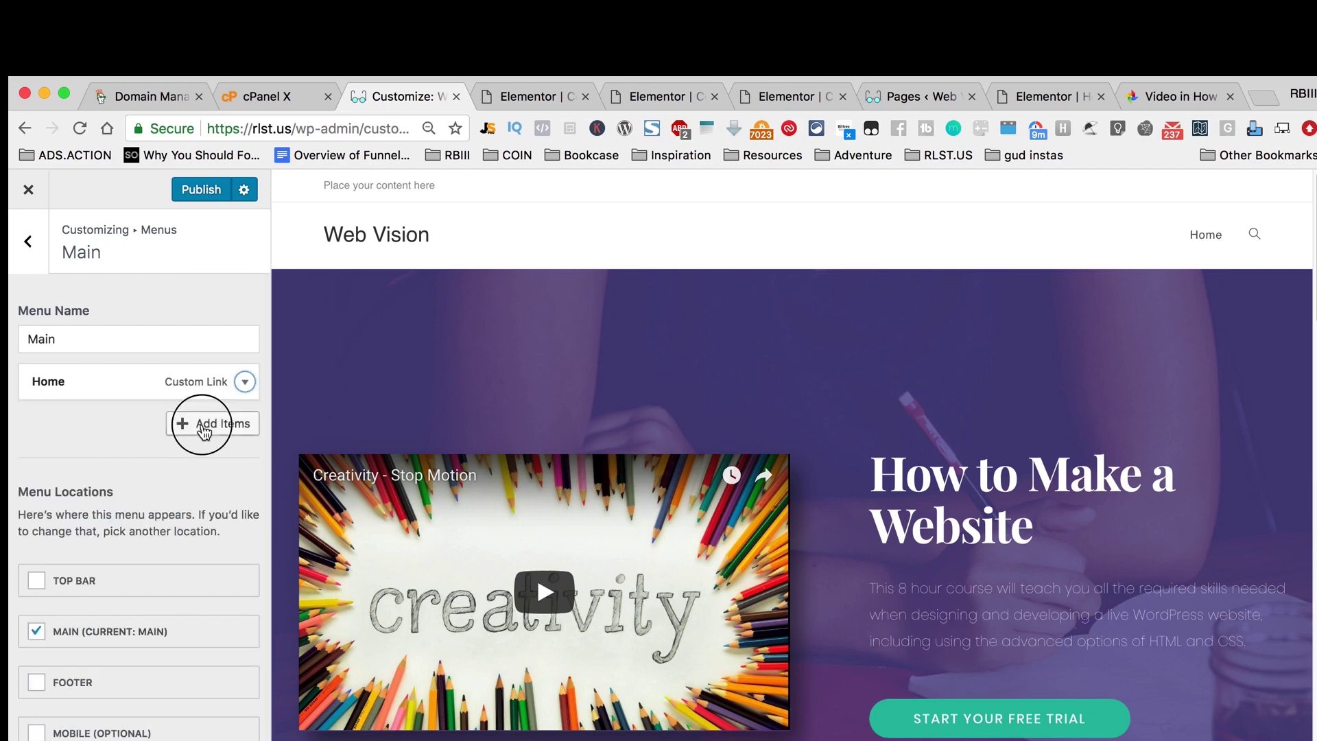
{"action": "left_click", "coordinate": [302, 394]}
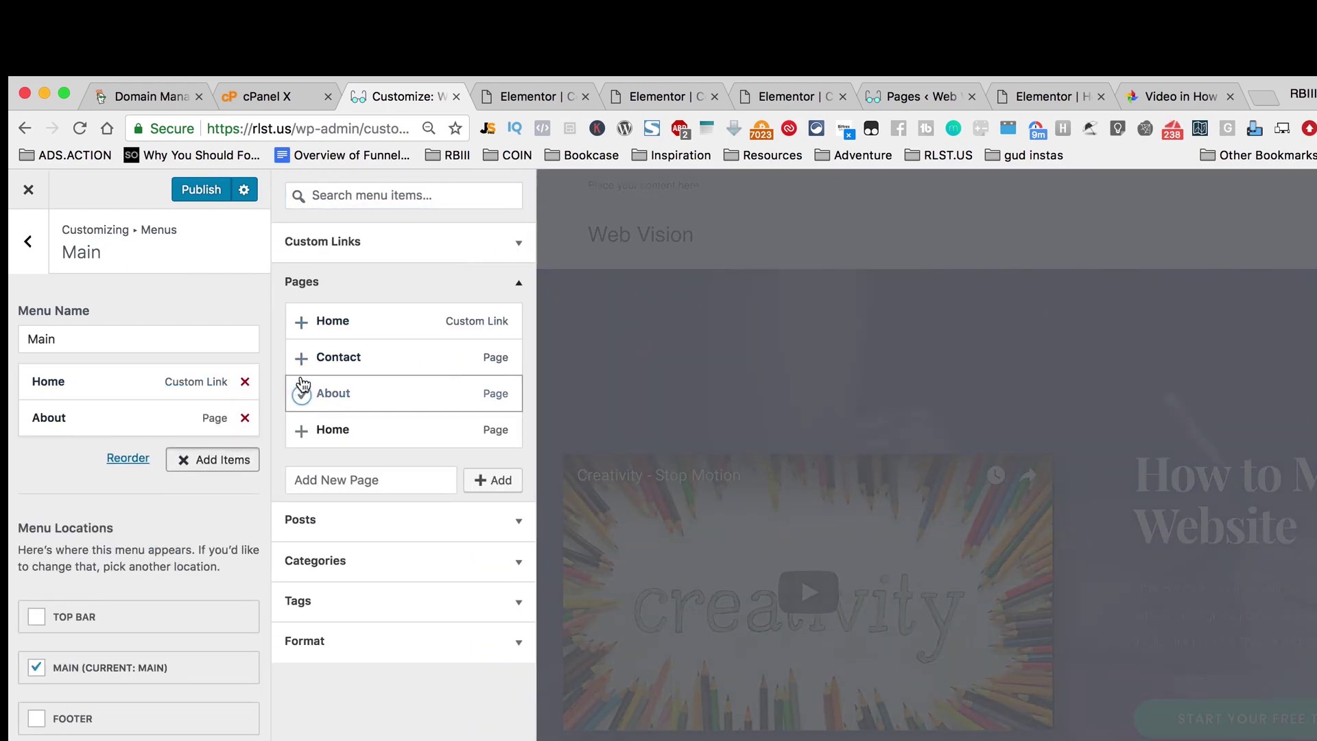
{"action": "left_click", "coordinate": [302, 359]}
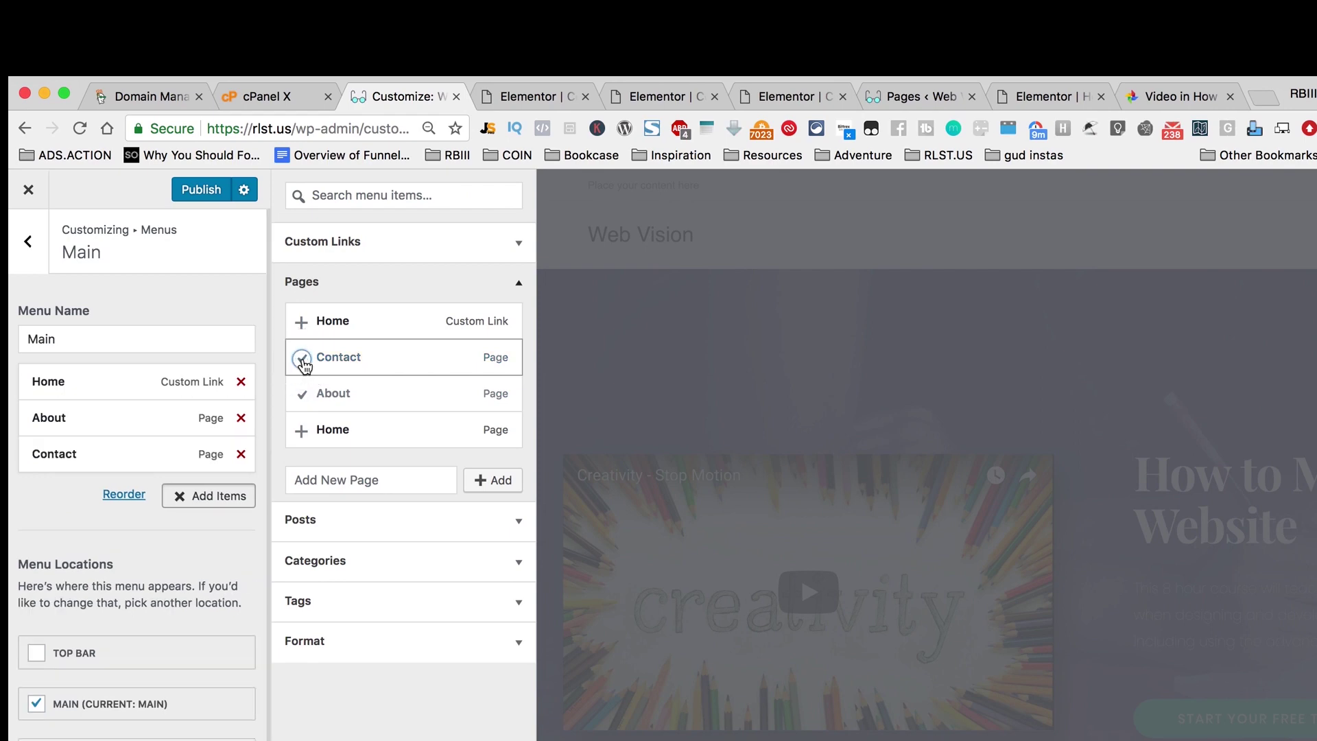
{"action": "left_click", "coordinate": [377, 480]}
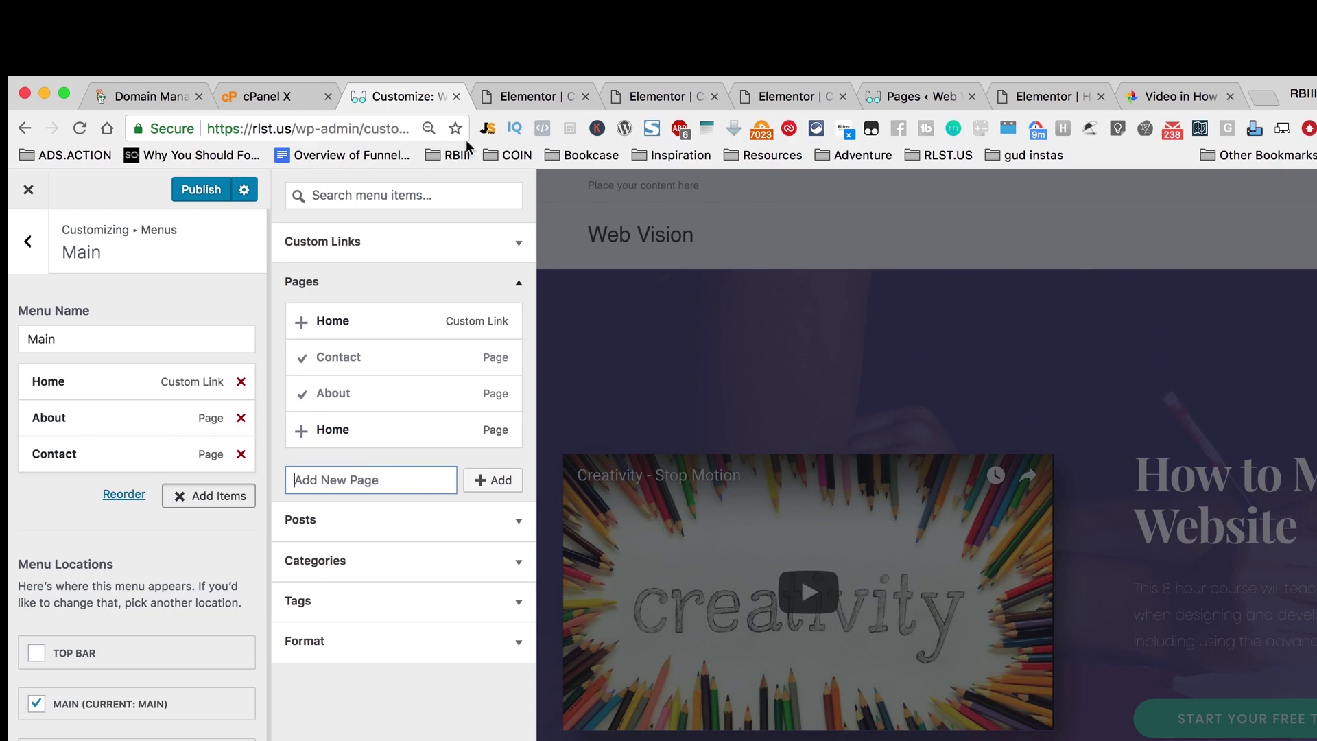
{"action": "left_click", "coordinate": [526, 97]}
{"action": "left_click", "coordinate": [647, 97]}
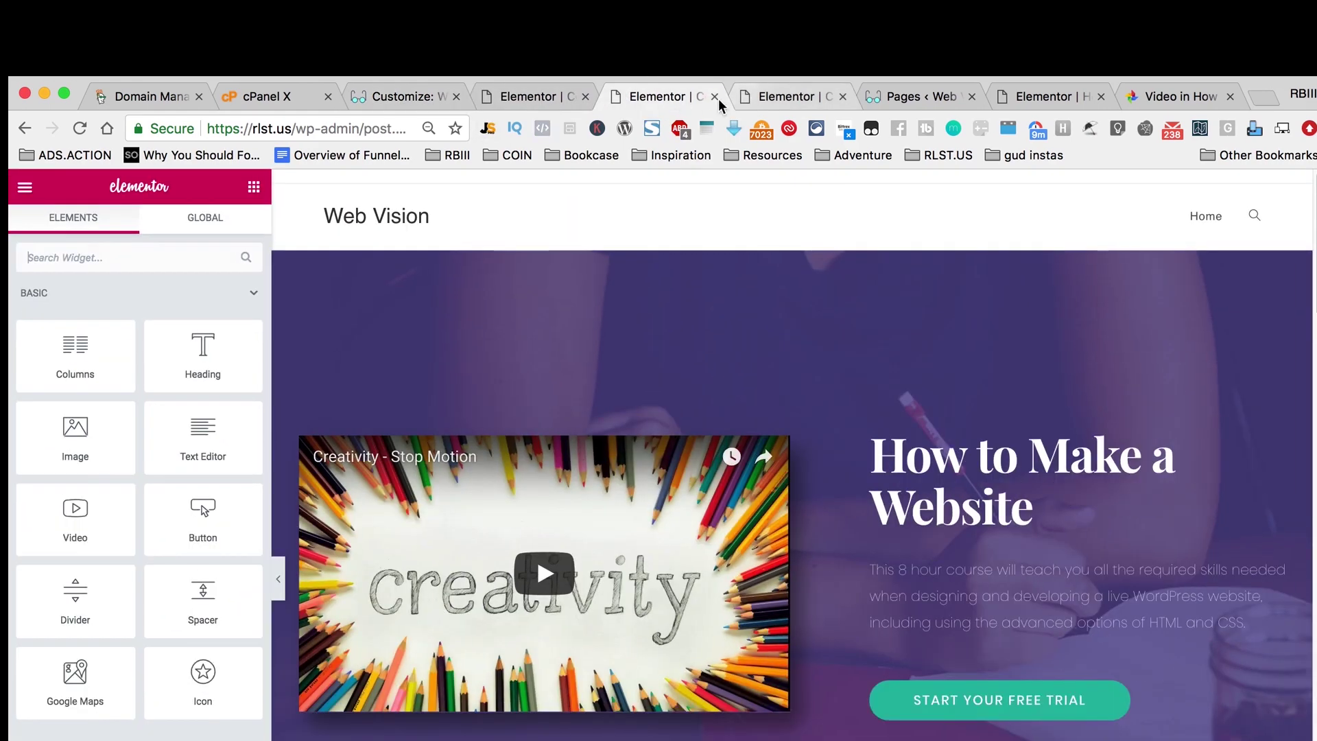
Step: Duplicate the Elementor editor tab and open the All Pages list
{"action": "right_click", "coordinate": [664, 94]}
{"action": "left_click", "coordinate": [689, 156]}
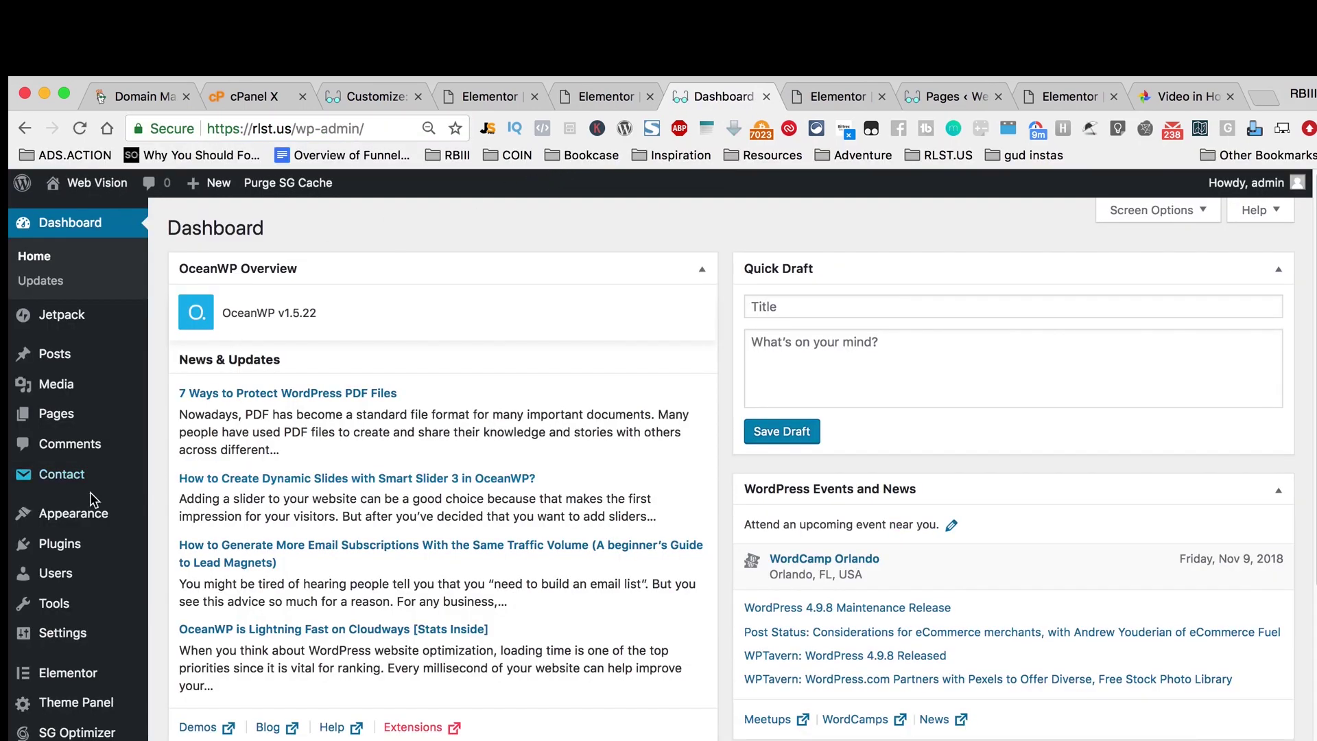
{"action": "mouse_move", "coordinate": [73, 547]}
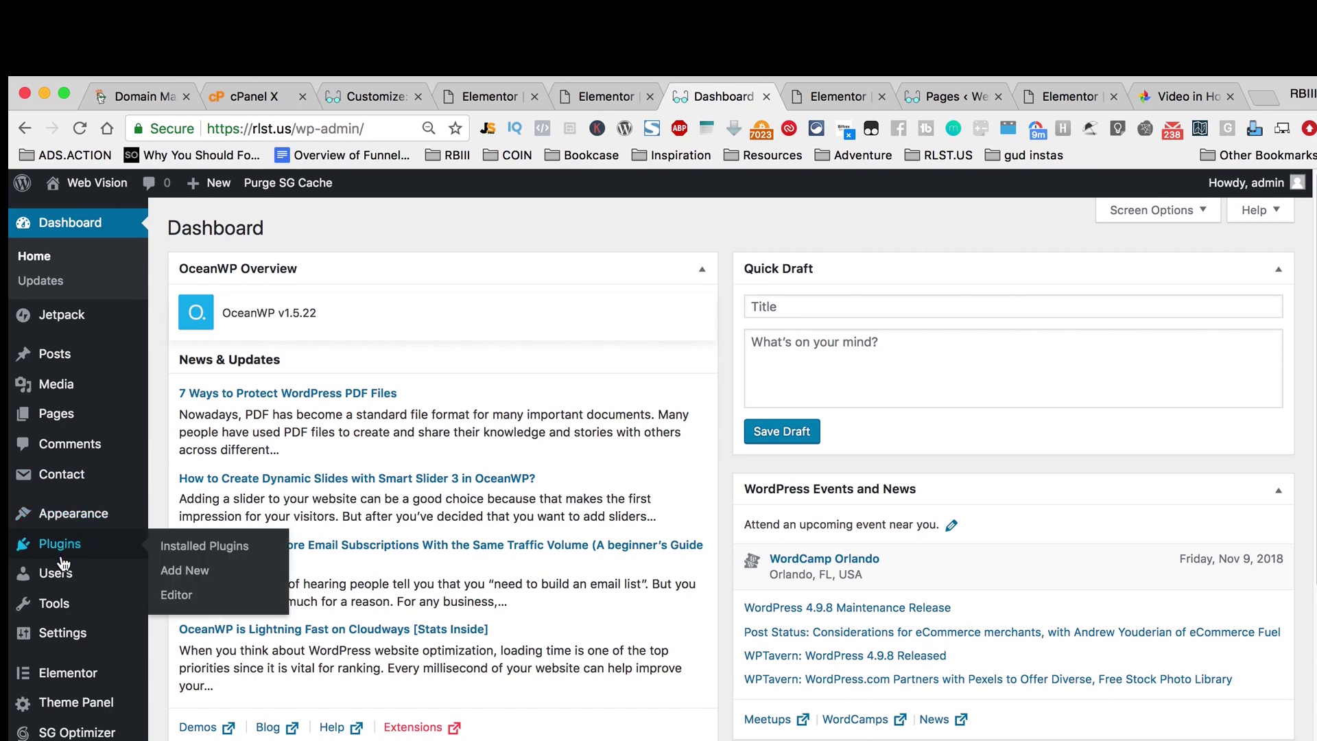
{"action": "left_click", "coordinate": [182, 420]}
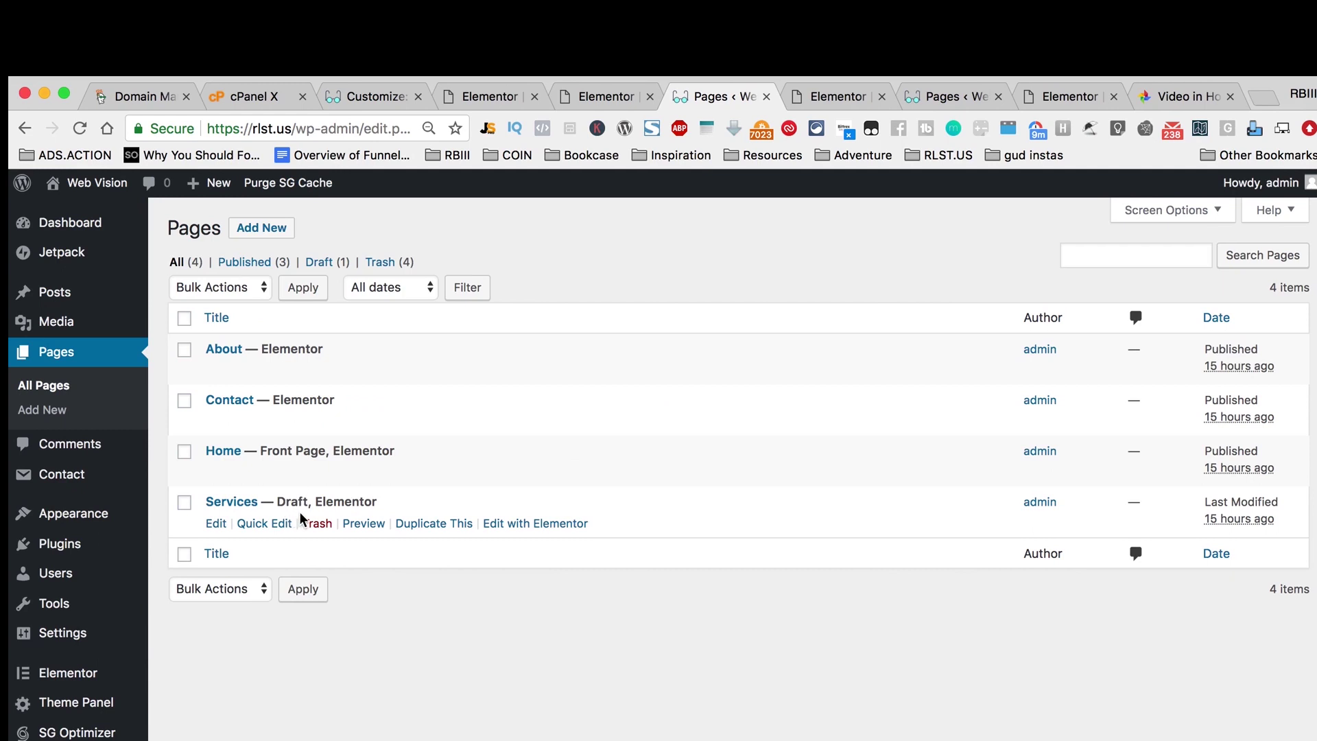
Step: Set the Services page status to Published with Quick Edit, then return to the Customizer
{"action": "left_click", "coordinate": [260, 523]}
{"action": "left_click", "coordinate": [907, 651]}
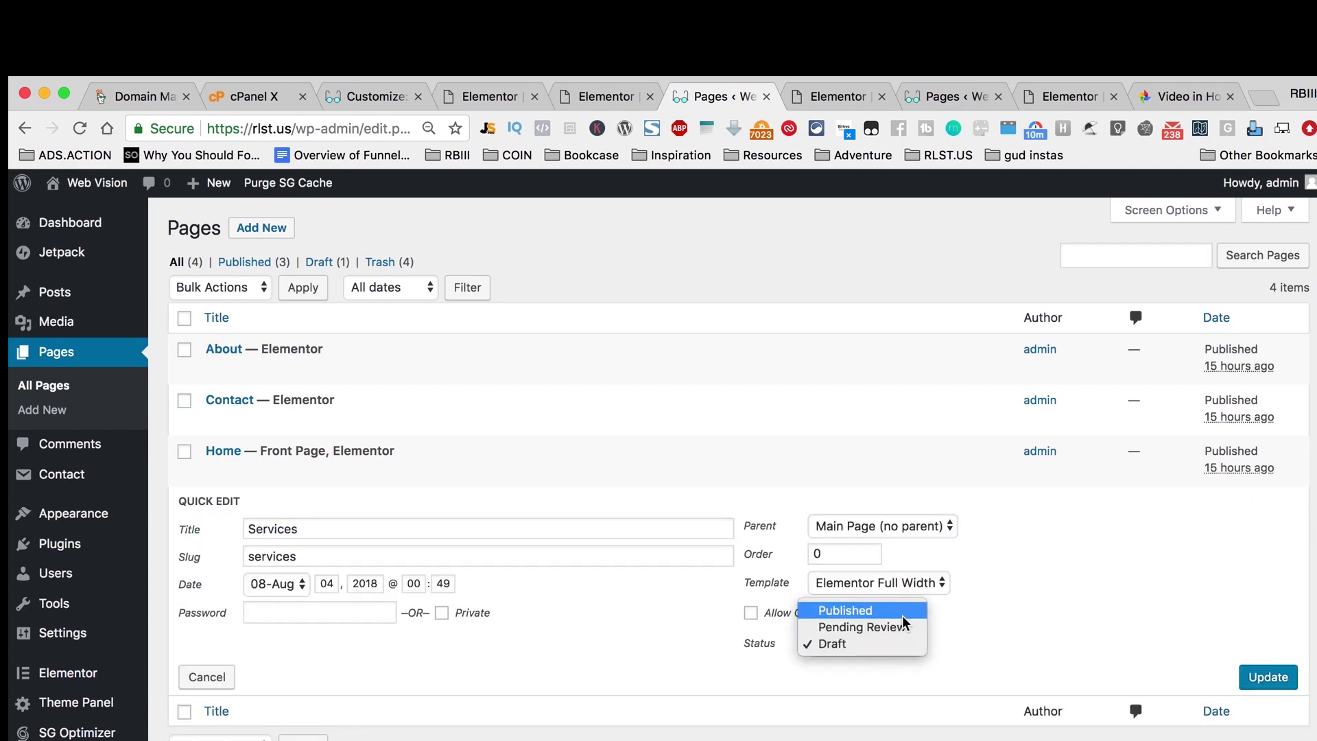
{"action": "left_click", "coordinate": [906, 616]}
{"action": "left_click", "coordinate": [1268, 677]}
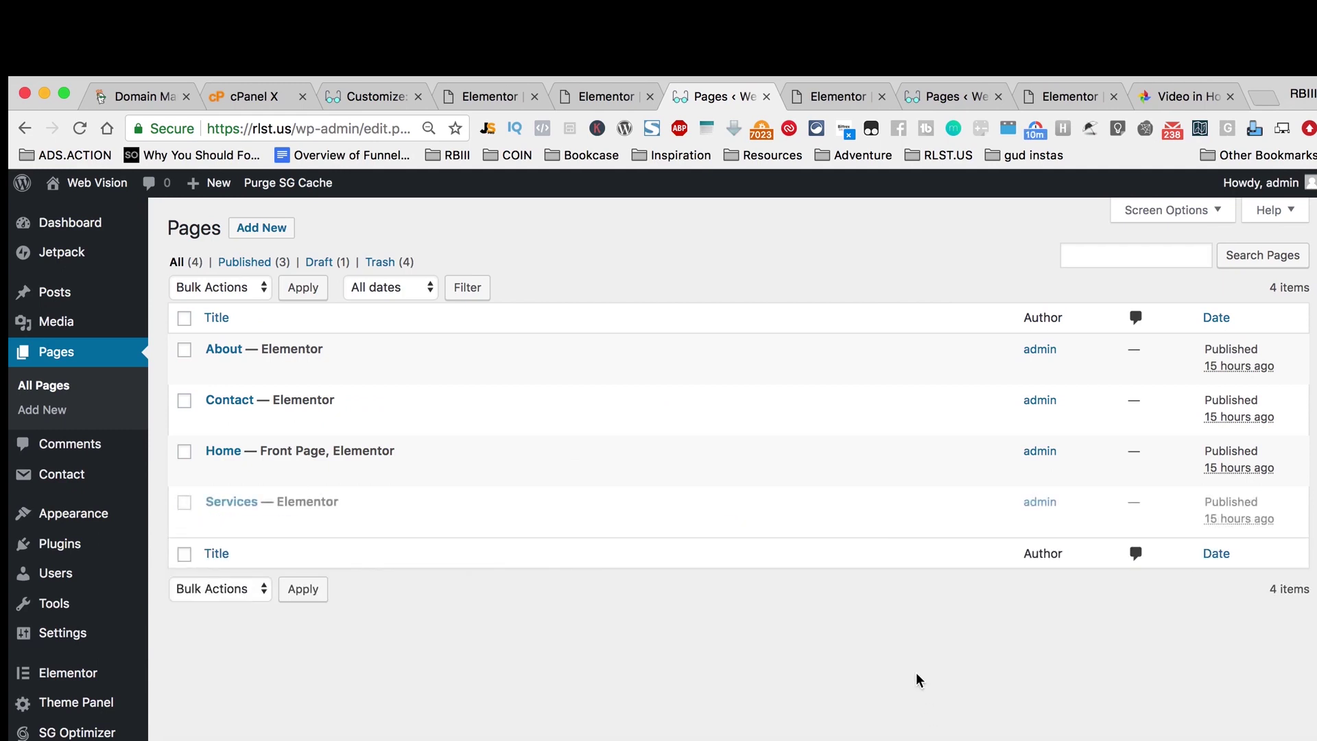
{"action": "left_click", "coordinate": [490, 96]}
{"action": "left_click", "coordinate": [371, 97]}
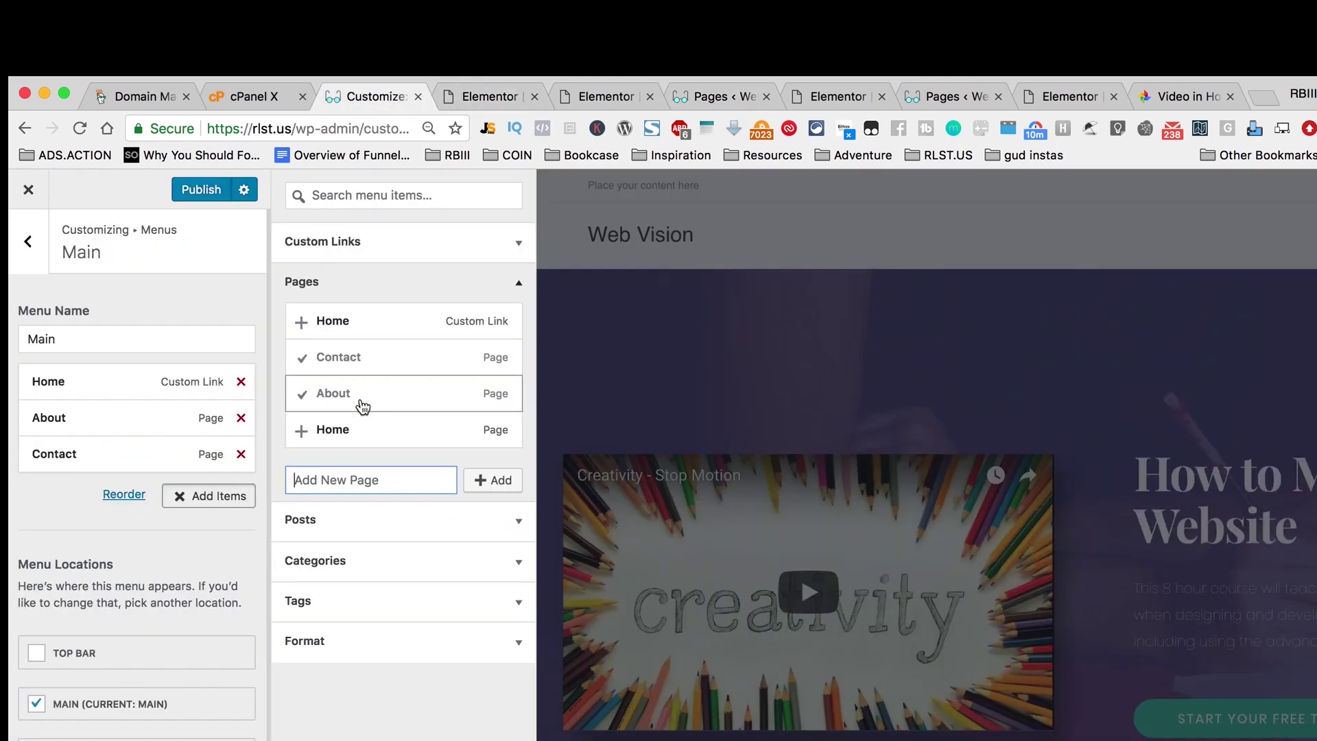
Step: Reload the Customizer, add the Services page to the Main menu, and publish
{"action": "left_click", "coordinate": [81, 129]}
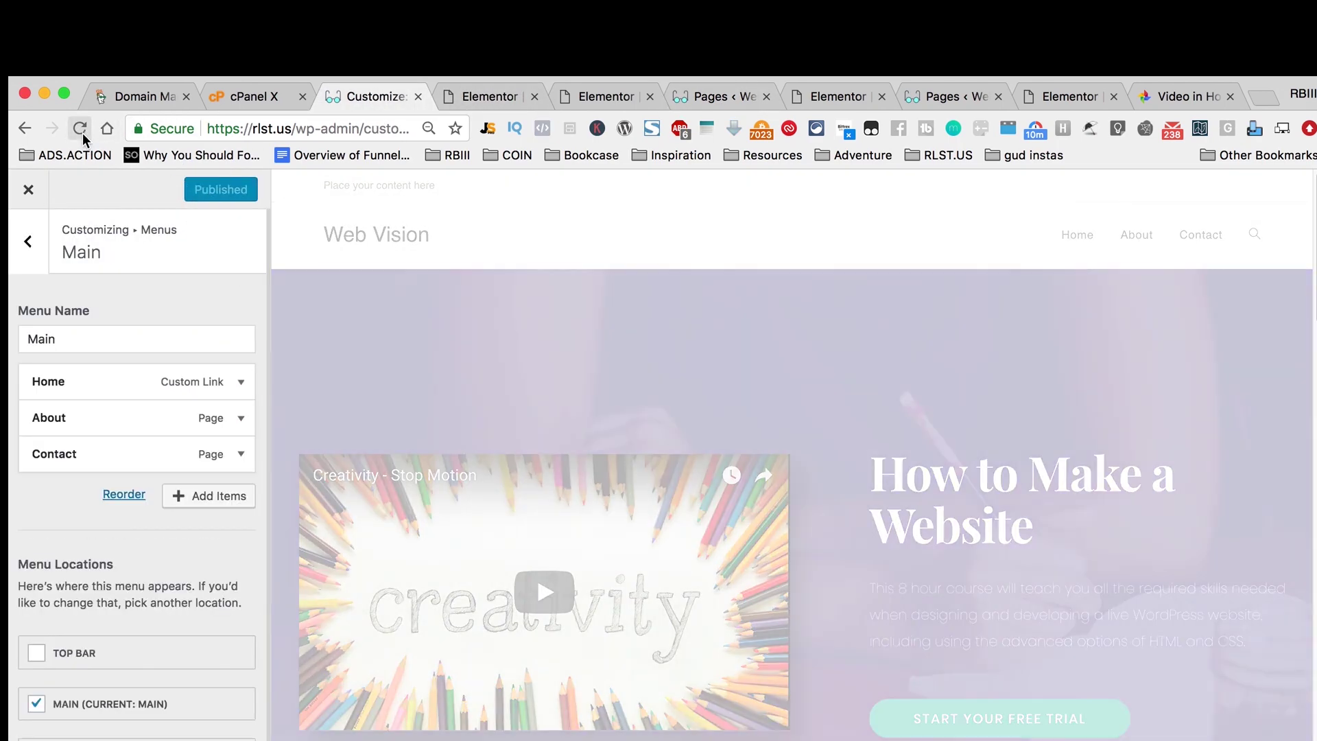
{"action": "left_click", "coordinate": [84, 131]}
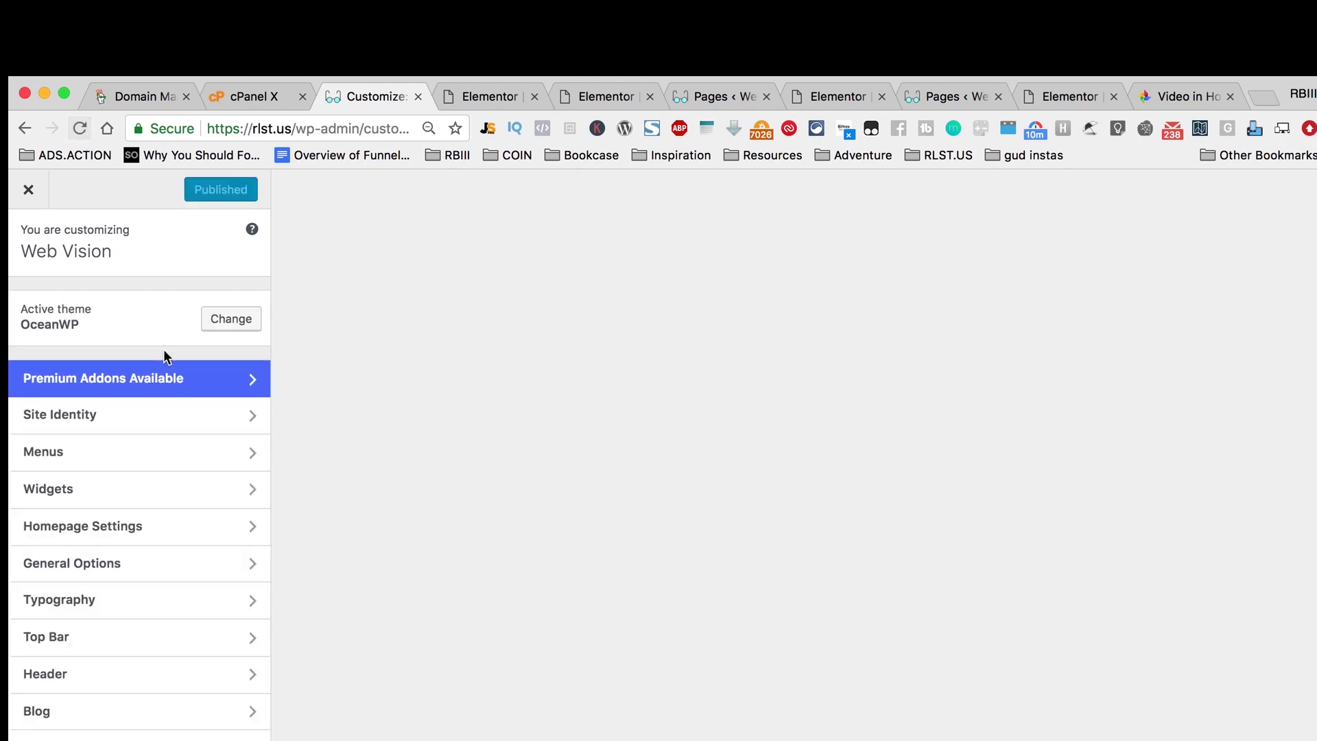
{"action": "left_click", "coordinate": [228, 463]}
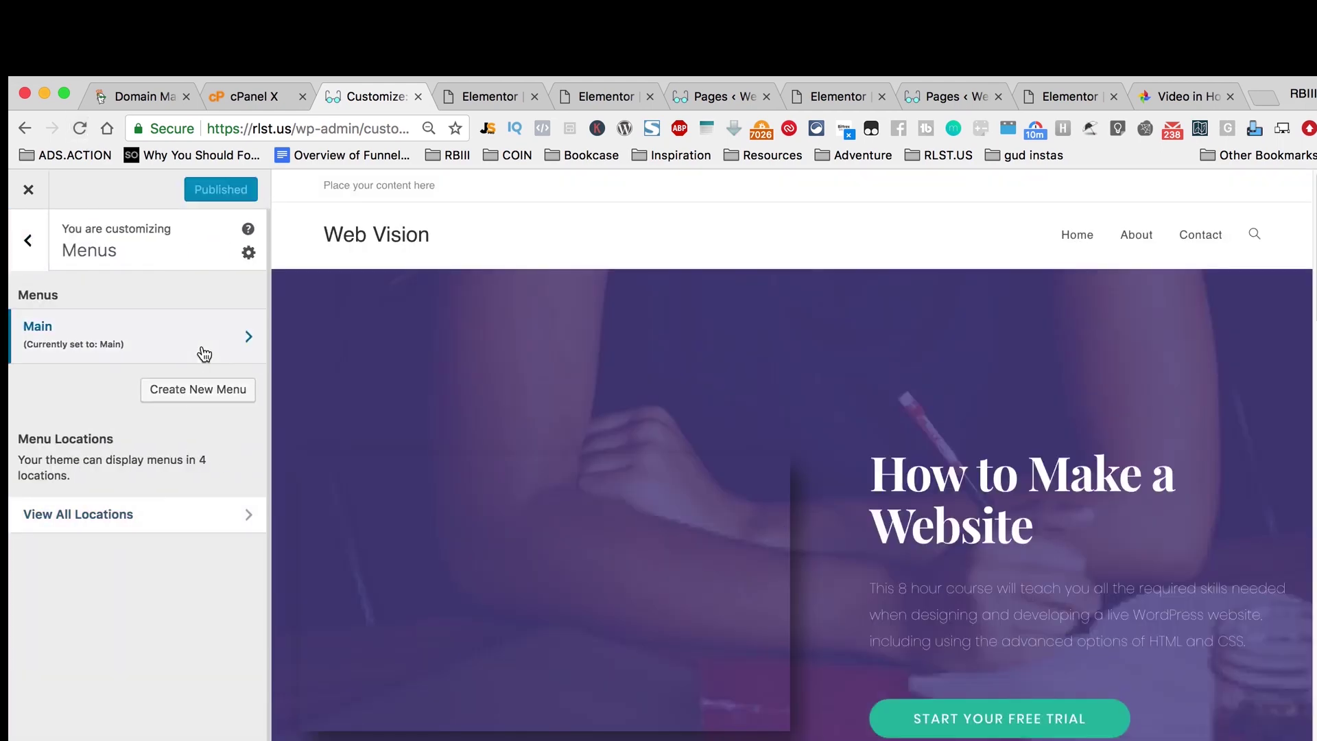
{"action": "left_click", "coordinate": [204, 354]}
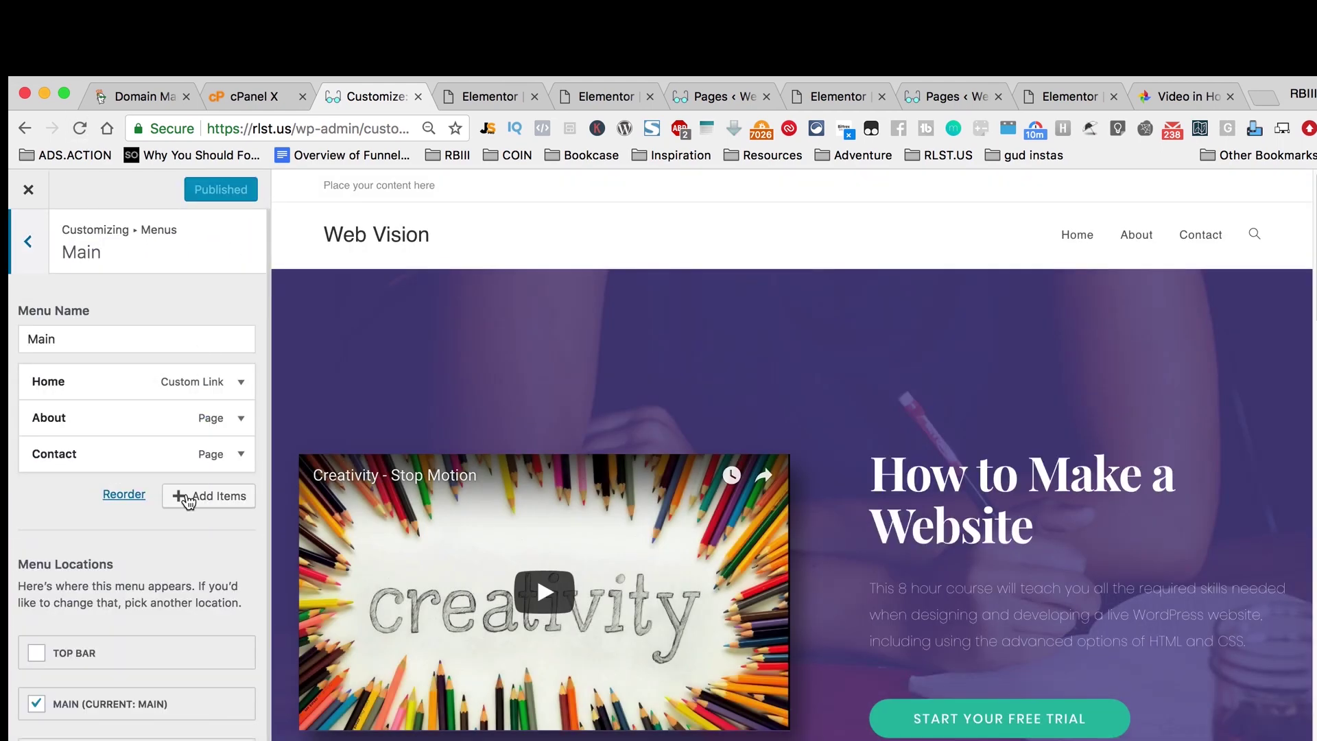
{"action": "left_click", "coordinate": [186, 499]}
{"action": "left_click", "coordinate": [301, 395]}
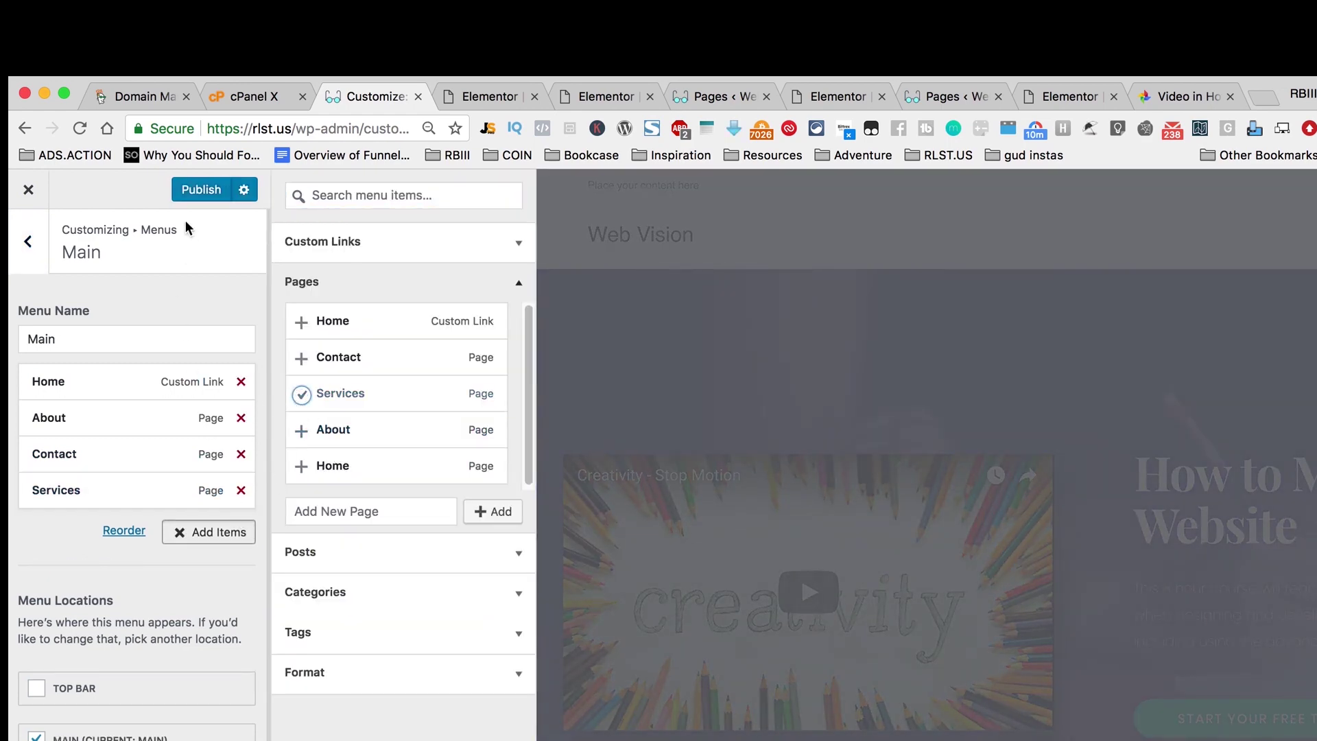
{"action": "left_click", "coordinate": [192, 196]}
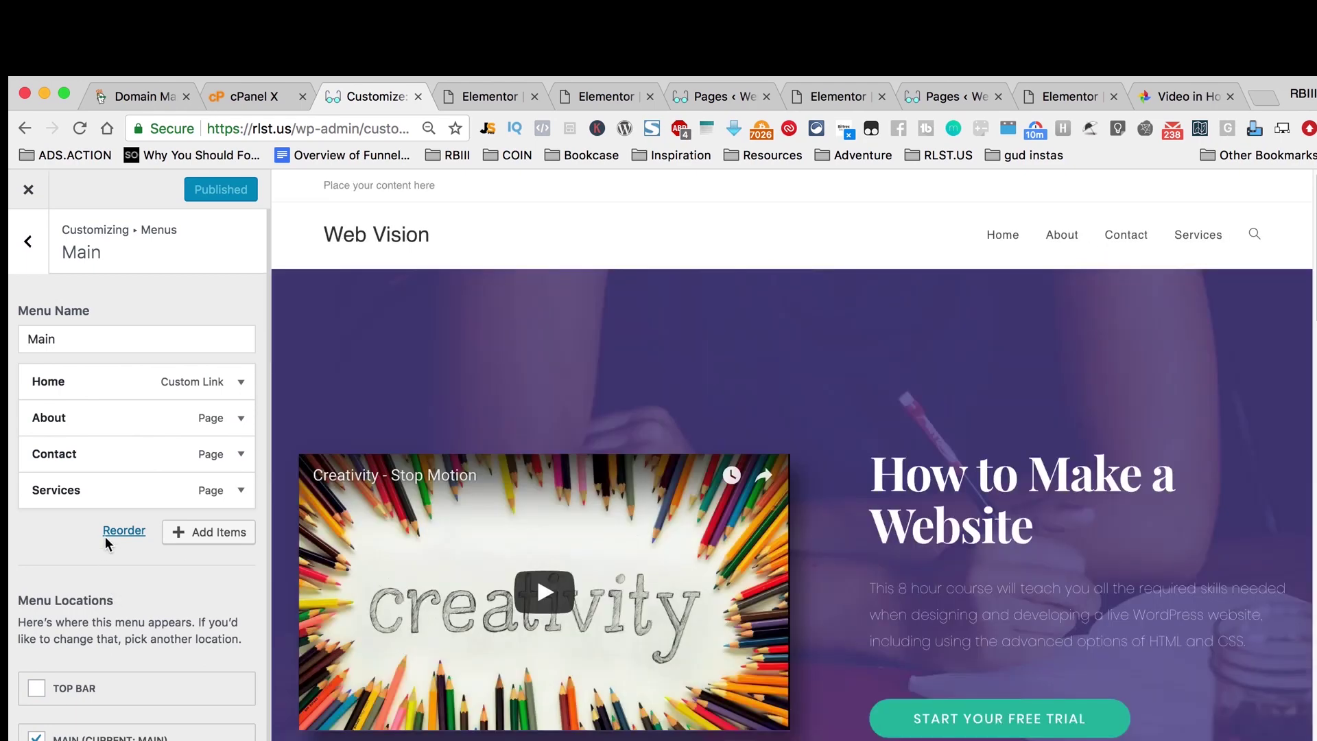
{"action": "scroll", "coordinate": [110, 538], "scroll_direction": "down", "scroll_amount": 2}
{"action": "scroll", "coordinate": [139, 678], "scroll_direction": "up", "scroll_amount": 2}
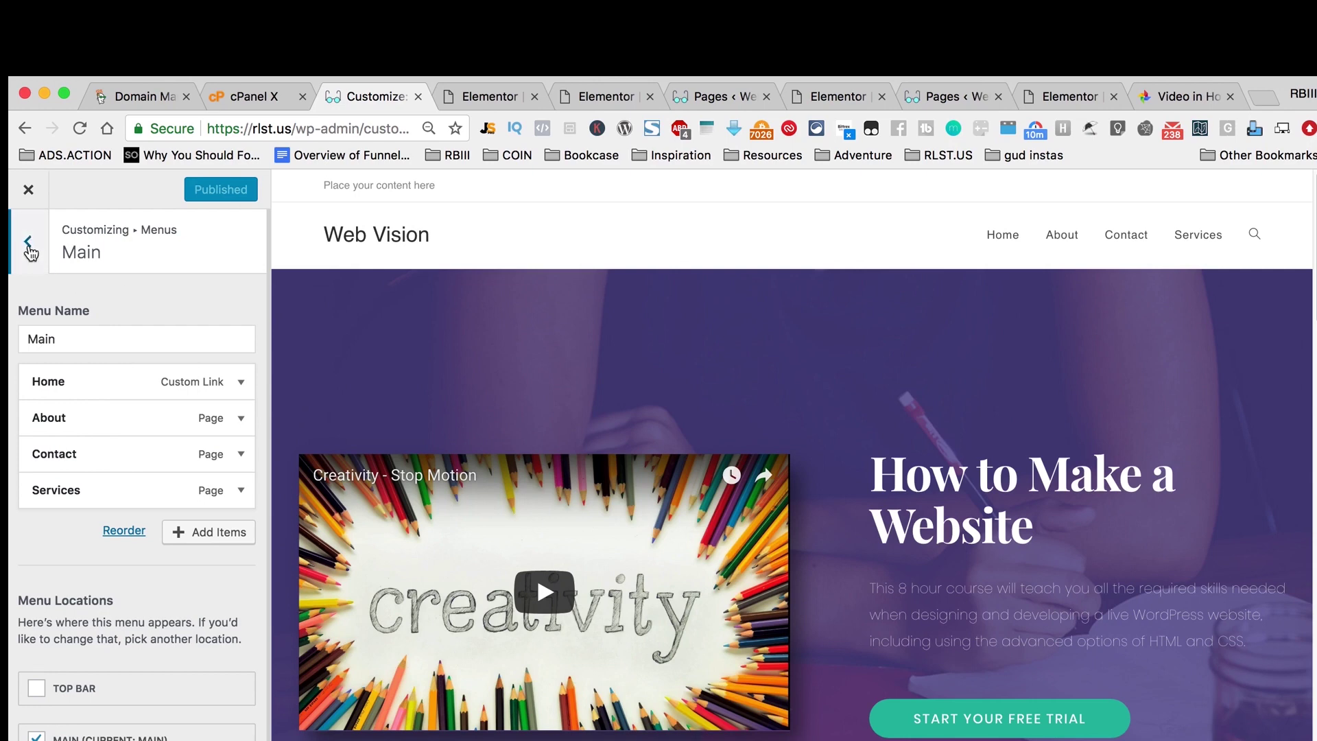
Step: Keep the Main menu assigned to the Main location and review the homepage settings
{"action": "left_click", "coordinate": [30, 253]}
{"action": "left_click", "coordinate": [215, 516]}
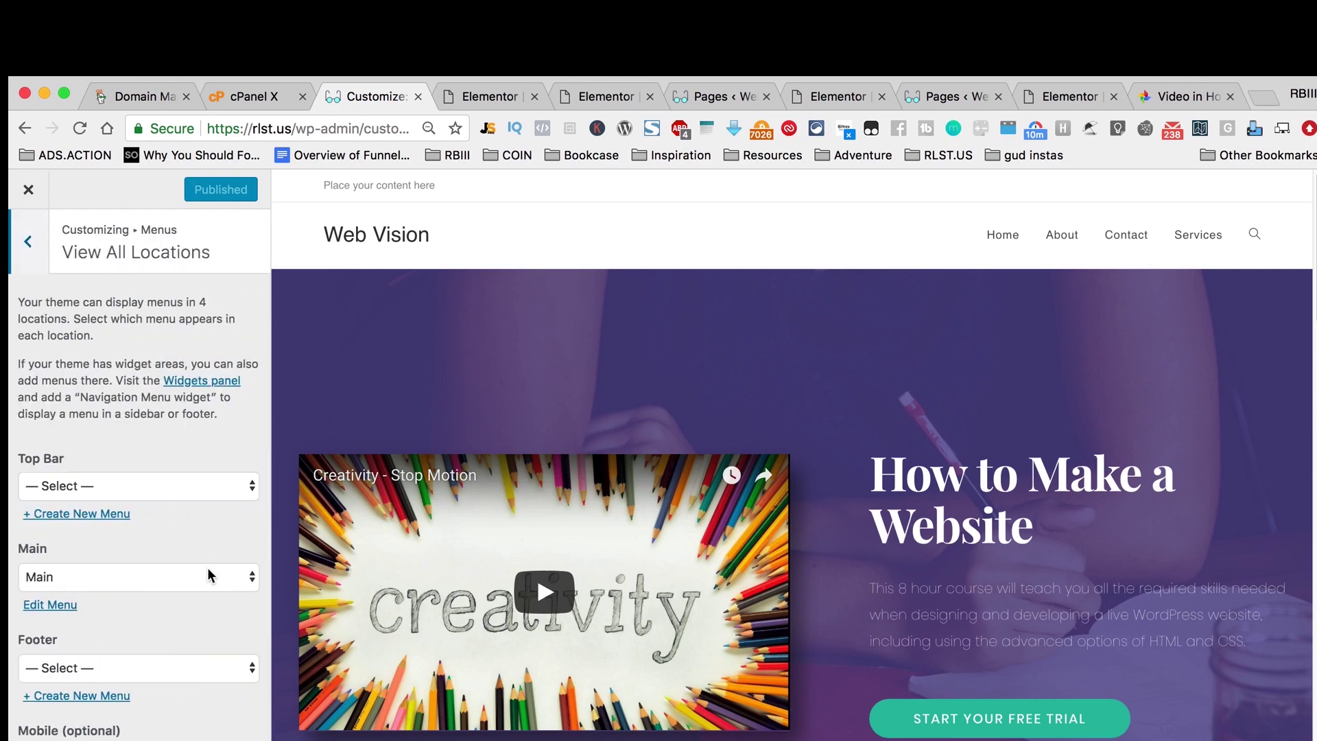
{"action": "left_click", "coordinate": [210, 575]}
{"action": "left_click", "coordinate": [212, 576]}
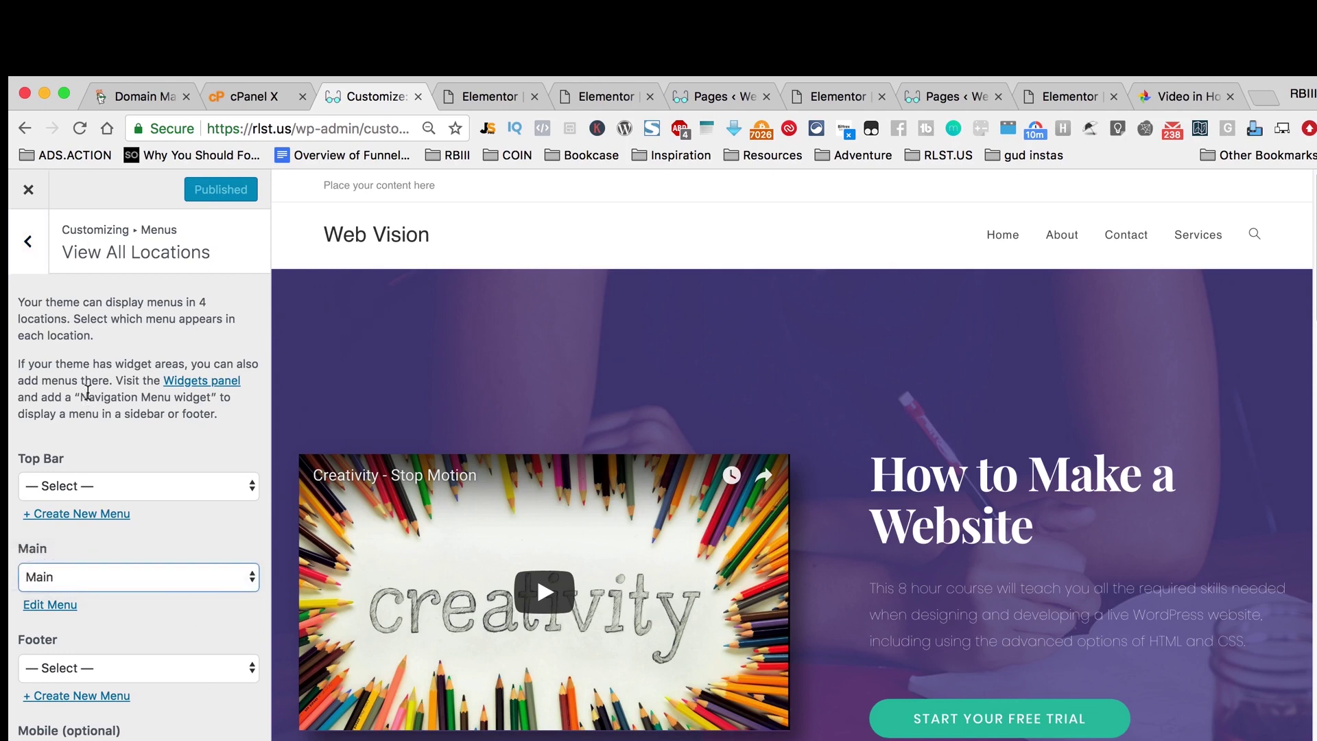
{"action": "left_click", "coordinate": [28, 241]}
{"action": "left_click", "coordinate": [26, 237]}
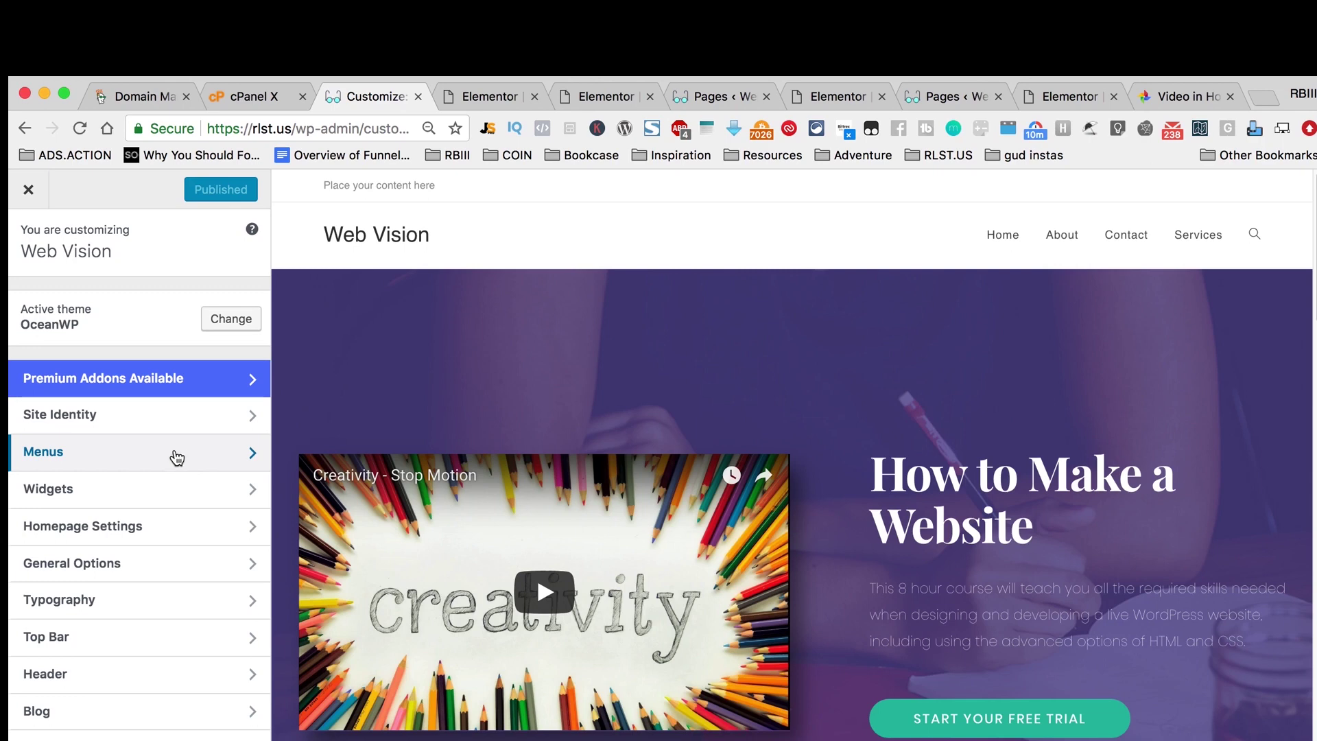
{"action": "left_click", "coordinate": [200, 526]}
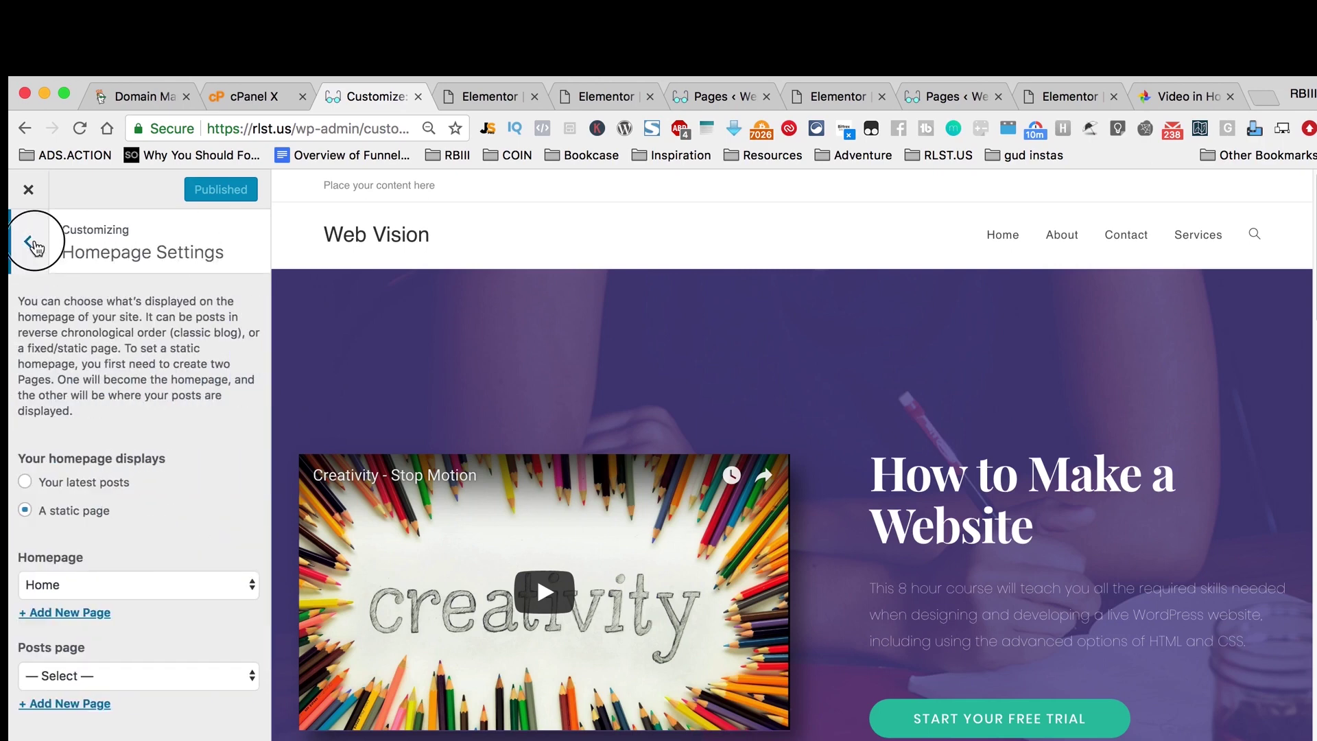
{"action": "left_click", "coordinate": [29, 240]}
Step: Recheck the Main menu's Home, About, Contact and Services items, then return to the top panel
{"action": "left_click", "coordinate": [186, 456]}
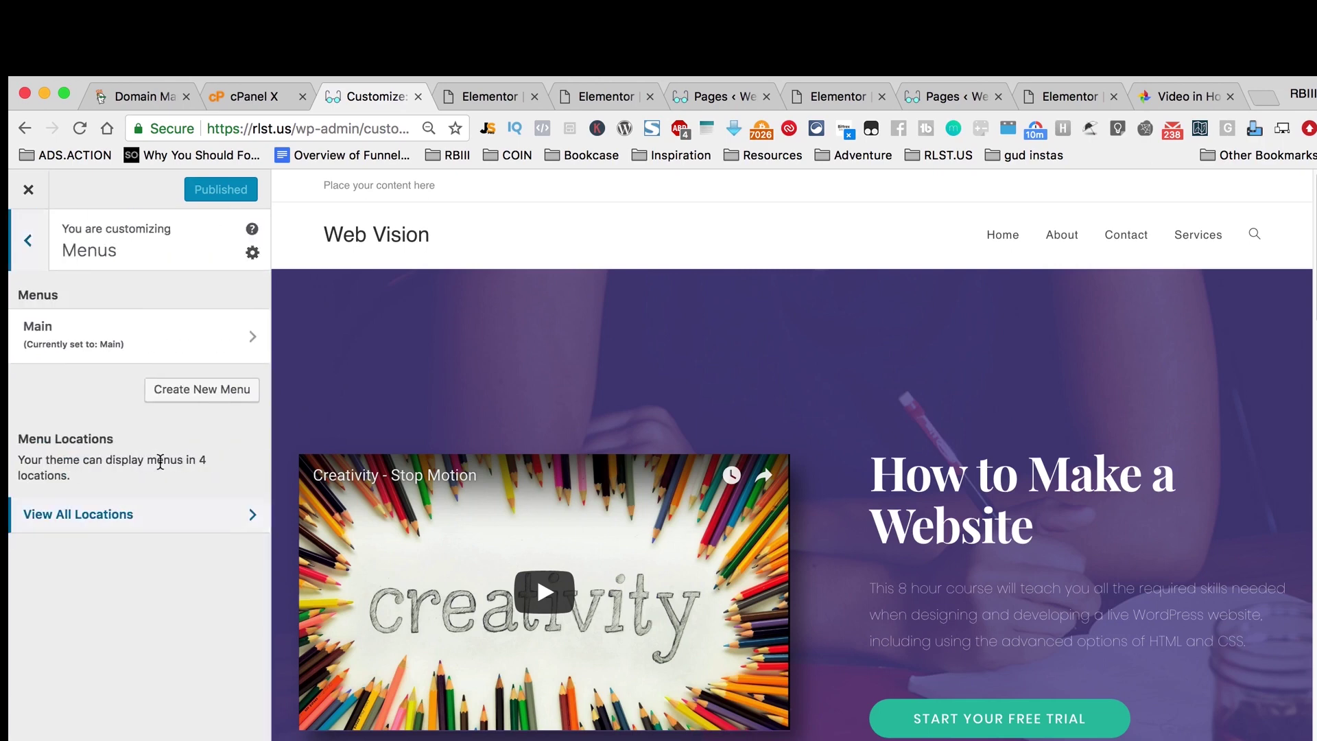
{"action": "left_click", "coordinate": [251, 253]}
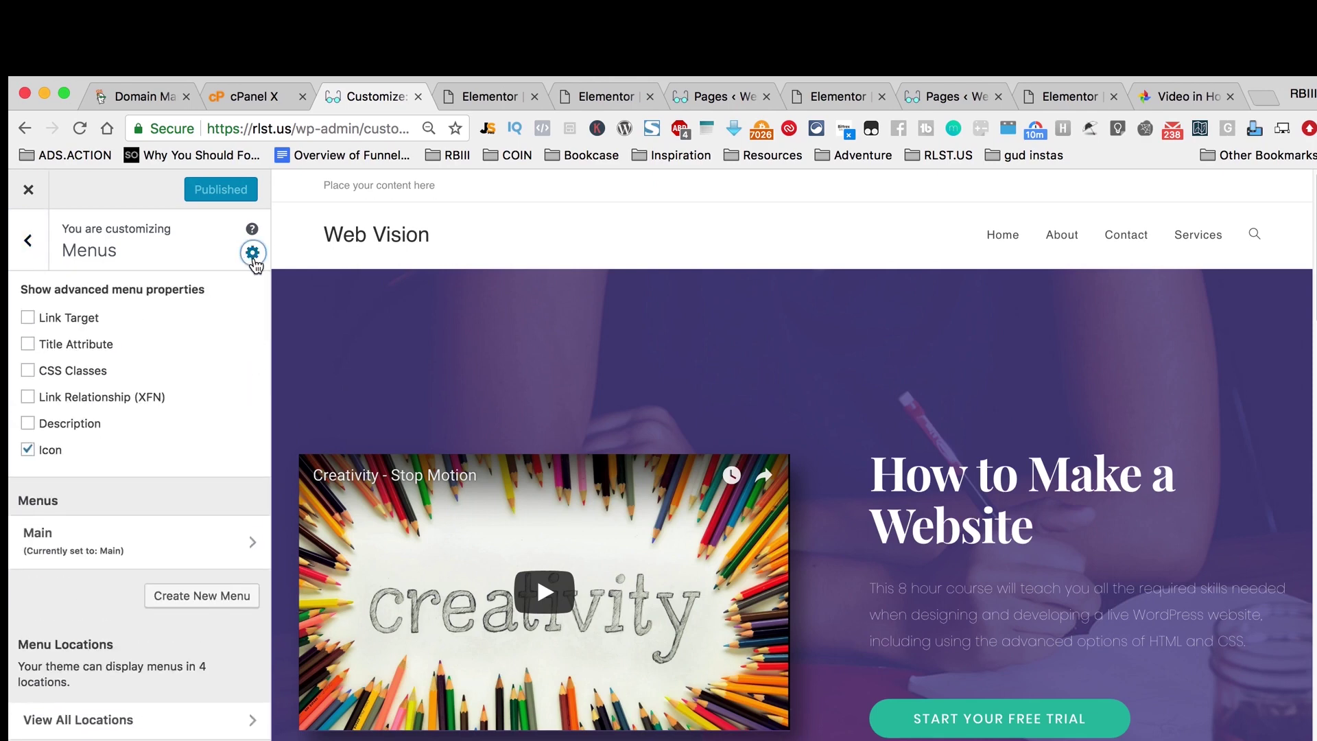
{"action": "left_click", "coordinate": [252, 255]}
{"action": "left_click", "coordinate": [206, 337]}
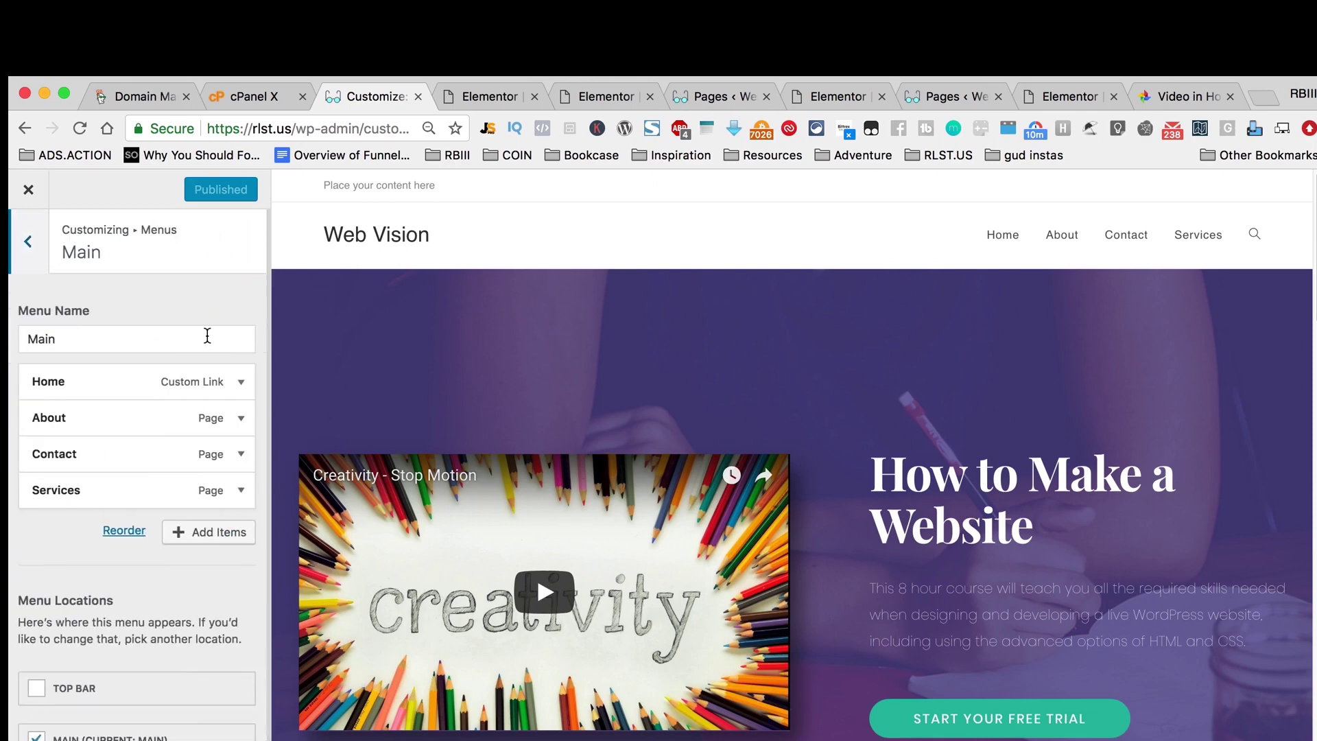
{"action": "scroll", "coordinate": [148, 460], "scroll_direction": "down", "scroll_amount": 2}
{"action": "scroll", "coordinate": [150, 463], "scroll_direction": "up", "scroll_amount": 2}
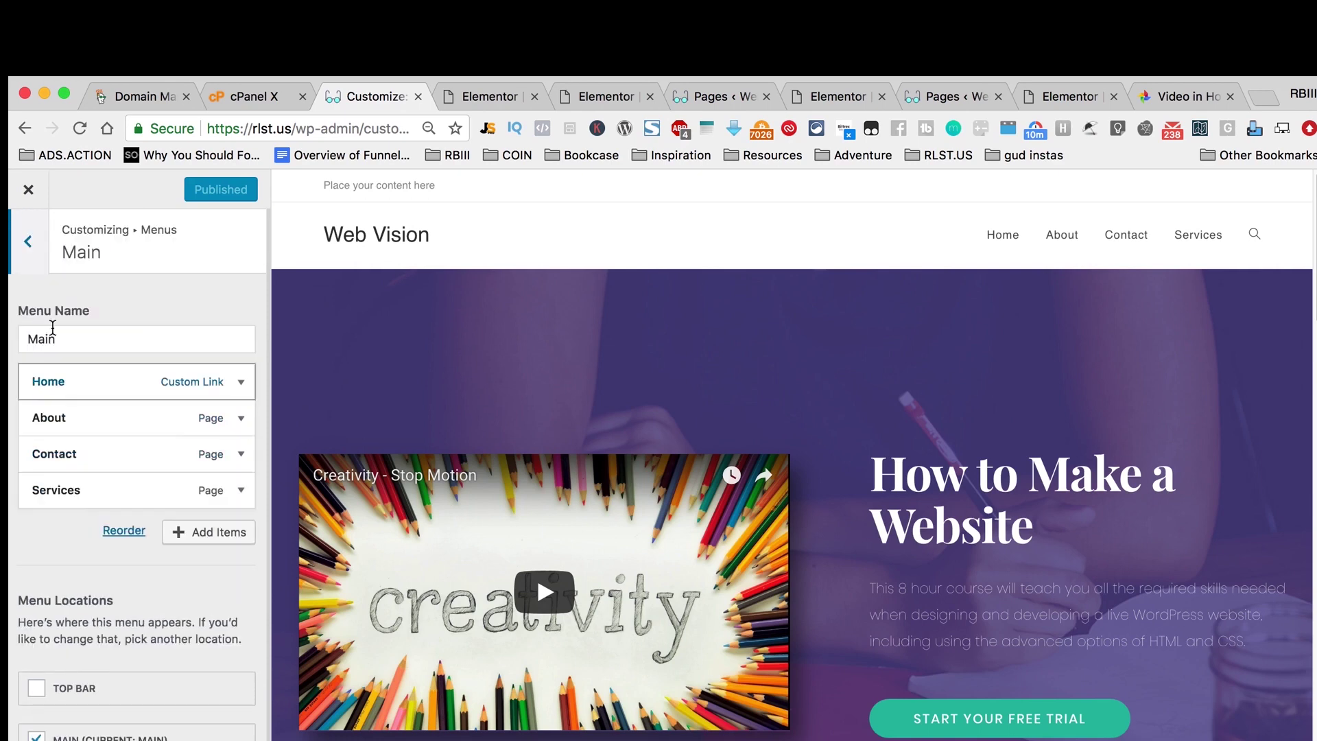
{"action": "left_click", "coordinate": [27, 240]}
{"action": "left_click", "coordinate": [27, 241]}
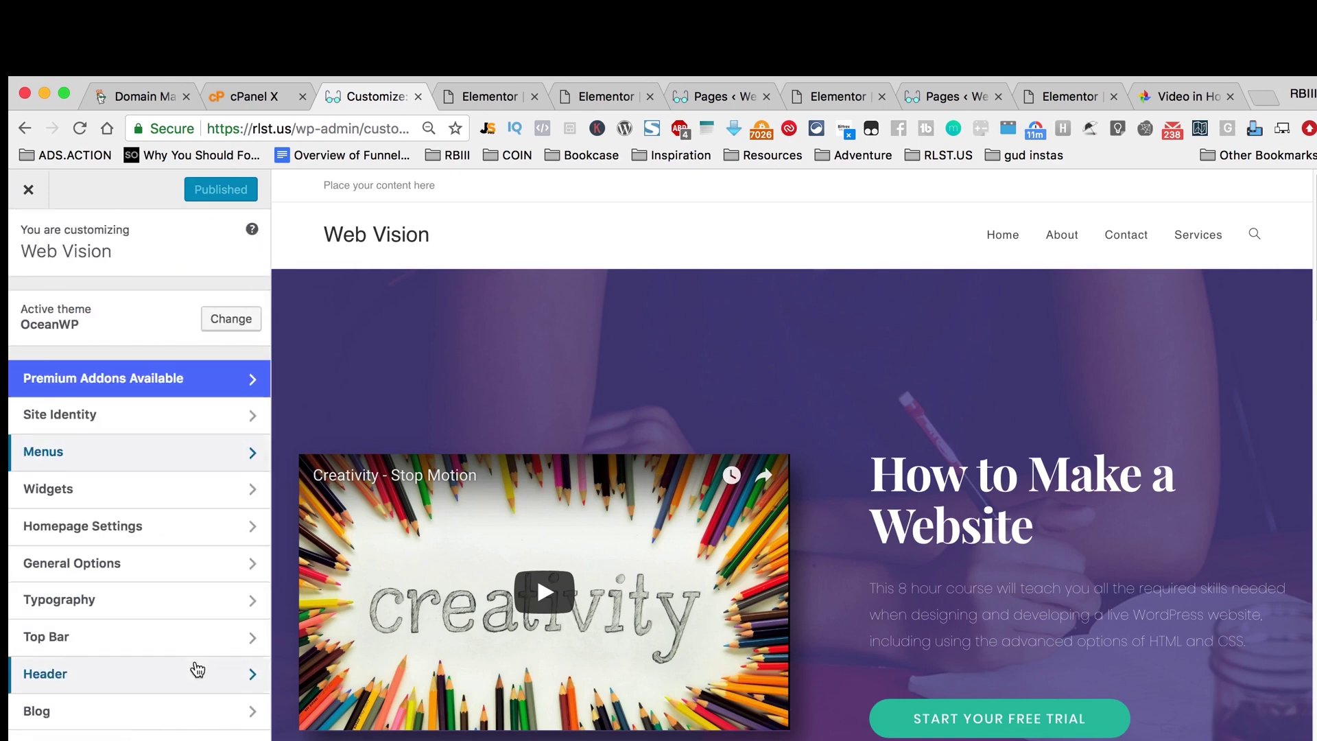
Step: Uncheck Enable Top Bar in Top Bar > General and publish the change
{"action": "left_click", "coordinate": [181, 654]}
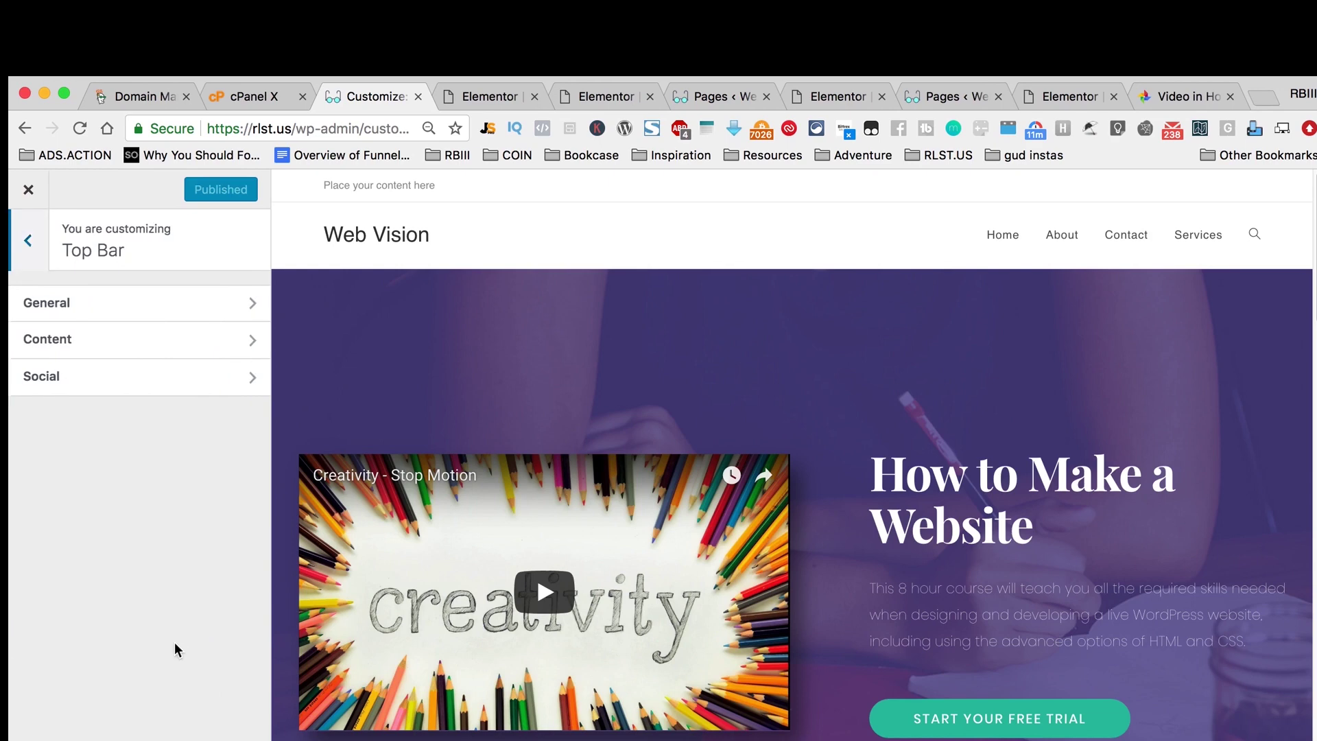
{"action": "left_click", "coordinate": [203, 326]}
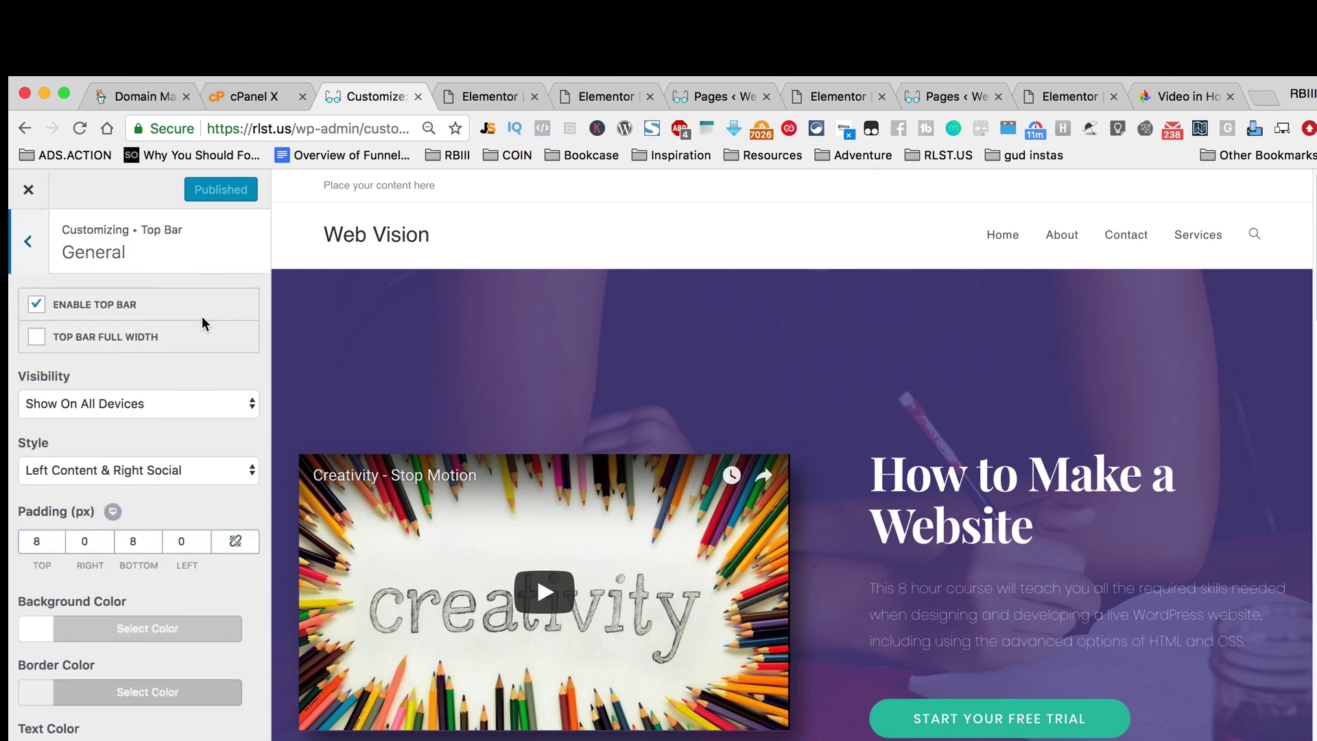
{"action": "left_click", "coordinate": [40, 306]}
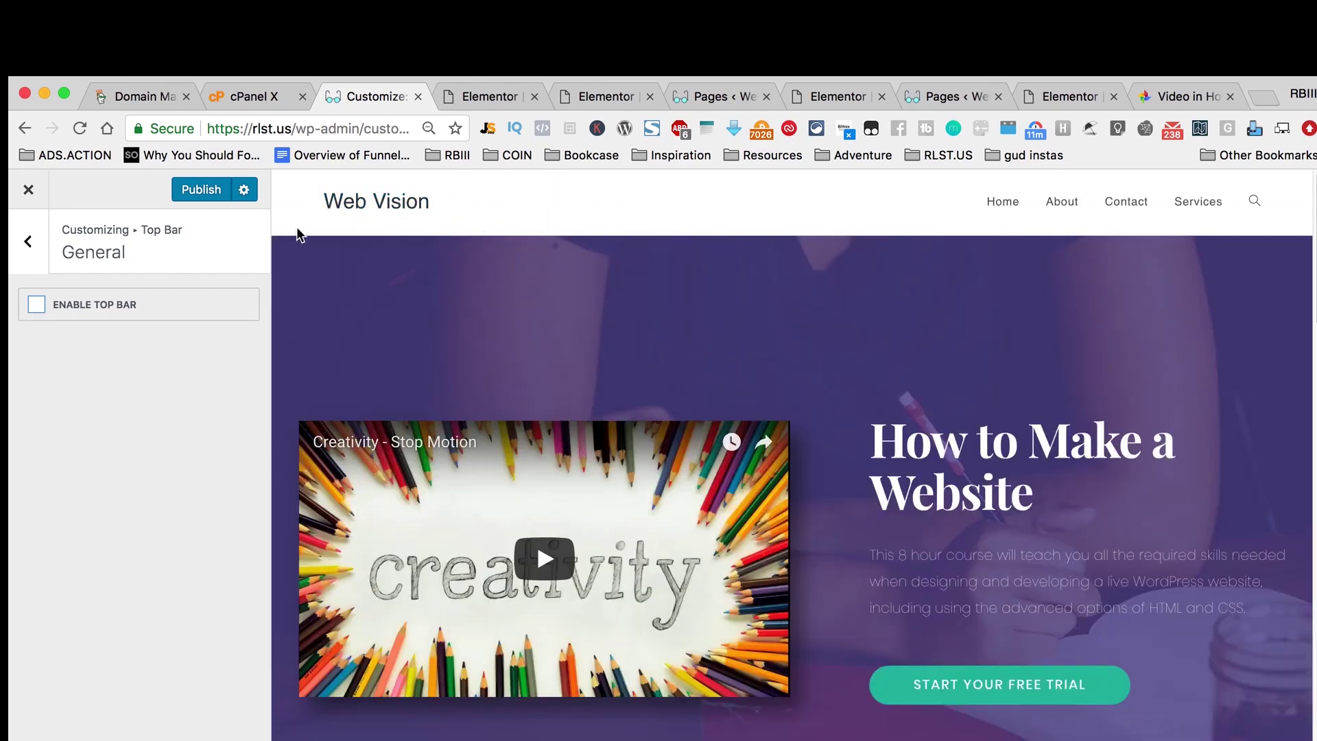
{"action": "left_click", "coordinate": [218, 192]}
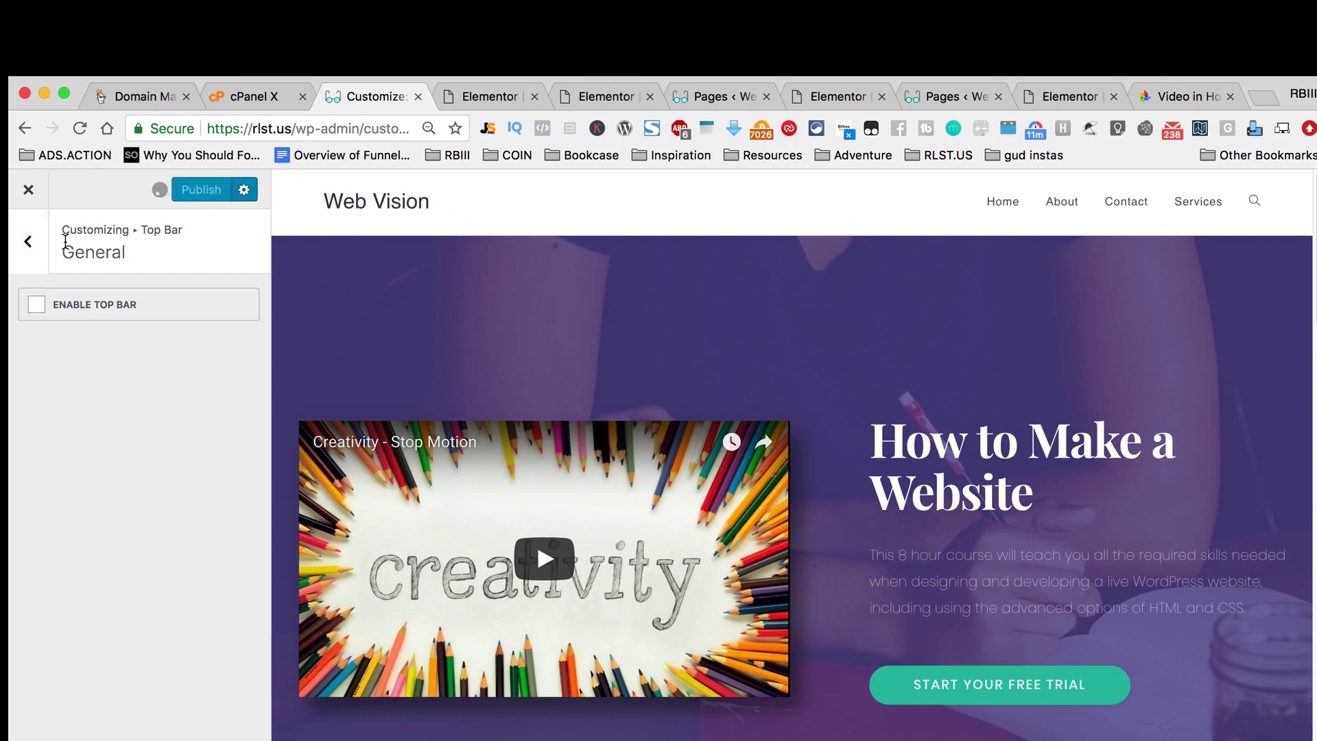
{"action": "left_click", "coordinate": [41, 243]}
{"action": "left_click", "coordinate": [38, 248]}
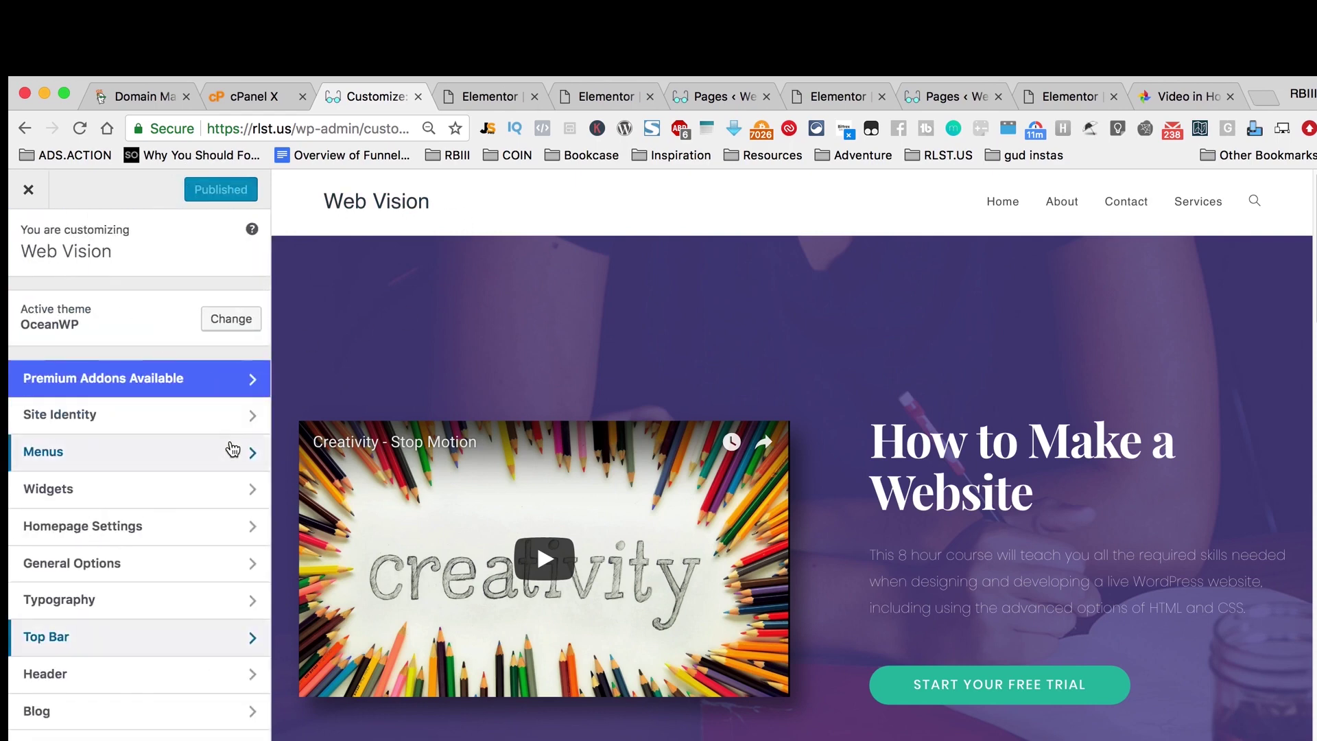
Step: Scroll through the home page preview to check it without the top bar
{"action": "left_click", "coordinate": [215, 459]}
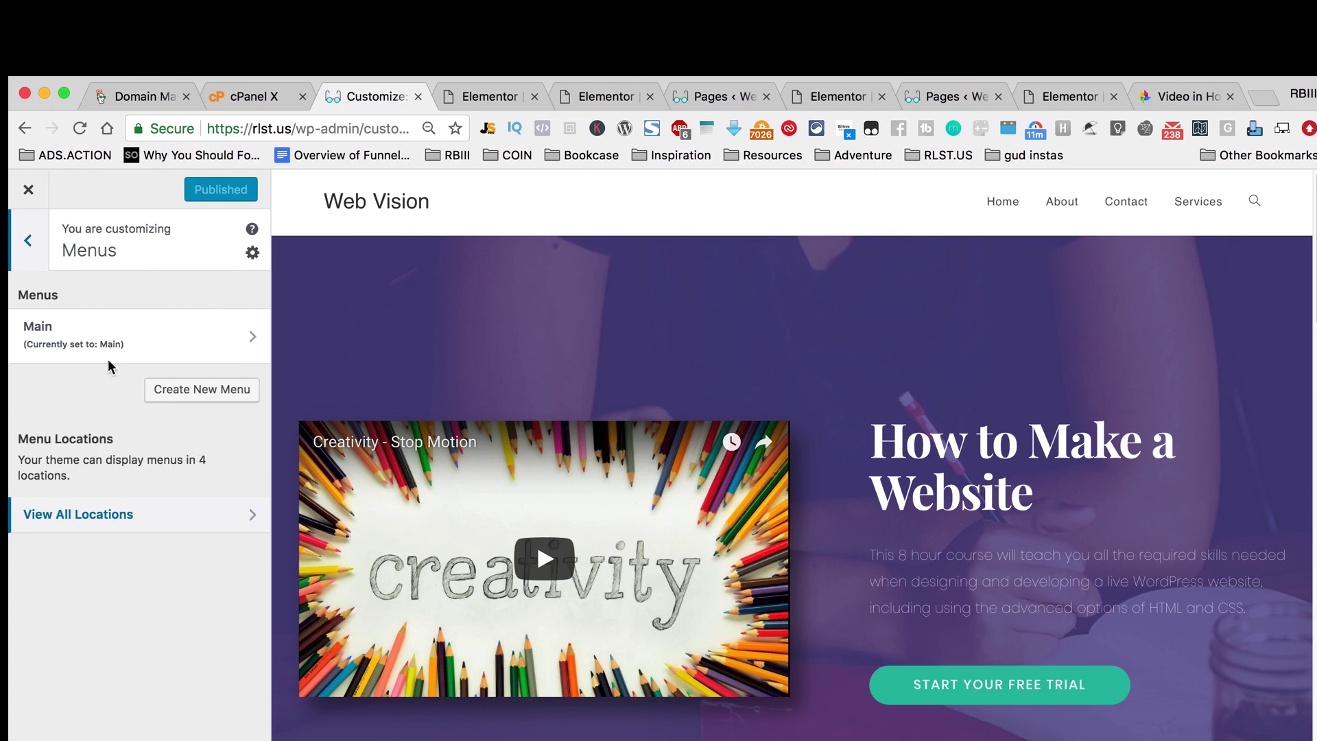
{"action": "left_click", "coordinate": [28, 241]}
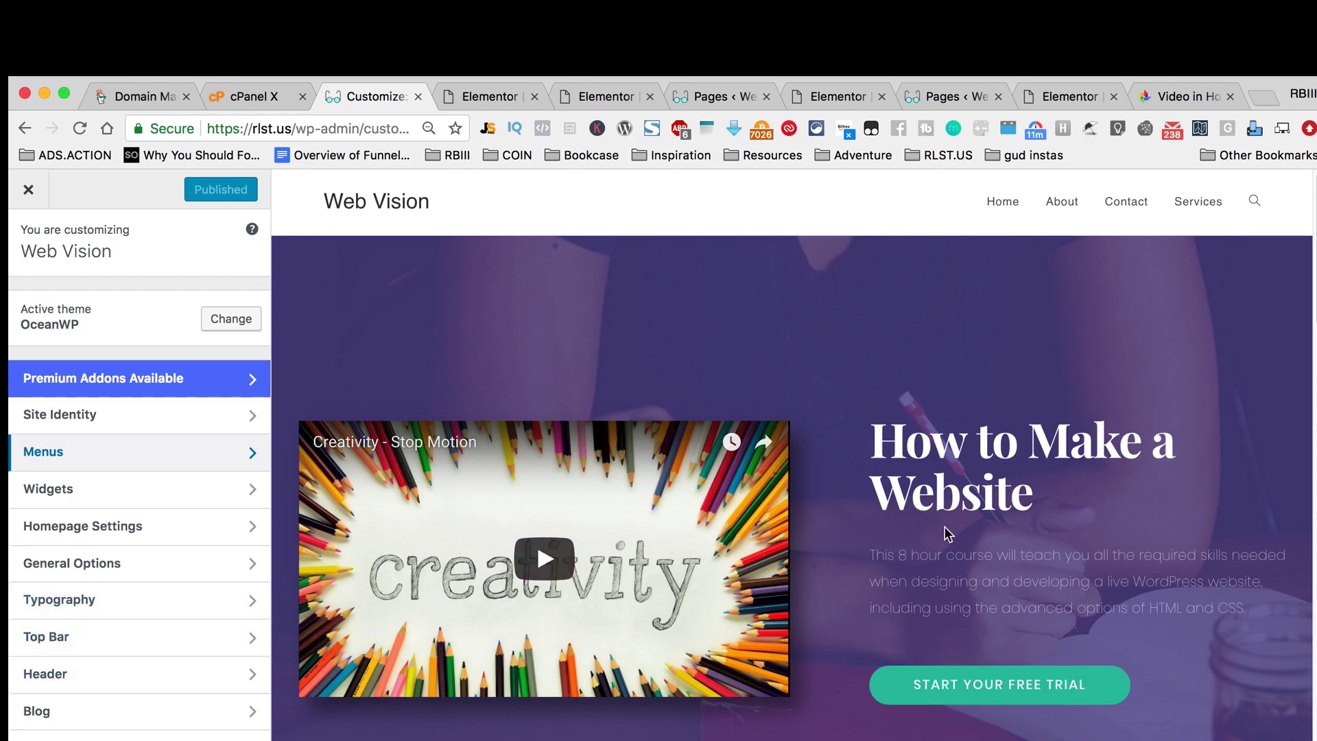
{"action": "scroll", "coordinate": [422, 693], "scroll_direction": "down", "scroll_amount": 10}
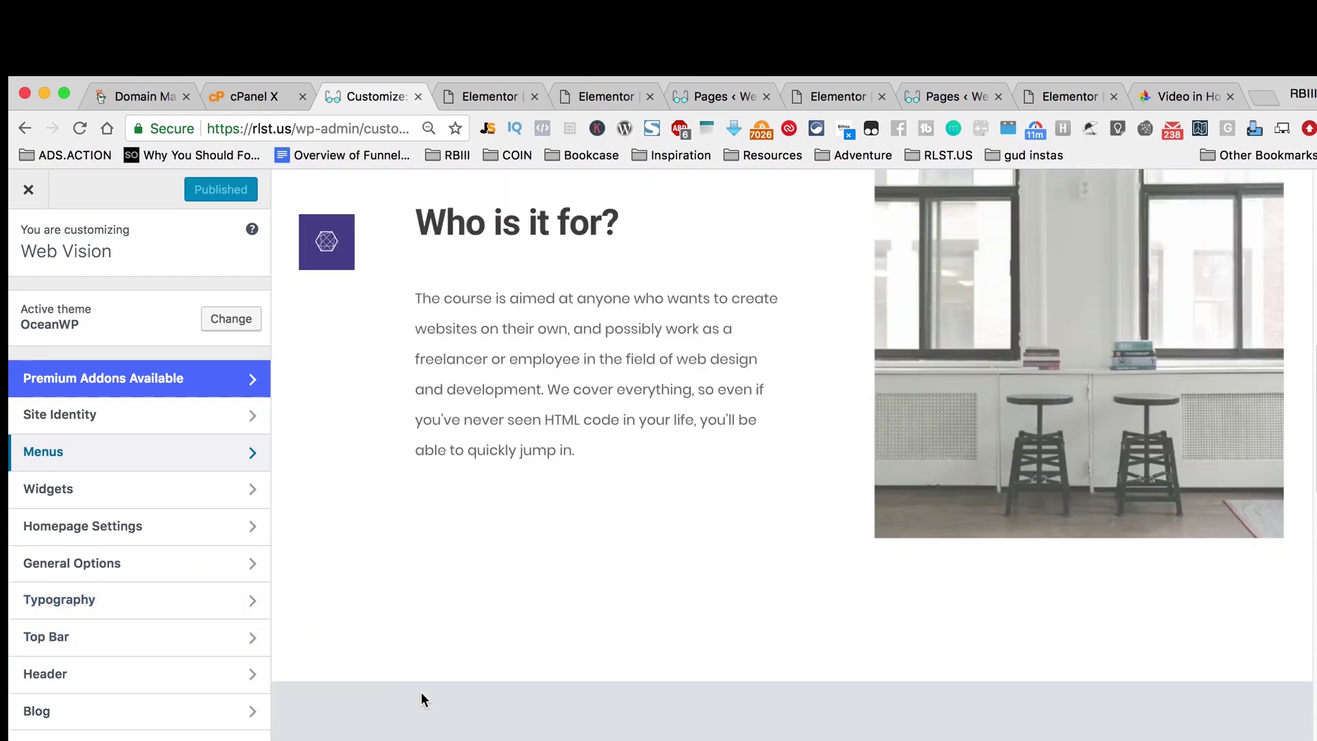
{"action": "scroll", "coordinate": [421, 691], "scroll_direction": "down", "scroll_amount": 6}
{"action": "scroll", "coordinate": [420, 692], "scroll_direction": "up", "scroll_amount": 10}
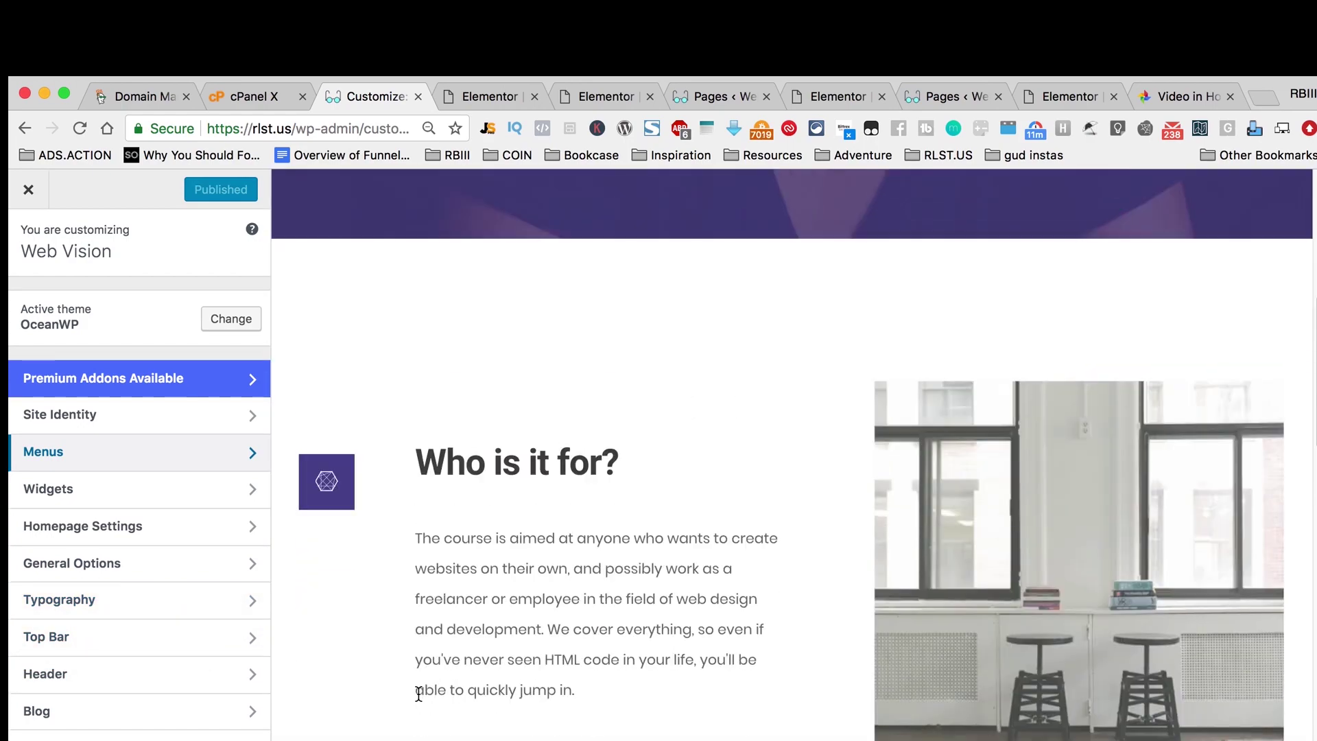
{"action": "scroll", "coordinate": [420, 694], "scroll_direction": "up", "scroll_amount": 10}
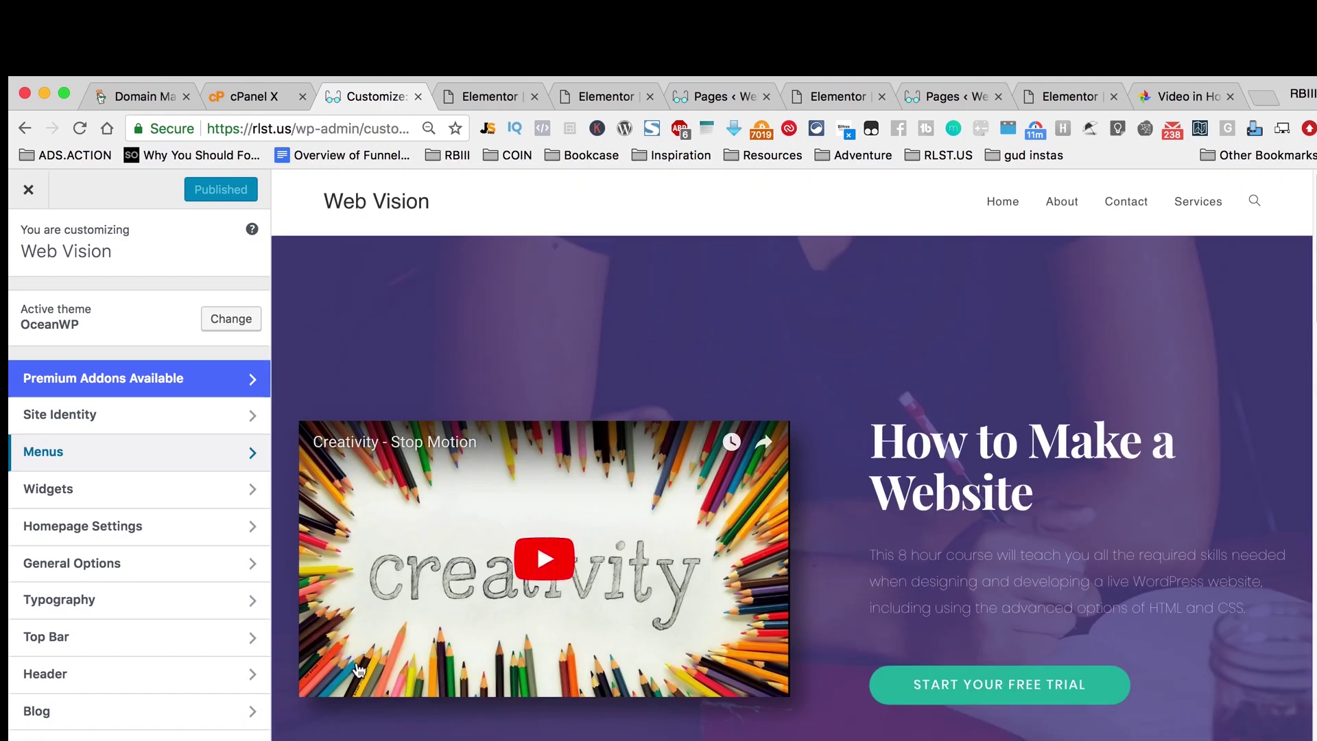
{"action": "scroll", "coordinate": [786, 713], "scroll_direction": "down", "scroll_amount": 15}
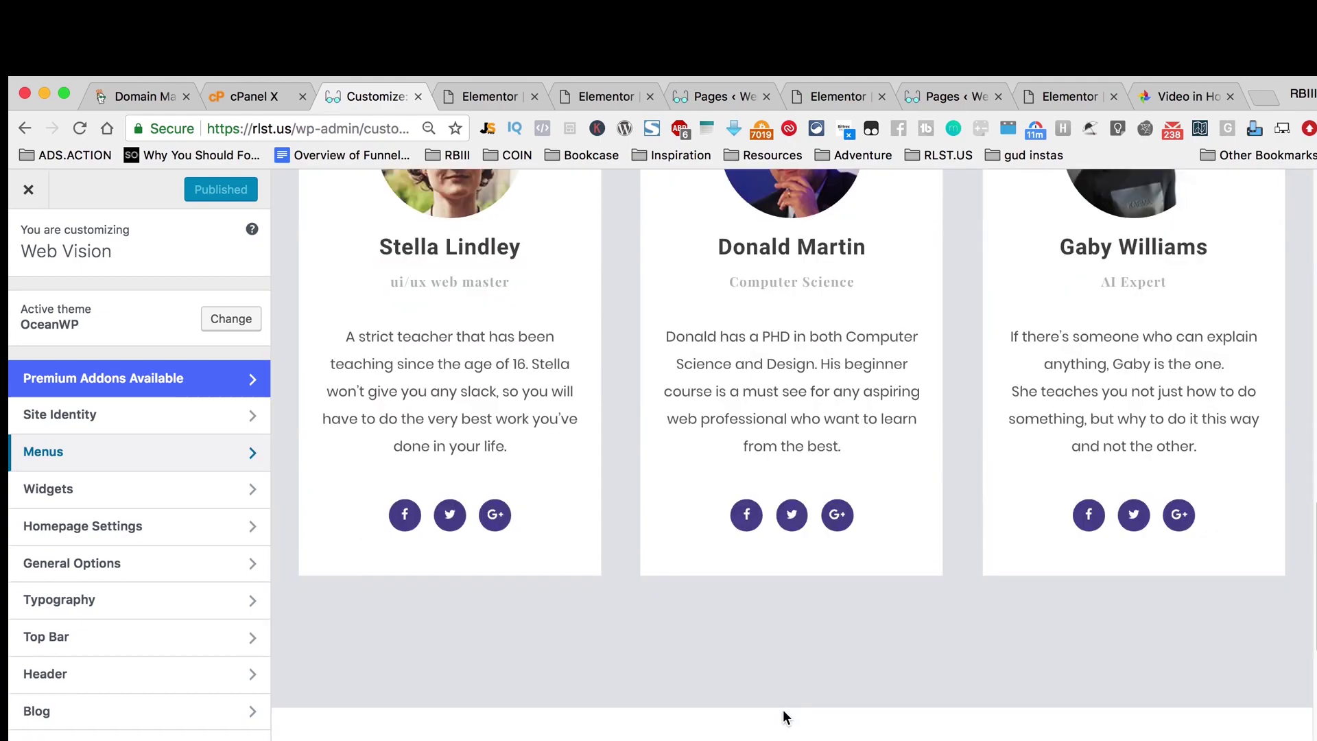
{"action": "scroll", "coordinate": [784, 712], "scroll_direction": "down", "scroll_amount": 1}
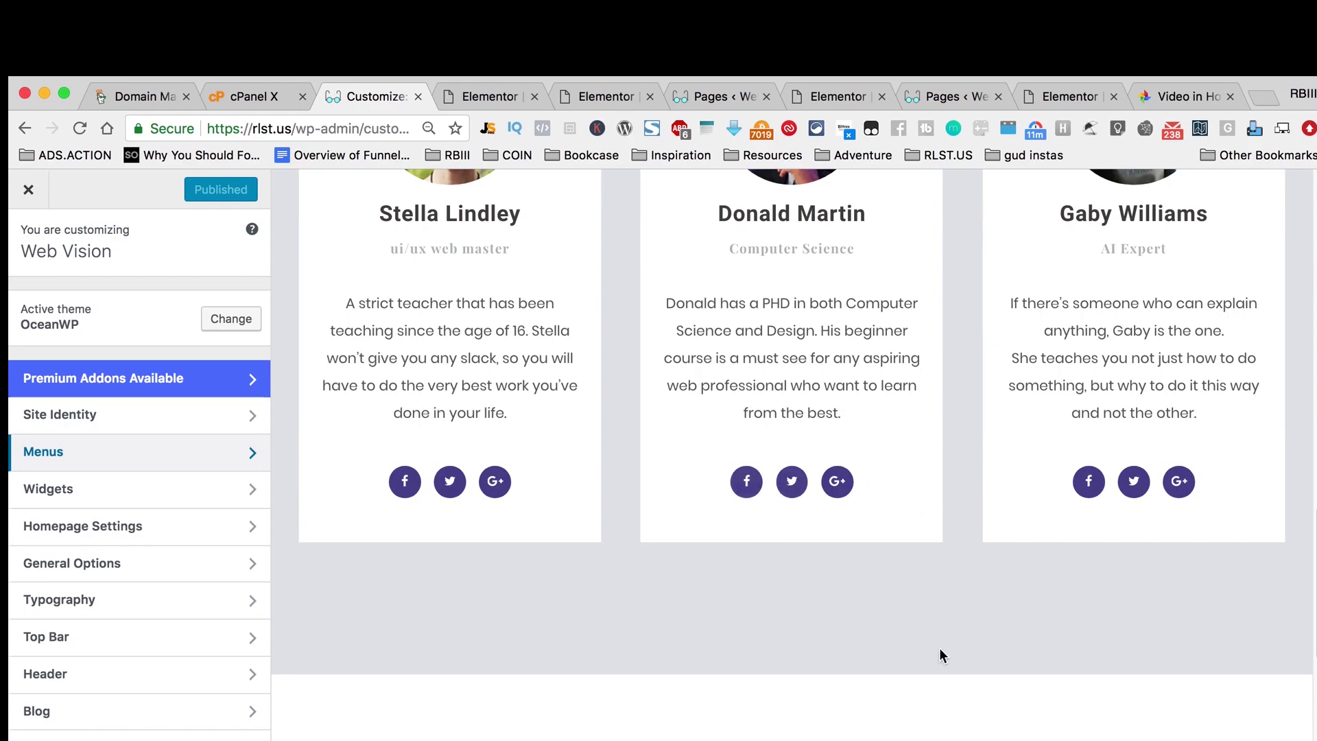
{"action": "scroll", "coordinate": [932, 640], "scroll_direction": "down", "scroll_amount": 10}
{"action": "scroll", "coordinate": [930, 637], "scroll_direction": "down", "scroll_amount": 14}
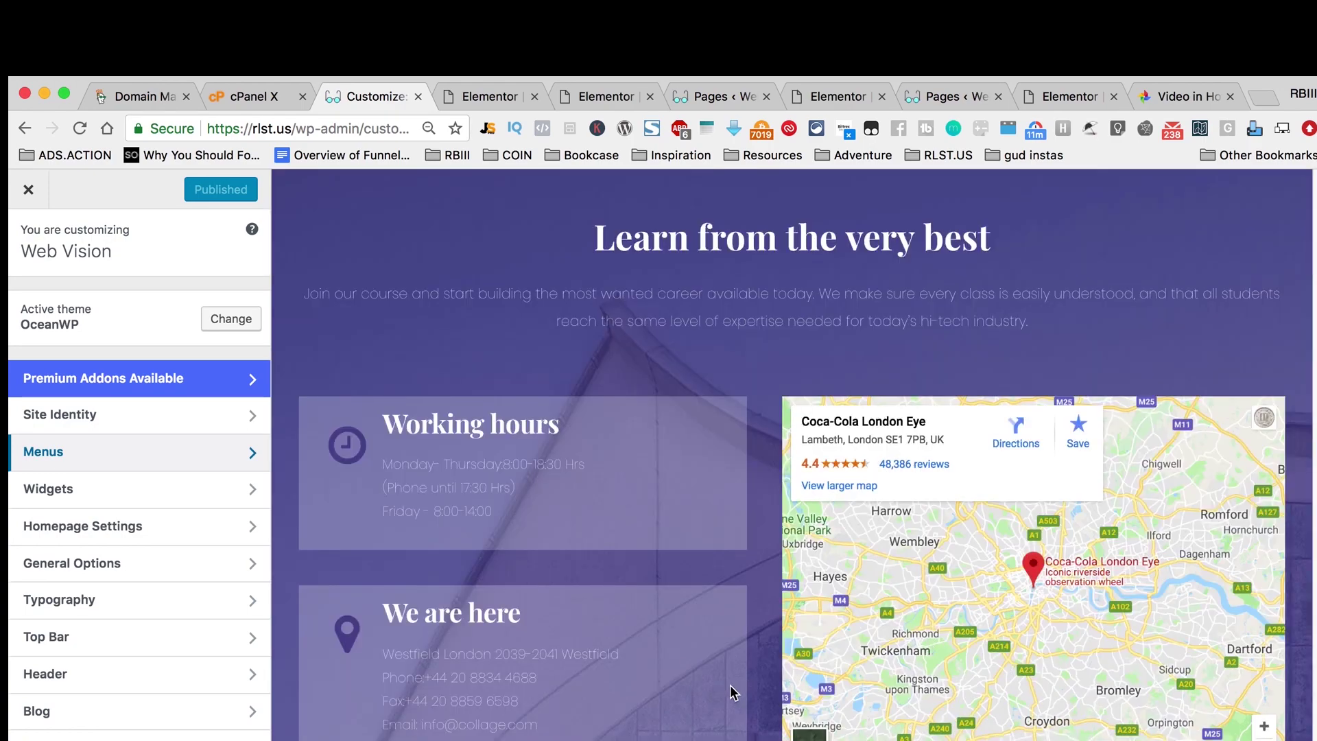
{"action": "scroll", "coordinate": [754, 675], "scroll_direction": "up", "scroll_amount": 20}
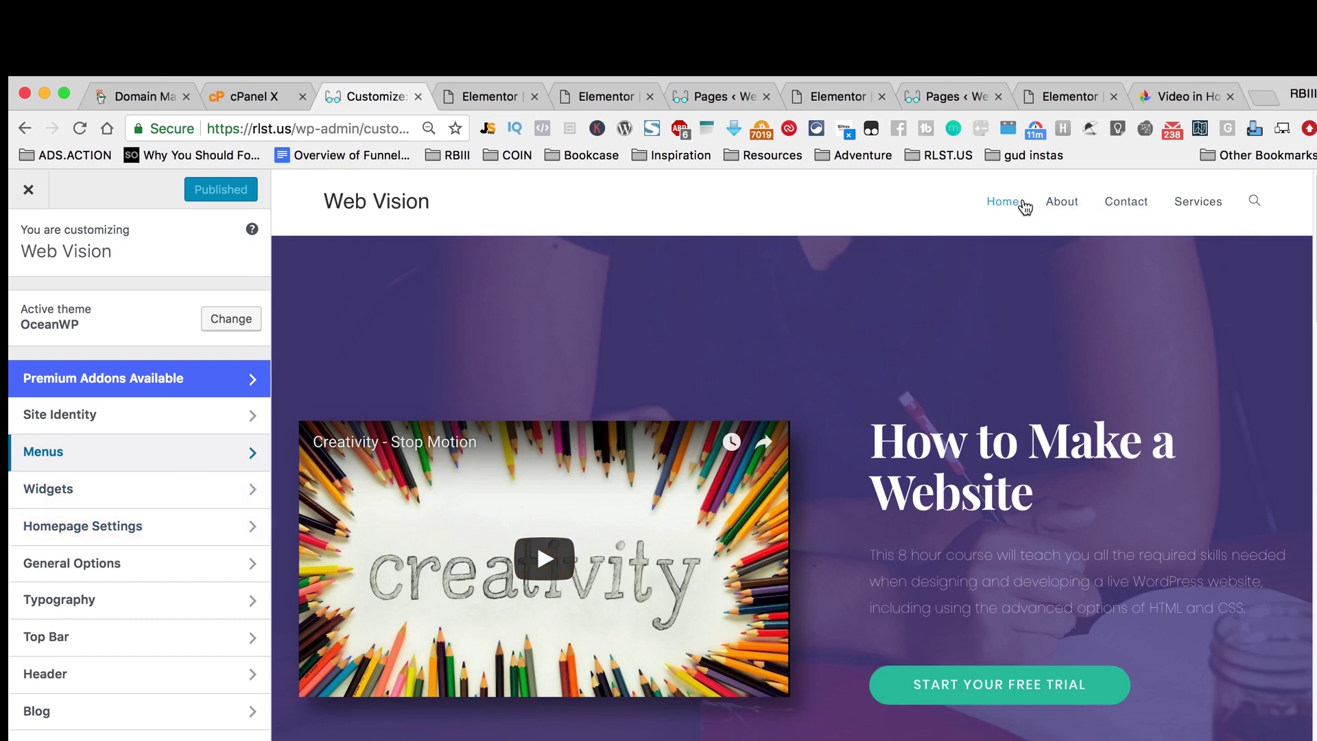
Step: Open the About page in the preview and scroll through its content
{"action": "left_click", "coordinate": [1063, 210]}
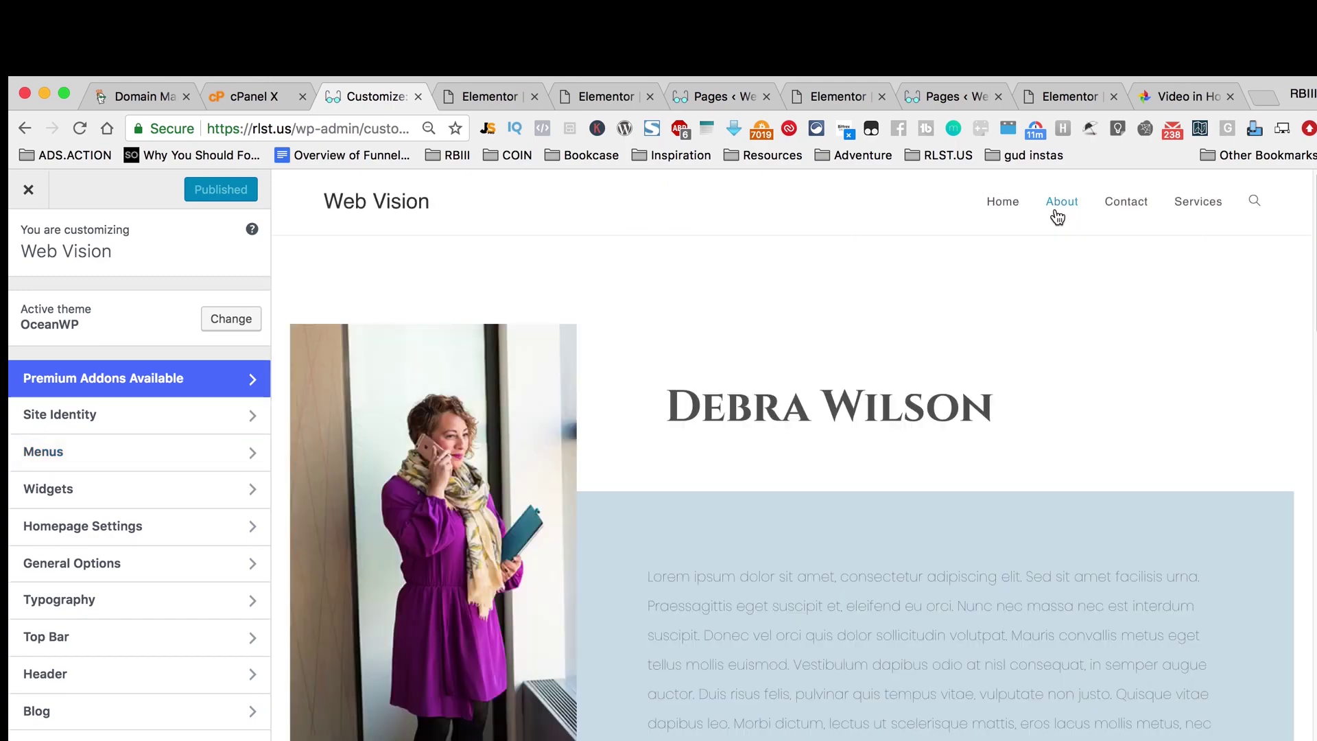
{"action": "scroll", "coordinate": [1117, 349], "scroll_direction": "down", "scroll_amount": 6}
{"action": "scroll", "coordinate": [1117, 346], "scroll_direction": "down", "scroll_amount": 1}
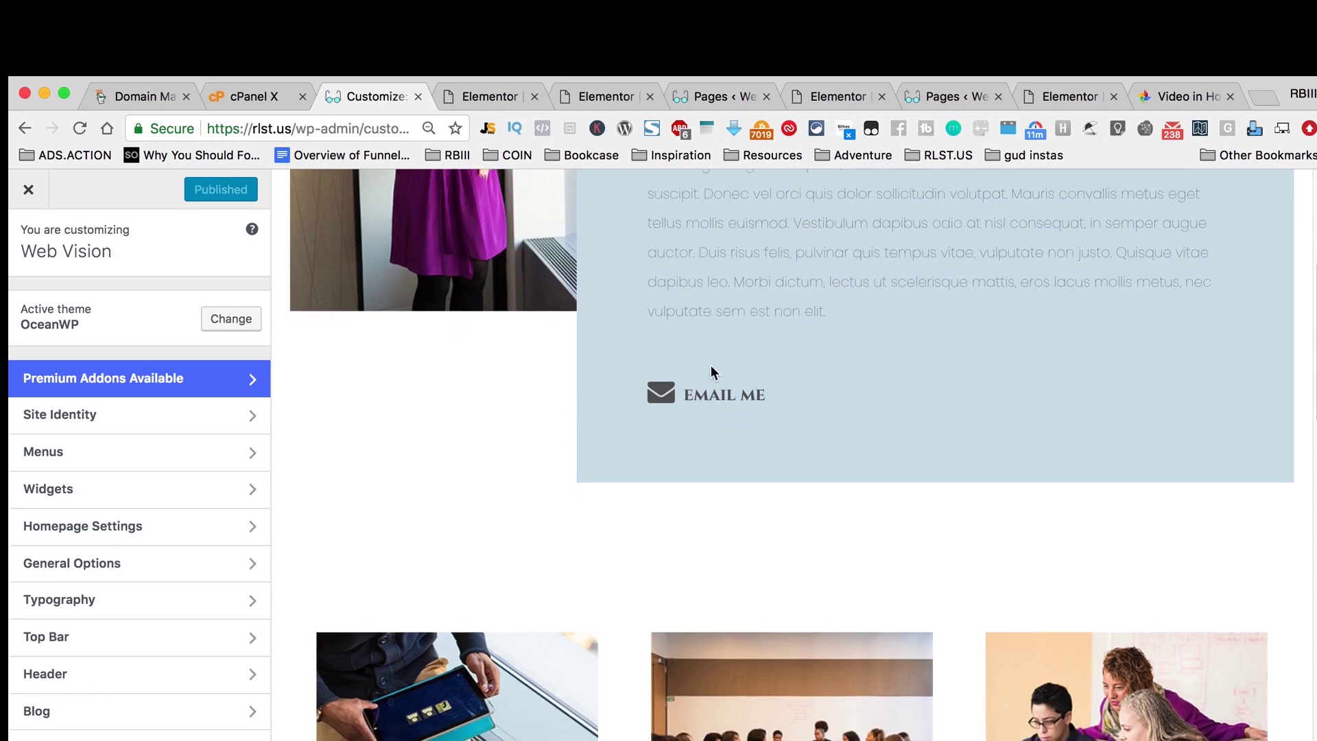
{"action": "scroll", "coordinate": [903, 426], "scroll_direction": "down", "scroll_amount": 1}
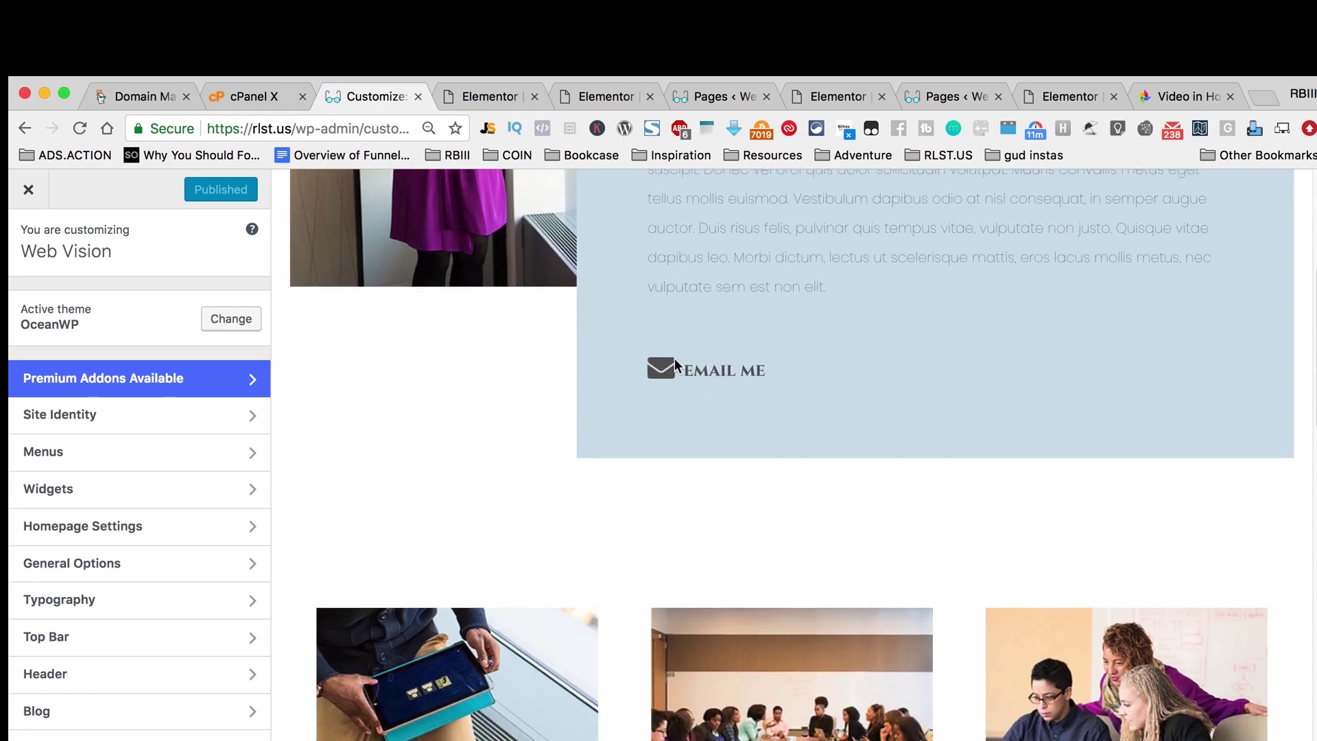
{"action": "left_click", "coordinate": [675, 360]}
{"action": "scroll", "coordinate": [892, 494], "scroll_direction": "down", "scroll_amount": 10}
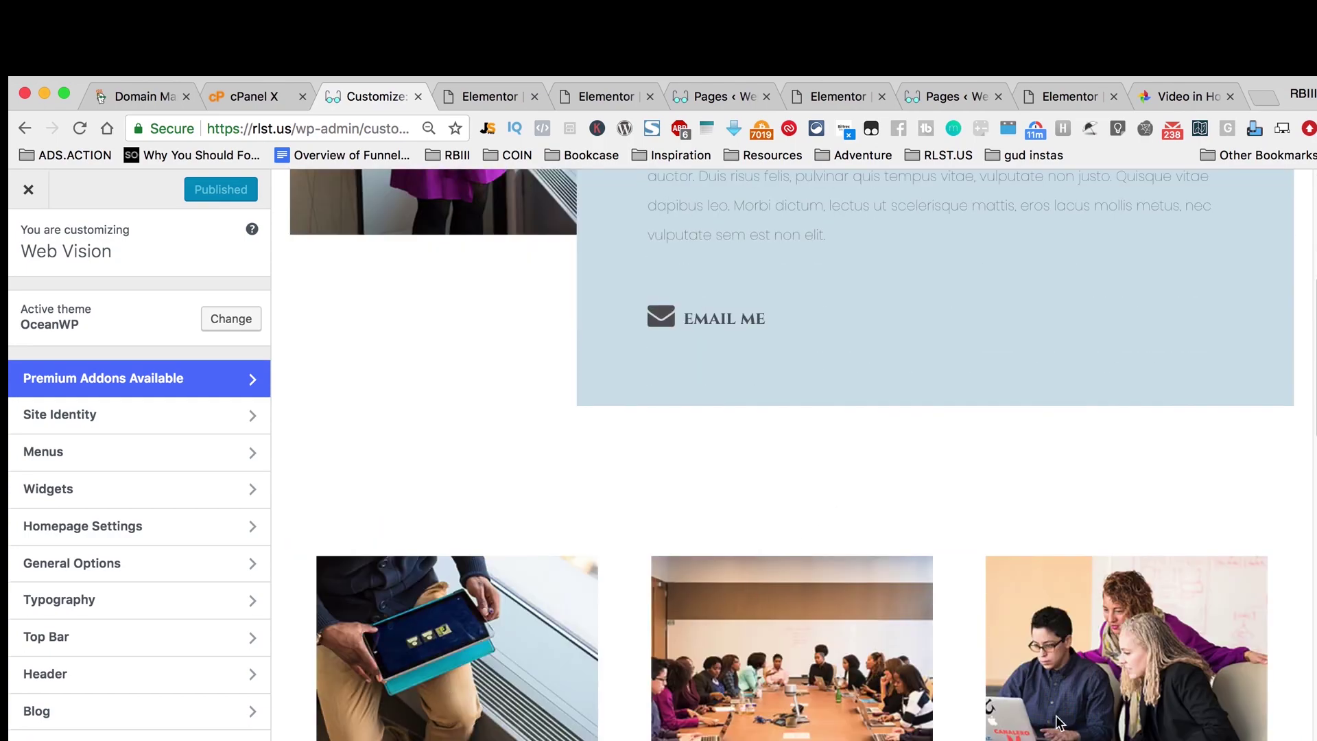
{"action": "scroll", "coordinate": [1057, 722], "scroll_direction": "down", "scroll_amount": 12}
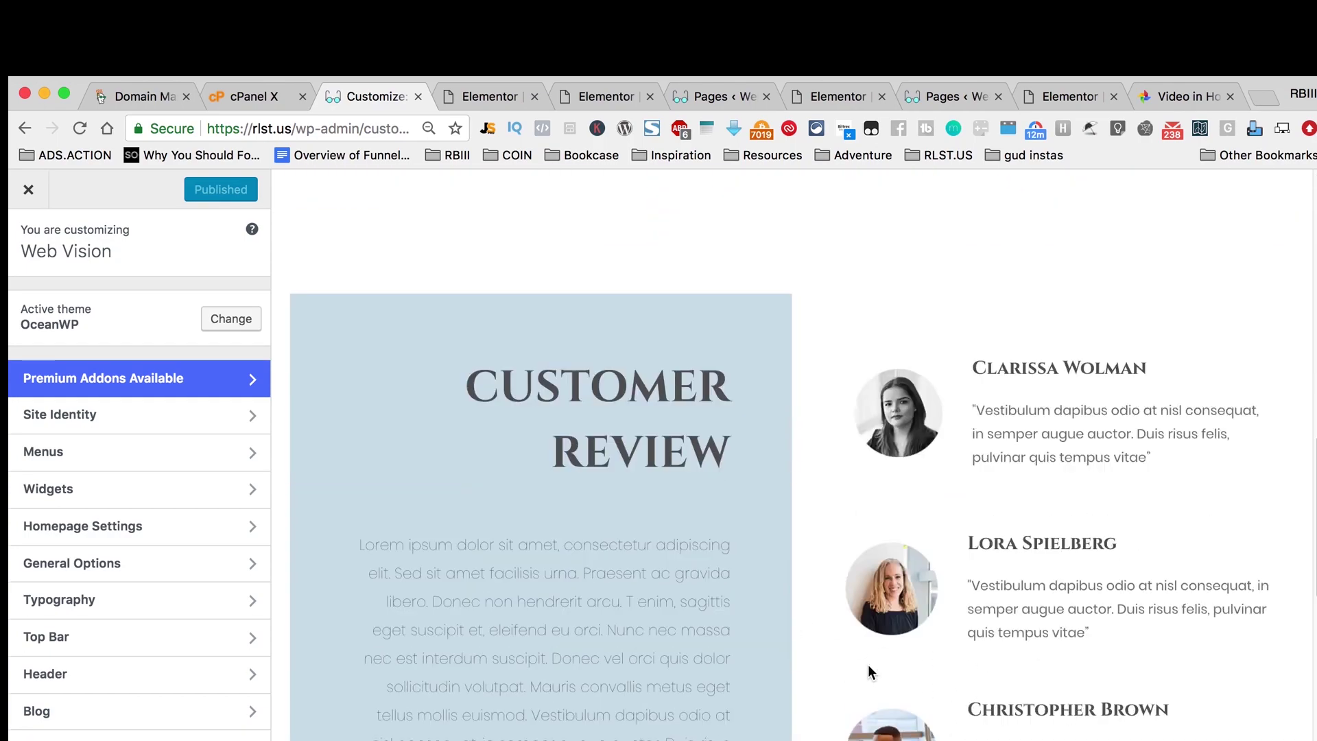
{"action": "scroll", "coordinate": [867, 664], "scroll_direction": "down", "scroll_amount": 4}
{"action": "scroll", "coordinate": [828, 623], "scroll_direction": "down", "scroll_amount": 8}
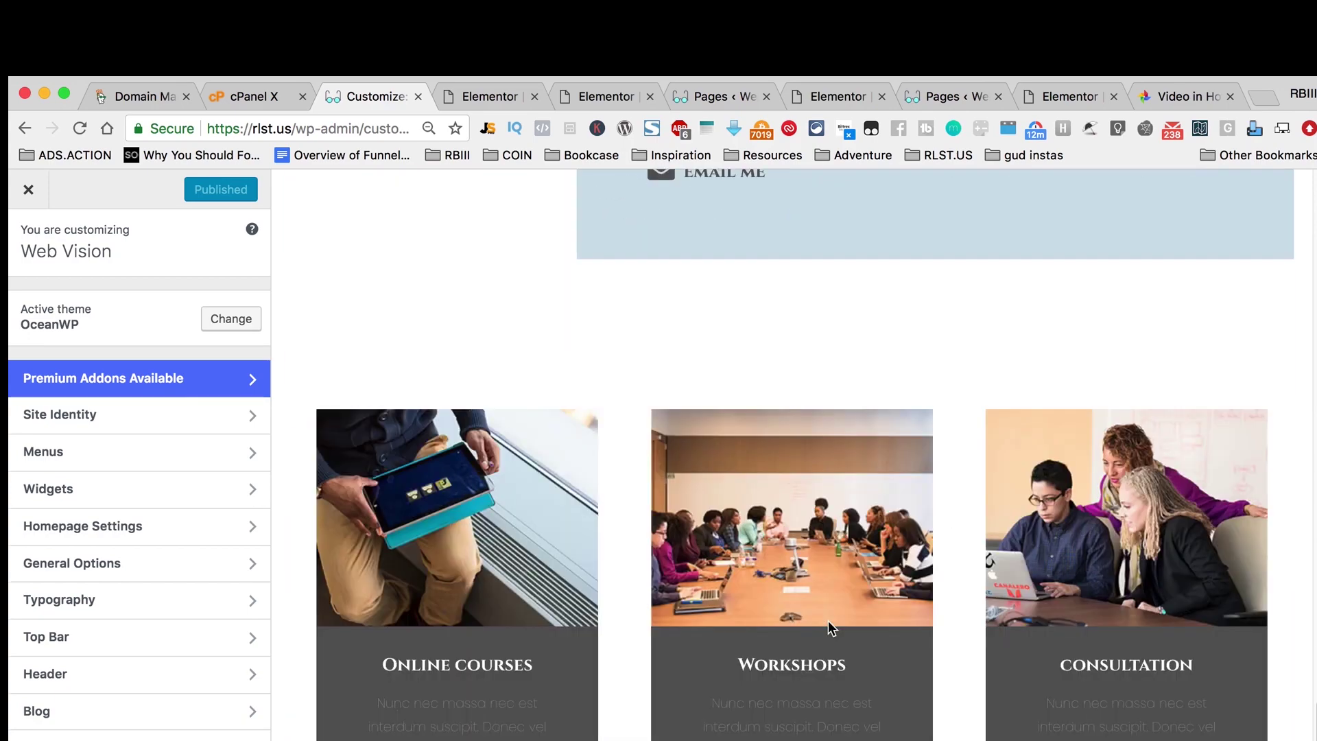
{"action": "scroll", "coordinate": [827, 620], "scroll_direction": "up", "scroll_amount": 20}
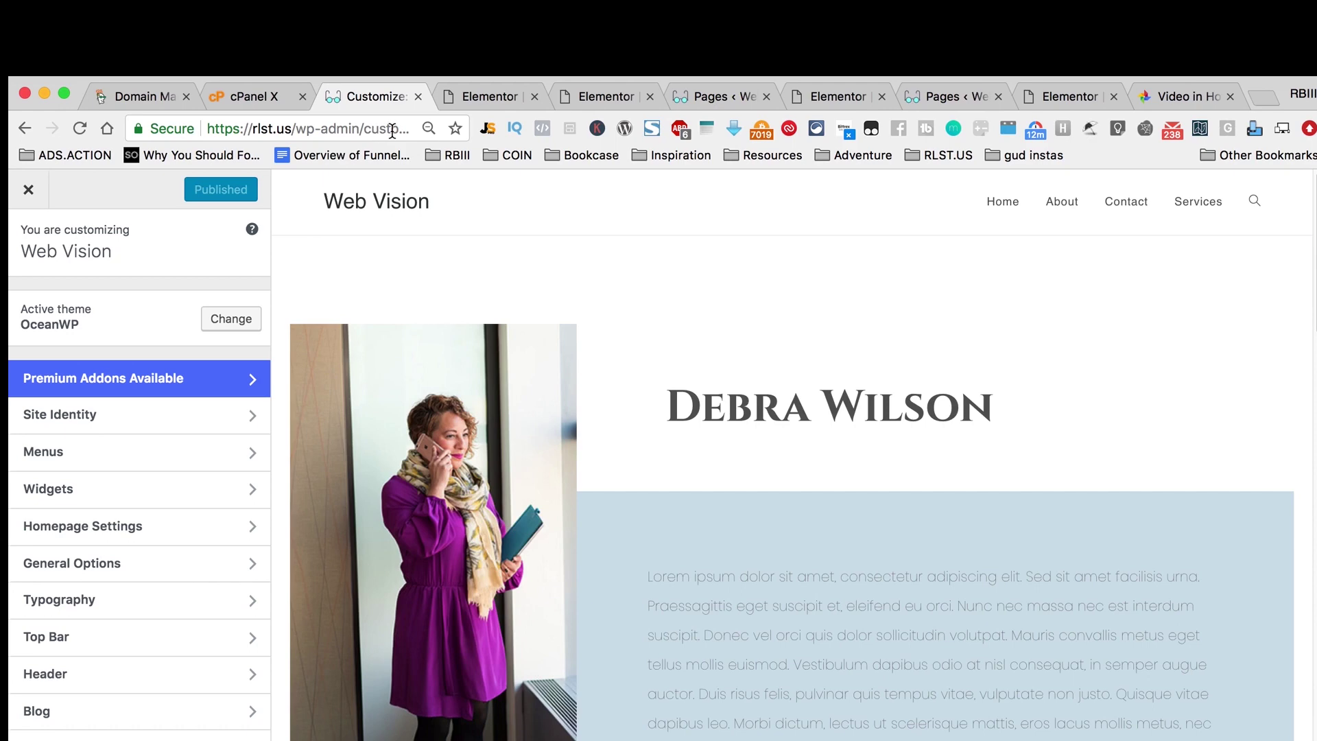
{"action": "left_click", "coordinate": [491, 96]}
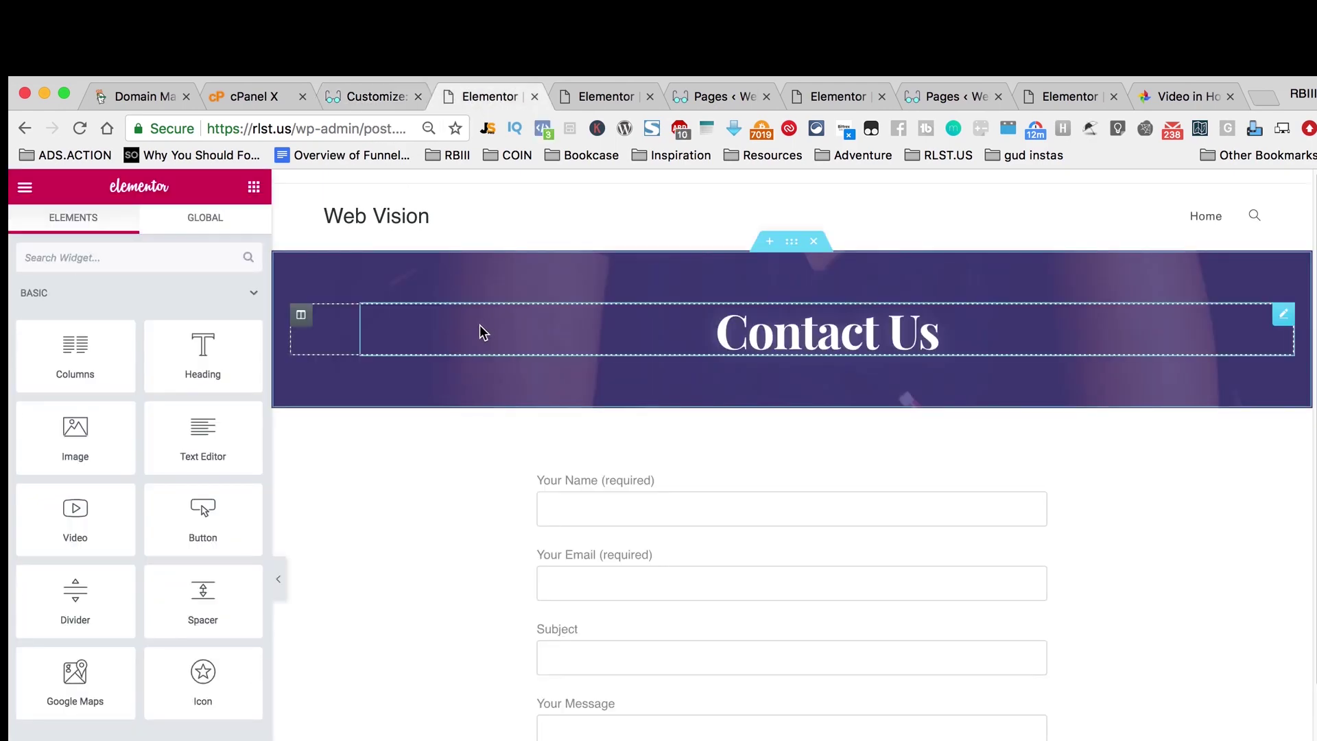
Step: Load the About page in the Elementor editor using the about?elementor address
{"action": "left_click", "coordinate": [80, 129]}
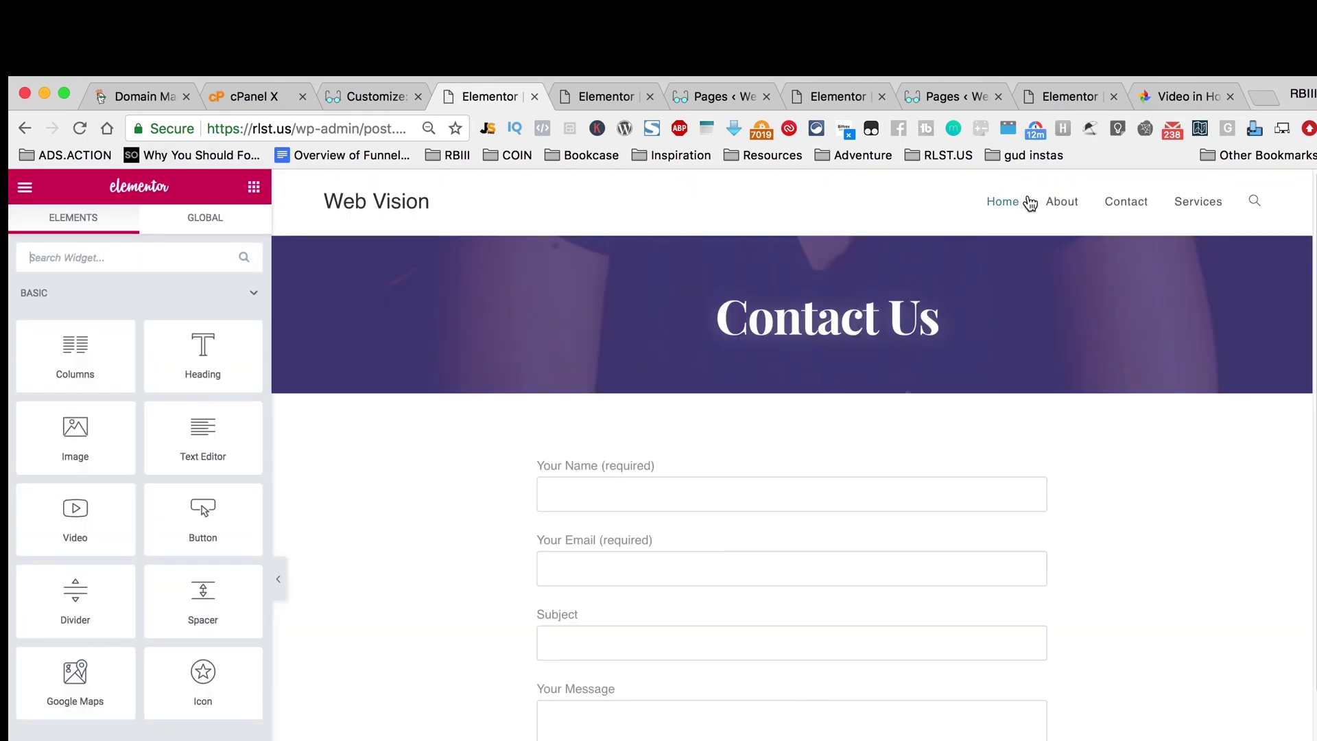
{"action": "left_click", "coordinate": [1059, 207]}
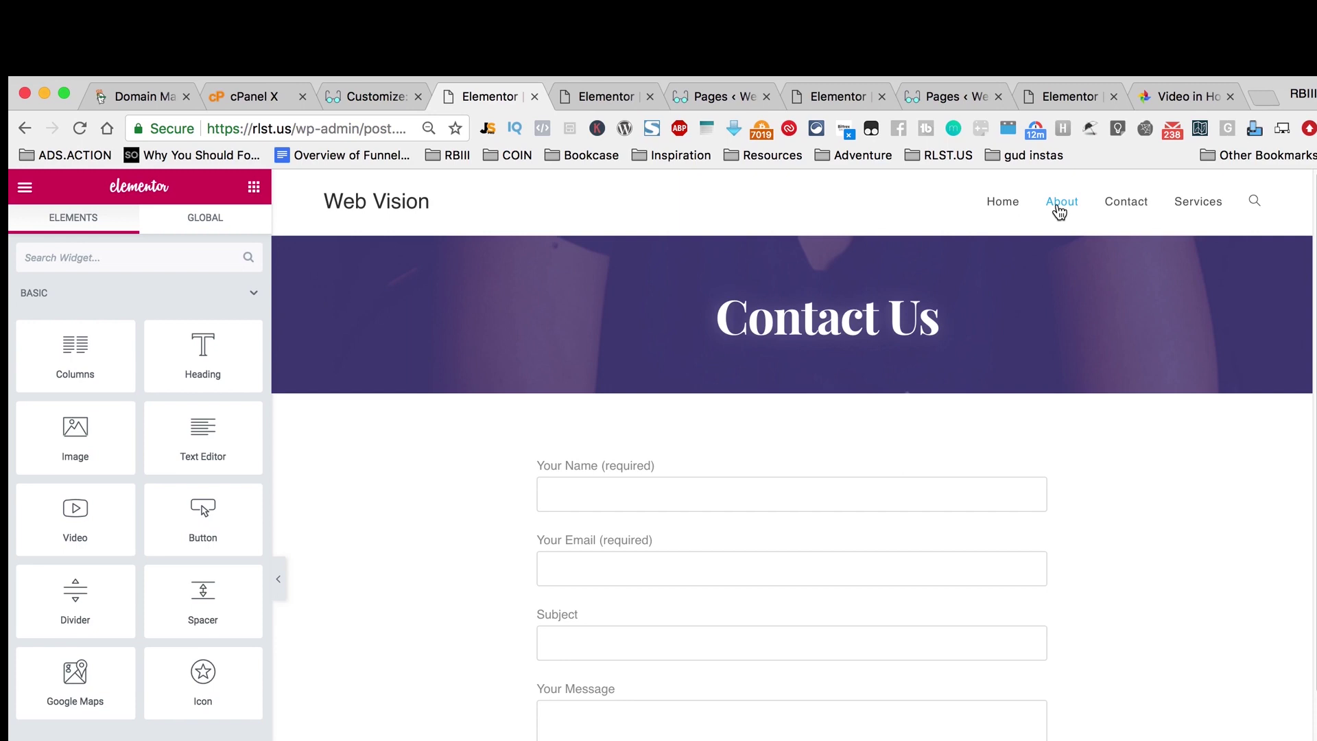
{"action": "left_click", "coordinate": [1058, 206]}
{"action": "left_click", "coordinate": [1059, 209]}
{"action": "left_click_drag", "start_coordinate": [363, 133], "coordinate": [493, 144]}
{"action": "left_click", "coordinate": [274, 130]}
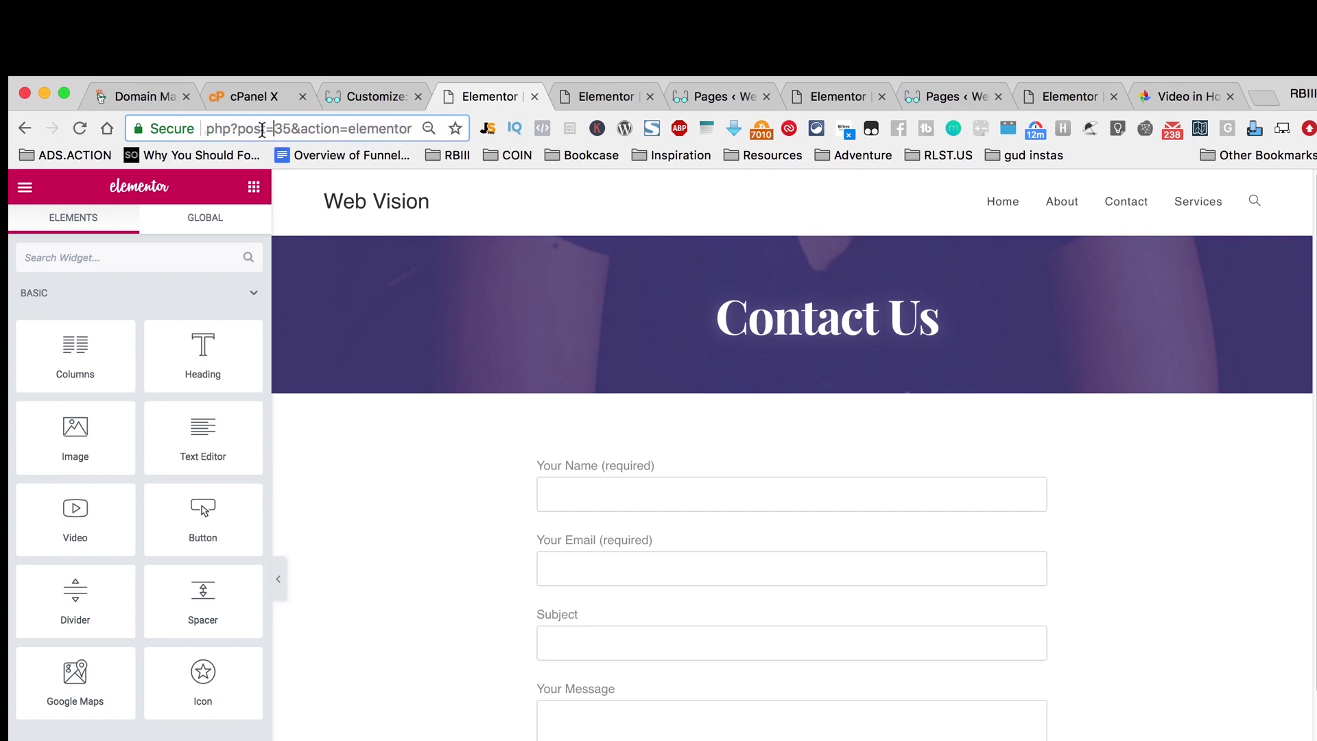
{"action": "left_click_drag", "start_coordinate": [261, 130], "coordinate": [102, 125]}
{"action": "left_click", "coordinate": [298, 131]}
{"action": "left_click_drag", "start_coordinate": [299, 130], "coordinate": [939, 178]}
{"action": "type", "text": "abou"}
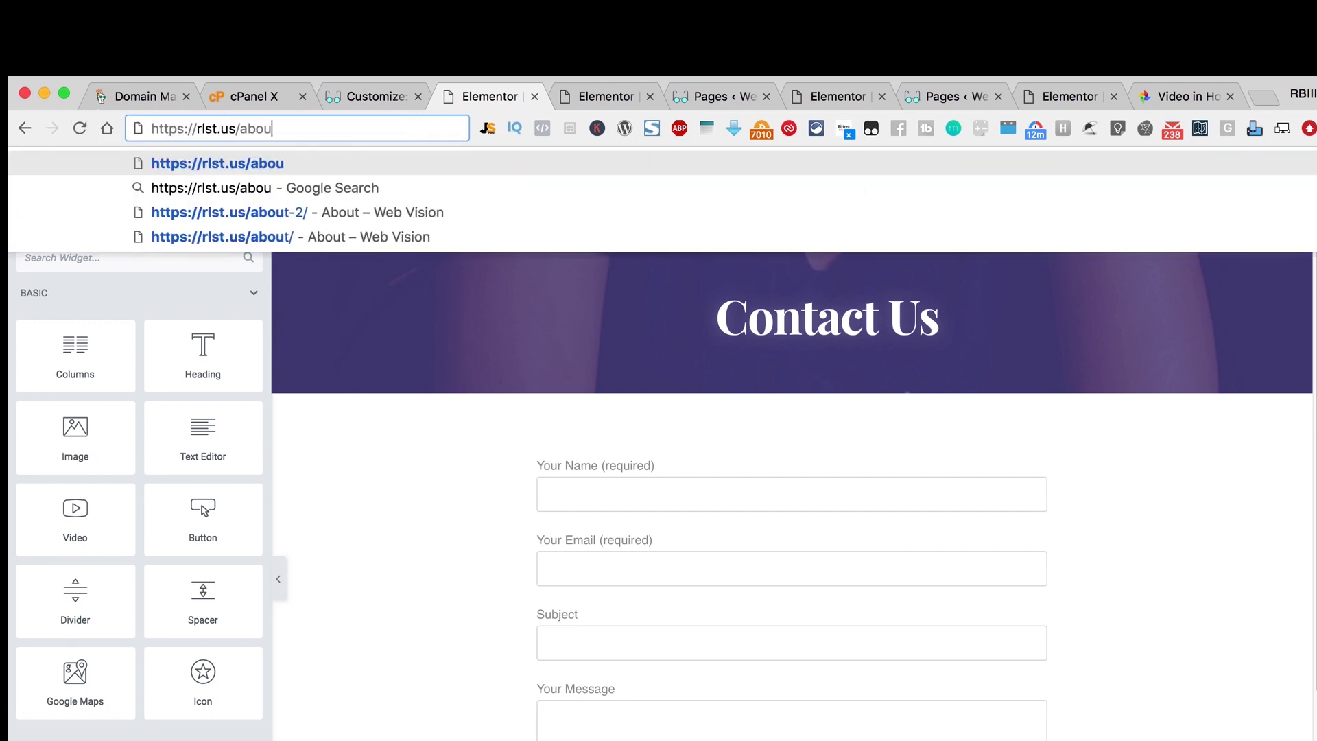
{"action": "type", "text": "t?elementor"}
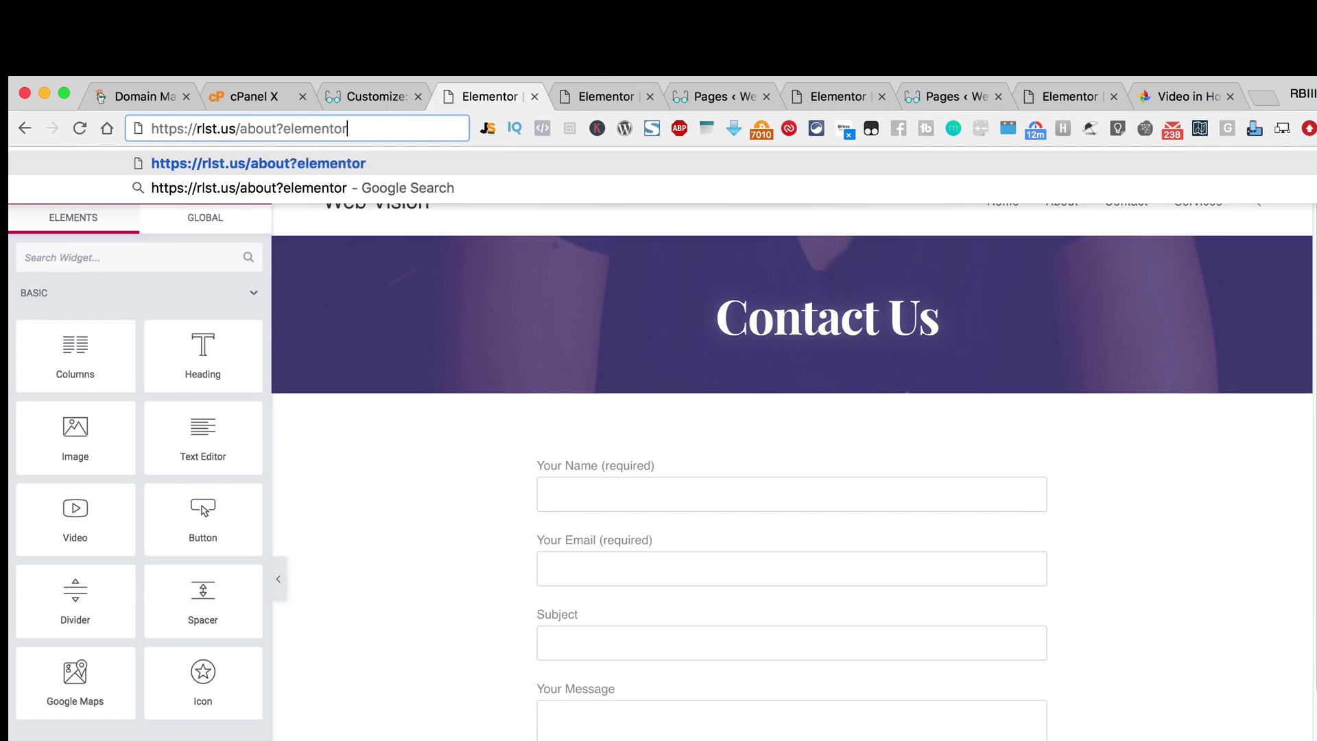
{"action": "key", "text": "Return"}
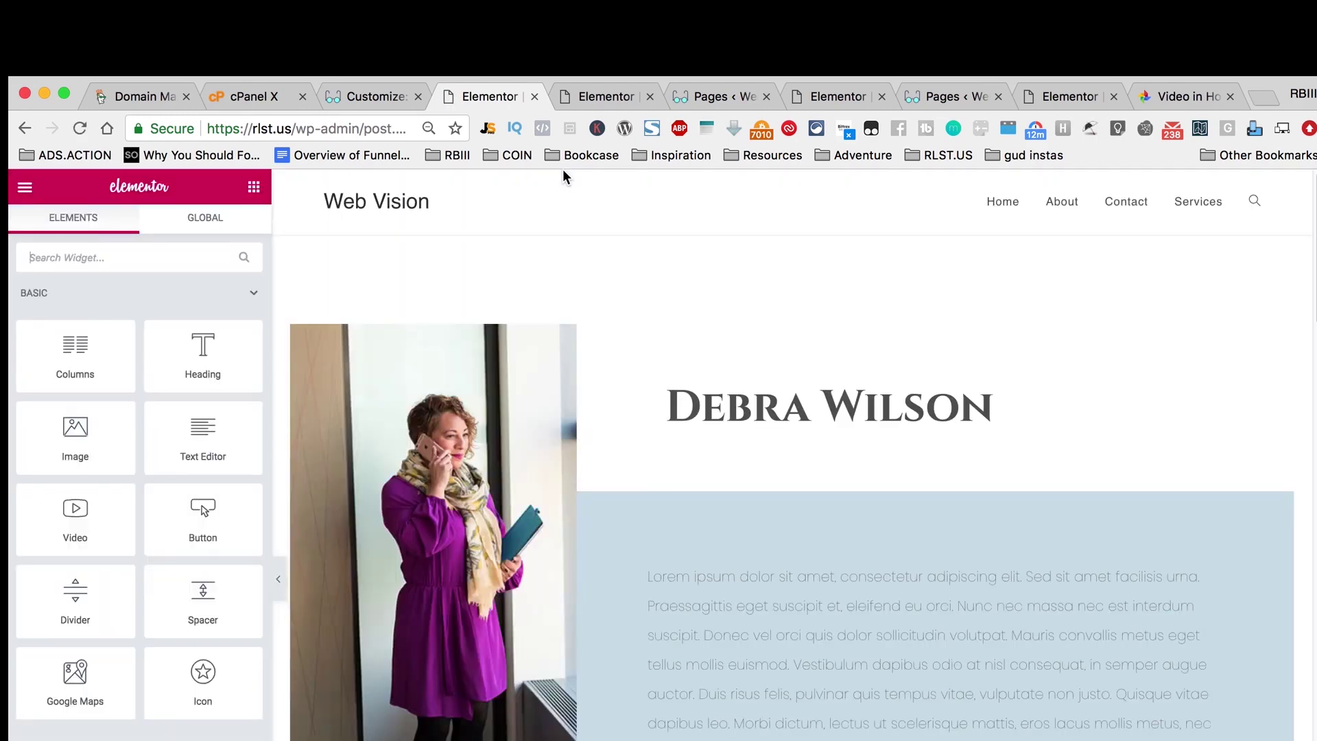
Step: Delete the duplicate Debra Wilson, courses and second Customer Review sections
{"action": "scroll", "coordinate": [902, 561], "scroll_direction": "down", "scroll_amount": 20}
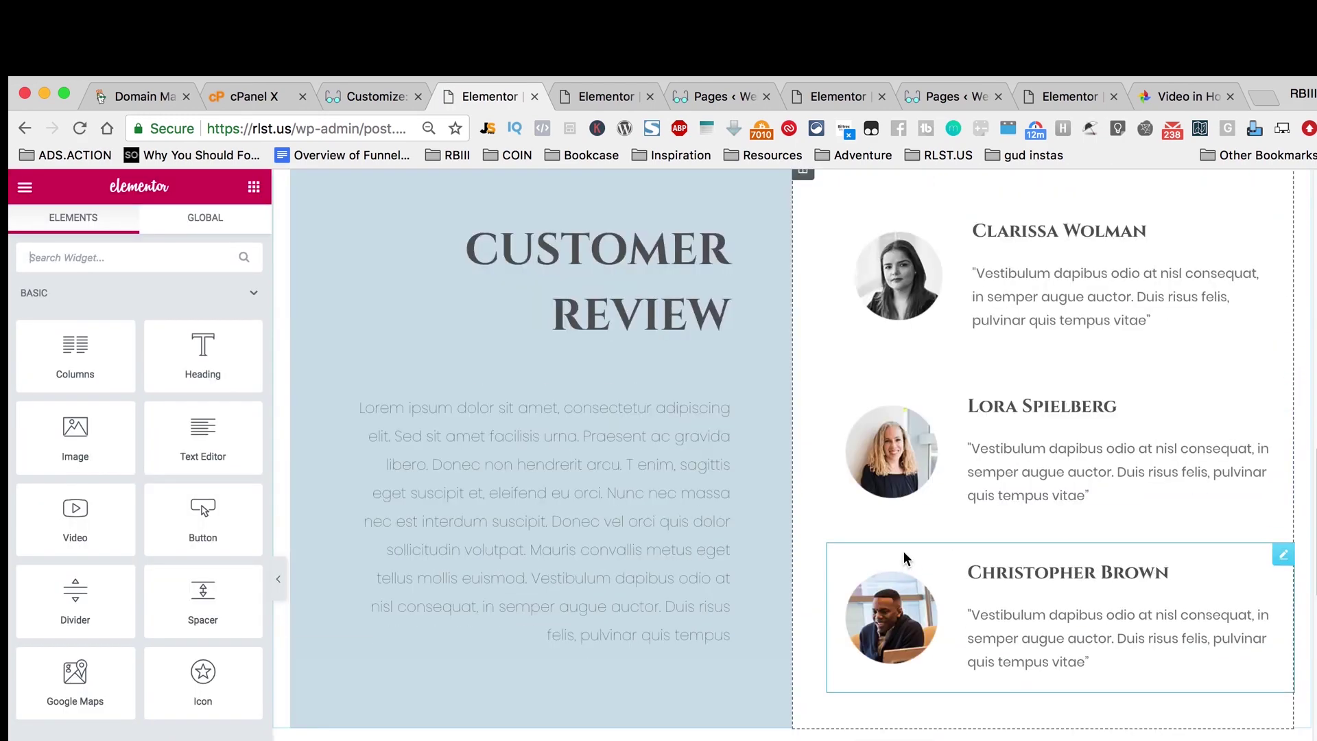
{"action": "left_click", "coordinate": [814, 398]}
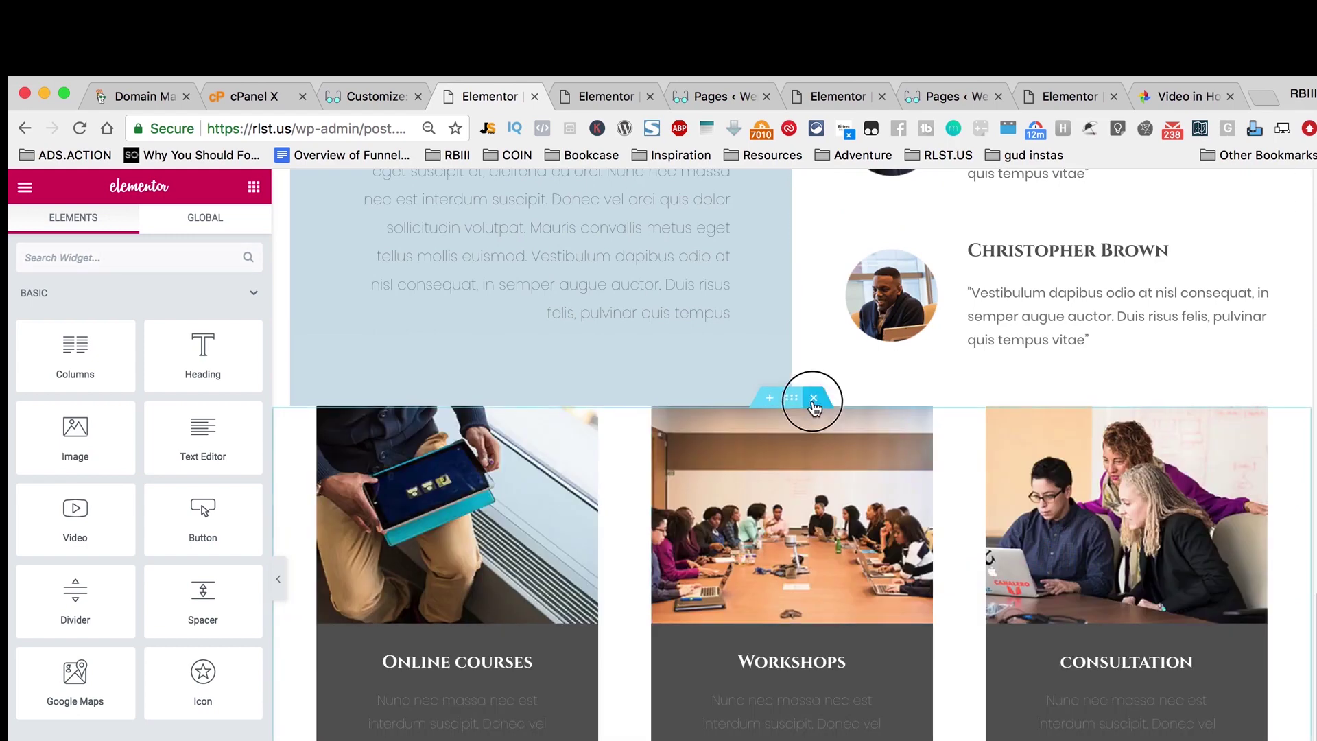
{"action": "left_click", "coordinate": [813, 396]}
{"action": "left_click", "coordinate": [812, 395]}
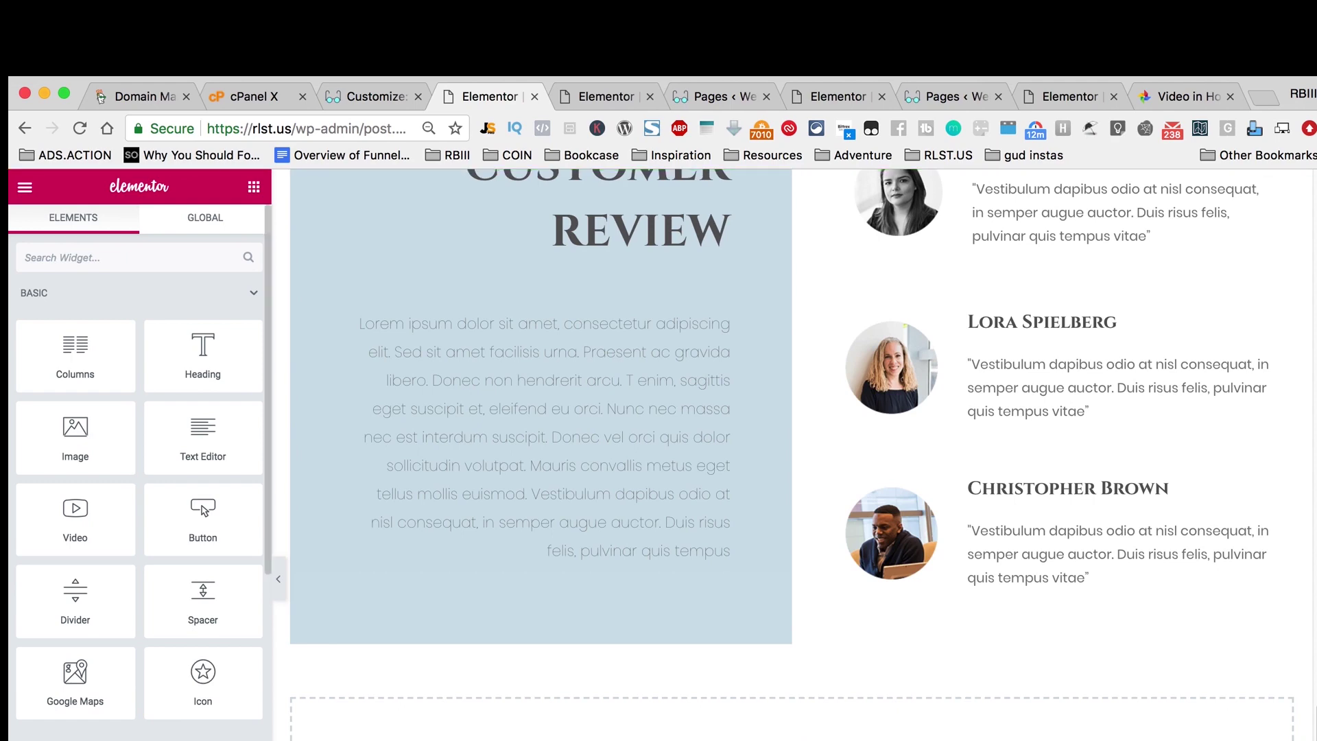
{"action": "scroll", "coordinate": [1172, 219], "scroll_direction": "up", "scroll_amount": 15}
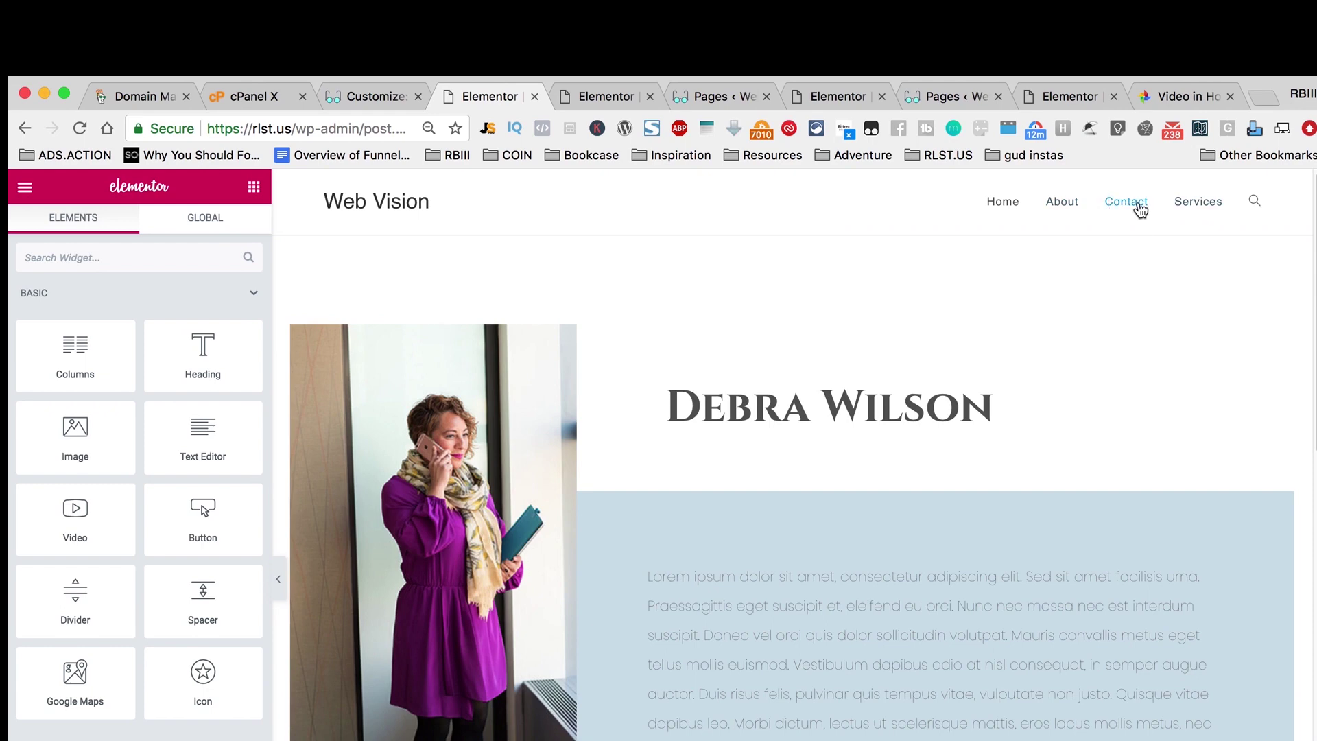
{"action": "left_click", "coordinate": [309, 127]}
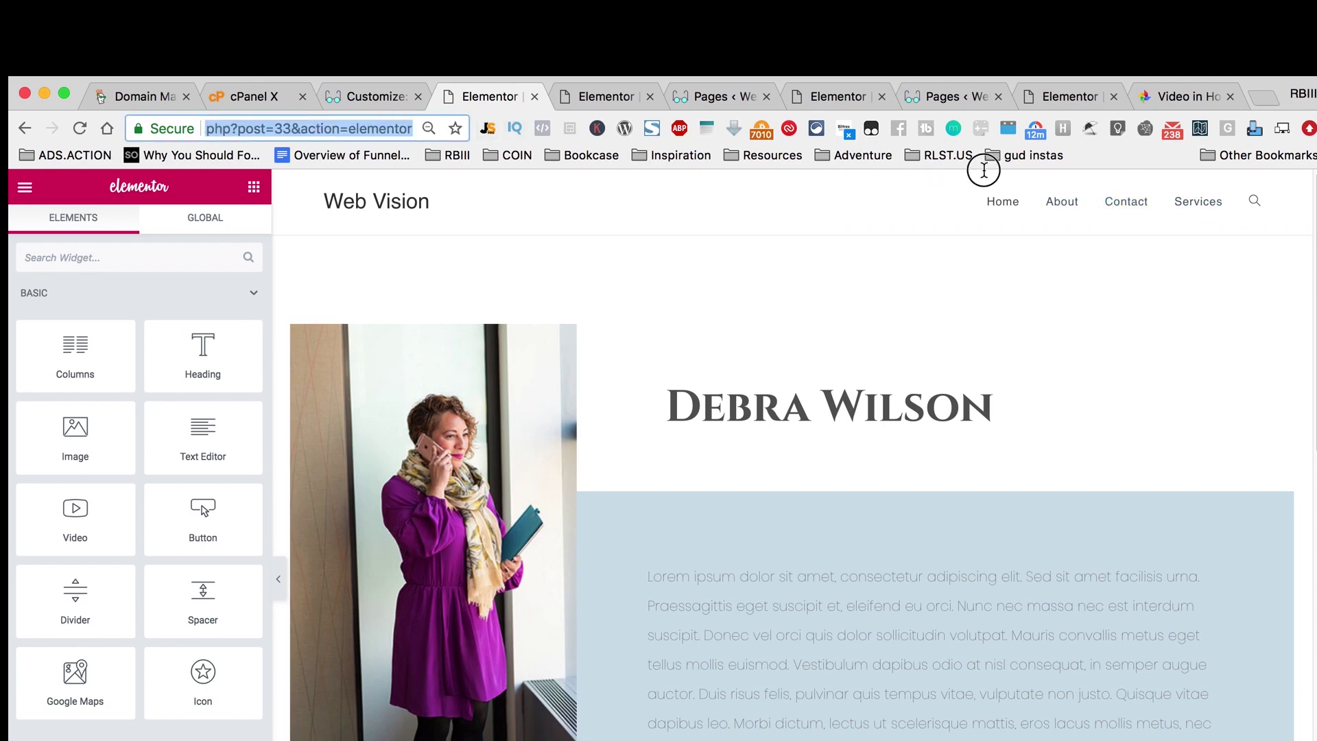
{"action": "type", "text": "https://rlst.us/conta"}
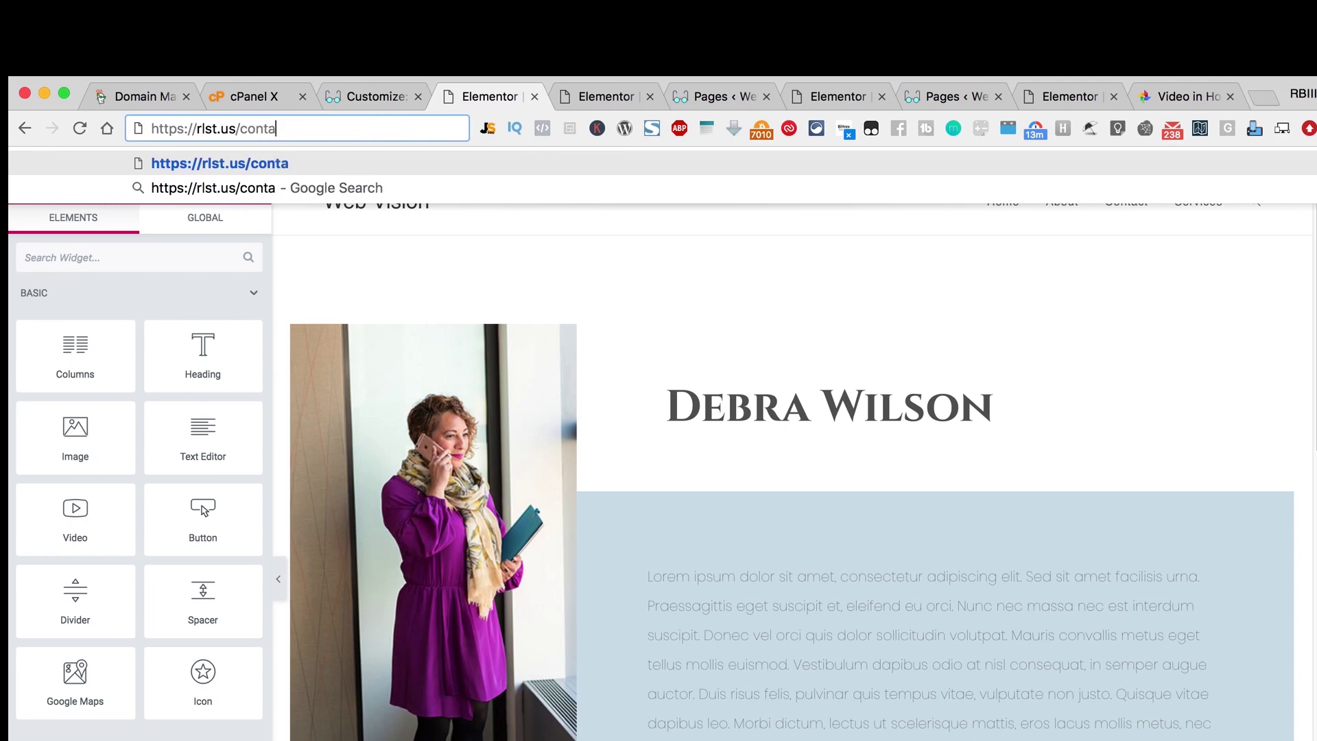
{"action": "type", "text": "ct"}
{"action": "key", "text": "Return"}
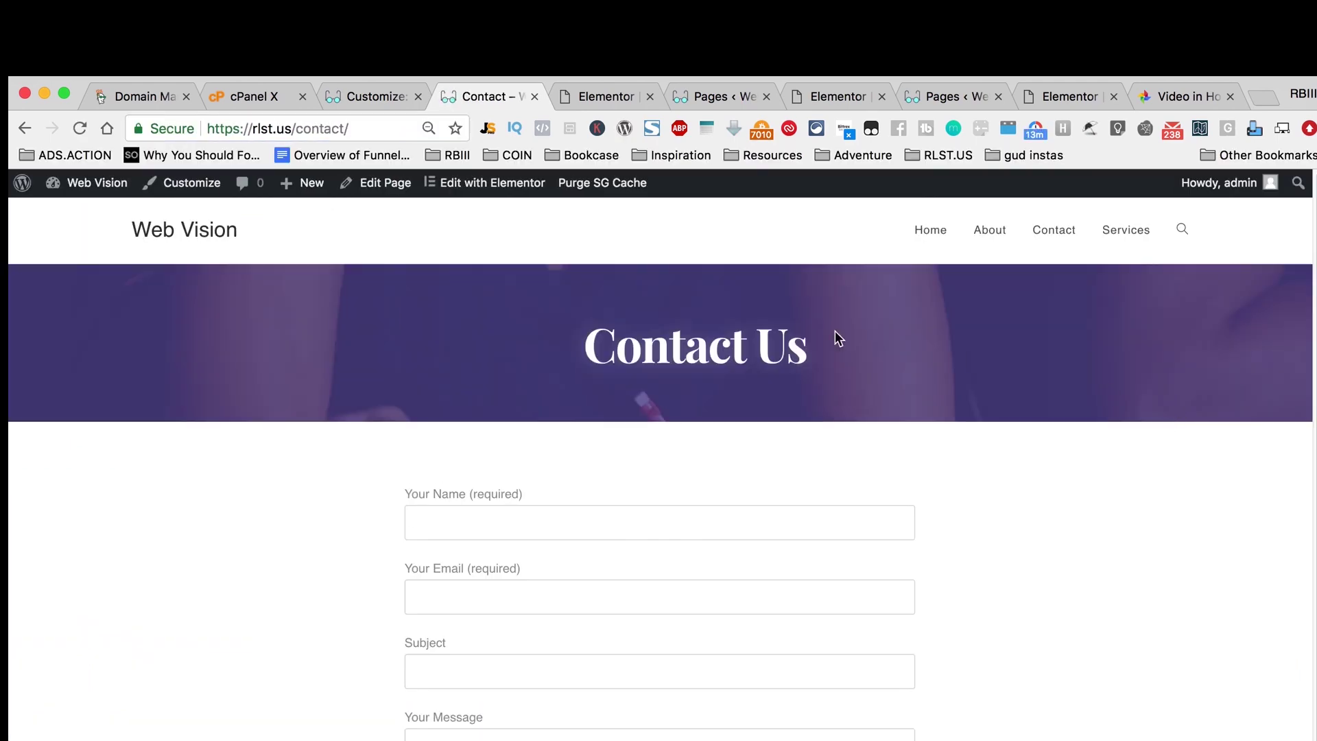
Step: View the live Services page and open it with Elementor
{"action": "left_click", "coordinate": [1109, 239]}
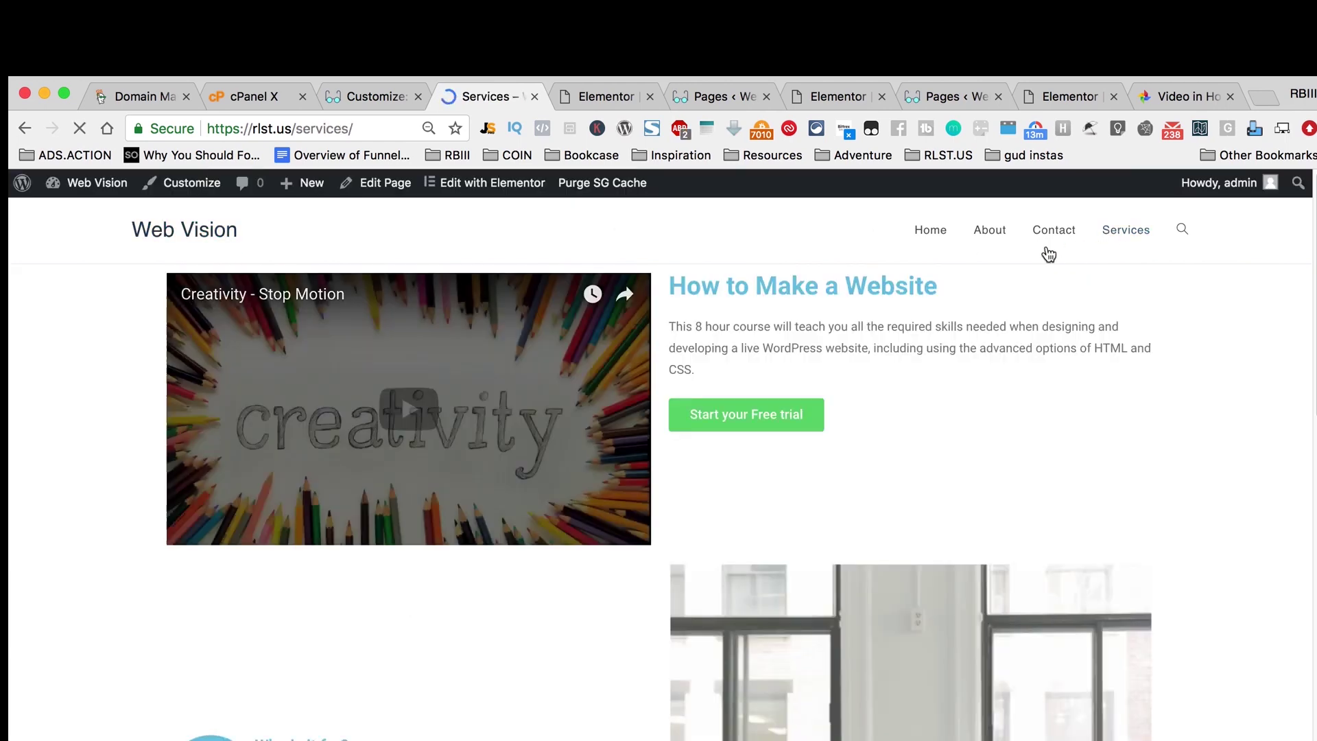
{"action": "left_click_drag", "start_coordinate": [669, 285], "coordinate": [984, 441]}
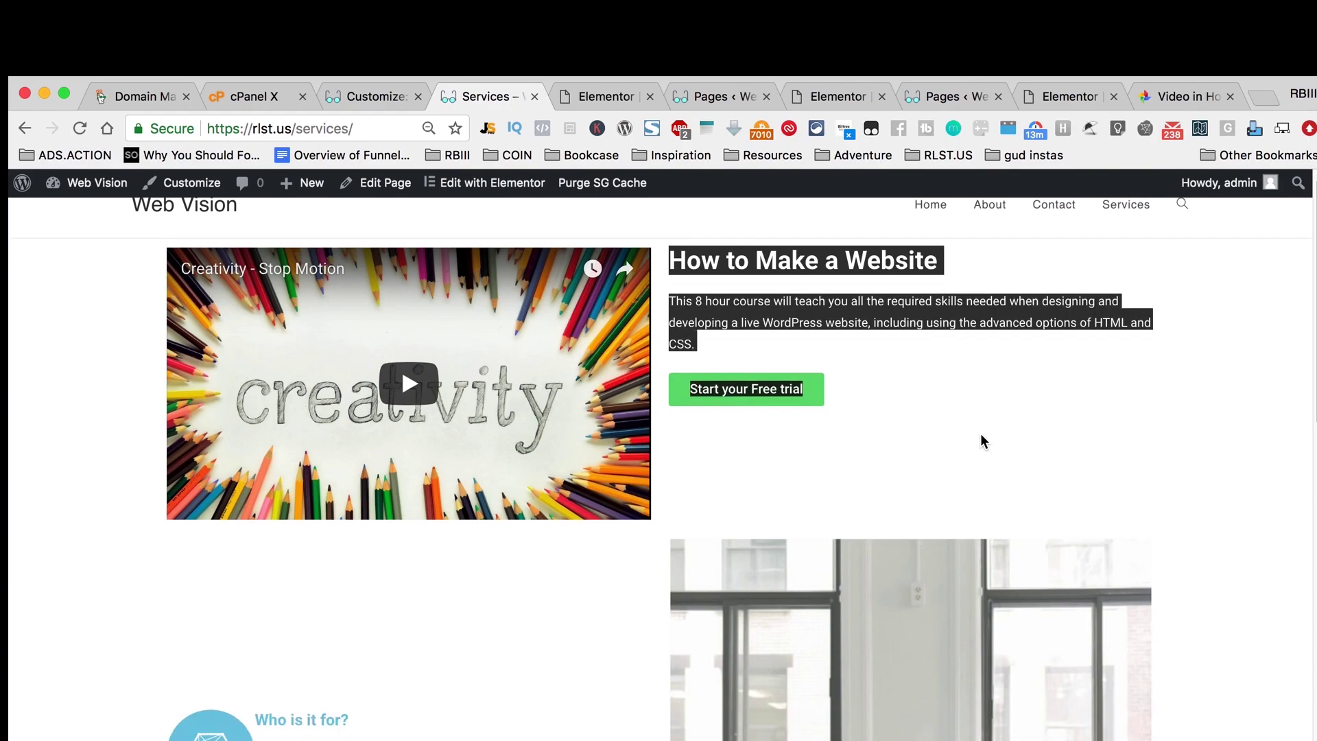
{"action": "scroll", "coordinate": [983, 441], "scroll_direction": "down", "scroll_amount": 20}
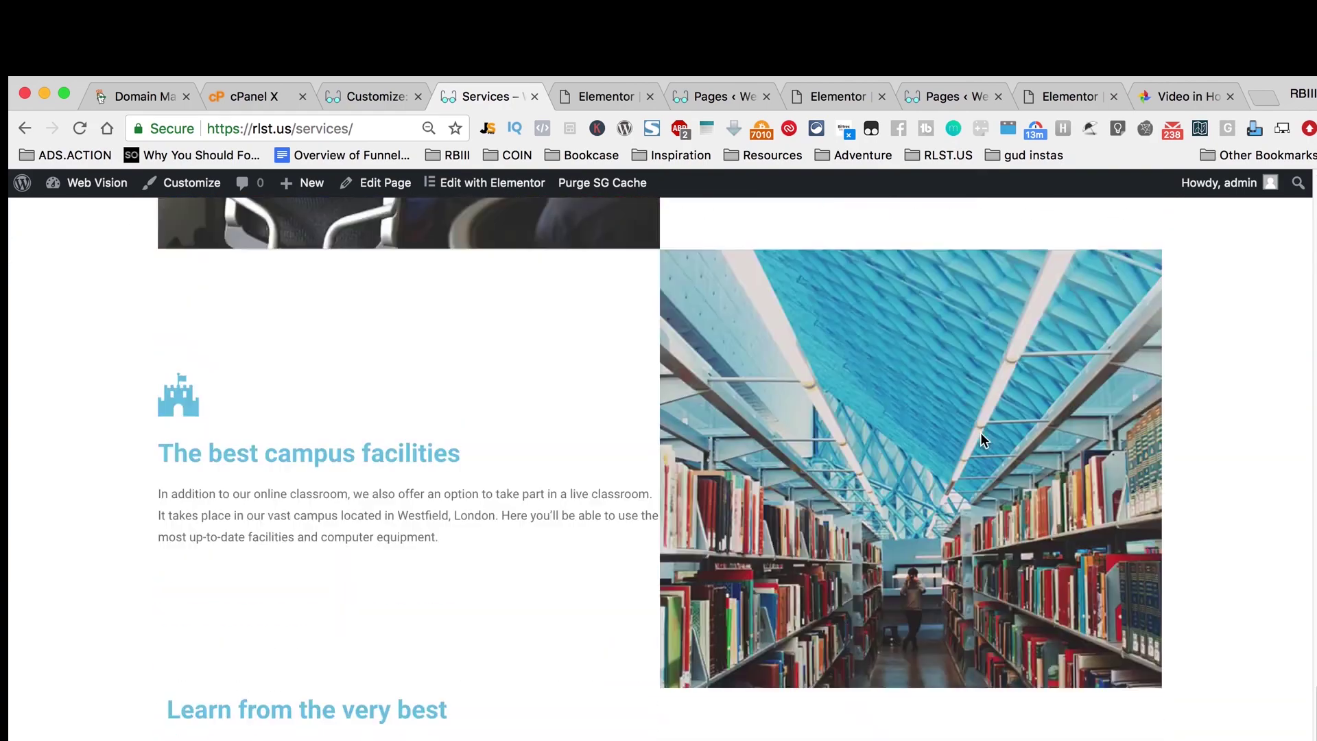
{"action": "scroll", "coordinate": [984, 441], "scroll_direction": "up", "scroll_amount": 20}
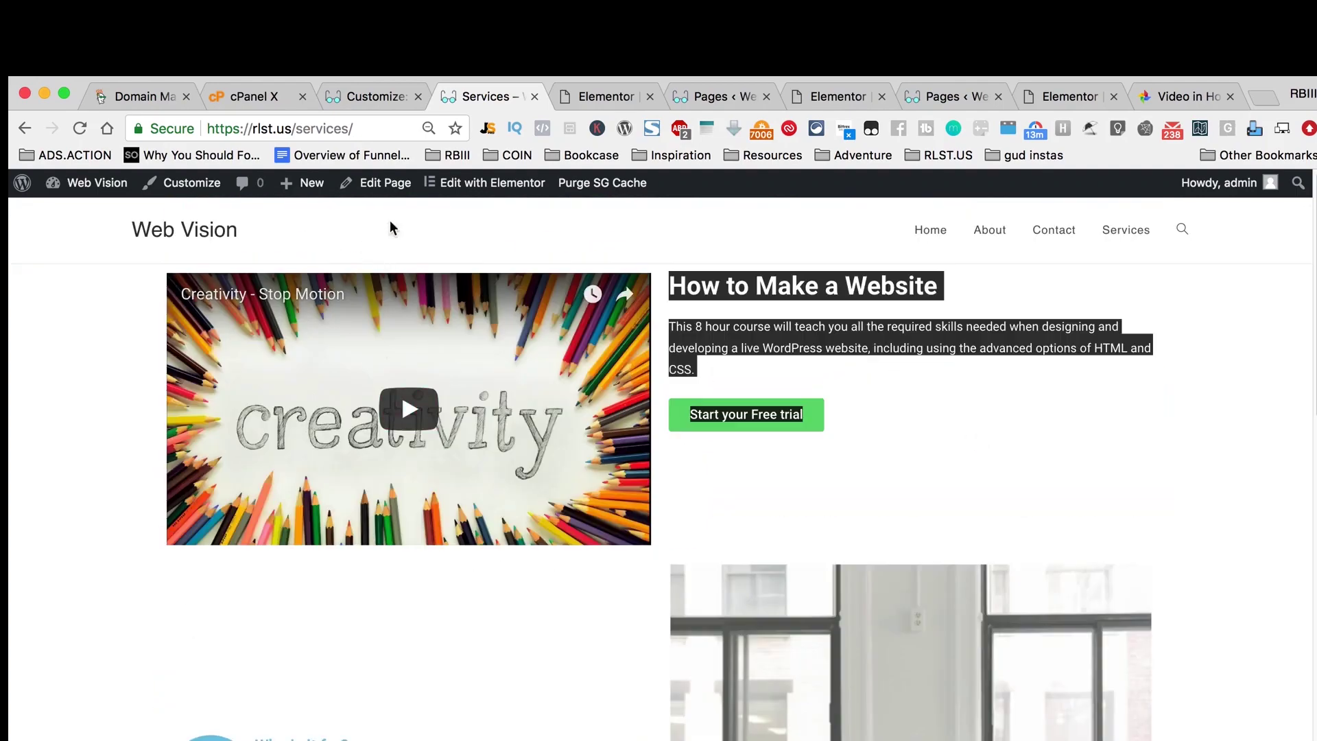
{"action": "left_click", "coordinate": [511, 193]}
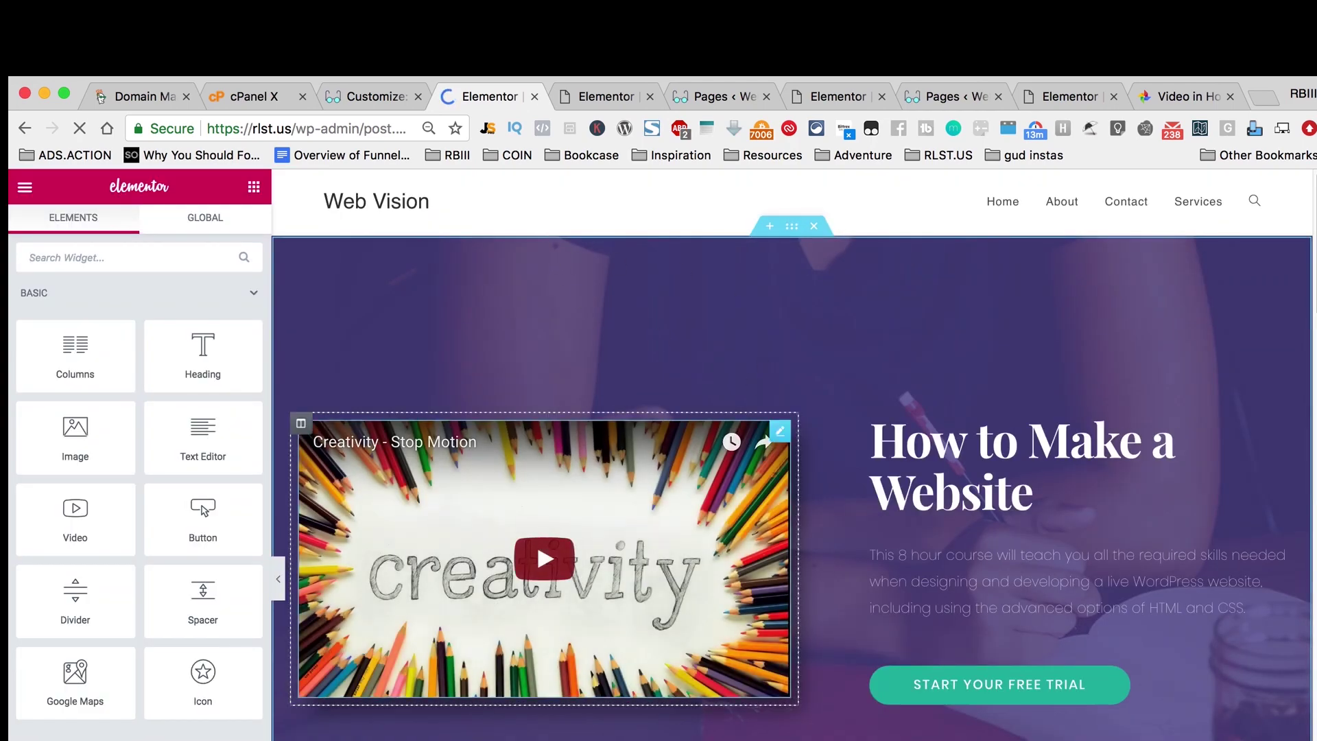
Step: Preview and insert the Services – Moving page template below the existing Services content
{"action": "left_click", "coordinate": [982, 606]}
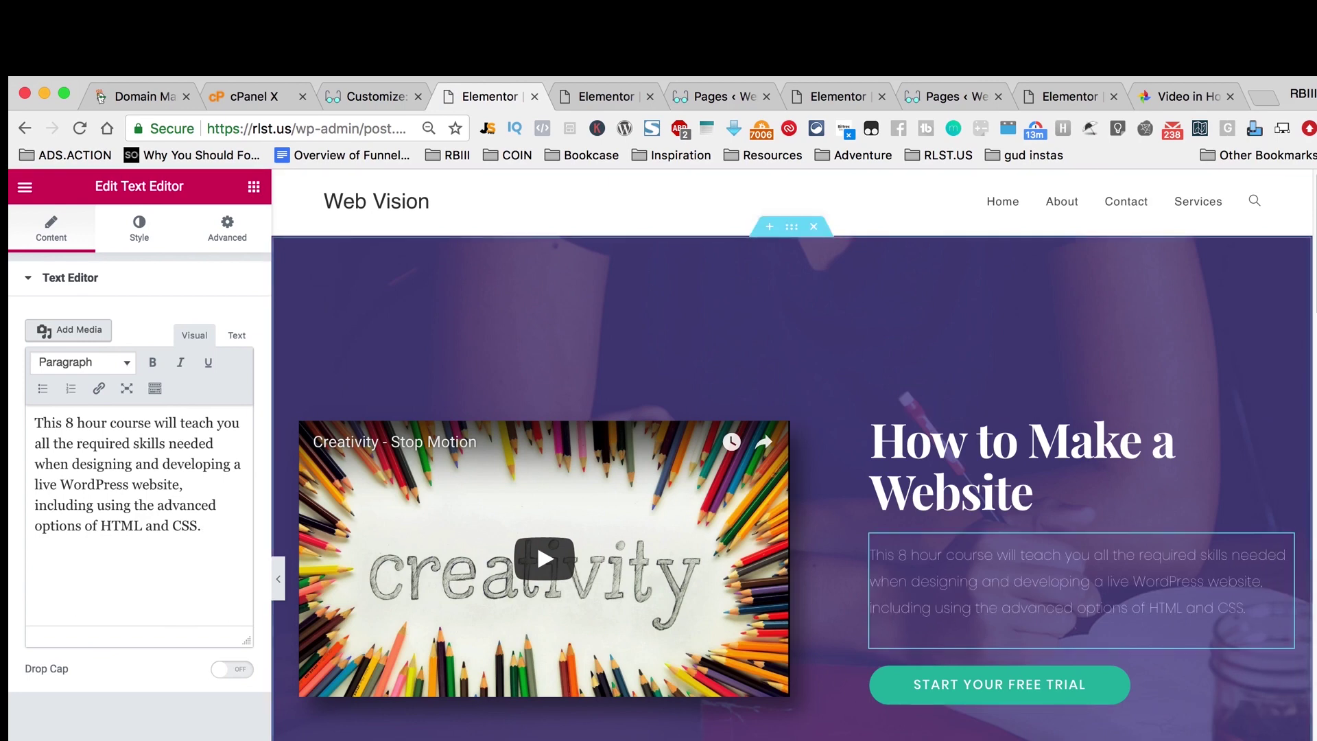
{"action": "scroll", "coordinate": [537, 540], "scroll_direction": "down", "scroll_amount": 15}
{"action": "scroll", "coordinate": [710, 727], "scroll_direction": "up", "scroll_amount": 15}
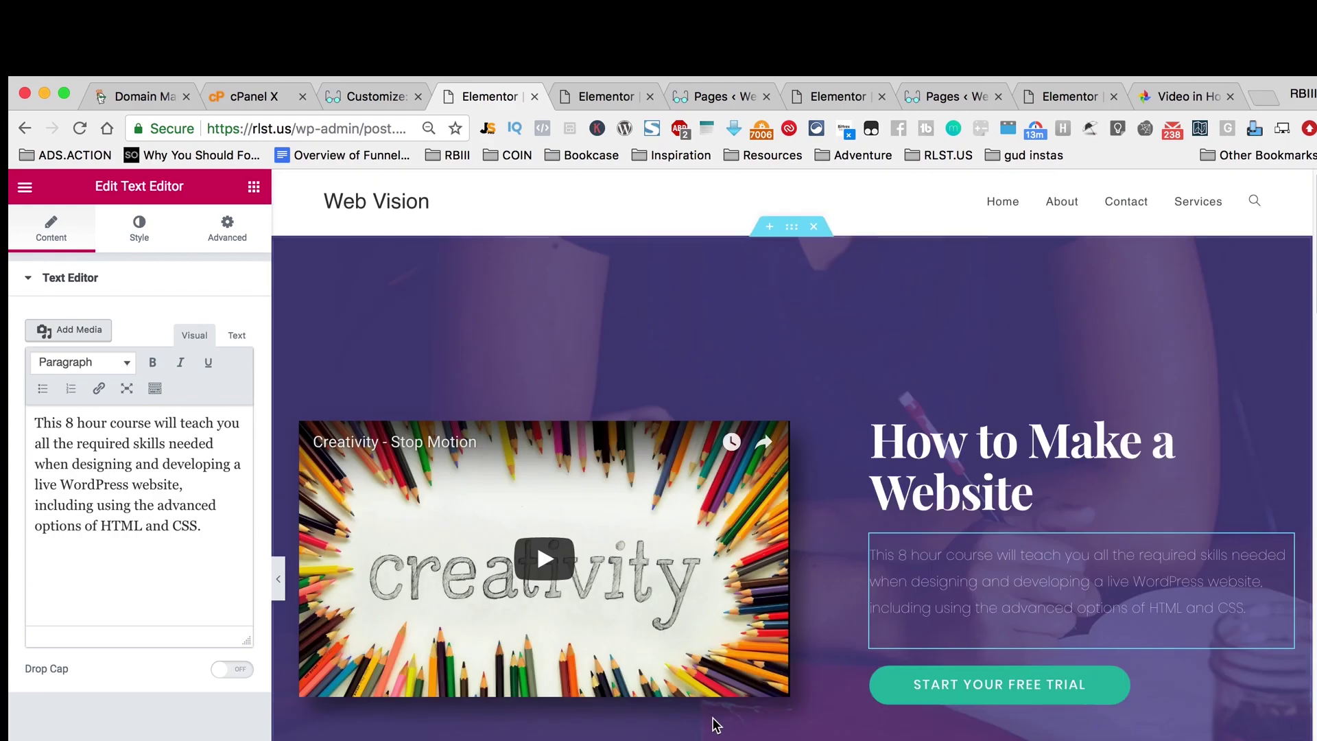
{"action": "scroll", "coordinate": [714, 726], "scroll_direction": "down", "scroll_amount": 15}
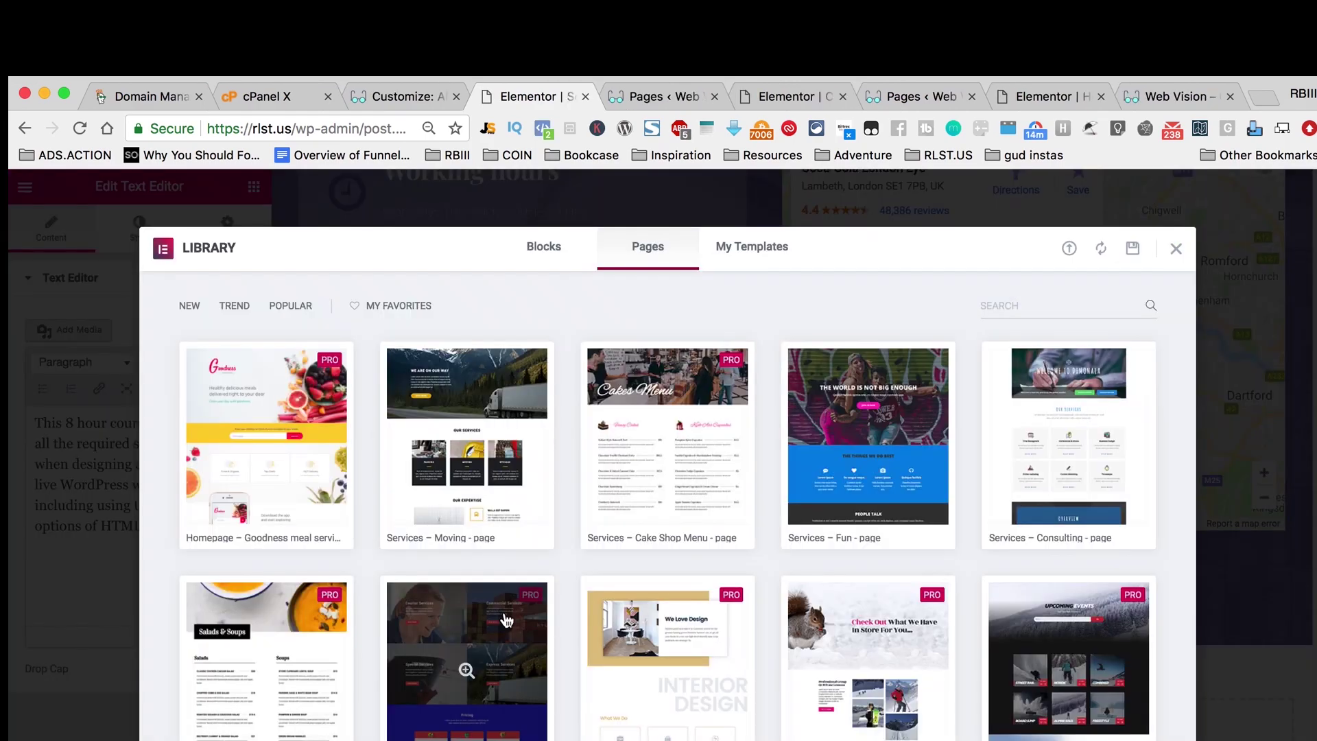
{"action": "left_click", "coordinate": [509, 450]}
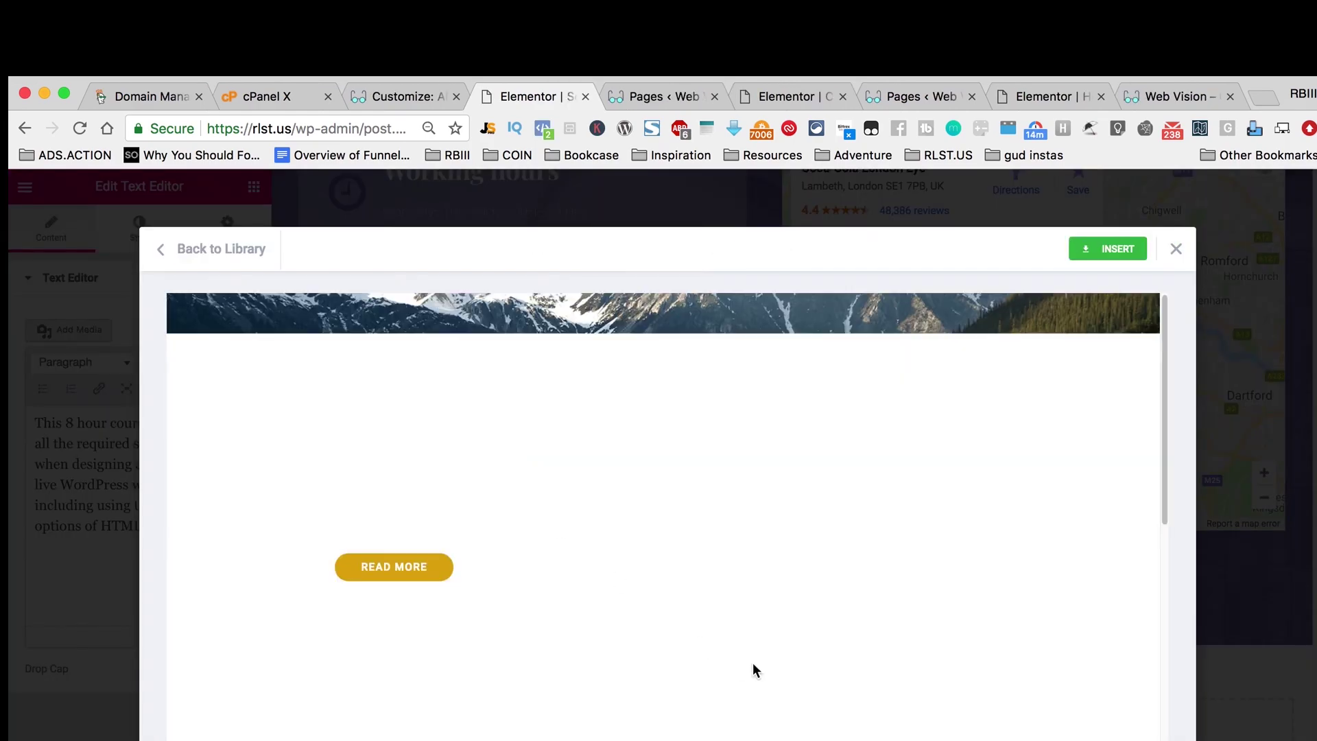
{"action": "scroll", "coordinate": [759, 664], "scroll_direction": "down", "scroll_amount": 15}
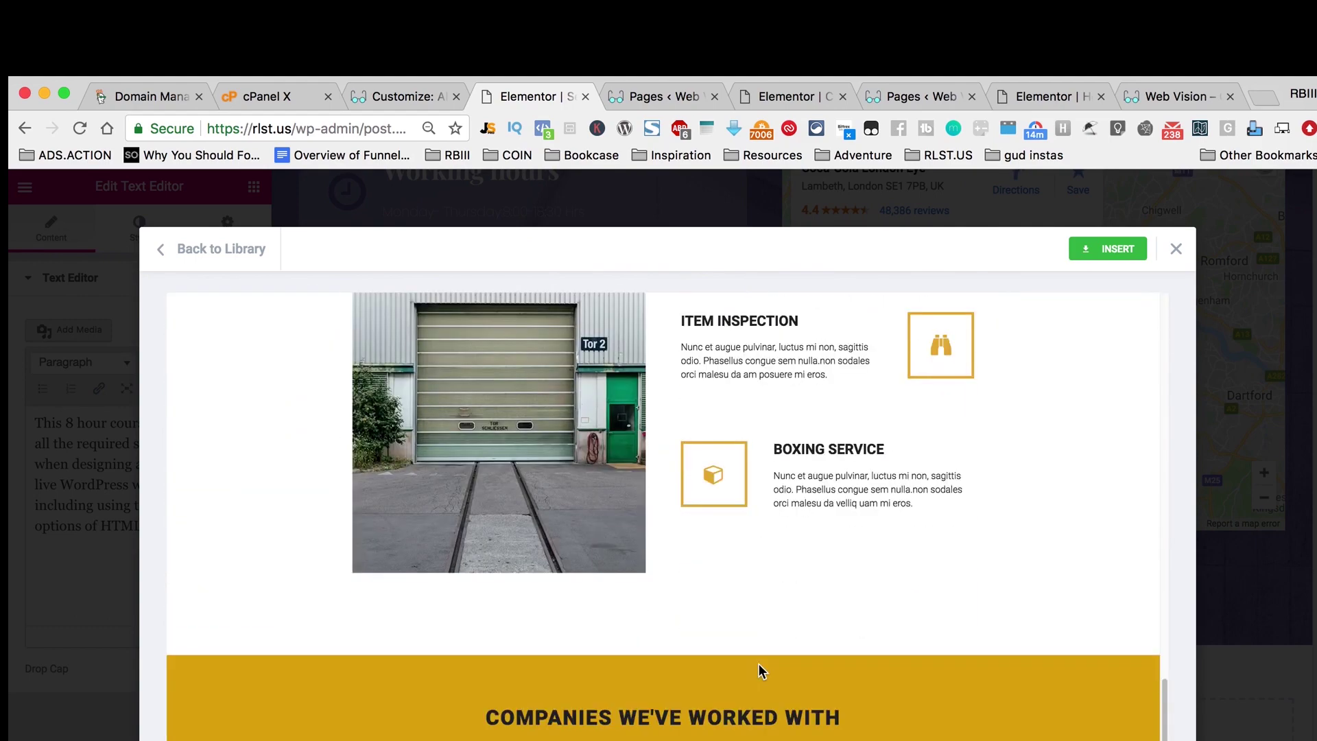
{"action": "scroll", "coordinate": [756, 664], "scroll_direction": "up", "scroll_amount": 15}
{"action": "left_click", "coordinate": [1115, 253]}
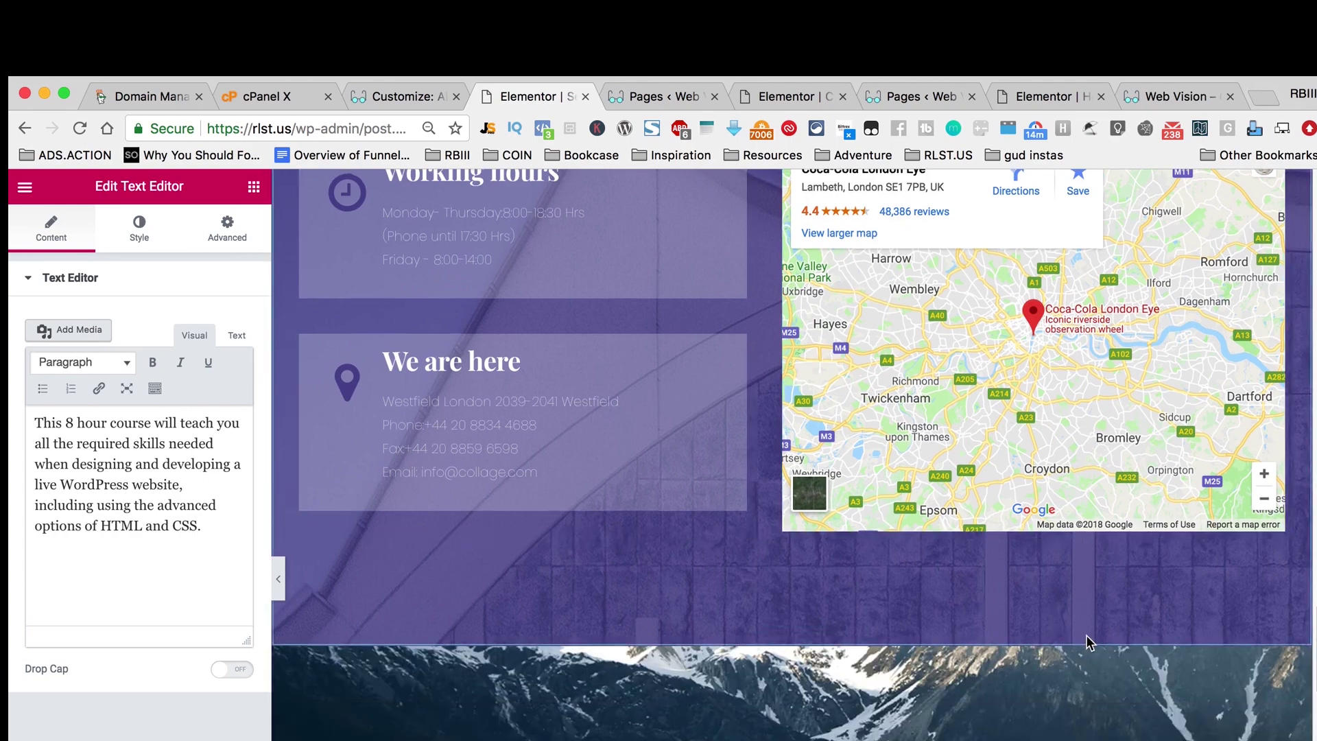
{"action": "scroll", "coordinate": [1085, 636], "scroll_direction": "up", "scroll_amount": 20}
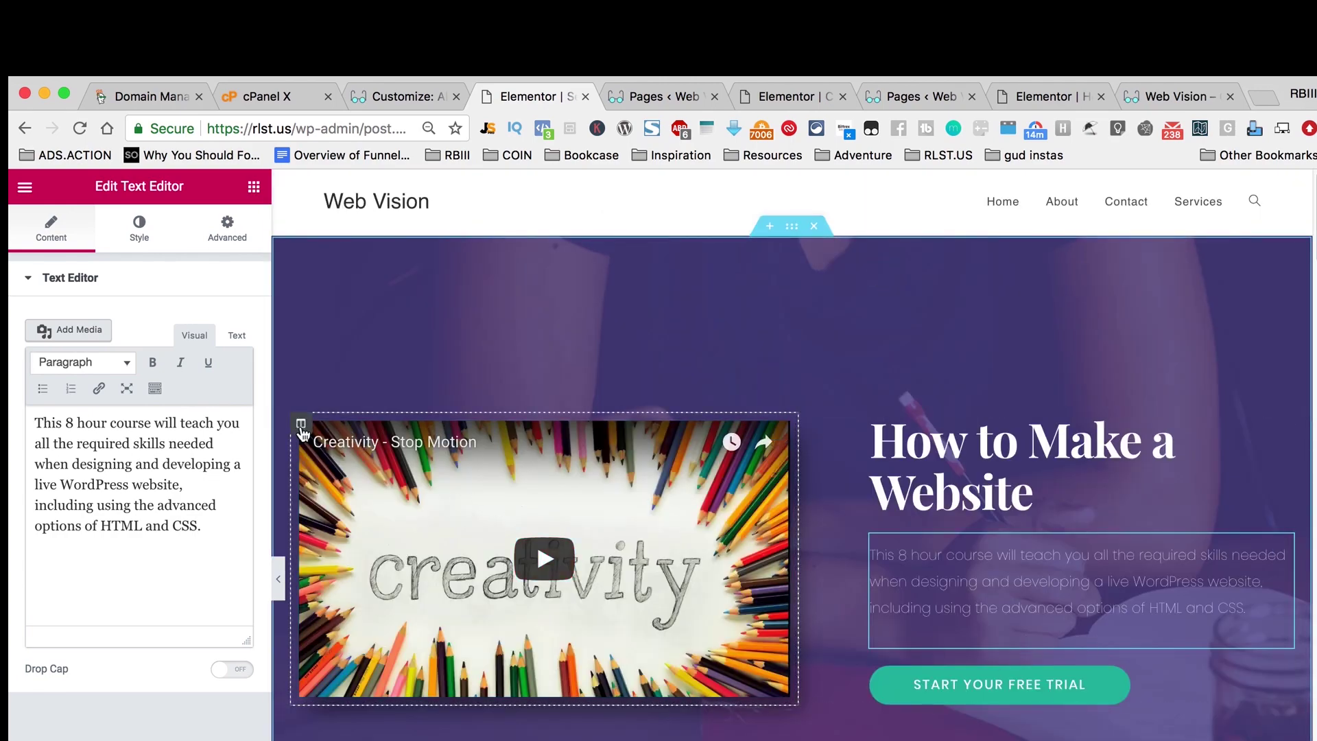
Step: Delete the hero's video column, description text and START YOUR FREE TRIAL button
{"action": "right_click", "coordinate": [302, 431]}
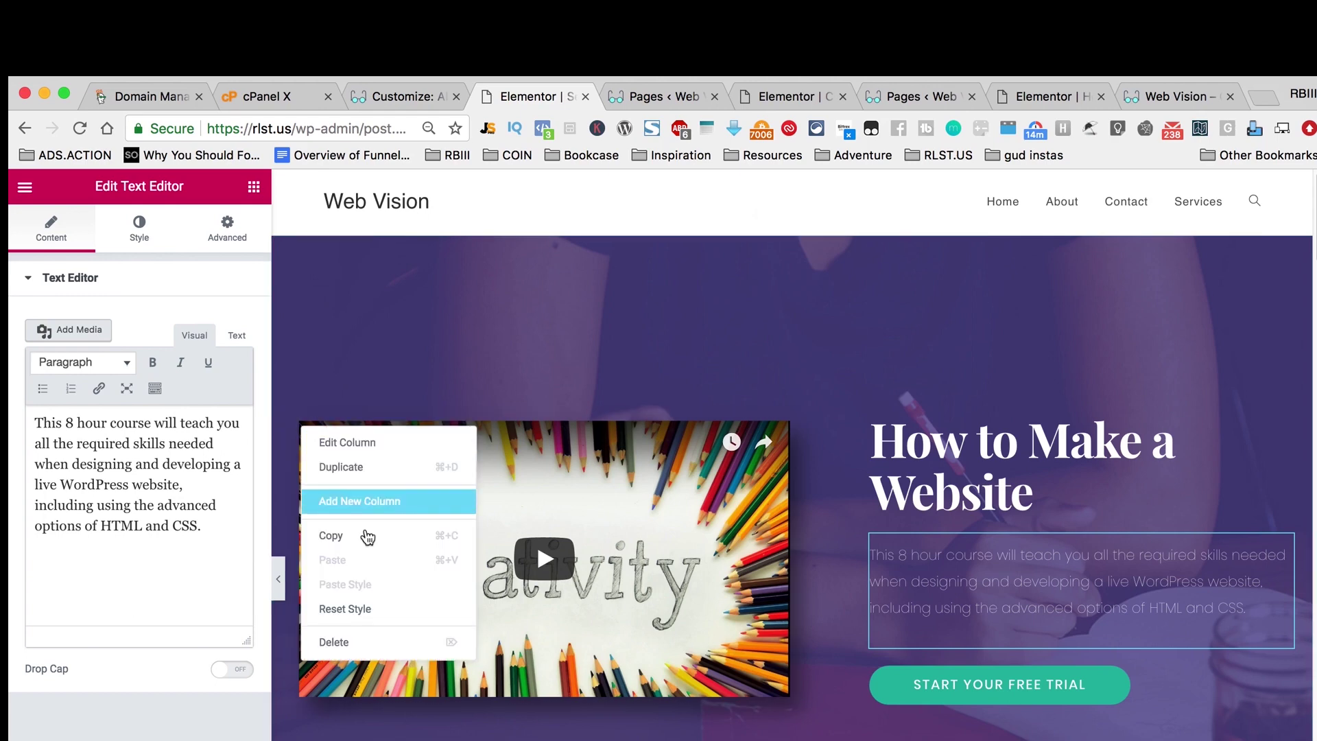
{"action": "left_click", "coordinate": [371, 645]}
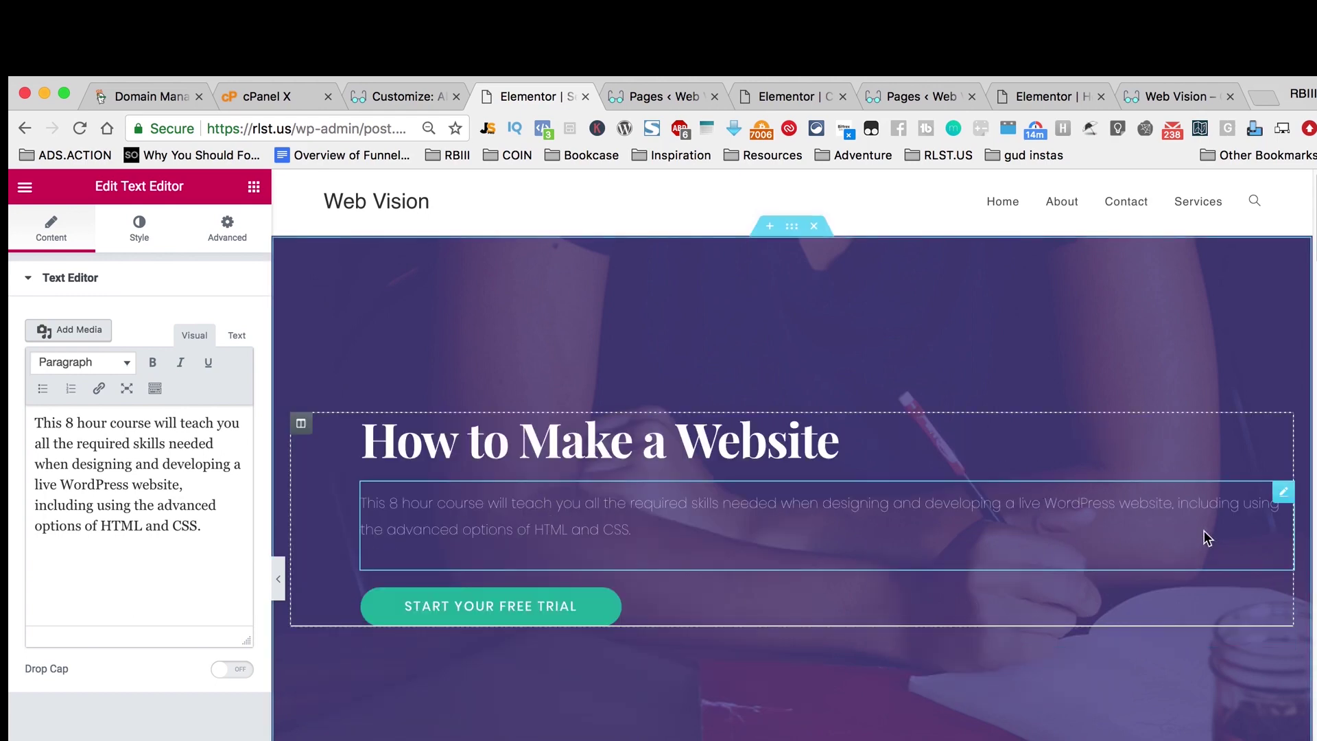
{"action": "right_click", "coordinate": [1283, 493]}
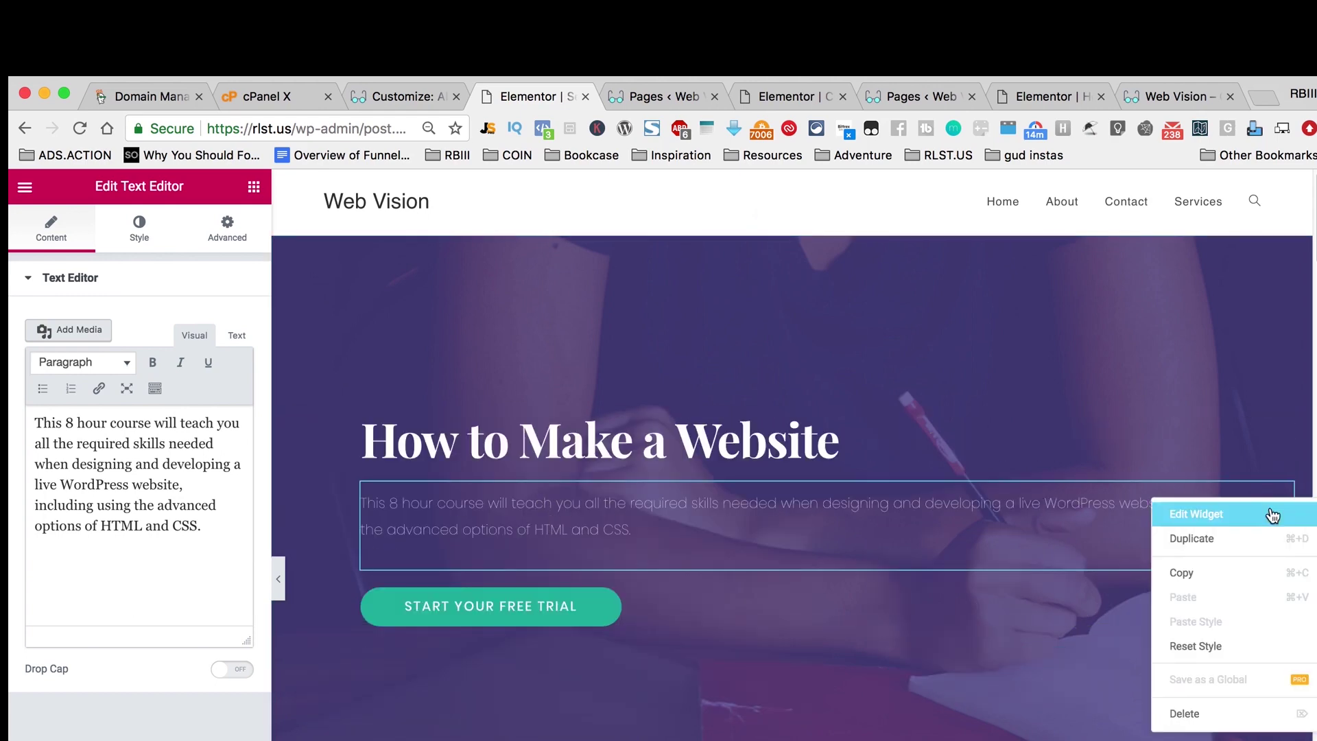
{"action": "left_click", "coordinate": [1207, 717]}
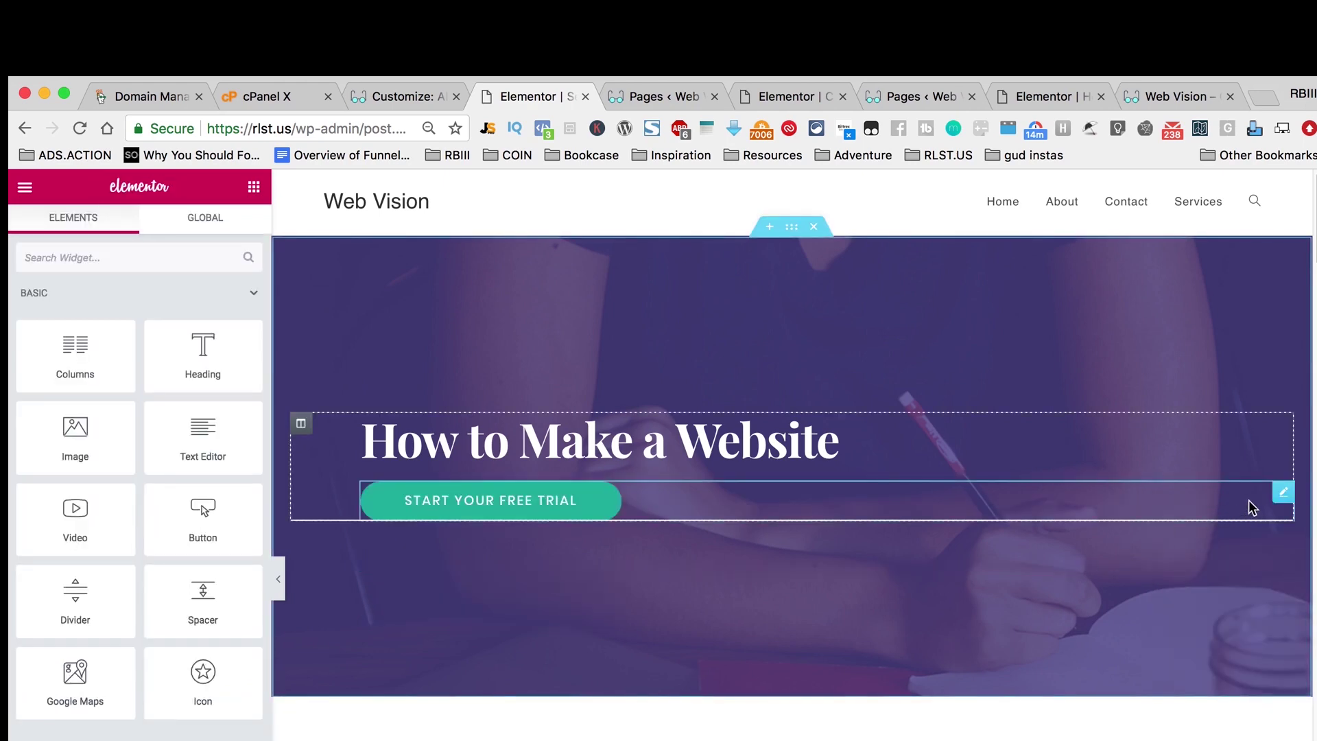
{"action": "right_click", "coordinate": [1282, 496]}
{"action": "left_click", "coordinate": [1211, 706]}
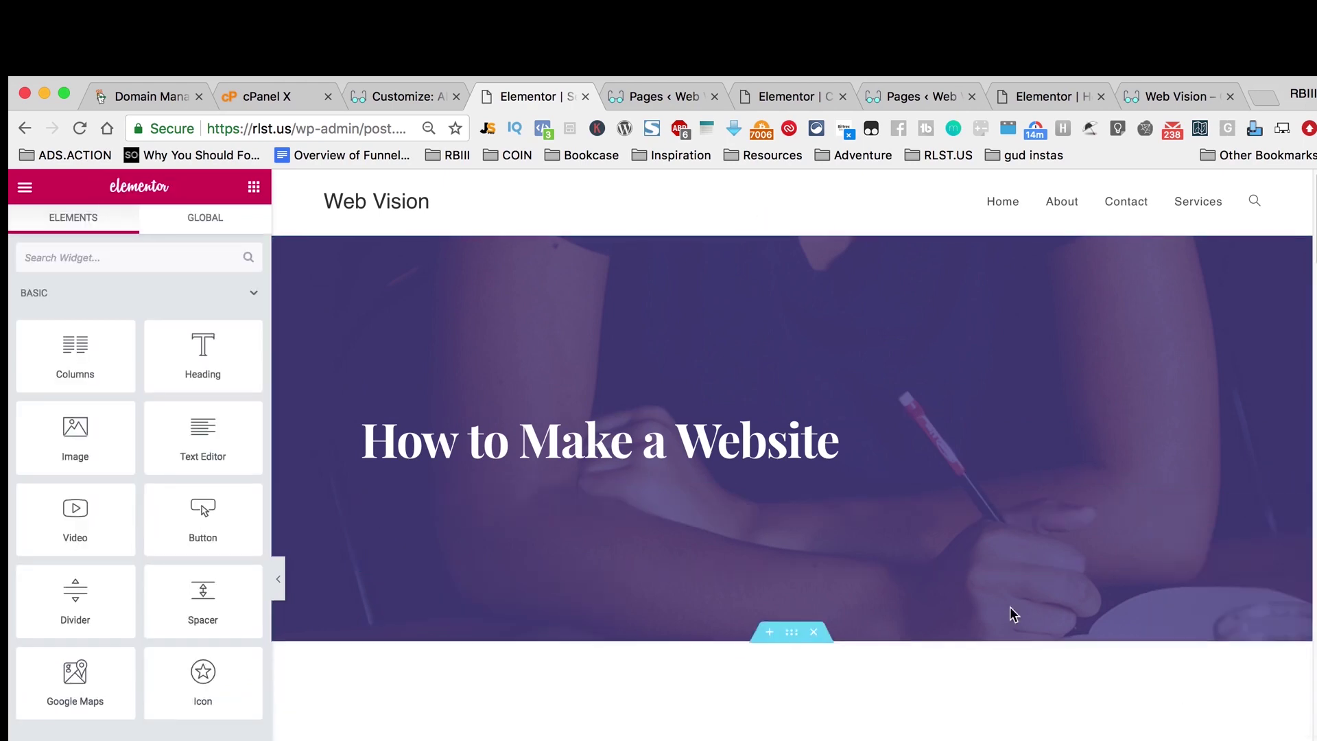
Step: Change the hero heading to 'Services', centre it, and delete the Who is it for? section
{"action": "double_click", "coordinate": [677, 420]}
{"action": "key", "text": "super+a"}
{"action": "type", "text": "S"}
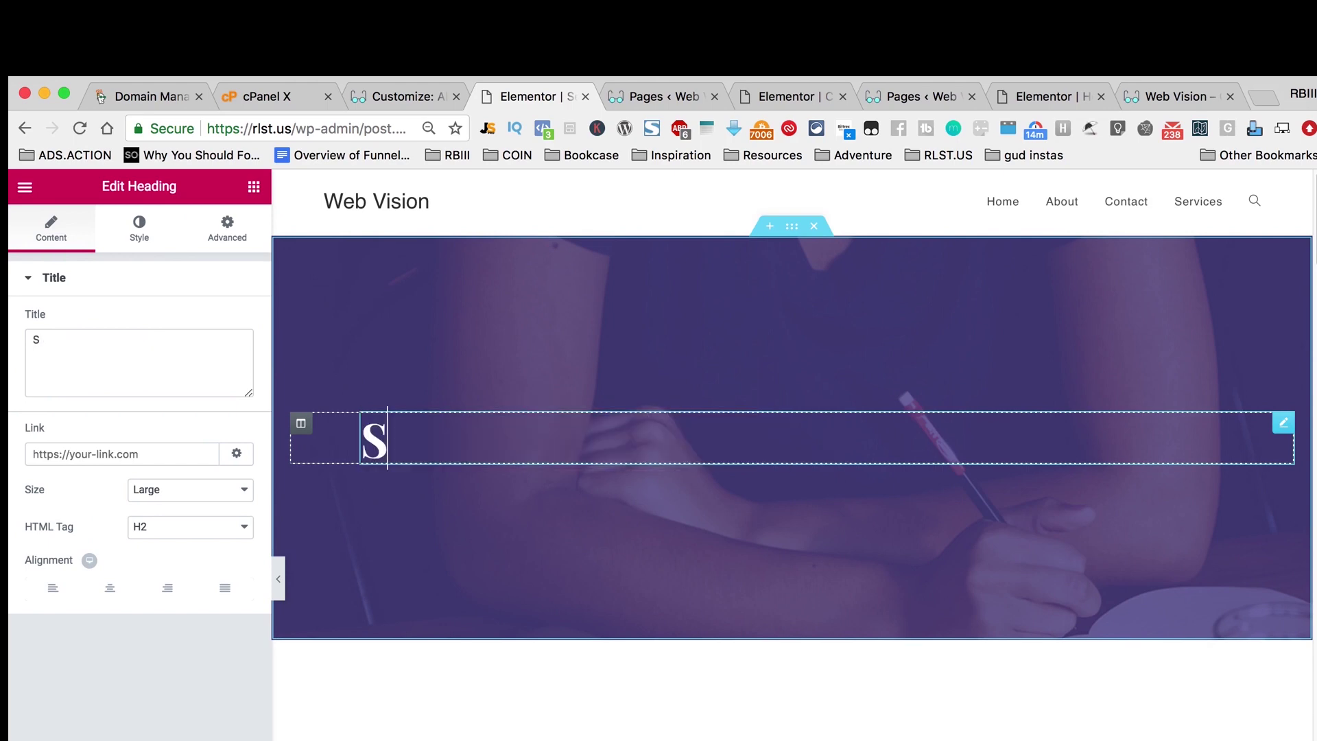
{"action": "type", "text": "ervices"}
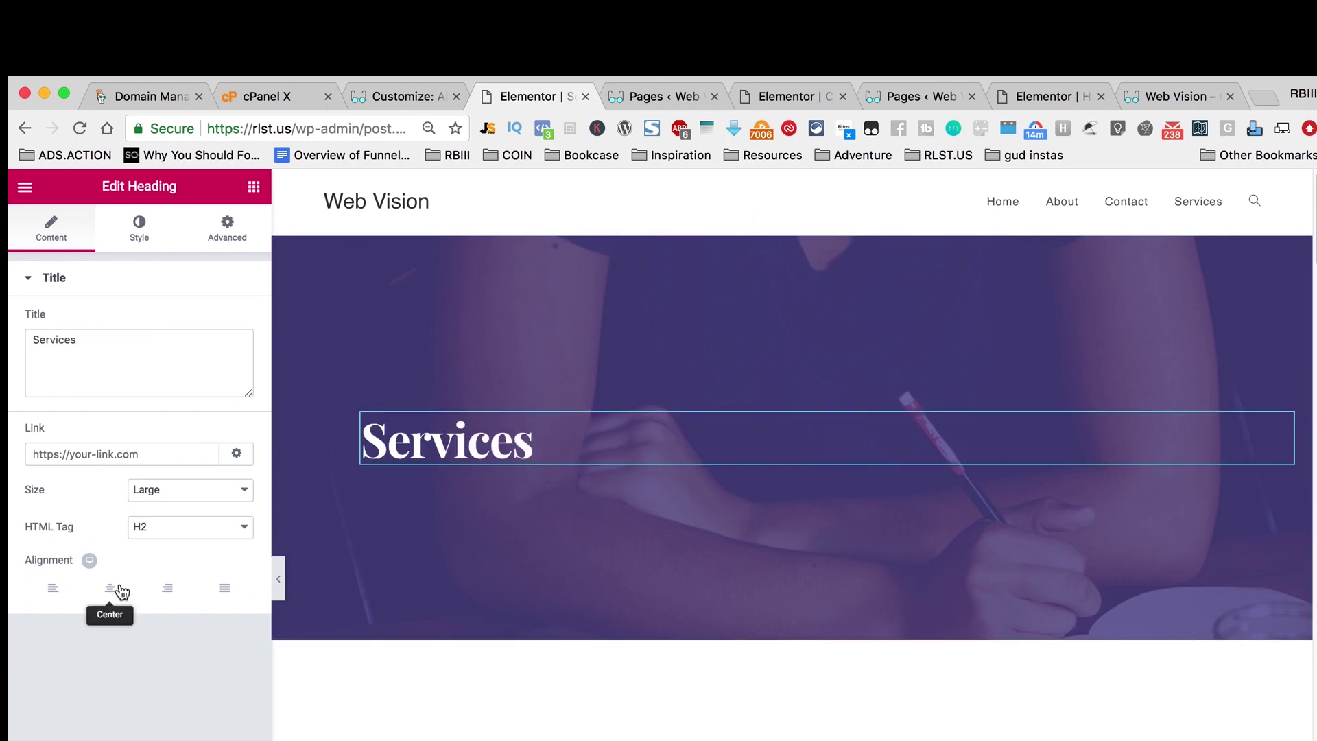
{"action": "left_click", "coordinate": [112, 589]}
{"action": "scroll", "coordinate": [844, 576], "scroll_direction": "down", "scroll_amount": 5}
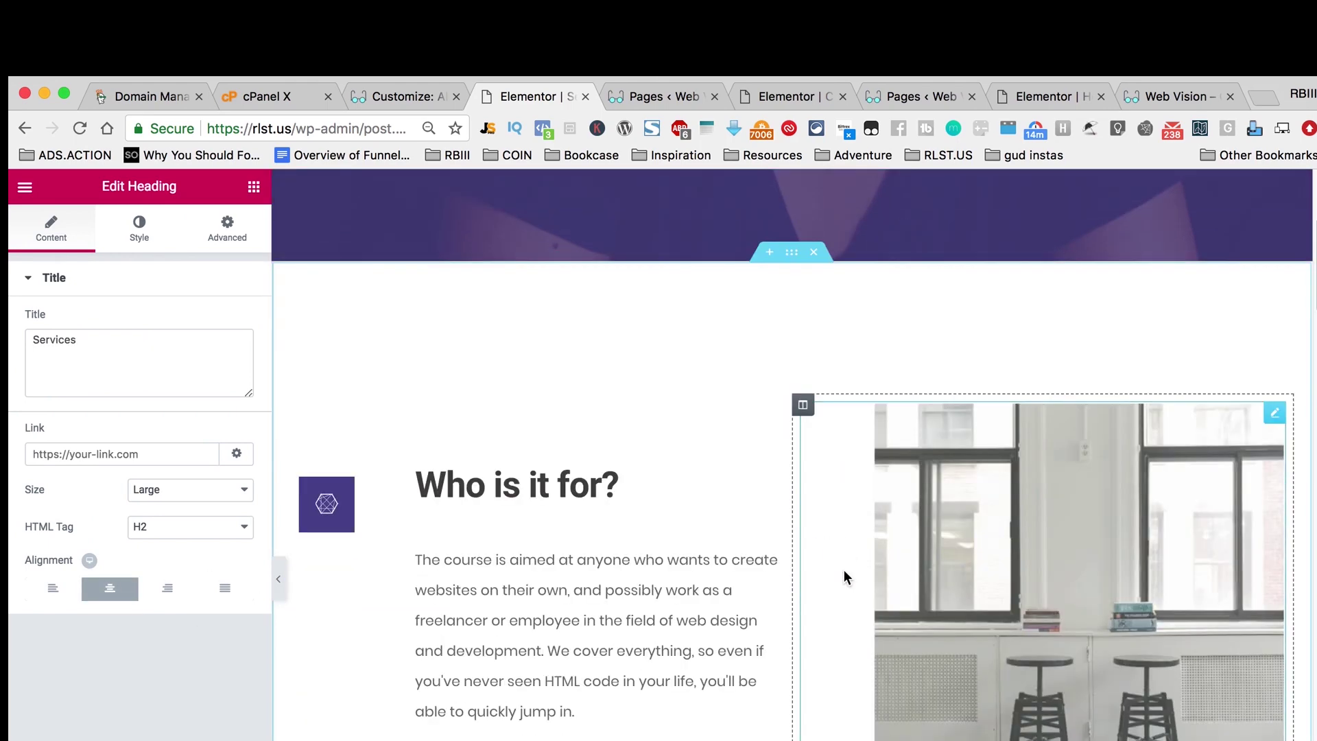
{"action": "left_click", "coordinate": [813, 251]}
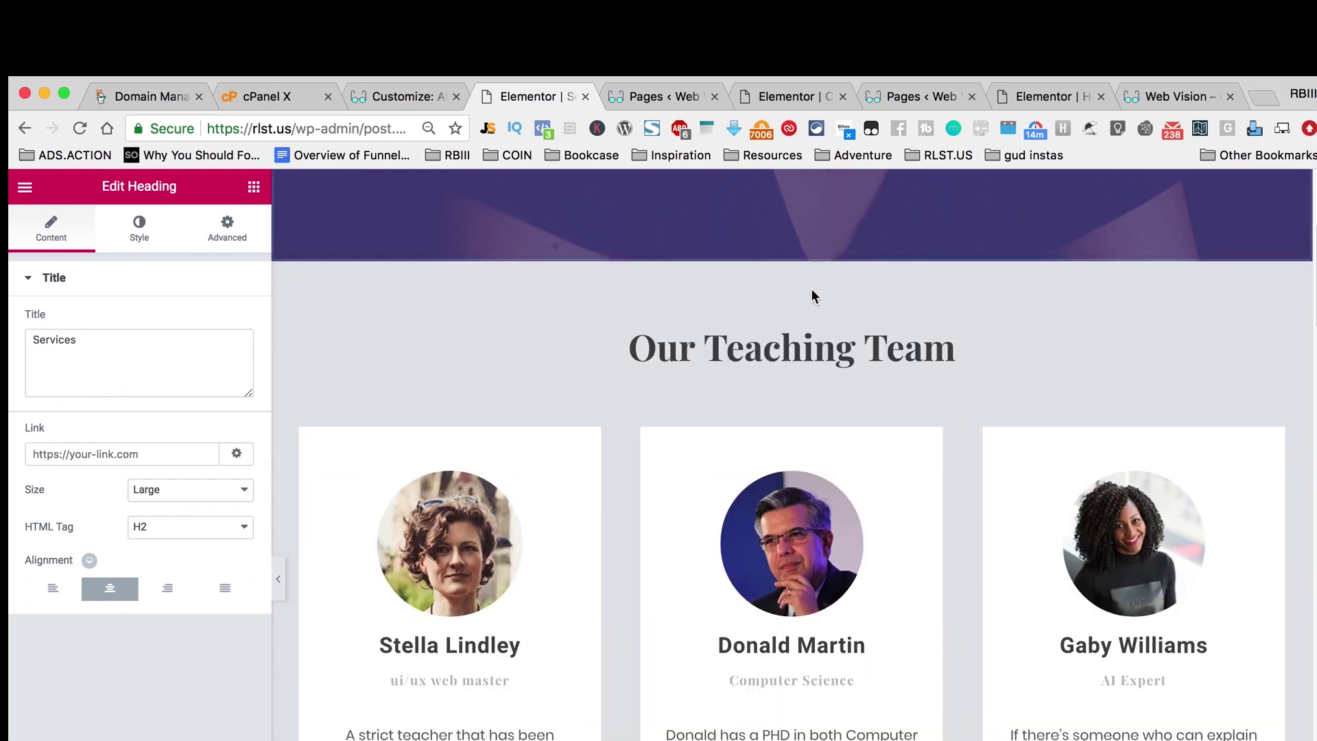
Step: Delete the Teaching Team, Practice, campus facilities, Learn from the very best and We are on our way sections
{"action": "left_click", "coordinate": [814, 253]}
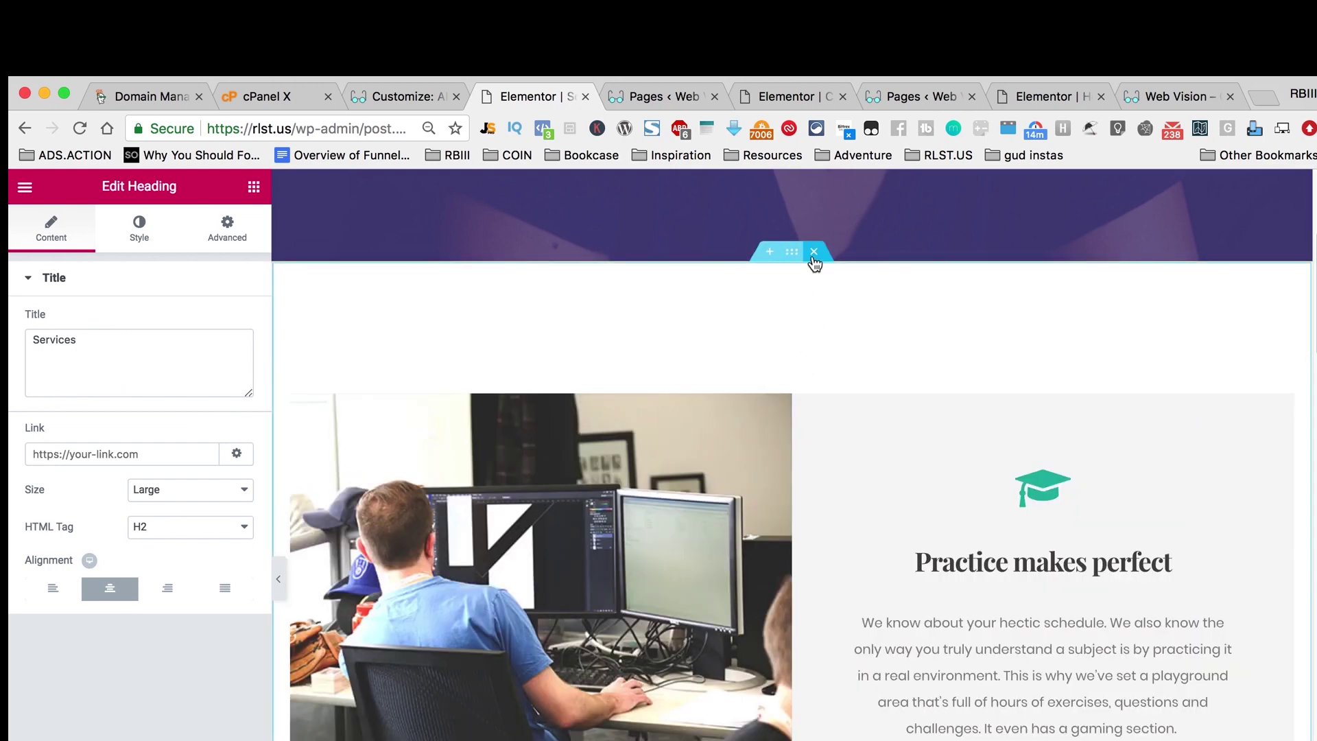
{"action": "left_click", "coordinate": [814, 253]}
{"action": "left_click", "coordinate": [814, 252]}
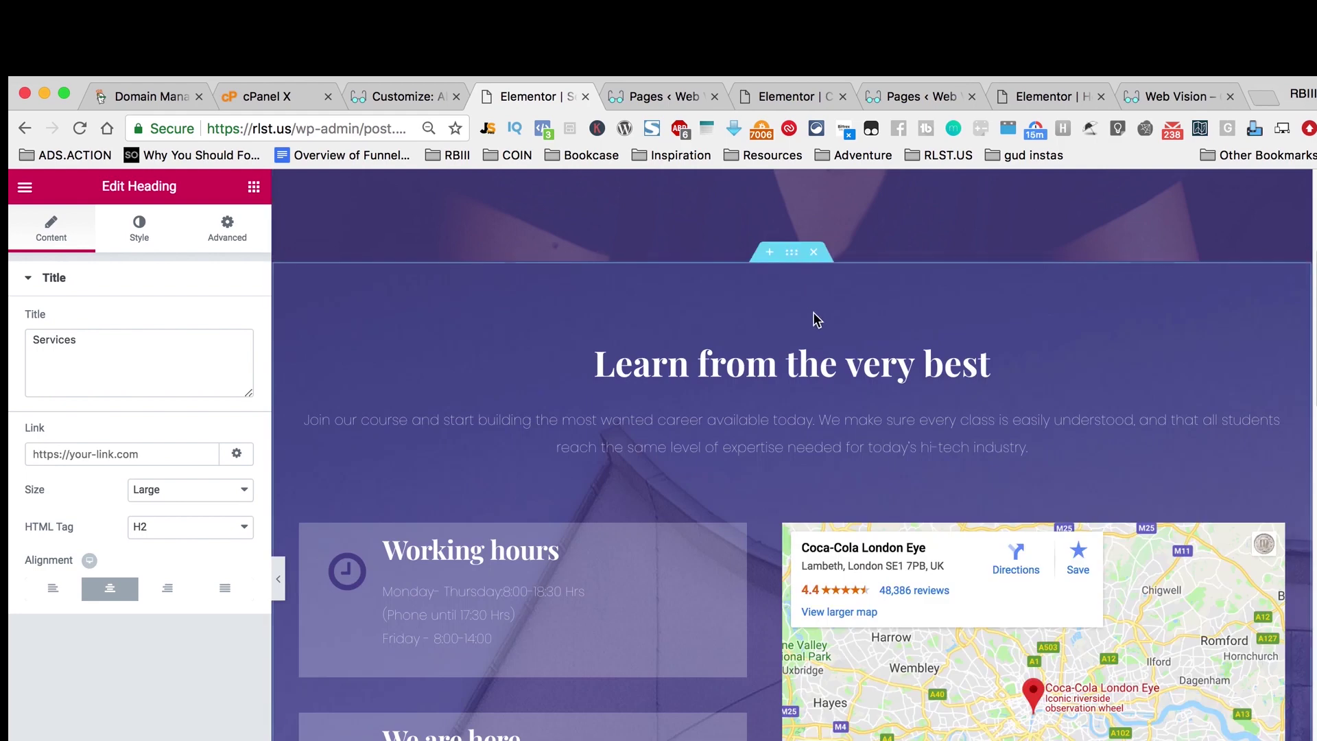
{"action": "left_click", "coordinate": [814, 252]}
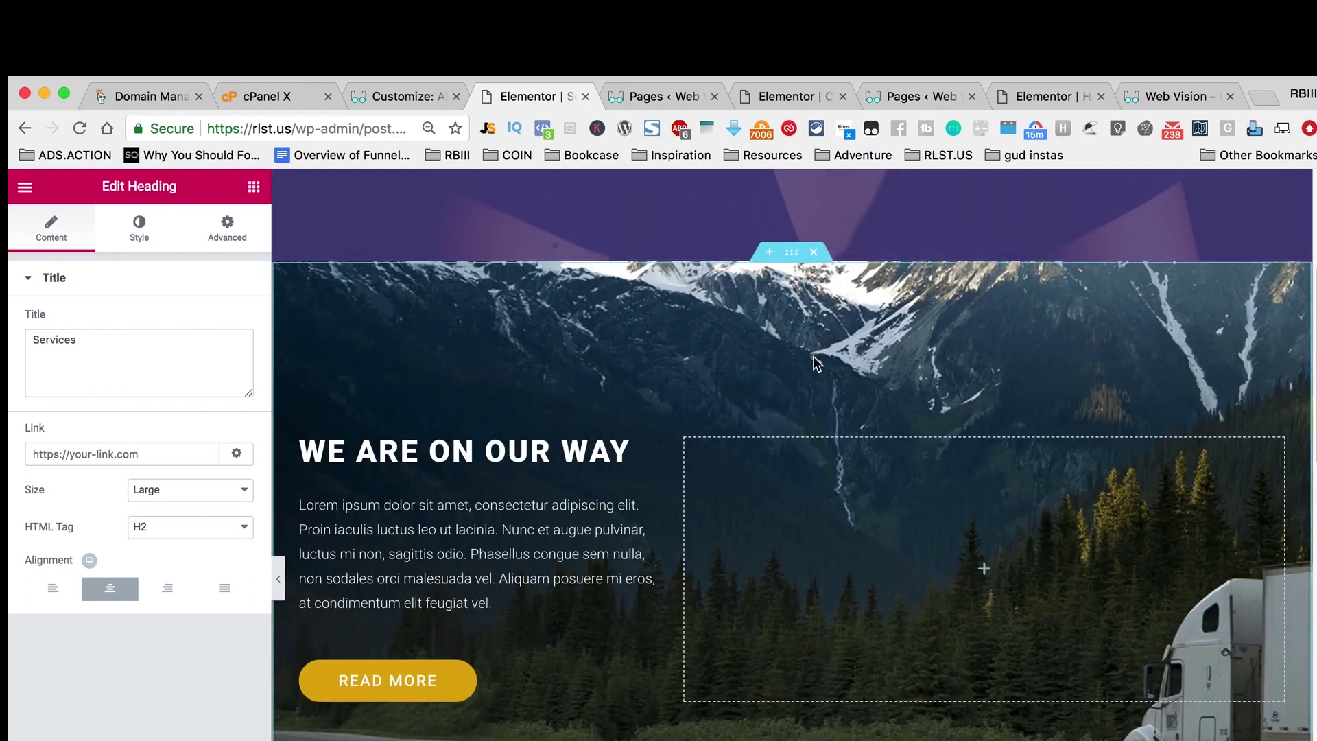
{"action": "left_click", "coordinate": [813, 252]}
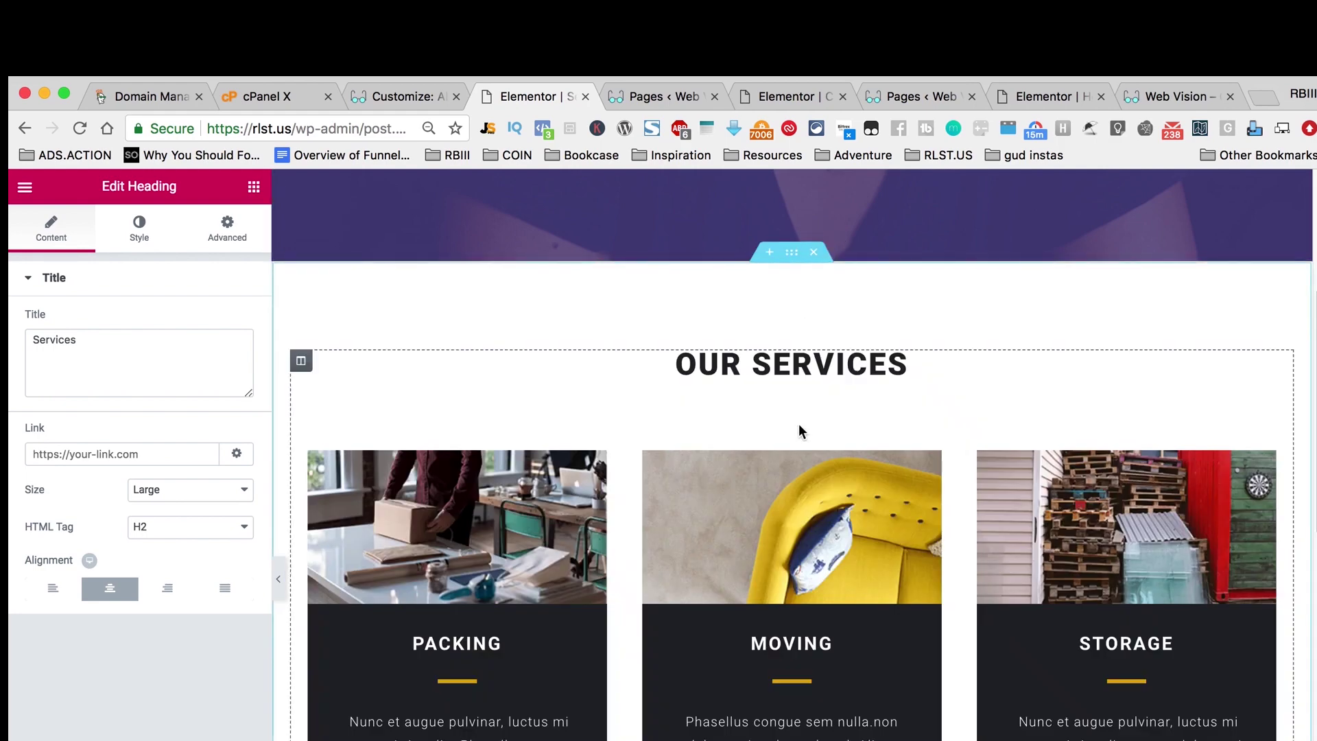
{"action": "scroll", "coordinate": [798, 423], "scroll_direction": "up", "scroll_amount": 5}
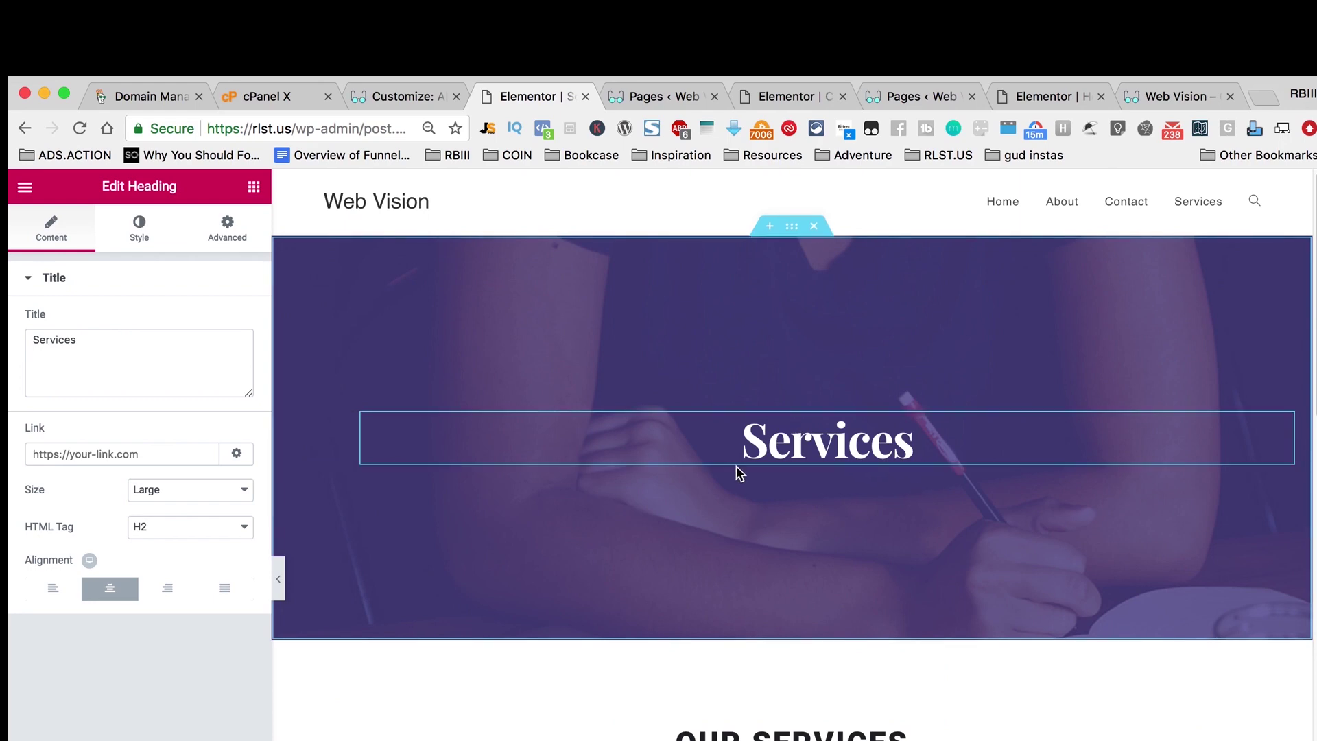
{"action": "scroll", "coordinate": [797, 487], "scroll_direction": "down", "scroll_amount": 5}
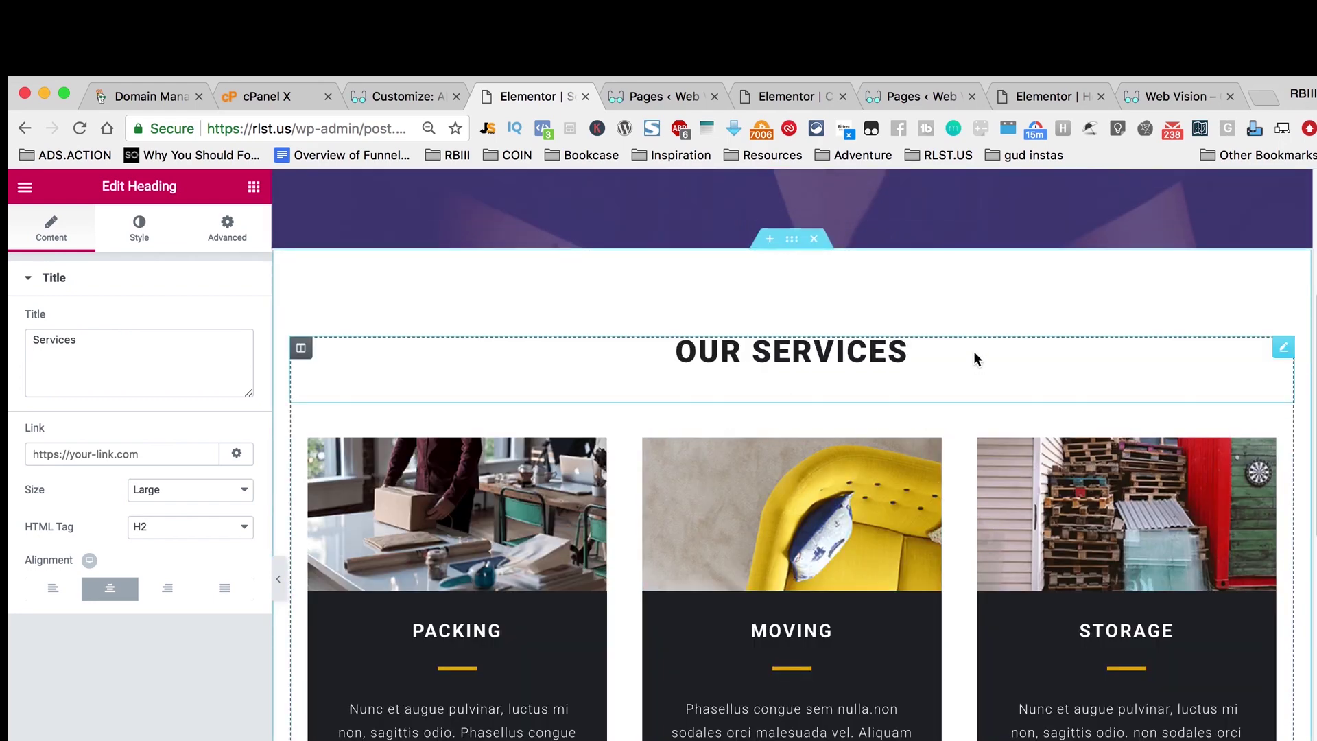
Step: Delete the OUR SERVICES heading above the Packing, Moving and Storage cards
{"action": "right_click", "coordinate": [1284, 350]}
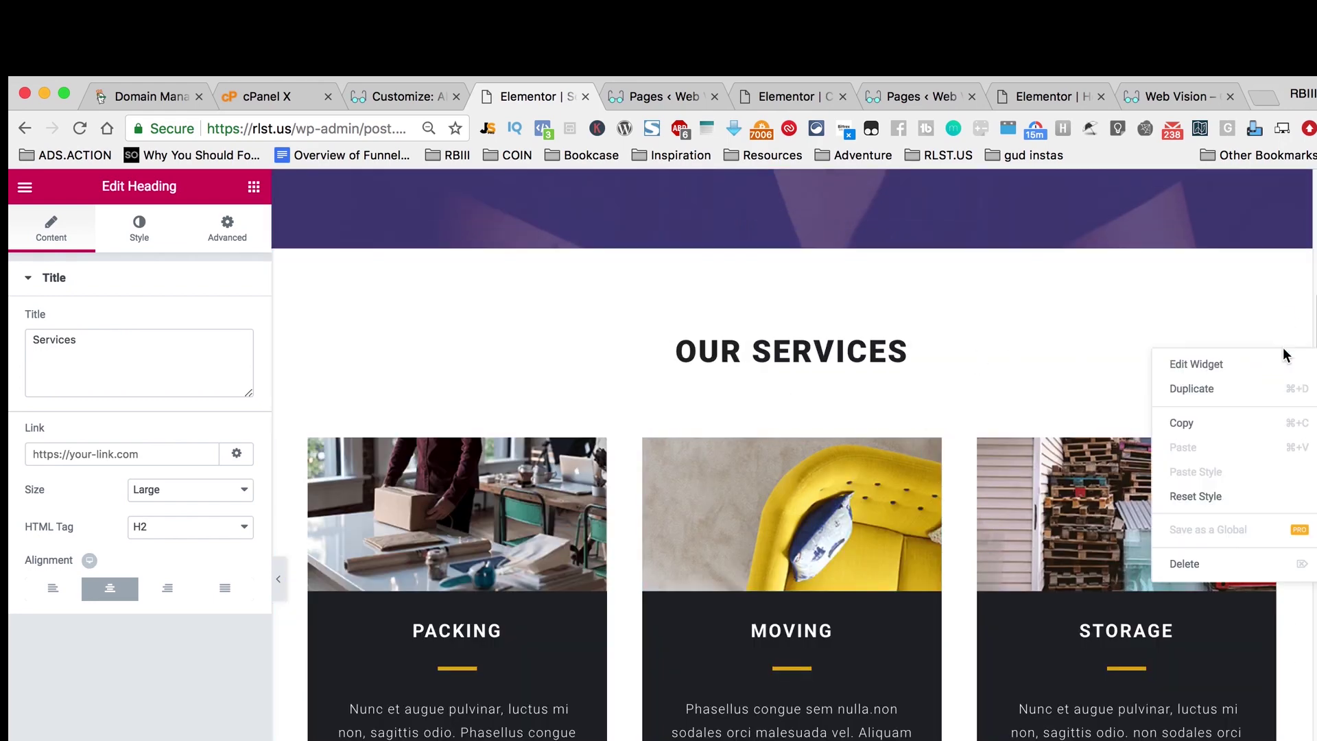
{"action": "left_click", "coordinate": [1223, 561]}
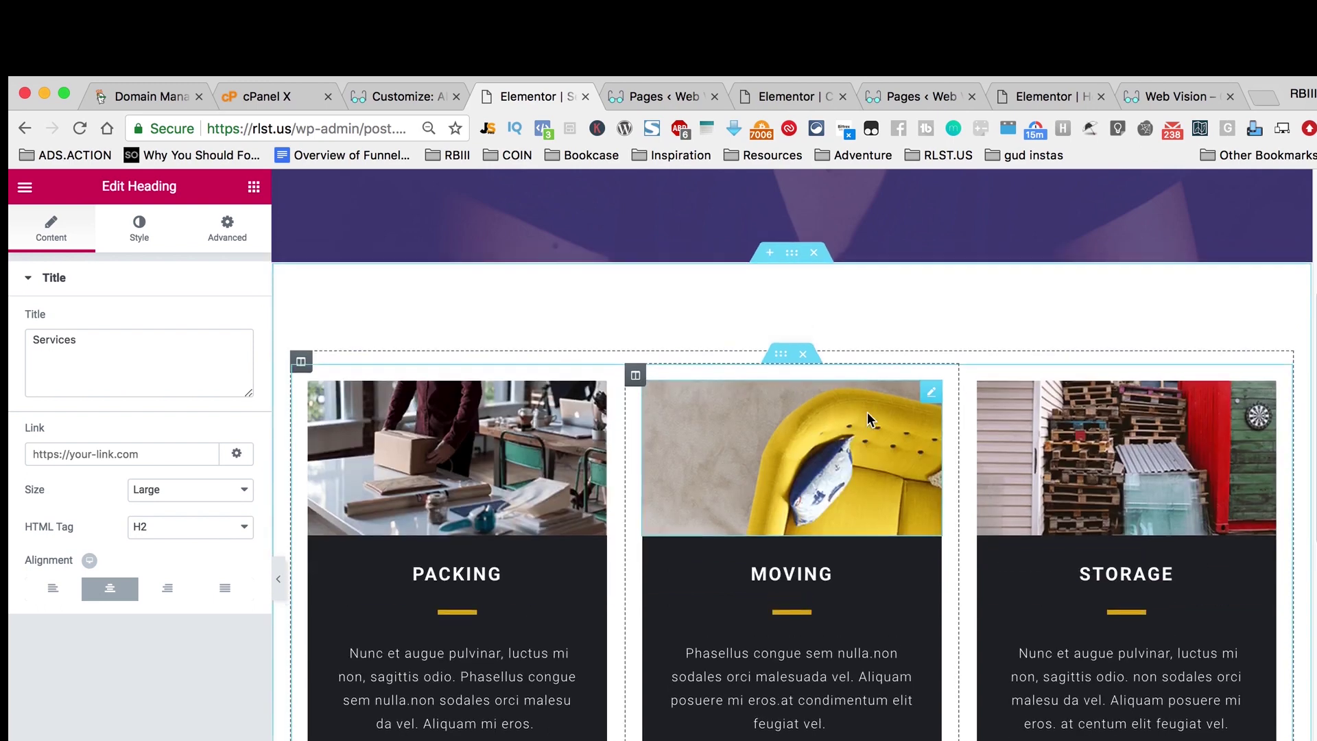
{"action": "scroll", "coordinate": [867, 412], "scroll_direction": "up", "scroll_amount": 5}
{"action": "scroll", "coordinate": [903, 403], "scroll_direction": "down", "scroll_amount": 4}
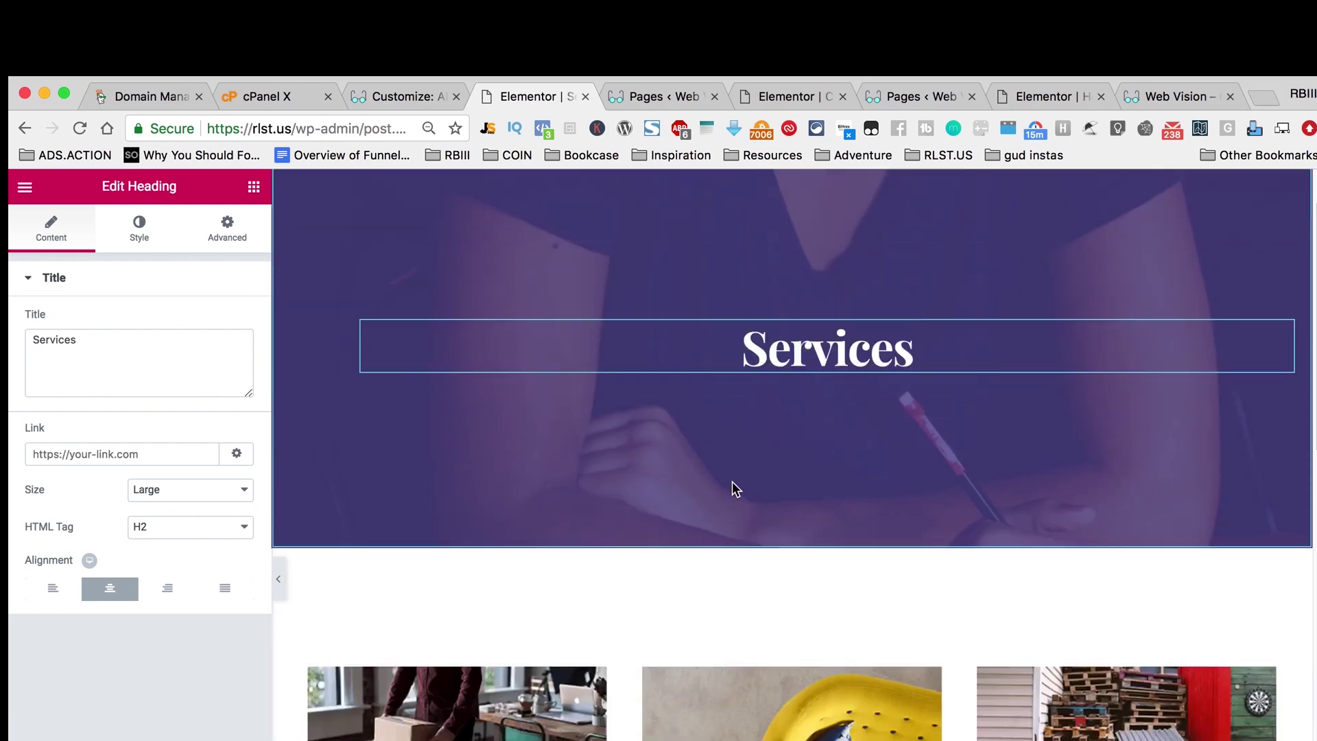
Step: Retitle the Packing, Moving and Storage cards as Web Design, SEO and Ecommerce
{"action": "left_click", "coordinate": [441, 705]}
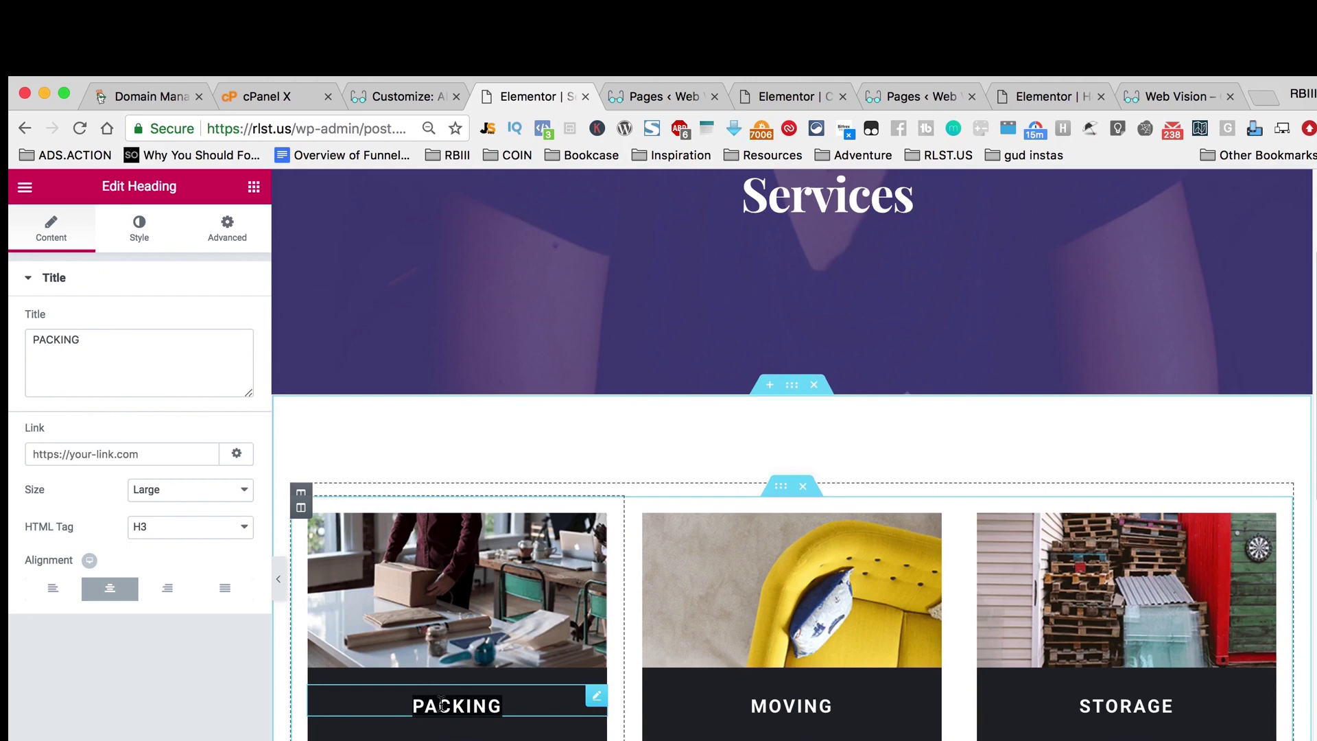
{"action": "type", "text": "Web Design"}
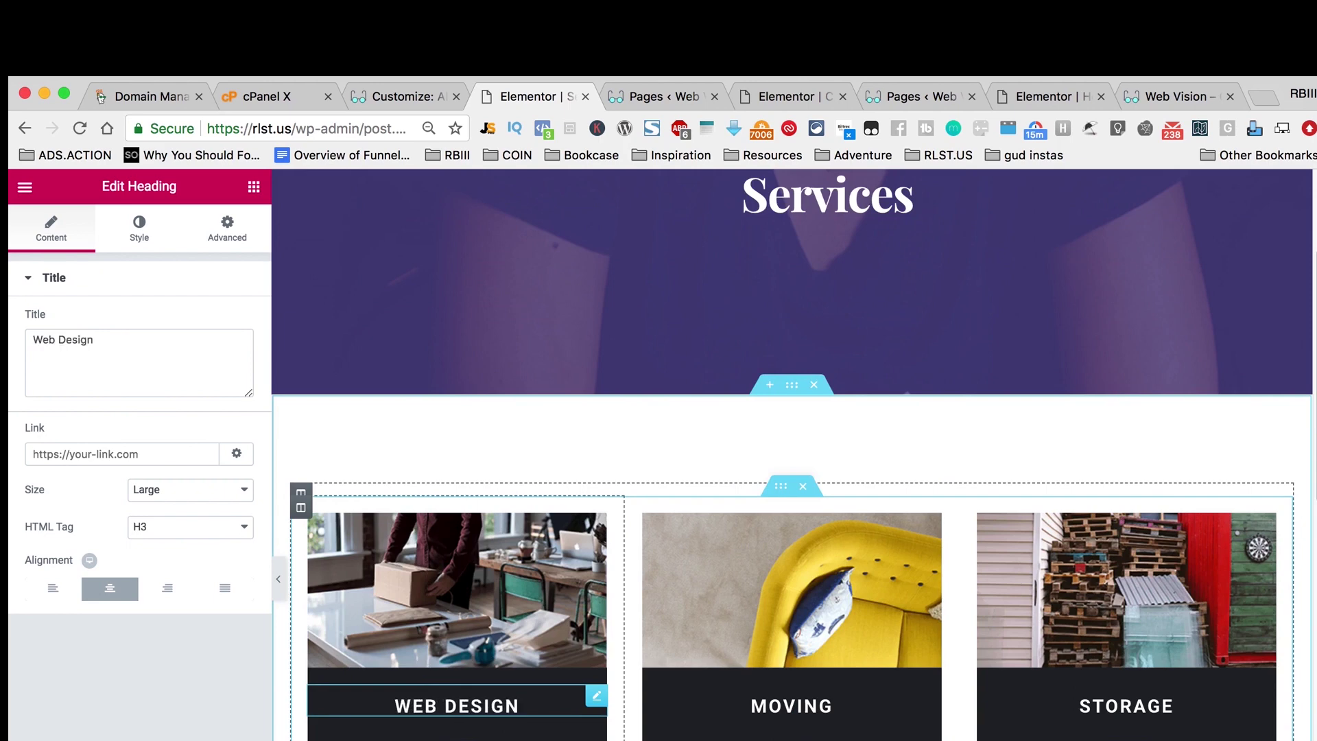
{"action": "left_click", "coordinate": [782, 707]}
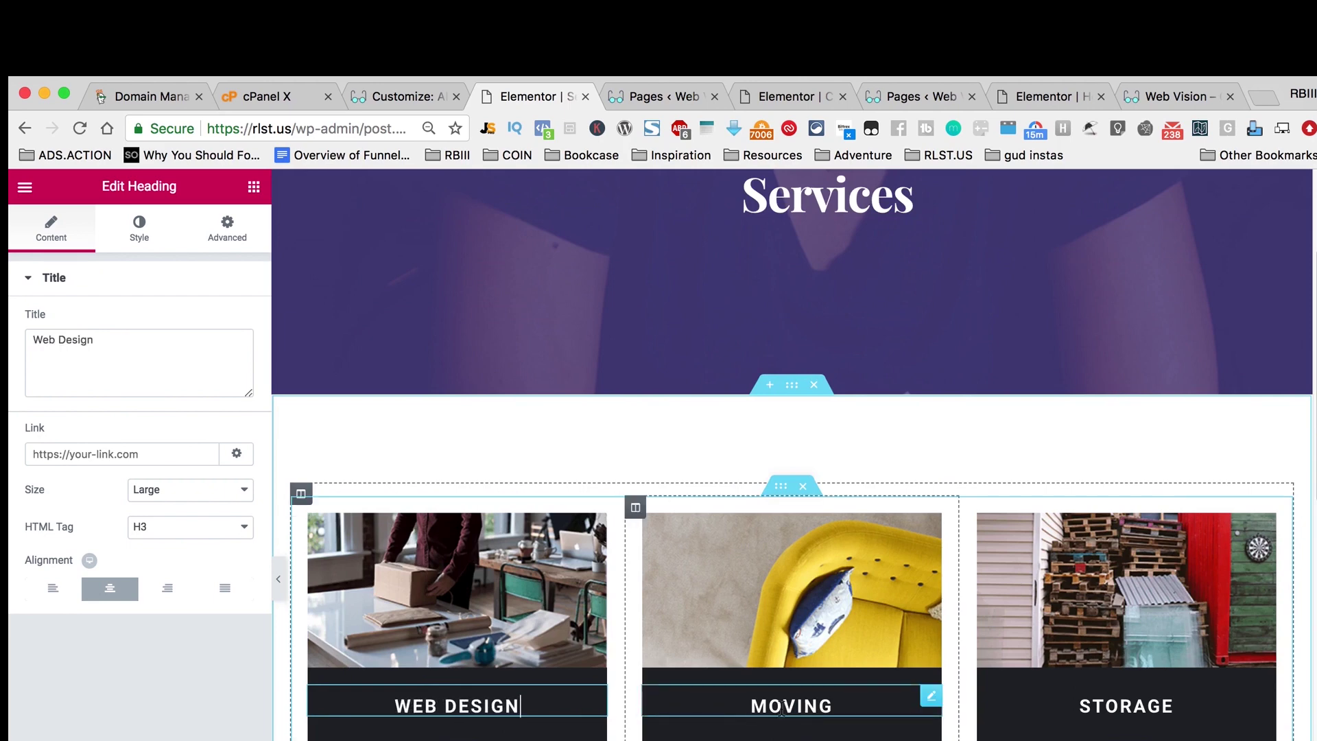
{"action": "double_click", "coordinate": [783, 707]}
{"action": "type", "text": "SEO"}
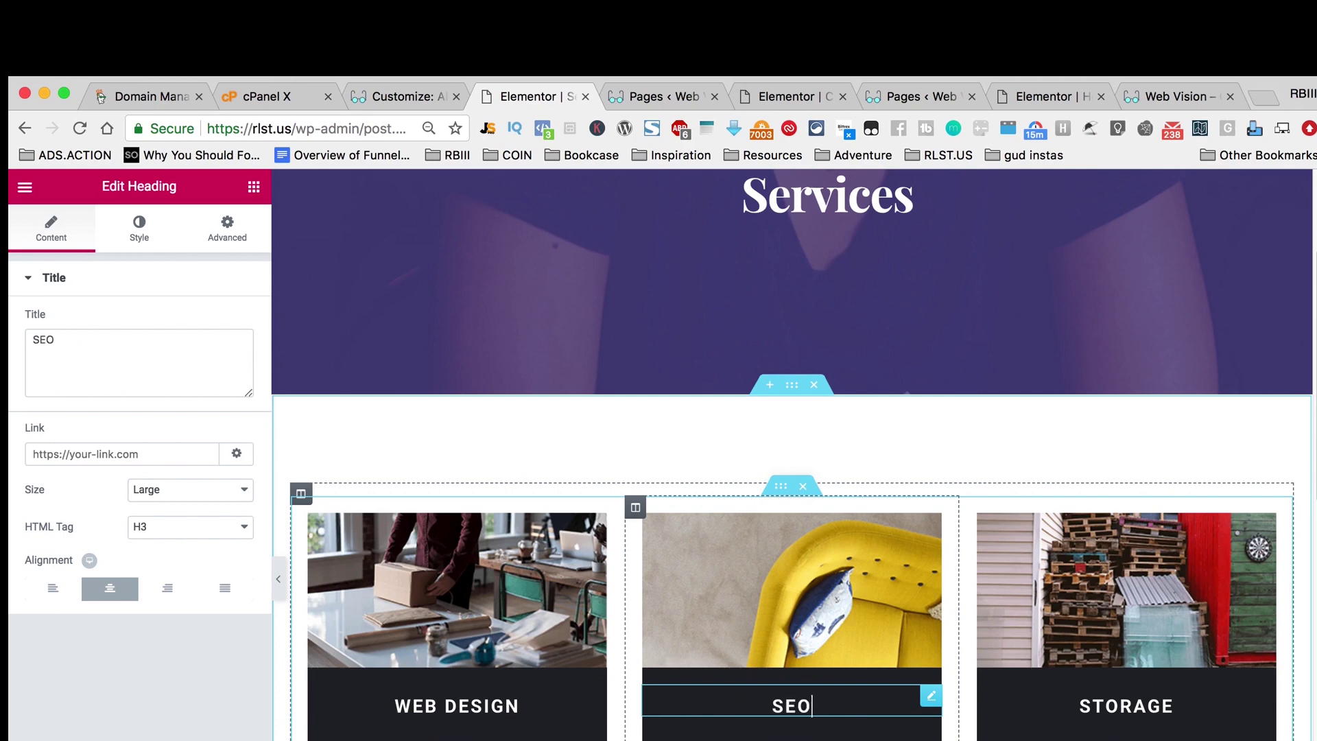
{"action": "left_click", "coordinate": [1148, 705]}
{"action": "double_click", "coordinate": [1147, 705]}
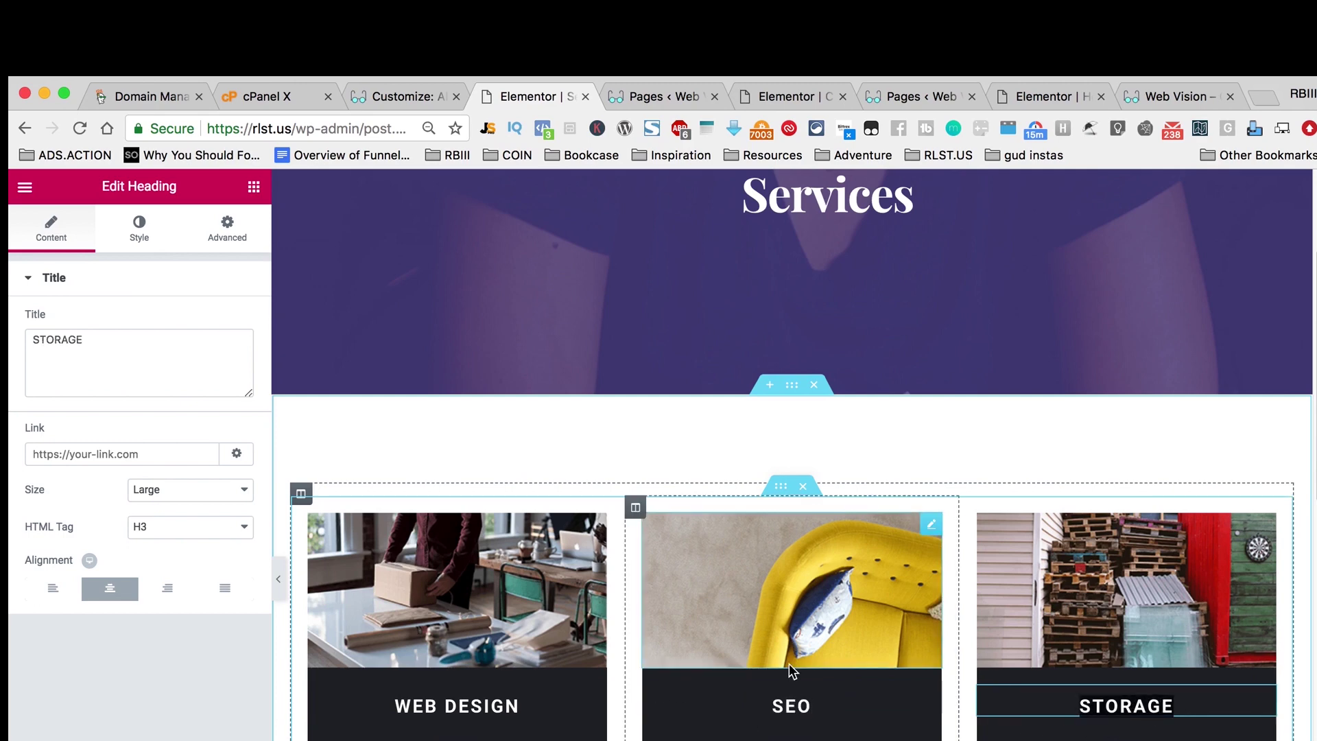
{"action": "type", "text": "C"}
{"action": "type", "text": "commerce"}
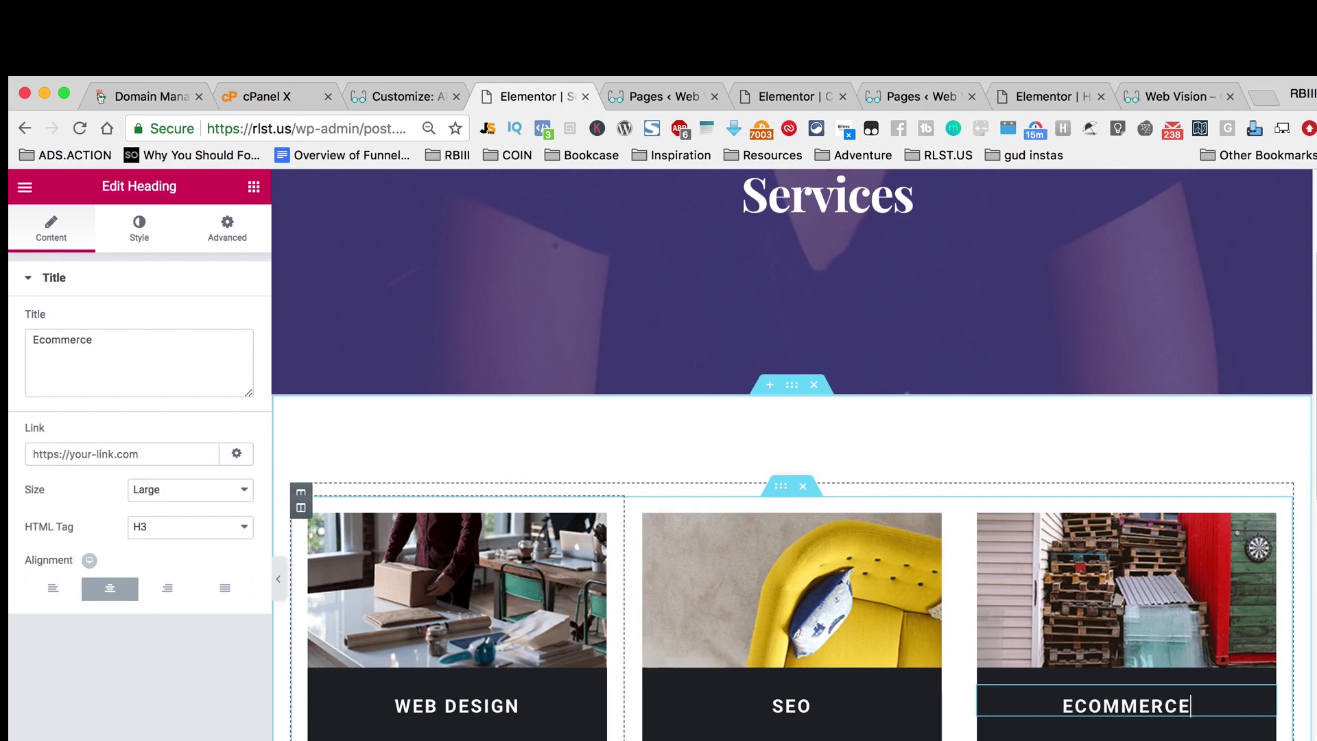
{"action": "left_click", "coordinate": [457, 739]}
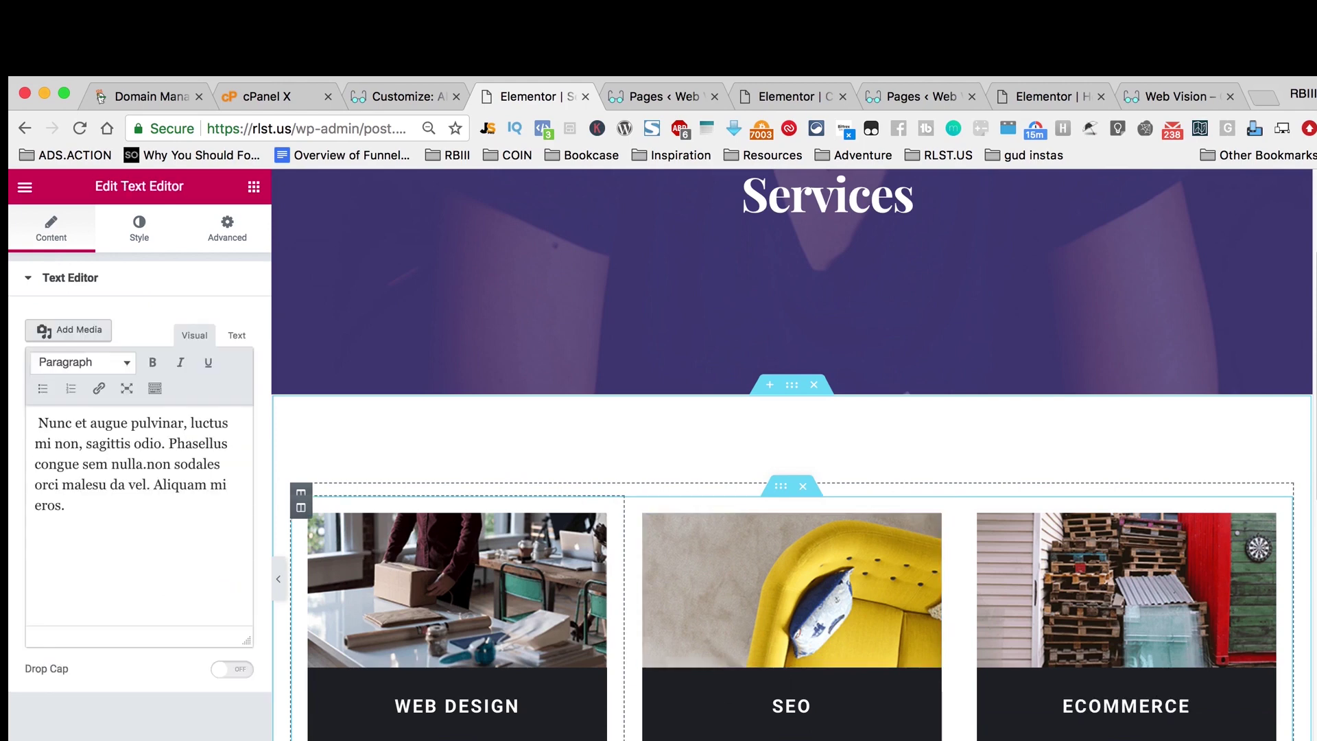
Step: Replace the Web Design card's placeholder with 'We are experts at creating websites that deliver results…'
{"action": "key", "text": "ctrl+a"}
{"action": "type", "text": "W"}
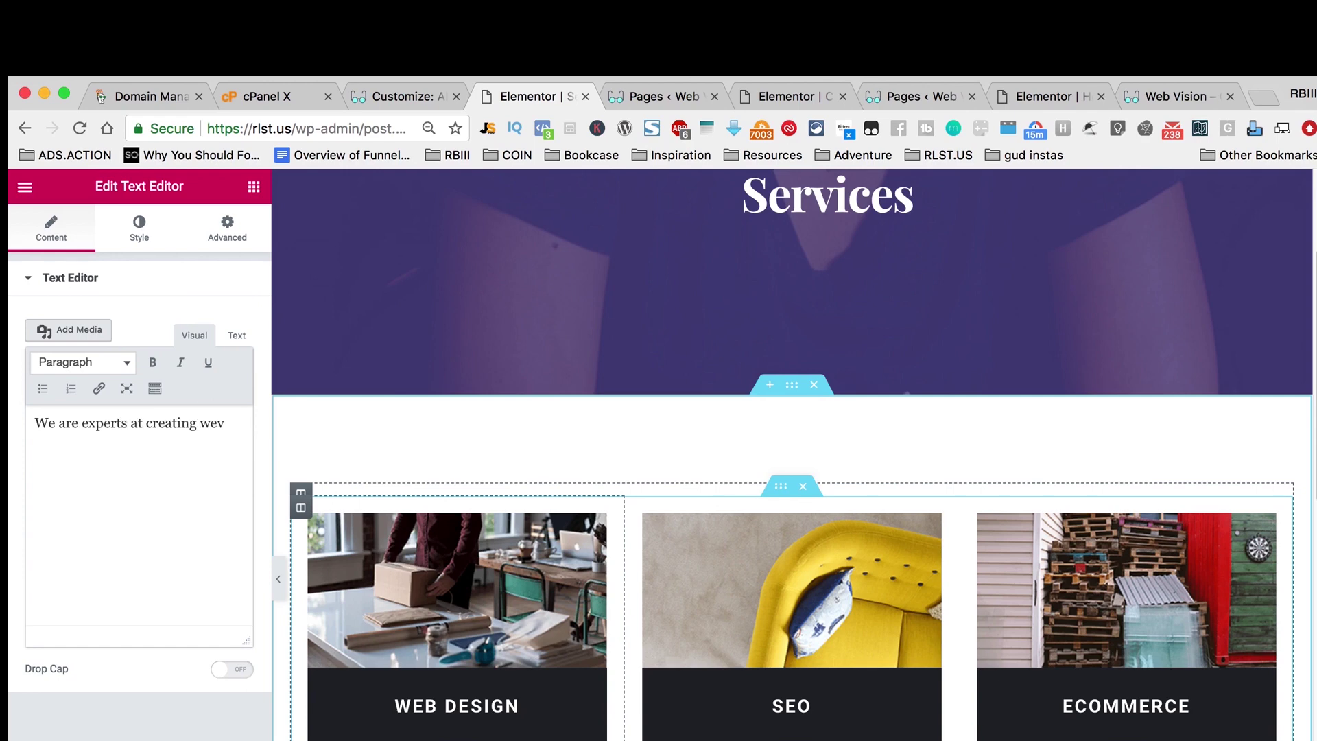
{"action": "type", "text": "e are experts at creating websites"}
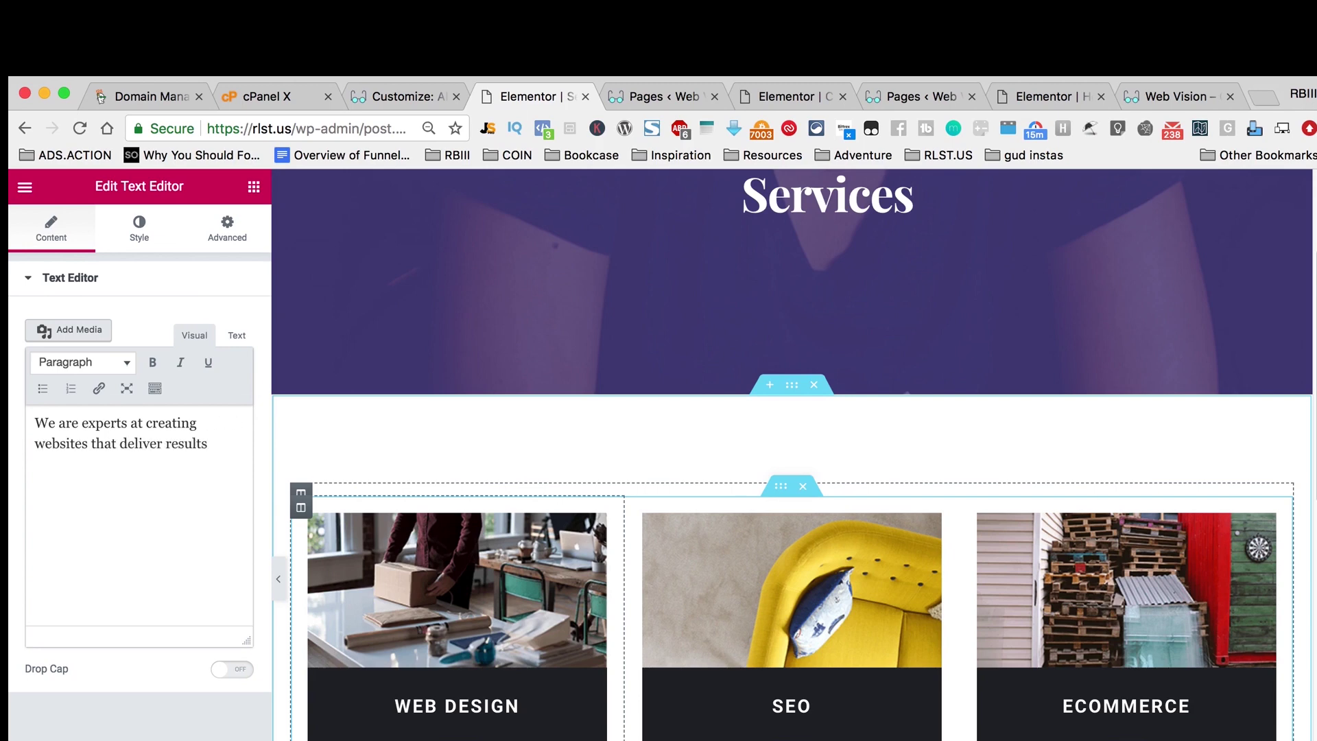
{"action": "type", "text": " that de"}
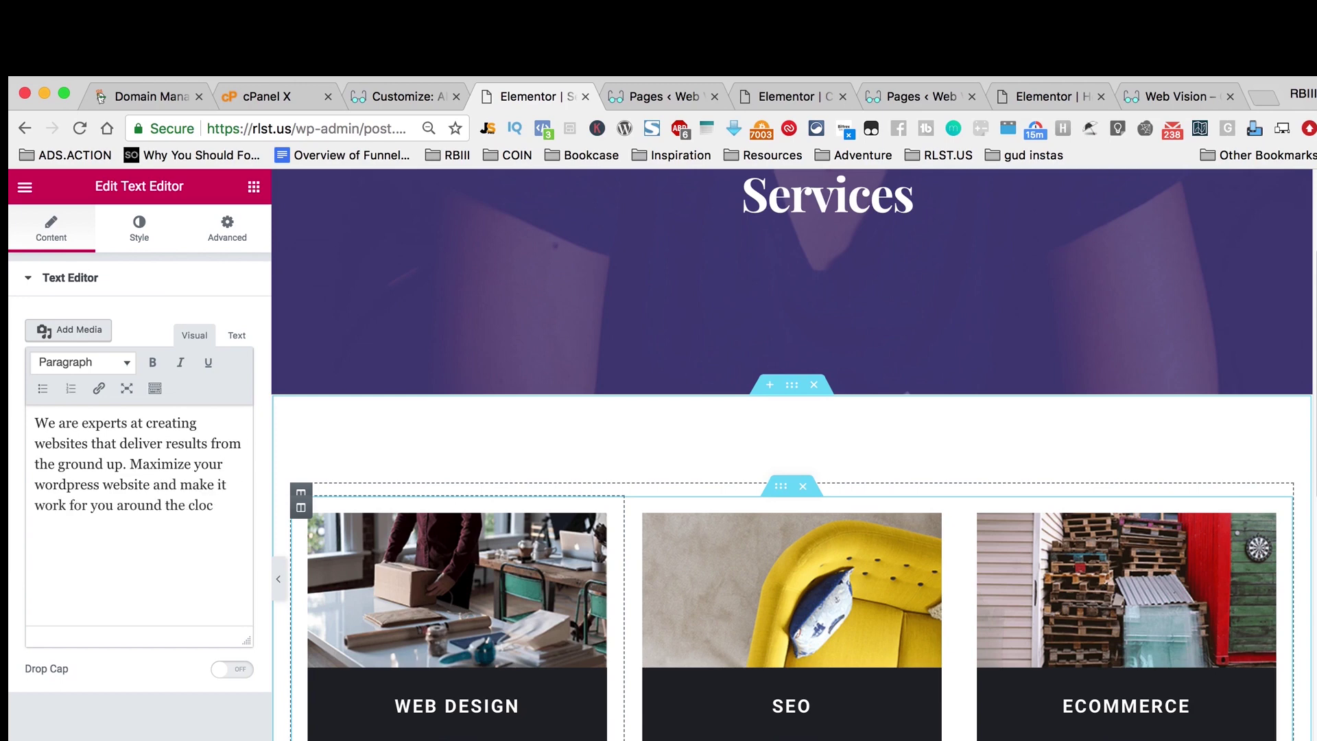
{"action": "scroll", "coordinate": [1002, 665], "scroll_direction": "down", "scroll_amount": 3}
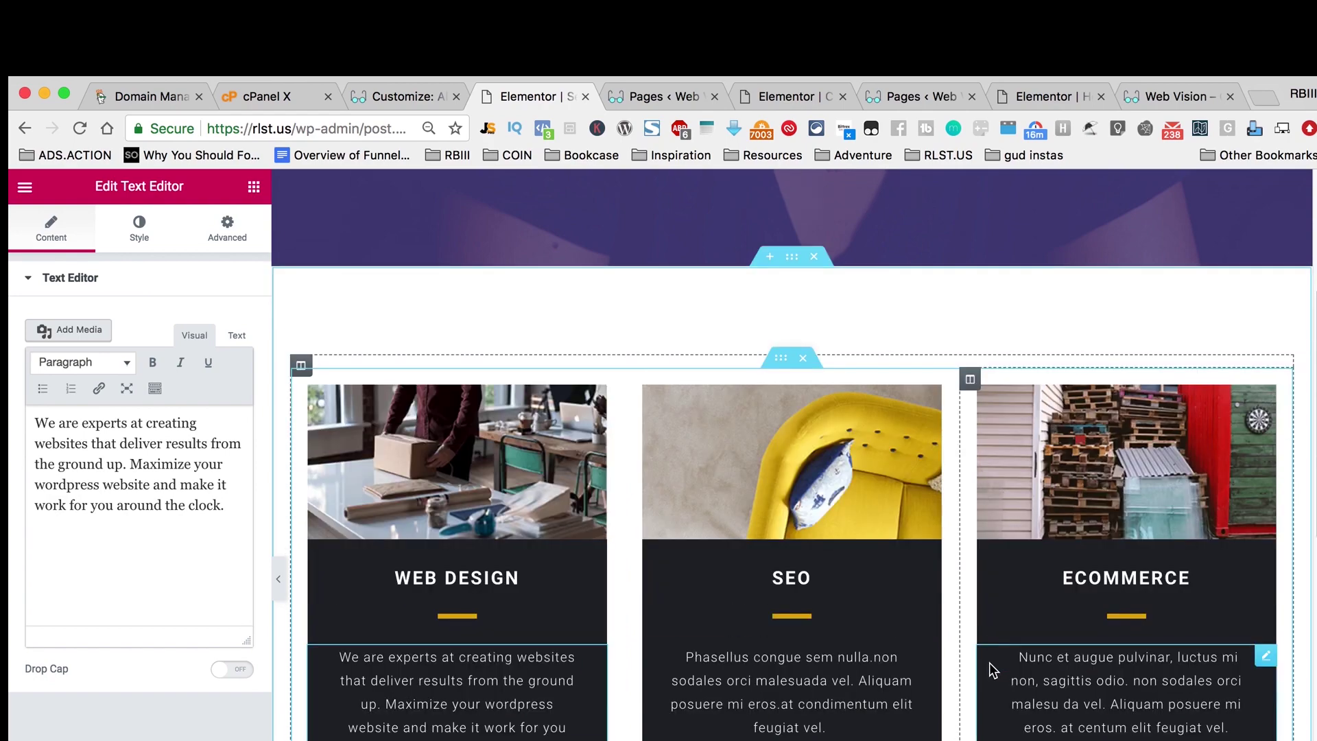
{"action": "scroll", "coordinate": [820, 671], "scroll_direction": "down", "scroll_amount": 8}
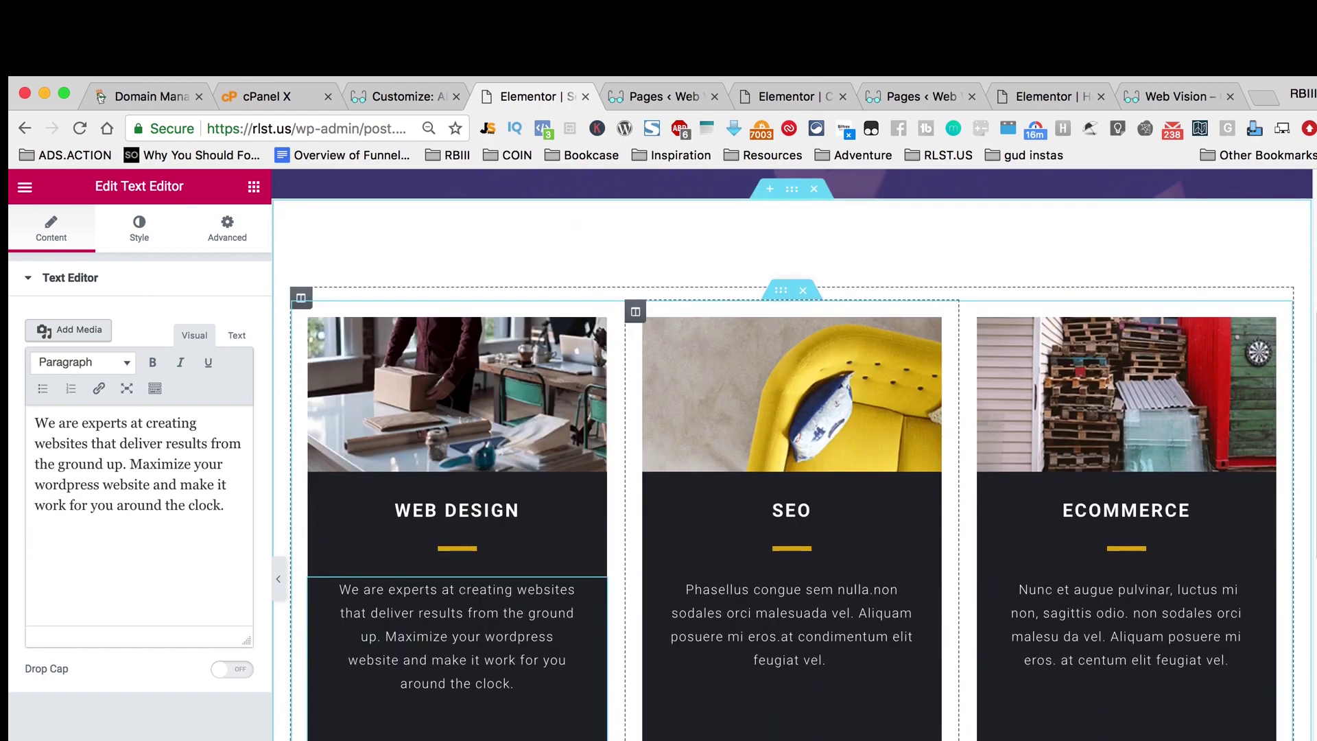
{"action": "scroll", "coordinate": [885, 669], "scroll_direction": "down", "scroll_amount": 2}
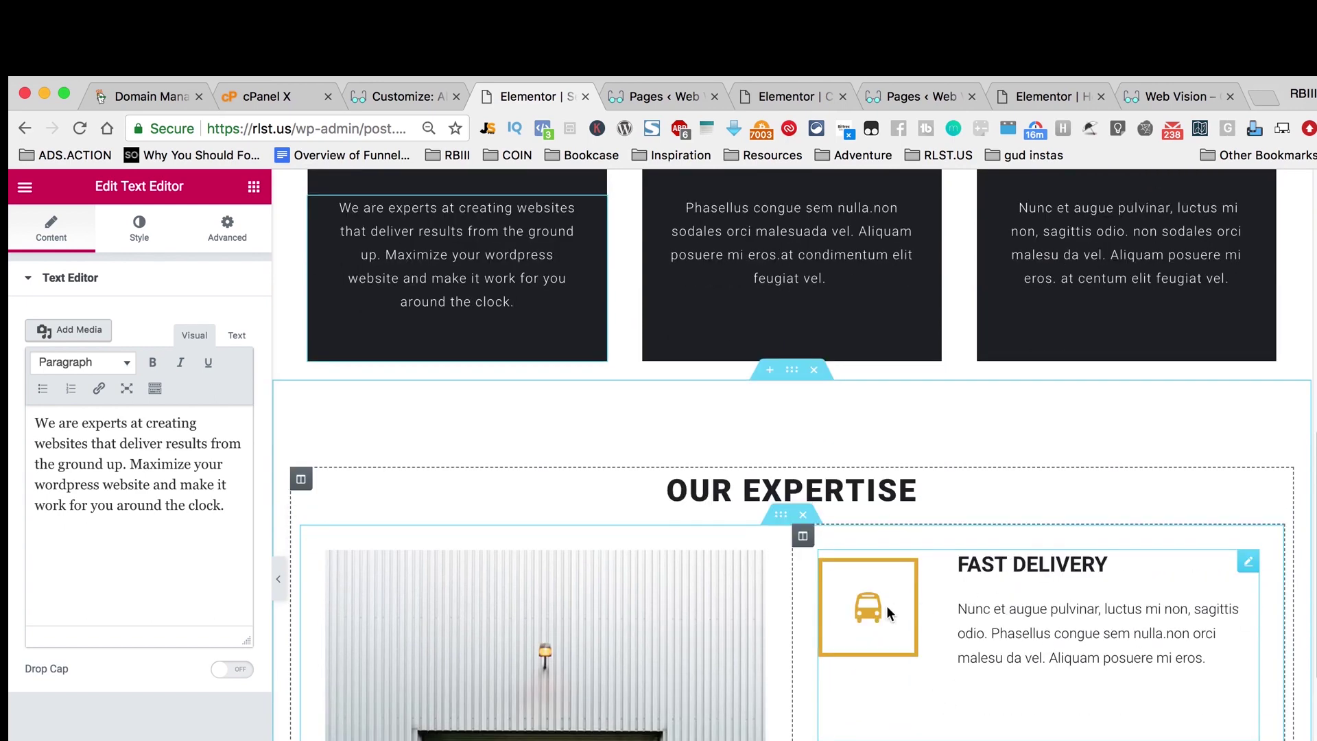
Step: Change the Fast Delivery icon box's icon to a gift
{"action": "left_click", "coordinate": [872, 608]}
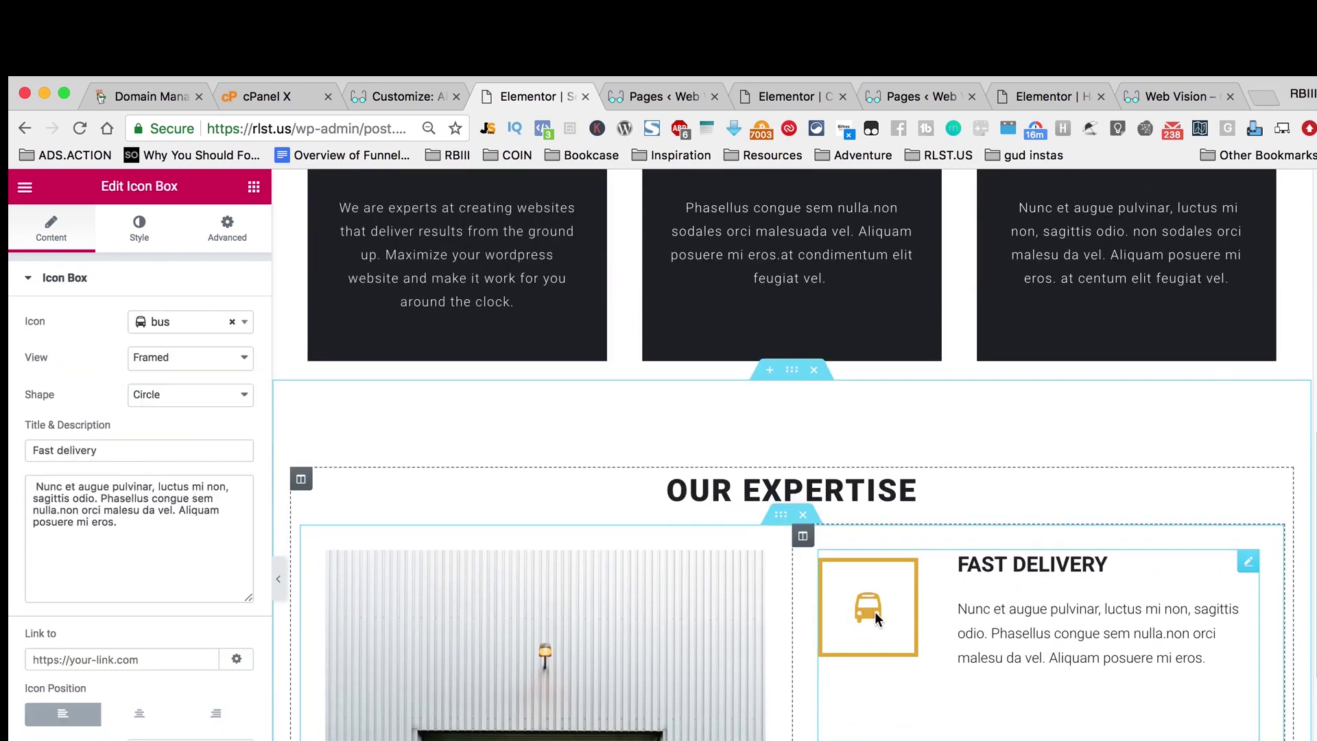
{"action": "left_click", "coordinate": [190, 322]}
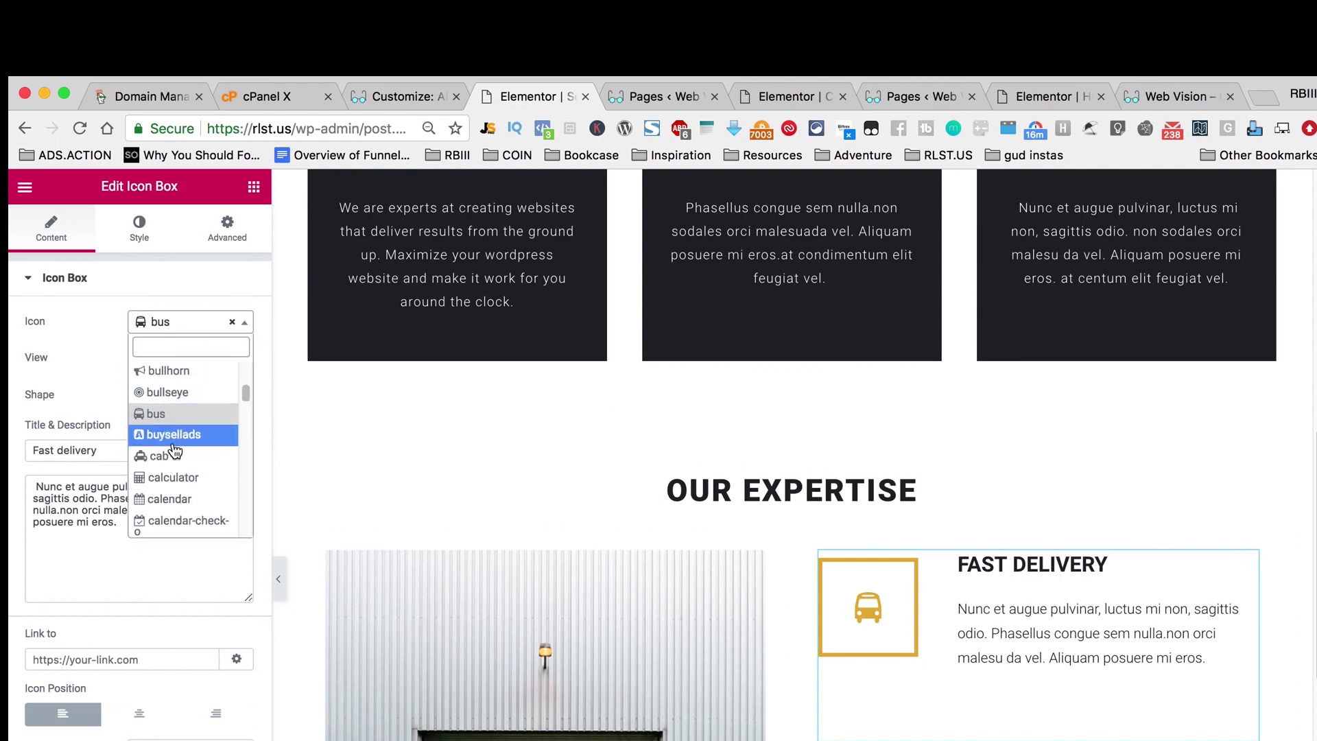
{"action": "scroll", "coordinate": [175, 451], "scroll_direction": "down", "scroll_amount": 20}
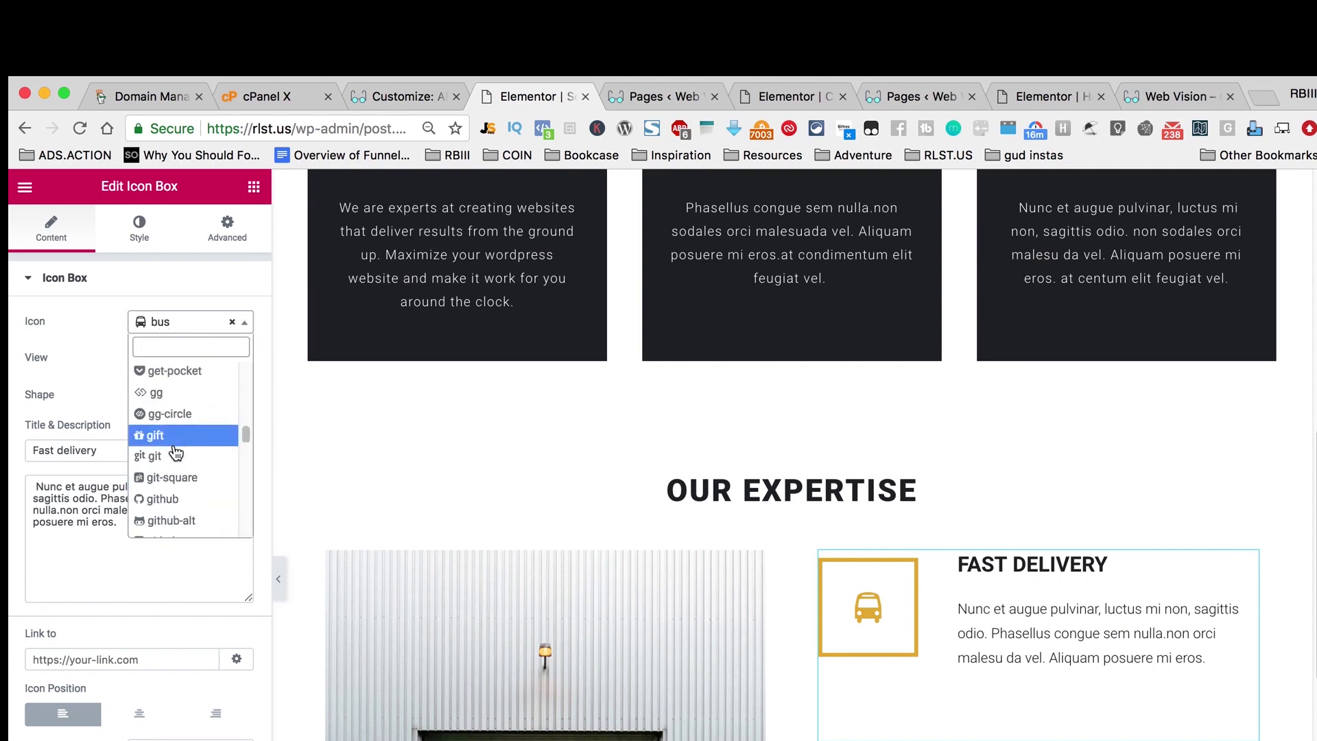
{"action": "left_click", "coordinate": [172, 435]}
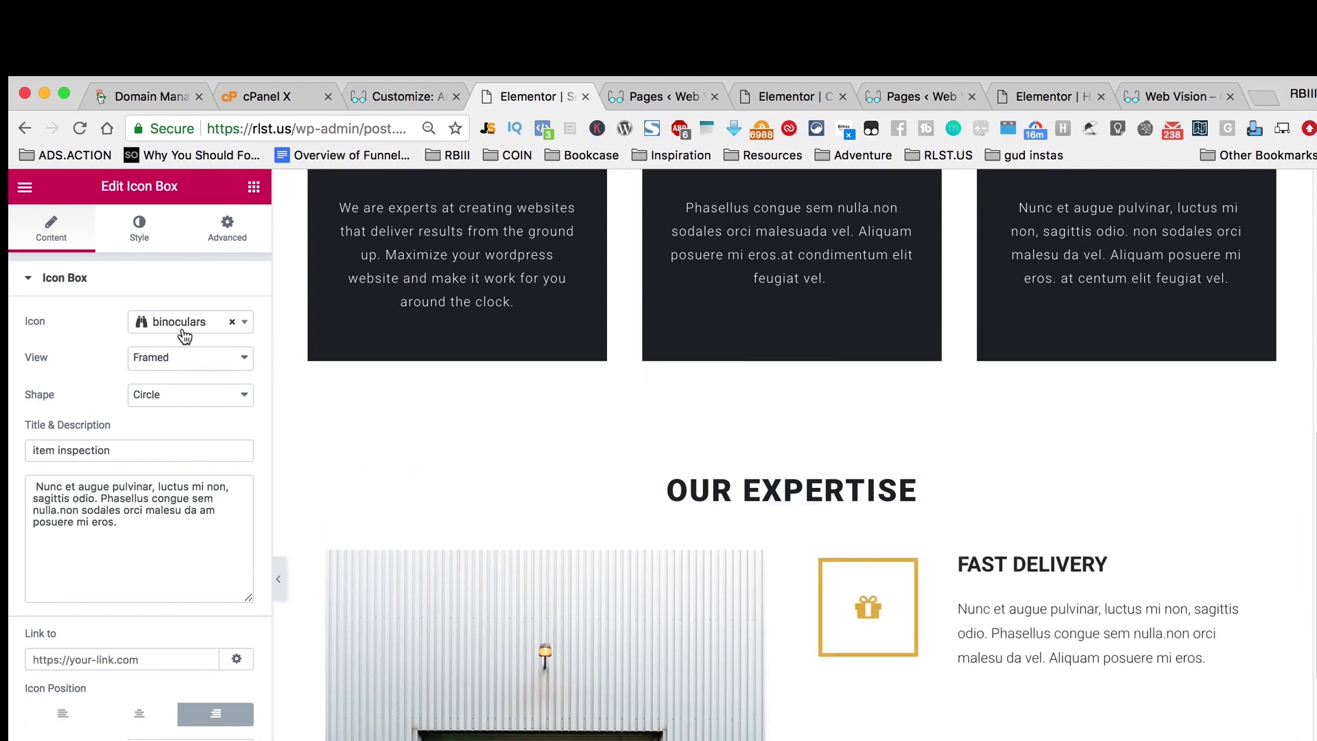
Step: Change the Item Inspection icon to black-tie
{"action": "left_click", "coordinate": [184, 325]}
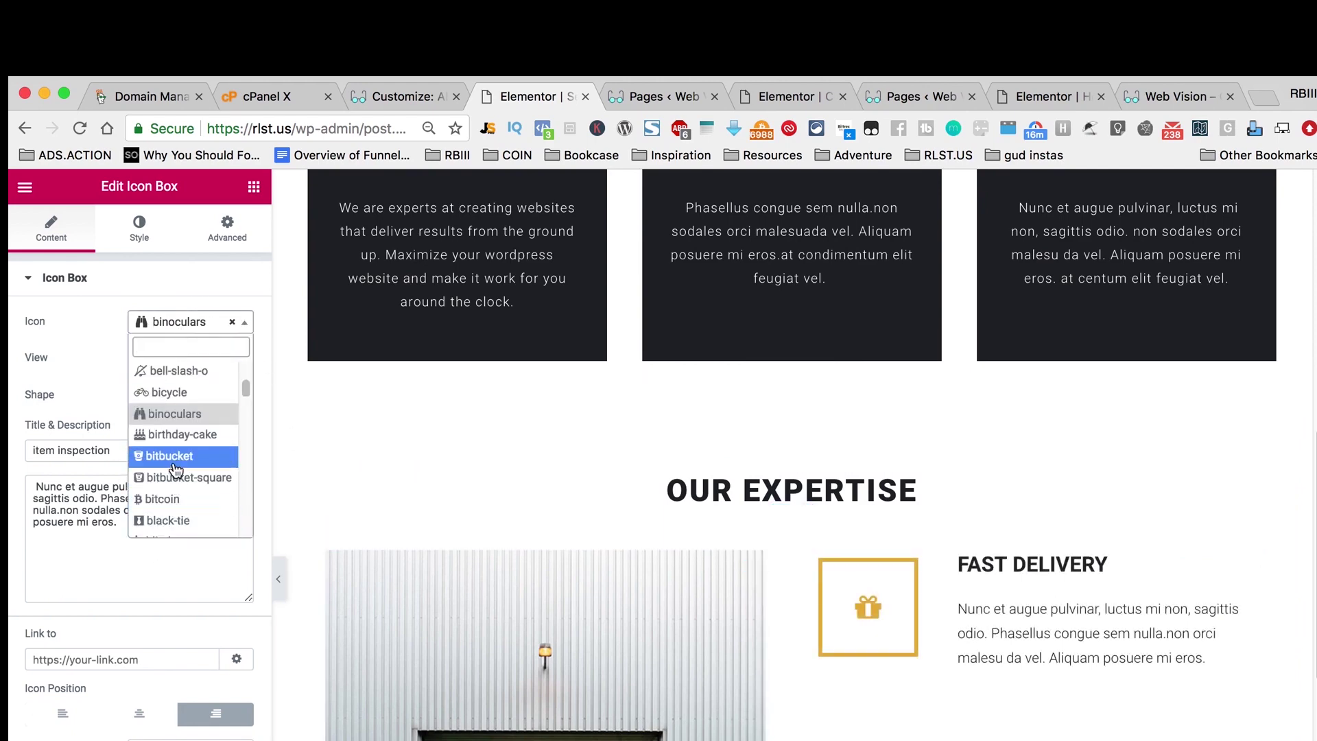
{"action": "left_click", "coordinate": [192, 523]}
{"action": "scroll", "coordinate": [628, 627], "scroll_direction": "down", "scroll_amount": 4}
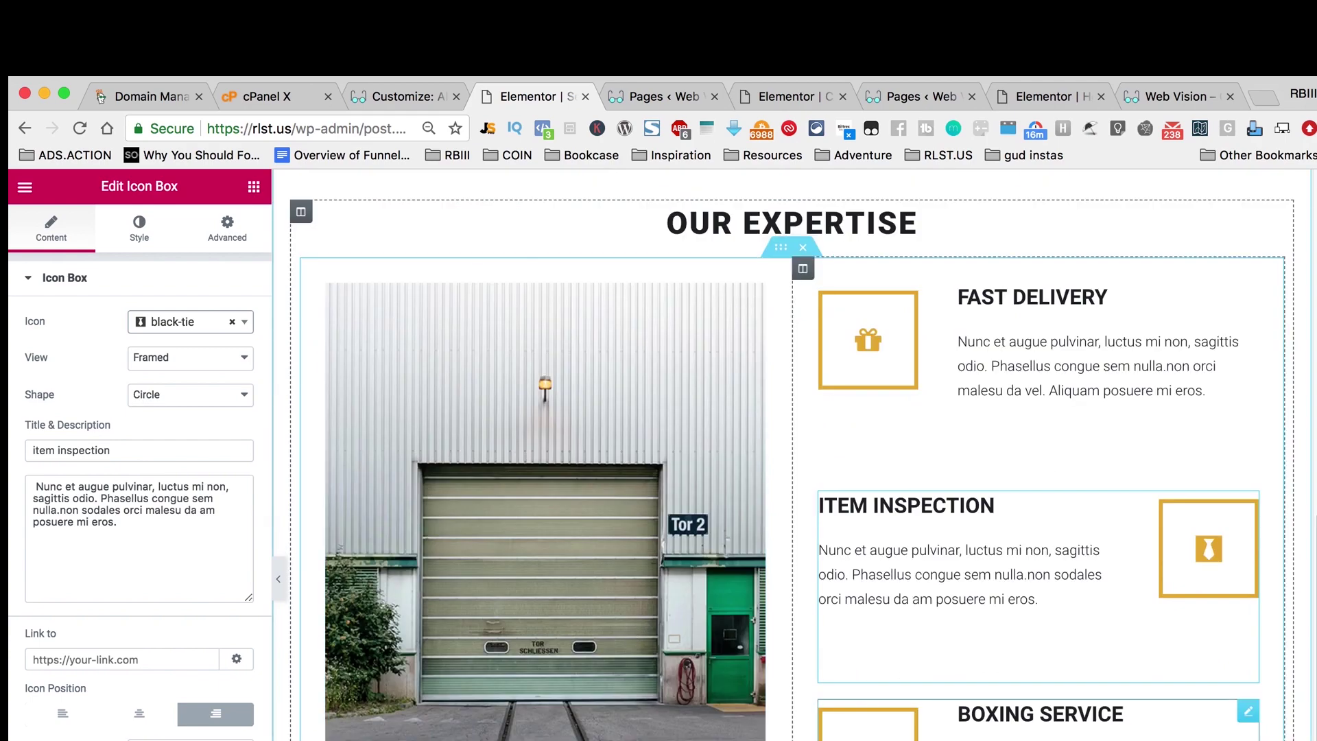
{"action": "left_click", "coordinate": [1250, 711]}
{"action": "scroll", "coordinate": [775, 652], "scroll_direction": "down", "scroll_amount": 2}
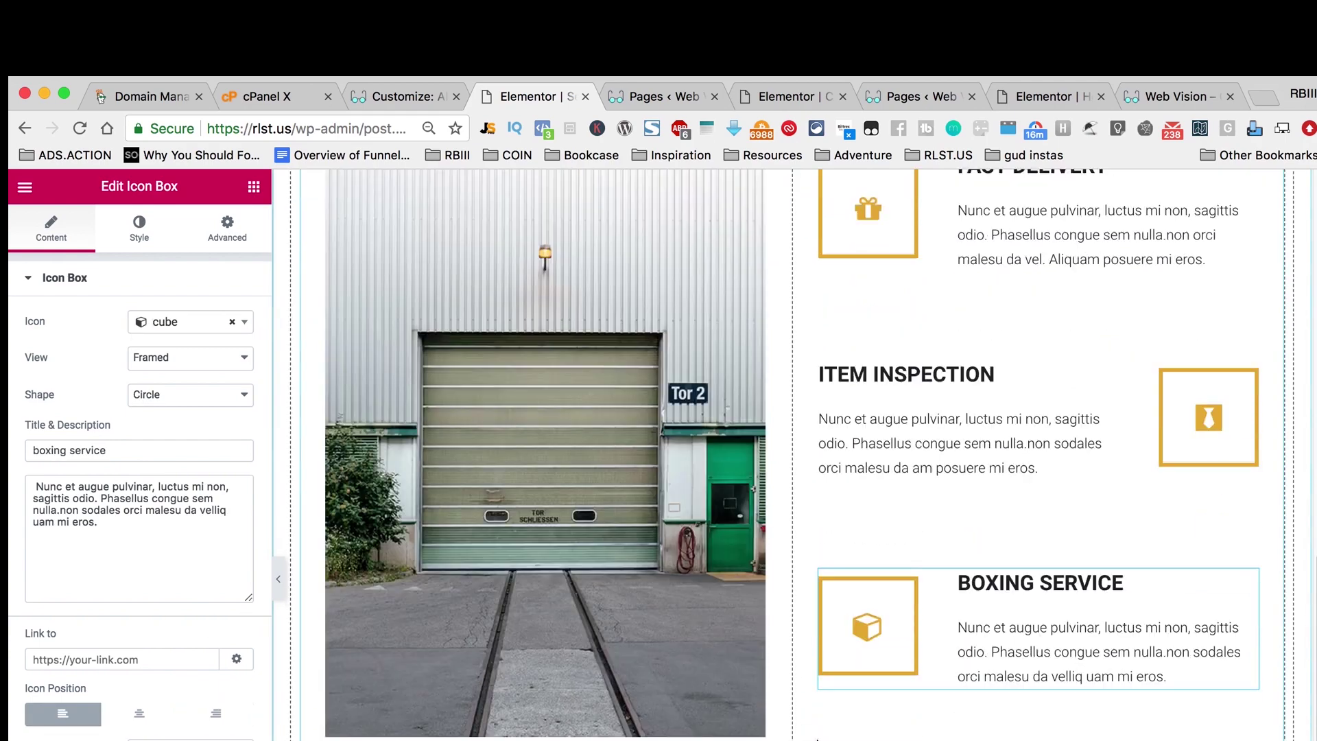
{"action": "scroll", "coordinate": [776, 583], "scroll_direction": "up", "scroll_amount": 4}
{"action": "left_click", "coordinate": [753, 393]}
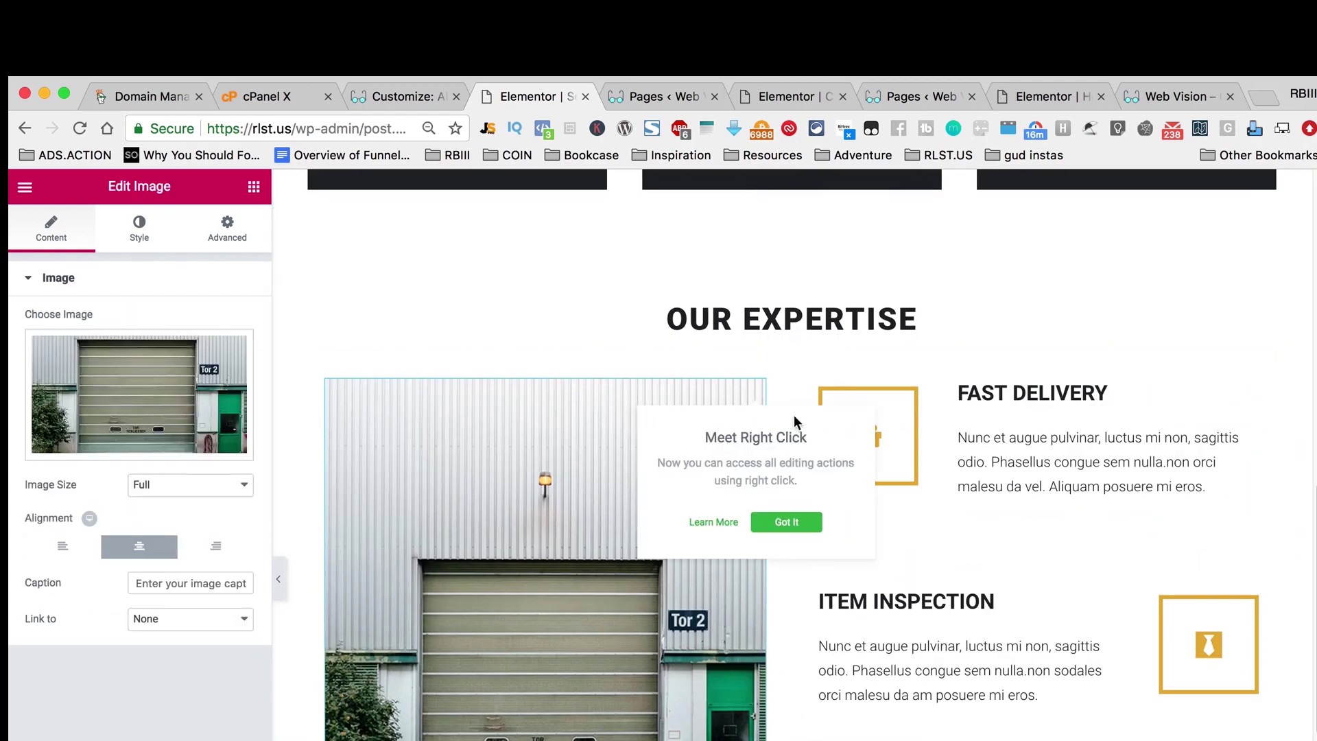
Step: Swap the section image for study-box_1.jpg from the Media Library
{"action": "left_click", "coordinate": [133, 435]}
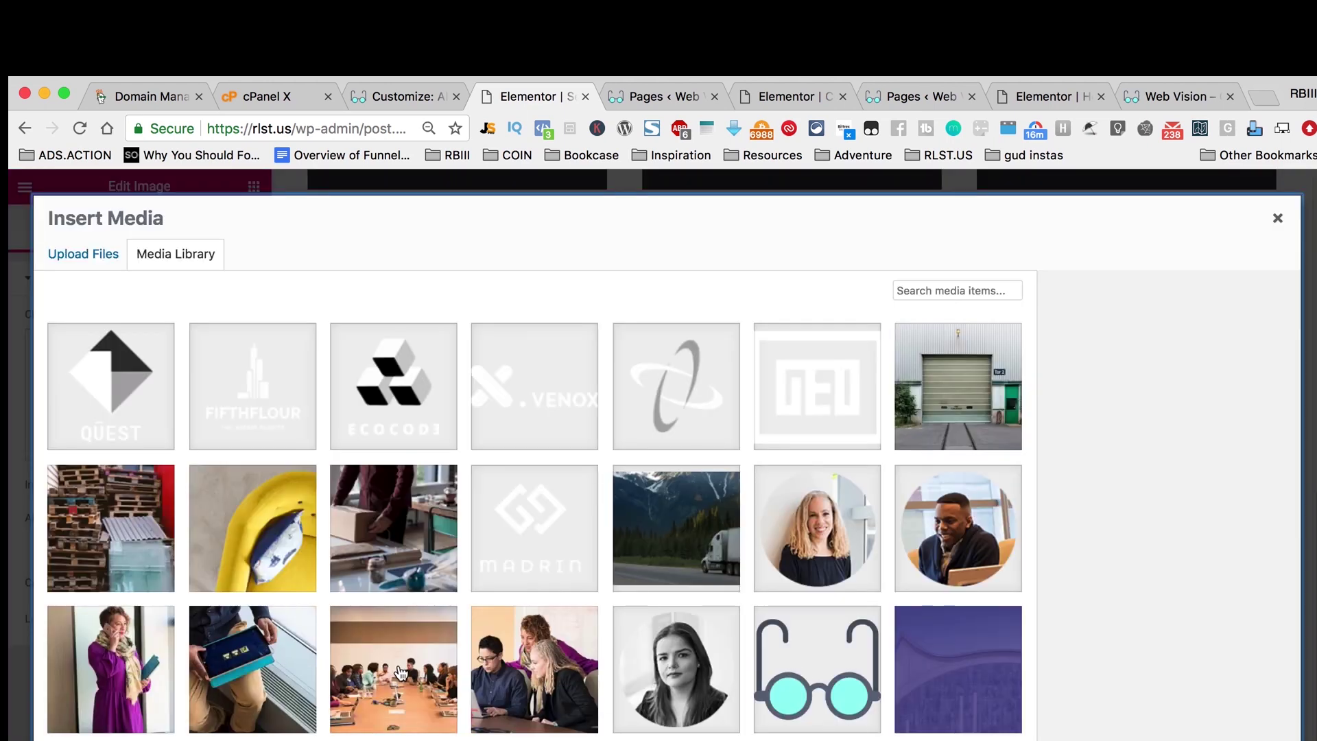
{"action": "left_click", "coordinate": [398, 674]}
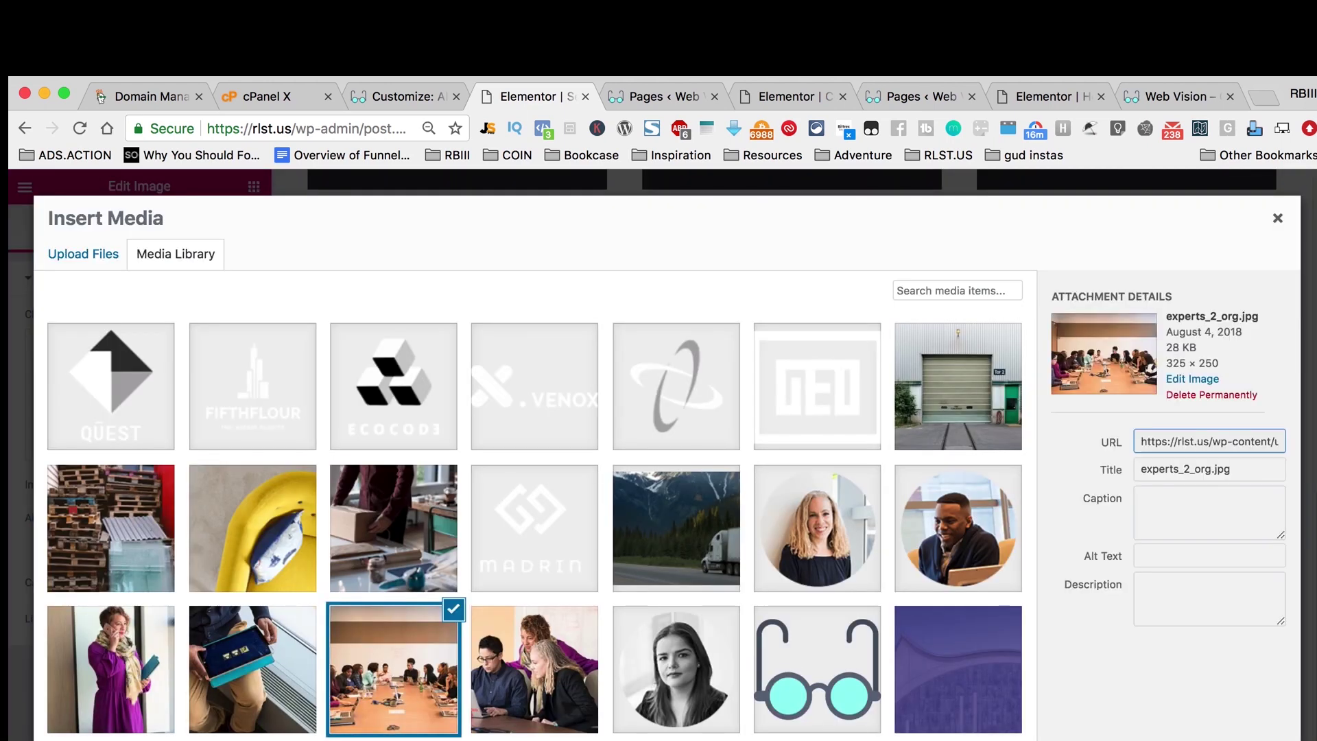
{"action": "left_click", "coordinate": [1248, 740]}
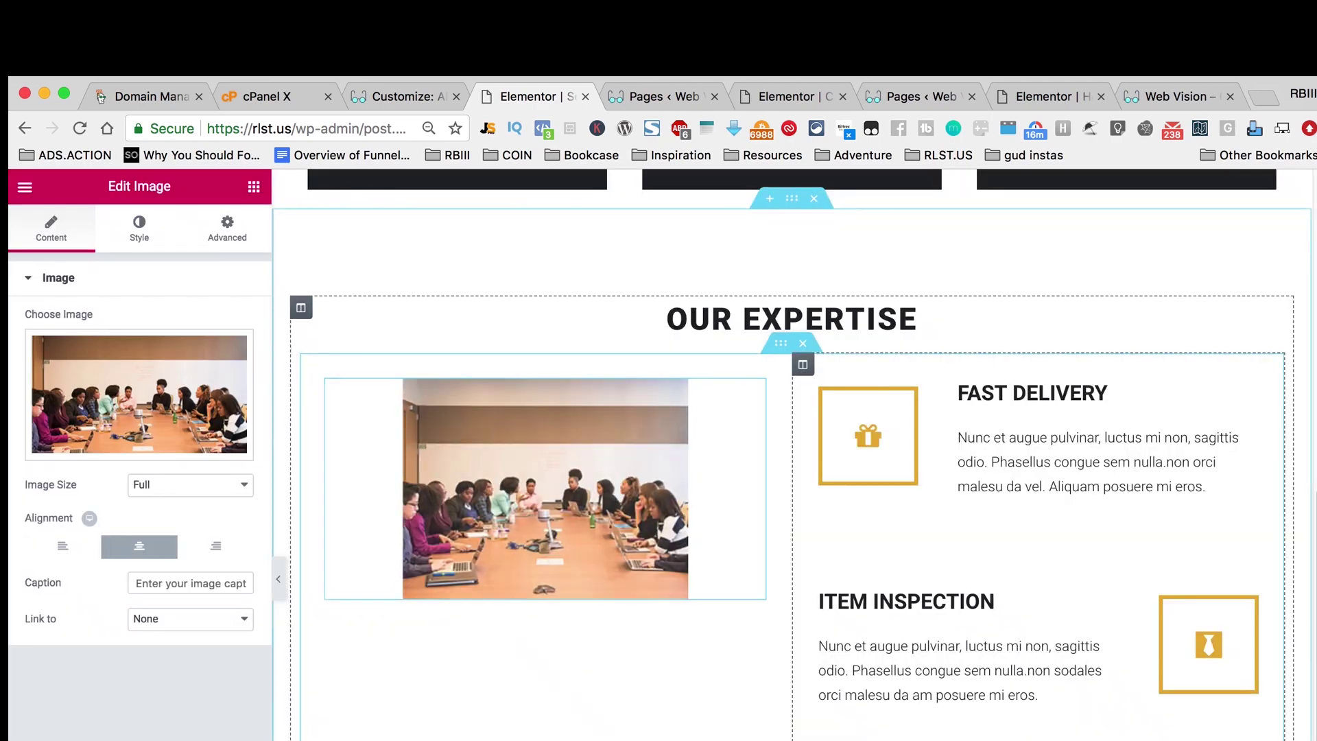
{"action": "left_click", "coordinate": [155, 412]}
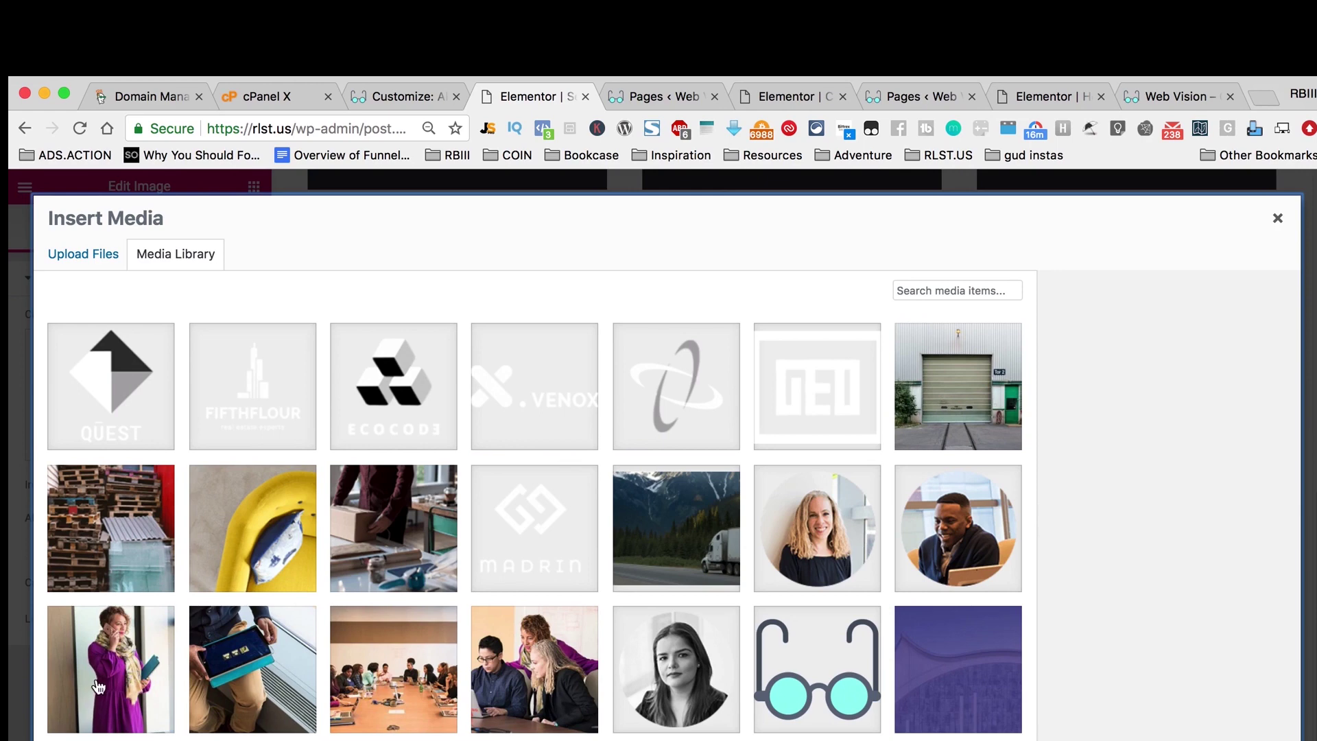
{"action": "left_click", "coordinate": [312, 738]}
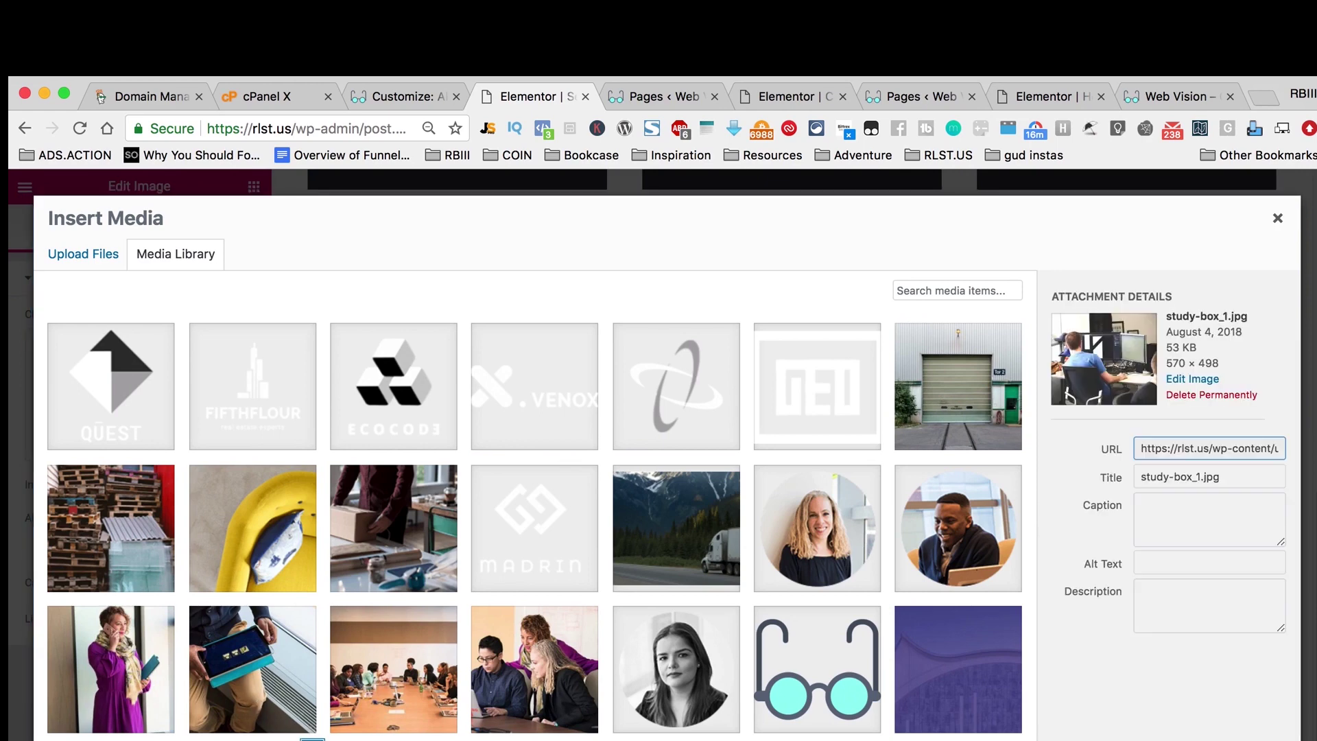
{"action": "left_click", "coordinate": [1246, 740]}
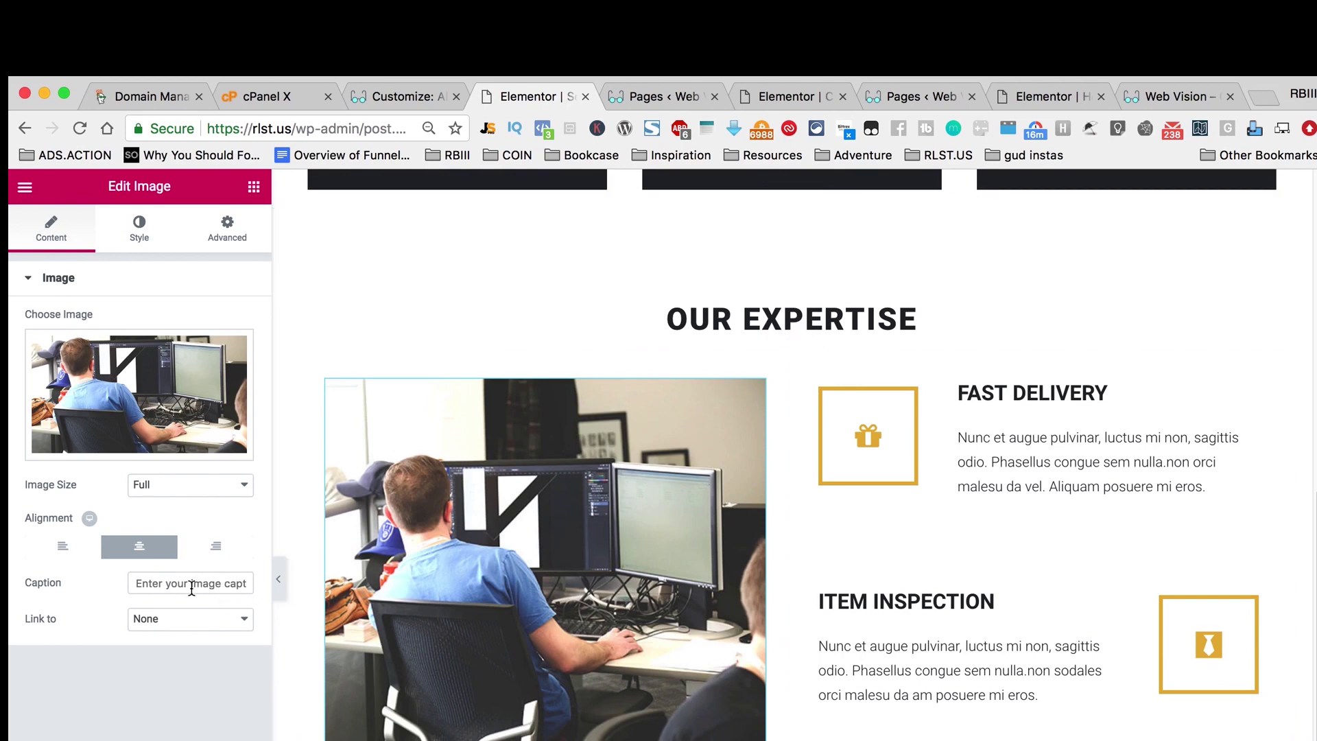
{"action": "left_click", "coordinate": [758, 385]}
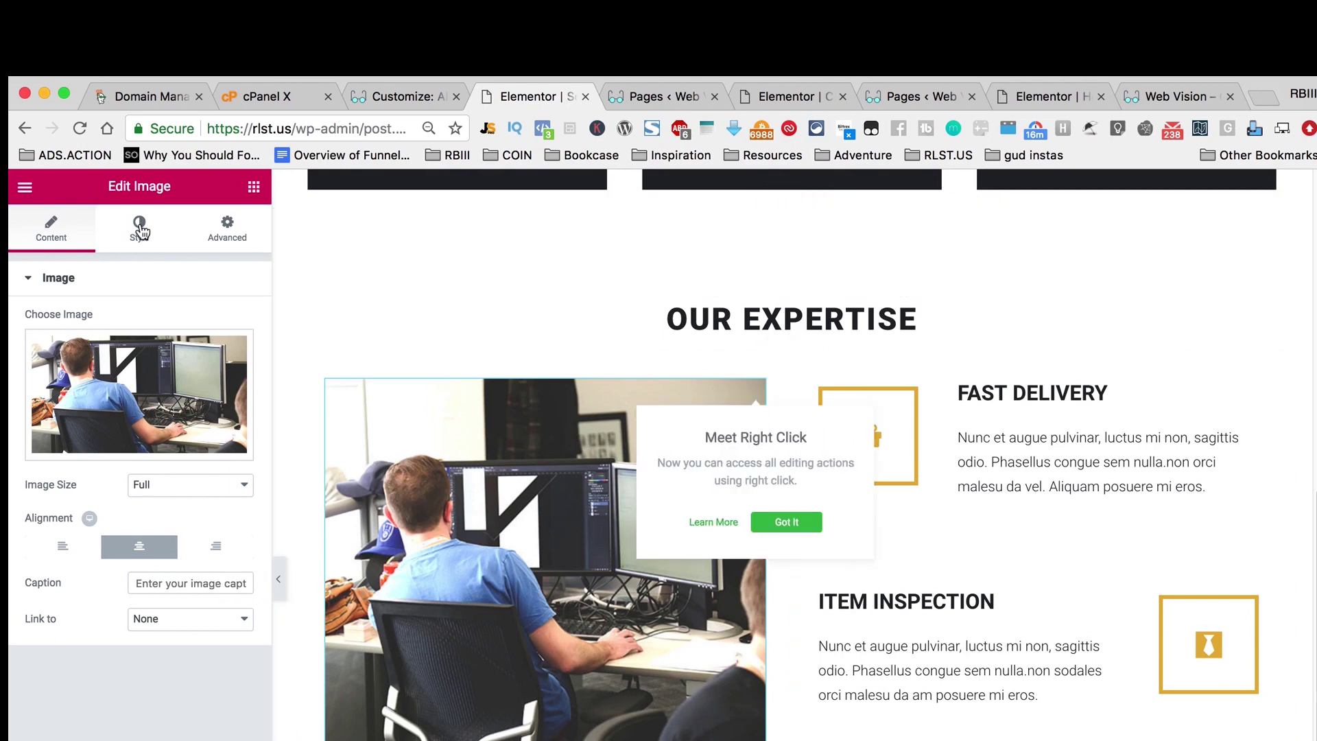
Step: Set the photo's border radius to 777 to make it circular
{"action": "left_click", "coordinate": [141, 232]}
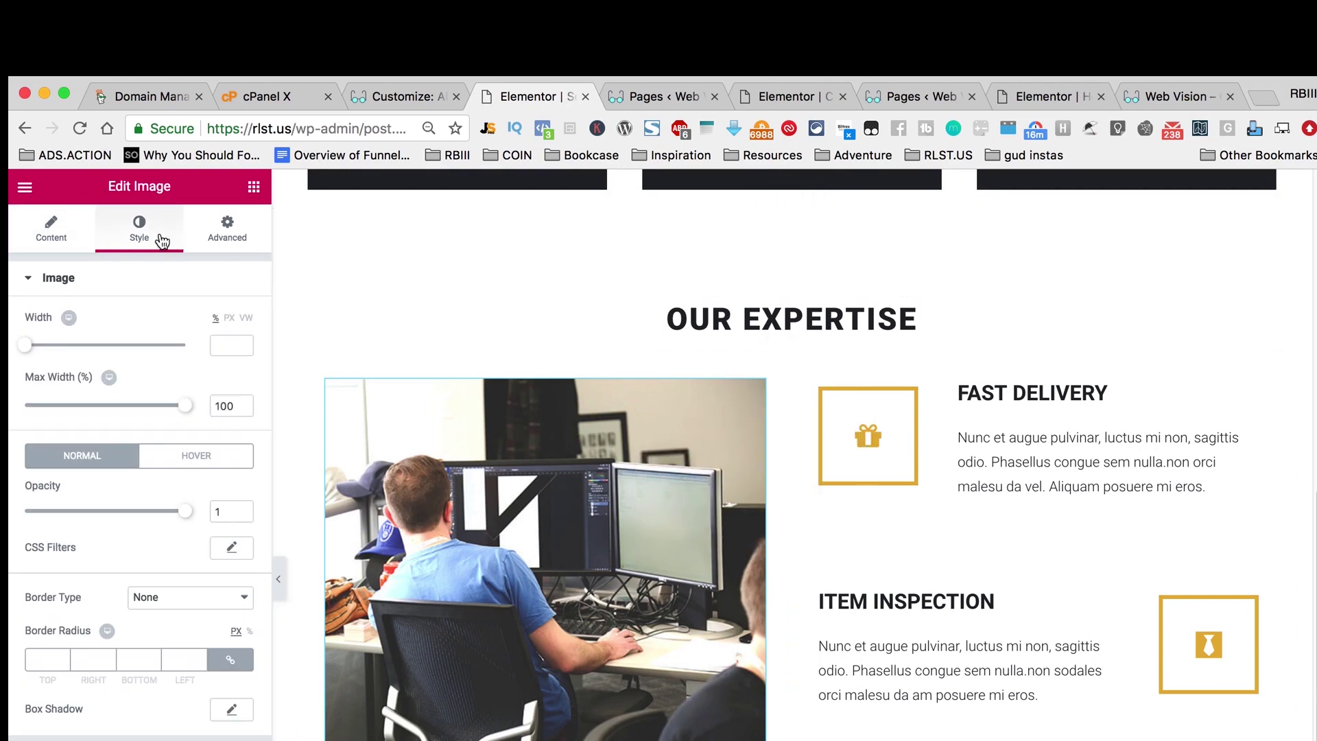
{"action": "left_click", "coordinate": [212, 242]}
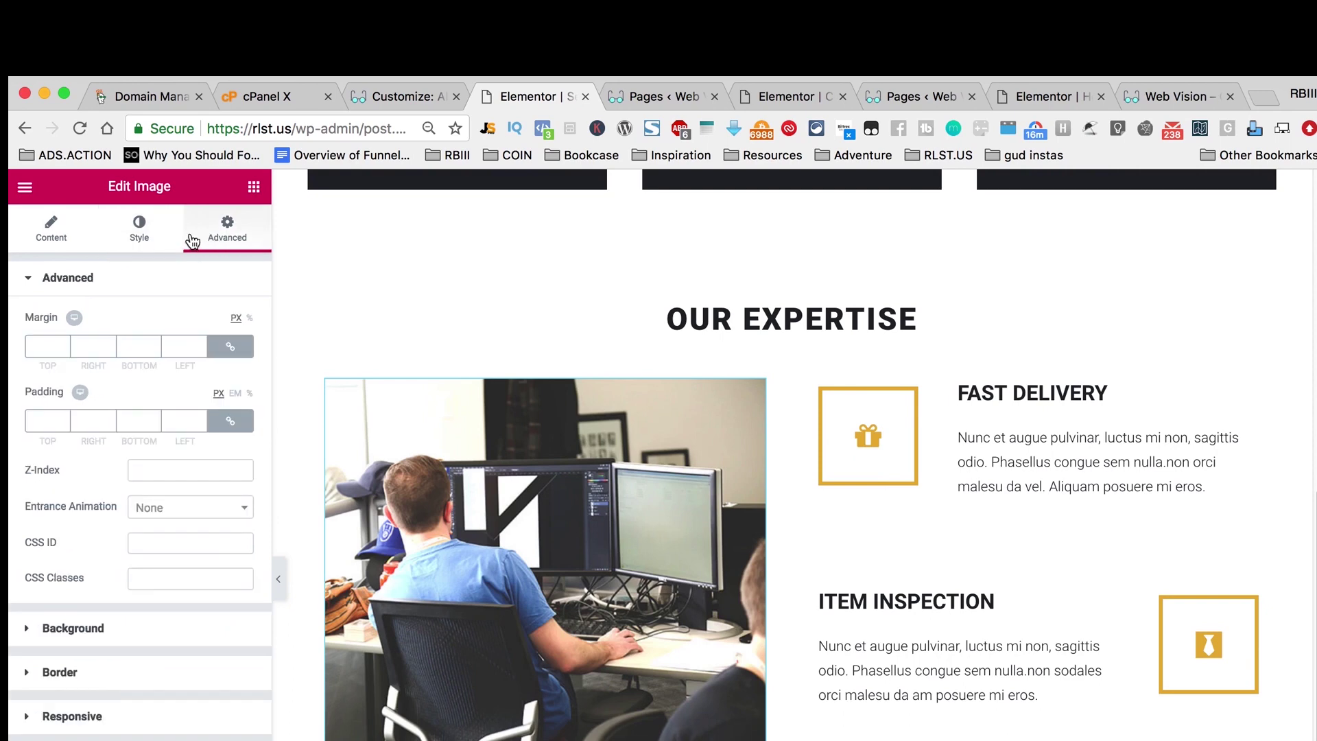
{"action": "left_click", "coordinate": [159, 245]}
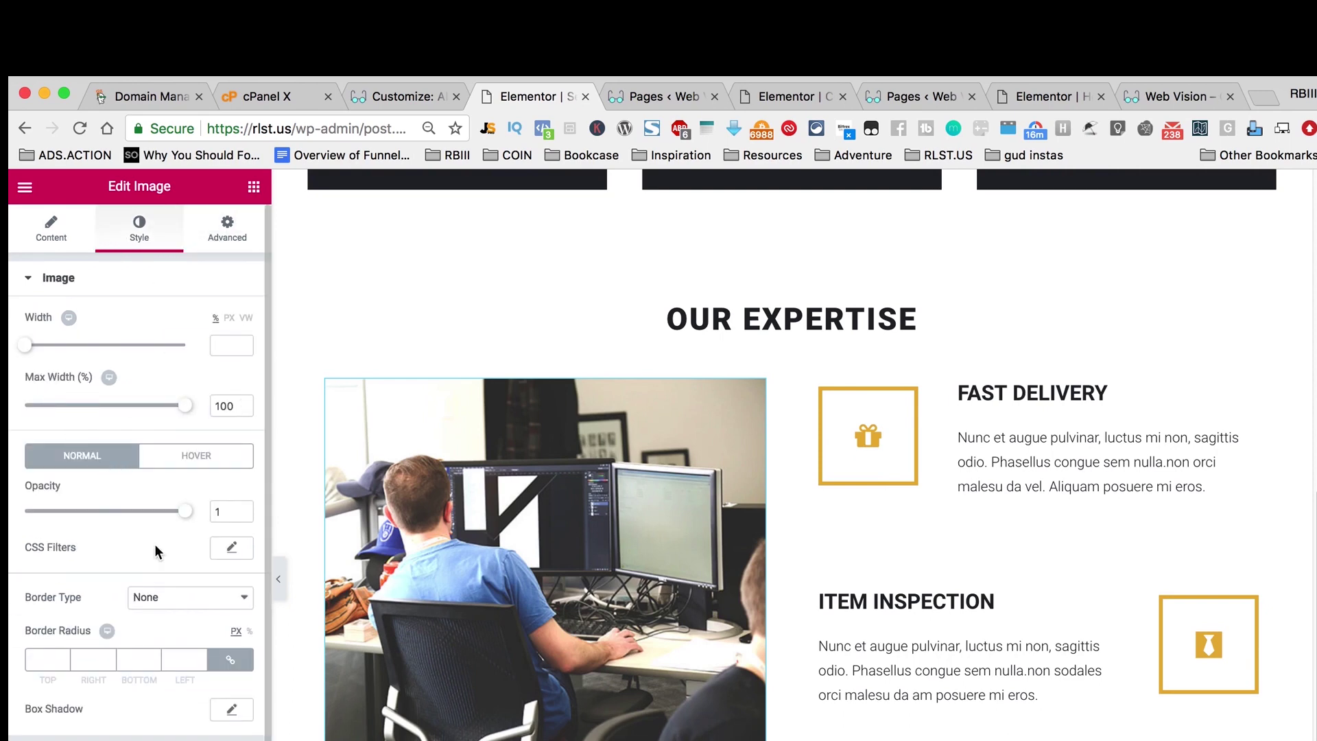
{"action": "type", "text": "777"}
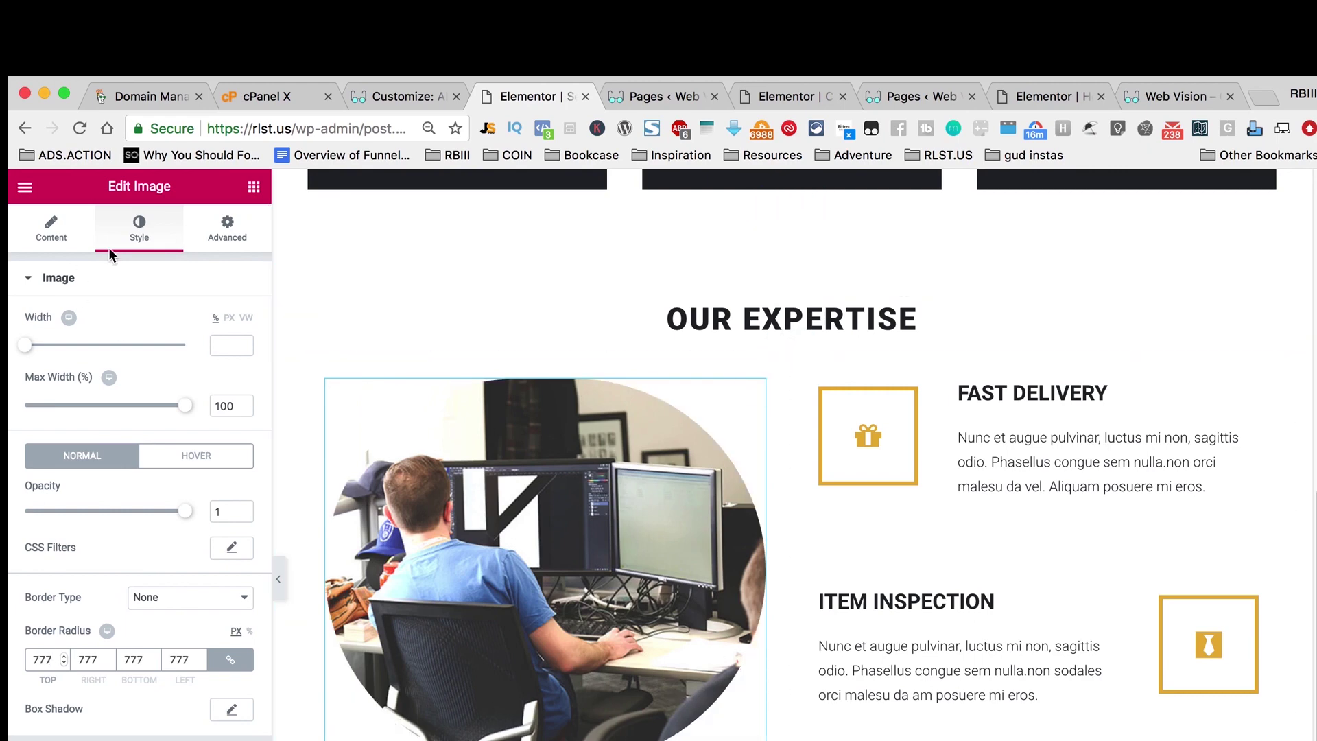
Step: Give the photo 100 top padding and set its top margin back to 0
{"action": "left_click", "coordinate": [238, 238]}
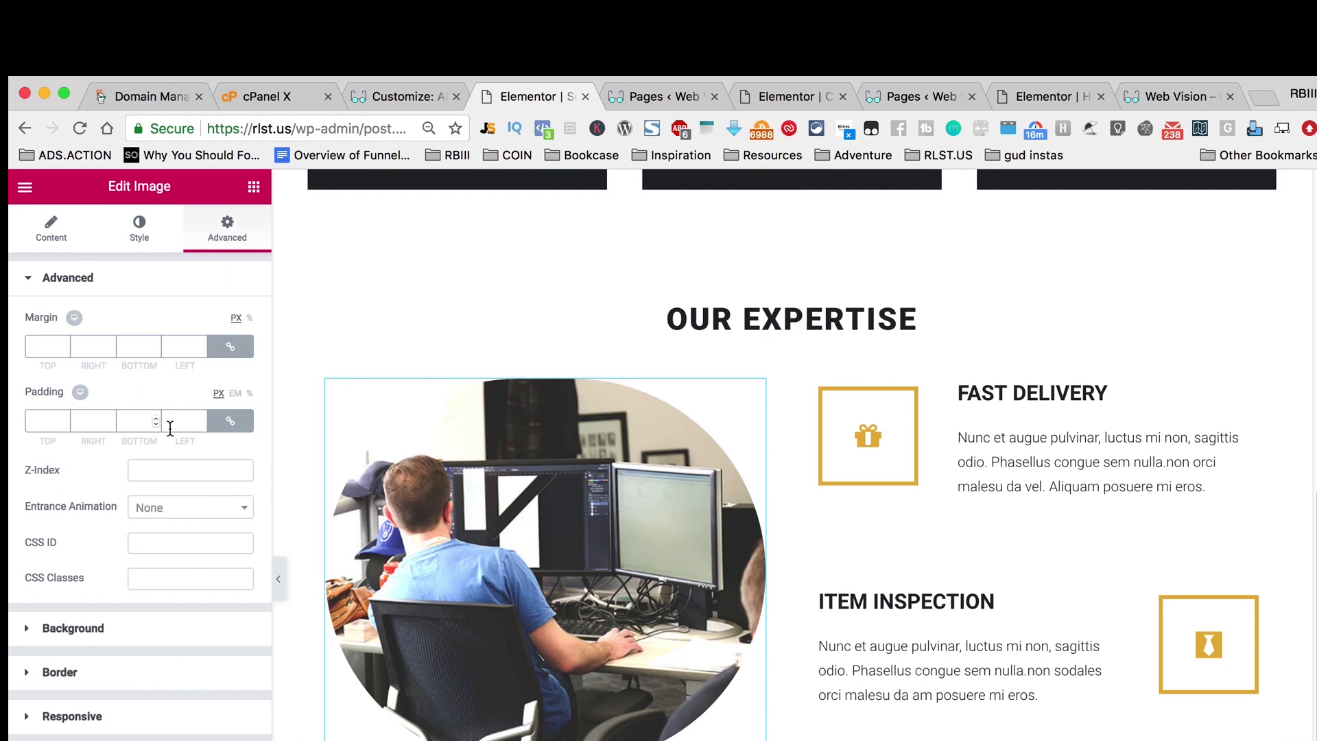
{"action": "left_click", "coordinate": [231, 346]}
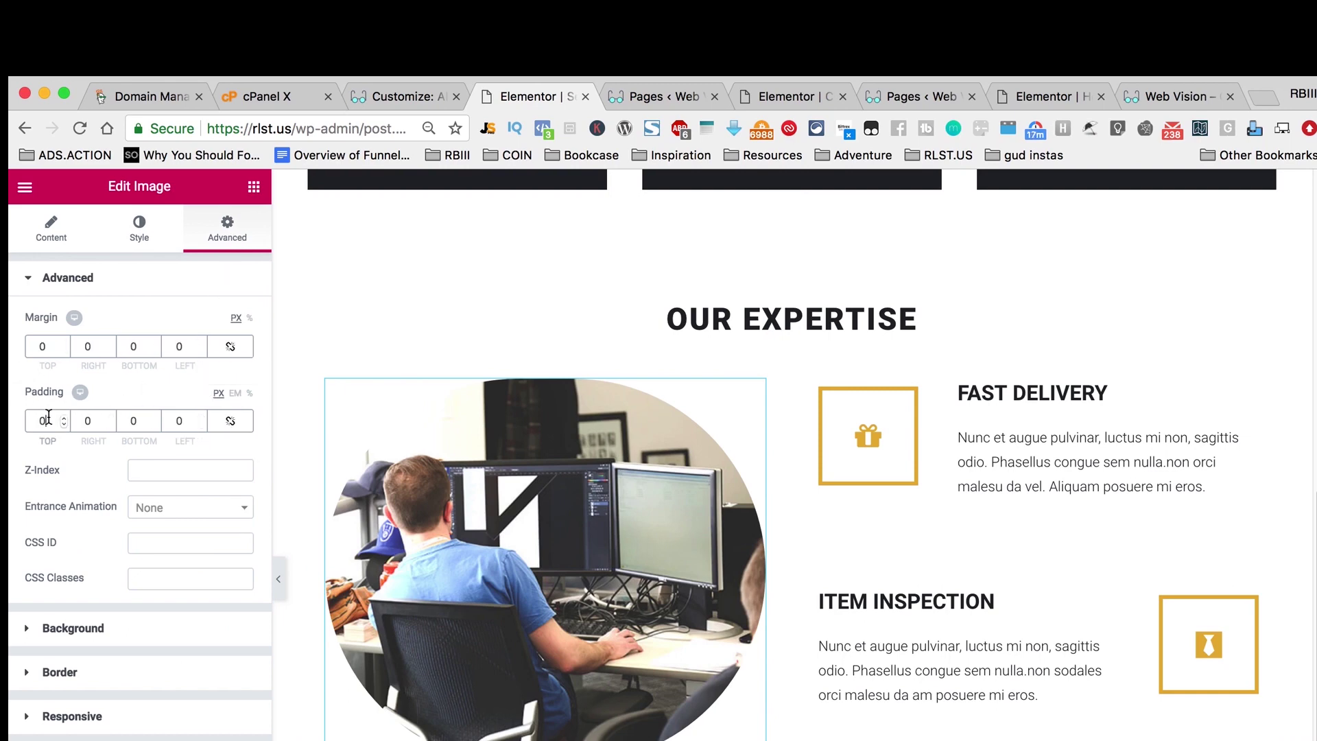
{"action": "double_click", "coordinate": [50, 419]}
{"action": "type", "text": "100"}
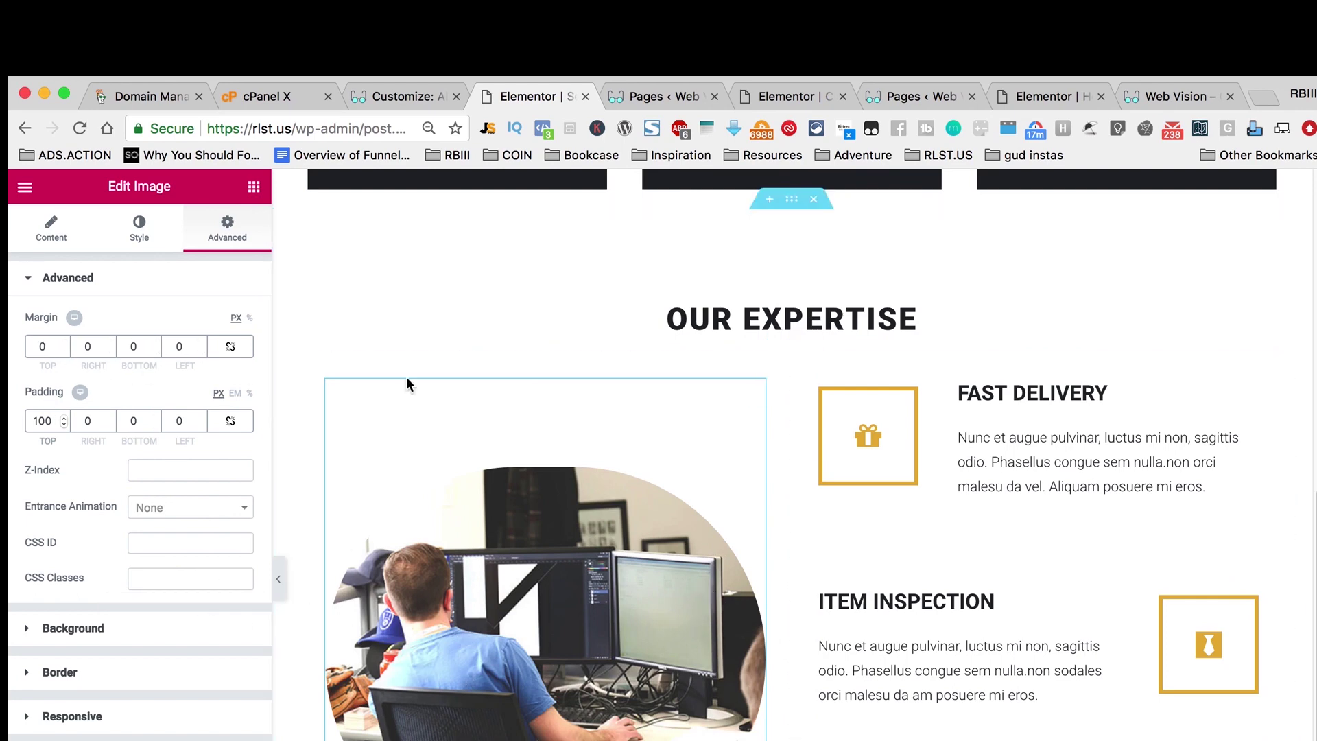
{"action": "double_click", "coordinate": [50, 343]}
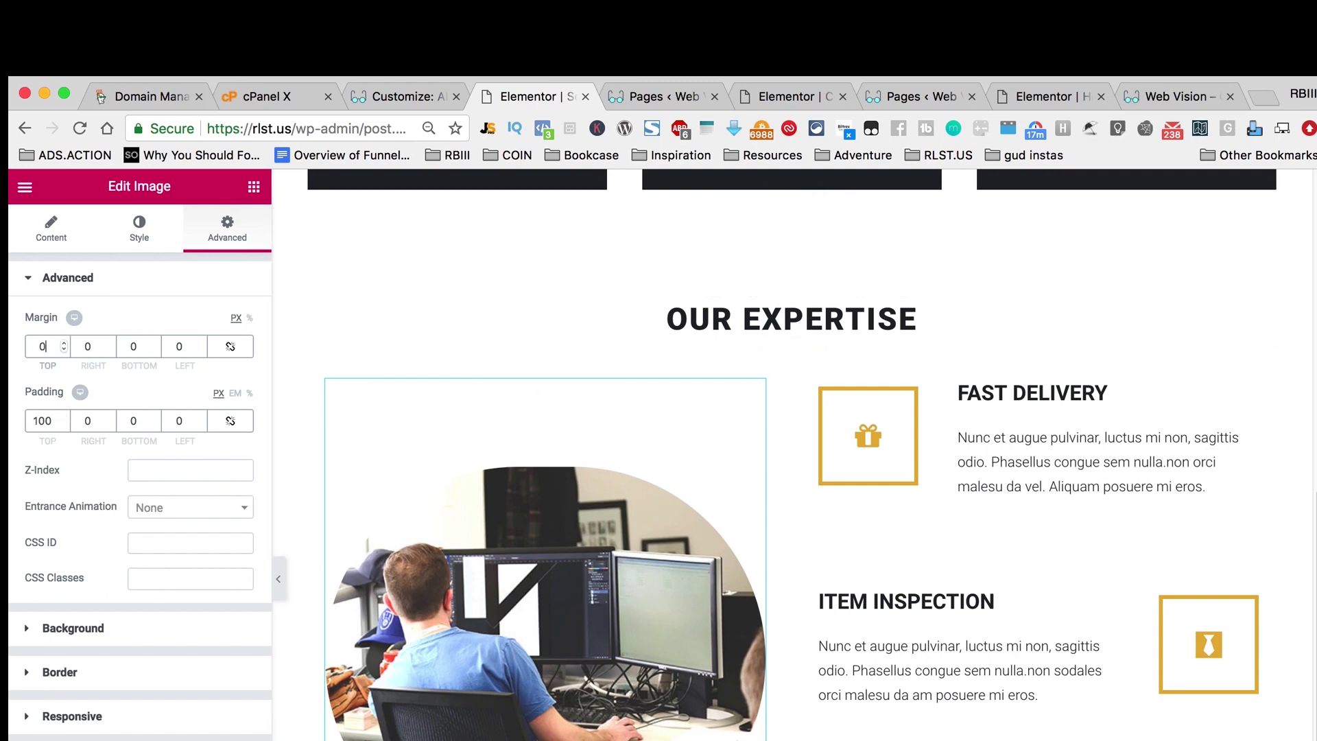
{"action": "type", "text": "200"}
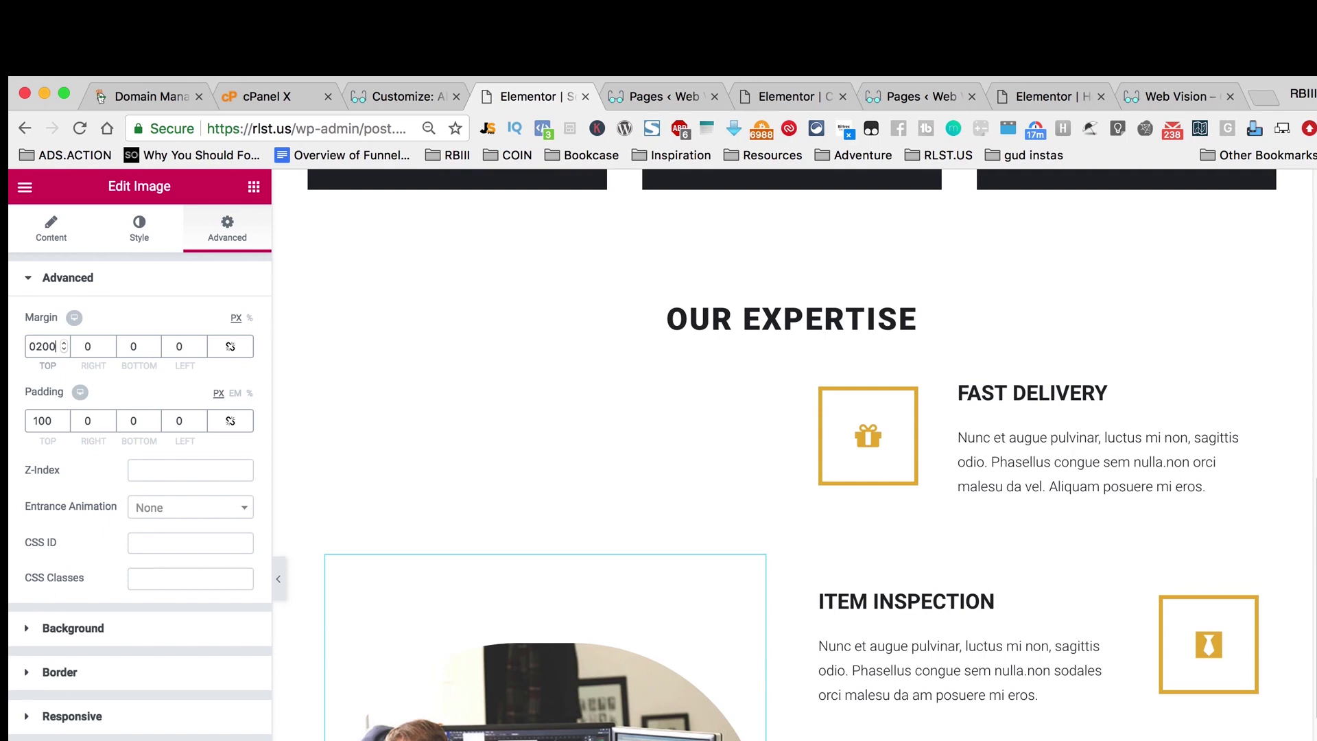
{"action": "key", "text": "super+a"}
{"action": "type", "text": "0"}
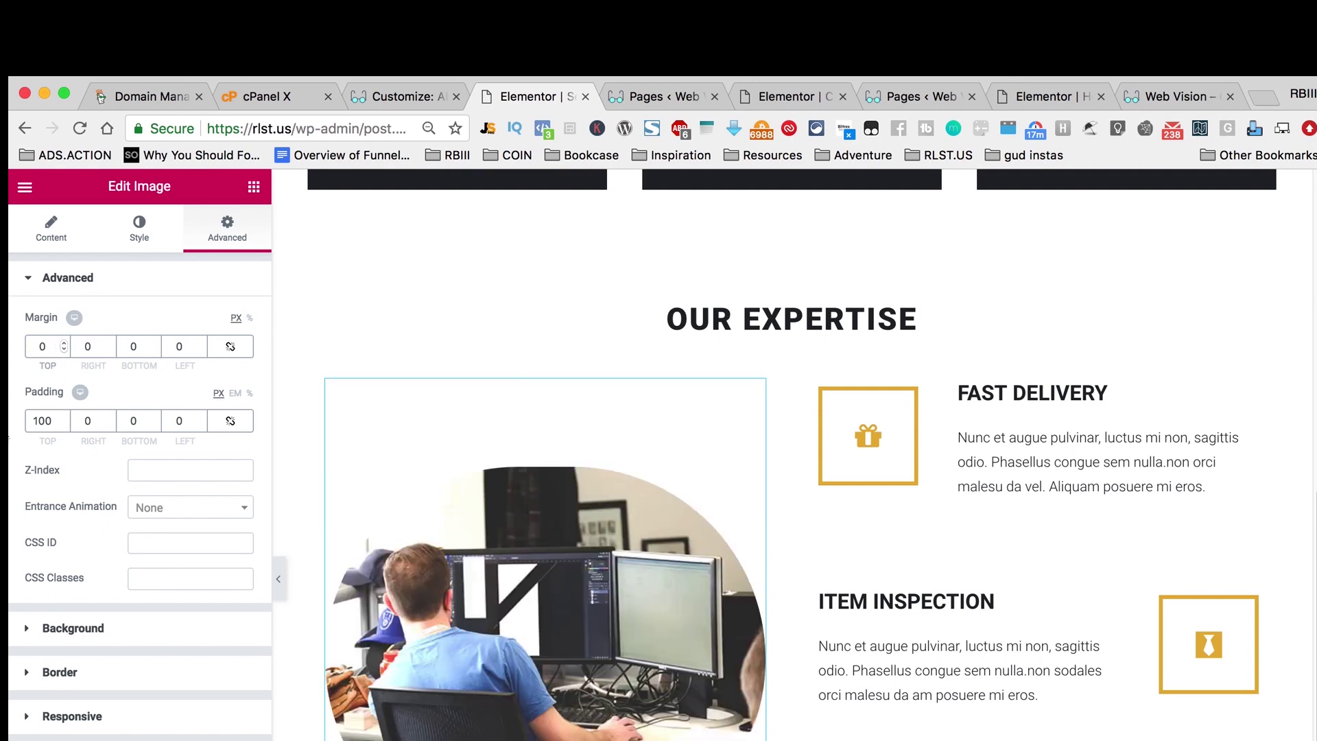
Step: Expand the photo's Background settings and look through them
{"action": "left_click", "coordinate": [20, 621]}
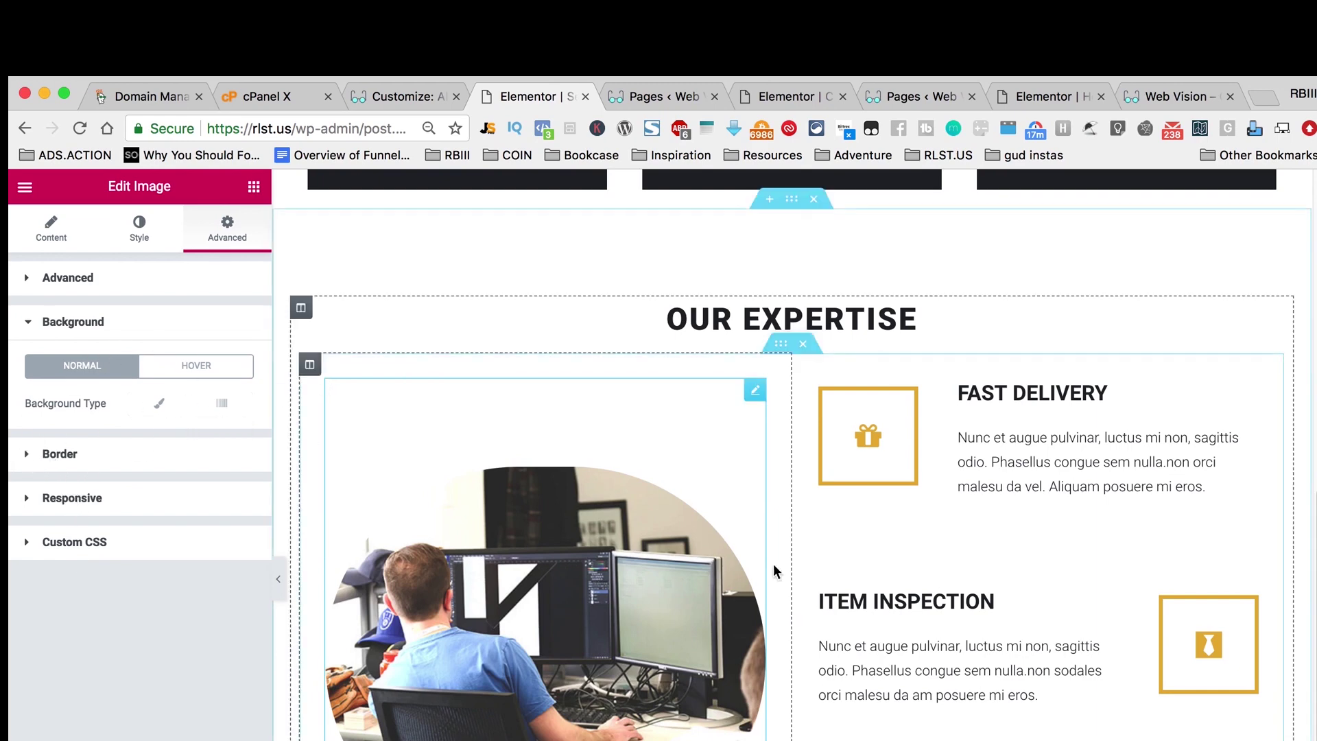
{"action": "scroll", "coordinate": [901, 631], "scroll_direction": "down", "scroll_amount": 10}
{"action": "scroll", "coordinate": [891, 628], "scroll_direction": "up", "scroll_amount": 10}
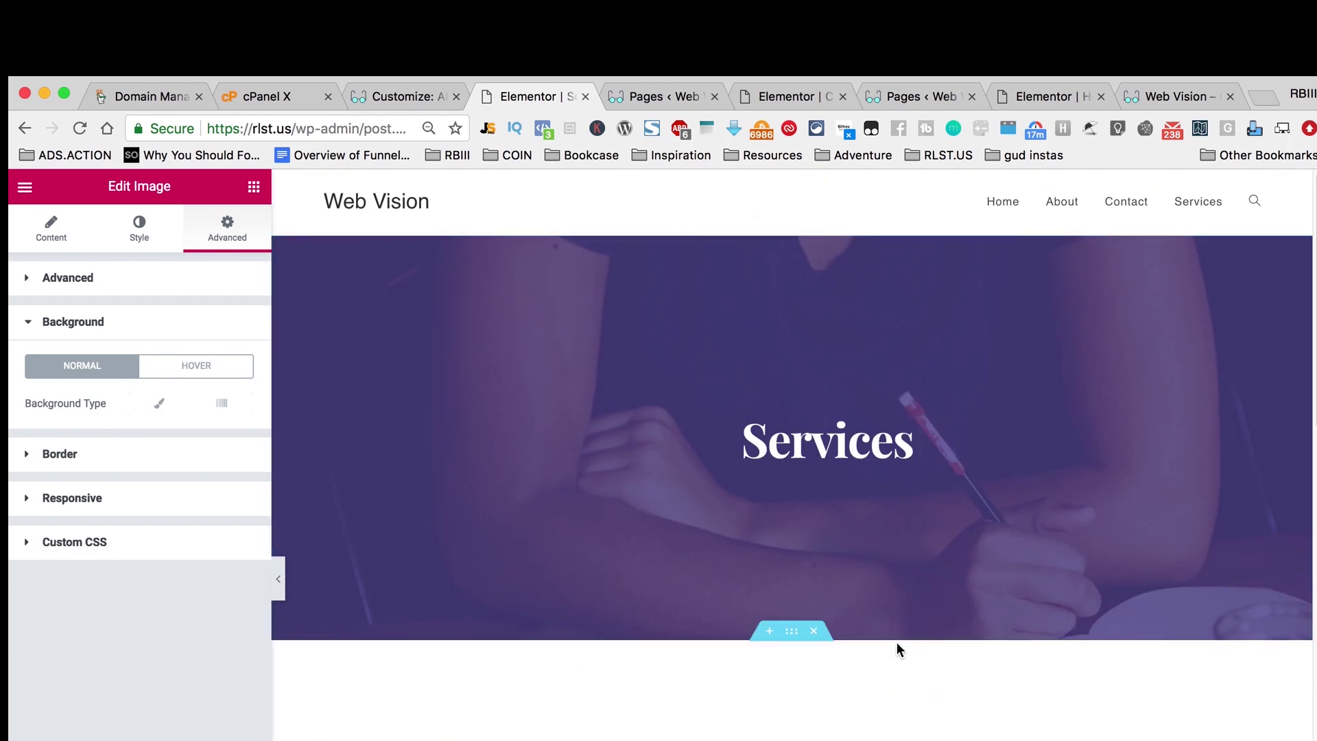
{"action": "scroll", "coordinate": [896, 642], "scroll_direction": "down", "scroll_amount": 10}
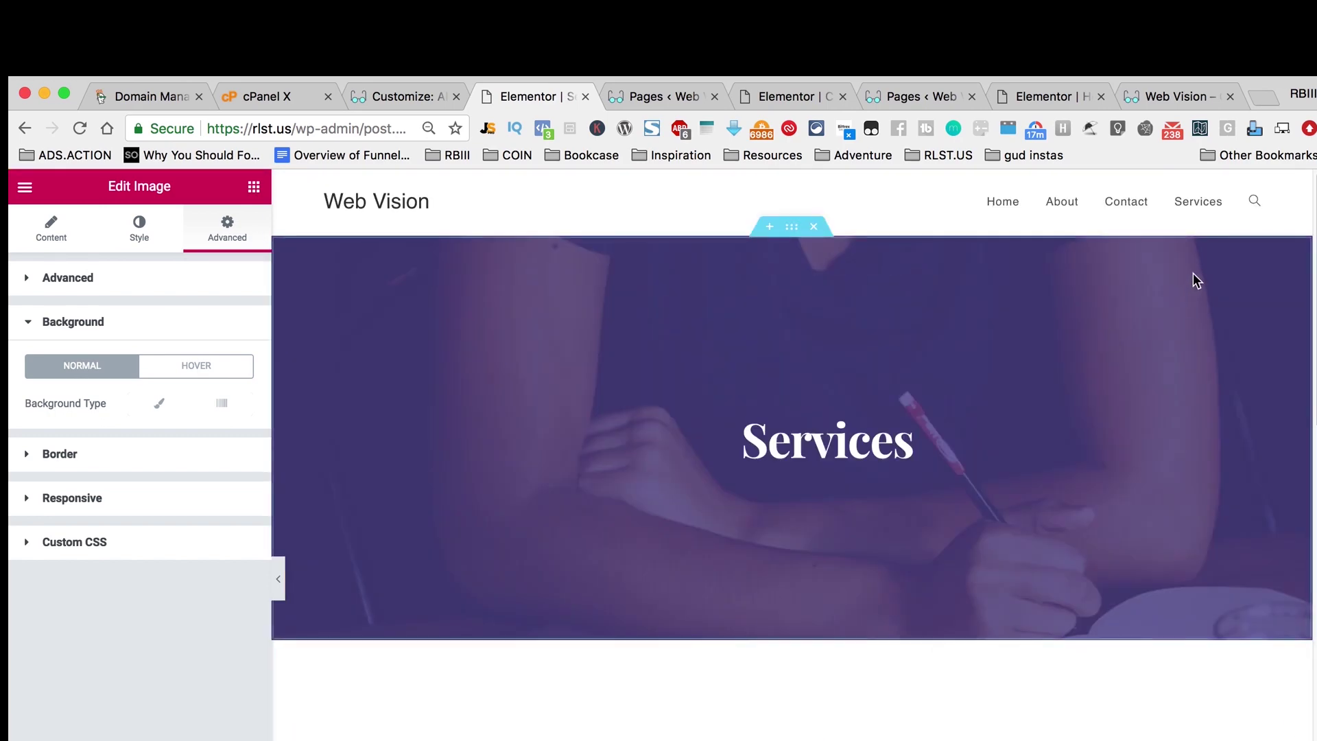
Step: On the live rlst.us page, play the video and try Start Your Free Trial
{"action": "left_click", "coordinate": [420, 202]}
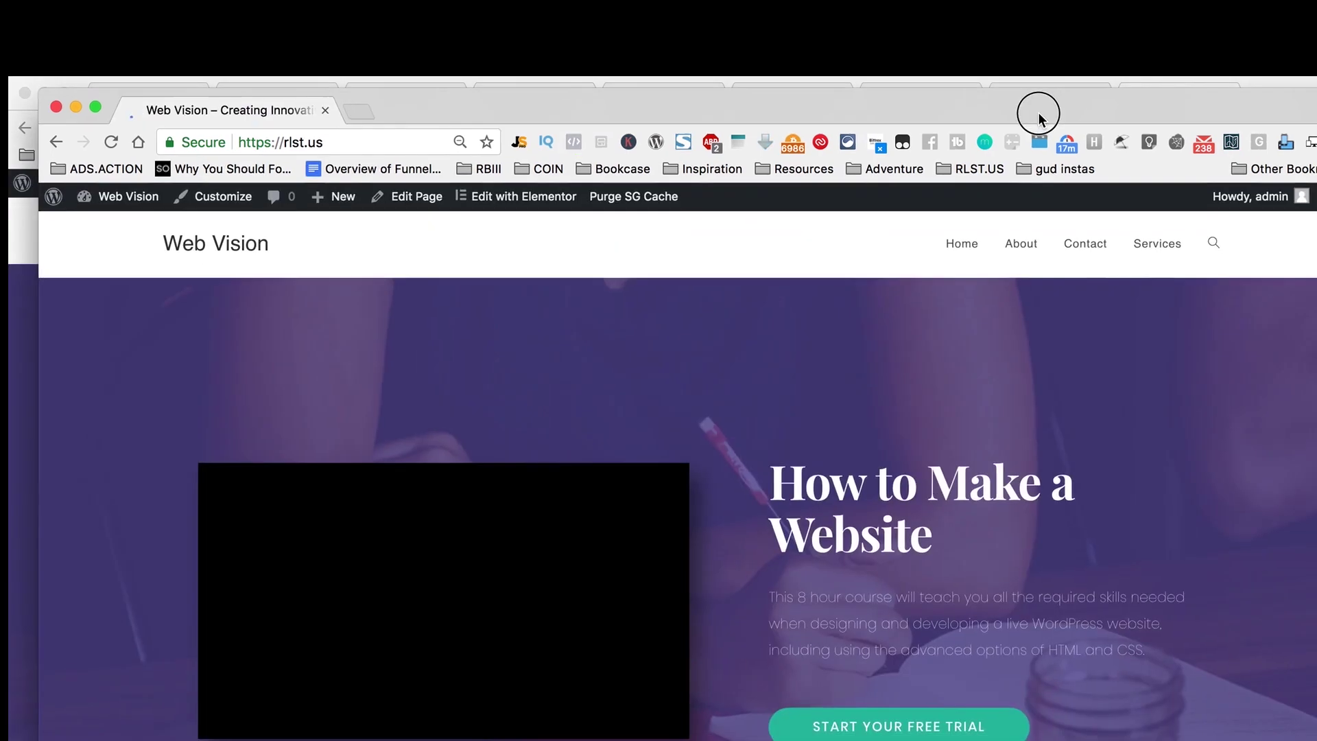
{"action": "left_click_drag", "start_coordinate": [1039, 114], "coordinate": [1025, 105]}
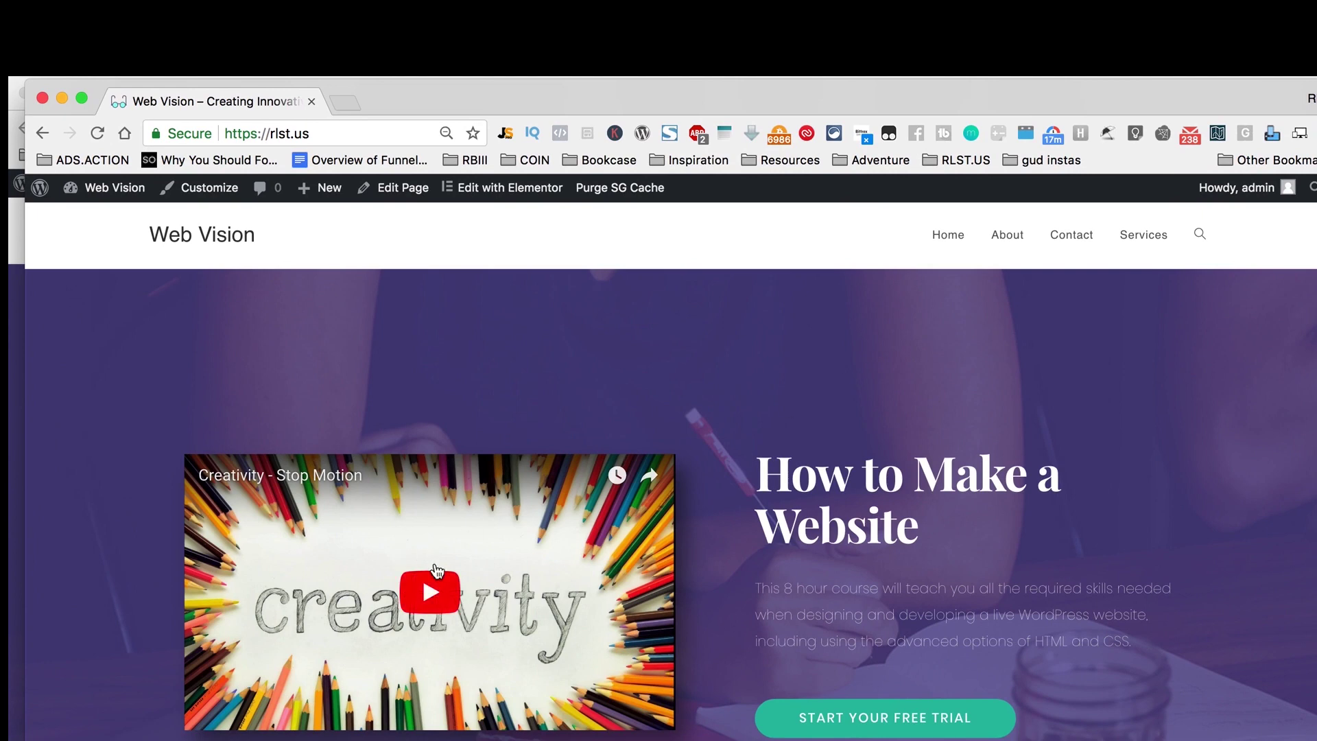
{"action": "left_click", "coordinate": [438, 583]}
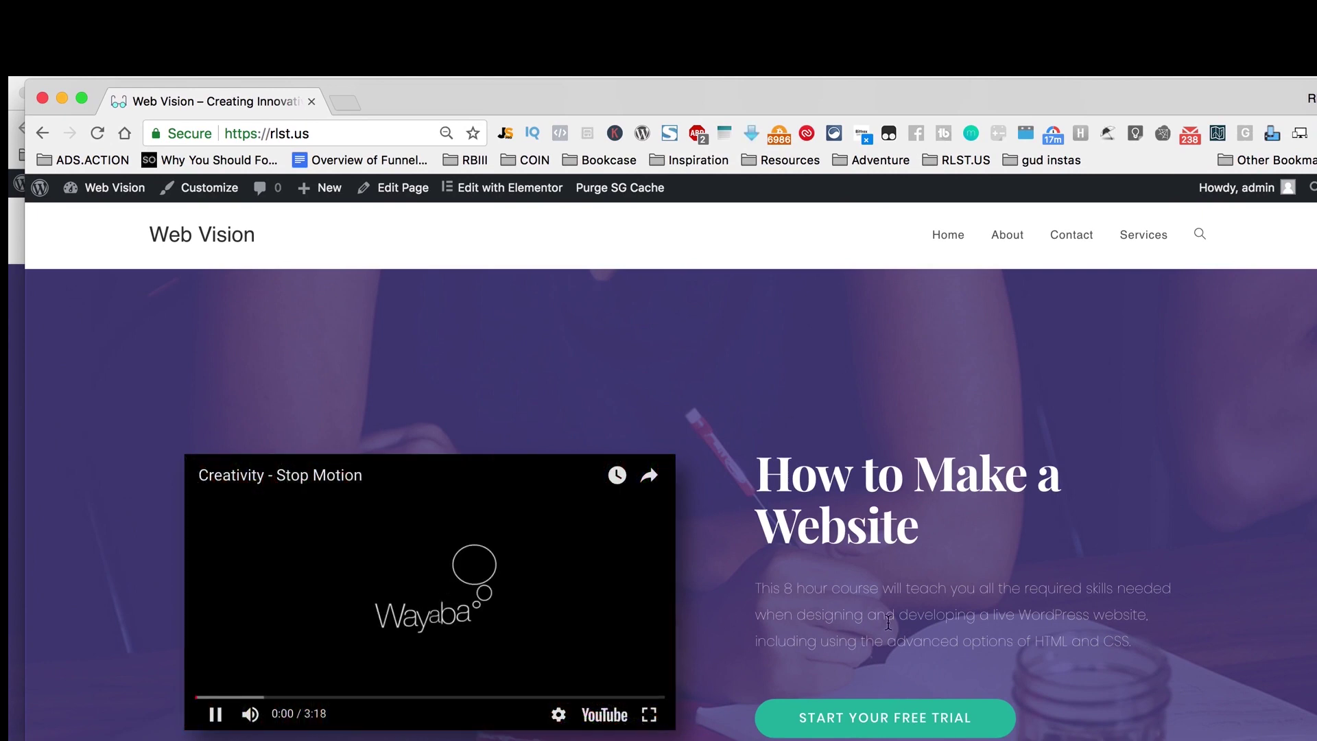
{"action": "scroll", "coordinate": [867, 621], "scroll_direction": "down", "scroll_amount": 1}
{"action": "scroll", "coordinate": [866, 622], "scroll_direction": "down", "scroll_amount": 3}
{"action": "left_click", "coordinate": [861, 645]}
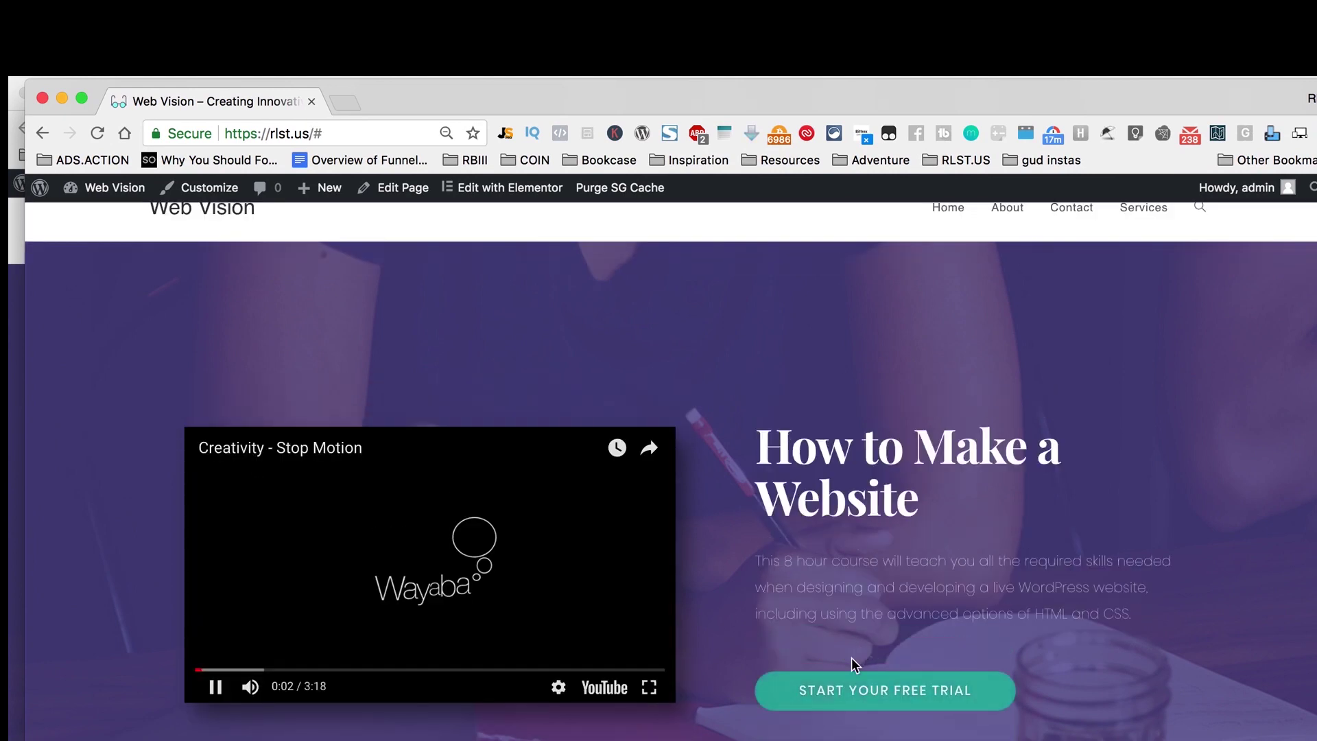
{"action": "scroll", "coordinate": [868, 655], "scroll_direction": "down", "scroll_amount": 3}
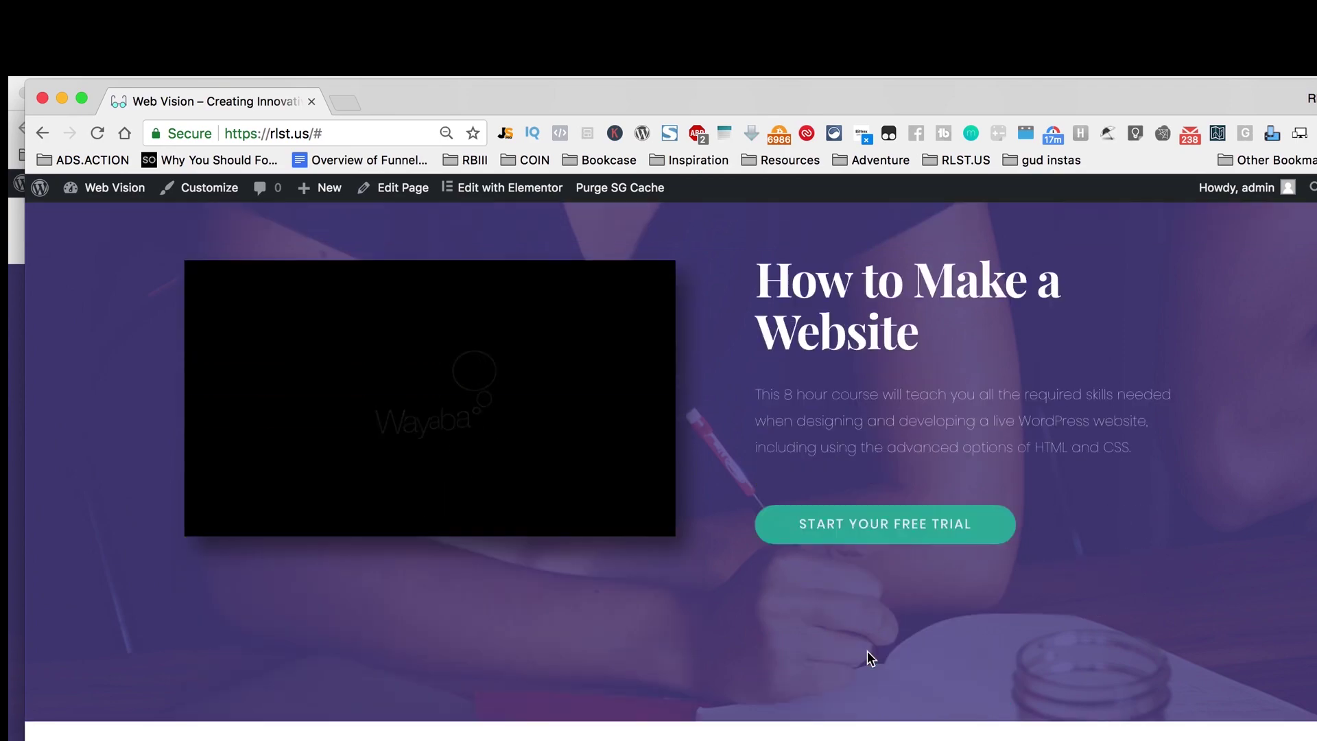
Step: Pause the video, scroll down the page, and edit it with Elementor
{"action": "left_click", "coordinate": [215, 520]}
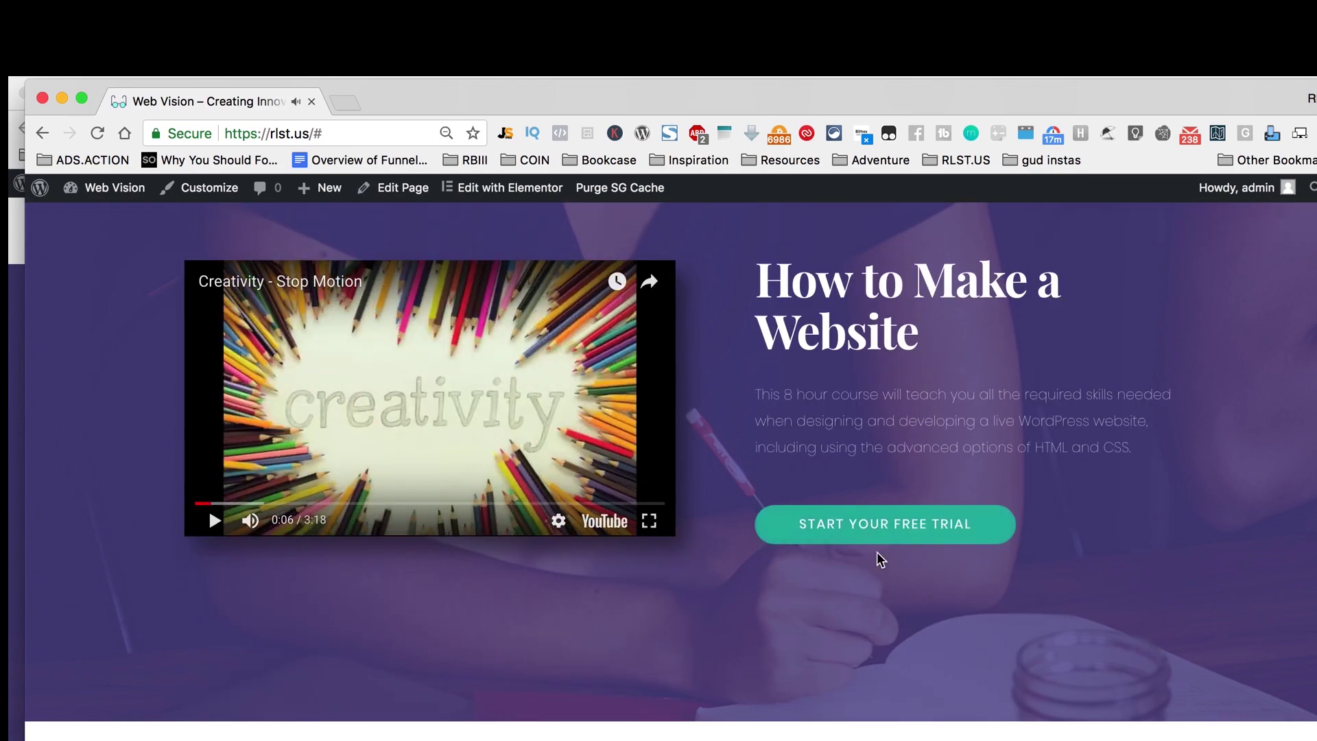
{"action": "scroll", "coordinate": [958, 547], "scroll_direction": "down", "scroll_amount": 5}
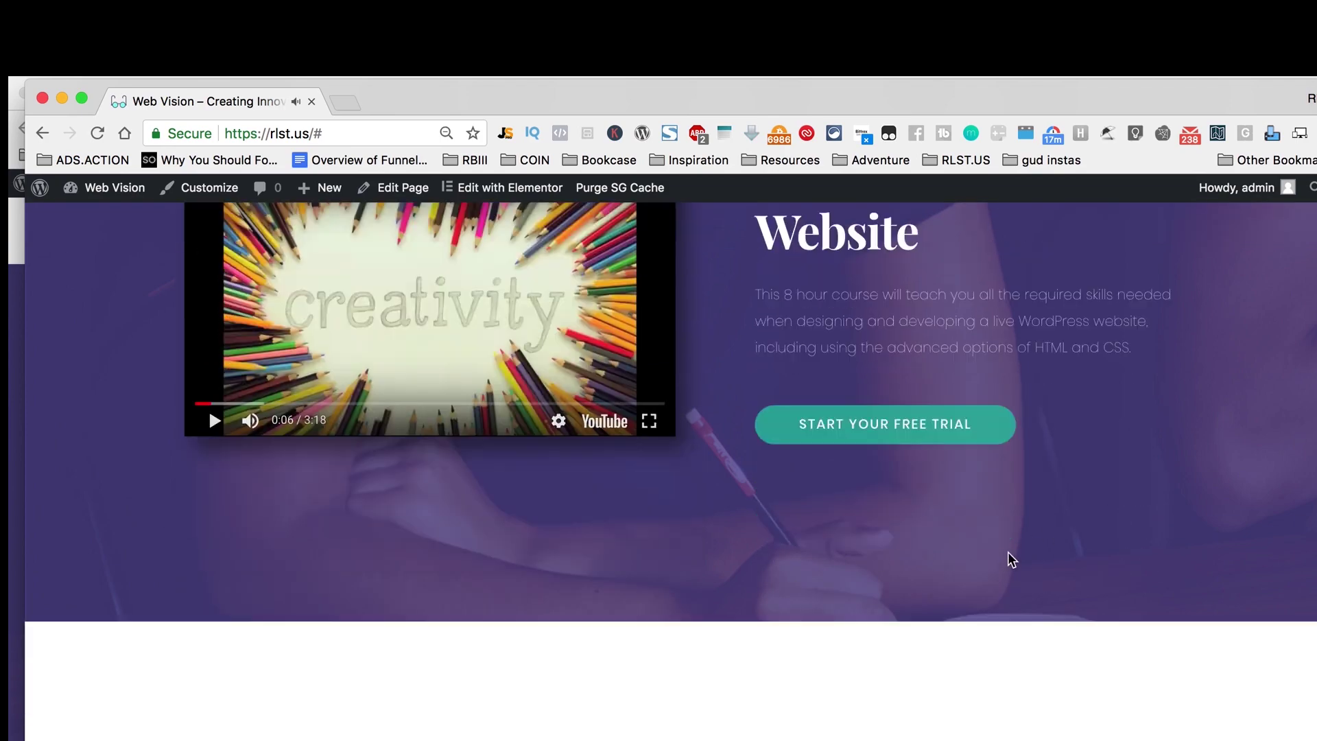
{"action": "scroll", "coordinate": [796, 544], "scroll_direction": "down", "scroll_amount": 3}
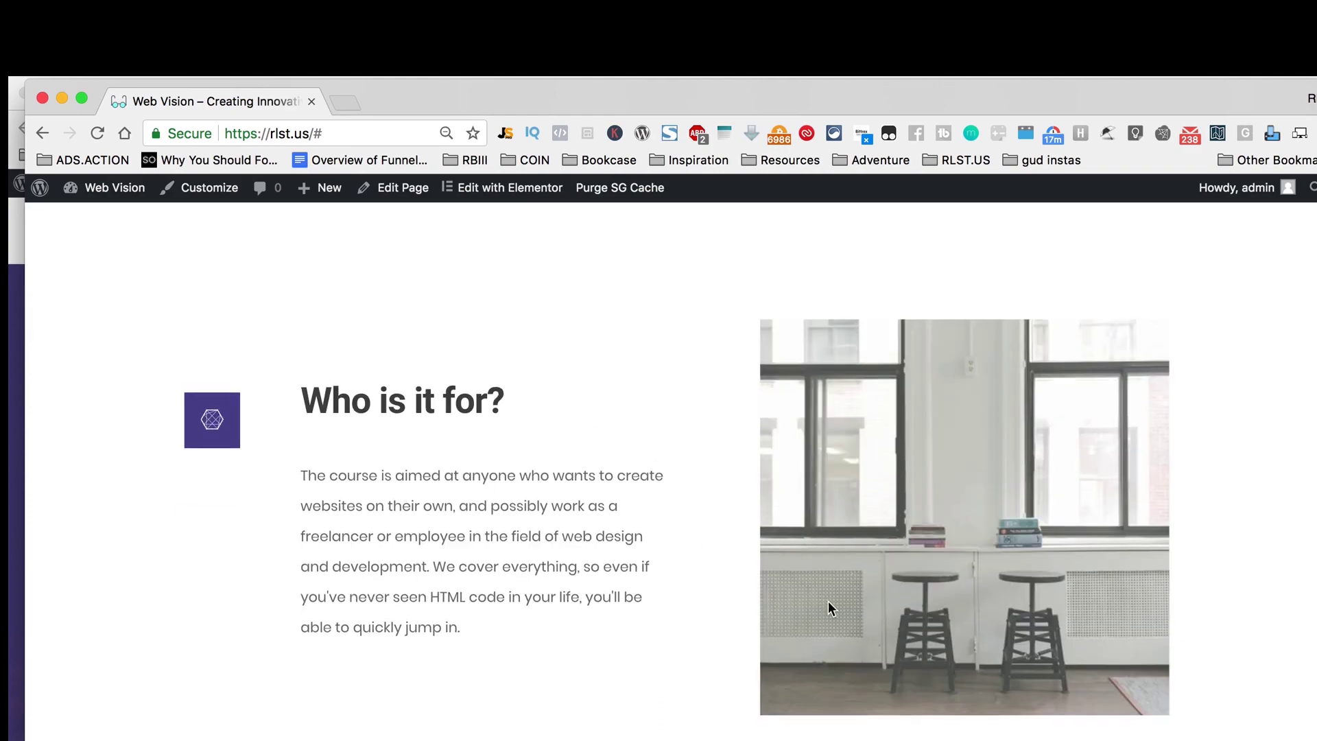
{"action": "scroll", "coordinate": [929, 624], "scroll_direction": "down", "scroll_amount": 10}
{"action": "scroll", "coordinate": [1058, 722], "scroll_direction": "down", "scroll_amount": 15}
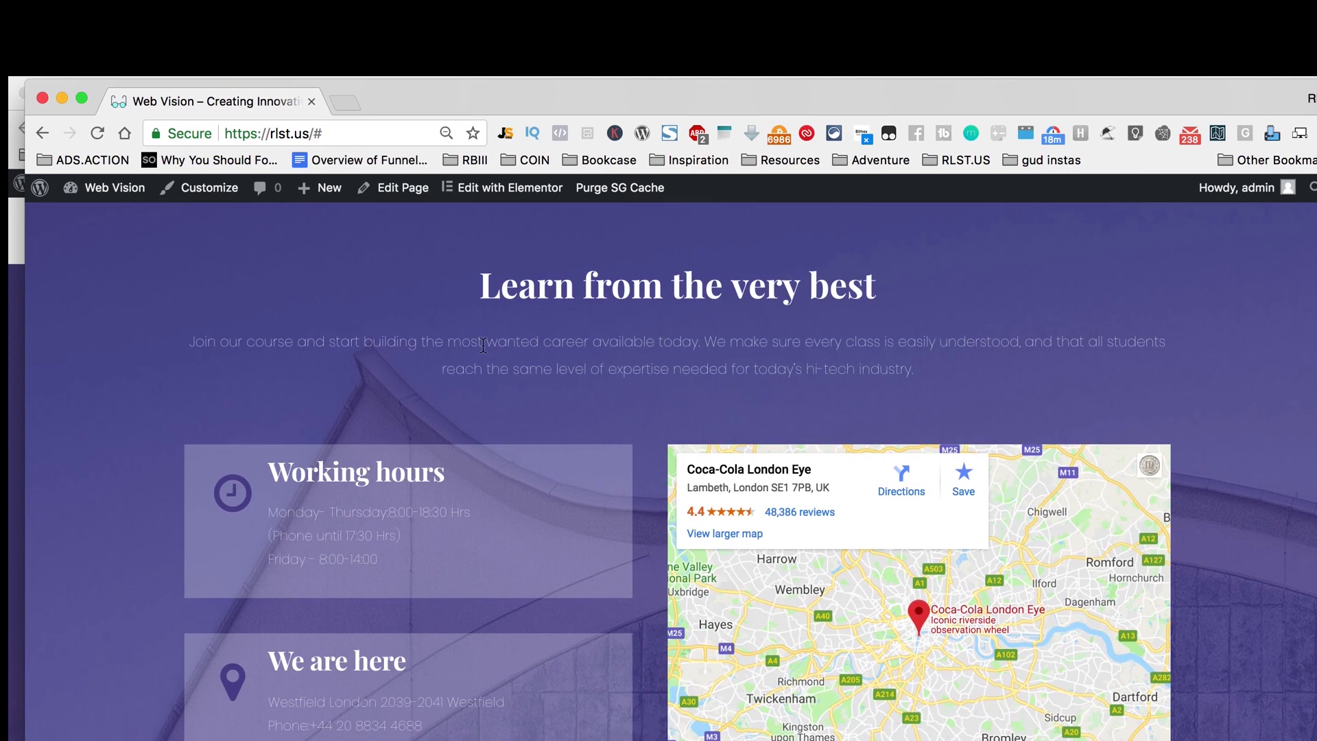
{"action": "left_click", "coordinate": [508, 188]}
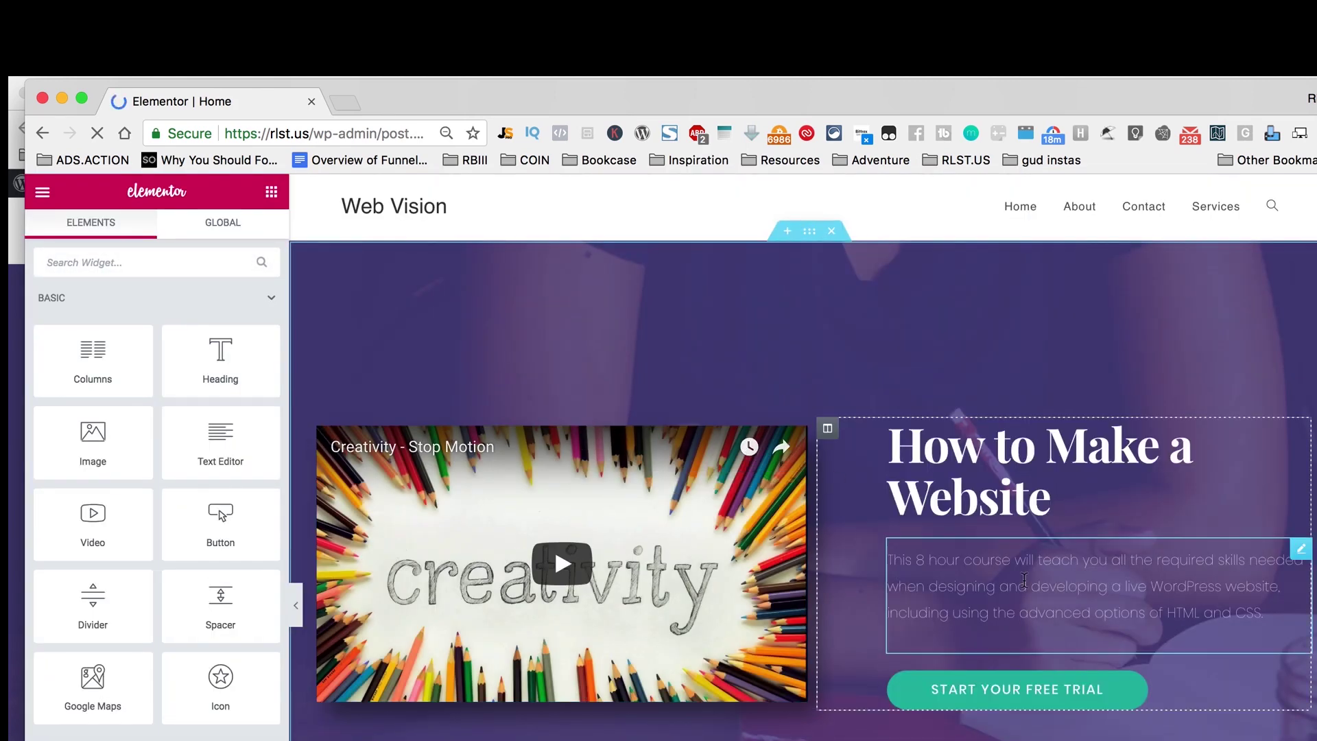
Step: Open the home page's Google Maps widget for editing
{"action": "scroll", "coordinate": [1022, 580], "scroll_direction": "down", "scroll_amount": 15}
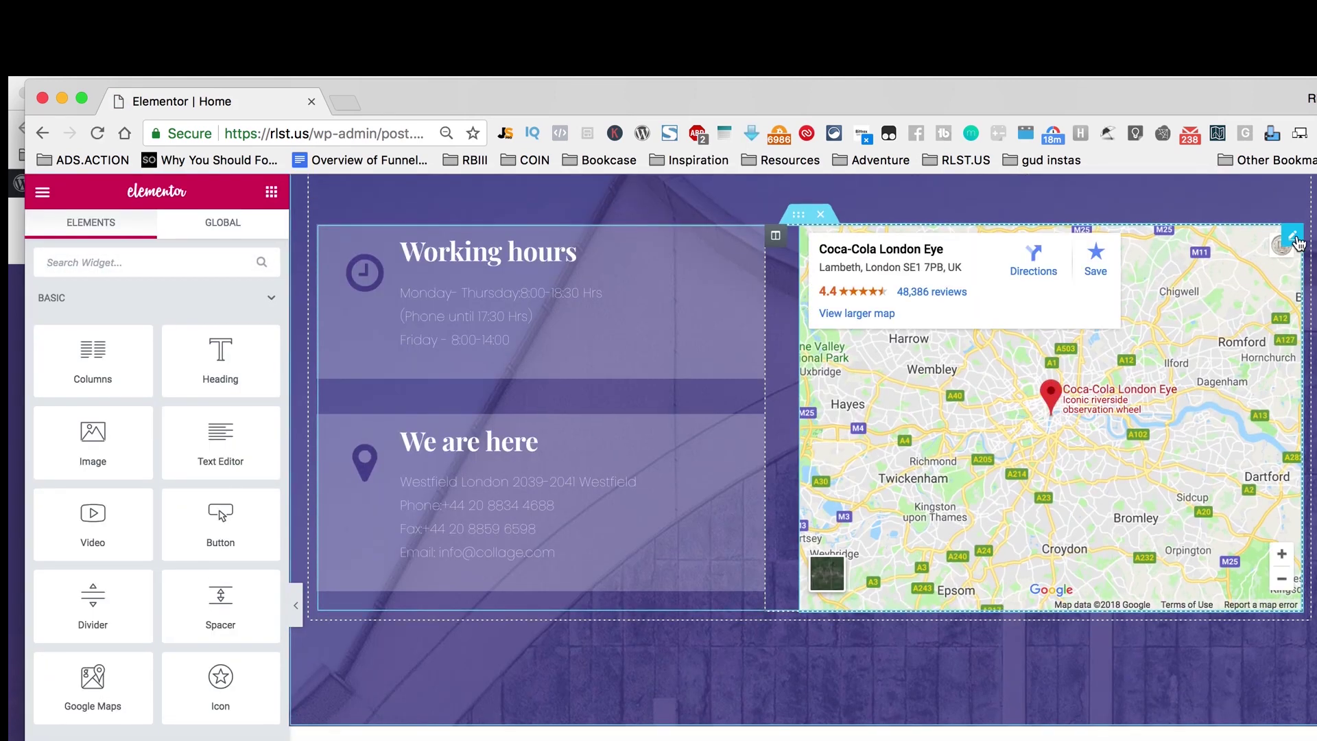
{"action": "left_click", "coordinate": [1293, 237]}
{"action": "left_click", "coordinate": [1257, 367]}
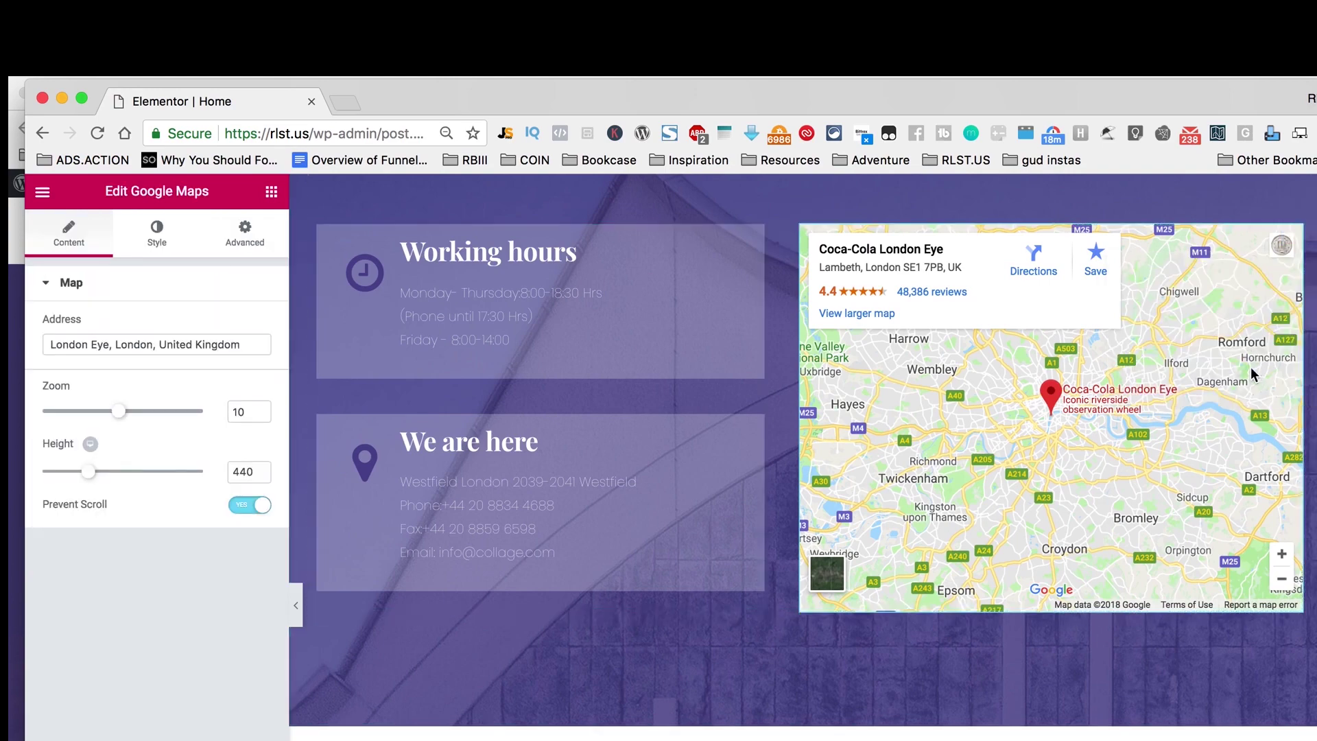
{"action": "right_click", "coordinate": [1292, 249]}
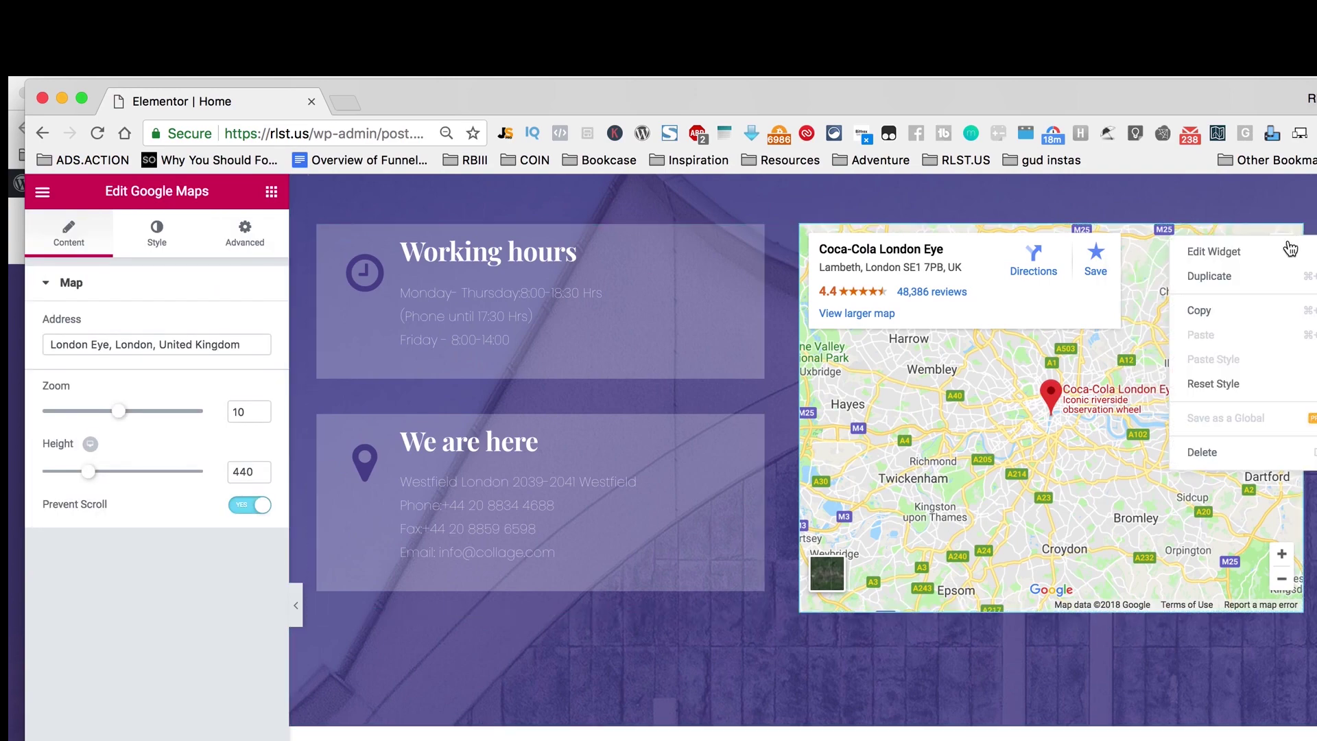
{"action": "left_click", "coordinate": [1254, 254]}
Step: Replace the London Eye map address with the Miami Beach street address and update the page
{"action": "triple_click", "coordinate": [109, 345]}
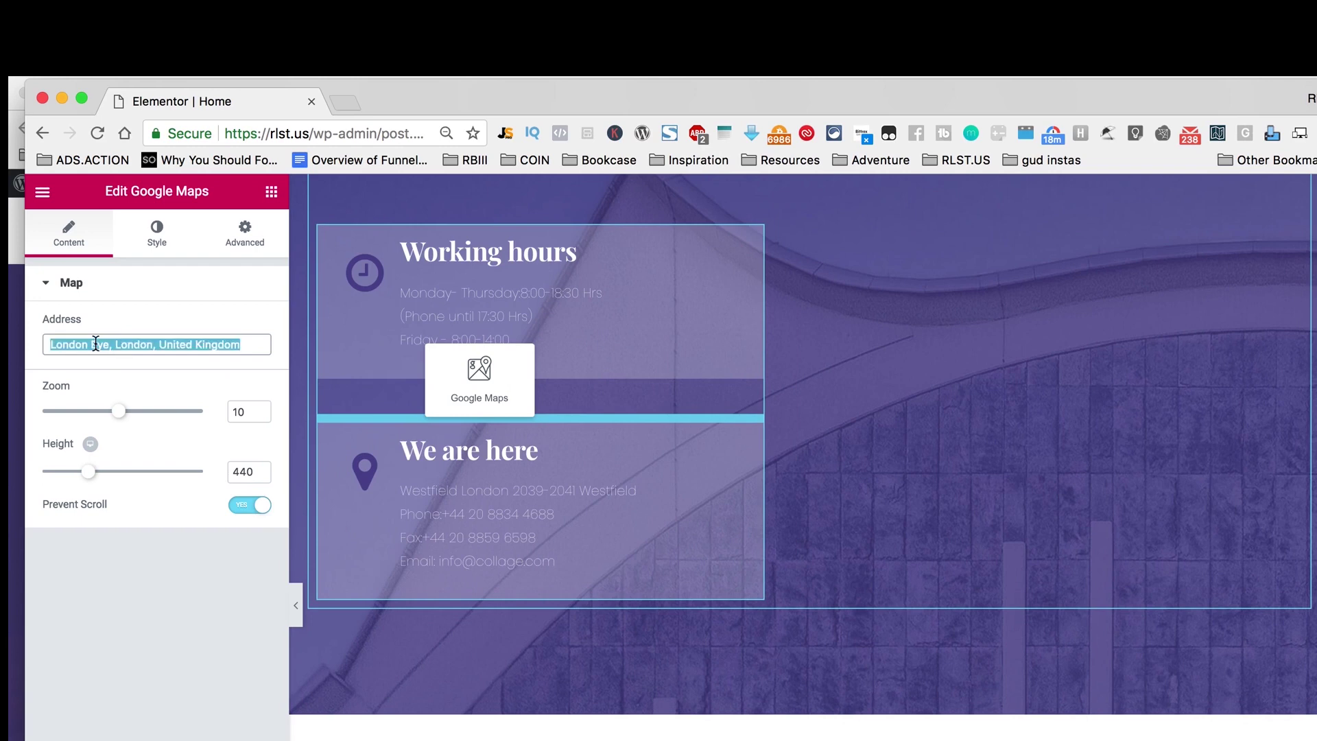
{"action": "type", "text": "64"}
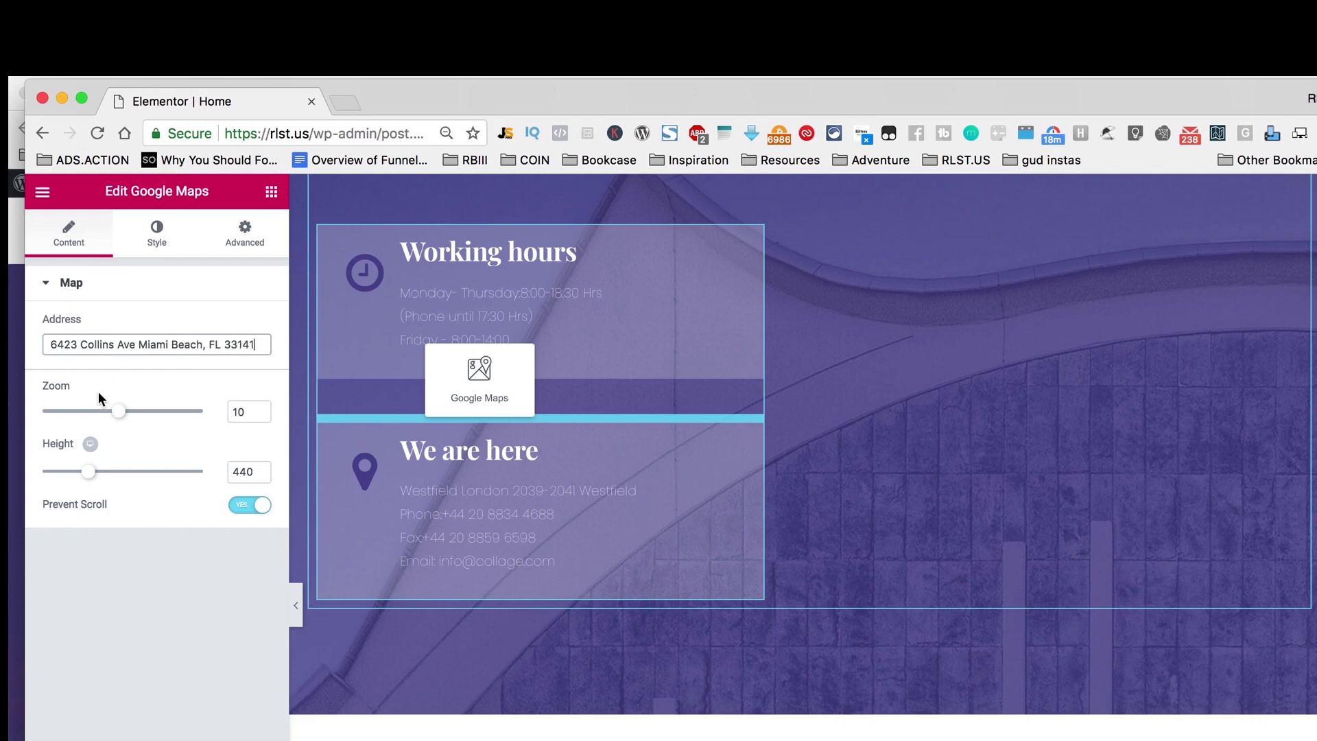
{"action": "left_click", "coordinate": [162, 554]}
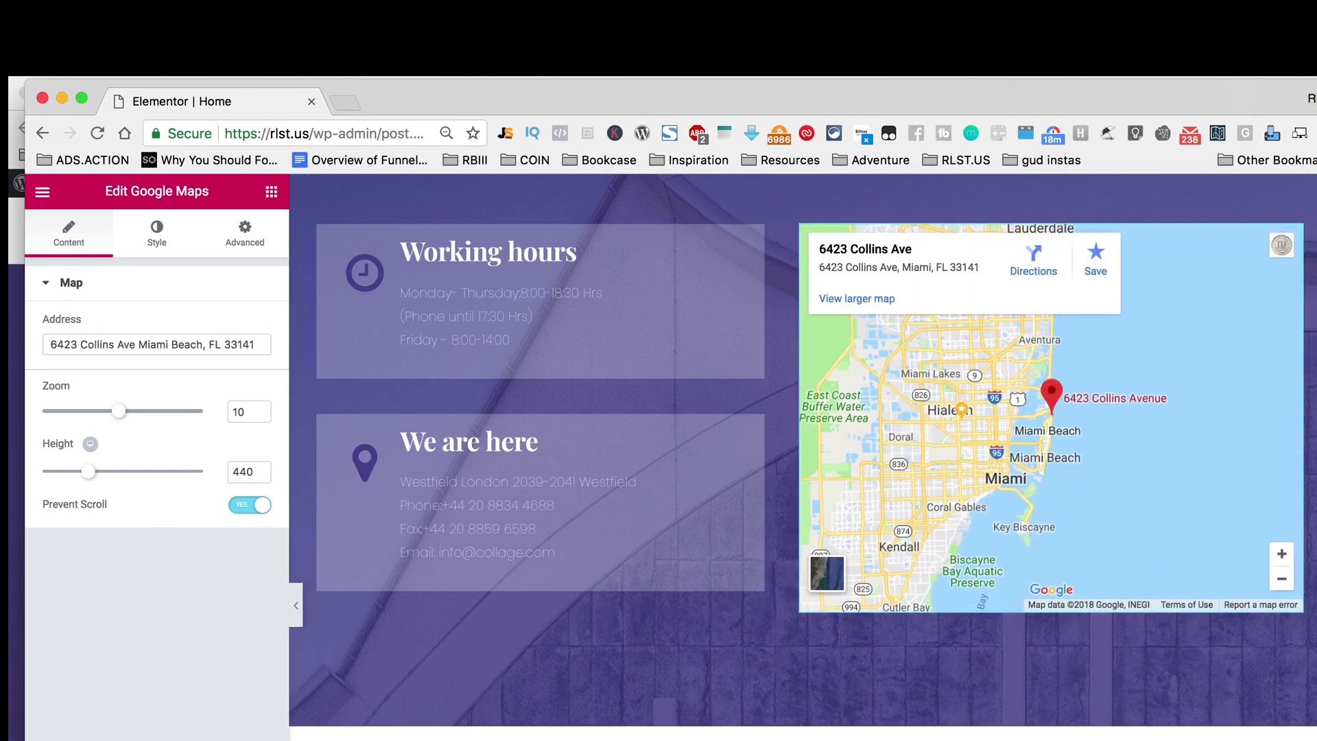
{"action": "left_click", "coordinate": [230, 740]}
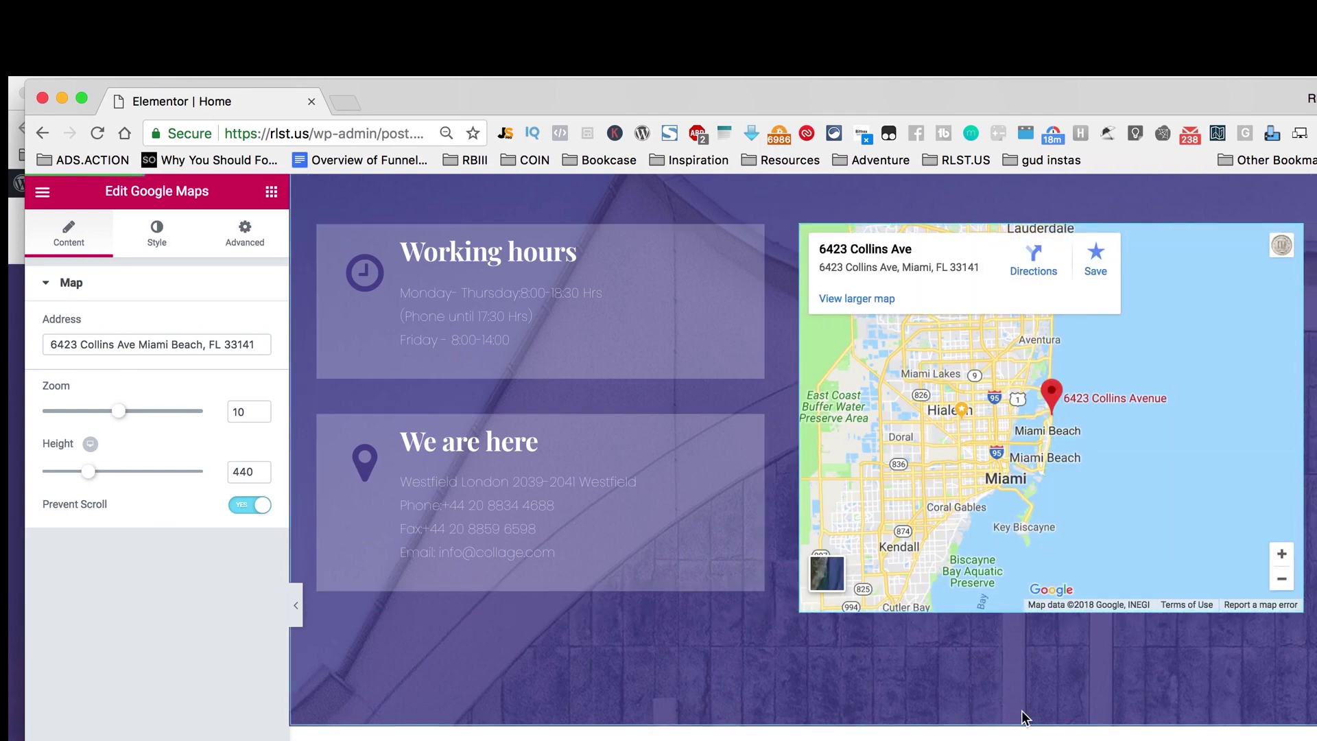
{"action": "scroll", "coordinate": [1022, 716], "scroll_direction": "up", "scroll_amount": 20}
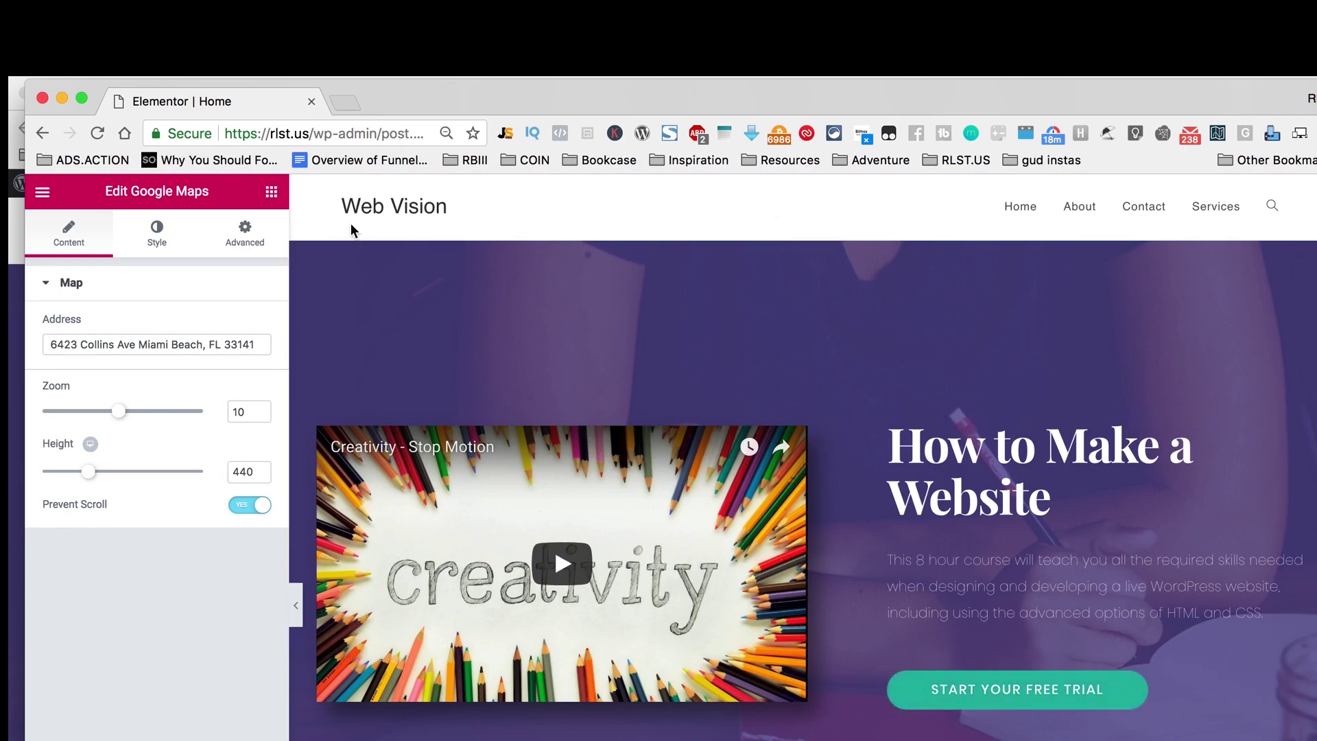
{"action": "left_click", "coordinate": [315, 133]}
Step: Load rlst.us and visit its About, Contact and Services pages
{"action": "type", "text": "rlst.us/"}
{"action": "key", "text": "Return"}
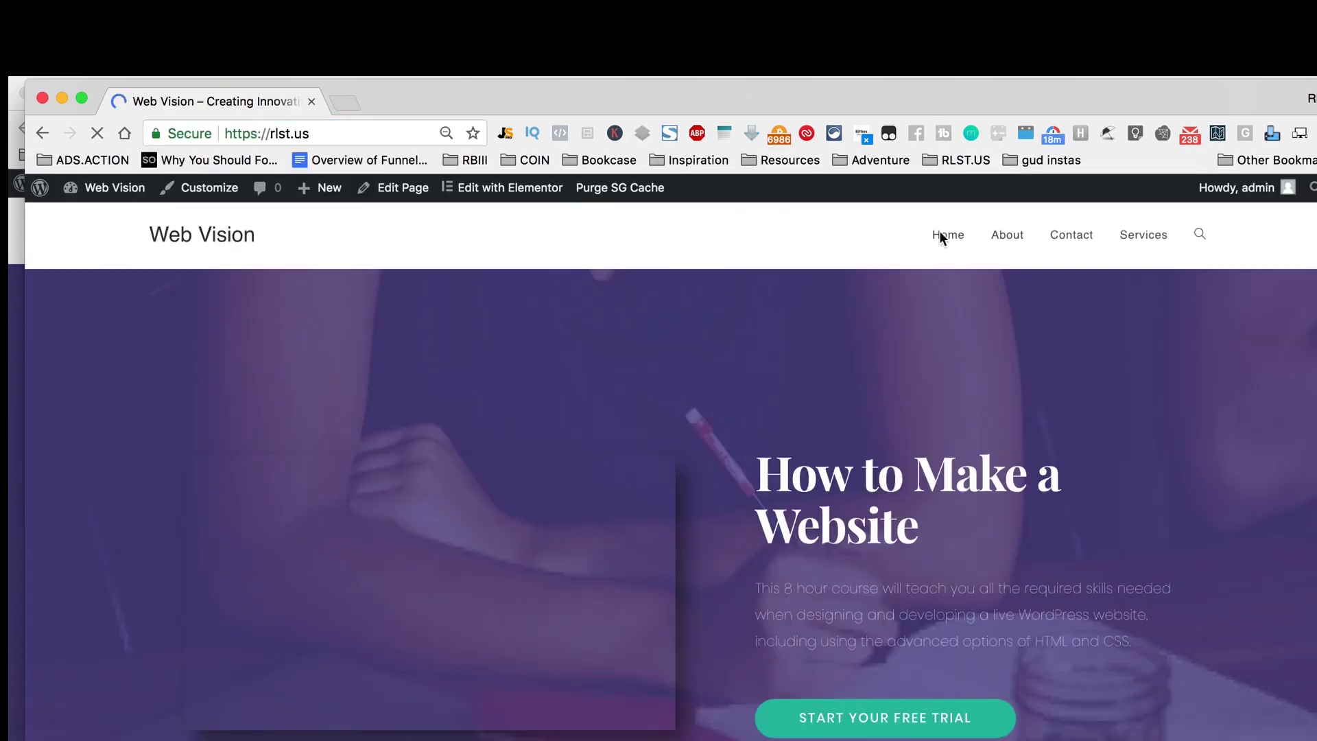
{"action": "left_click", "coordinate": [1013, 236]}
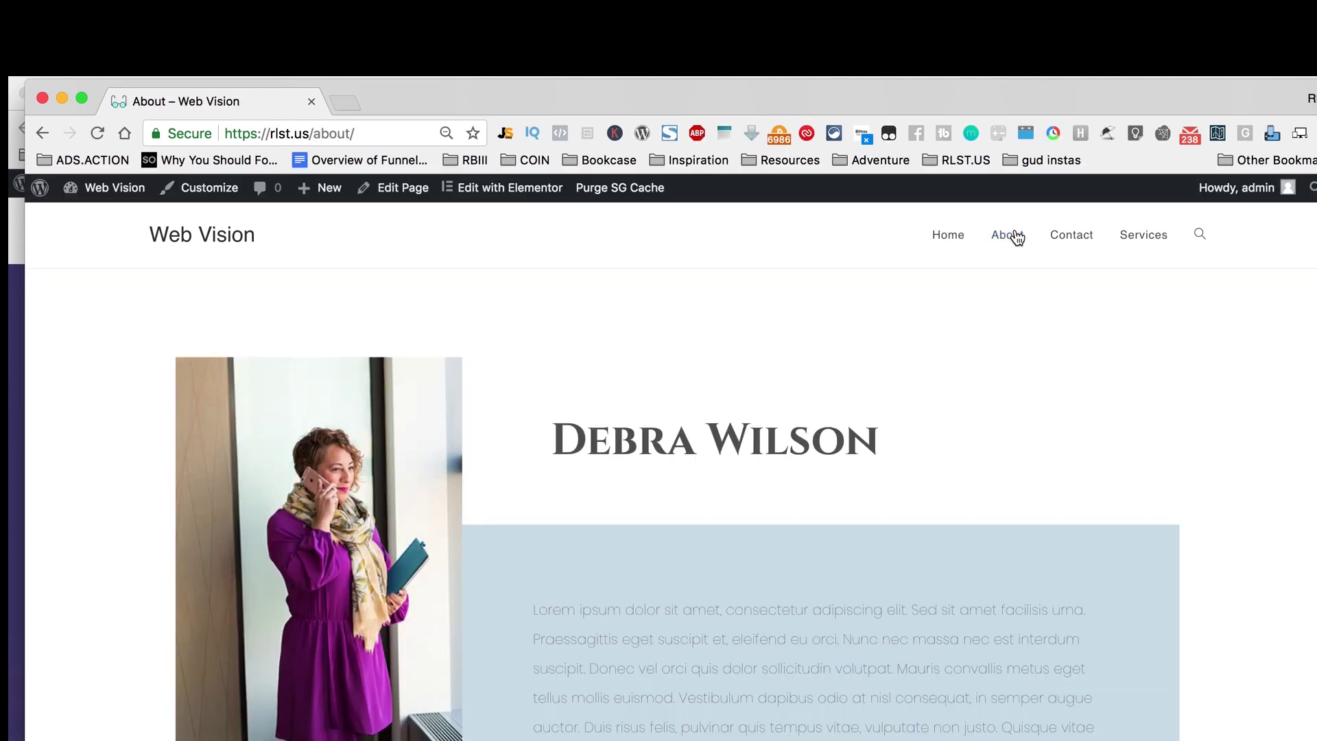
{"action": "left_click", "coordinate": [1074, 236]}
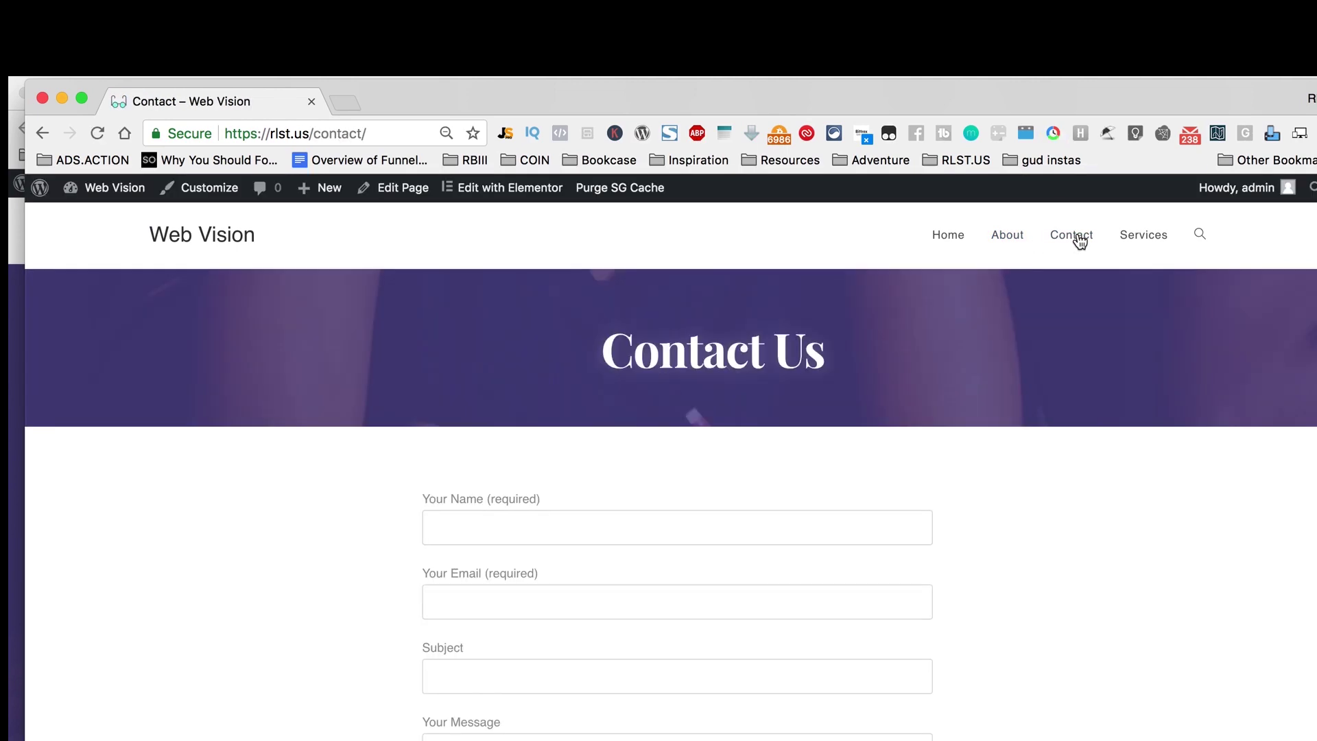
{"action": "left_click", "coordinate": [1144, 235]}
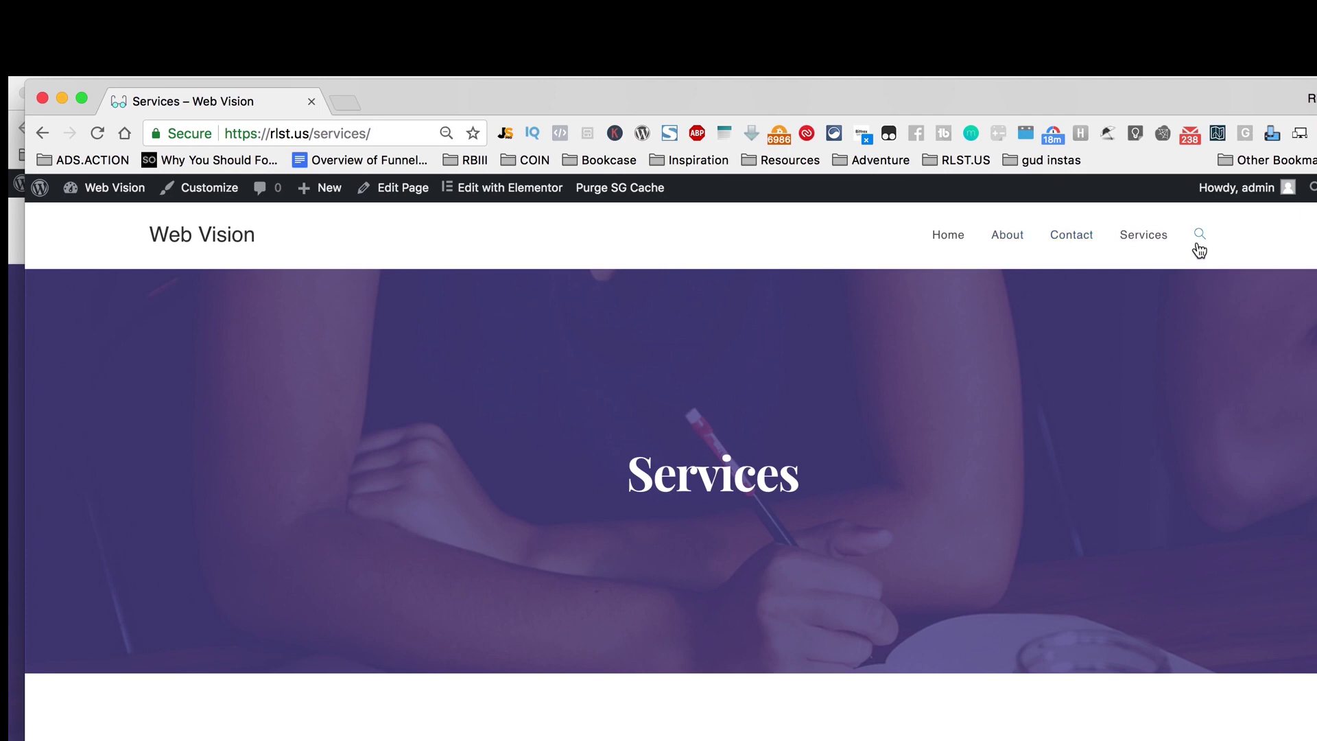
{"action": "scroll", "coordinate": [906, 444], "scroll_direction": "down", "scroll_amount": 15}
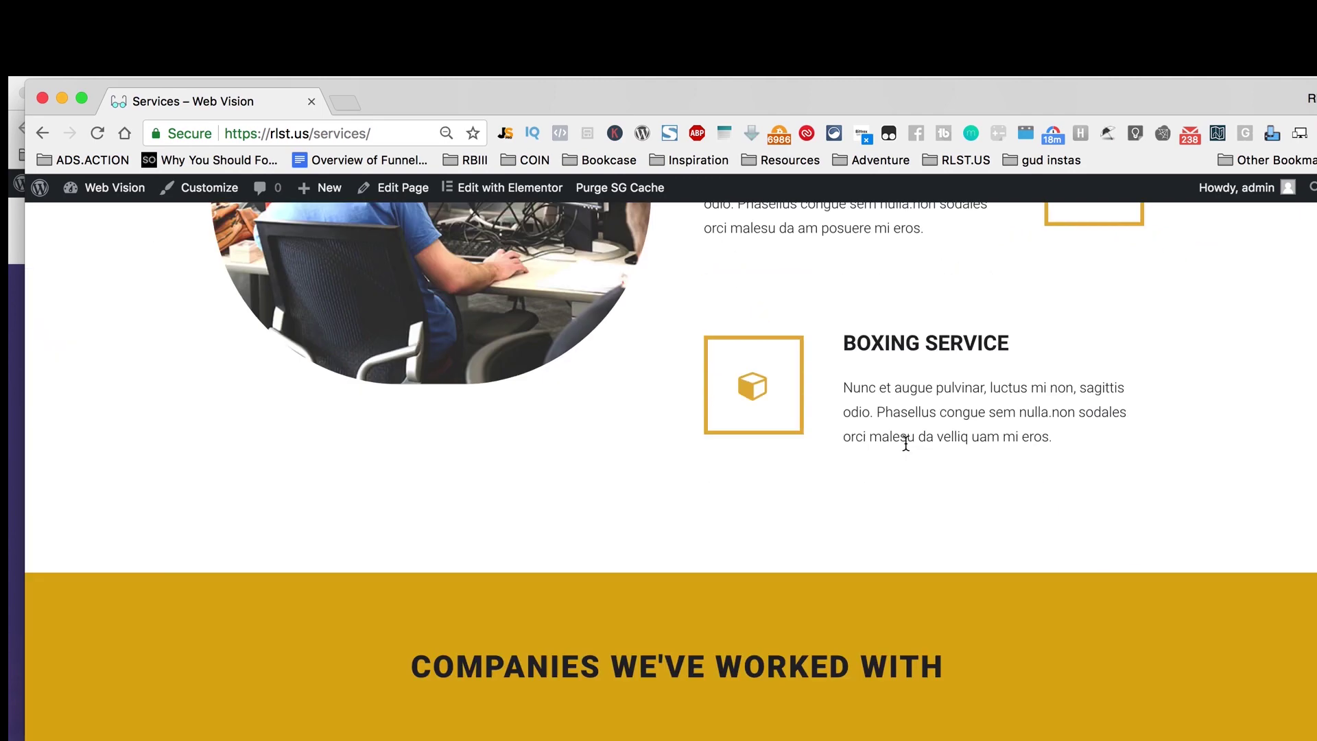
{"action": "scroll", "coordinate": [905, 444], "scroll_direction": "up", "scroll_amount": 15}
{"action": "scroll", "coordinate": [906, 445], "scroll_direction": "down", "scroll_amount": 15}
{"action": "scroll", "coordinate": [906, 444], "scroll_direction": "up", "scroll_amount": 15}
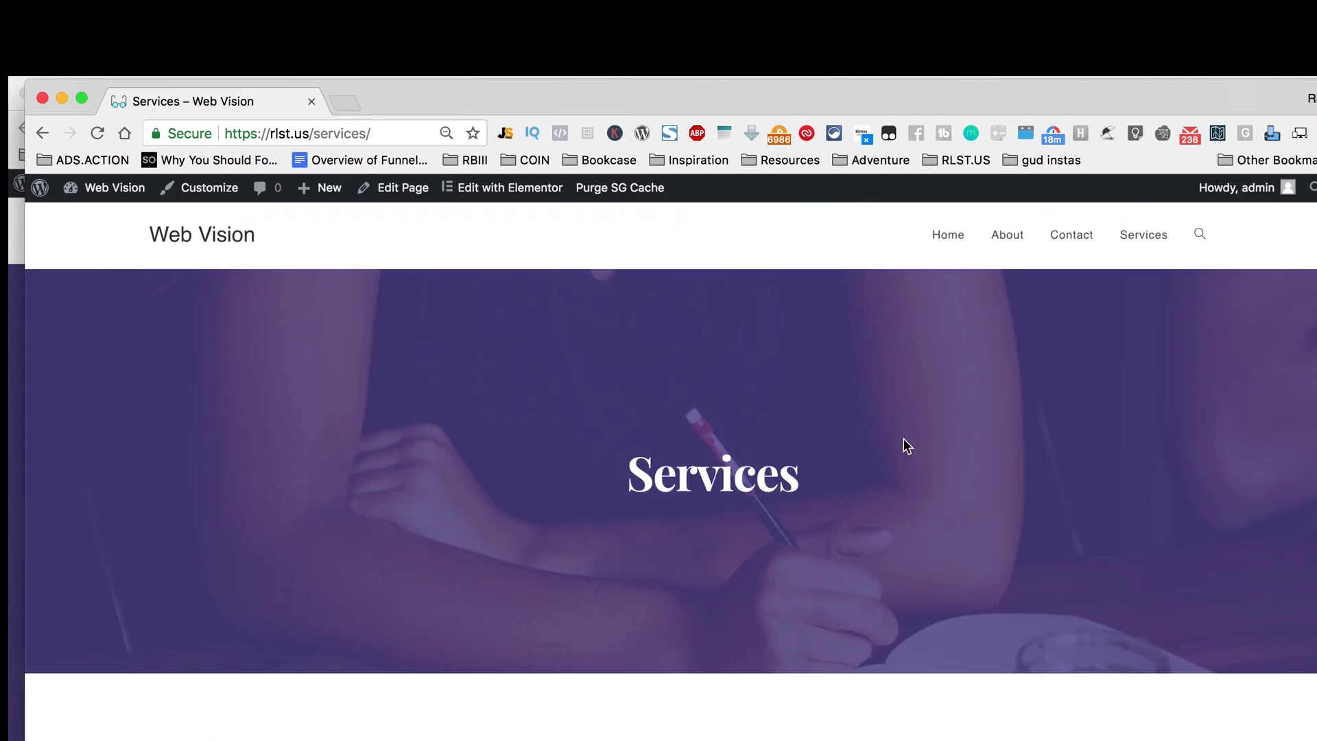
{"action": "left_click", "coordinate": [197, 204]}
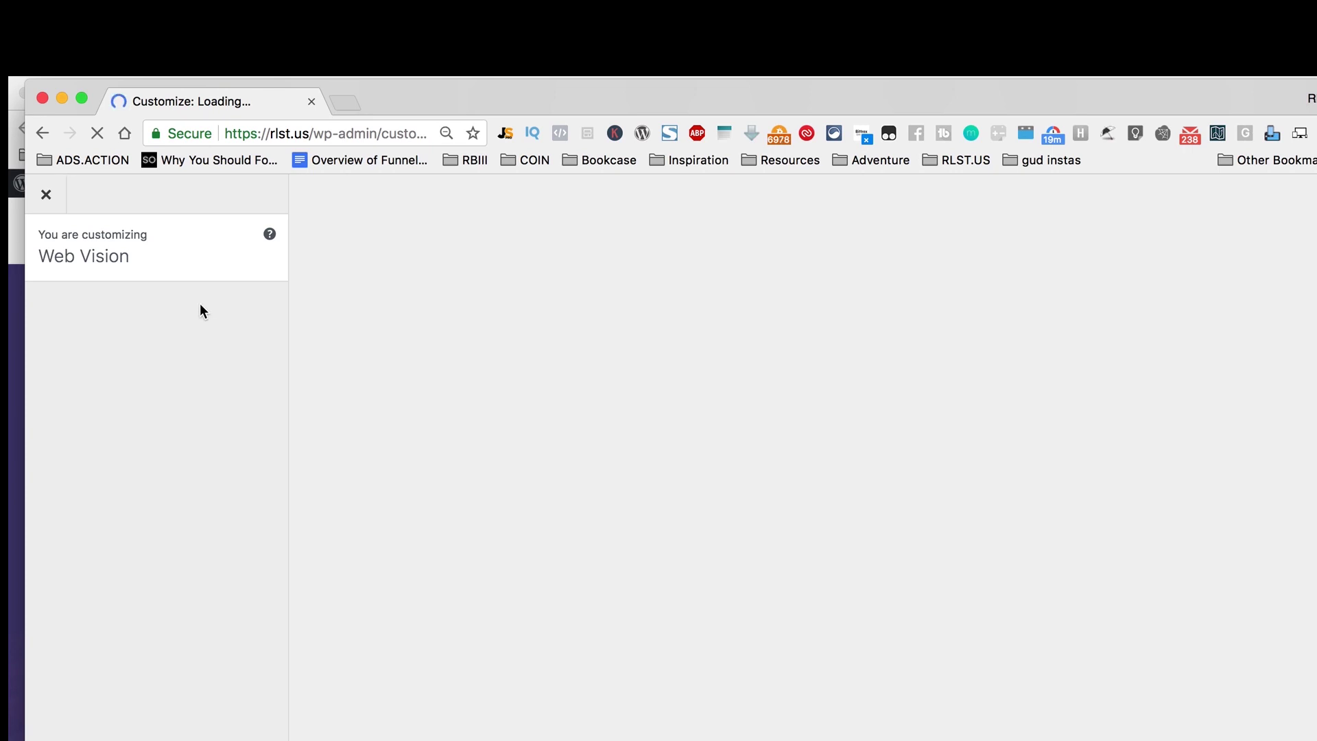
Step: Open the Main menu's items in the Customizer's Menus section
{"action": "left_click", "coordinate": [242, 421]}
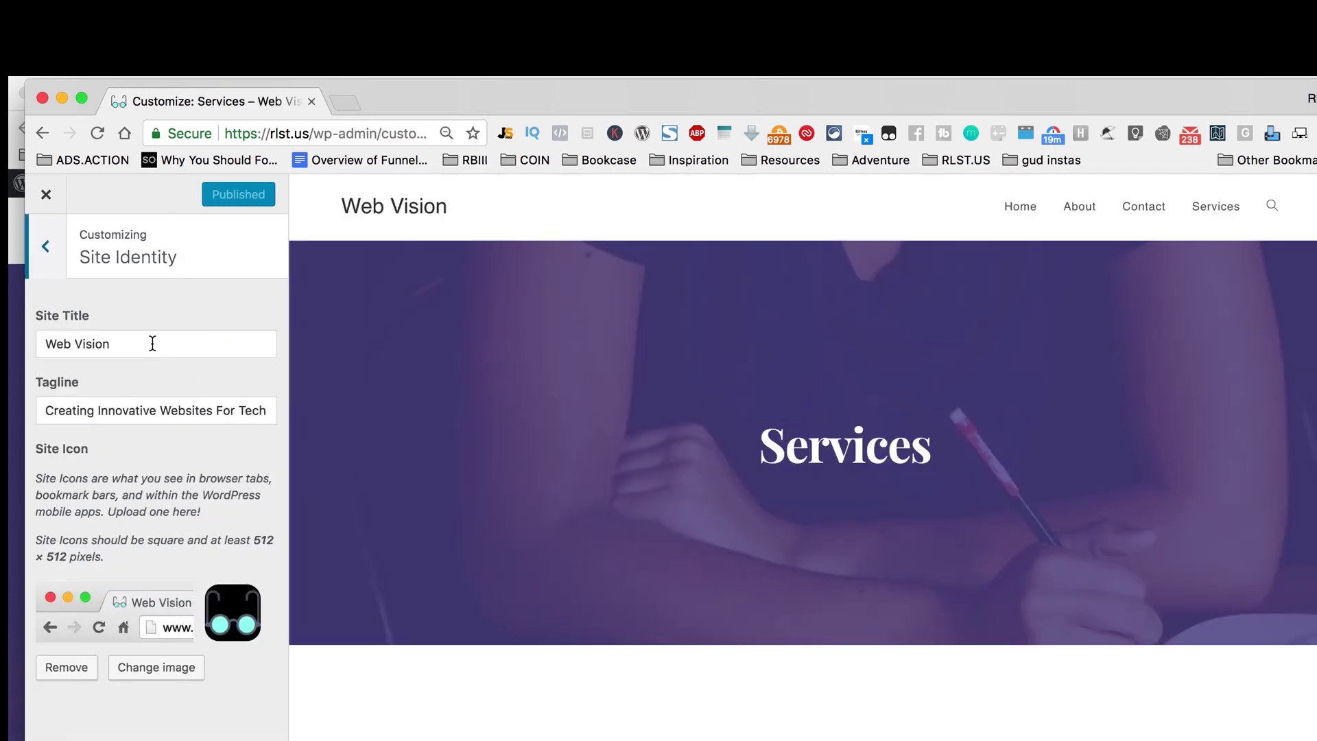
{"action": "left_click", "coordinate": [46, 248]}
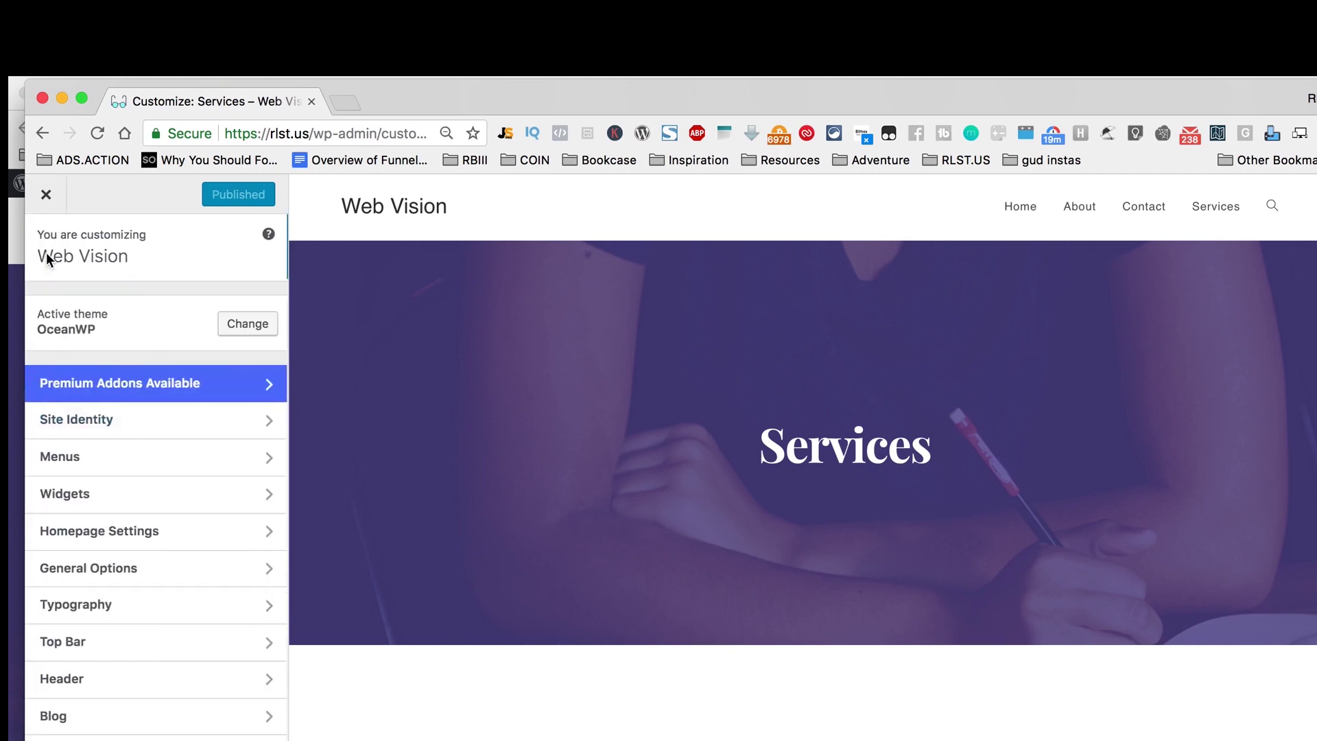
{"action": "left_click", "coordinate": [248, 460]}
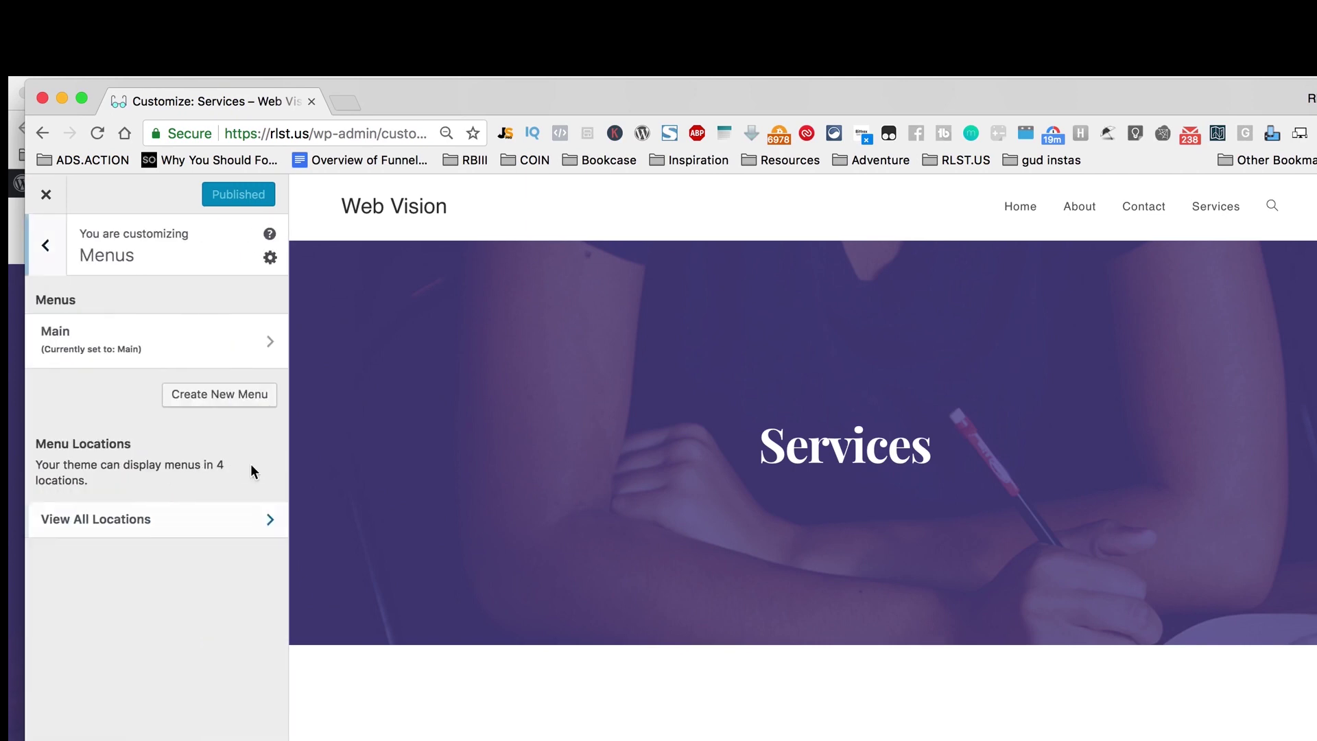
{"action": "left_click", "coordinate": [222, 351]}
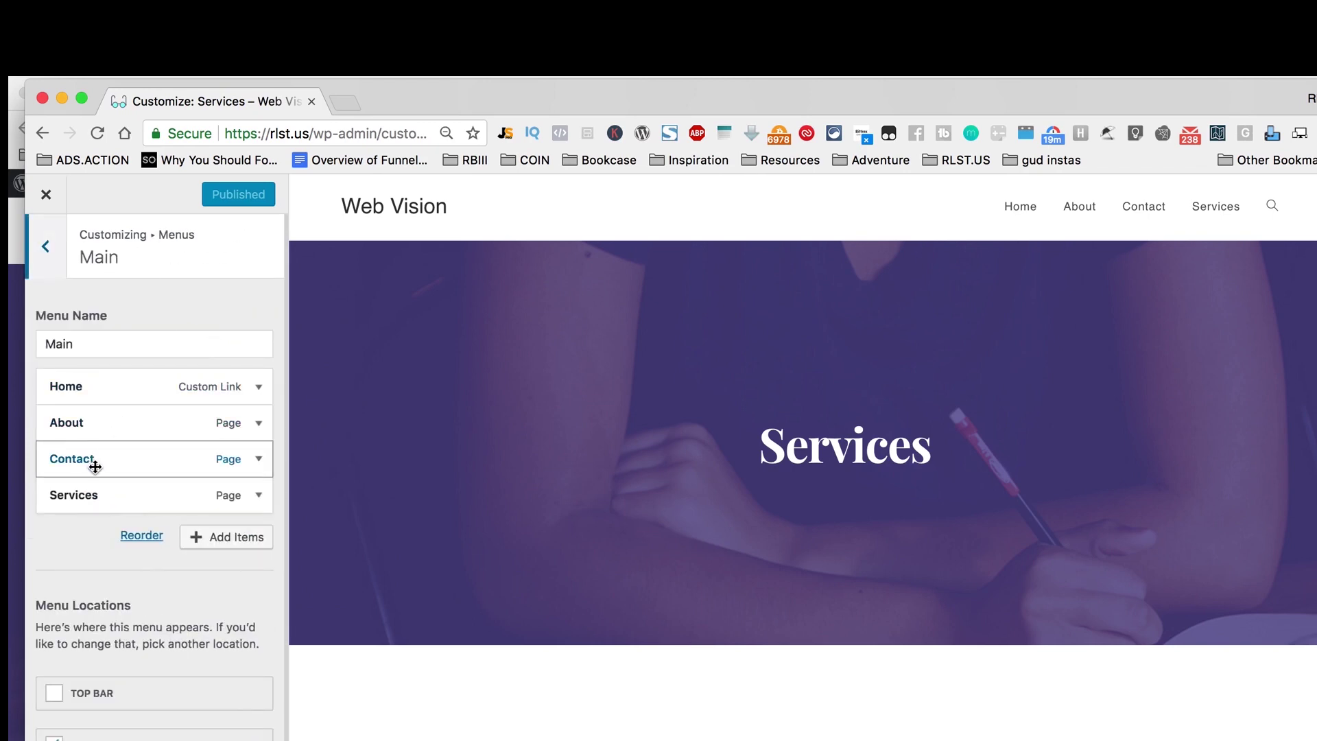
Step: Move Services above Contact in the Main menu and publish
{"action": "left_click_drag", "start_coordinate": [89, 498], "coordinate": [94, 457]}
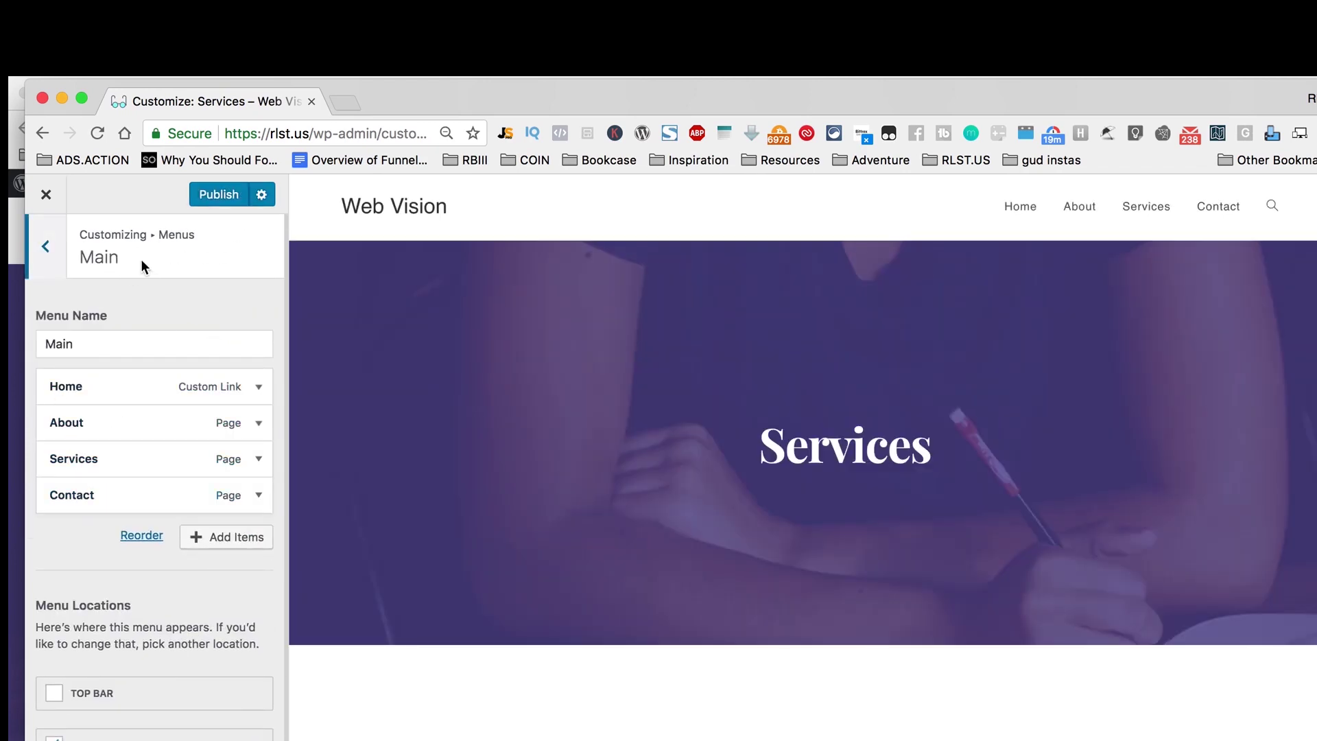
{"action": "left_click", "coordinate": [221, 197]}
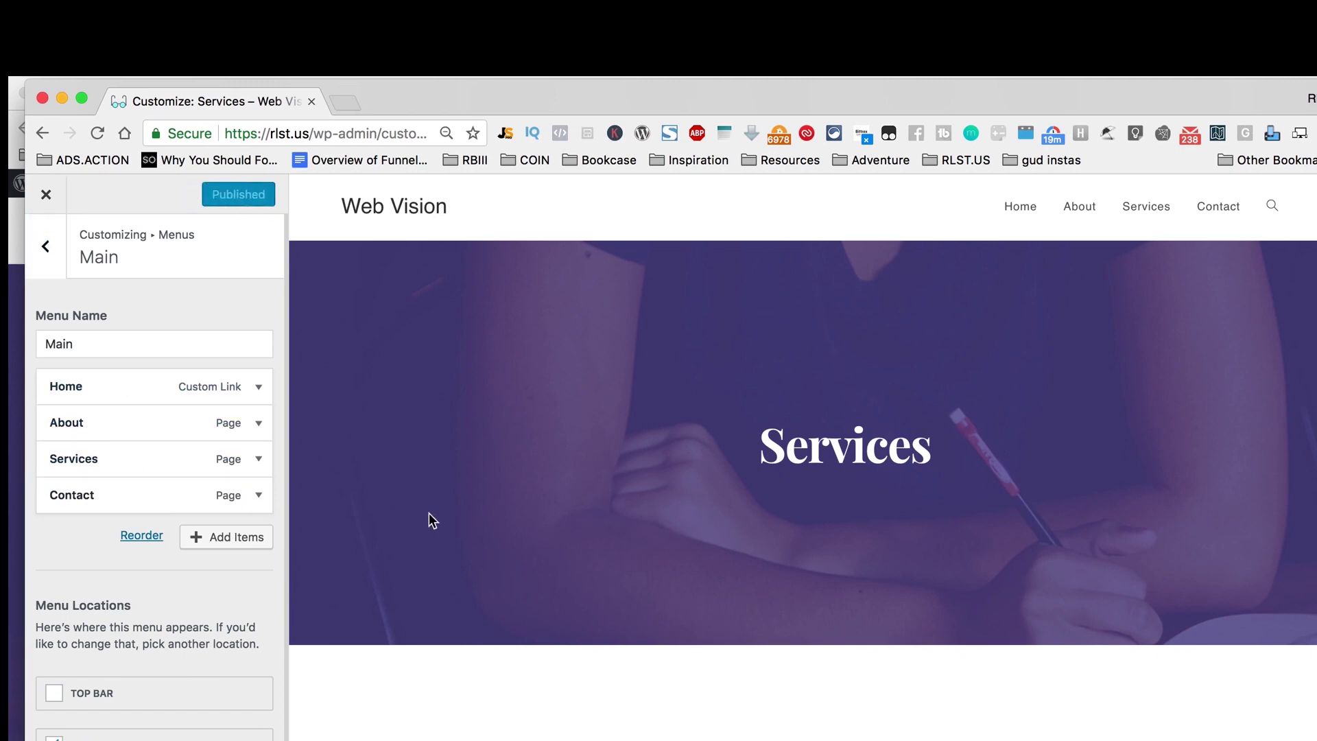
{"action": "scroll", "coordinate": [752, 592], "scroll_direction": "down", "scroll_amount": 10}
{"action": "scroll", "coordinate": [752, 591], "scroll_direction": "up", "scroll_amount": 10}
{"action": "left_click", "coordinate": [45, 246]}
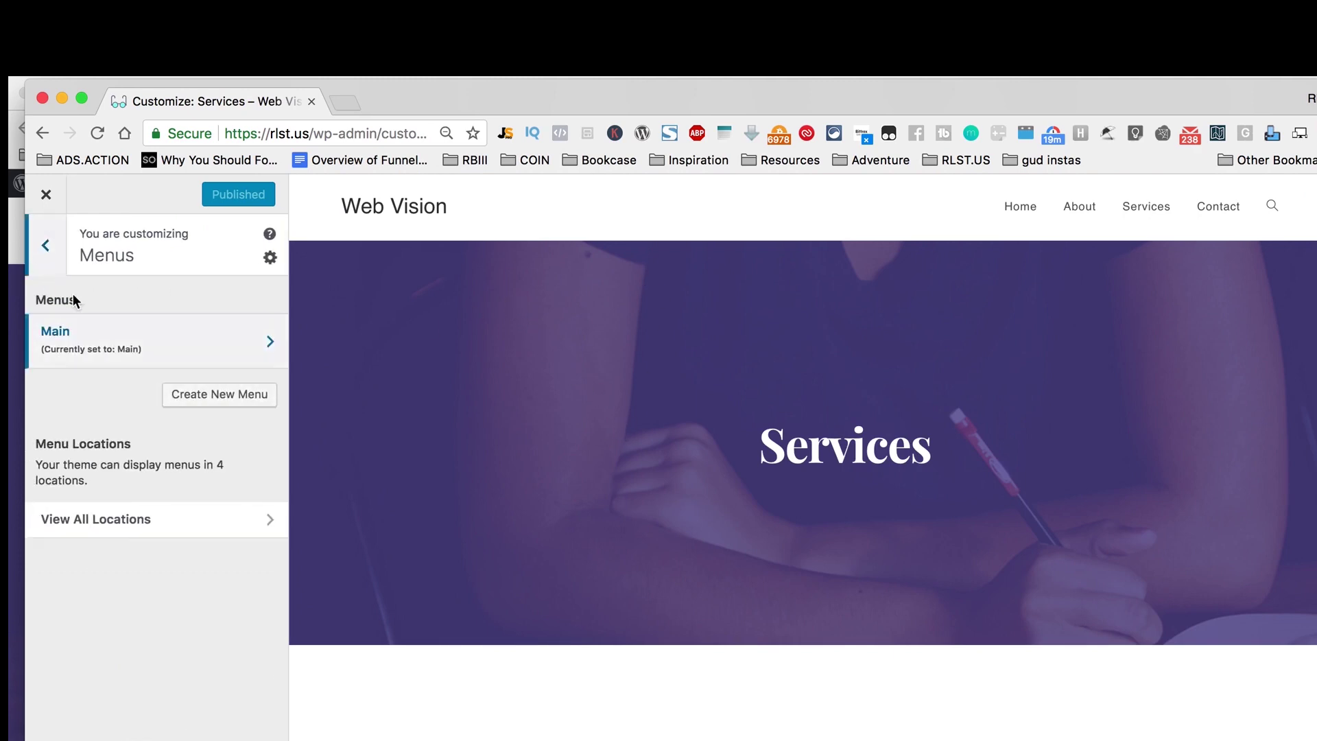
Step: Upload LogoMakr_8zm3is.png as the header logo under Header > Logo
{"action": "left_click", "coordinate": [45, 252]}
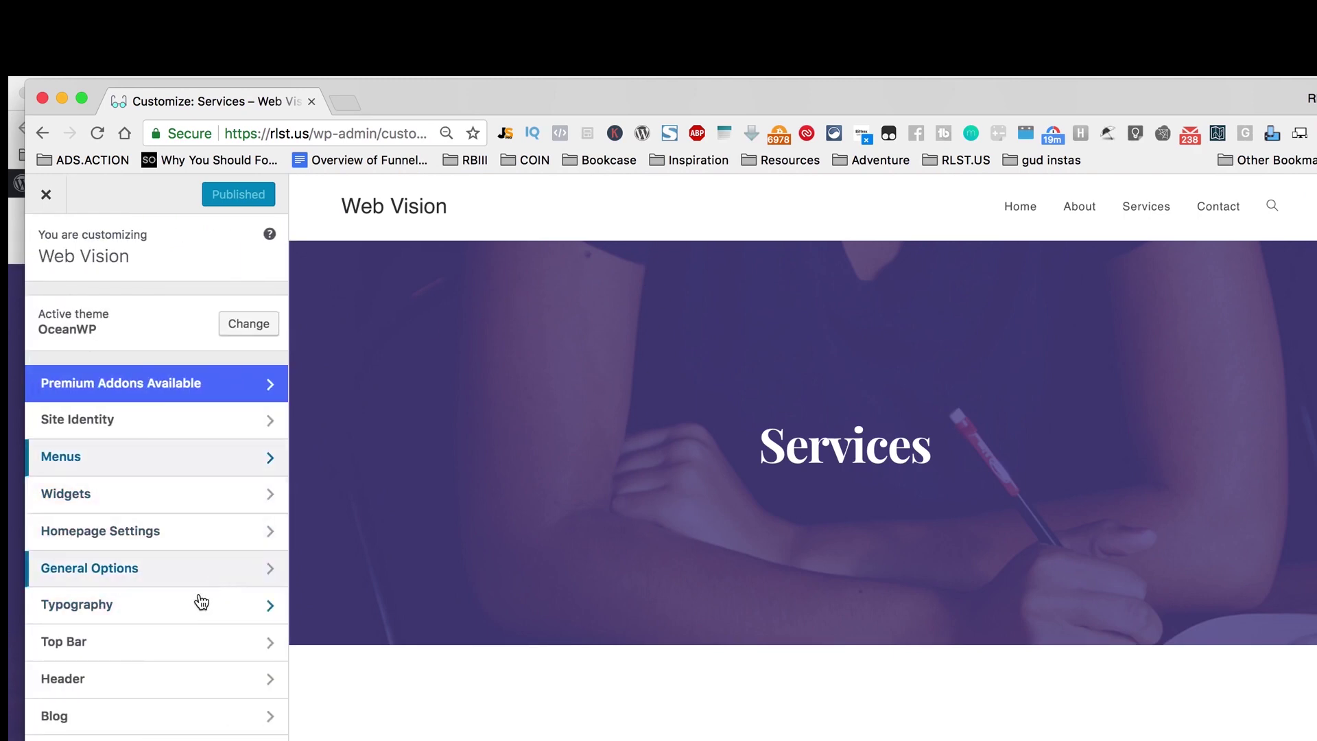
{"action": "left_click", "coordinate": [217, 680]}
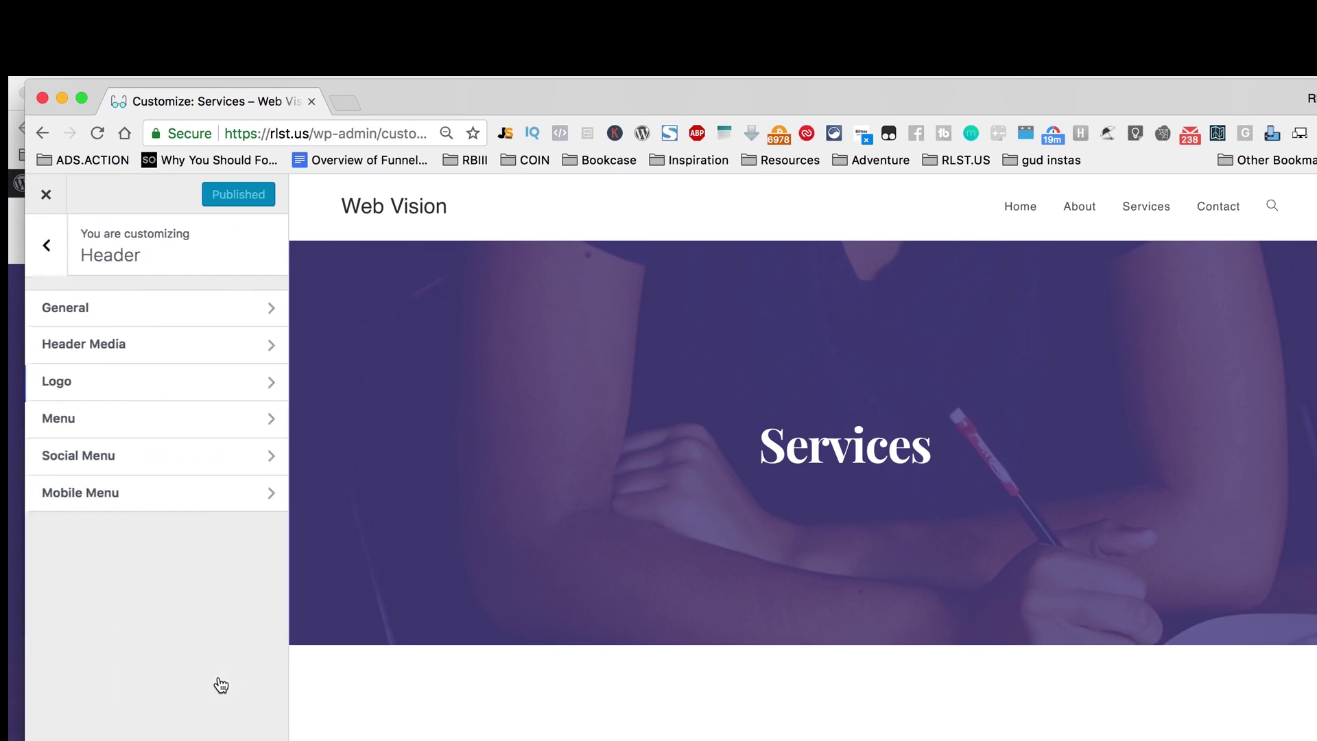
{"action": "left_click", "coordinate": [198, 383]}
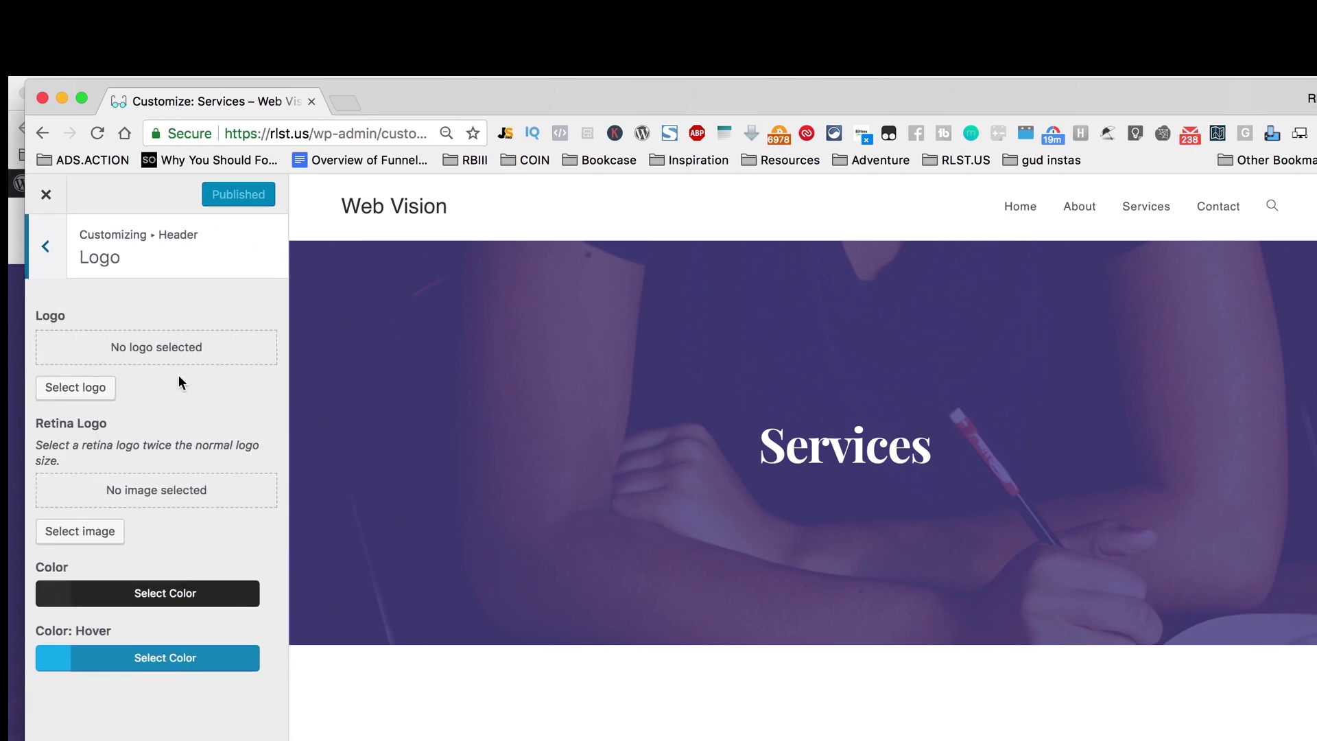
{"action": "left_click", "coordinate": [77, 387]}
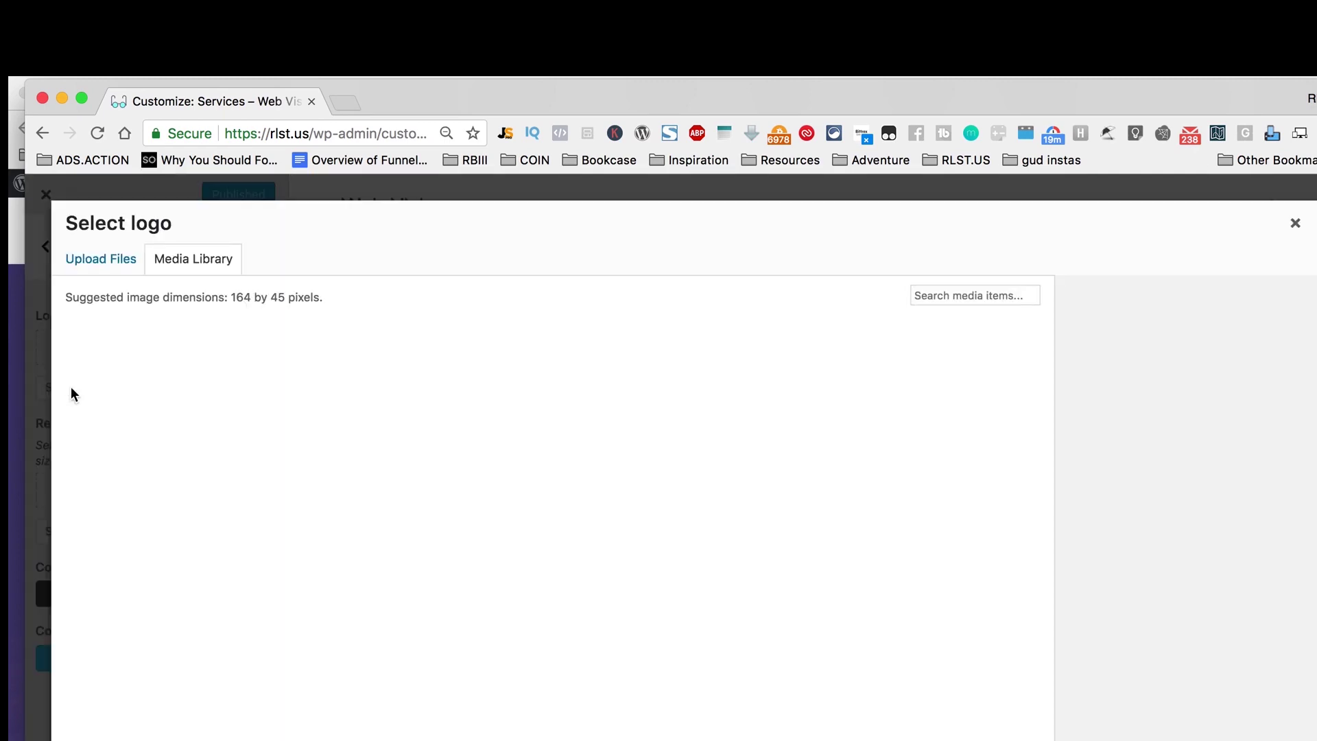
{"action": "left_click", "coordinate": [101, 260]}
{"action": "left_click", "coordinate": [694, 569]}
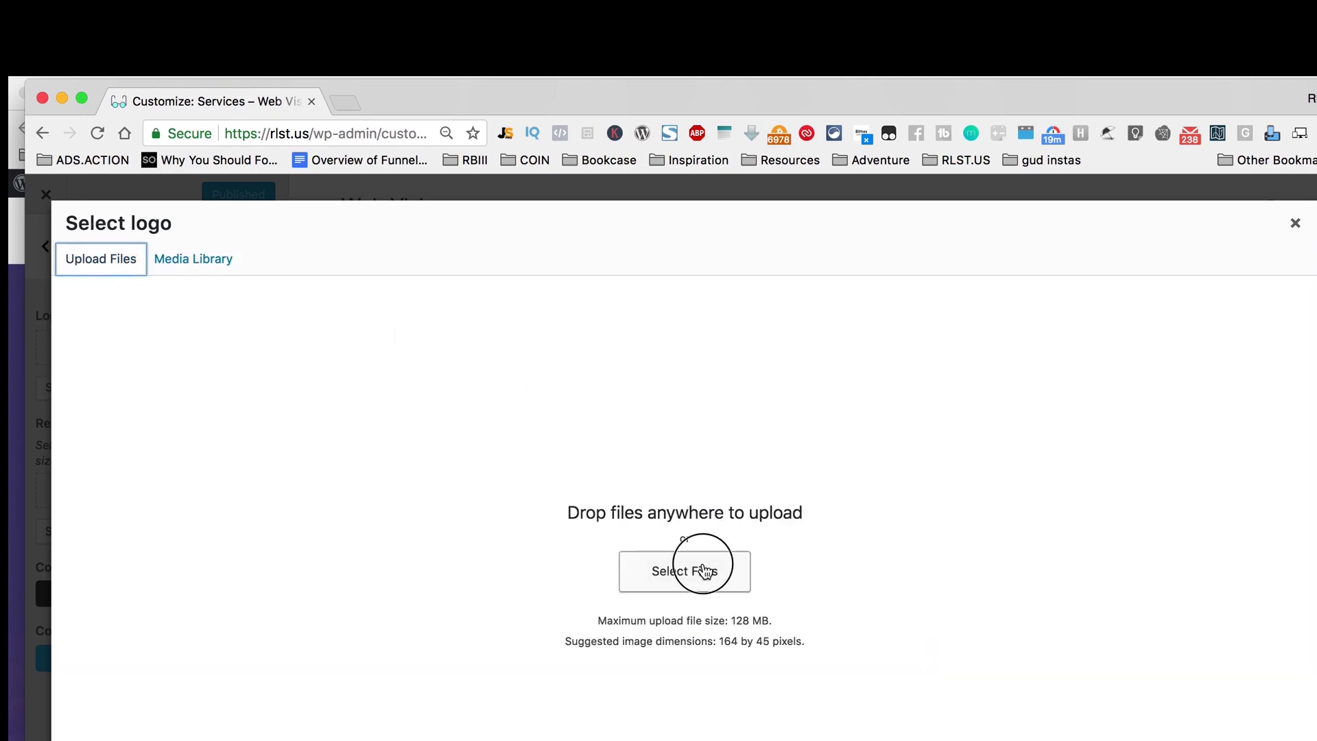
{"action": "left_click", "coordinate": [575, 240]}
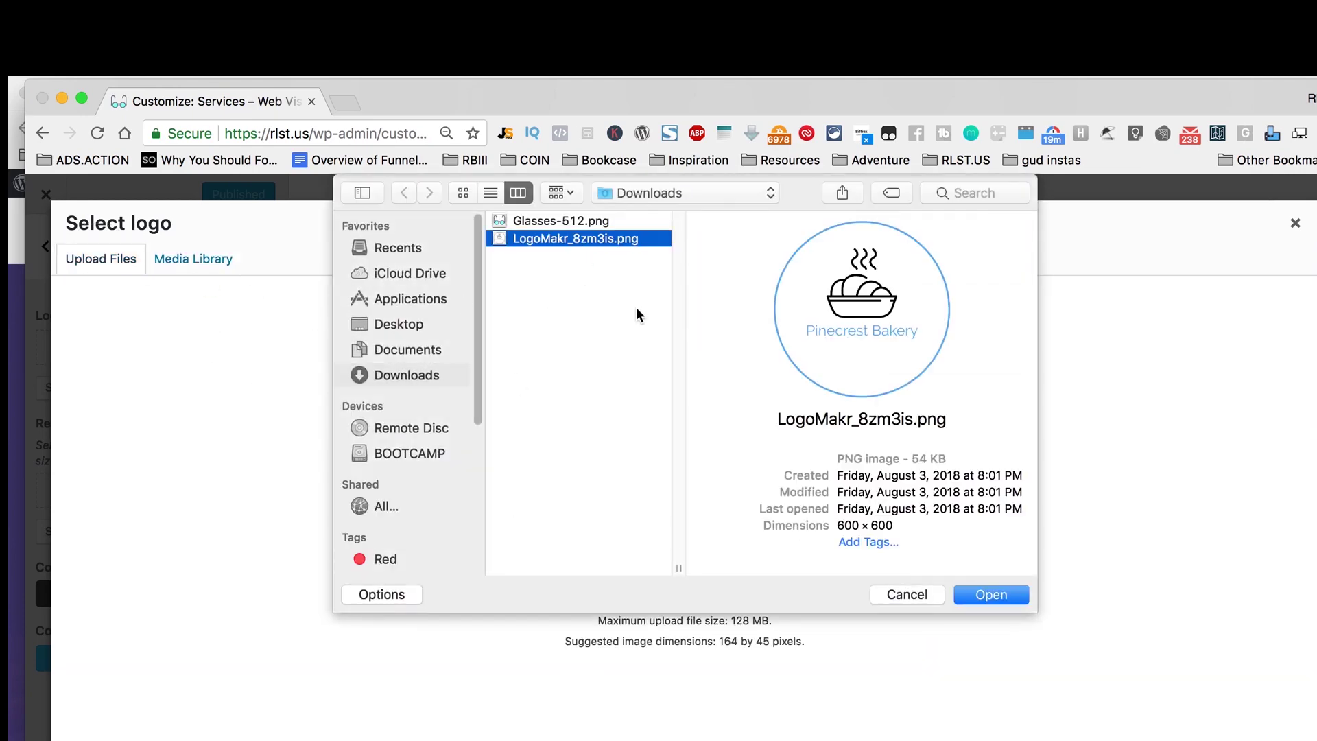
{"action": "left_click", "coordinate": [991, 594]}
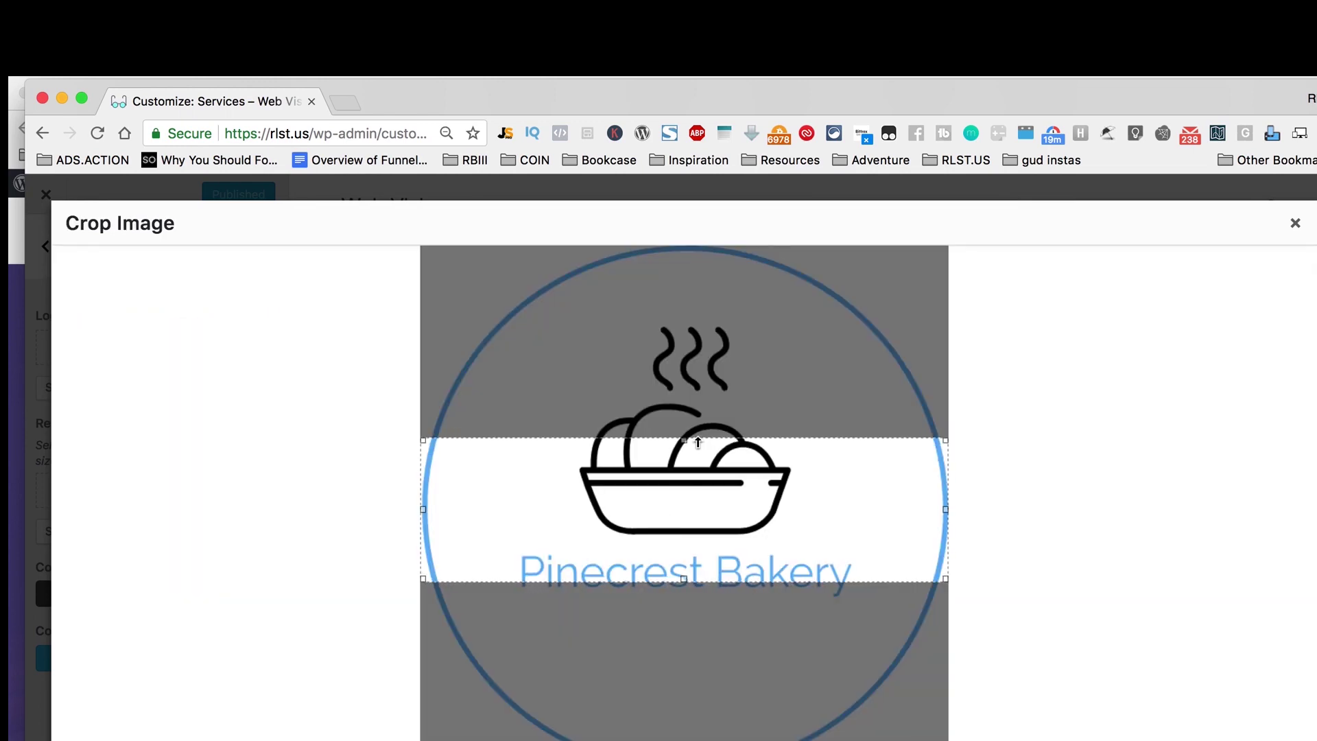
Step: Enlarge the logo's crop area, then remove the logo from the header
{"action": "left_click_drag", "start_coordinate": [696, 440], "coordinate": [647, 190]}
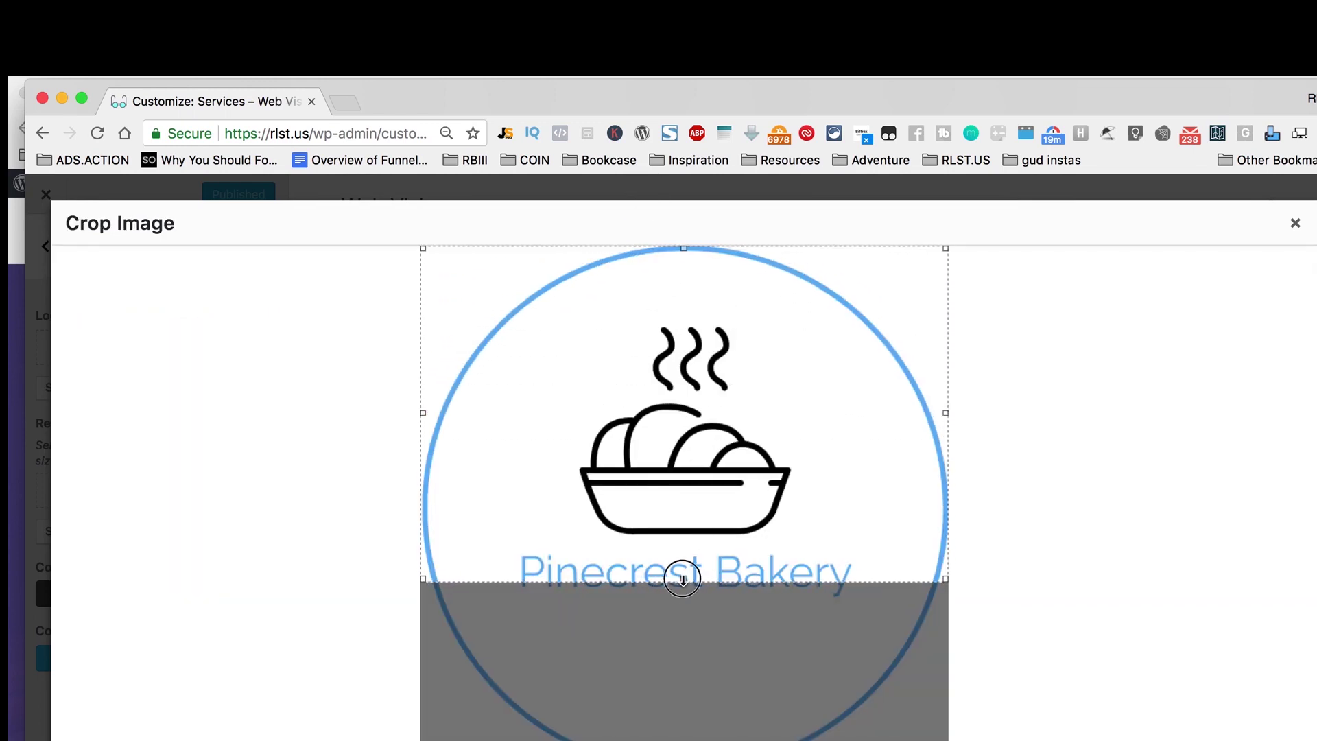
{"action": "left_click_drag", "start_coordinate": [679, 579], "coordinate": [683, 612]}
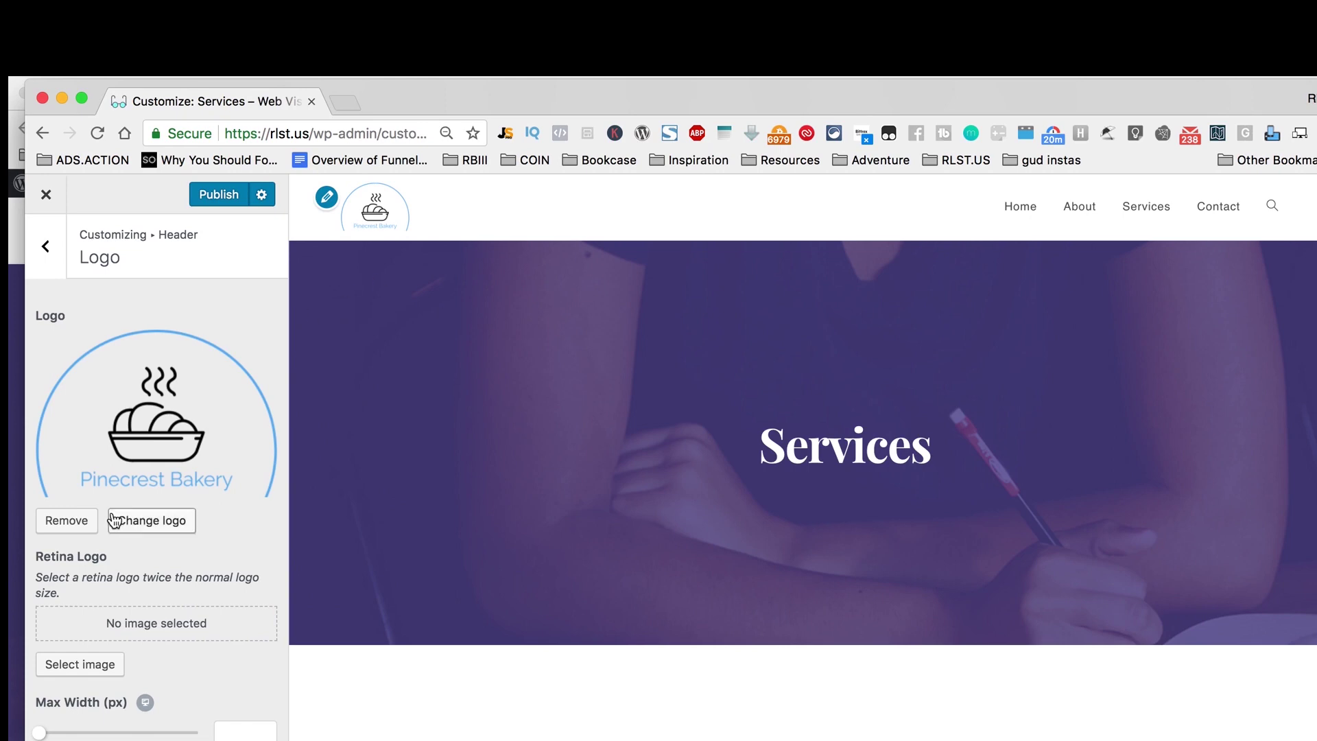
{"action": "left_click", "coordinate": [69, 521]}
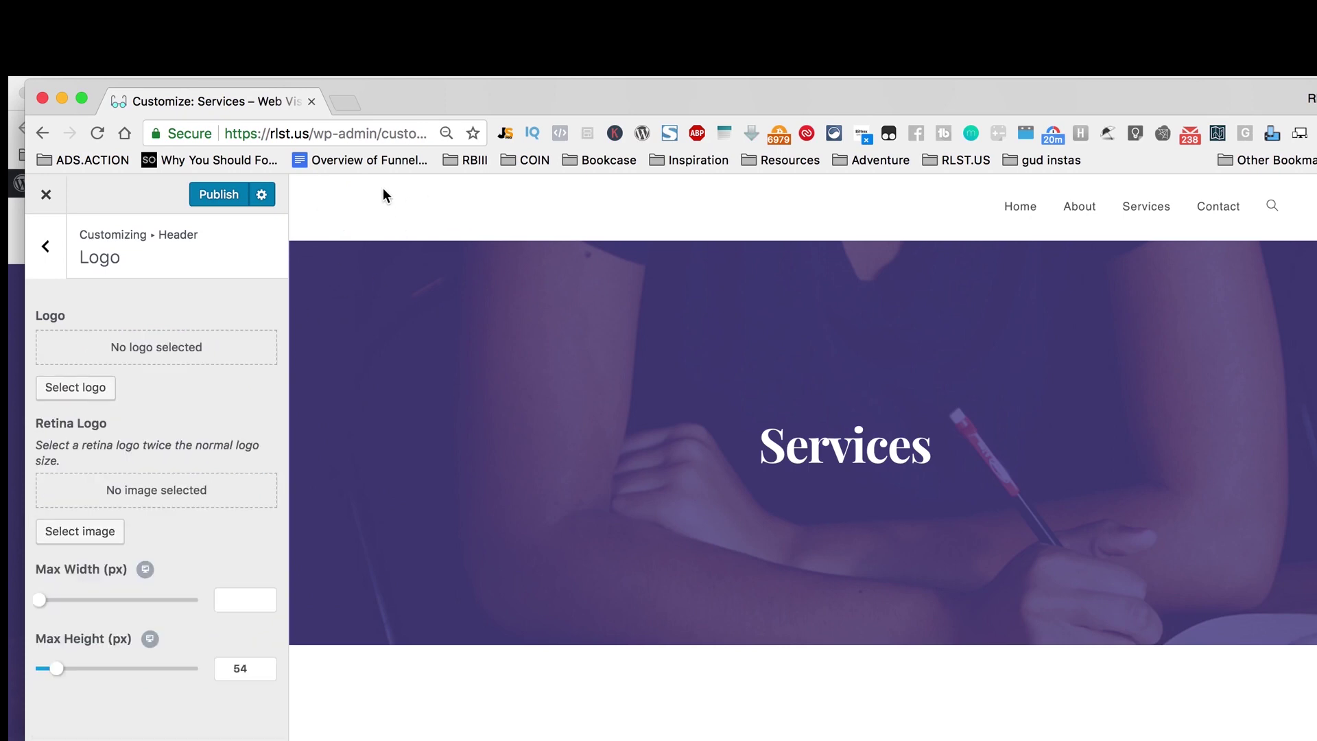
Step: Publish the pending changes from Site Identity, reload the Customizer, and open its Typography settings
{"action": "left_click", "coordinate": [55, 252]}
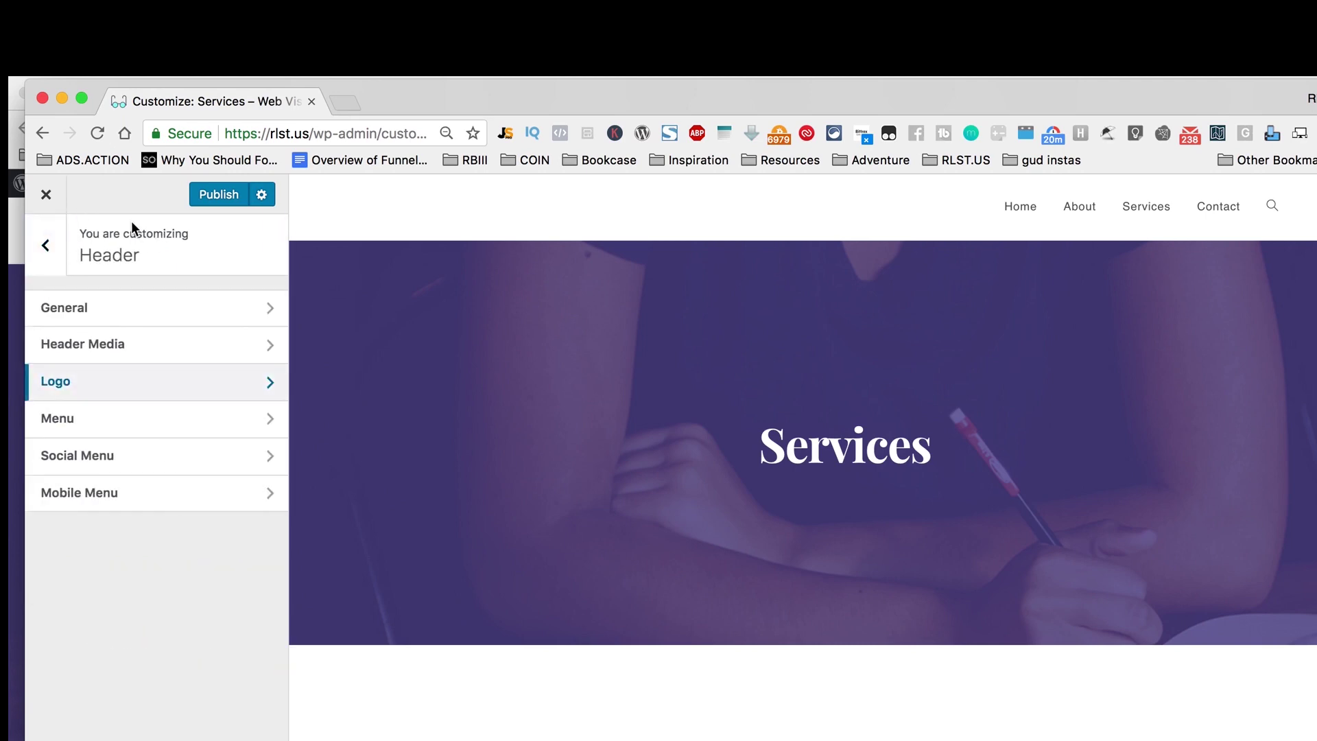
{"action": "left_click", "coordinate": [51, 251]}
{"action": "left_click", "coordinate": [199, 429]}
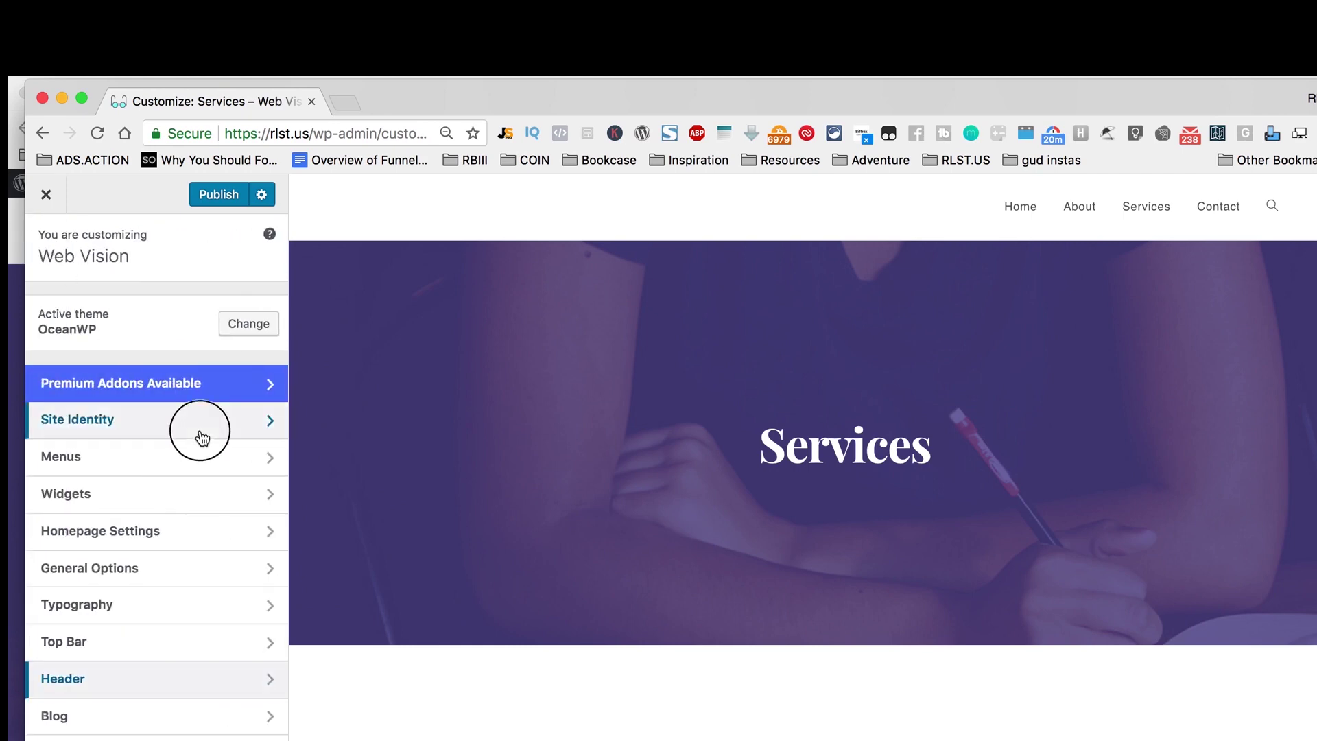
{"action": "left_click", "coordinate": [212, 204]}
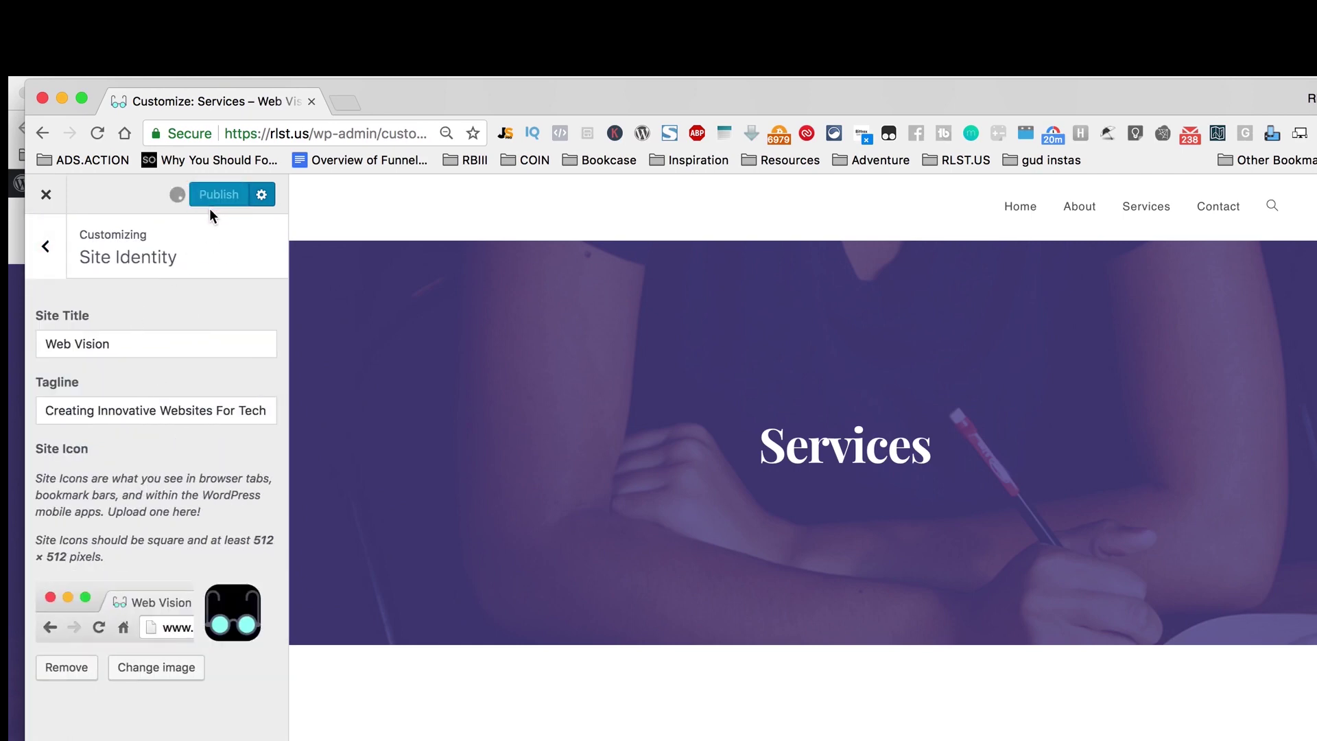
{"action": "left_click", "coordinate": [97, 133]}
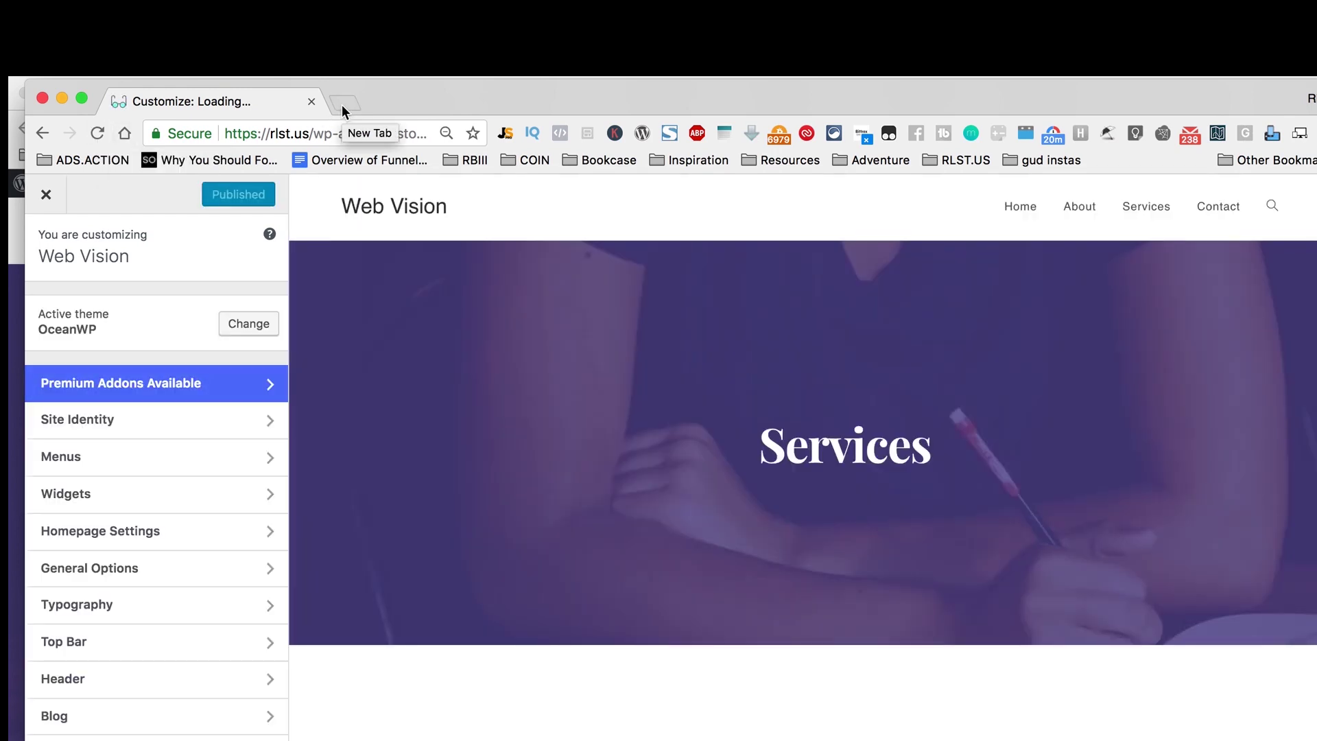
{"action": "left_click", "coordinate": [197, 606]}
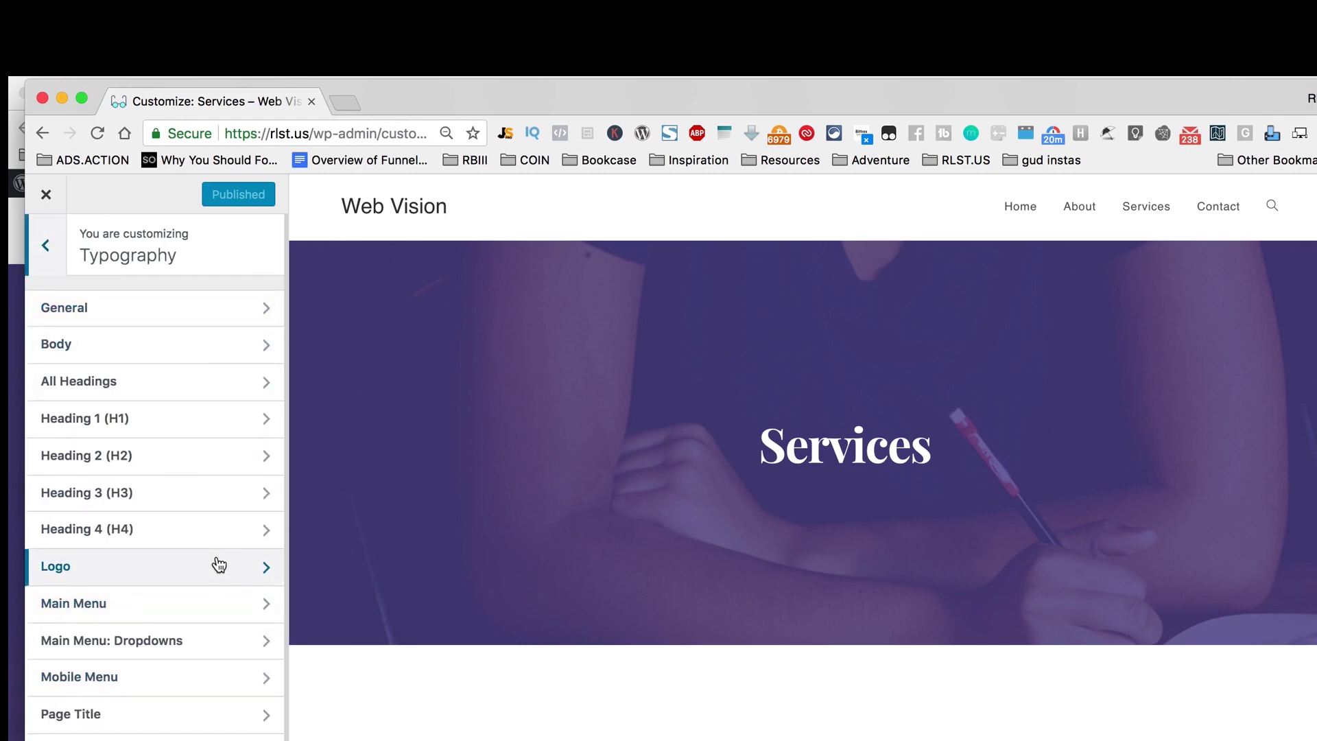
Step: Change the Heading 1 (H1) font family from Actor to Allerta Stencil
{"action": "scroll", "coordinate": [210, 580], "scroll_direction": "down", "scroll_amount": 2}
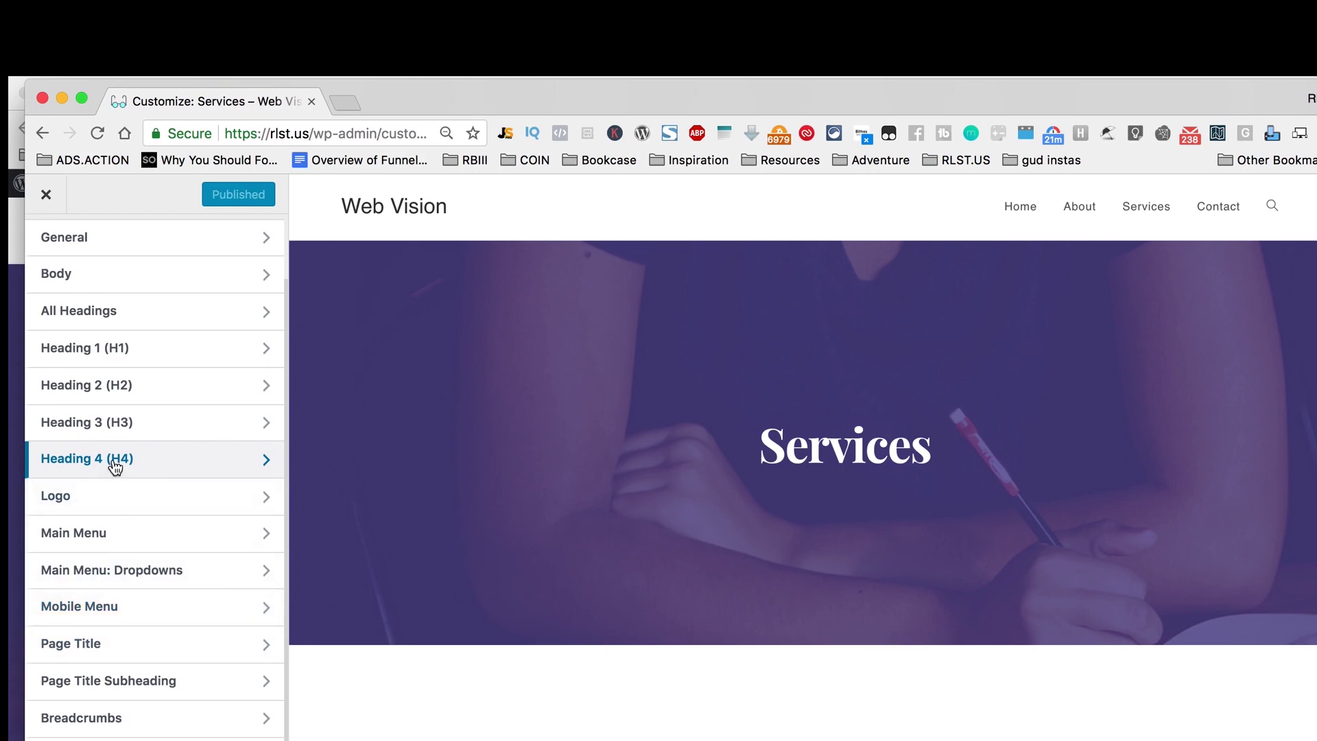
{"action": "left_click", "coordinate": [153, 354]}
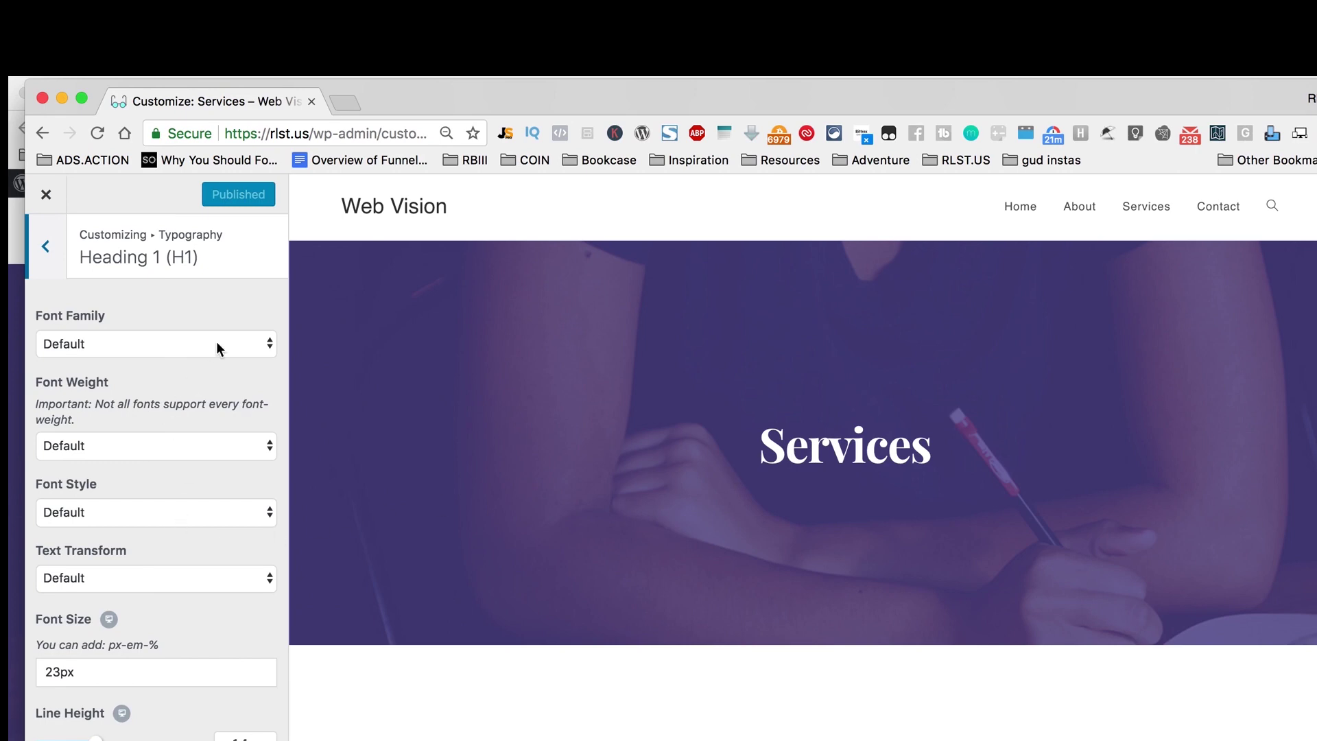
{"action": "left_click", "coordinate": [269, 343]}
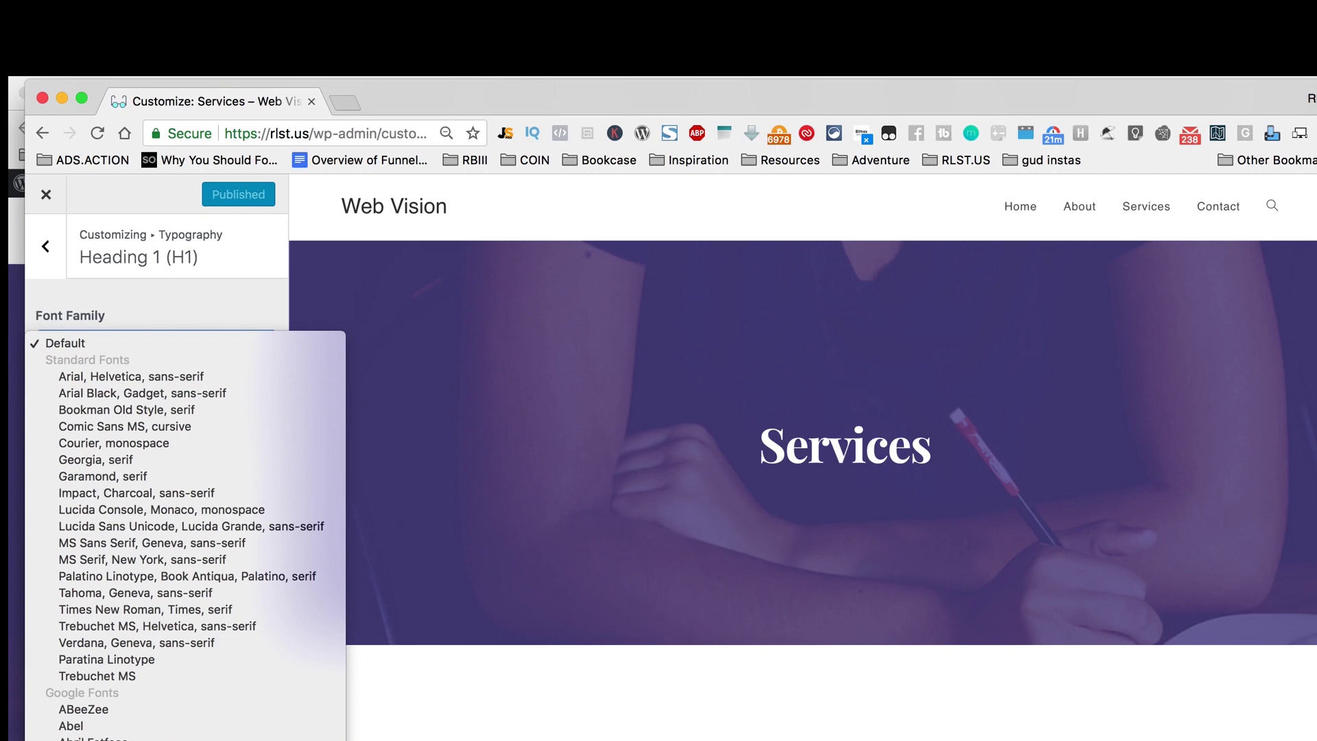
{"action": "left_click", "coordinate": [76, 740]}
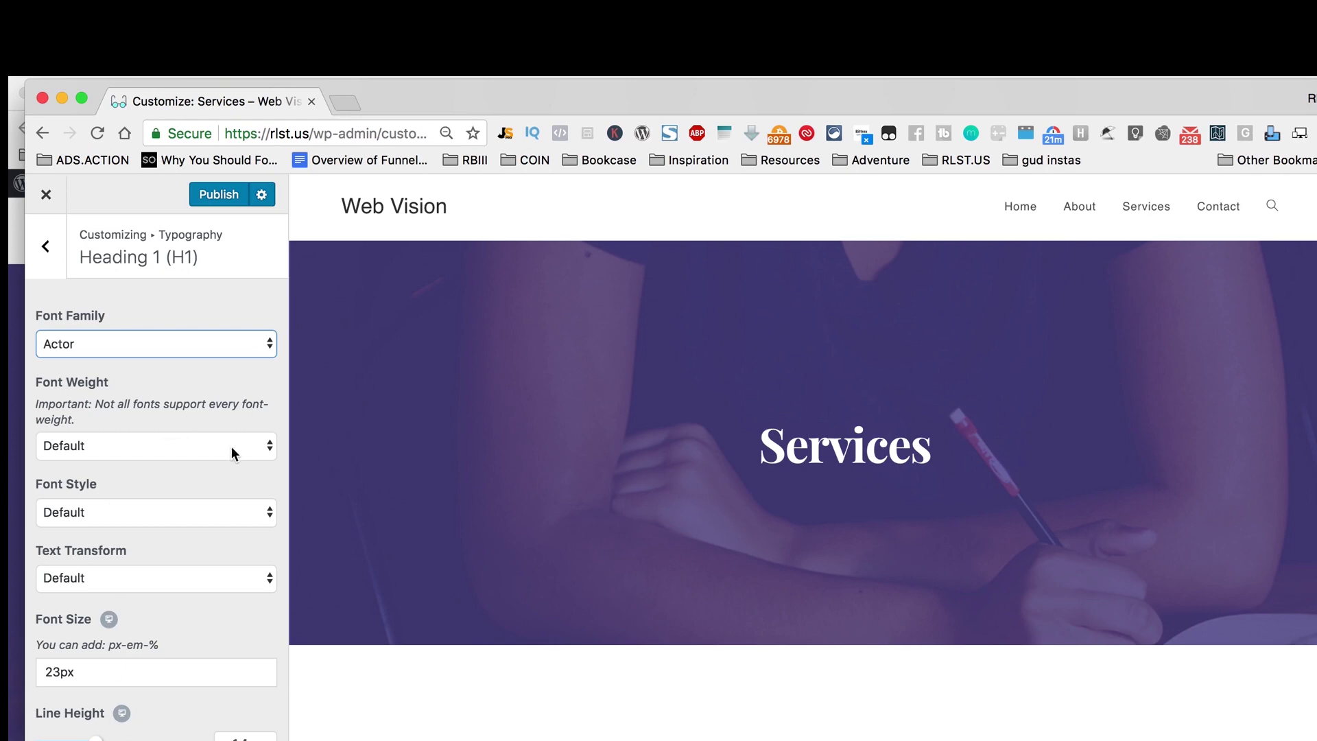
{"action": "left_click", "coordinate": [269, 344]}
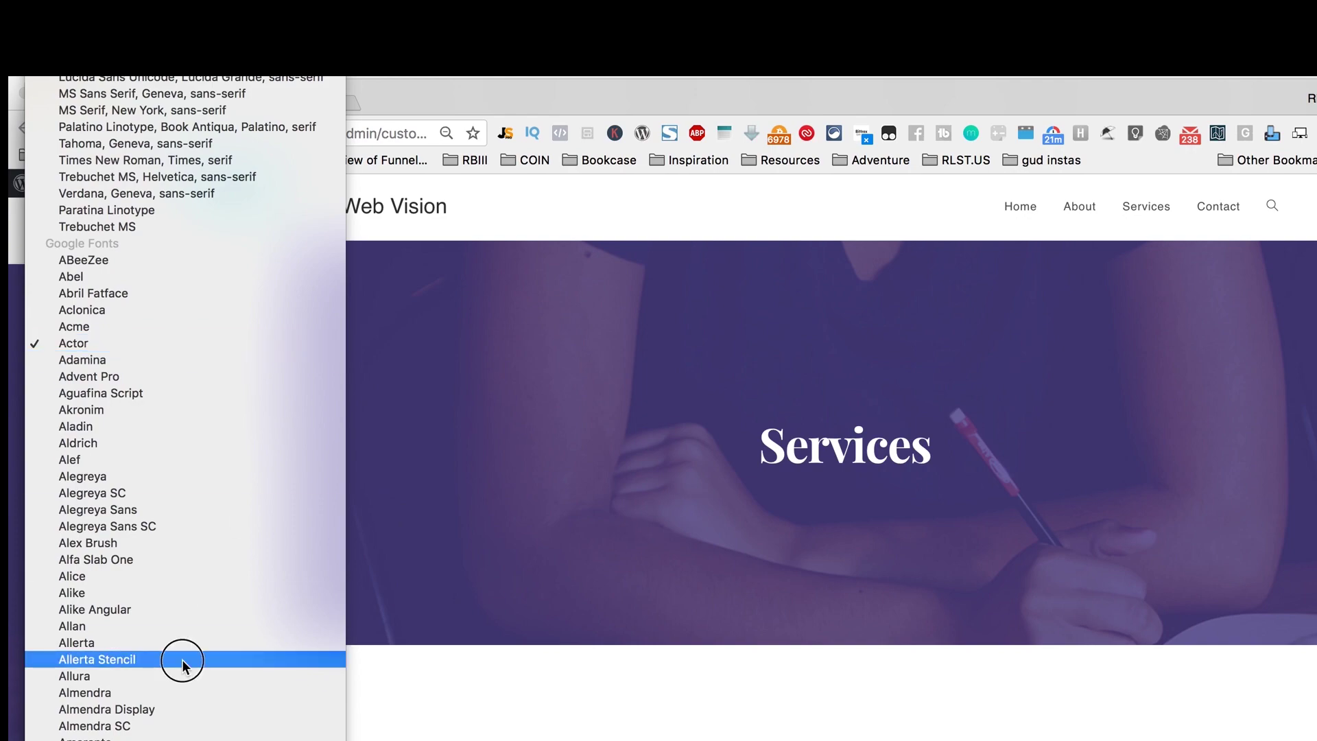
{"action": "left_click", "coordinate": [182, 659]}
{"action": "left_click", "coordinate": [236, 404]}
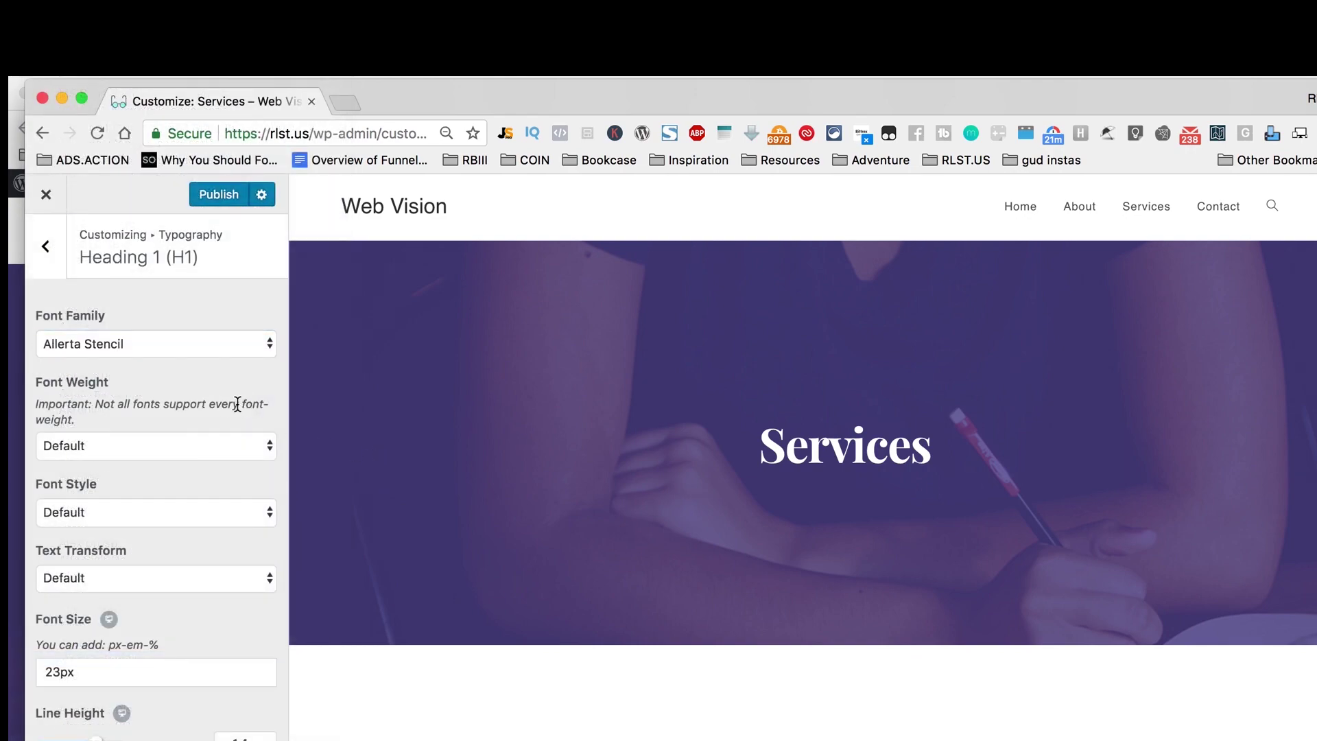
{"action": "scroll", "coordinate": [450, 561], "scroll_direction": "down", "scroll_amount": 15}
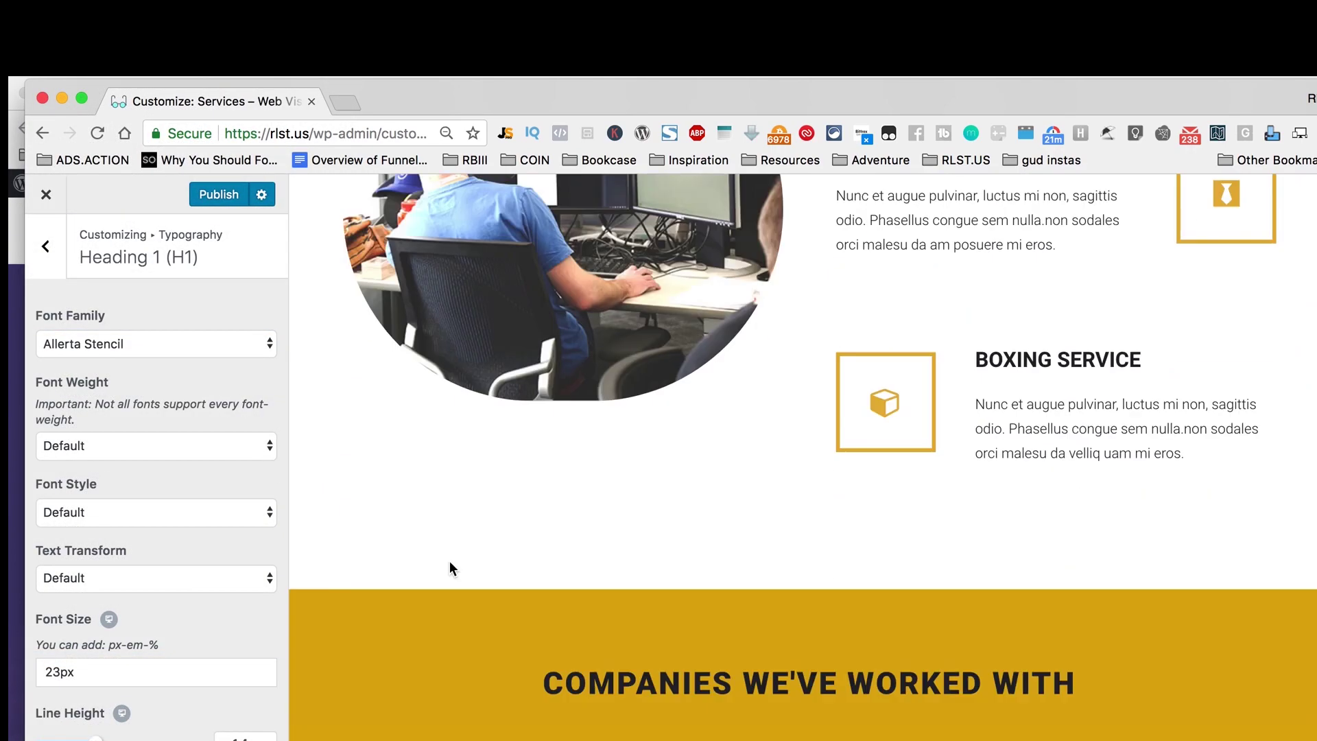
{"action": "scroll", "coordinate": [450, 561], "scroll_direction": "up", "scroll_amount": 10}
{"action": "scroll", "coordinate": [450, 561], "scroll_direction": "up", "scroll_amount": 4}
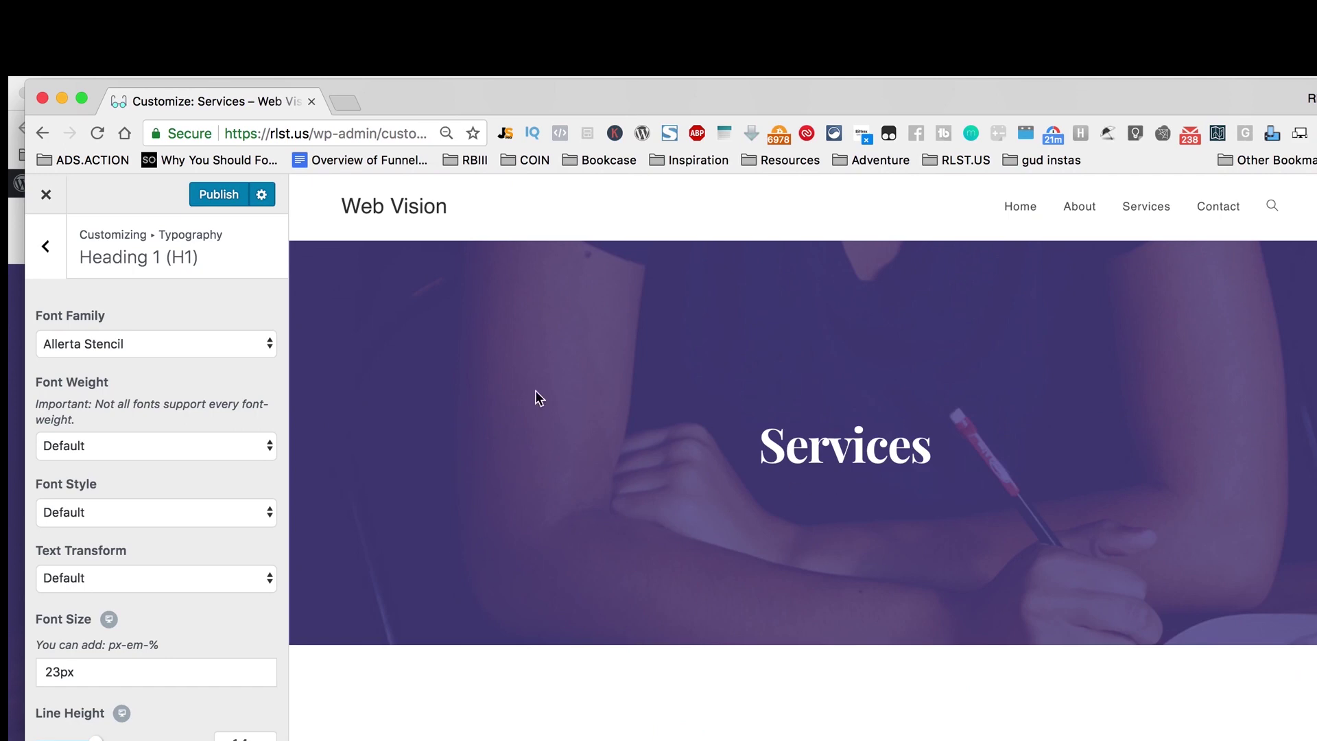
{"action": "left_click", "coordinate": [63, 241]}
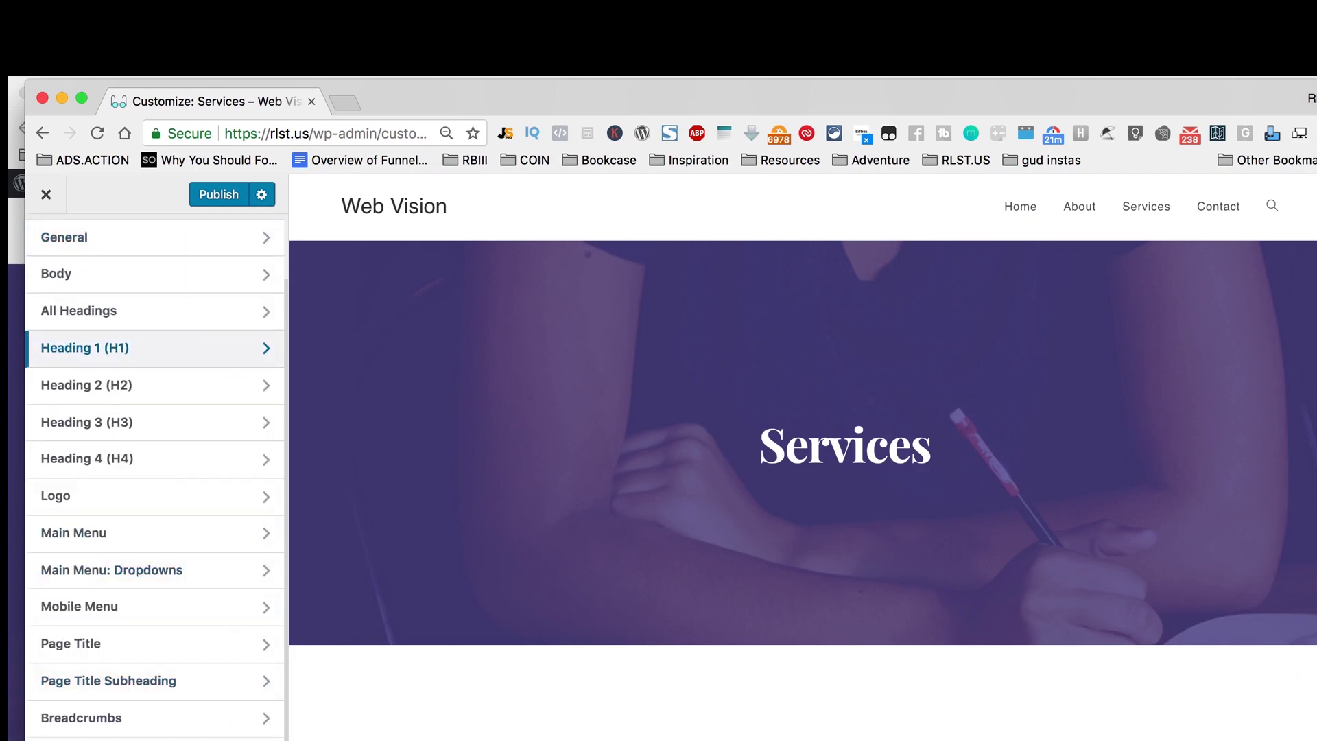
{"action": "left_click", "coordinate": [103, 739]}
Step: Return to the main Customizer menu, cancelling the accidental exit prompt
{"action": "left_click", "coordinate": [41, 244]}
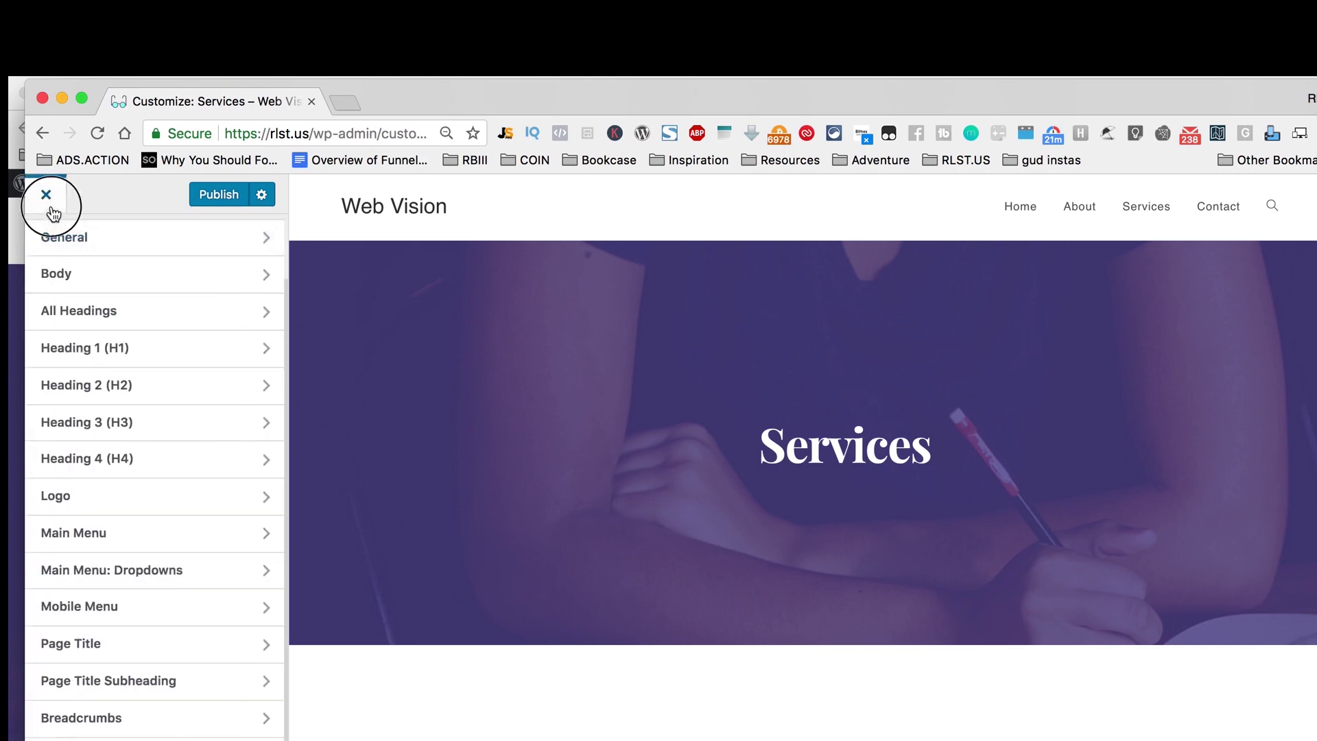
{"action": "left_click", "coordinate": [51, 208]}
{"action": "left_click", "coordinate": [767, 282]}
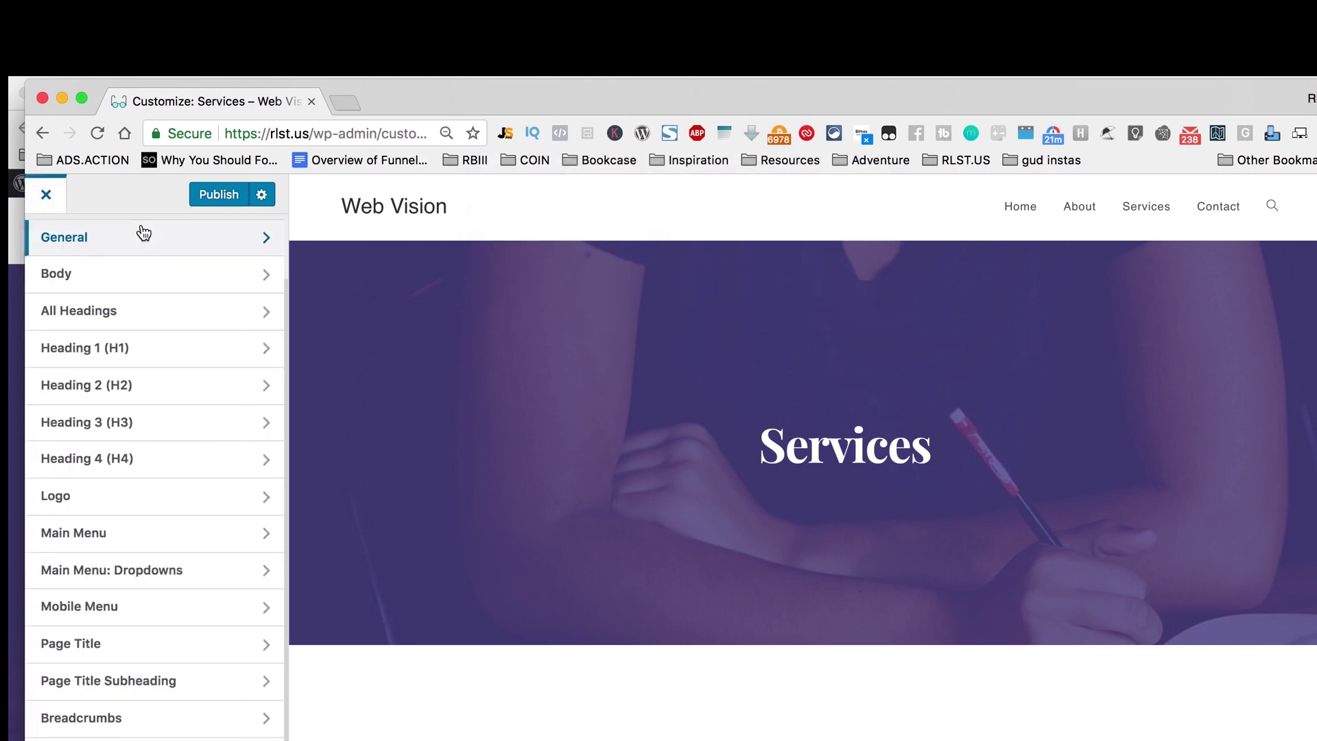
{"action": "scroll", "coordinate": [111, 289], "scroll_direction": "up", "scroll_amount": 2}
{"action": "left_click", "coordinate": [47, 248]}
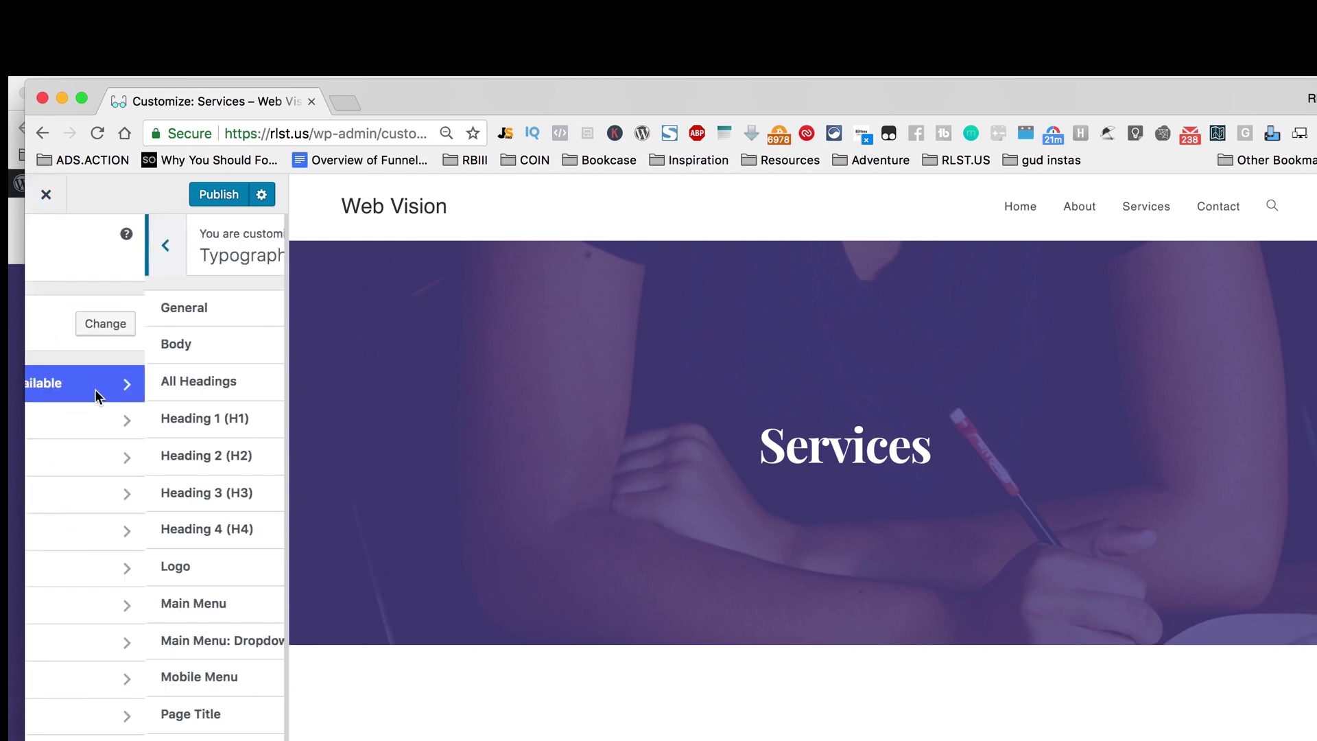
Step: Lower the Footer Widgets Columns slider from 4 to 3
{"action": "left_click", "coordinate": [185, 740]}
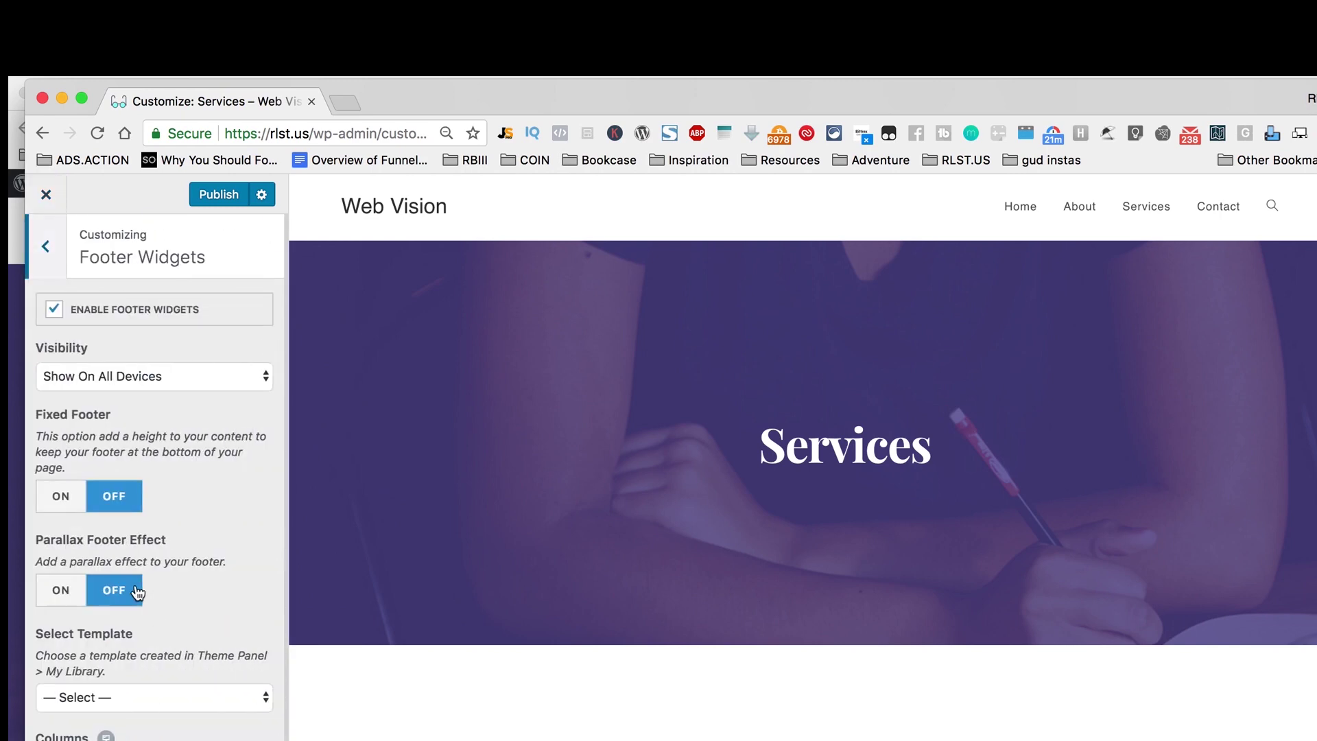
{"action": "scroll", "coordinate": [224, 615], "scroll_direction": "down", "scroll_amount": 3}
{"action": "left_click", "coordinate": [221, 585]}
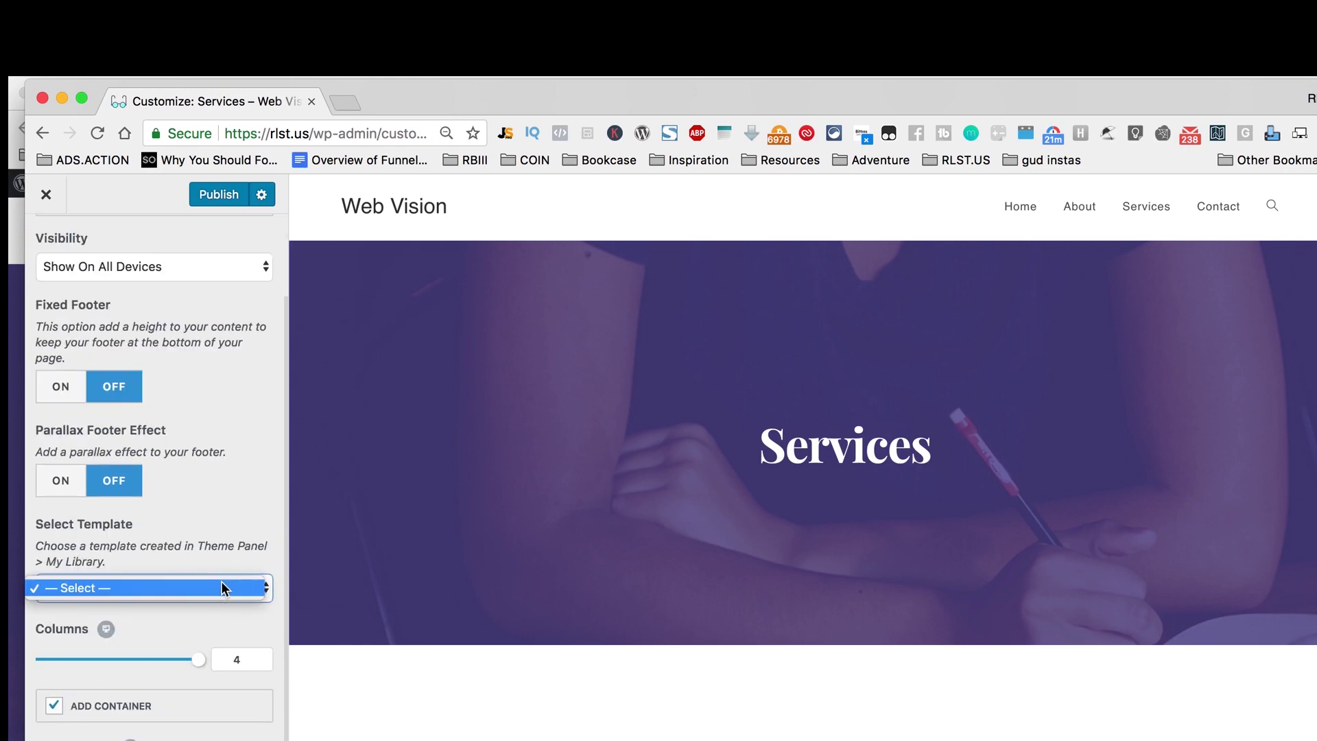
{"action": "left_click", "coordinate": [208, 558]}
{"action": "triple_click", "coordinate": [176, 562]}
{"action": "left_click", "coordinate": [166, 629]}
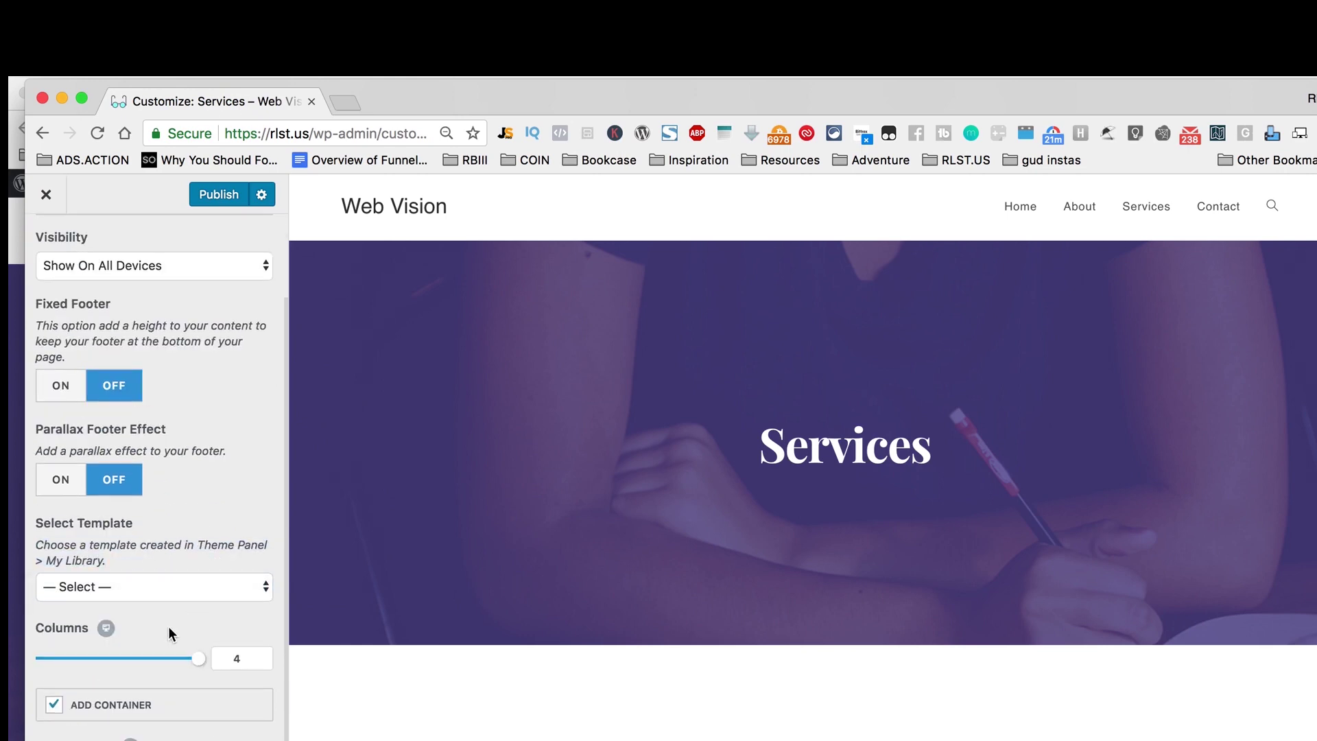
{"action": "scroll", "coordinate": [167, 628], "scroll_direction": "down", "scroll_amount": 1}
{"action": "left_click_drag", "start_coordinate": [197, 638], "coordinate": [157, 637]}
Step: Publish the 3-column footer change and return to the main Customizer menu
{"action": "scroll", "coordinate": [189, 600], "scroll_direction": "down", "scroll_amount": 4}
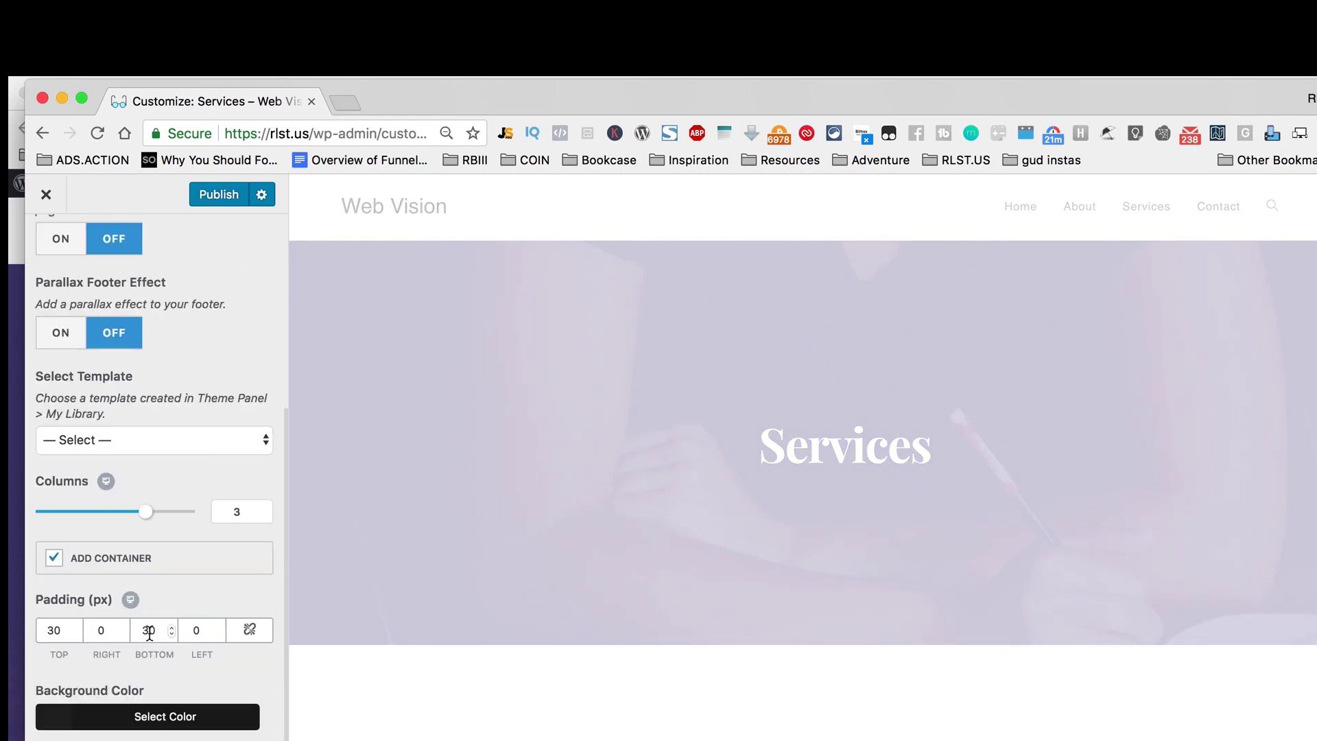
{"action": "scroll", "coordinate": [181, 515], "scroll_direction": "up", "scroll_amount": 8}
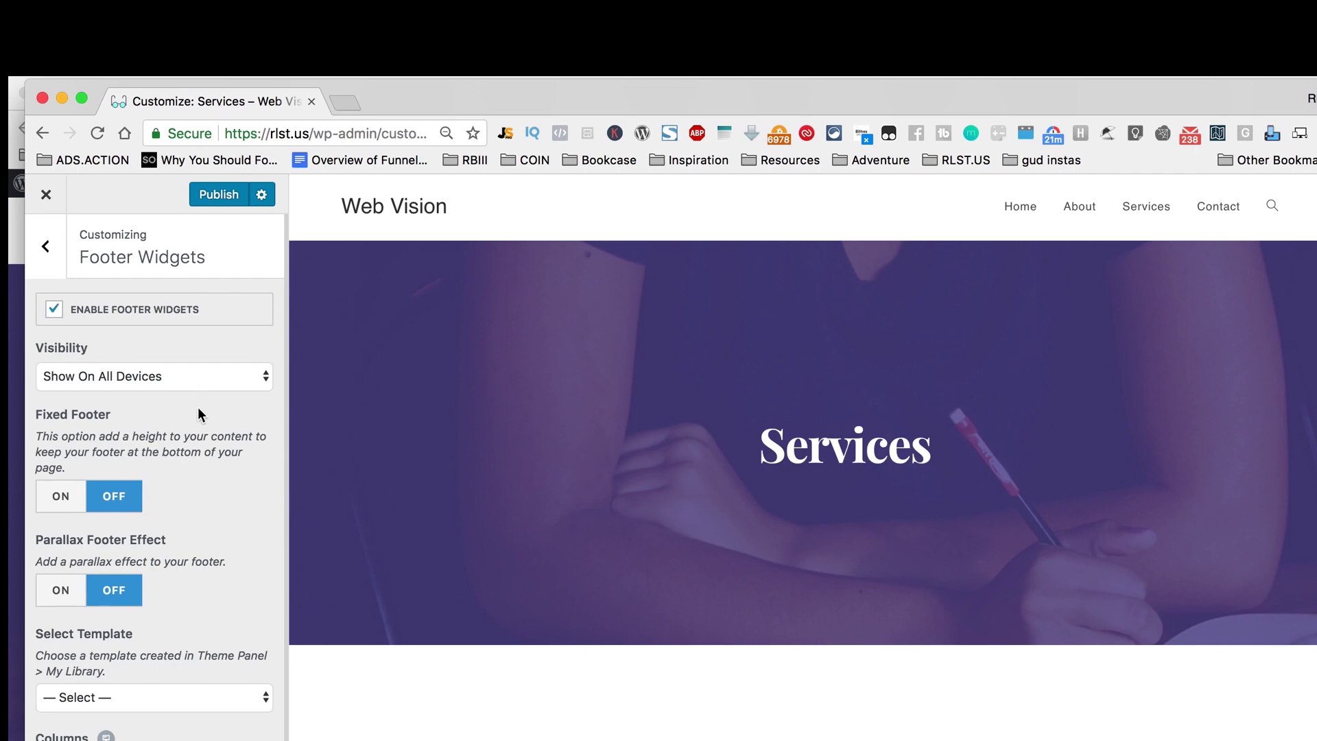
{"action": "left_click", "coordinate": [210, 197]}
{"action": "left_click", "coordinate": [46, 247]}
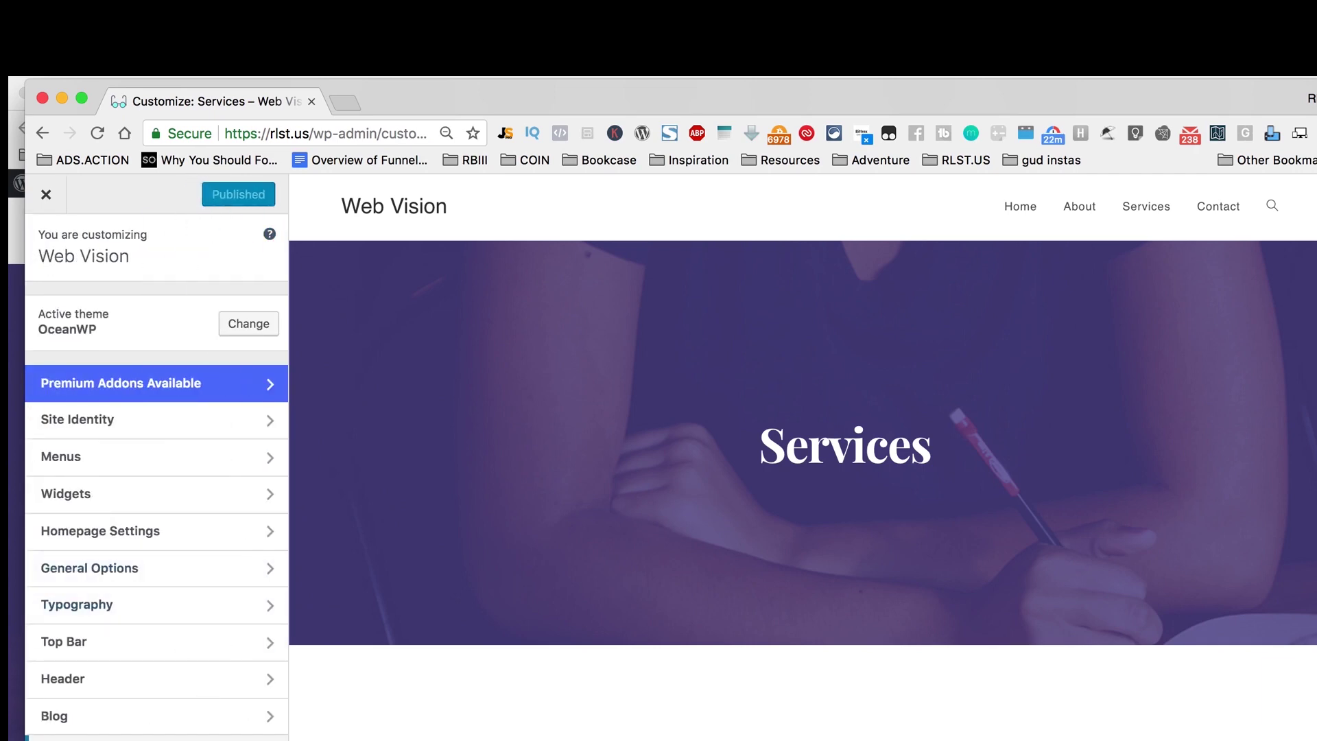
Step: Rewrite the Footer Bottom copyright text as 'Copyright 2018 - Web Vision'
{"action": "left_click", "coordinate": [96, 740]}
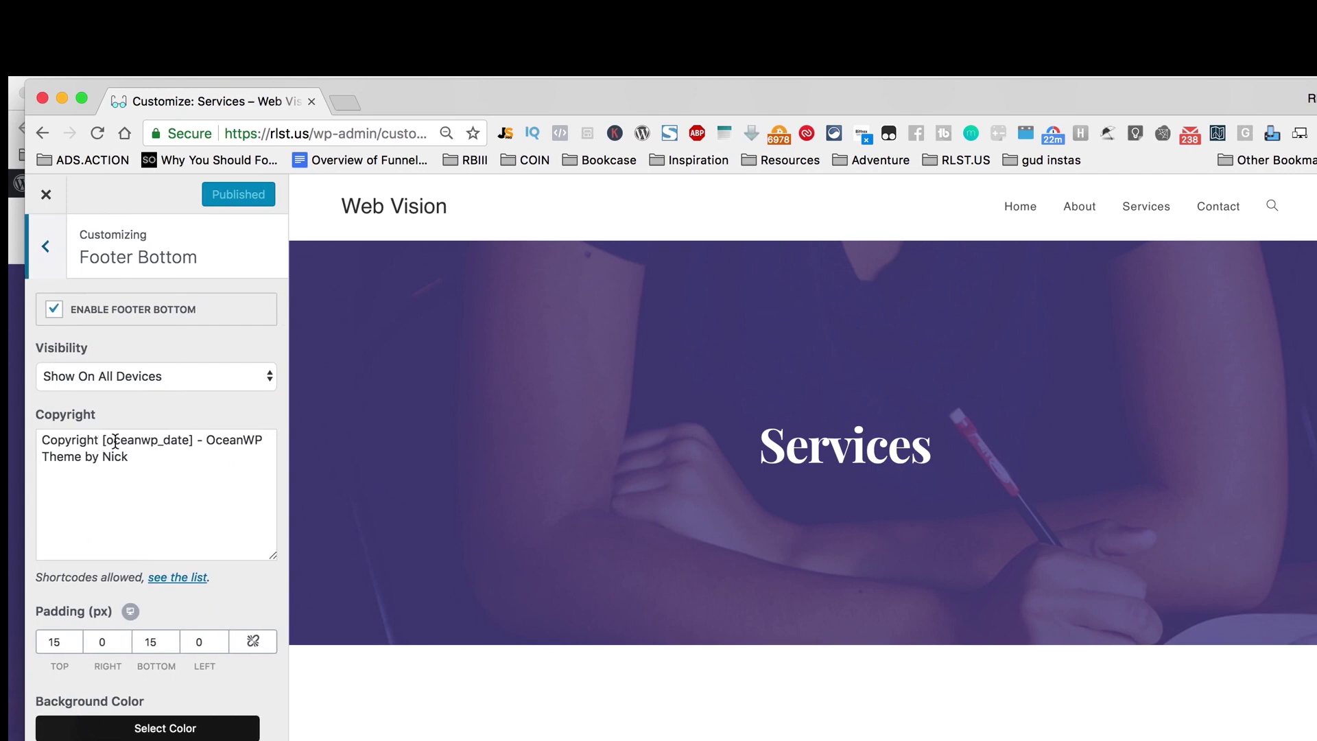
{"action": "left_click_drag", "start_coordinate": [199, 440], "coordinate": [104, 443]}
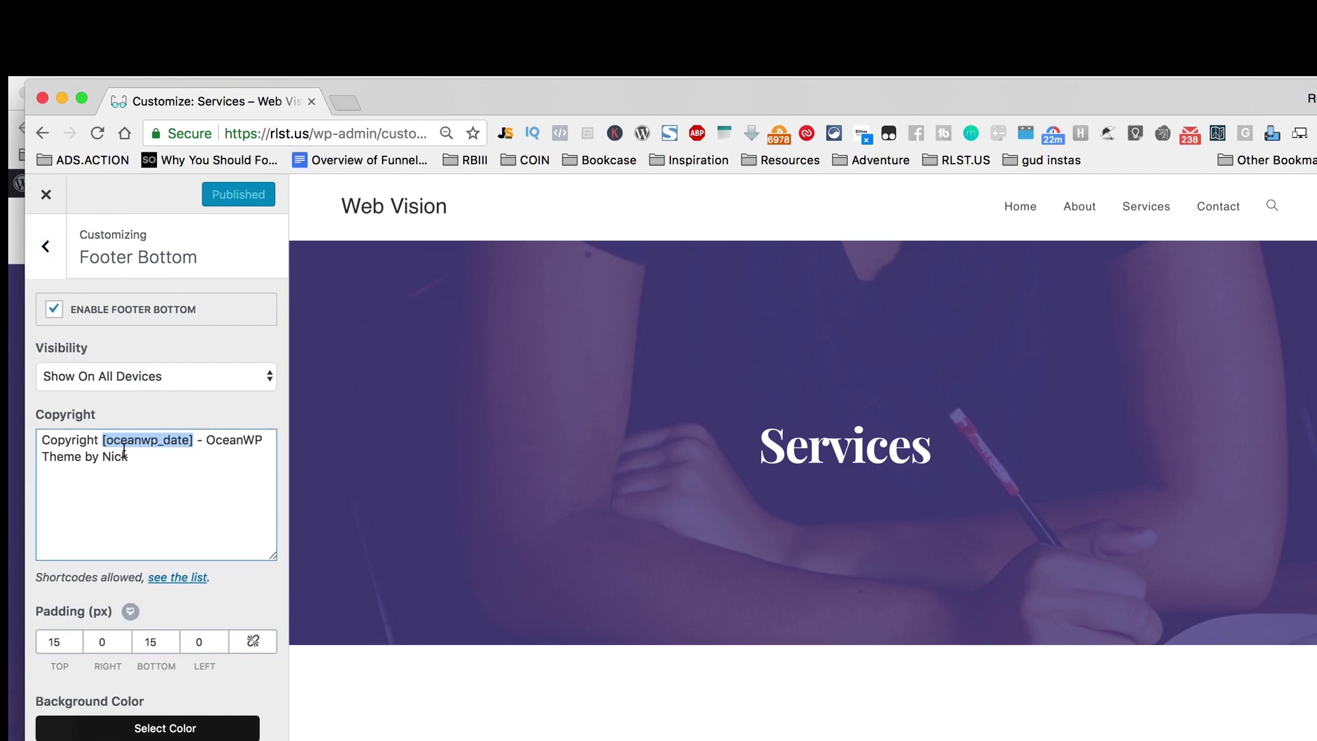
{"action": "type", "text": "2018"}
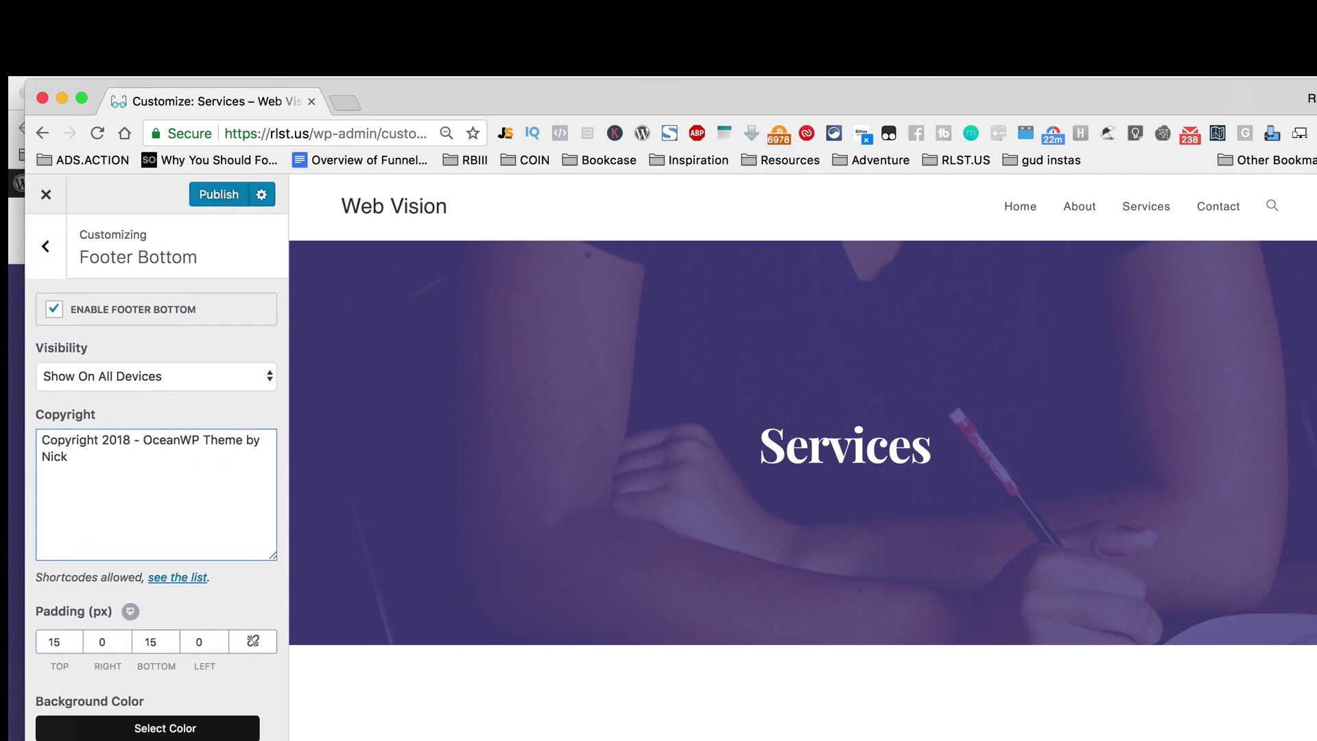
{"action": "left_click_drag", "start_coordinate": [142, 440], "coordinate": [221, 476]}
{"action": "type", "text": "We"}
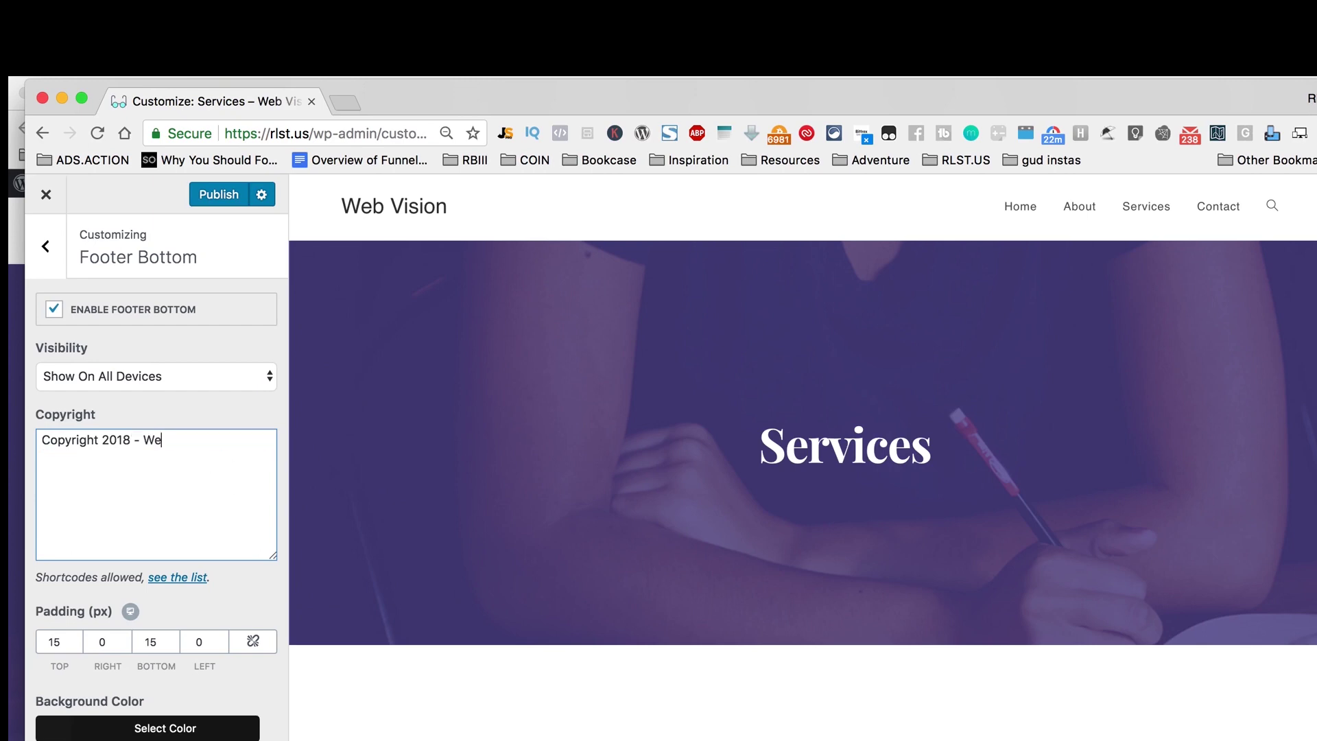
{"action": "type", "text": "b Vision"}
Step: Publish the new copyright line and go back to the main Customizer menu
{"action": "left_click", "coordinate": [219, 194]}
{"action": "scroll", "coordinate": [876, 665], "scroll_direction": "down", "scroll_amount": 10}
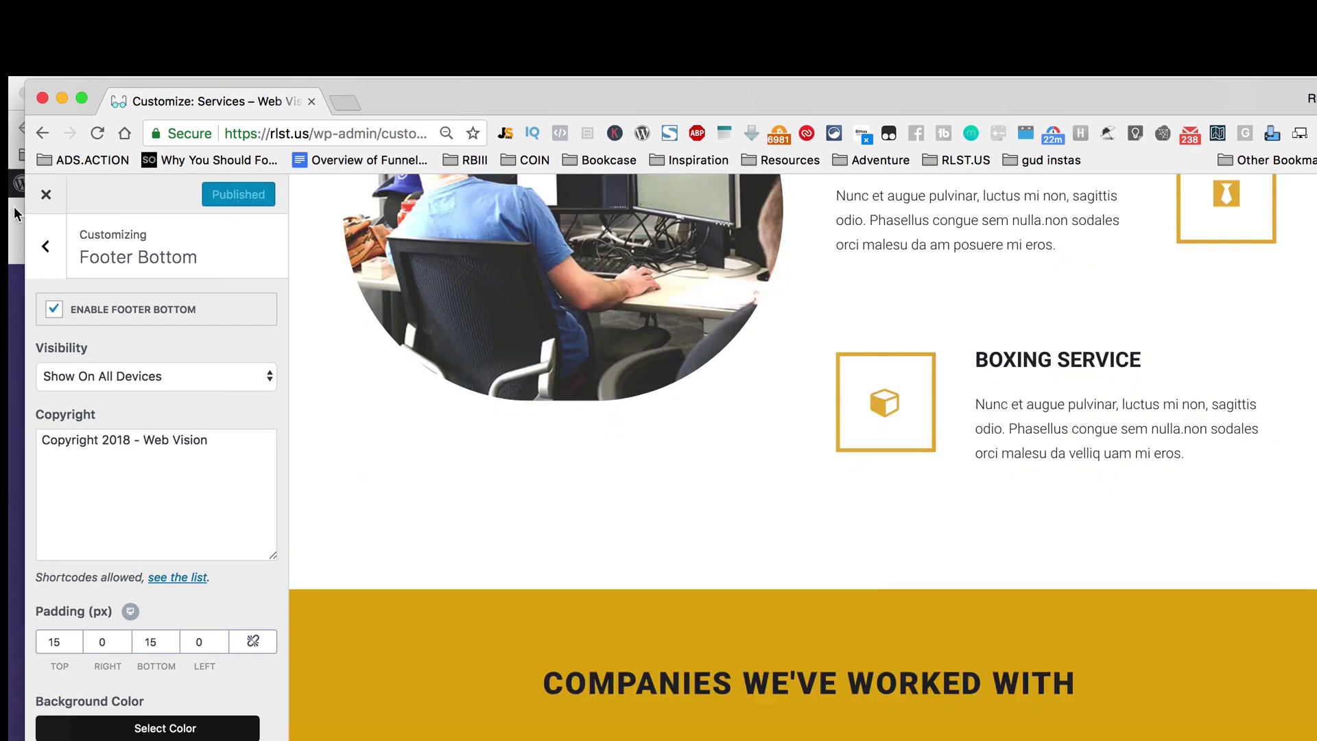
{"action": "left_click", "coordinate": [46, 245]}
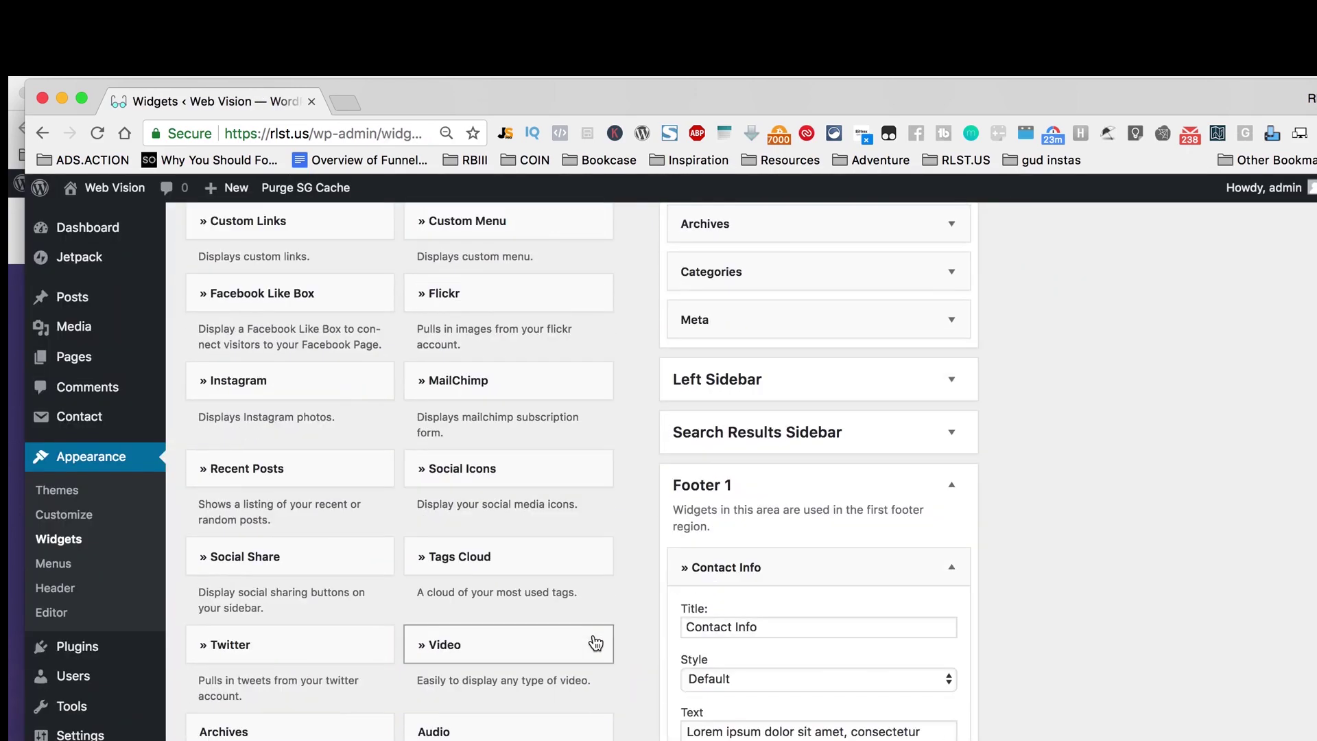
Step: Delete all placeholder text from the Footer 1 Contact Info widget's description
{"action": "scroll", "coordinate": [594, 618], "scroll_direction": "down", "scroll_amount": 15}
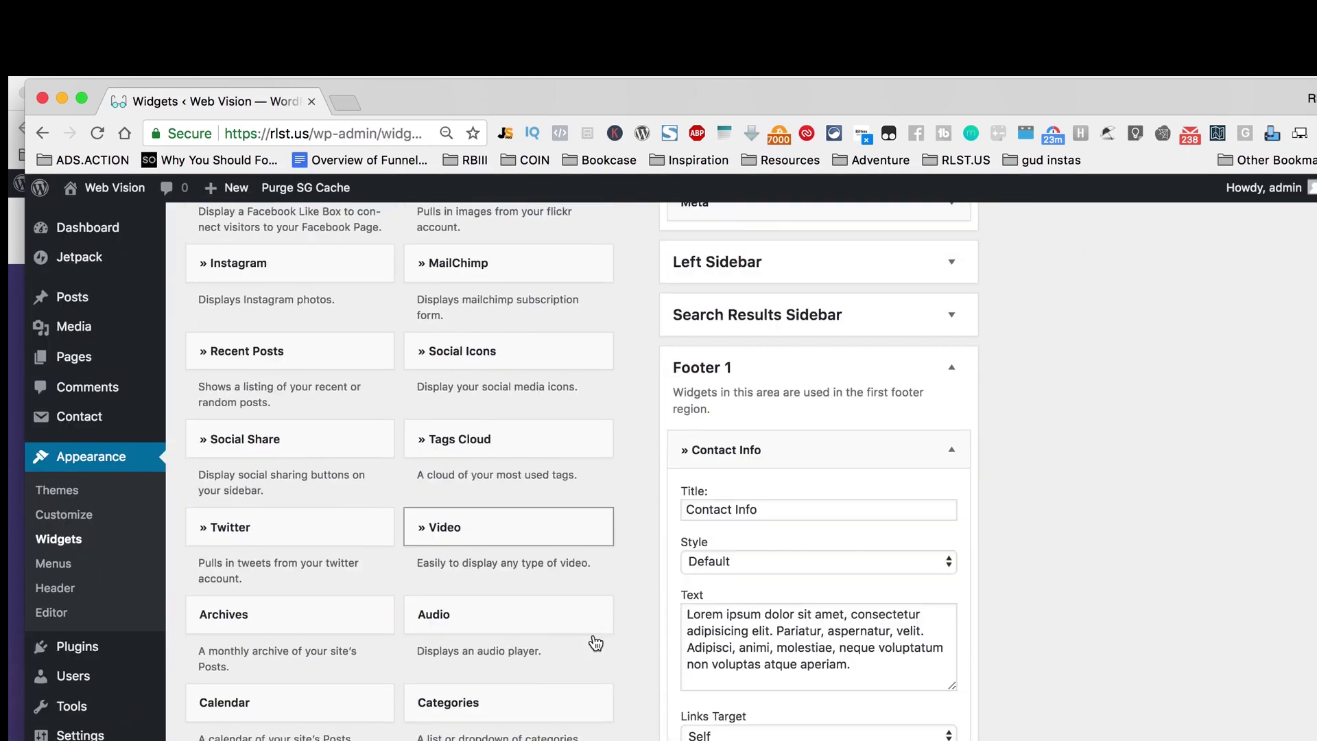
{"action": "scroll", "coordinate": [593, 642], "scroll_direction": "up", "scroll_amount": 10}
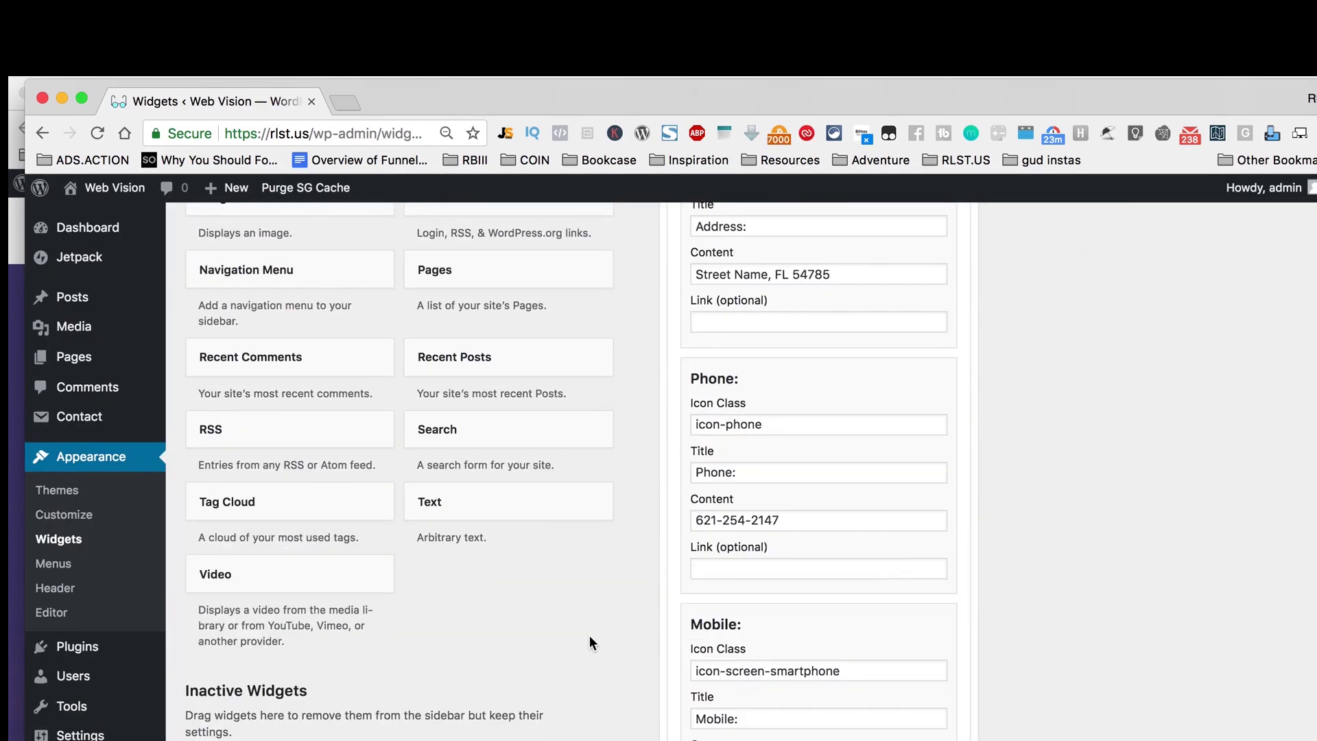
{"action": "scroll", "coordinate": [590, 644], "scroll_direction": "up", "scroll_amount": 10}
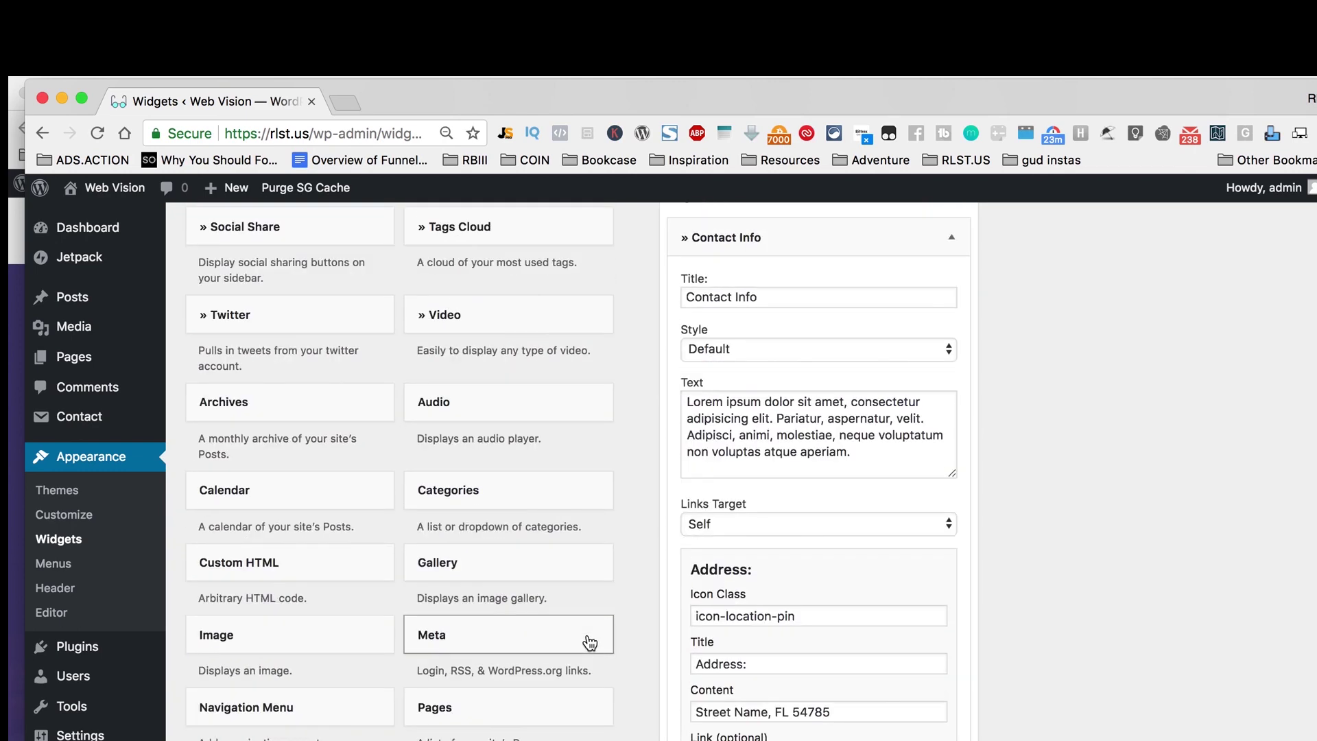
{"action": "scroll", "coordinate": [590, 643], "scroll_direction": "up", "scroll_amount": 6}
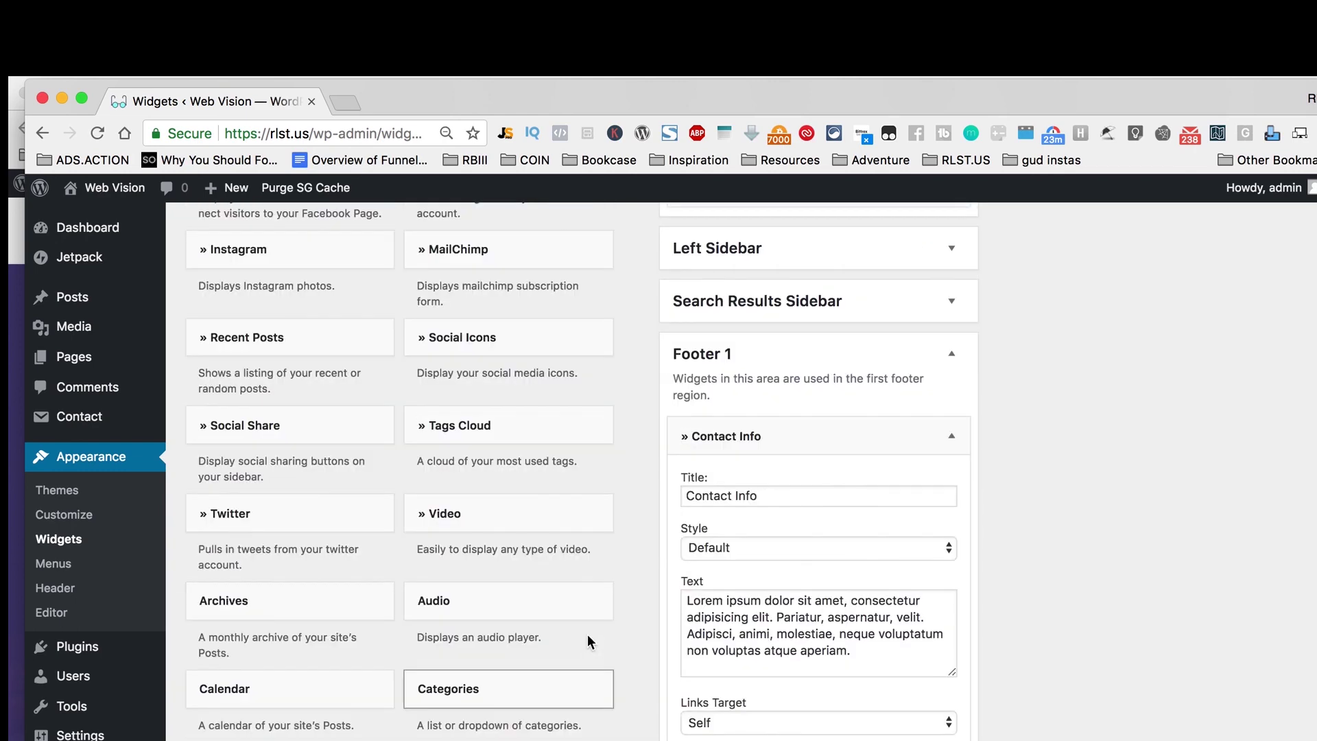
{"action": "scroll", "coordinate": [589, 643], "scroll_direction": "up", "scroll_amount": 8}
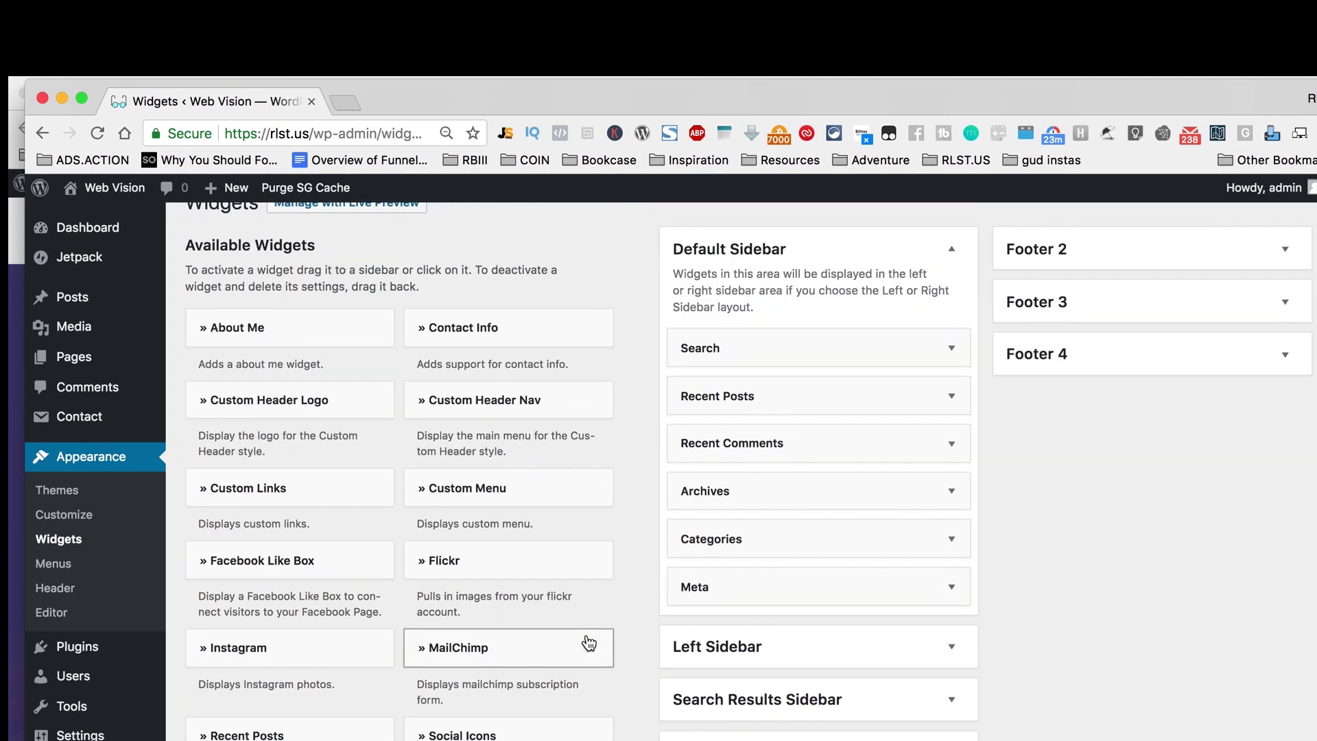
{"action": "scroll", "coordinate": [589, 643], "scroll_direction": "down", "scroll_amount": 15}
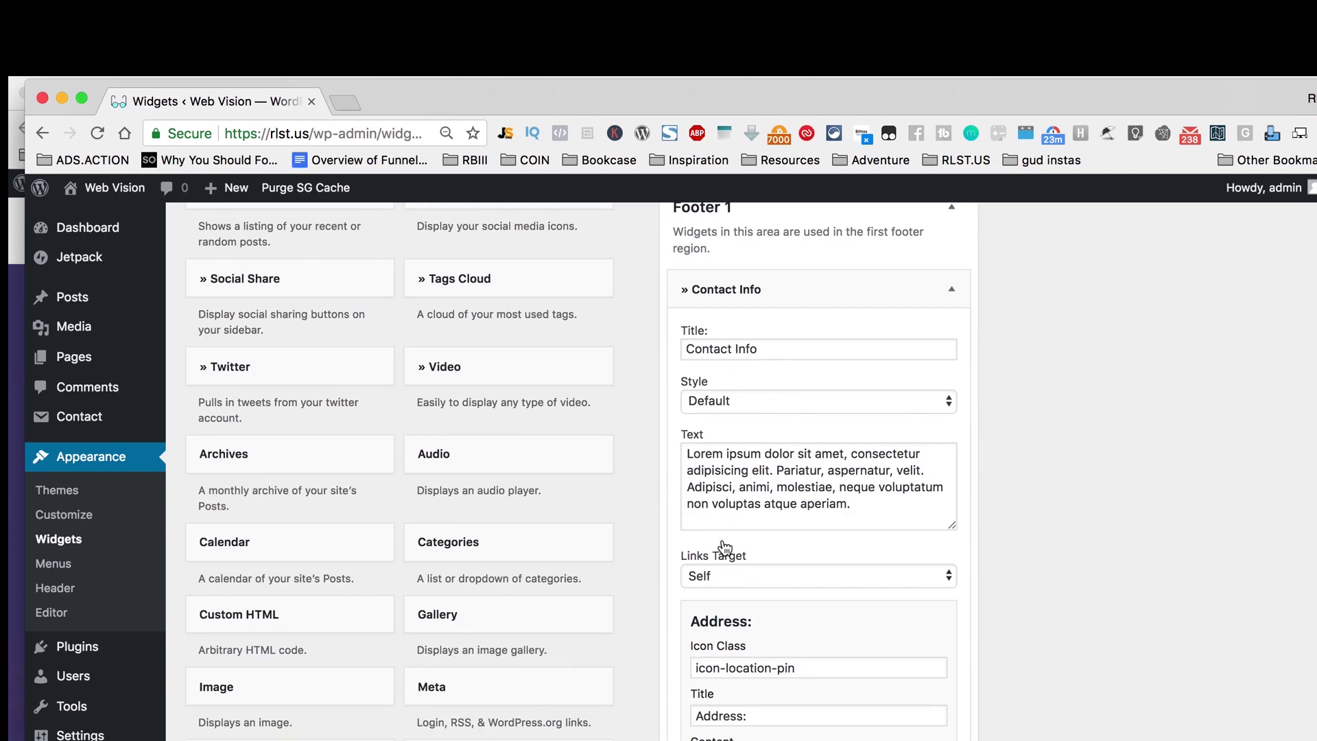
{"action": "left_click", "coordinate": [766, 488]}
{"action": "key", "text": "super+a"}
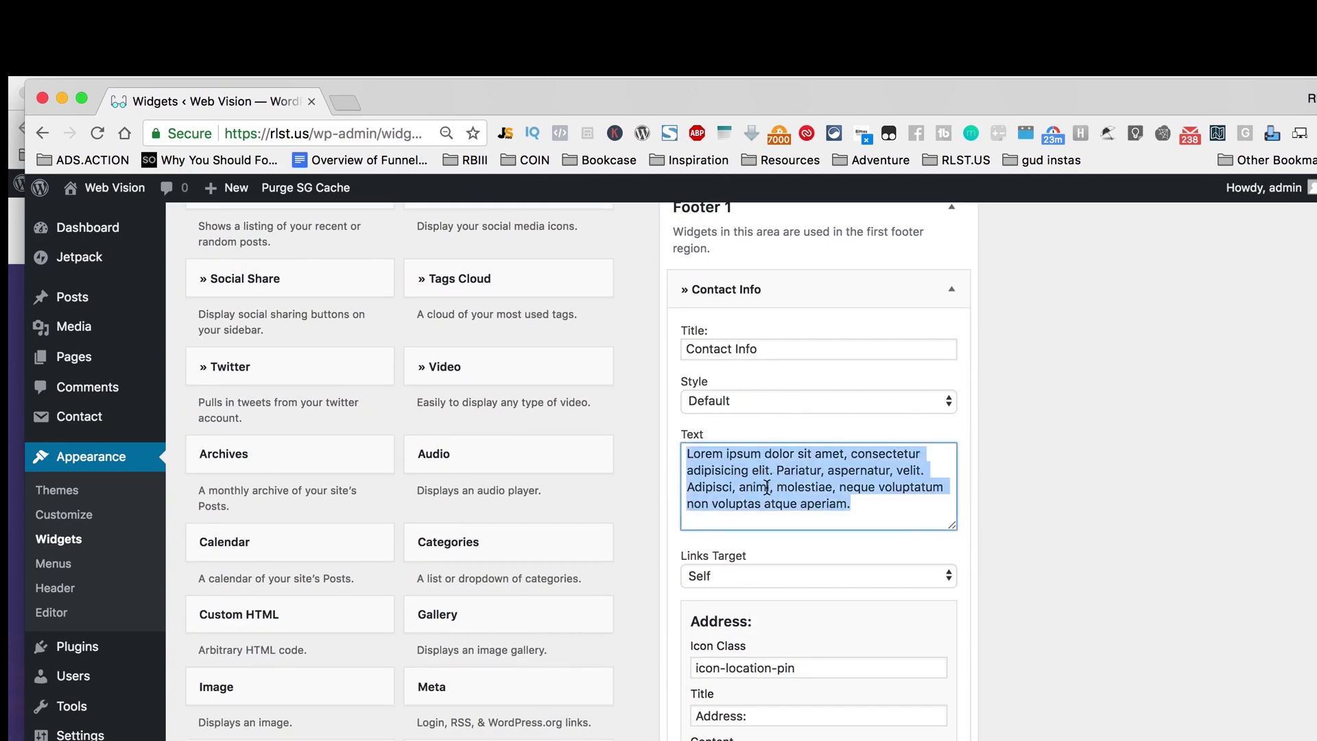
{"action": "key", "text": "BackSpace"}
Step: Keep the Default style and empty the Contact Info widget's Website Icon Class field
{"action": "double_click", "coordinate": [787, 350]}
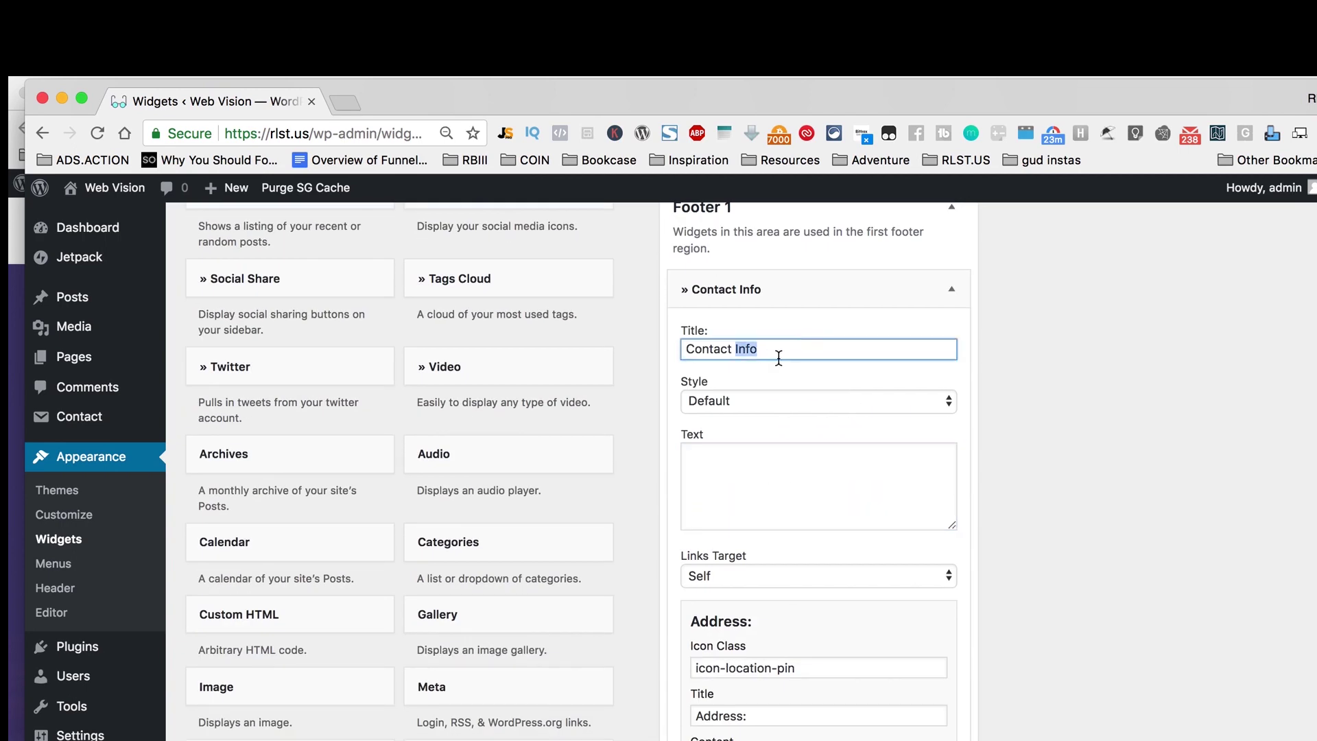
{"action": "left_click", "coordinate": [765, 401]}
{"action": "left_click", "coordinate": [766, 401]}
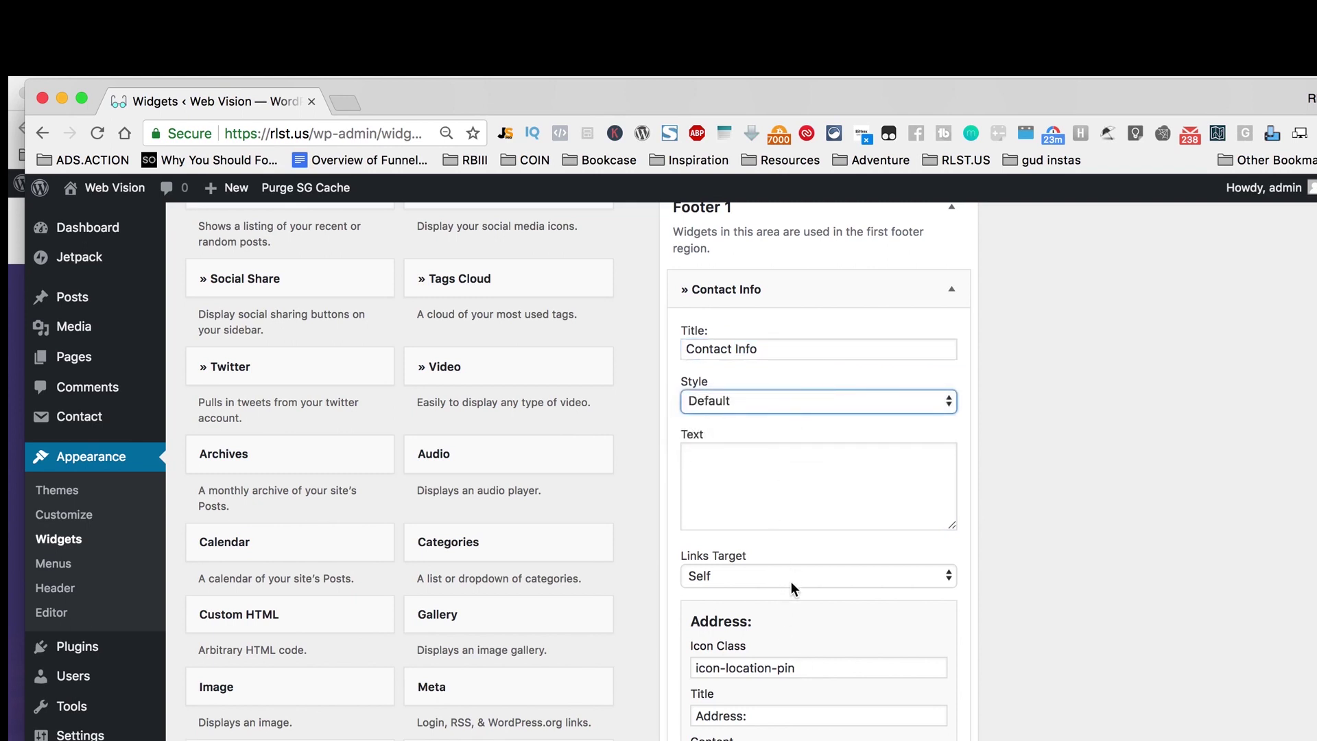
{"action": "triple_click", "coordinate": [835, 666]}
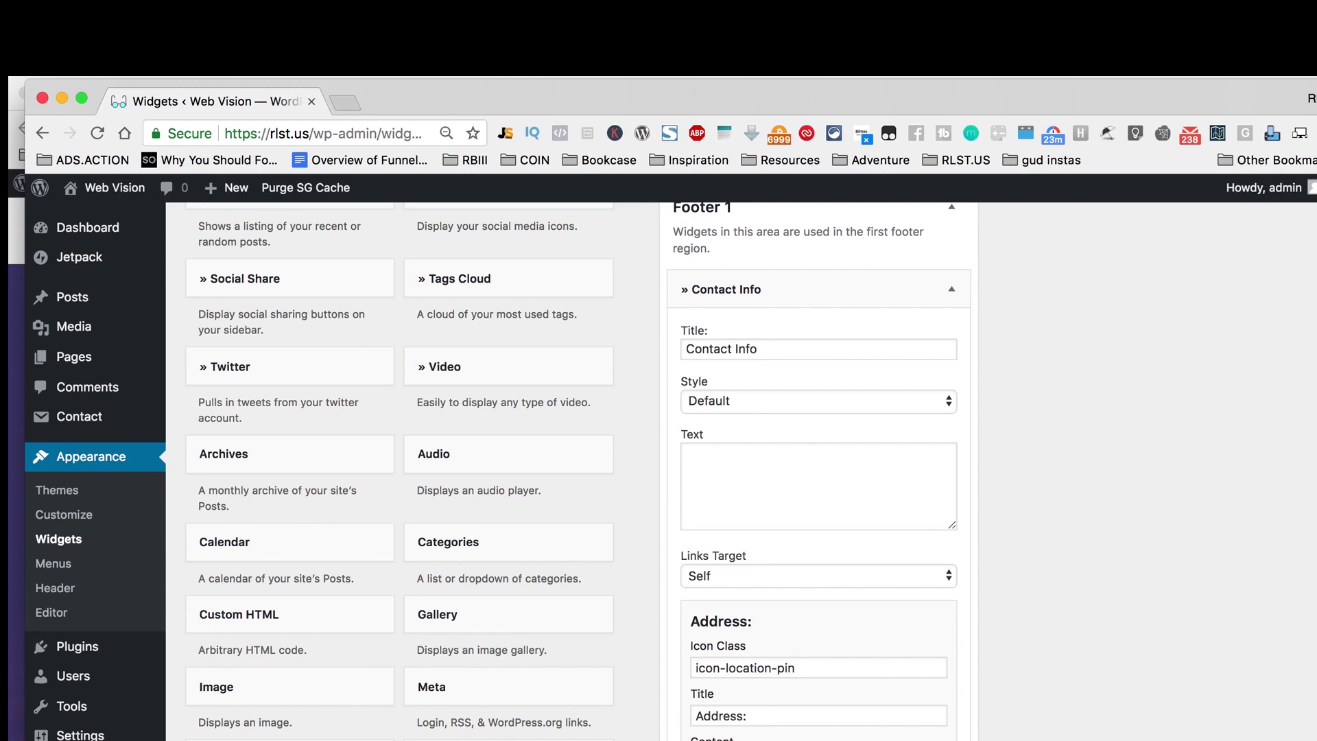
{"action": "scroll", "coordinate": [659, 467], "scroll_direction": "down", "scroll_amount": 2}
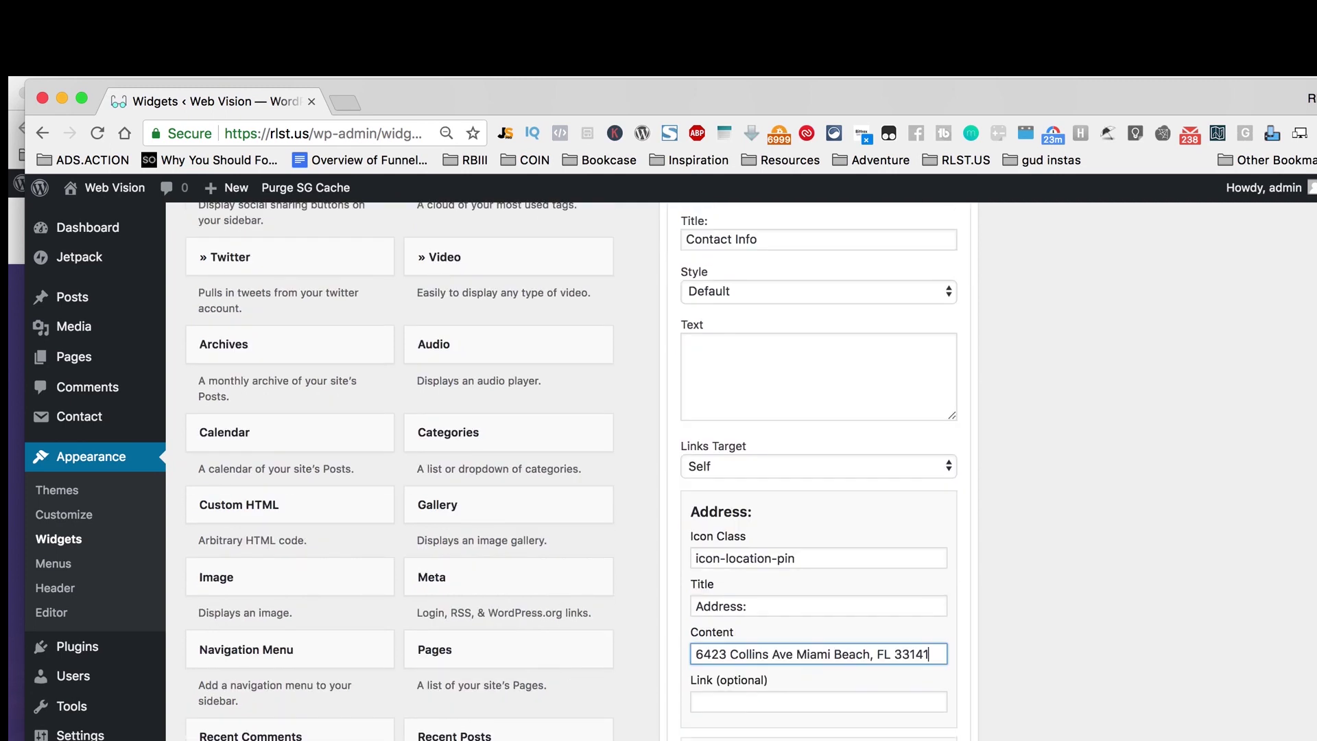
{"action": "scroll", "coordinate": [659, 466], "scroll_direction": "down", "scroll_amount": 5}
{"action": "scroll", "coordinate": [794, 635], "scroll_direction": "down", "scroll_amount": 3}
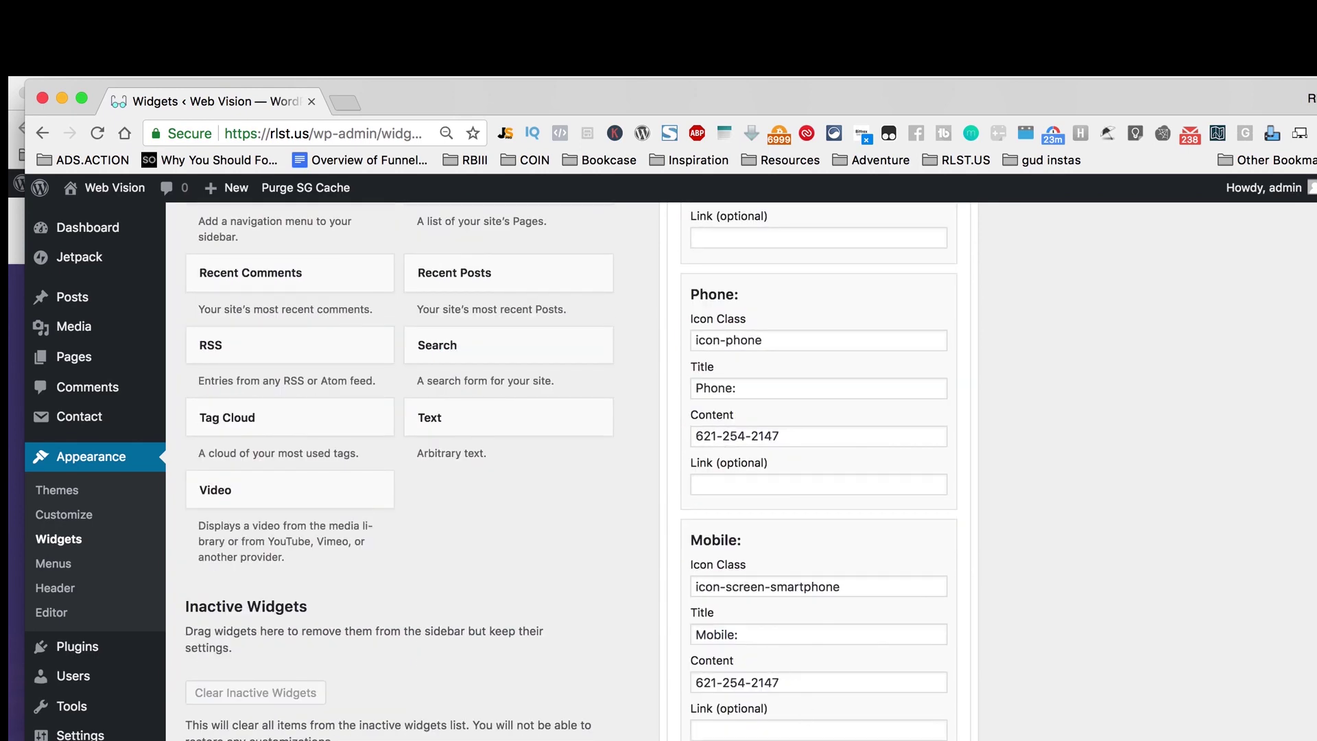
{"action": "scroll", "coordinate": [742, 472], "scroll_direction": "down", "scroll_amount": 1}
{"action": "scroll", "coordinate": [787, 720], "scroll_direction": "down", "scroll_amount": 5}
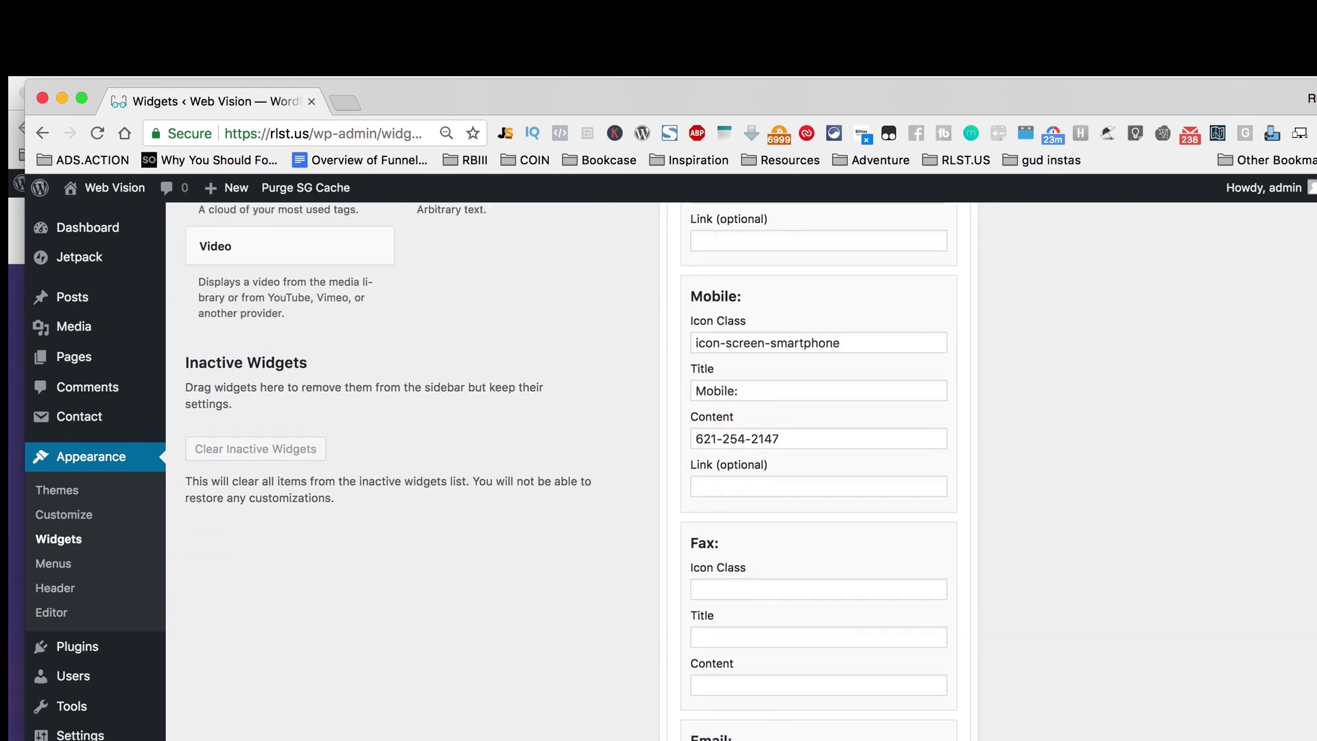
{"action": "key", "text": "Tab"}
{"action": "triple_click", "coordinate": [787, 721]}
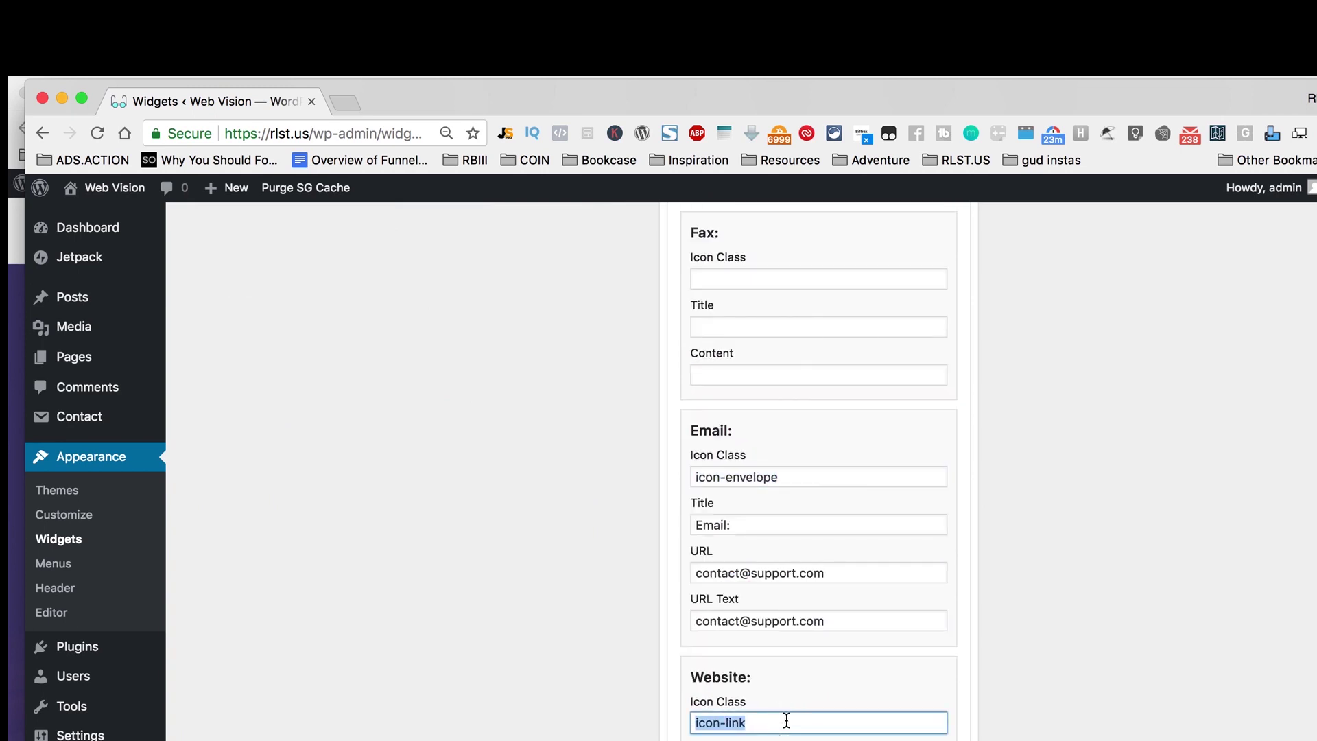
{"action": "key", "text": "BackSpace"}
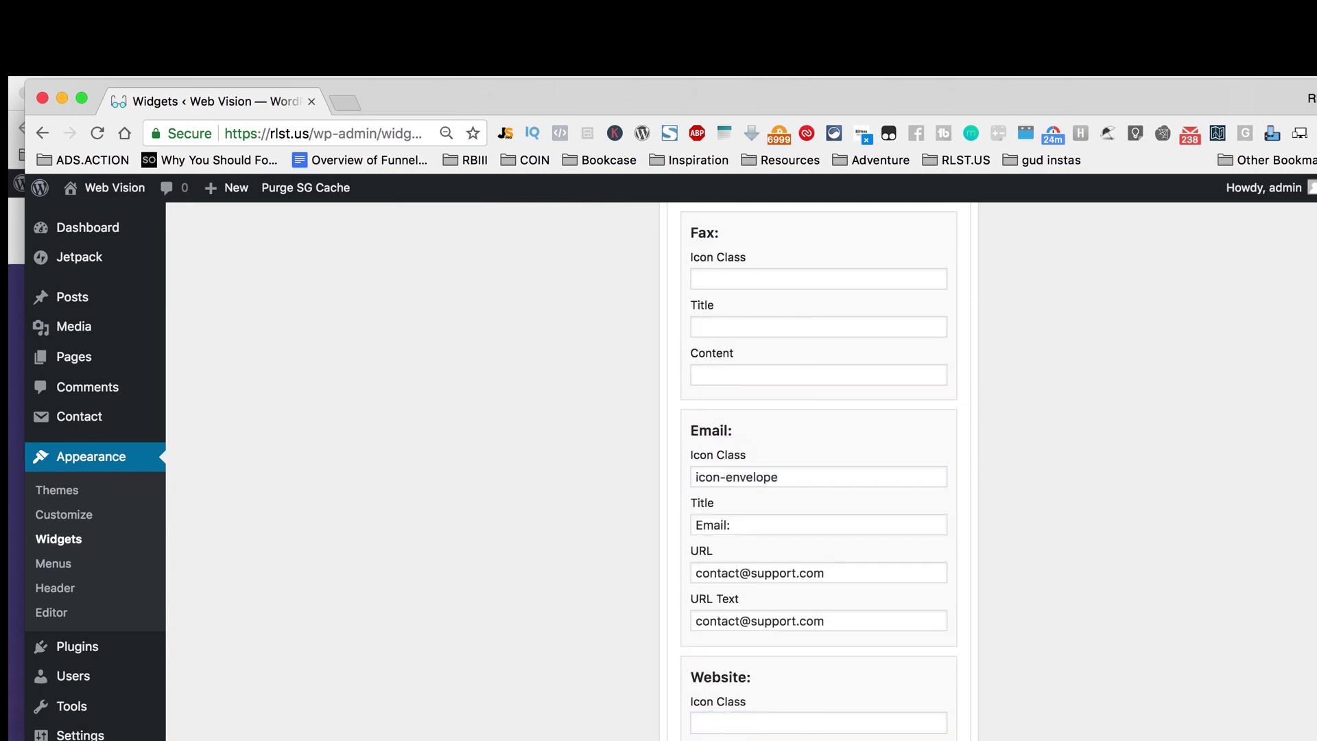
{"action": "scroll", "coordinate": [818, 472], "scroll_direction": "down", "scroll_amount": 3}
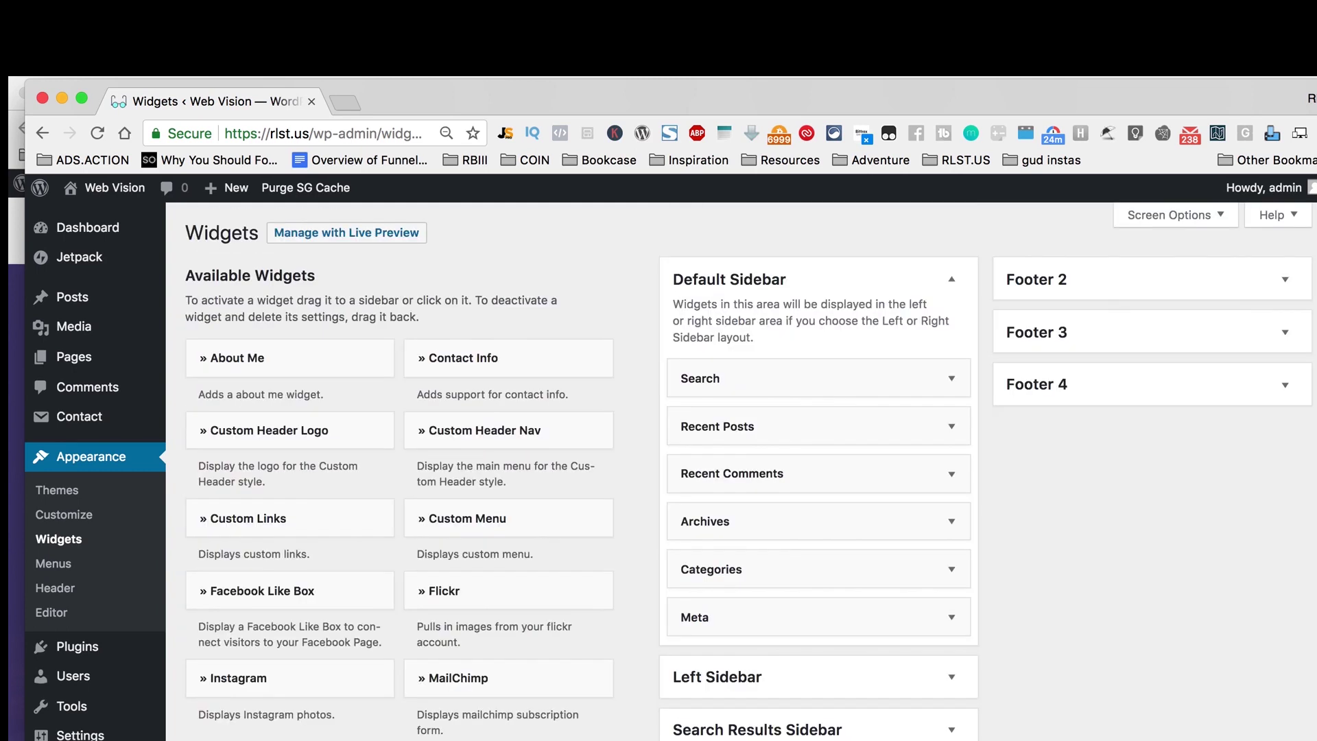
Step: Add a Social Icons widget to Footer 2 with Twitter link twitter.com/webdesign
{"action": "left_click_drag", "start_coordinate": [565, 735], "coordinate": [1158, 318]}
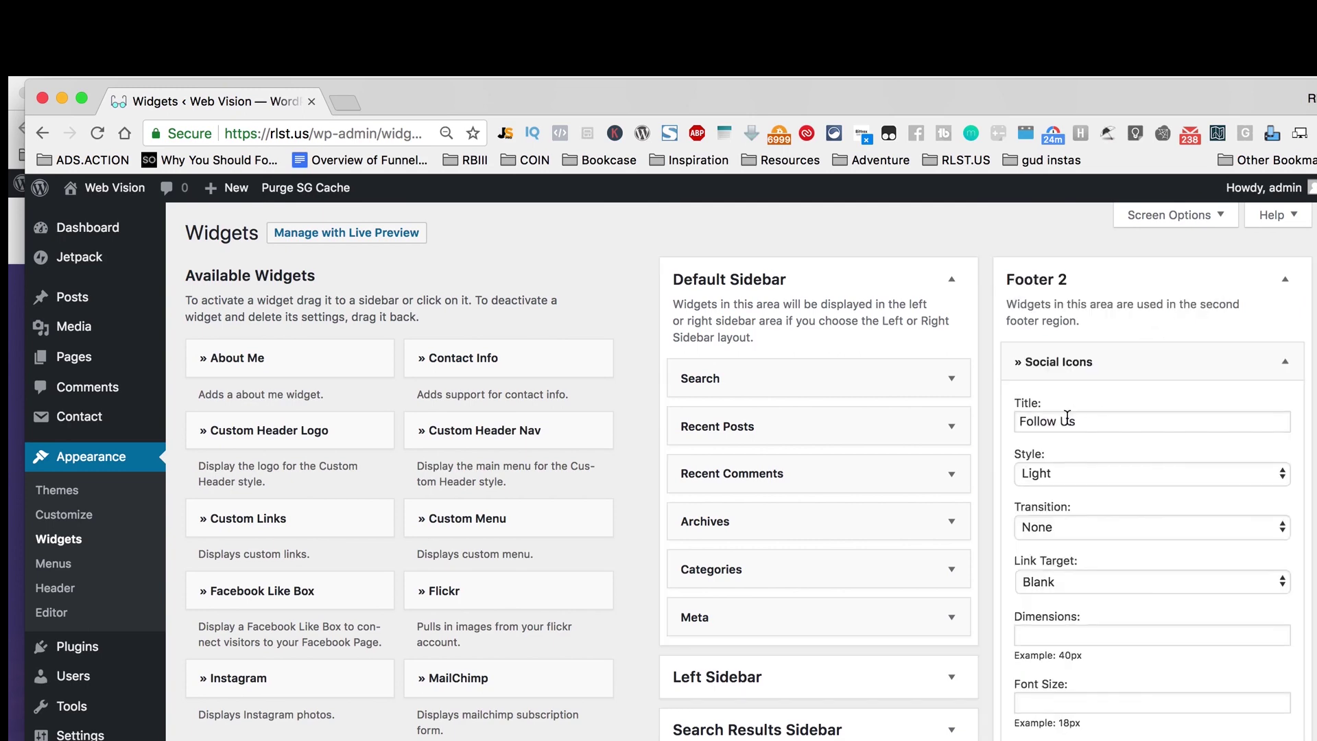
{"action": "scroll", "coordinate": [1162, 586], "scroll_direction": "down", "scroll_amount": 10}
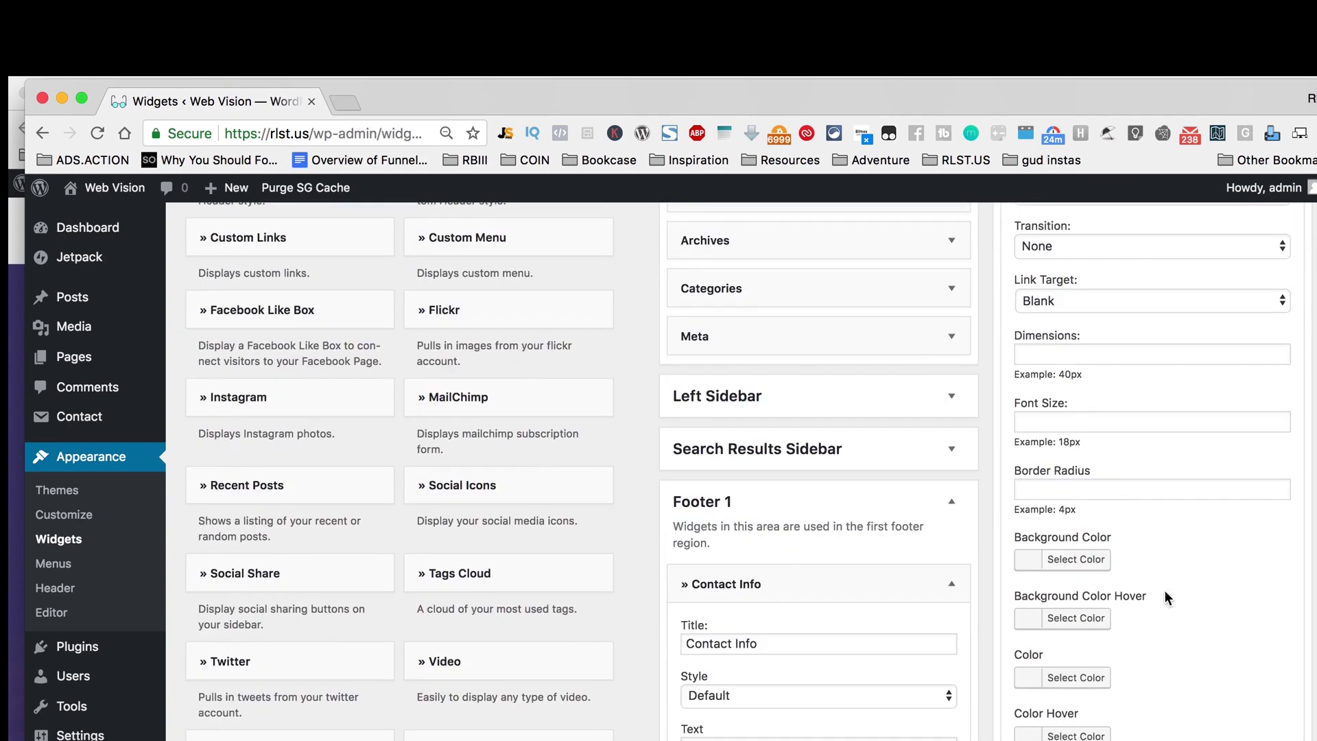
{"action": "left_click", "coordinate": [1132, 605]}
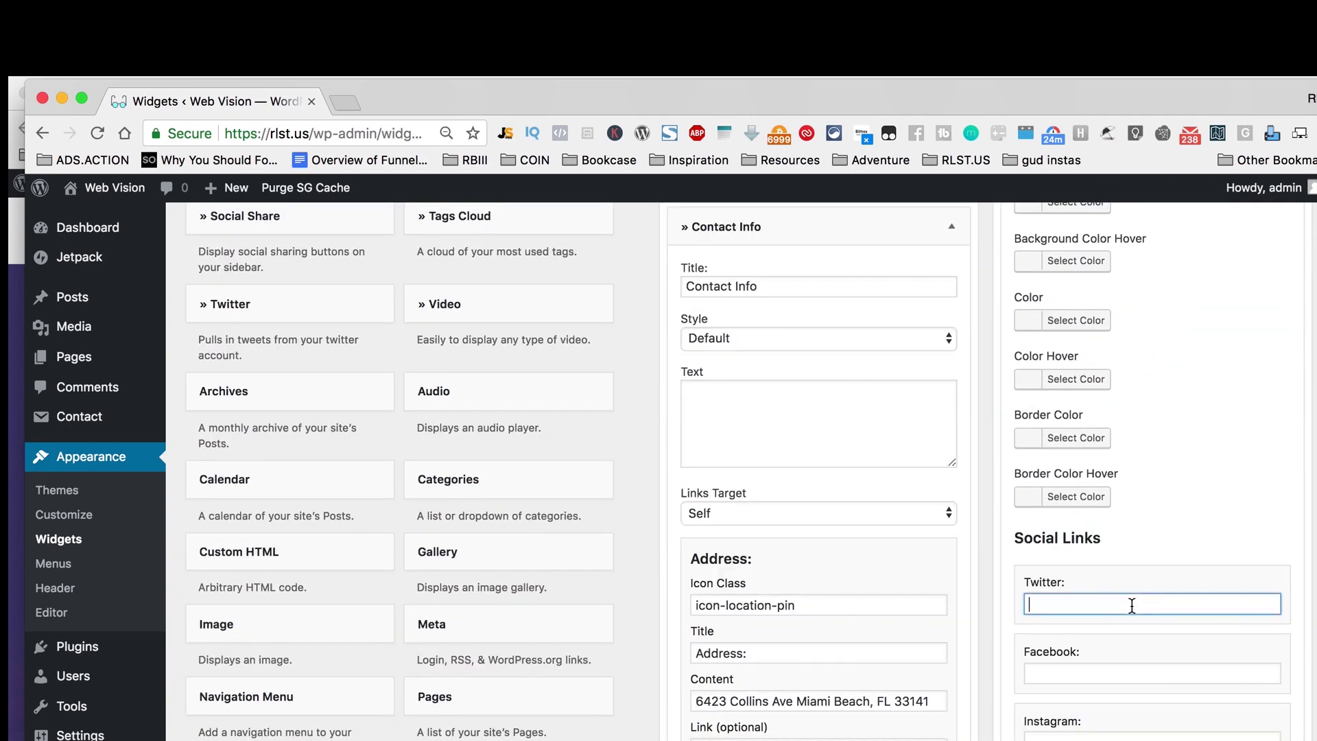
{"action": "type", "text": "twitter.com/big"}
{"action": "key", "text": "BackSpace"}
{"action": "key", "text": "BackSpace"}
{"action": "key", "text": "super+a"}
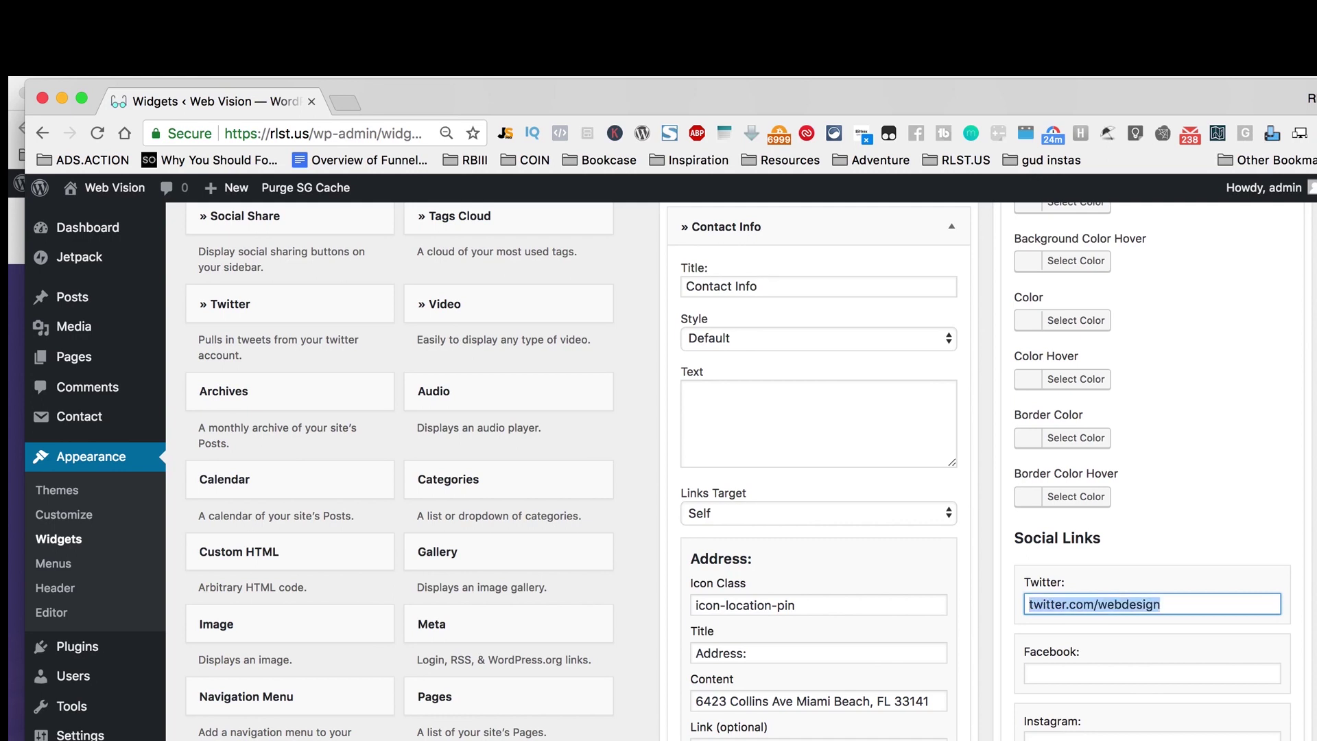
{"action": "key", "text": "super+c"}
Step: Fill in facebook.com/webdesign and instagram.com/webdesign as the Facebook and Instagram links
{"action": "key", "text": "Tab"}
{"action": "key", "text": "super+v"}
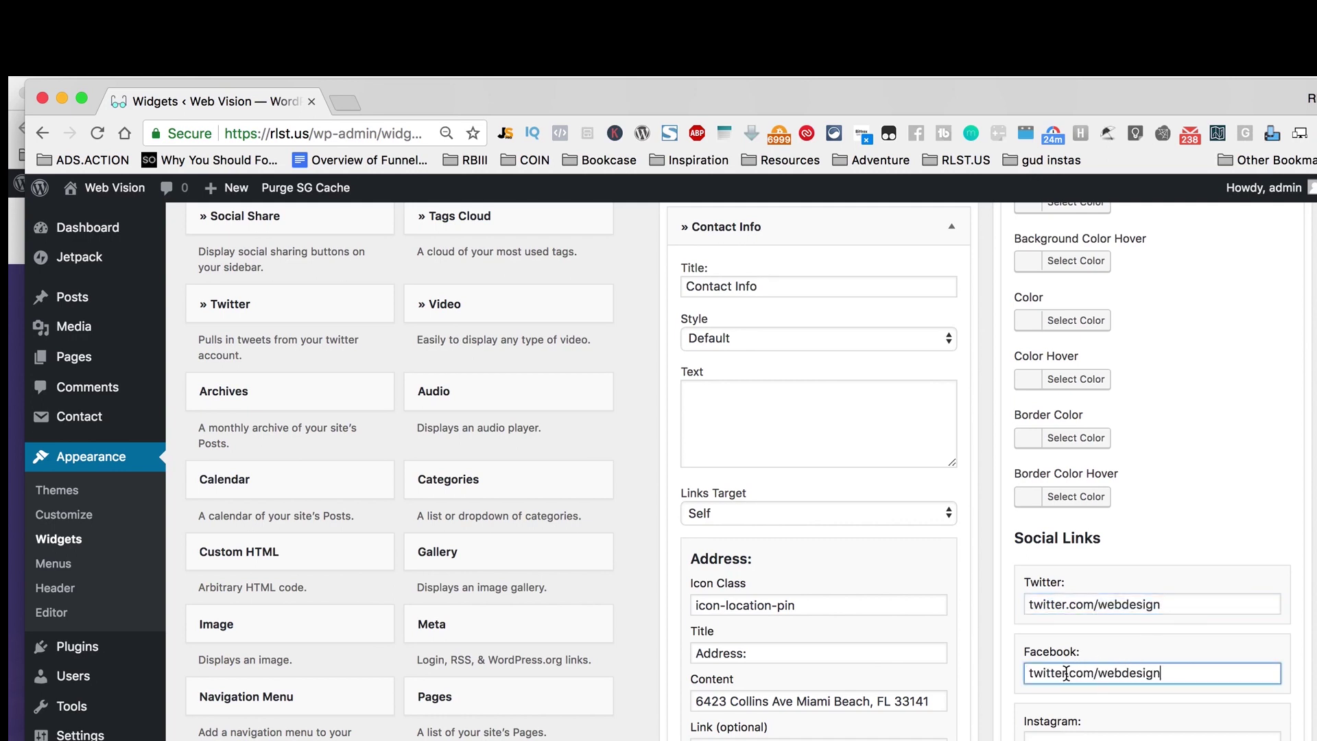
{"action": "double_click", "coordinate": [1066, 674]}
{"action": "type", "text": "facebook"}
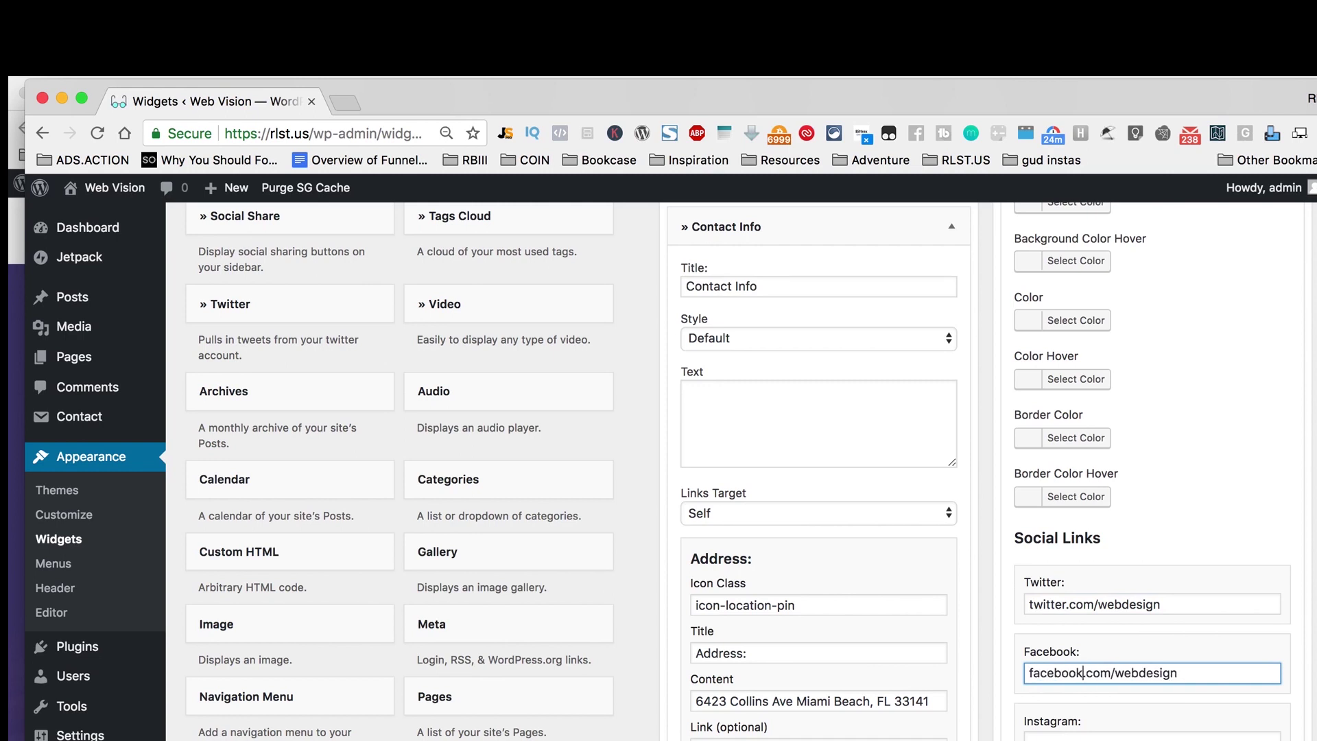
{"action": "key", "text": "Tab"}
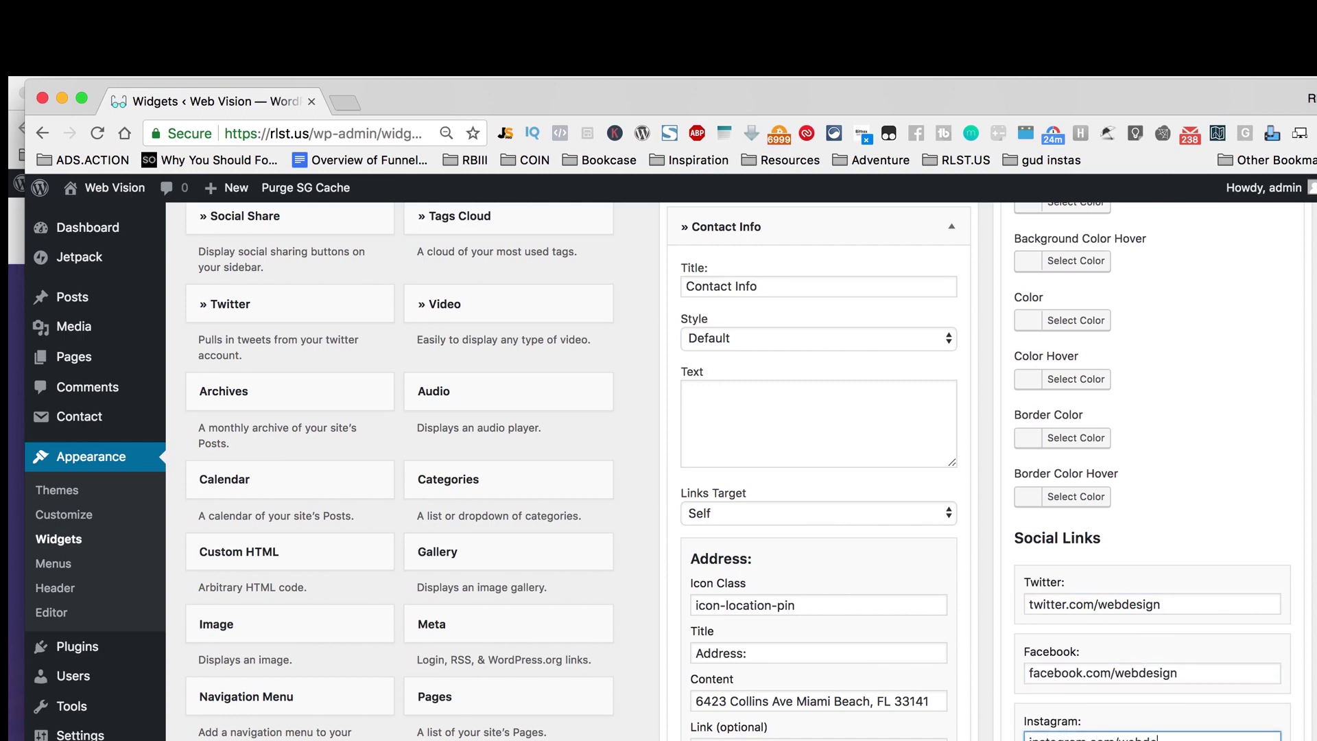
{"action": "type", "text": "instagram.com/webdesign"}
Step: Collapse the Follow Us widget and expand the Footer 3 area
{"action": "scroll", "coordinate": [967, 679], "scroll_direction": "down", "scroll_amount": 10}
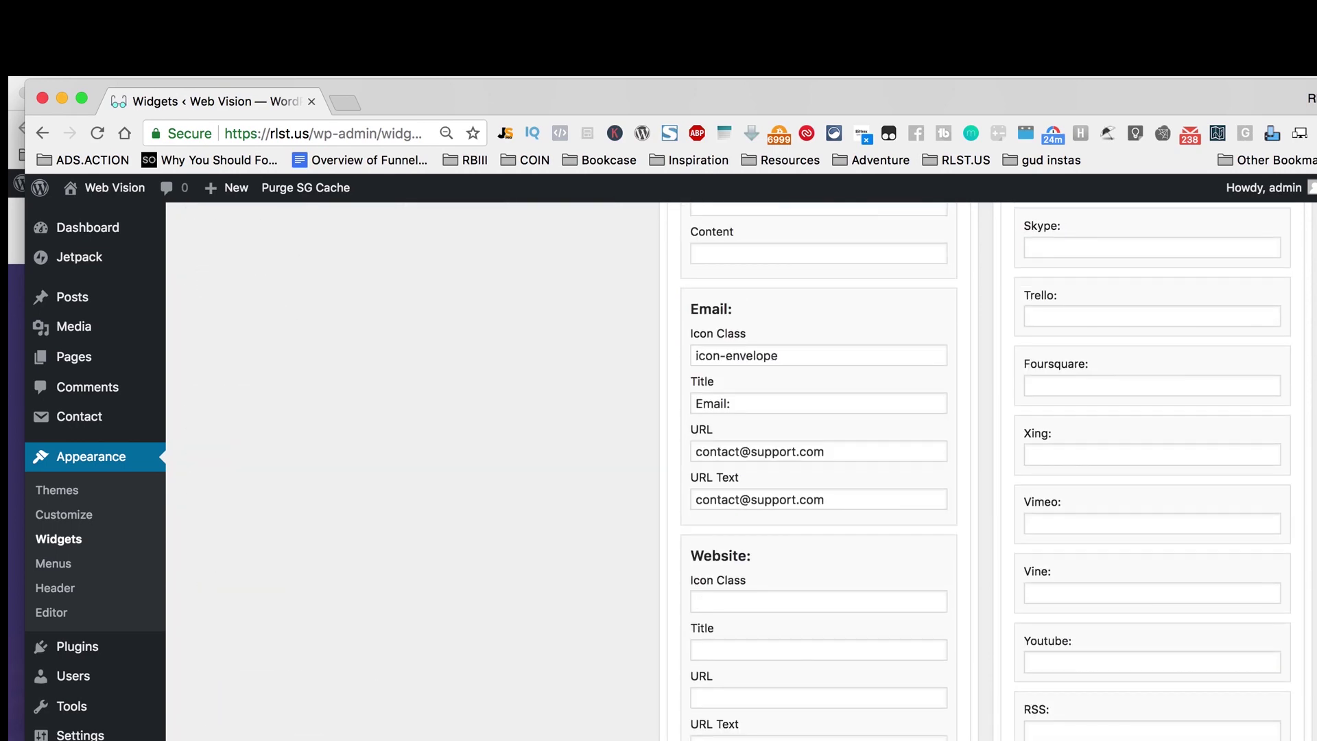
{"action": "scroll", "coordinate": [741, 471], "scroll_direction": "up", "scroll_amount": 10}
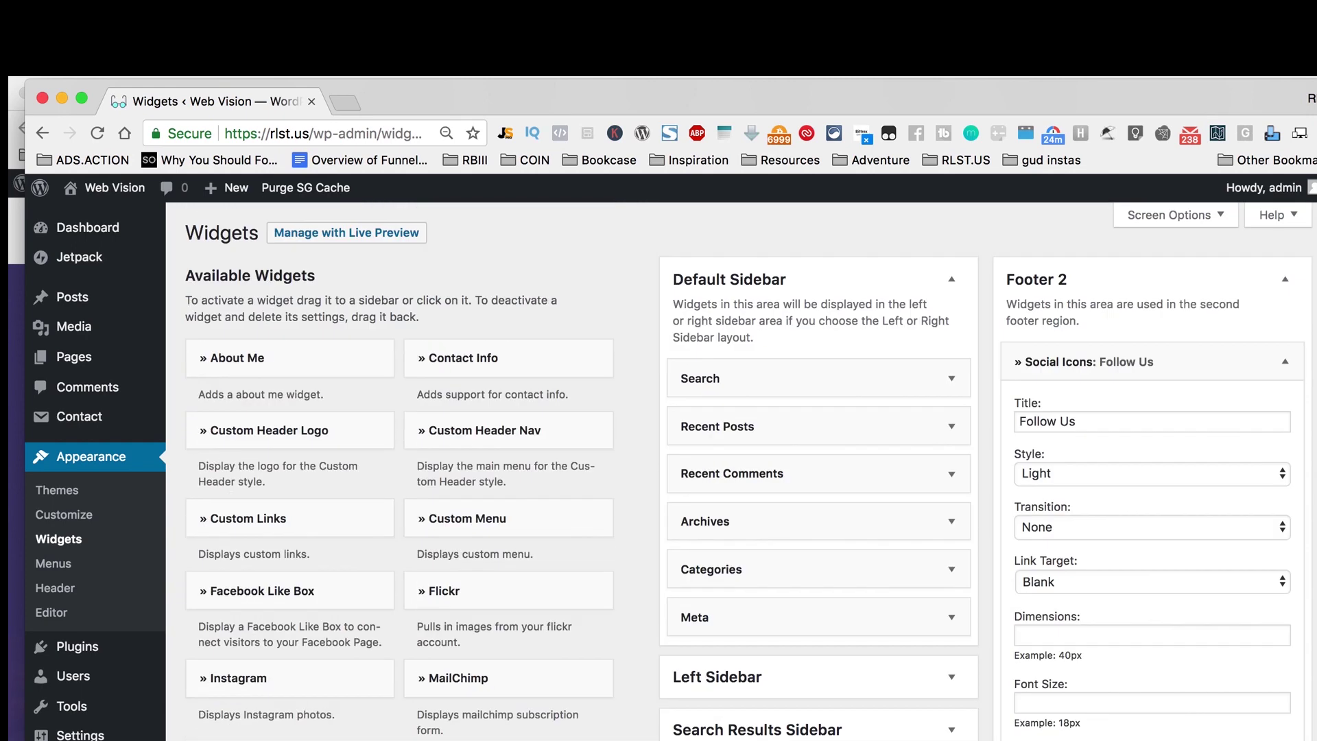
{"action": "left_click", "coordinate": [1285, 361]}
{"action": "left_click", "coordinate": [1184, 424]}
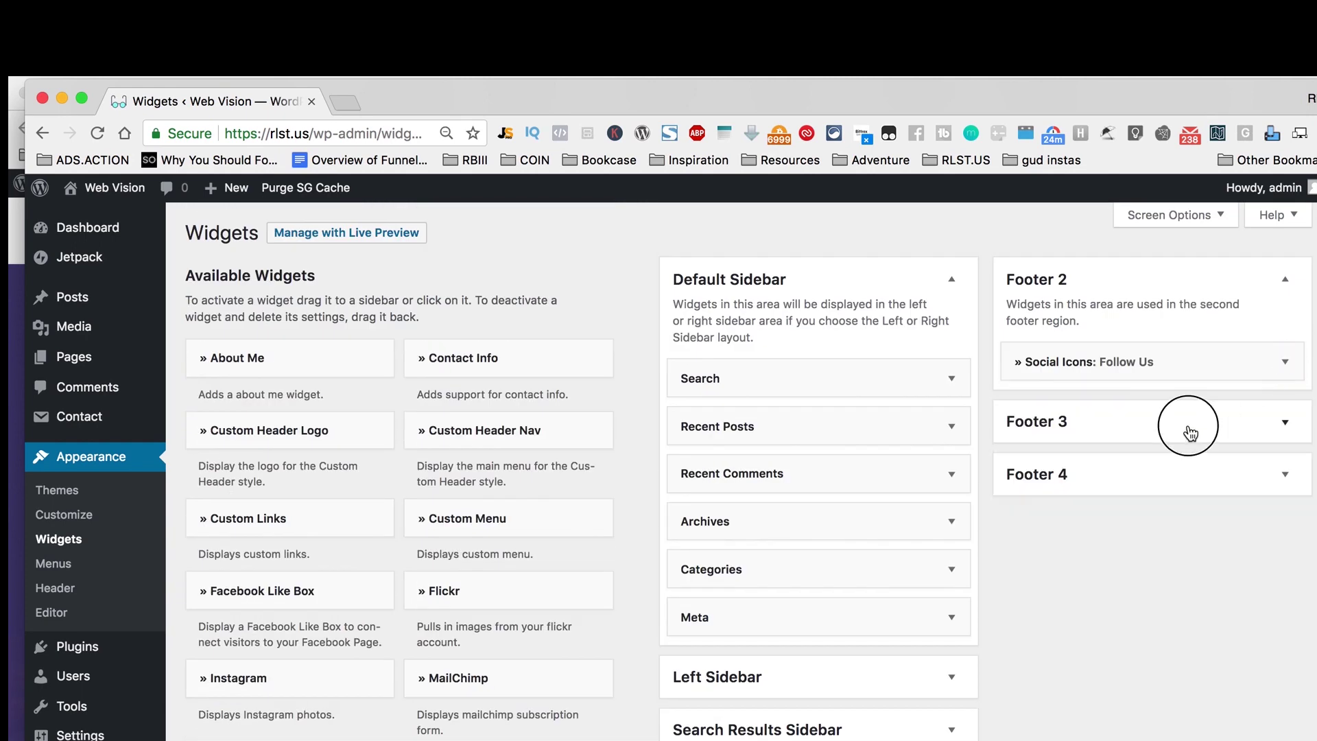
Step: Place a Navigation Menu widget in Footer 1 above Contact Info
{"action": "scroll", "coordinate": [741, 472], "scroll_direction": "down", "scroll_amount": 2}
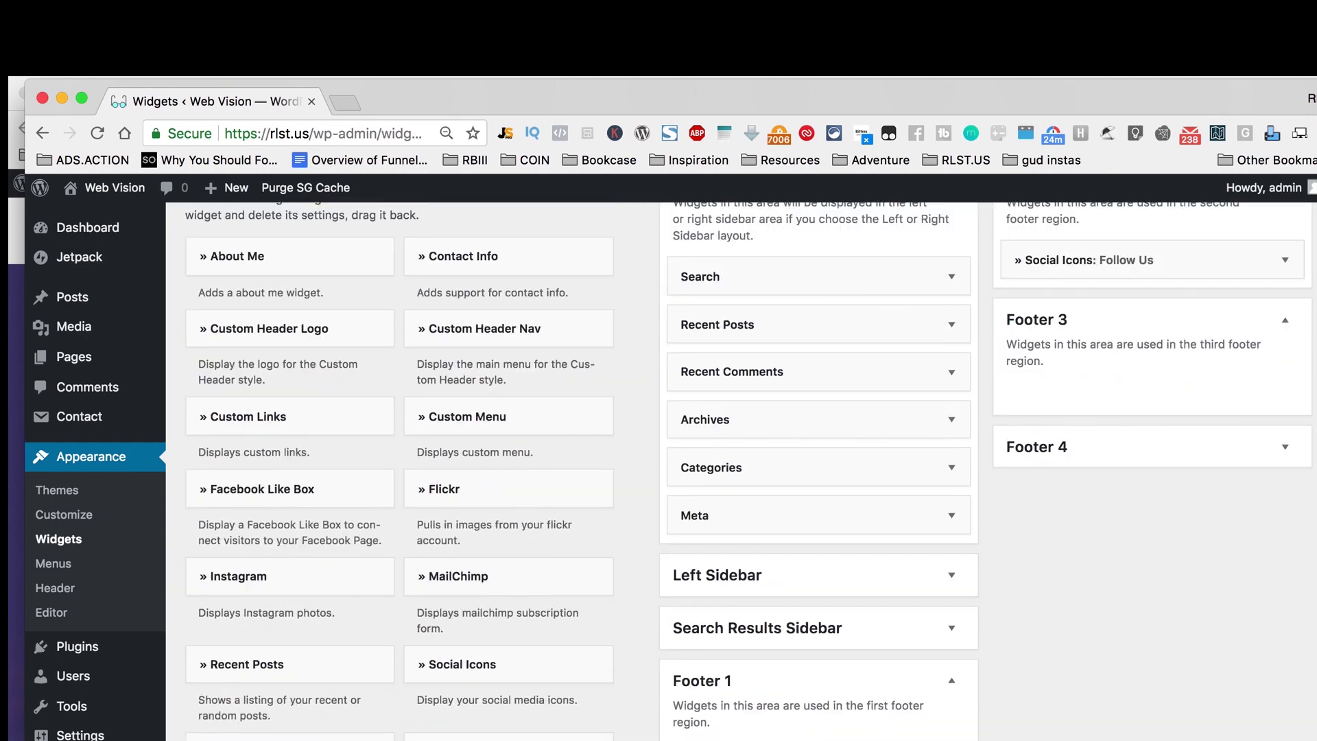
{"action": "scroll", "coordinate": [741, 472], "scroll_direction": "up", "scroll_amount": 2}
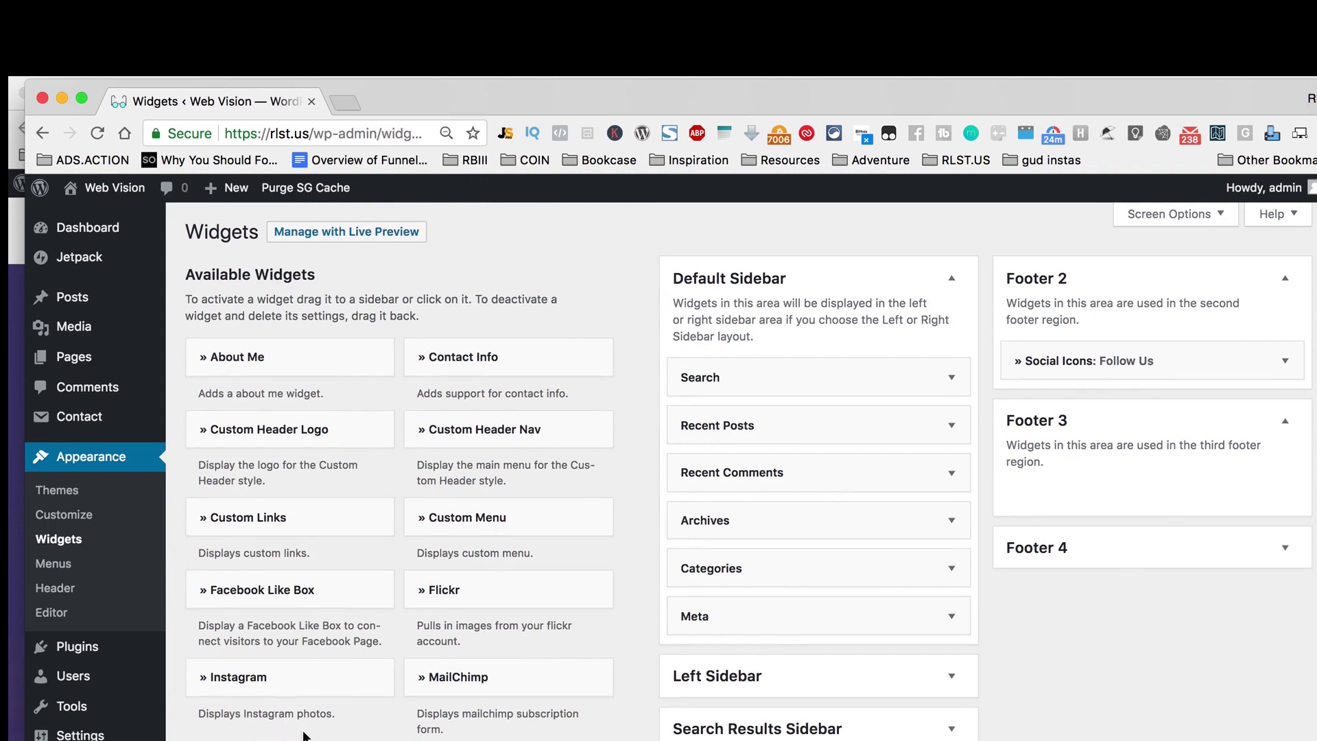
{"action": "scroll", "coordinate": [296, 736], "scroll_direction": "down", "scroll_amount": 5}
{"action": "scroll", "coordinate": [304, 736], "scroll_direction": "down", "scroll_amount": 4}
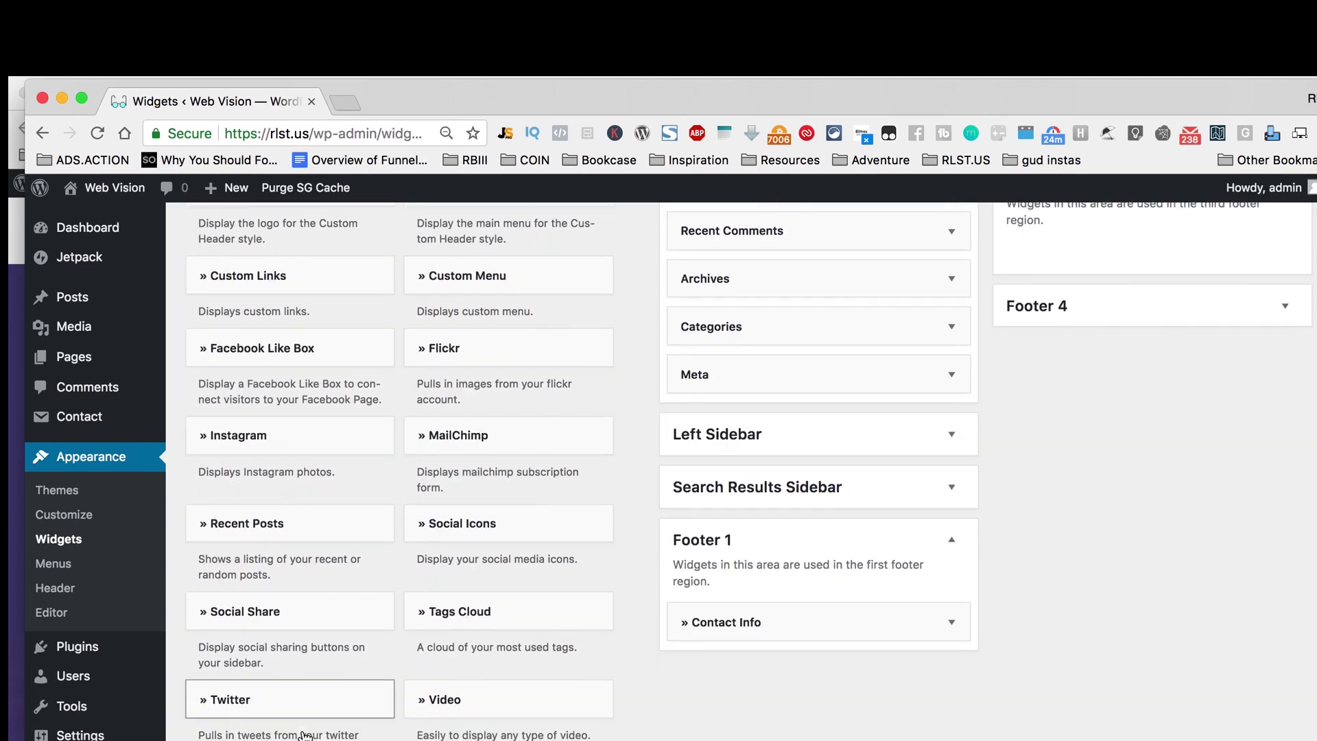
{"action": "scroll", "coordinate": [305, 736], "scroll_direction": "down", "scroll_amount": 2}
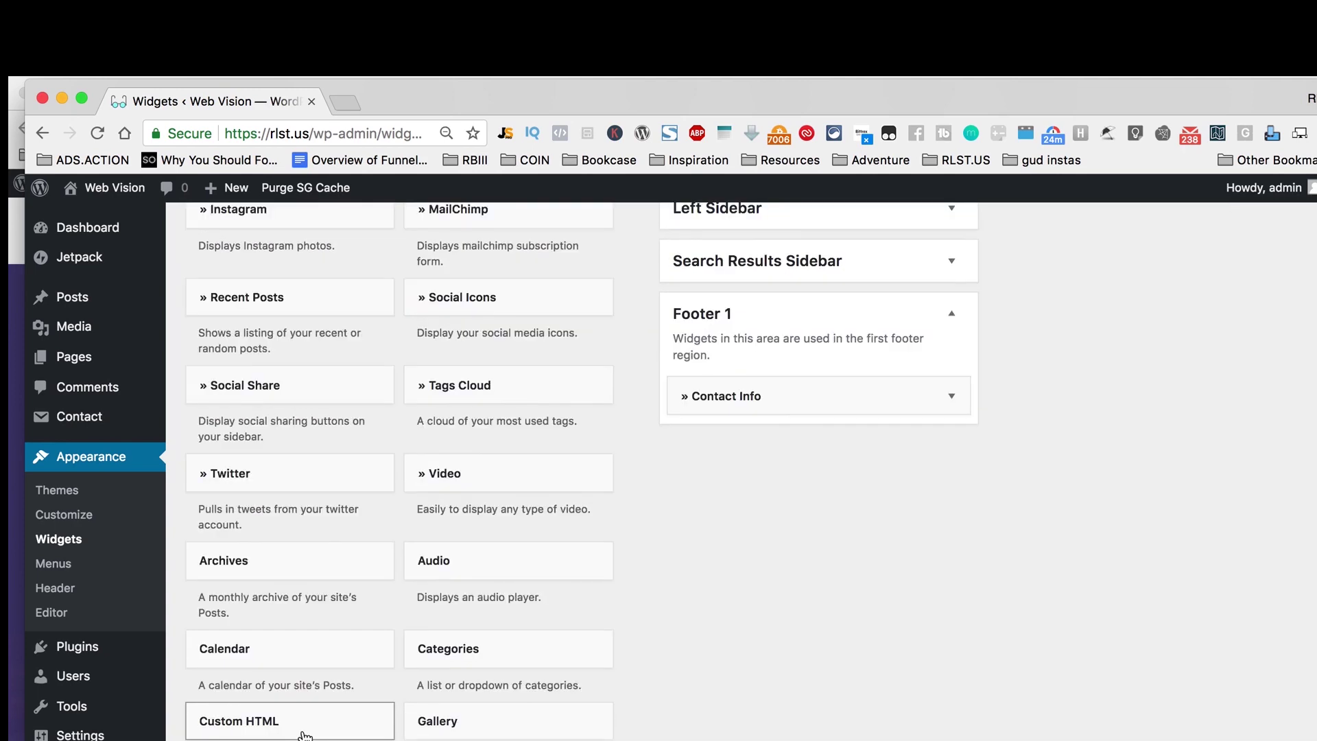
{"action": "scroll", "coordinate": [305, 735], "scroll_direction": "down", "scroll_amount": 10}
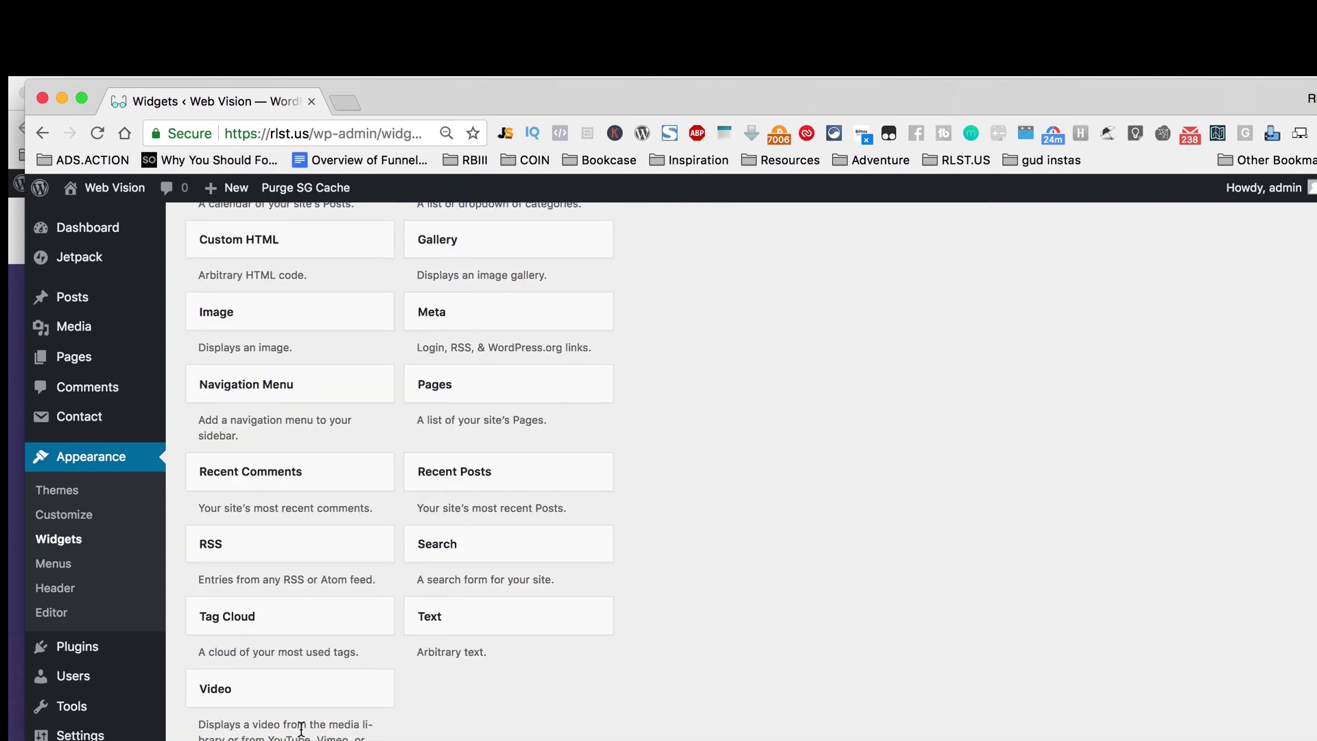
{"action": "scroll", "coordinate": [302, 729], "scroll_direction": "up", "scroll_amount": 5}
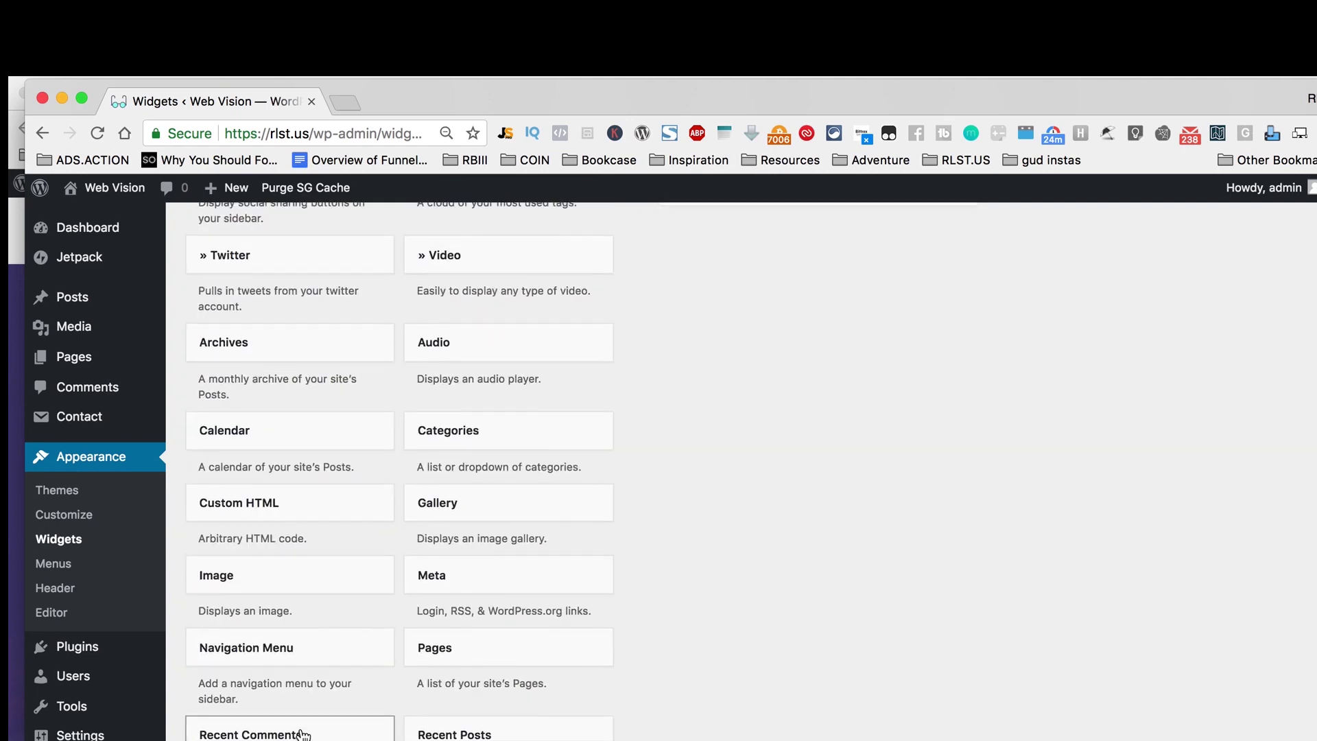
{"action": "scroll", "coordinate": [302, 733], "scroll_direction": "up", "scroll_amount": 1}
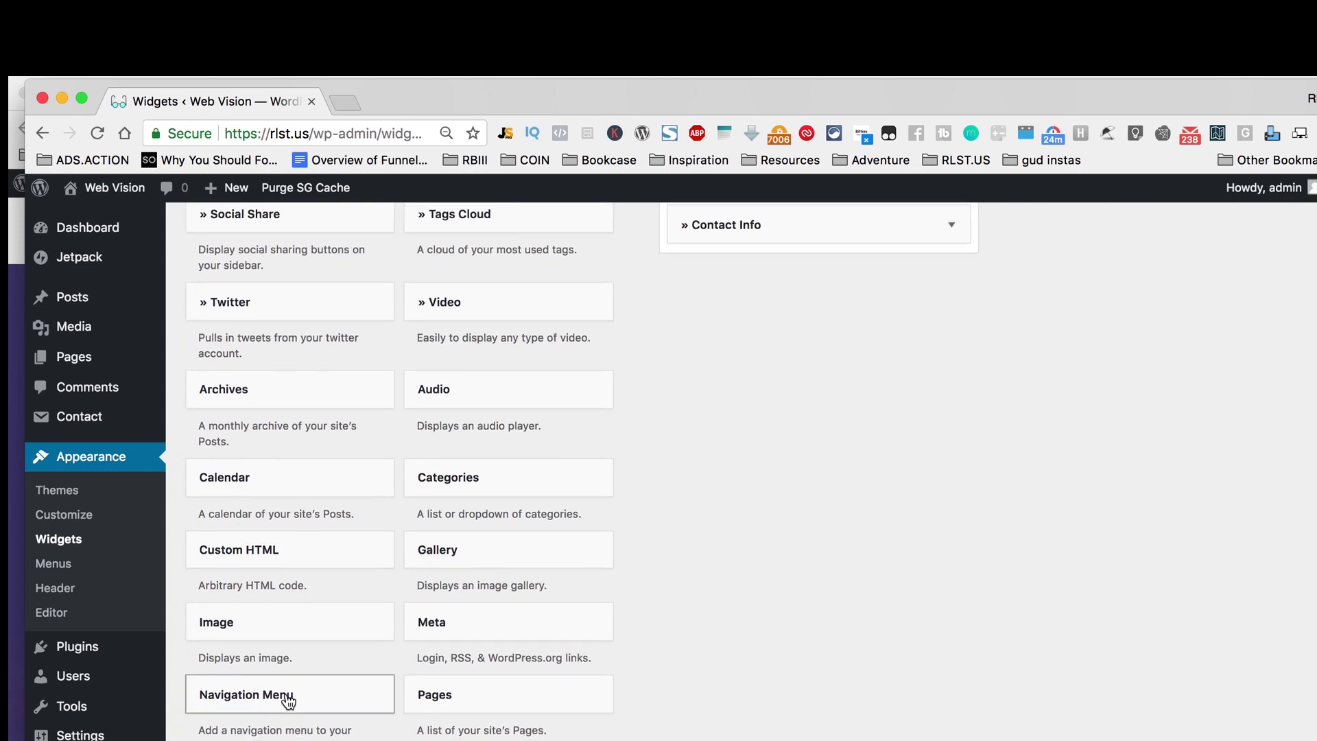
{"action": "scroll", "coordinate": [285, 697], "scroll_direction": "up", "scroll_amount": 1}
{"action": "left_click_drag", "start_coordinate": [288, 739], "coordinate": [837, 295]}
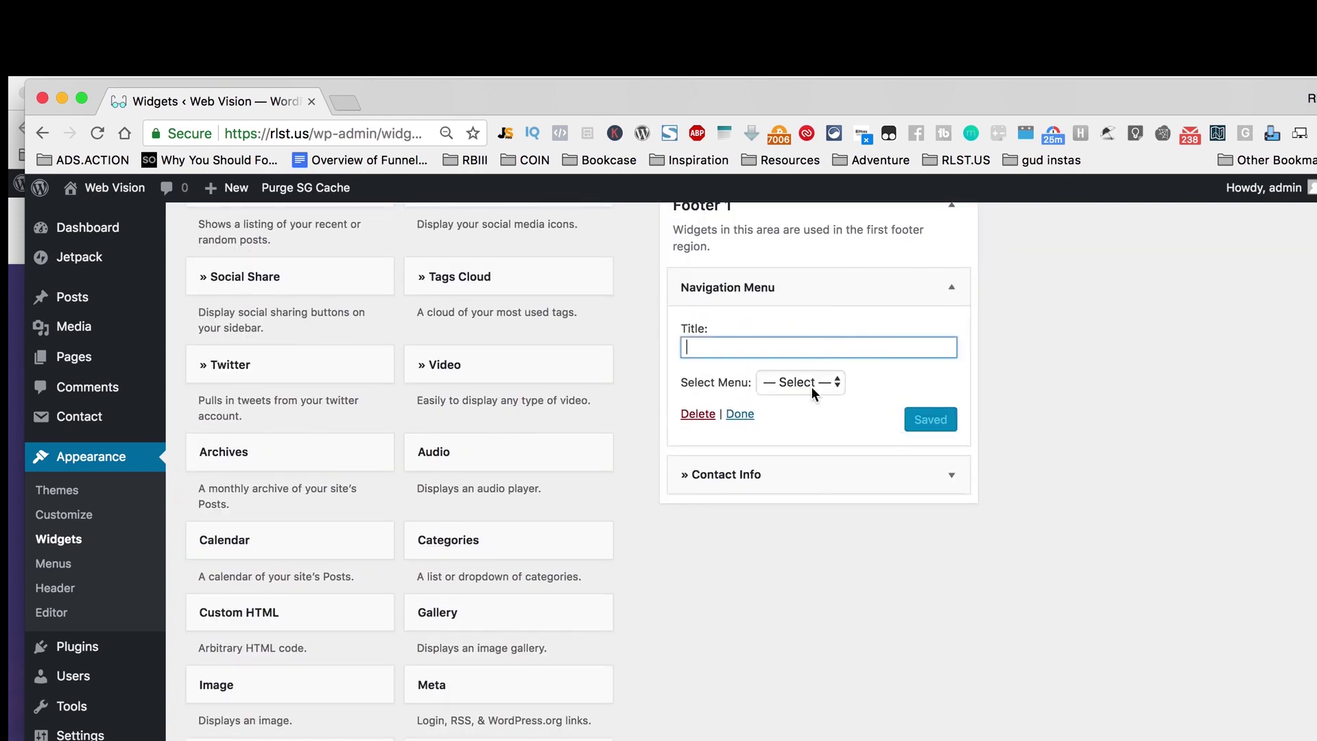
Step: Set the Navigation Menu widget's Select Menu to Main
{"action": "left_click", "coordinate": [812, 383]}
{"action": "left_click", "coordinate": [850, 373]}
{"action": "left_click", "coordinate": [800, 382]}
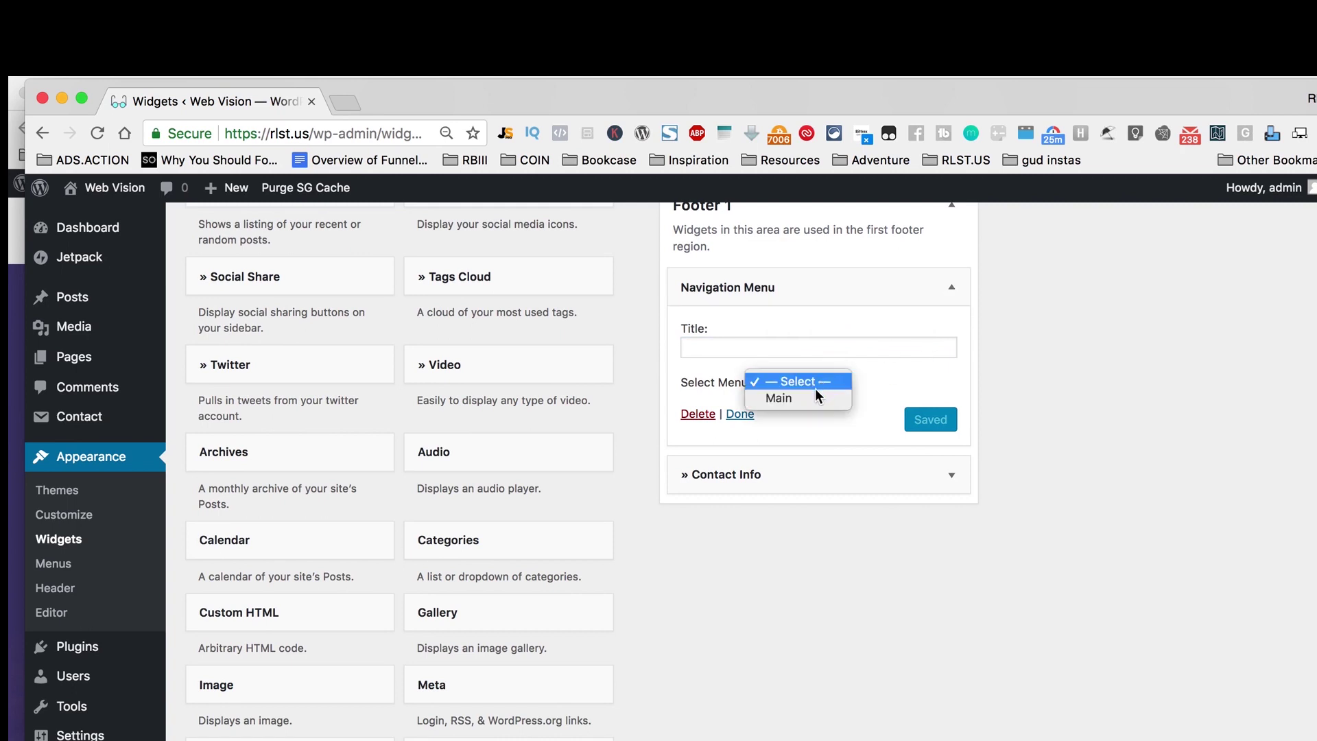
{"action": "left_click", "coordinate": [782, 397]}
{"action": "left_click", "coordinate": [932, 419]}
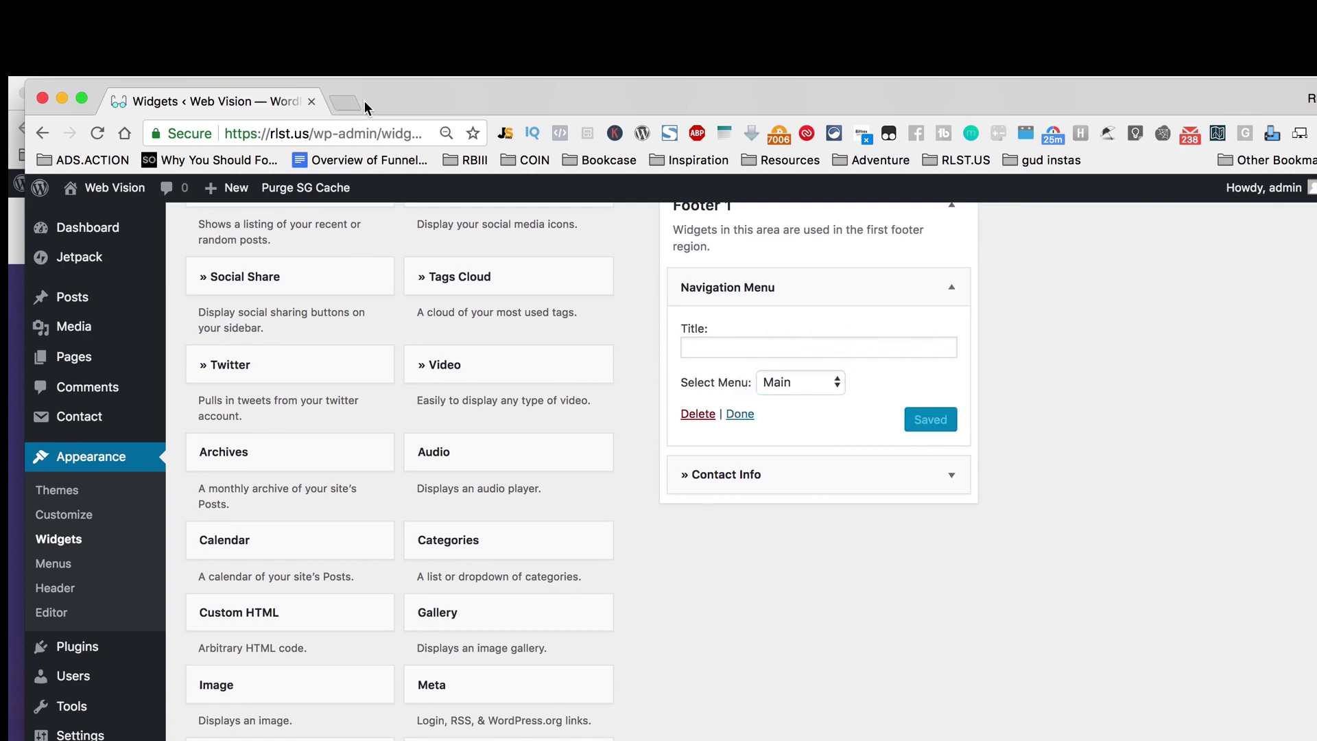
{"action": "left_click", "coordinate": [345, 103]}
Step: Load the live rlst.us site and scroll to check its footer menu and Follow Us icons
{"action": "type", "text": "rlst.us"}
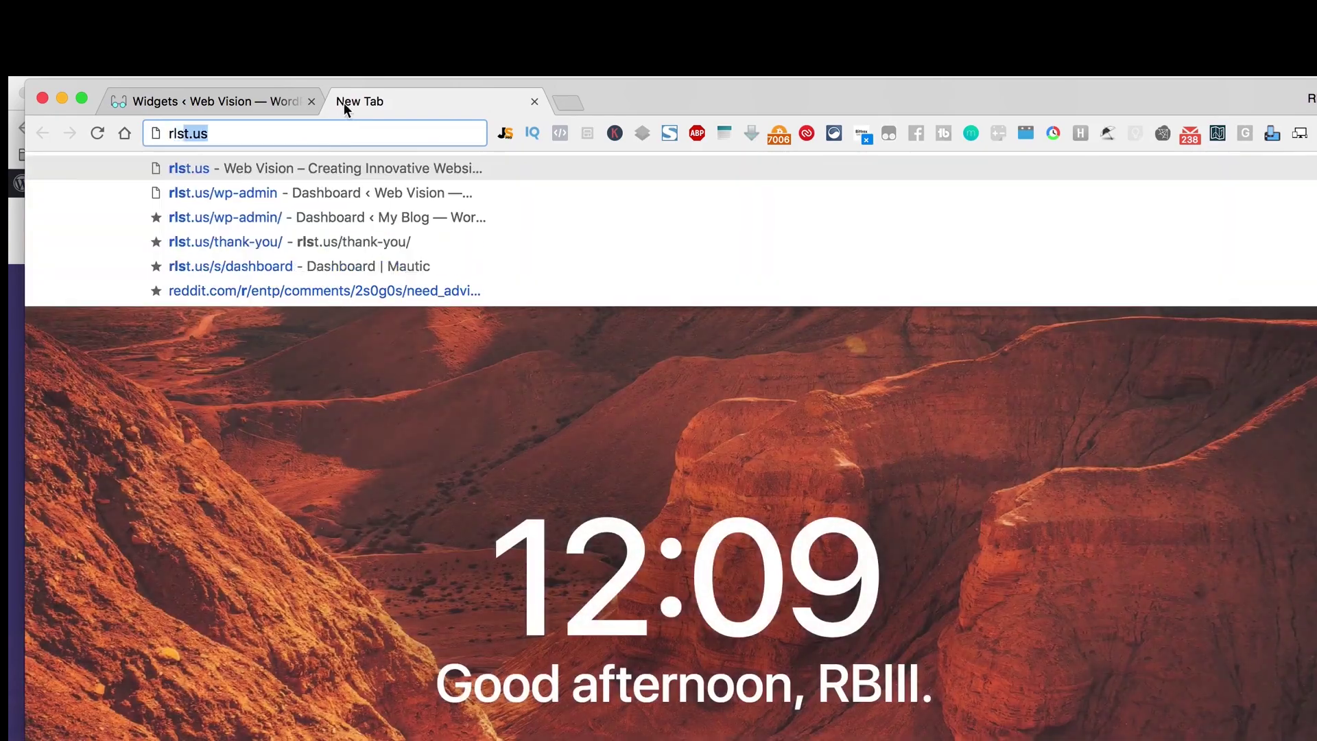
{"action": "key", "text": "Return"}
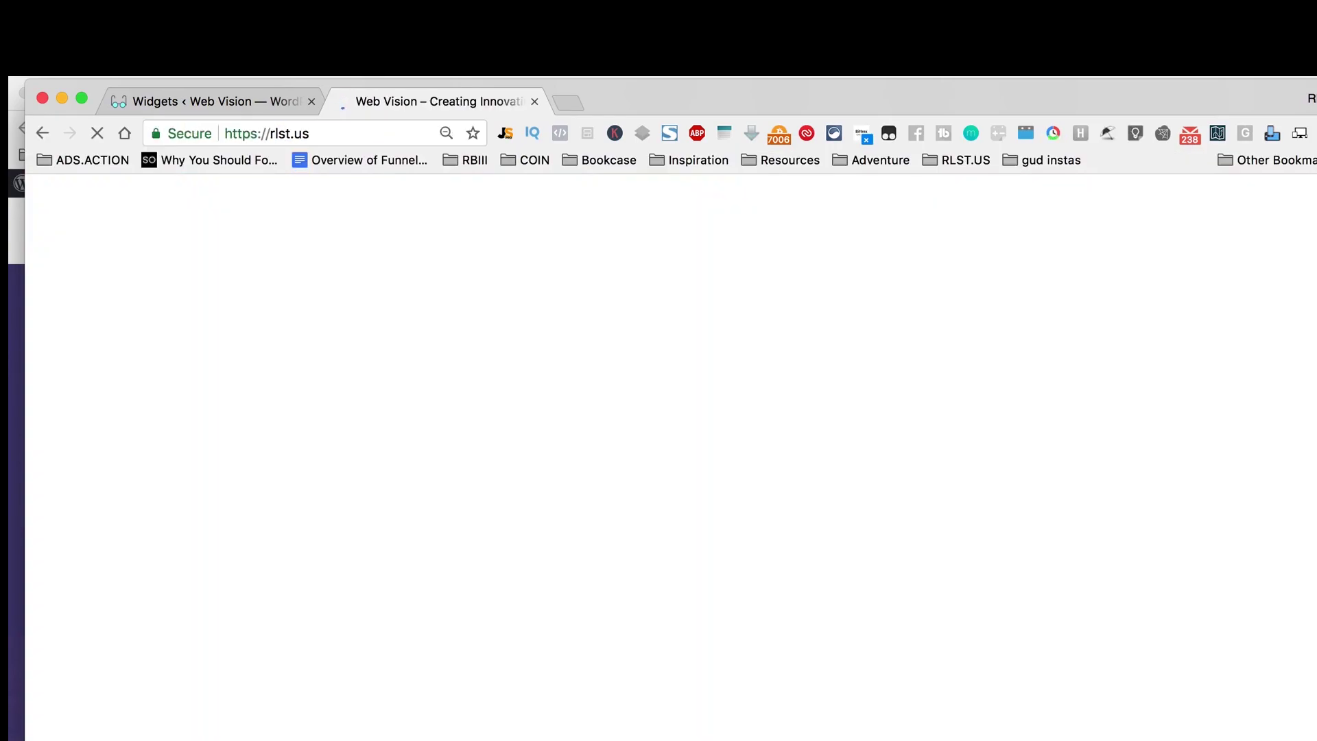
{"action": "scroll", "coordinate": [689, 406], "scroll_direction": "down", "scroll_amount": 15}
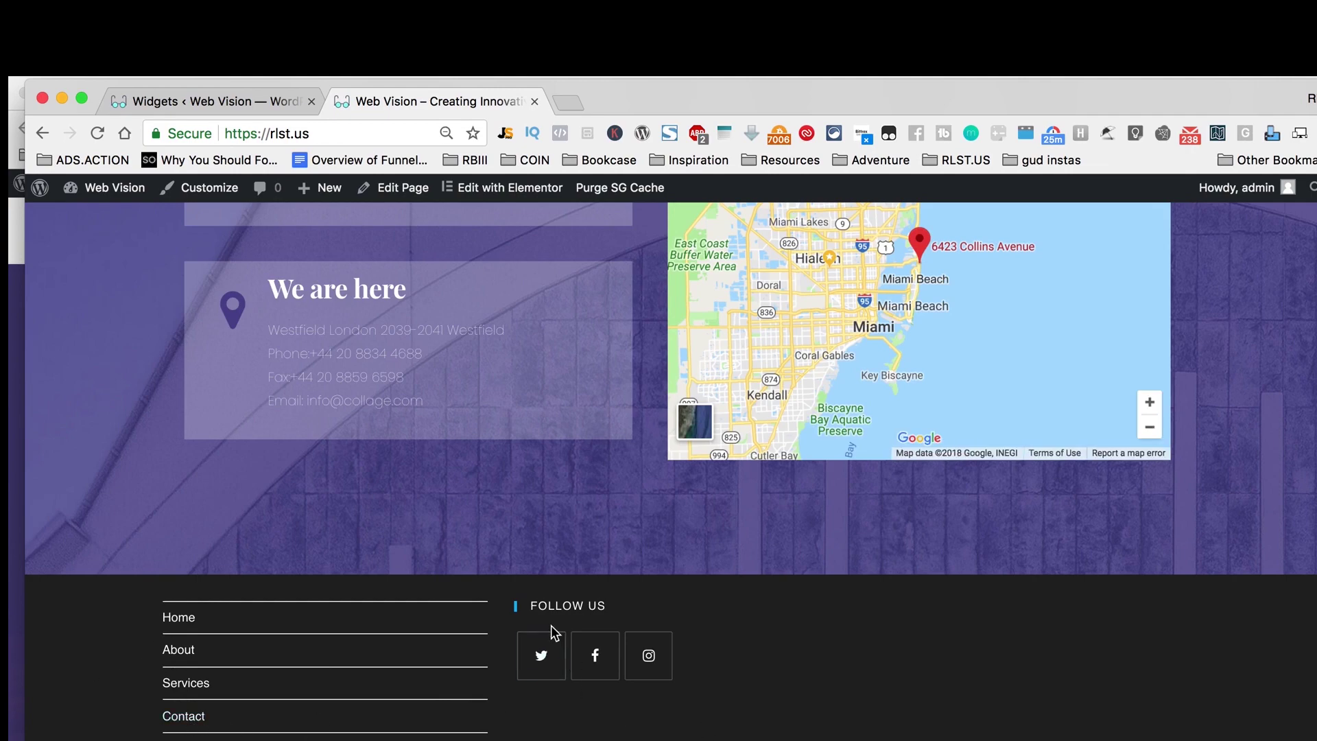
{"action": "scroll", "coordinate": [574, 714], "scroll_direction": "up", "scroll_amount": 10}
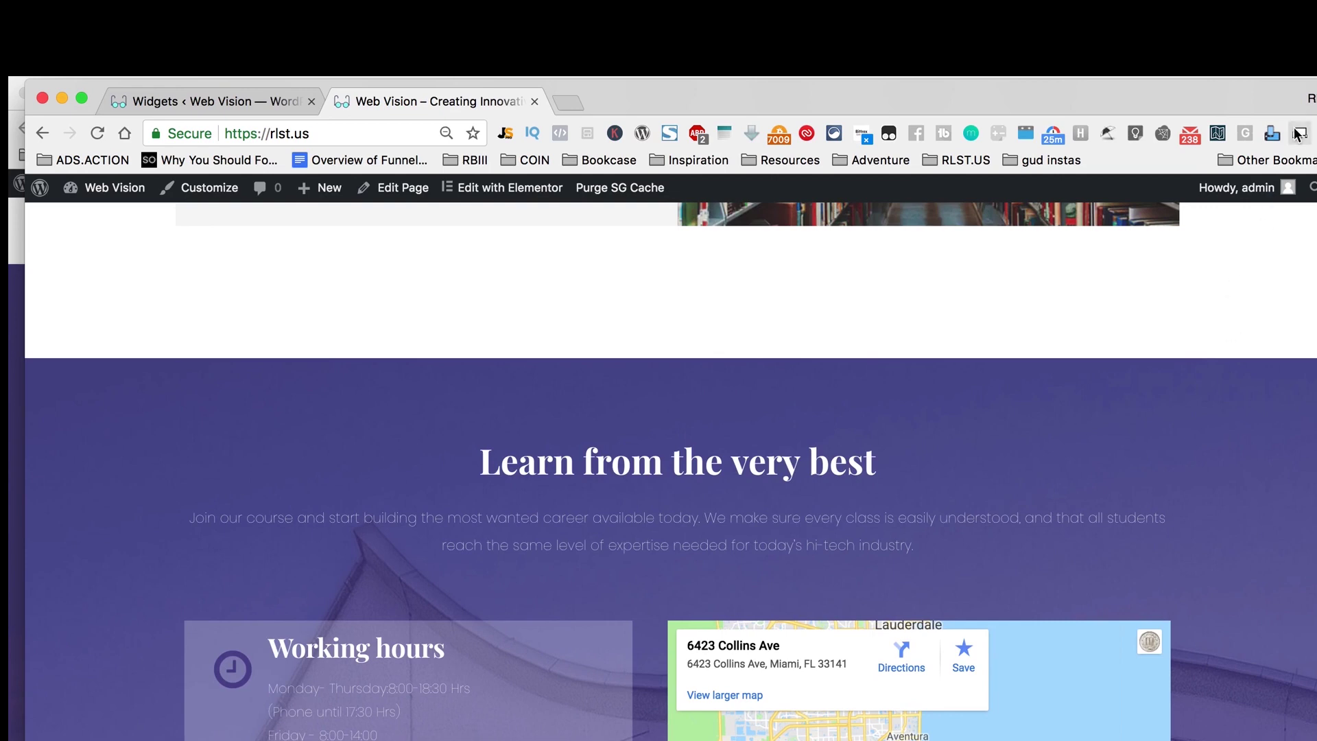
{"action": "left_click_drag", "start_coordinate": [1316, 214], "coordinate": [1313, 216]}
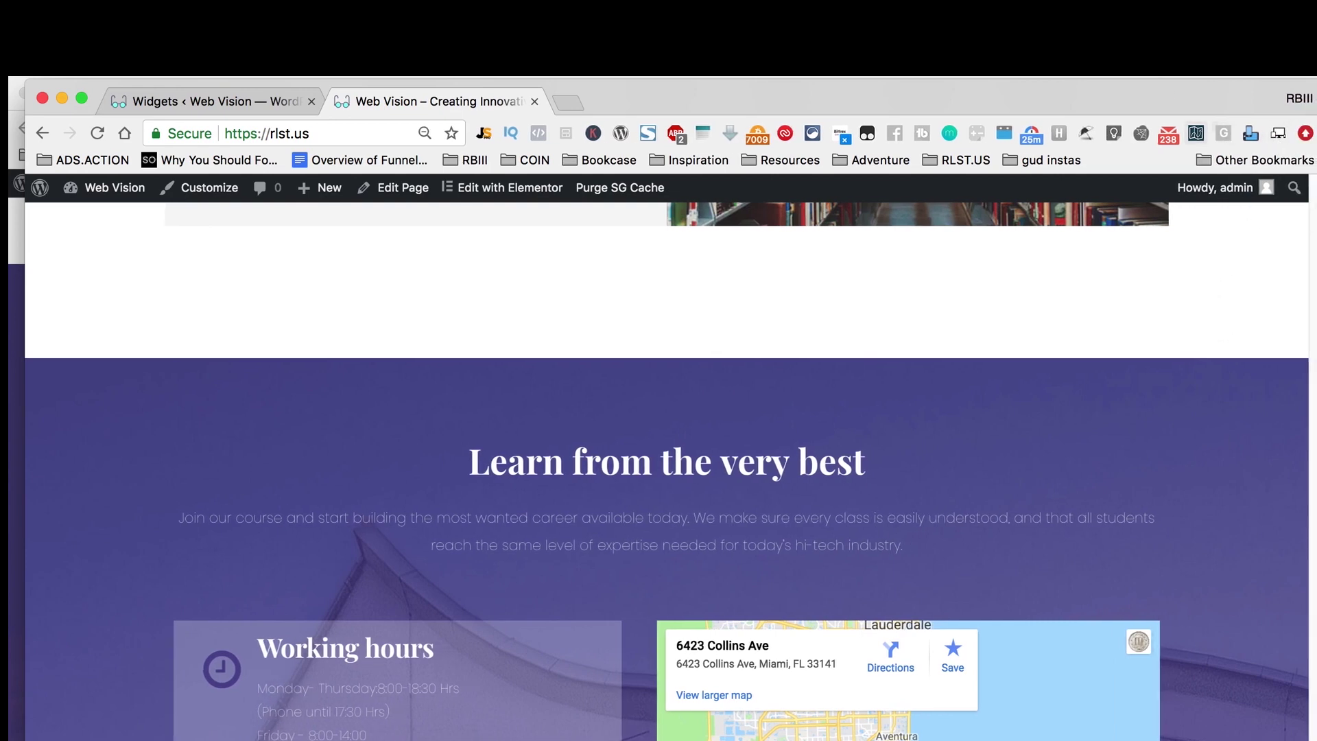
{"action": "left_click_drag", "start_coordinate": [1146, 101], "coordinate": [1128, 97]}
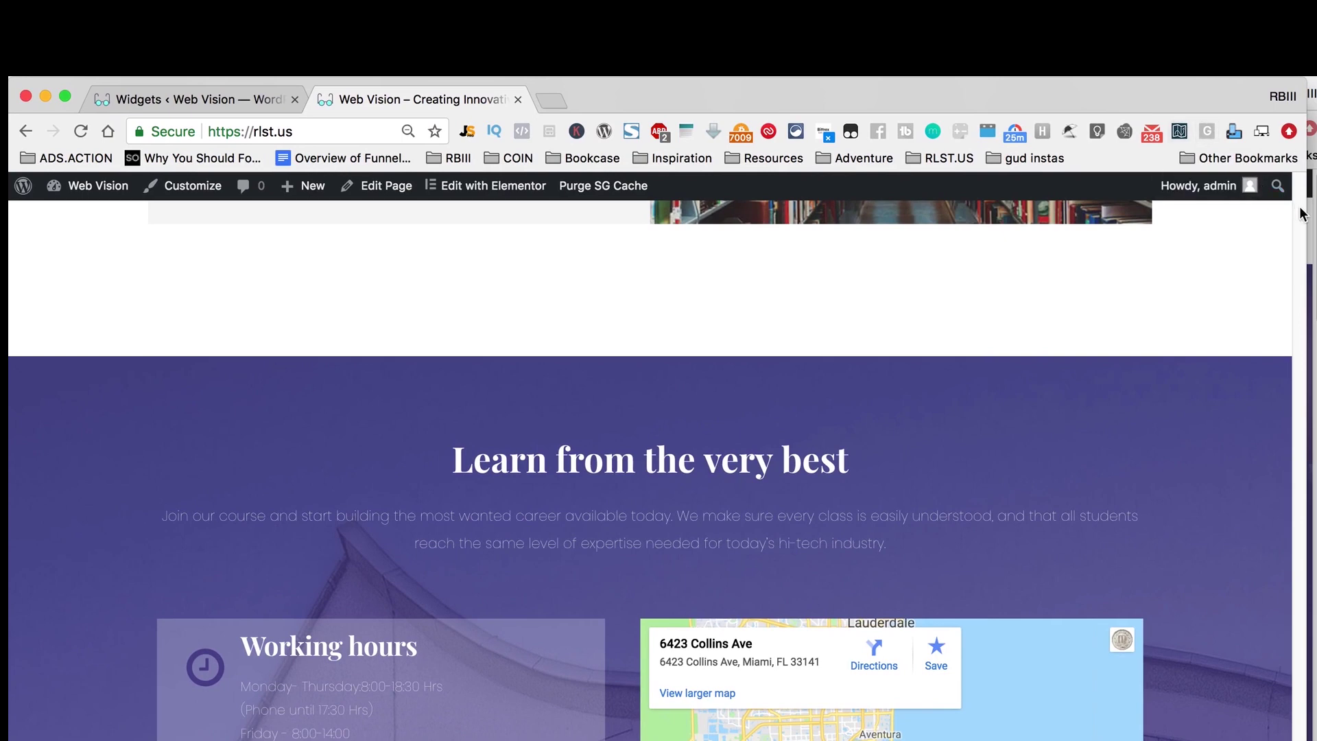
{"action": "left_click_drag", "start_coordinate": [1305, 211], "coordinate": [1316, 211]}
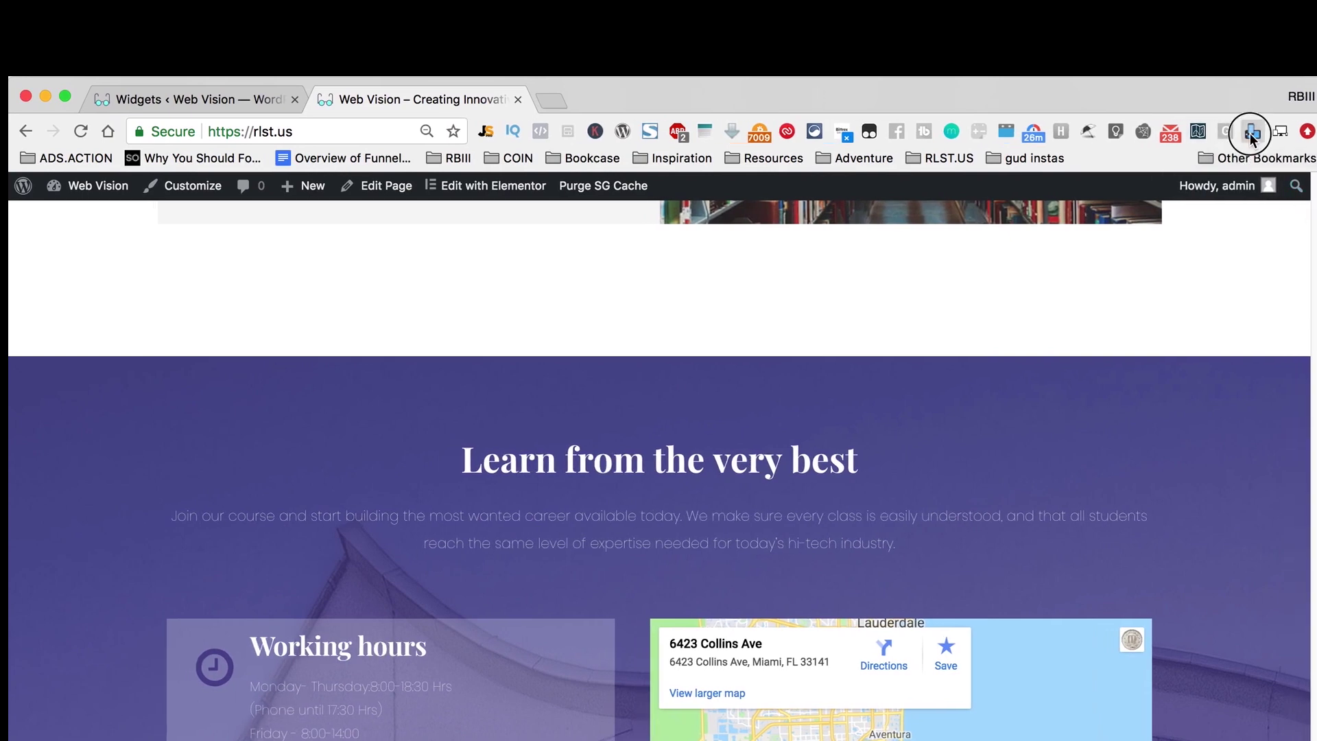
Step: Preview the Web Vision homepage at iPhone 6 size and scroll through it
{"action": "left_click", "coordinate": [1253, 131]}
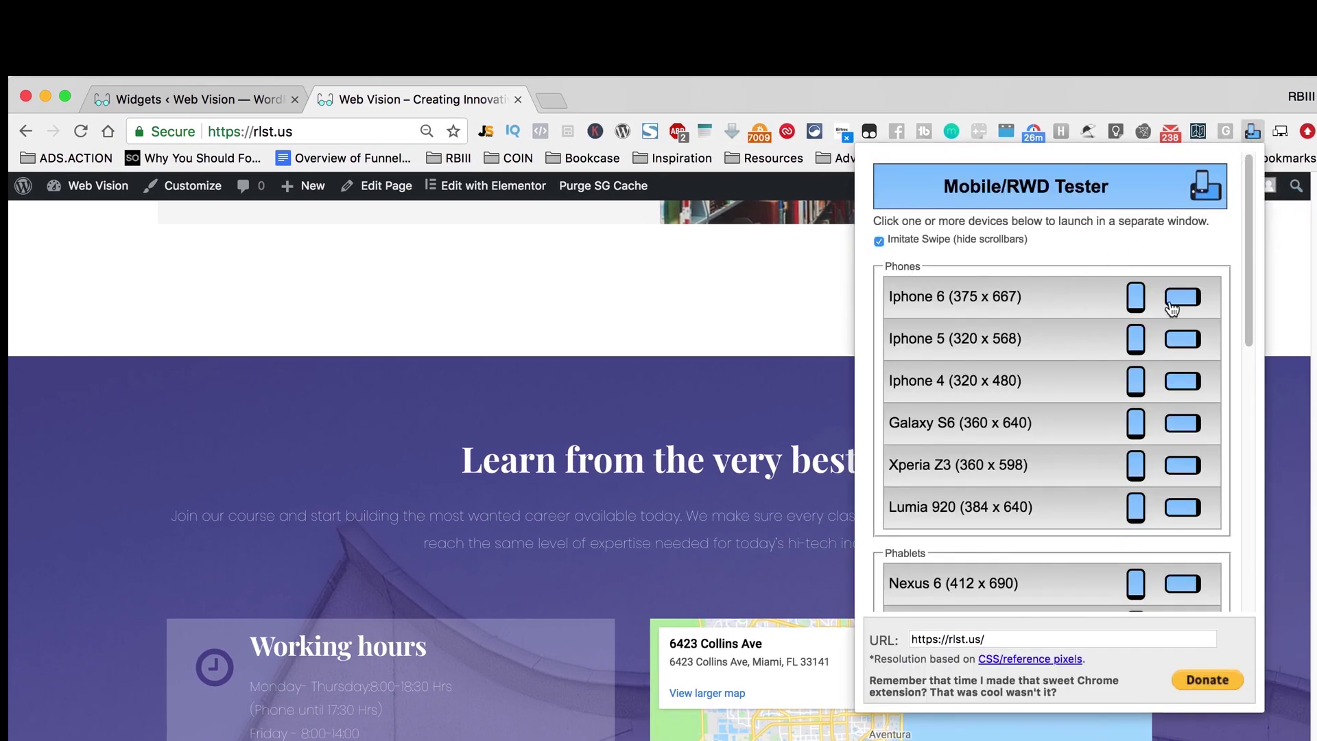
{"action": "left_click", "coordinate": [1170, 300]}
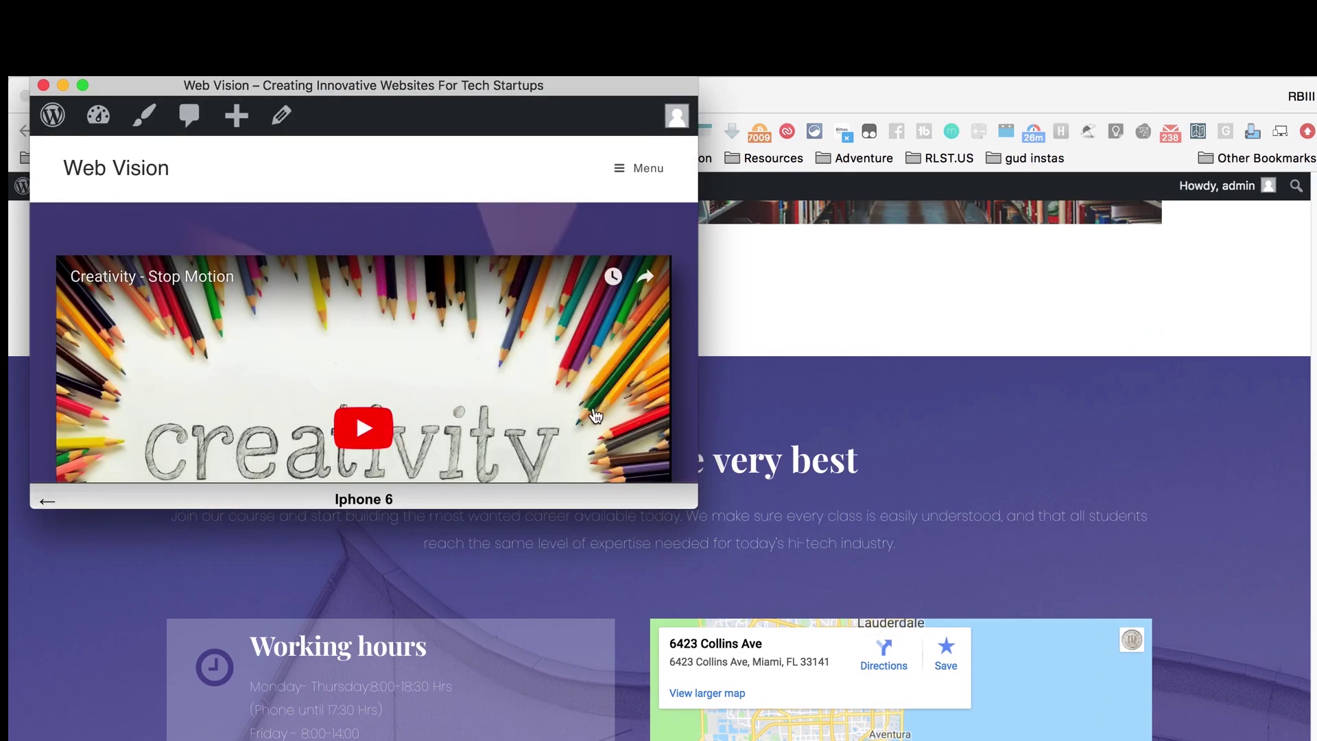
{"action": "scroll", "coordinate": [685, 430], "scroll_direction": "down", "scroll_amount": 5}
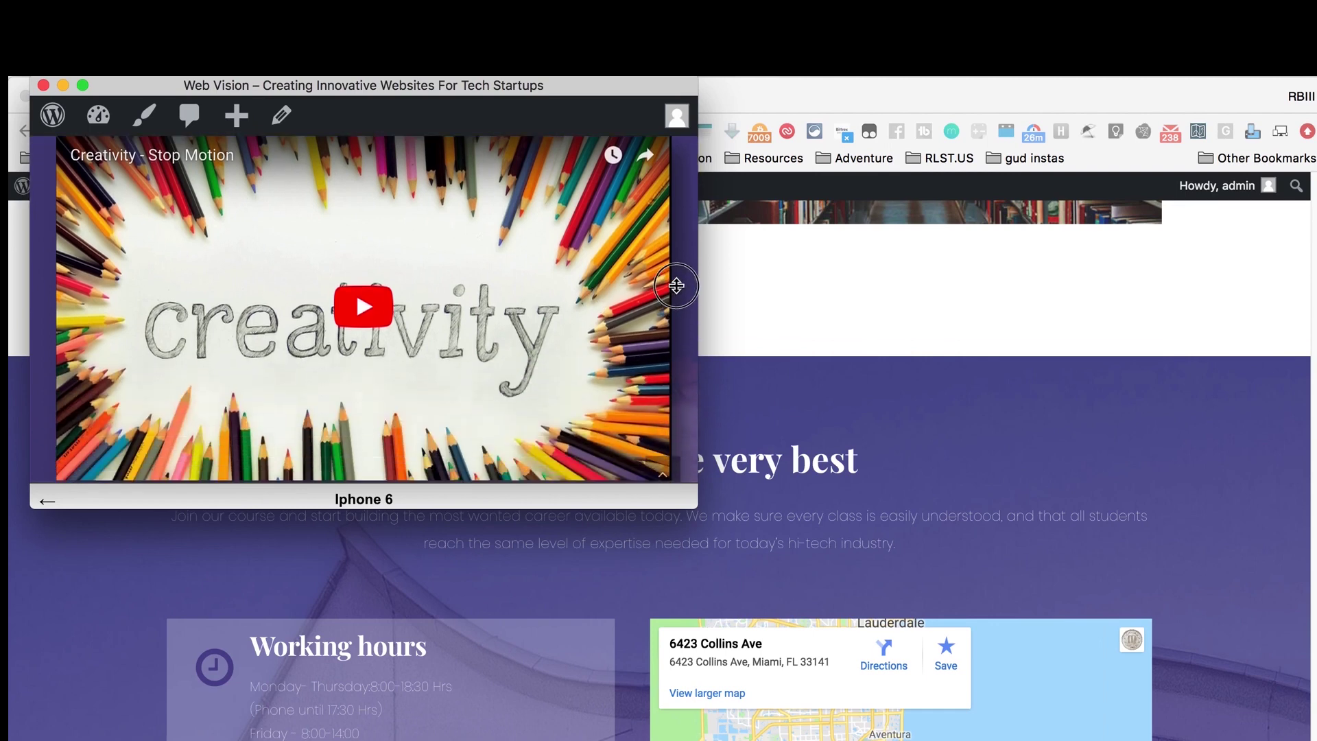
{"action": "scroll", "coordinate": [590, 314], "scroll_direction": "up", "scroll_amount": 2}
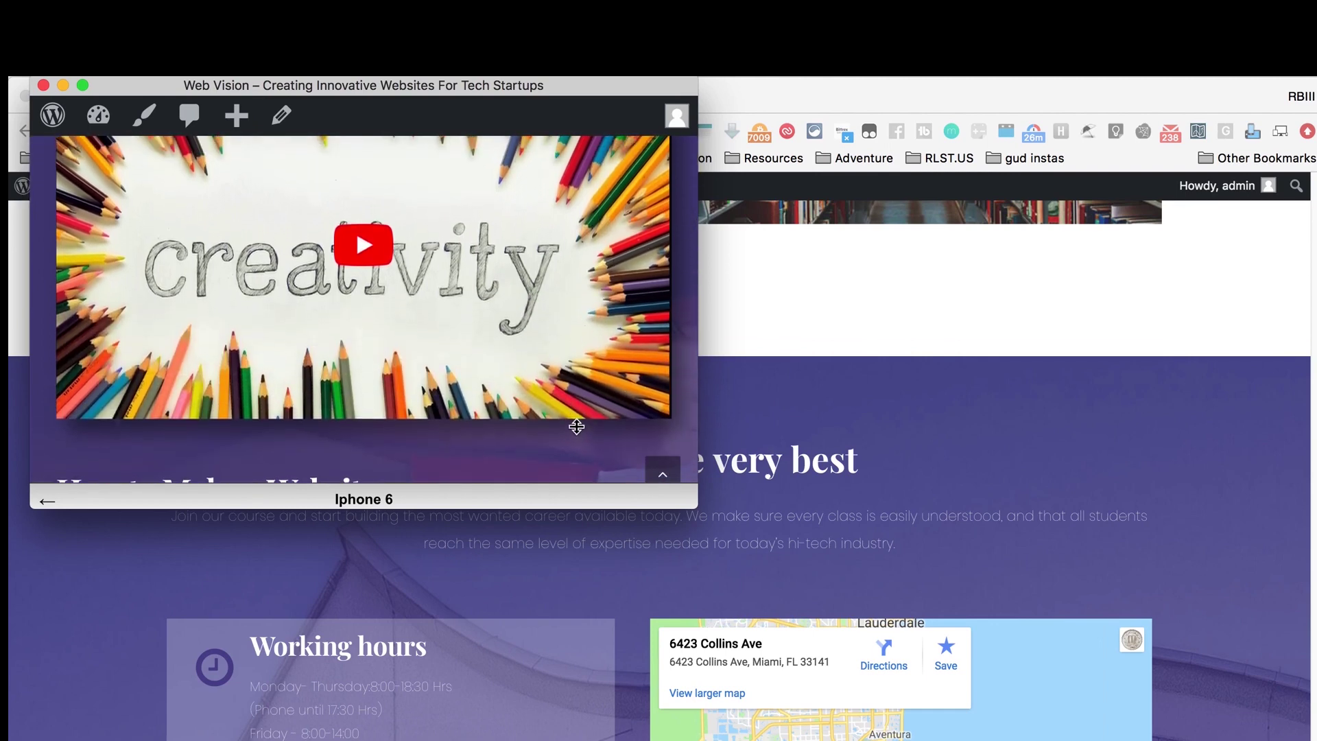
{"action": "scroll", "coordinate": [669, 370], "scroll_direction": "down", "scroll_amount": 7}
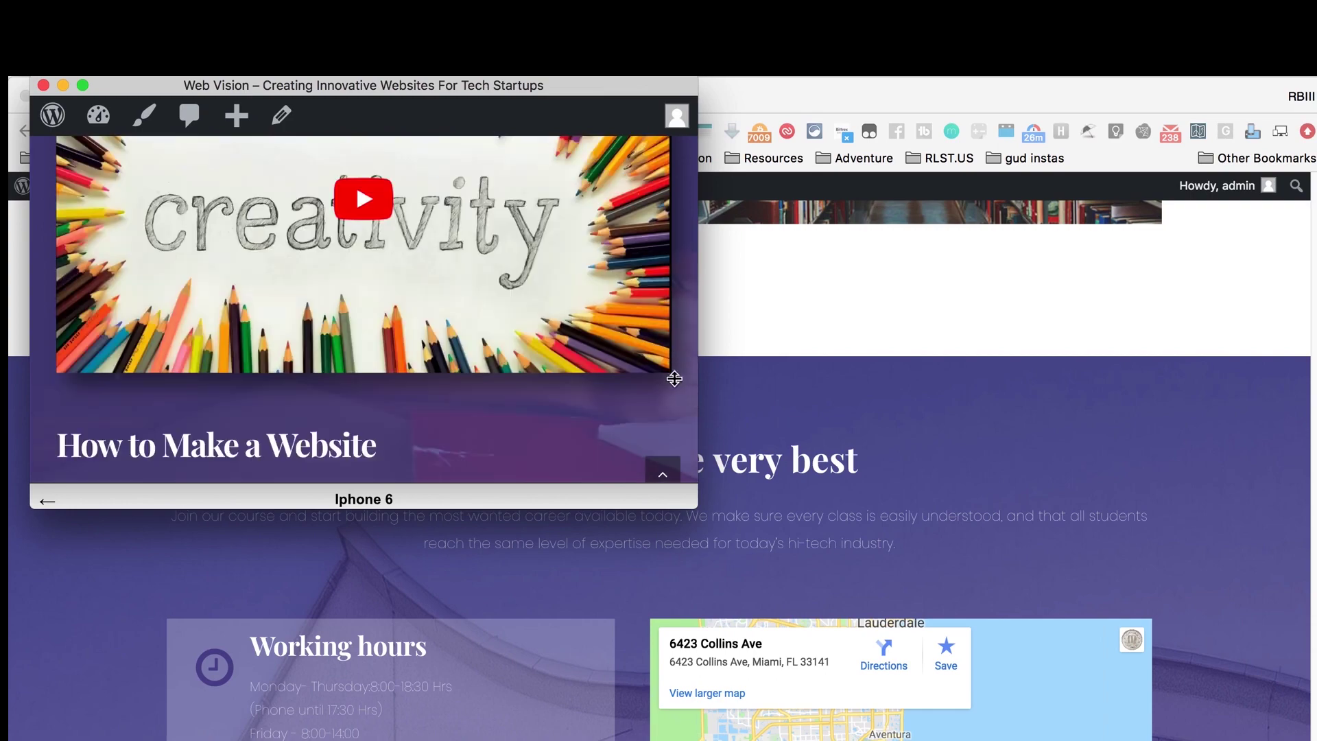
{"action": "scroll", "coordinate": [662, 334], "scroll_direction": "down", "scroll_amount": 5}
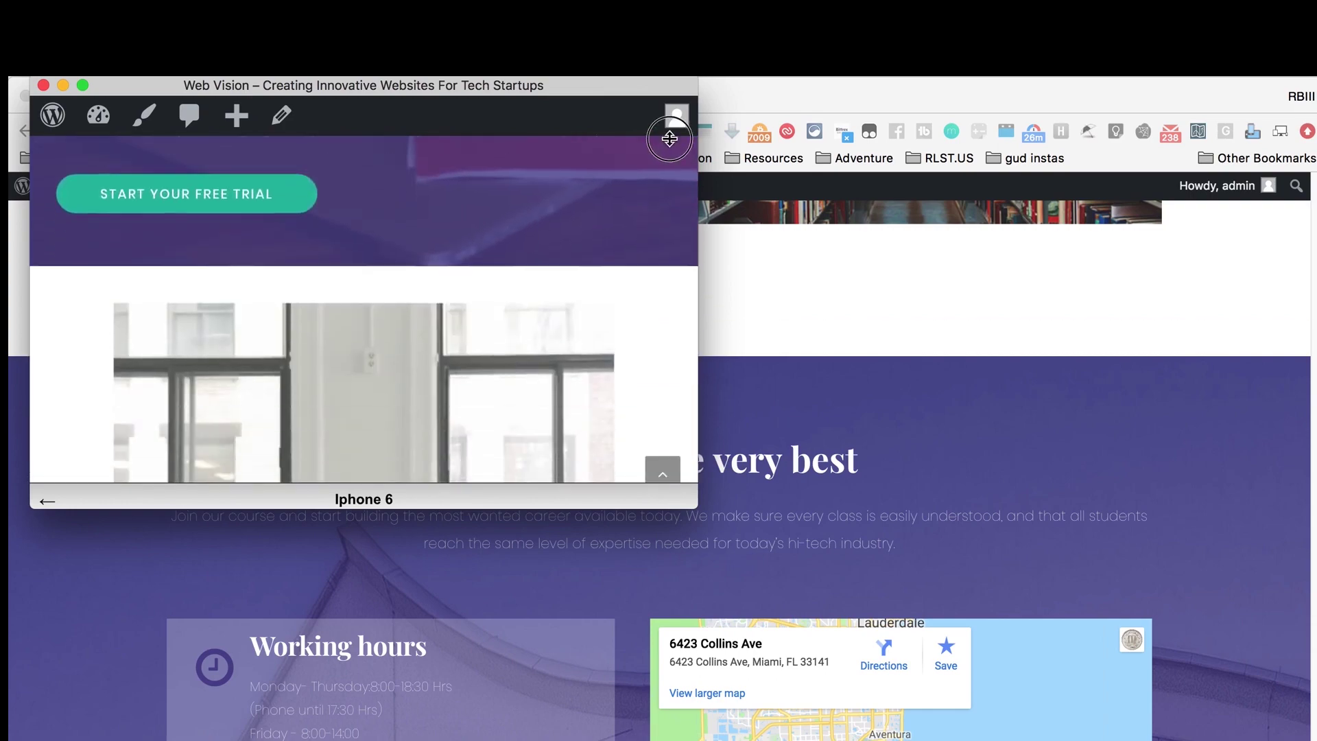
{"action": "scroll", "coordinate": [652, 356], "scroll_direction": "down", "scroll_amount": 8}
{"action": "scroll", "coordinate": [662, 275], "scroll_direction": "down", "scroll_amount": 12}
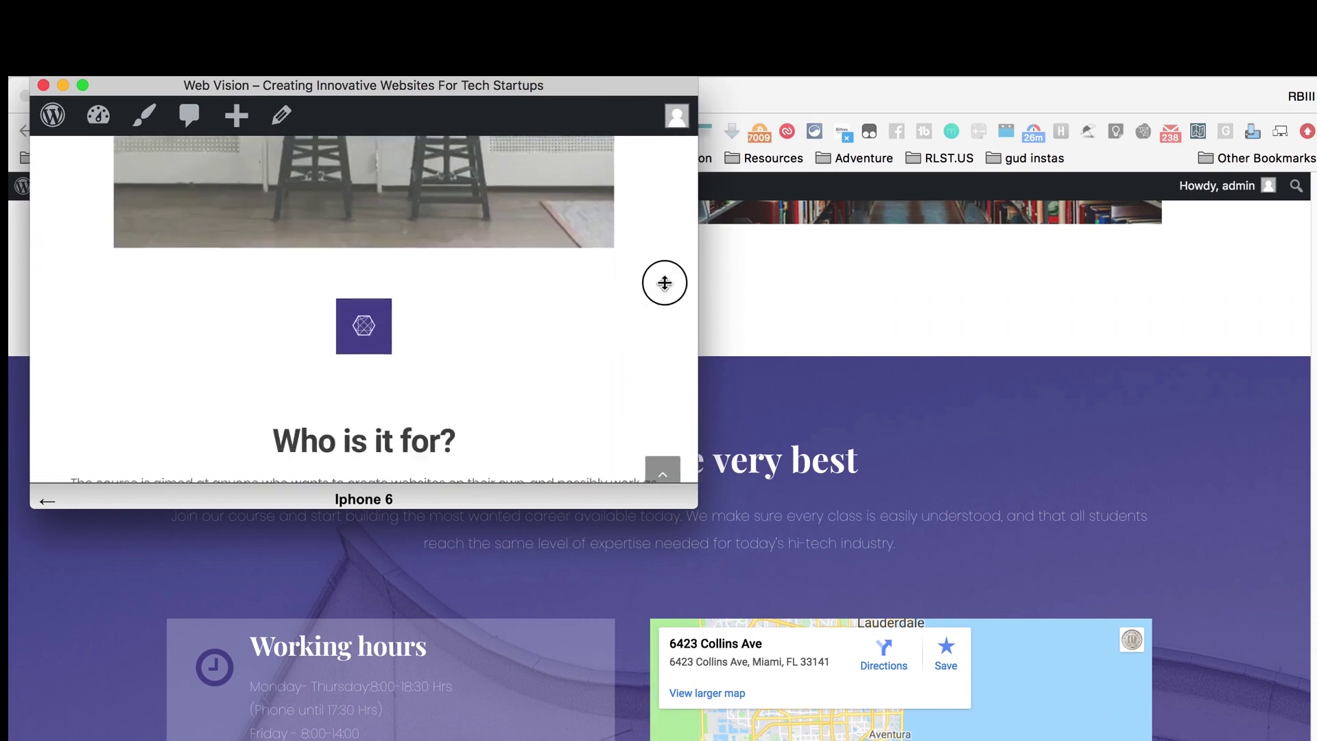
{"action": "scroll", "coordinate": [595, 377], "scroll_direction": "down", "scroll_amount": 8}
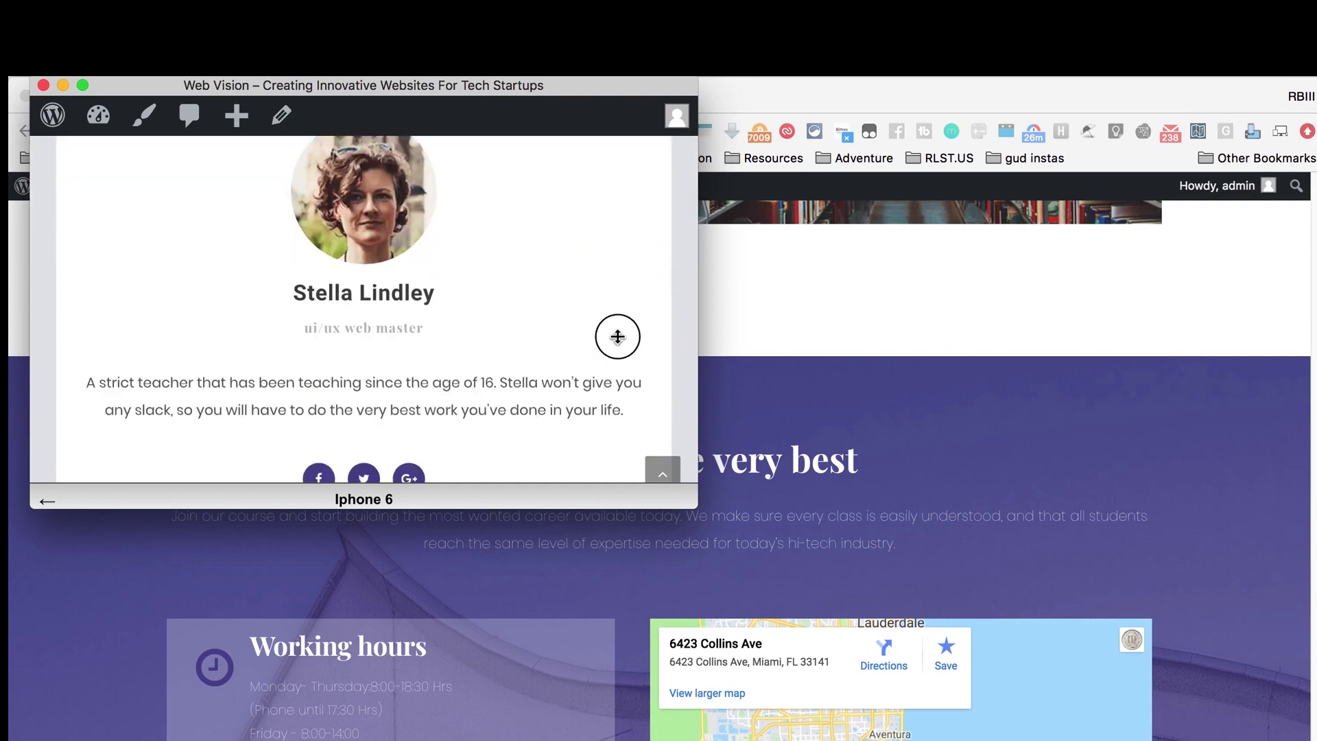
{"action": "left_click_drag", "start_coordinate": [698, 347], "coordinate": [1120, 453]}
Step: Close the iPhone 6 preview and scroll the live site page
{"action": "left_click", "coordinate": [44, 86]}
{"action": "scroll", "coordinate": [780, 611], "scroll_direction": "down", "scroll_amount": 5}
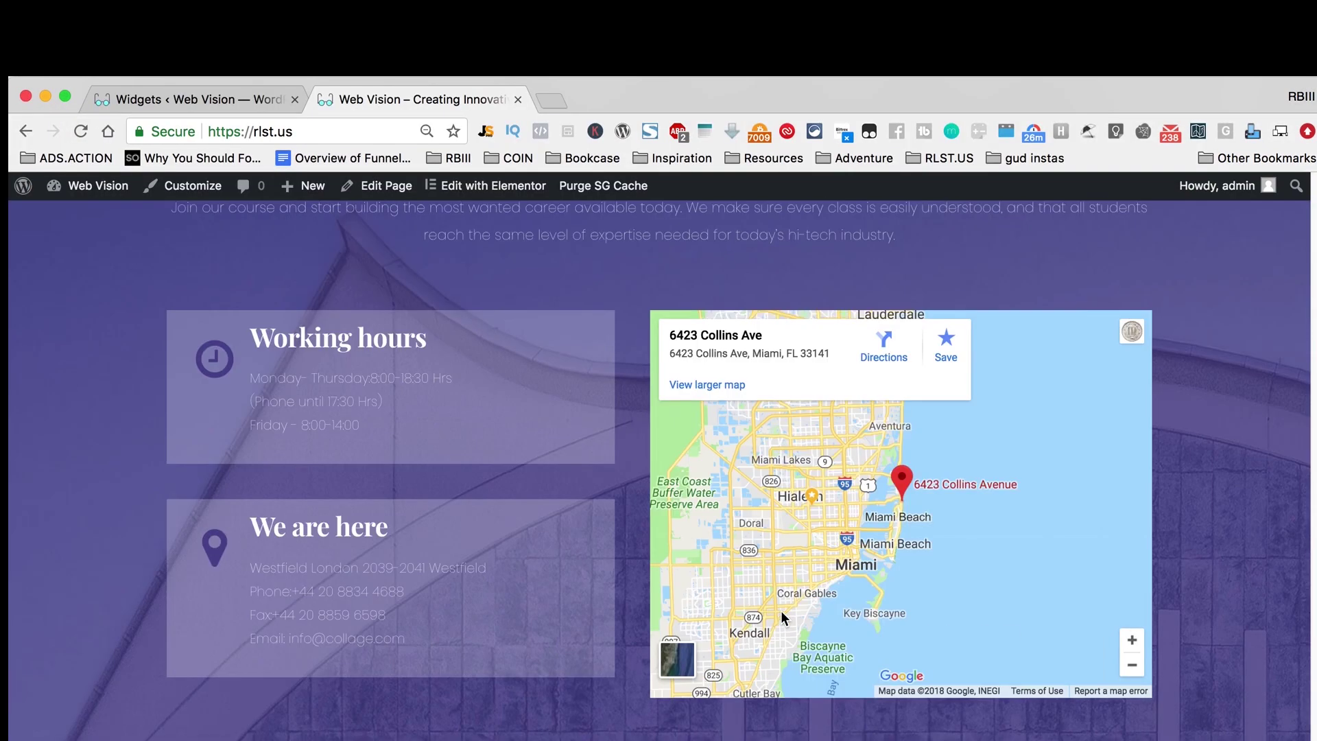
{"action": "scroll", "coordinate": [774, 614], "scroll_direction": "up", "scroll_amount": 20}
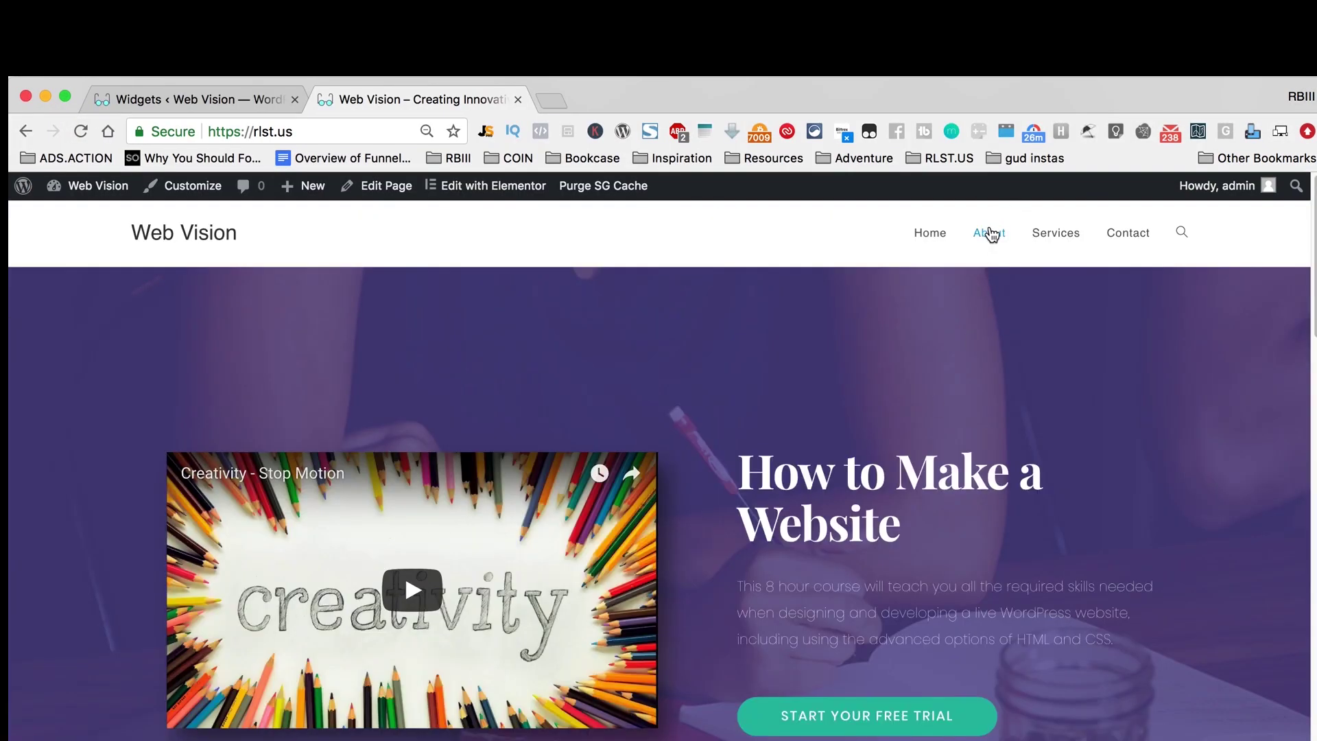
{"action": "scroll", "coordinate": [1039, 344], "scroll_direction": "down", "scroll_amount": 15}
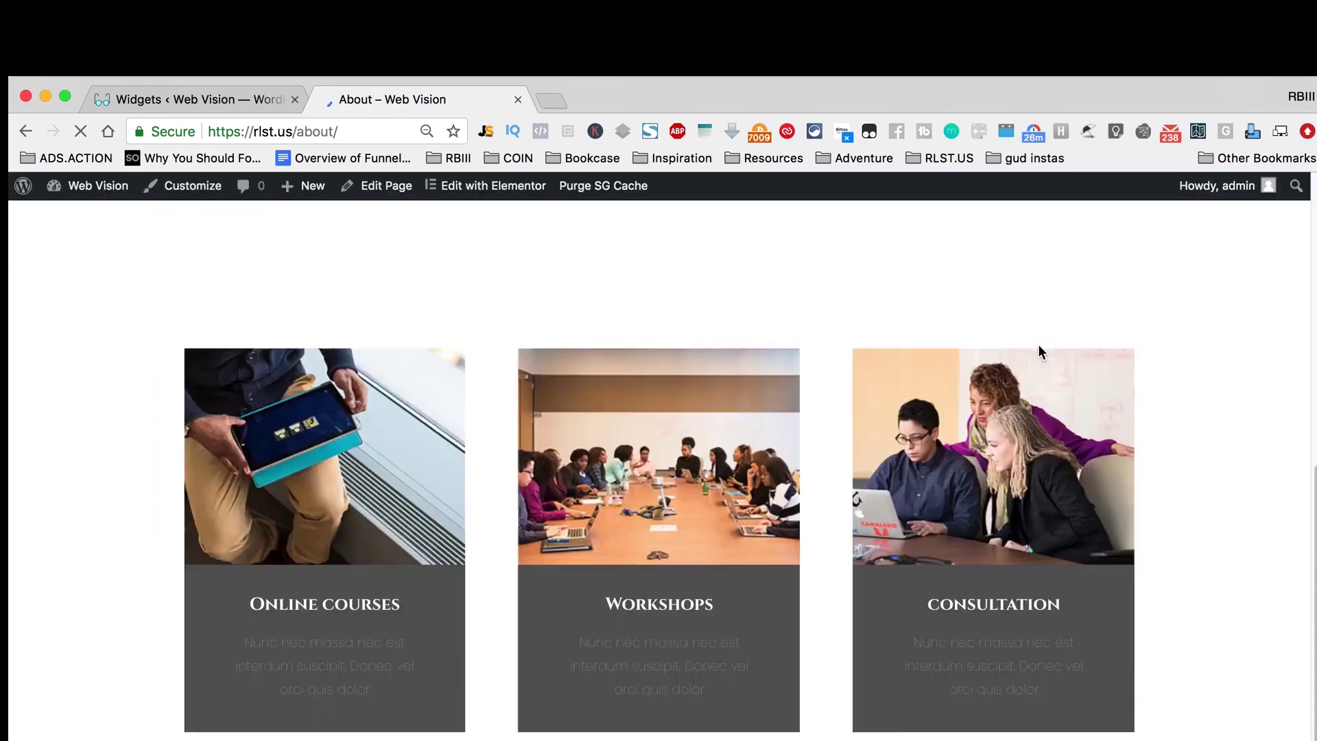